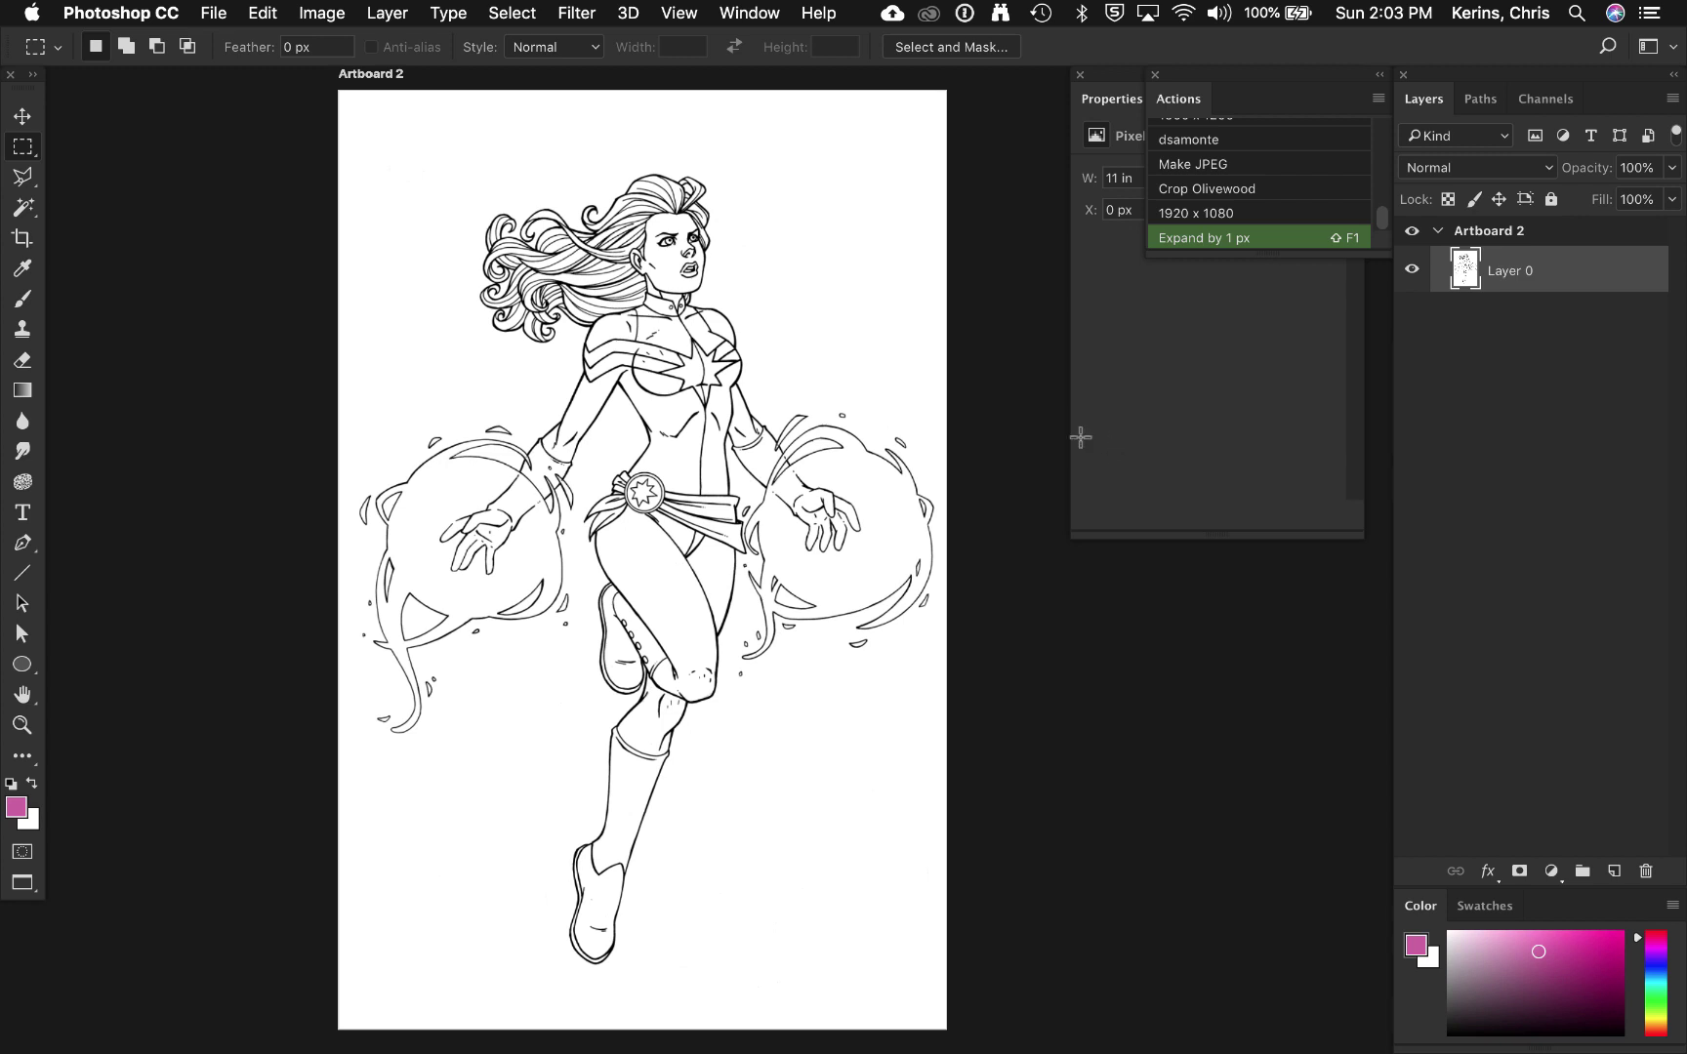
# Step: Set the image's color mode to RGB Color
pyautogui.click(314, 8)
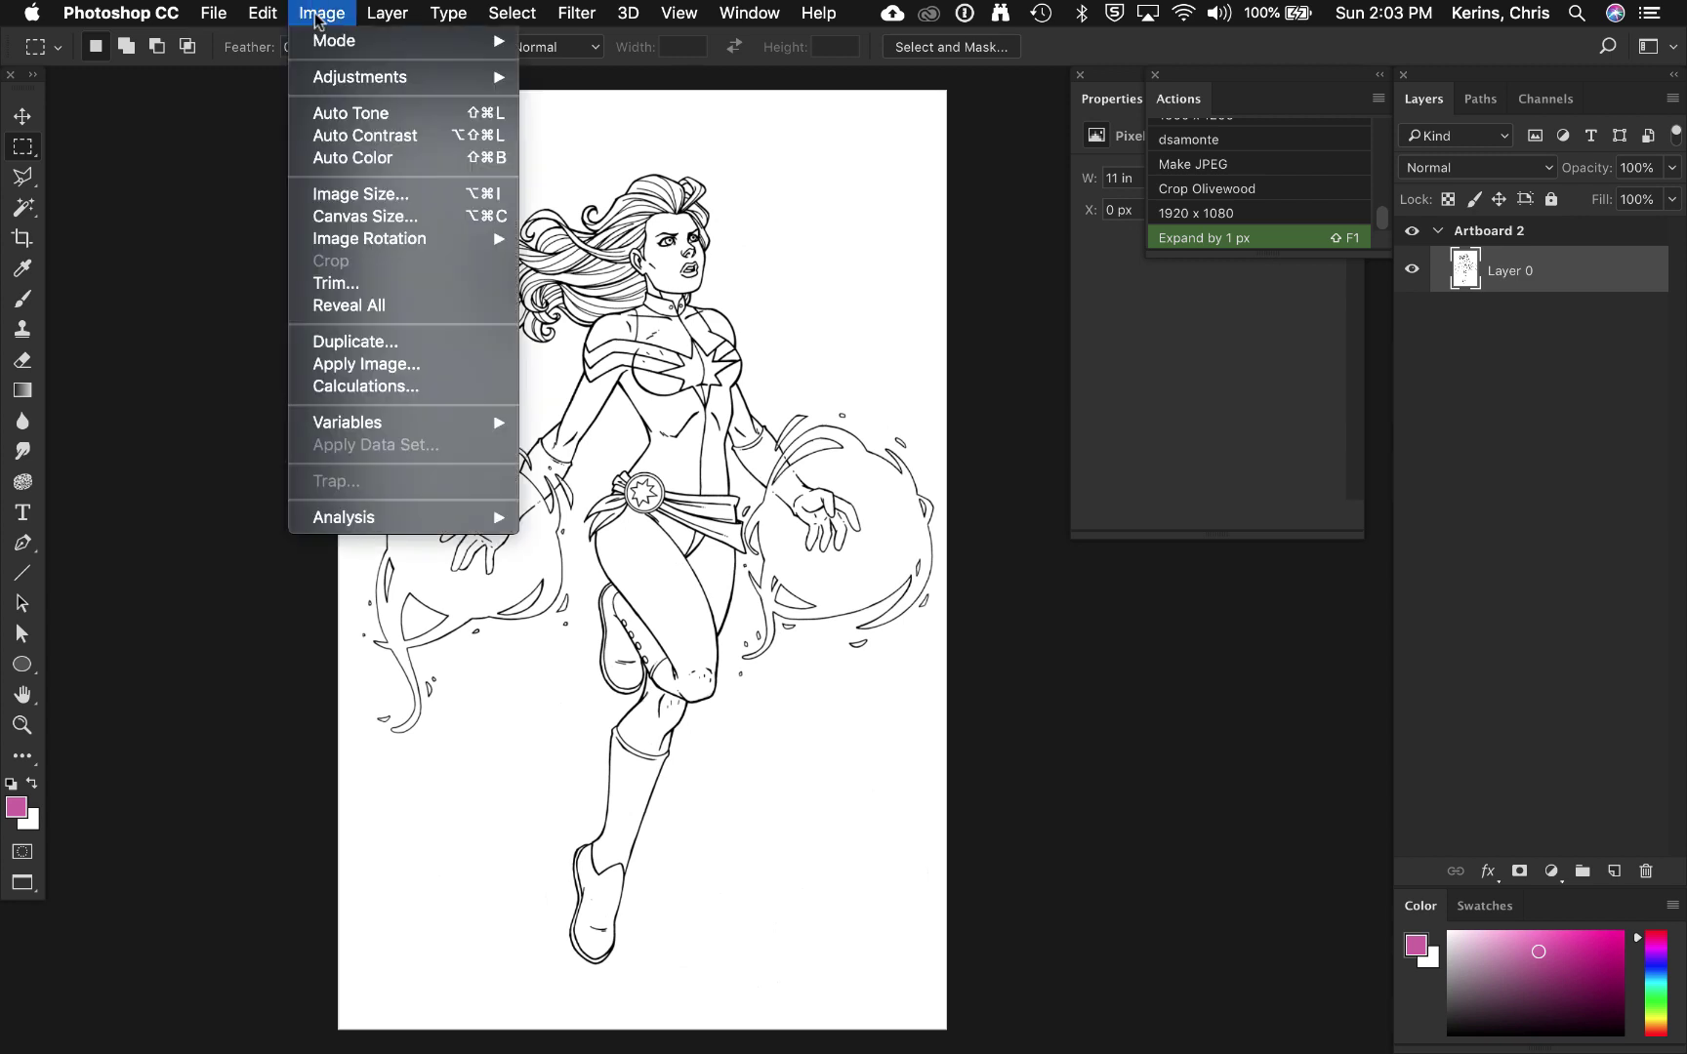
pyautogui.moveTo(330, 47)
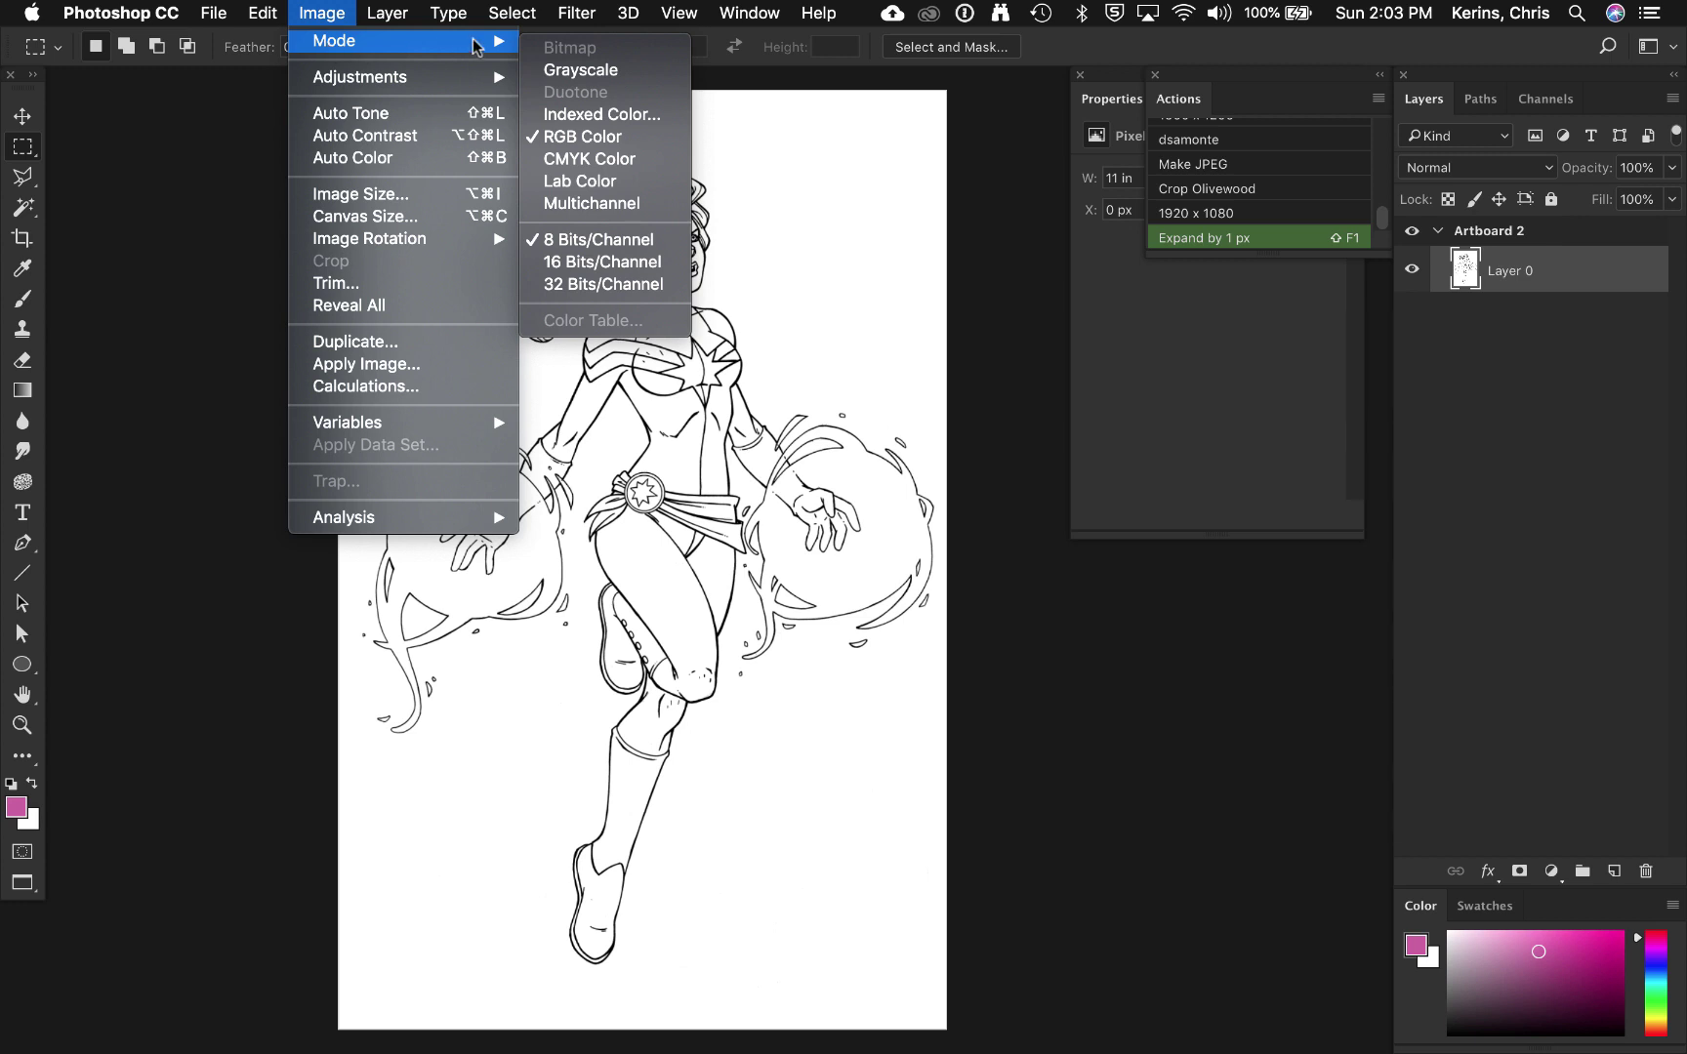
pyautogui.click(566, 137)
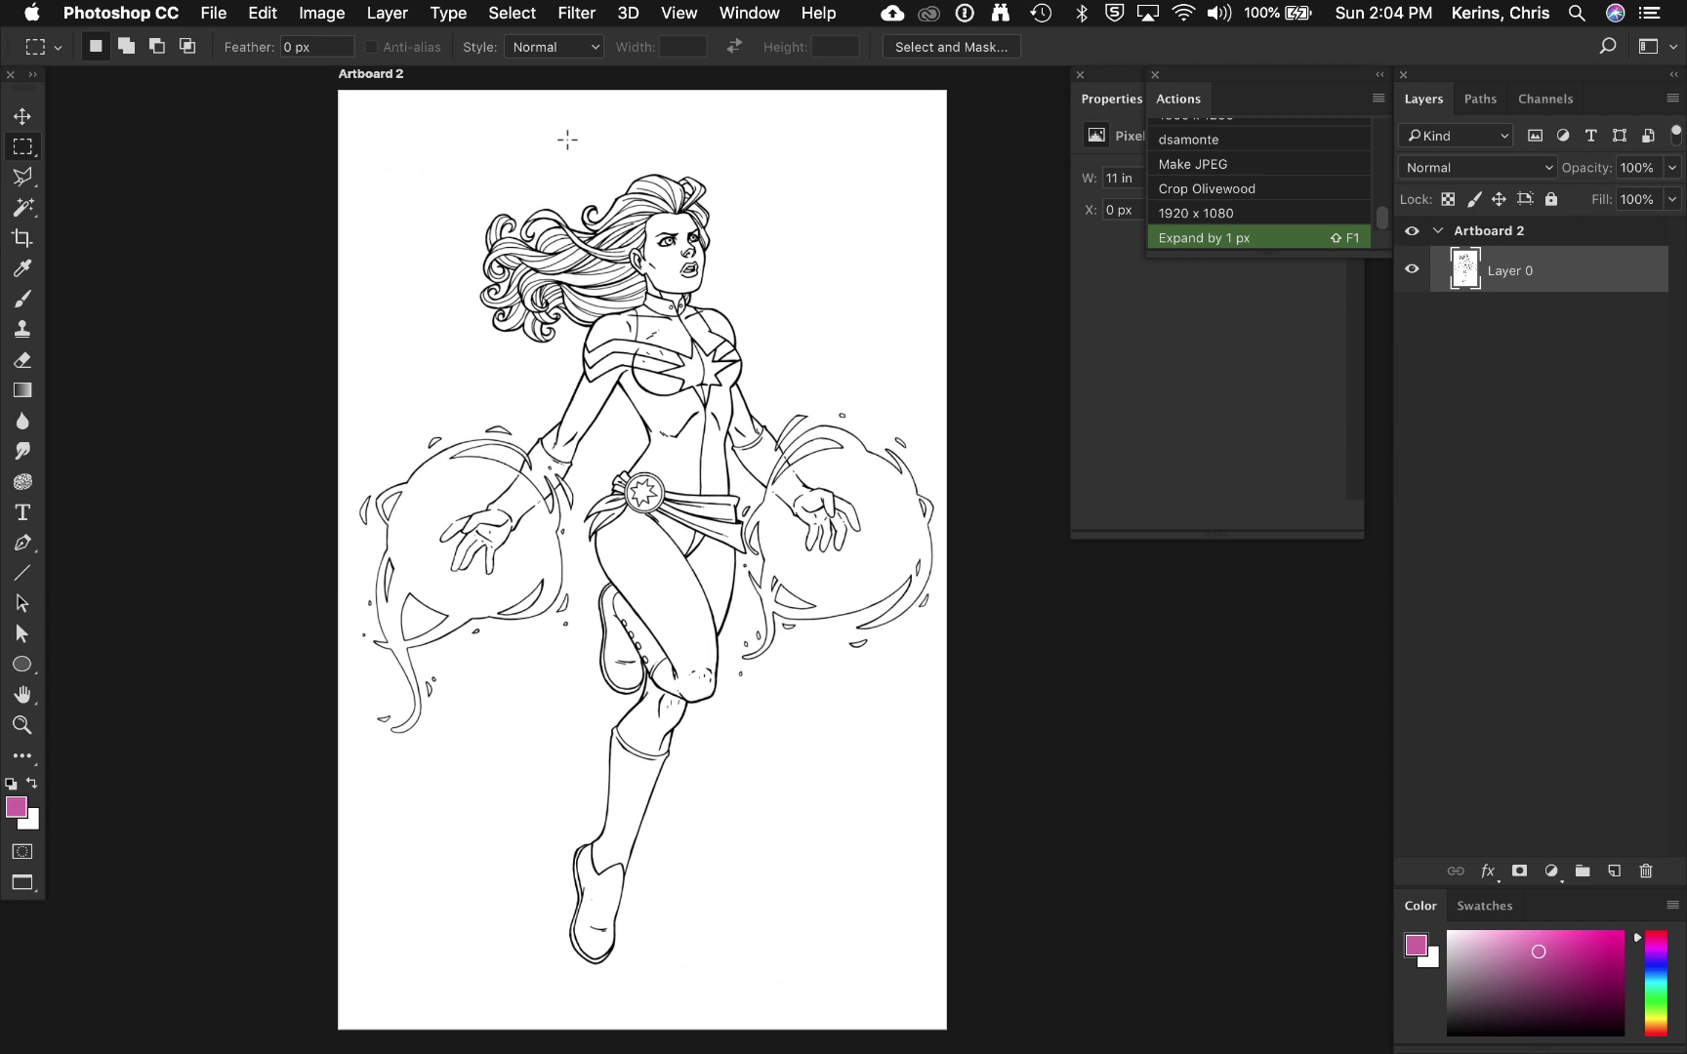
# Step: Select the entire line-art layer and cut it onto a new layer with Layer Via Cut
pyautogui.press('super+a')
pyautogui.click(388, 10)
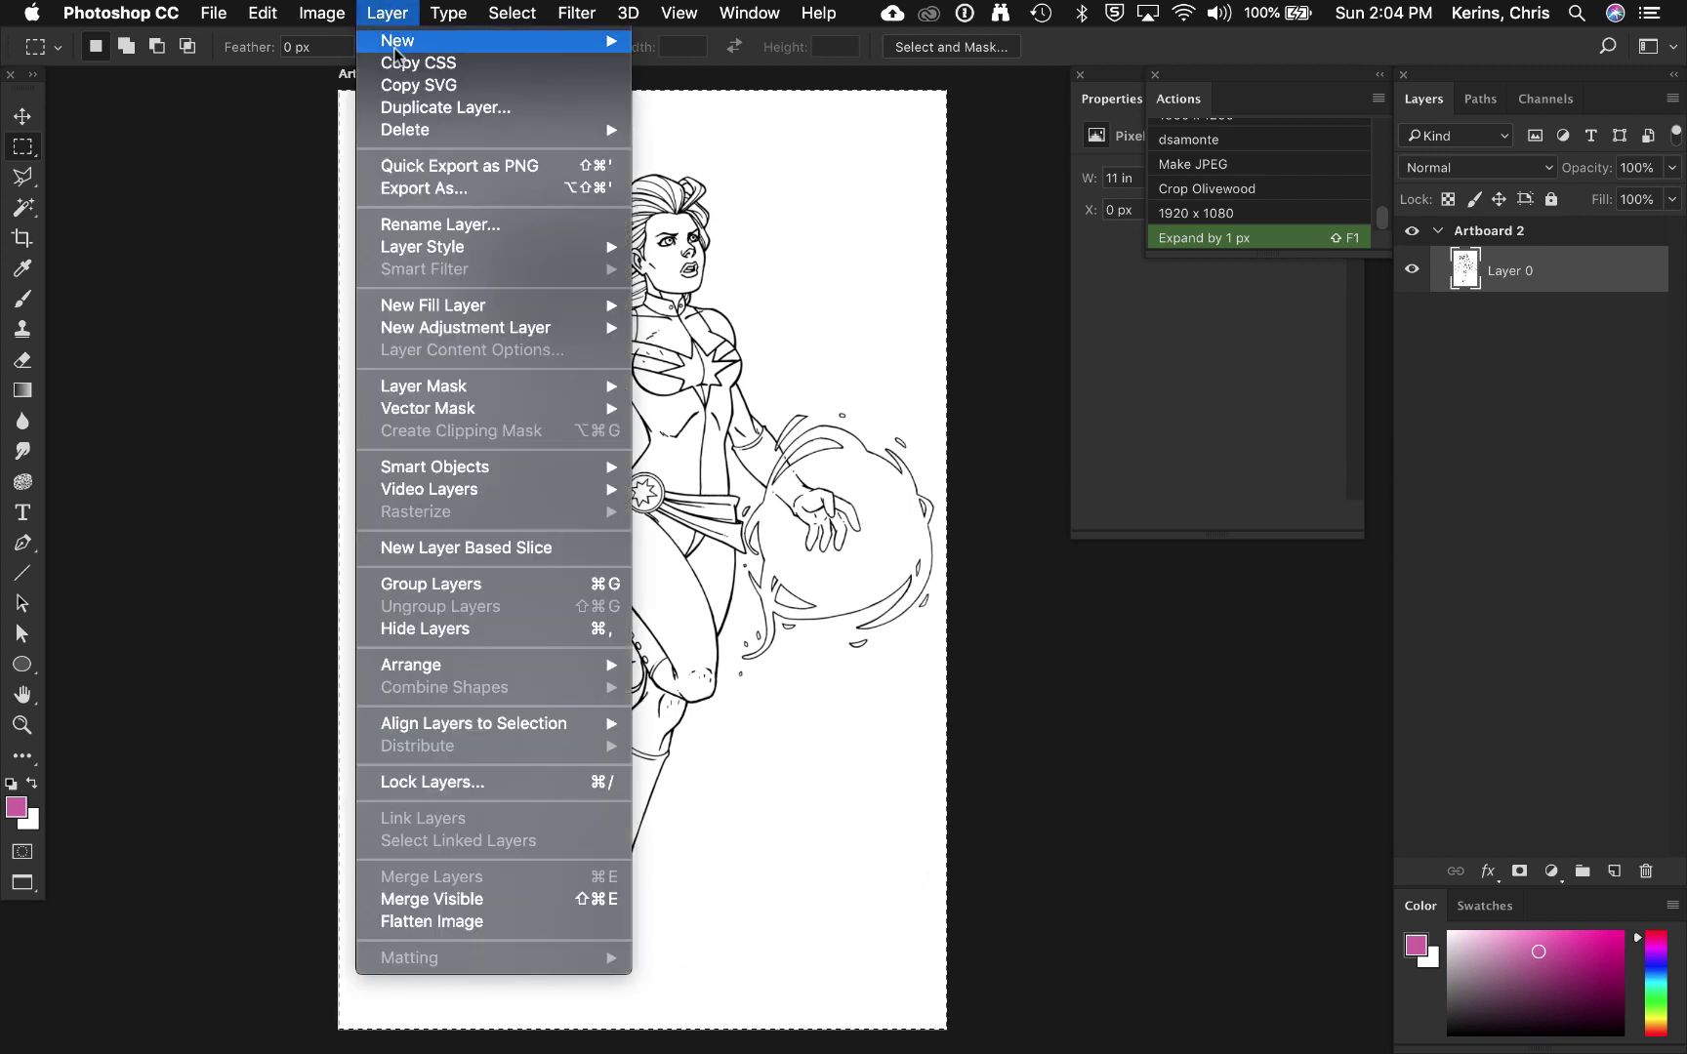
pyautogui.moveTo(512, 12)
pyautogui.moveTo(387, 13)
pyautogui.moveTo(415, 41)
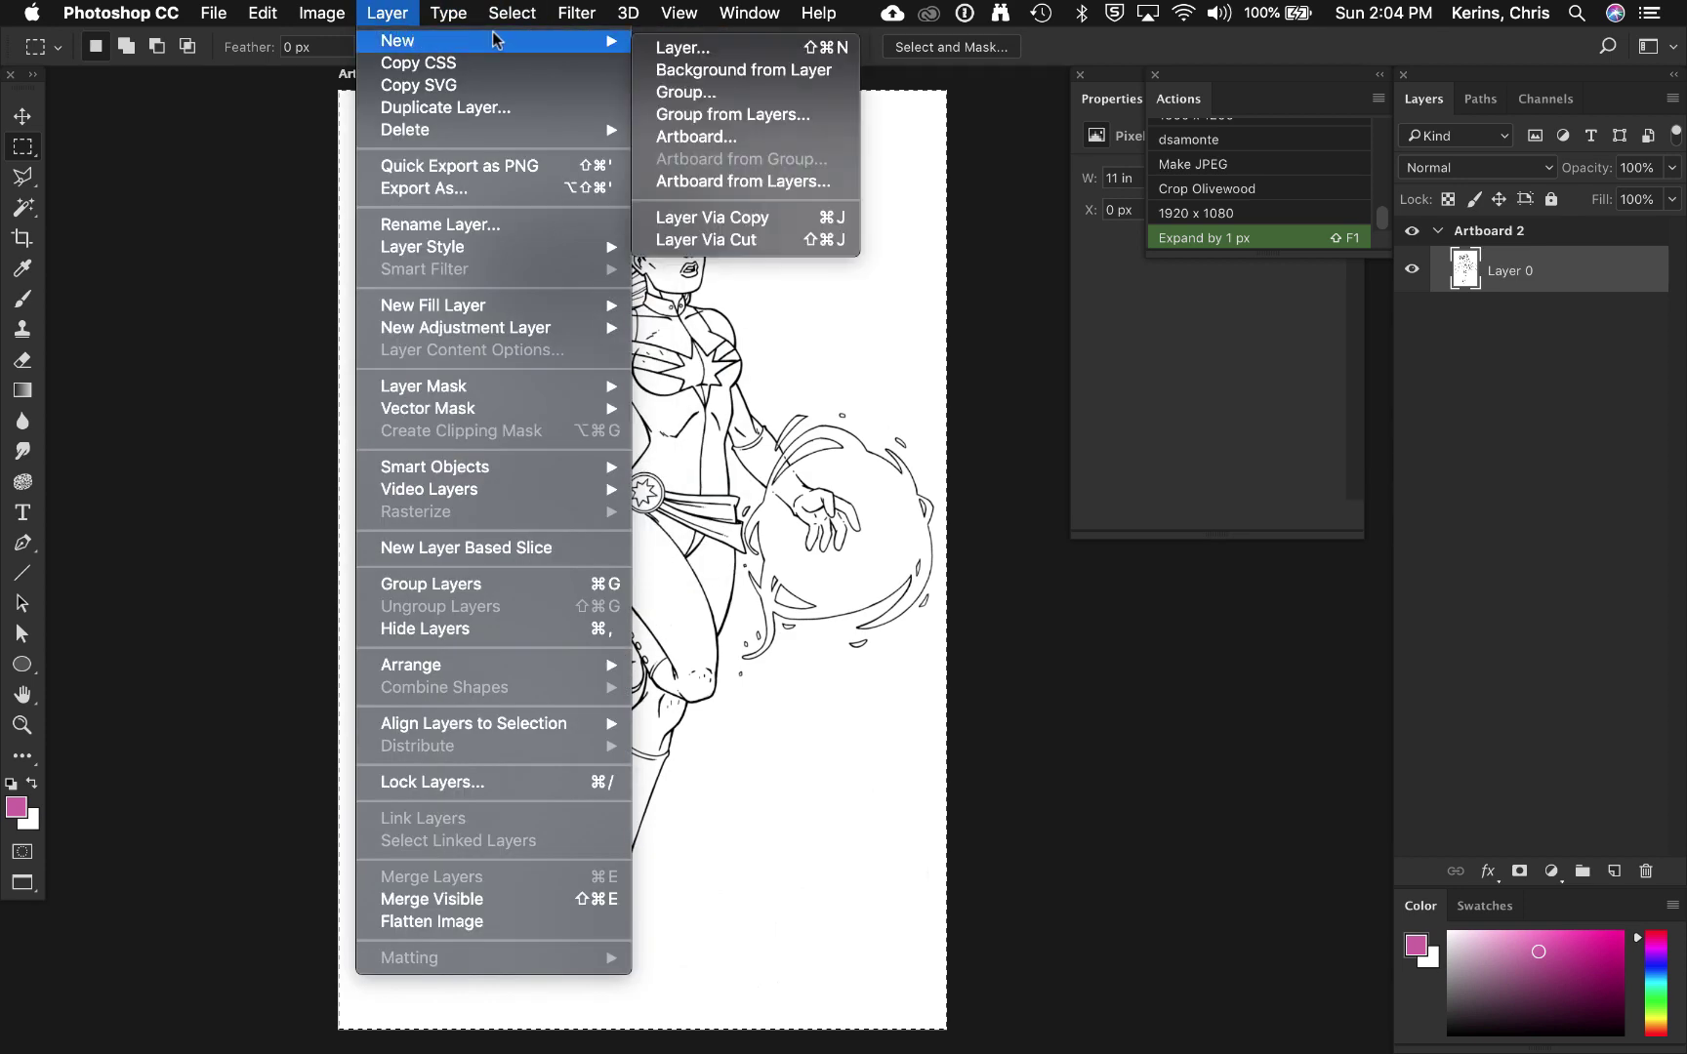
pyautogui.click(697, 248)
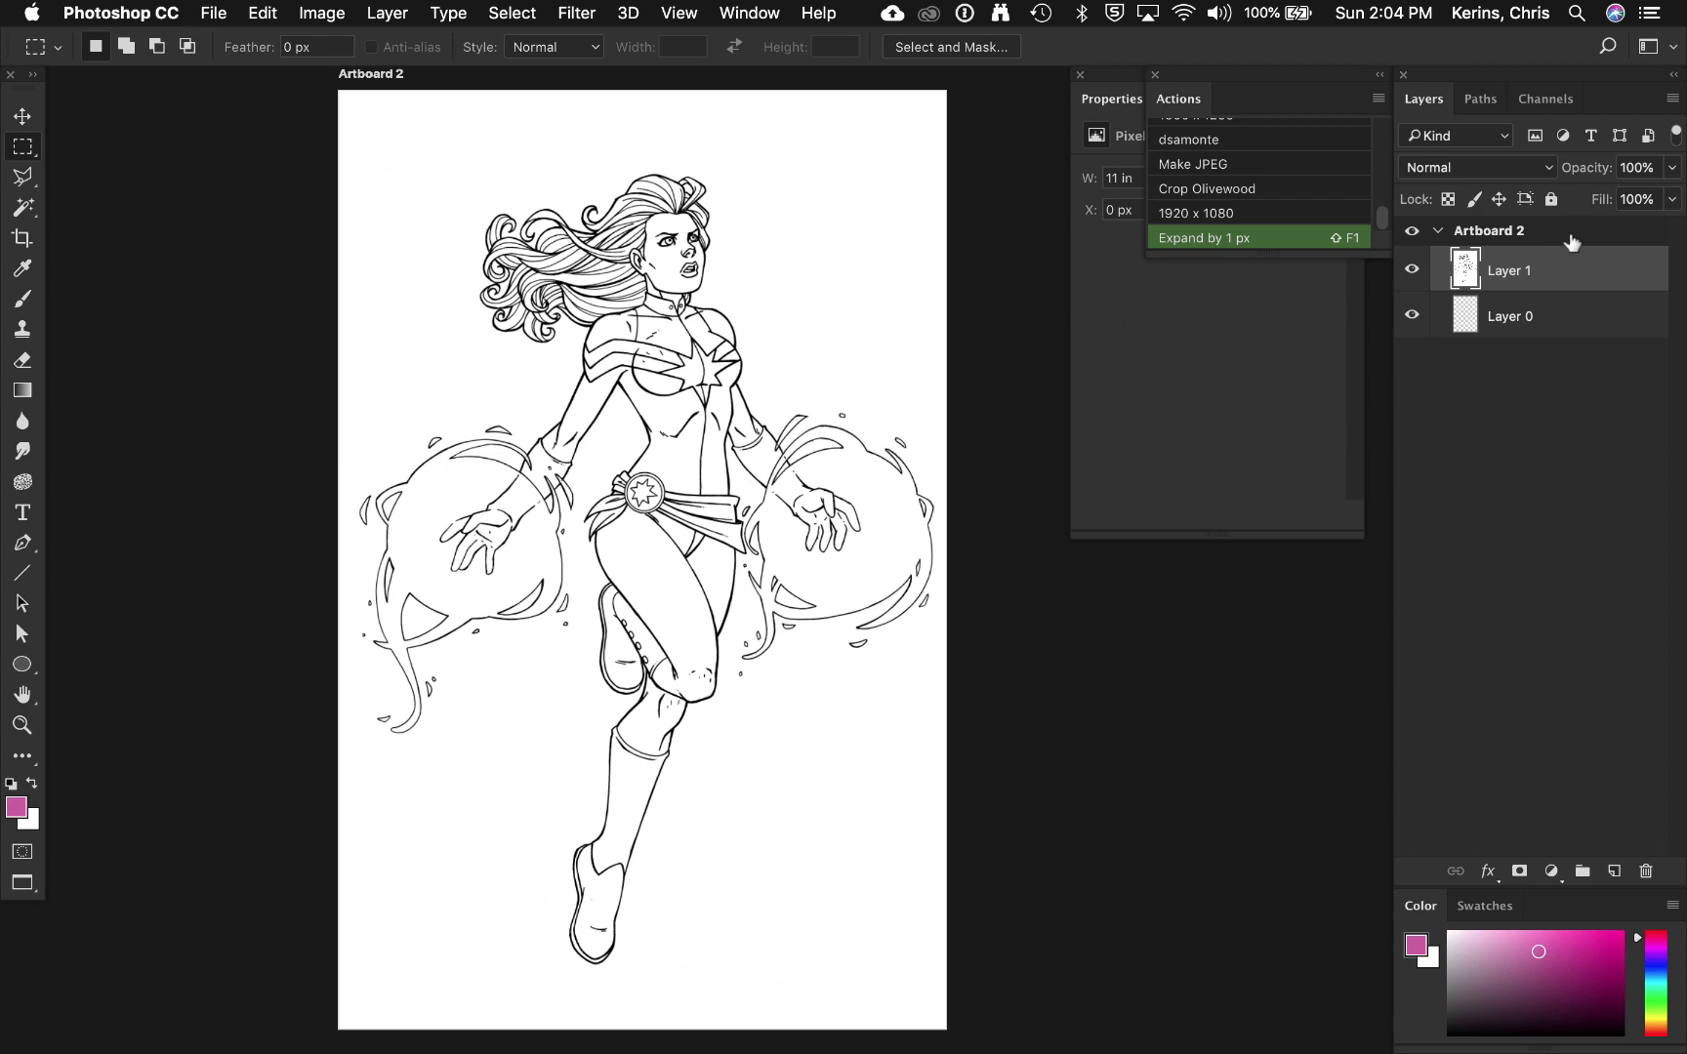
# Step: Rename the line-art layer Lines and the empty layer beneath it Background
pyautogui.doubleClick(1511, 271)
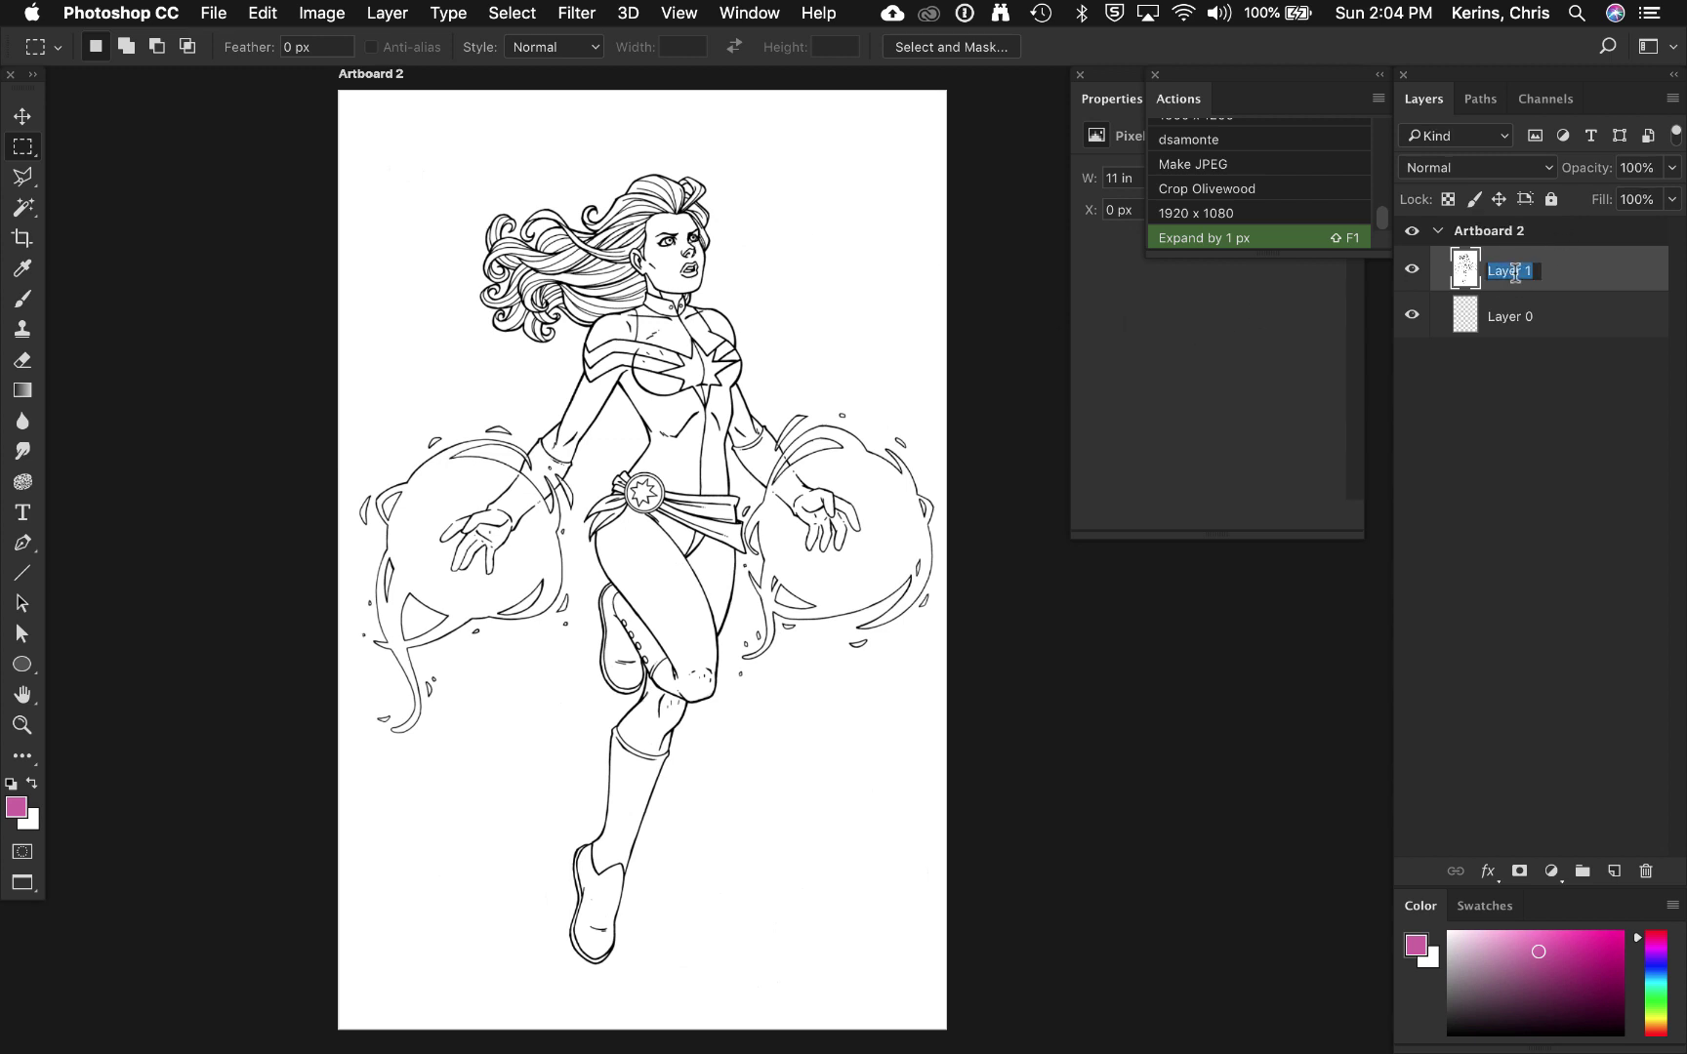
pyautogui.write('Lines')
pyautogui.doubleClick(1518, 315)
pyautogui.write('Background')
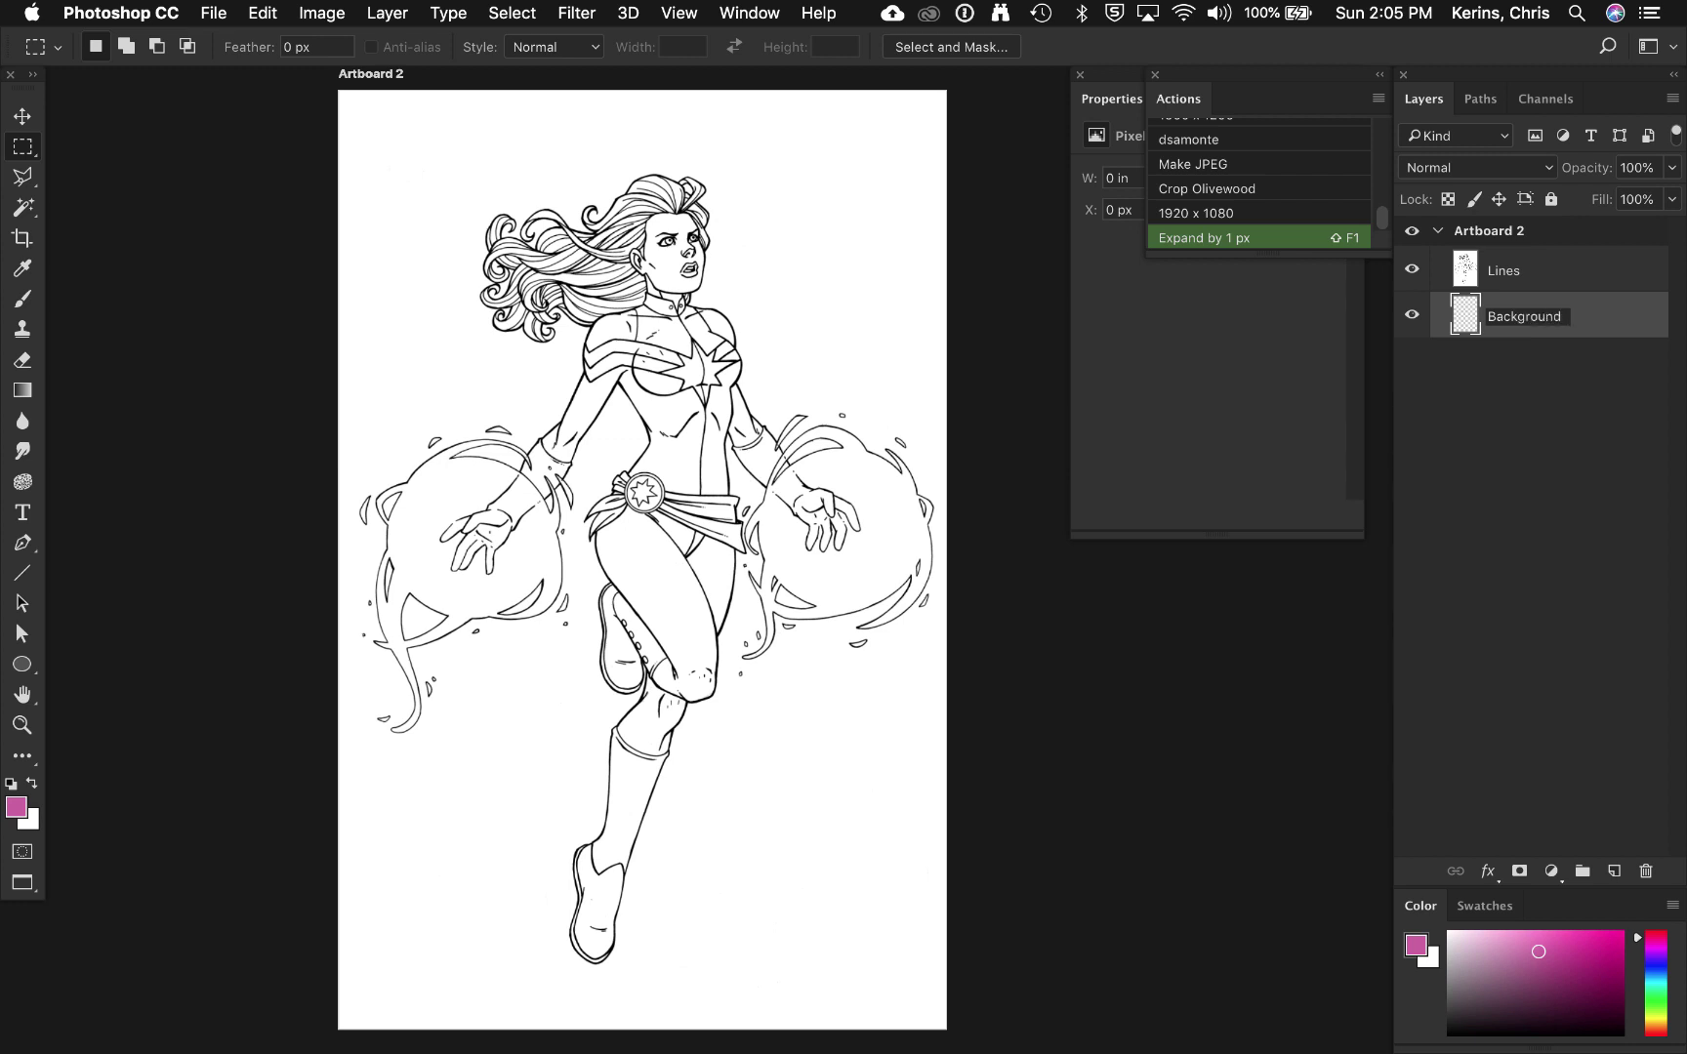
pyautogui.press('Return')
# Step: Fill the Background layer with white and lock it
pyautogui.press('super+BackSpace')
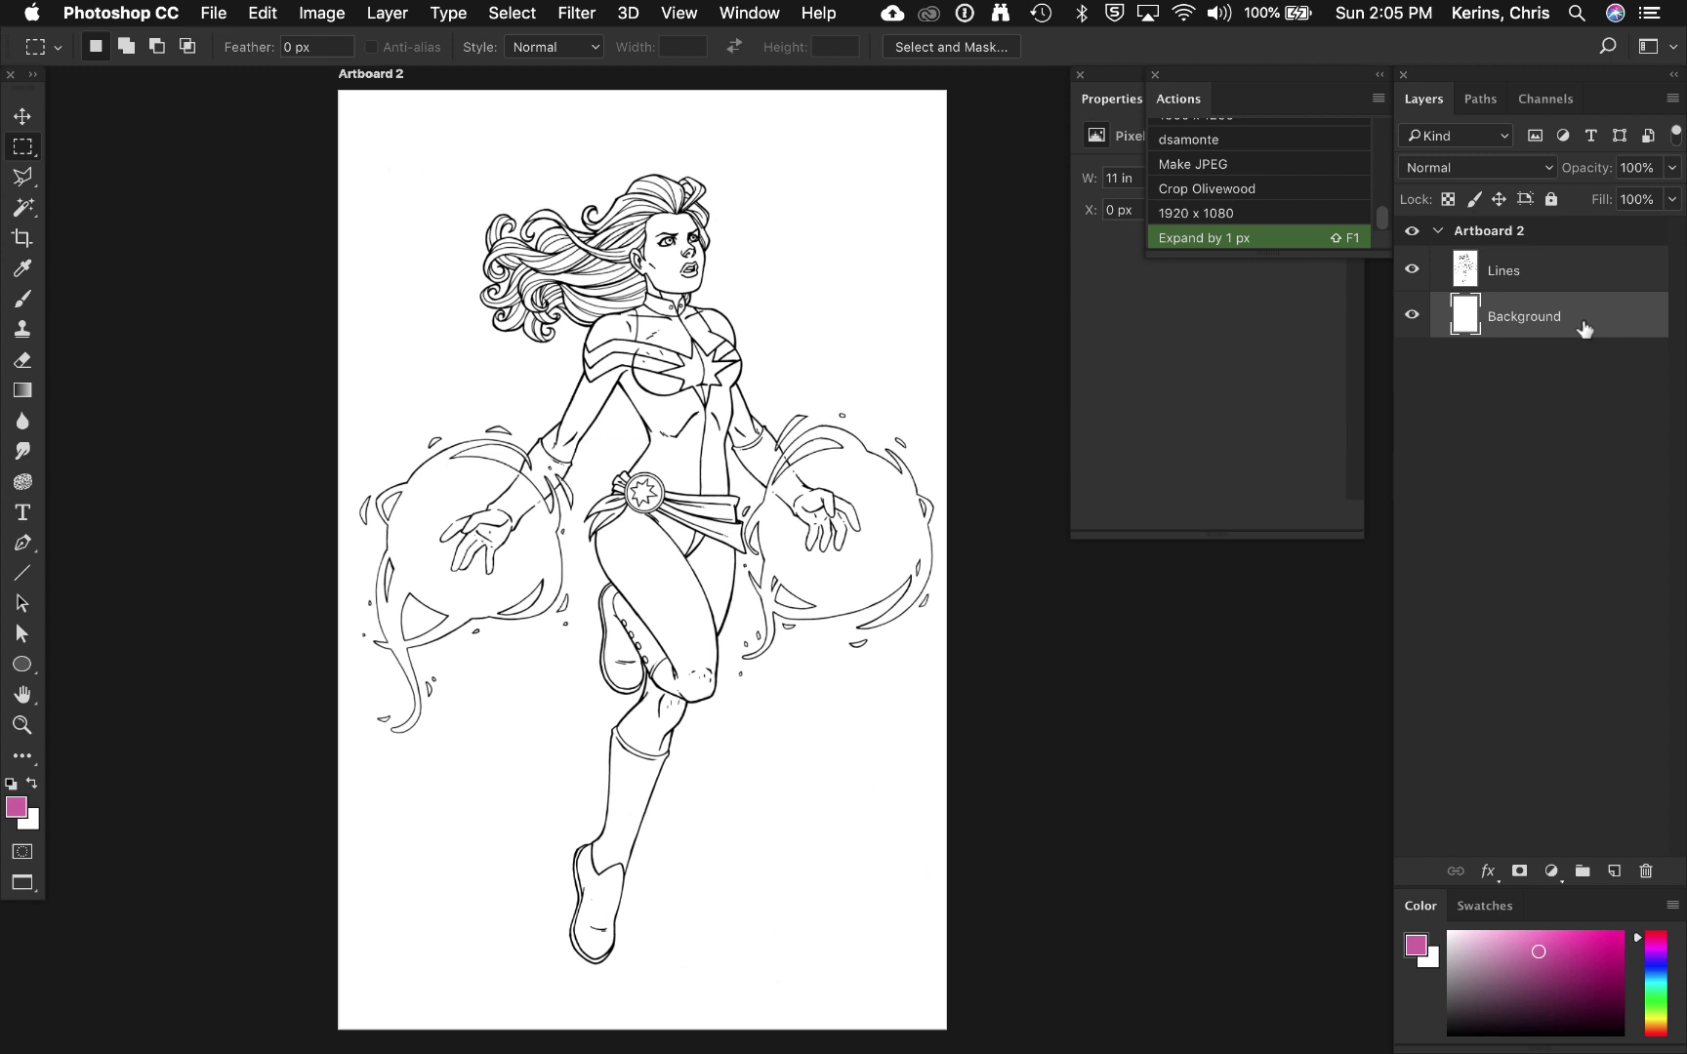
pyautogui.click(1551, 199)
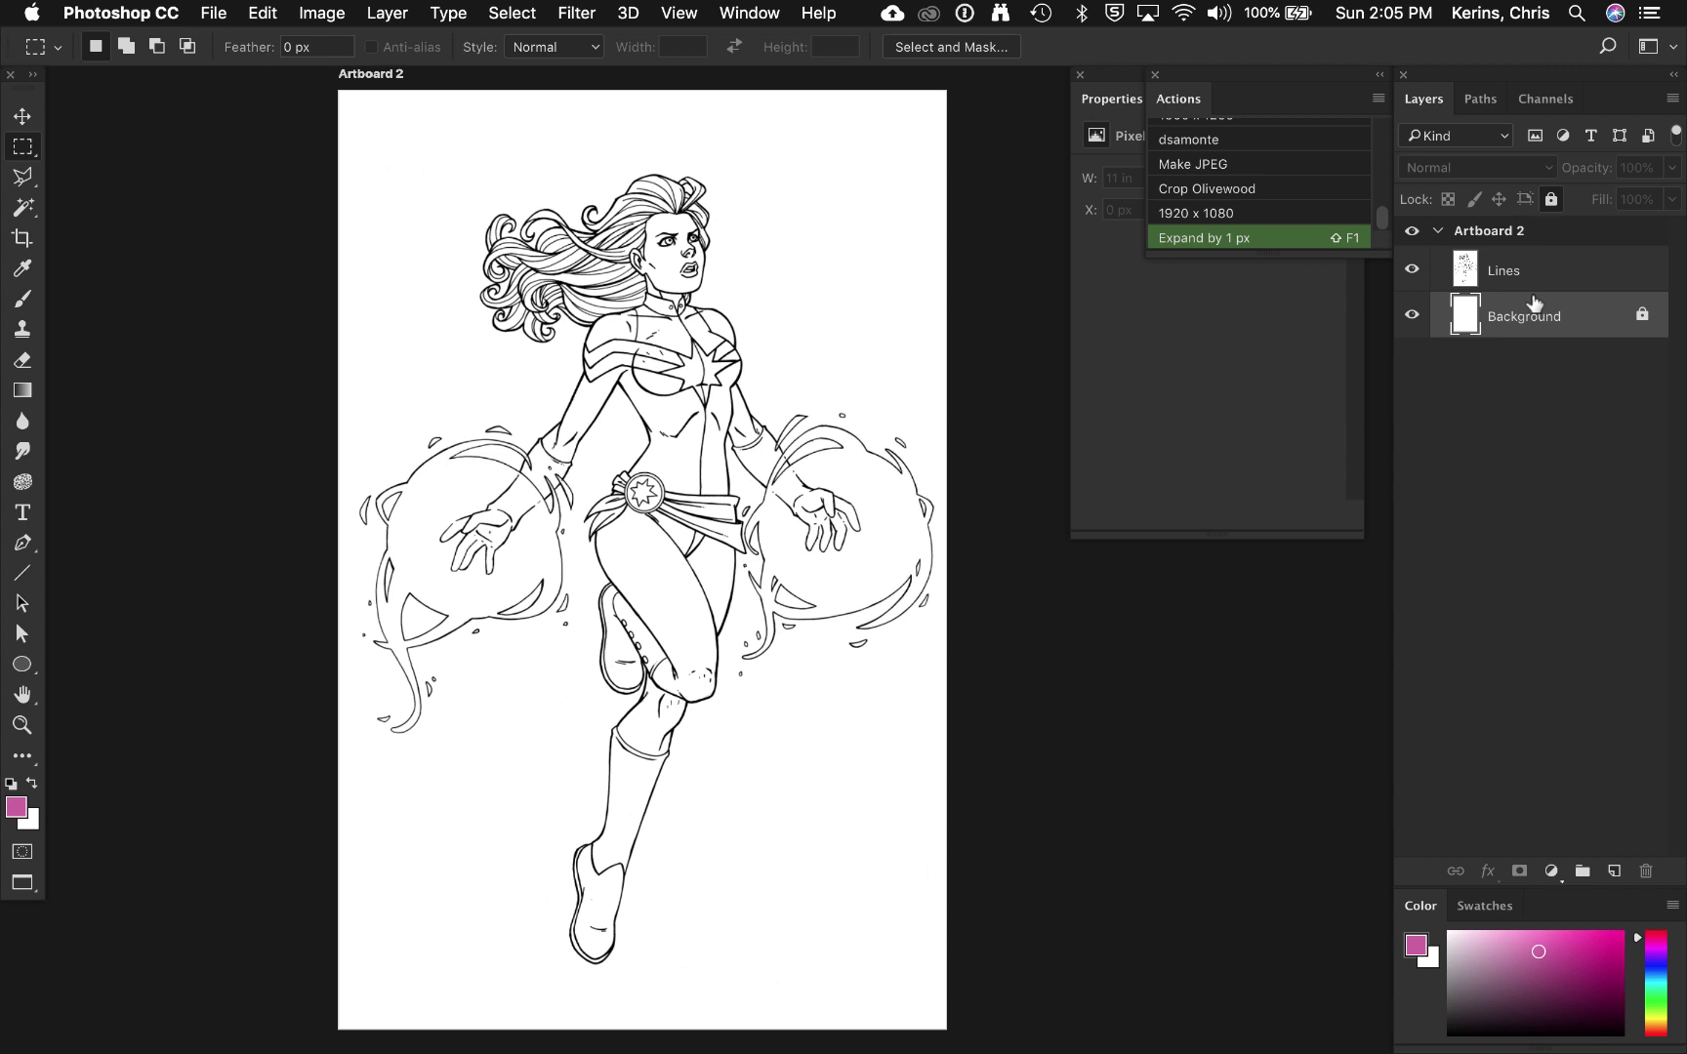
# Step: Create a new layer named torso directly above the Background layer
pyautogui.press('super+shift+n')
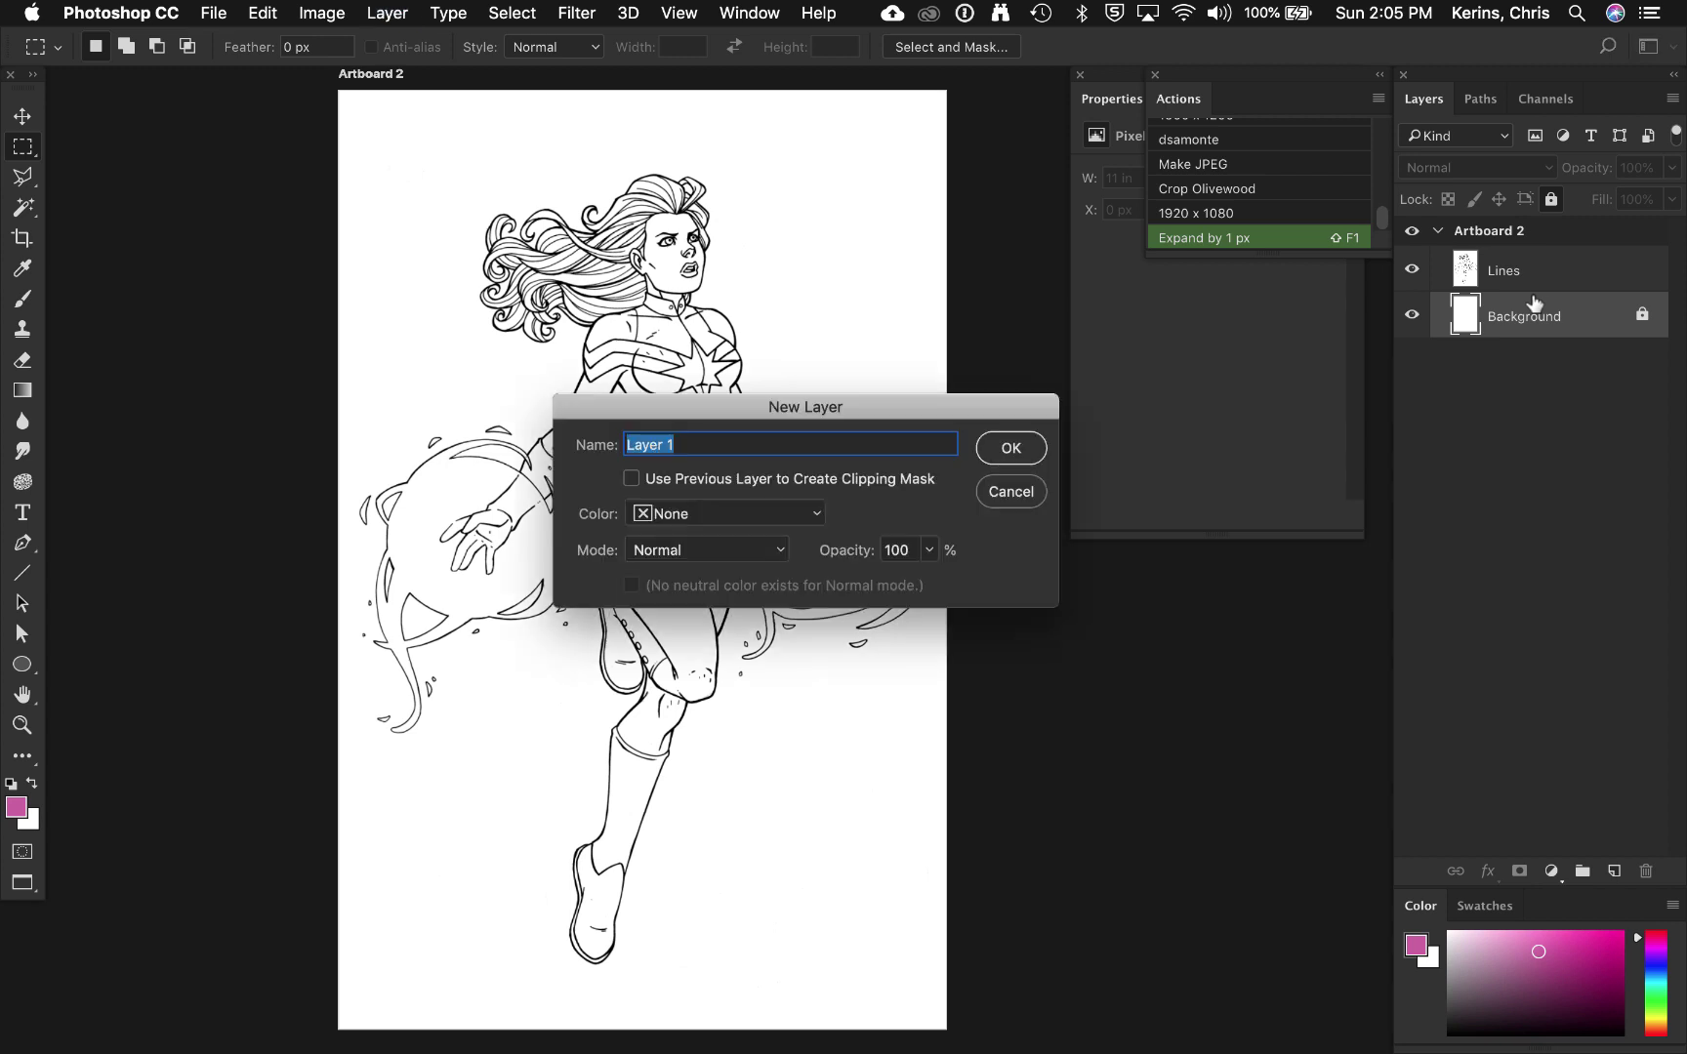
pyautogui.write('torsoi')
pyautogui.press('BackSpace')
pyautogui.press('Return')
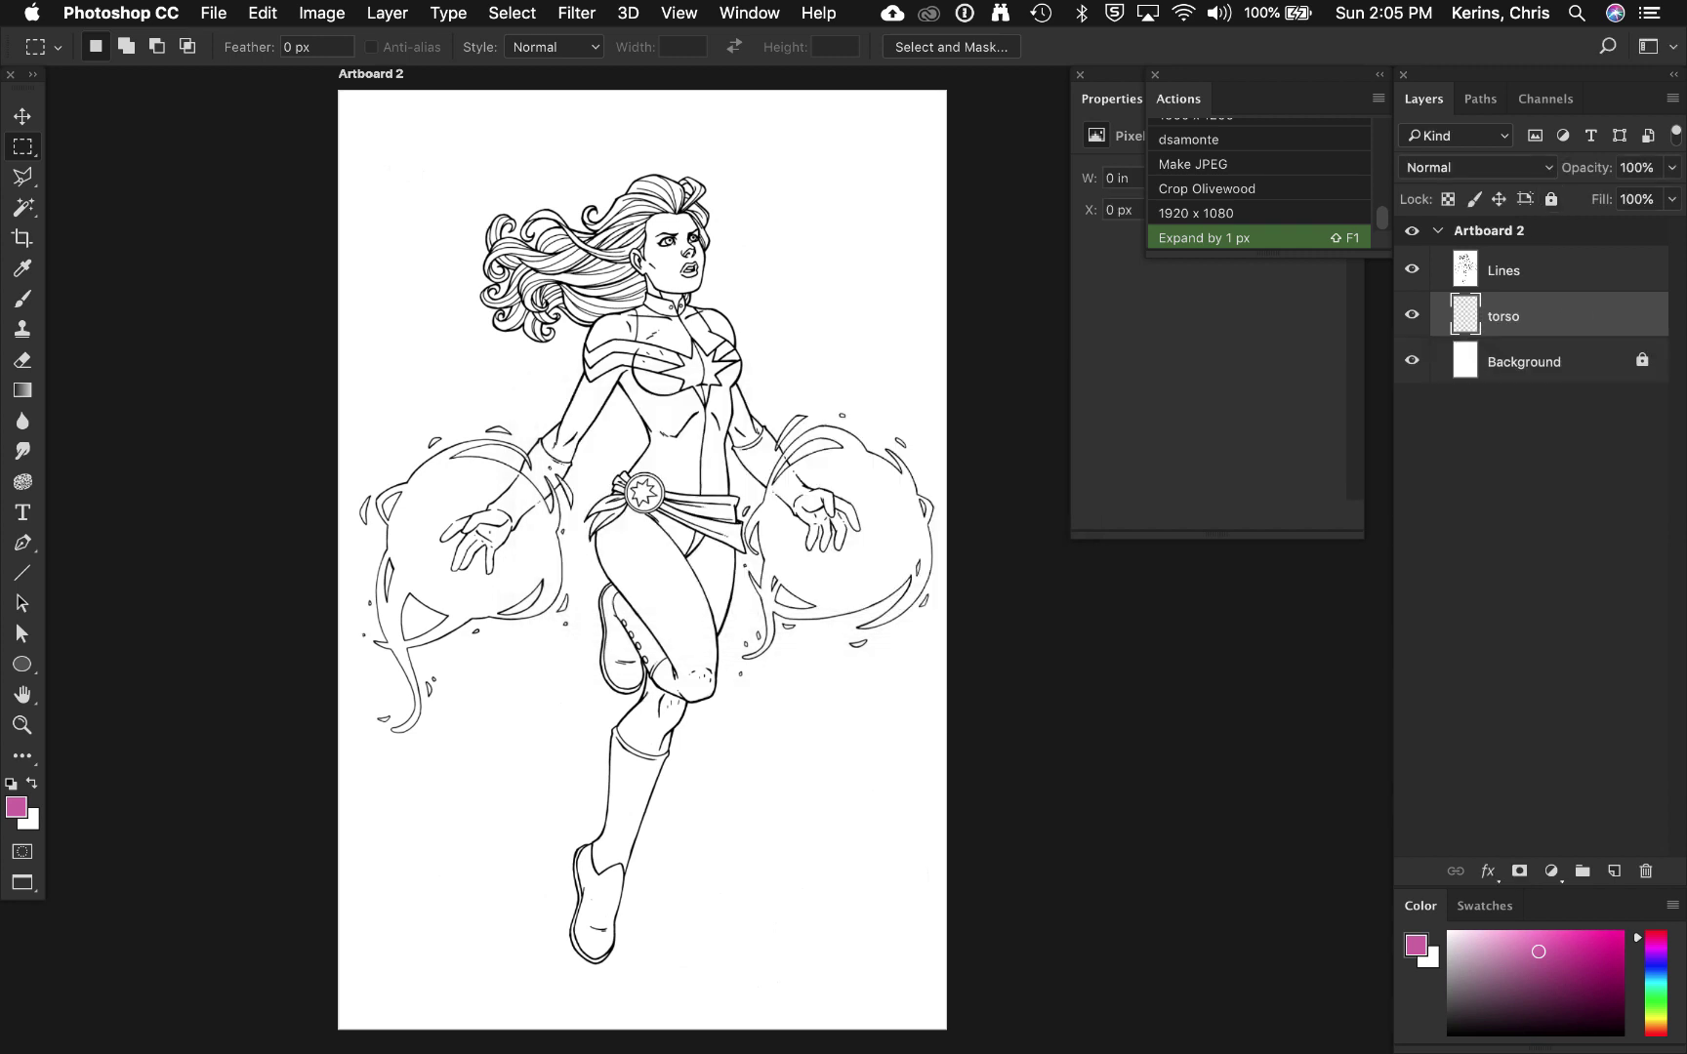
# Step: Paint broad, soft magenta test strokes across the figure on the torso layer with the Brush tool
pyautogui.press('b')
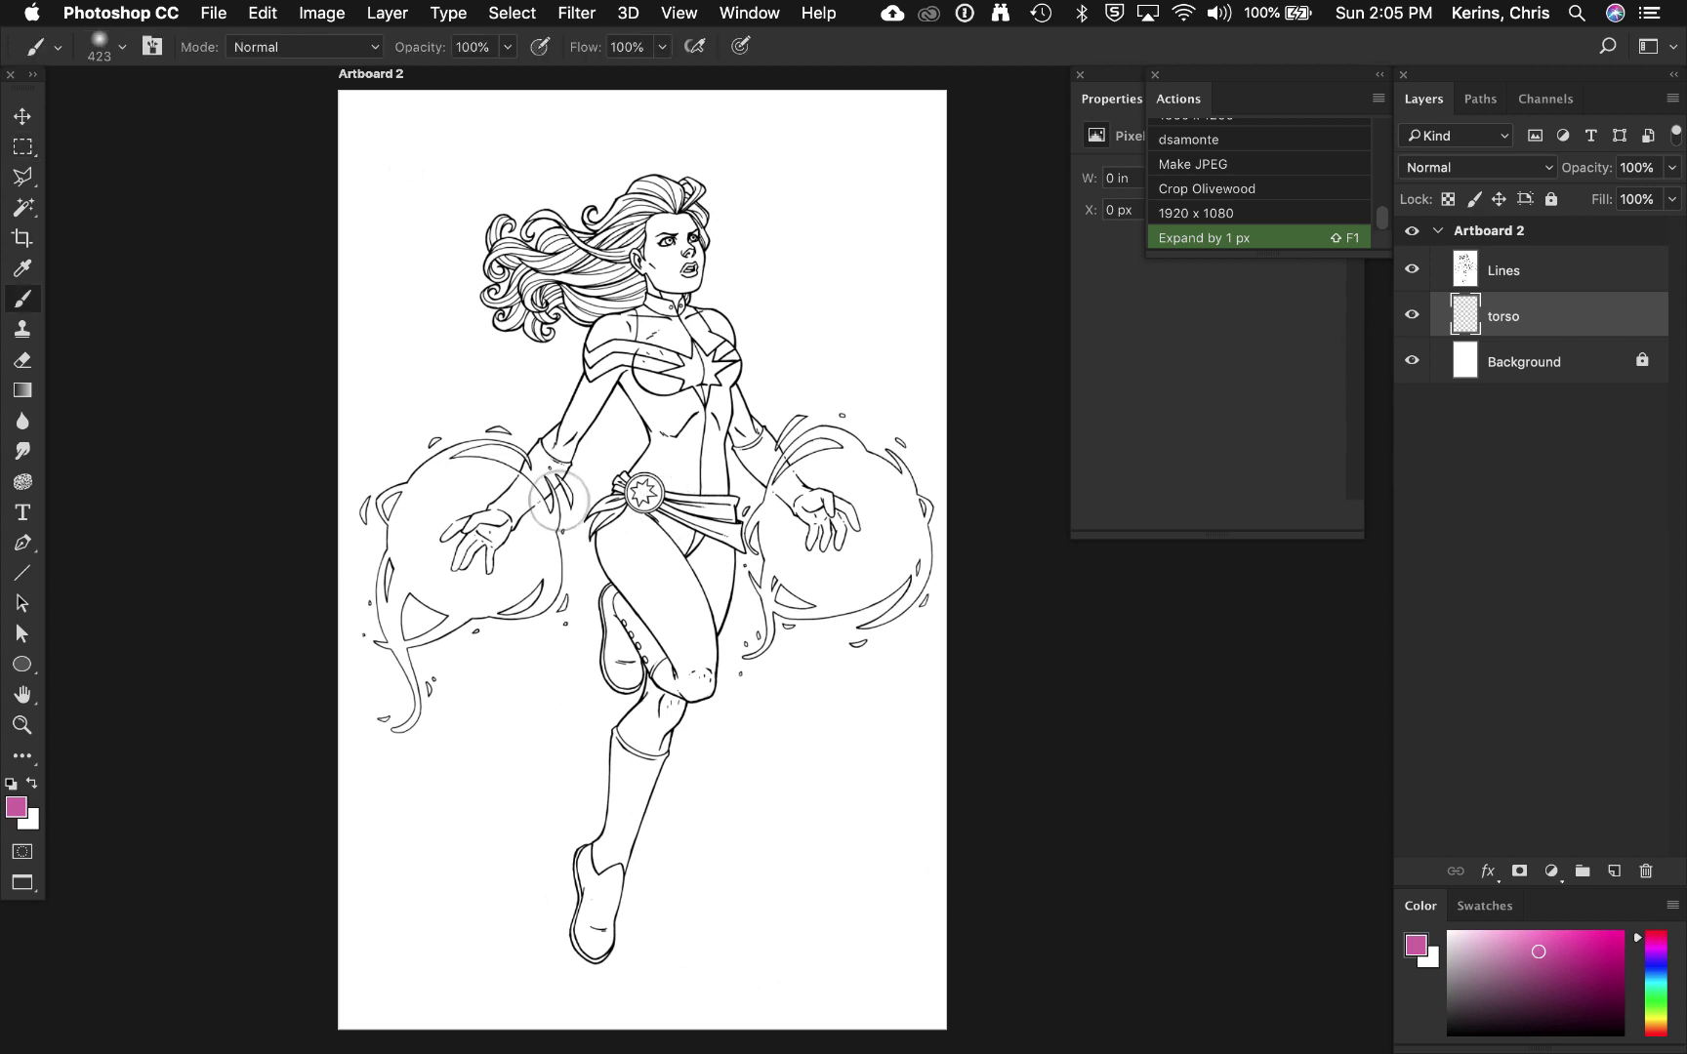
pyautogui.moveTo(681, 664)
pyautogui.mouseDown()
pyautogui.moveTo(556, 431)
pyautogui.moveTo(625, 397)
pyautogui.moveTo(691, 624)
pyautogui.mouseUp()
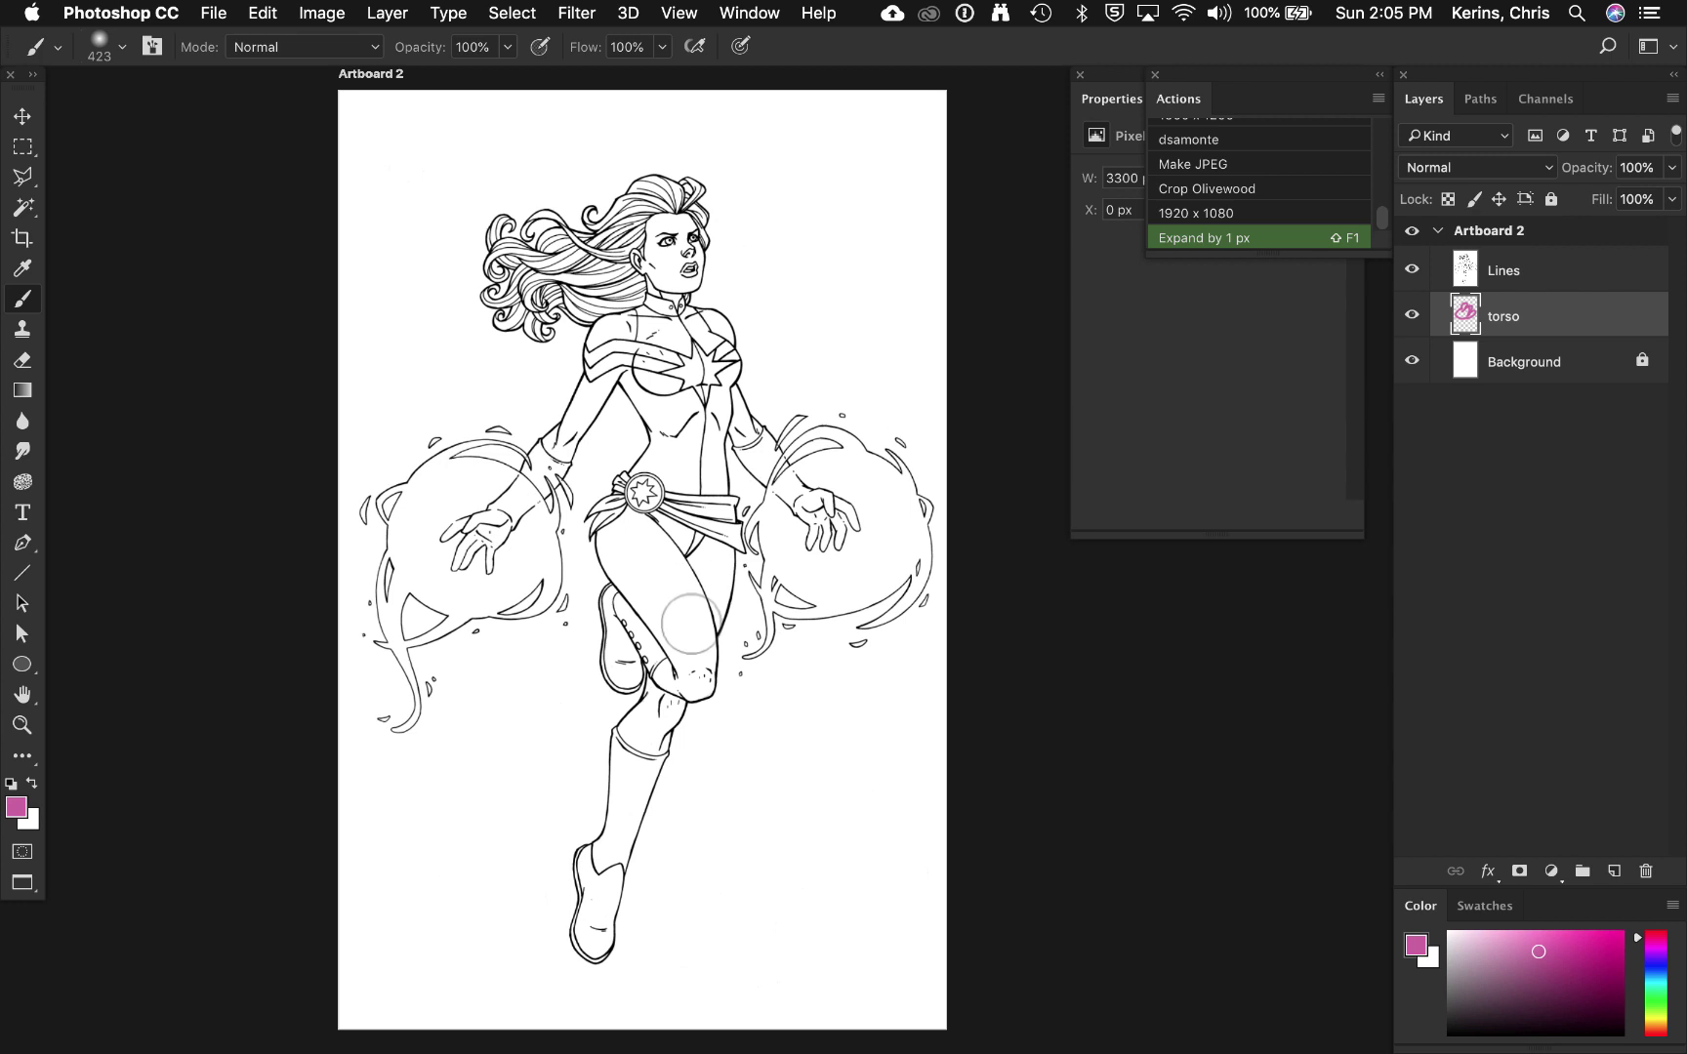
# Step: Set the Lines layer's blend mode to Multiply
pyautogui.click(1621, 272)
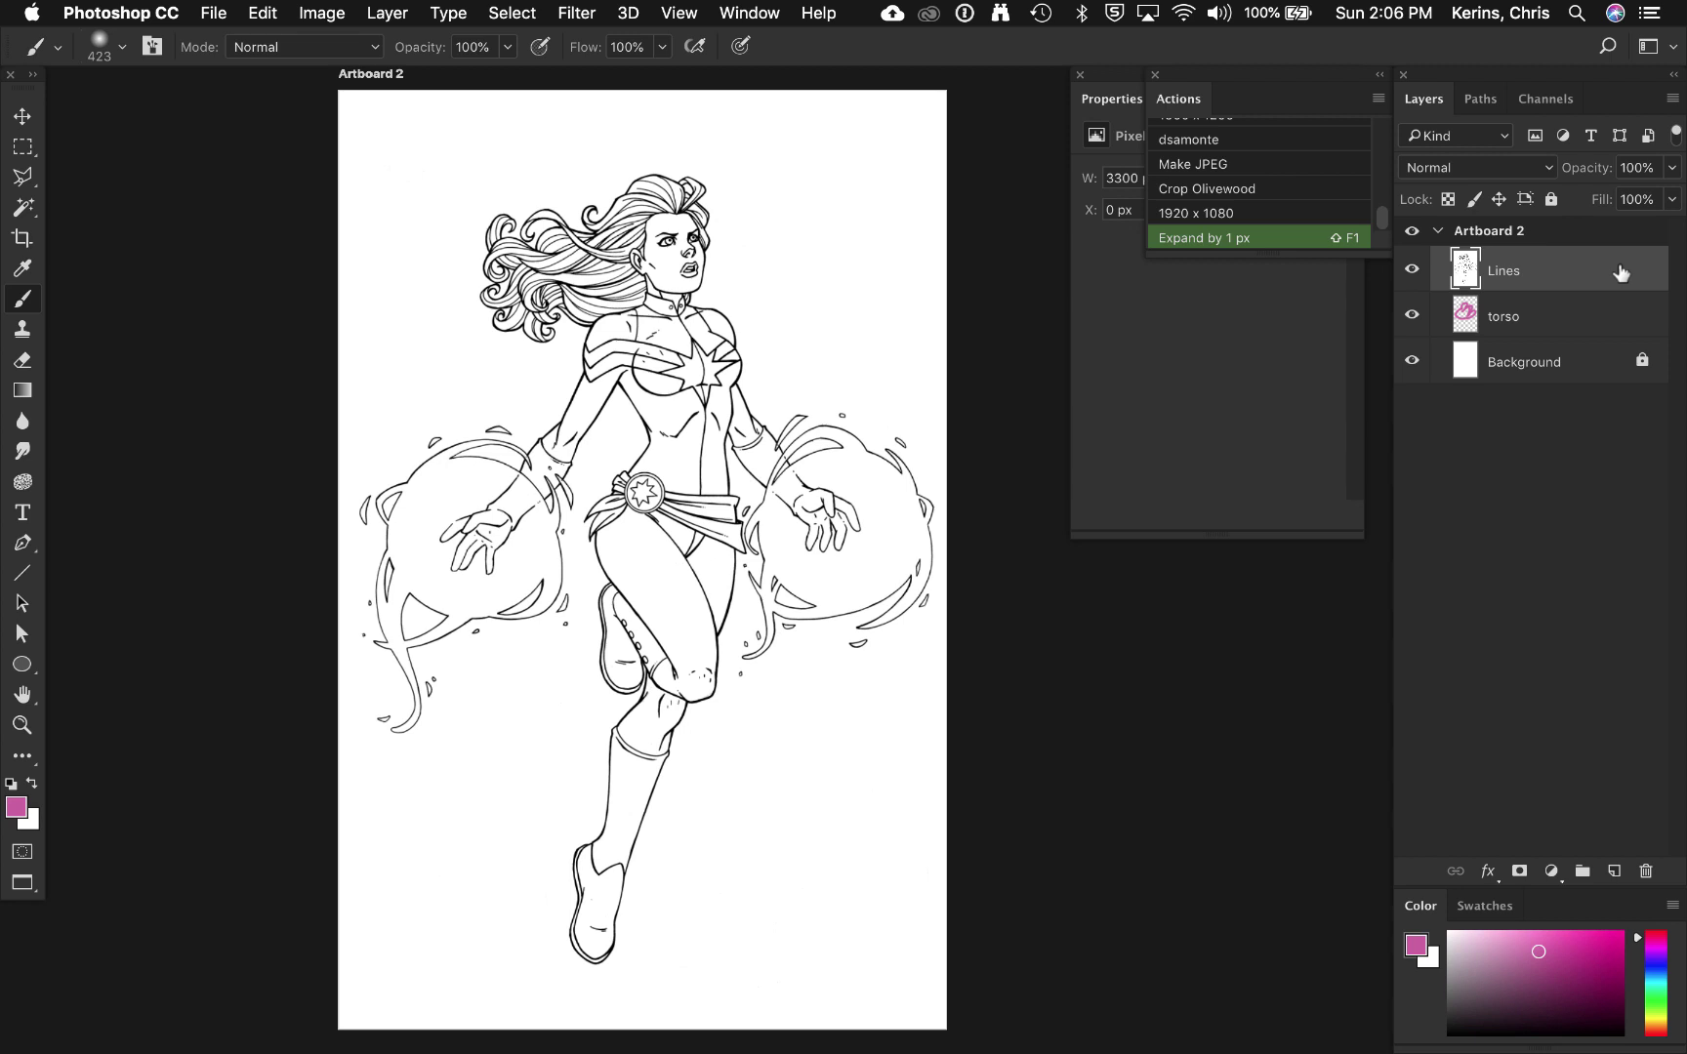
pyautogui.click(1501, 170)
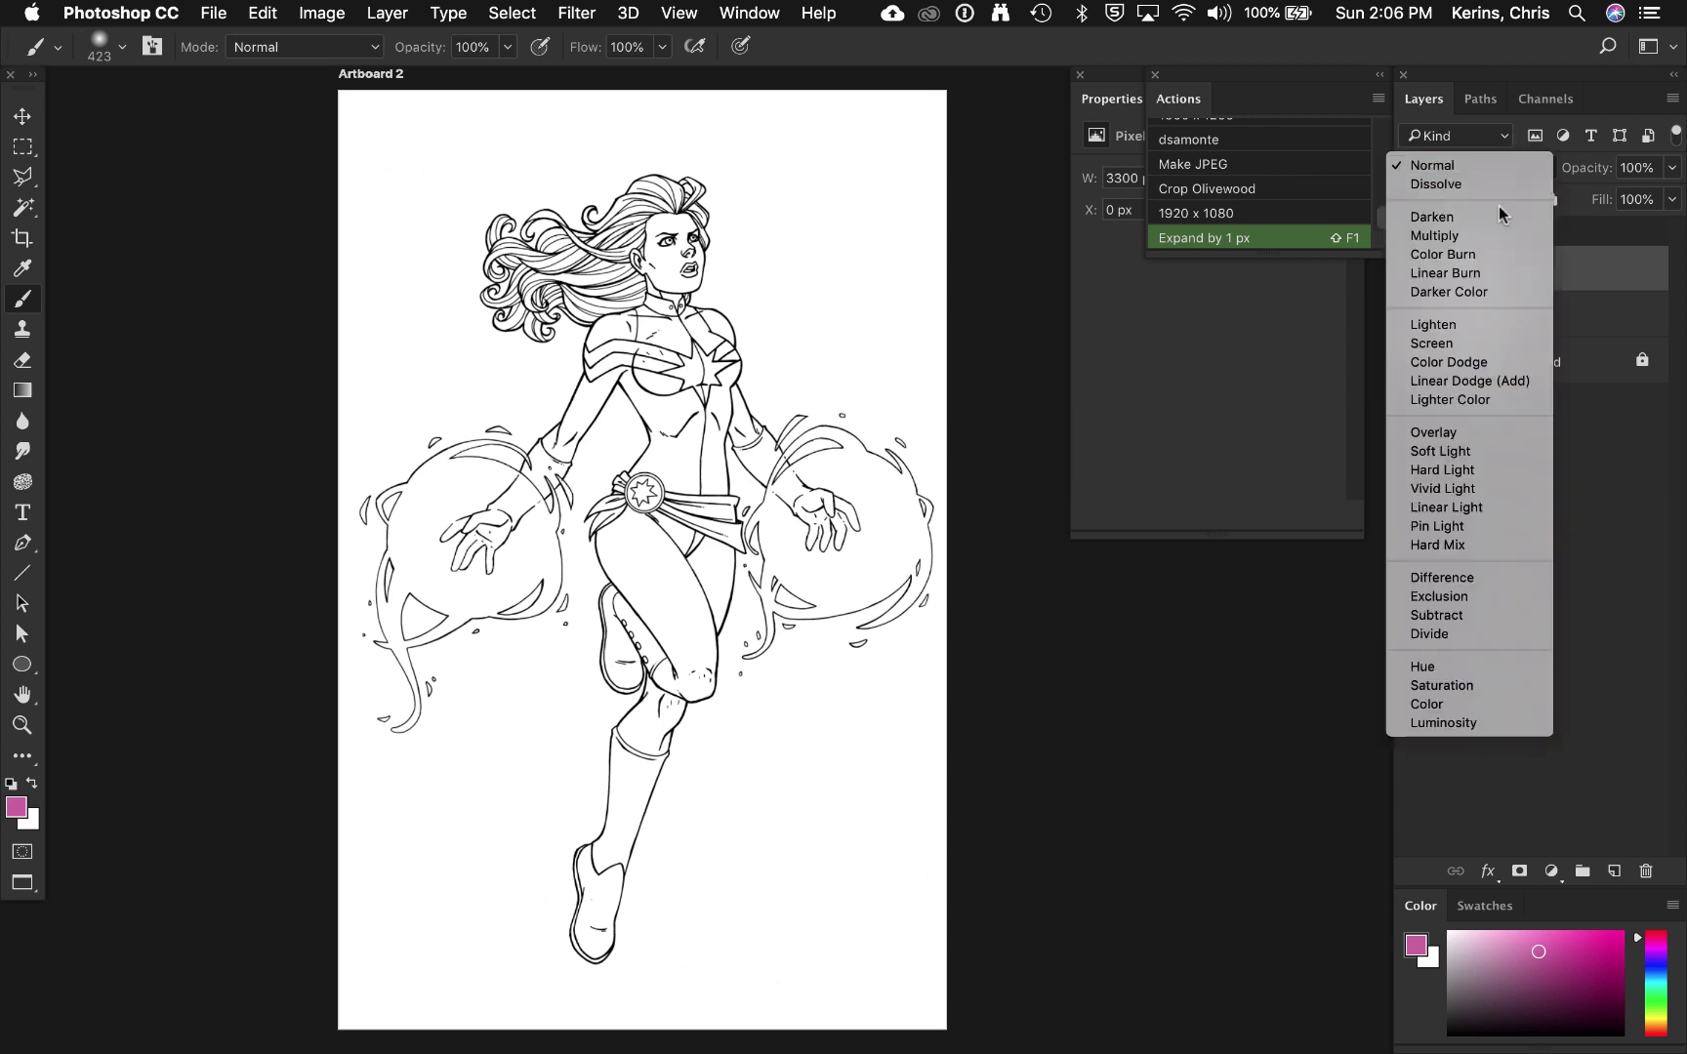
pyautogui.click(1498, 234)
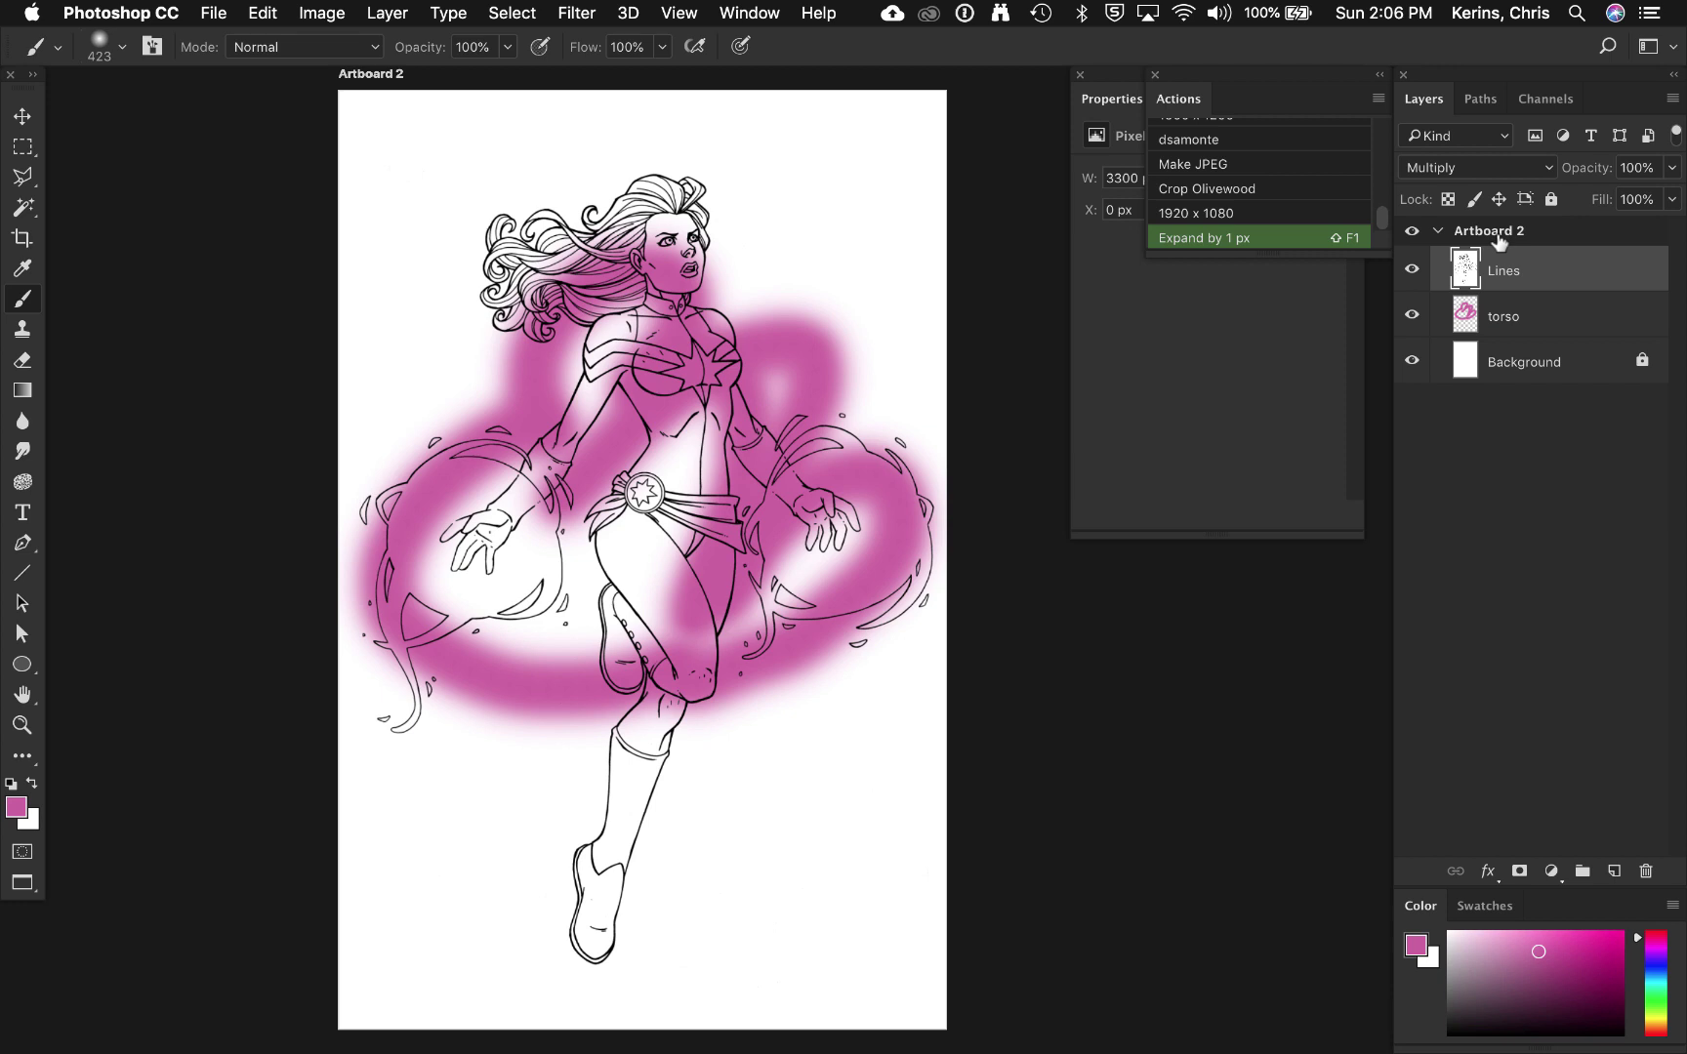
# Step: Clear all the magenta test paint from the torso layer and remove the selection
pyautogui.press('super+a')
pyautogui.press('BackSpace')
pyautogui.press('super+z')
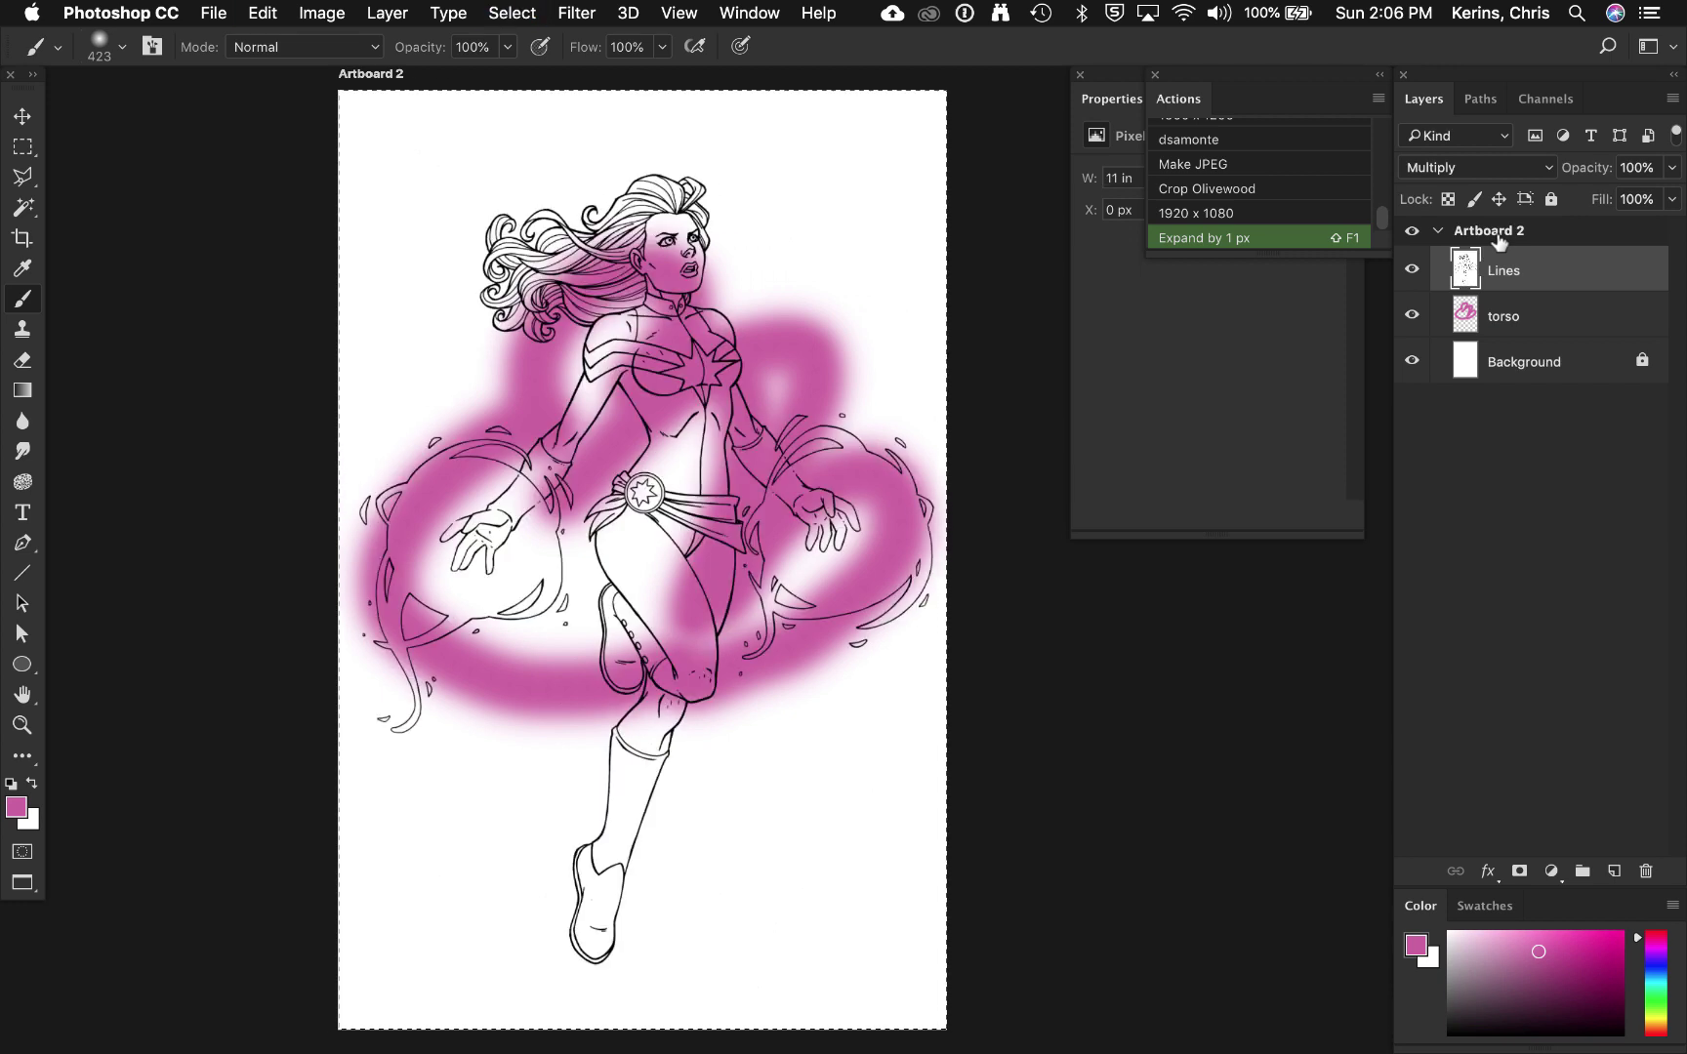
pyautogui.click(1540, 313)
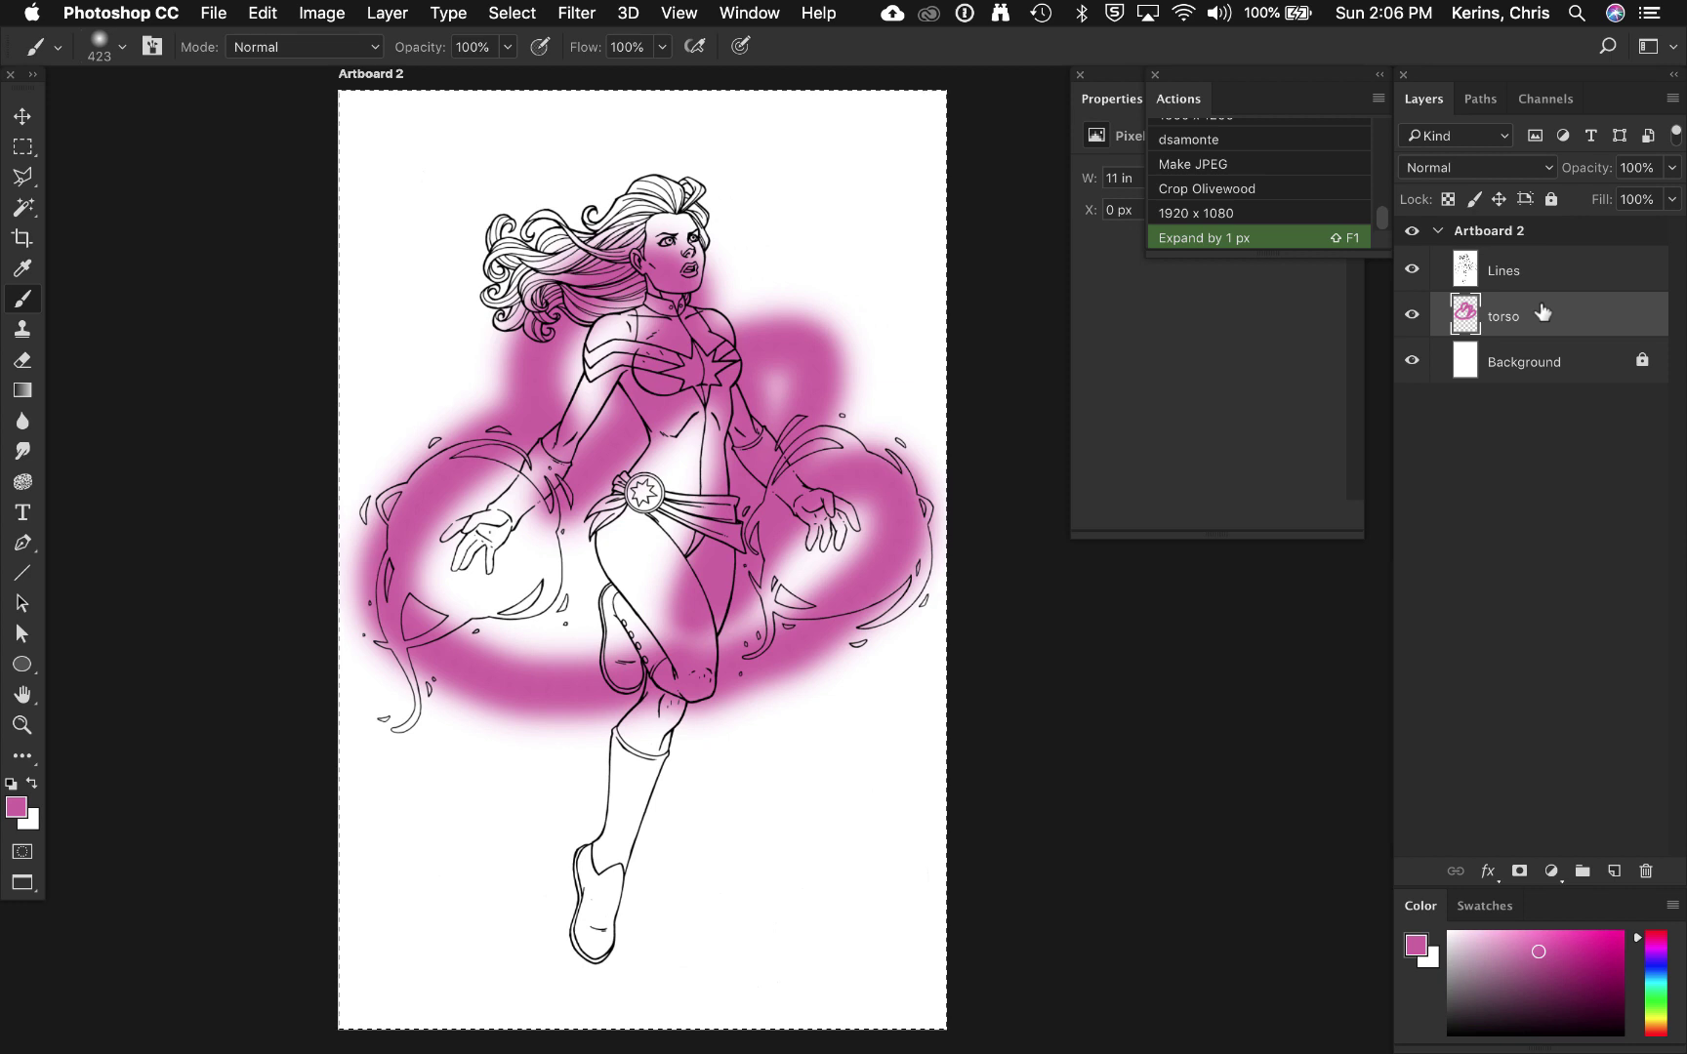
pyautogui.press('BackSpace')
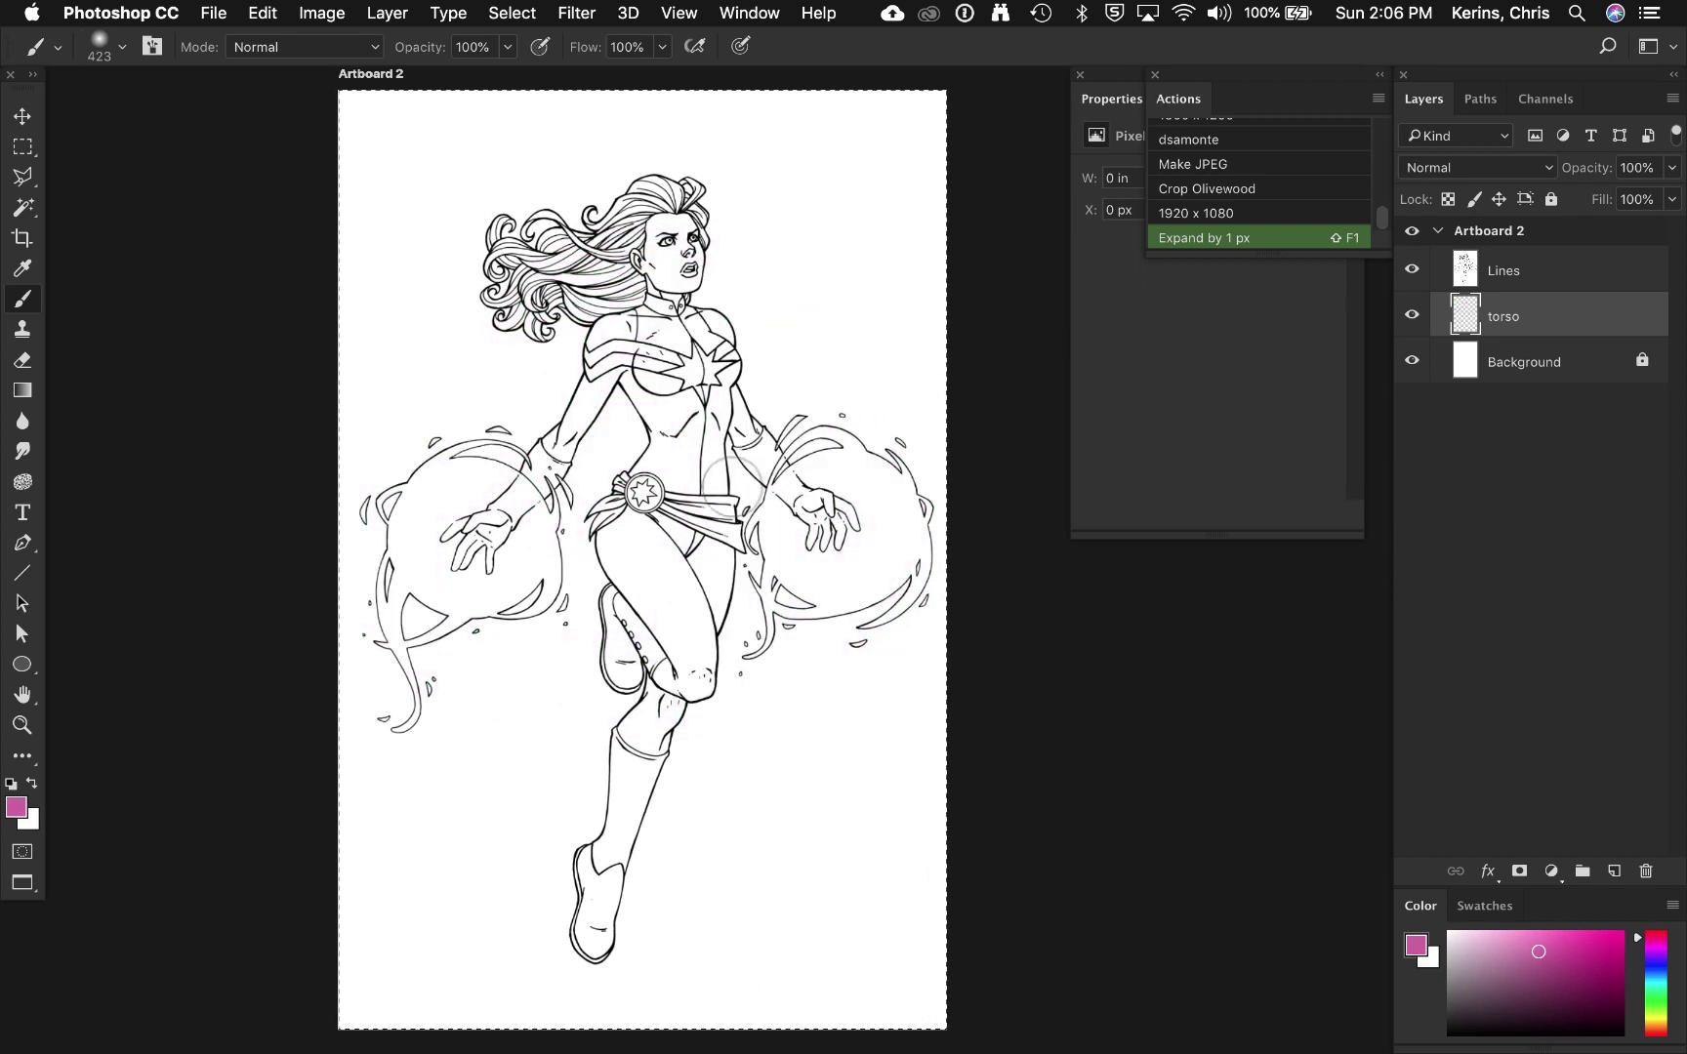
pyautogui.hotkey('ctrl', 'd')
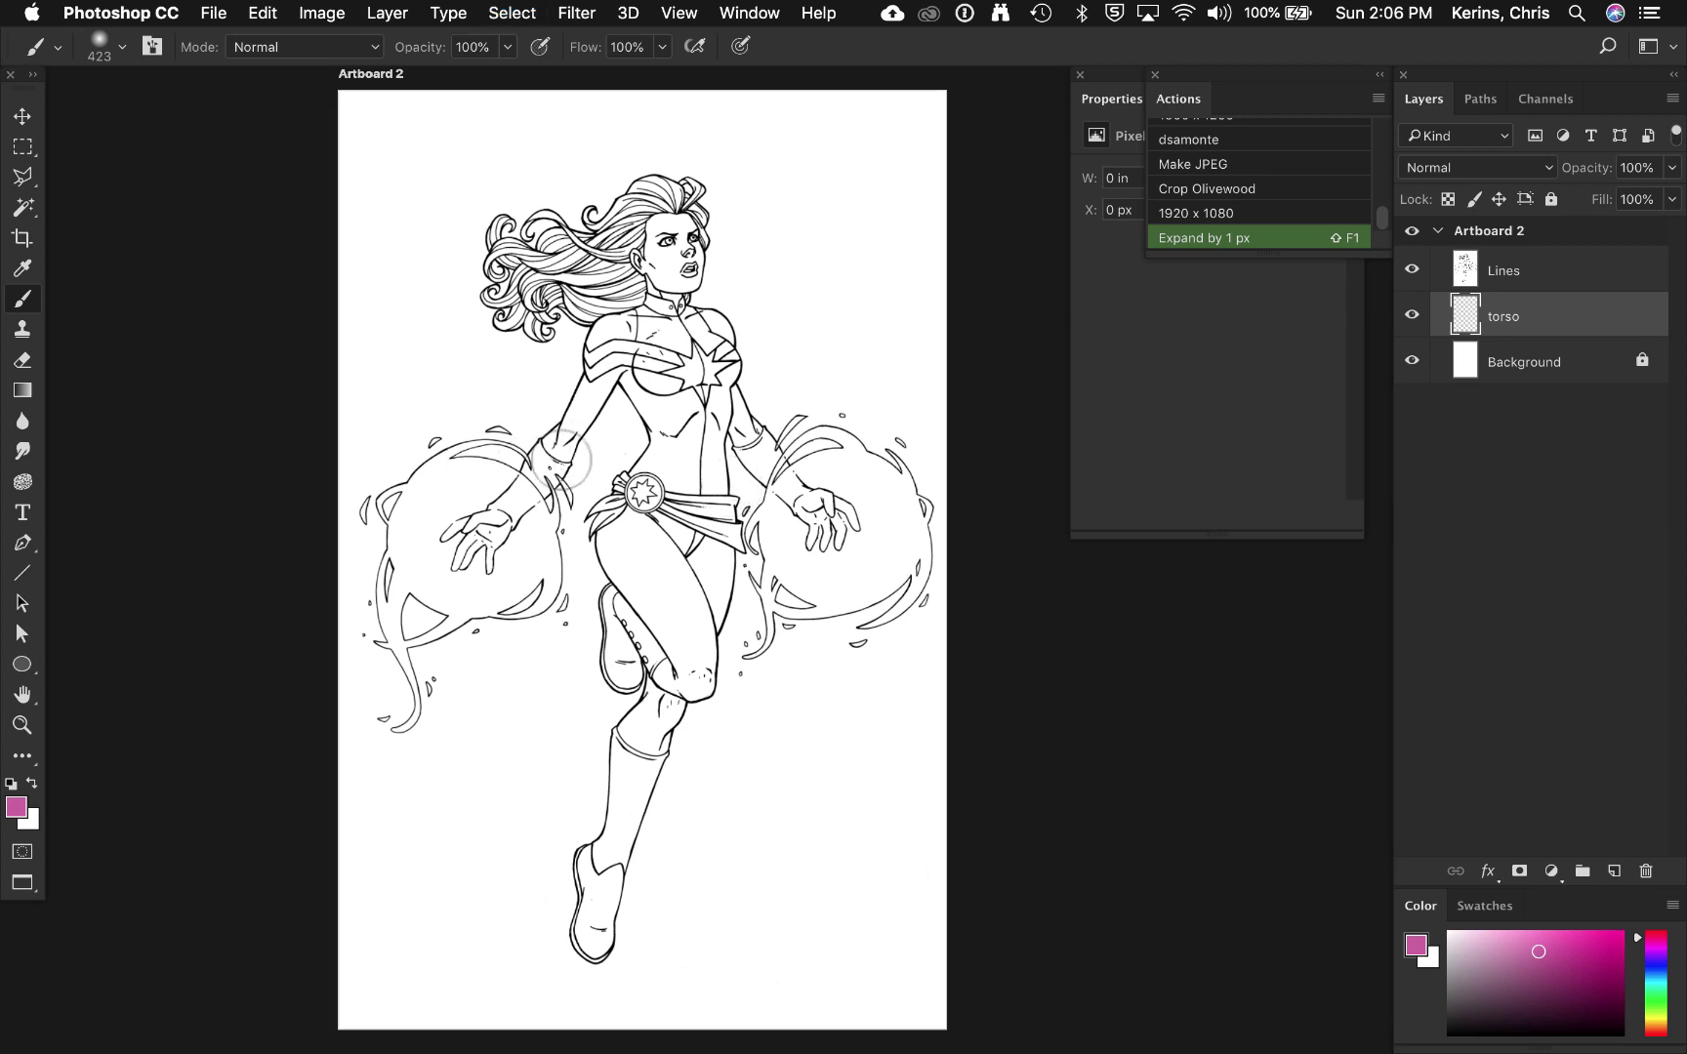
# Step: Try brushing soft magenta over the figure's waist, hips and hand on the torso layer, and undo the stroke
pyautogui.moveTo(564, 458)
pyautogui.mouseDown()
pyautogui.moveTo(641, 487)
pyautogui.moveTo(694, 457)
pyautogui.moveTo(668, 431)
pyautogui.moveTo(677, 462)
pyautogui.moveTo(732, 447)
pyautogui.moveTo(672, 524)
pyautogui.moveTo(704, 555)
pyautogui.moveTo(810, 514)
pyautogui.moveTo(591, 579)
pyautogui.moveTo(803, 559)
pyautogui.moveTo(791, 597)
pyautogui.mouseUp()
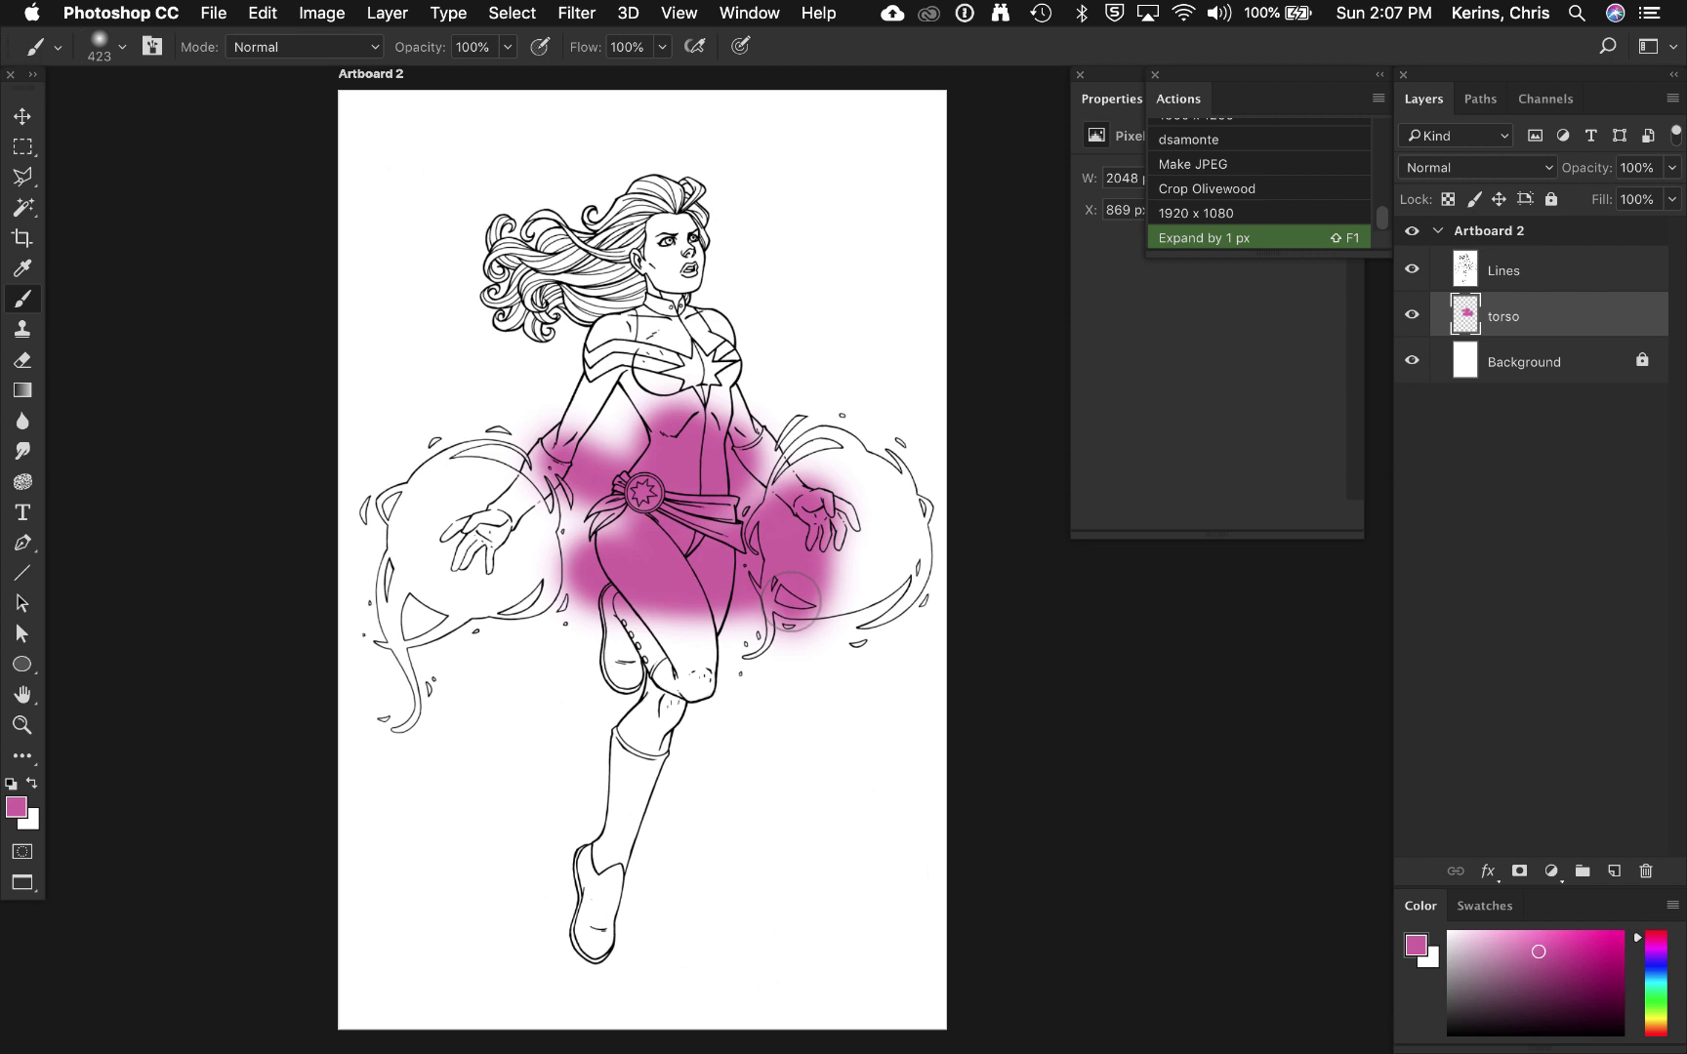
pyautogui.press('super+z')
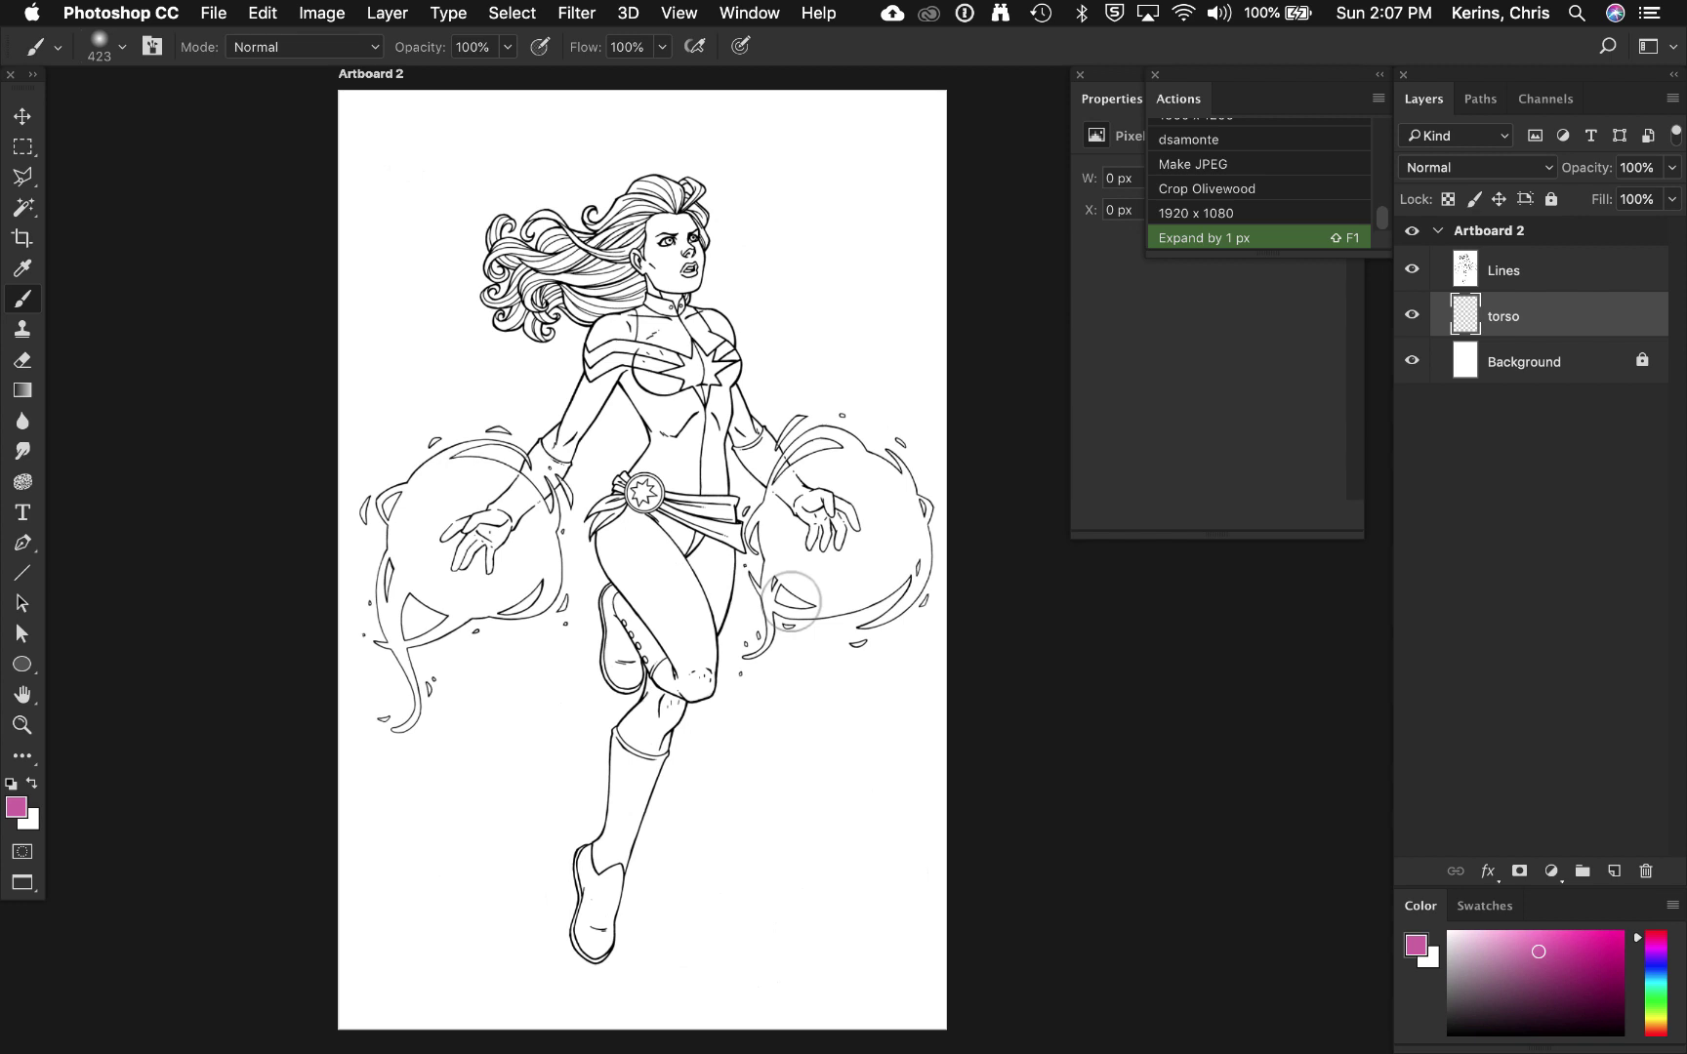
# Step: Select the suit's sleeve, both torso halves and the lower suit areas together with the Magic Wand
pyautogui.press('w')
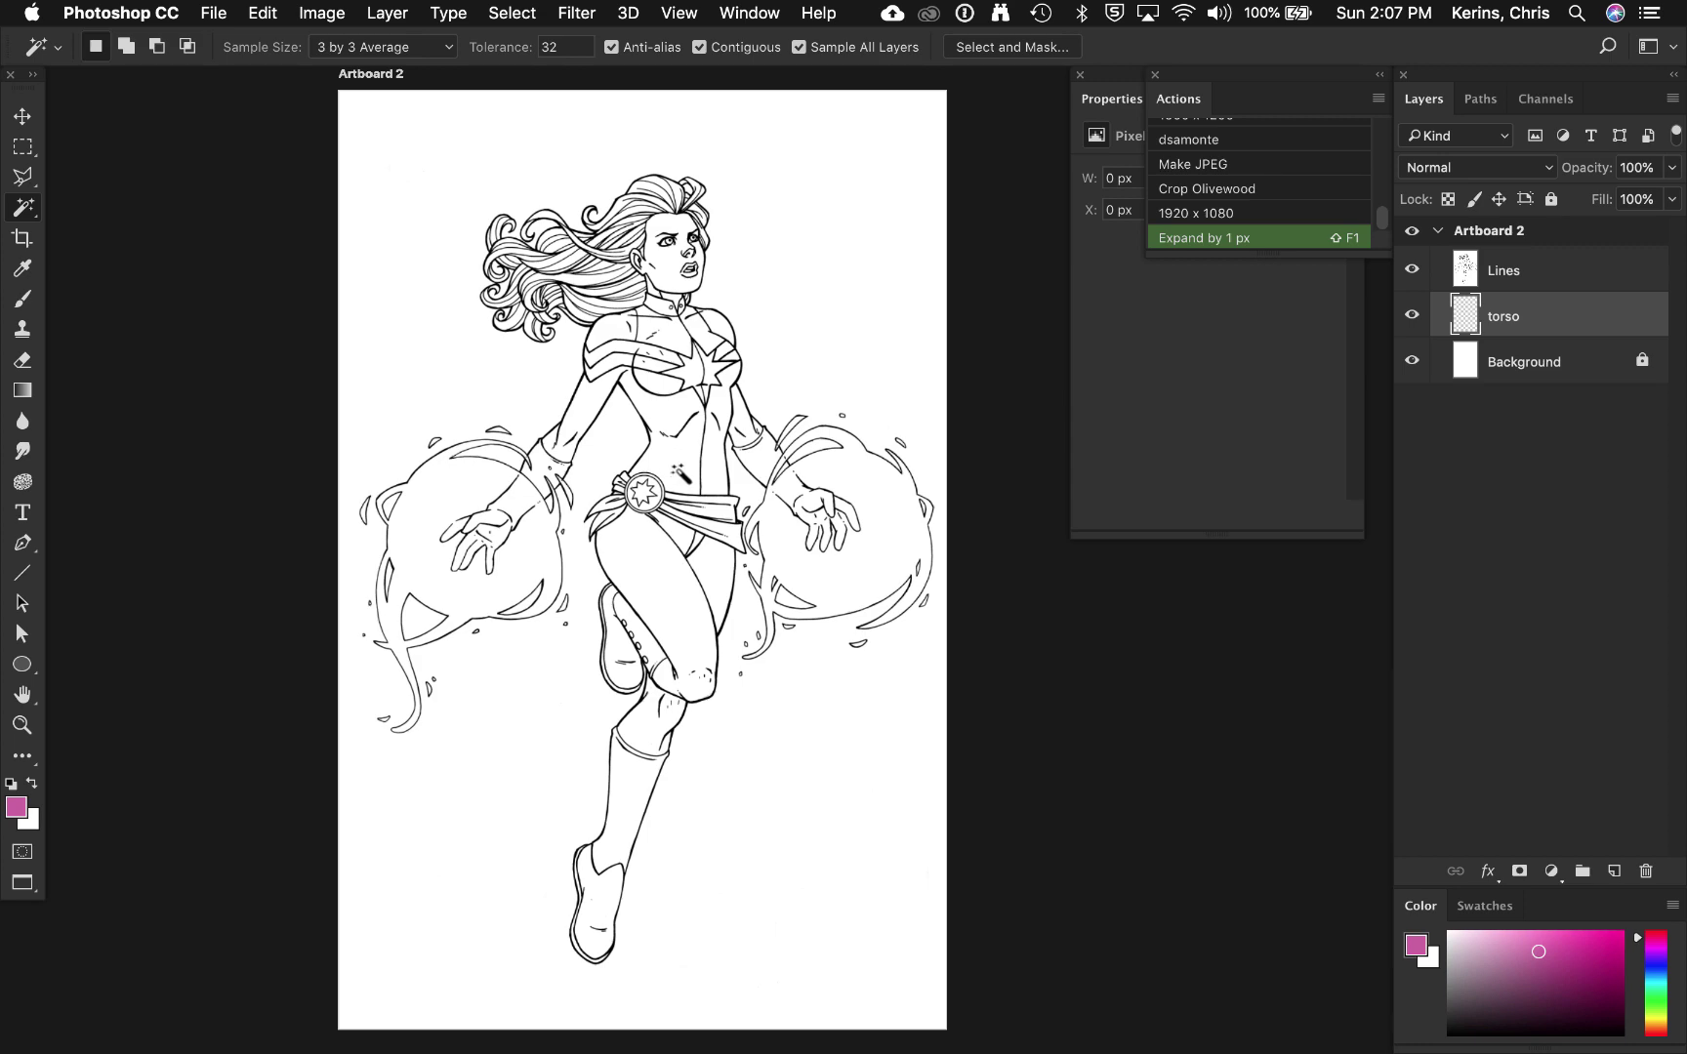
pyautogui.click(674, 461)
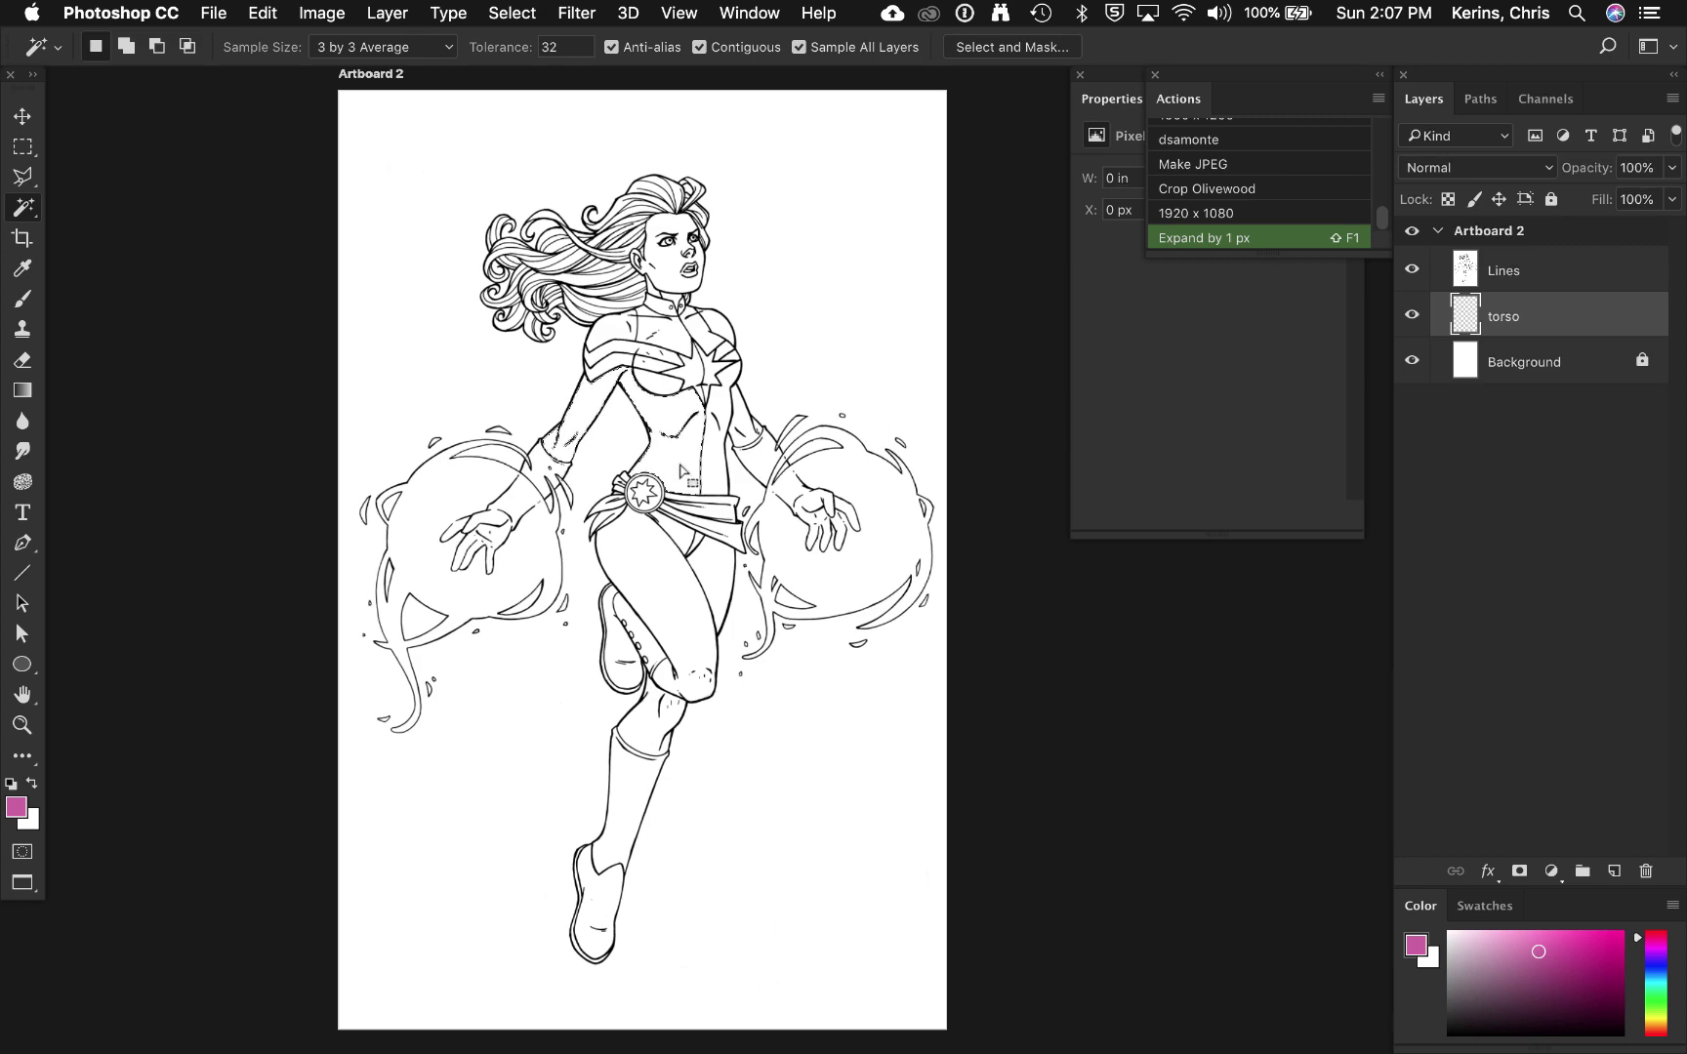
pyautogui.press('super+plus')
pyautogui.press('super+plus')
pyautogui.press('super+plus')
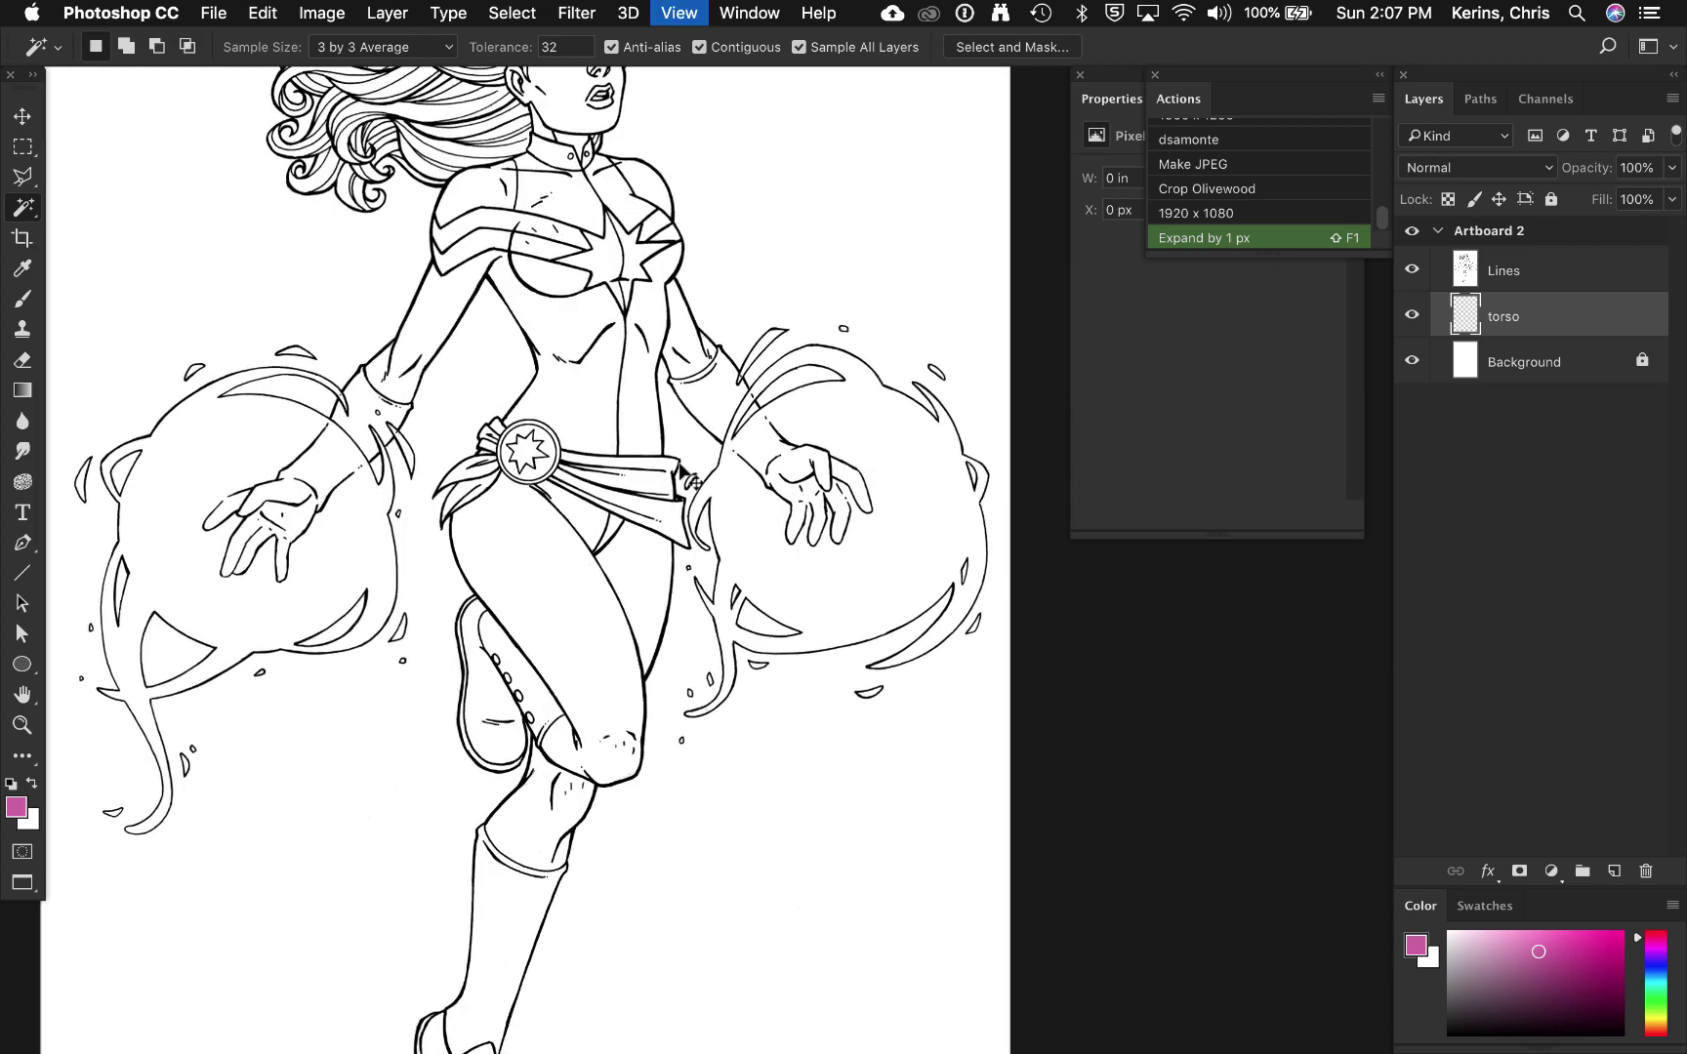
pyautogui.scroll(1, 589, 325)
pyautogui.scroll(4, 590, 325)
pyautogui.hscroll(-4, 590, 325)
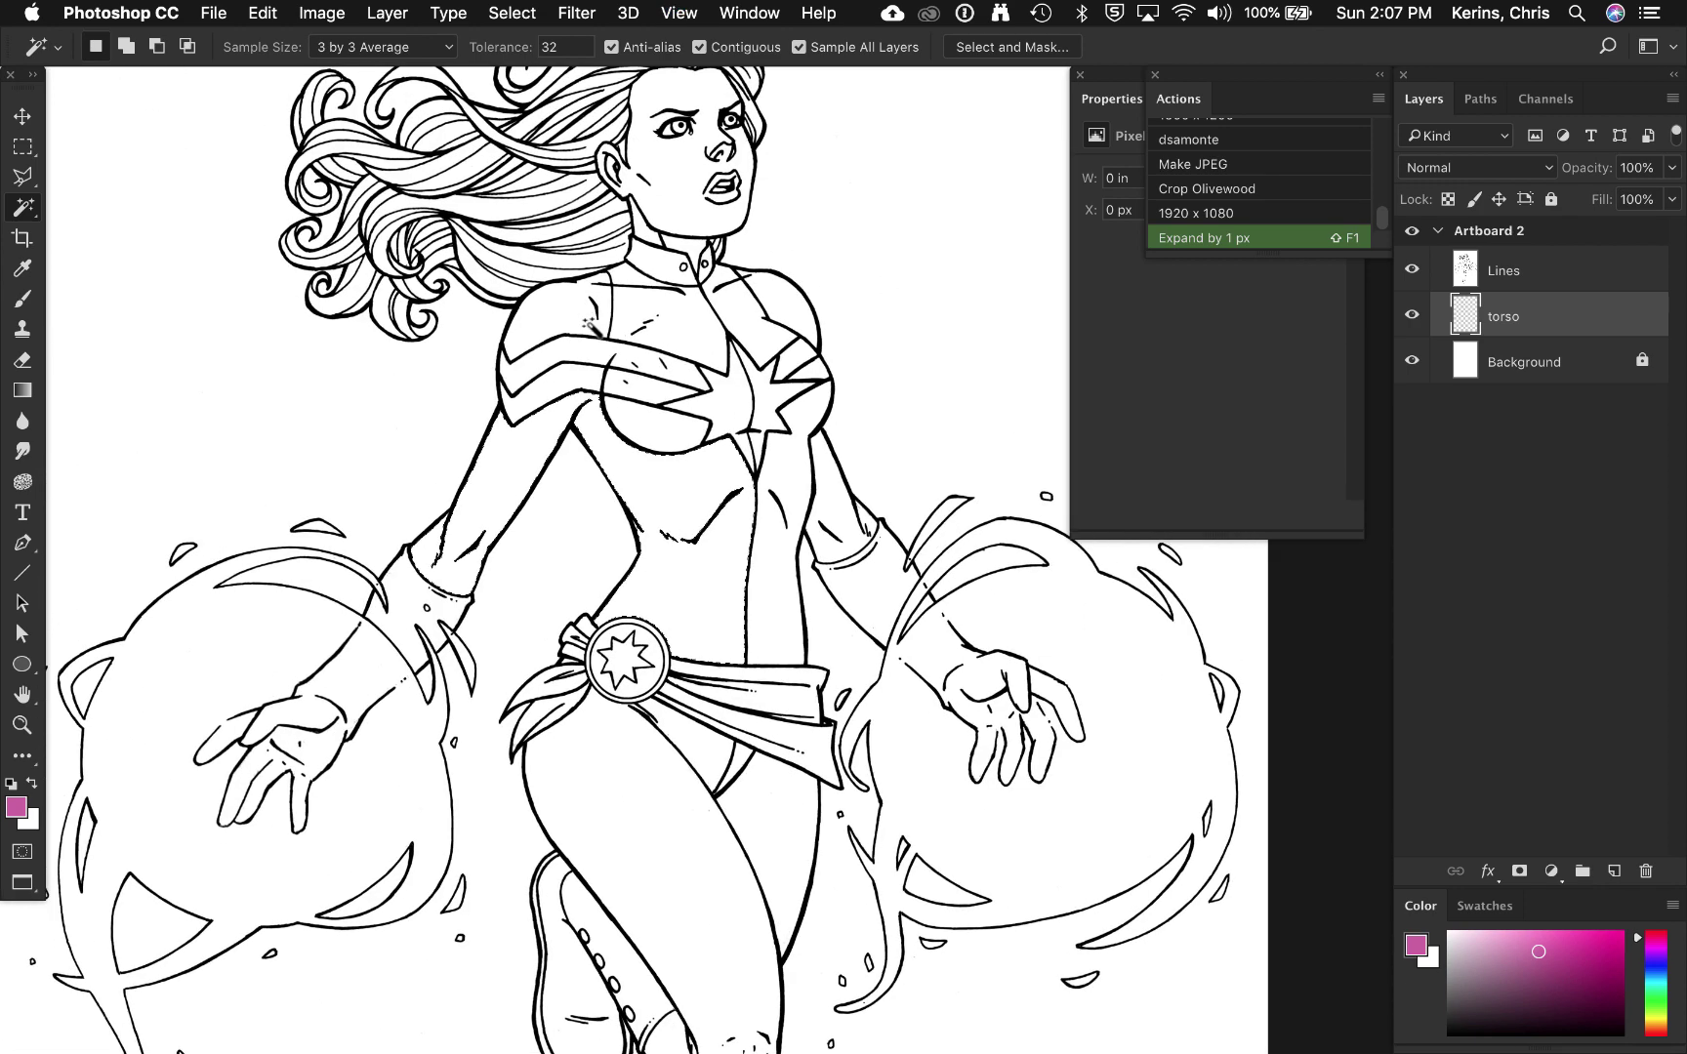
pyautogui.press('super+plus')
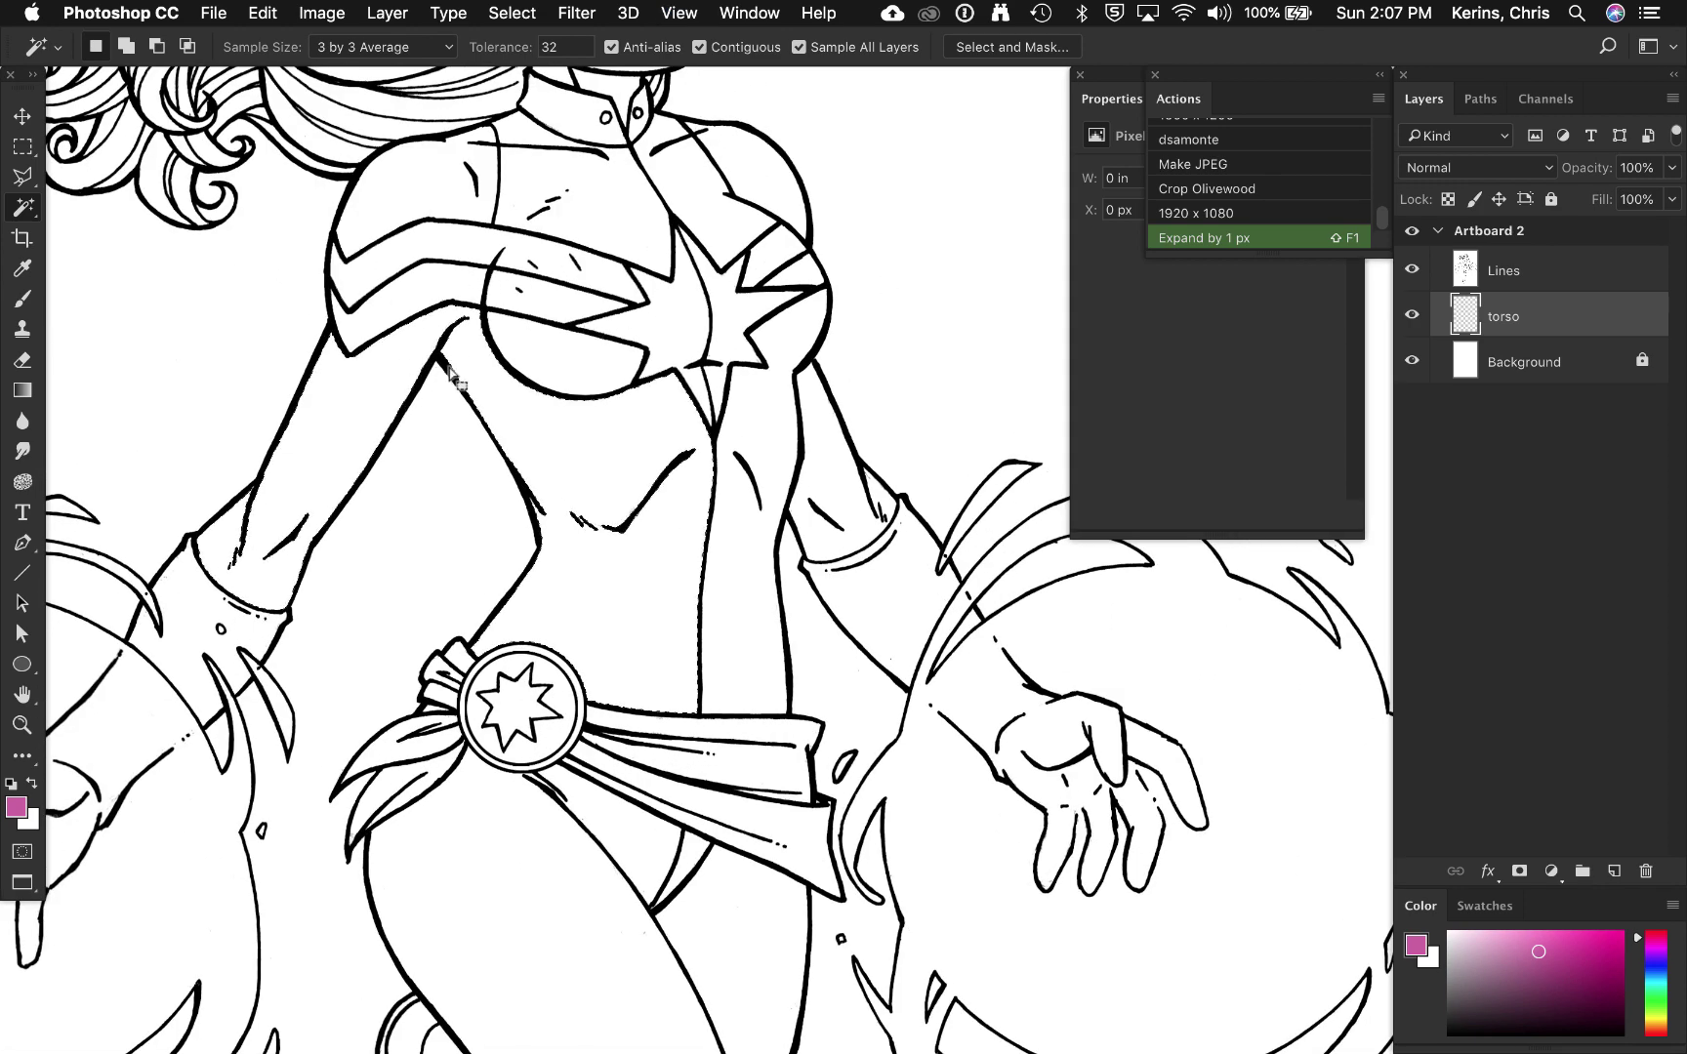
pyautogui.press('shift')
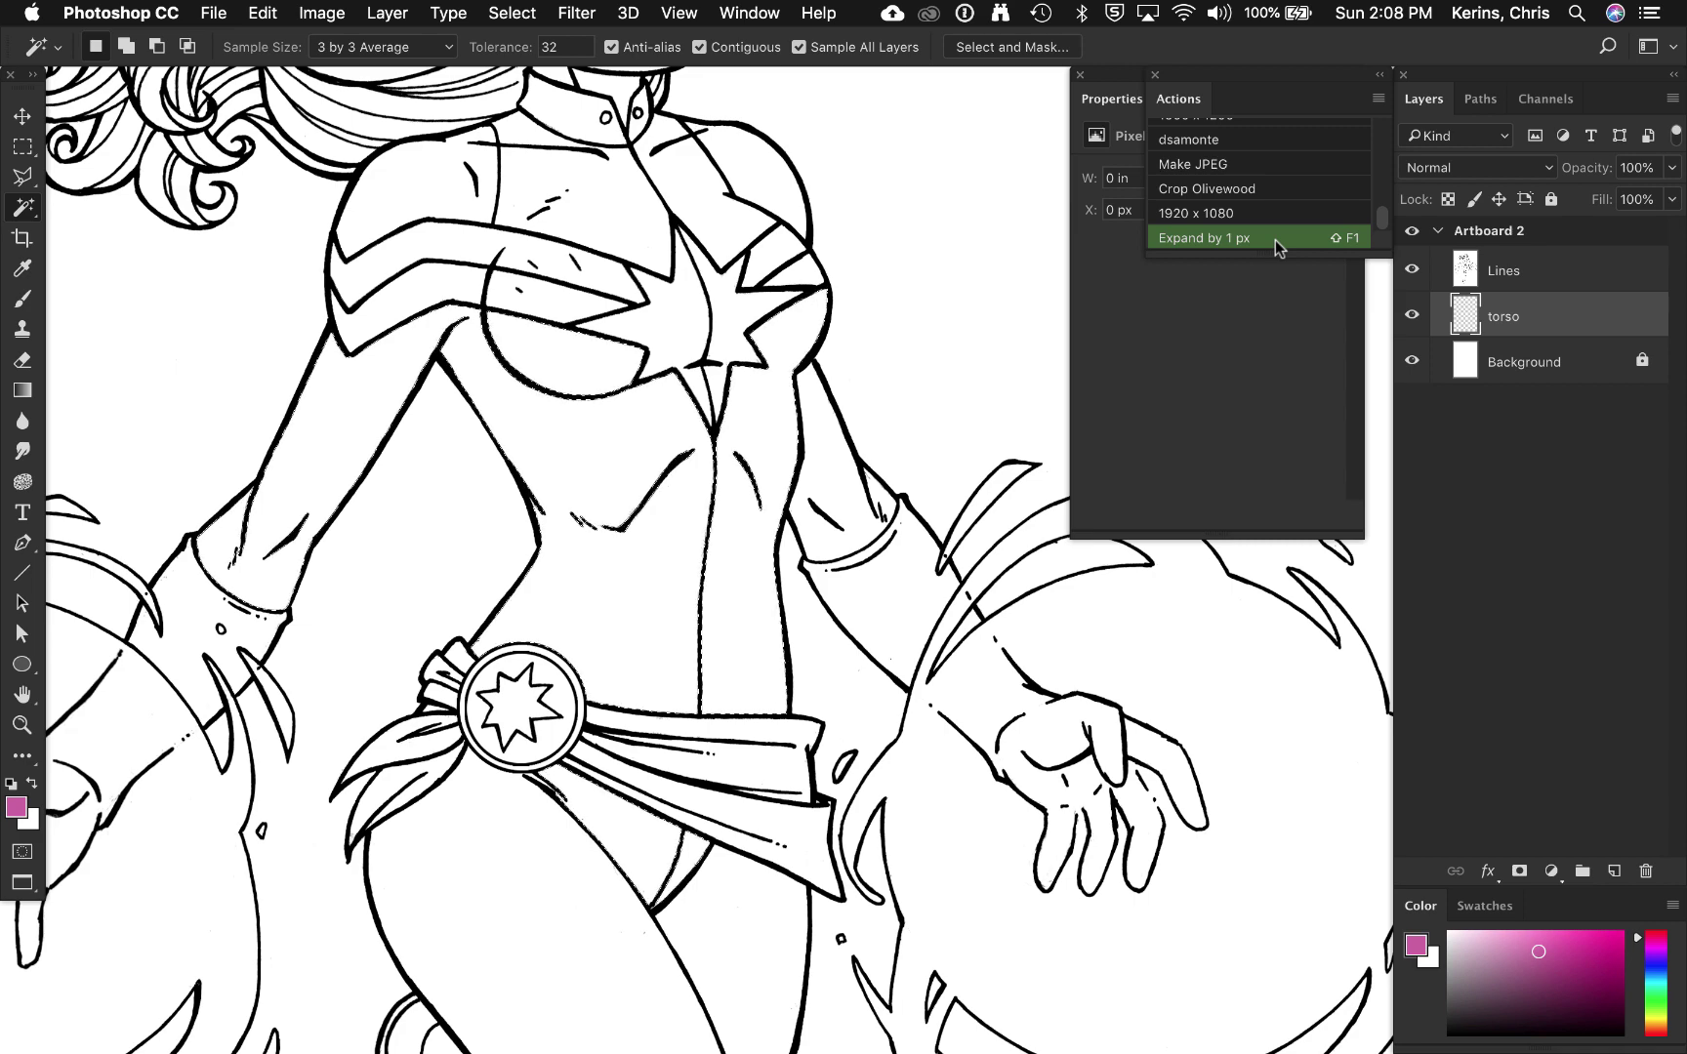
# Step: Run the Expand by 1 px action to fill the selected suit areas with magenta on the torso layer, and deselect
pyautogui.hotkey('shift', 'F1')
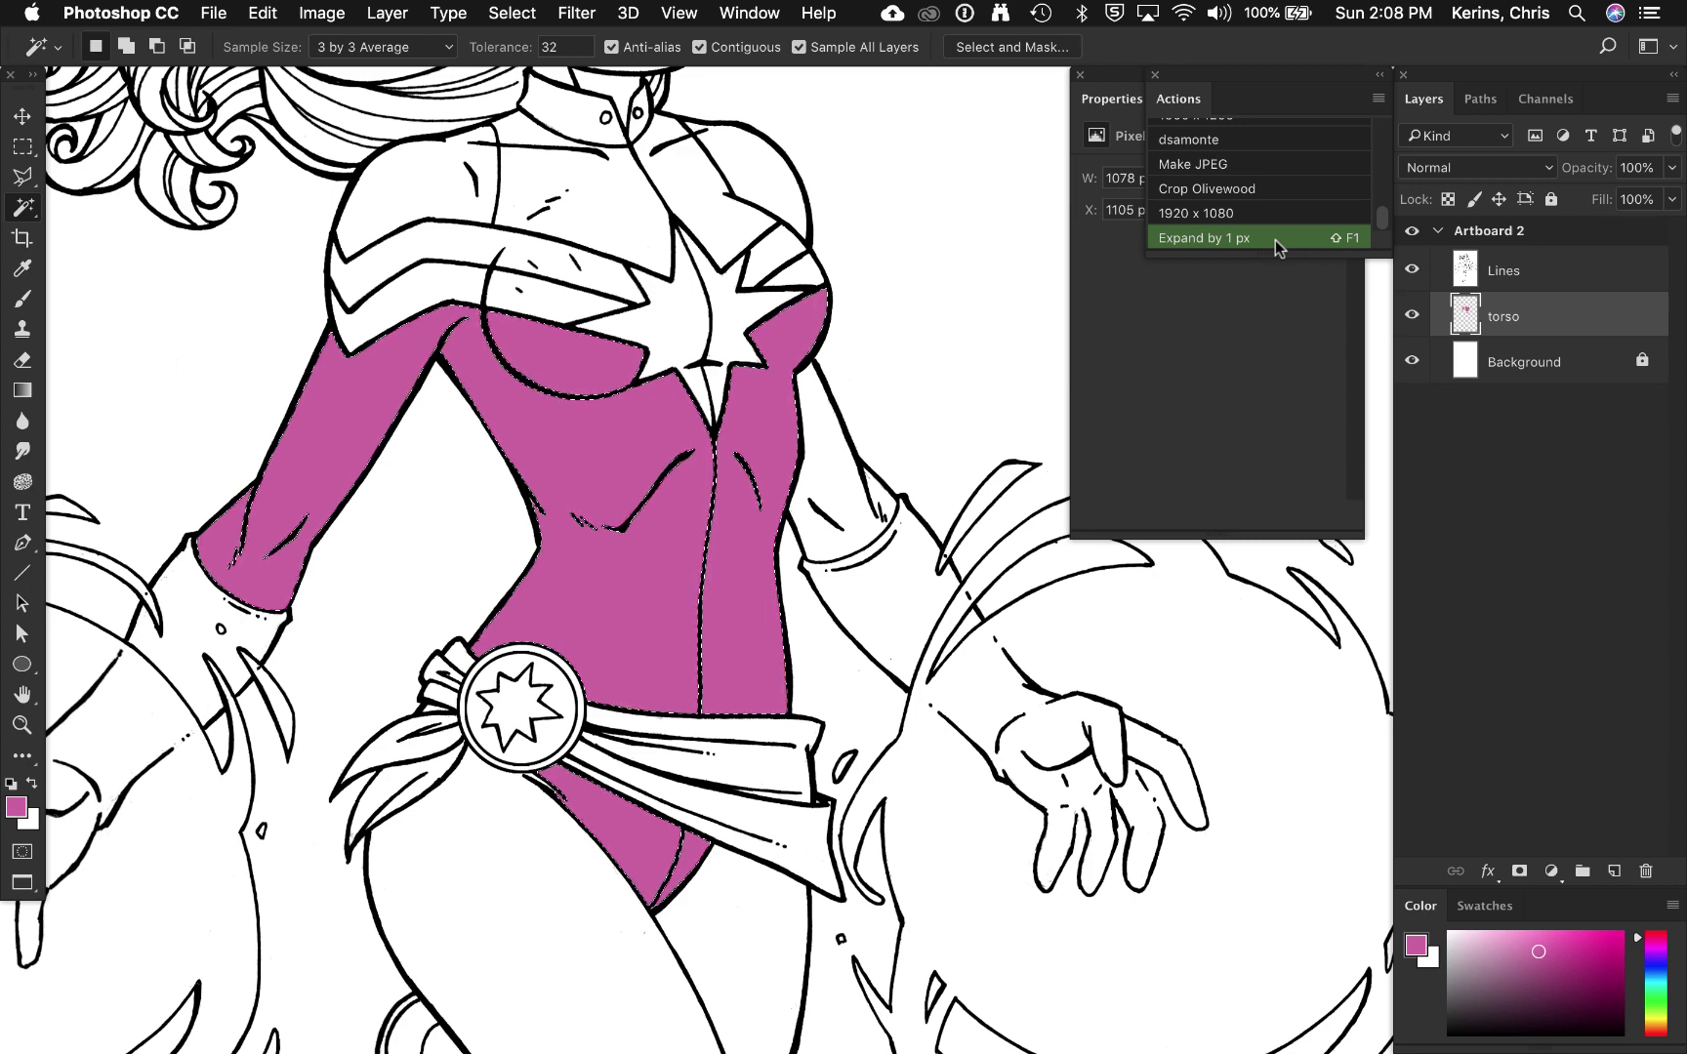
pyautogui.press('super+minus')
pyautogui.press('super+minus')
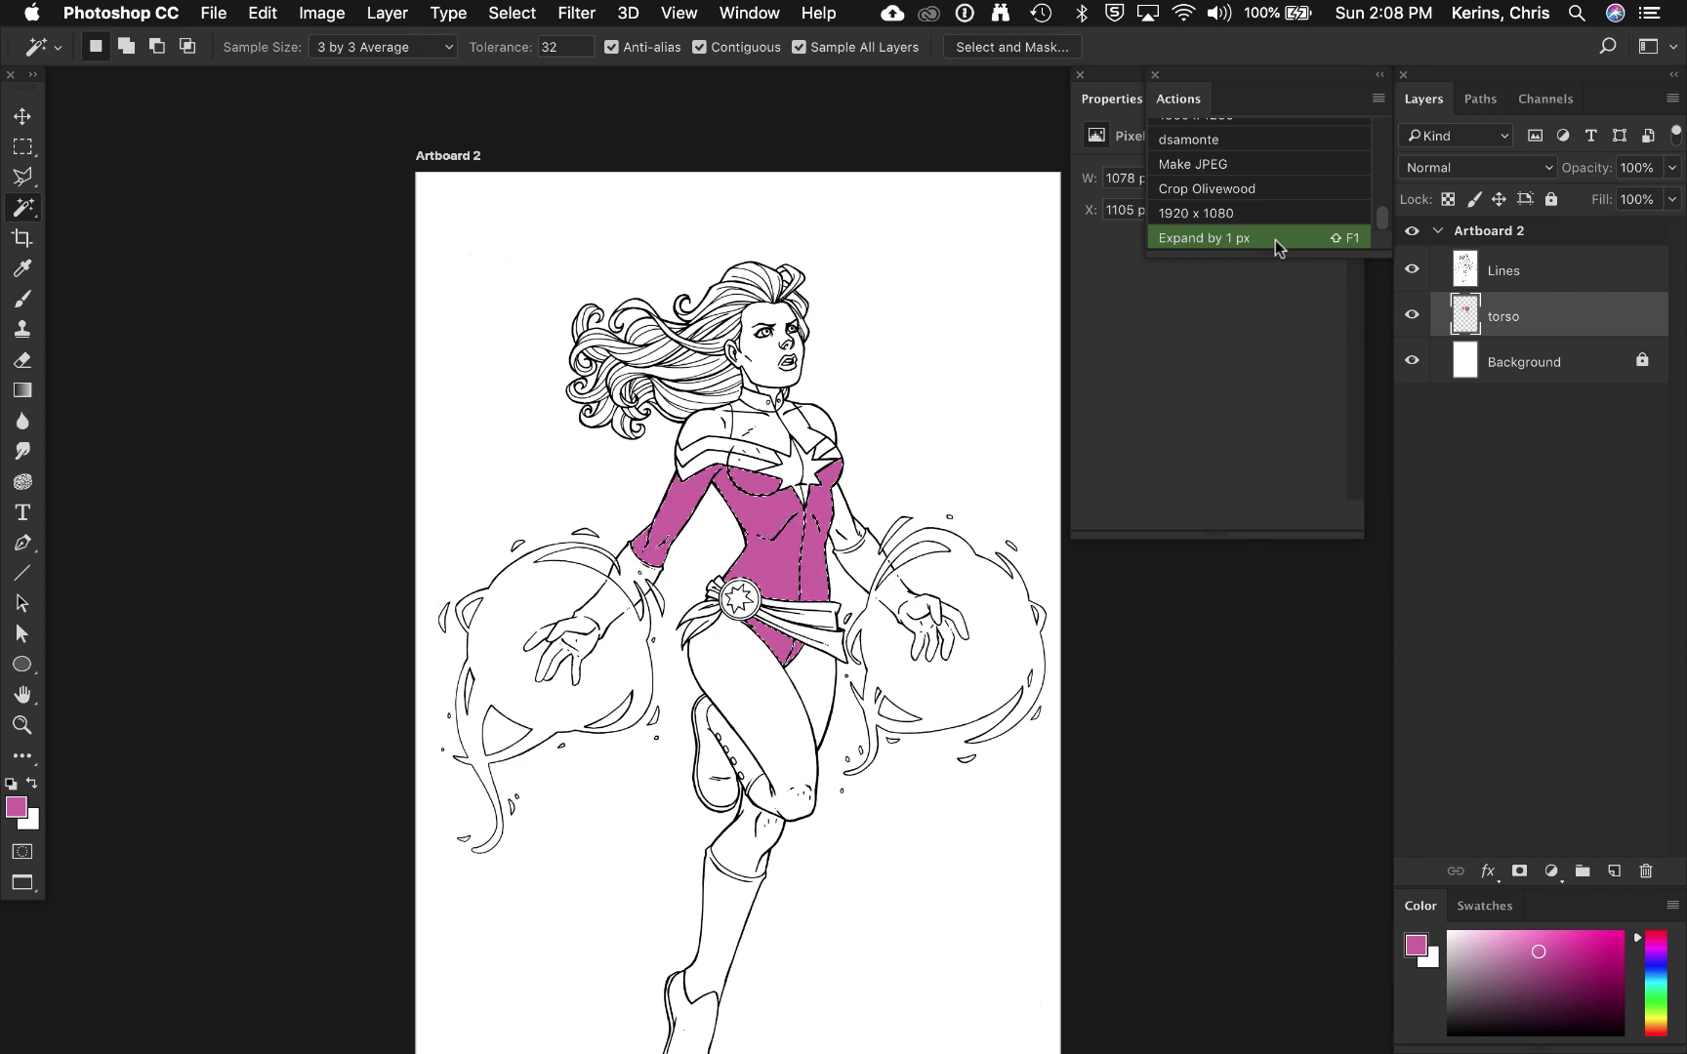
pyautogui.press('super+d')
pyautogui.moveTo(1681, 88)
pyautogui.click(1671, 100)
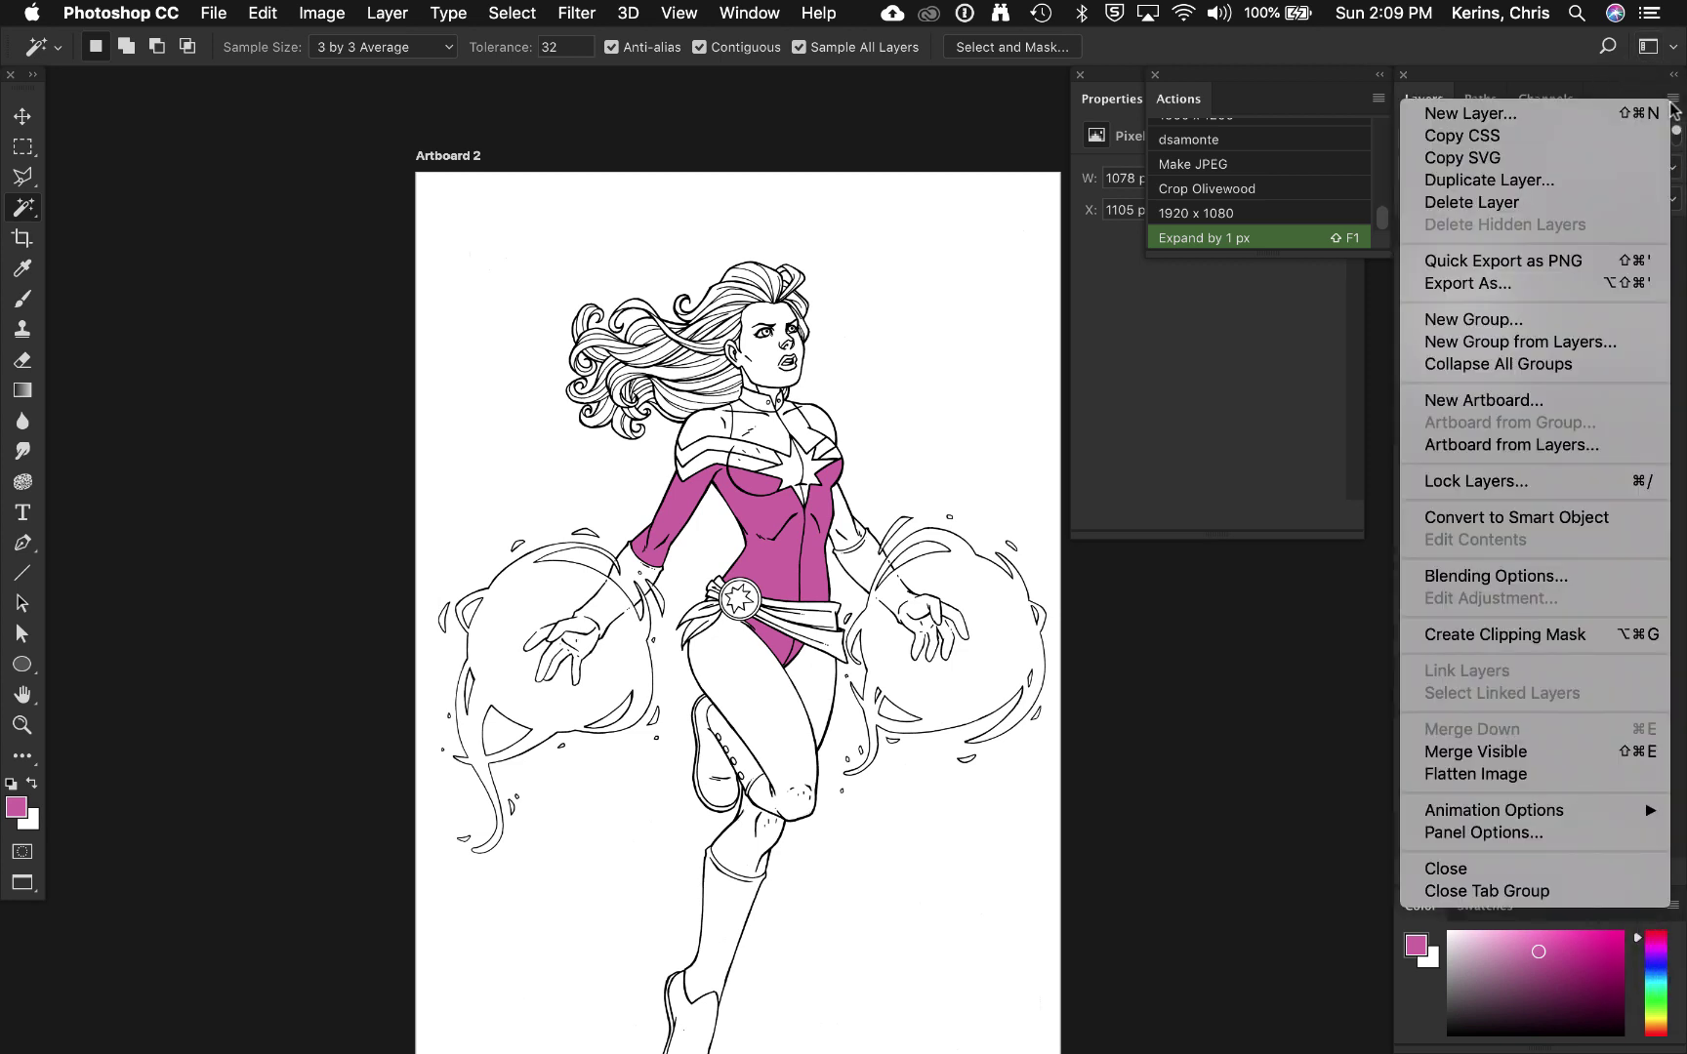
pyautogui.click(1568, 406)
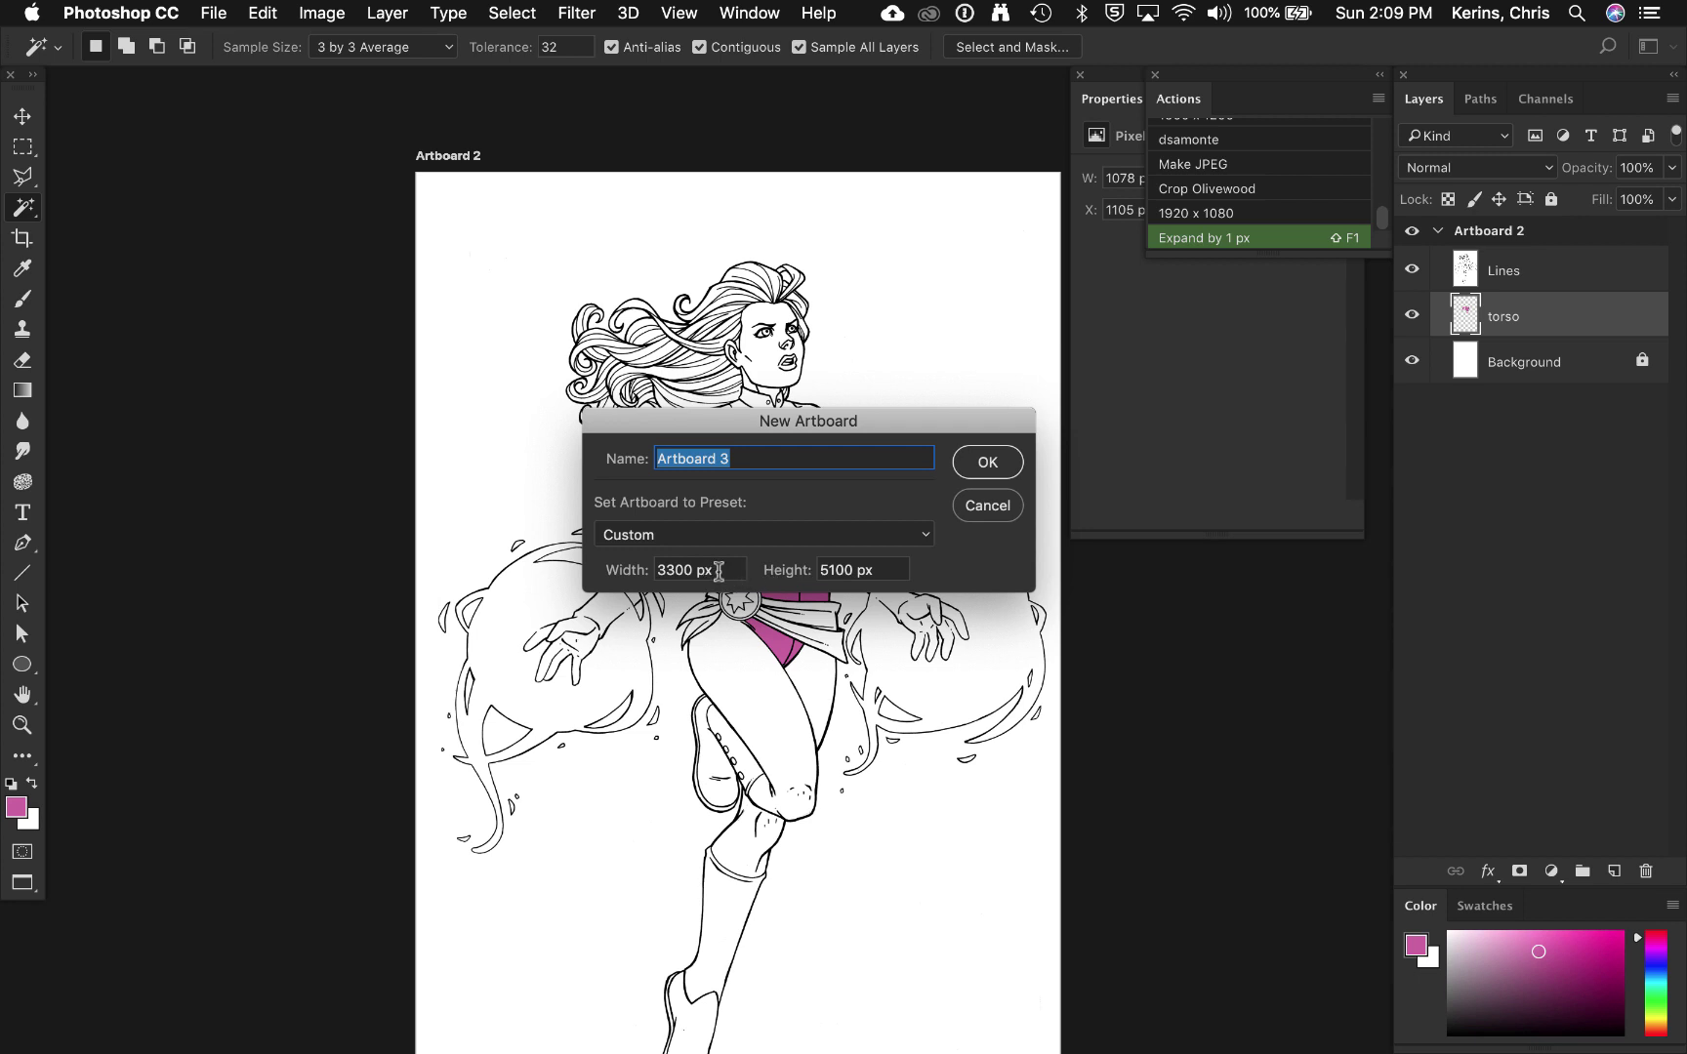
pyautogui.moveTo(719, 571); pyautogui.dragTo(643, 573)
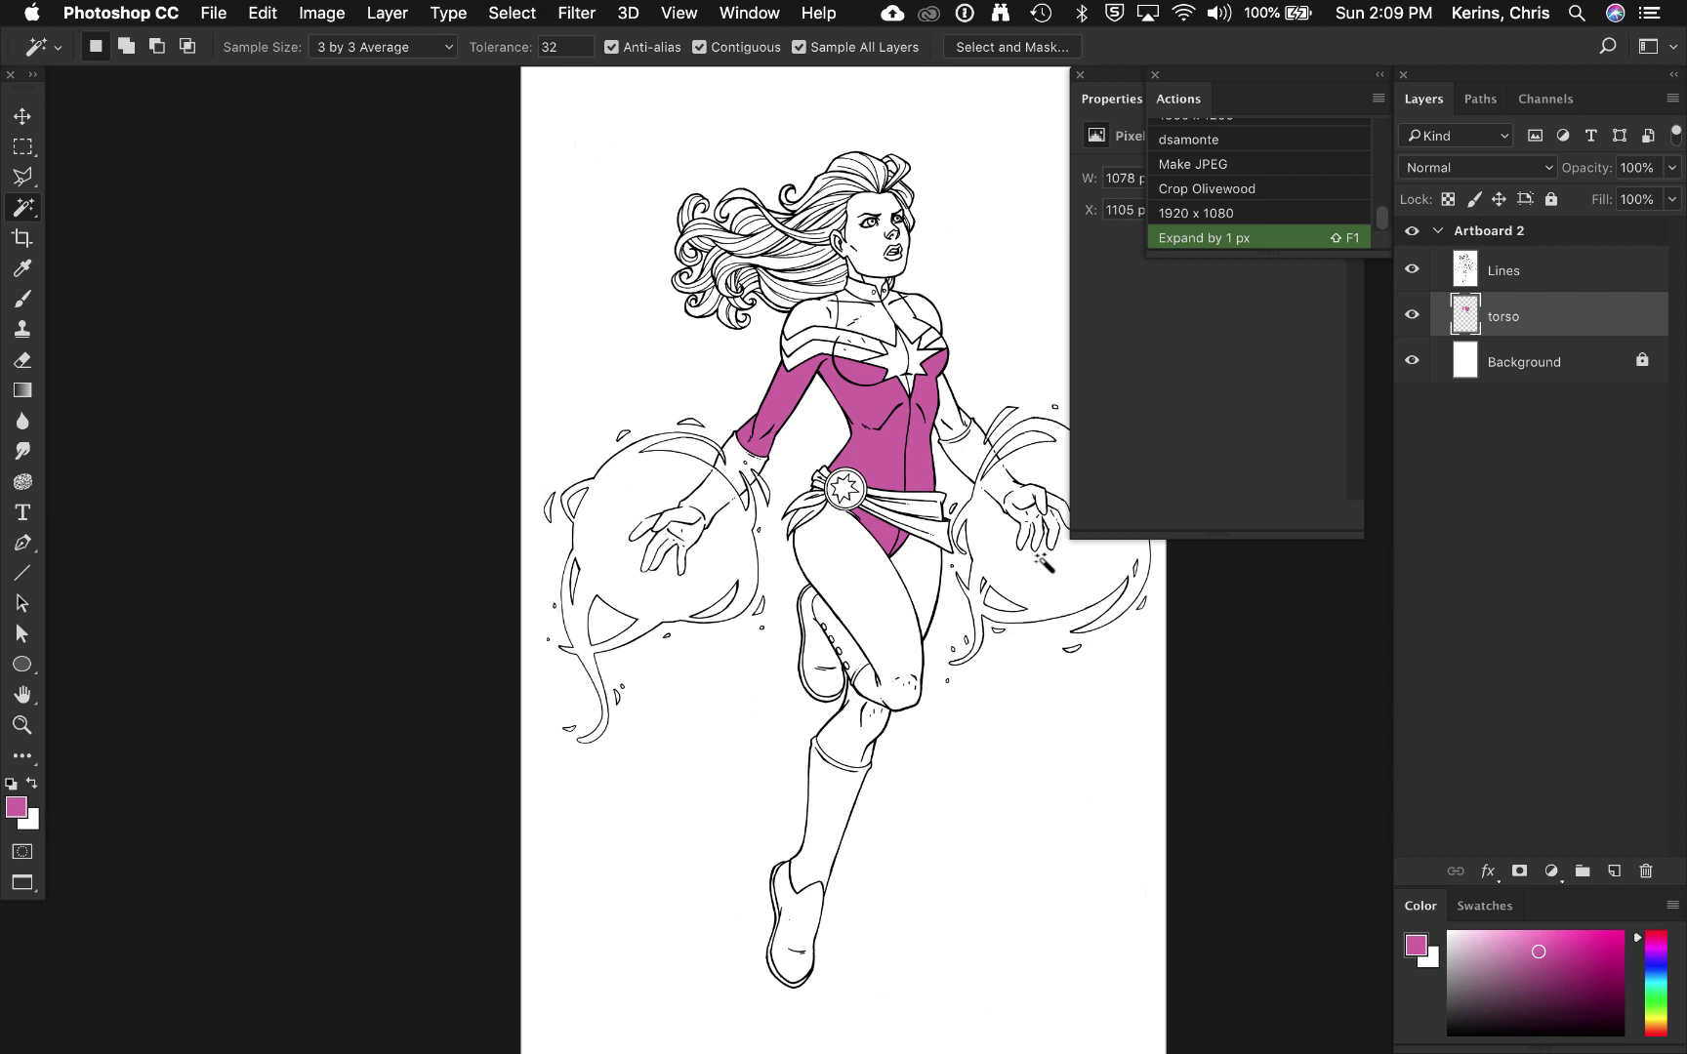
# Step: Create a new artboard 2000 px wide and 2000 px high, keeping the name Artboard 3
pyautogui.click(1672, 100)
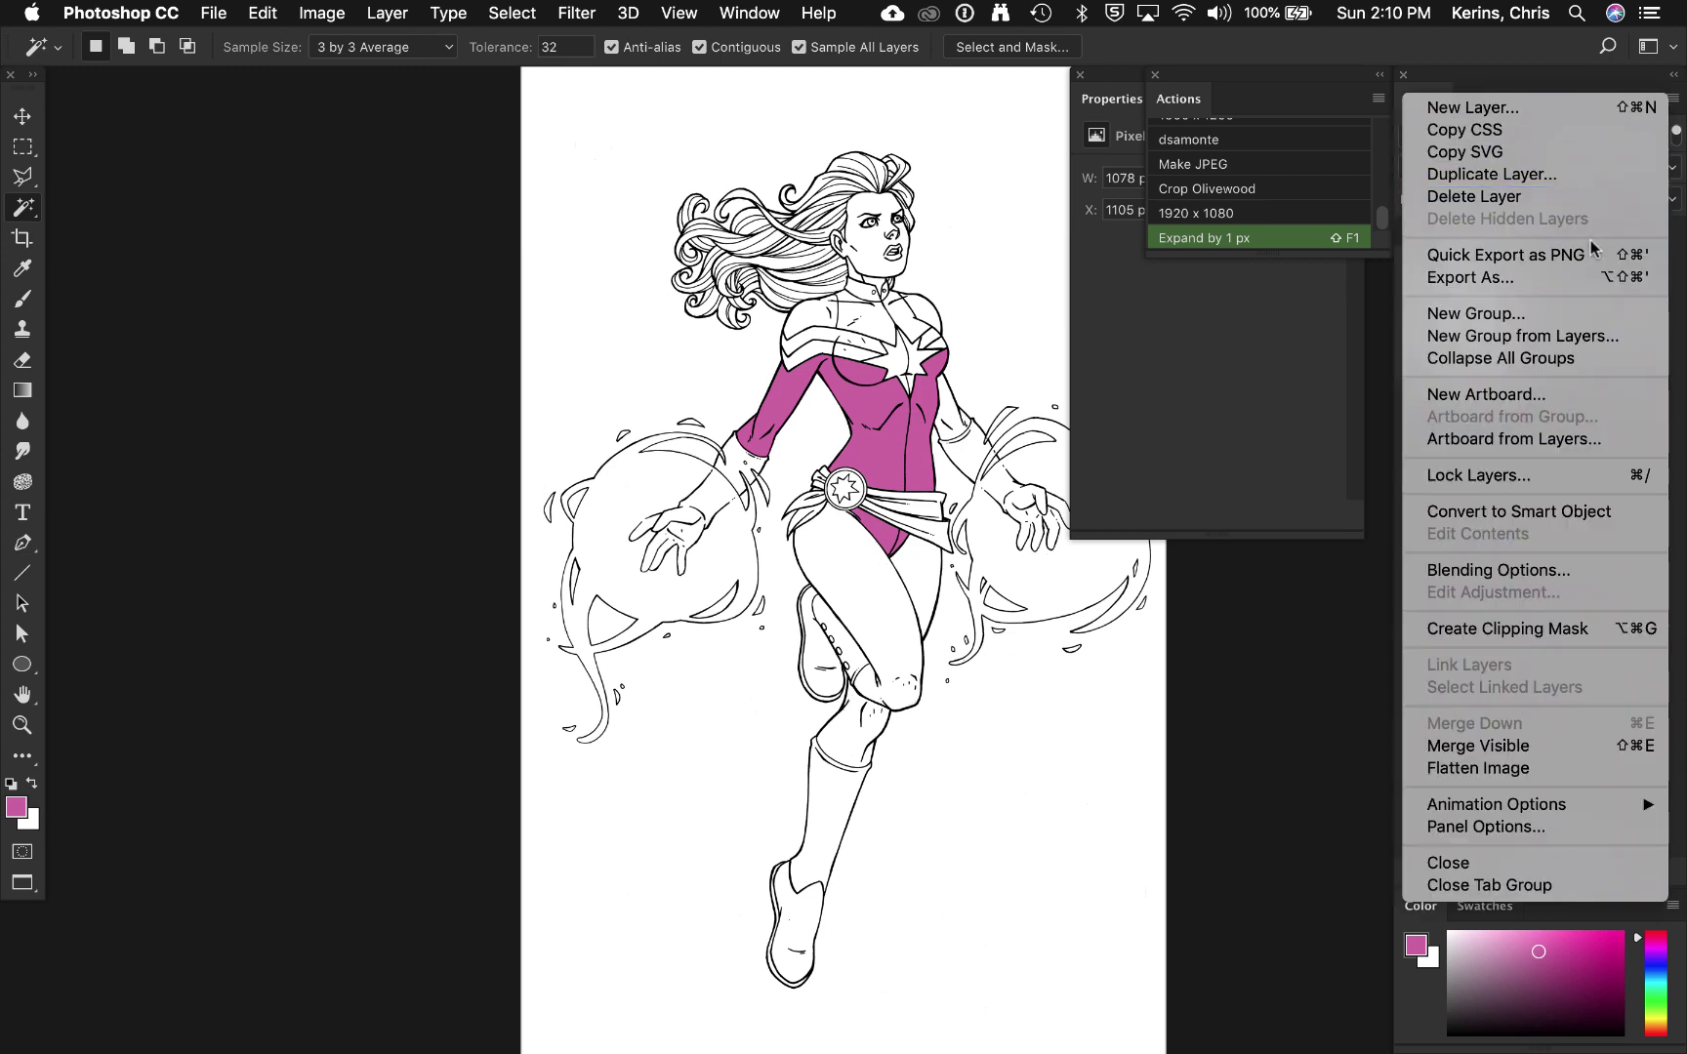
pyautogui.click(1556, 401)
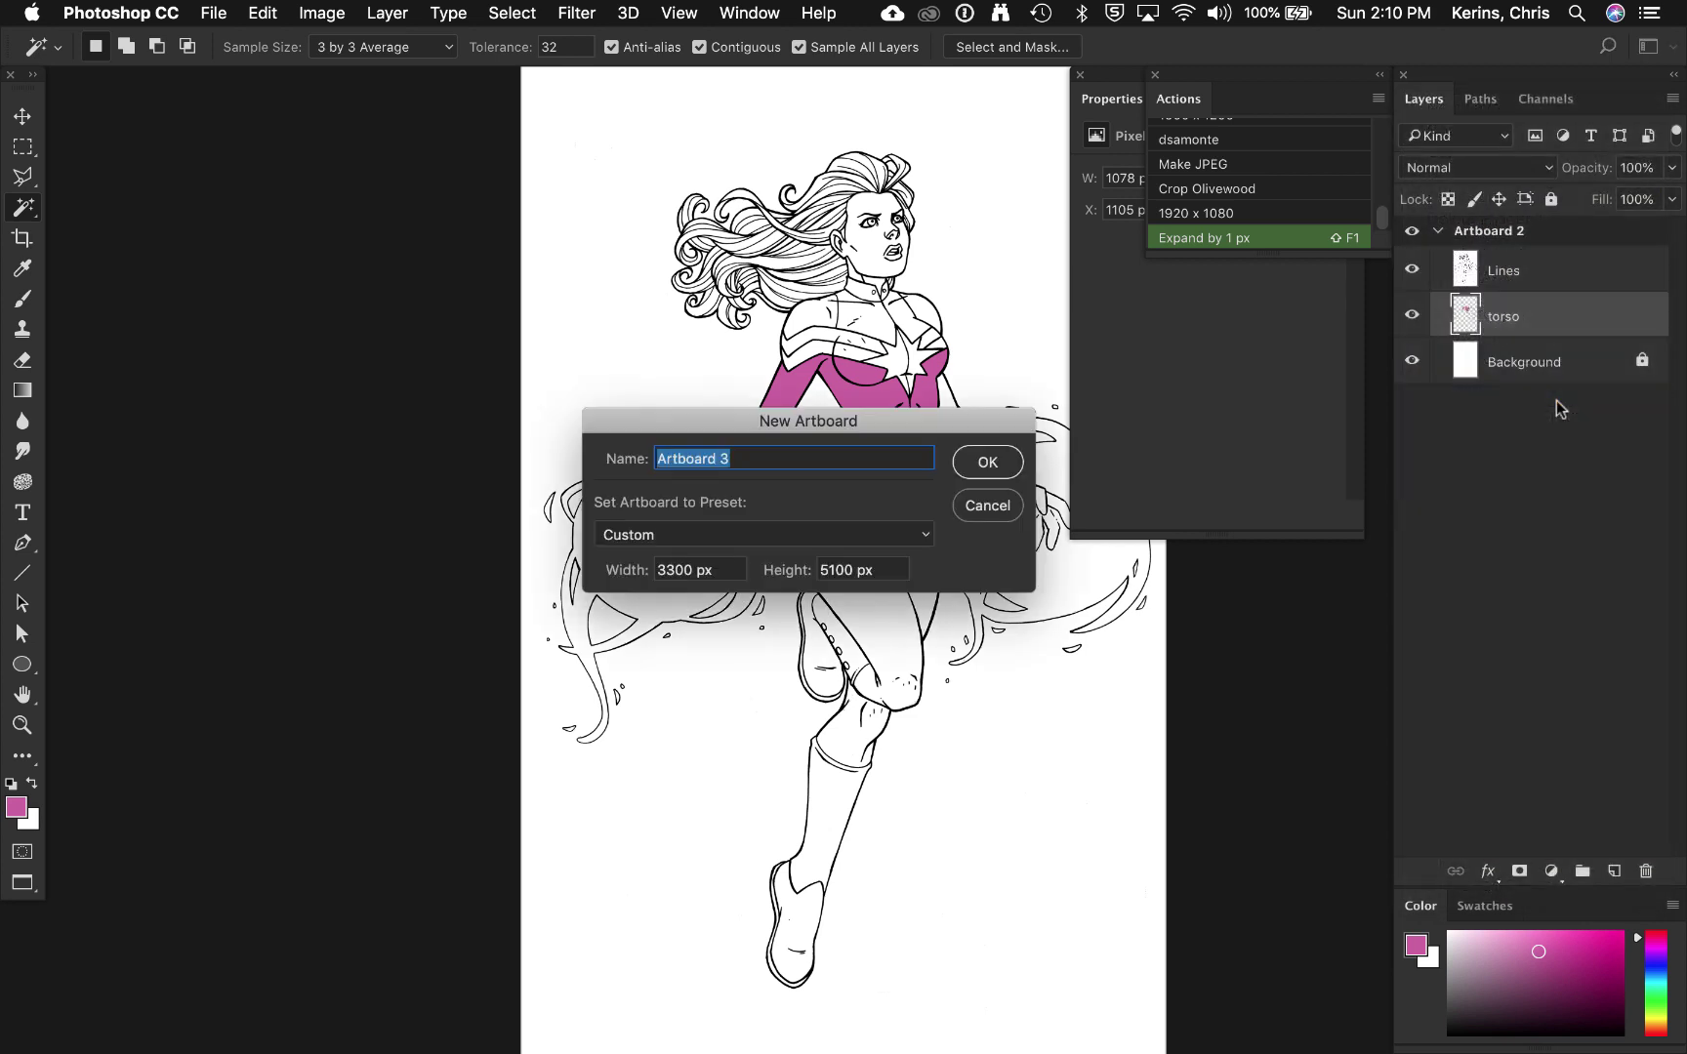
pyautogui.press('Tab')
pyautogui.write('2')
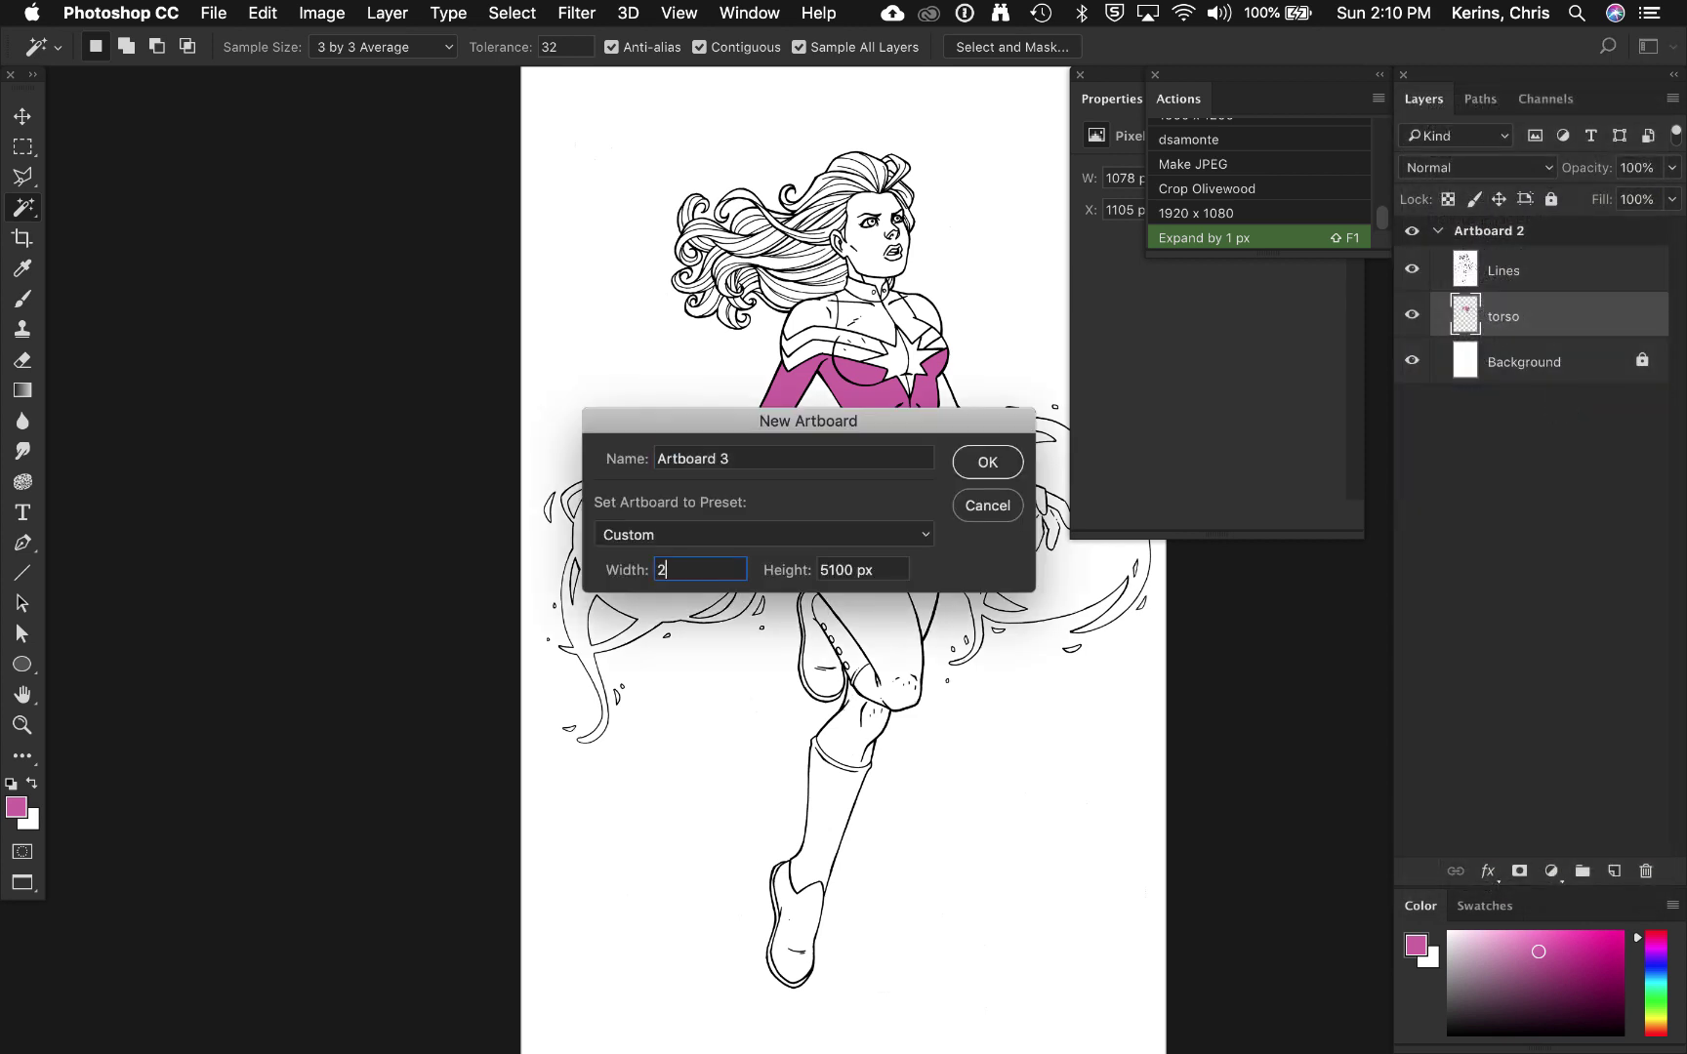
pyautogui.write('0000')
pyautogui.press('Tab')
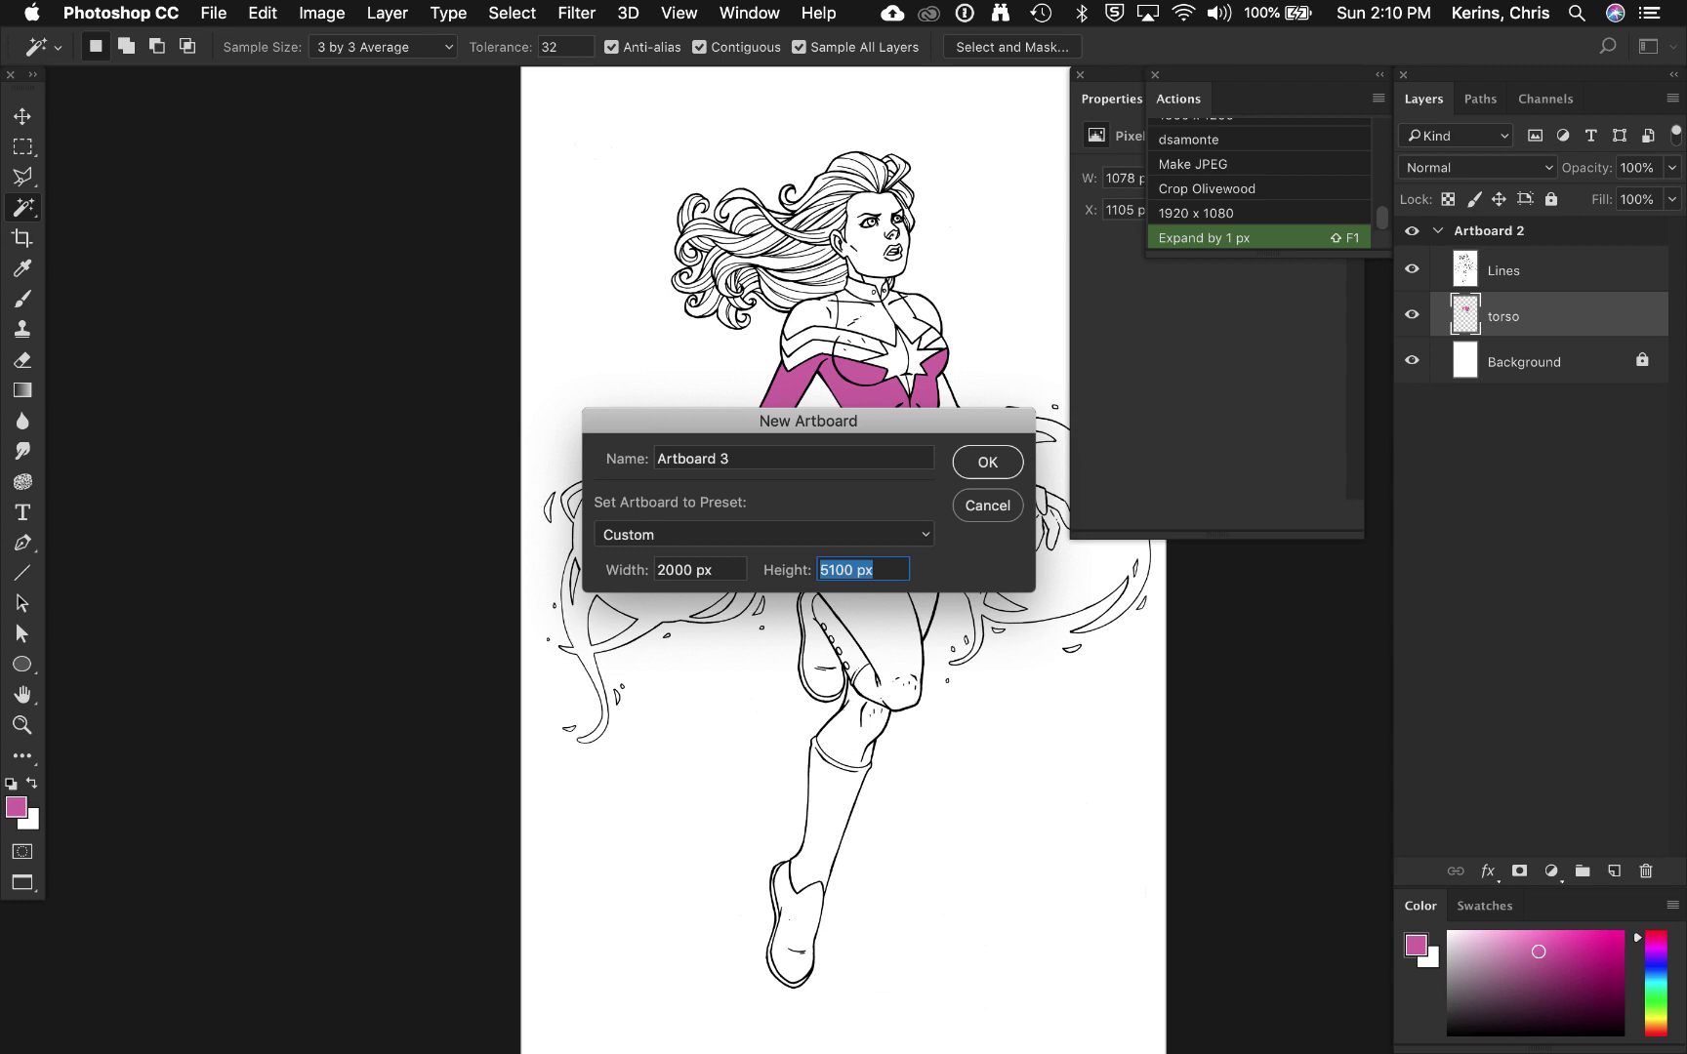
pyautogui.write('2000')
pyautogui.click(986, 464)
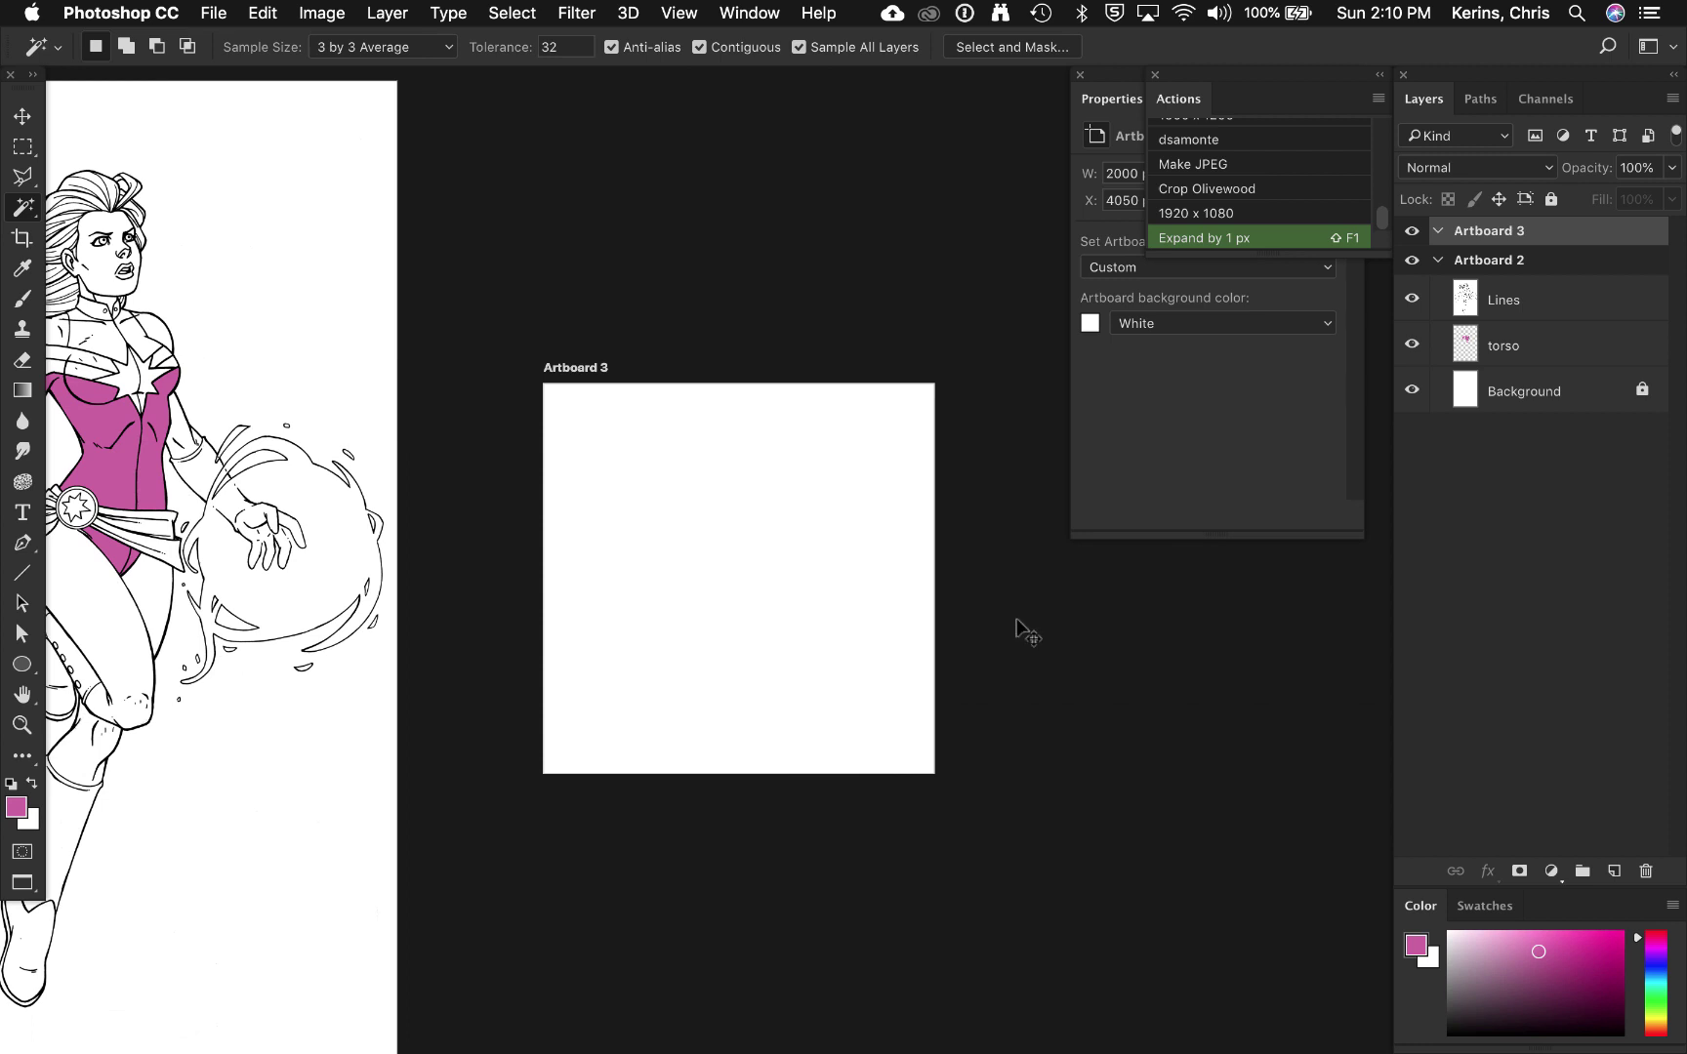
# Step: Paste the costume reference photo onto Artboard 3 and scale it up to nearly the artboard's full height
pyautogui.moveTo(1016, 622); pyautogui.dragTo(1018, 623)
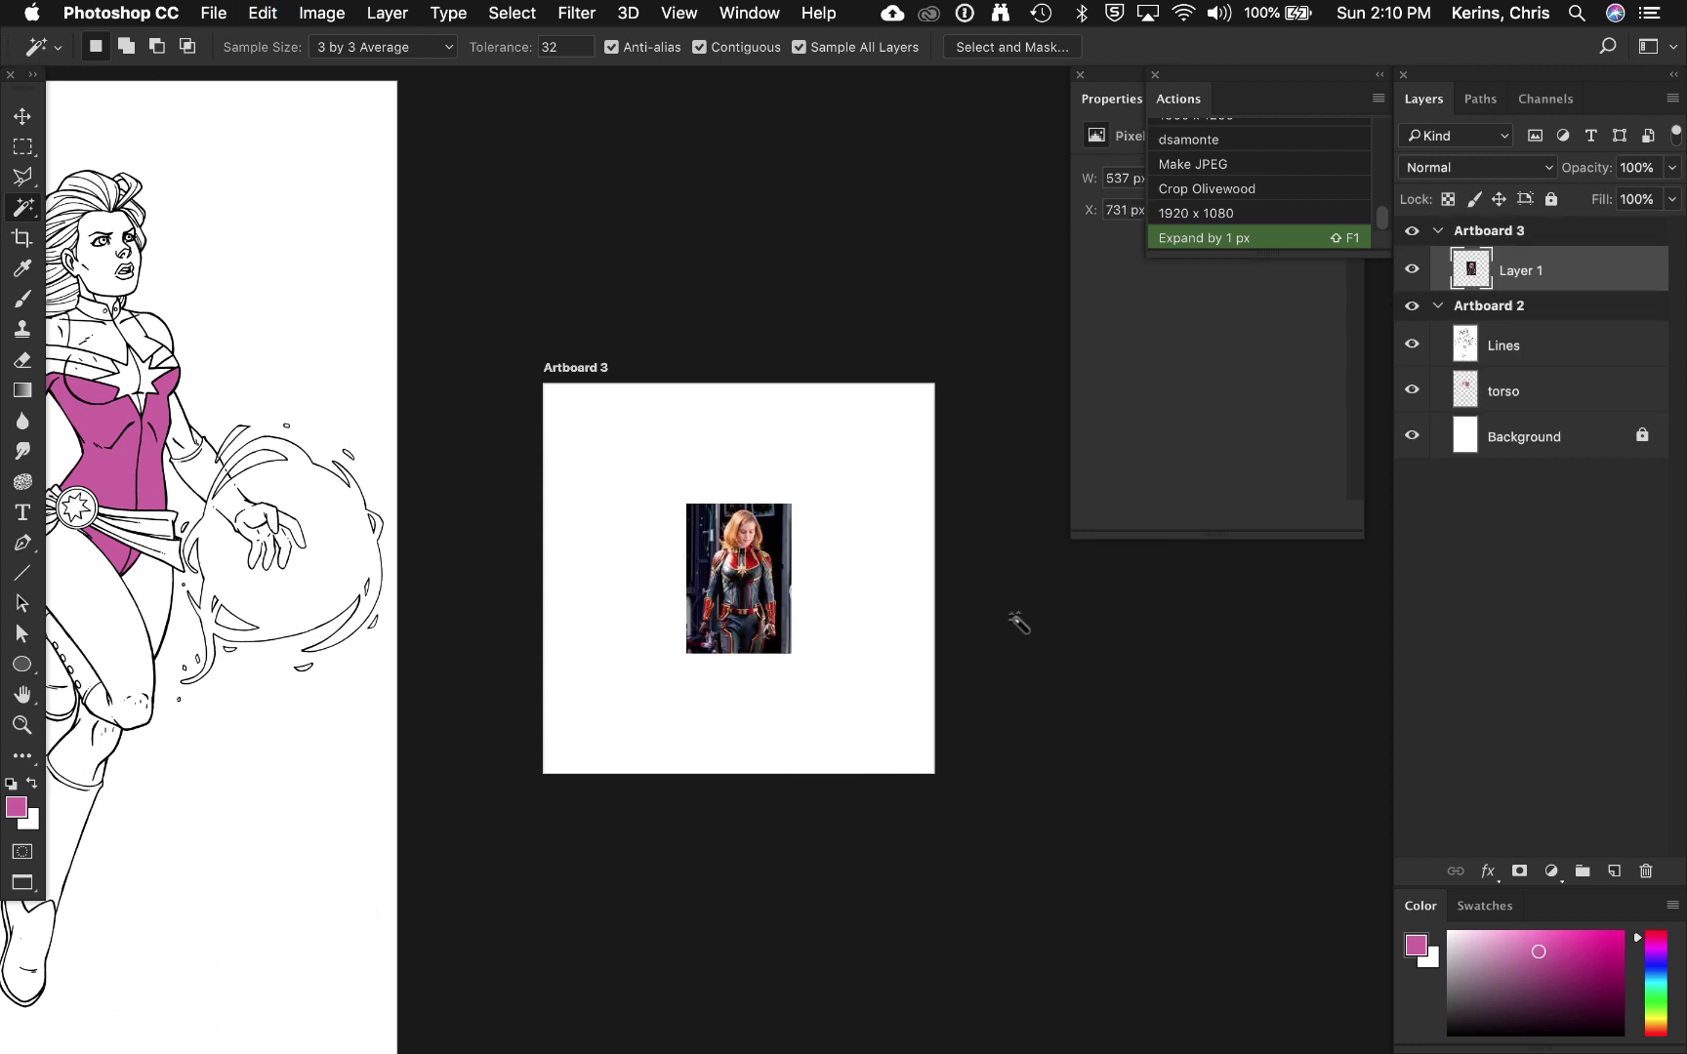
pyautogui.press('super+t')
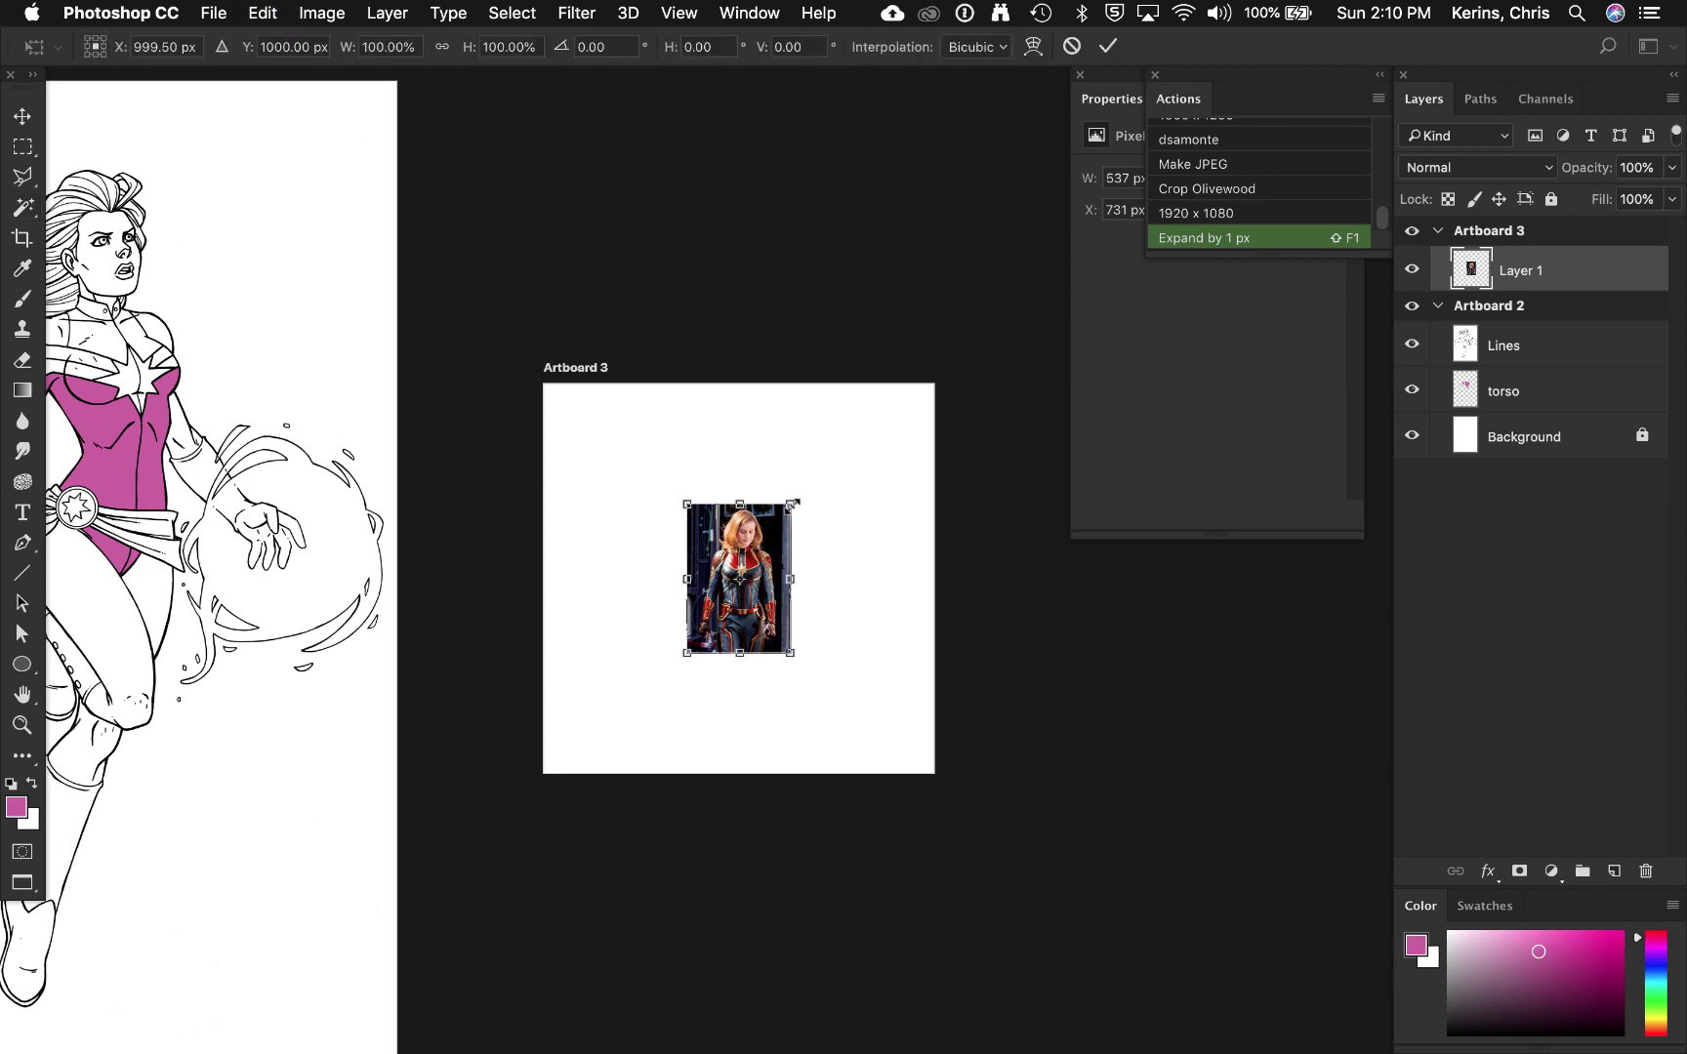
pyautogui.moveTo(792, 505); pyautogui.dragTo(873, 418)
pyautogui.press('Return')
pyautogui.press('w')
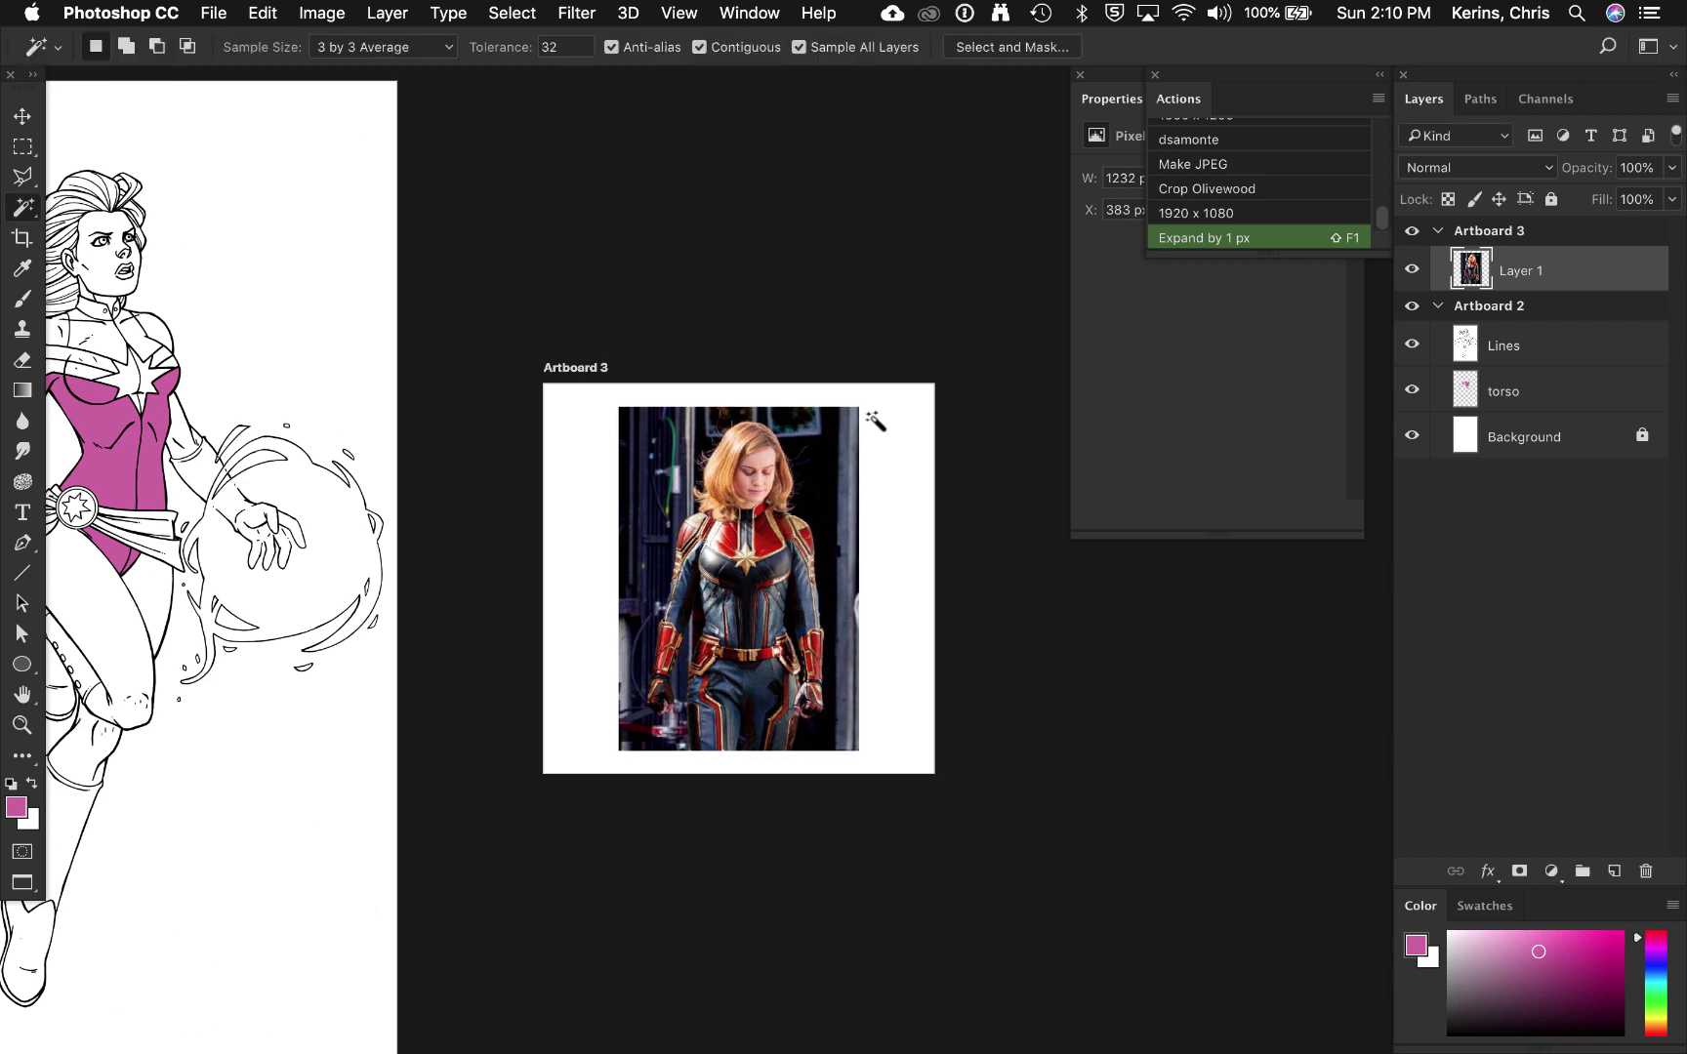
# Step: Resize Artboard 3 to fit the edges of the reference photo and move it directly beside the left edge of Artboard 2
pyautogui.click(24, 760)
pyautogui.click(184, 1041)
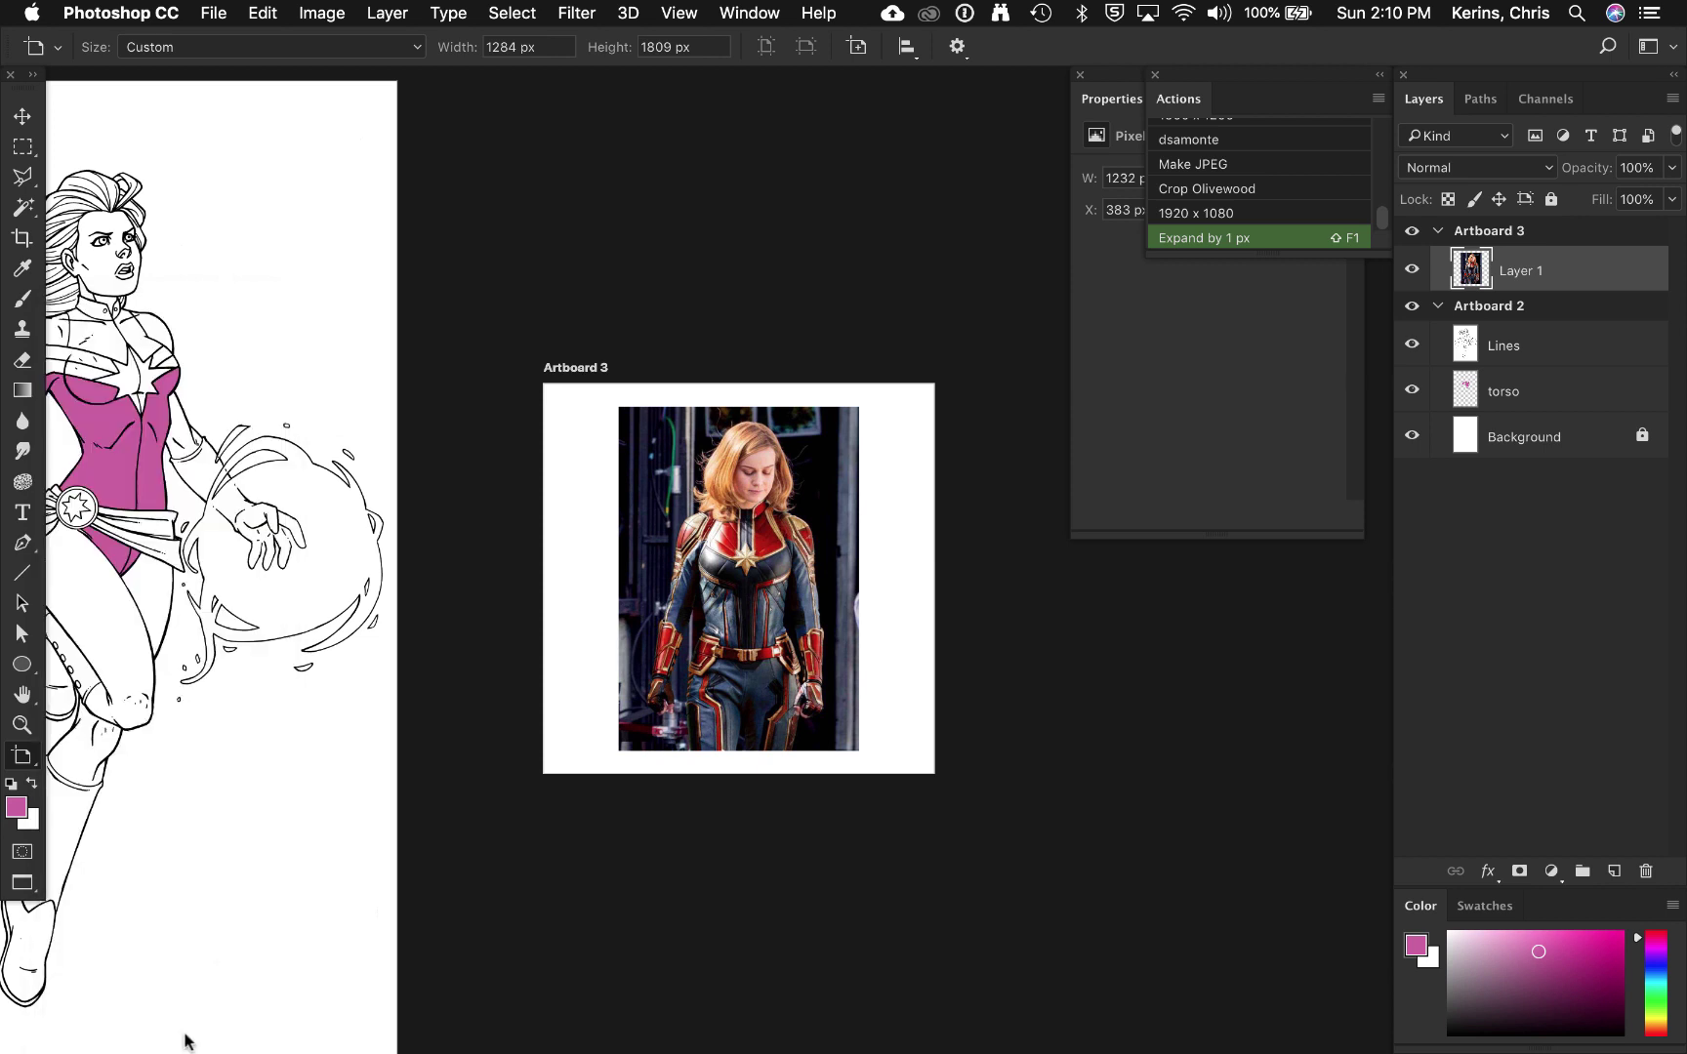
pyautogui.click(549, 770)
pyautogui.moveTo(548, 770); pyautogui.dragTo(618, 751)
pyautogui.moveTo(934, 383); pyautogui.dragTo(857, 406)
pyautogui.press('v')
pyautogui.moveTo(740, 505)
pyautogui.mouseDown()
pyautogui.moveTo(74, 553)
pyautogui.moveTo(7, 597)
pyautogui.moveTo(60, 866)
pyautogui.moveTo(486, 229)
pyautogui.moveTo(576, 148)
pyautogui.moveTo(568, 171)
pyautogui.mouseUp()
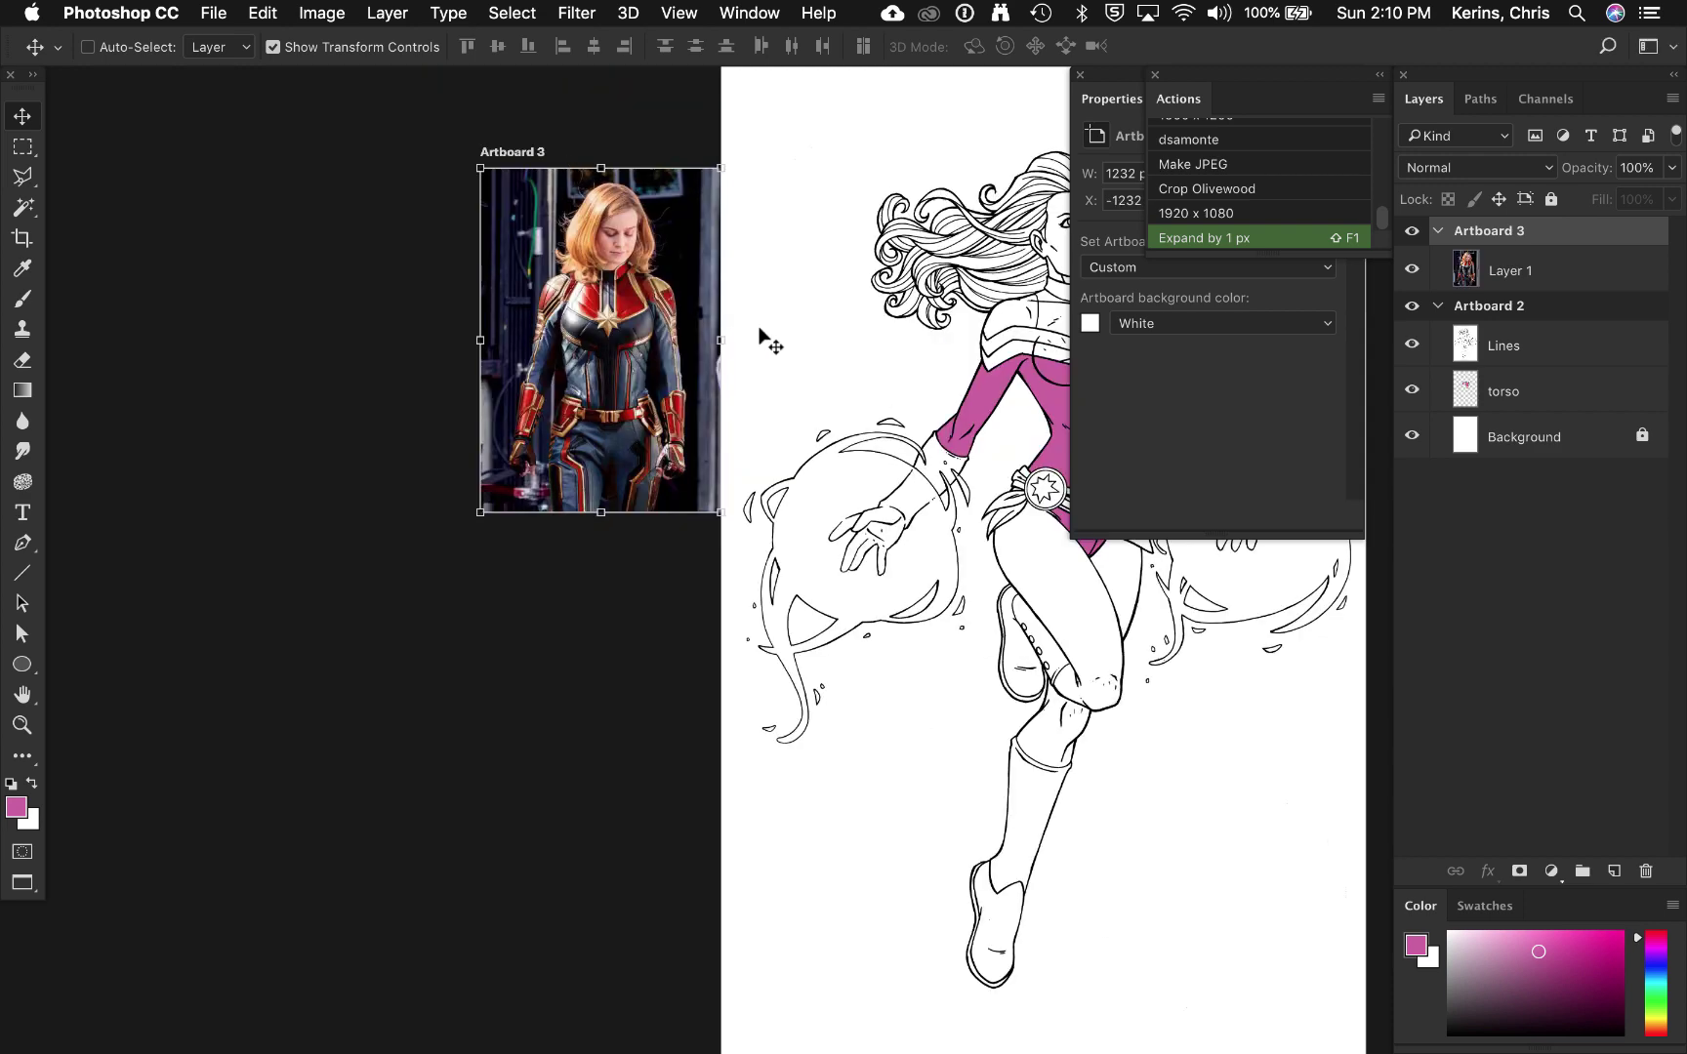
# Step: Load the torso layer's painted area as a selection and sample the suit's blue from the reference photo as foreground color
pyautogui.hscroll(5, 793, 341)
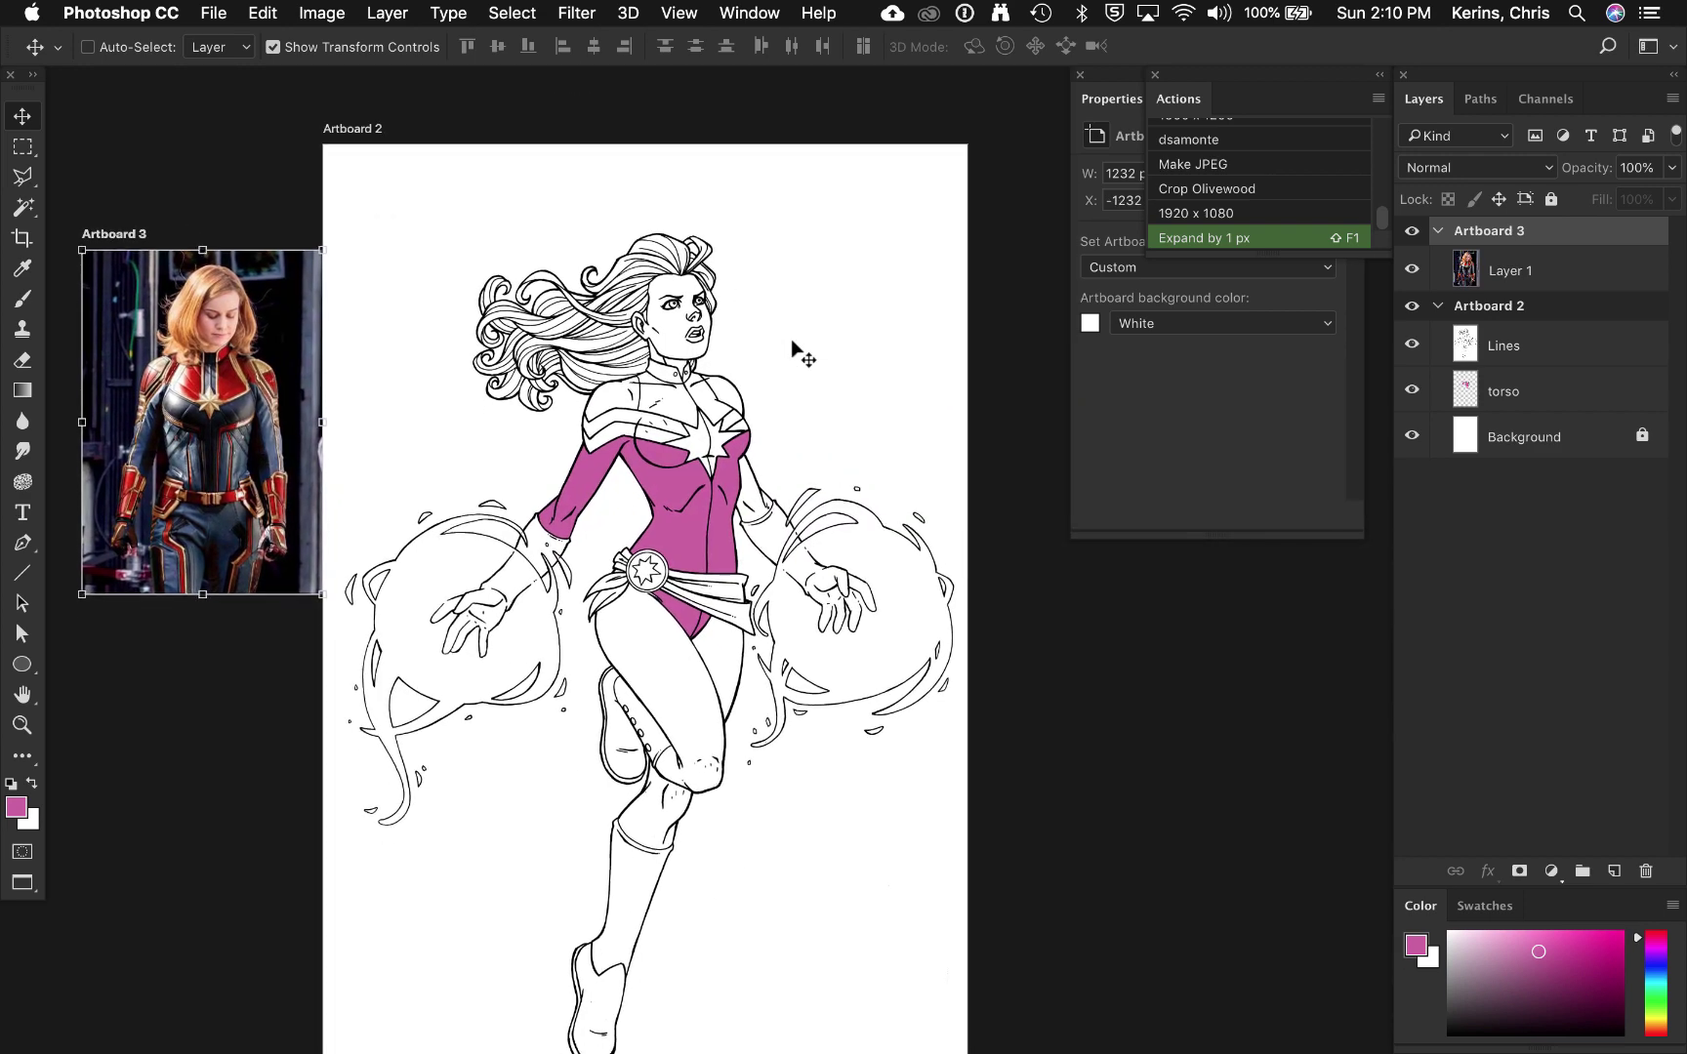
pyautogui.scroll(-2, 792, 350)
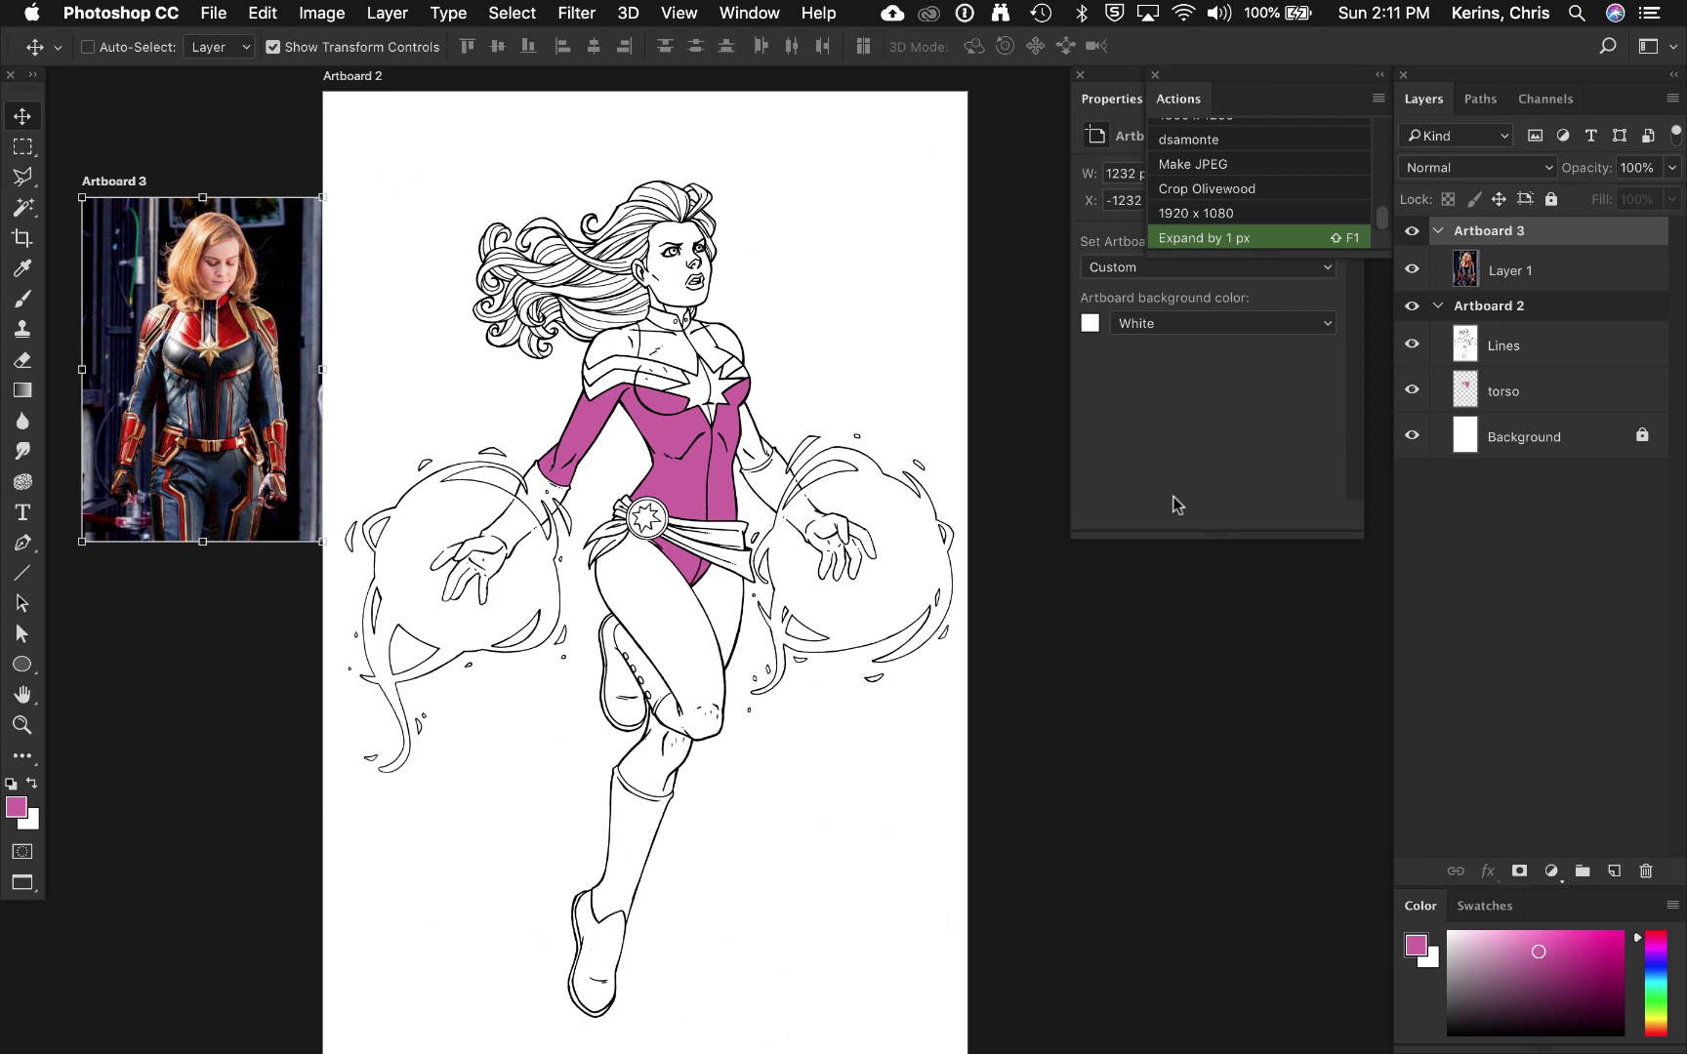
pyautogui.click(1467, 398)
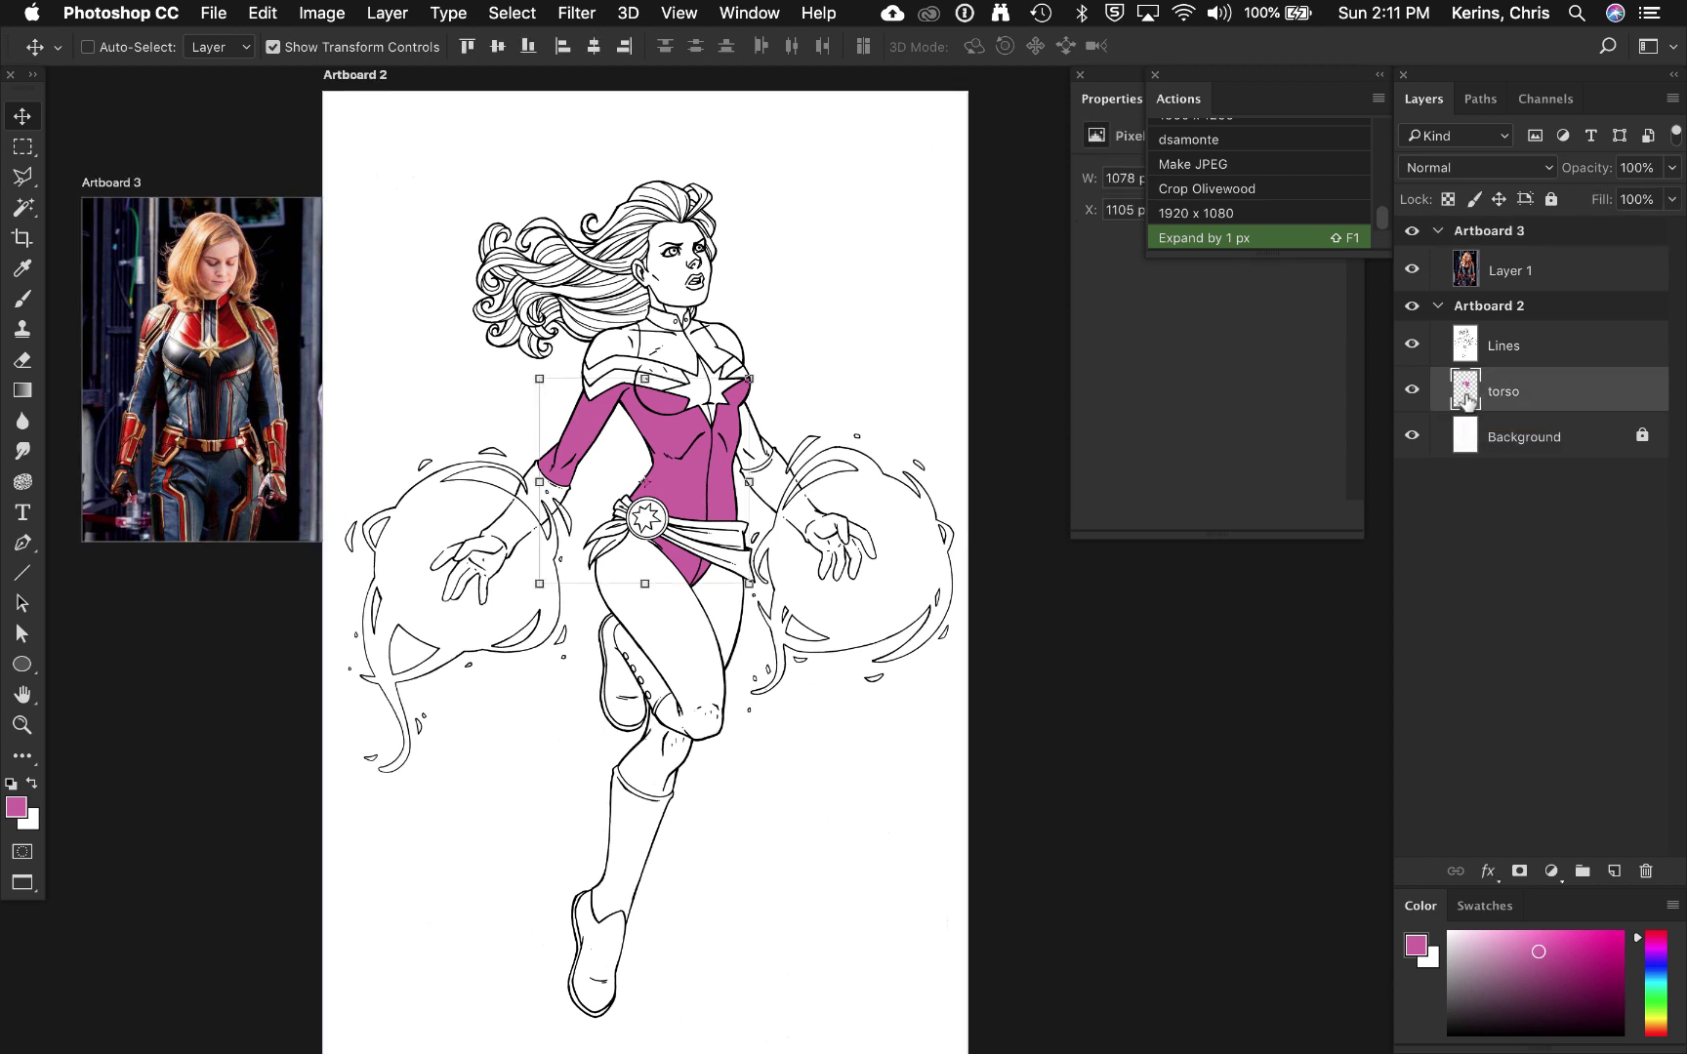
pyautogui.keyDown('super'); pyautogui.click(1467, 398); pyautogui.keyUp('super')
pyautogui.press('b')
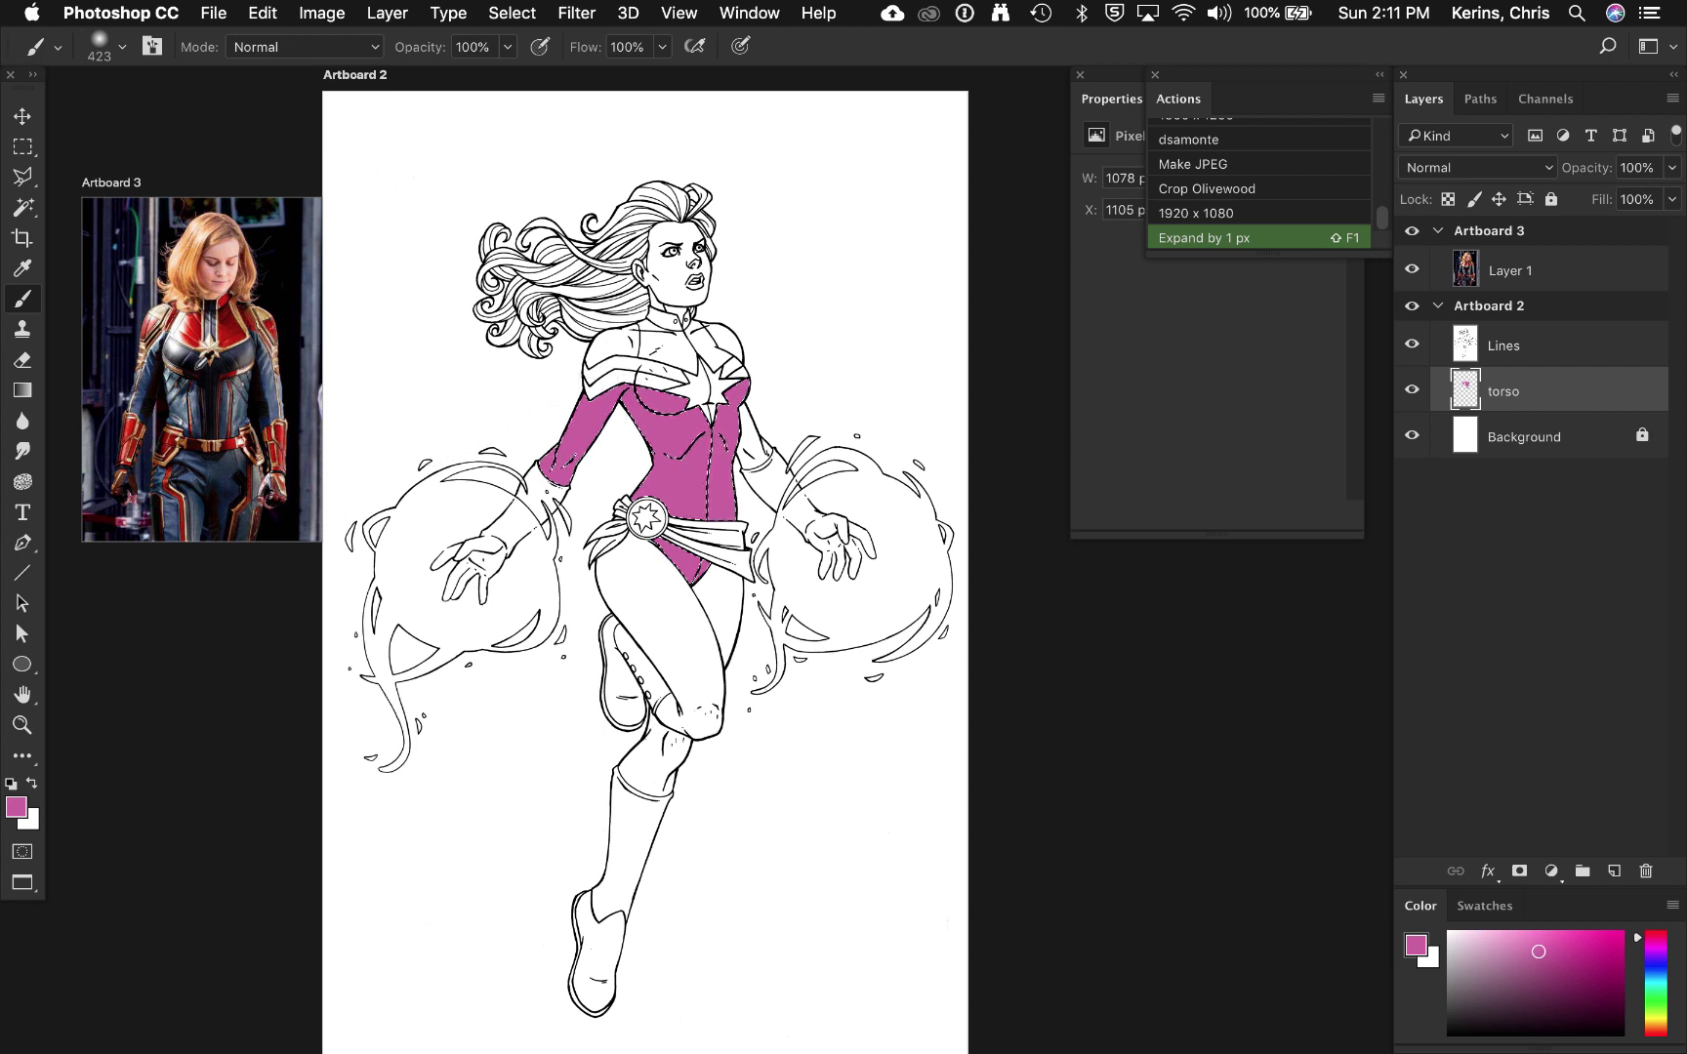
pyautogui.keyDown('alt'); pyautogui.click(183, 394); pyautogui.keyUp('alt')
pyautogui.moveTo(179, 406); pyautogui.dragTo(195, 395)
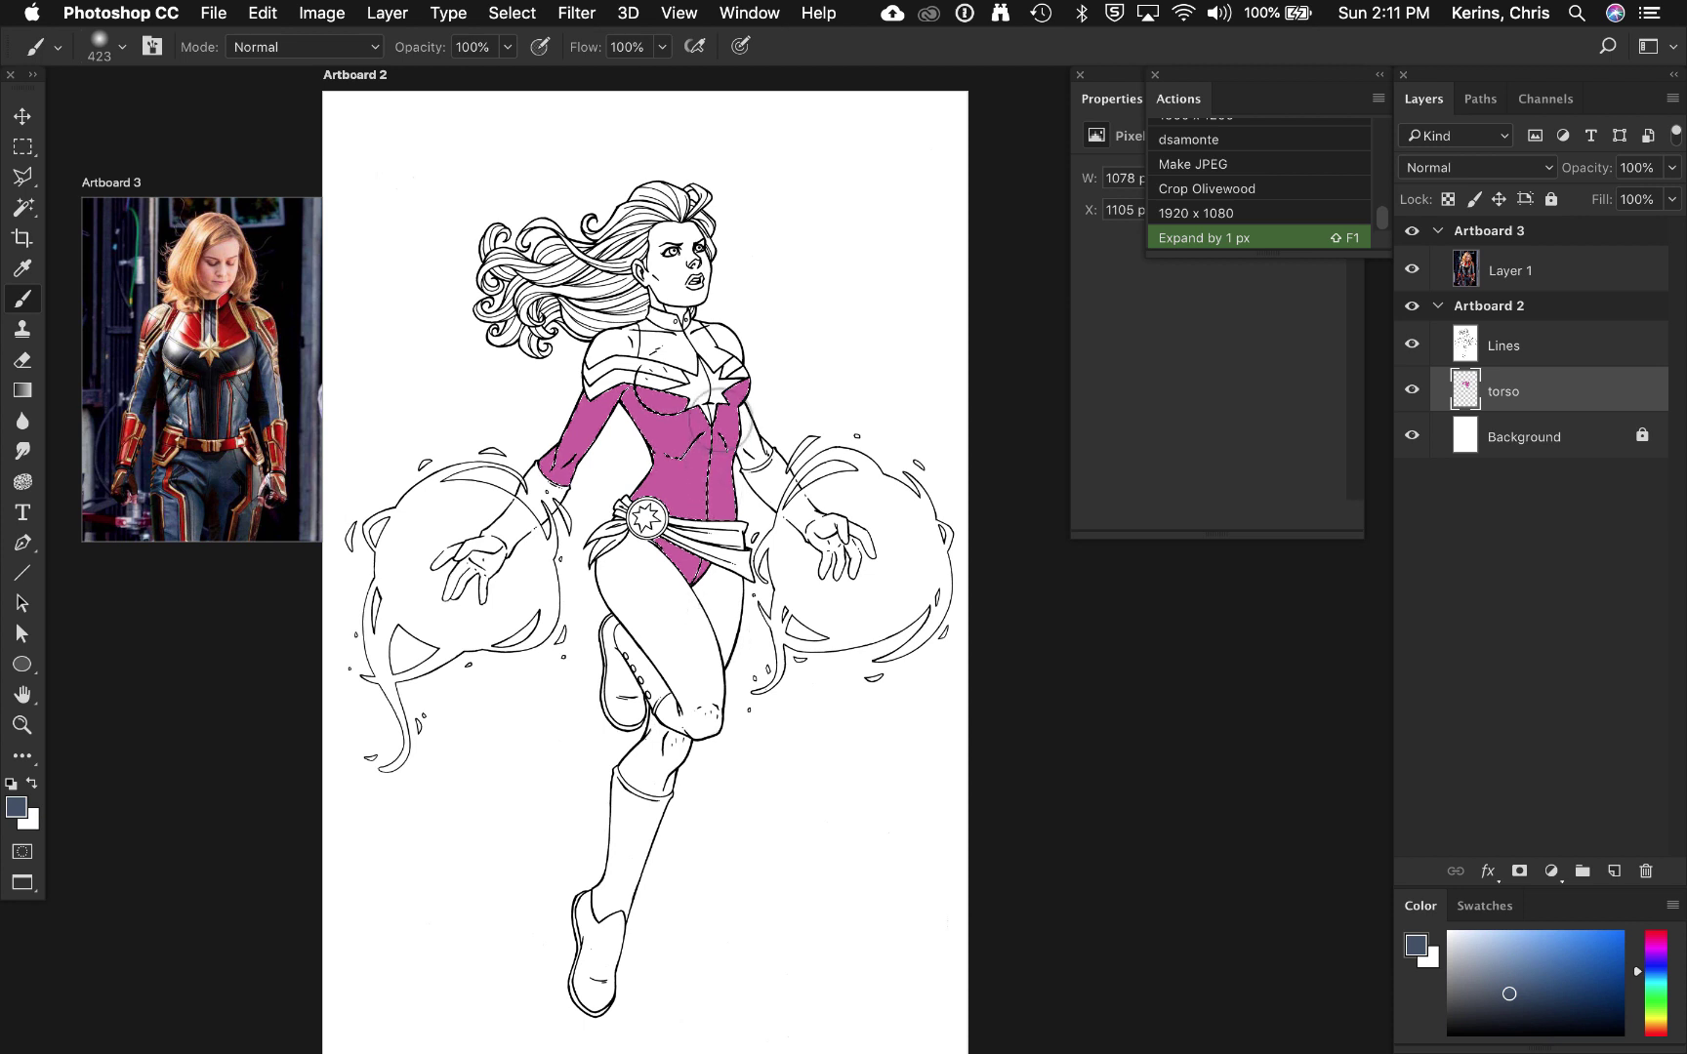
# Step: Adjust the sampled color to a deeper, more saturated blue and fill the selected torso area with it
pyautogui.click(1543, 996)
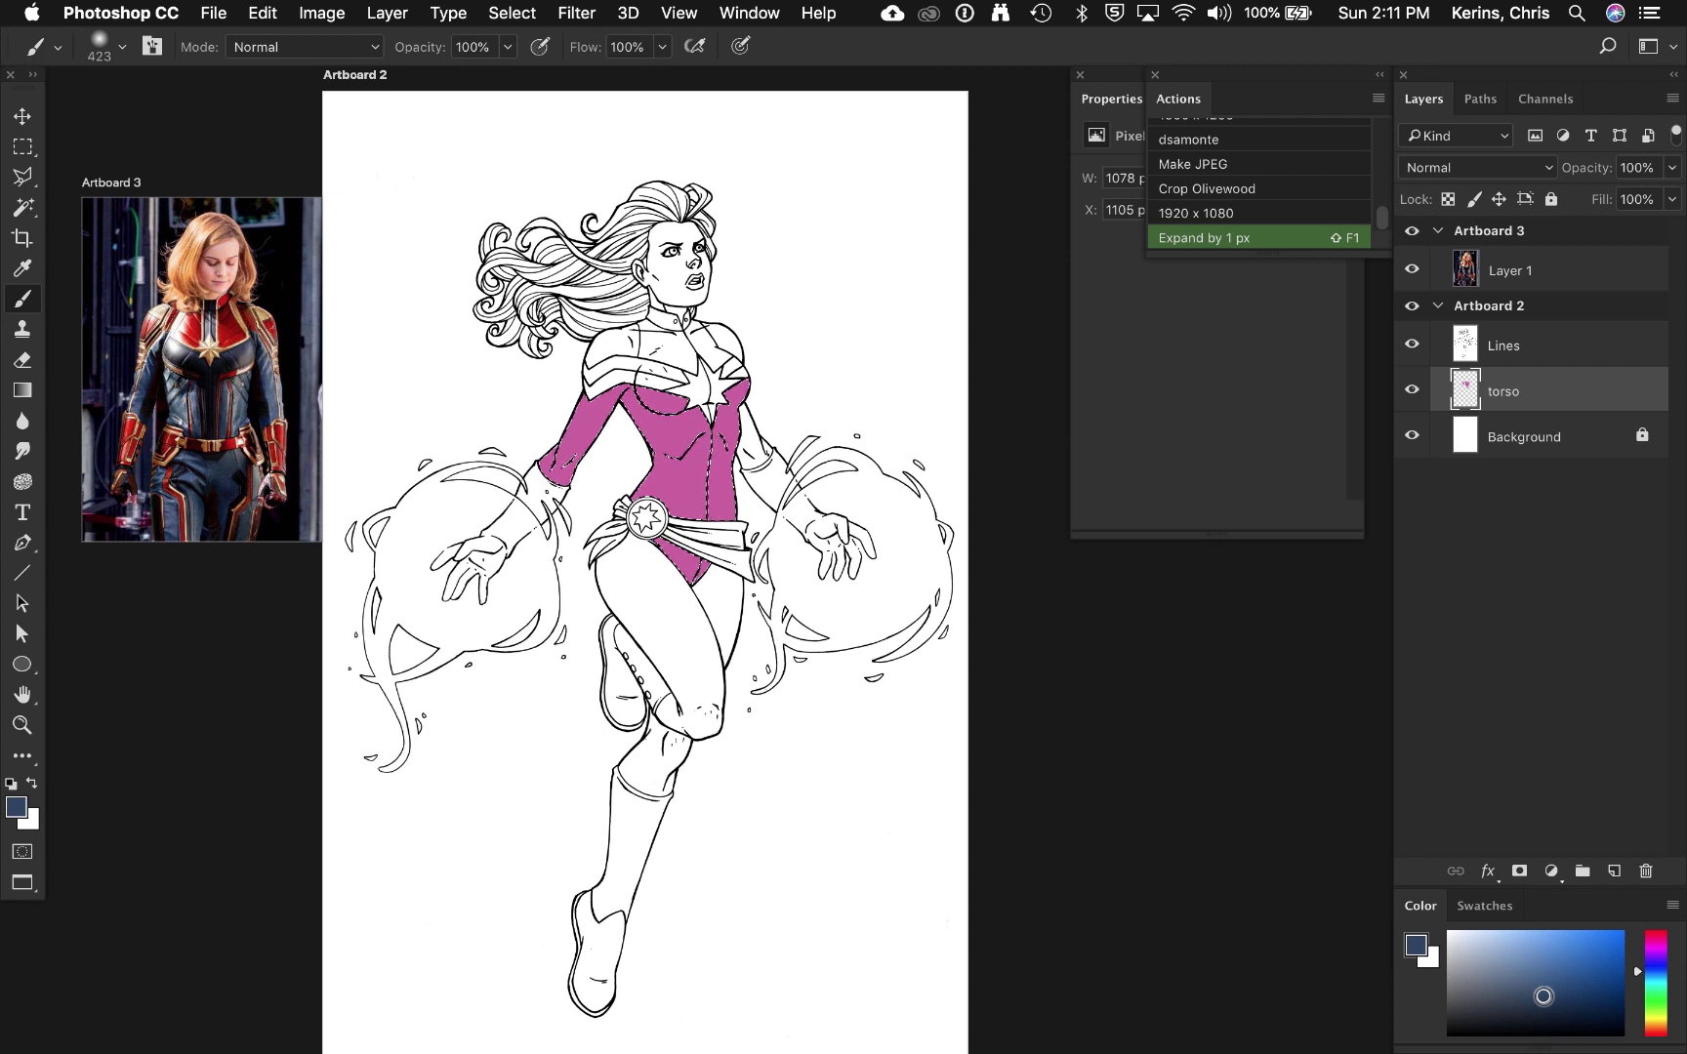
pyautogui.hotkey('alt', 'BackSpace')
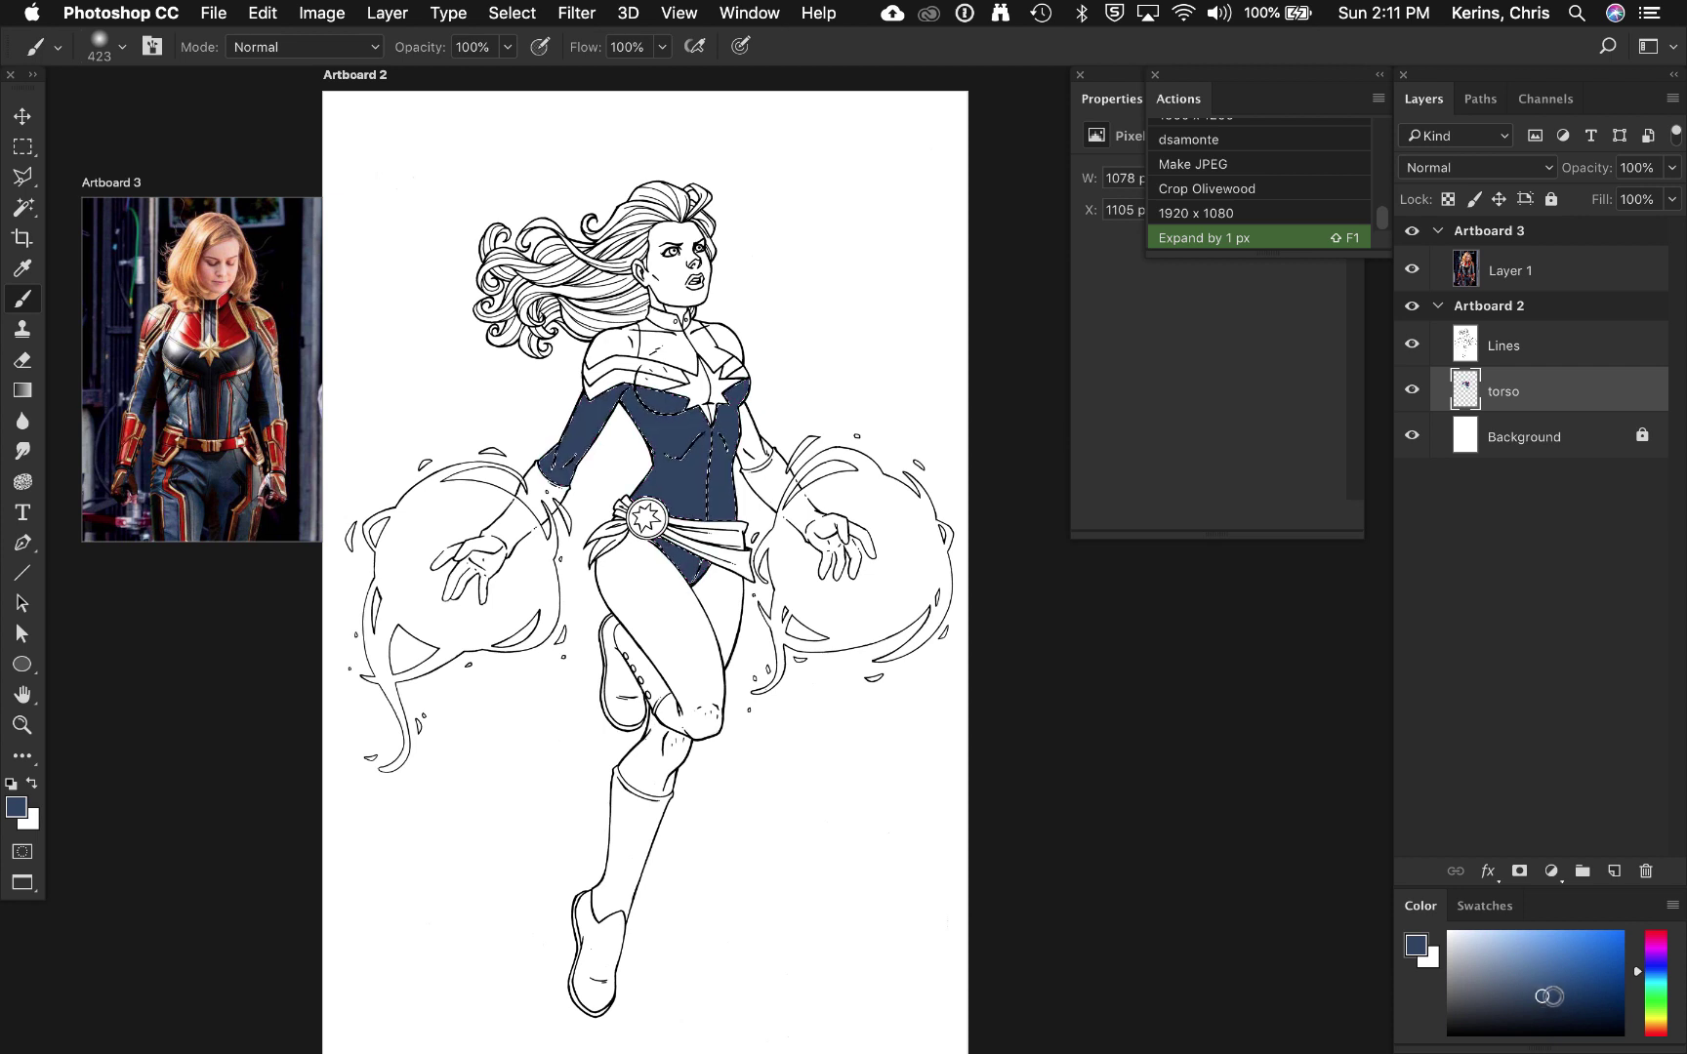
pyautogui.click(1571, 983)
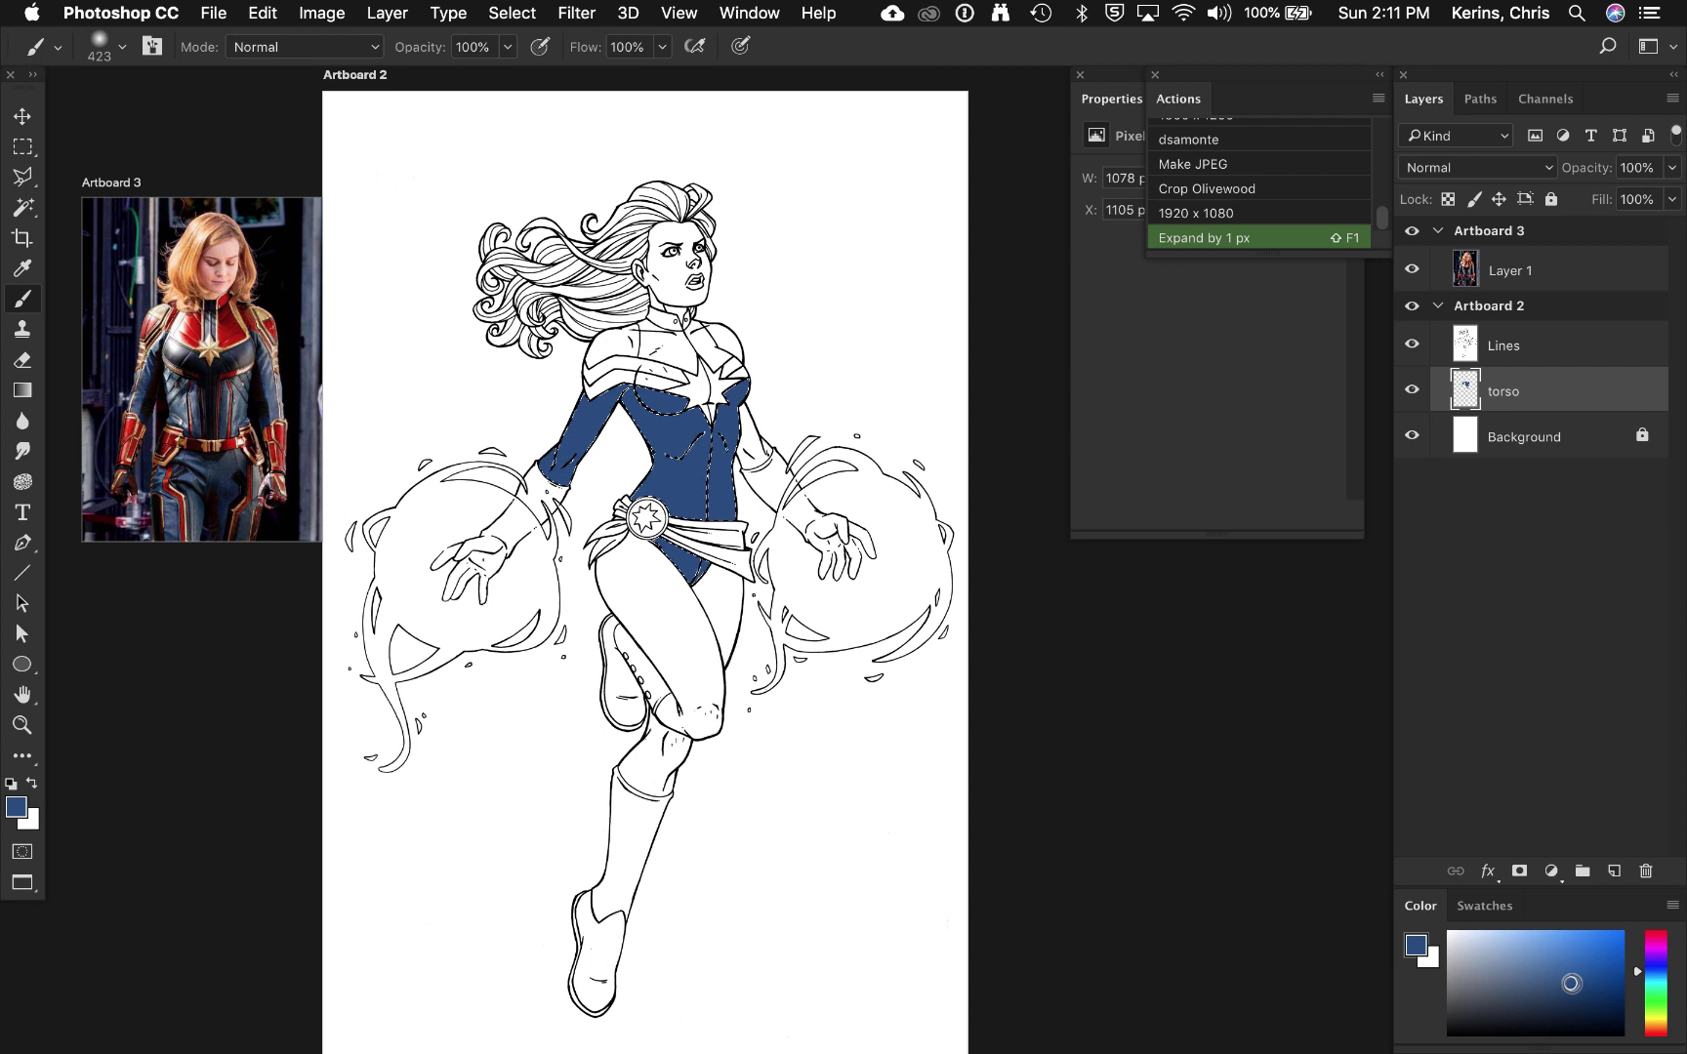
pyautogui.click(1597, 995)
pyautogui.hotkey('alt', 'BackSpace')
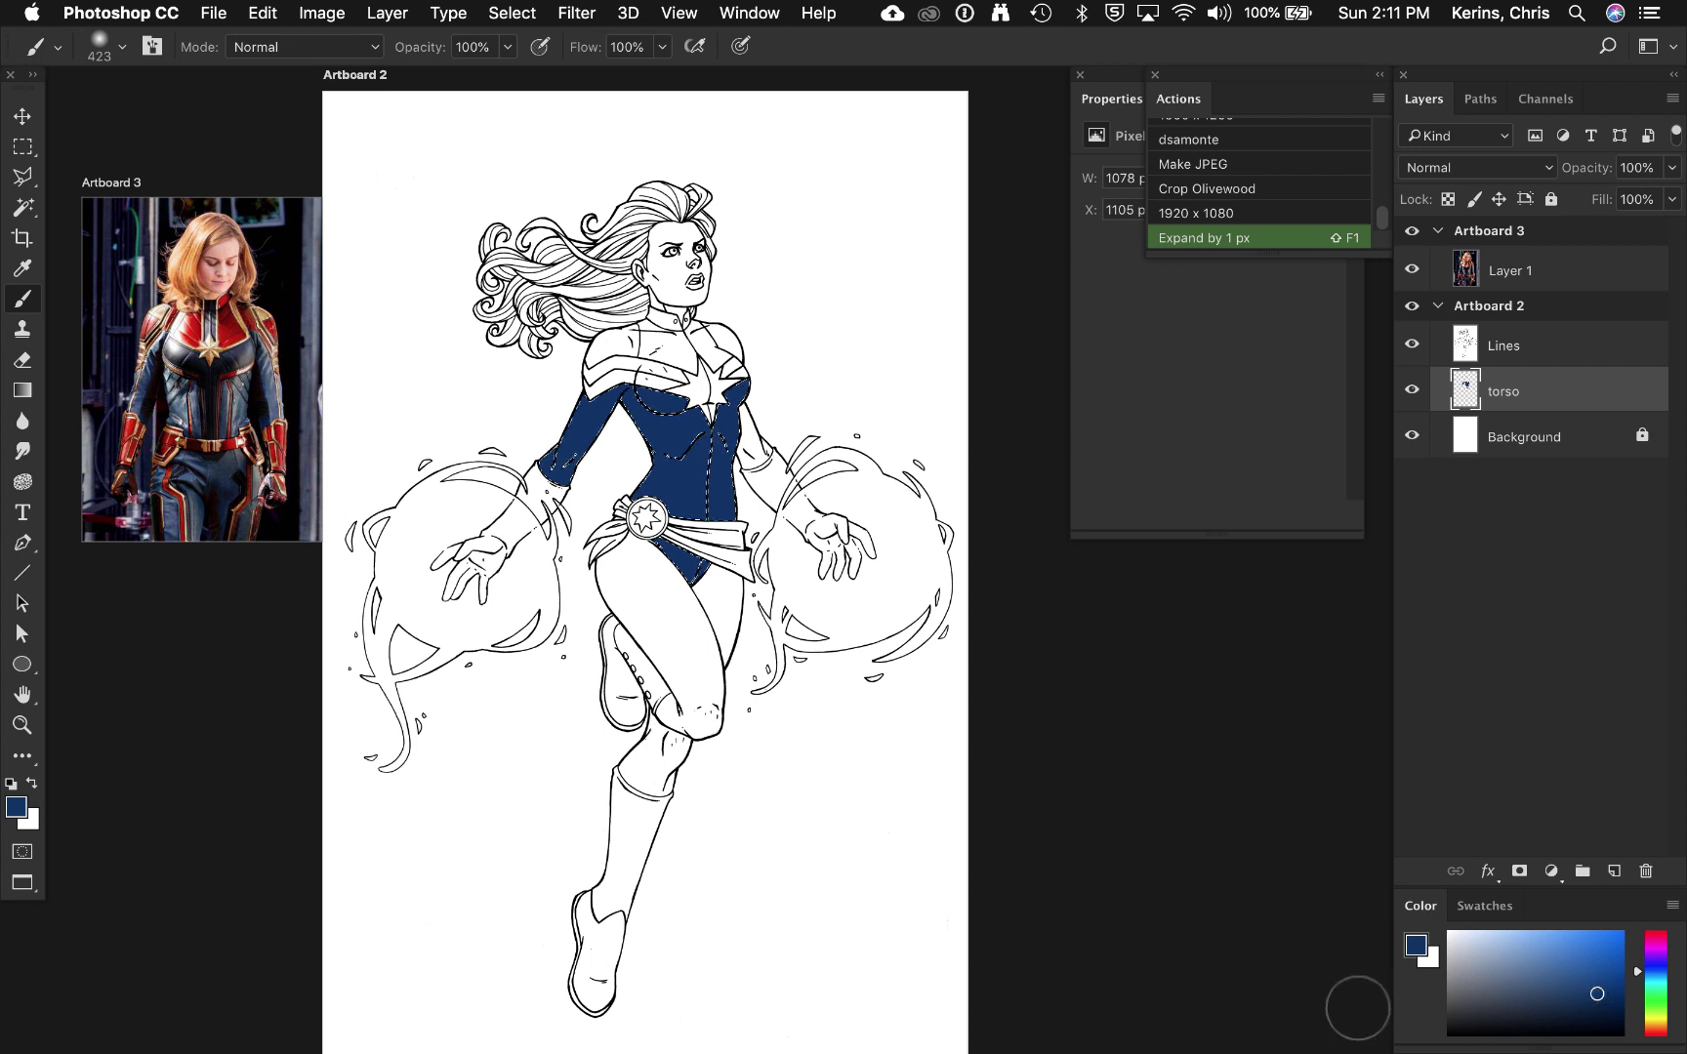
# Step: Add a layer named Left Leg above torso and fill the front leg down to the knee with the blue
pyautogui.scroll(-2, 896, 742)
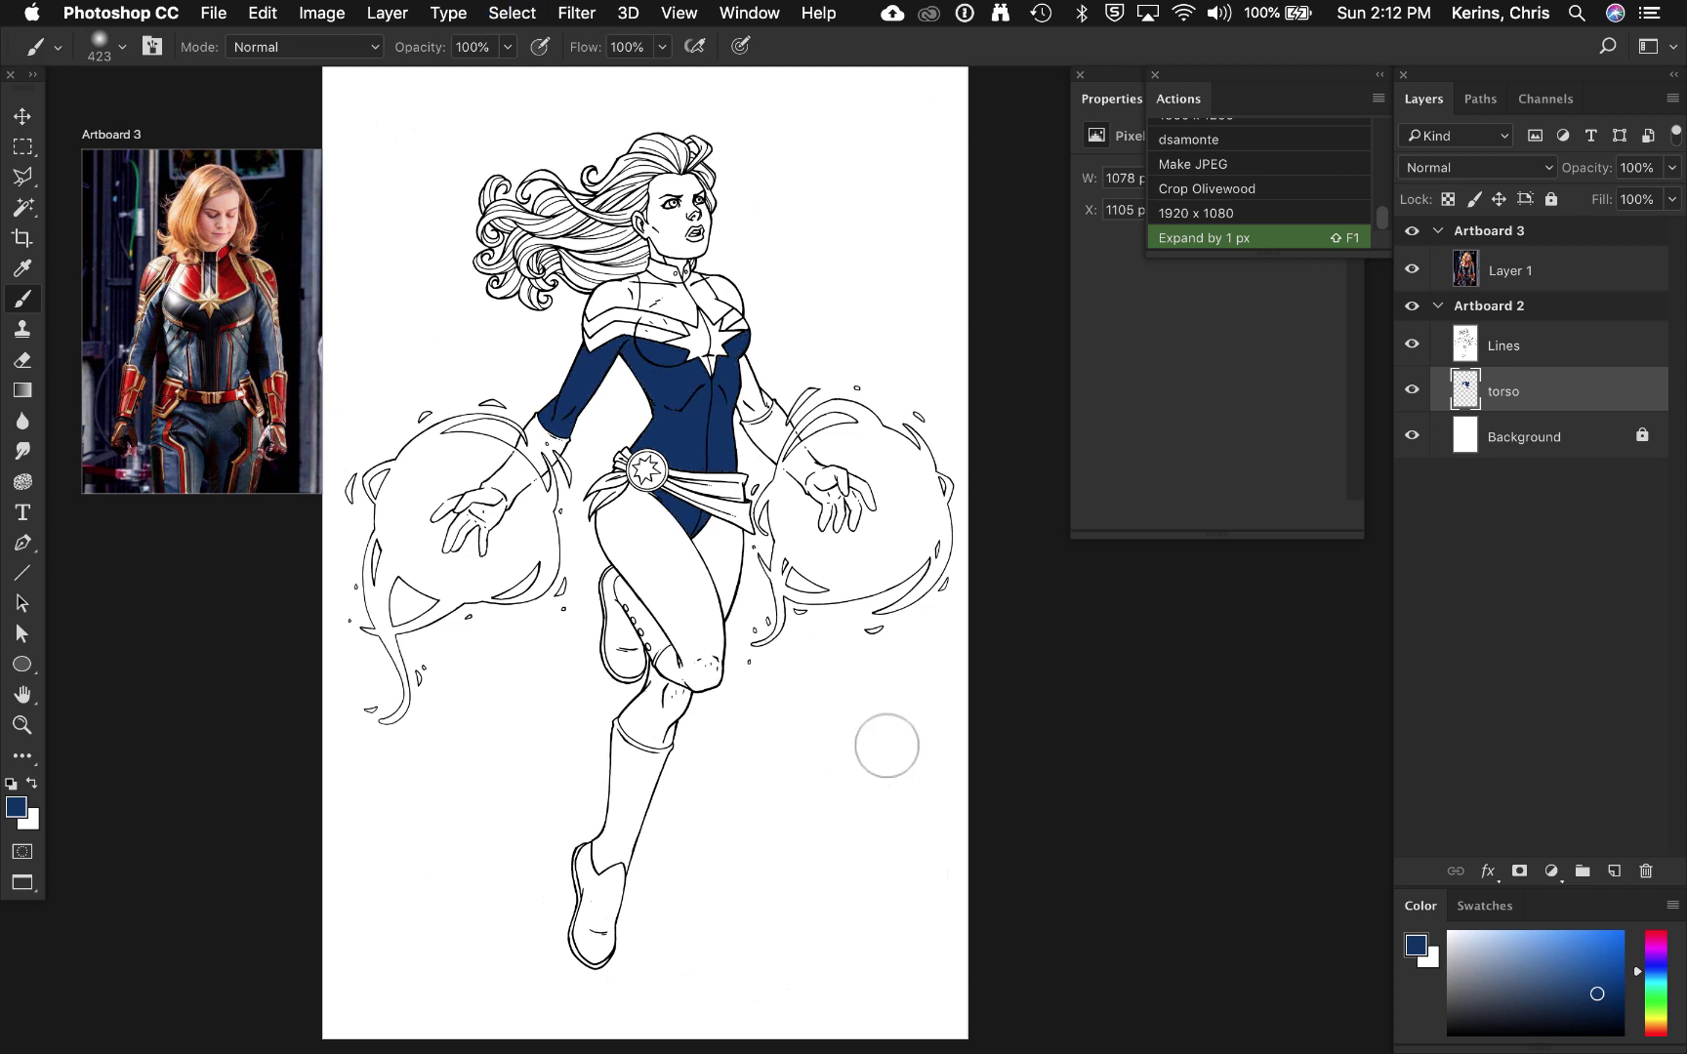
pyautogui.press('w')
pyautogui.click(1615, 871)
pyautogui.doubleClick(1503, 391)
pyautogui.write('Left Leg')
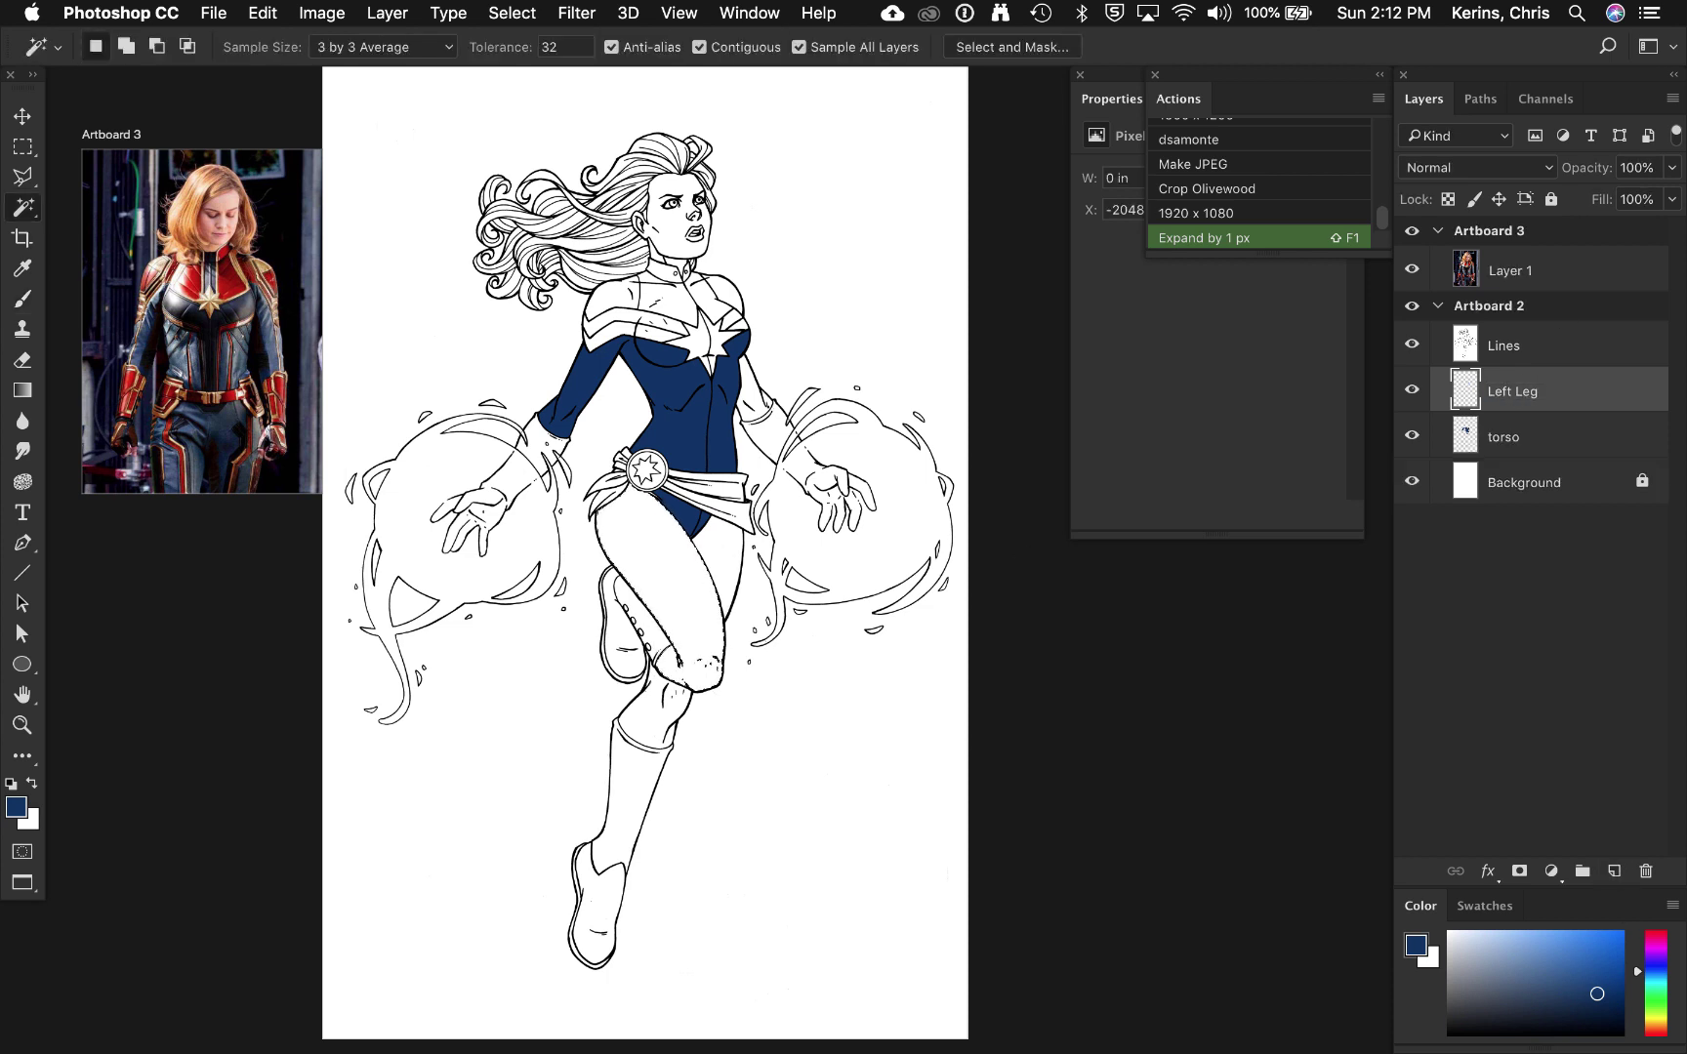
pyautogui.press('Return')
pyautogui.click(680, 530)
pyautogui.hotkey('alt', 'BackSpace')
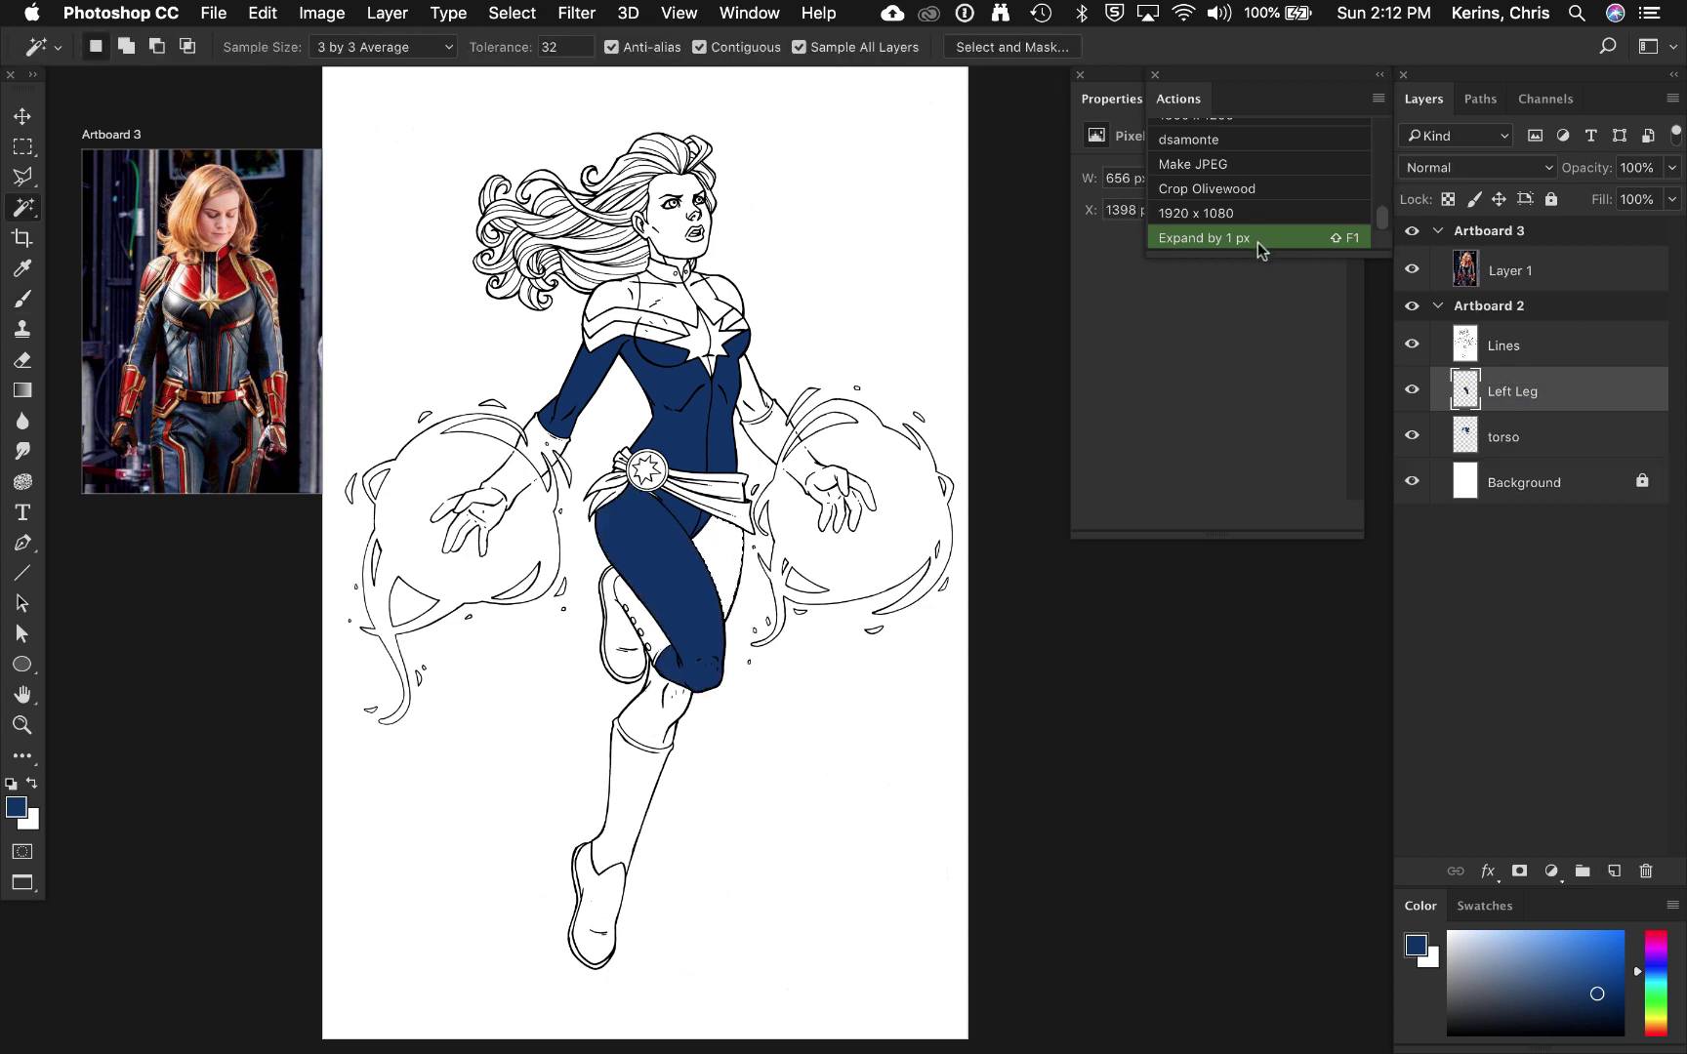
# Step: Run Expand by 1 px on the rear leg selection and fill it with blue on a new layer named Right Leg
pyautogui.click(1273, 240)
pyautogui.press('super+shift+n')
pyautogui.write('Right Leg')
pyautogui.press('Return')
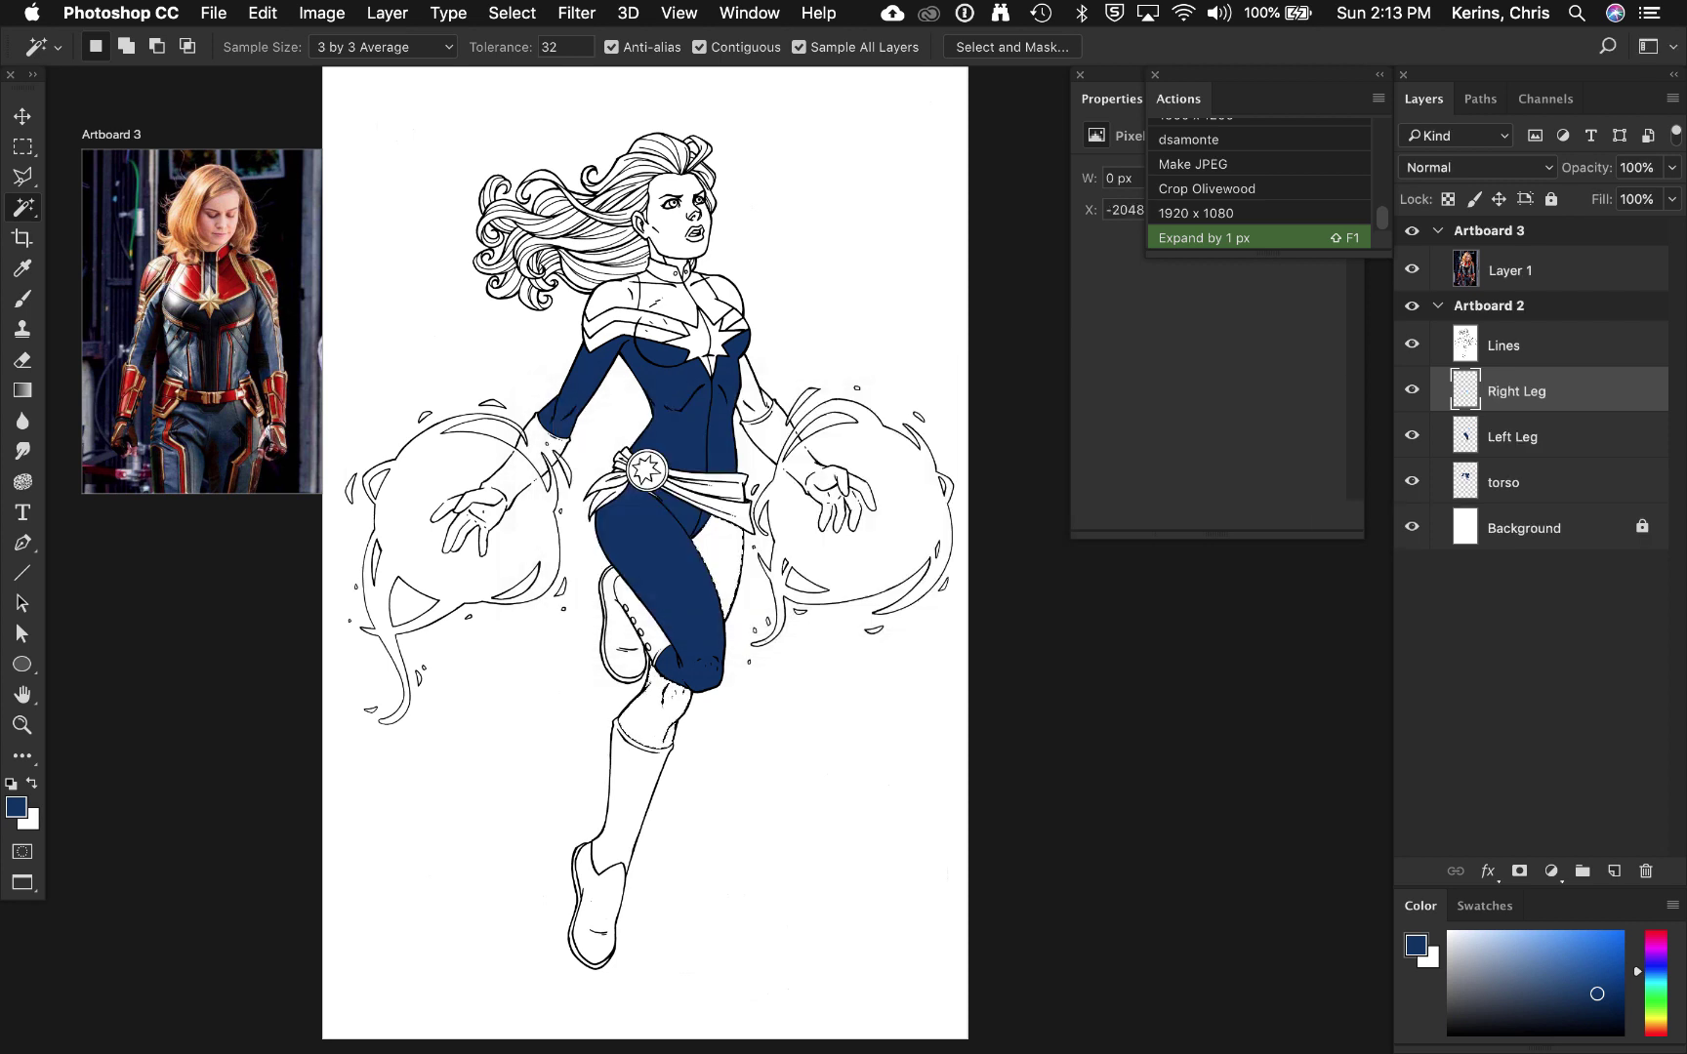
pyautogui.hotkey('alt', 'BackSpace')
# Step: Select the shoulder and upper chest areas together with the Magic Wand and add a new layer named shoulders
pyautogui.click(618, 296)
pyautogui.keyDown('shift'); pyautogui.click(714, 294); pyautogui.keyUp('shift')
pyautogui.keyDown('shift'); pyautogui.click(660, 292); pyautogui.keyUp('shift')
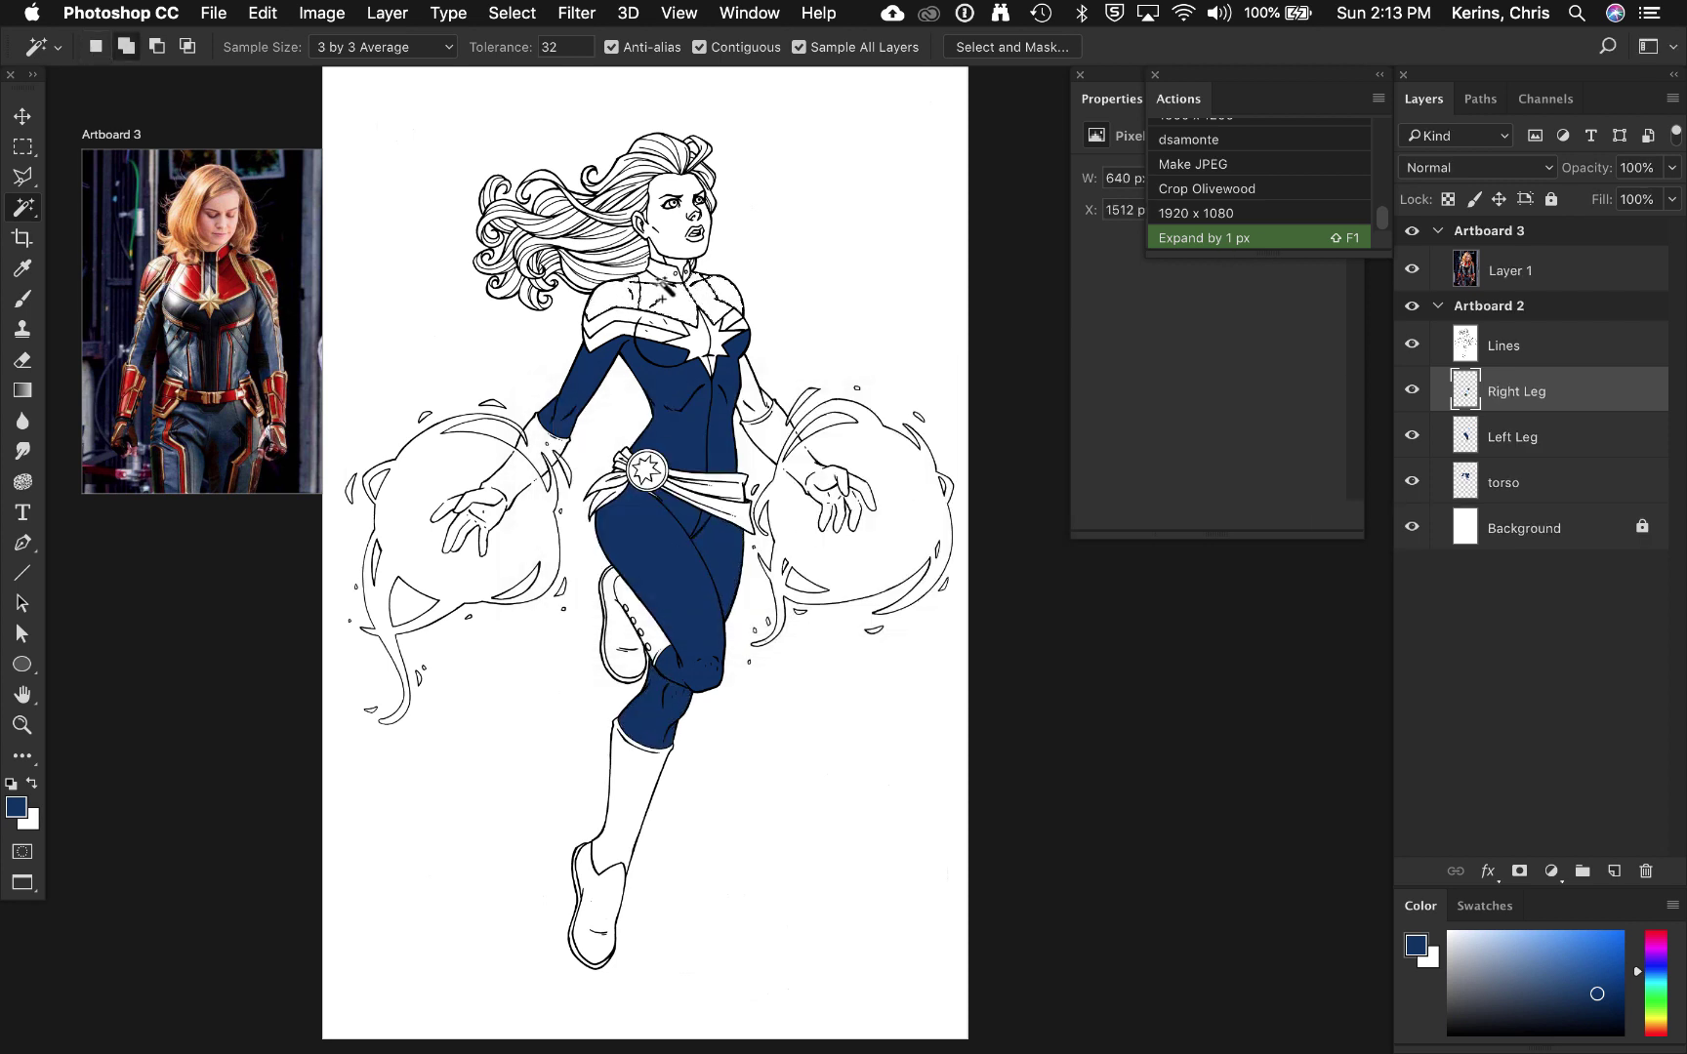
pyautogui.press('super+shift+n')
pyautogui.write('shoulders')
pyautogui.press('Return')
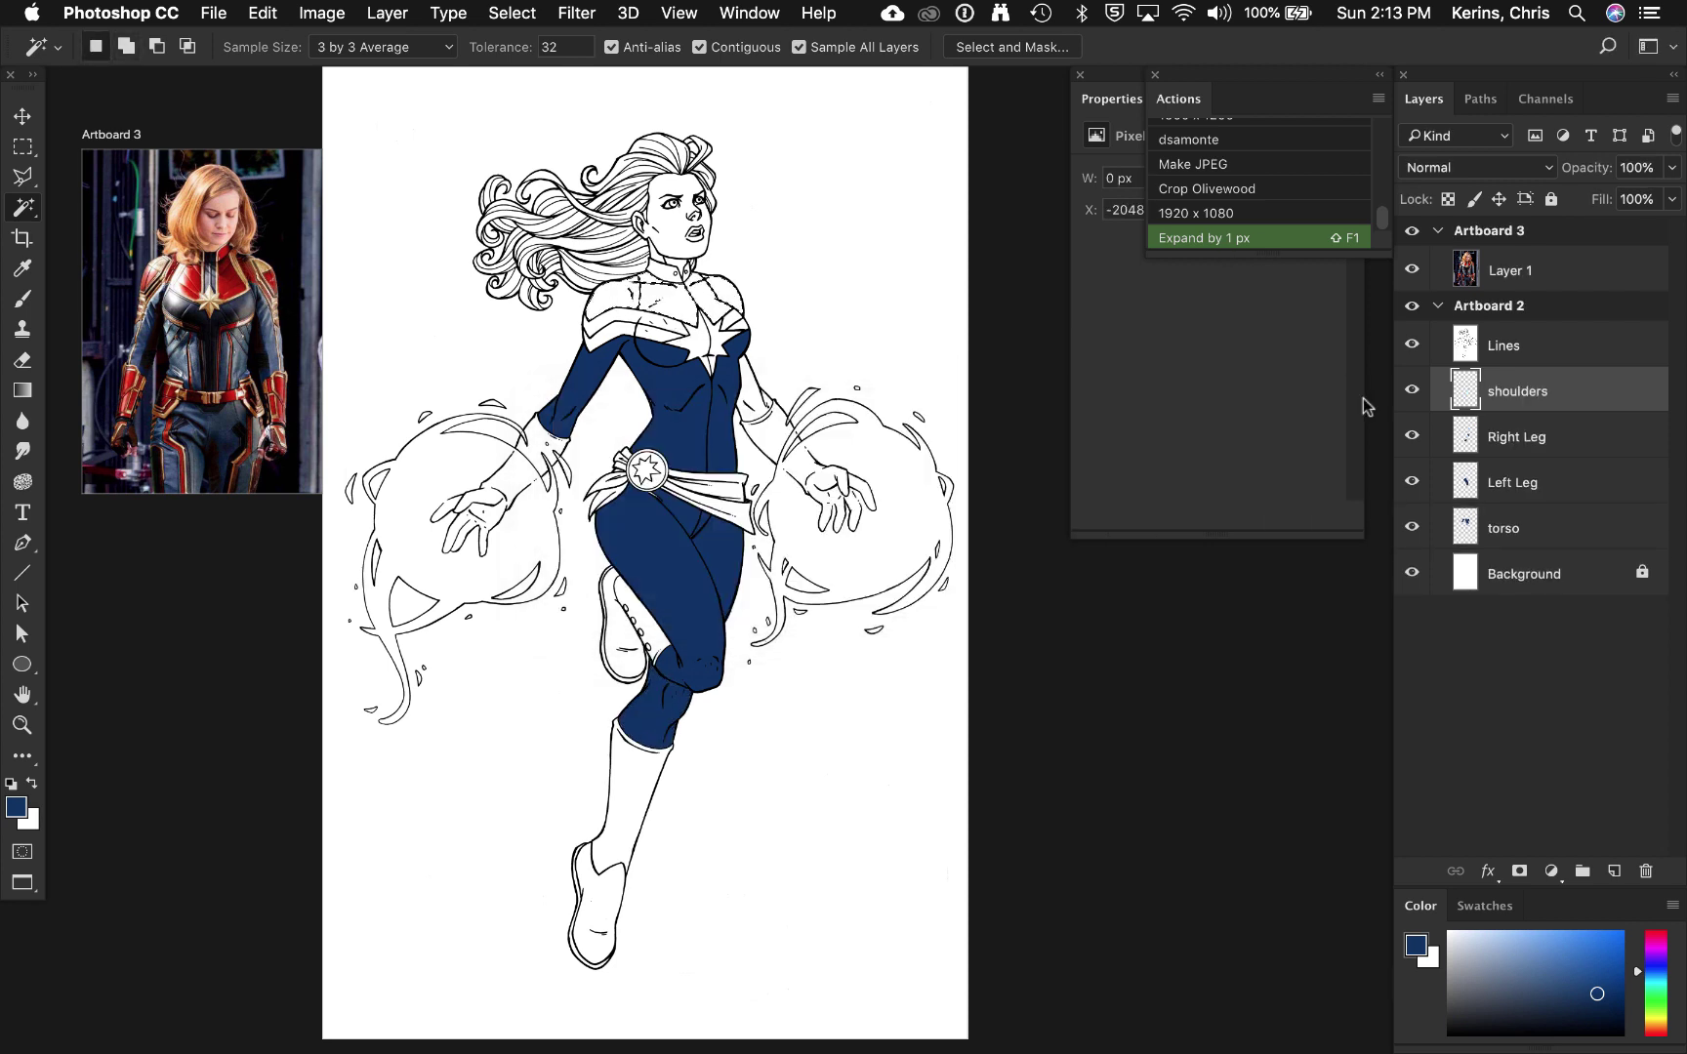
# Step: Sample the red from the reference photo's costume, fill the selected shoulder areas with it, and deselect
pyautogui.press('i')
pyautogui.click(228, 268)
pyautogui.hotkey('alt', 'BackSpace')
pyautogui.press('super+d')
pyautogui.press('r')
# Step: Select the raised boot, expand the selection by 1 px and fill it with red on a new layer named top boot
pyautogui.press('w')
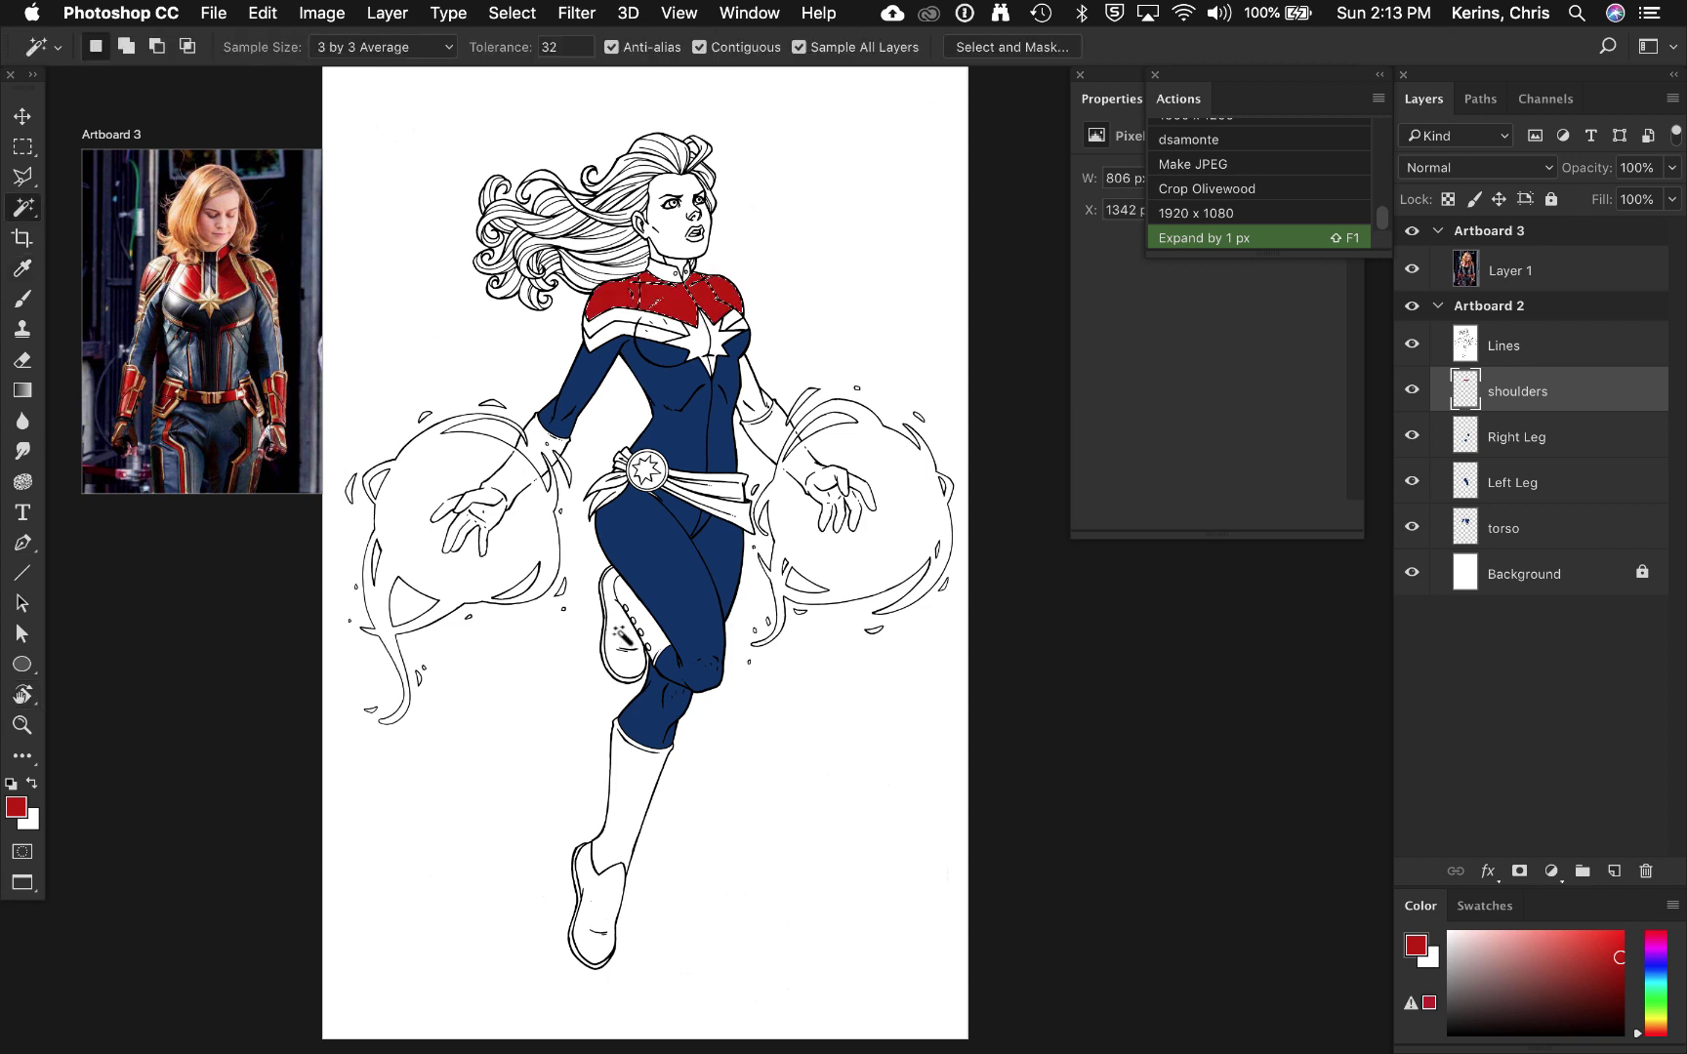
pyautogui.click(630, 629)
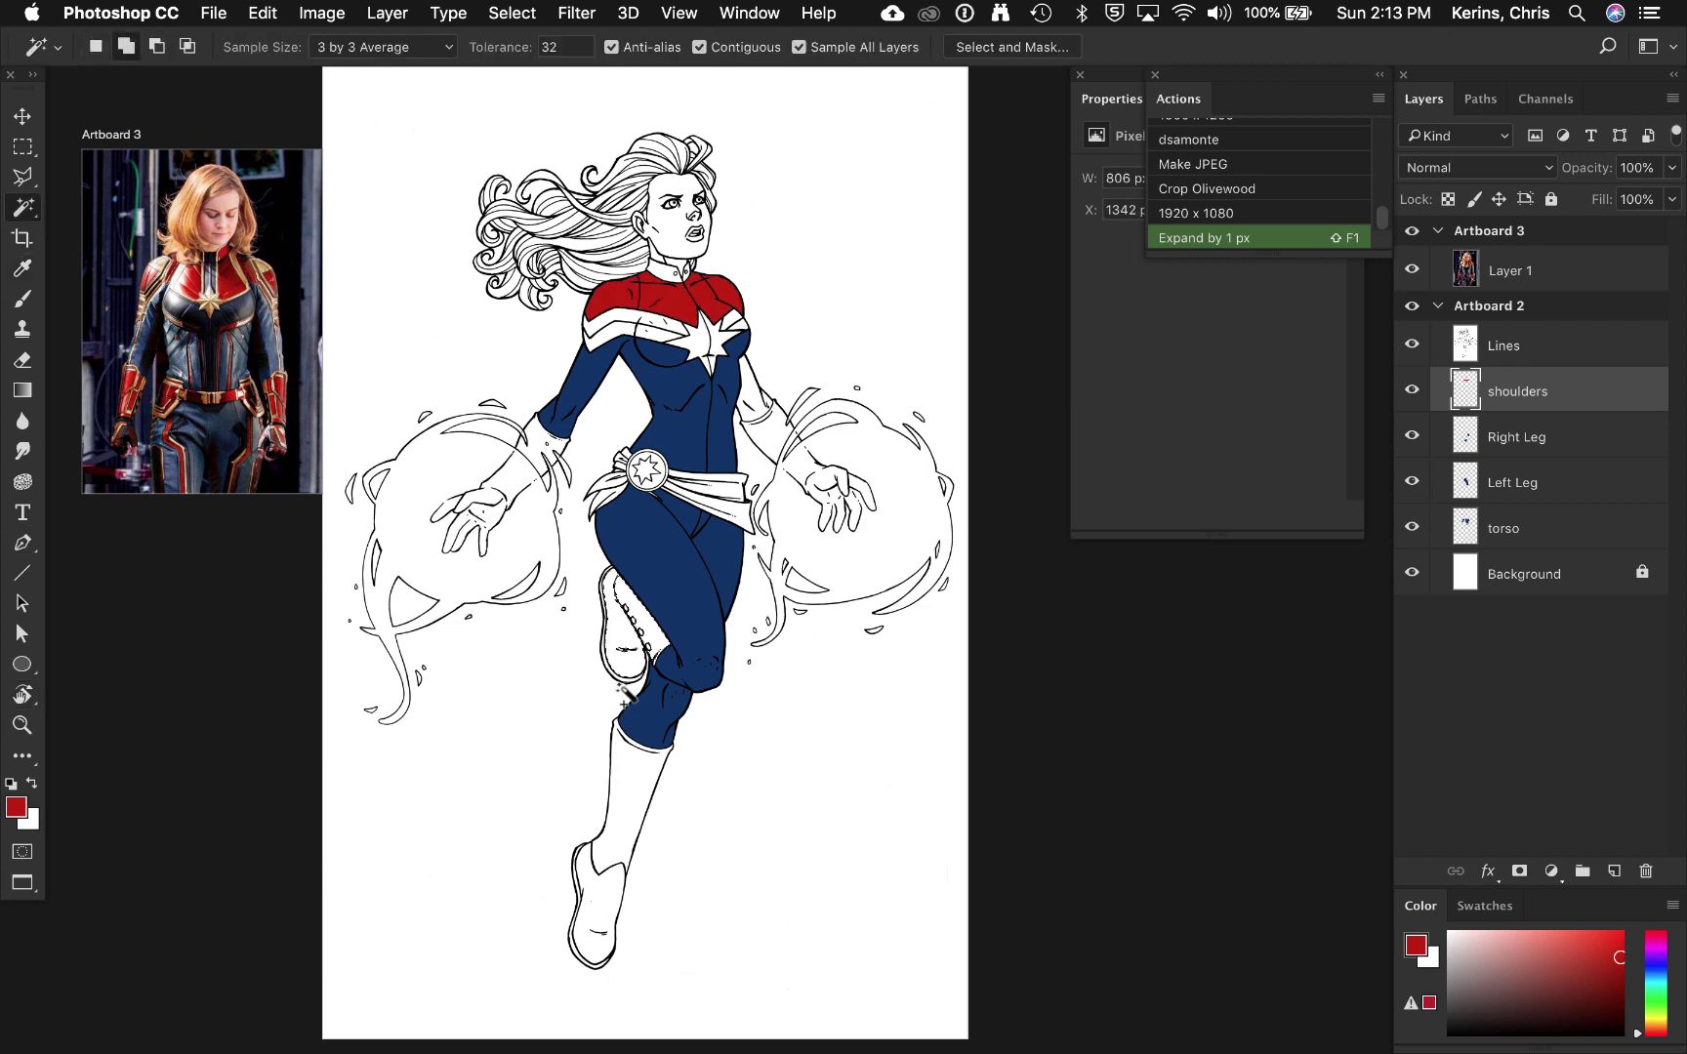
pyautogui.click(1247, 237)
pyautogui.press('super+shift+n')
pyautogui.write('top boot')
pyautogui.press('Return')
pyautogui.hotkey('alt', 'BackSpace')
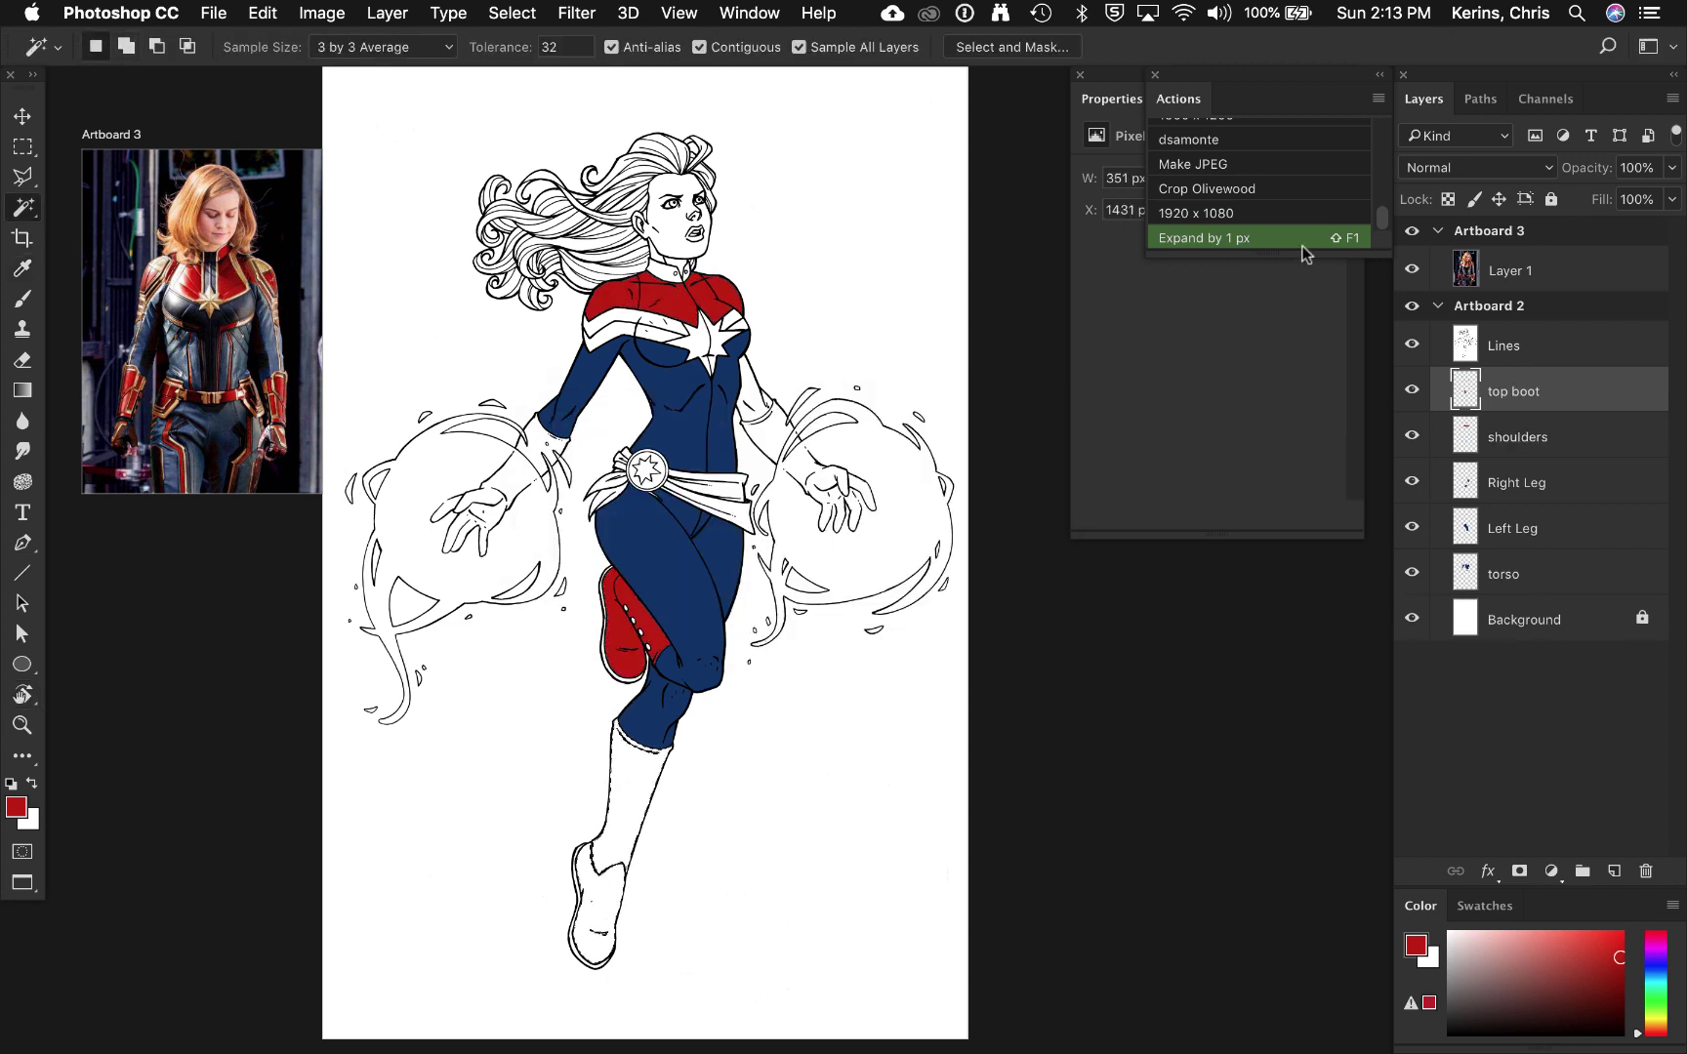
# Step: Add a layer named bottom boot and fill the lower boot's selected areas with the red
pyautogui.press('super+shift+n')
pyautogui.write('bottom boot')
pyautogui.press('Return')
pyautogui.hotkey('alt', 'BackSpace')
# Step: Select the lower sash pieces, expand by 1 px and fill them with red on a new layer named middle belt
pyautogui.click(688, 498)
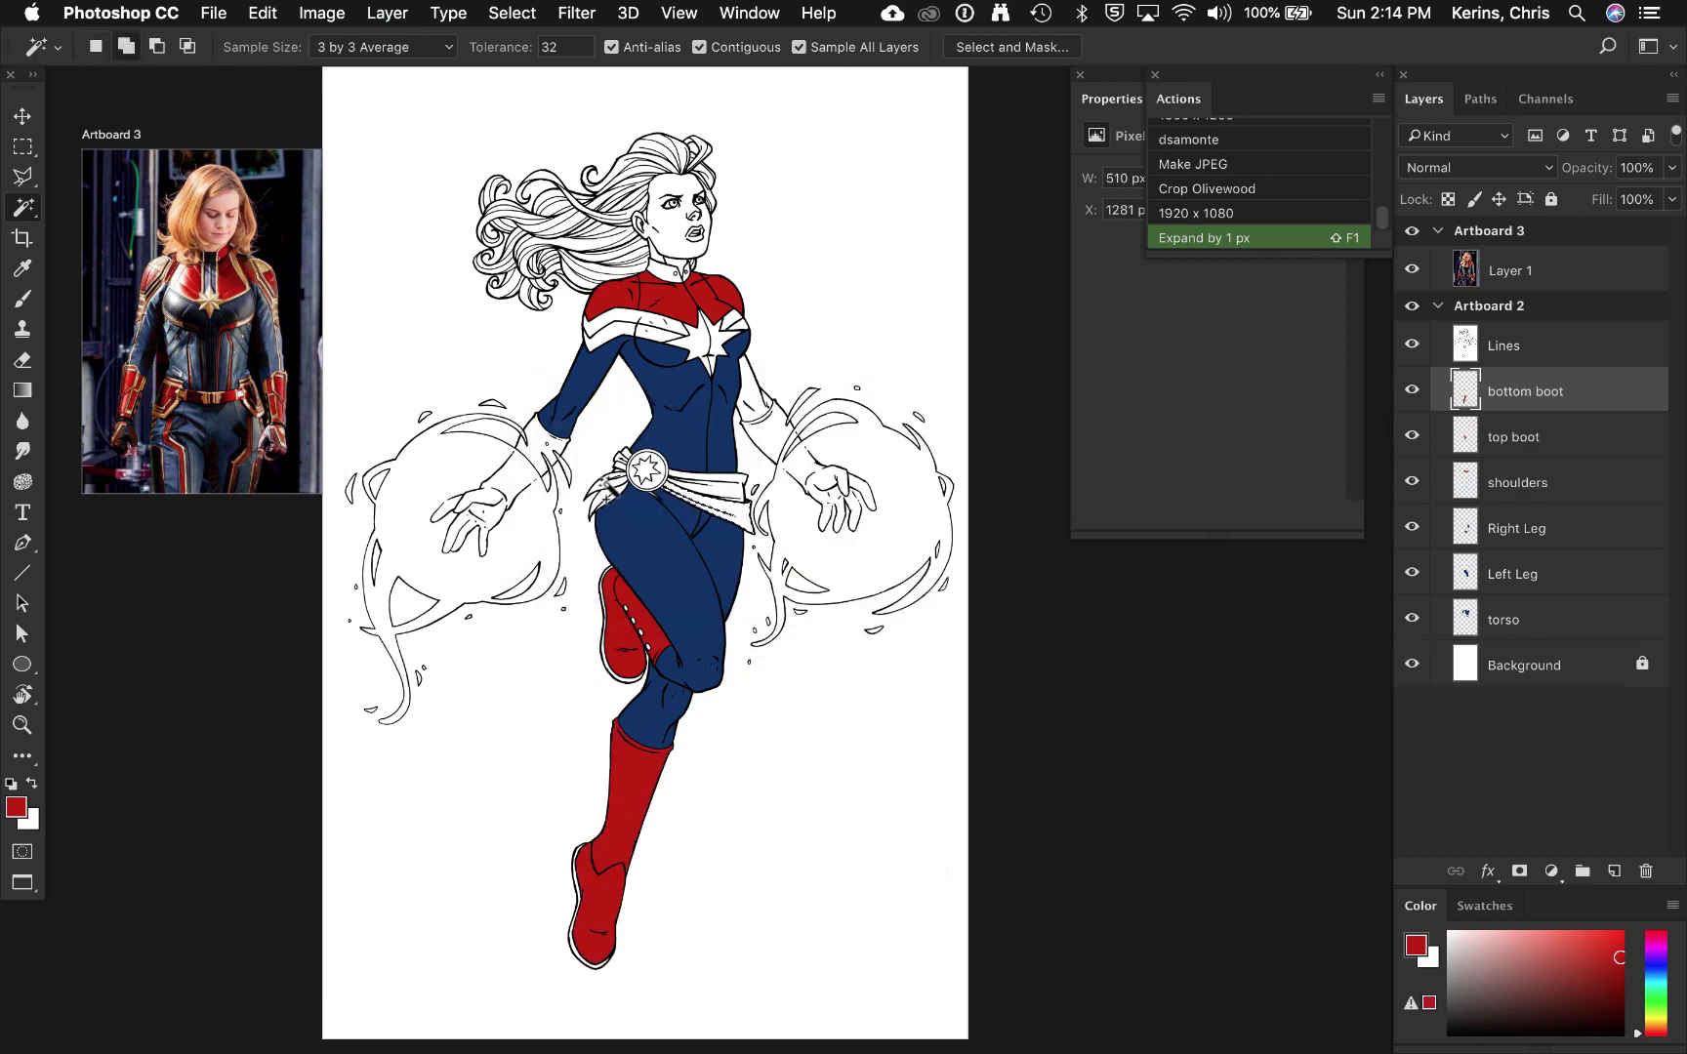
pyautogui.click(1259, 237)
pyautogui.press('super+shift+n')
pyautogui.write('middle belt')
pyautogui.press('Return')
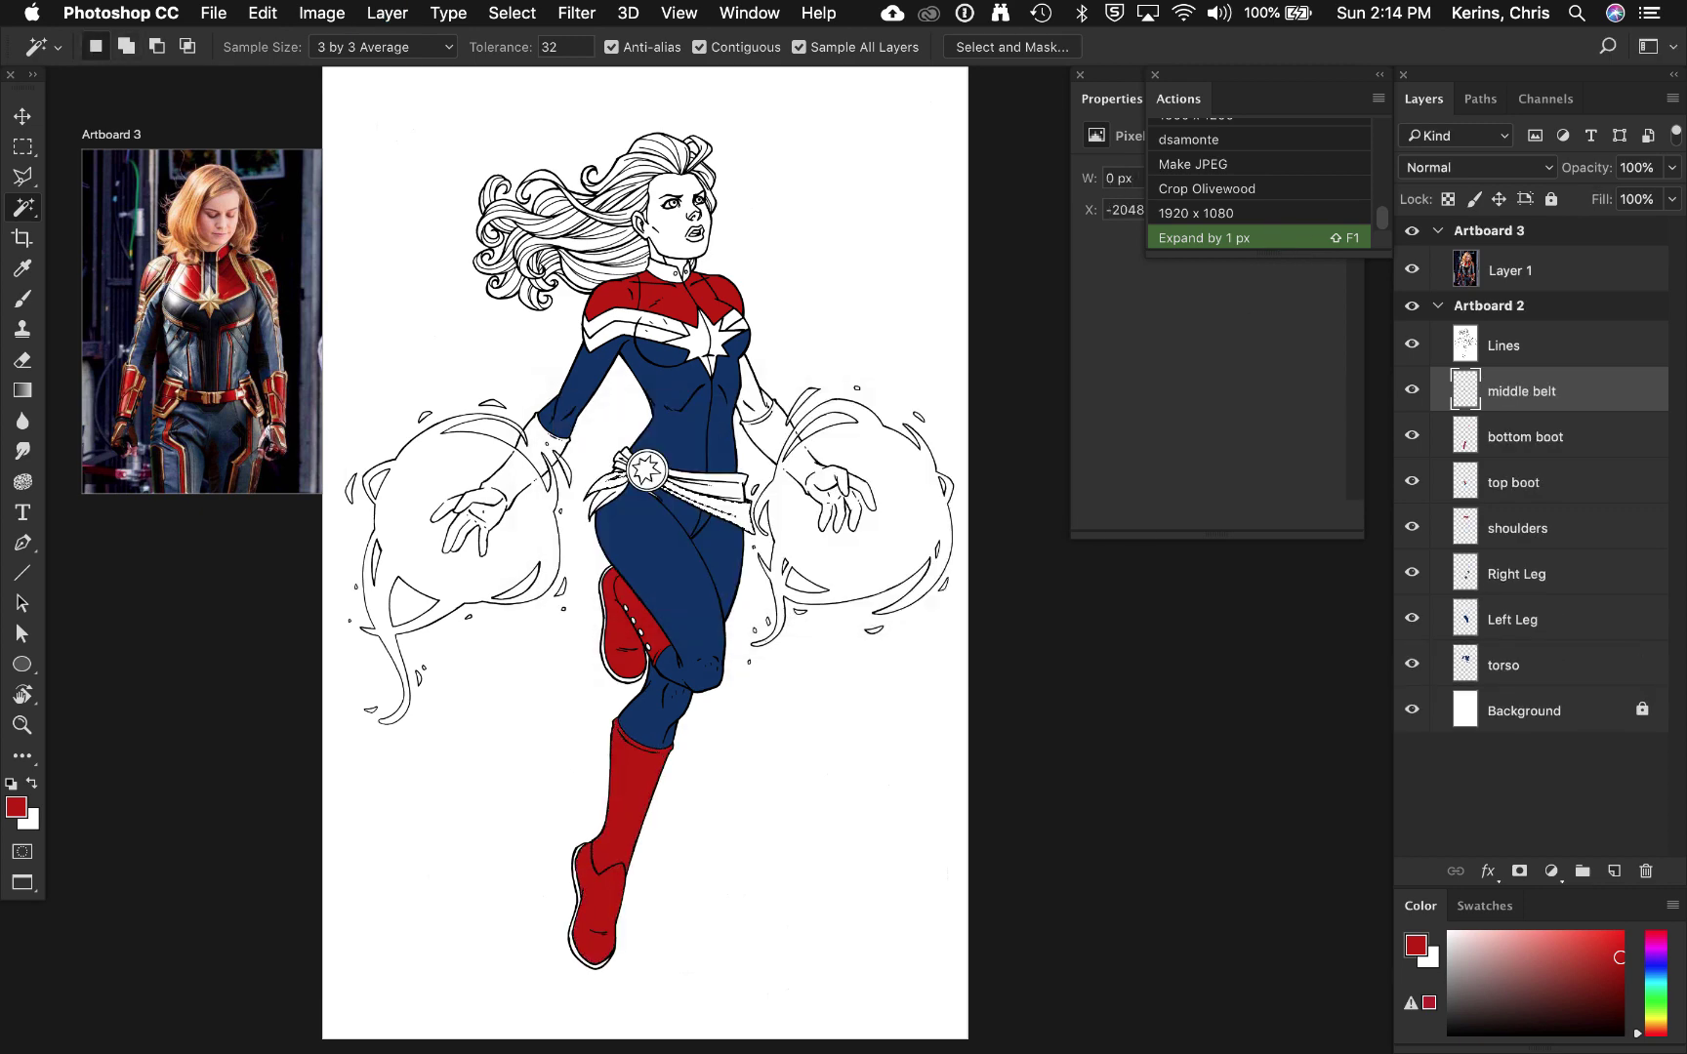
pyautogui.hotkey('alt', 'BackSpace')
# Step: Fill the remaining upper sash pieces and knot with red on a new layer named top belt
pyautogui.scroll(6, 664, 480)
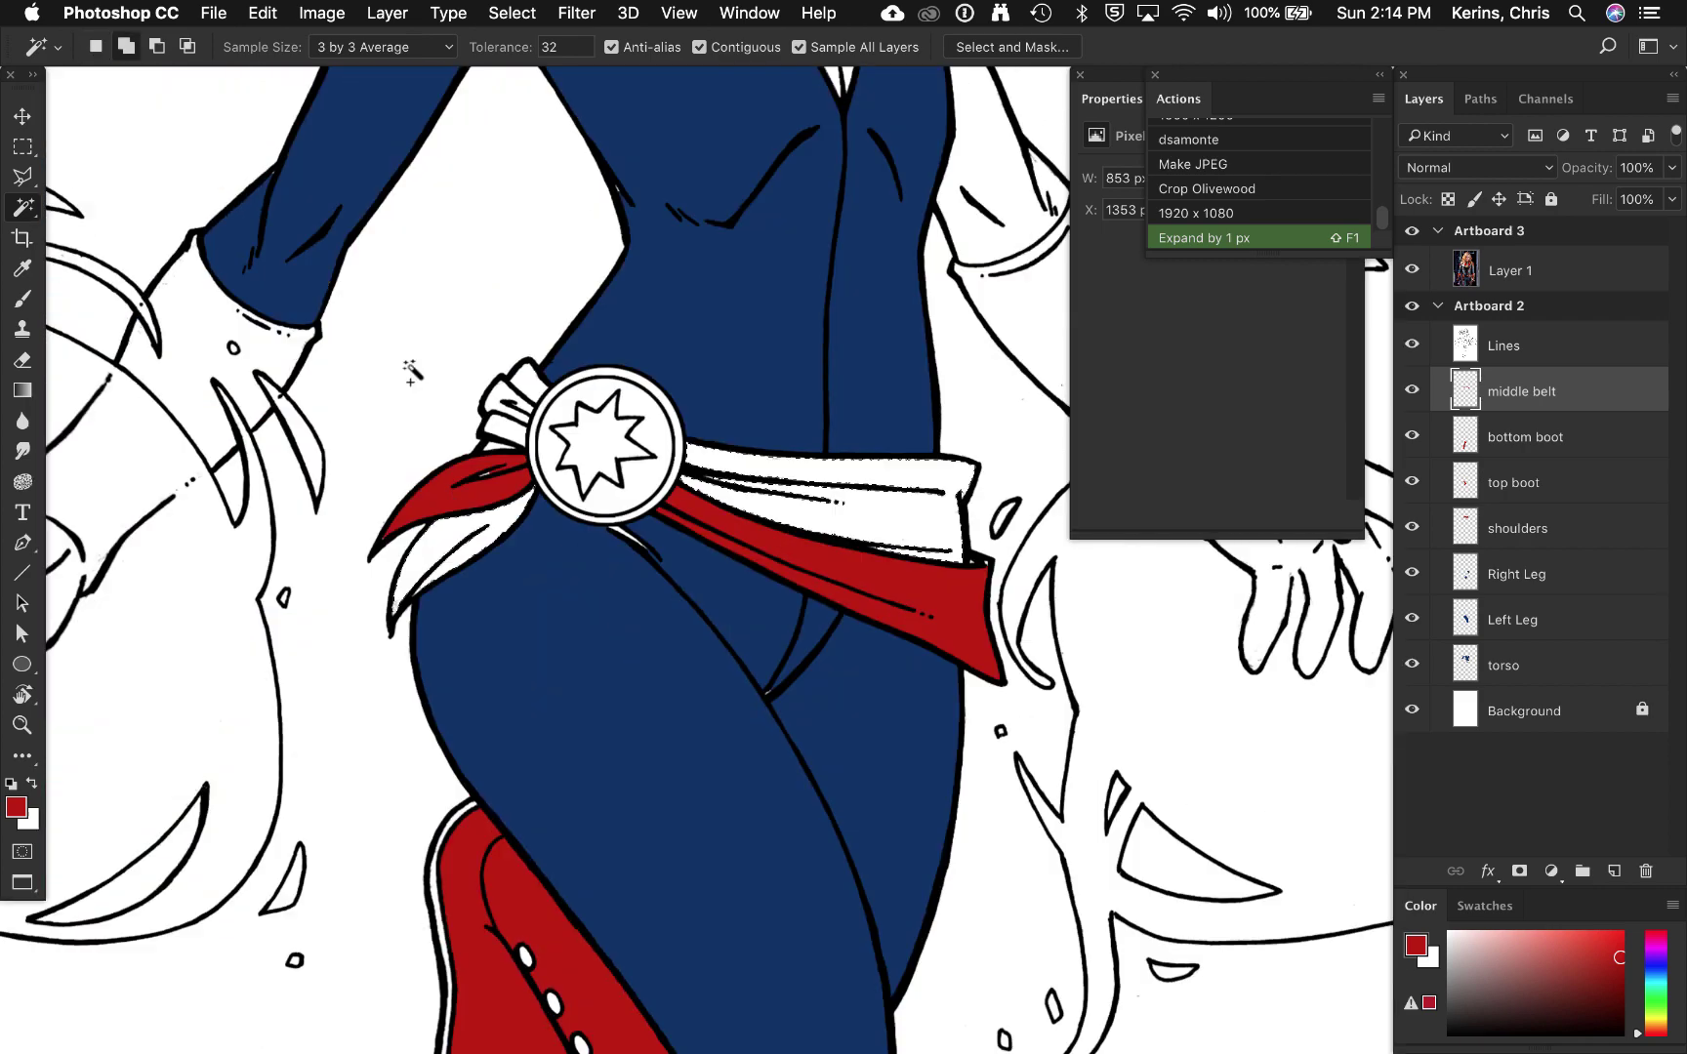
pyautogui.scroll(-6, 532, 391)
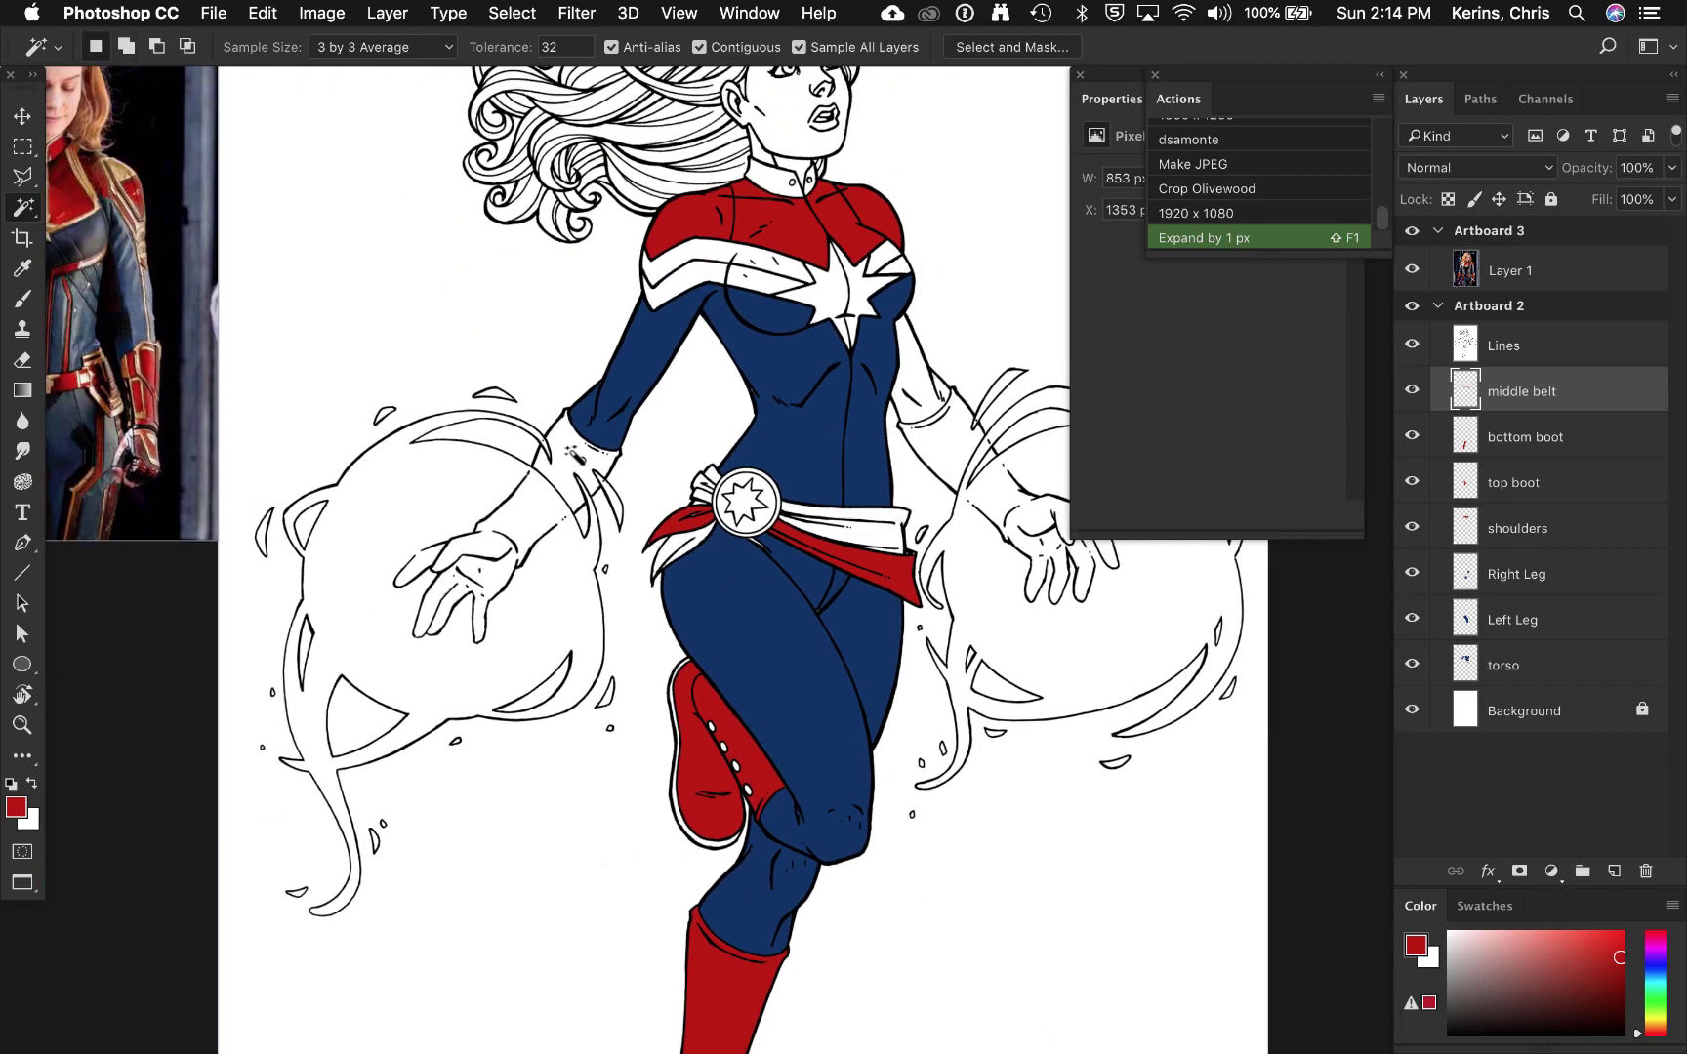
pyautogui.press('super+shift+n')
pyautogui.write('top belt')
pyautogui.press('Return')
pyautogui.hotkey('alt', 'BackSpace')
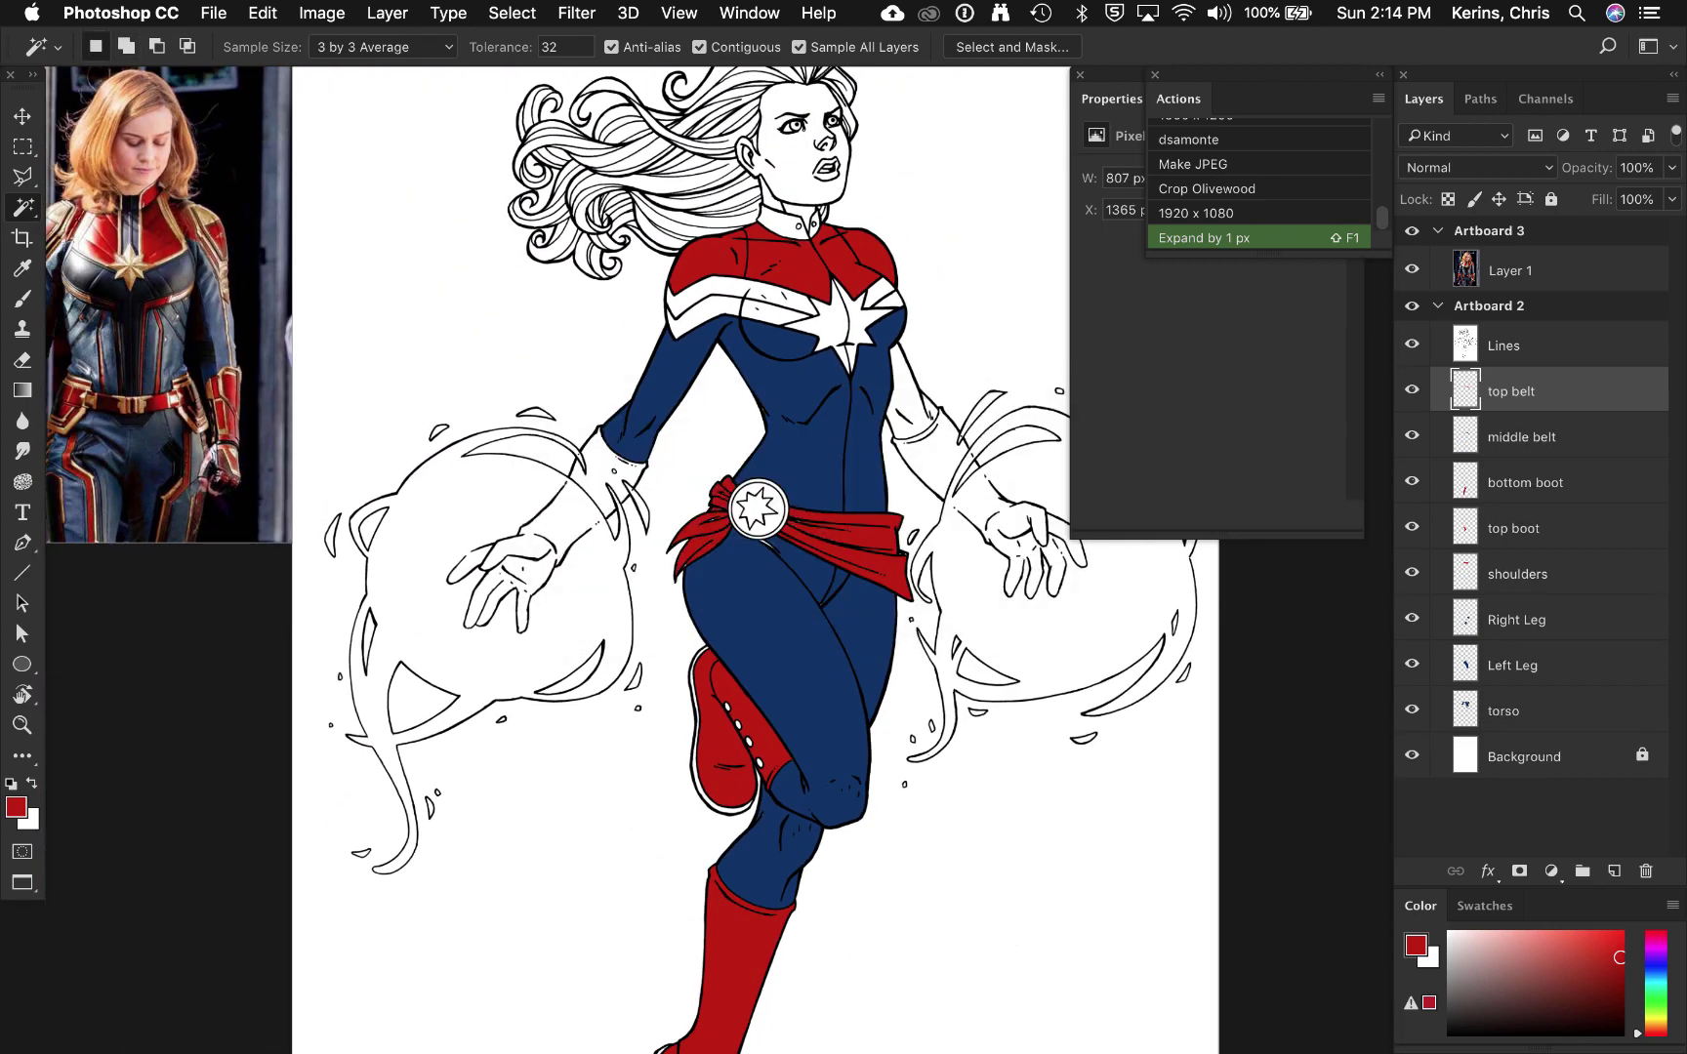
# Step: Add a layer named collar and fill the neck collar with the red
pyautogui.press('super+shift+n')
pyautogui.write('collar')
pyautogui.press('Return')
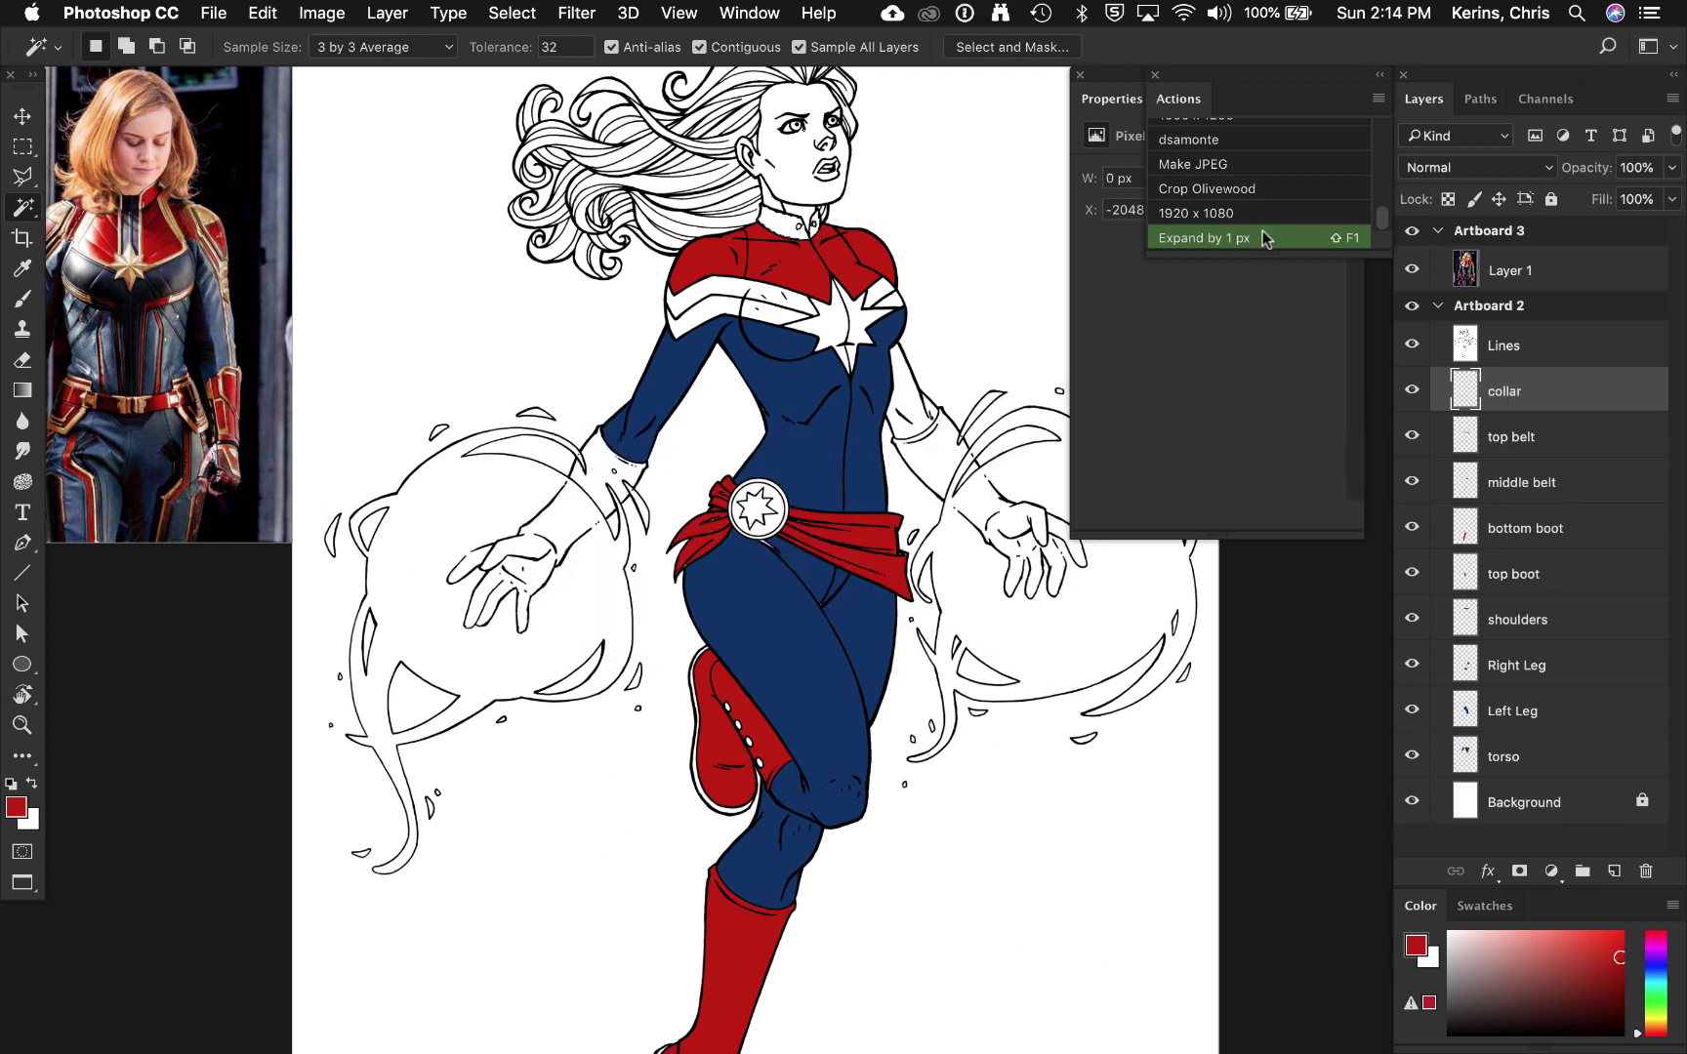
pyautogui.click(808, 227)
pyautogui.hotkey('alt', 'BackSpace')
# Step: Select both glove cuffs and fill them with the red on a new layer named gloves
pyautogui.keyDown('shift'); pyautogui.click(594, 496); pyautogui.keyUp('shift')
pyautogui.keyDown('shift'); pyautogui.click(942, 471); pyautogui.keyUp('shift')
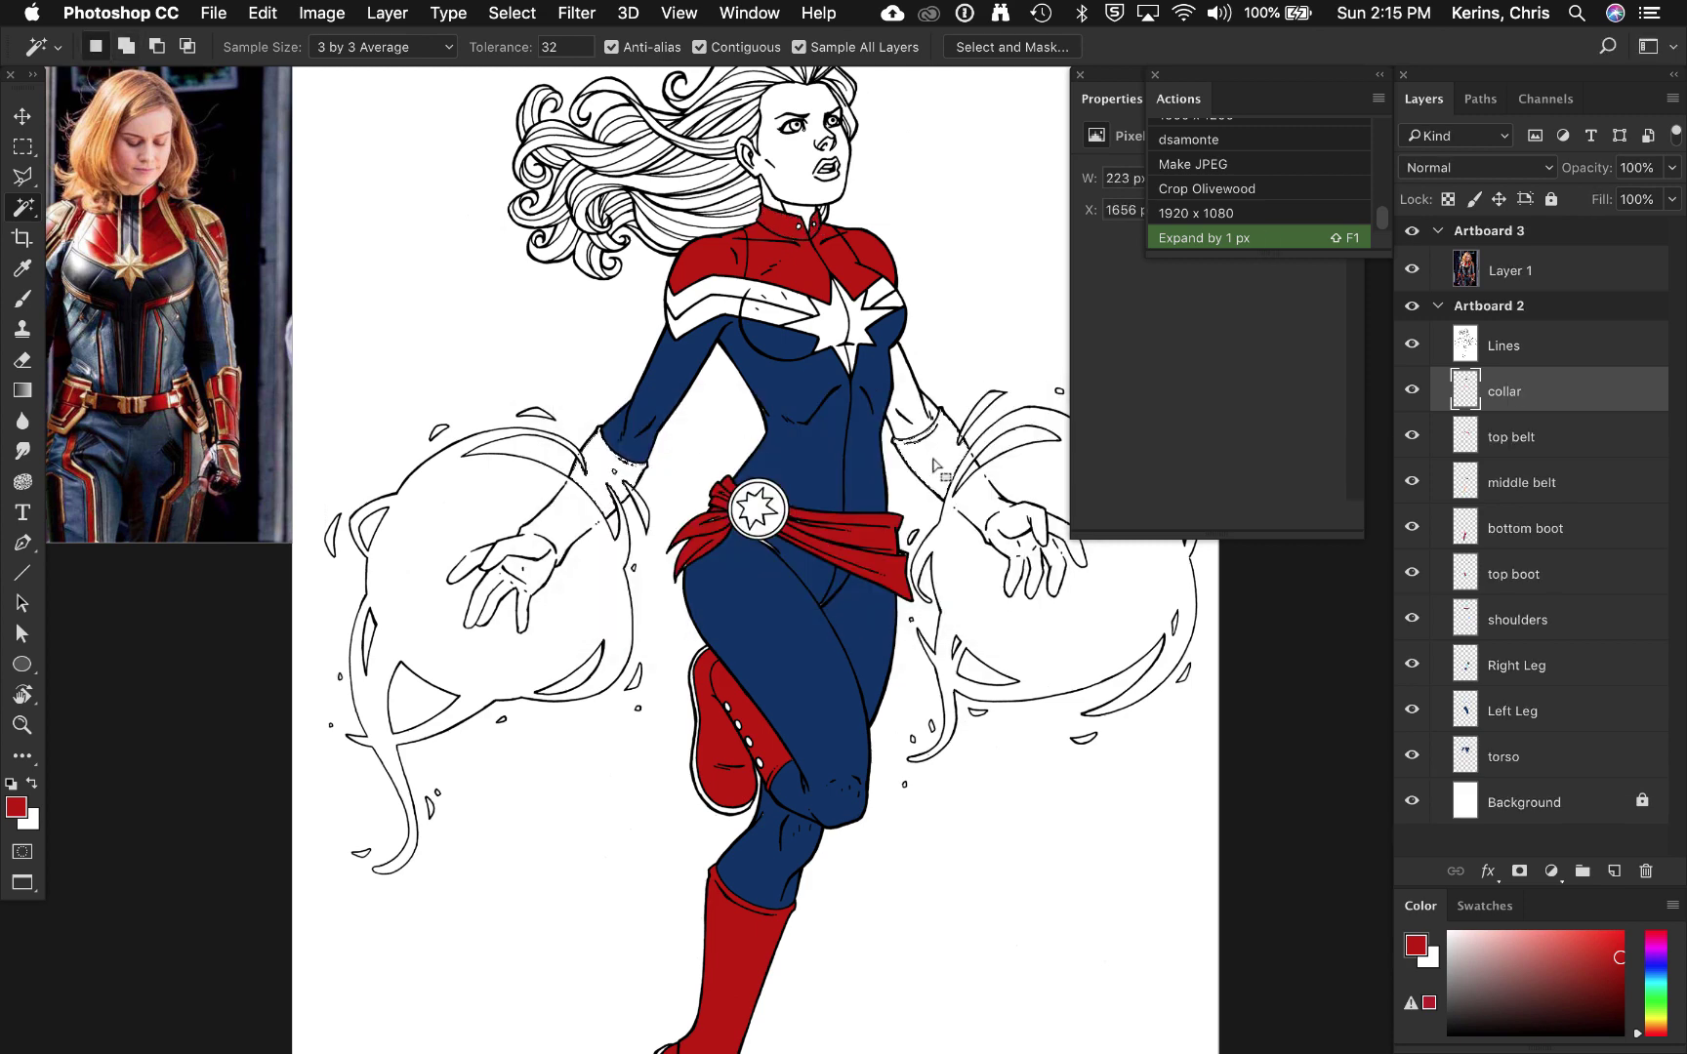
pyautogui.press('super+shift+n')
pyautogui.write('gloves')
pyautogui.press('Return')
pyautogui.hotkey('alt', 'BackSpace')
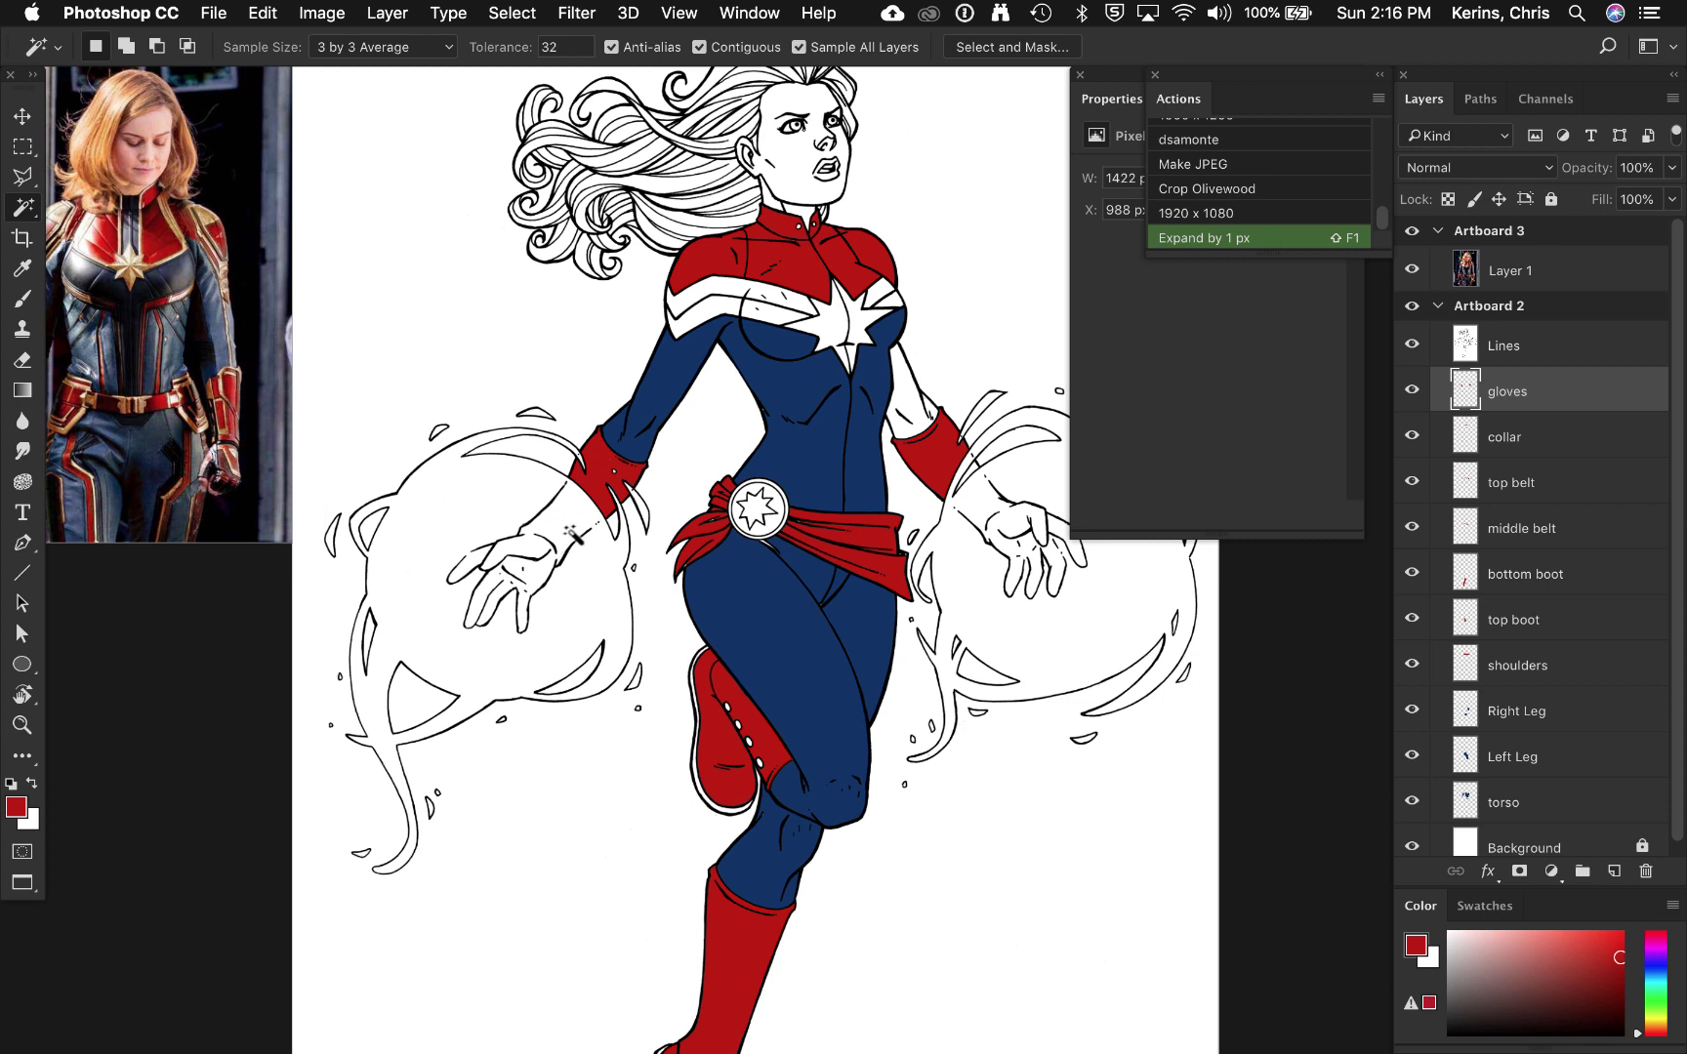
# Step: Brush red across the forearm and the outer finger's outline gap on the glove nearest the reference photo
pyautogui.press('b')
pyautogui.moveTo(583, 531)
pyautogui.mouseDown()
pyautogui.moveTo(568, 530)
pyautogui.moveTo(567, 570)
pyautogui.moveTo(573, 342)
pyautogui.moveTo(585, 800)
pyautogui.moveTo(466, 699)
pyautogui.moveTo(432, 606)
pyautogui.moveTo(327, 581)
pyautogui.mouseUp()
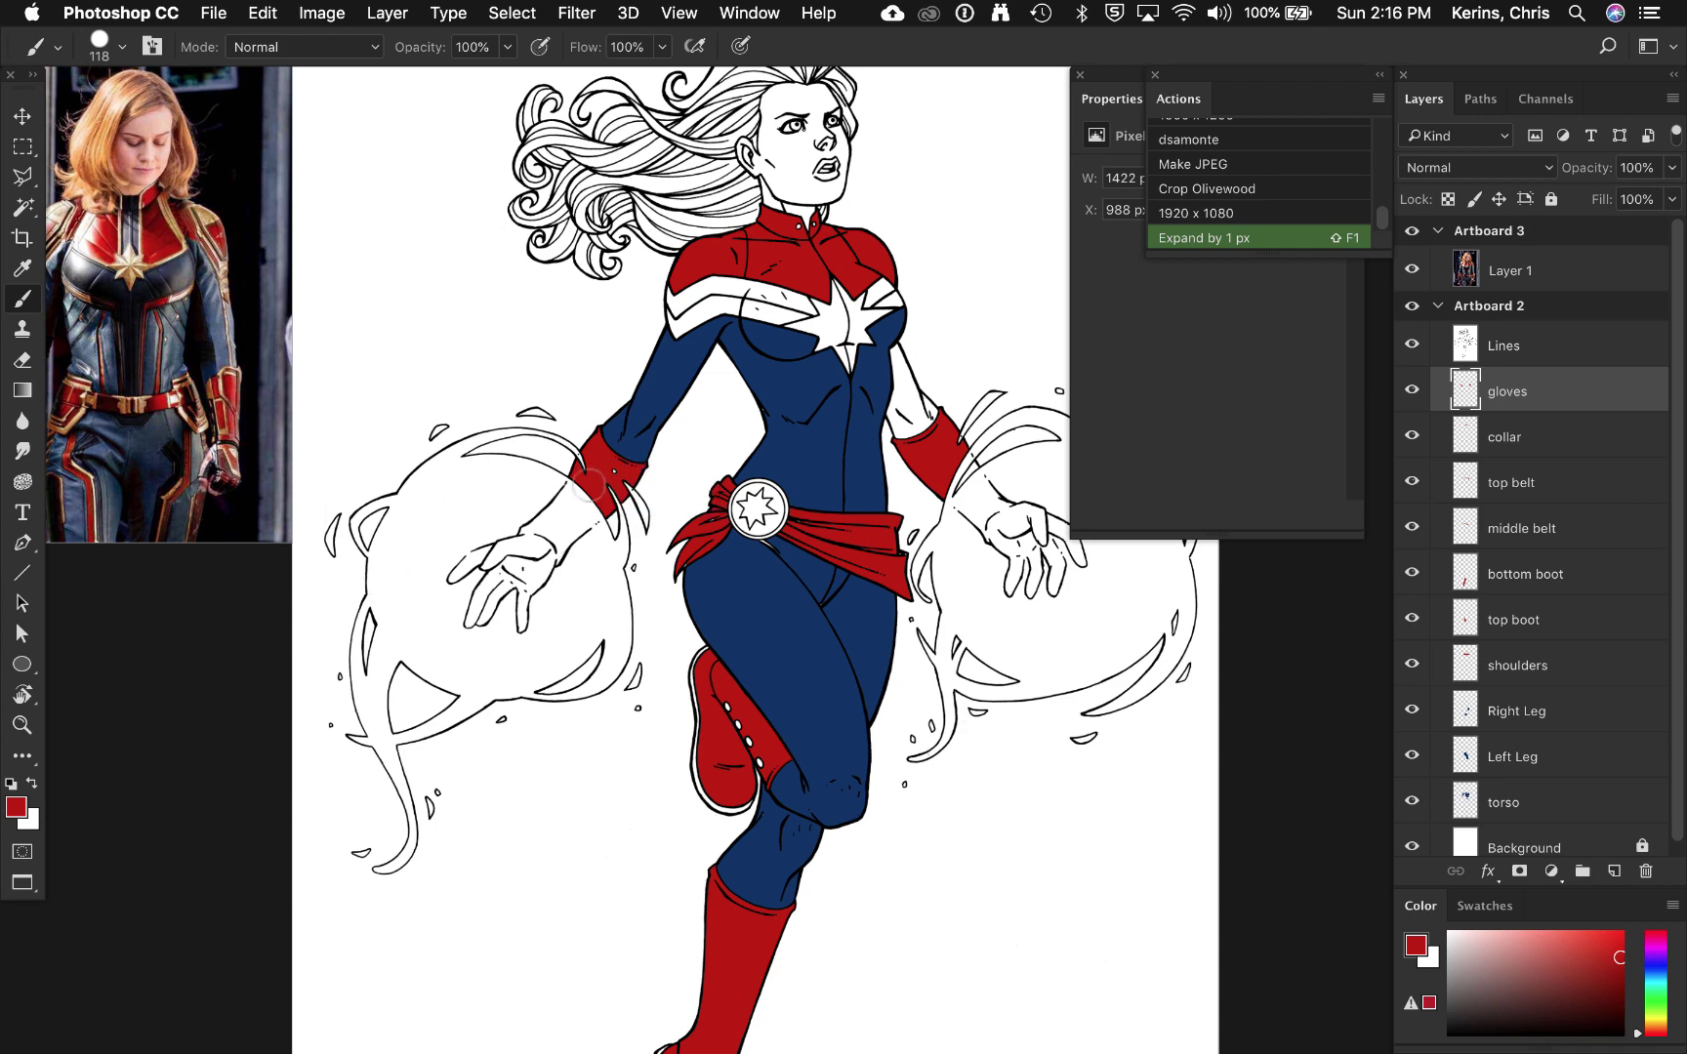
pyautogui.moveTo(554, 528); pyautogui.dragTo(677, 675)
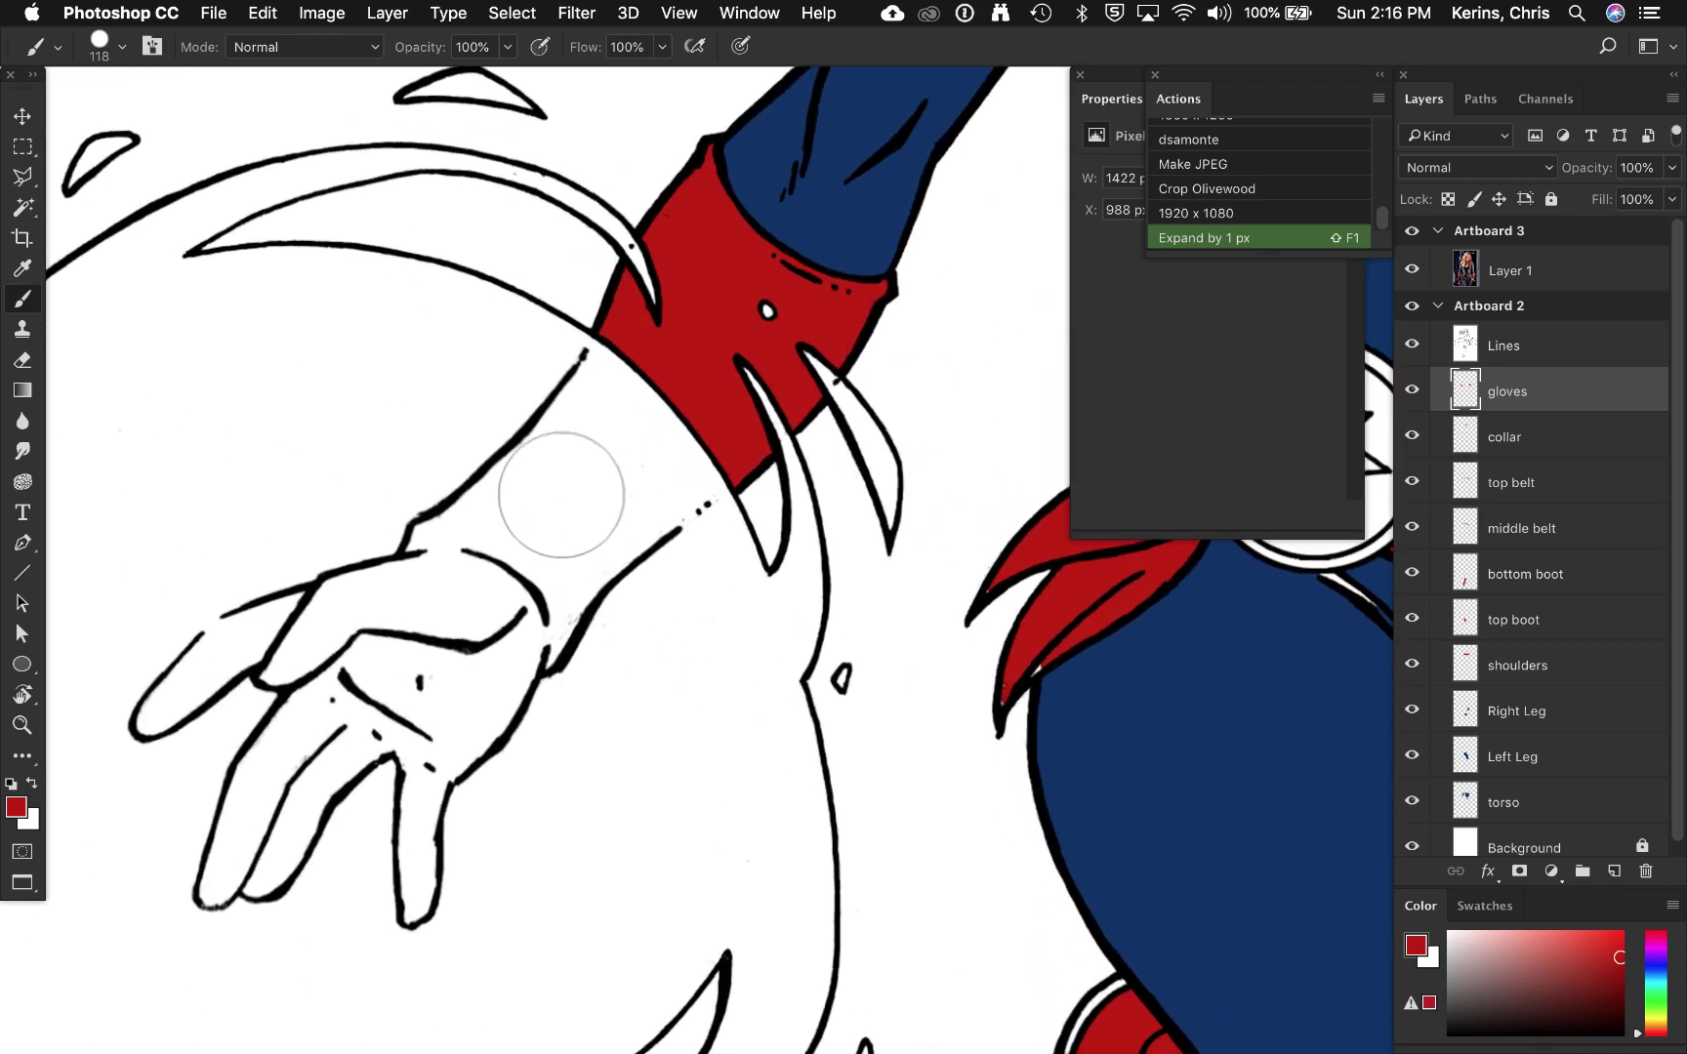
pyautogui.moveTo(557, 489)
pyautogui.mouseDown()
pyautogui.moveTo(644, 362)
pyautogui.moveTo(678, 451)
pyautogui.moveTo(632, 480)
pyautogui.moveTo(652, 466)
pyautogui.mouseUp()
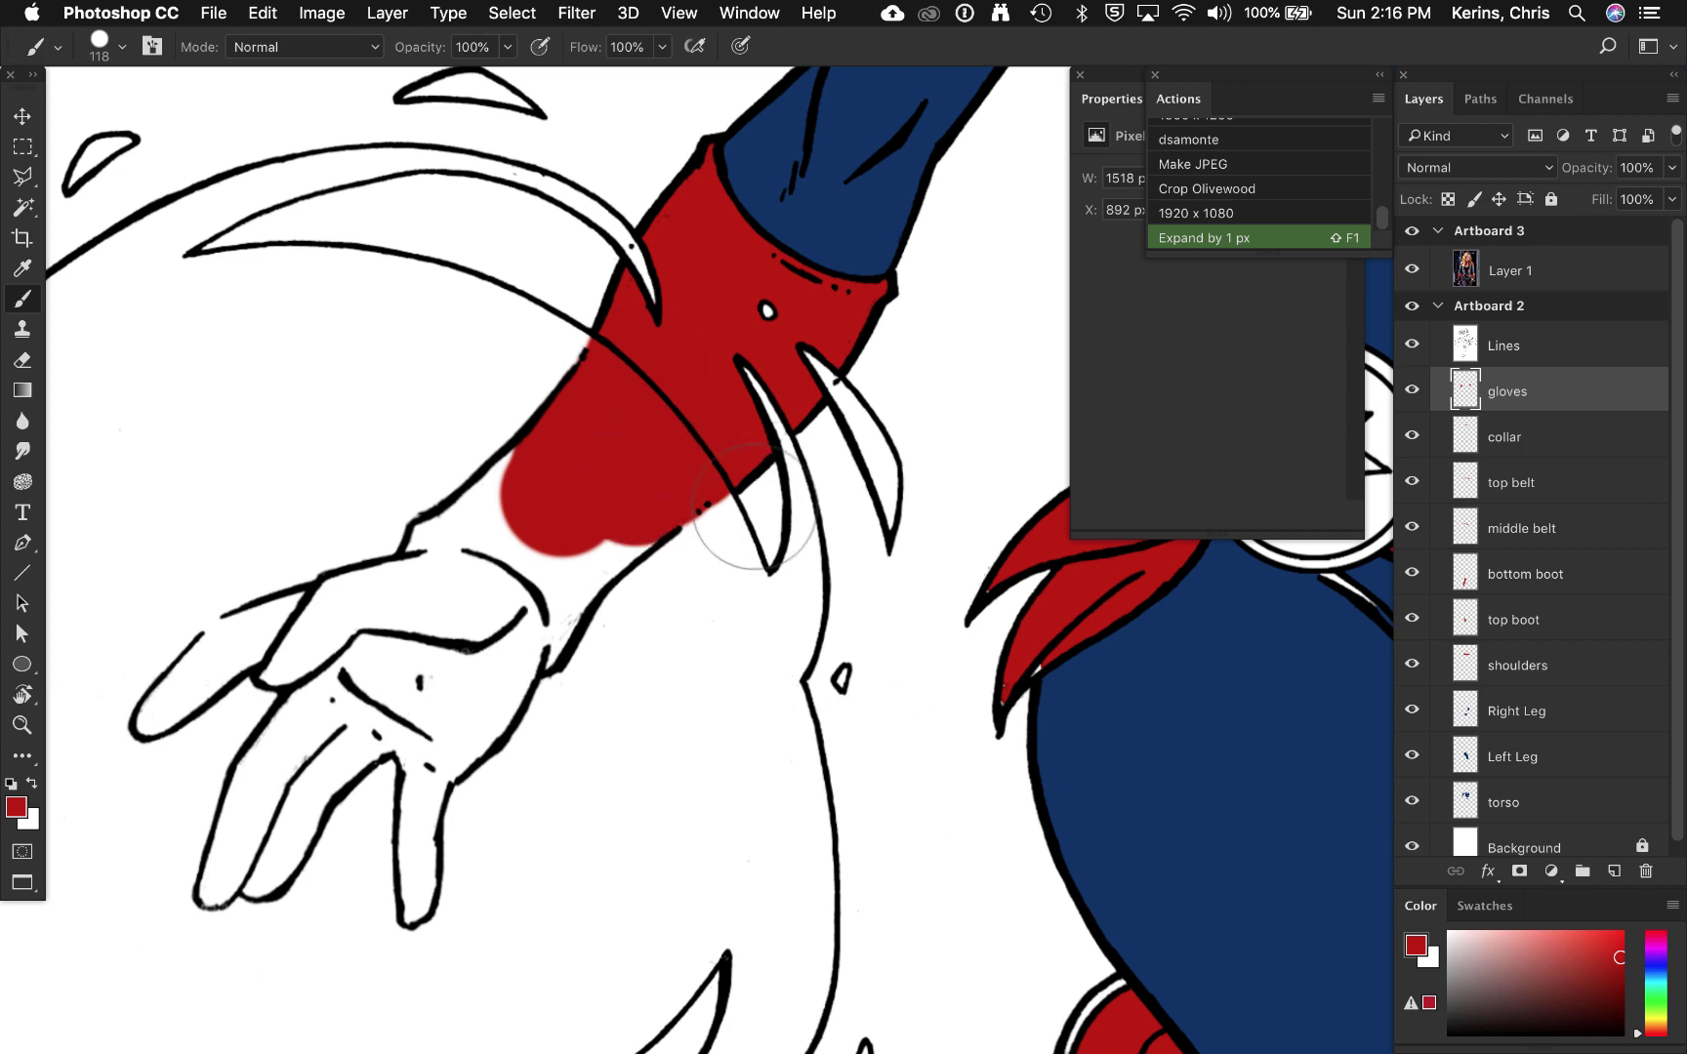
pyautogui.moveTo(492, 590); pyautogui.dragTo(395, 605)
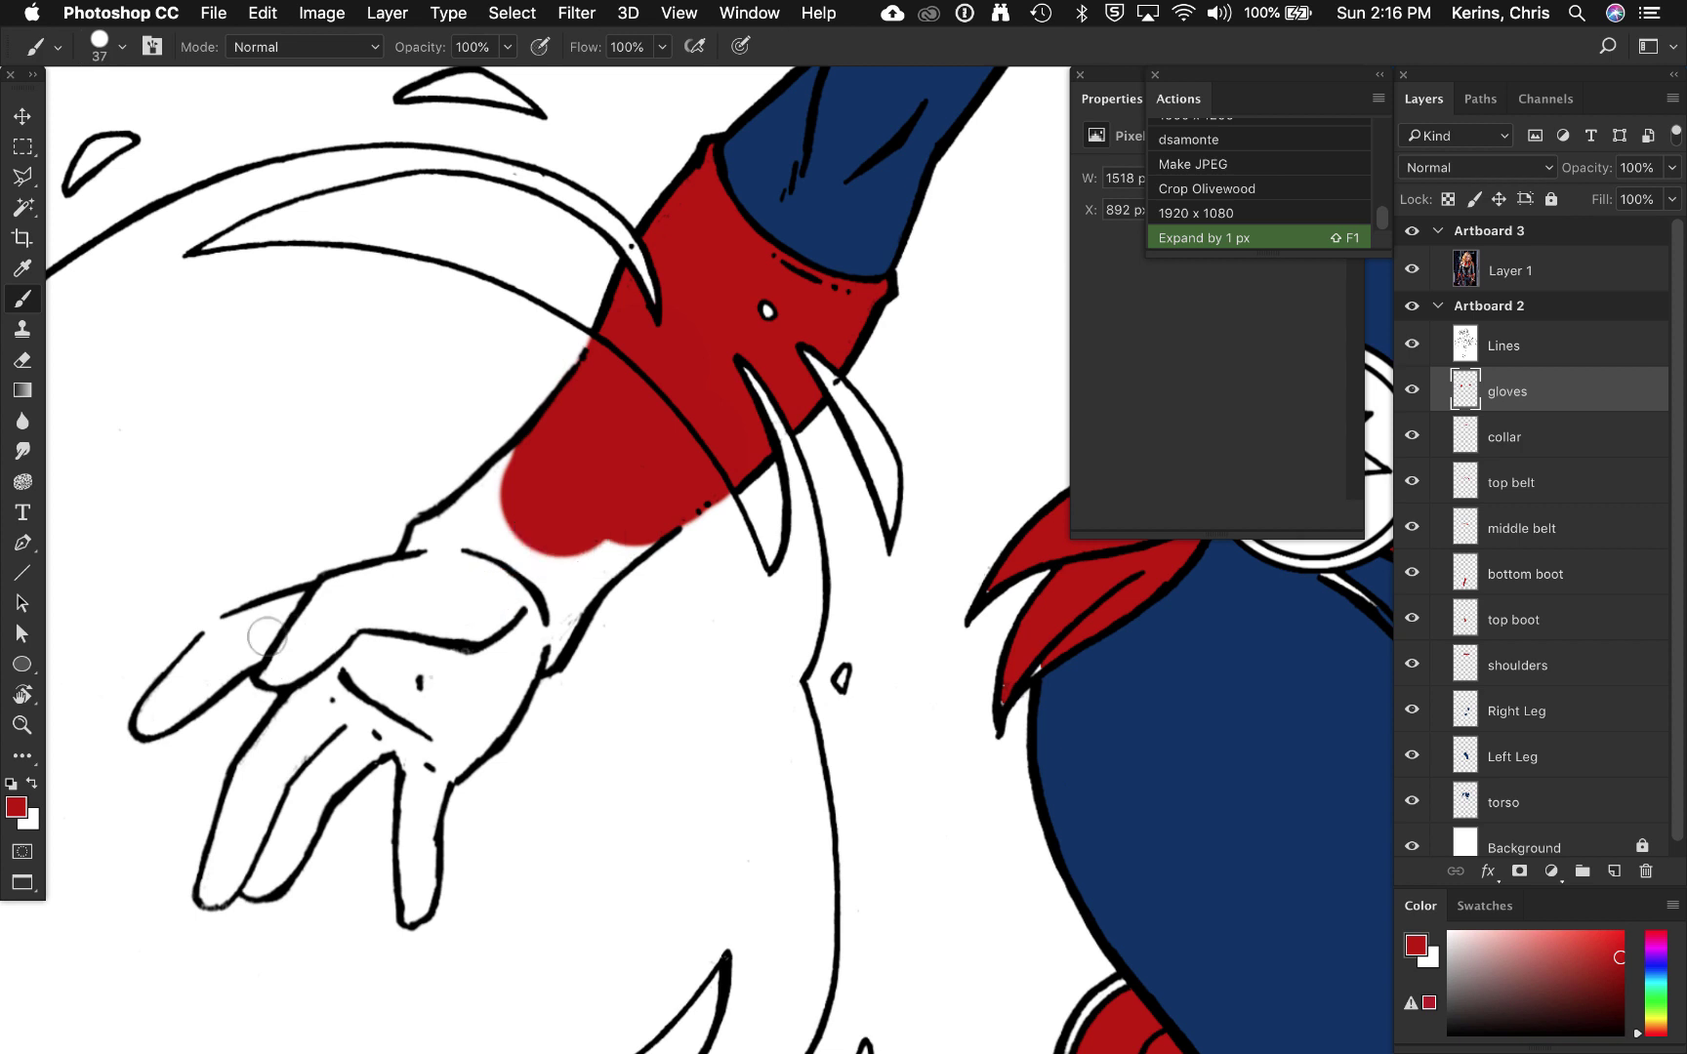
pyautogui.click(216, 646)
pyautogui.moveTo(215, 644); pyautogui.dragTo(236, 632)
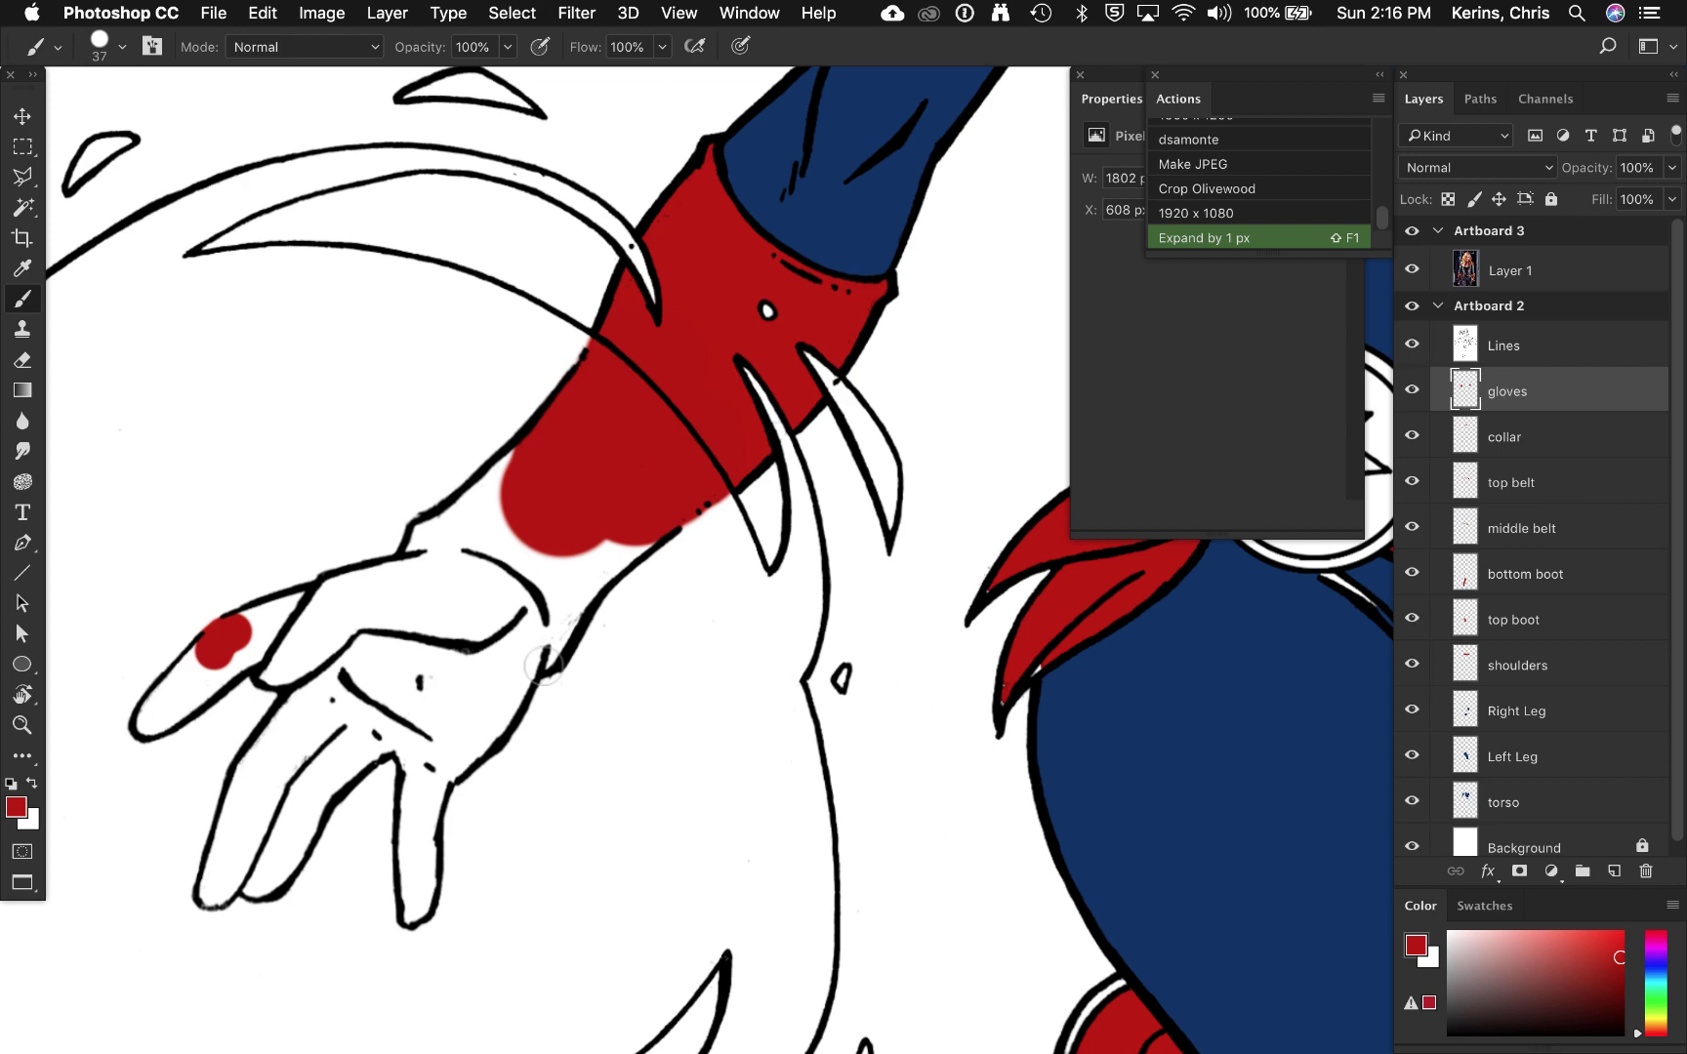
# Step: Brush red over the outline gaps on the opposite glove's wrist, forearm and fingers to close them off
pyautogui.hscroll(15, 543, 667)
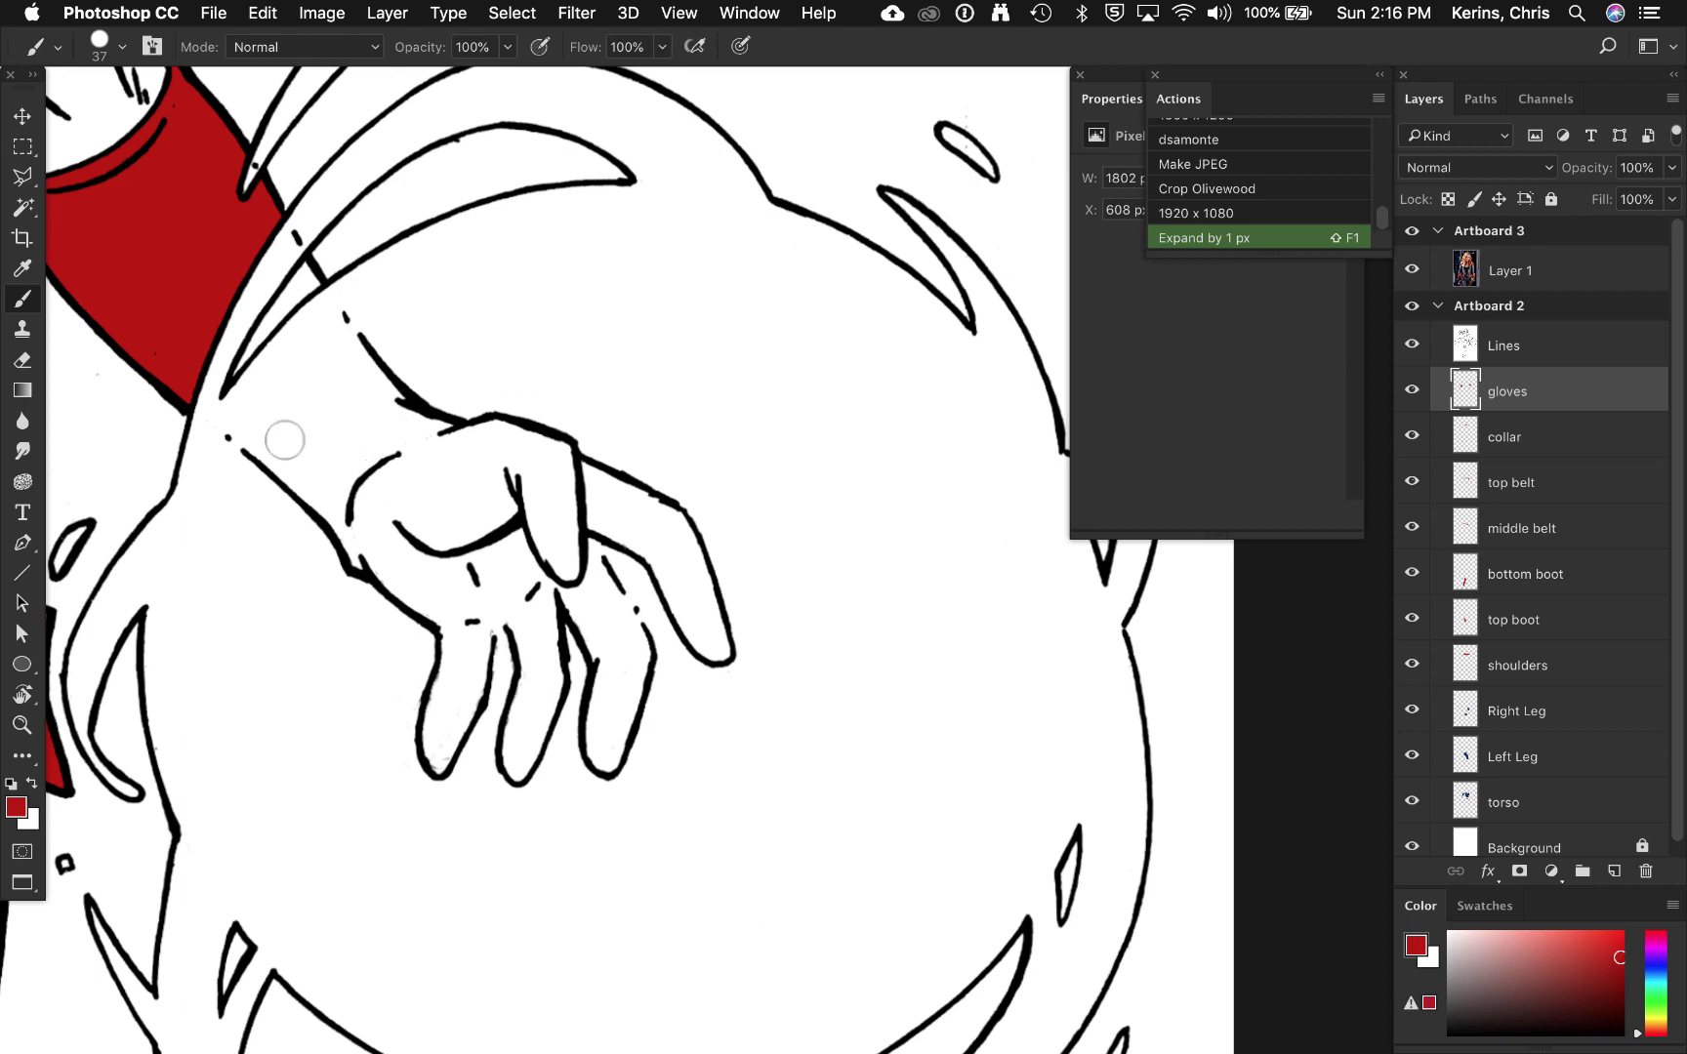
pyautogui.click(202, 397)
pyautogui.moveTo(216, 408); pyautogui.dragTo(271, 444)
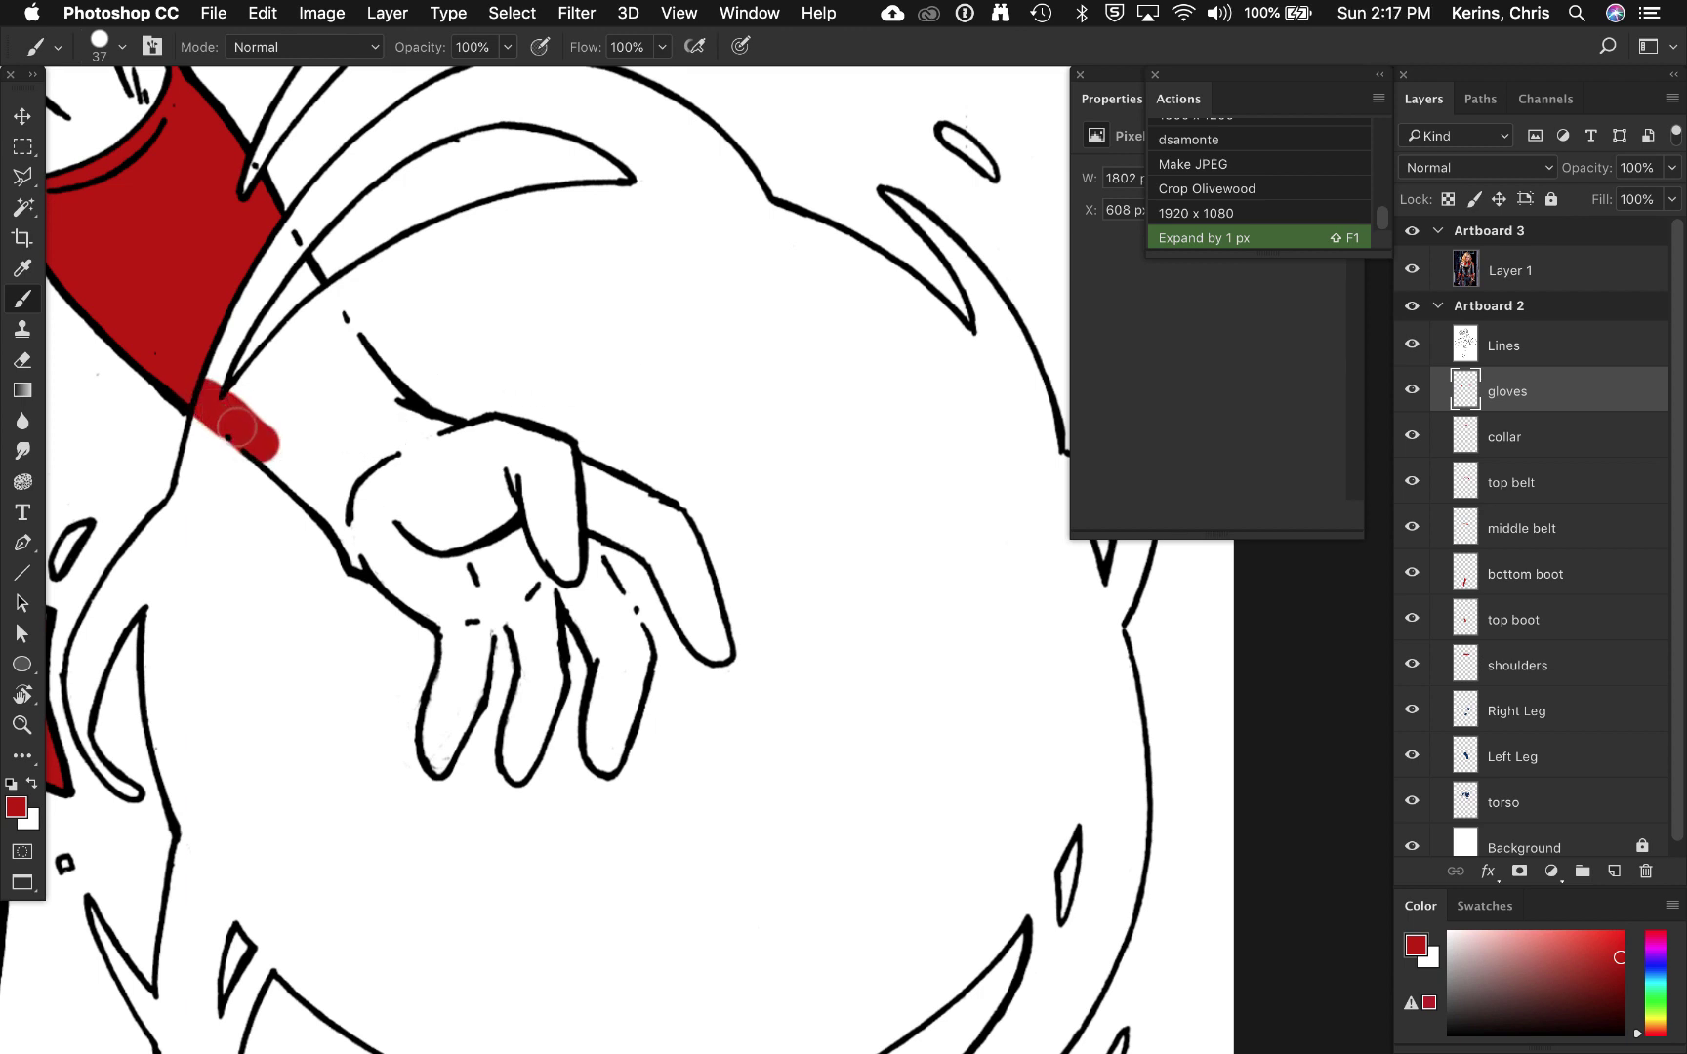
pyautogui.click(277, 239)
pyautogui.moveTo(277, 239)
pyautogui.mouseDown()
pyautogui.moveTo(361, 371)
pyautogui.moveTo(276, 358)
pyautogui.moveTo(264, 385)
pyautogui.moveTo(268, 292)
pyautogui.moveTo(234, 380)
pyautogui.moveTo(244, 289)
pyautogui.moveTo(234, 379)
pyautogui.moveTo(216, 380)
pyautogui.moveTo(251, 263)
pyautogui.moveTo(307, 328)
pyautogui.mouseUp()
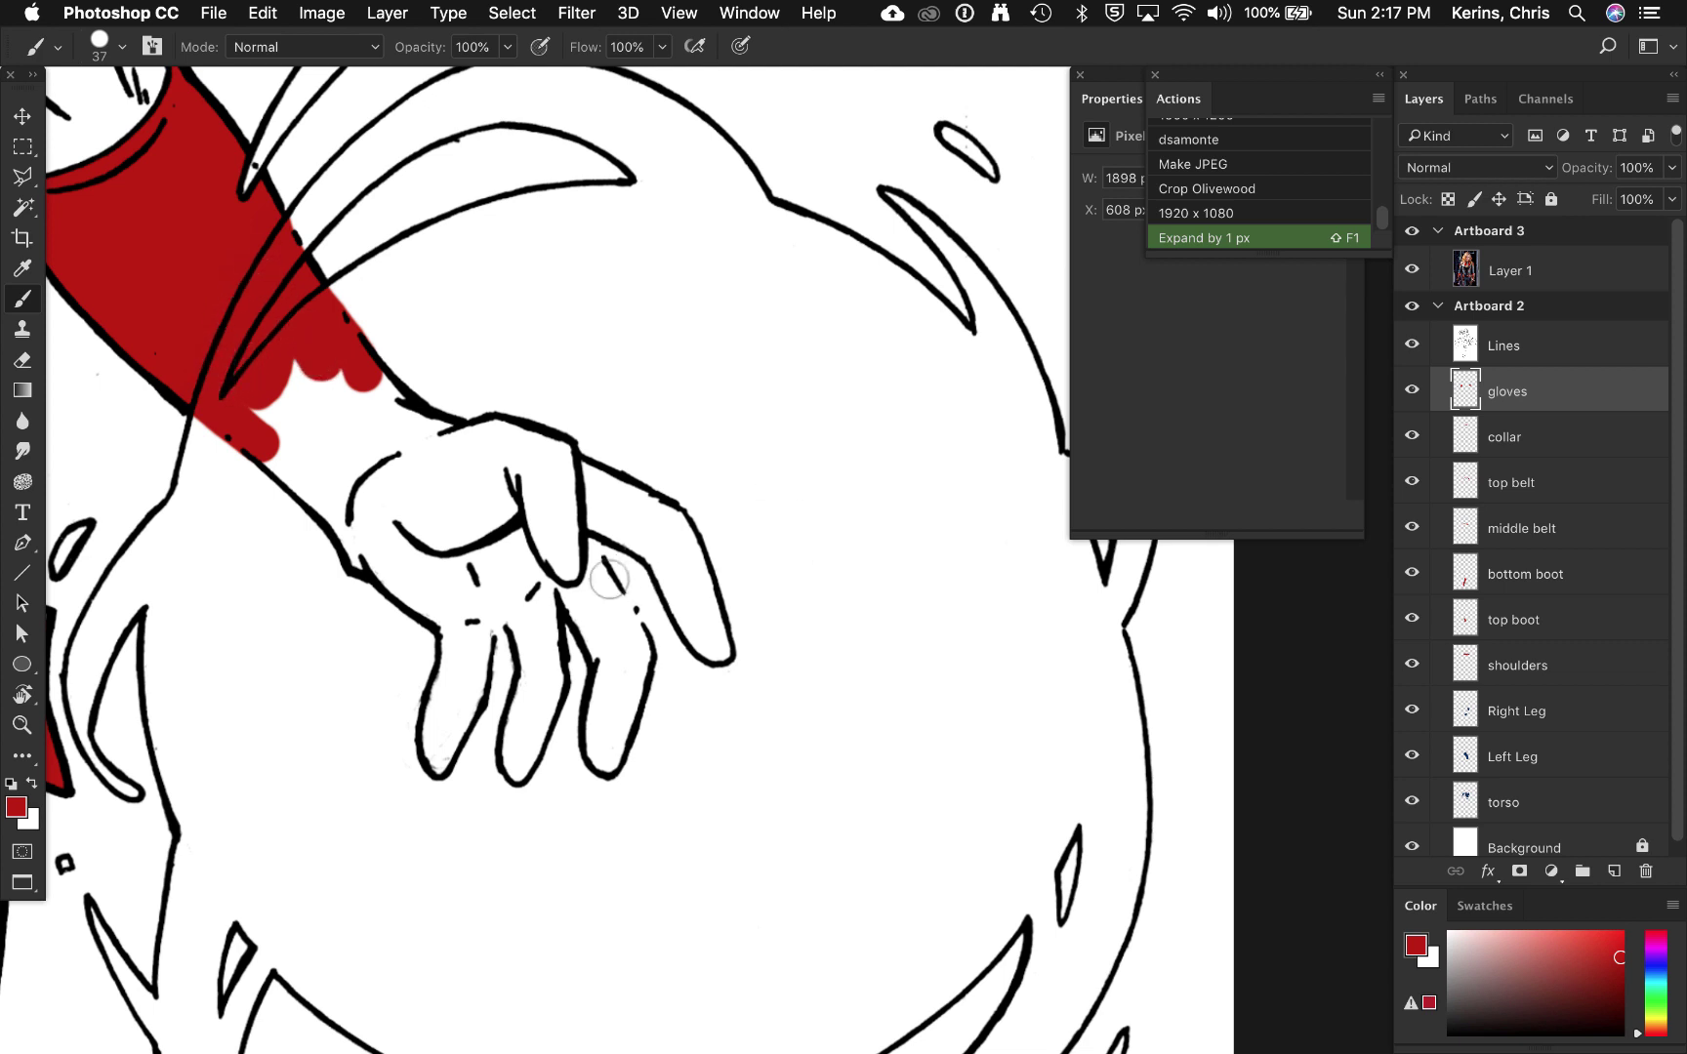
pyautogui.moveTo(579, 541)
pyautogui.mouseDown()
pyautogui.moveTo(597, 585)
pyautogui.moveTo(577, 549)
pyautogui.moveTo(632, 656)
pyautogui.mouseUp()
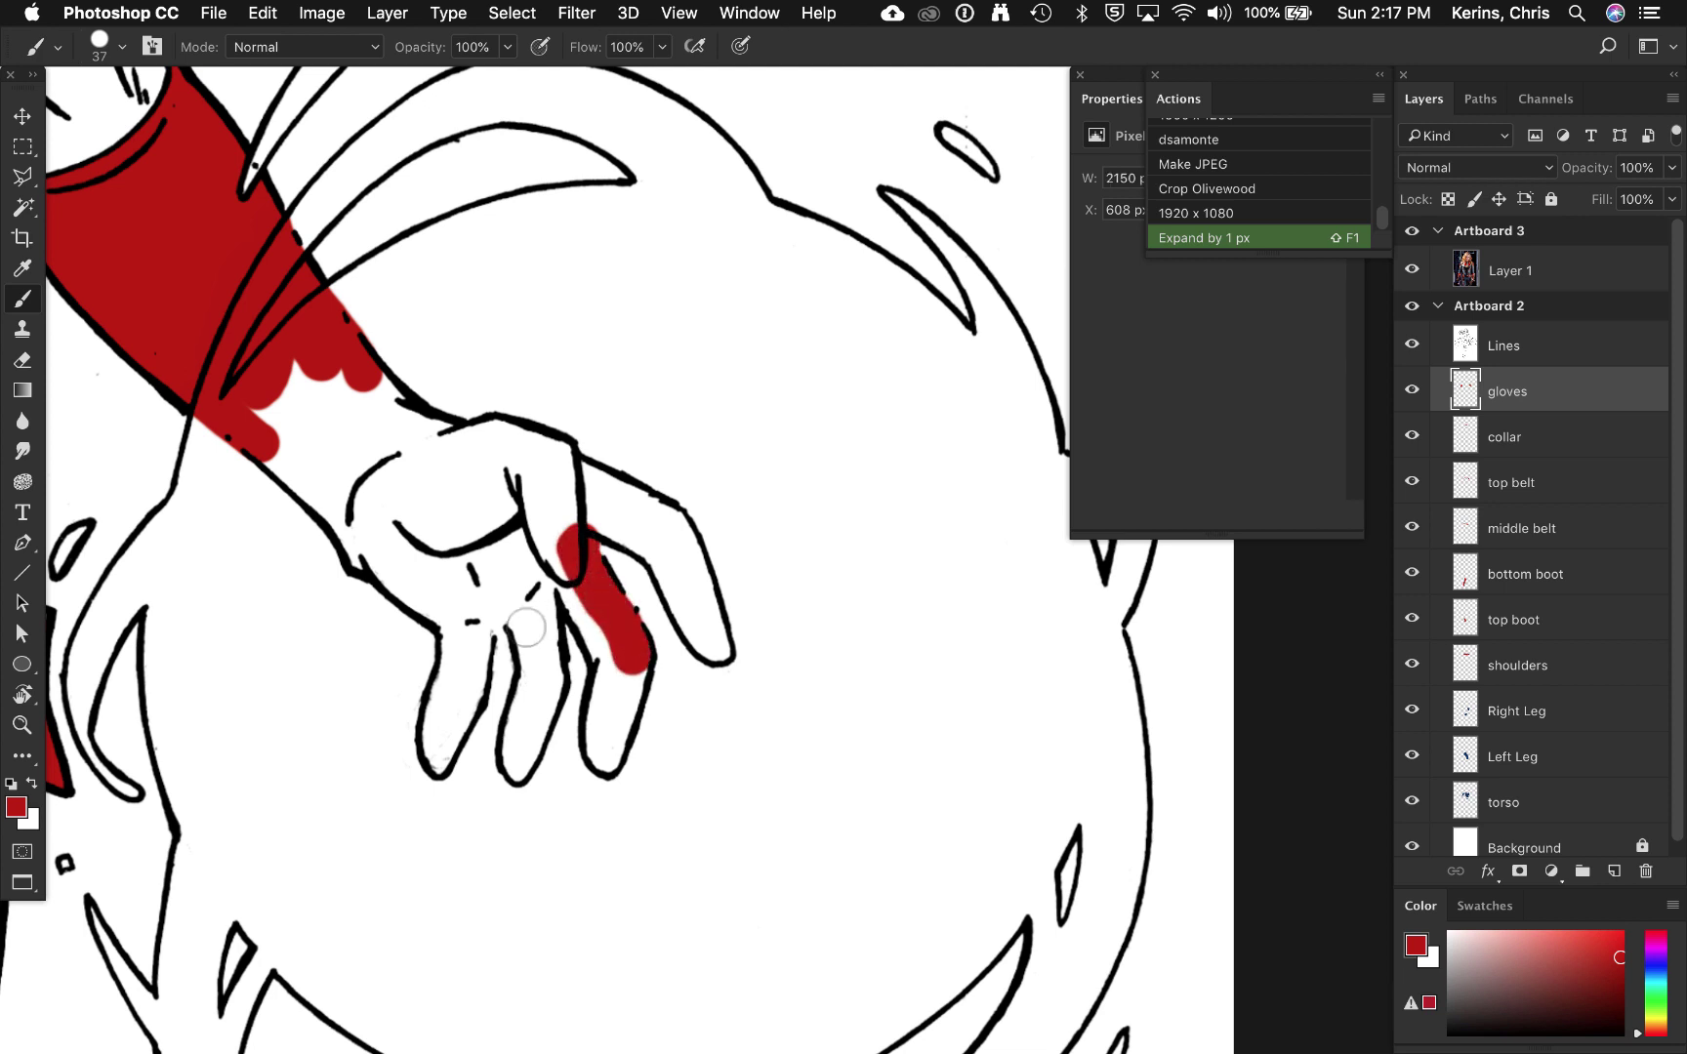
pyautogui.moveTo(483, 618); pyautogui.dragTo(504, 604)
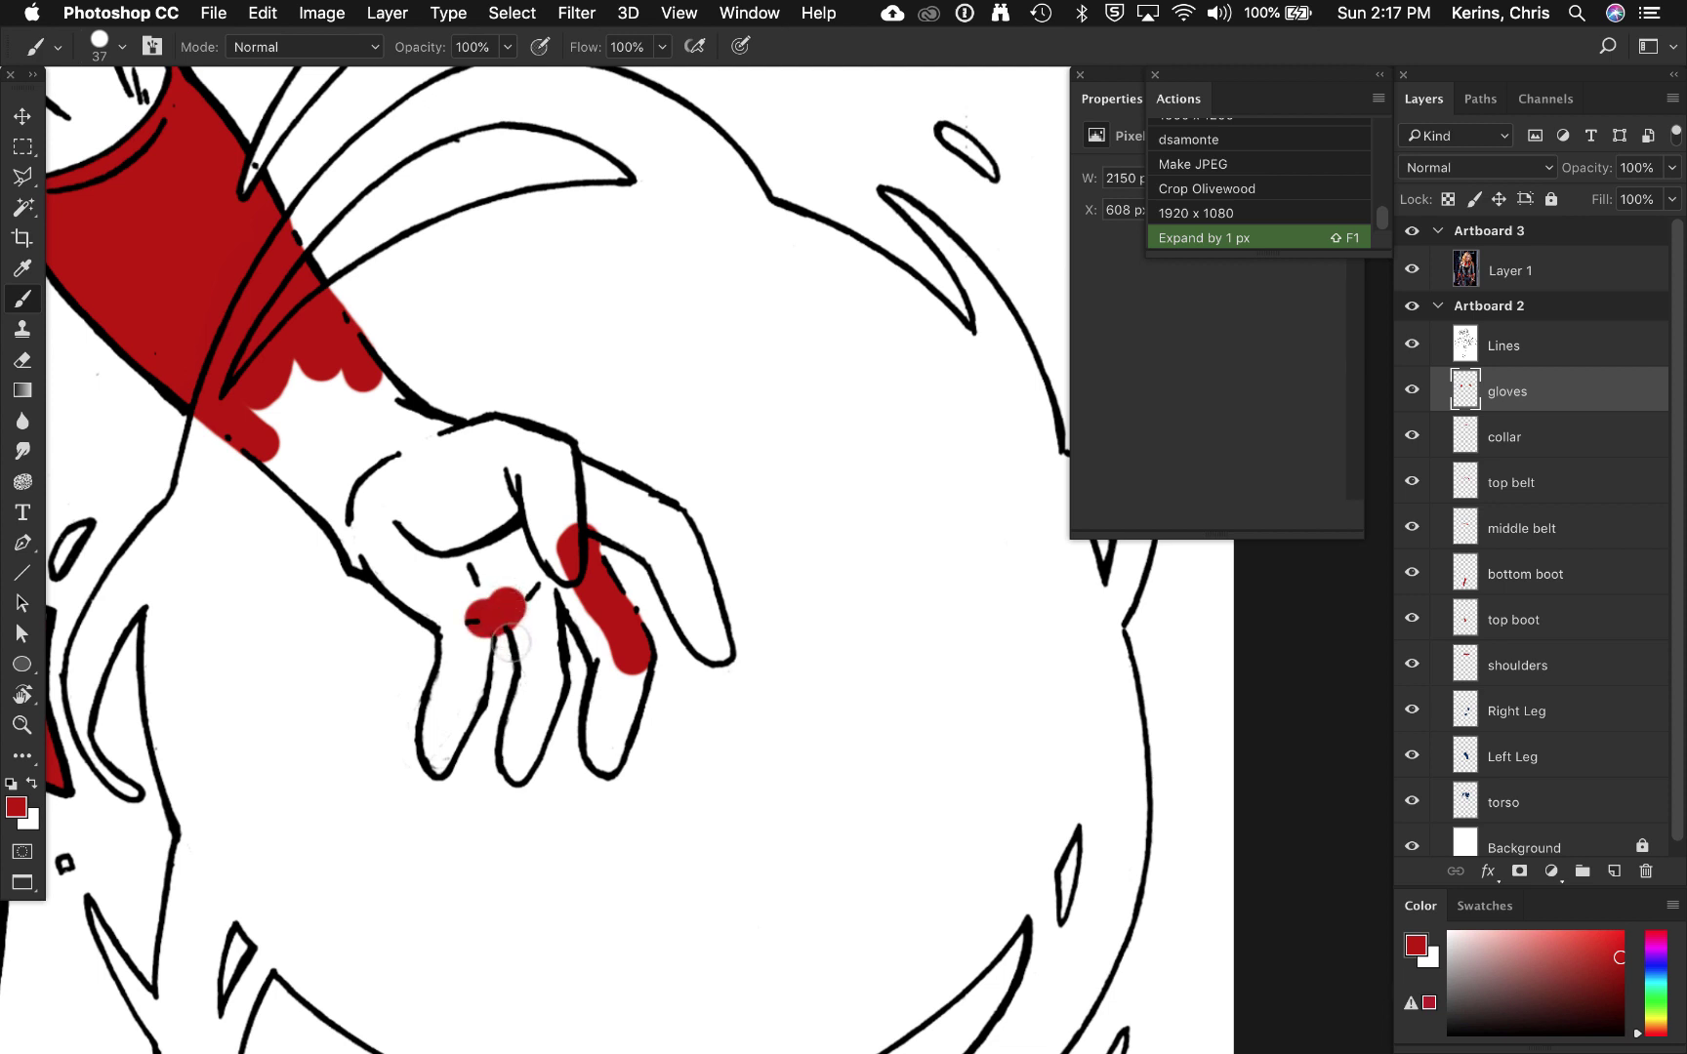
# Step: Select the remaining white hand areas of both gloves, expand the selection by 1 px and fill them with red
pyautogui.press('w')
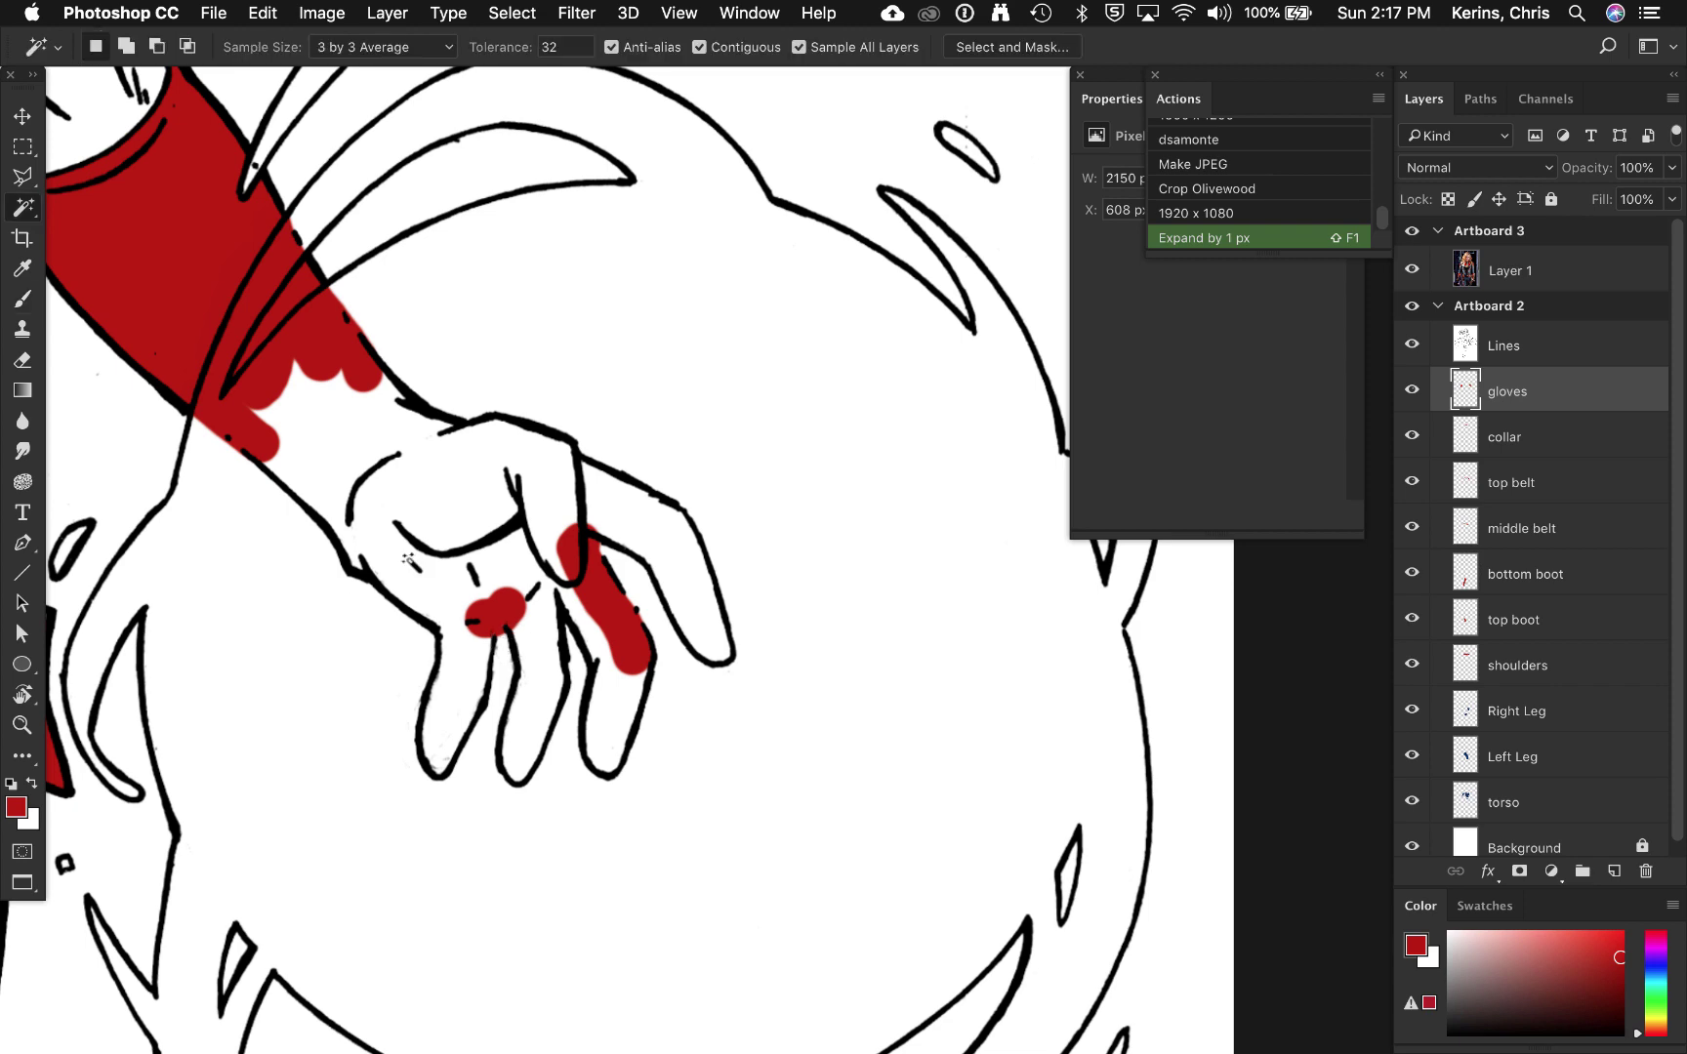
pyautogui.press('shift')
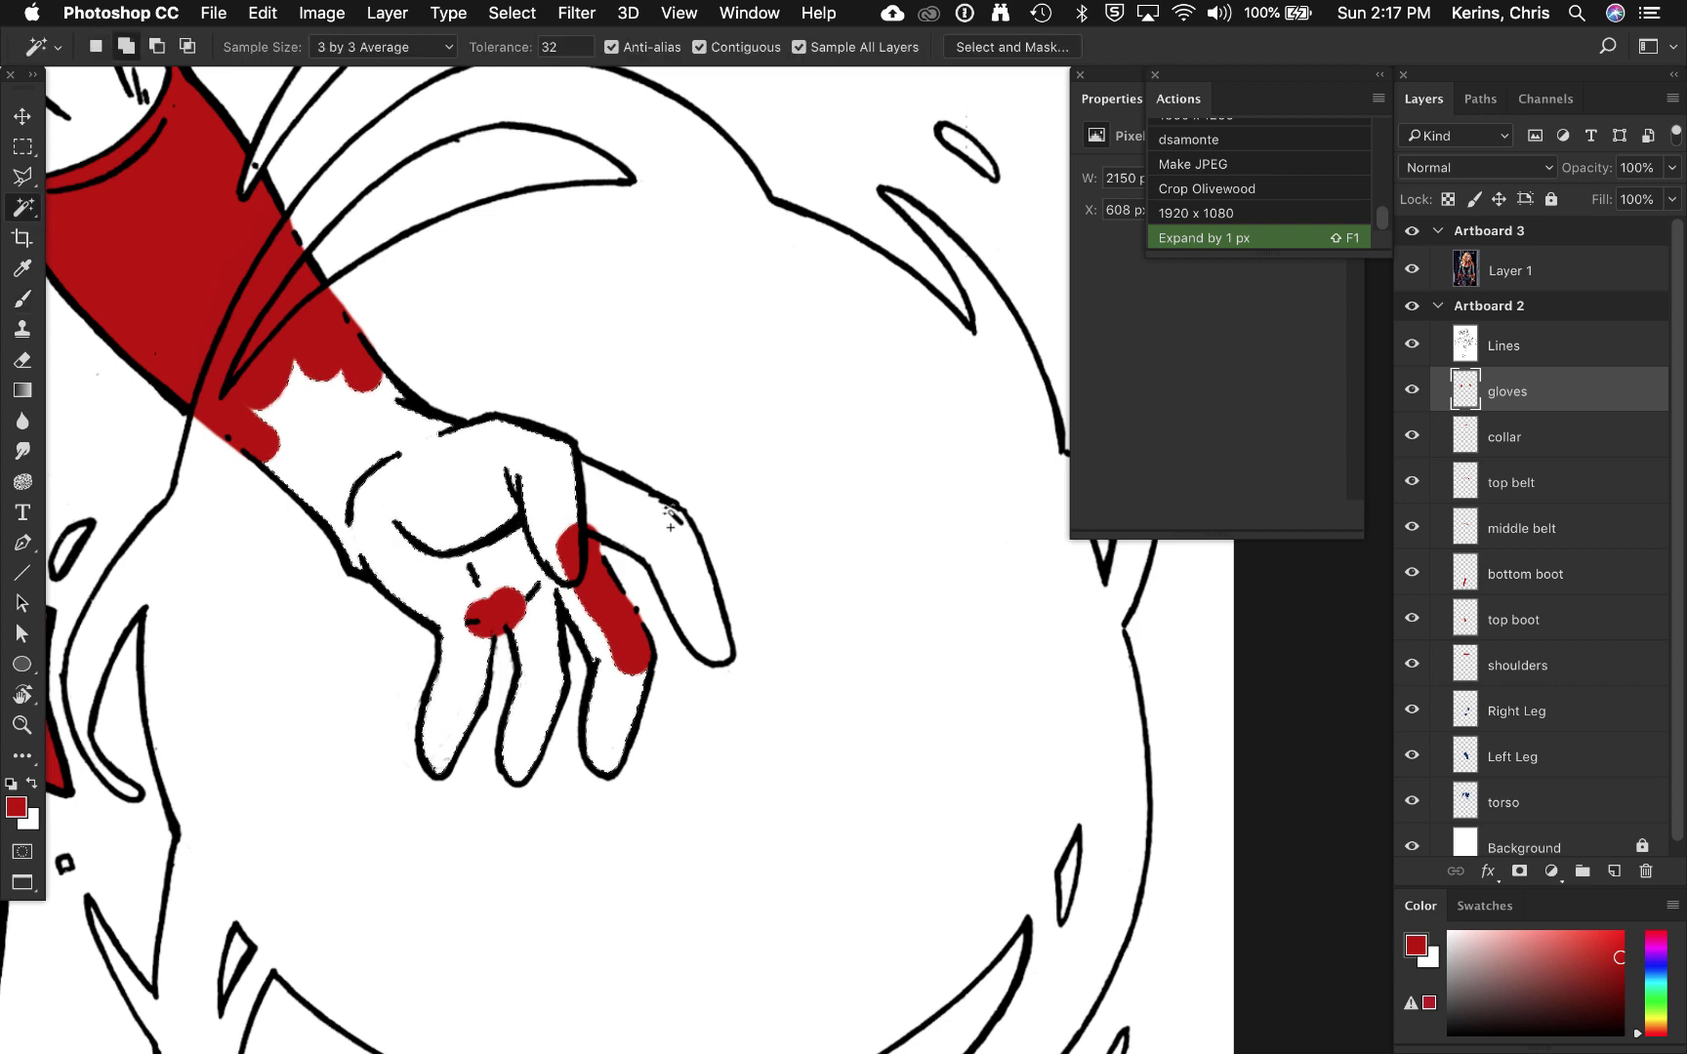
pyautogui.keyDown('shift'); pyautogui.click(678, 534); pyautogui.keyUp('shift')
pyautogui.hscroll(-15, 681, 534)
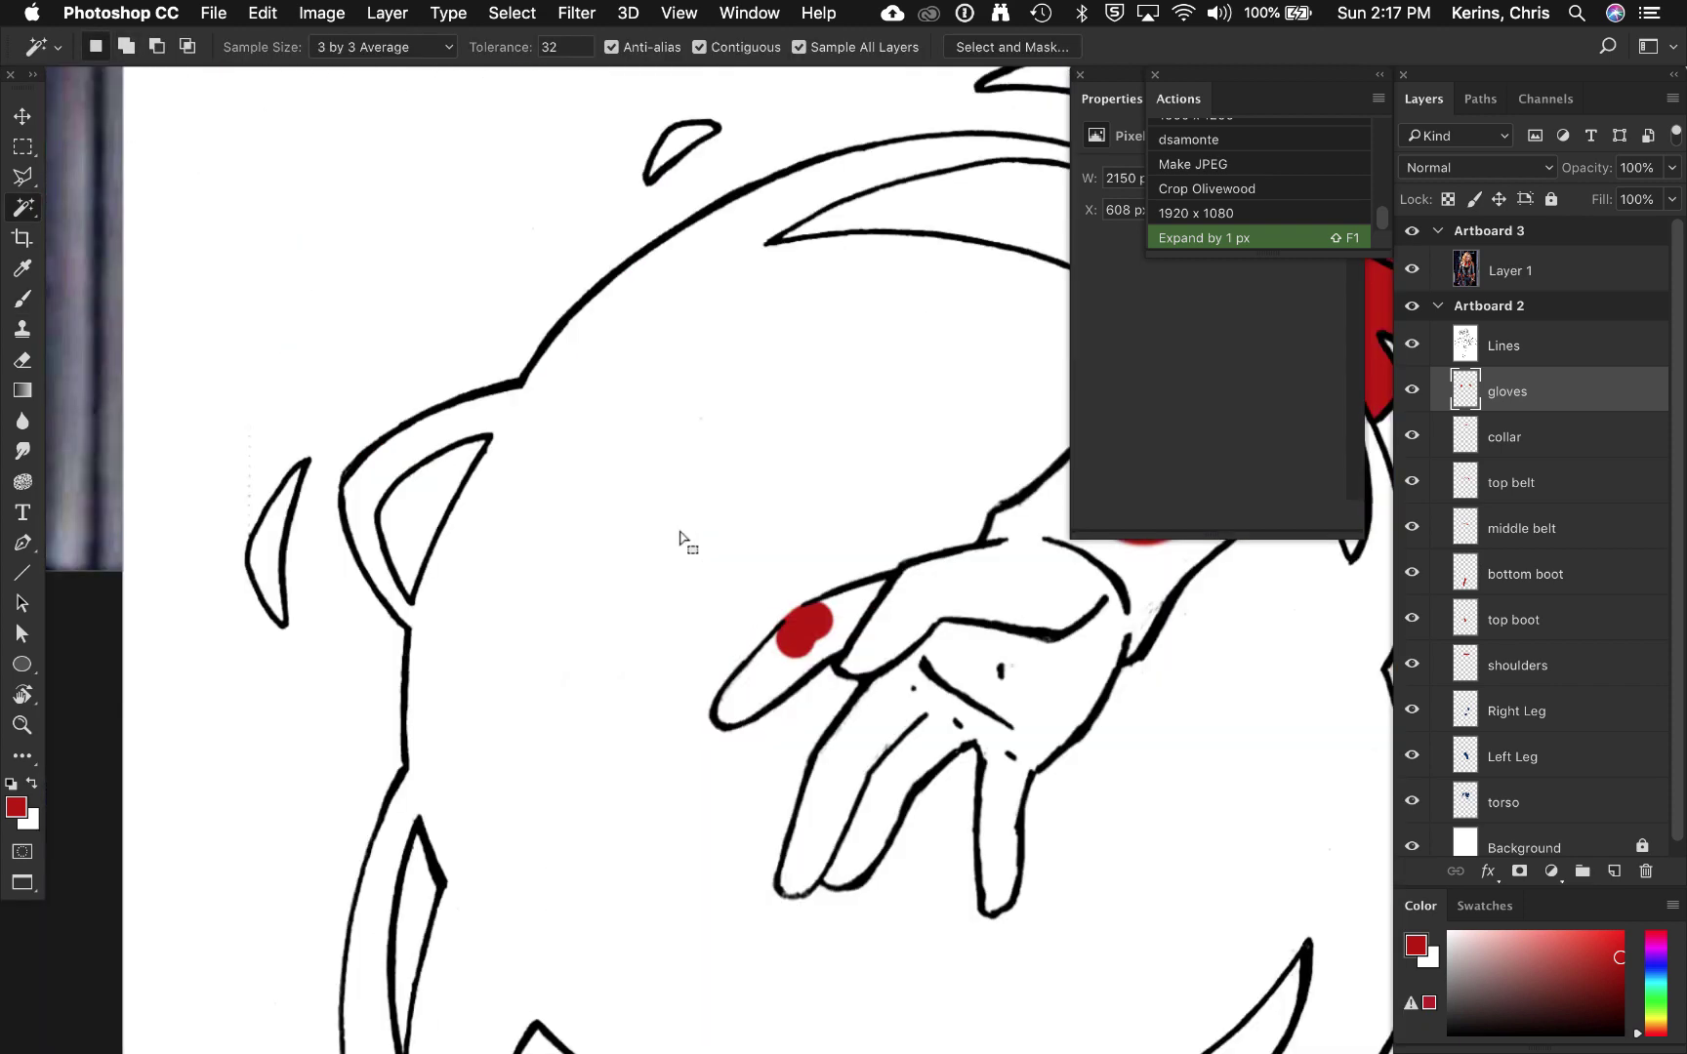
pyautogui.hscroll(15, 681, 534)
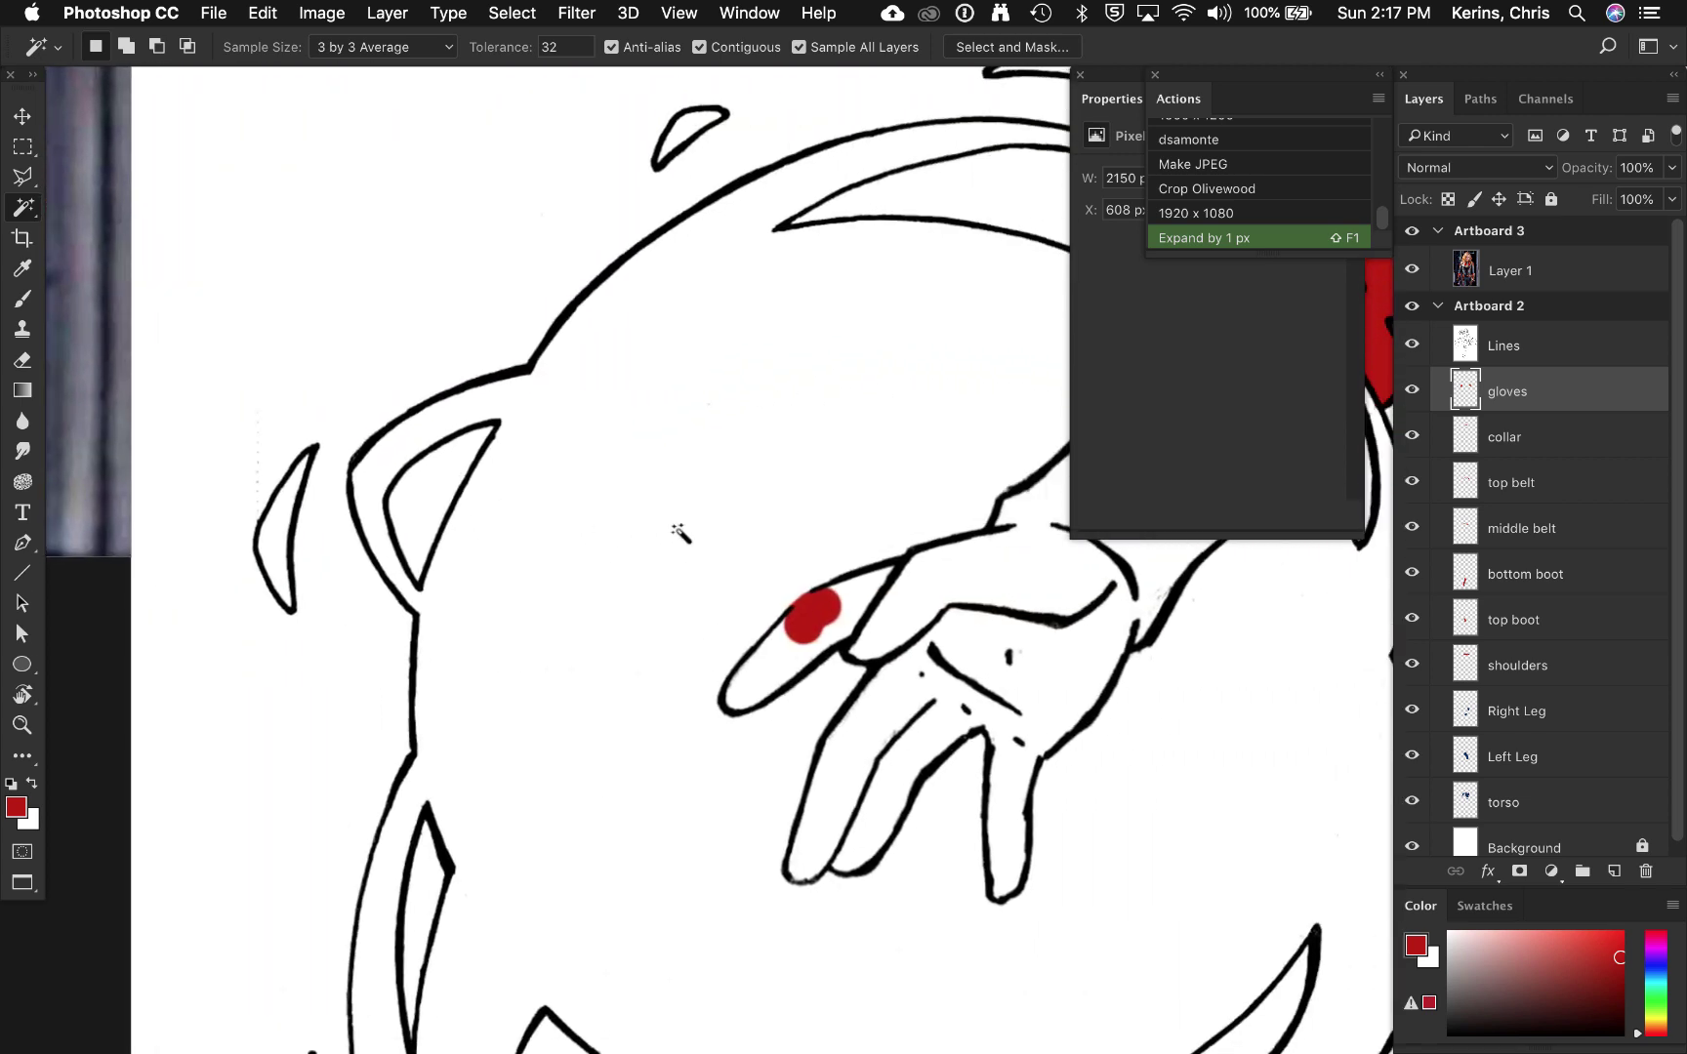
pyautogui.press('shift')
pyautogui.keyDown('shift'); pyautogui.click(988, 584); pyautogui.keyUp('shift')
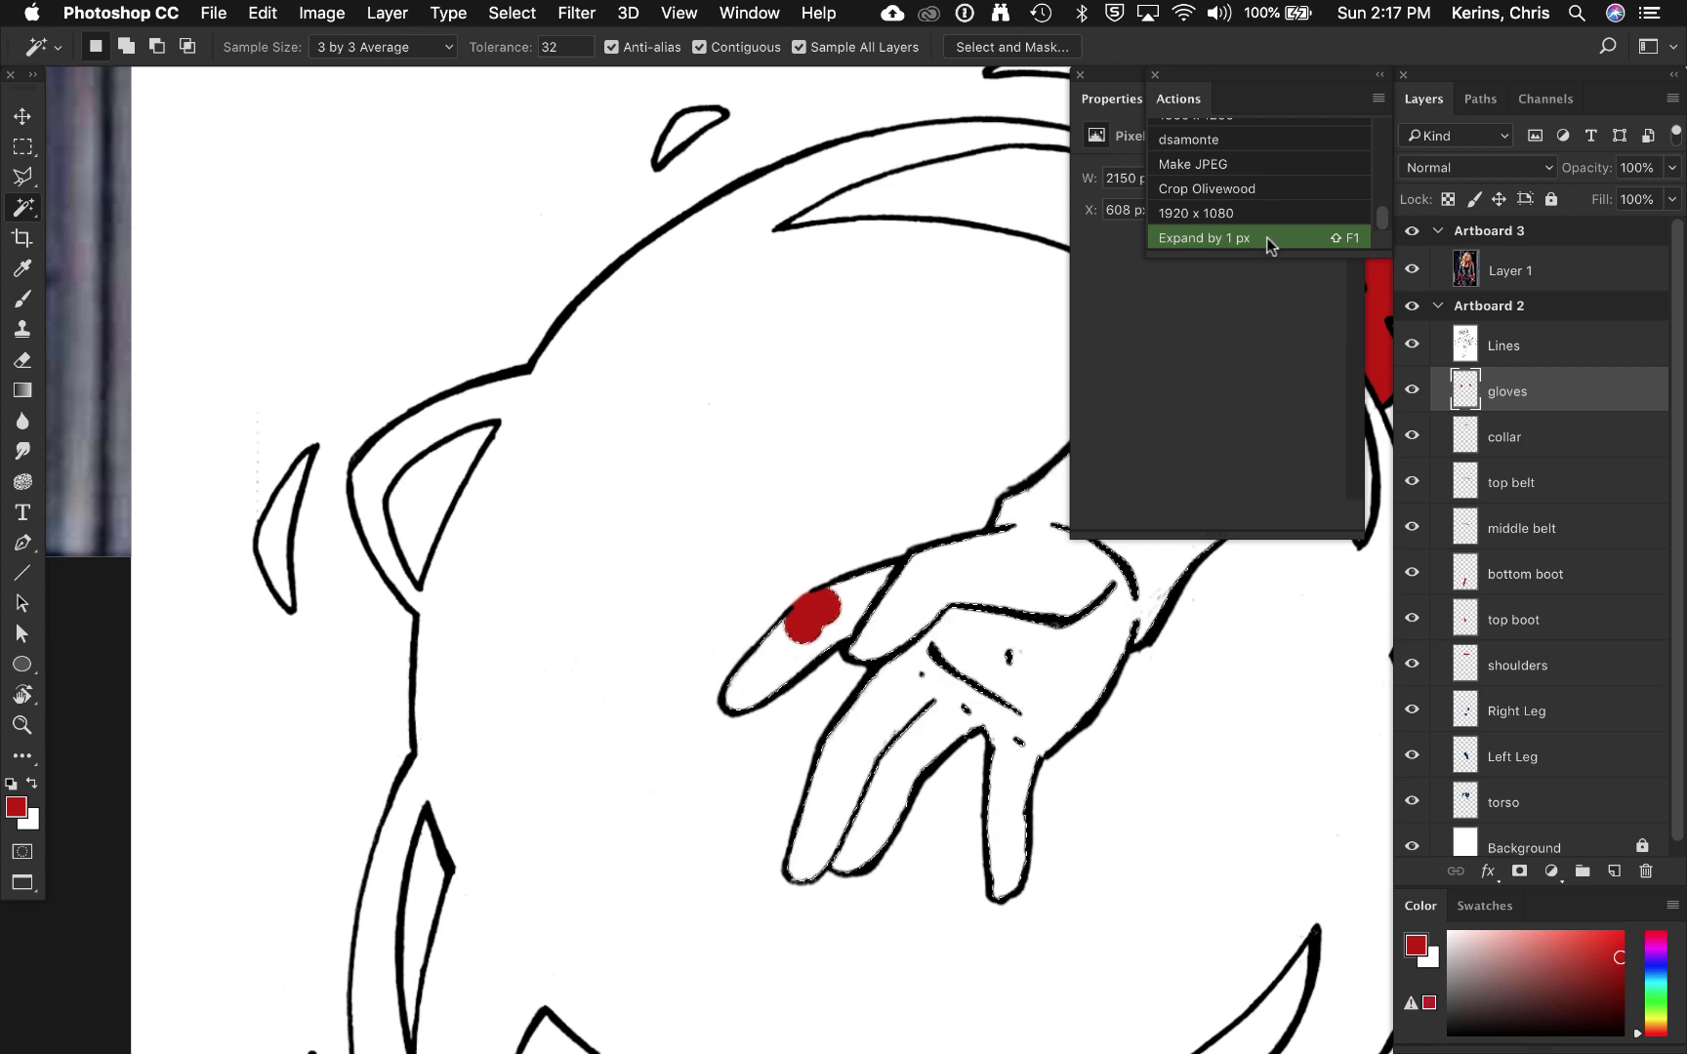
pyautogui.click(1266, 237)
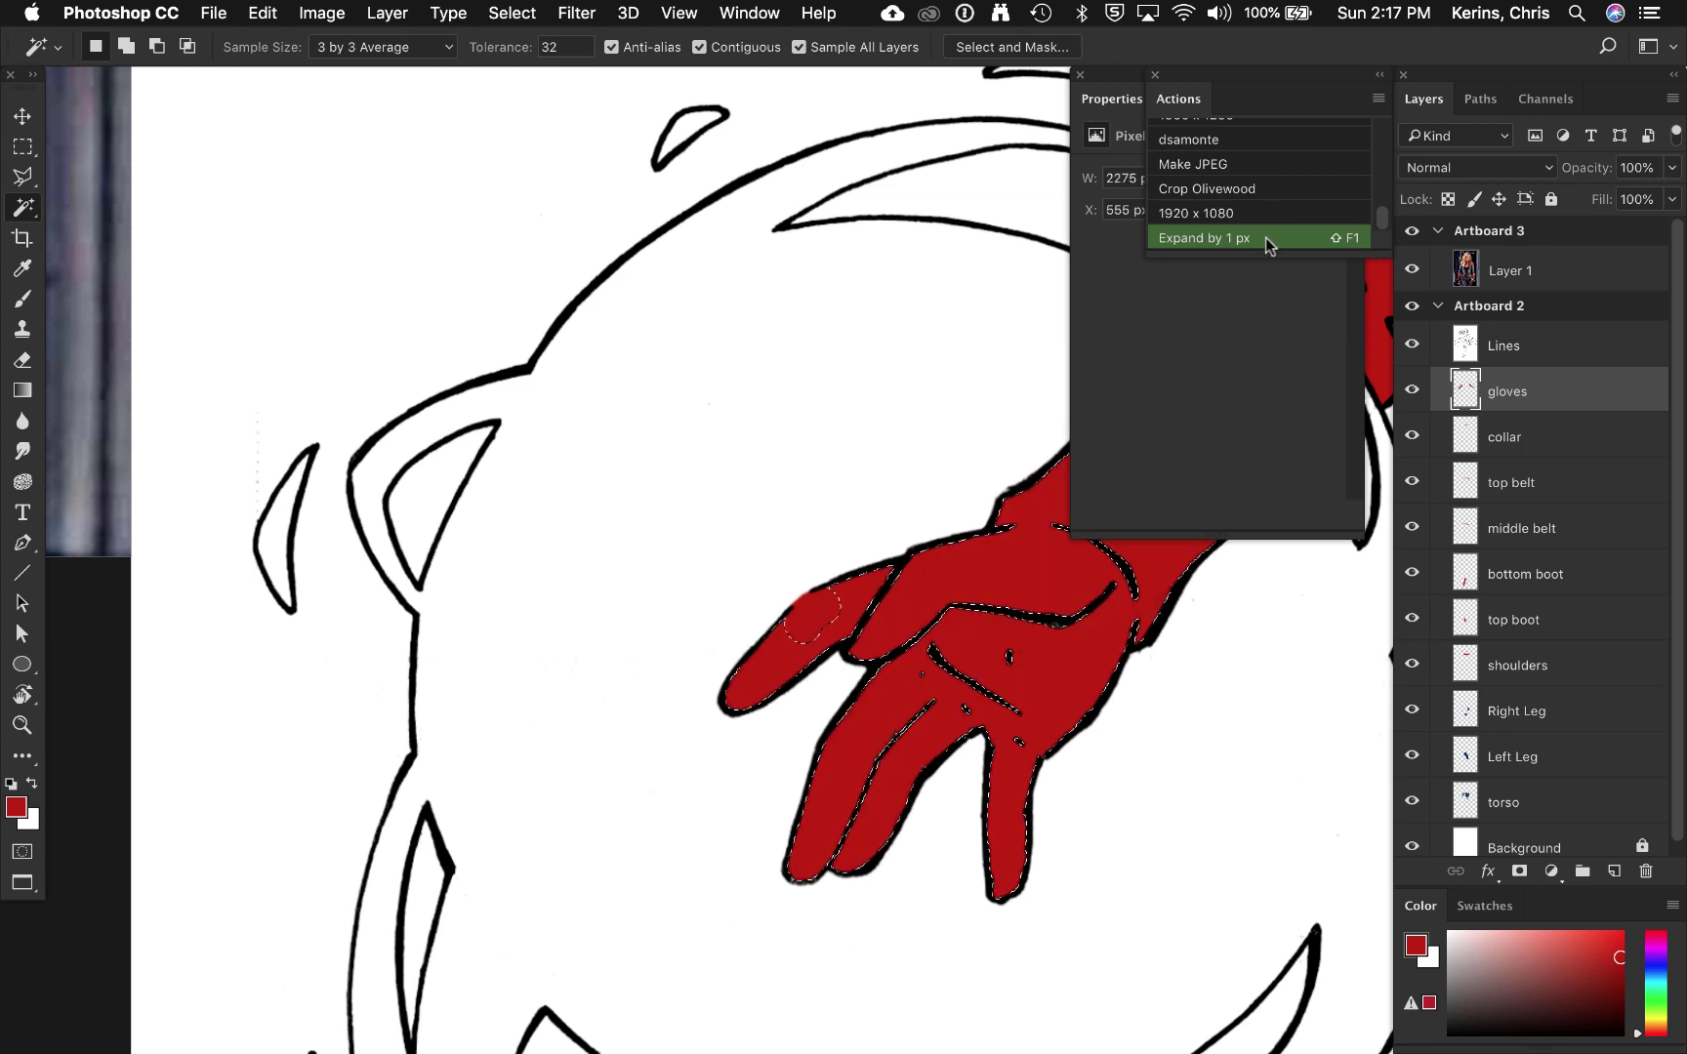
# Step: Select the unfilled upper arm, expand by 1 px and fill it with the sampled costume blue on a new layer named right arm
pyautogui.press('super+0')
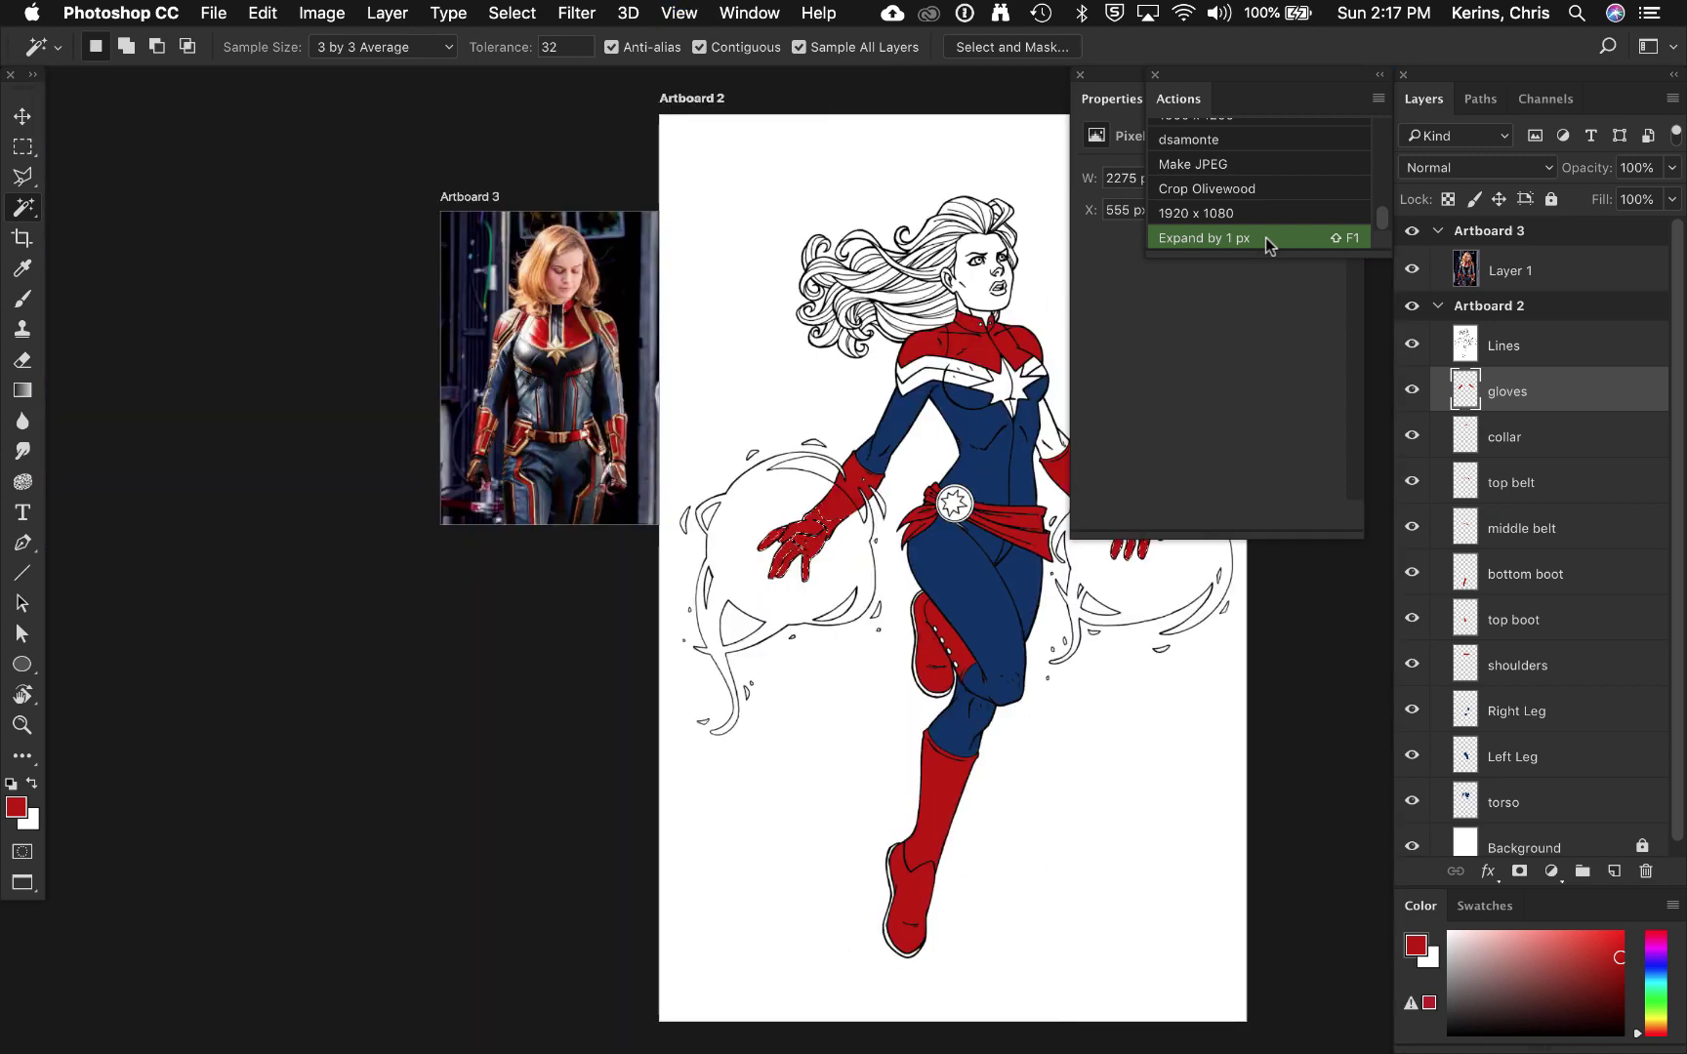
pyautogui.press('super+equal')
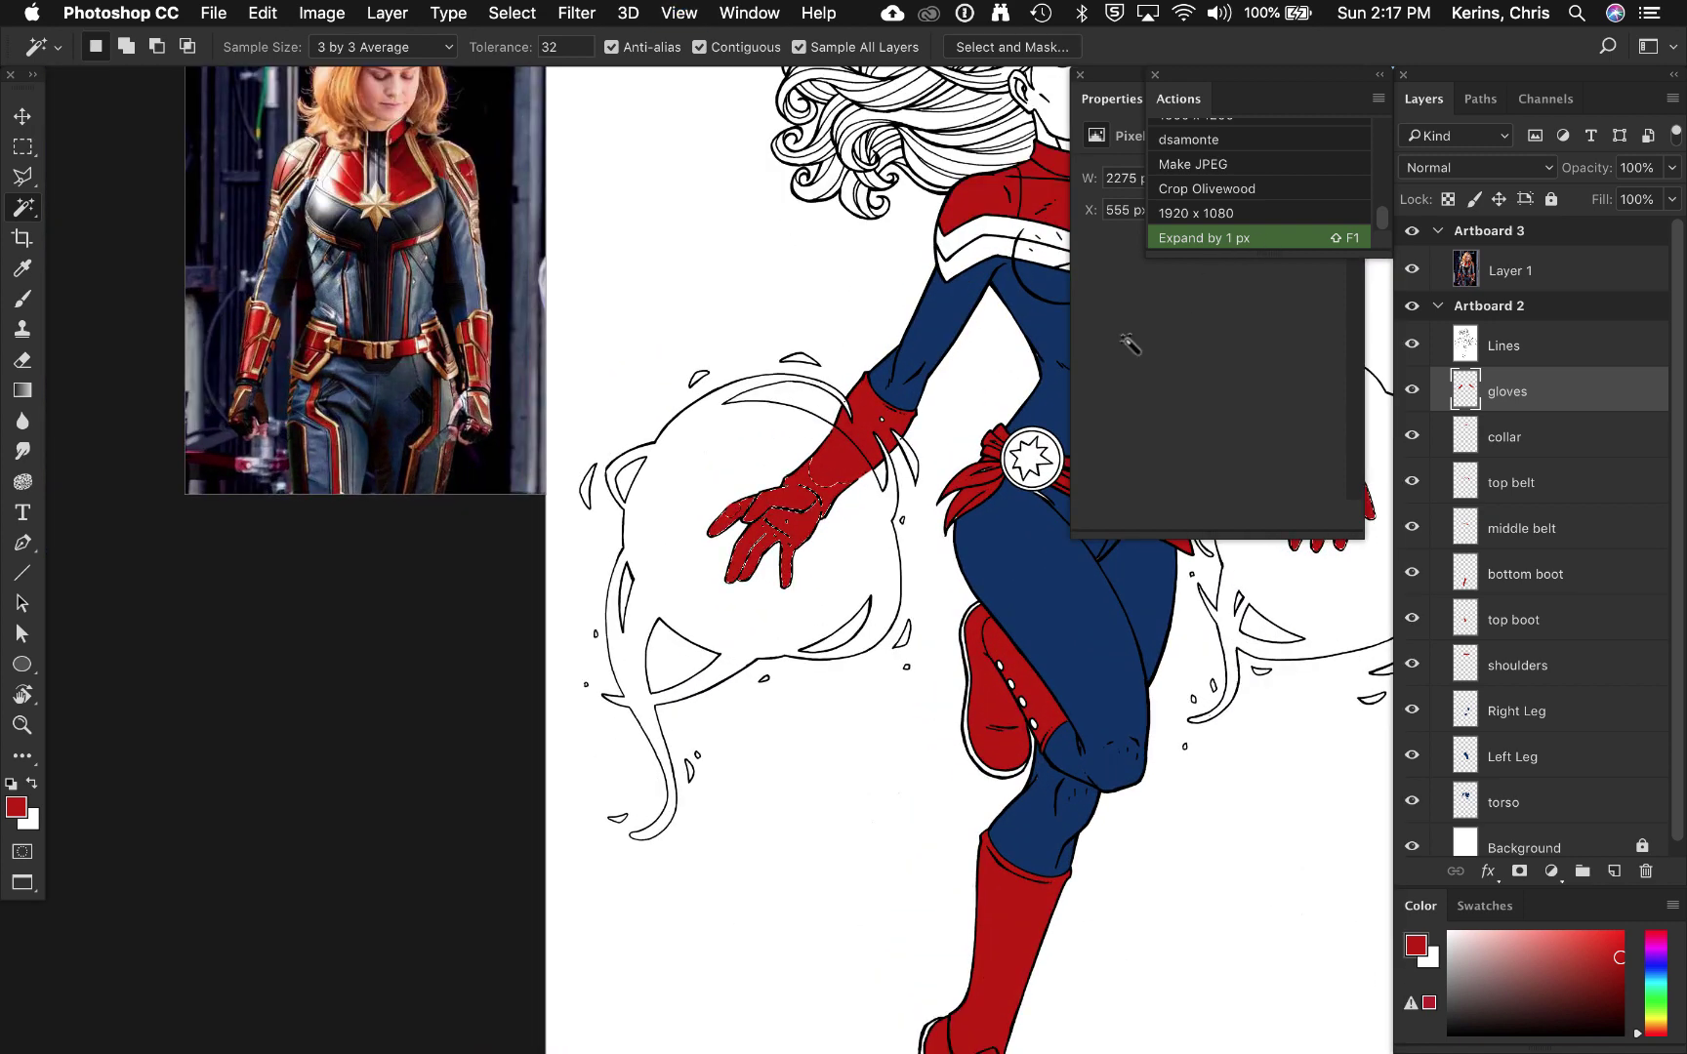
pyautogui.hscroll(10, 832, 500)
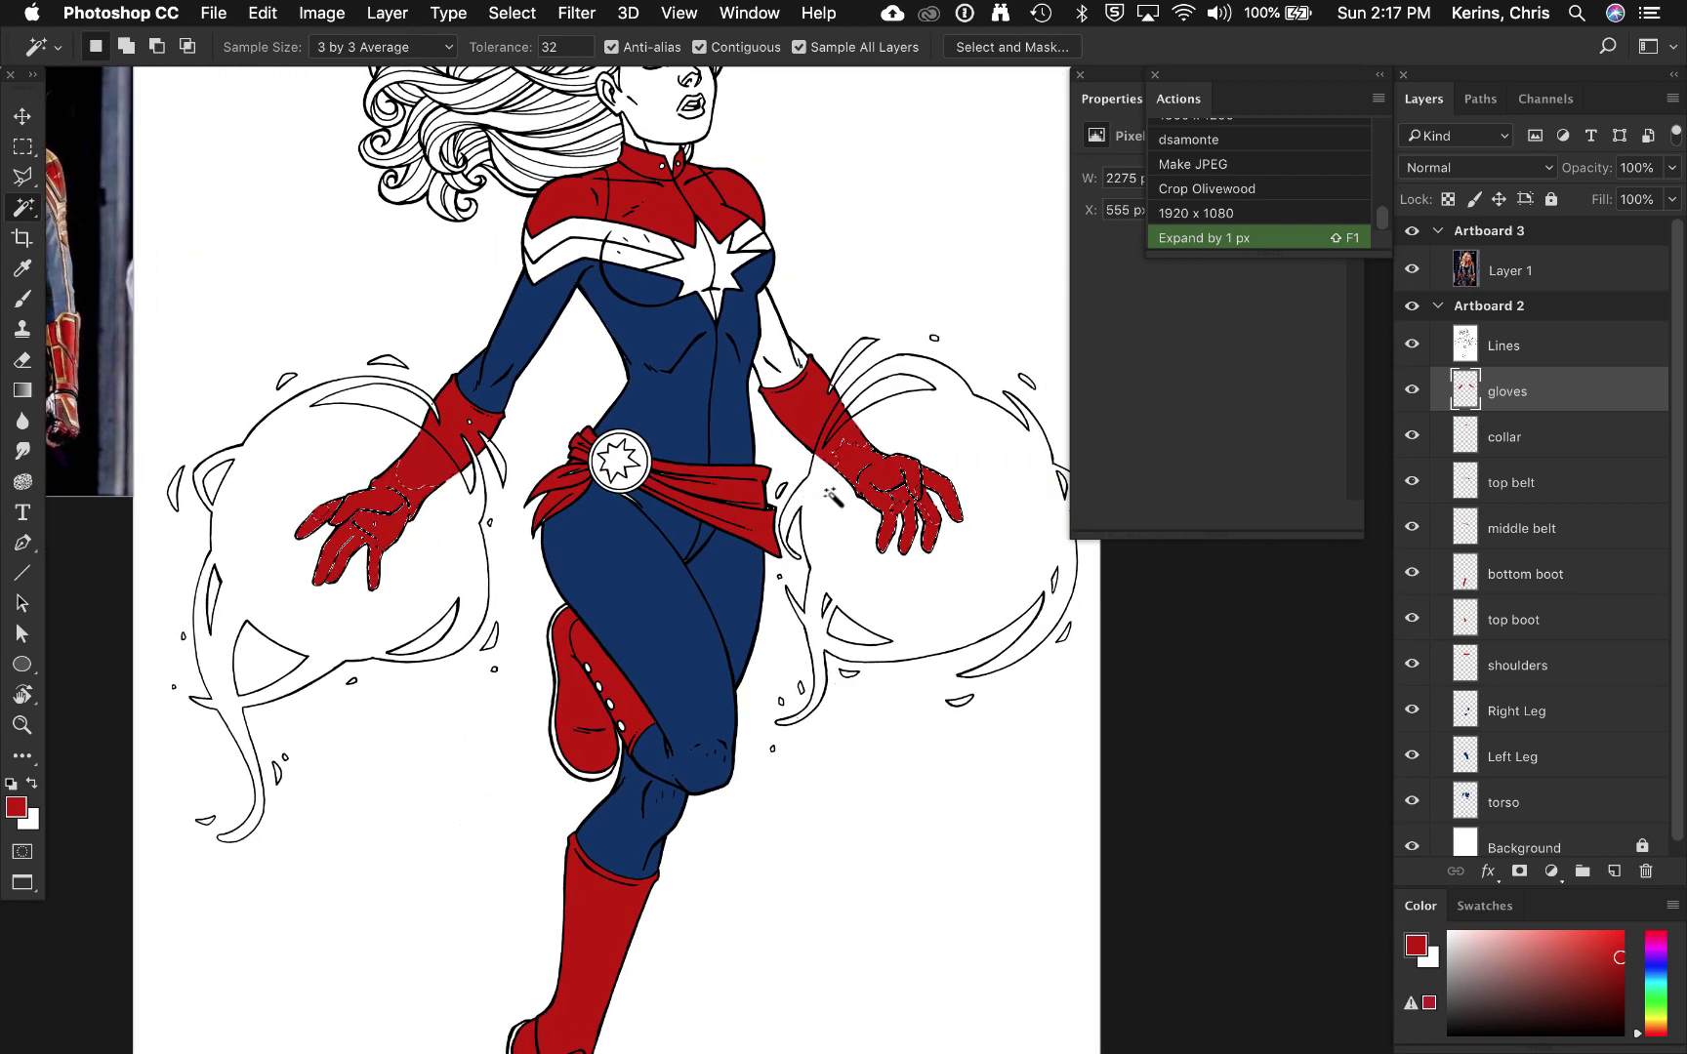
pyautogui.press('super+d')
pyautogui.click(772, 347)
pyautogui.click(1182, 239)
pyautogui.press('shift+super+n')
pyautogui.write('right arm')
pyautogui.press('Return')
pyautogui.press('i')
pyautogui.click(622, 569)
pyautogui.hotkey('alt', 'BackSpace')
# Step: Switch to the torso layer, clear the selection and brush blue over the white gap beneath the belt buckle
pyautogui.scroll(5, 629, 563)
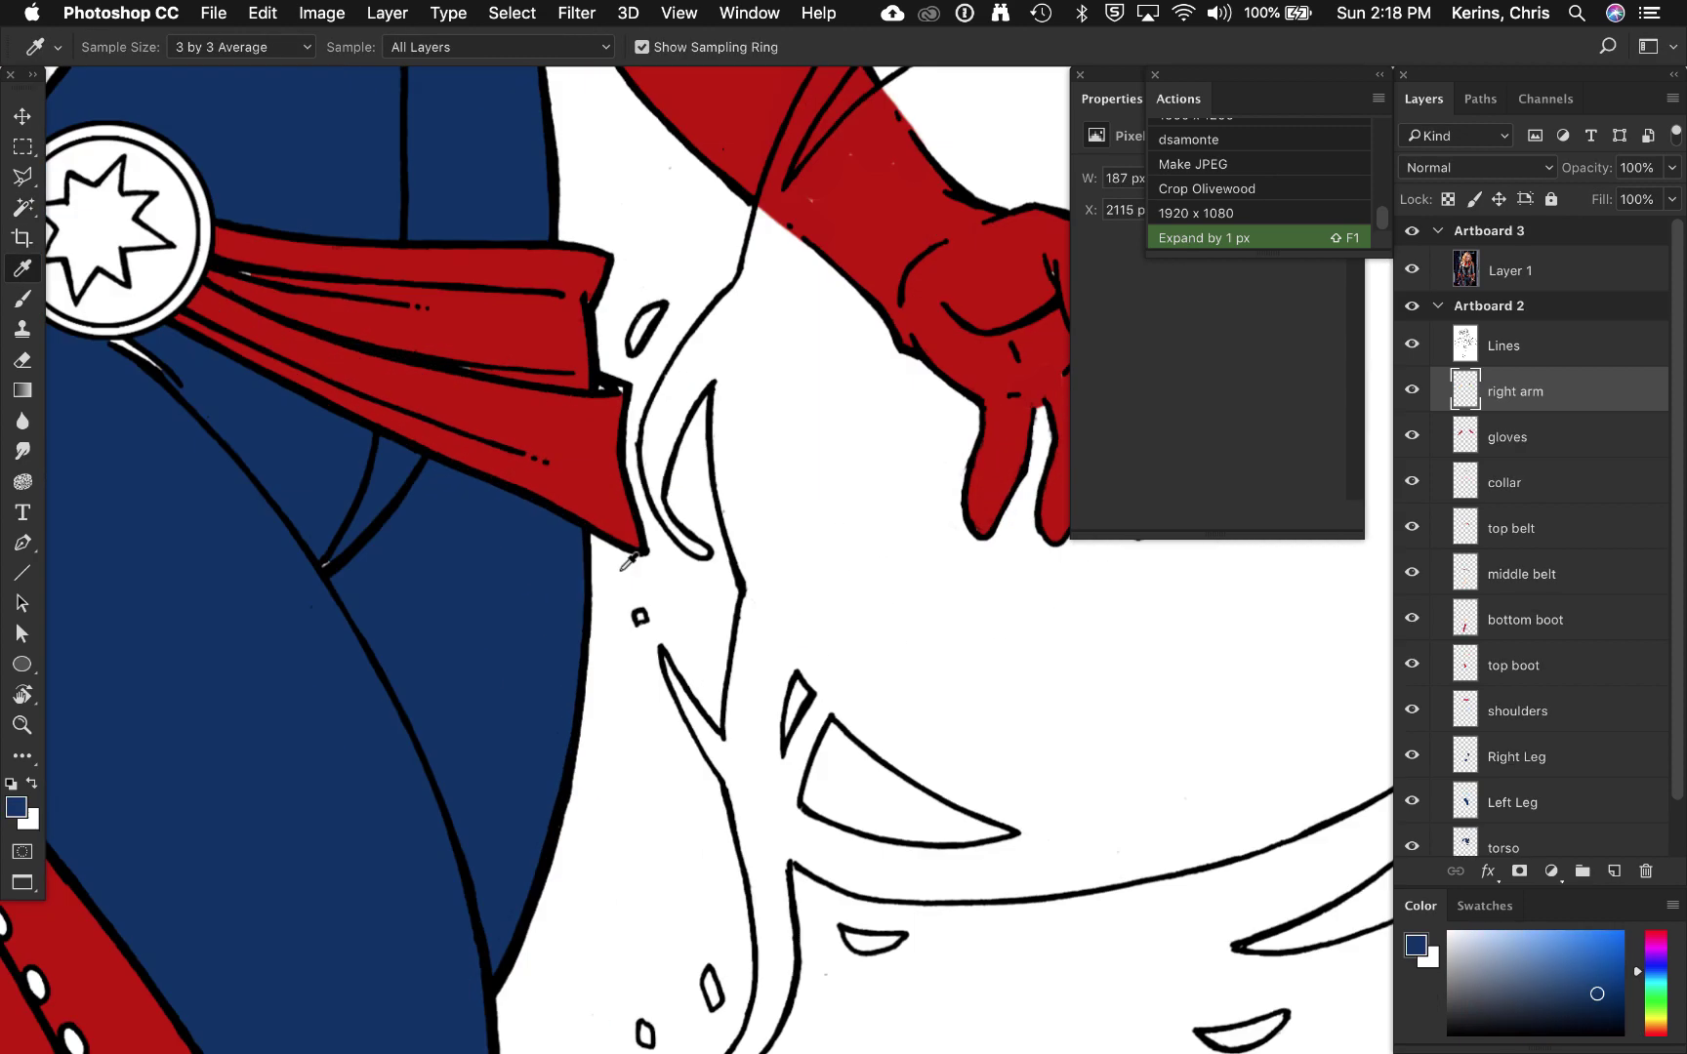
pyautogui.keyDown('super'); pyautogui.rightClick(500, 589); pyautogui.keyUp('super')
pyautogui.click(565, 641)
pyautogui.press('b')
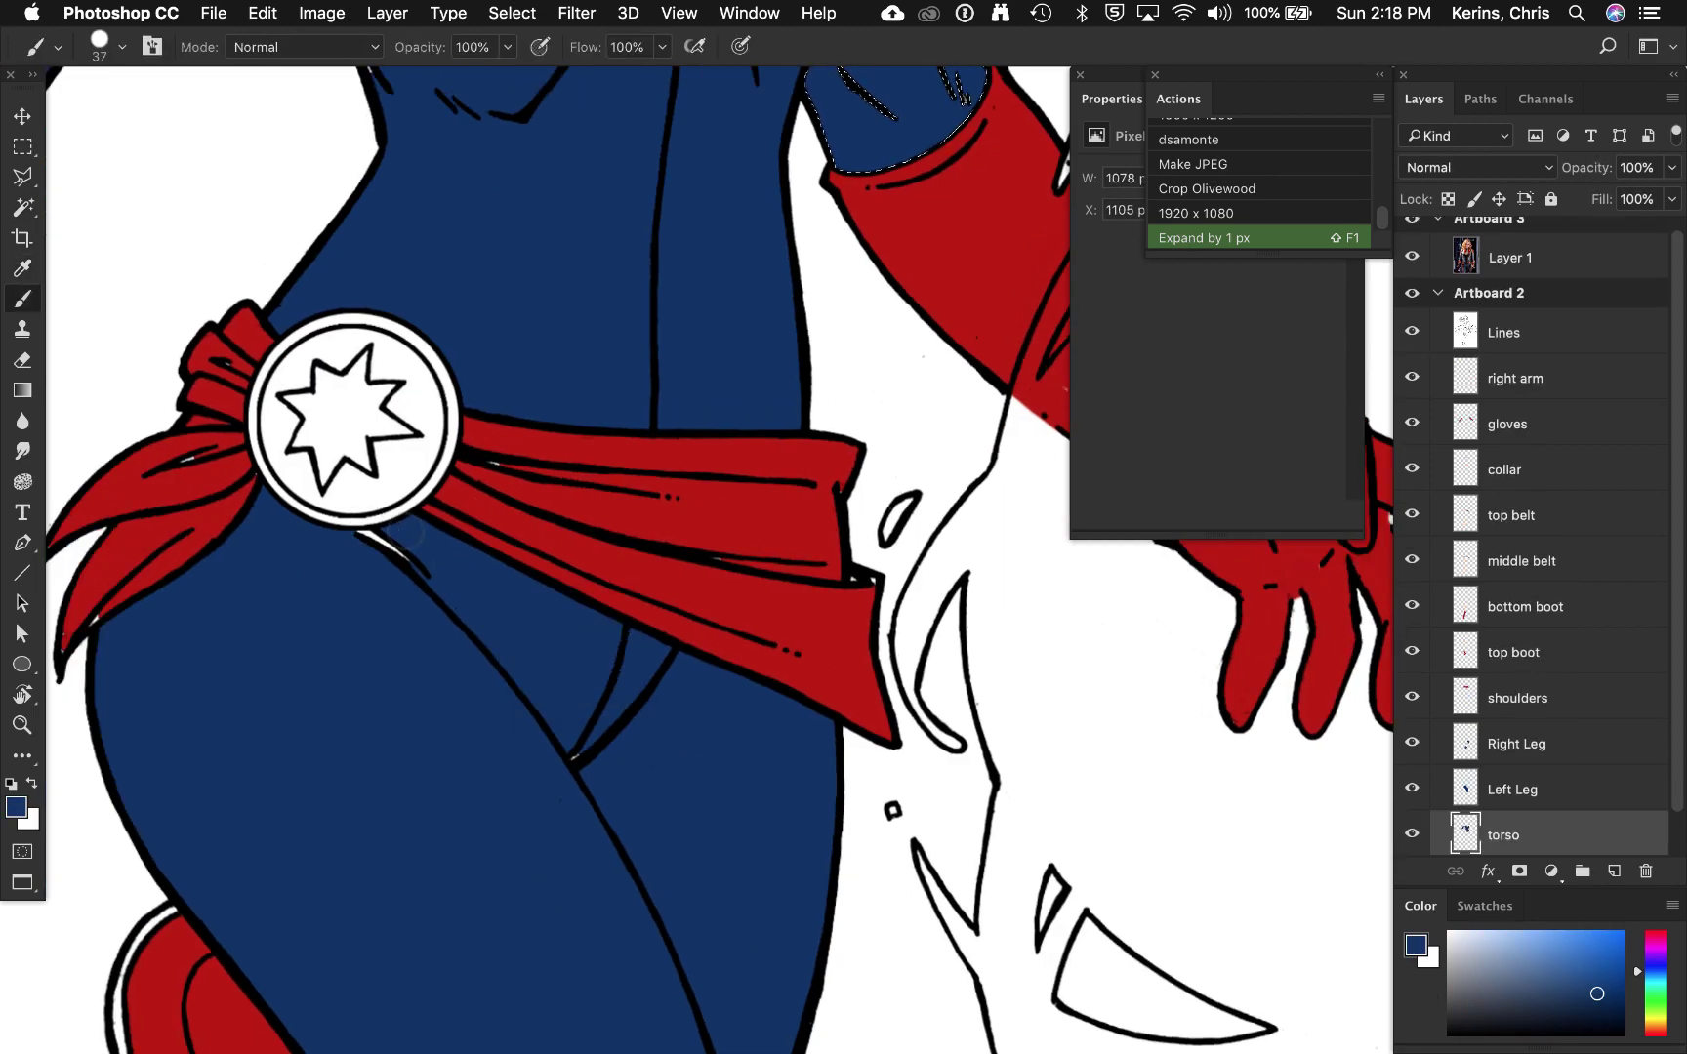
pyautogui.press('super+d')
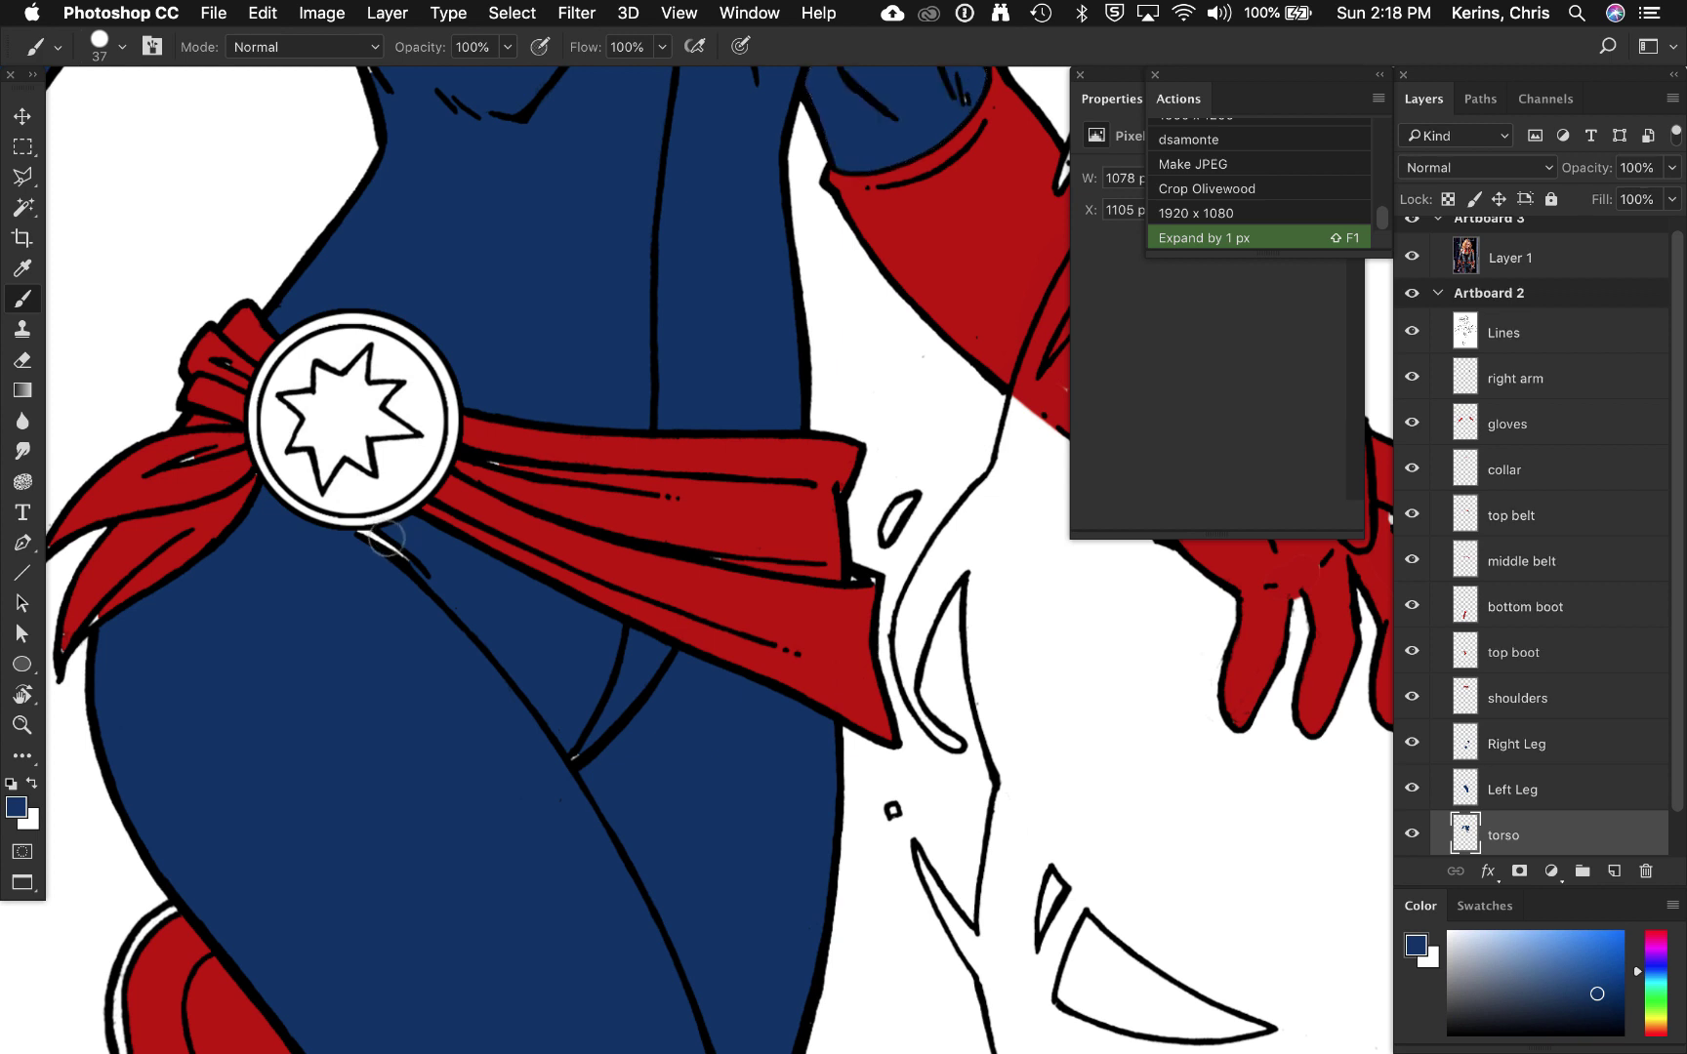
# Step: Sample the sash red, make the middle belt layer active and brush over the small white gap at the sash's end
pyautogui.keyDown('super'); pyautogui.rightClick(727, 470); pyautogui.keyUp('super')
pyautogui.click(781, 540)
pyautogui.keyDown('alt'); pyautogui.click(488, 451); pyautogui.keyUp('alt')
pyautogui.keyDown('super'); pyautogui.rightClick(696, 491); pyautogui.keyUp('super')
pyautogui.keyDown('super'); pyautogui.rightClick(758, 510); pyautogui.keyUp('super')
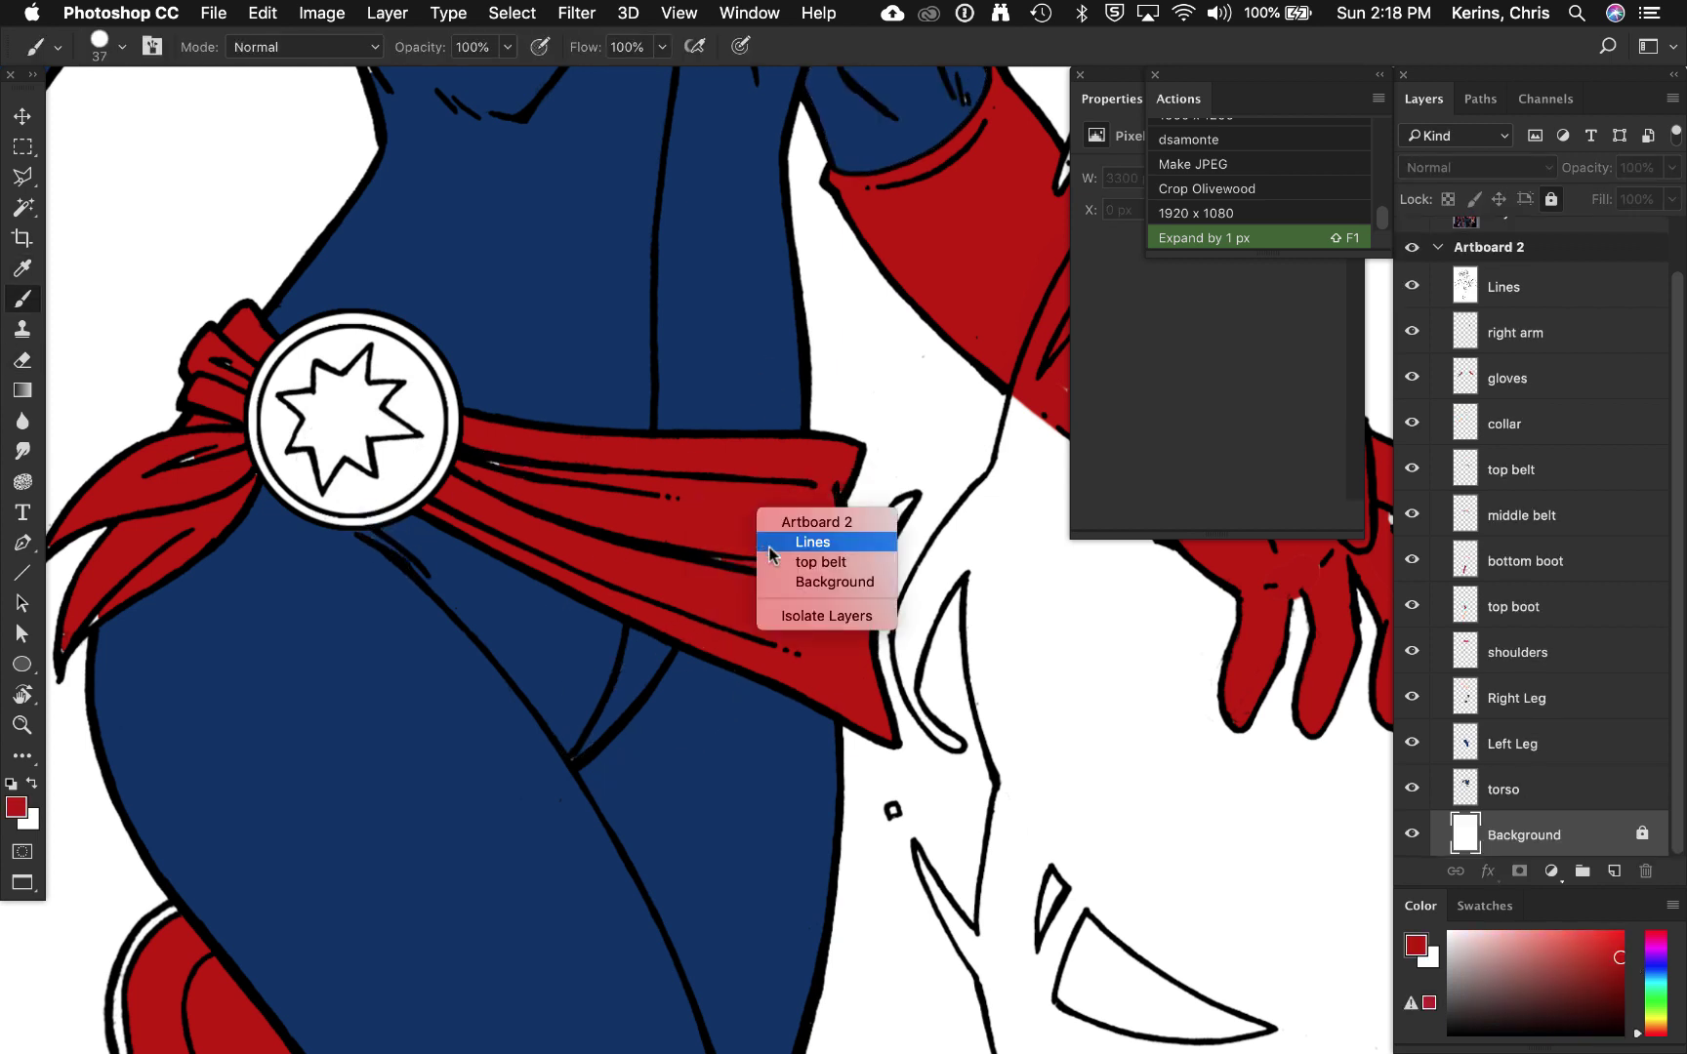
pyautogui.click(777, 562)
pyautogui.keyDown('super'); pyautogui.rightClick(164, 465); pyautogui.keyUp('super')
pyautogui.click(180, 516)
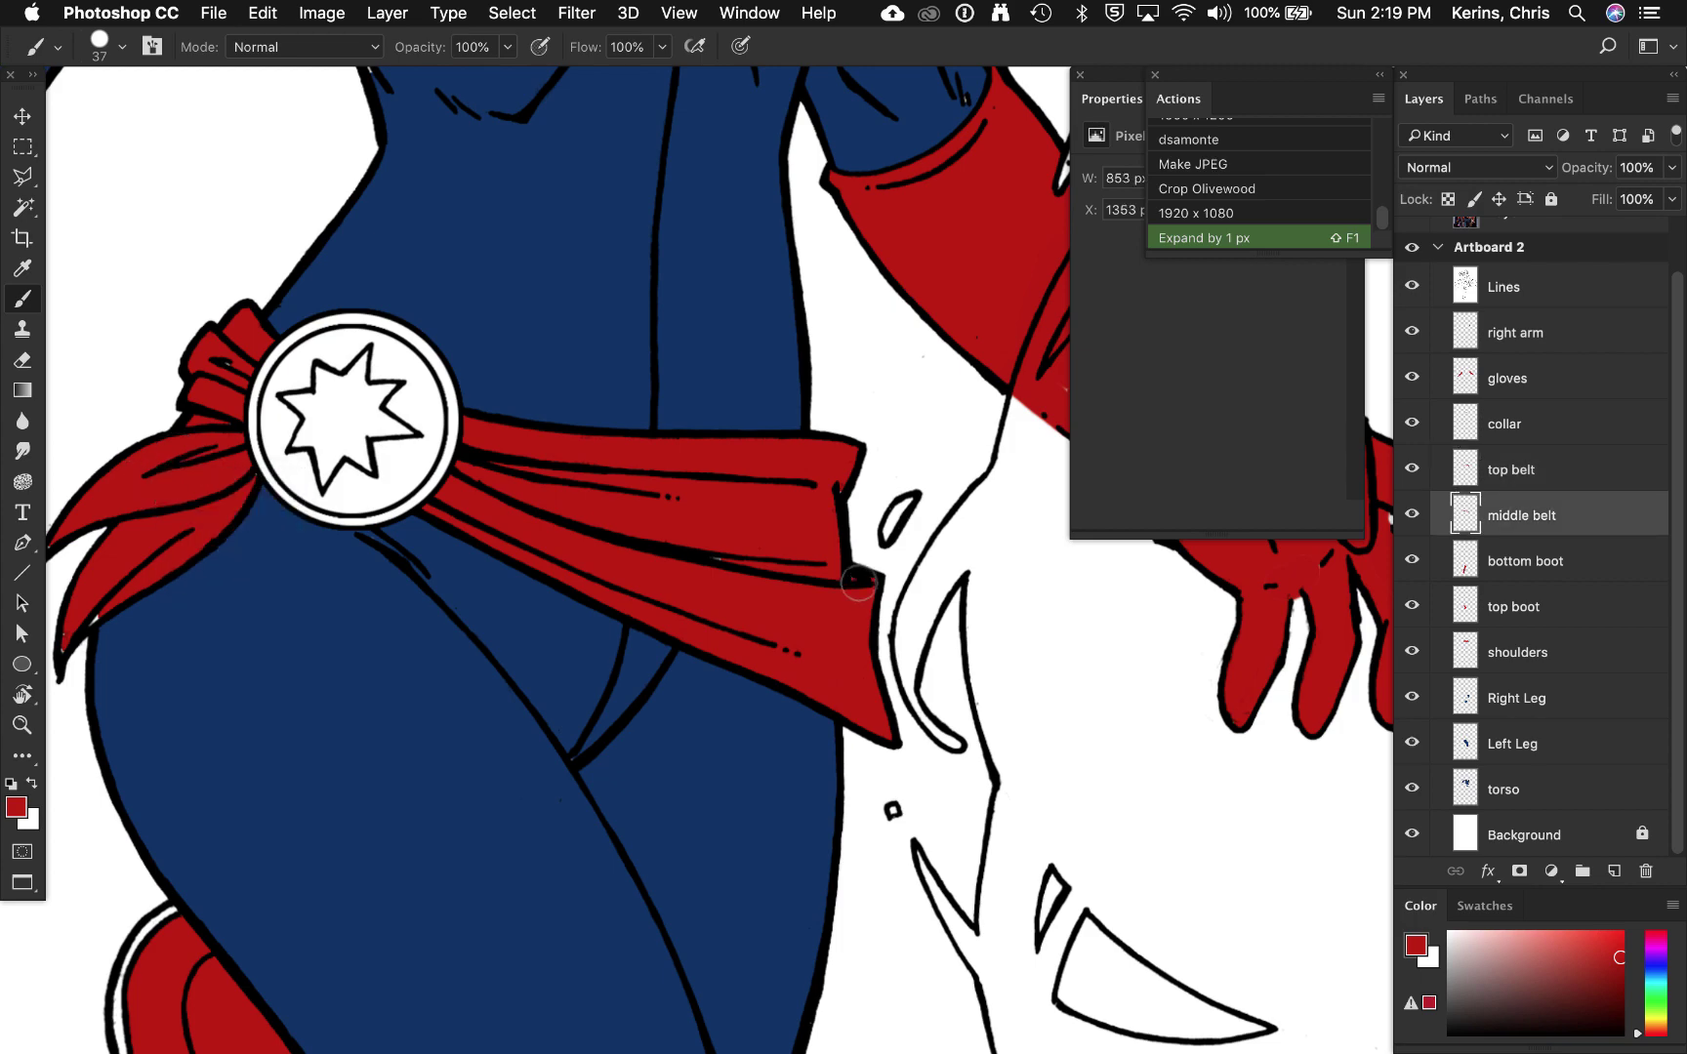
pyautogui.press('super+minus')
pyautogui.press('super+minus')
pyautogui.press('super+minus')
pyautogui.press('super+minus')
pyautogui.moveTo(859, 582); pyautogui.dragTo(755, 724)
# Step: Select the chest star pieces, expand the selection by 1 px and add a layer named medallion
pyautogui.press('super+plus')
pyautogui.press('super+plus')
pyautogui.press('super+plus')
pyautogui.press('w')
pyautogui.click(440, 488)
pyautogui.keyDown('shift'); pyautogui.click(512, 488); pyautogui.keyUp('shift')
pyautogui.keyDown('shift'); pyautogui.click(478, 554); pyautogui.keyUp('shift')
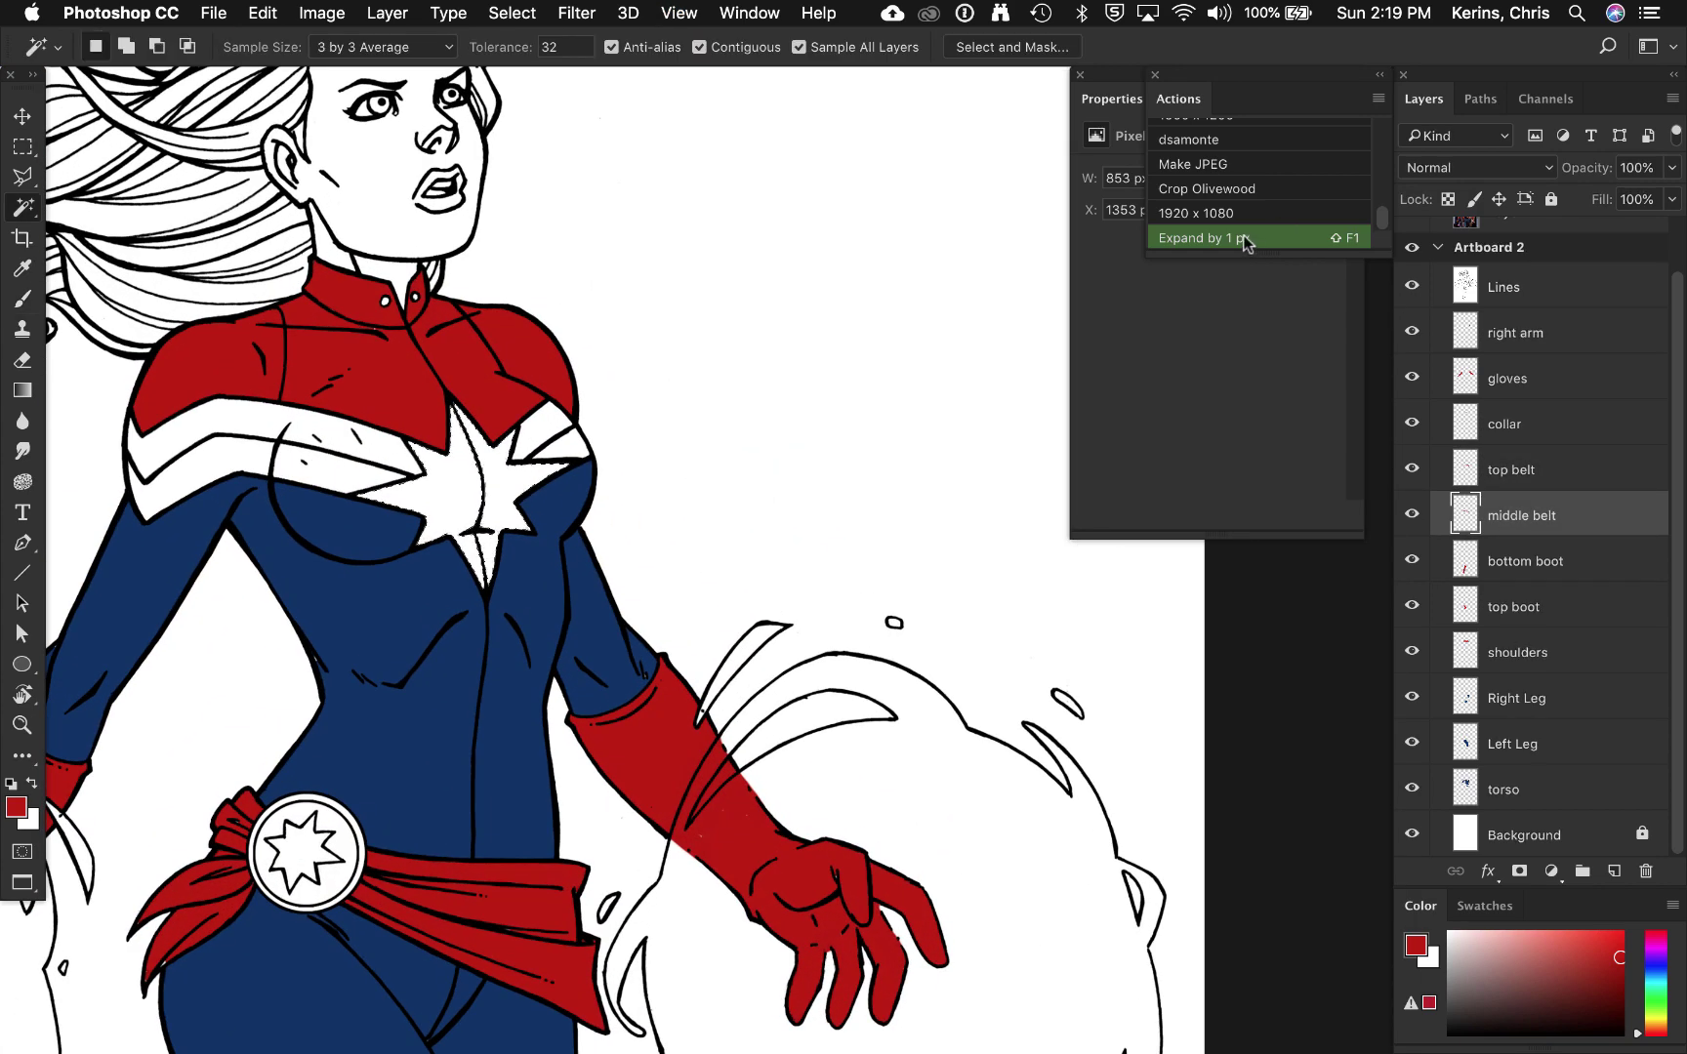
pyautogui.hotkey('shift', 'F1')
pyautogui.write('medallion')
pyautogui.press('Return')
# Step: Sample the gold of the costume trim in the reference photo and fill the chest star with it
pyautogui.press('i')
pyautogui.hscroll(-15, 464, 542)
pyautogui.click(464, 542)
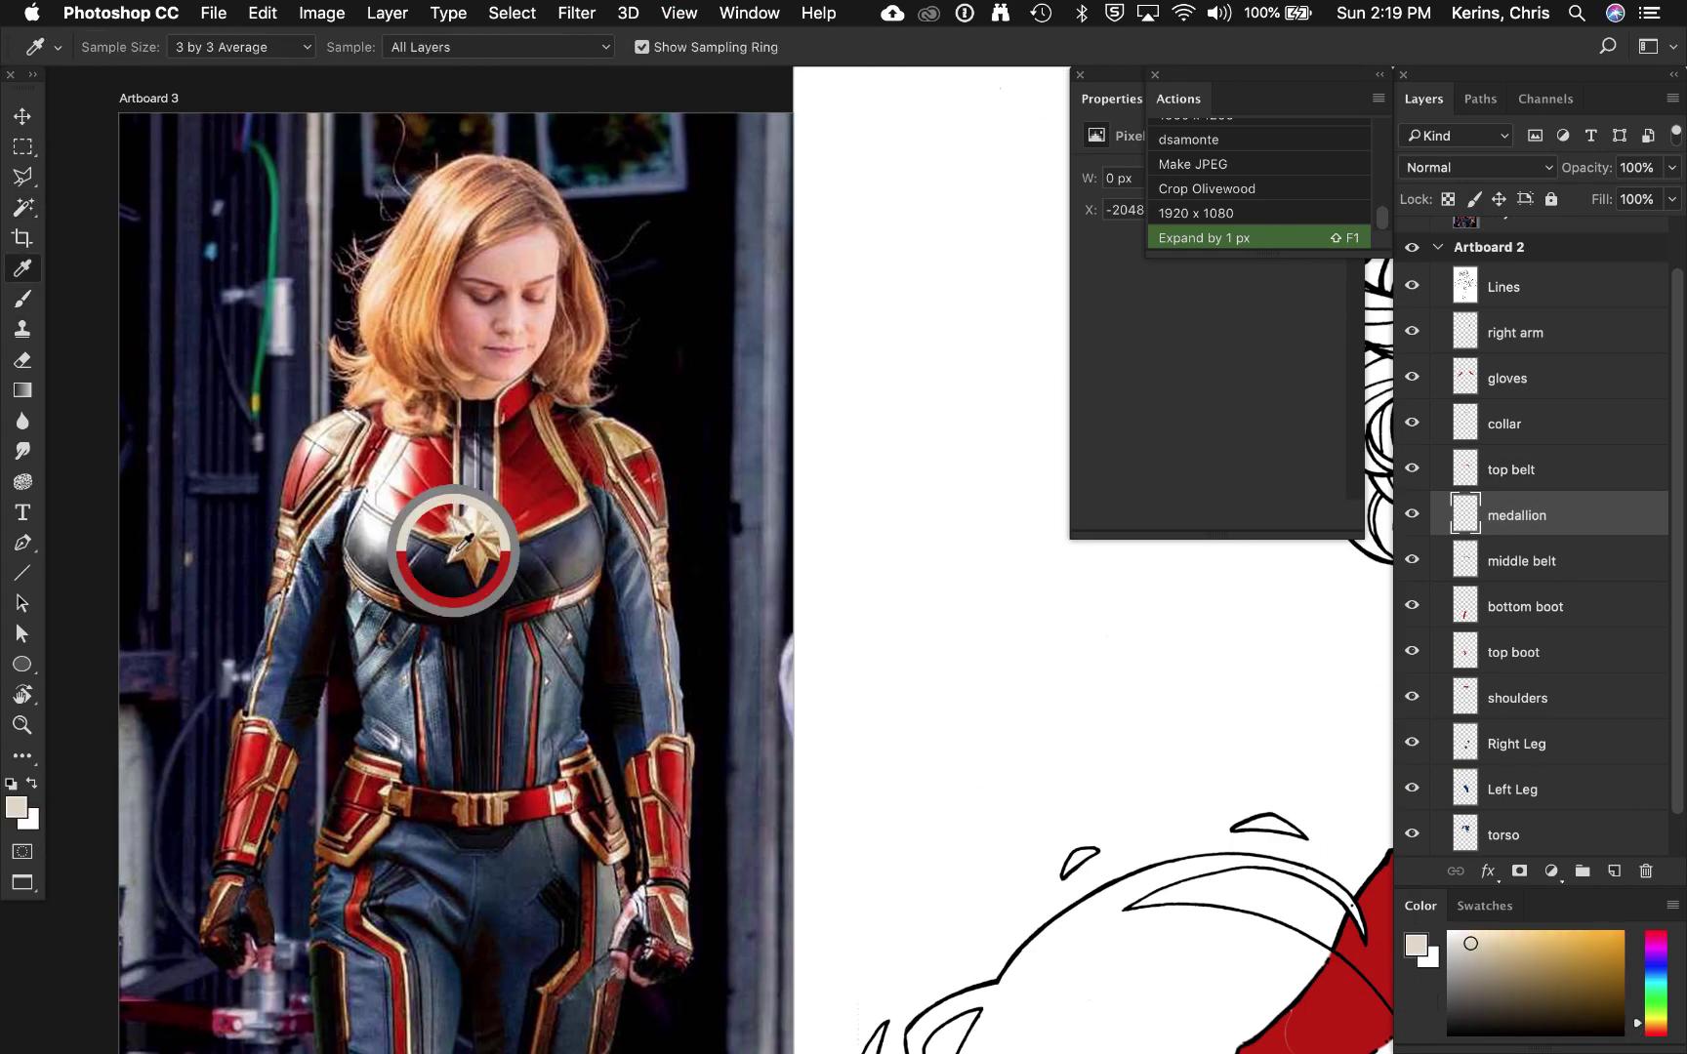
pyautogui.moveTo(464, 543); pyautogui.dragTo(613, 431)
pyautogui.hscroll(15, 847, 501)
pyautogui.press('w')
pyautogui.hotkey('alt', 'BackSpace')
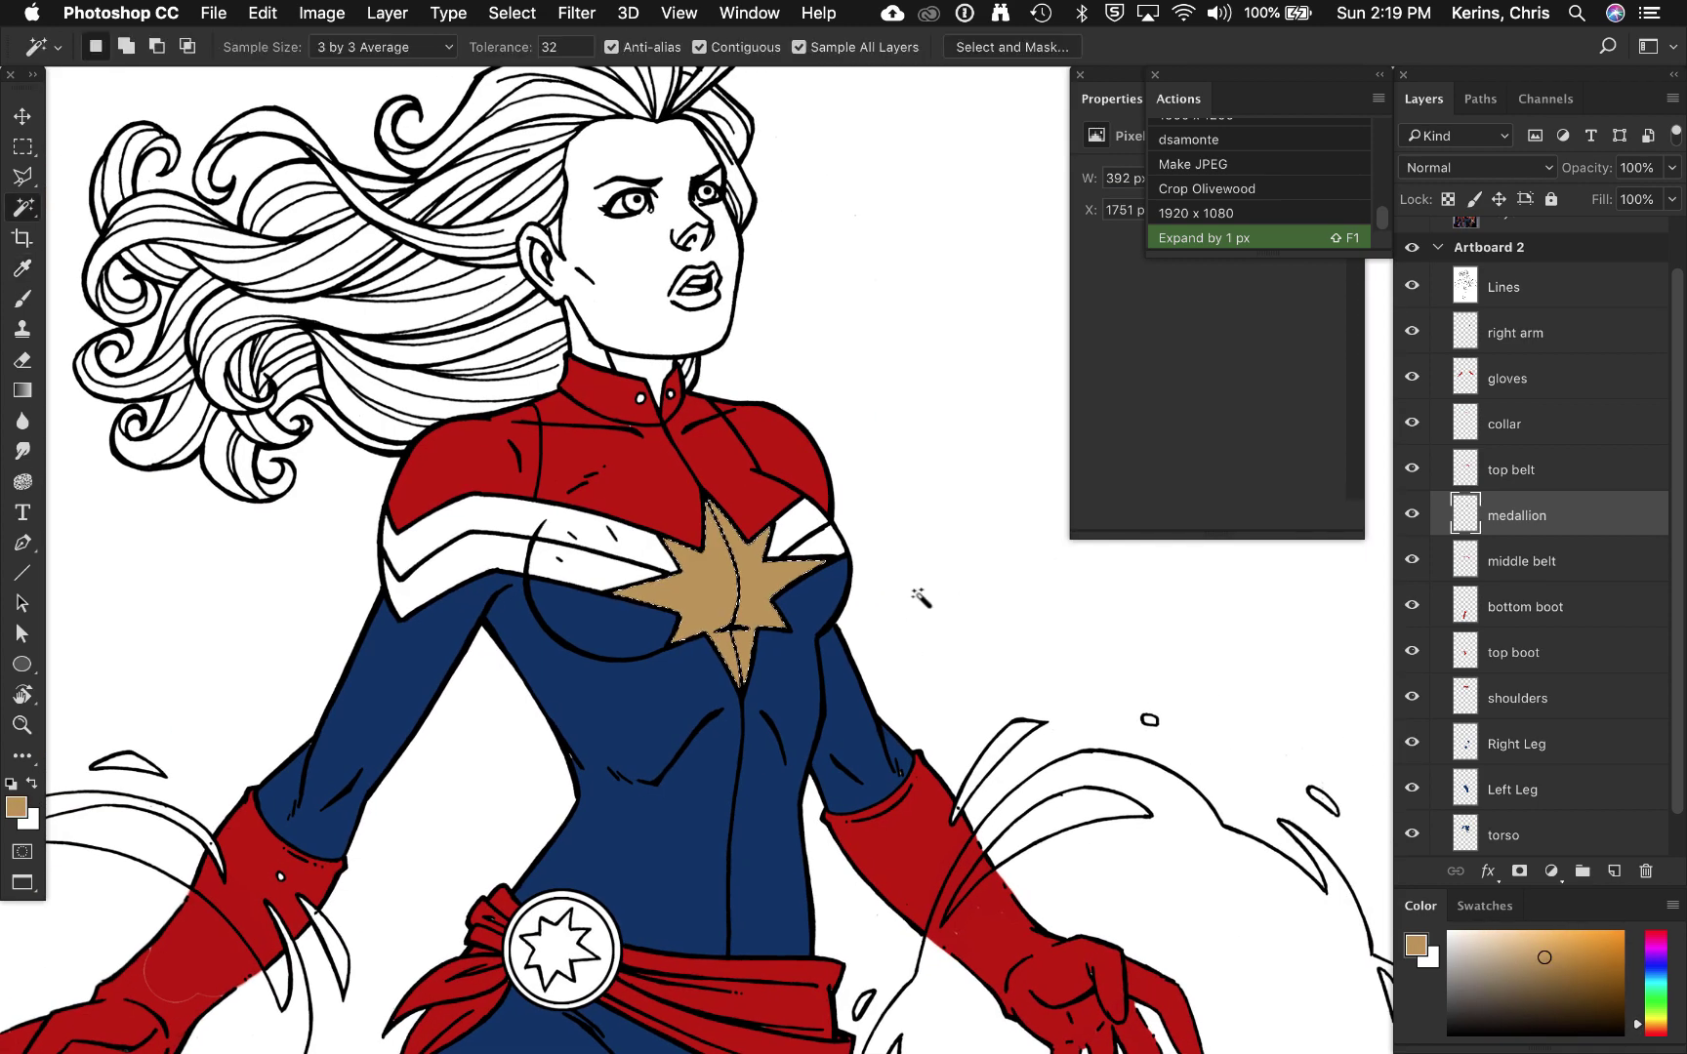
# Step: Select the chest and shoulder stripes, expand by 1 px and fill them with the gold on a new layer named stripes
pyautogui.click(624, 573)
pyautogui.keyDown('shift'); pyautogui.click(634, 548); pyautogui.keyUp('shift')
pyautogui.keyDown('shift'); pyautogui.click(498, 557); pyautogui.keyUp('shift')
pyautogui.keyDown('shift'); pyautogui.click(798, 522); pyautogui.keyUp('shift')
pyautogui.keyDown('shift'); pyautogui.click(820, 543); pyautogui.keyUp('shift')
pyautogui.hotkey('shift', 'F1')
pyautogui.write('stripes')
pyautogui.press('Return')
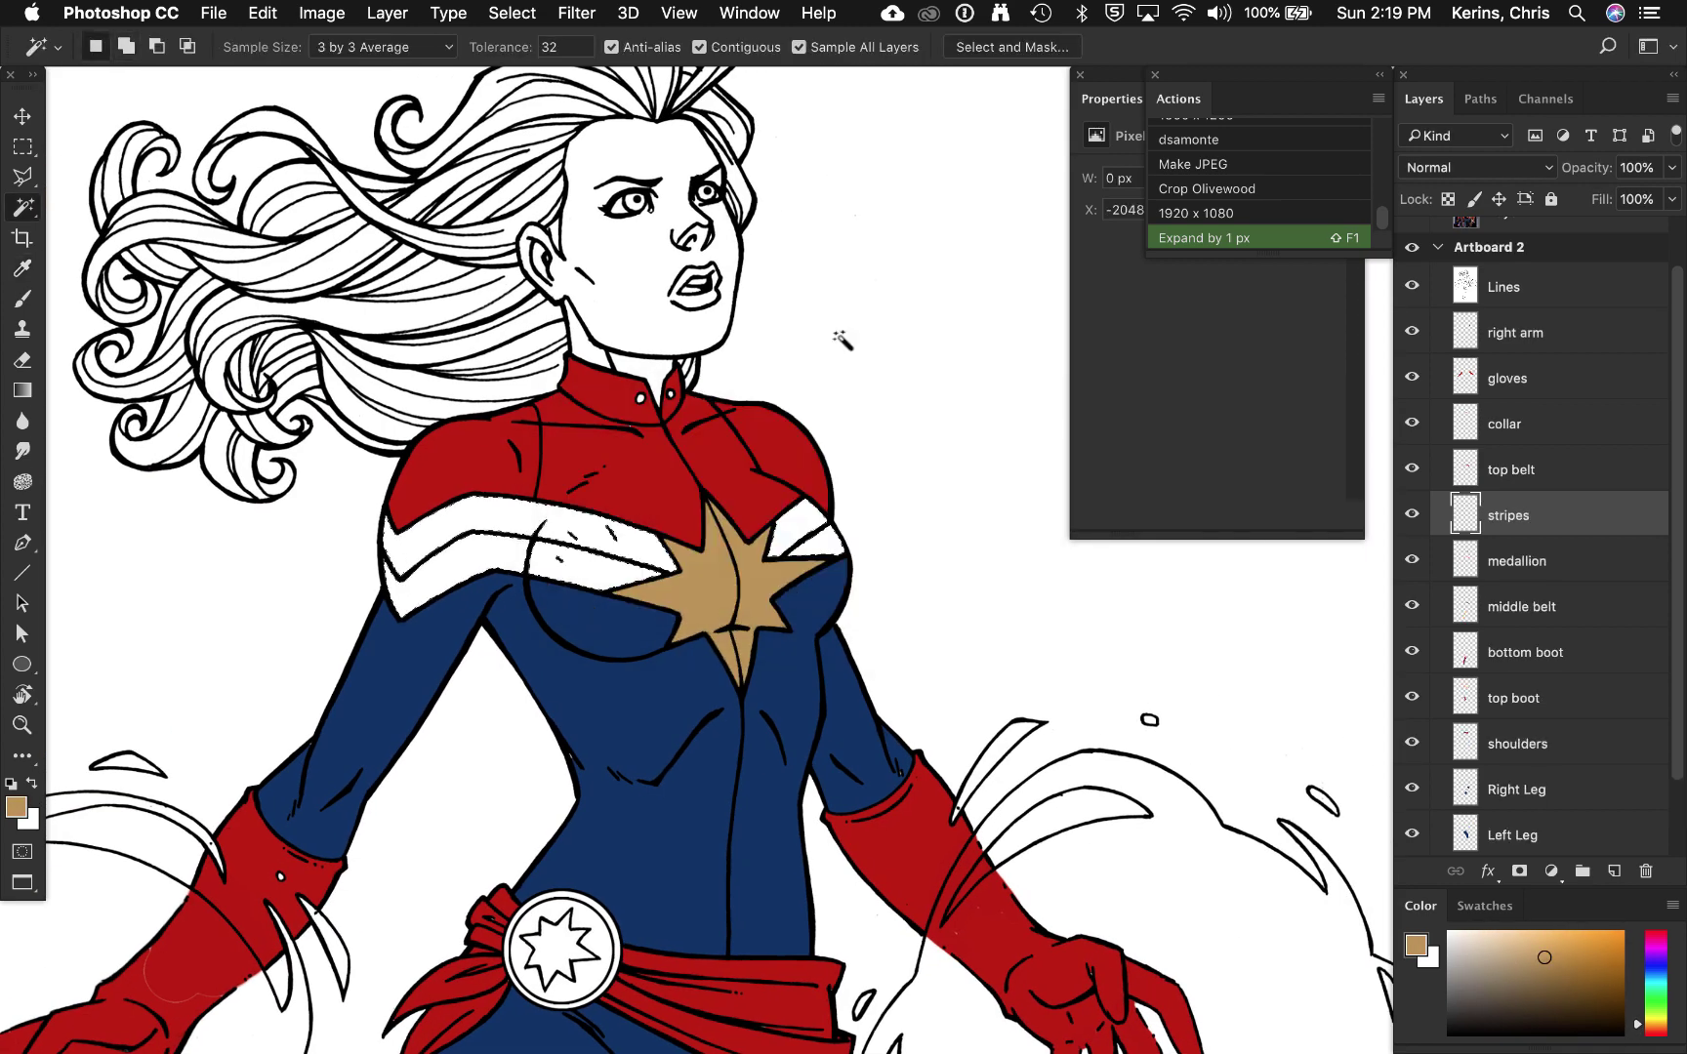
pyautogui.hotkey('alt', 'BackSpace')
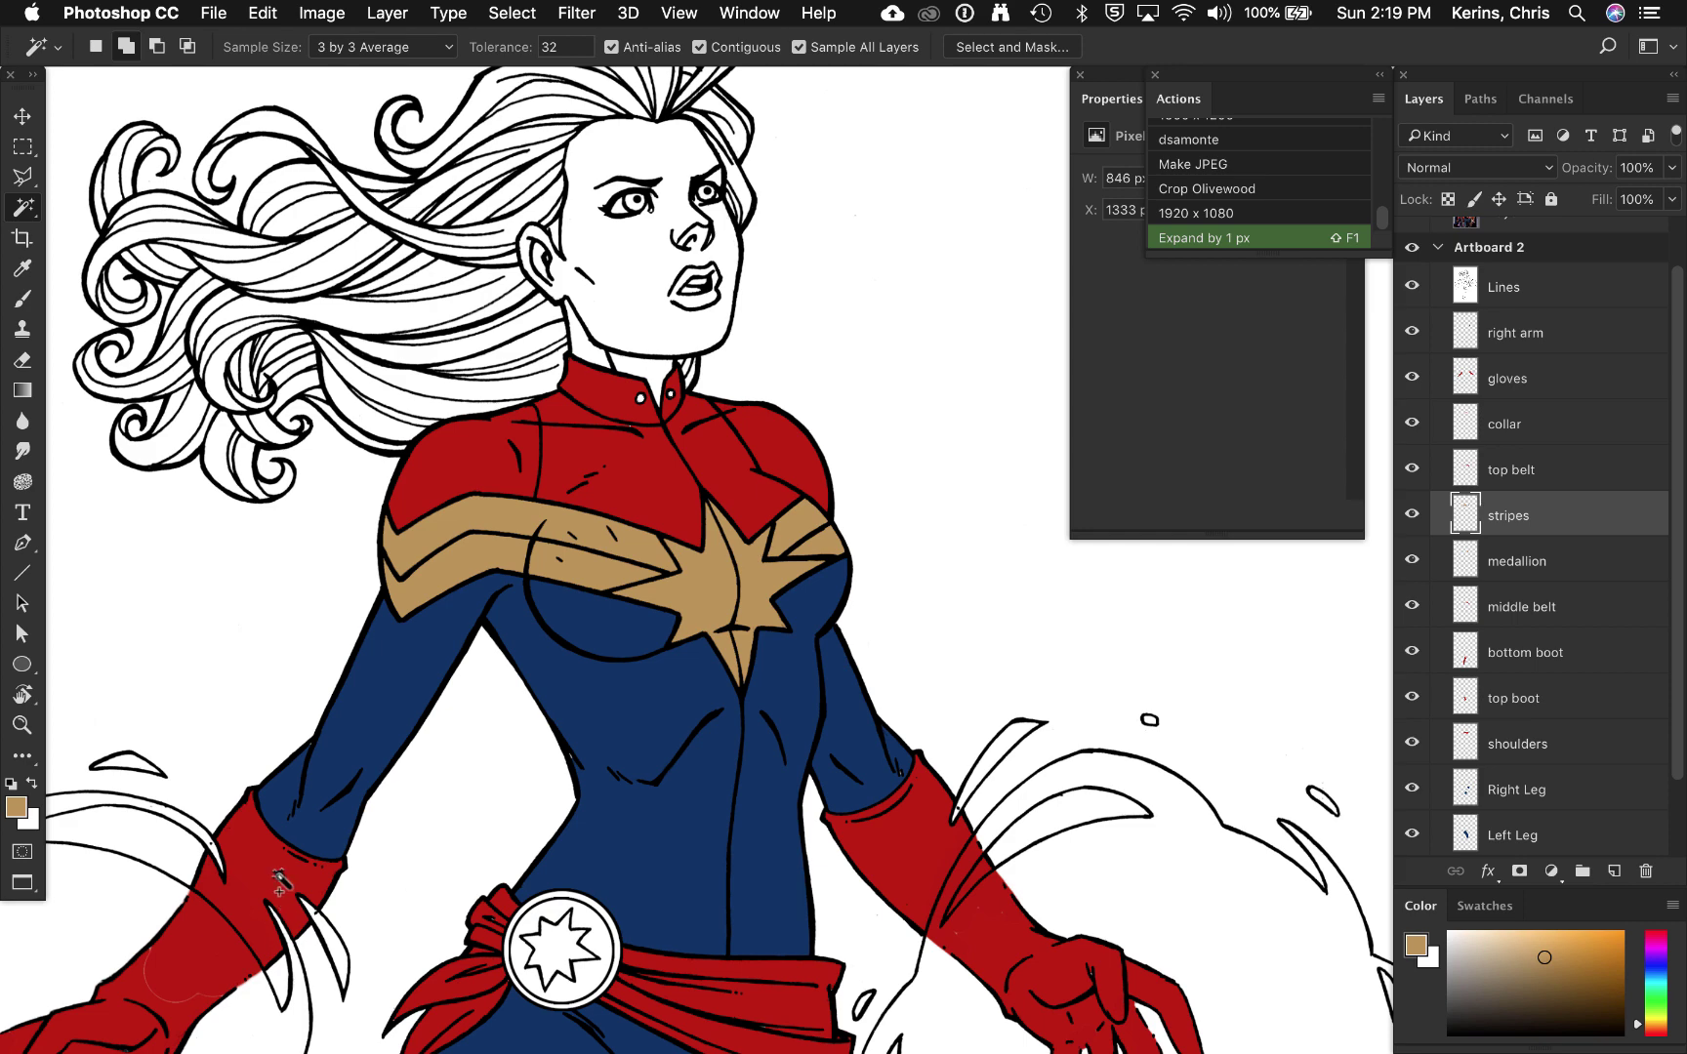
# Step: Expand the collar button selection by 1 px and fill it with the gold on a new layer named buttons
pyautogui.hotkey('shift', 'F1')
pyautogui.write('buttons')
pyautogui.press('Return')
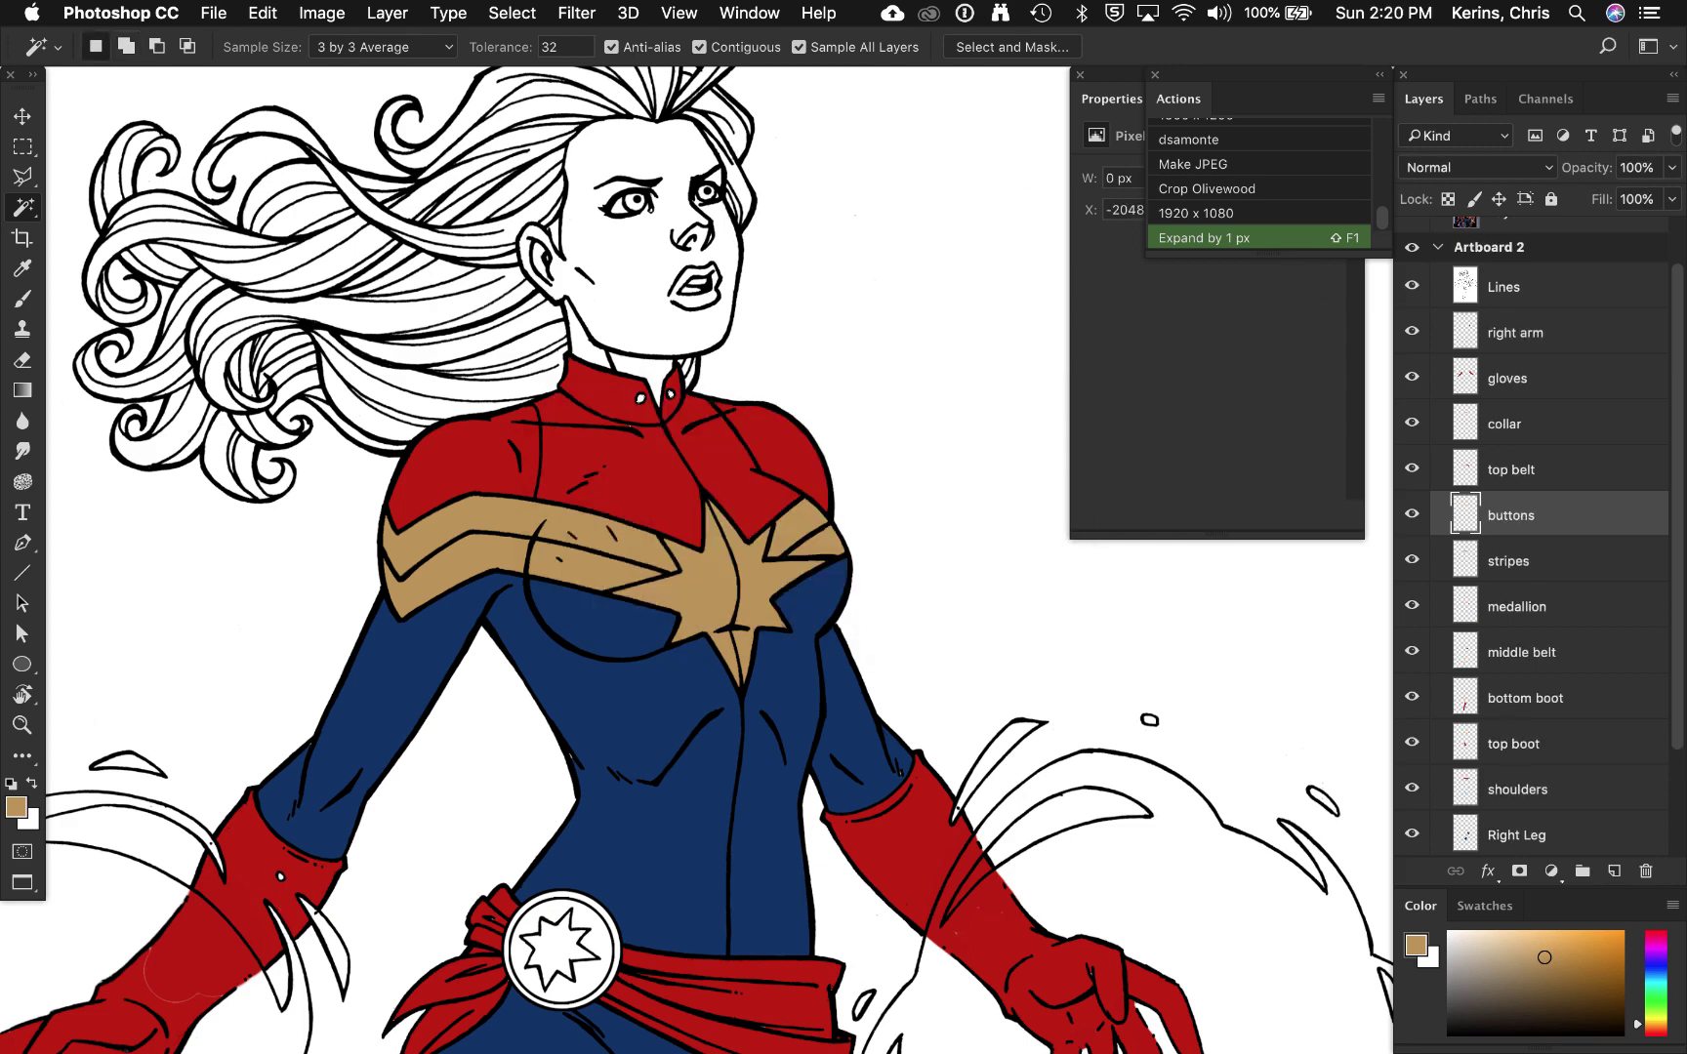
# Step: Select the belt buckle, expand by 1 px and fill it with gold on a new layer named buckle above middle belt
pyautogui.scroll(-5, 544, 559)
pyautogui.click(544, 559)
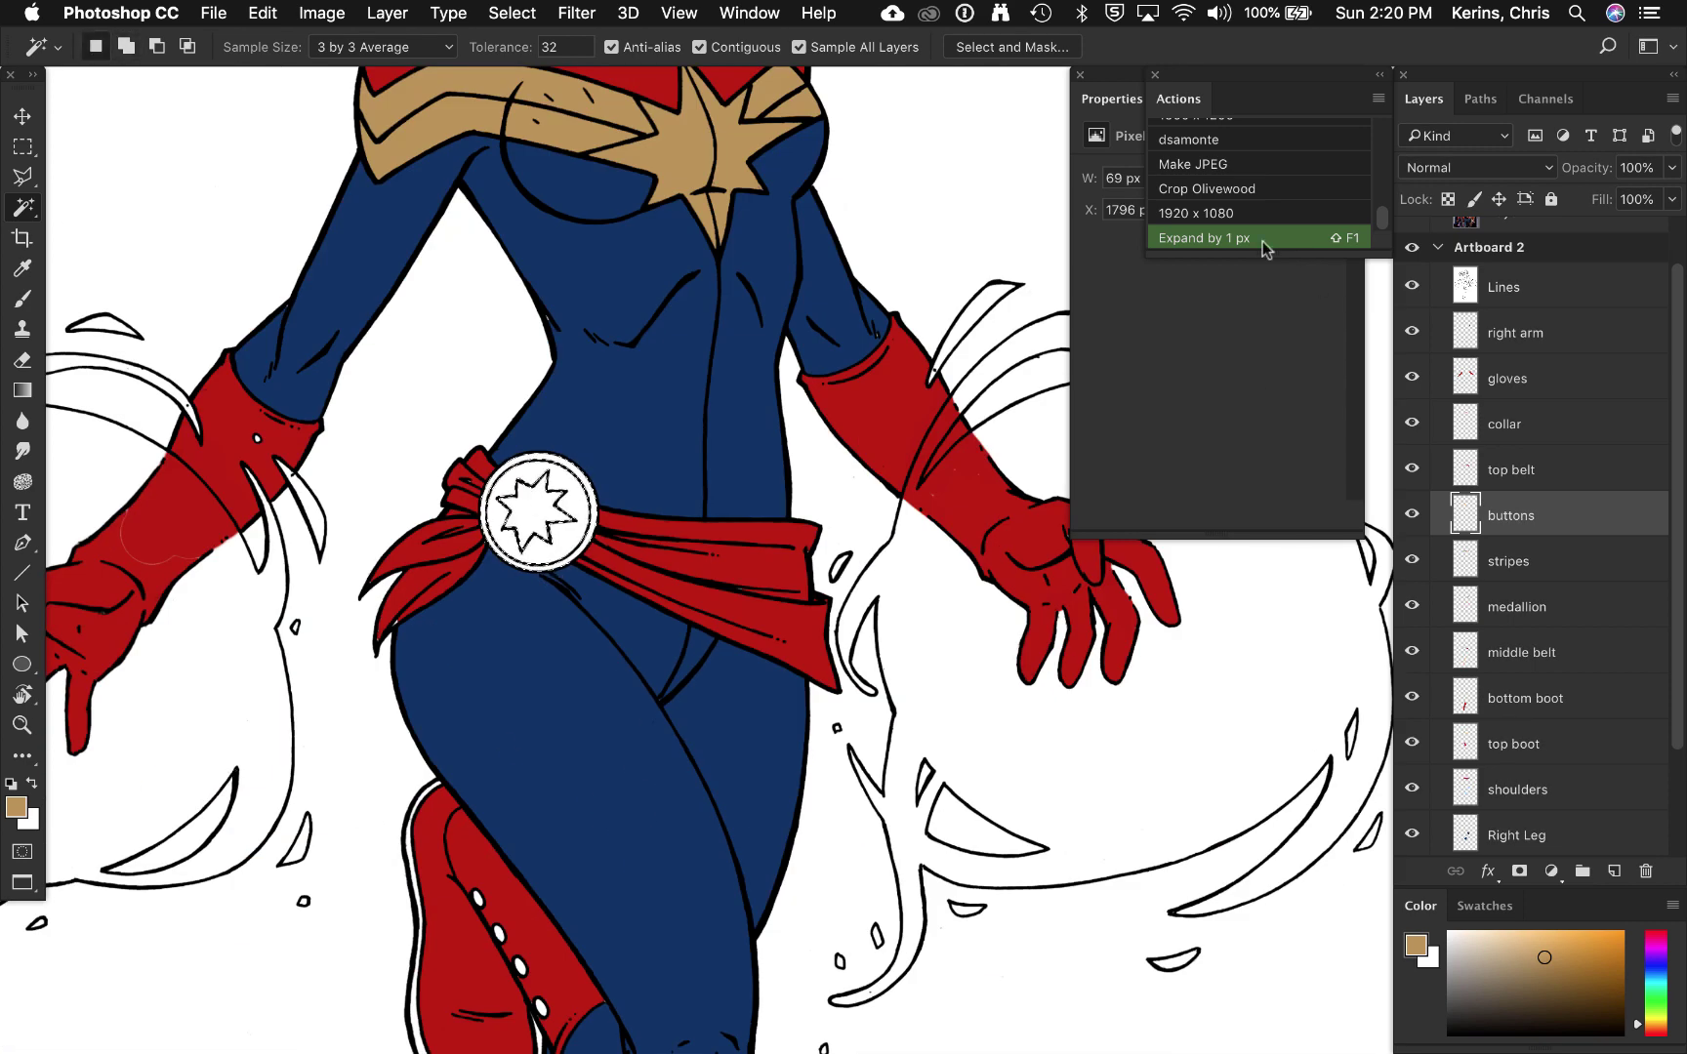
pyautogui.click(1593, 655)
pyautogui.hotkey('shift', 'F1')
pyautogui.write('buckle')
pyautogui.press('Return')
# Step: Sample the skin tone from the forehead in the reference photo and fill the face and neck with it
pyautogui.scroll(5, 942, 557)
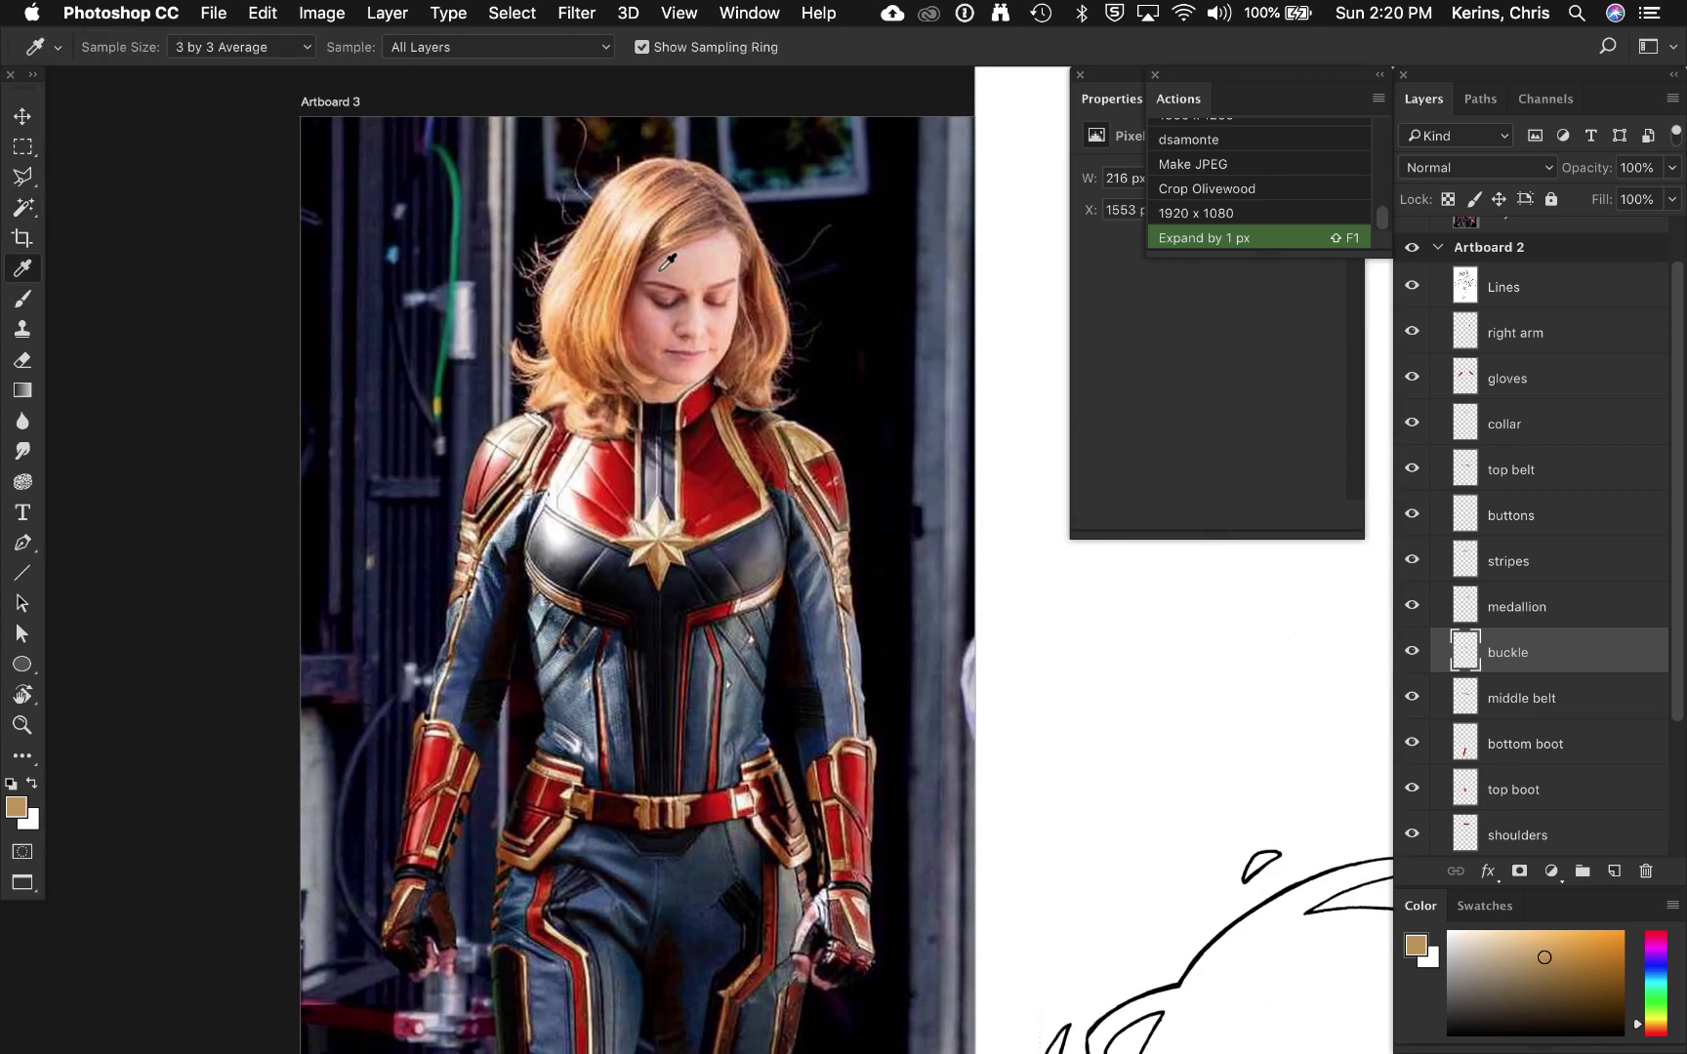
pyautogui.click(654, 273)
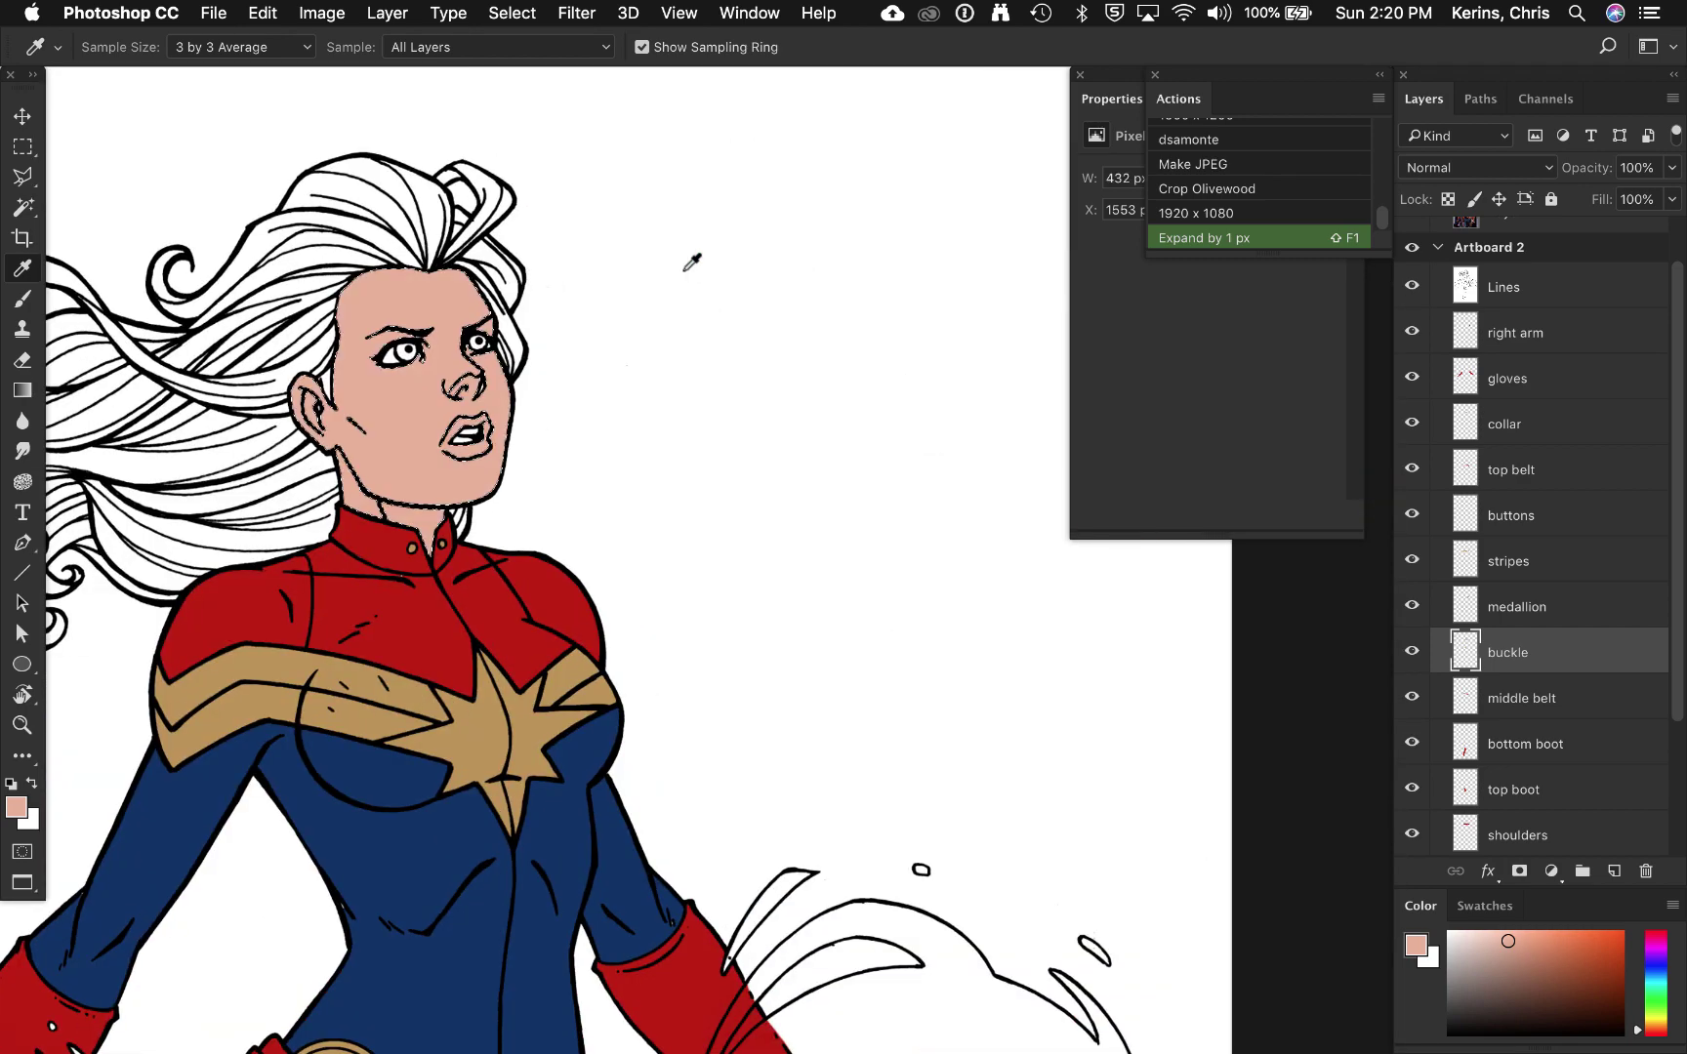
# Step: Deselect, then marquee-select the face and neck and put their skin fill on its own new layer
pyautogui.press('super+plus')
pyautogui.press('super+plus')
pyautogui.press('super+plus')
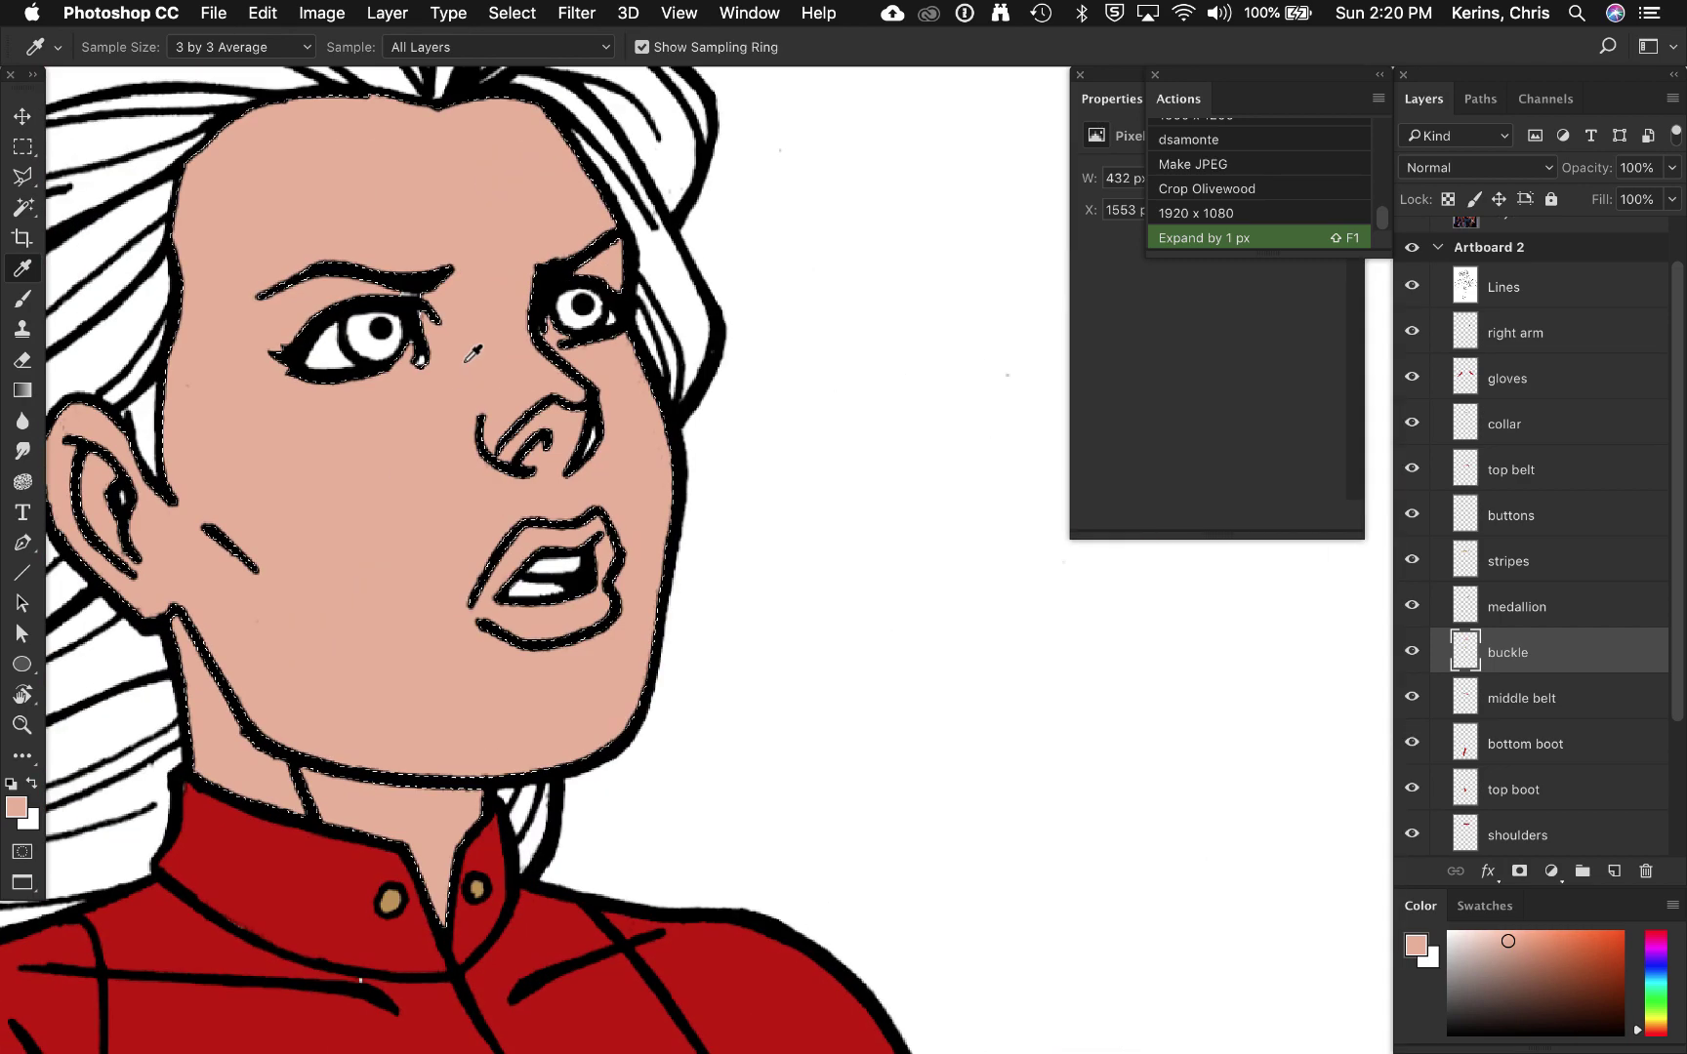
pyautogui.press('e')
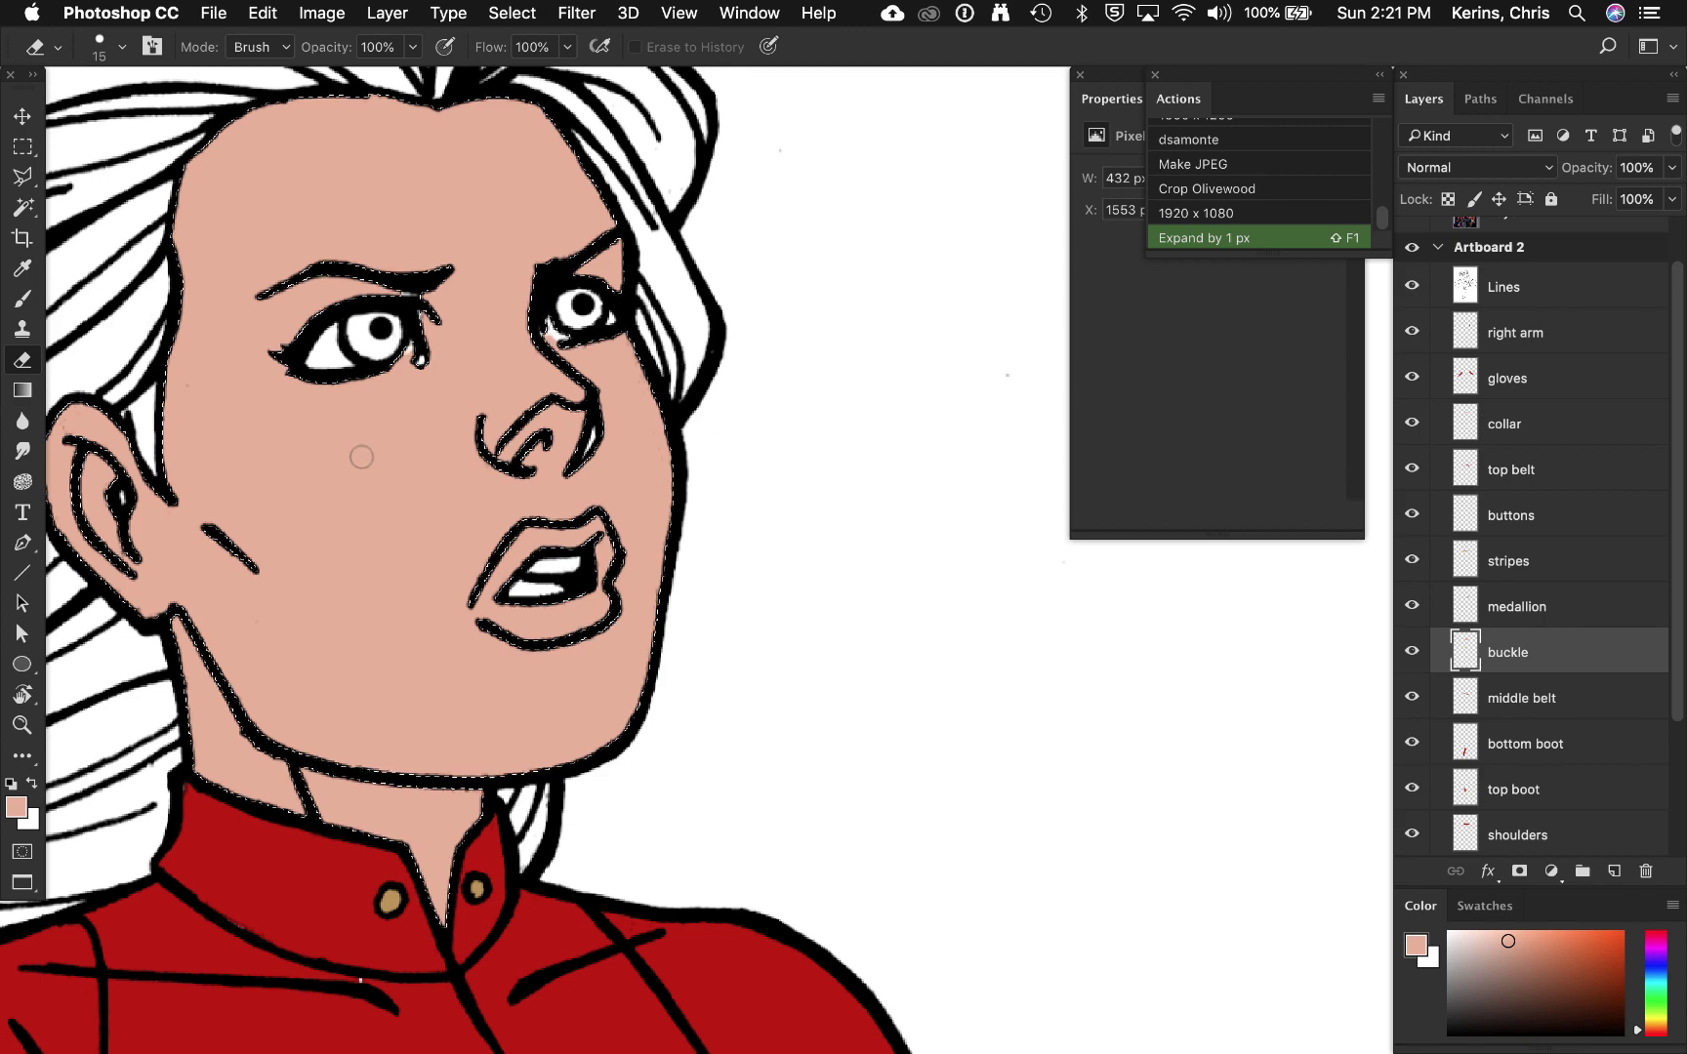
pyautogui.press('w')
pyautogui.press('super+d')
pyautogui.click(1266, 239)
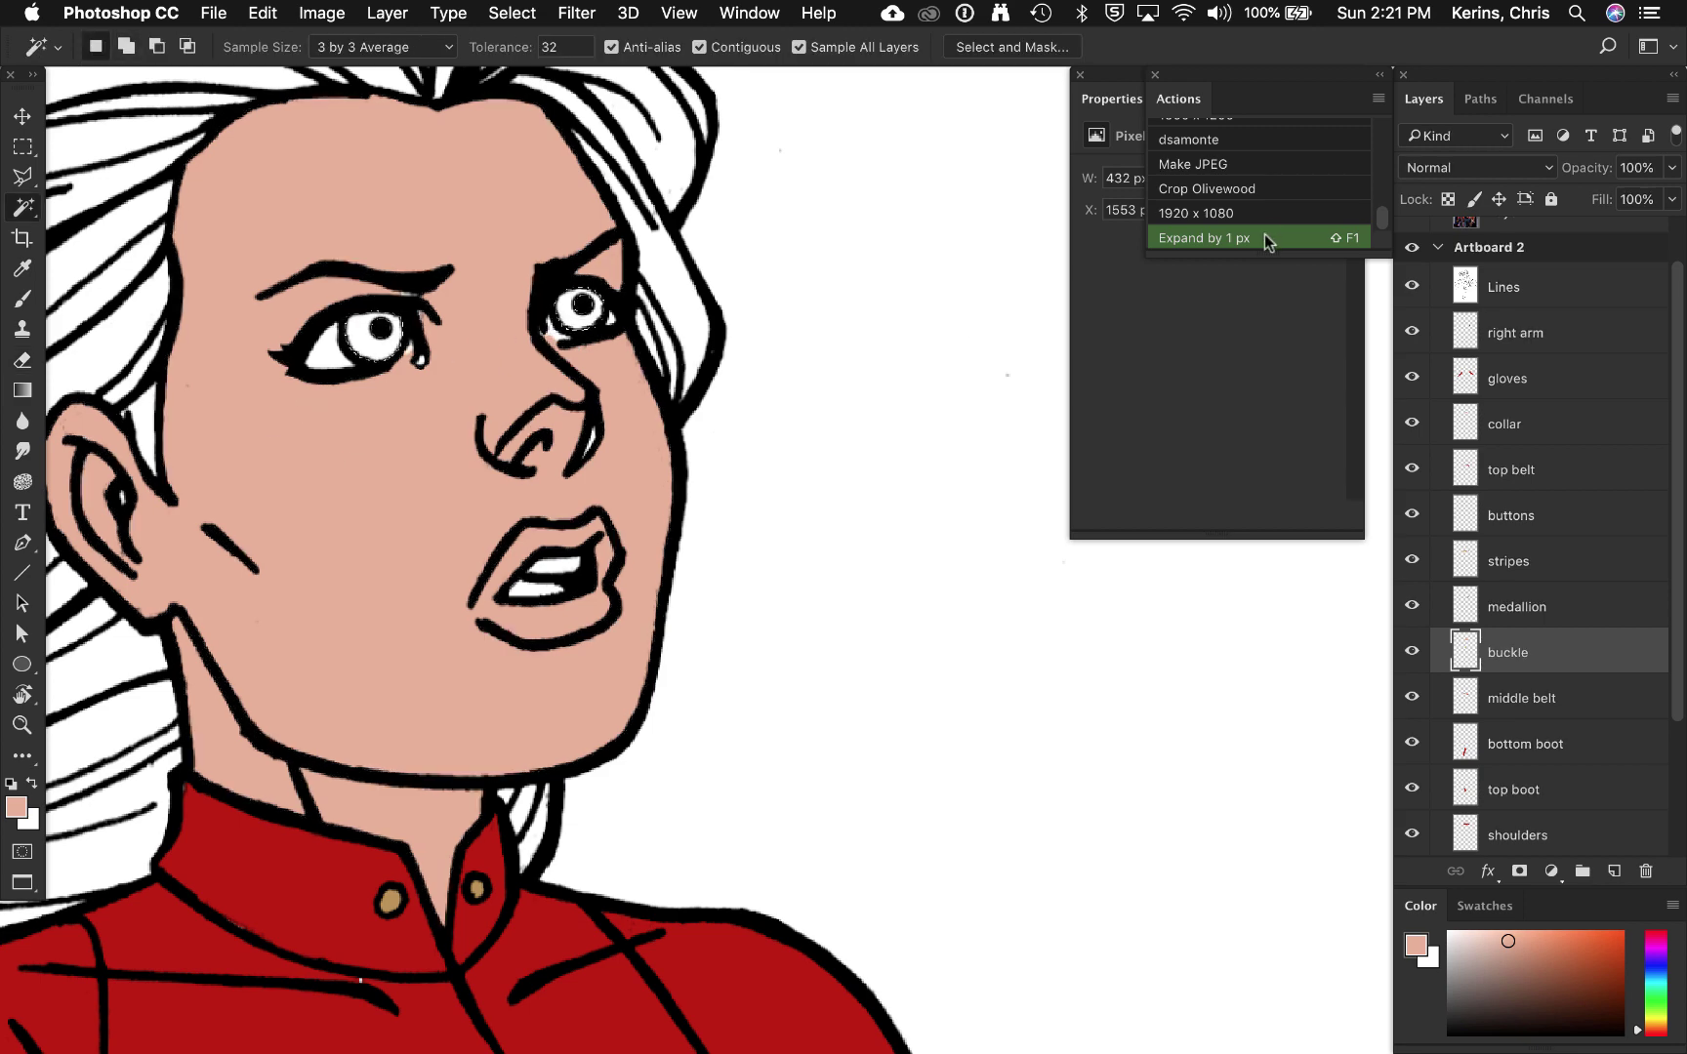
pyautogui.hscroll(-3, 512, 580)
pyautogui.press('b')
pyautogui.press('m')
pyautogui.moveTo(149, 84); pyautogui.dragTo(955, 966)
pyautogui.press('super+j')
# Step: Move the new skin layer directly below the Lines layer and rename it Face
pyautogui.moveTo(1630, 657); pyautogui.dragTo(1608, 324)
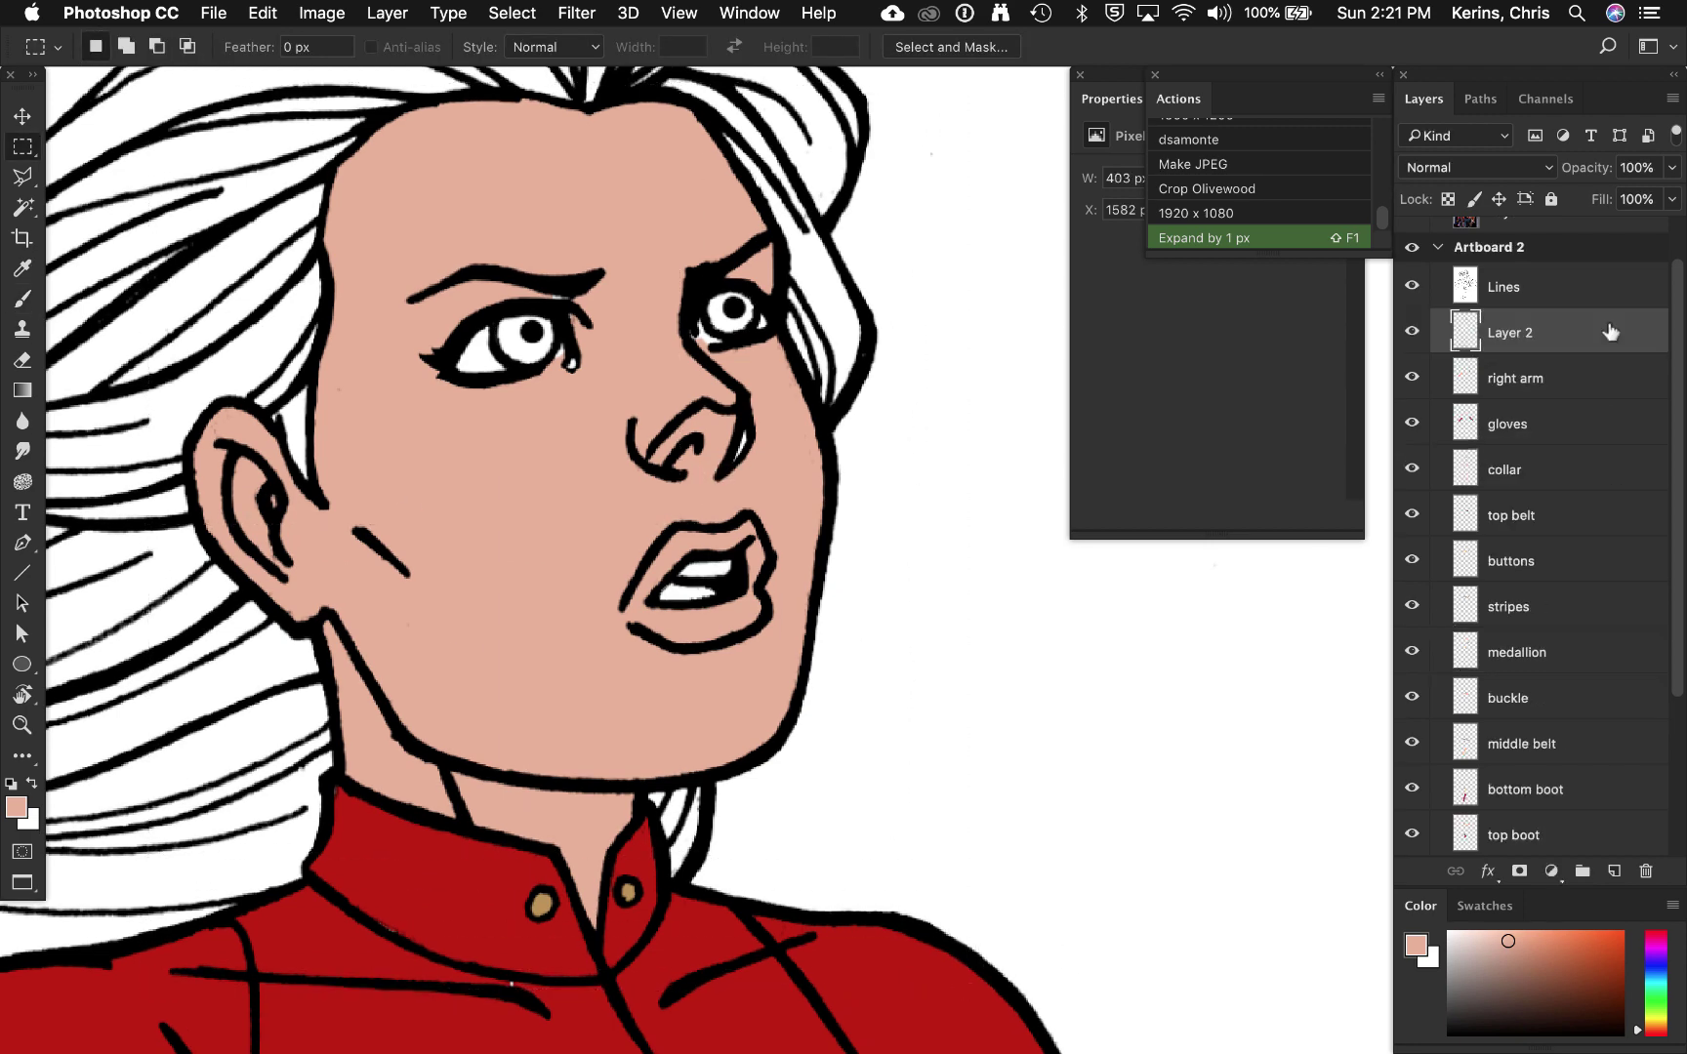
pyautogui.doubleClick(1509, 332)
pyautogui.write('Face')
pyautogui.press('Return')
pyautogui.press('b')
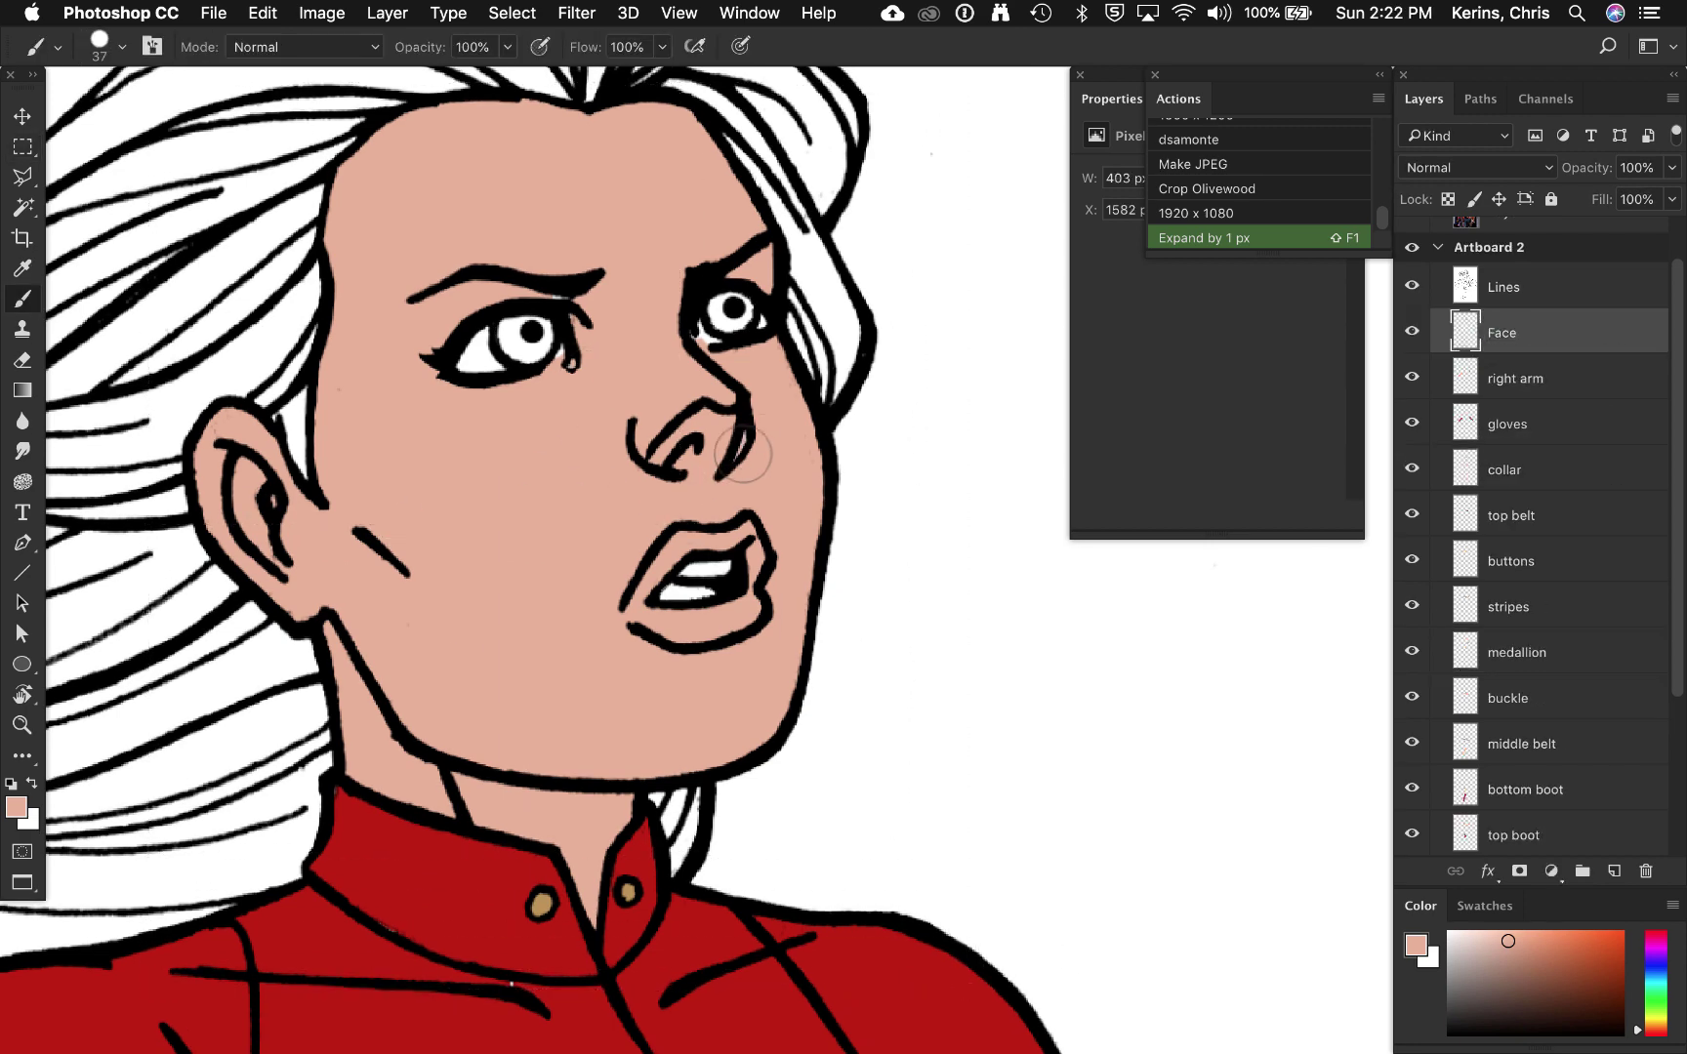
# Step: Select both irises and fill them with a light aqua green on a new layer named iris
pyautogui.press('w')
pyautogui.press('super+shift+n')
pyautogui.write('iris')
pyautogui.press('Return')
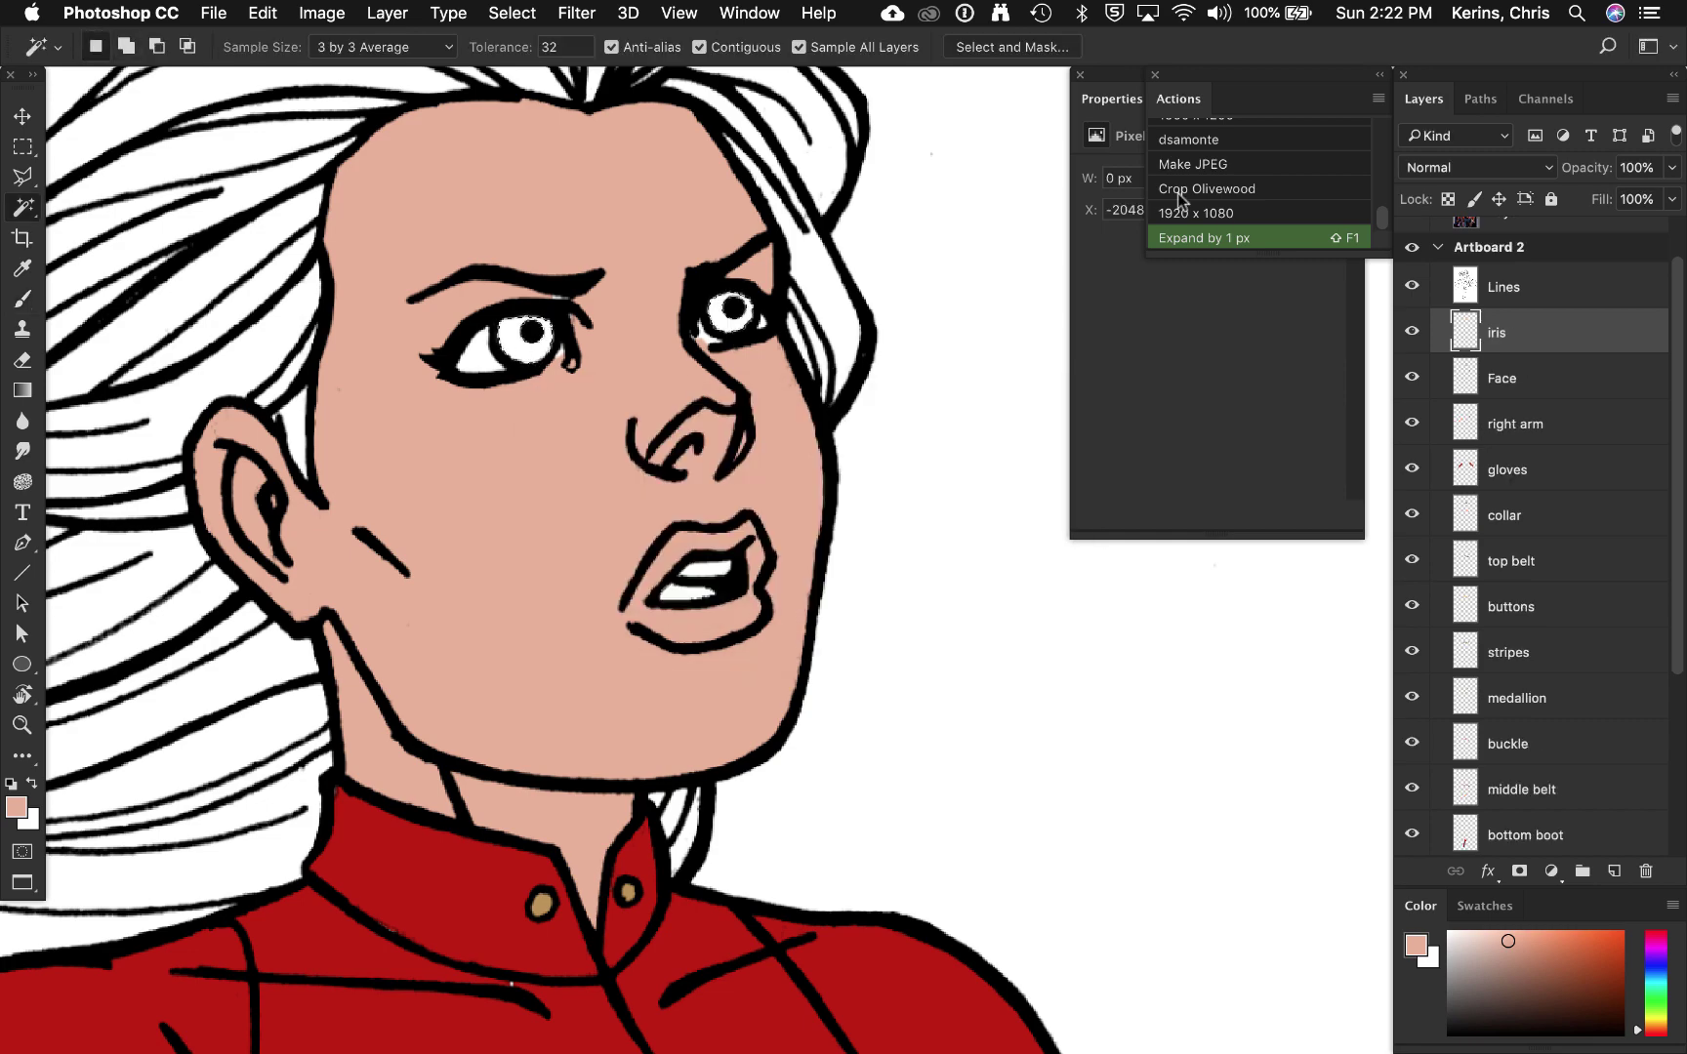
pyautogui.click(507, 347)
pyautogui.keyDown('shift'); pyautogui.click(715, 314); pyautogui.keyUp('shift')
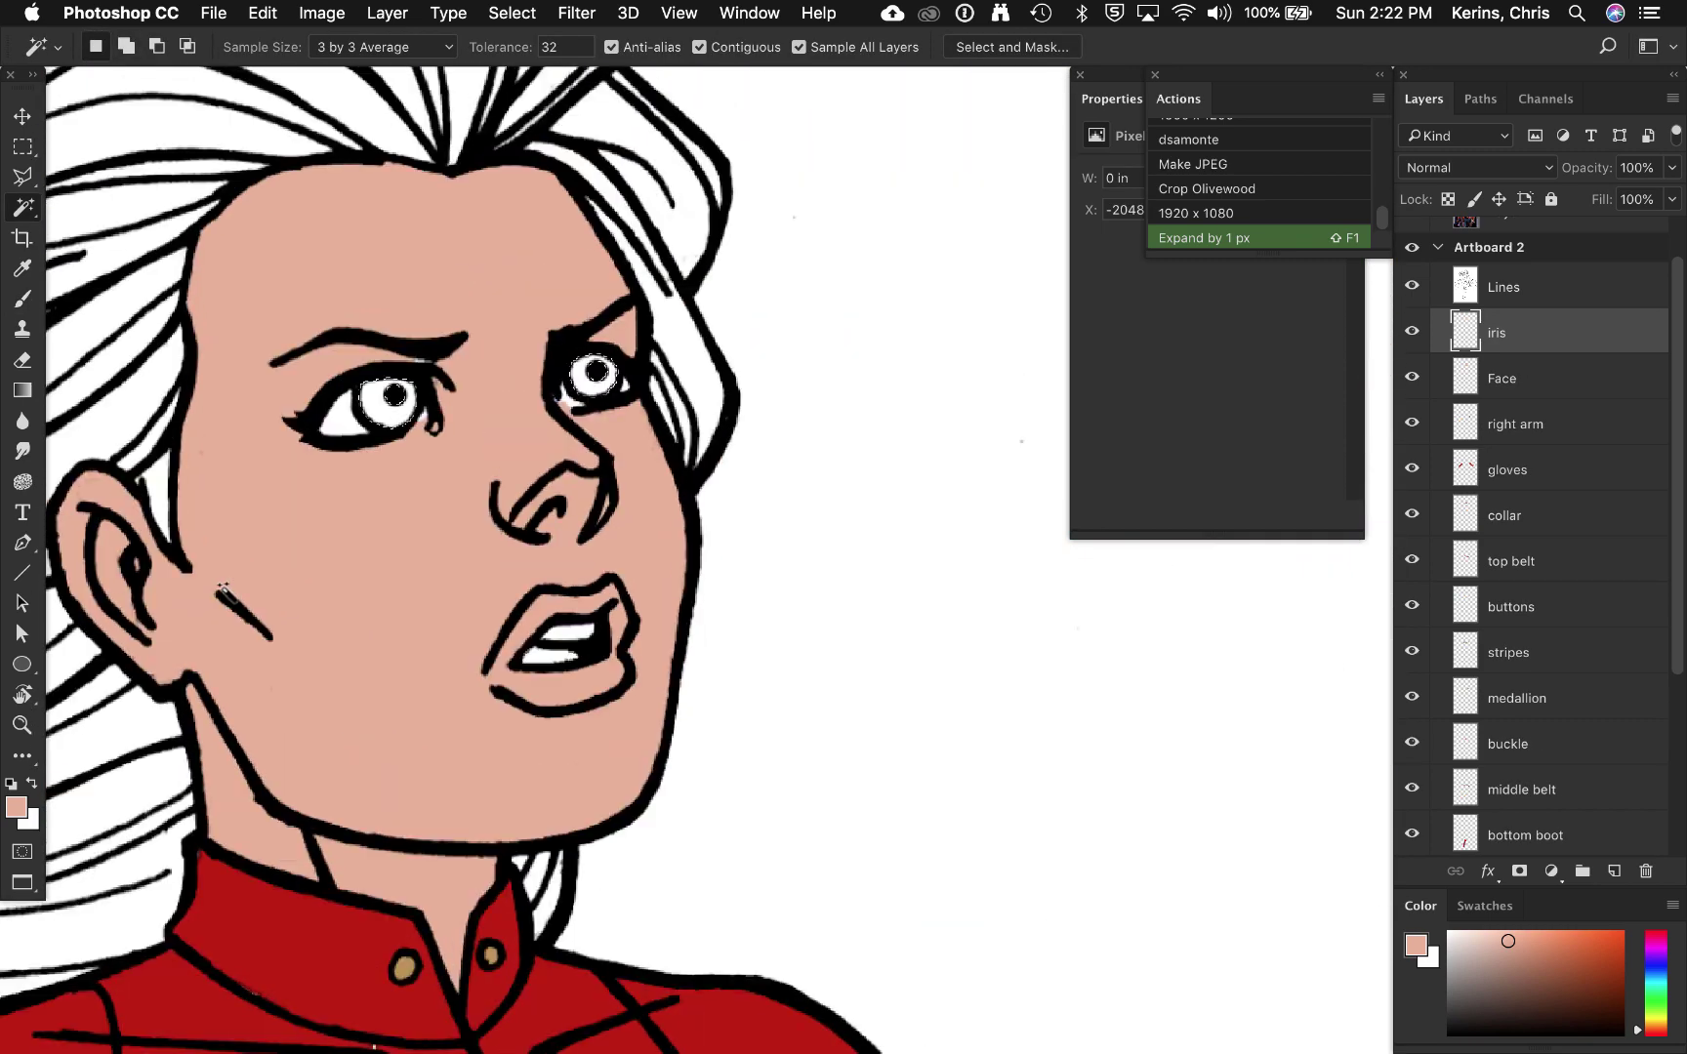
pyautogui.moveTo(1653, 1030); pyautogui.dragTo(1652, 986)
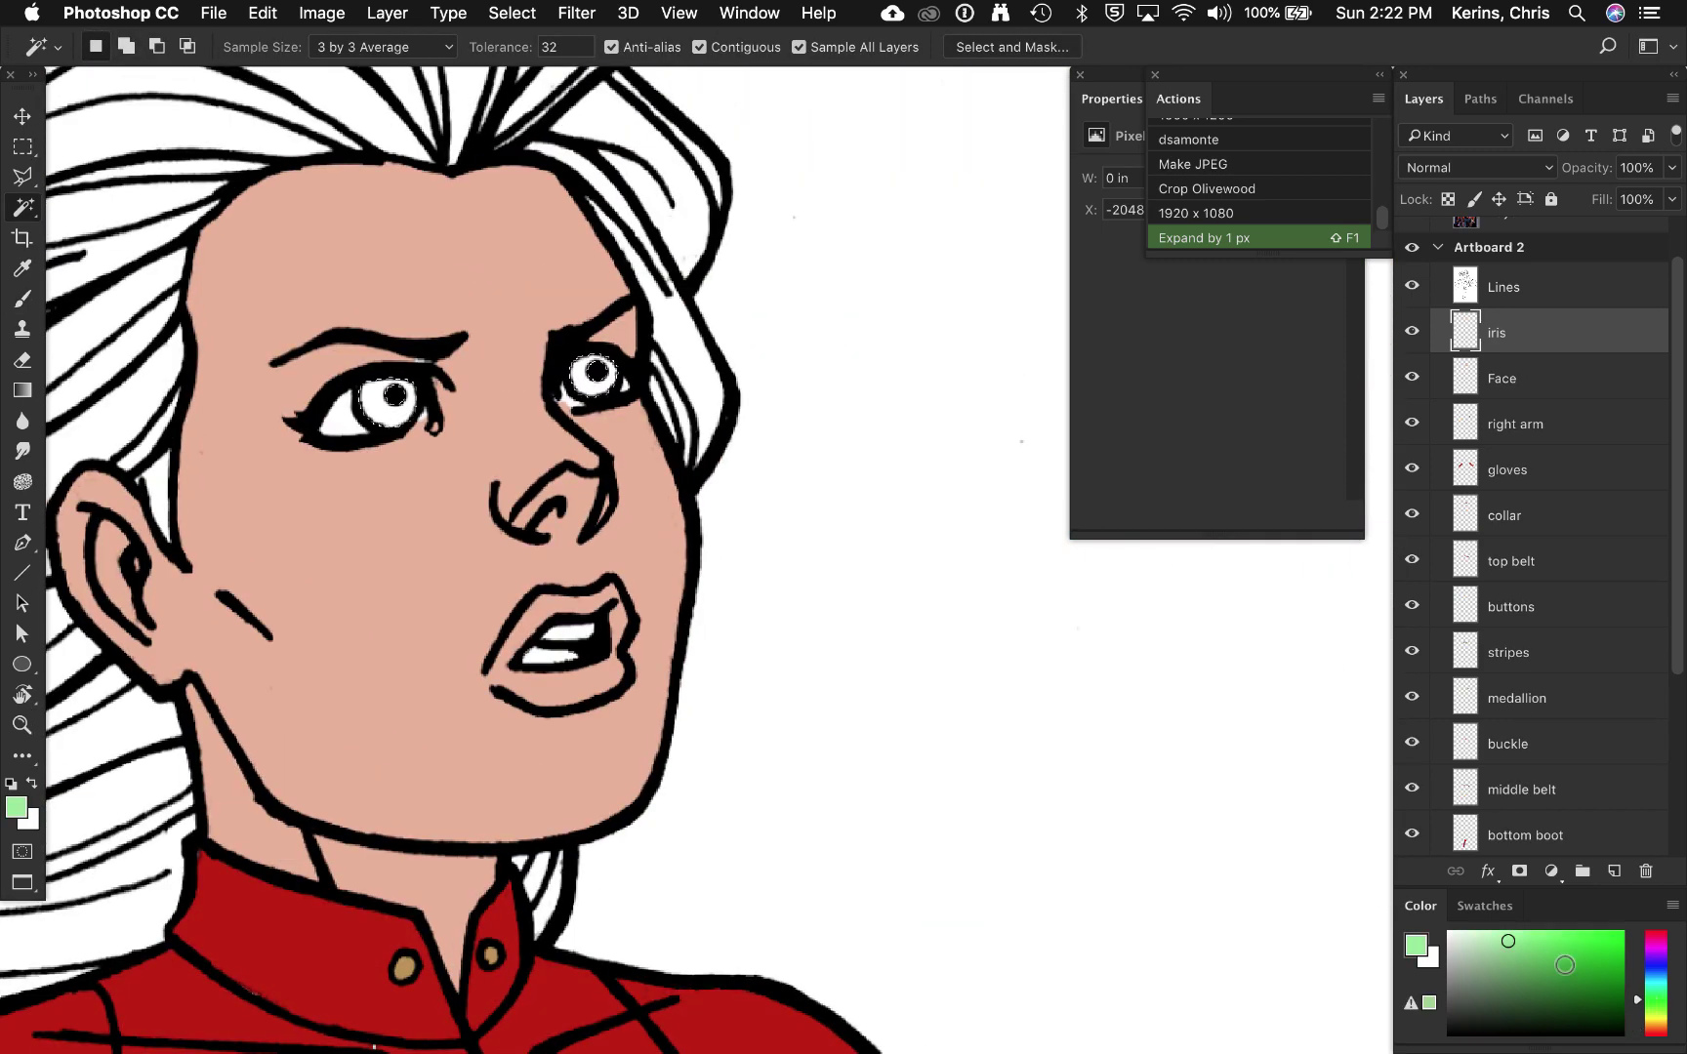
pyautogui.click(1536, 960)
pyautogui.click(1537, 948)
pyautogui.hotkey('alt', 'BackSpace')
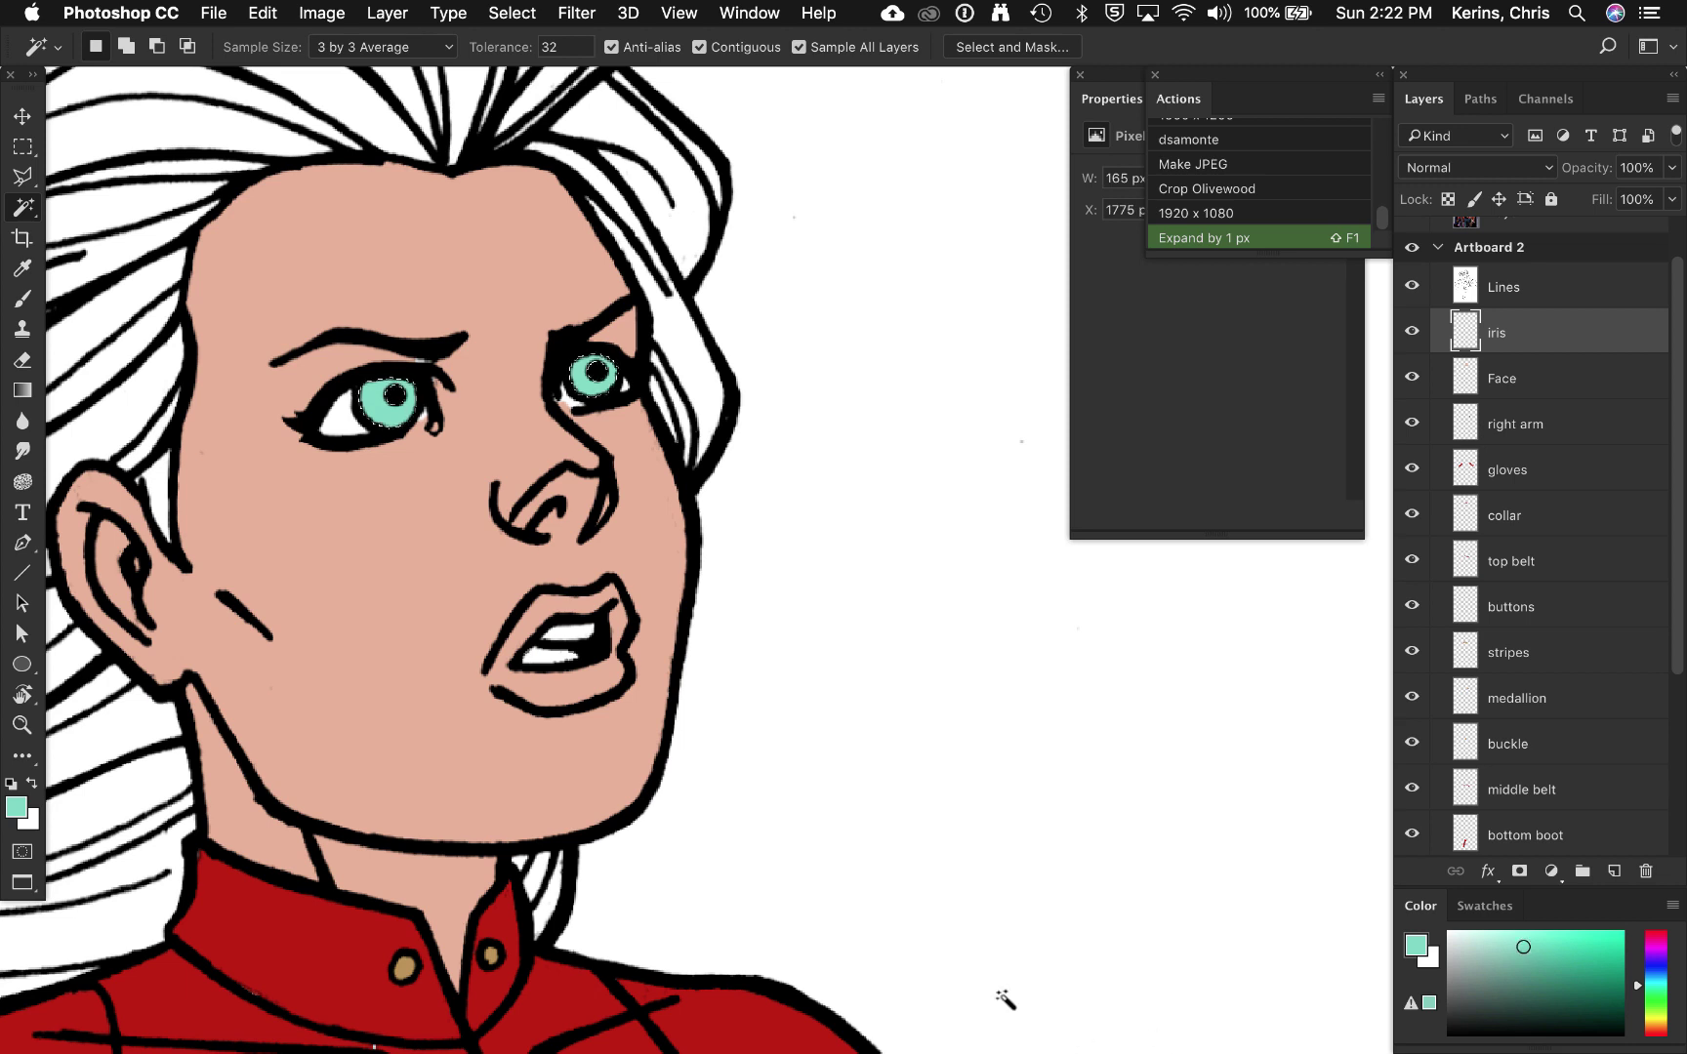
# Step: Fill the whites of the eyes with white on a new layer named whites above iris
pyautogui.press('super+d')
pyautogui.press('shift+super+n')
pyautogui.write('whites')
pyautogui.press('Return')
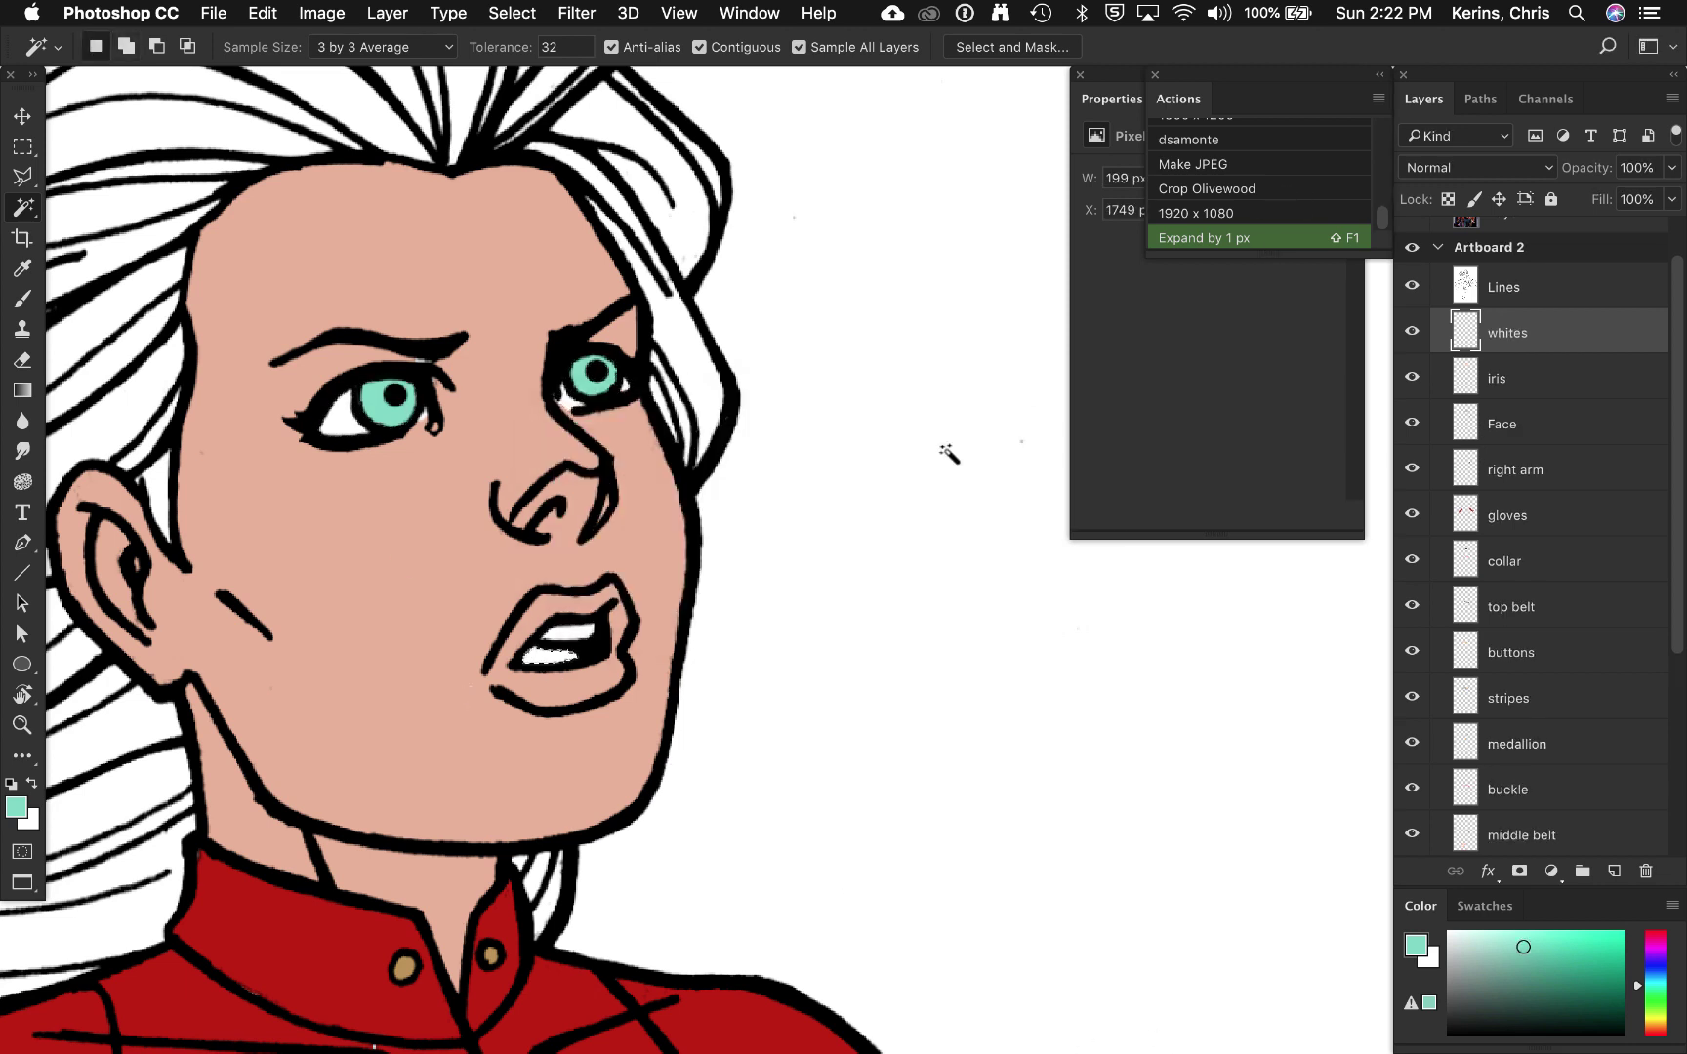
# Step: Fill the tongue with a dark pinkish red on a new layer named tongue
pyautogui.press('shift+super+n')
pyautogui.write('tongue')
pyautogui.press('Return')
pyautogui.press('i')
pyautogui.moveTo(1640, 1020); pyautogui.dragTo(1635, 1041)
pyautogui.hotkey('alt', 'BackSpace')
pyautogui.hotkey('alt', 'BackSpace')
# Step: Draw a loose lasso selection around all the hair, cutting across the face and the shoulder
pyautogui.press('super+minus')
pyautogui.press('super+minus')
pyautogui.press('super+minus')
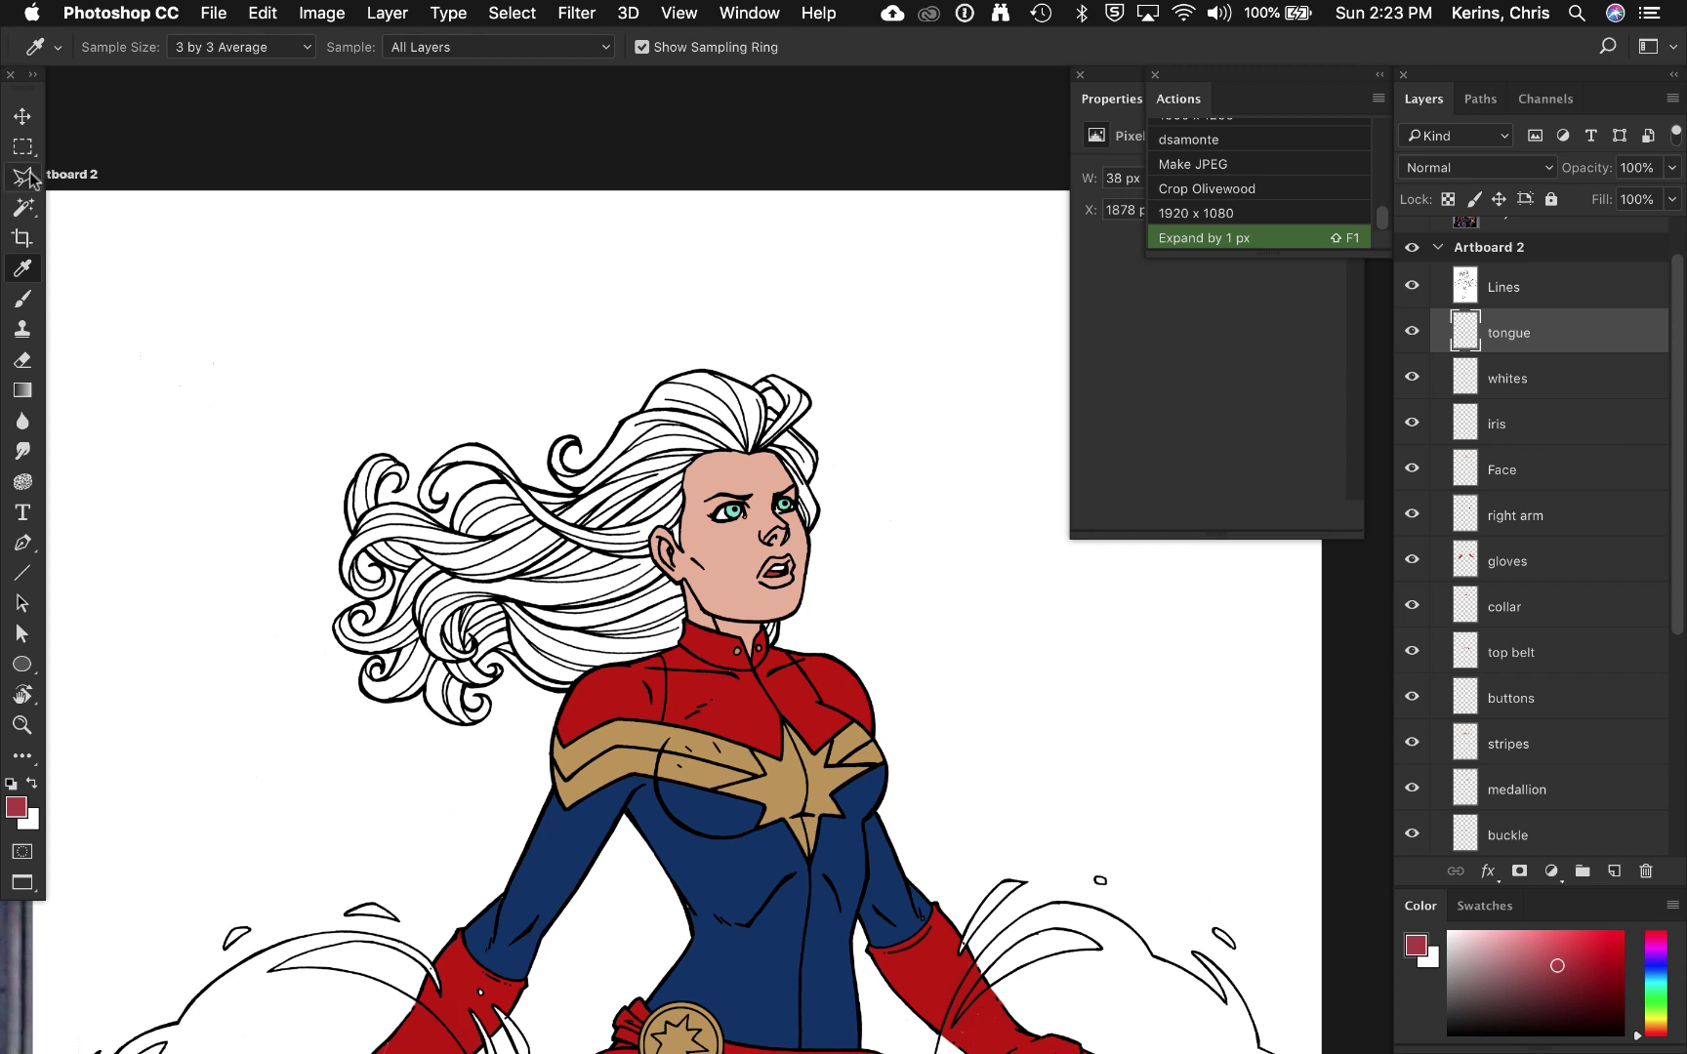
pyautogui.moveTo(29, 178)
pyautogui.mouseDown()
pyautogui.moveTo(97, 196)
pyautogui.moveTo(39, 180)
pyautogui.moveTo(93, 174)
pyautogui.mouseUp()
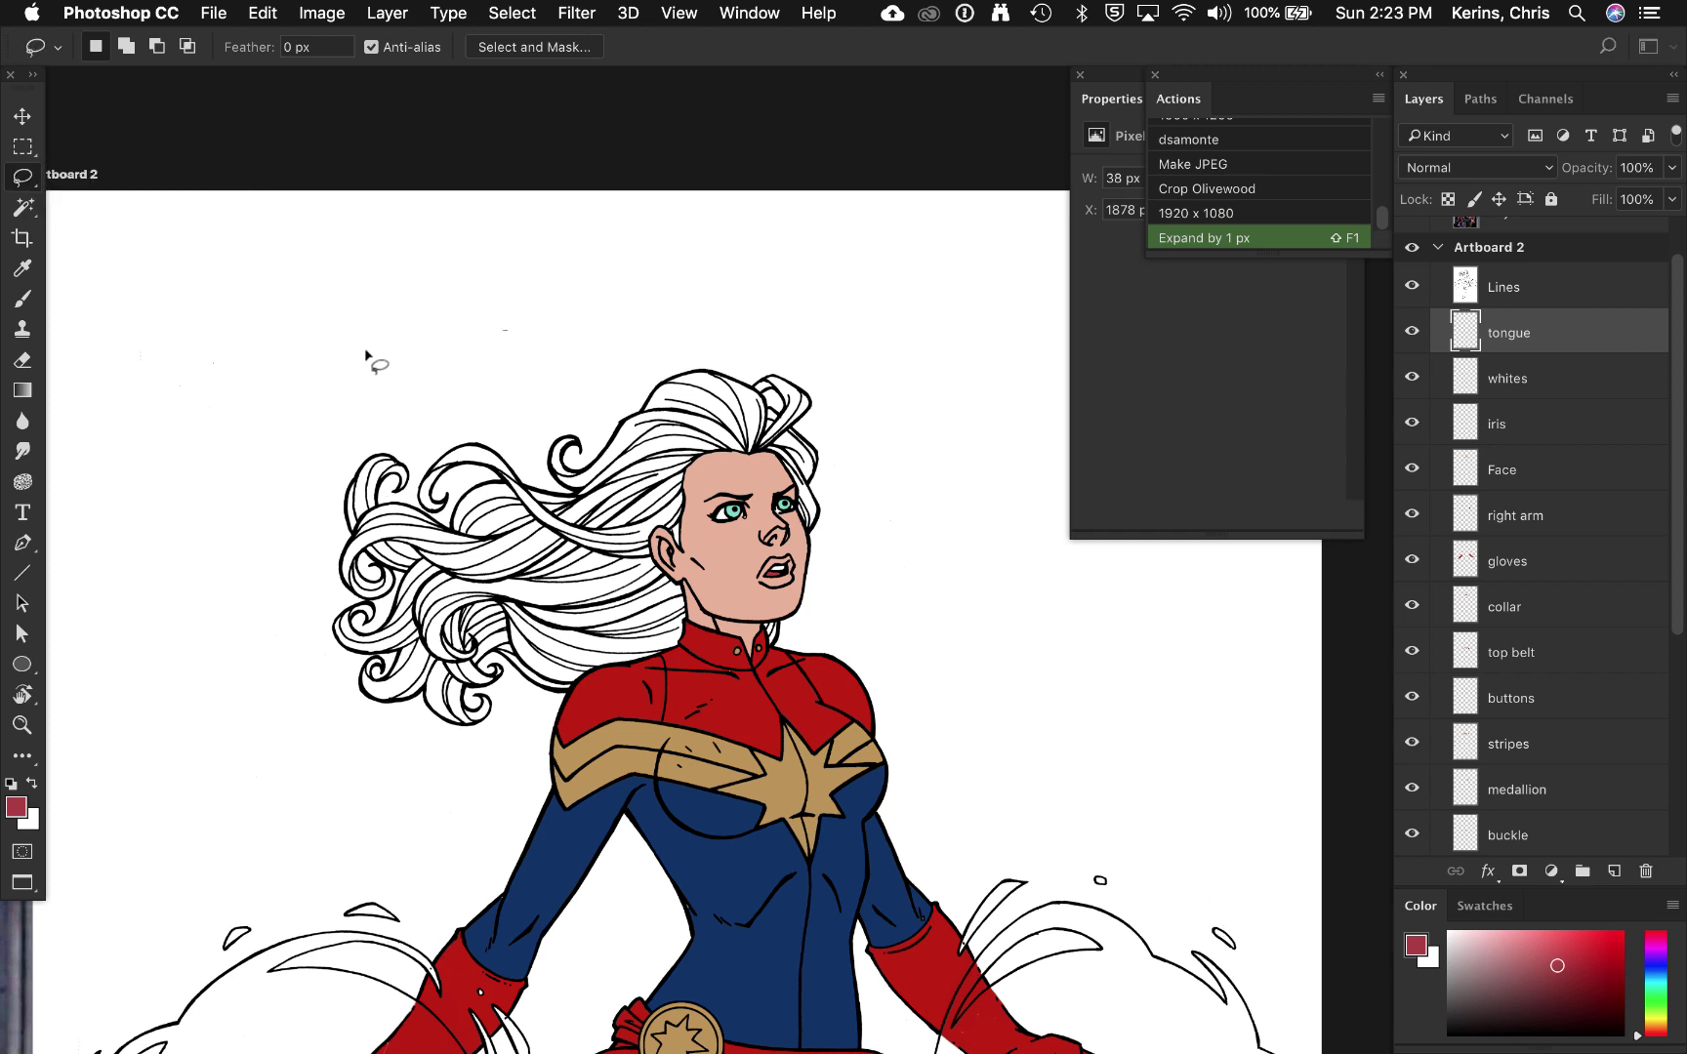
pyautogui.moveTo(366, 352)
pyautogui.mouseDown()
pyautogui.moveTo(241, 500)
pyautogui.moveTo(238, 648)
pyautogui.moveTo(291, 718)
pyautogui.moveTo(395, 778)
pyautogui.moveTo(503, 786)
pyautogui.moveTo(569, 700)
pyautogui.moveTo(676, 653)
pyautogui.moveTo(696, 598)
pyautogui.mouseUp()
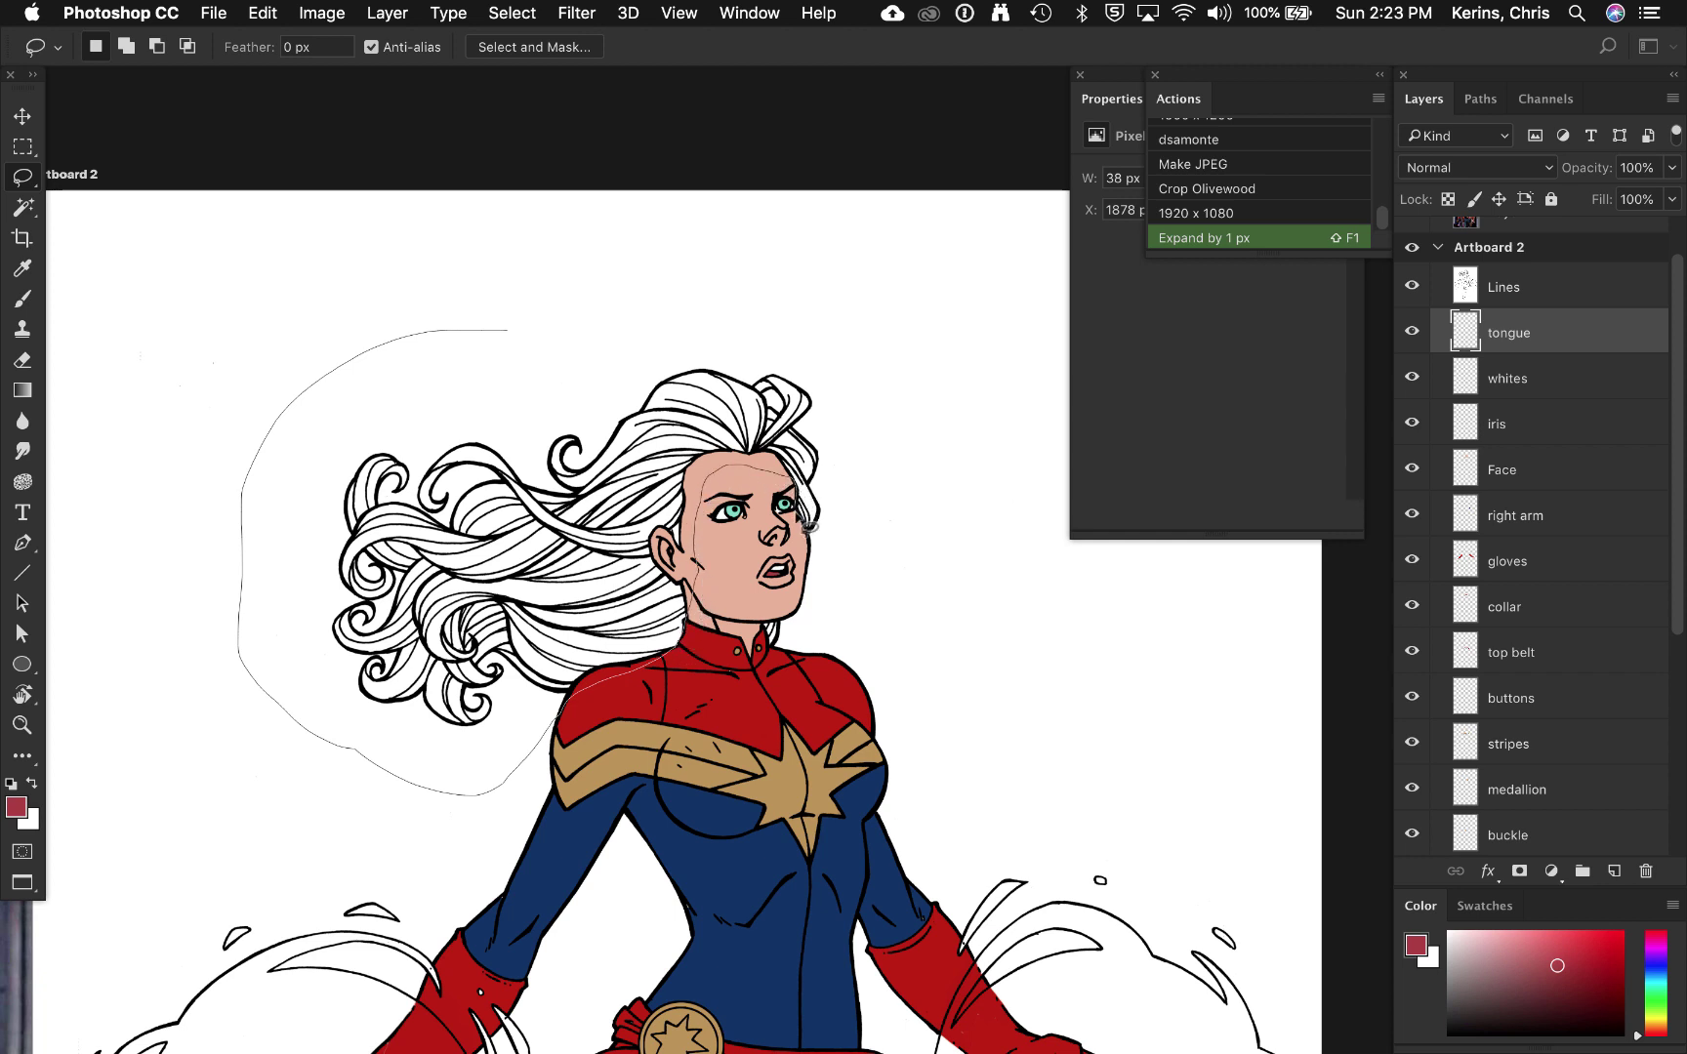
pyautogui.moveTo(856, 557)
pyautogui.mouseDown()
pyautogui.moveTo(902, 442)
pyautogui.moveTo(803, 368)
pyautogui.moveTo(610, 344)
pyautogui.mouseUp()
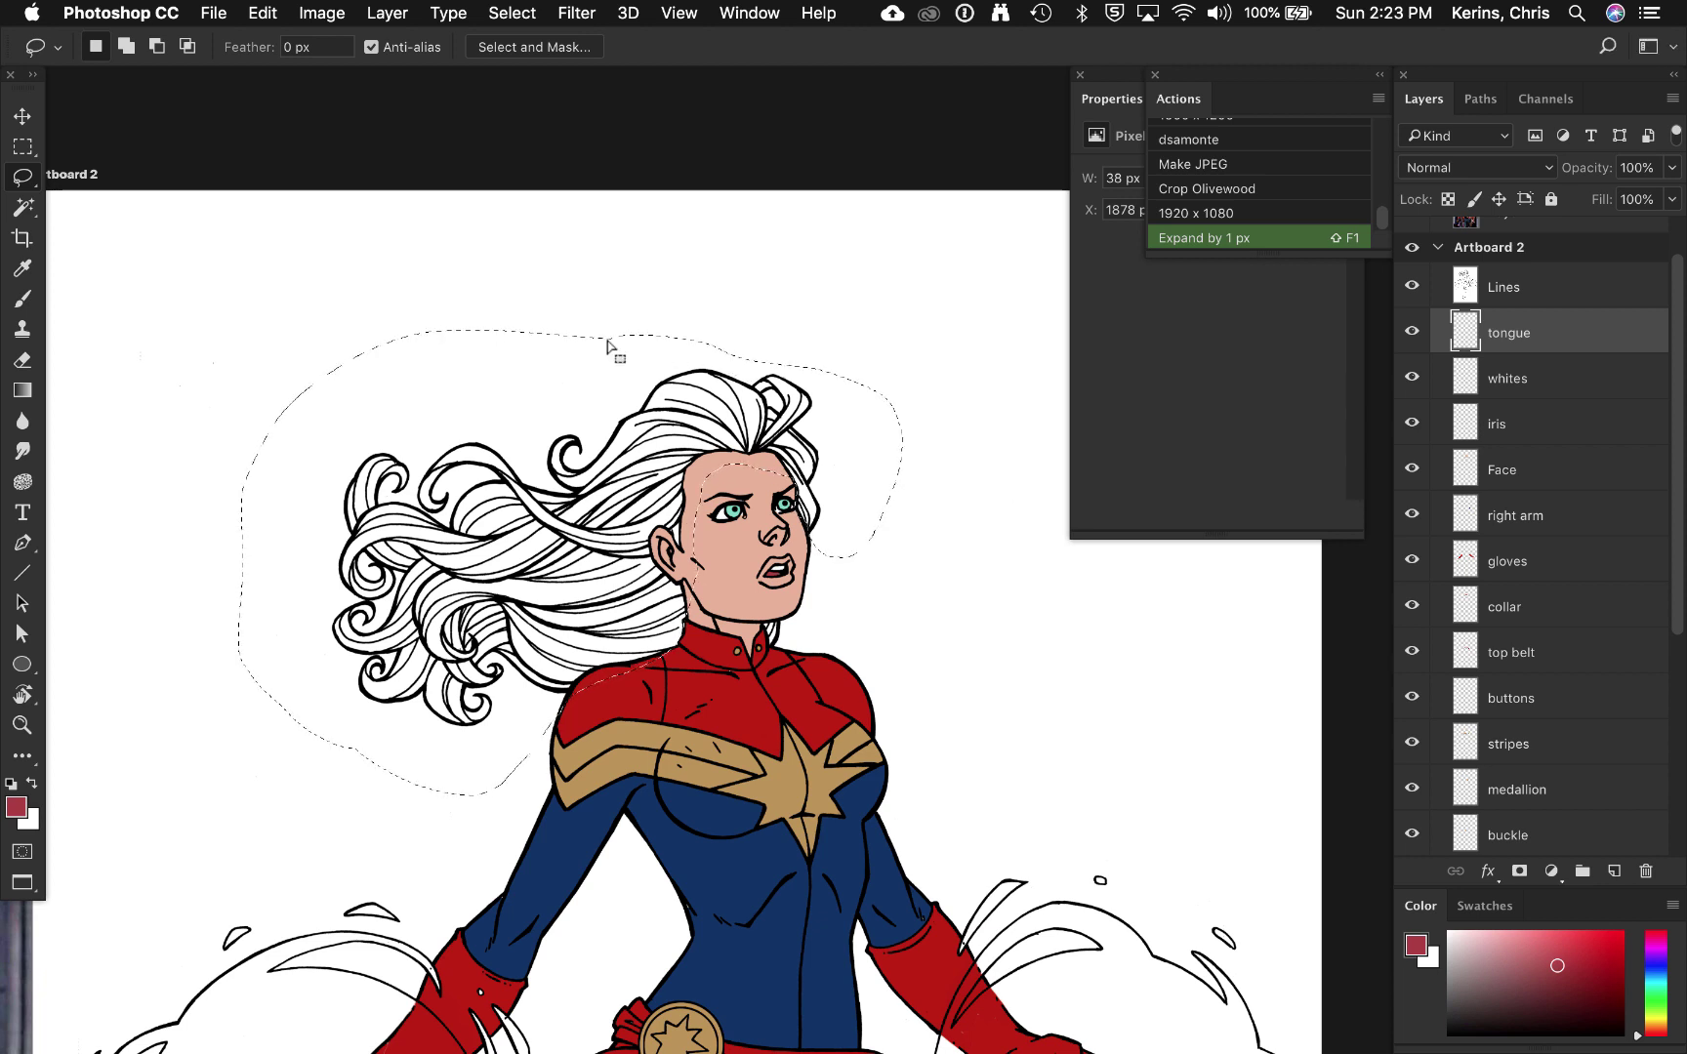
# Step: Subtract the white background and the contents of the Face, collar and shoulders layers from the hair selection
pyautogui.press('w')
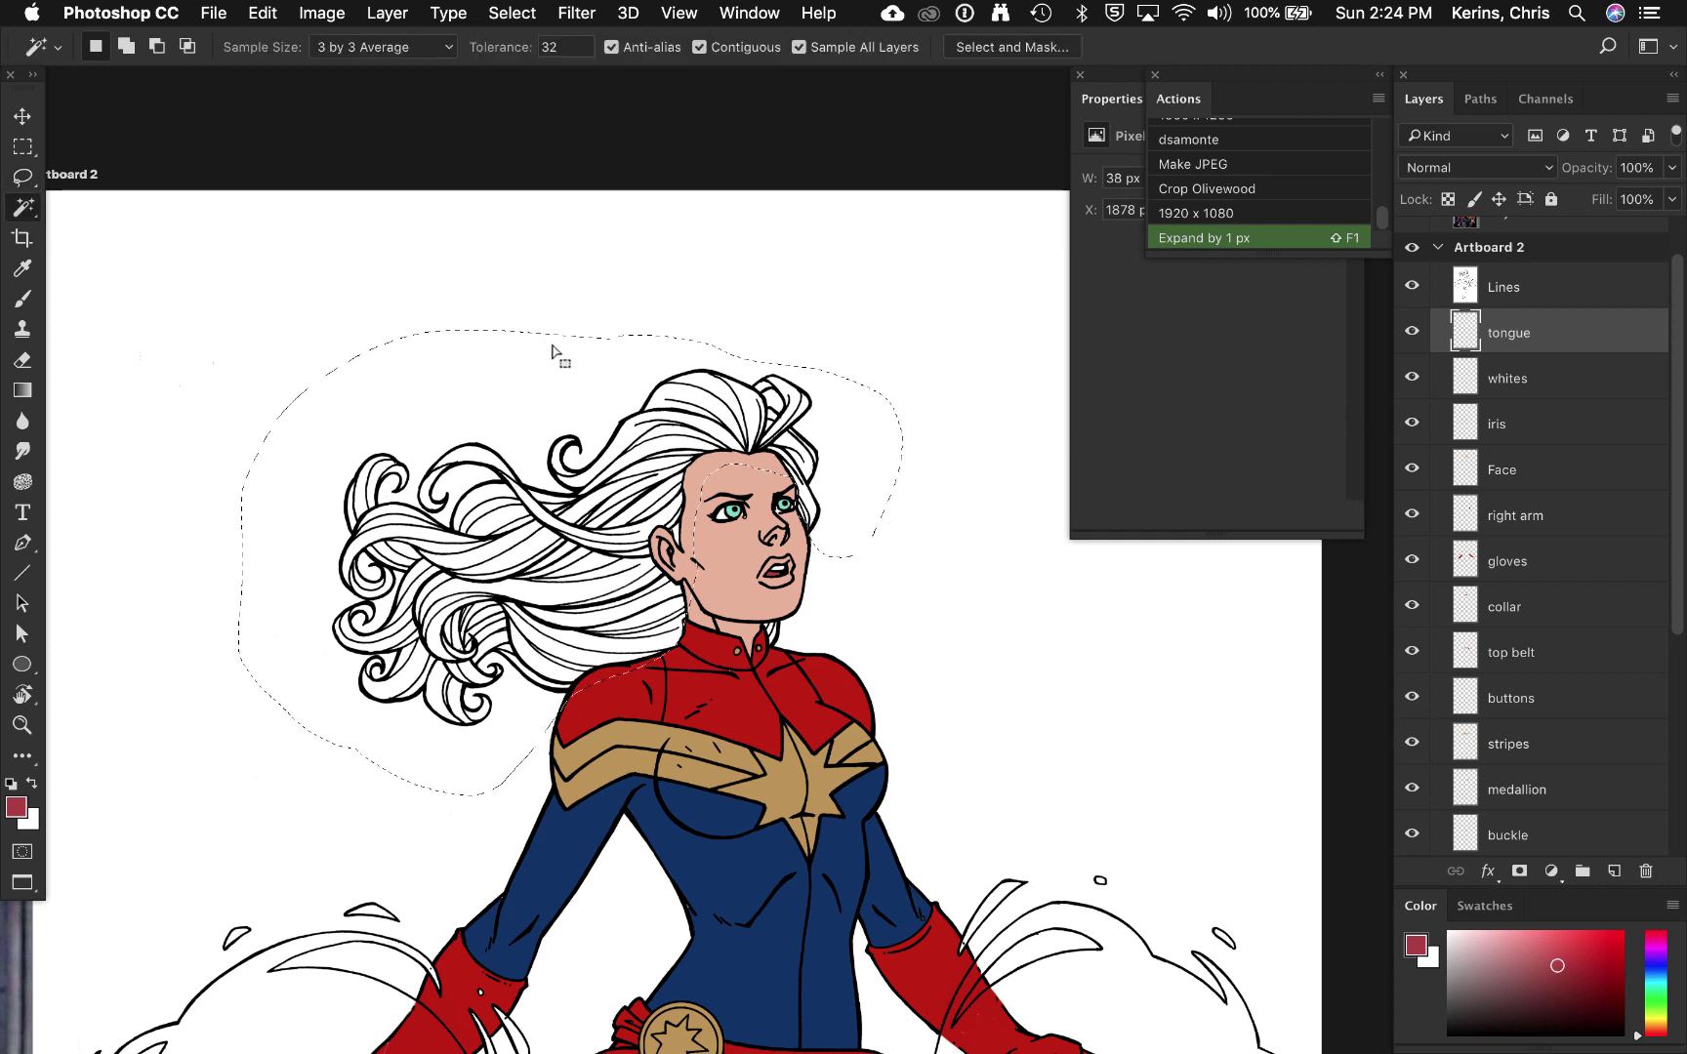
pyautogui.press('alt')
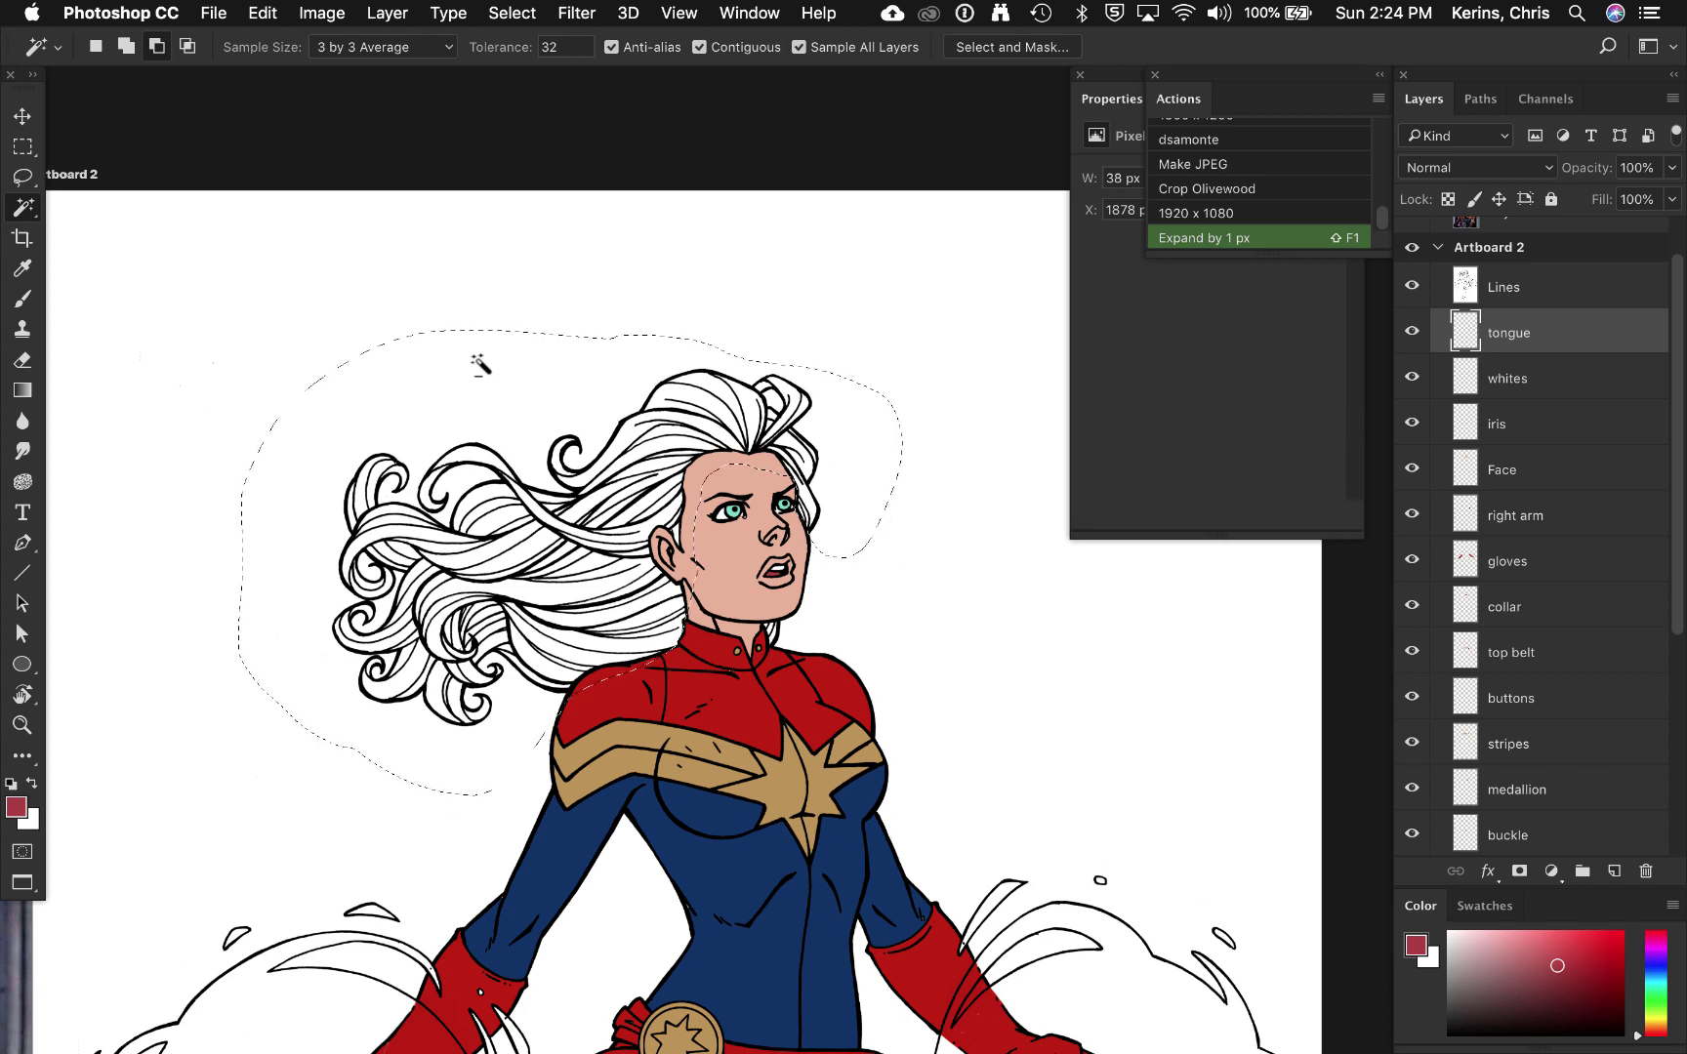
pyautogui.keyDown('alt'); pyautogui.click(477, 361); pyautogui.keyUp('alt')
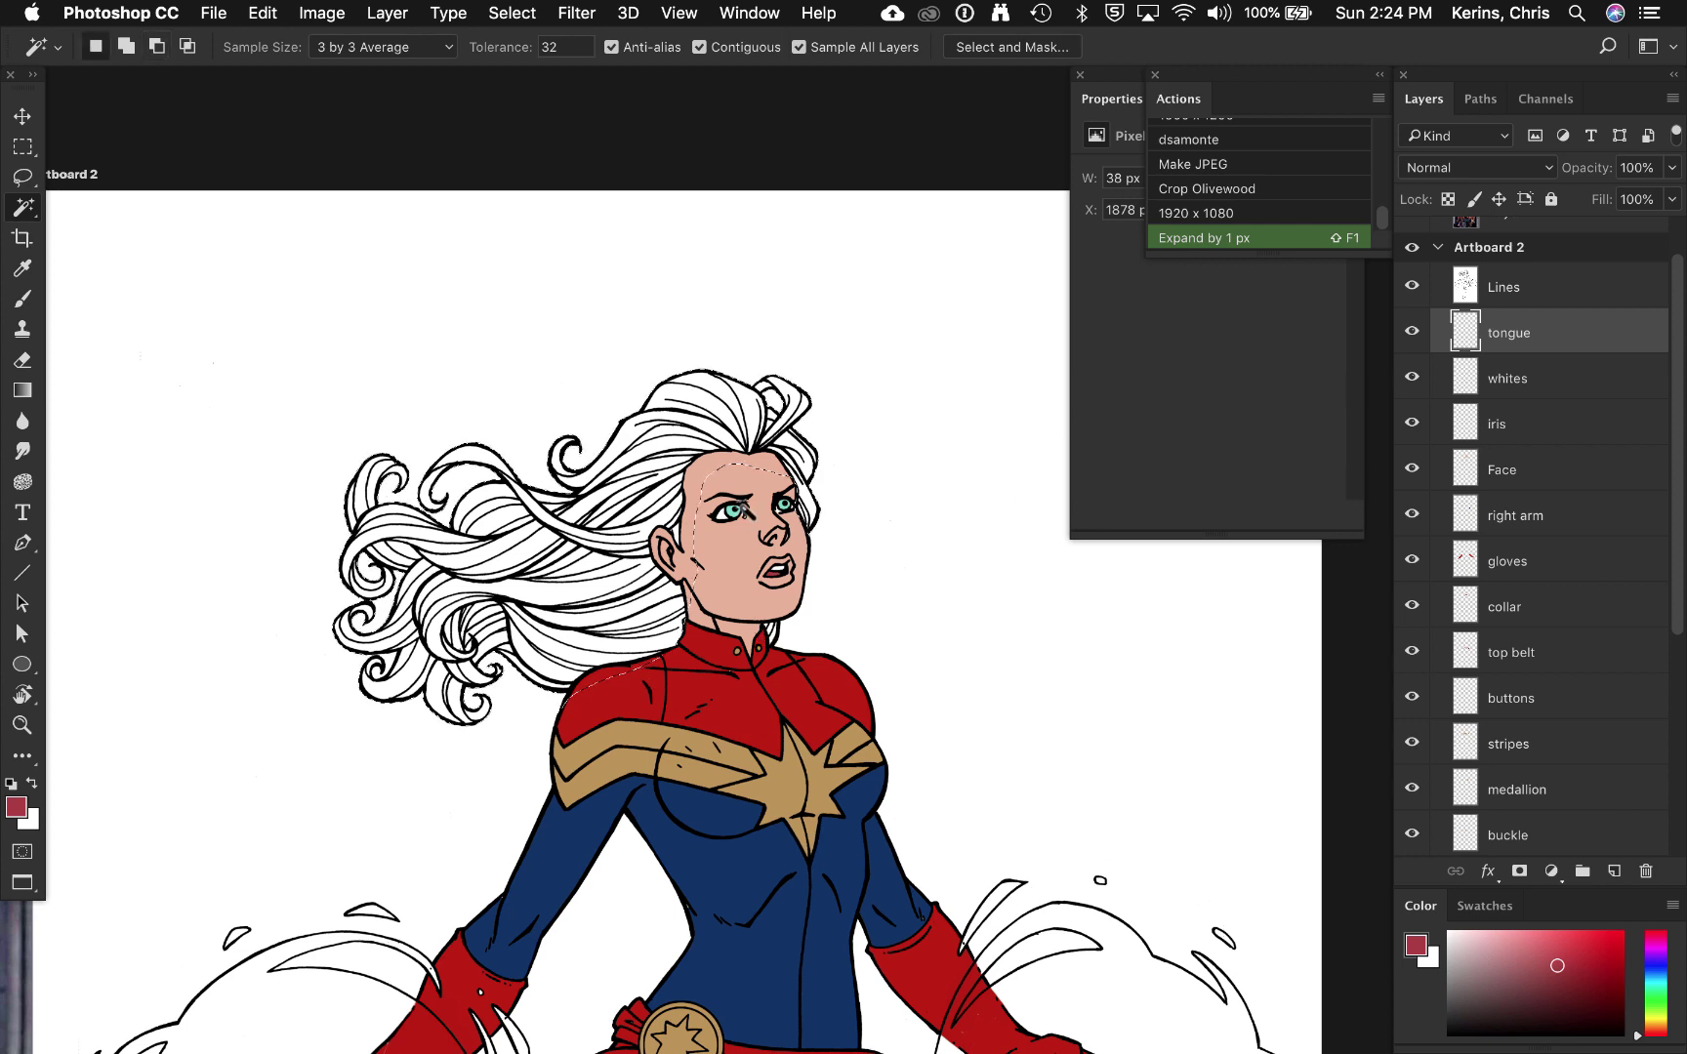
pyautogui.keyDown('ctrl'); pyautogui.keyDown('alt'); pyautogui.click(1467, 472); pyautogui.keyUp('alt'); pyautogui.keyUp('ctrl')
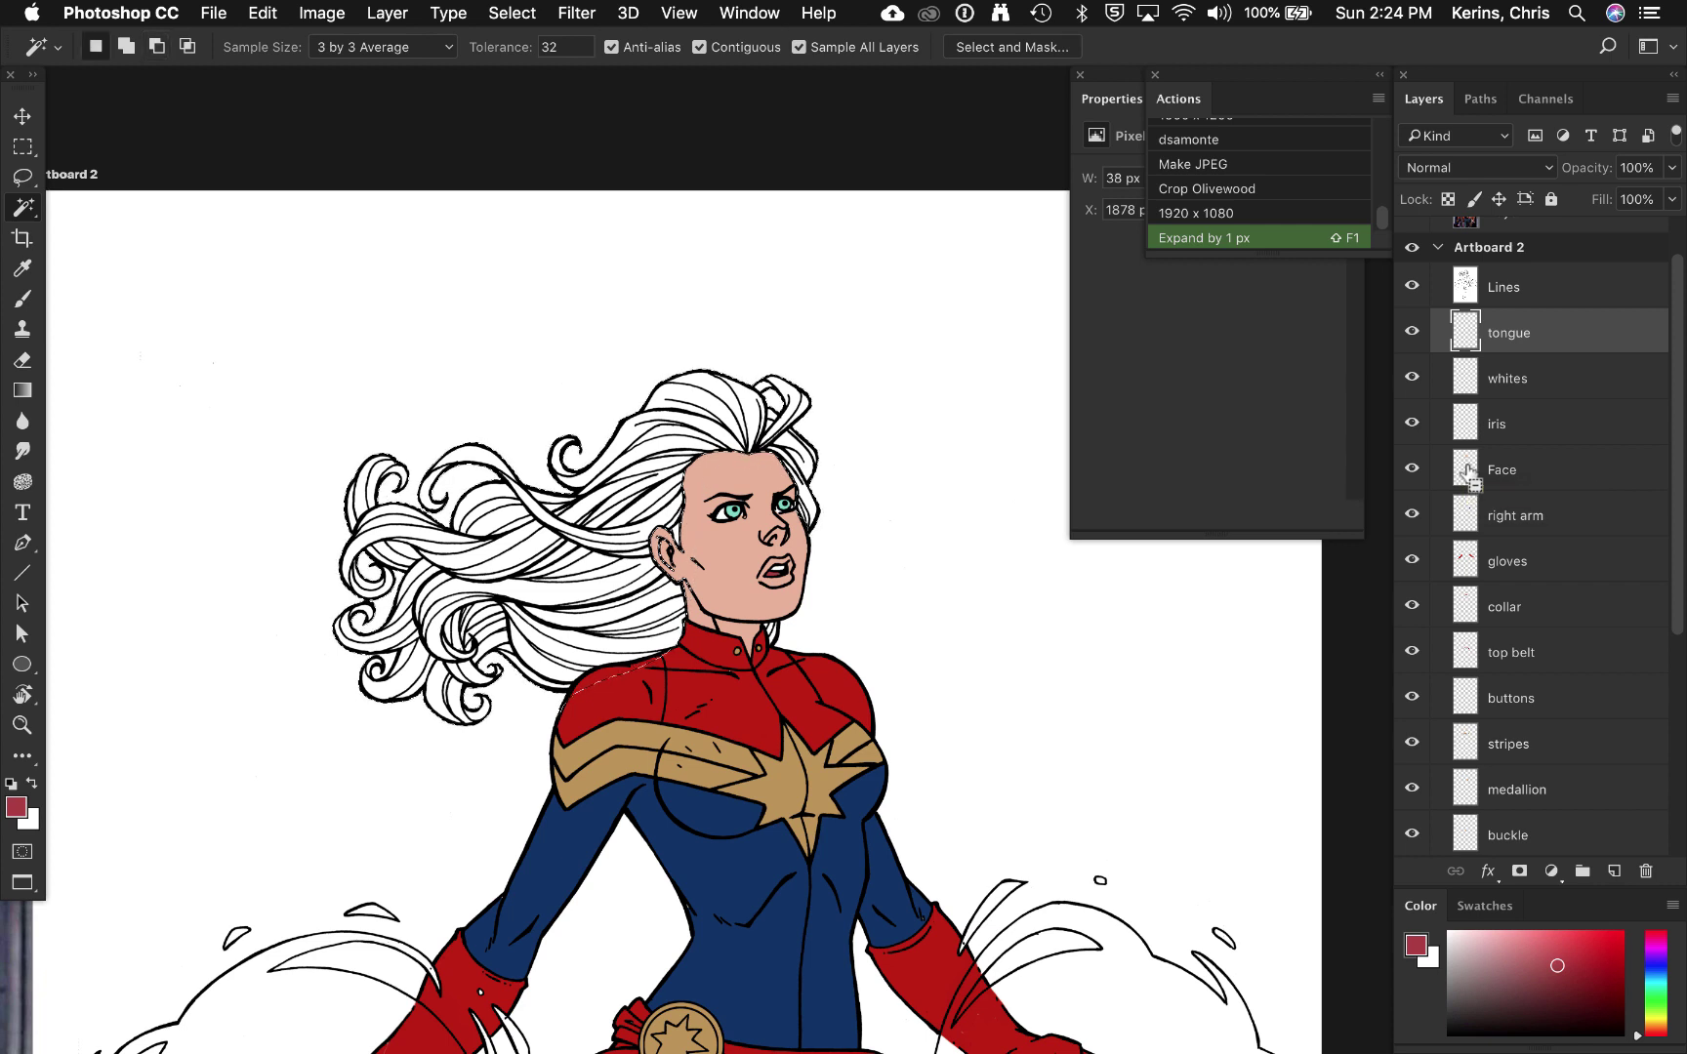
pyautogui.moveTo(1439, 576); pyautogui.dragTo(1462, 613)
pyautogui.keyDown('alt'); pyautogui.keyDown('super'); pyautogui.click(1464, 617); pyautogui.keyUp('super'); pyautogui.keyUp('alt')
pyautogui.scroll(-7, 1527, 671)
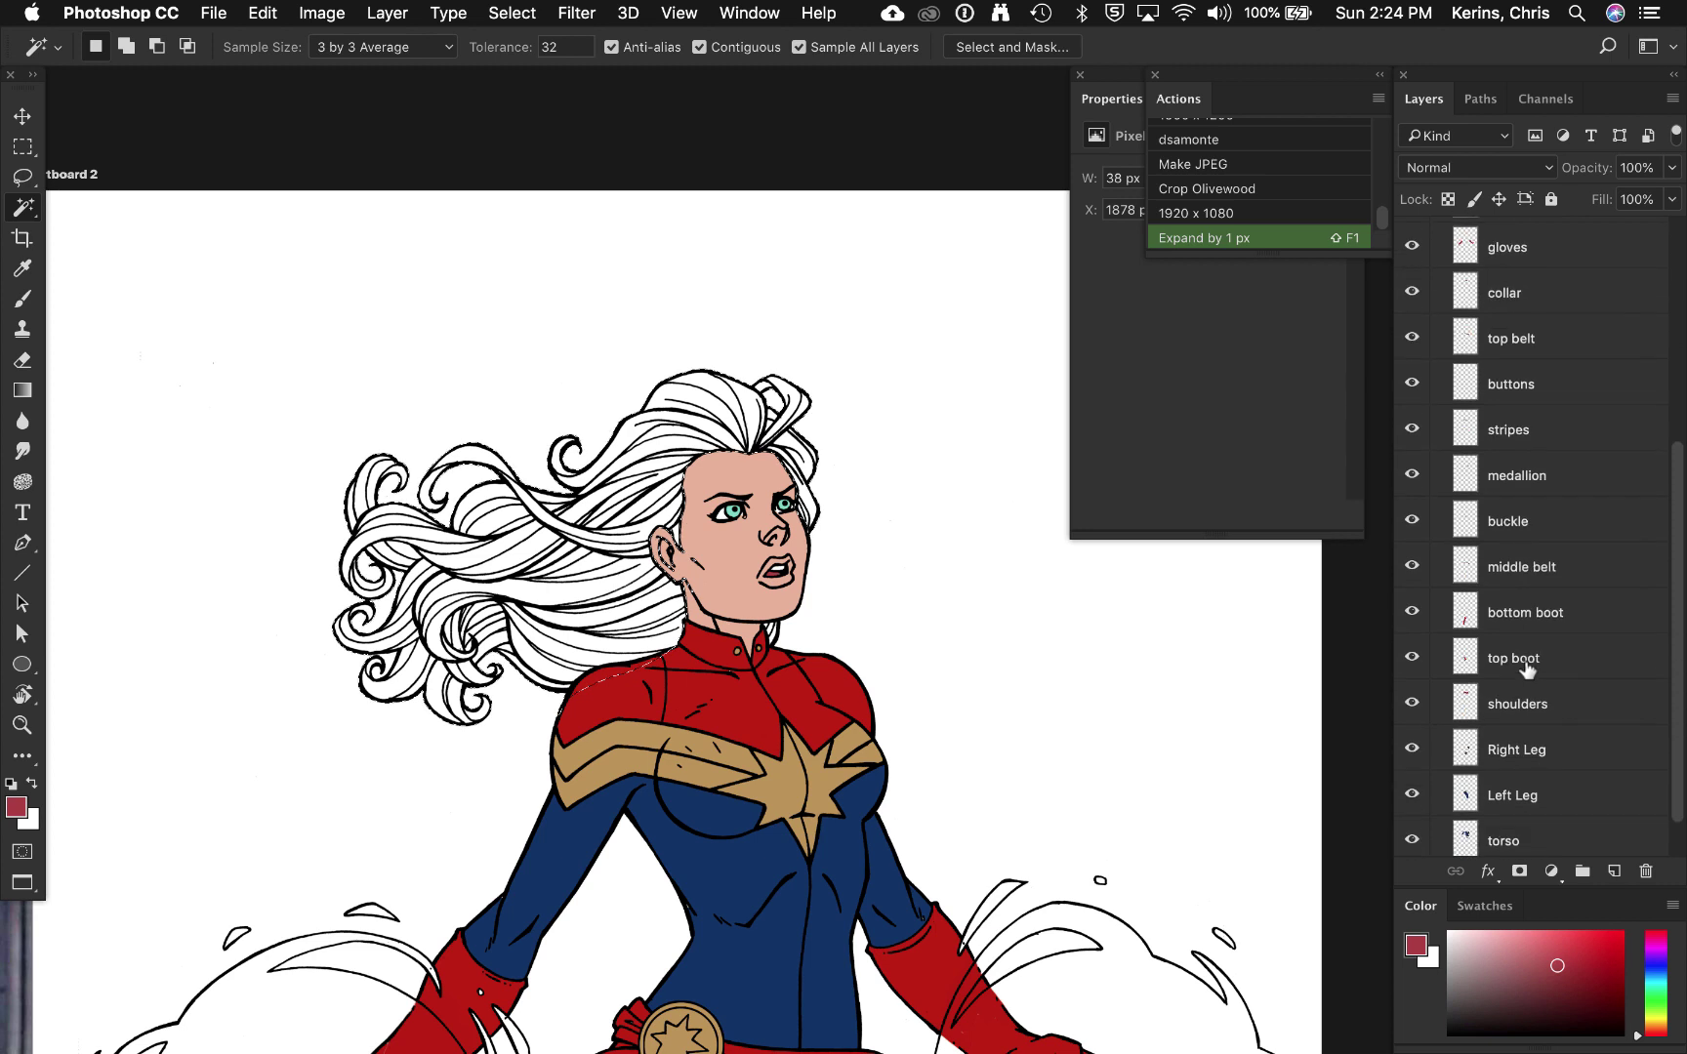
pyautogui.keyDown('alt'); pyautogui.keyDown('super'); pyautogui.click(1464, 681); pyautogui.keyUp('super'); pyautogui.keyUp('alt')
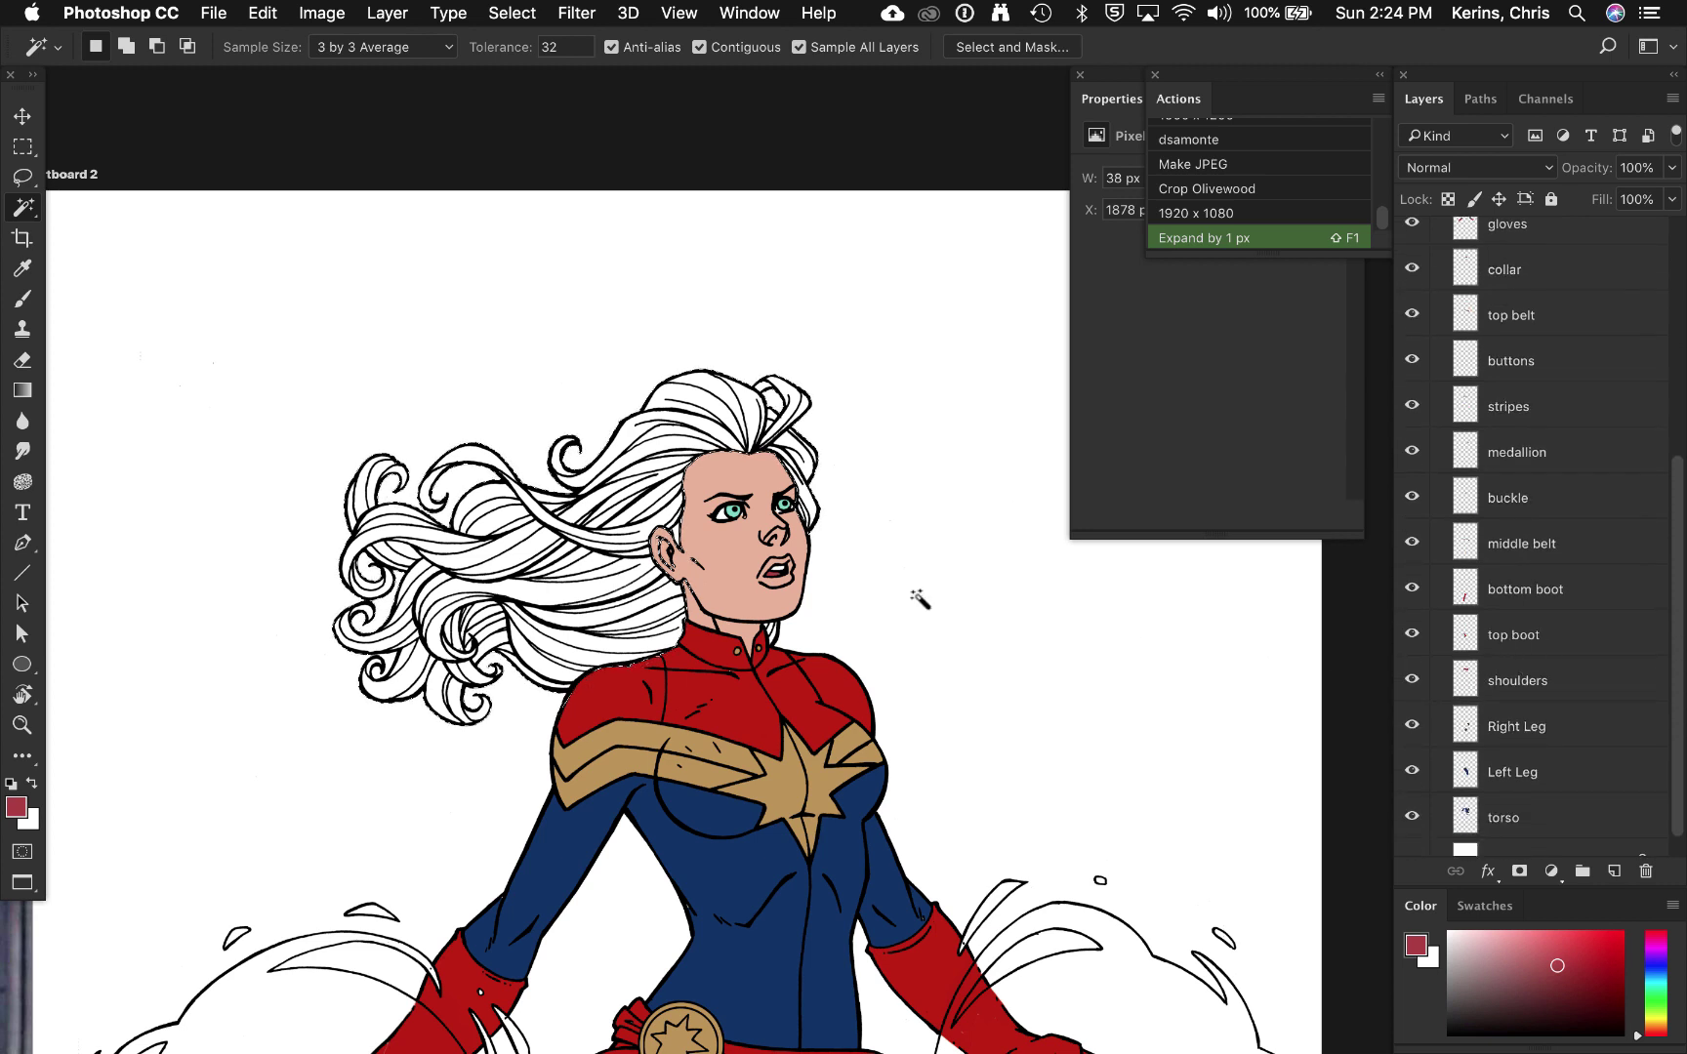
# Step: Fill the hair selection with the gold sampled from the chest star on a new layer named hair
pyautogui.press('l')
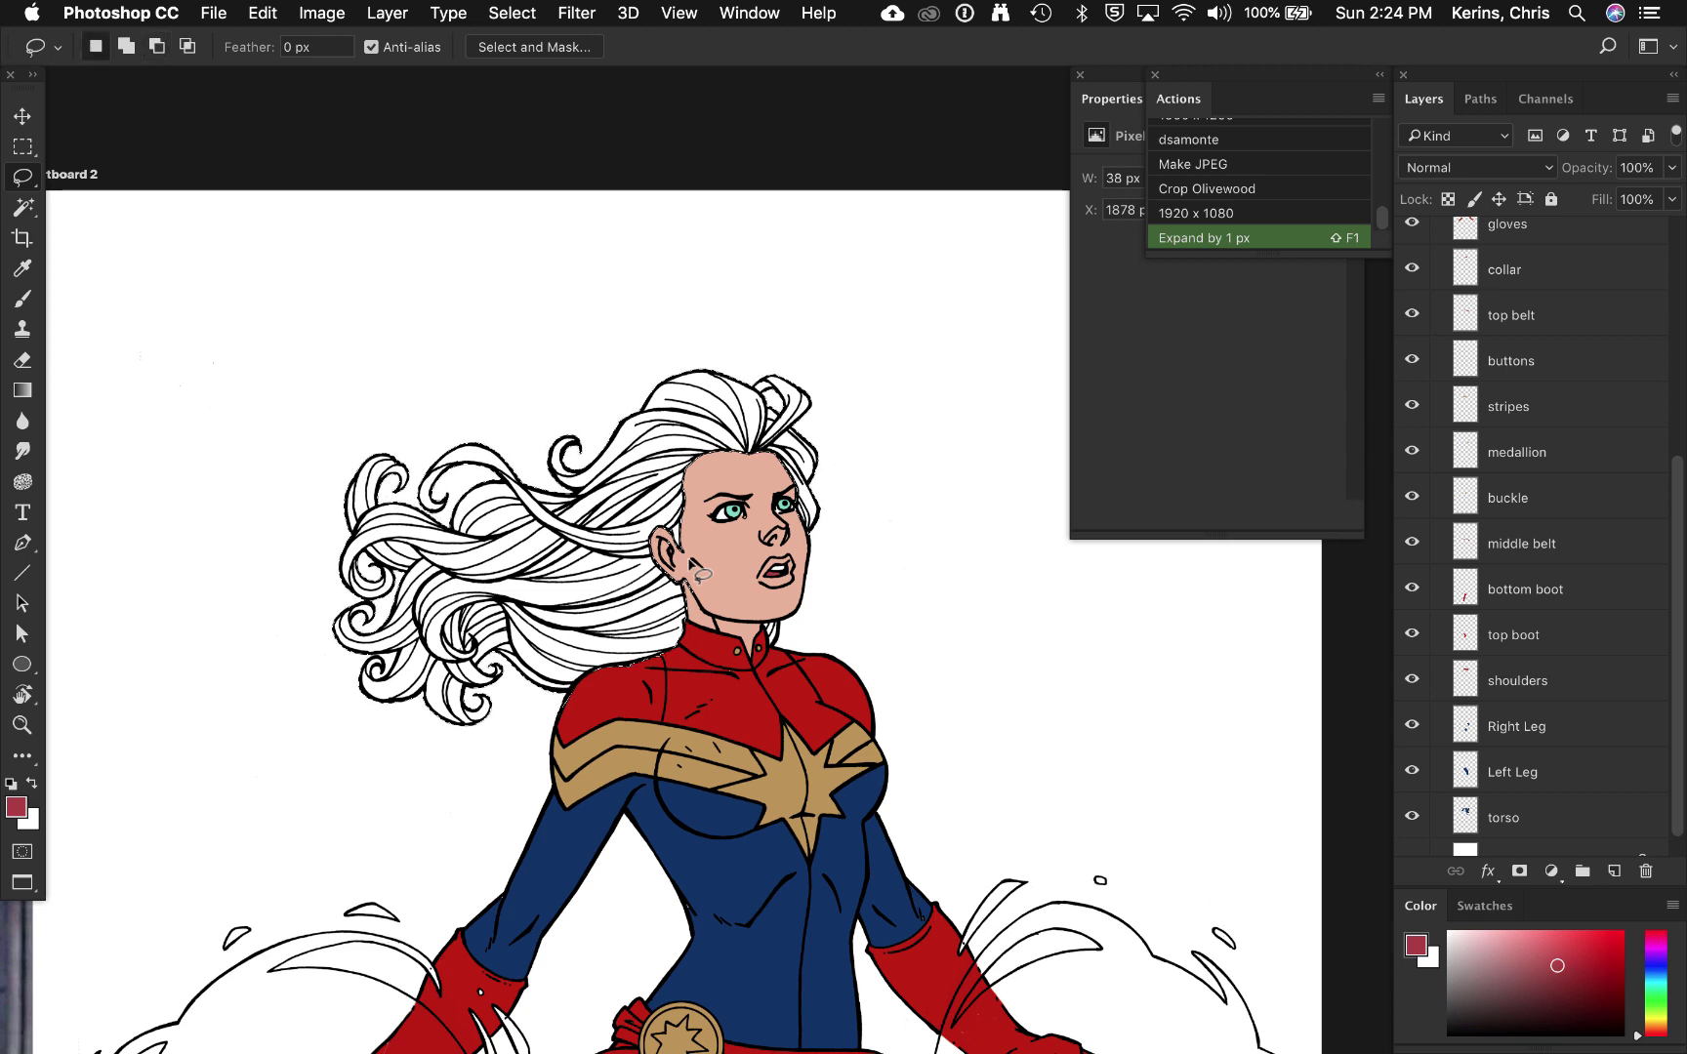
pyautogui.scroll(5, 1464, 388)
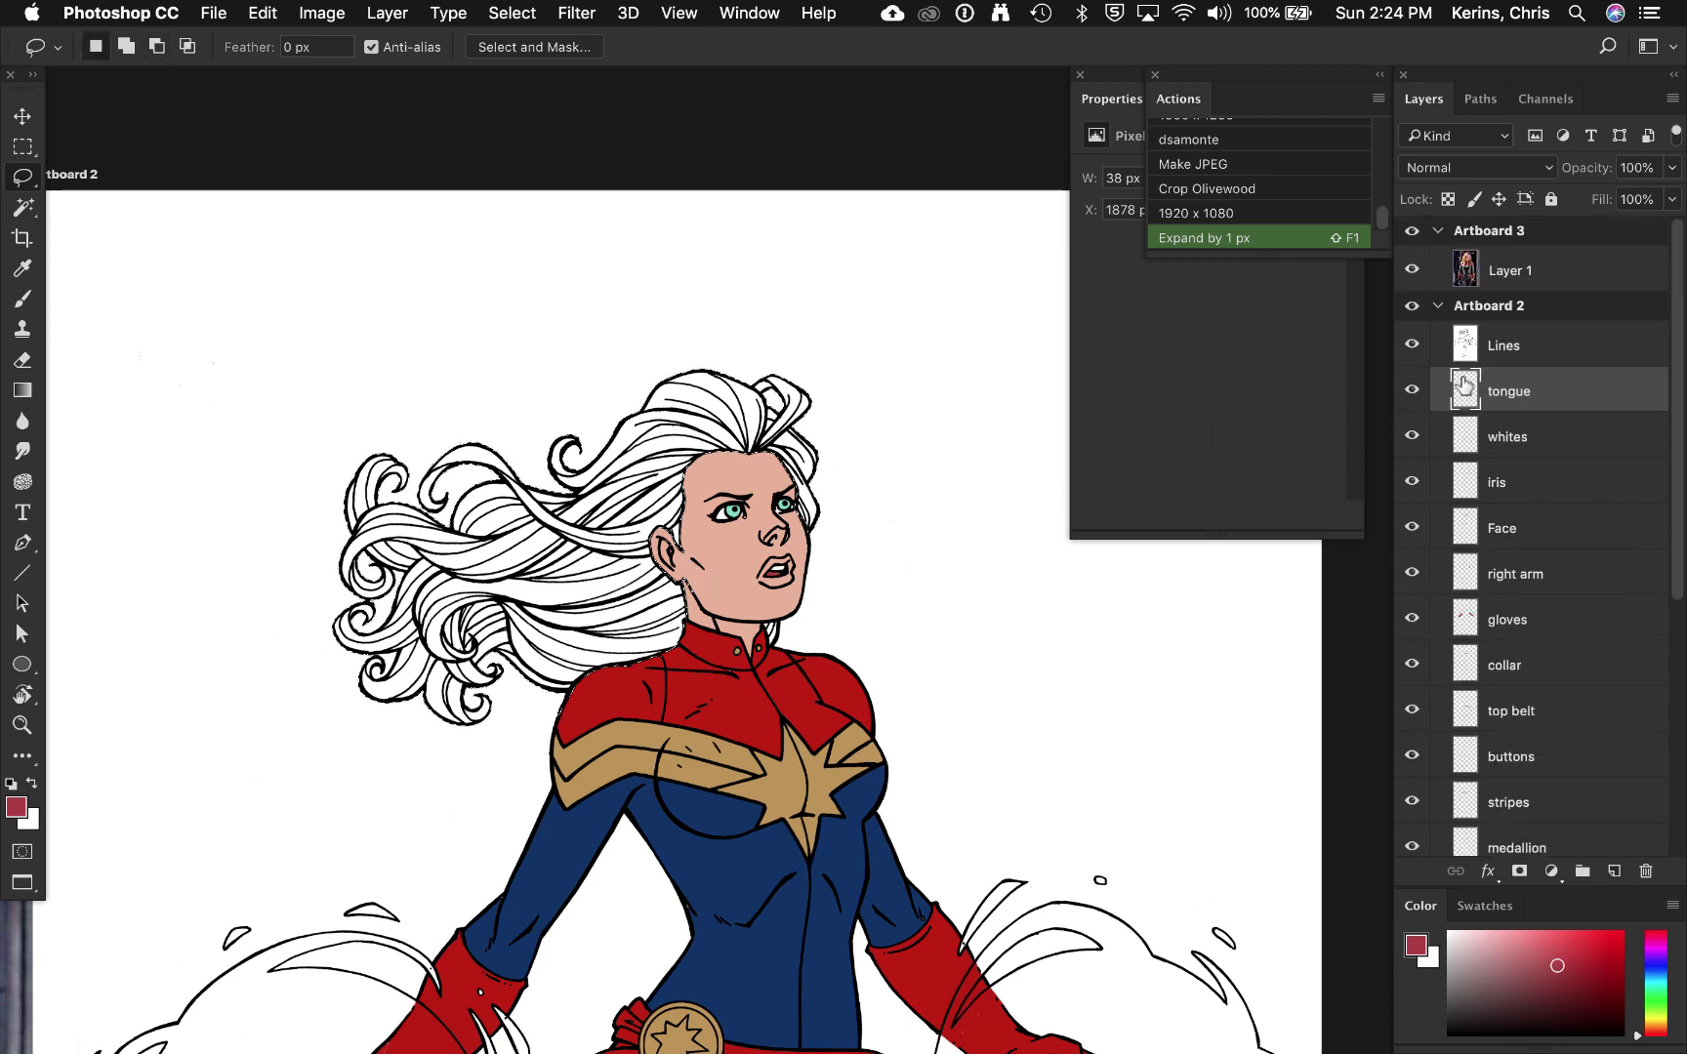
pyautogui.press('super+shift+n')
pyautogui.write('hair')
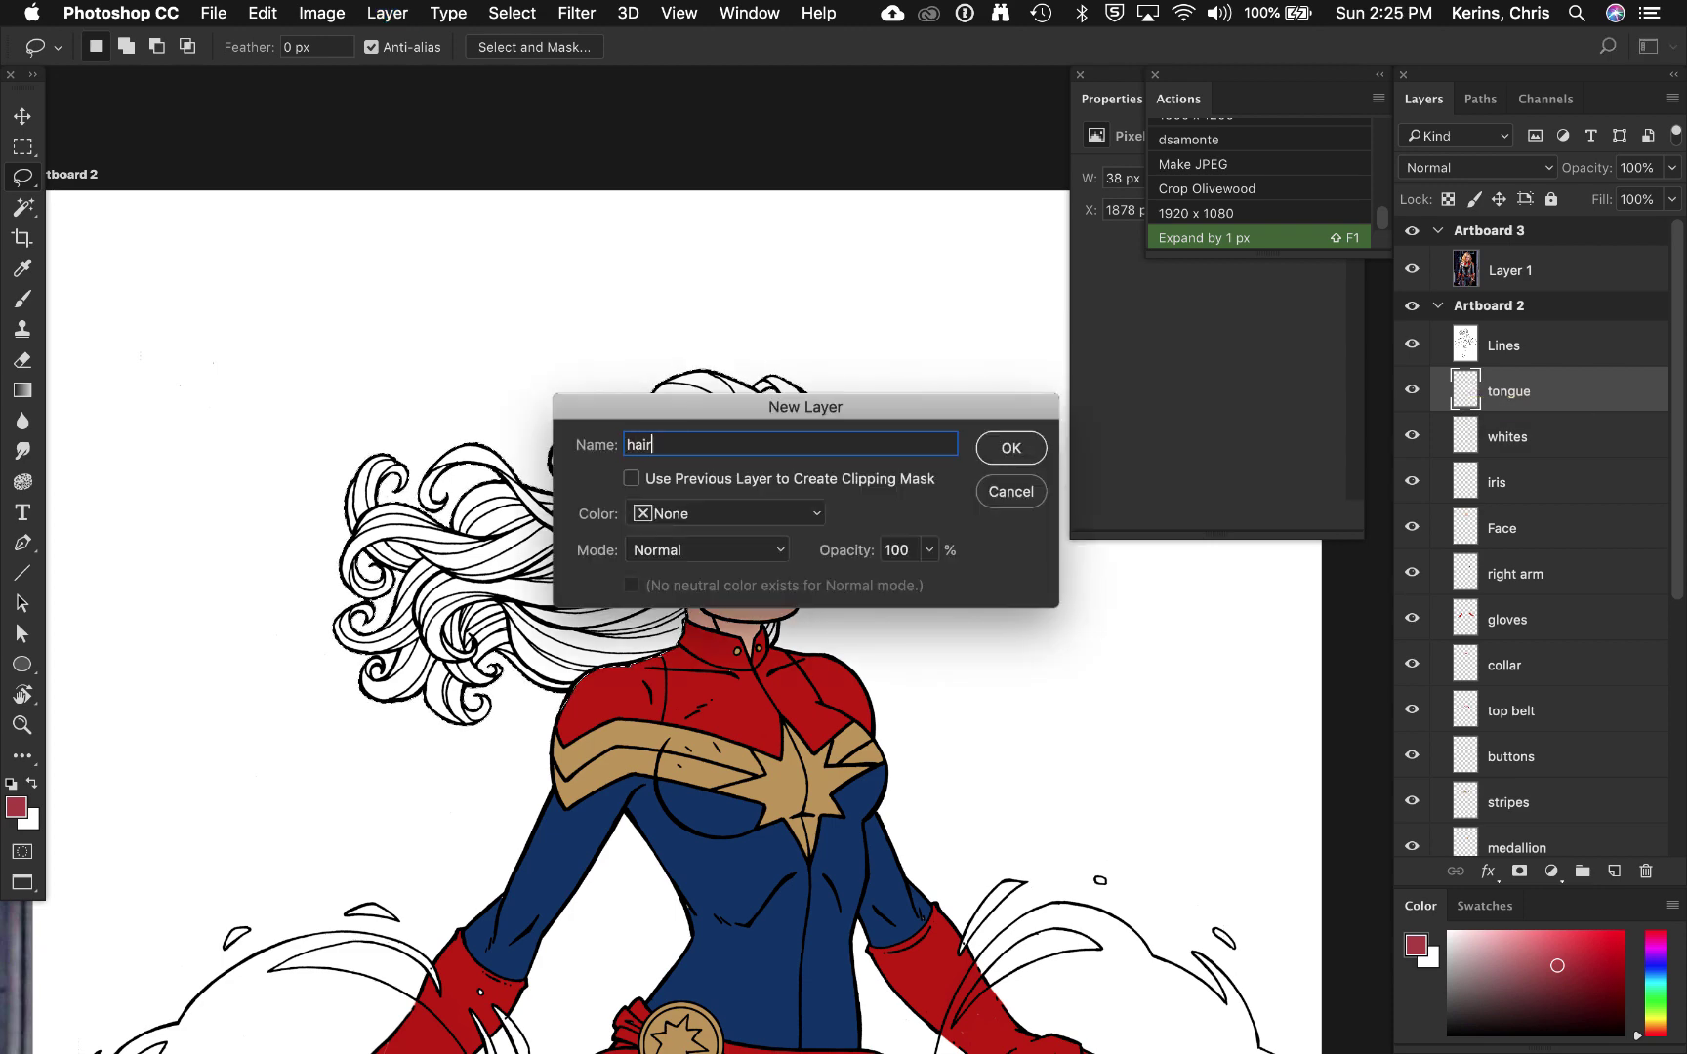
pyautogui.press('Return')
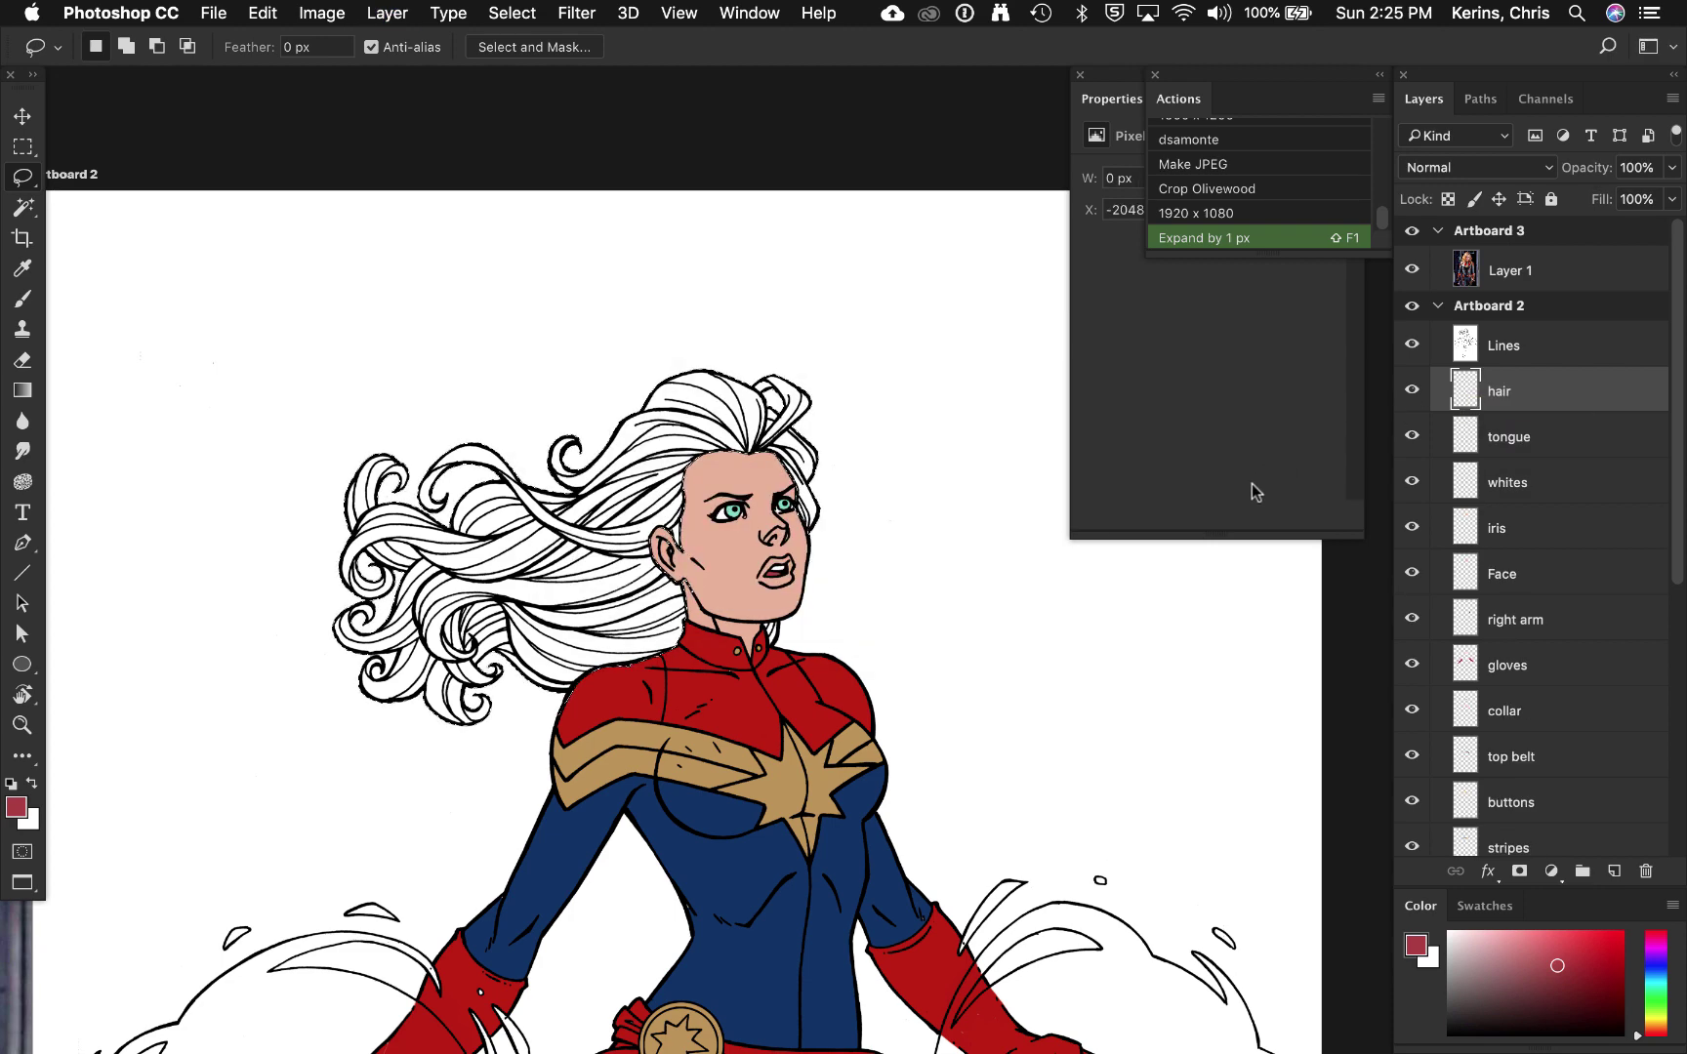
pyautogui.press('i')
pyautogui.click(798, 769)
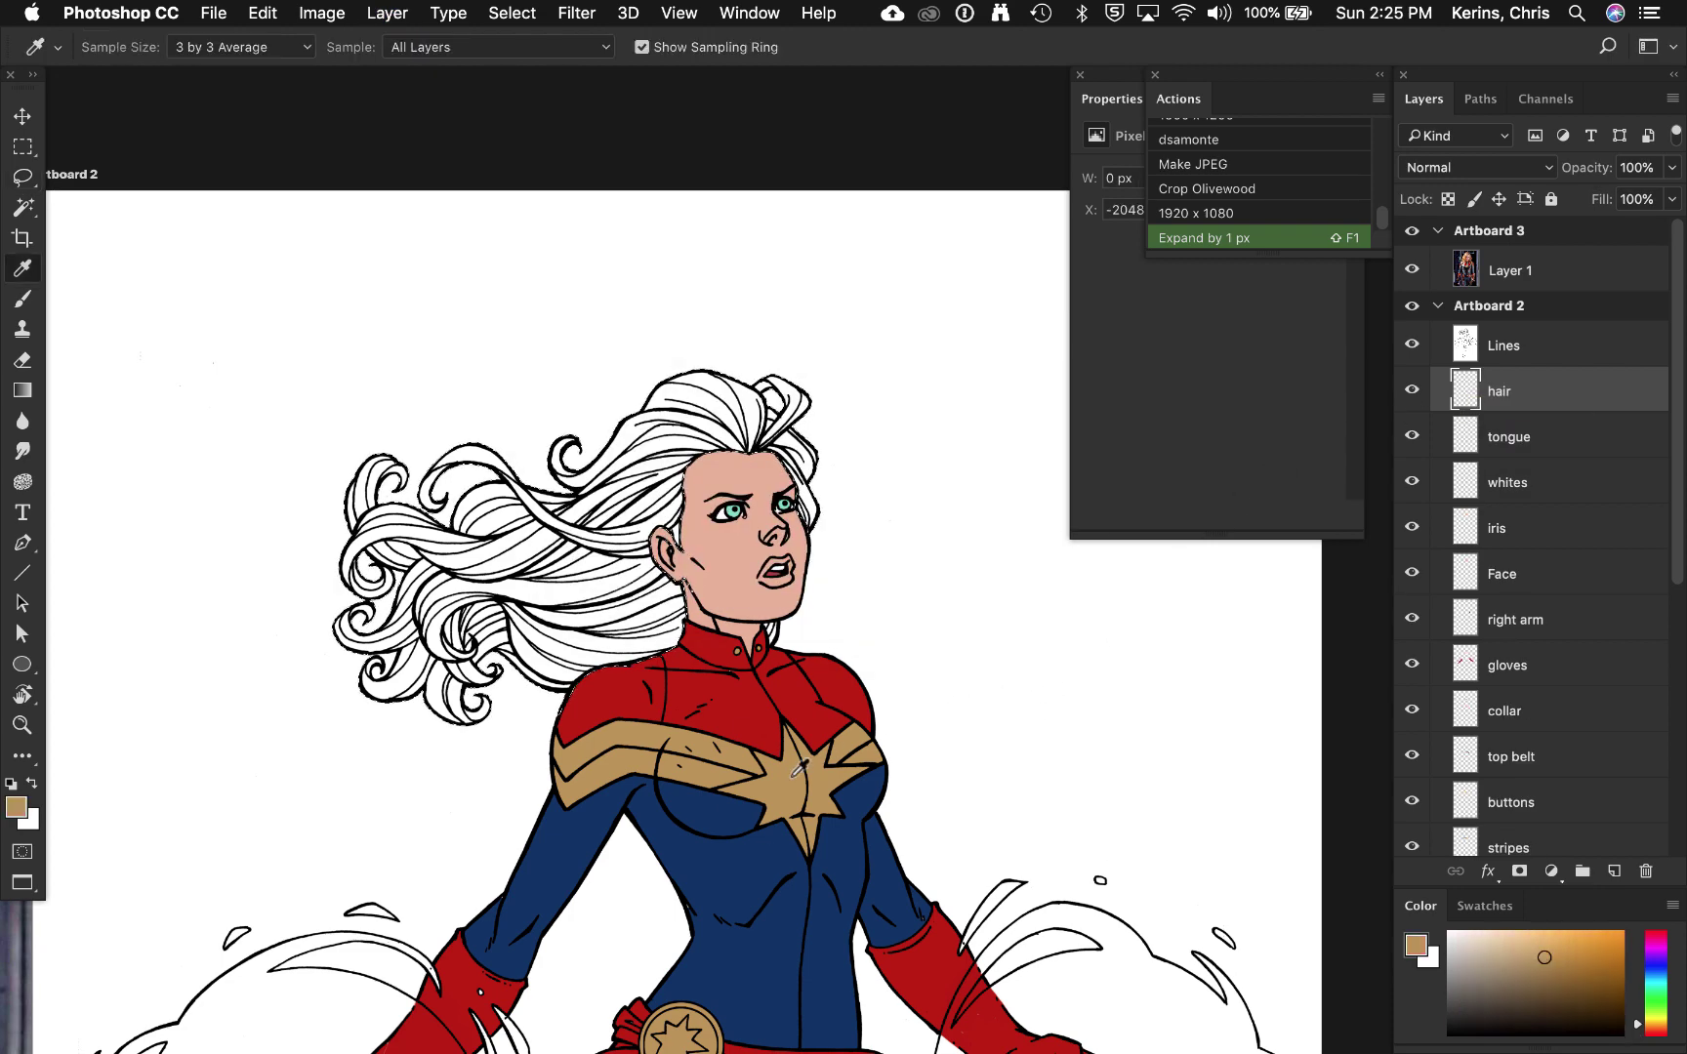
pyautogui.hotkey('alt', 'BackSpace')
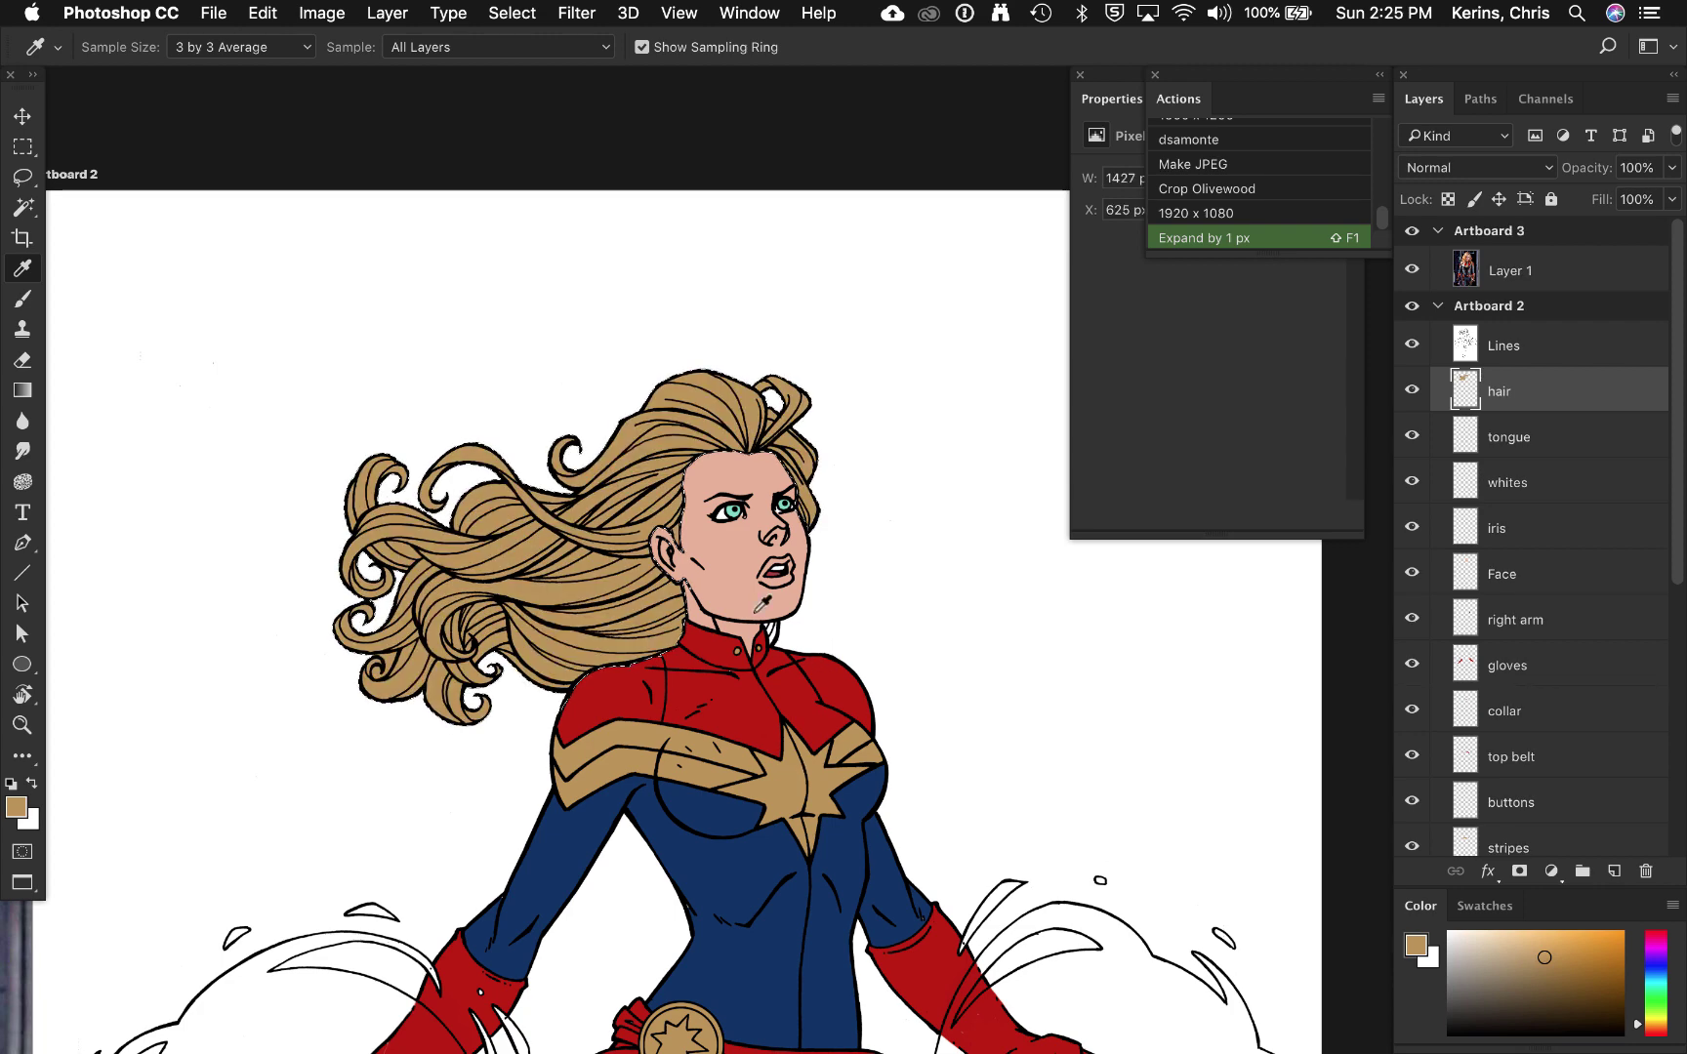
# Step: Lasso the uncolored hair strands below the chin behind the collar and fill them with the same gold
pyautogui.scroll(6, 762, 604)
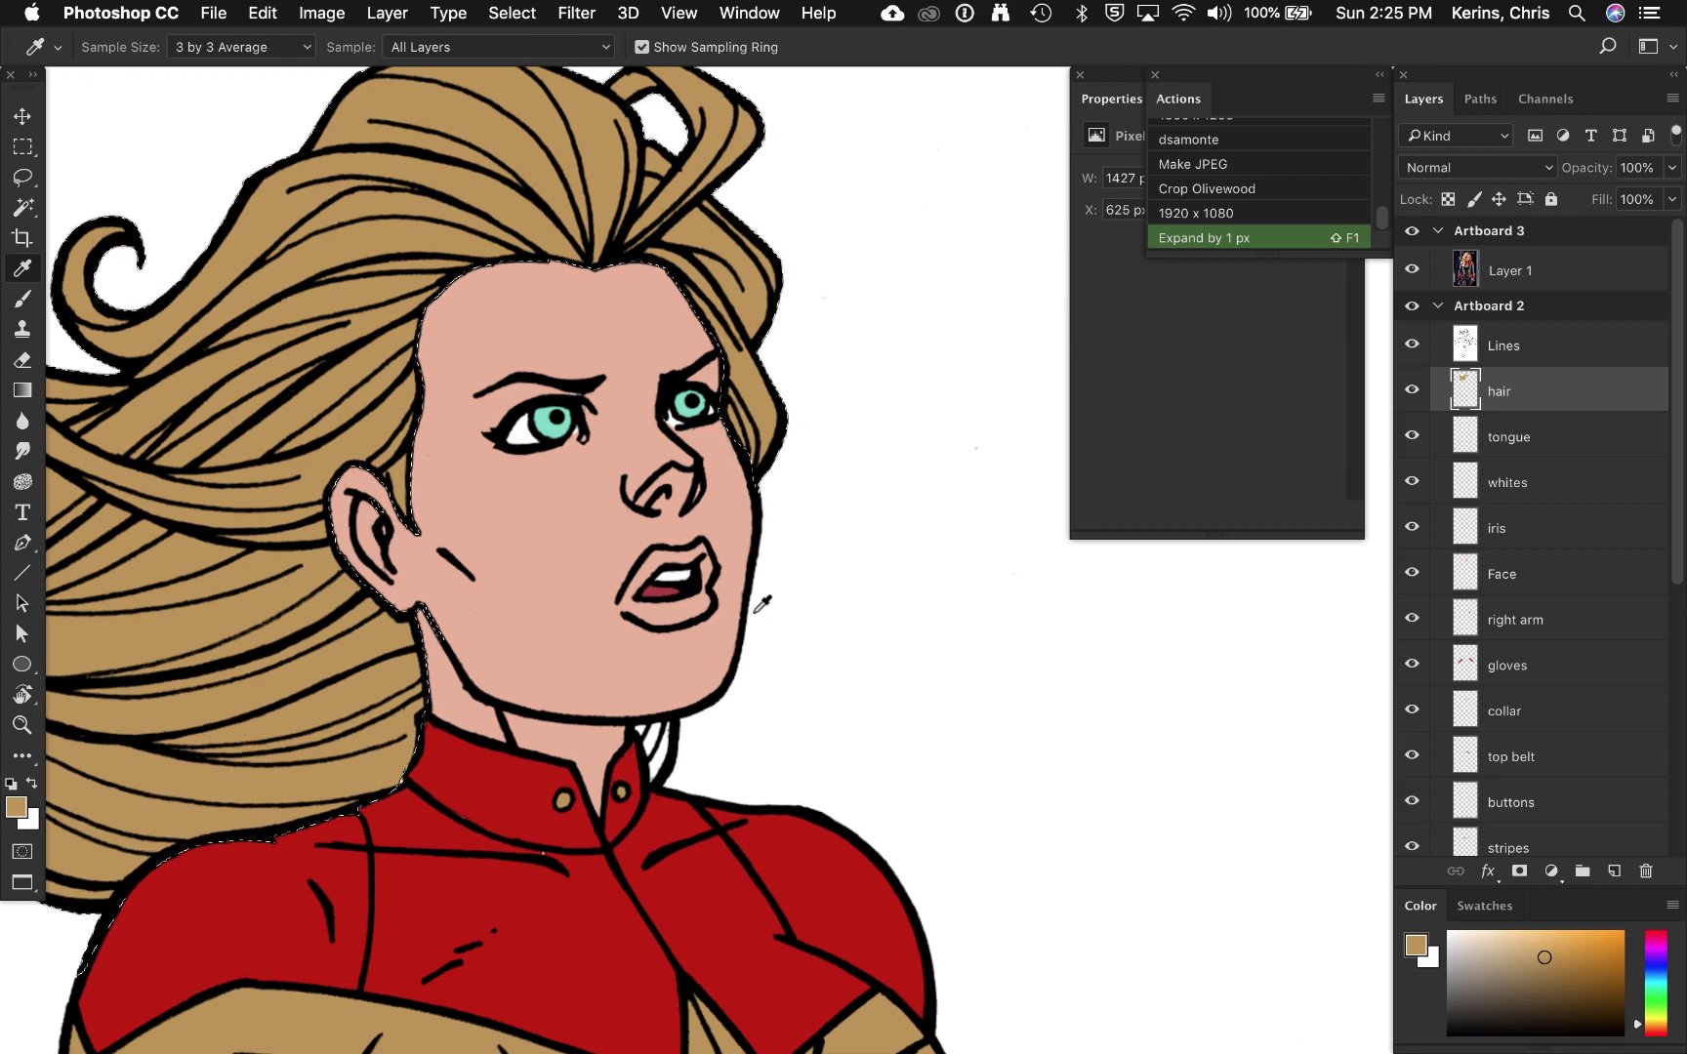
pyautogui.scroll(1, 762, 604)
pyautogui.press('l')
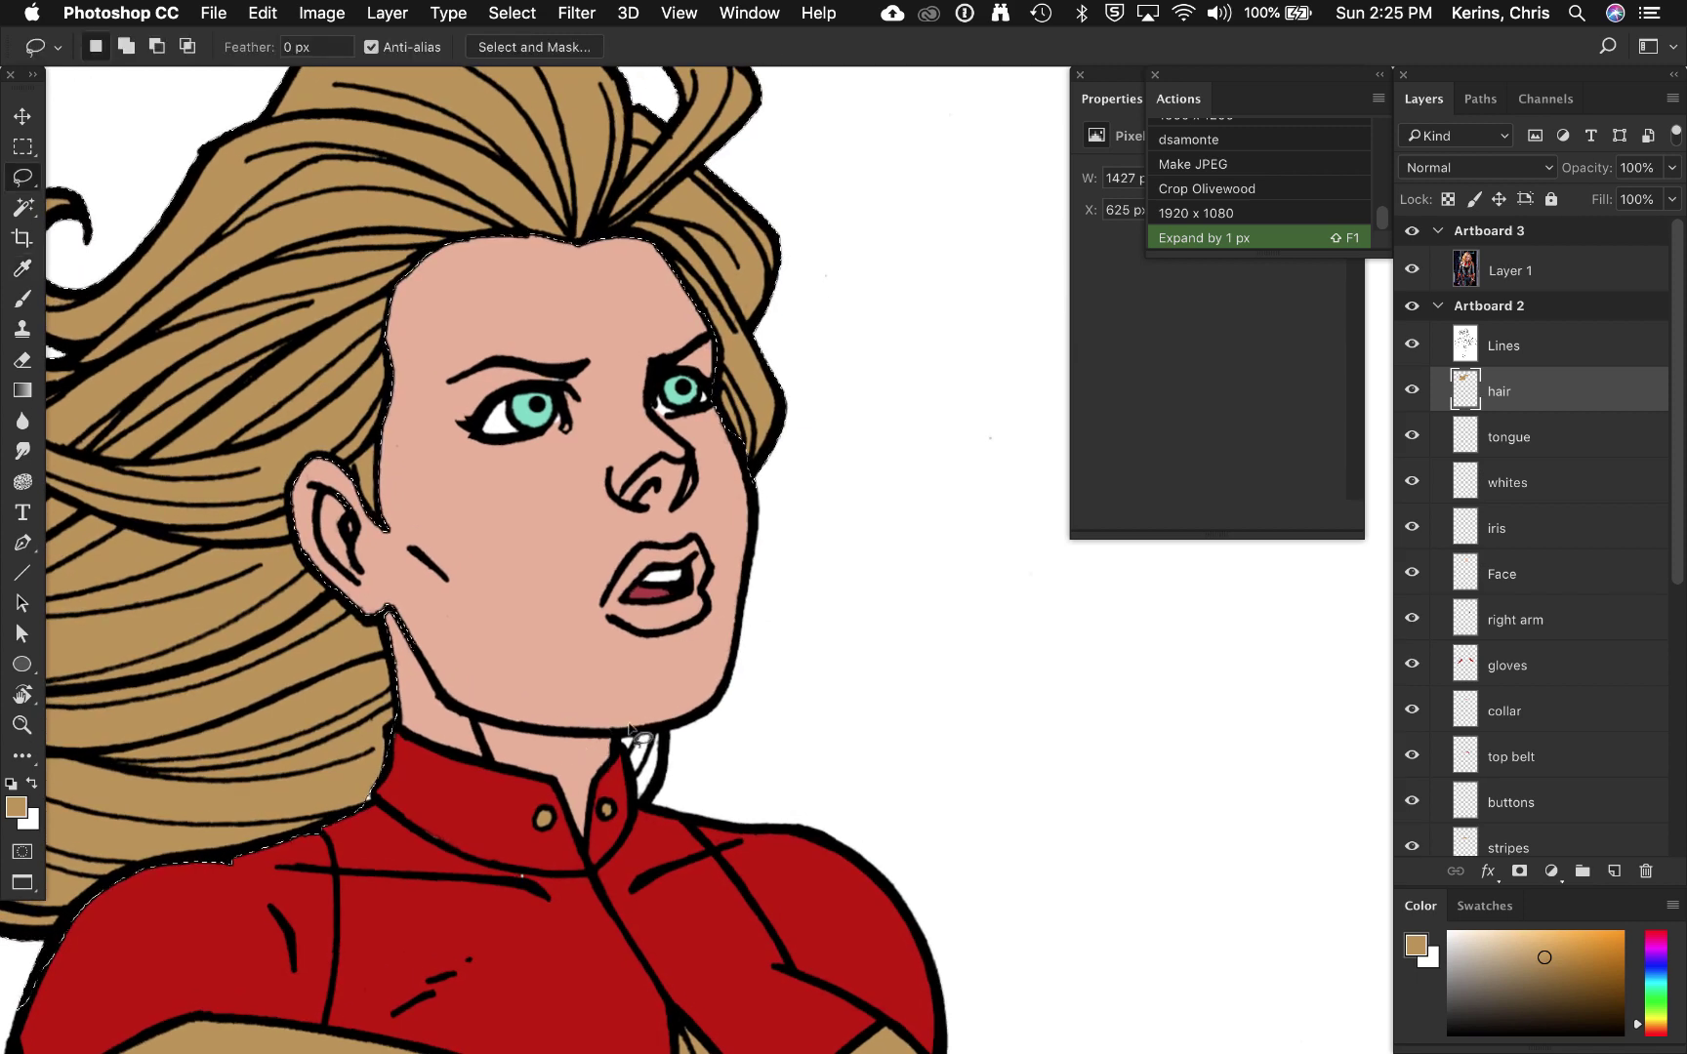
pyautogui.moveTo(617, 732)
pyautogui.mouseDown()
pyautogui.moveTo(635, 812)
pyautogui.moveTo(665, 727)
pyautogui.mouseUp()
pyautogui.hotkey('alt', 'BackSpace')
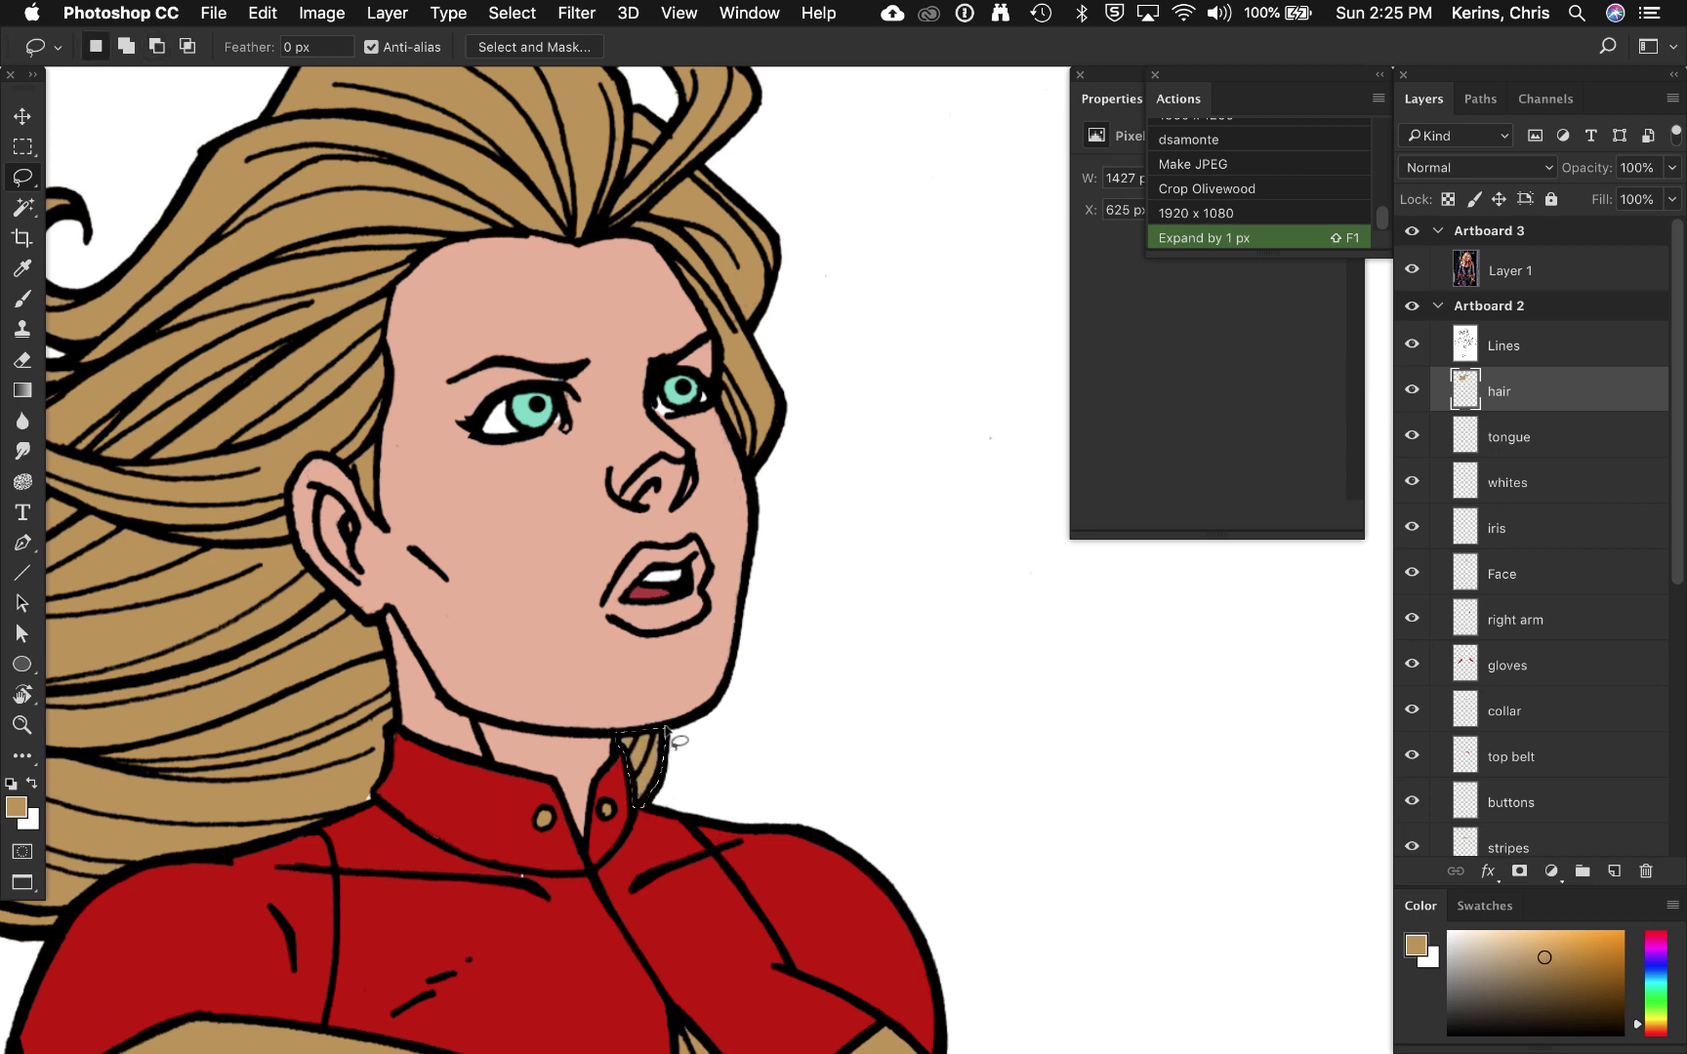
# Step: Select the fireball around the hand on the left of the drawing, including its flames and loose sparks
pyautogui.press('super+minus')
pyautogui.press('super+minus')
pyautogui.press('super+minus')
pyautogui.press('super+minus')
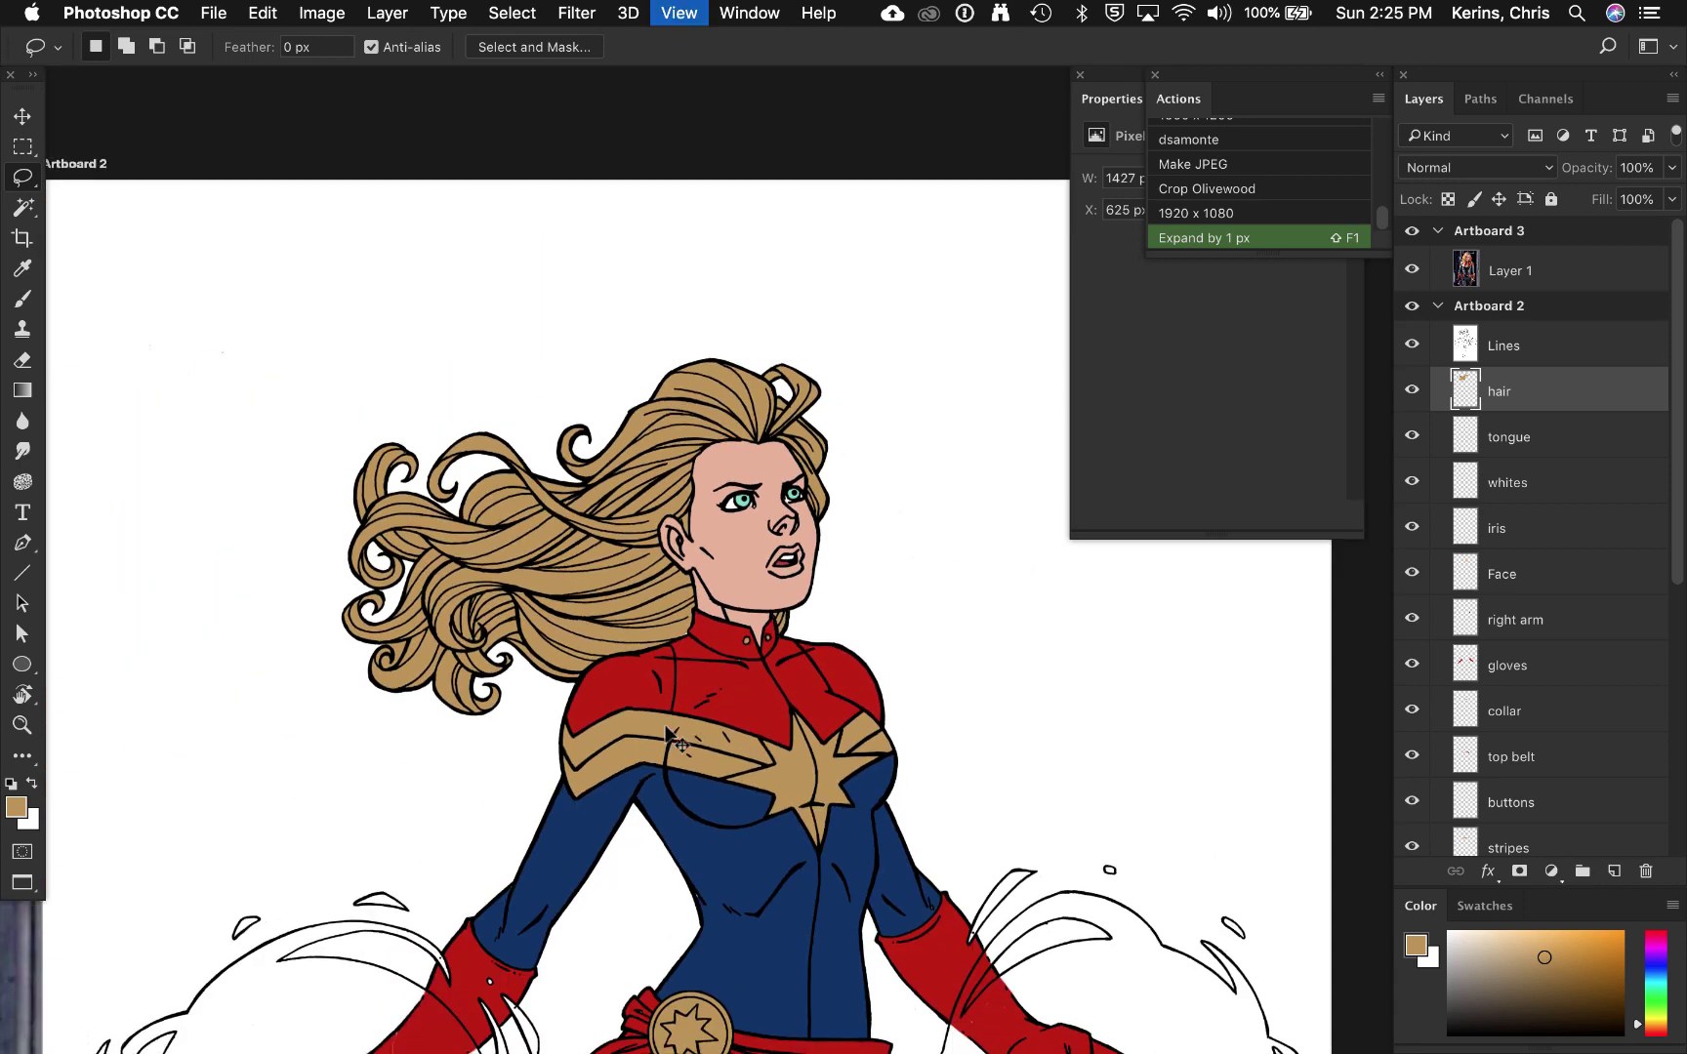
pyautogui.scroll(-10, 786, 867)
pyautogui.hscroll(2, 786, 867)
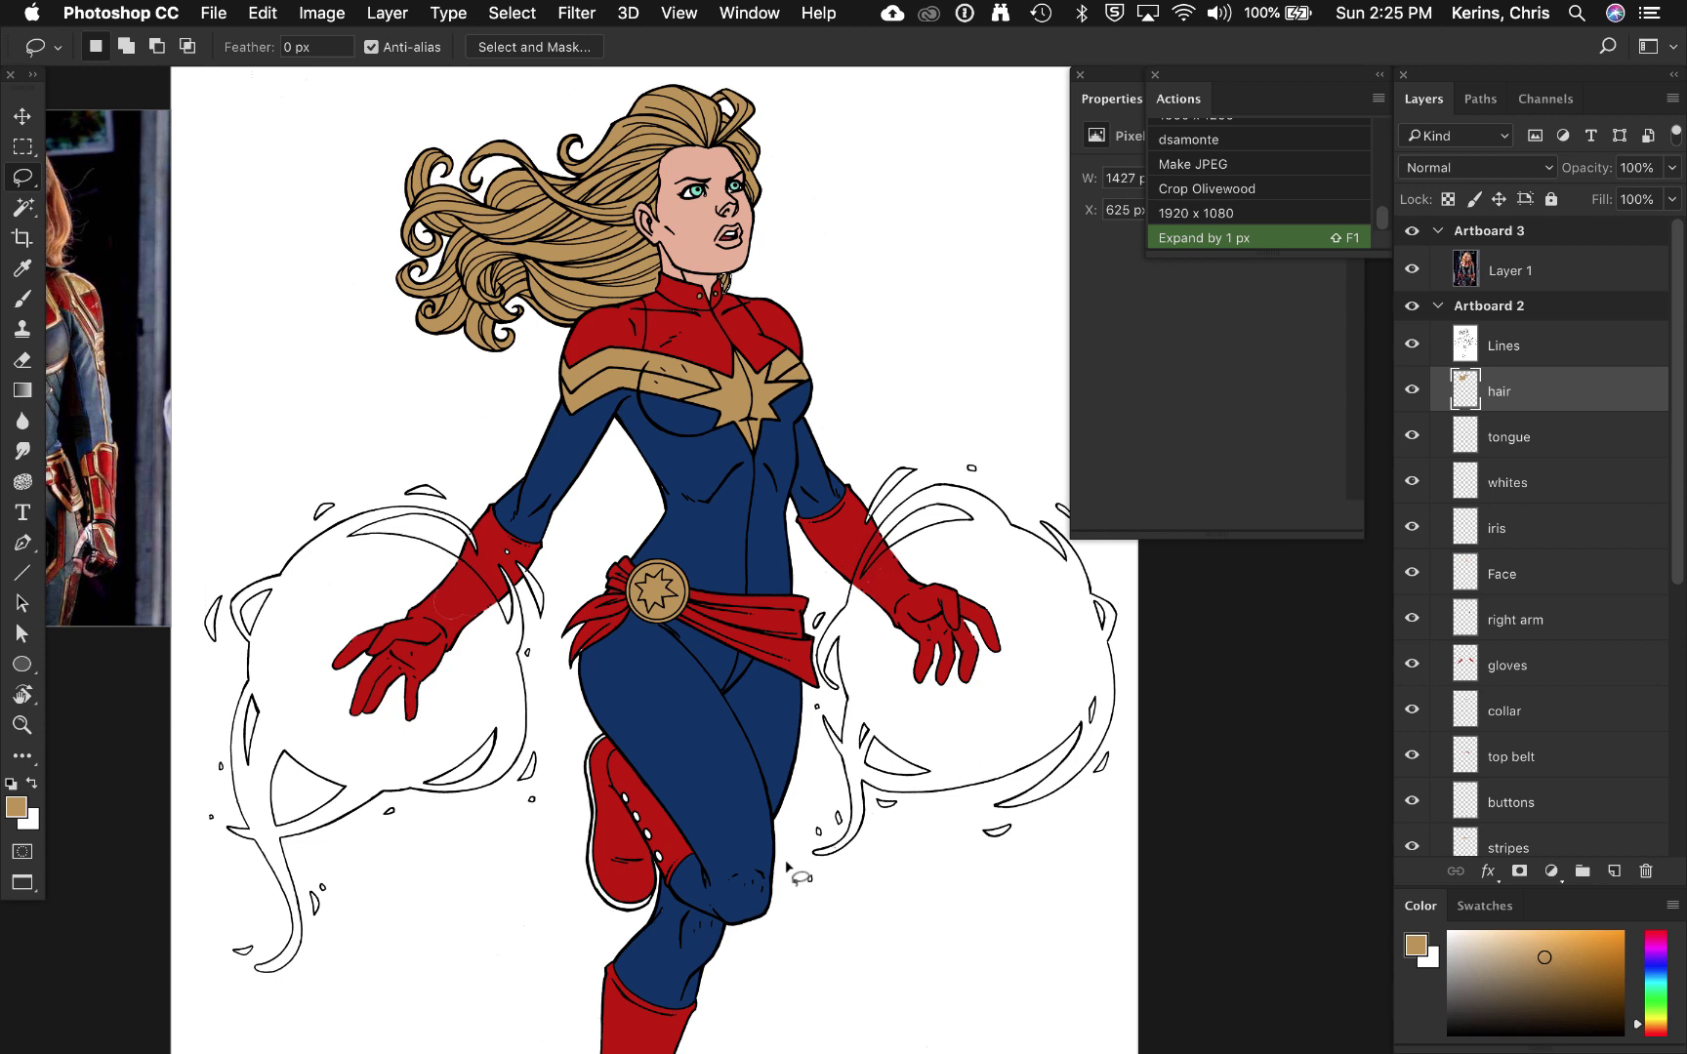
pyautogui.press('w')
pyautogui.click(316, 898)
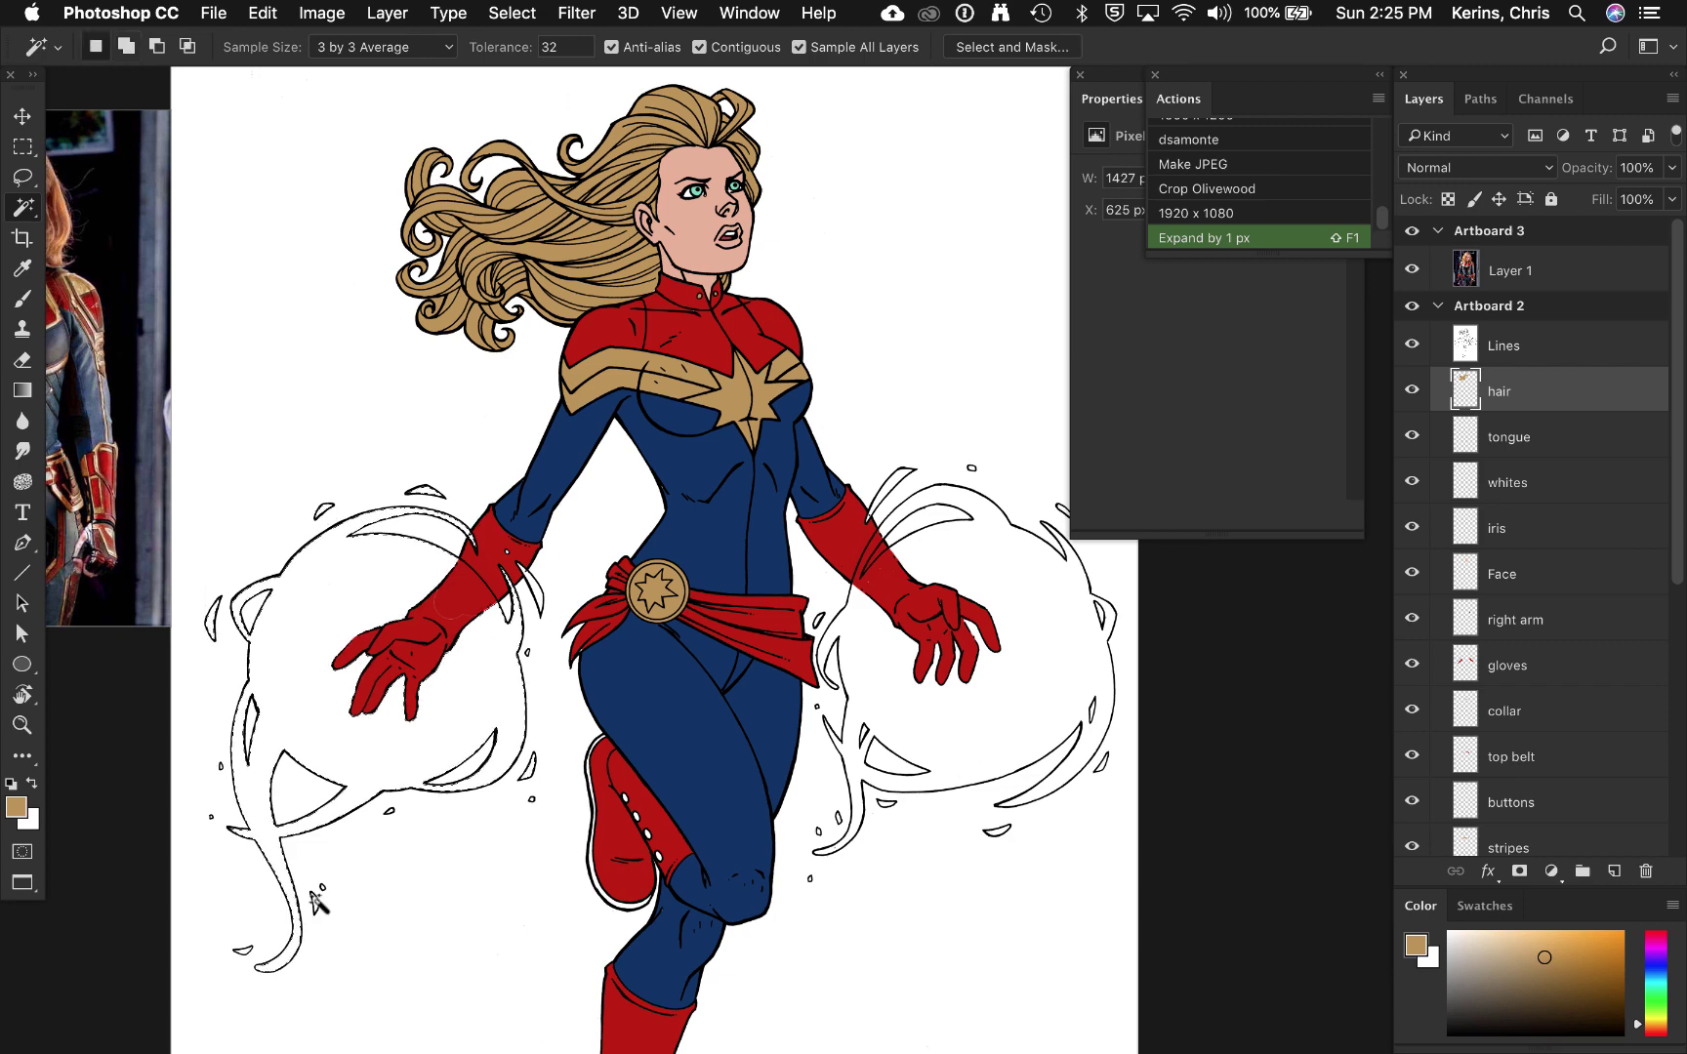
pyautogui.scroll(3, 316, 898)
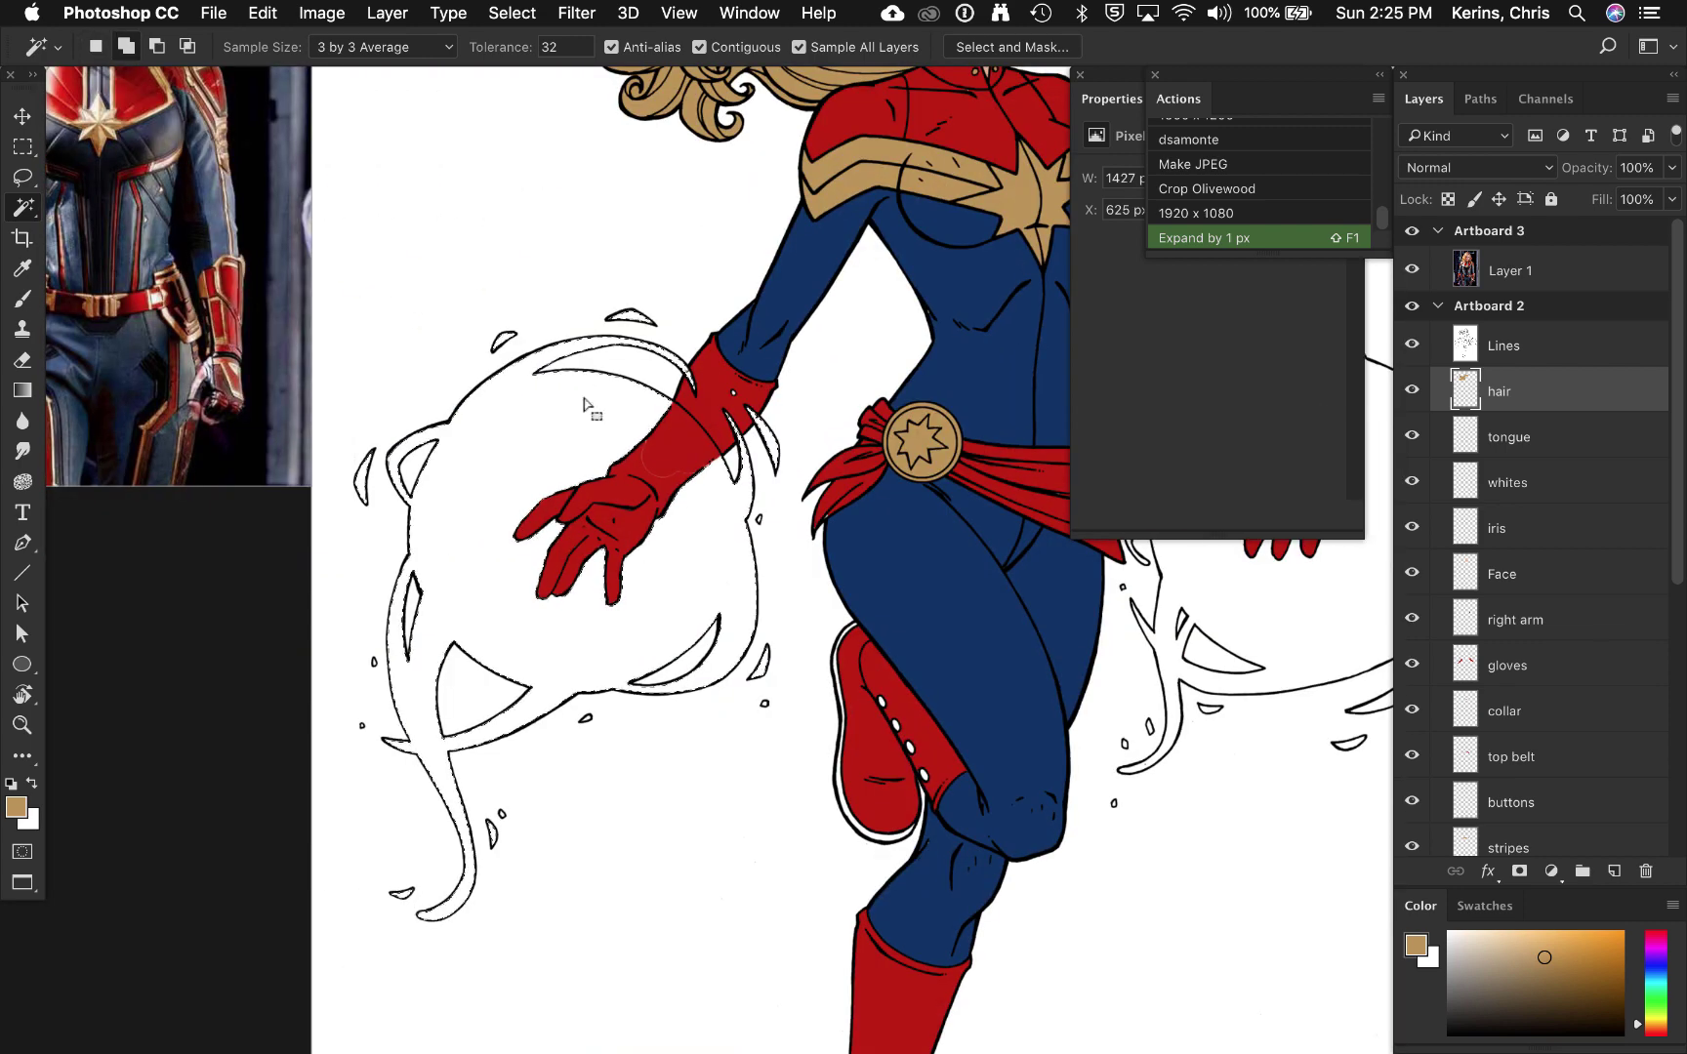
# Step: Fill the selected fireball with bright yellow on a new layer named left fireball
pyautogui.press('super+shift+n')
pyautogui.write('right fireball')
pyautogui.doubleClick(637, 445)
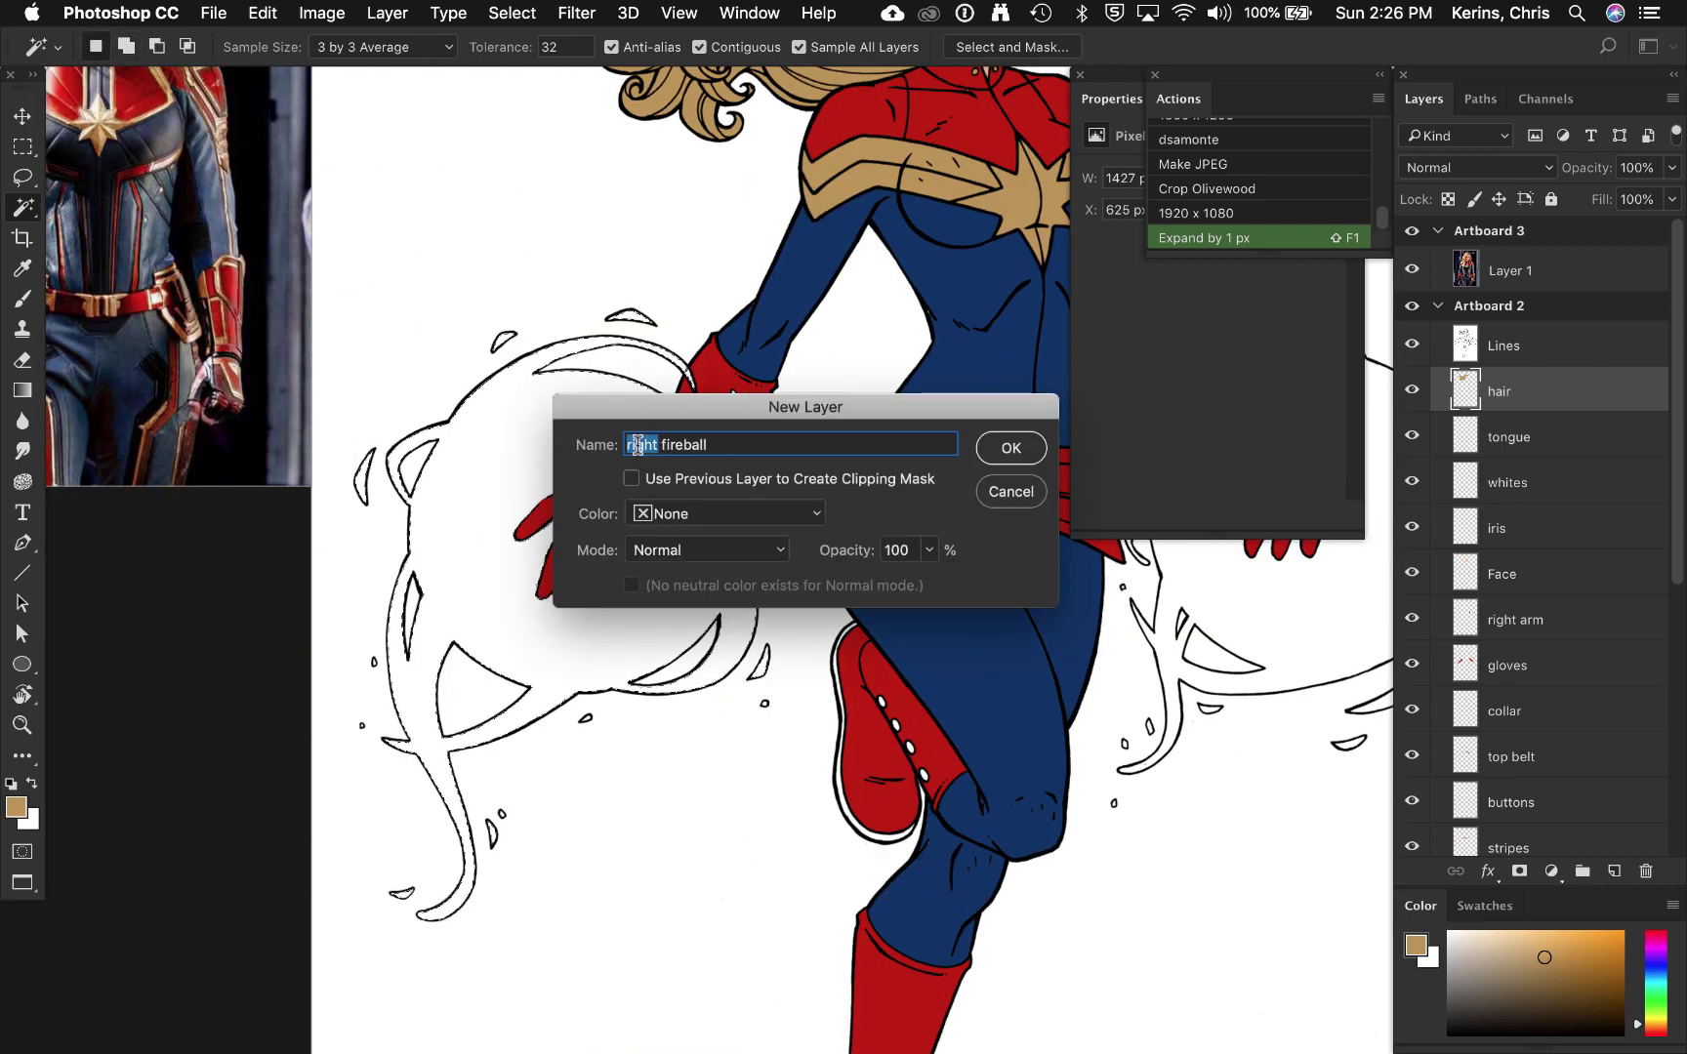
pyautogui.write('left')
pyautogui.press('Return')
pyautogui.moveTo(1542, 951)
pyautogui.mouseDown()
pyautogui.moveTo(1534, 919)
pyautogui.moveTo(1601, 932)
pyautogui.mouseUp()
pyautogui.hotkey('alt', 'BackSpace')
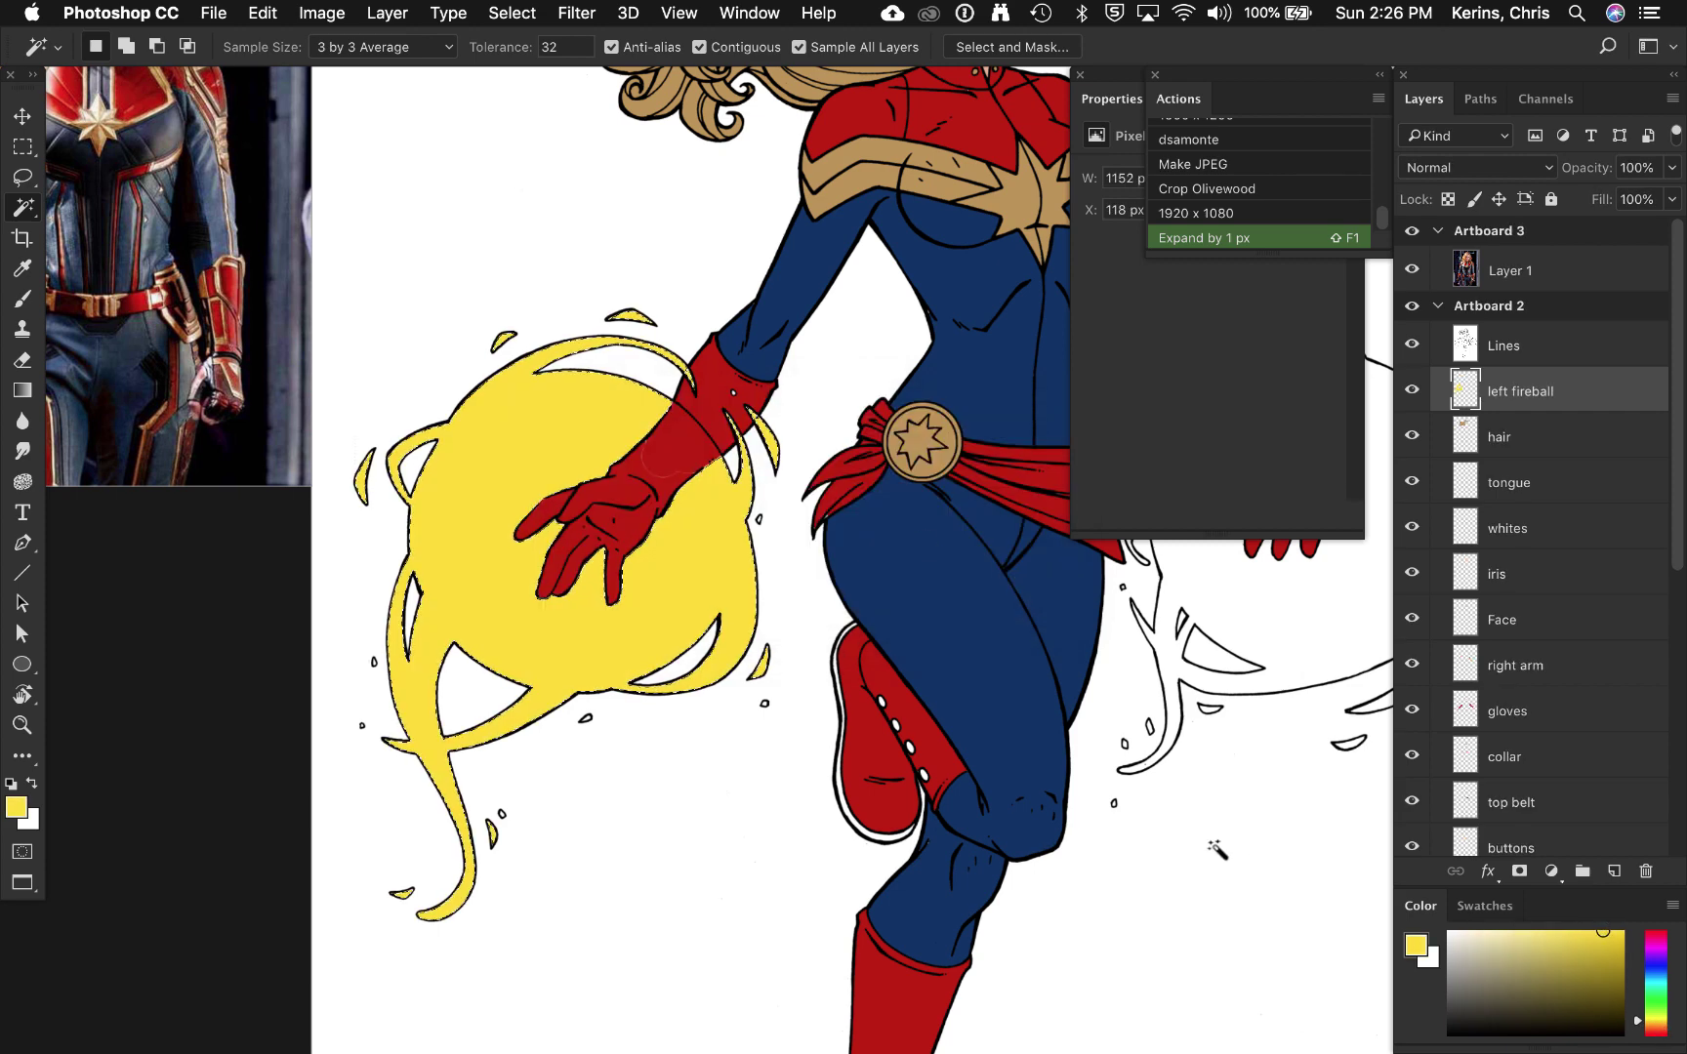
# Step: Select the uncolored fireball around the other hand with its sparks and fill it bright yellow on a new layer named right fireball
pyautogui.hscroll(10, 1215, 849)
pyautogui.press('shift')
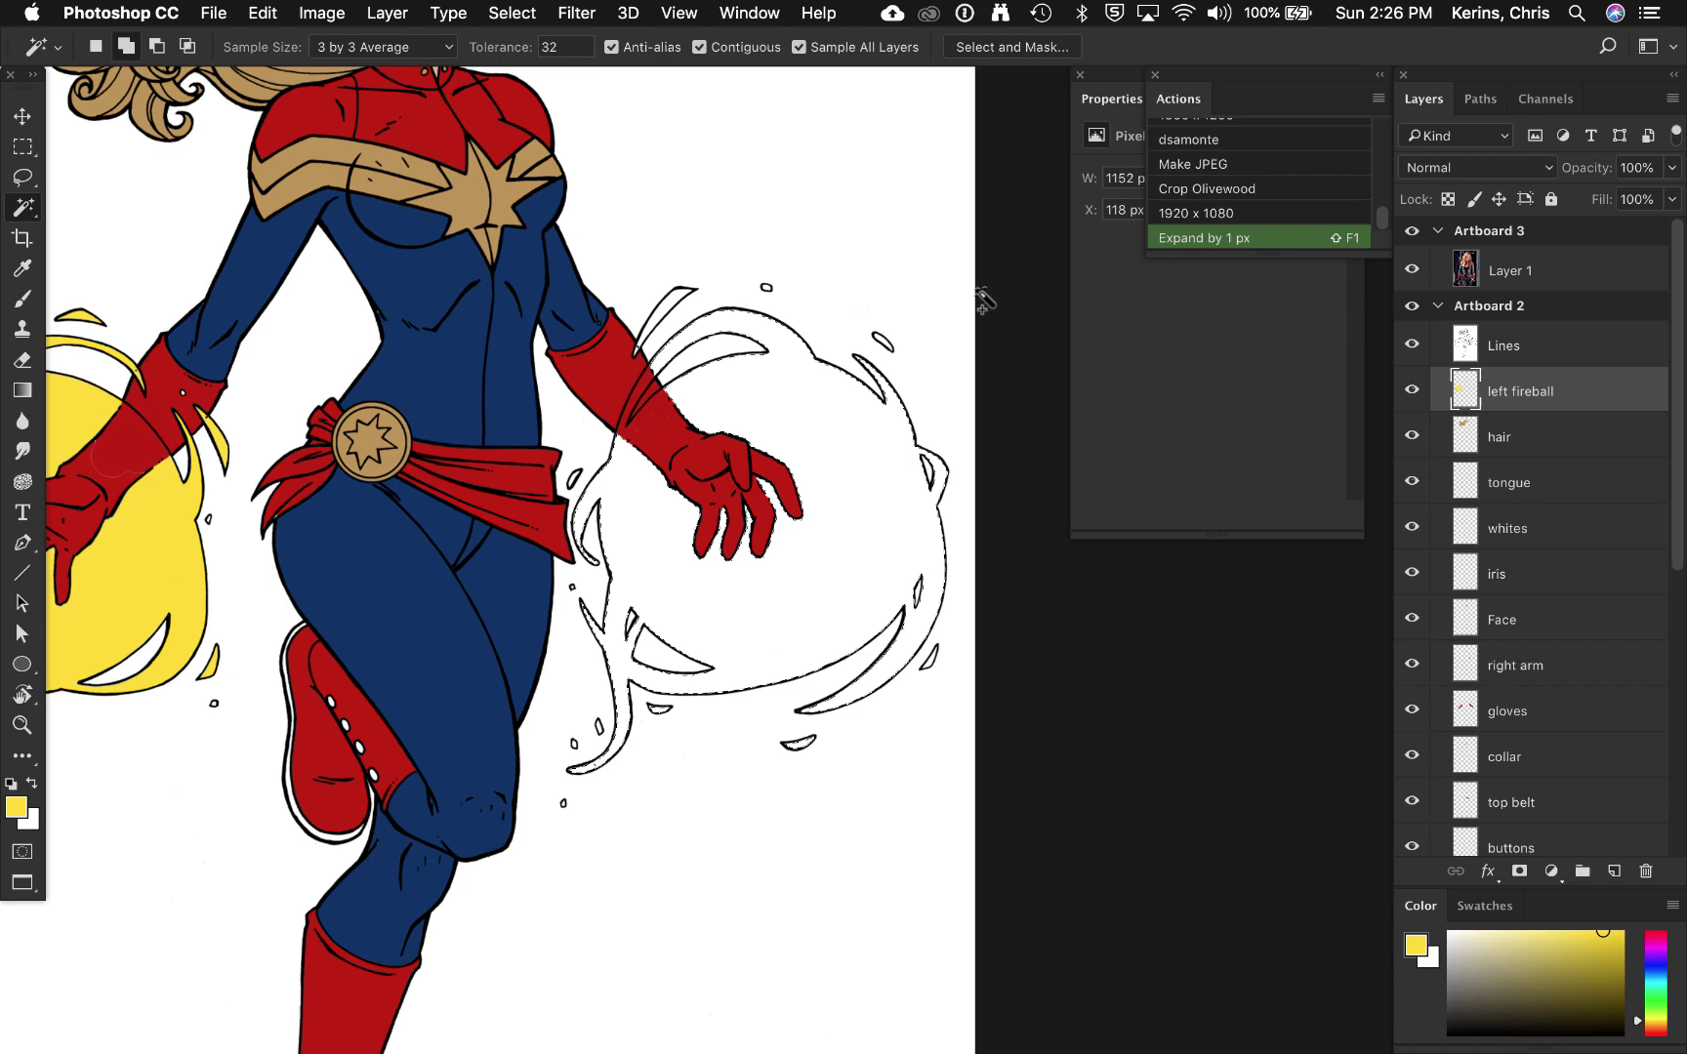
pyautogui.keyDown('shift'); pyautogui.click(768, 291); pyautogui.keyUp('shift')
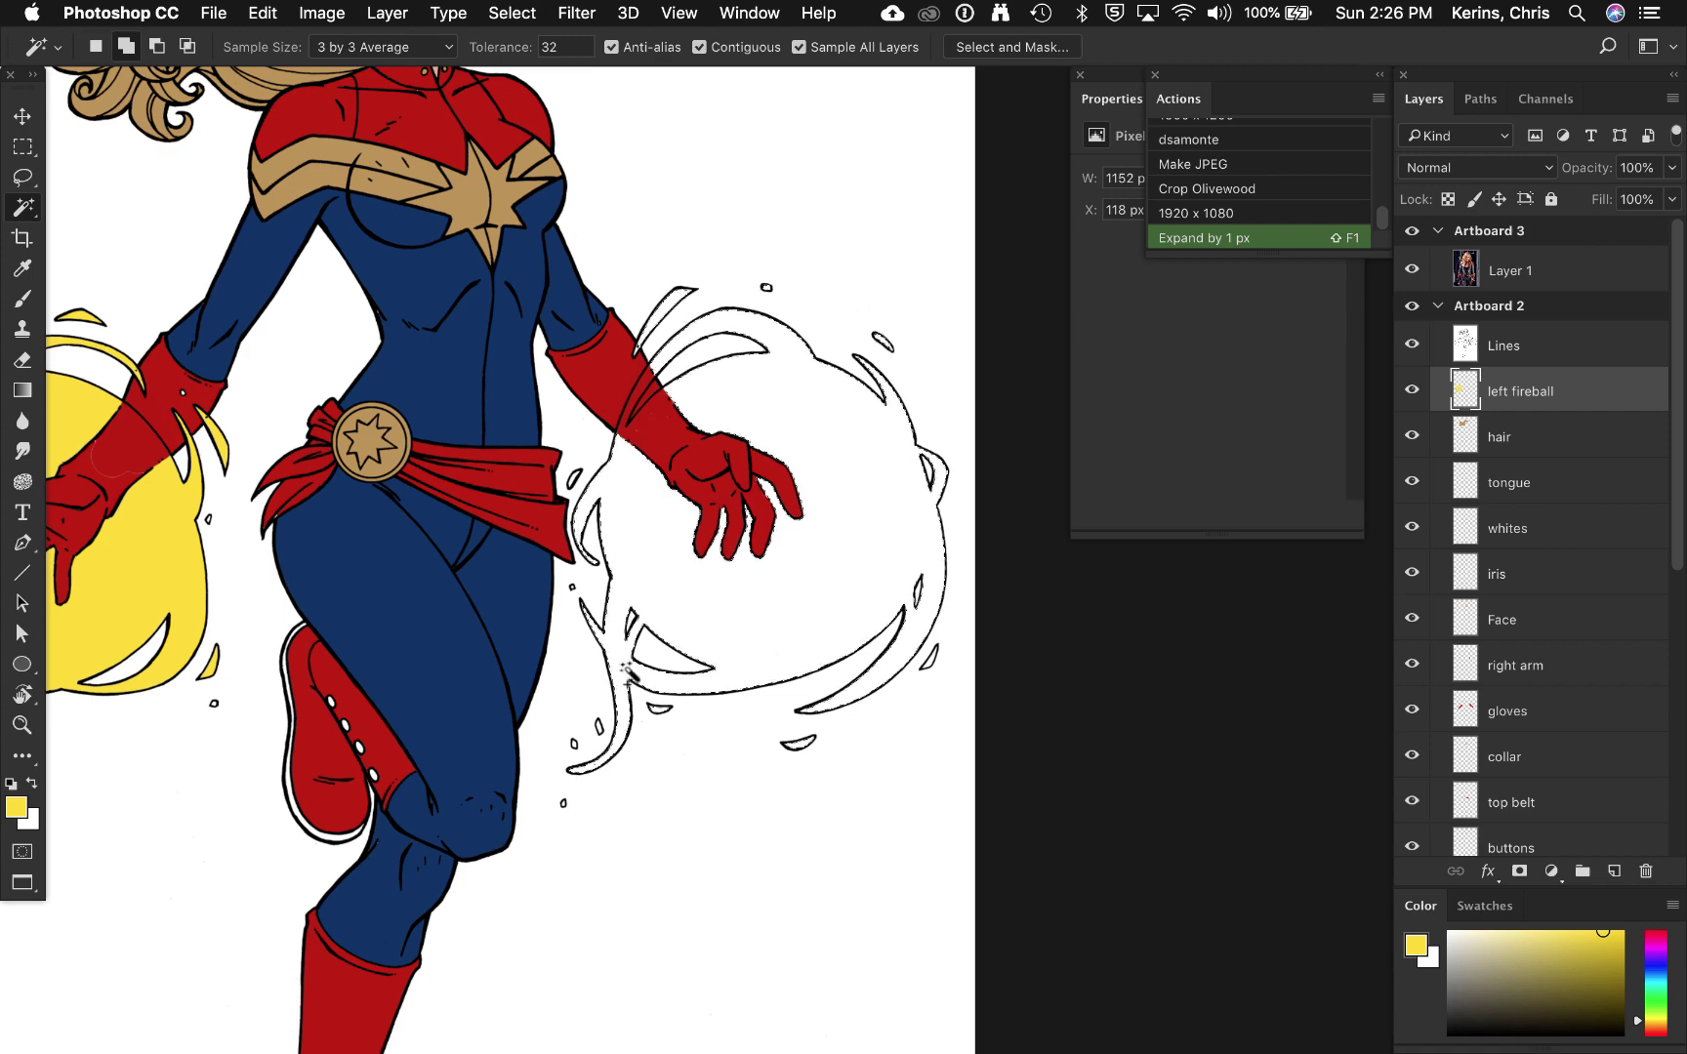
pyautogui.keyDown('shift'); pyautogui.click(574, 743); pyautogui.keyUp('shift')
pyautogui.click(1231, 237)
pyautogui.write('right fireball')
pyautogui.press('Return')
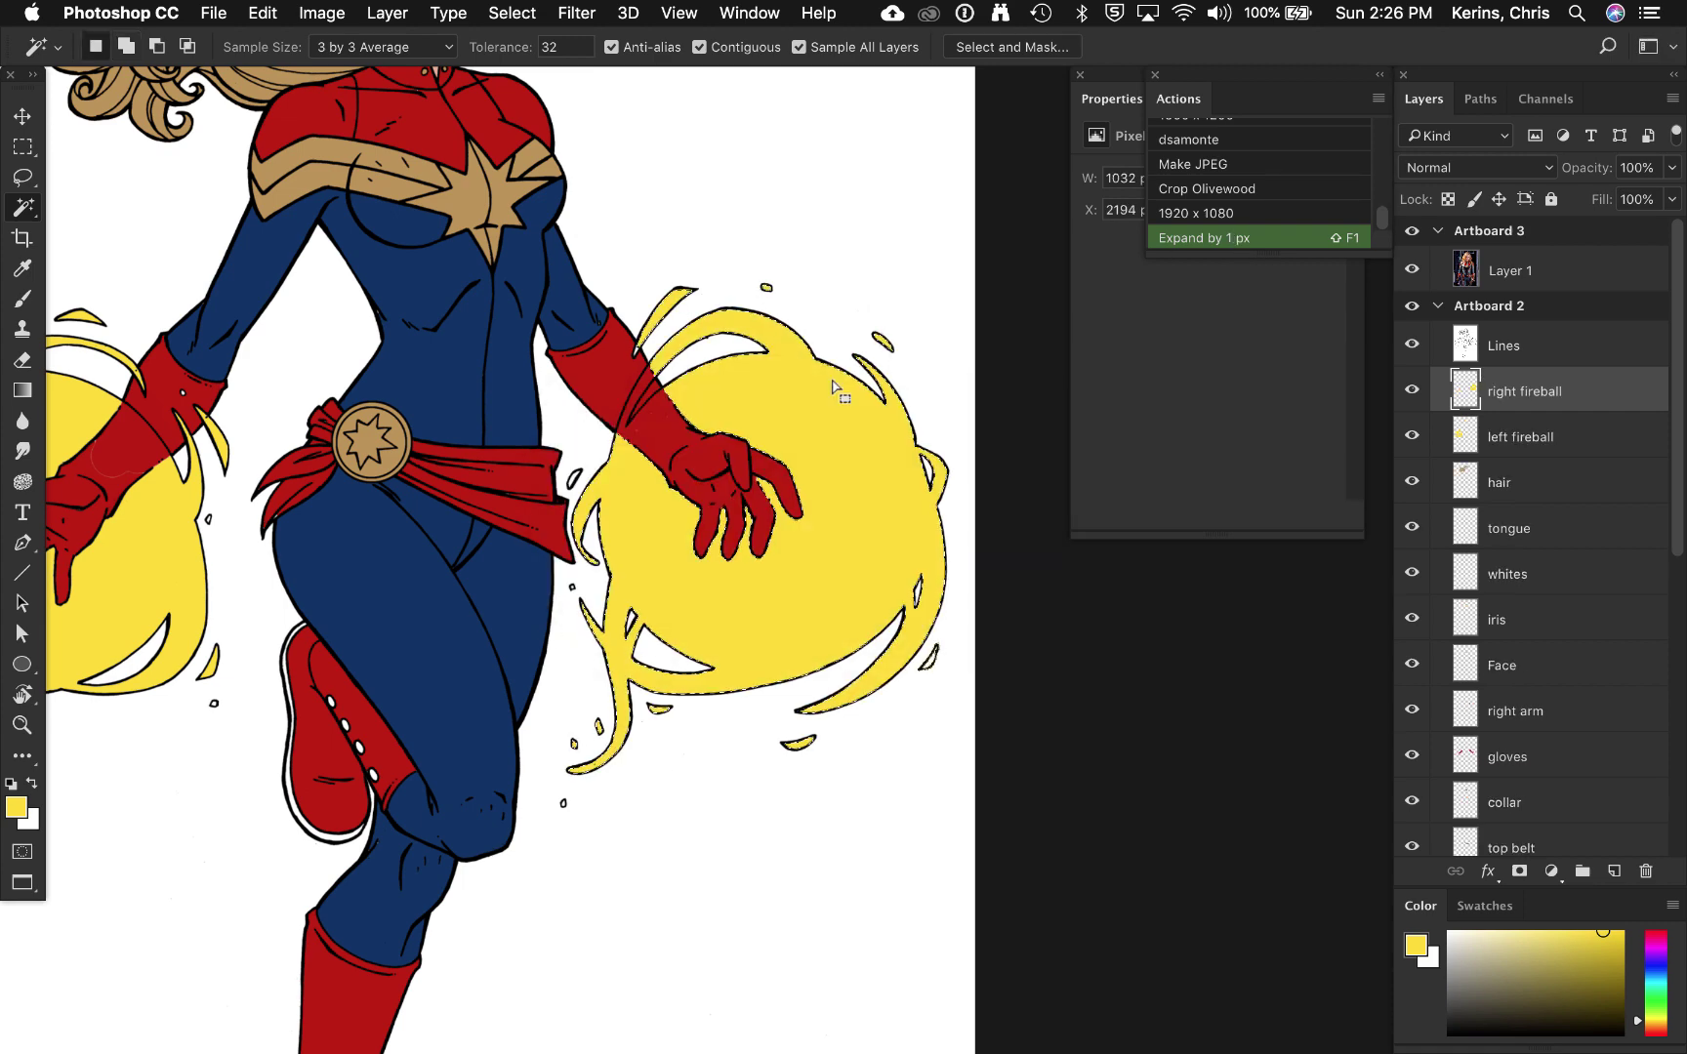
# Step: Fill the missed small sparks around the right fireball with the same yellow on its layer
pyautogui.scroll(5, 571, 454)
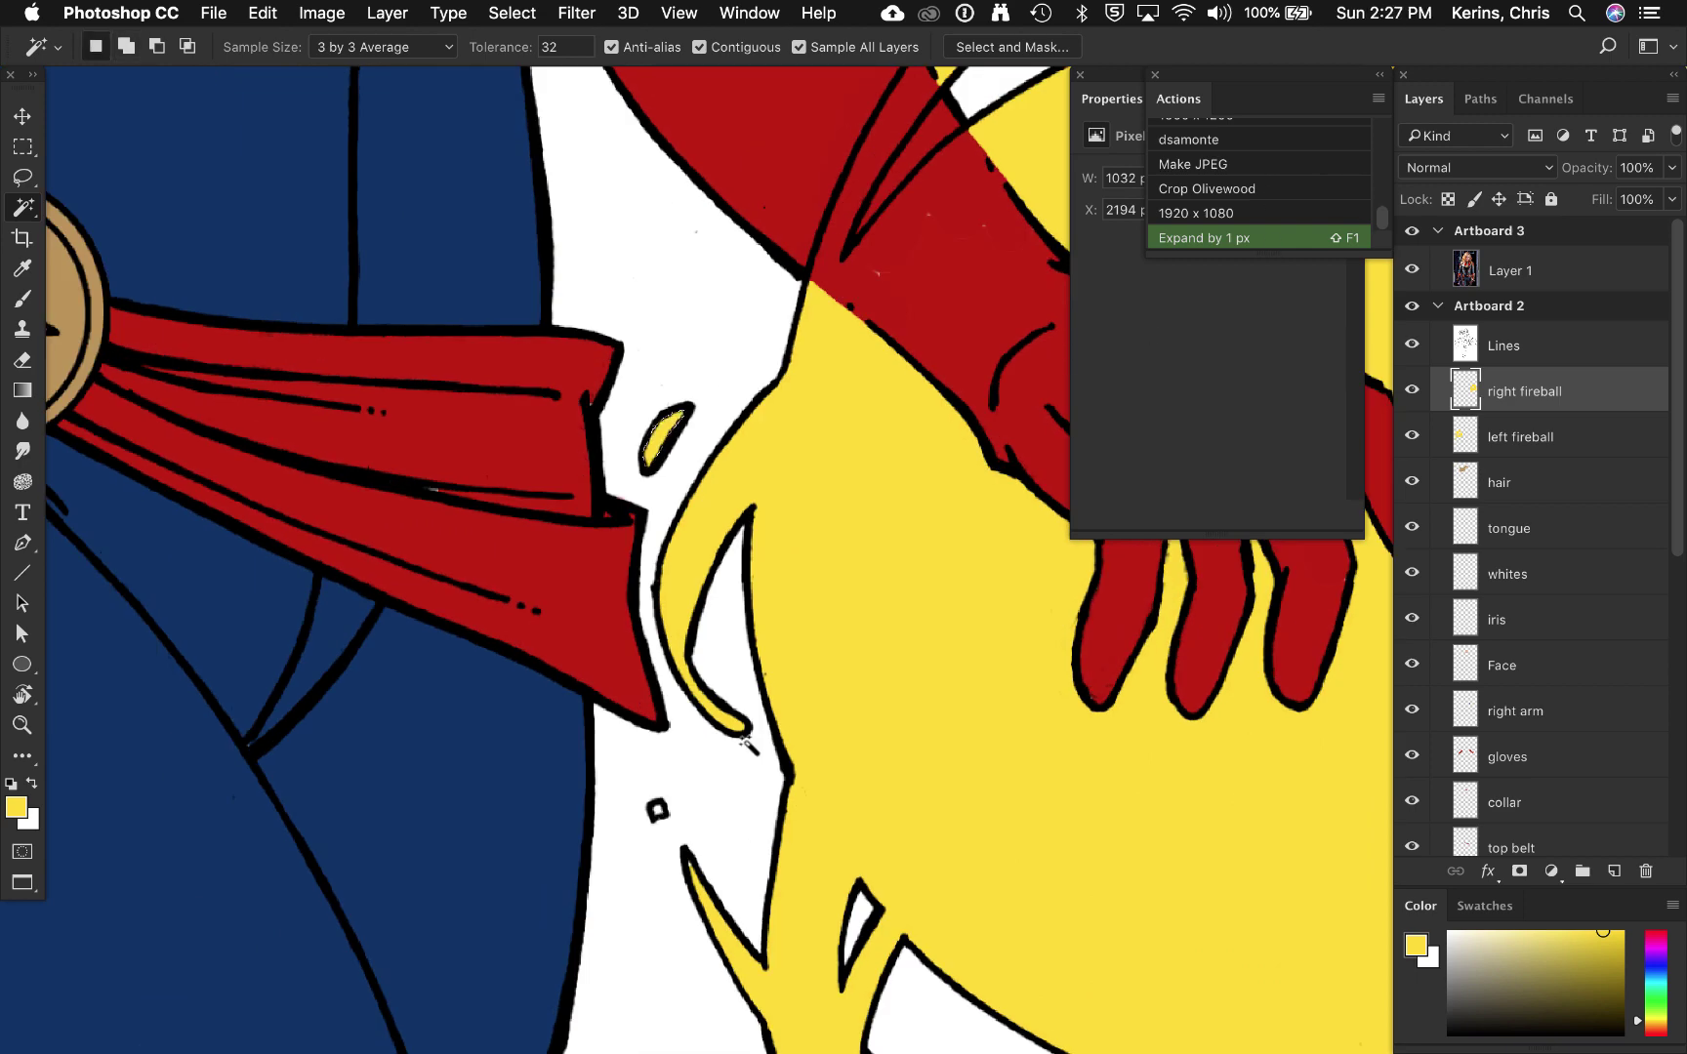
pyautogui.scroll(-10, 753, 781)
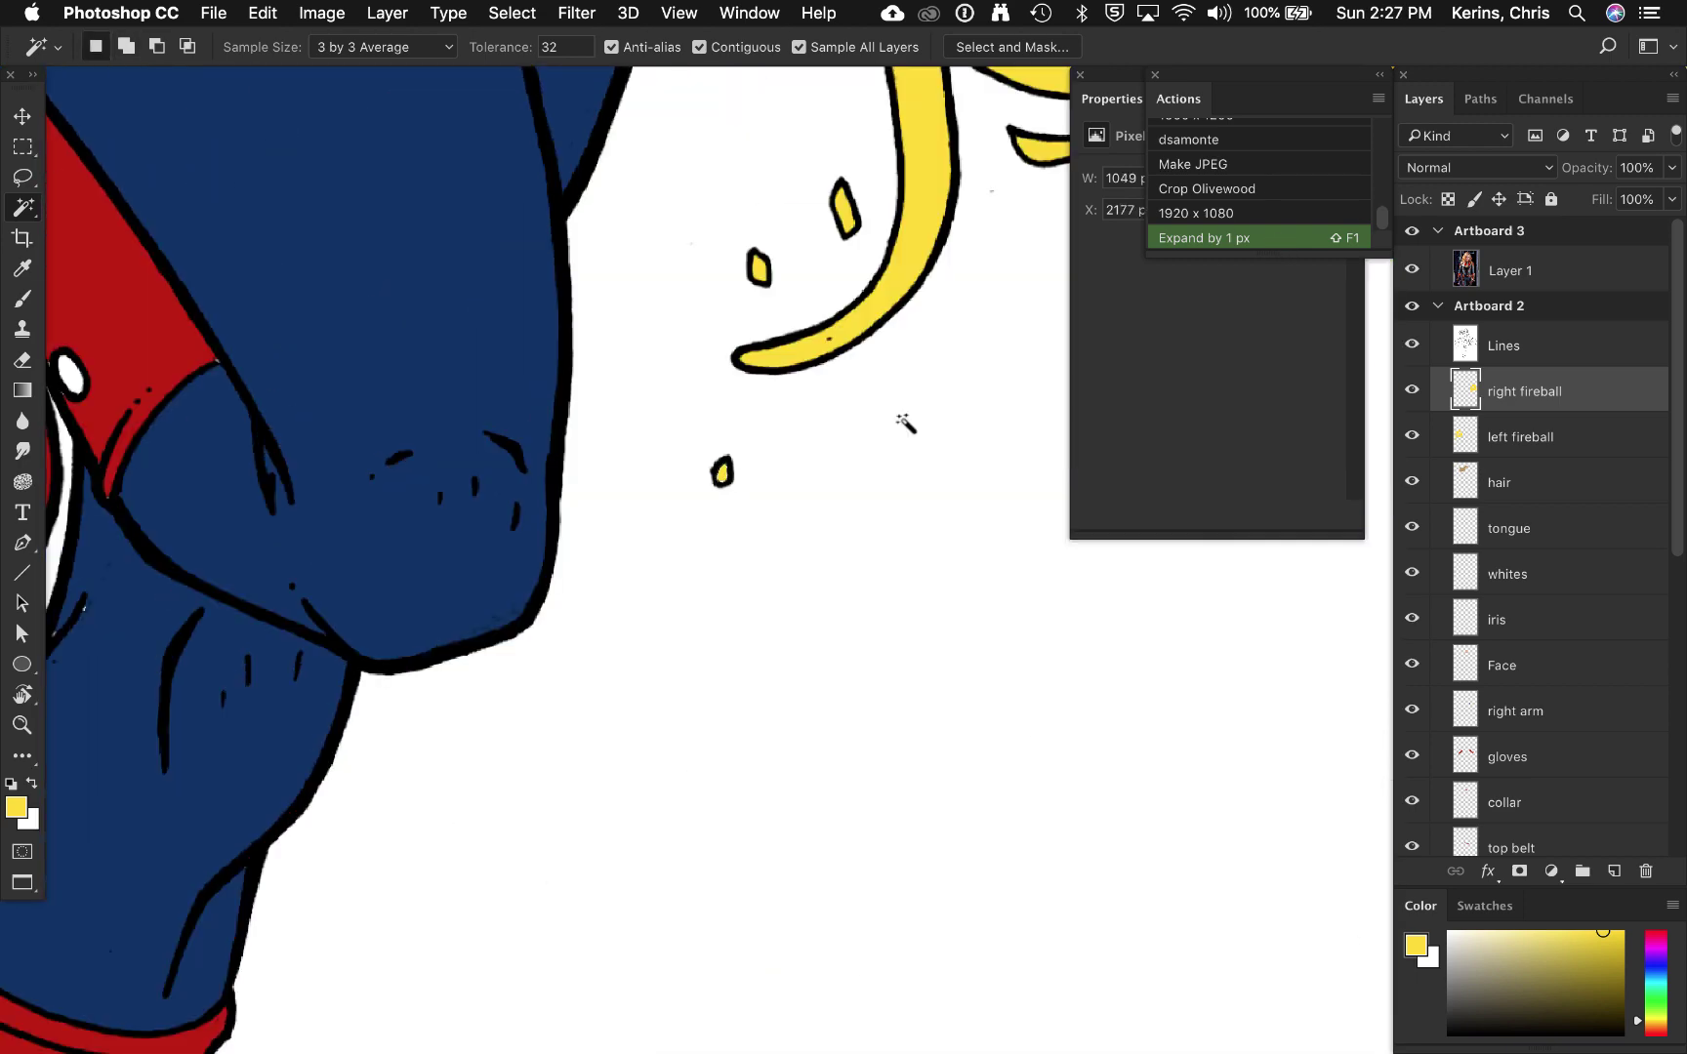
pyautogui.scroll(-5, 906, 423)
# Step: Fill the remaining white sparks around the left fireball with the same yellow on the left fireball layer
pyautogui.scroll(4, 524, 646)
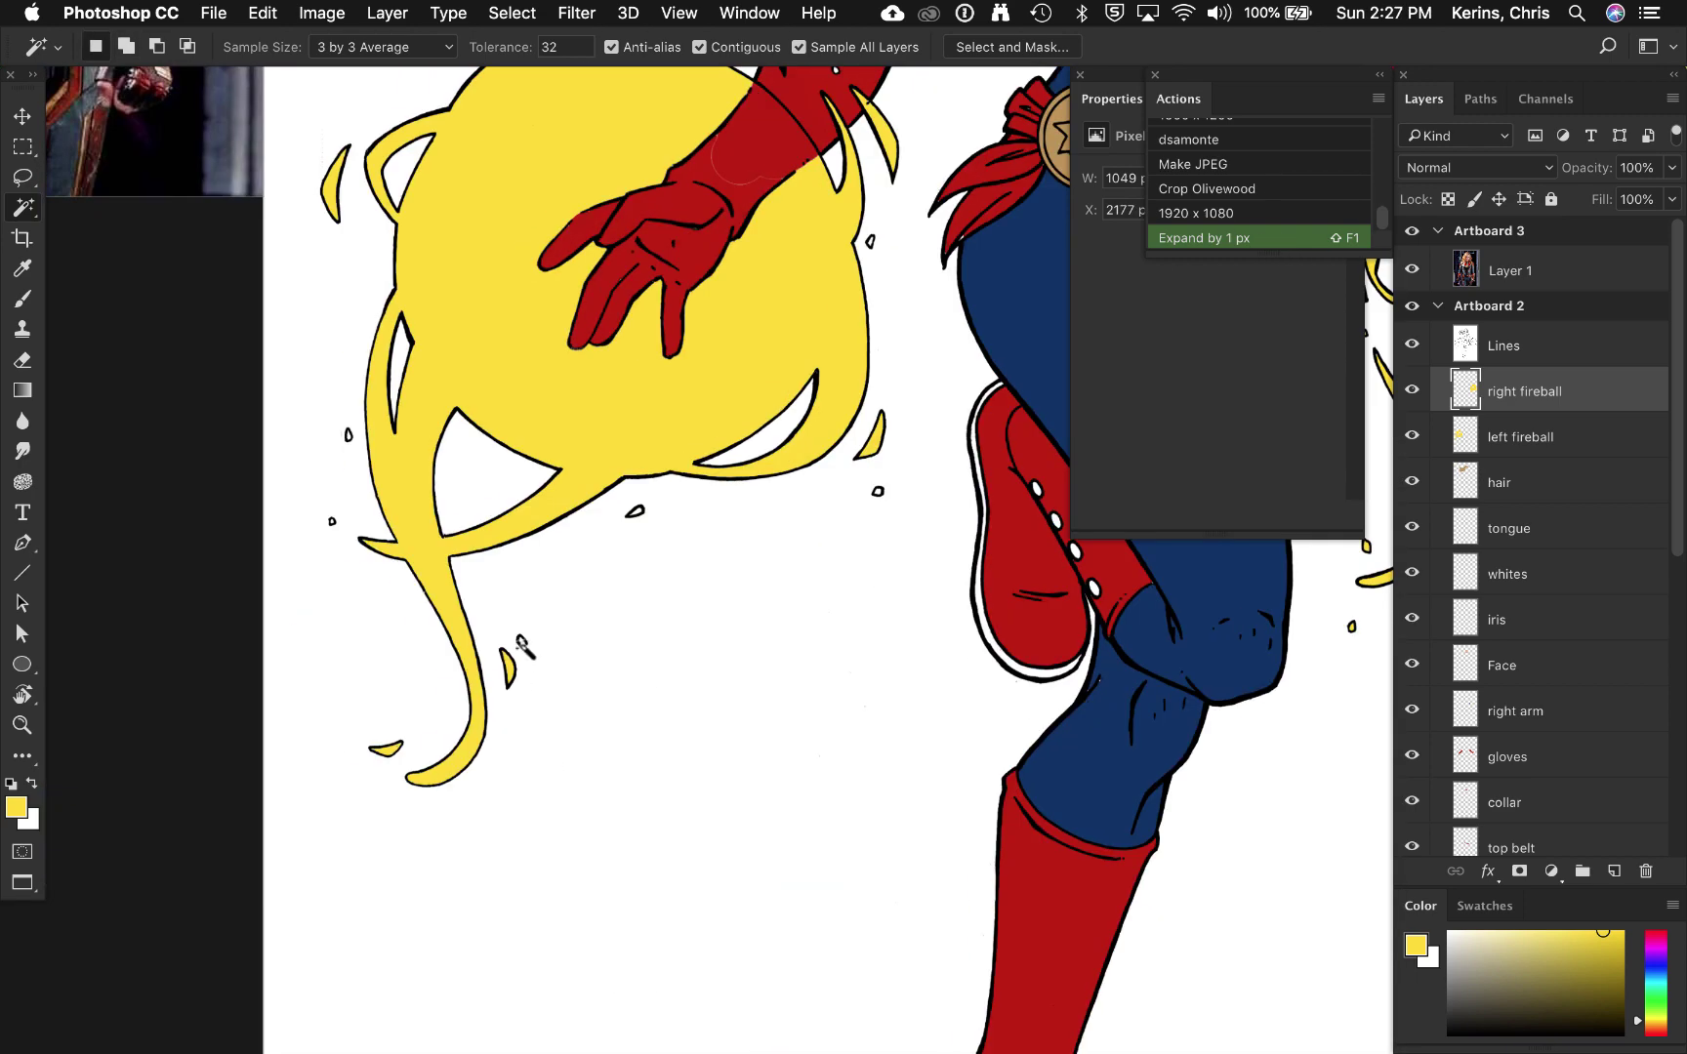
pyautogui.click(1546, 437)
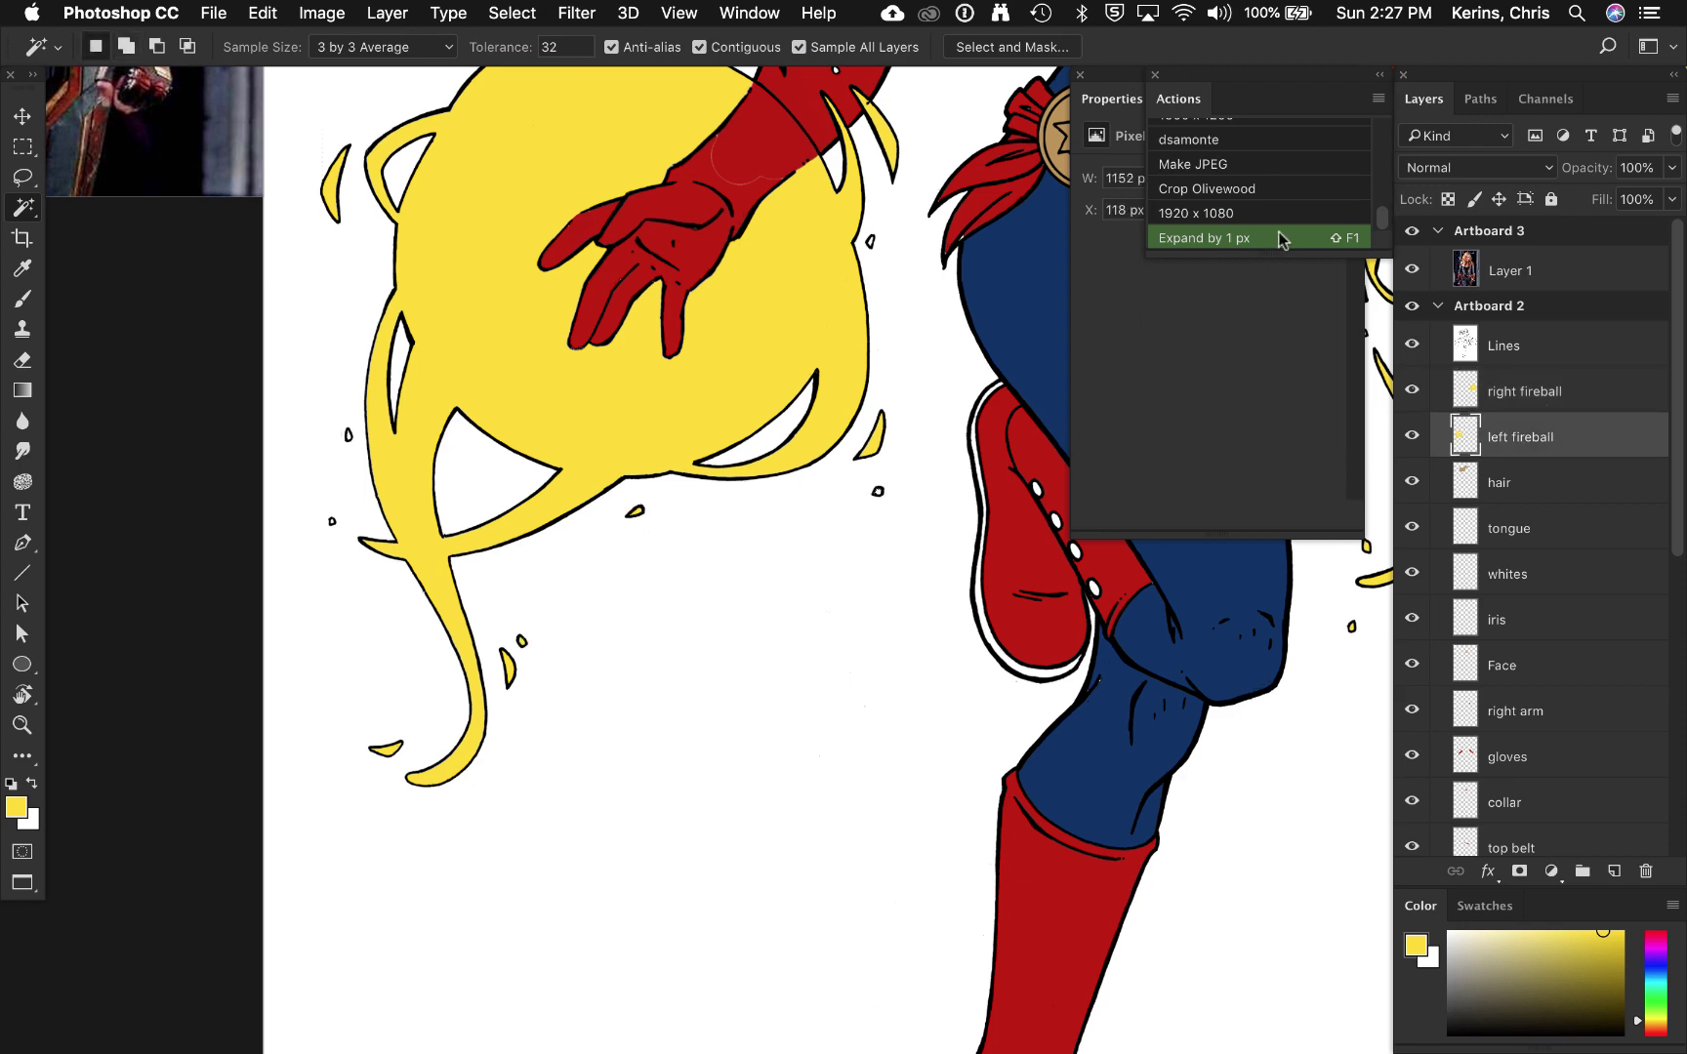
pyautogui.scroll(6, 354, 451)
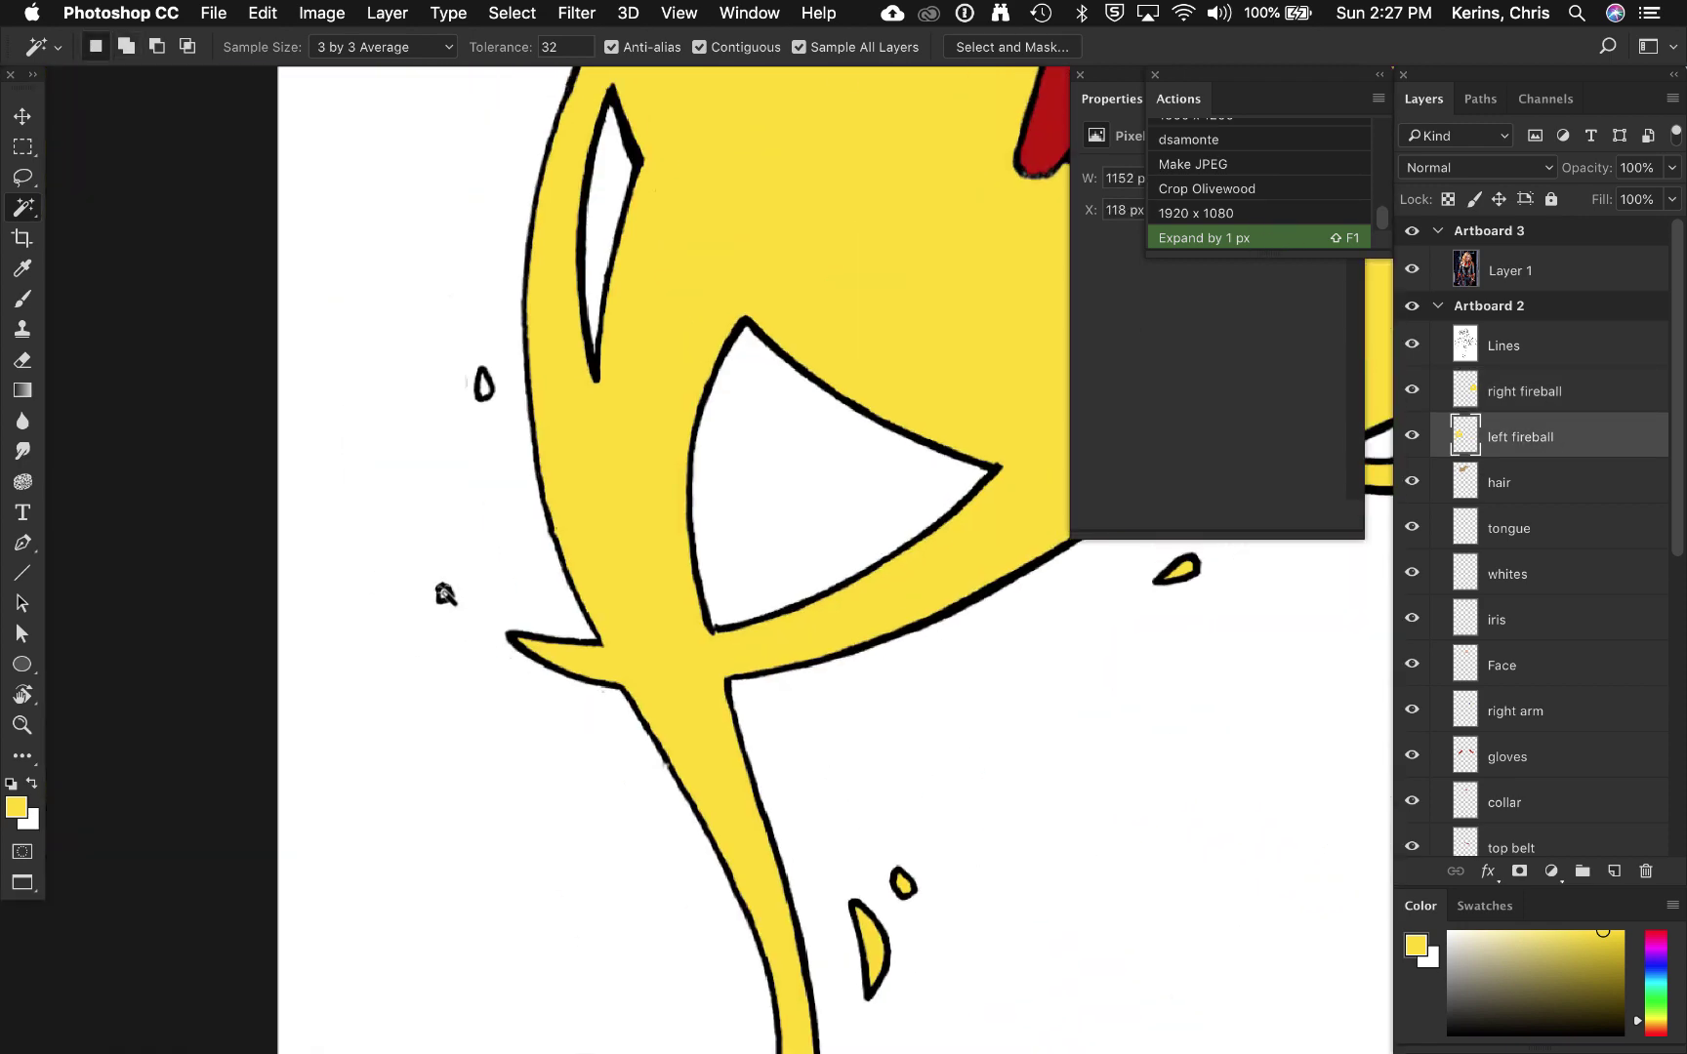
pyautogui.keyDown('shift'); pyautogui.click(446, 594); pyautogui.keyUp('shift')
pyautogui.click(1245, 236)
# Step: Select the white sole edges of both boots together with the four round buttons on the raised boot
pyautogui.press('super+minus')
pyautogui.press('super+minus')
pyautogui.press('super+minus')
pyautogui.moveTo(1117, 749); pyautogui.dragTo(652, 684)
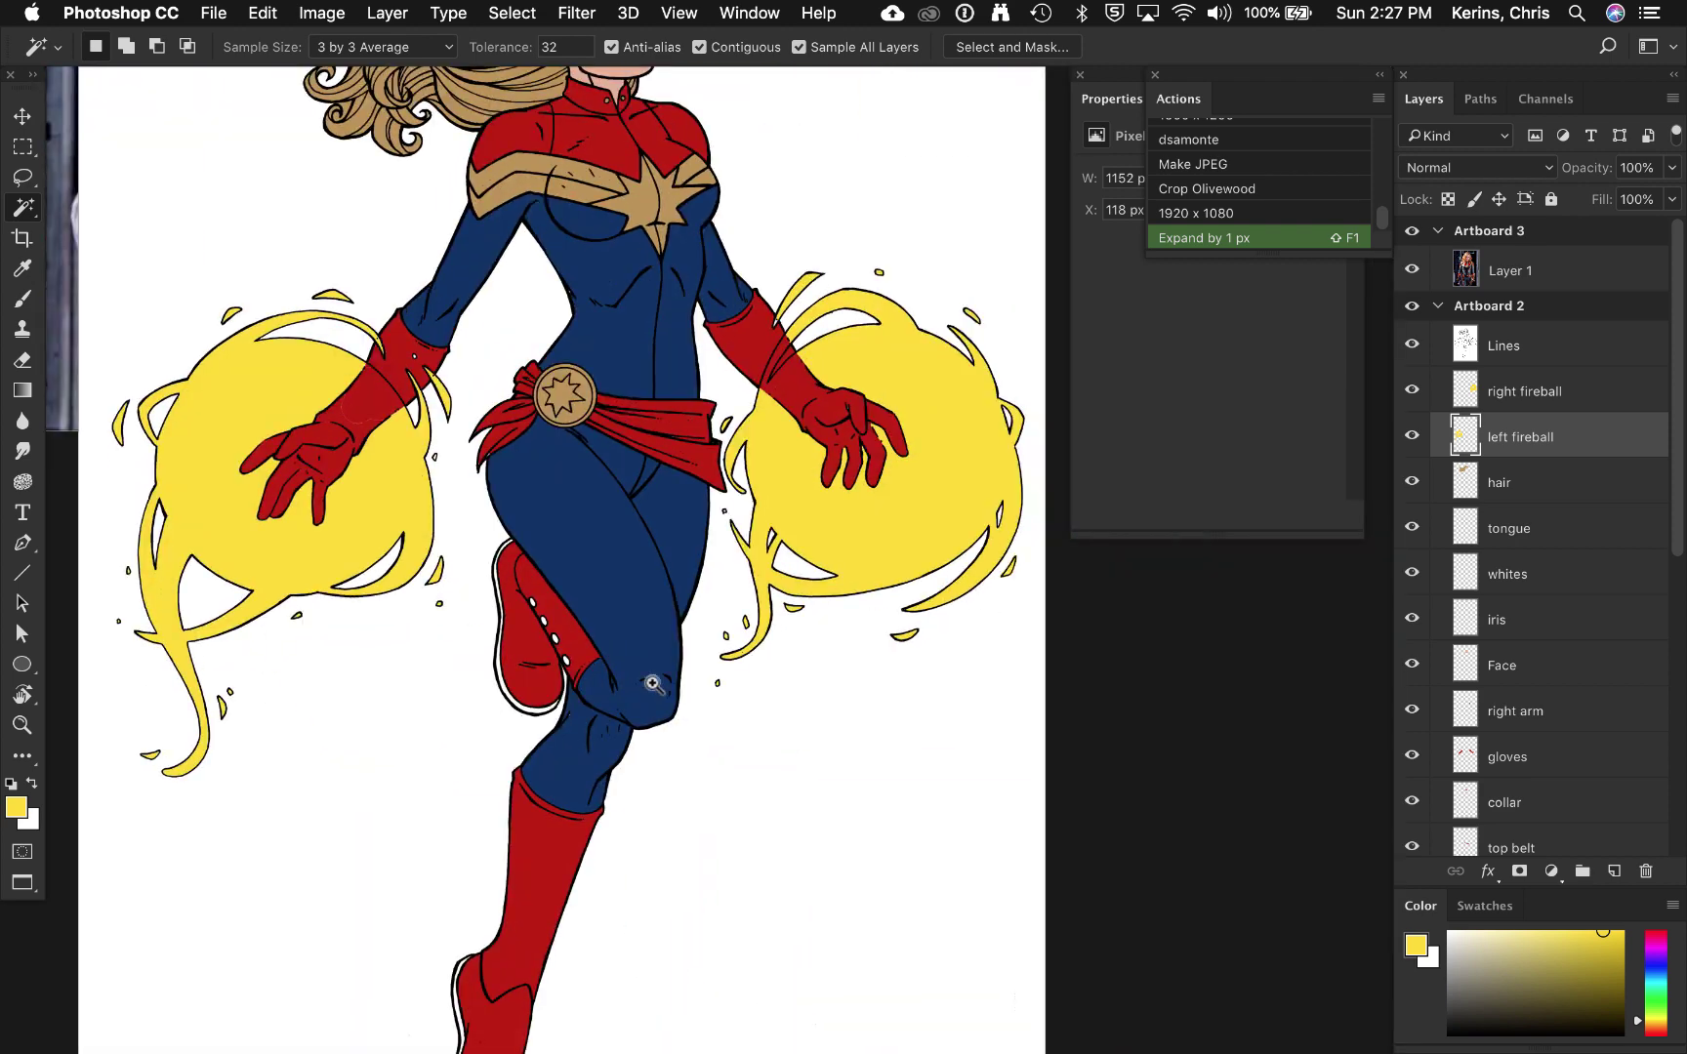
pyautogui.press('super+plus')
pyautogui.press('super+plus')
pyautogui.press('super+plus')
pyautogui.moveTo(546, 671); pyautogui.dragTo(1042, 439)
pyautogui.keyDown('shift'); pyautogui.click(618, 697); pyautogui.keyUp('shift')
pyautogui.keyDown('shift'); pyautogui.click(633, 596); pyautogui.keyUp('shift')
pyautogui.keyDown('shift'); pyautogui.click(604, 541); pyautogui.keyUp('shift')
pyautogui.keyDown('shift'); pyautogui.click(572, 493); pyautogui.keyUp('shift')
pyautogui.keyDown('shift'); pyautogui.click(541, 446); pyautogui.keyUp('shift')
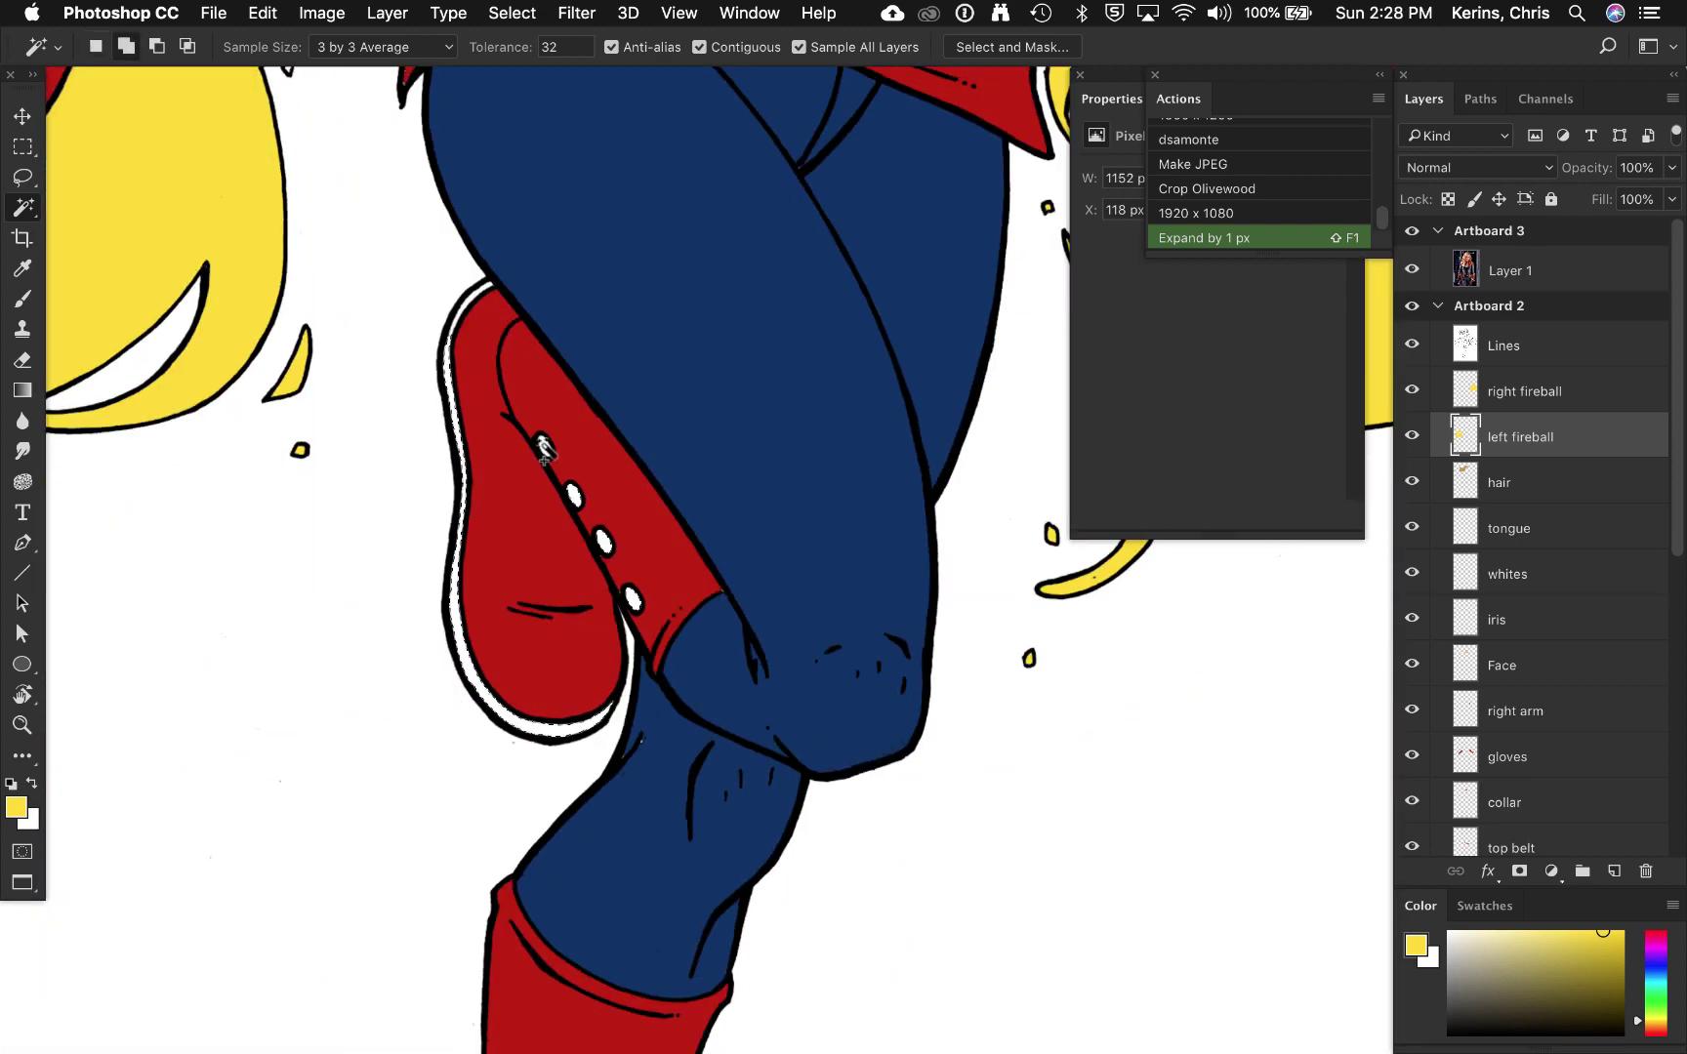
pyautogui.scroll(-10, 543, 449)
pyautogui.scroll(-5, 1666, 703)
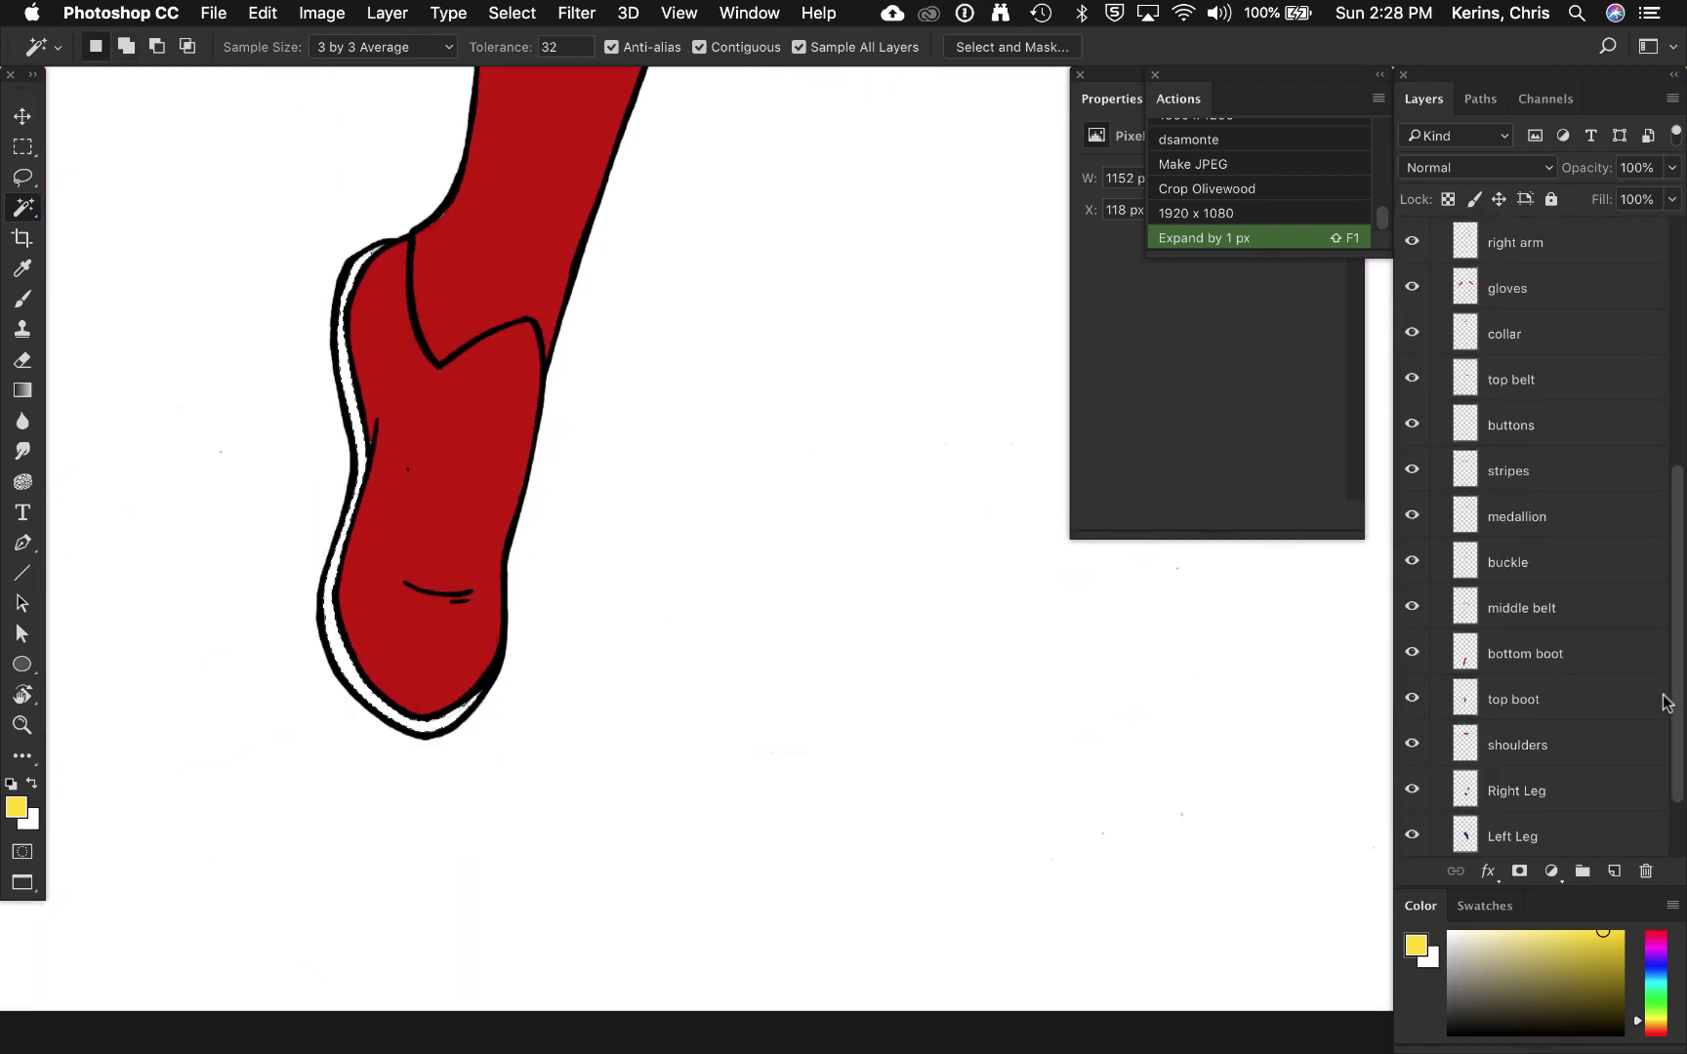
# Step: Create a layer named boot trim above the bottom boot layer and expand the selection by 1 px
pyautogui.press('super+shift+n')
pyautogui.write('boot trim')
pyautogui.press('Return')
pyautogui.click(1227, 238)
pyautogui.press('super+0')
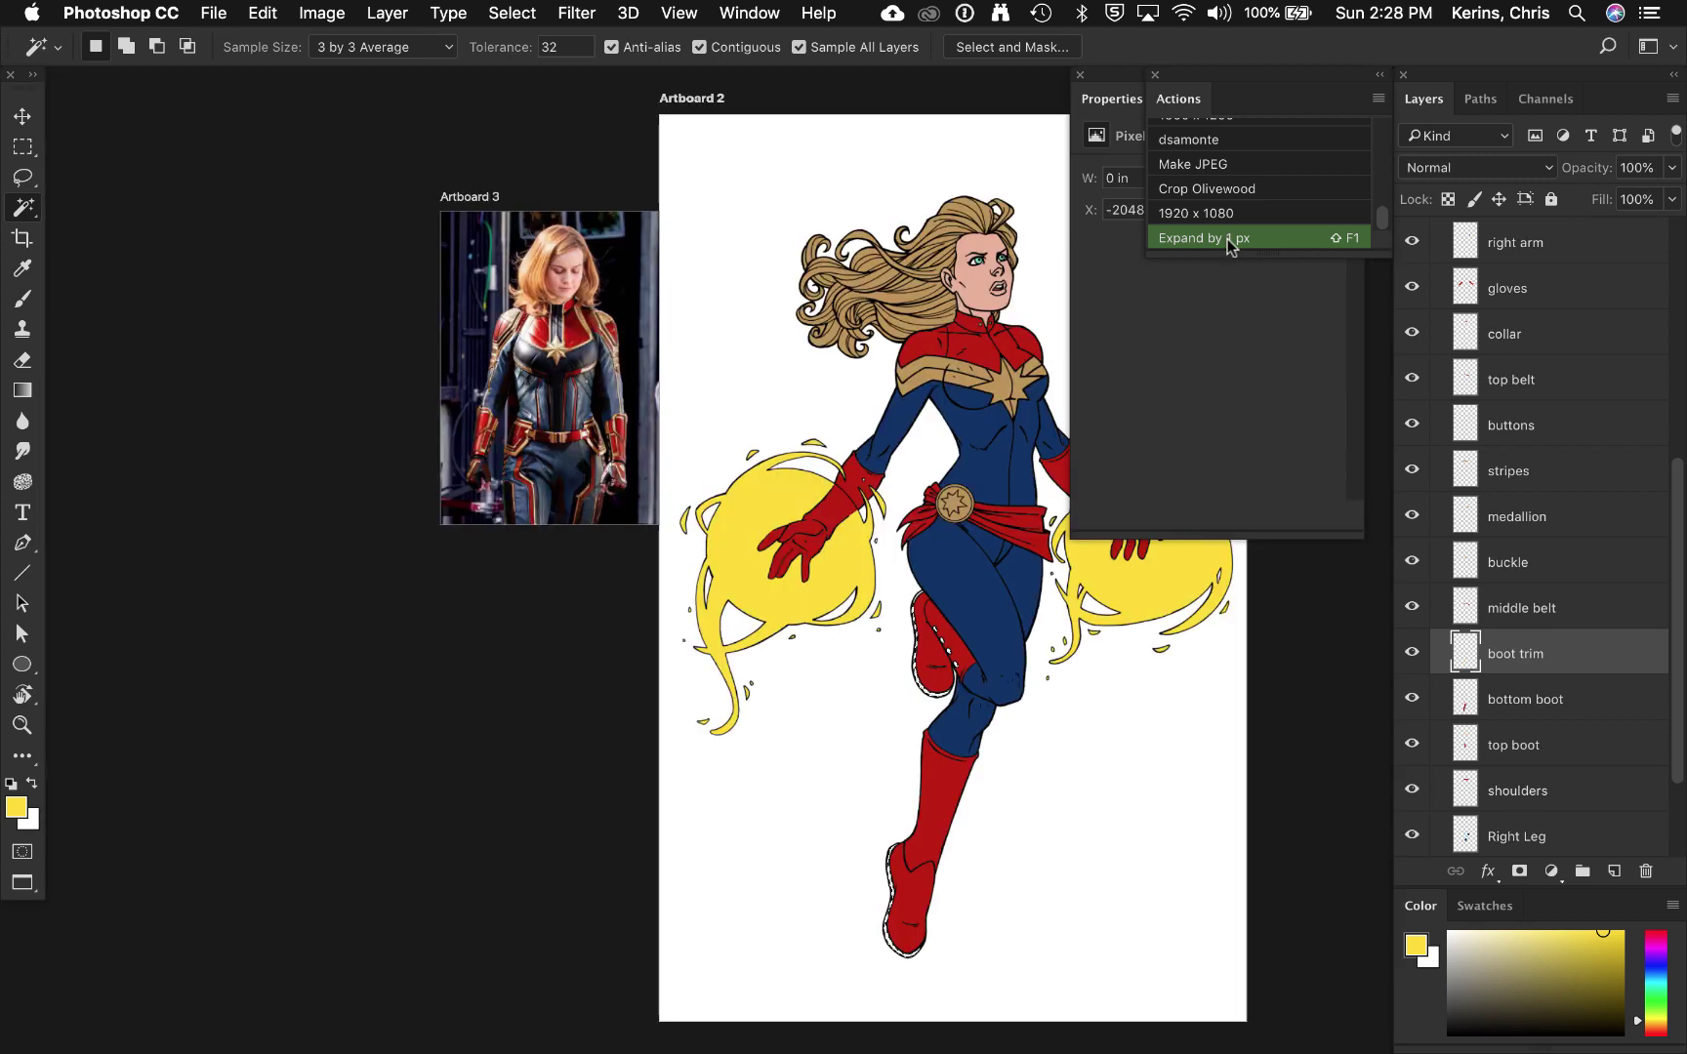
# Step: Fill the boot trim selection with the gold sampled from the belt buckle and deselect it
pyautogui.press('i')
pyautogui.click(952, 503)
pyautogui.hotkey('alt', 'BackSpace')
pyautogui.press('super+d')
pyautogui.hscroll(5, 931, 640)
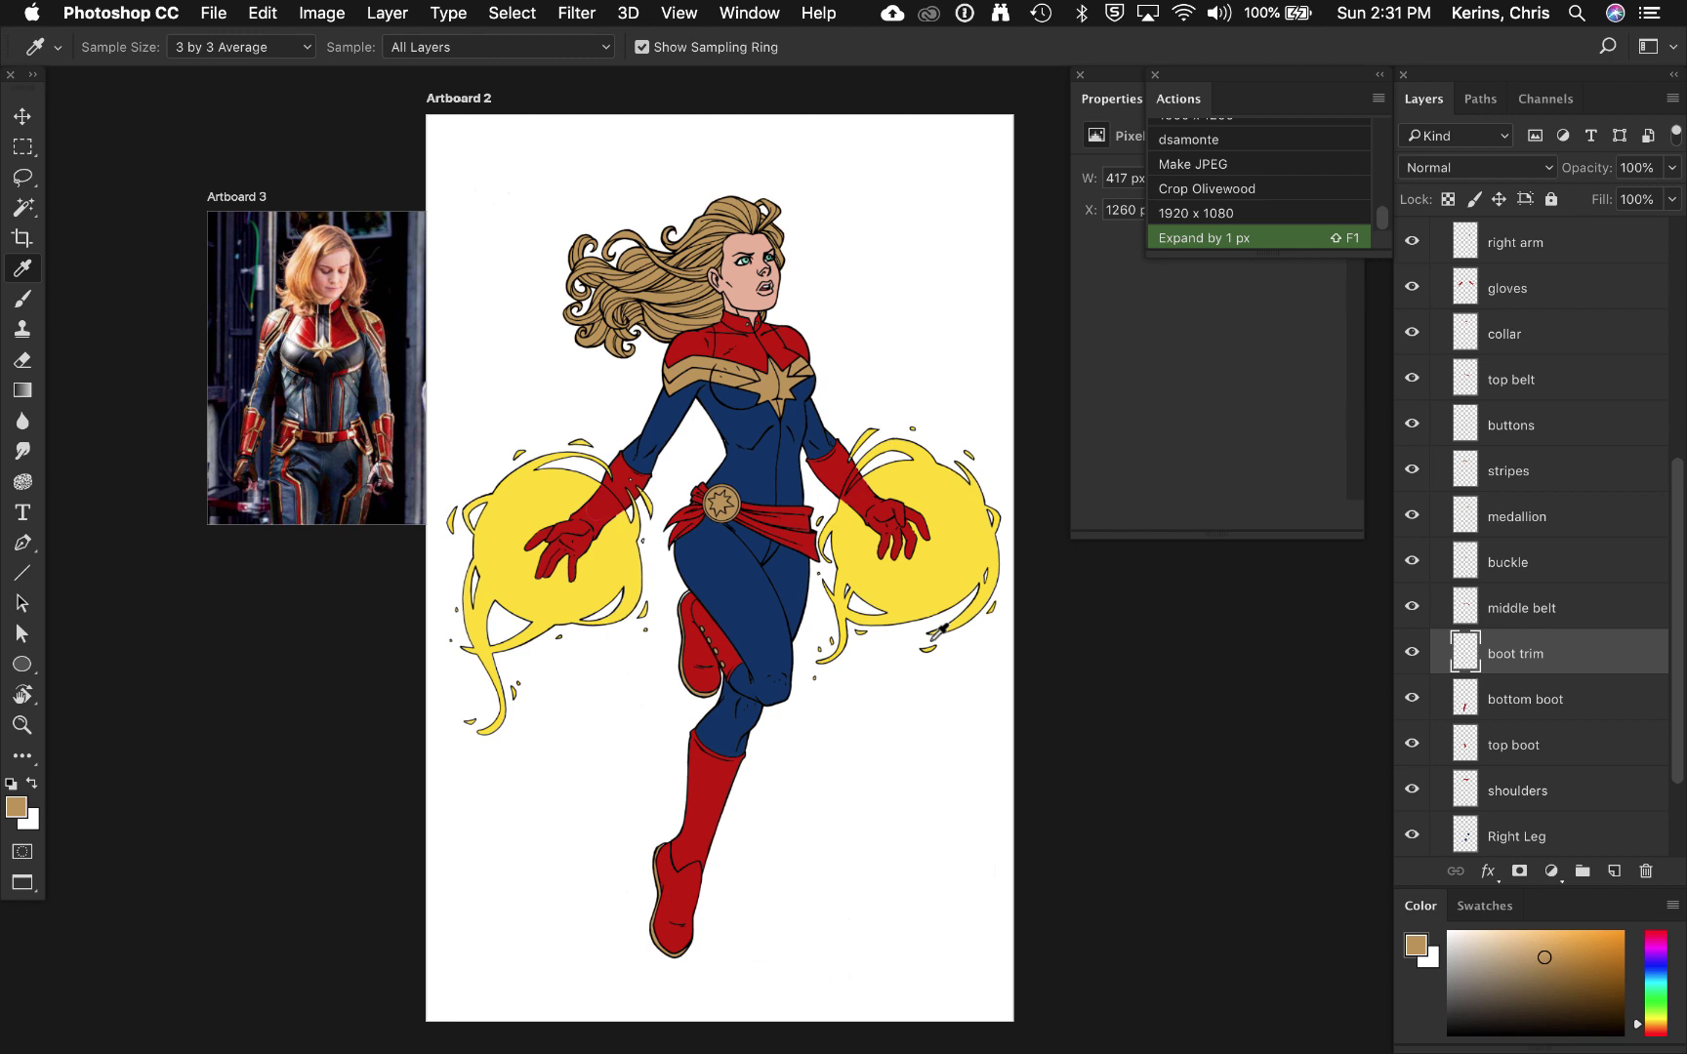
# Step: Add a new empty layer directly above the Lines layer
pyautogui.scroll(10, 1607, 350)
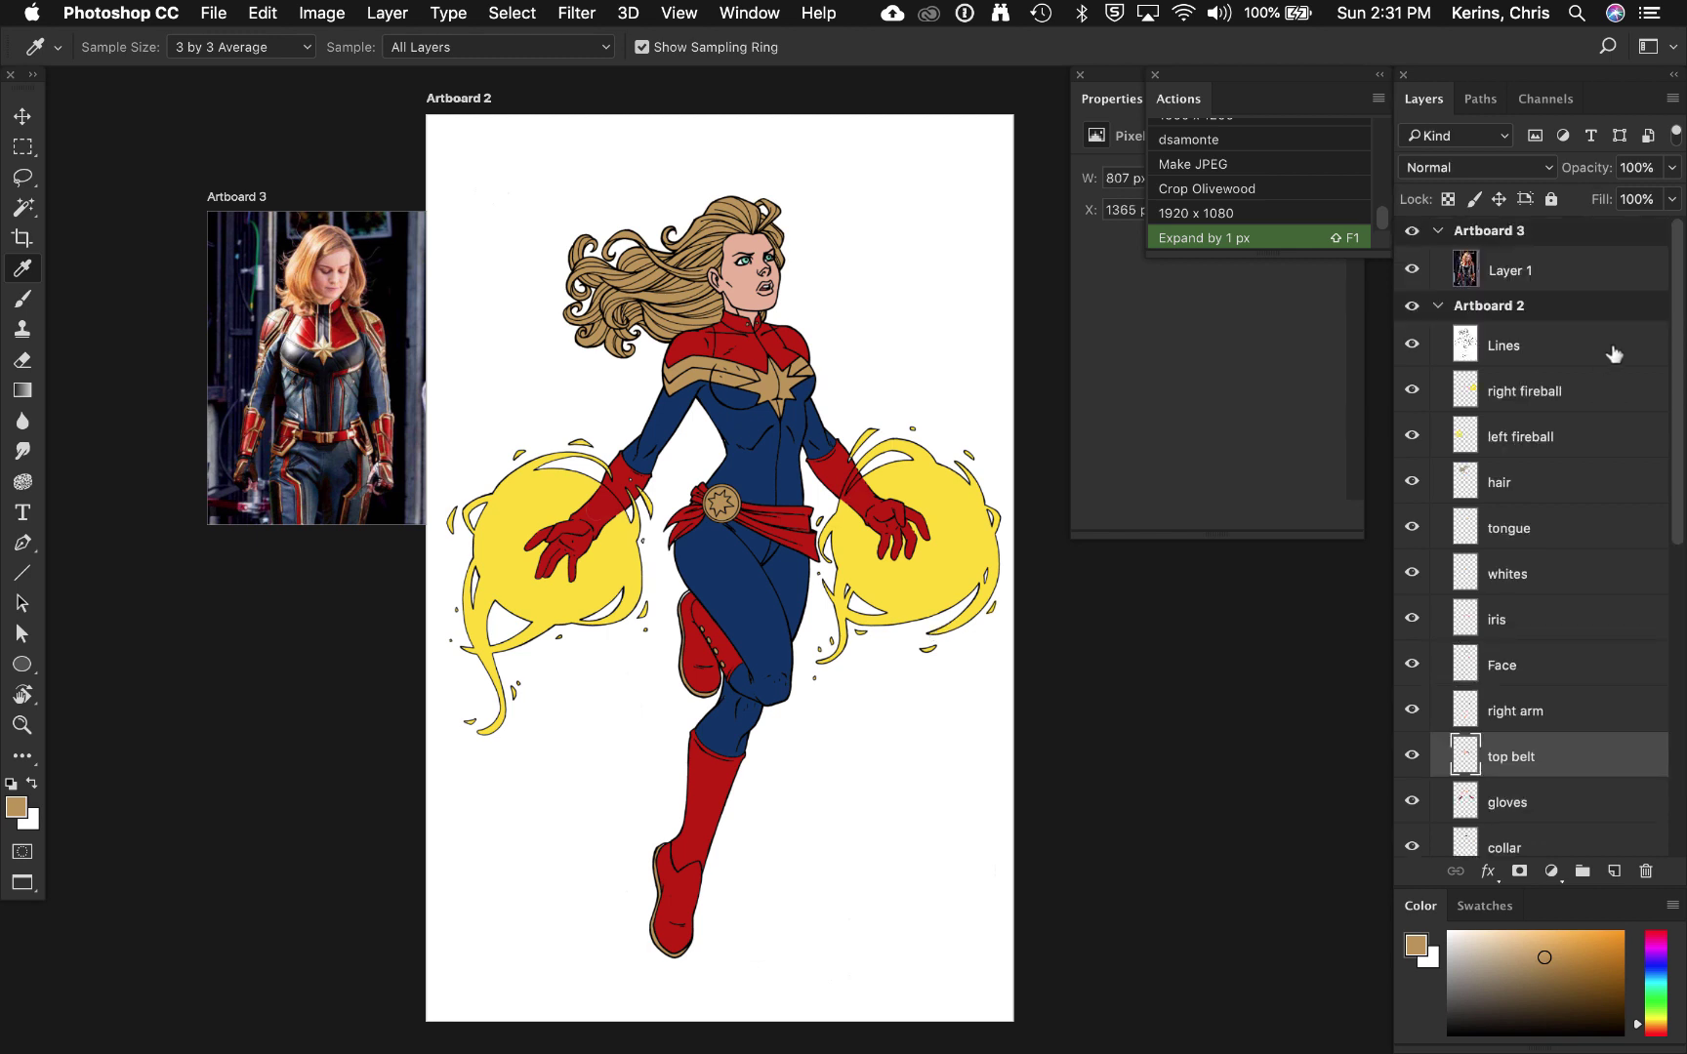
pyautogui.click(1610, 348)
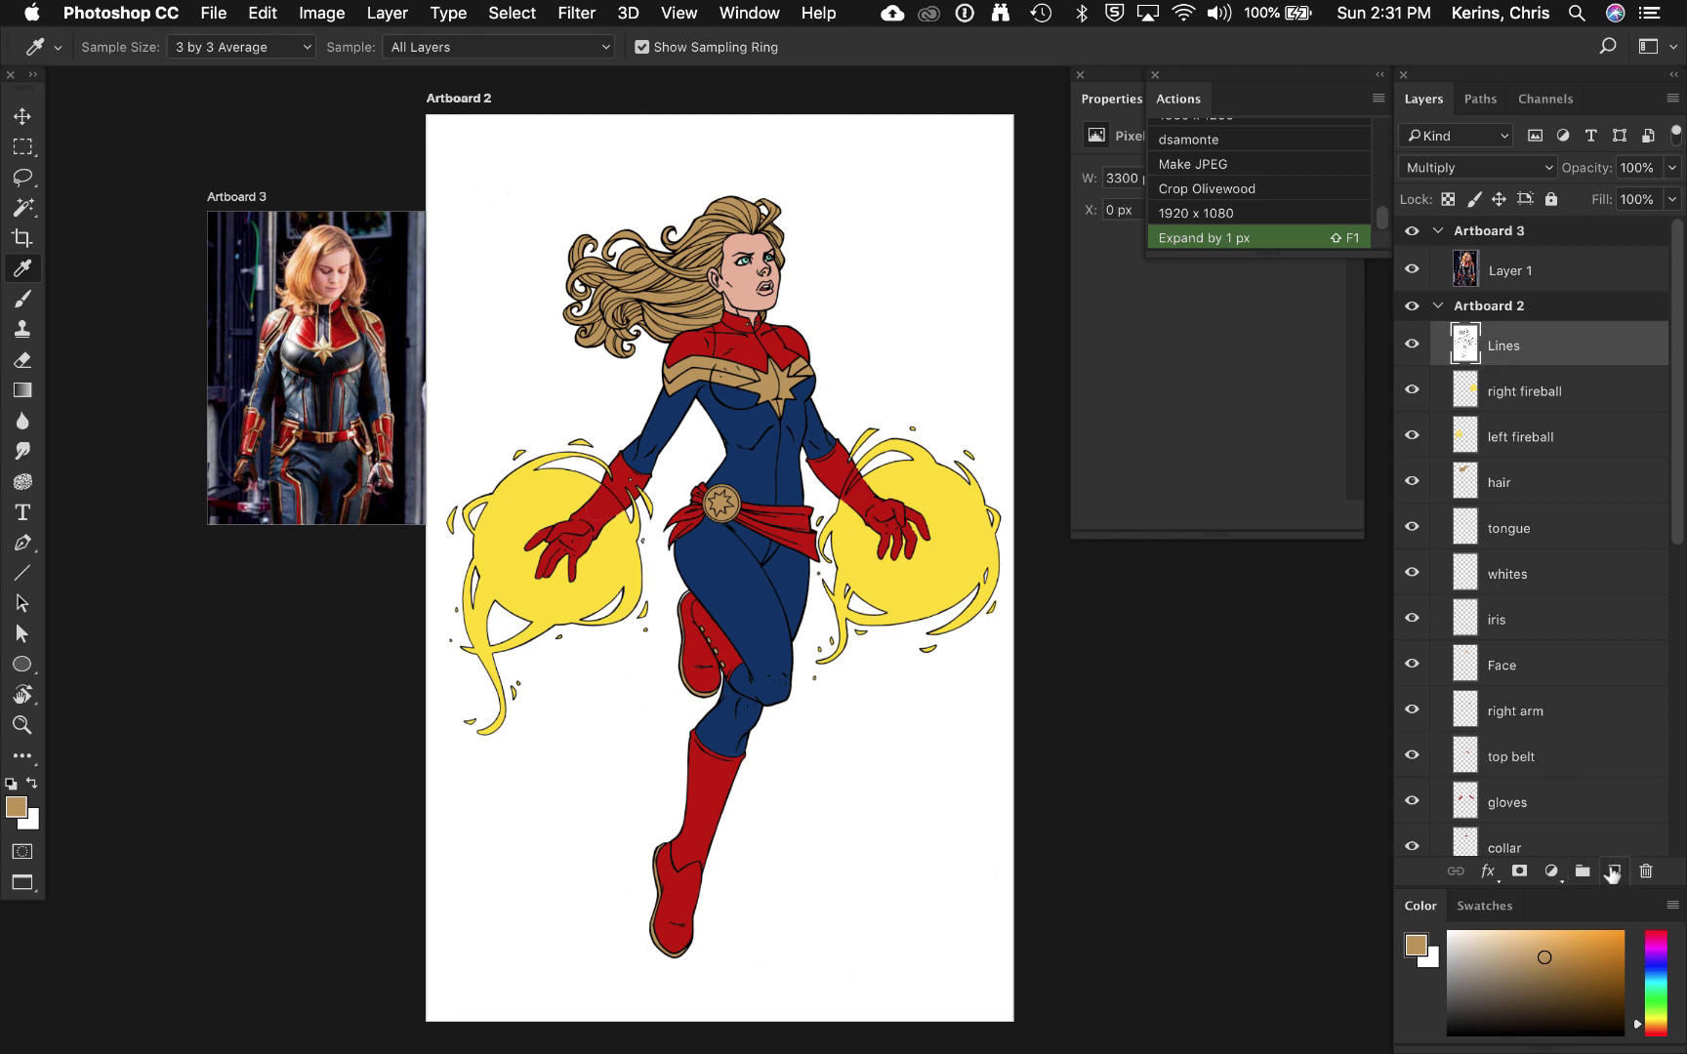
pyautogui.click(1614, 871)
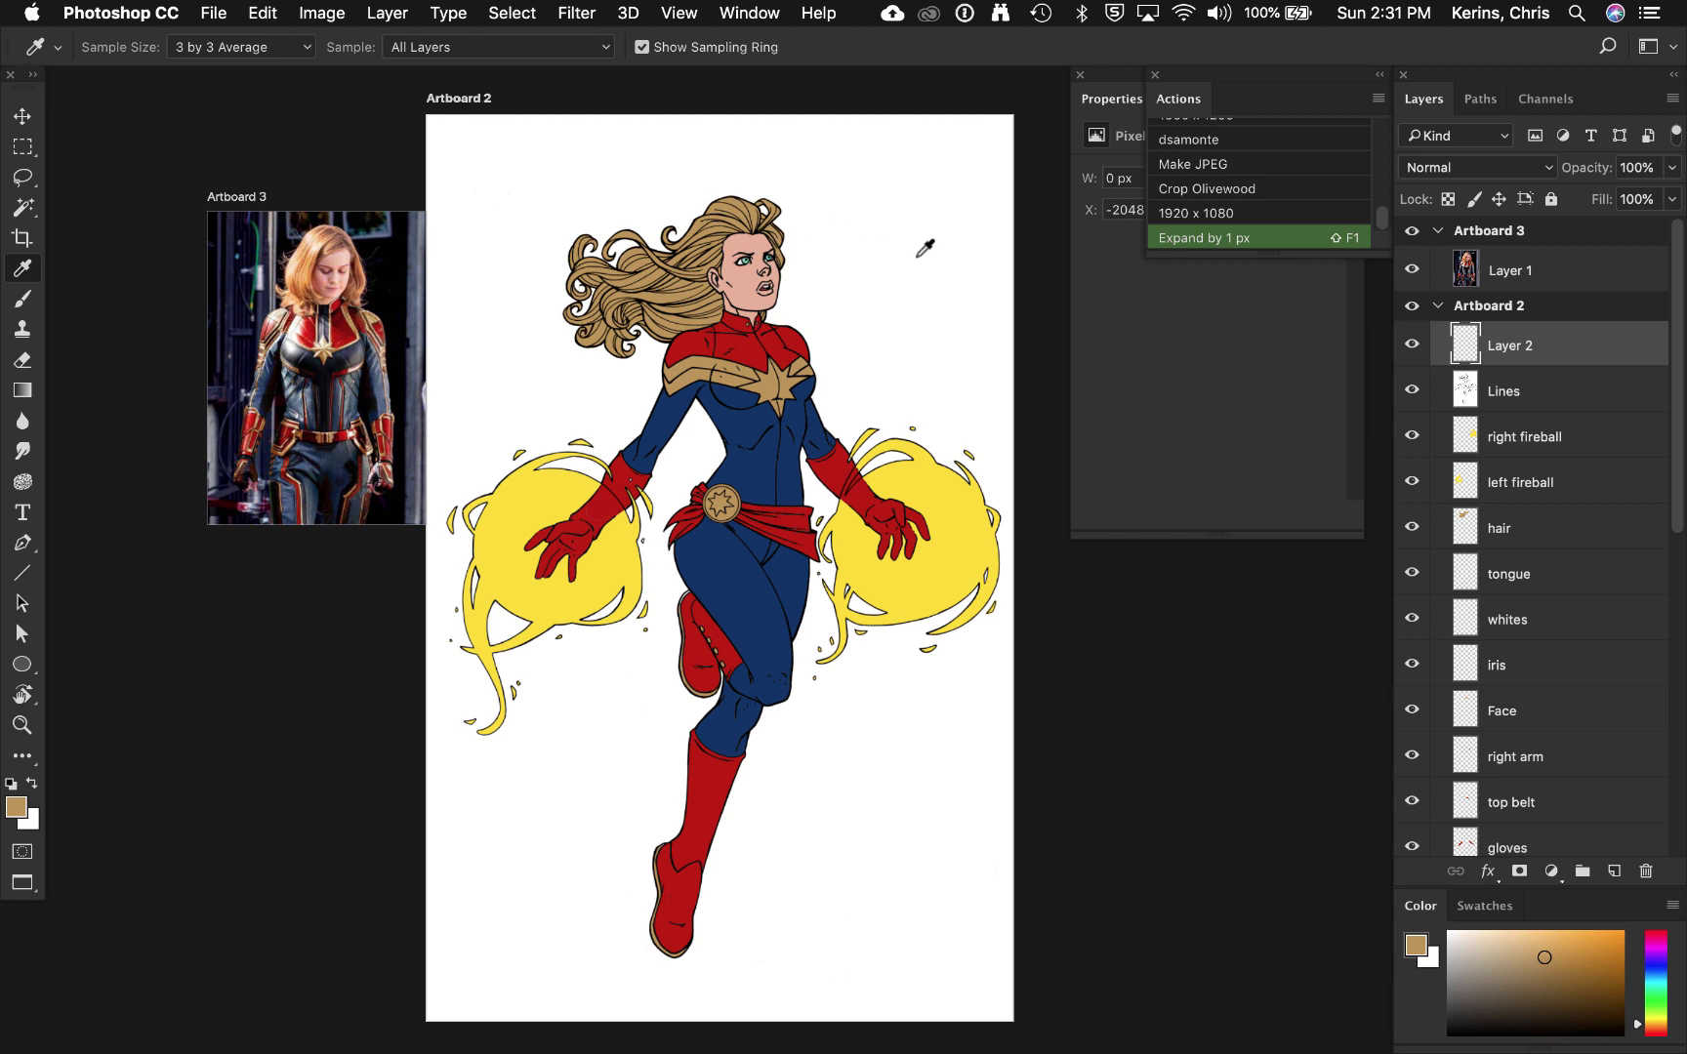
# Step: Brush a yellow arrow below each fireball pointing inward at the legs, using yellow sampled from the fireball
pyautogui.click(945, 586)
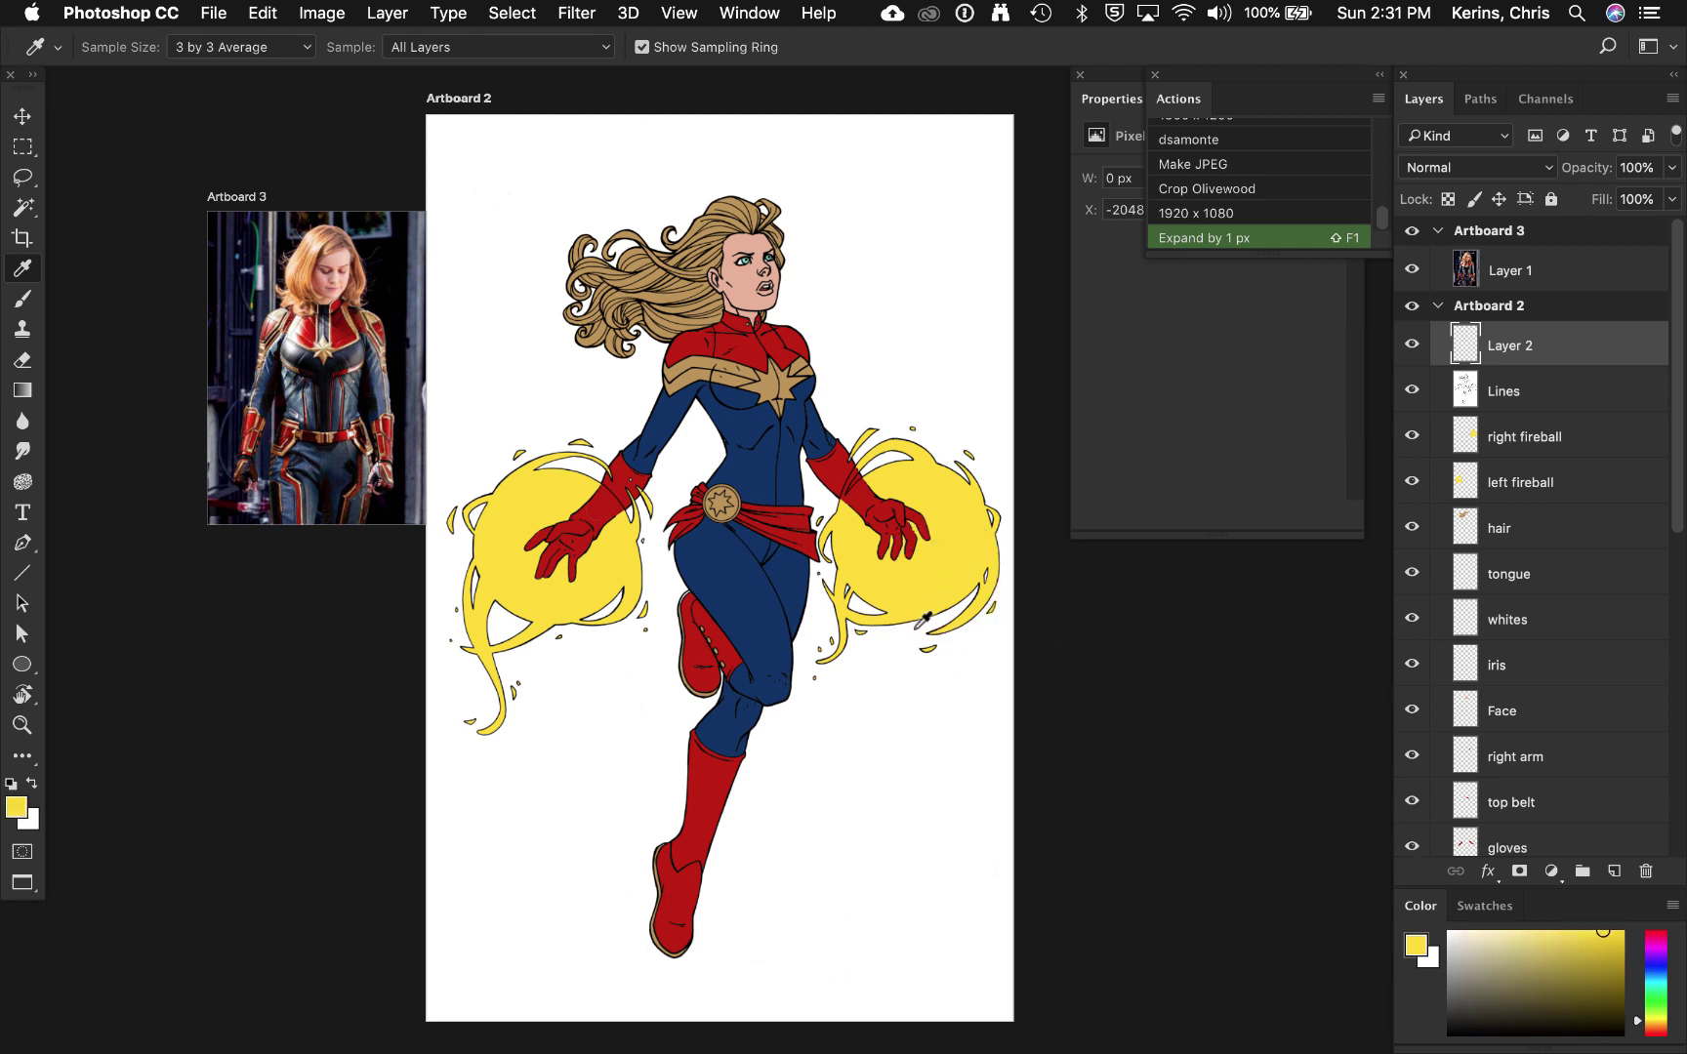
pyautogui.press('b')
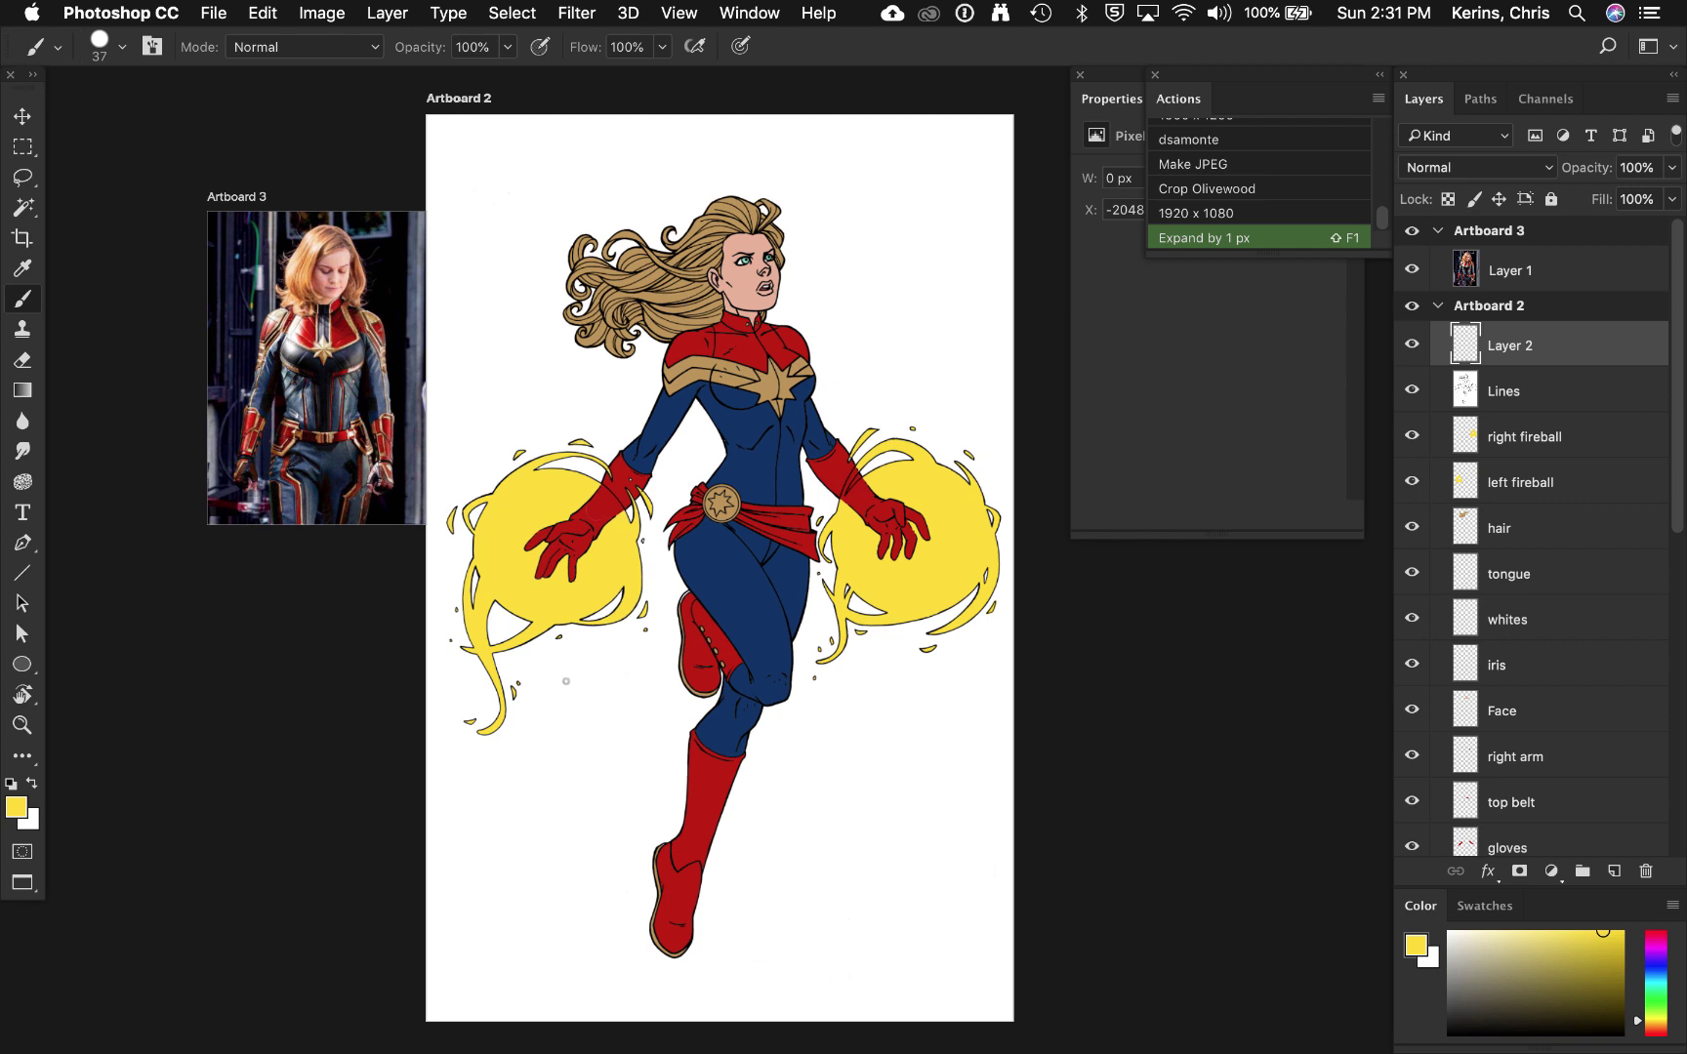
pyautogui.moveTo(563, 660)
pyautogui.mouseDown()
pyautogui.moveTo(614, 639)
pyautogui.moveTo(609, 667)
pyautogui.mouseUp()
pyautogui.moveTo(898, 658); pyautogui.dragTo(850, 662)
pyautogui.moveTo(850, 661); pyautogui.dragTo(859, 673)
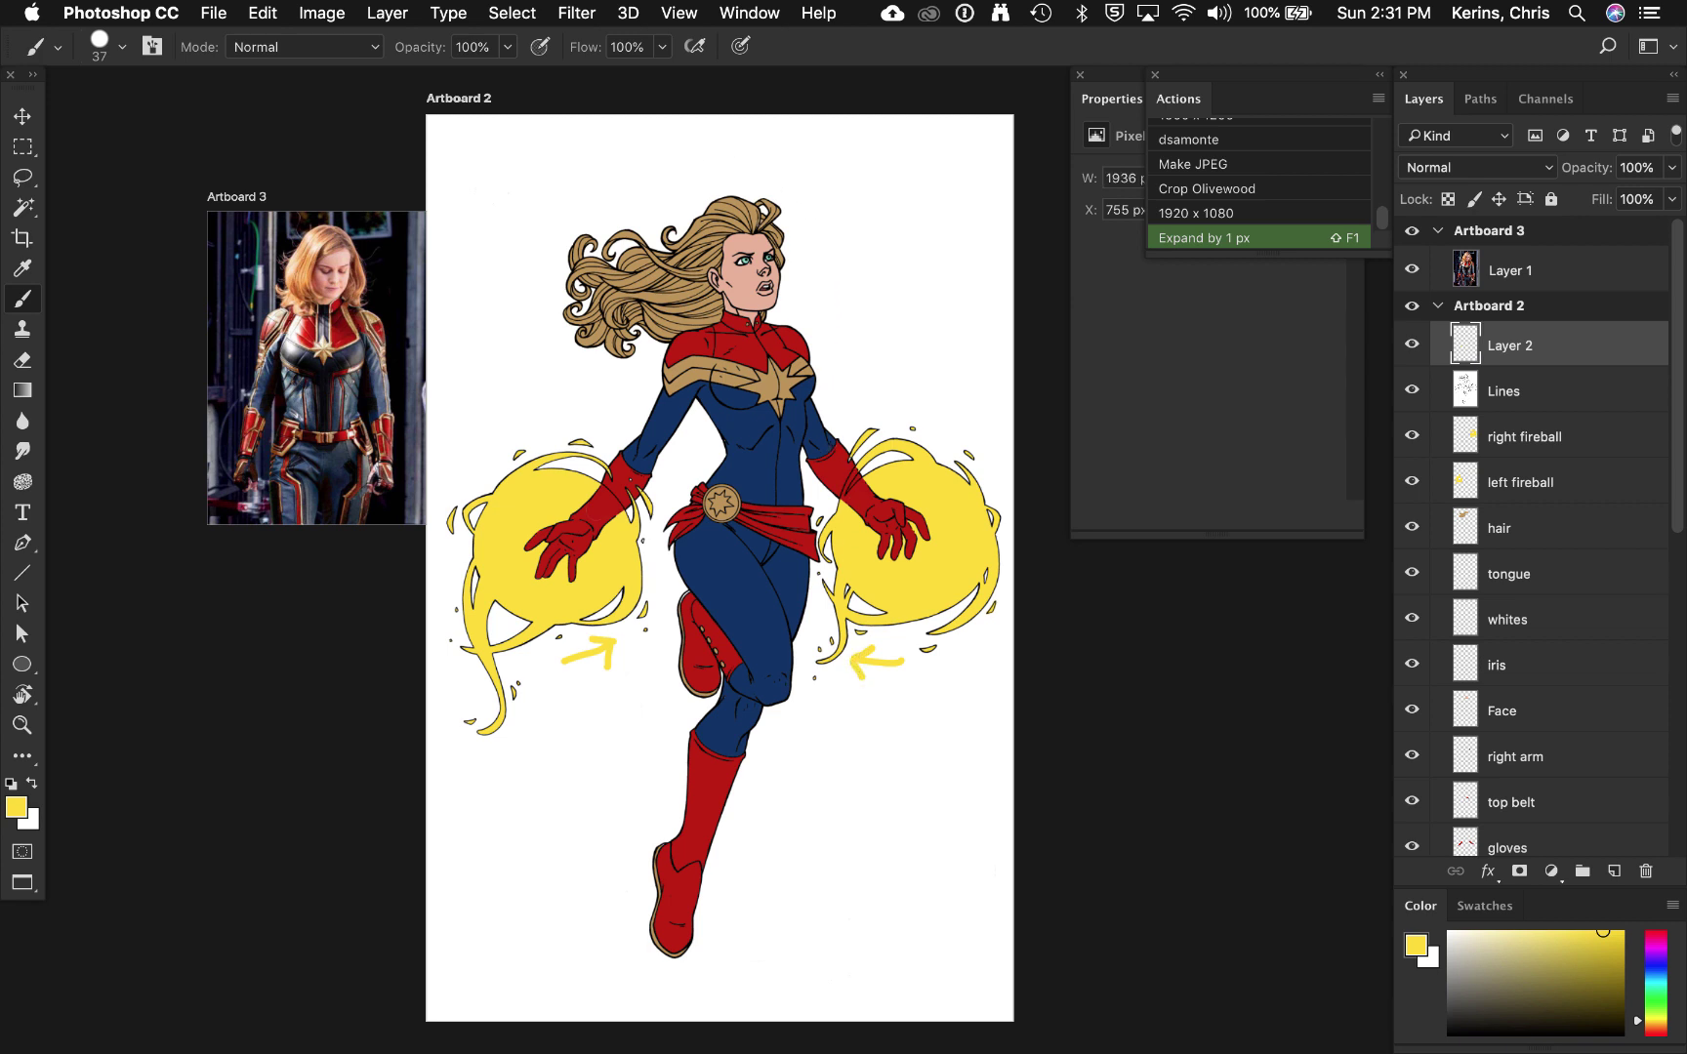
# Step: Brush a purple arrow pointing down at the hair and a light blue arrow labeled FILL pointing at the face
pyautogui.click(1657, 959)
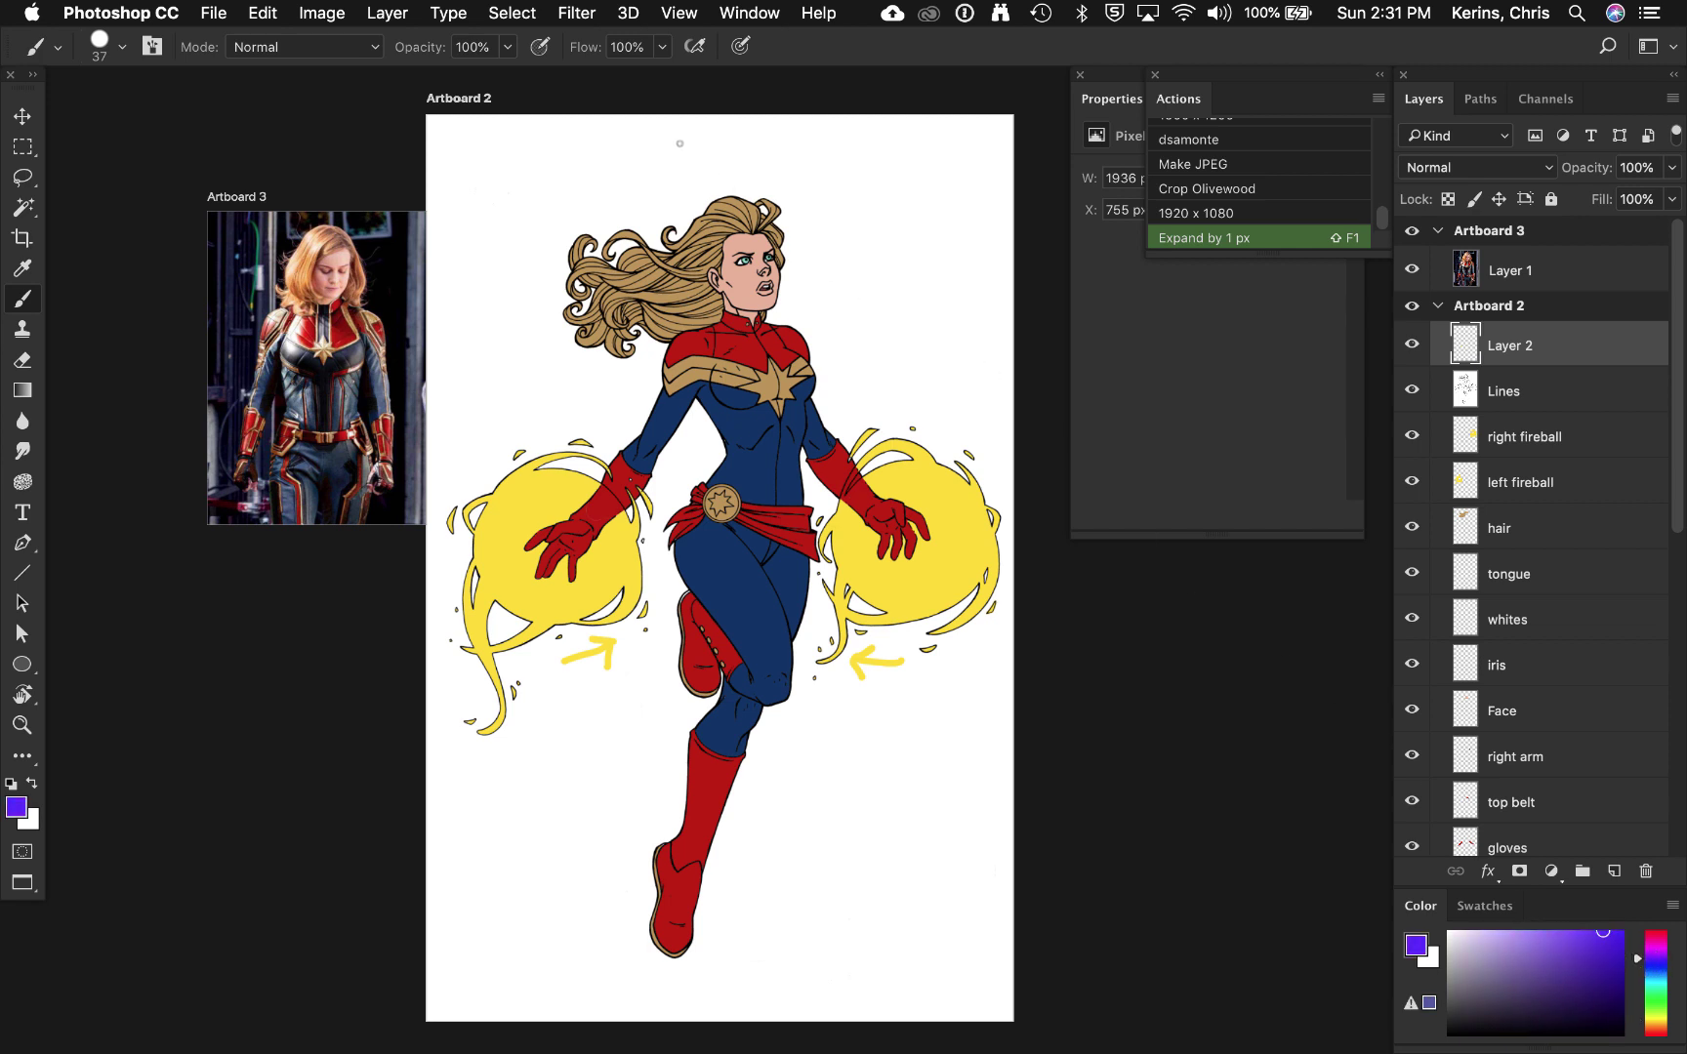
pyautogui.moveTo(667, 133)
pyautogui.mouseDown()
pyautogui.moveTo(695, 186)
pyautogui.moveTo(672, 178)
pyautogui.moveTo(704, 150)
pyautogui.mouseUp()
pyautogui.moveTo(1638, 960); pyautogui.dragTo(1635, 972)
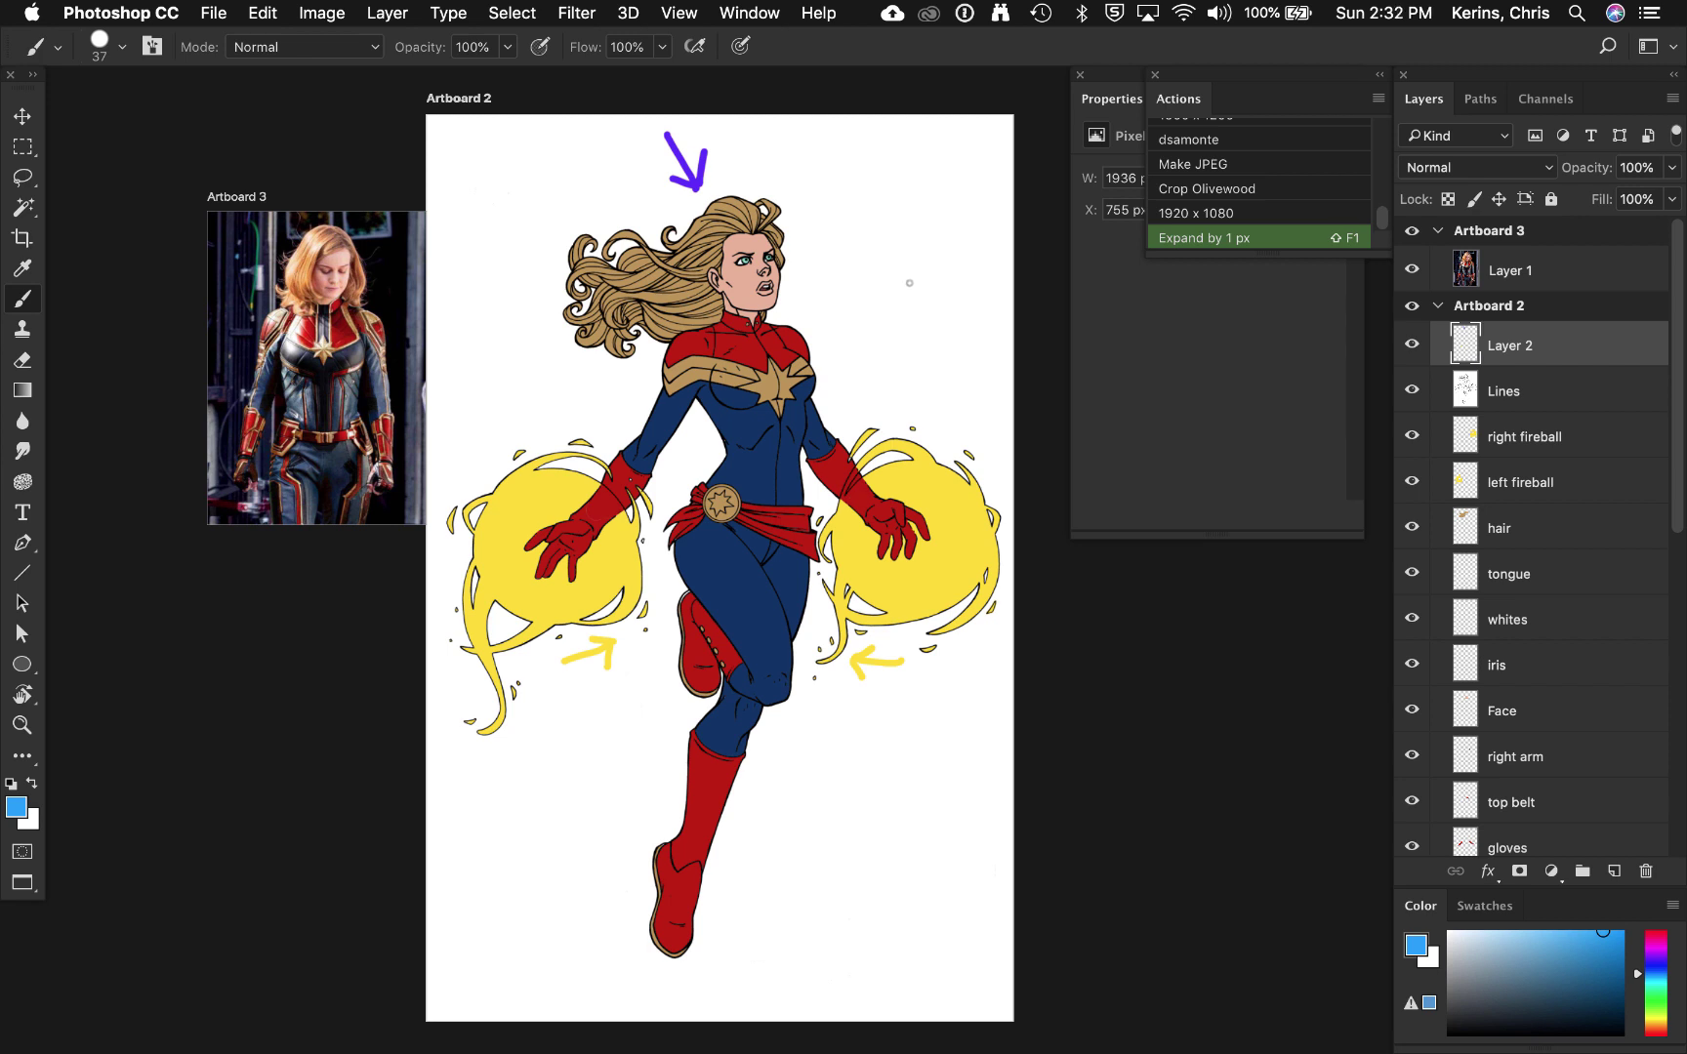
pyautogui.moveTo(911, 286)
pyautogui.mouseDown()
pyautogui.moveTo(827, 289)
pyautogui.moveTo(850, 309)
pyautogui.mouseUp()
pyautogui.moveTo(869, 259); pyautogui.dragTo(944, 256)
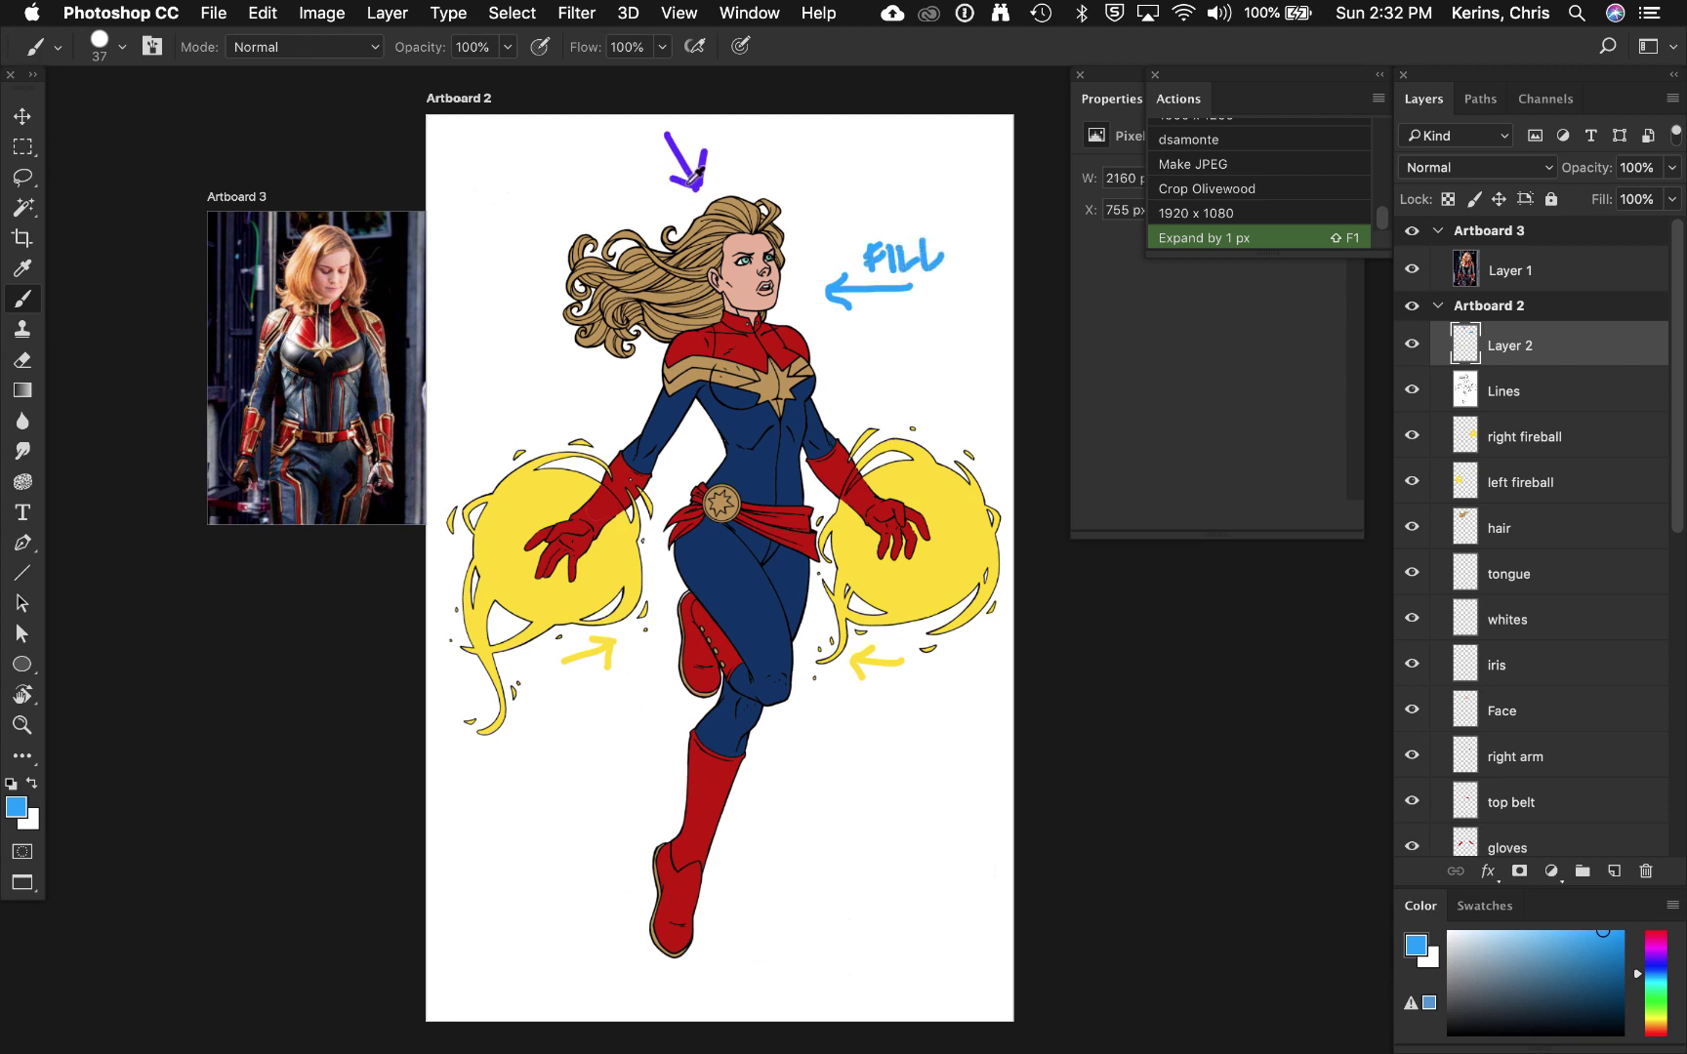
# Step: Letter KEY next to the arrow above the hair in the purple sampled from that arrow
pyautogui.keyDown('alt'); pyautogui.click(695, 174); pyautogui.keyUp('alt')
pyautogui.moveTo(740, 144)
pyautogui.mouseDown()
pyautogui.moveTo(738, 171)
pyautogui.moveTo(742, 157)
pyautogui.mouseUp()
pyautogui.moveTo(744, 155)
pyautogui.mouseDown()
pyautogui.moveTo(774, 168)
pyautogui.moveTo(785, 146)
pyautogui.mouseUp()
pyautogui.moveTo(784, 137); pyautogui.dragTo(791, 153)
pyautogui.moveTo(801, 133); pyautogui.dragTo(789, 175)
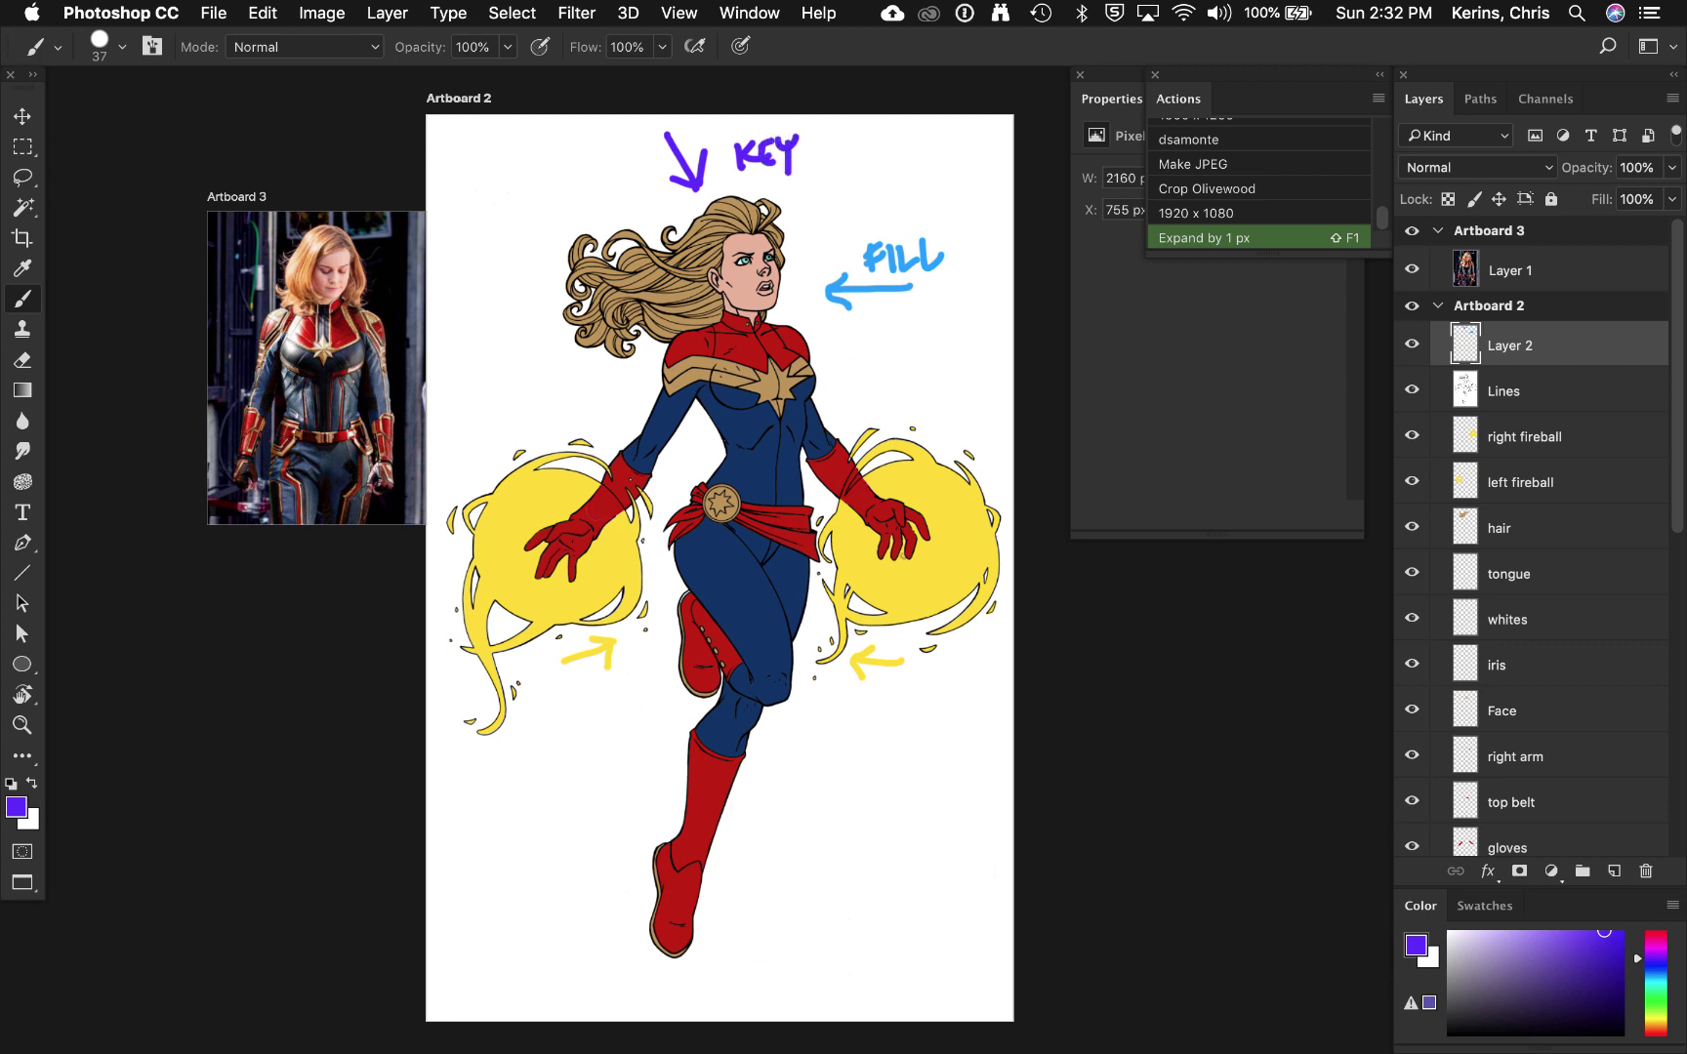
# Step: Letter RIM below each of the two yellow arrows in the yellow sampled from the fireball
pyautogui.keyDown('alt'); pyautogui.click(921, 590); pyautogui.keyUp('alt')
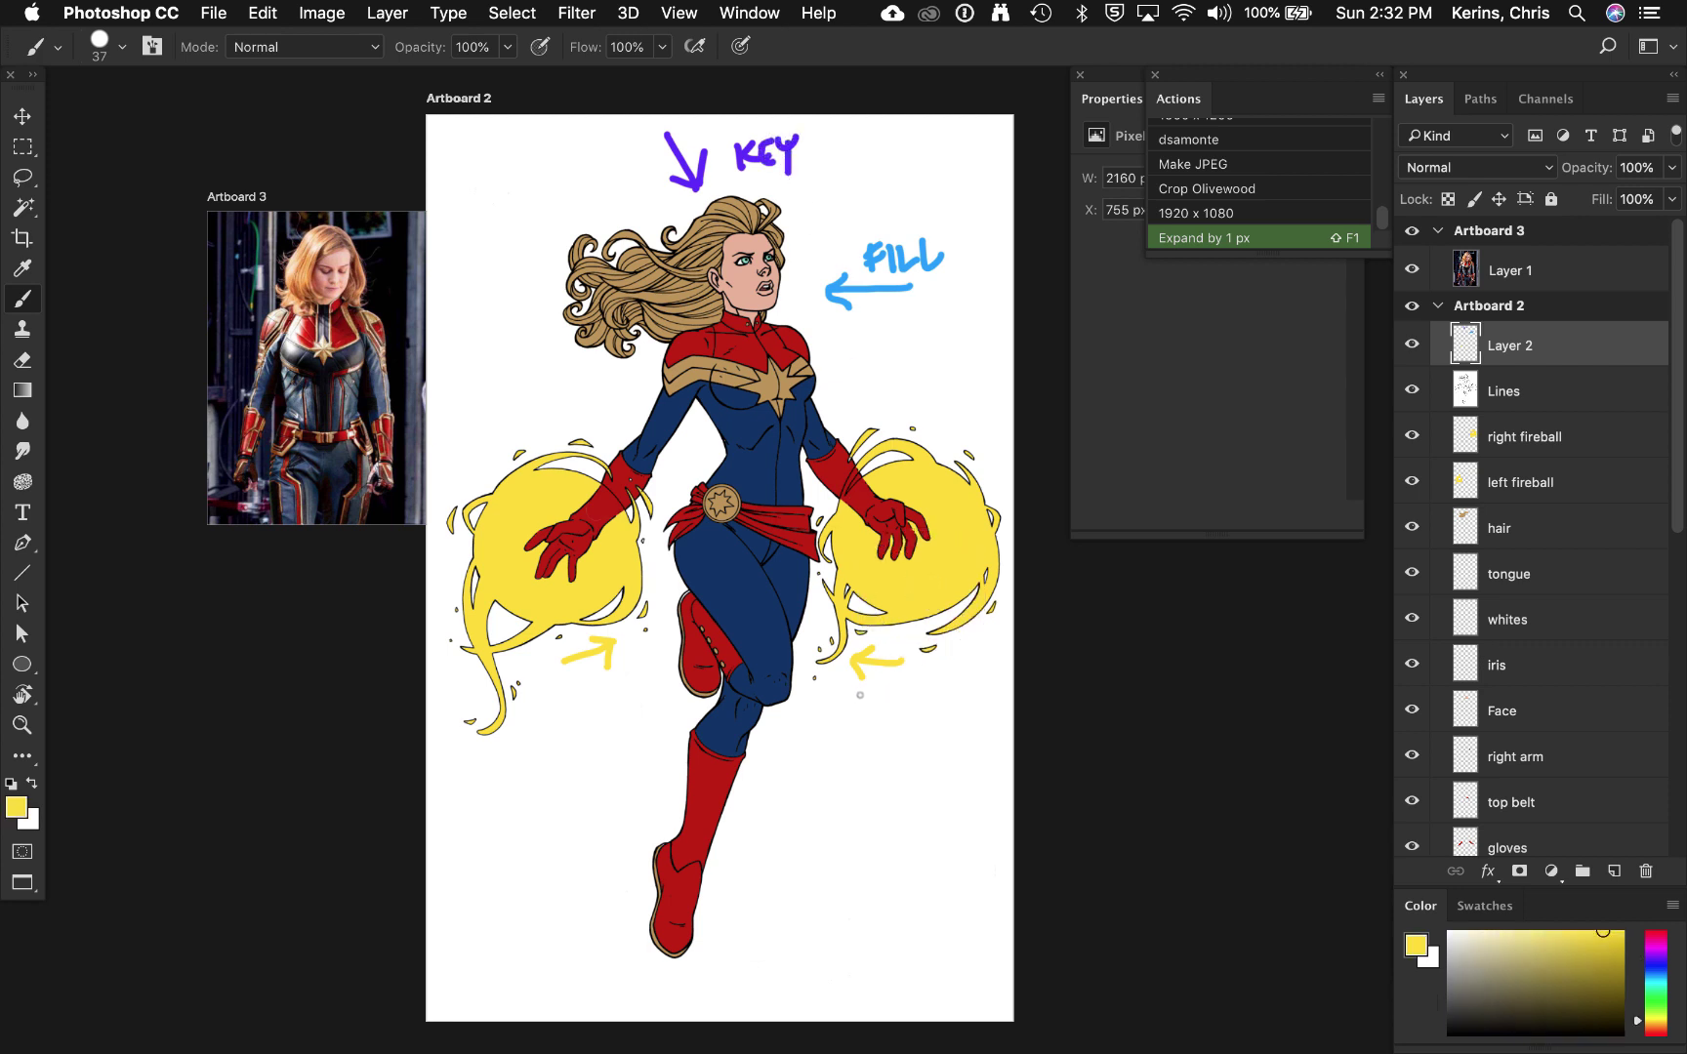
pyautogui.moveTo(861, 685)
pyautogui.mouseDown()
pyautogui.moveTo(862, 719)
pyautogui.moveTo(866, 699)
pyautogui.moveTo(891, 719)
pyautogui.mouseUp()
pyautogui.moveTo(899, 719); pyautogui.dragTo(926, 717)
pyautogui.moveTo(569, 683)
pyautogui.mouseDown()
pyautogui.moveTo(571, 721)
pyautogui.moveTo(586, 699)
pyautogui.mouseUp()
pyautogui.moveTo(582, 699); pyautogui.dragTo(599, 713)
pyautogui.moveTo(607, 712)
pyautogui.mouseDown()
pyautogui.moveTo(617, 685)
pyautogui.moveTo(635, 713)
pyautogui.mouseUp()
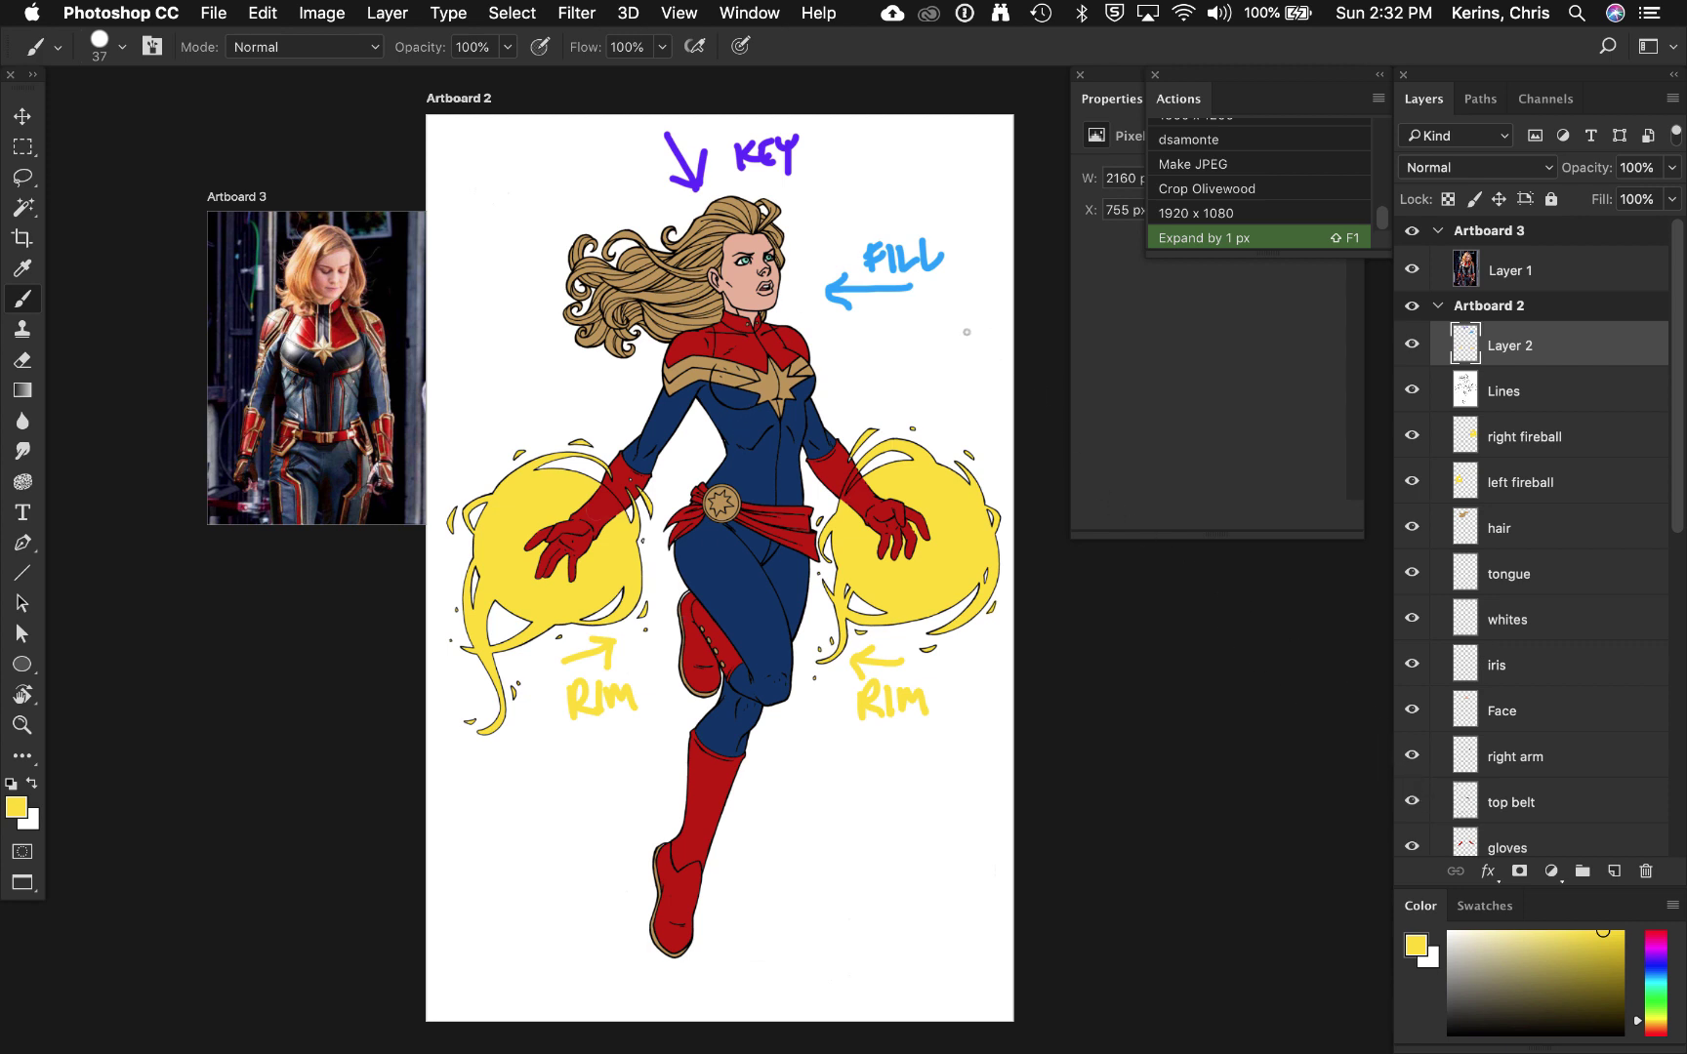
# Step: Brush a light blue arrow slanting down toward the face and label it BACK, sampling the blue of the FILL arrow
pyautogui.keyDown('alt'); pyautogui.click(833, 290); pyautogui.keyUp('alt')
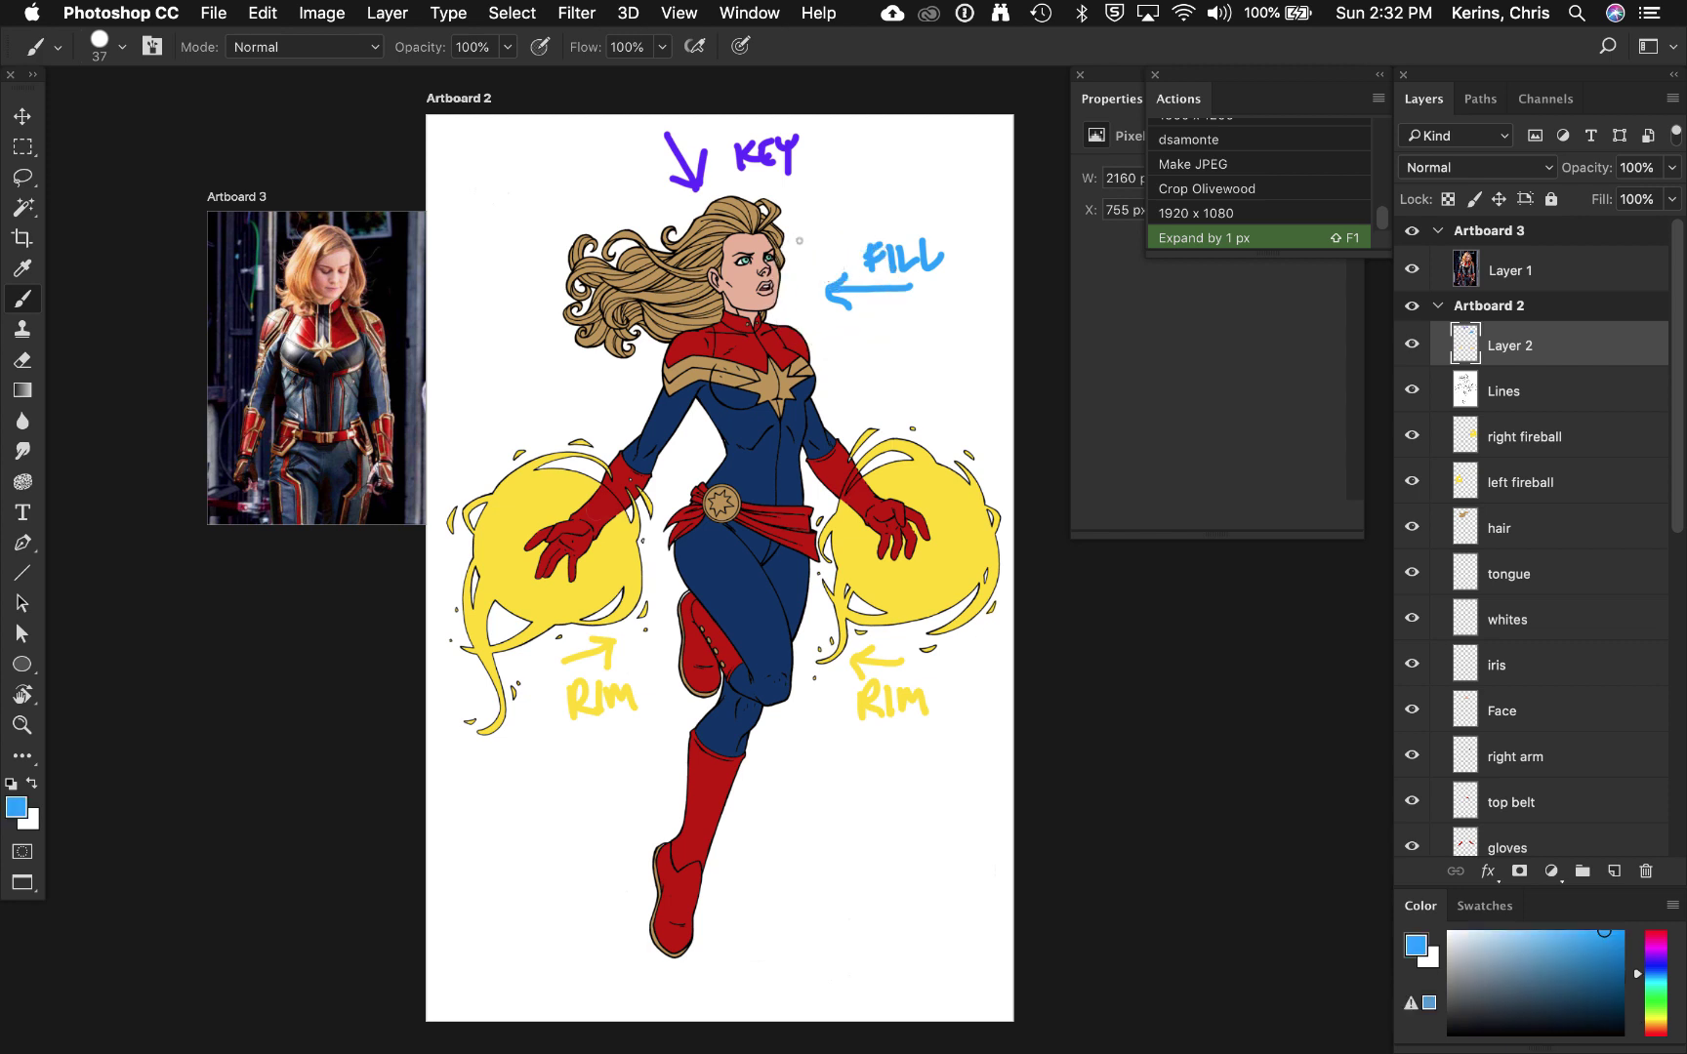
pyautogui.moveTo(828, 177)
pyautogui.mouseDown()
pyautogui.moveTo(802, 262)
pyautogui.moveTo(827, 238)
pyautogui.mouseUp()
pyautogui.moveTo(848, 156); pyautogui.dragTo(845, 185)
pyautogui.moveTo(846, 156)
pyautogui.mouseDown()
pyautogui.moveTo(849, 188)
pyautogui.moveTo(887, 172)
pyautogui.mouseUp()
pyautogui.moveTo(905, 156)
pyautogui.mouseDown()
pyautogui.moveTo(890, 172)
pyautogui.moveTo(913, 184)
pyautogui.mouseUp()
pyautogui.moveTo(918, 151)
pyautogui.mouseDown()
pyautogui.moveTo(917, 184)
pyautogui.moveTo(921, 169)
pyautogui.mouseUp()
pyautogui.moveTo(923, 170); pyautogui.dragTo(954, 184)
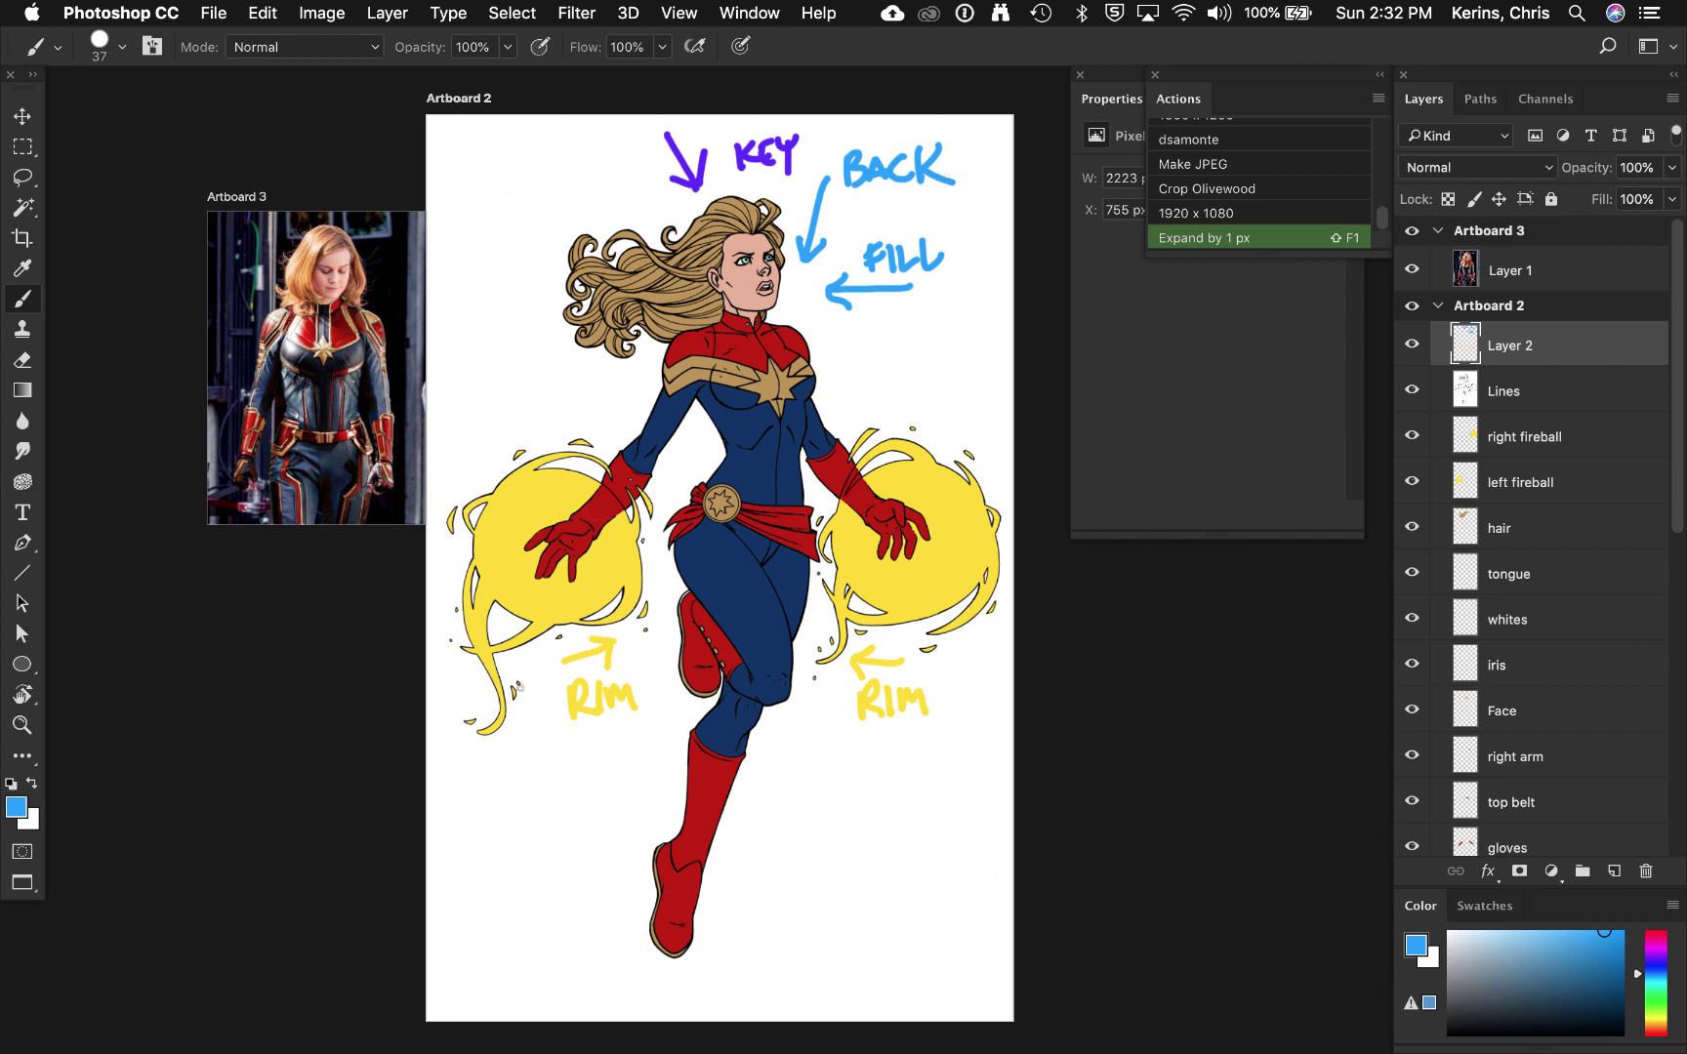
# Step: Make bottom boot the active layer and lock its transparent pixels
pyautogui.rightClick(709, 809)
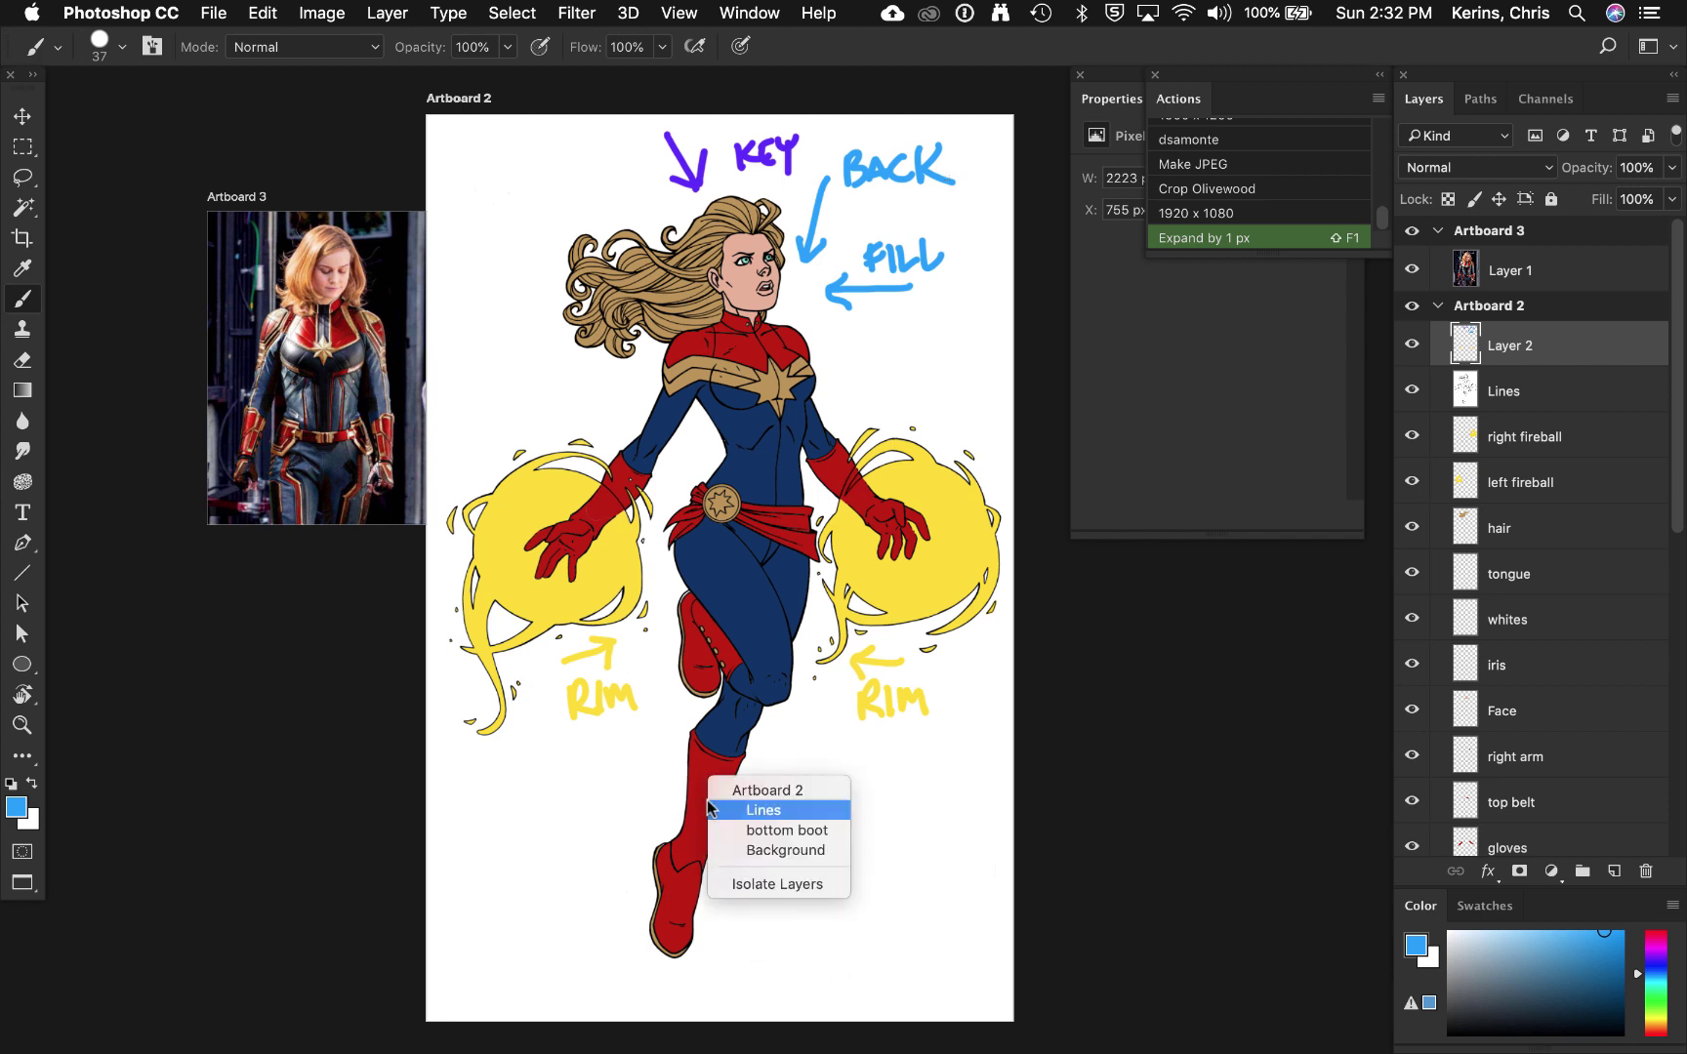
pyautogui.click(726, 831)
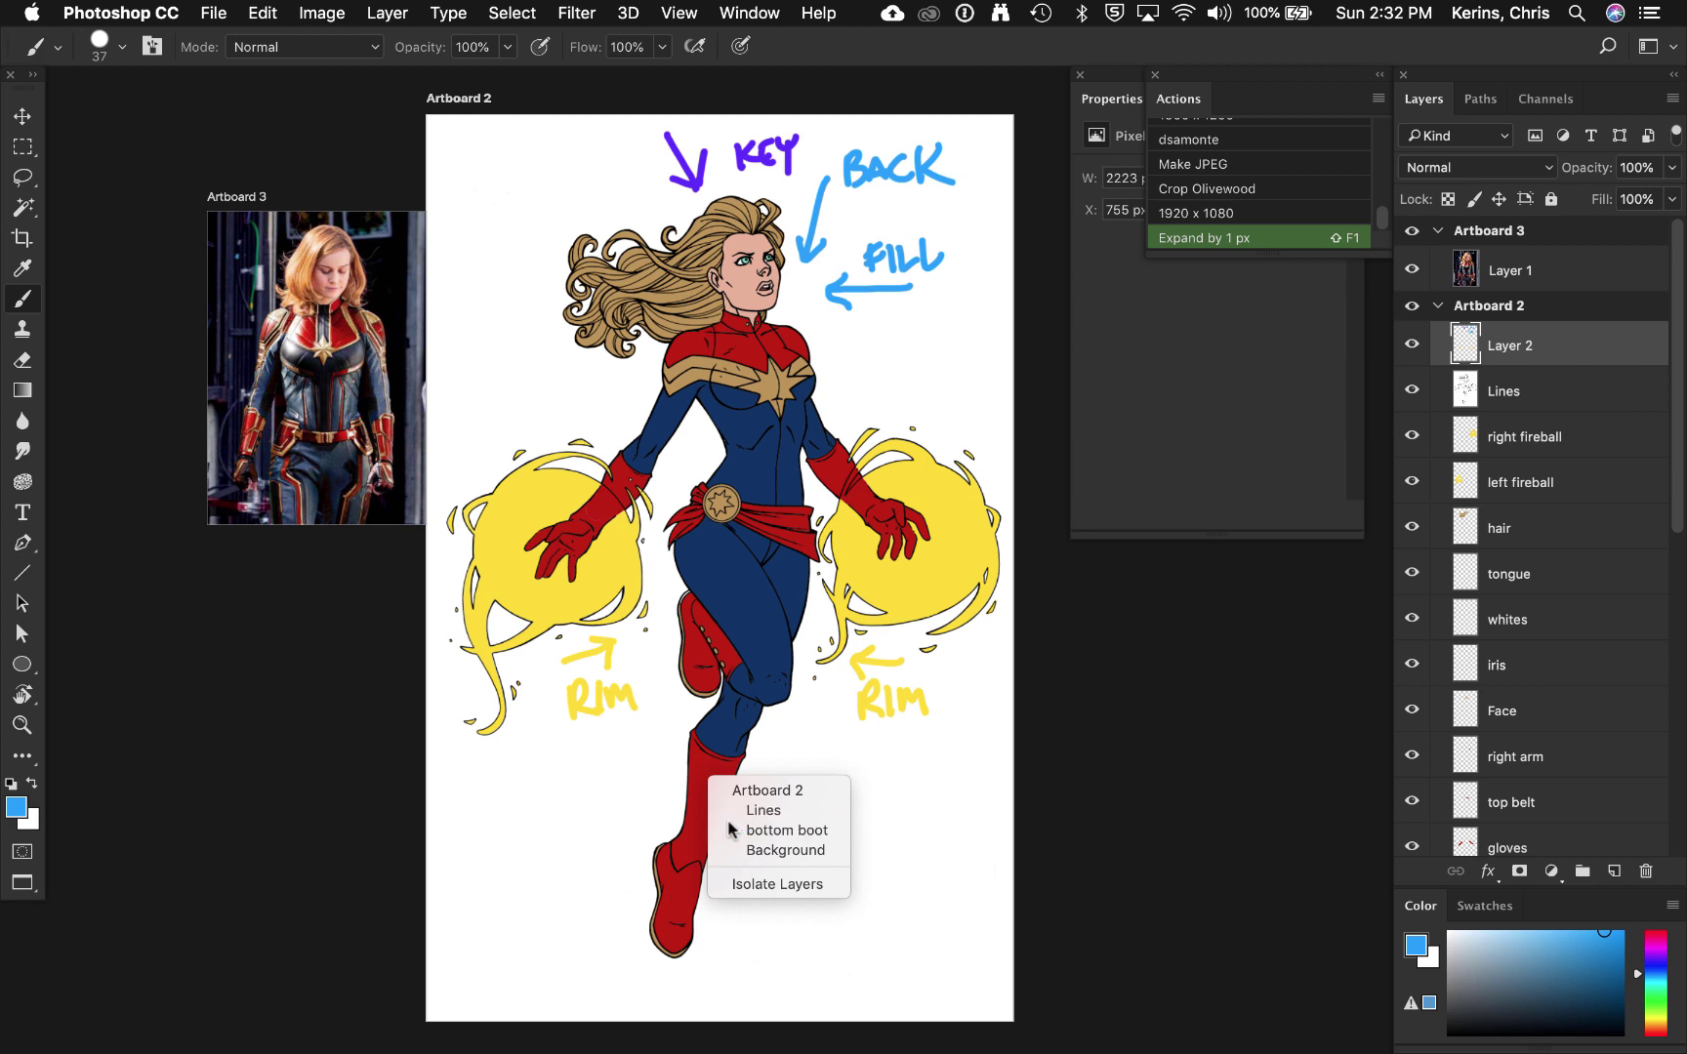
pyautogui.click(1447, 200)
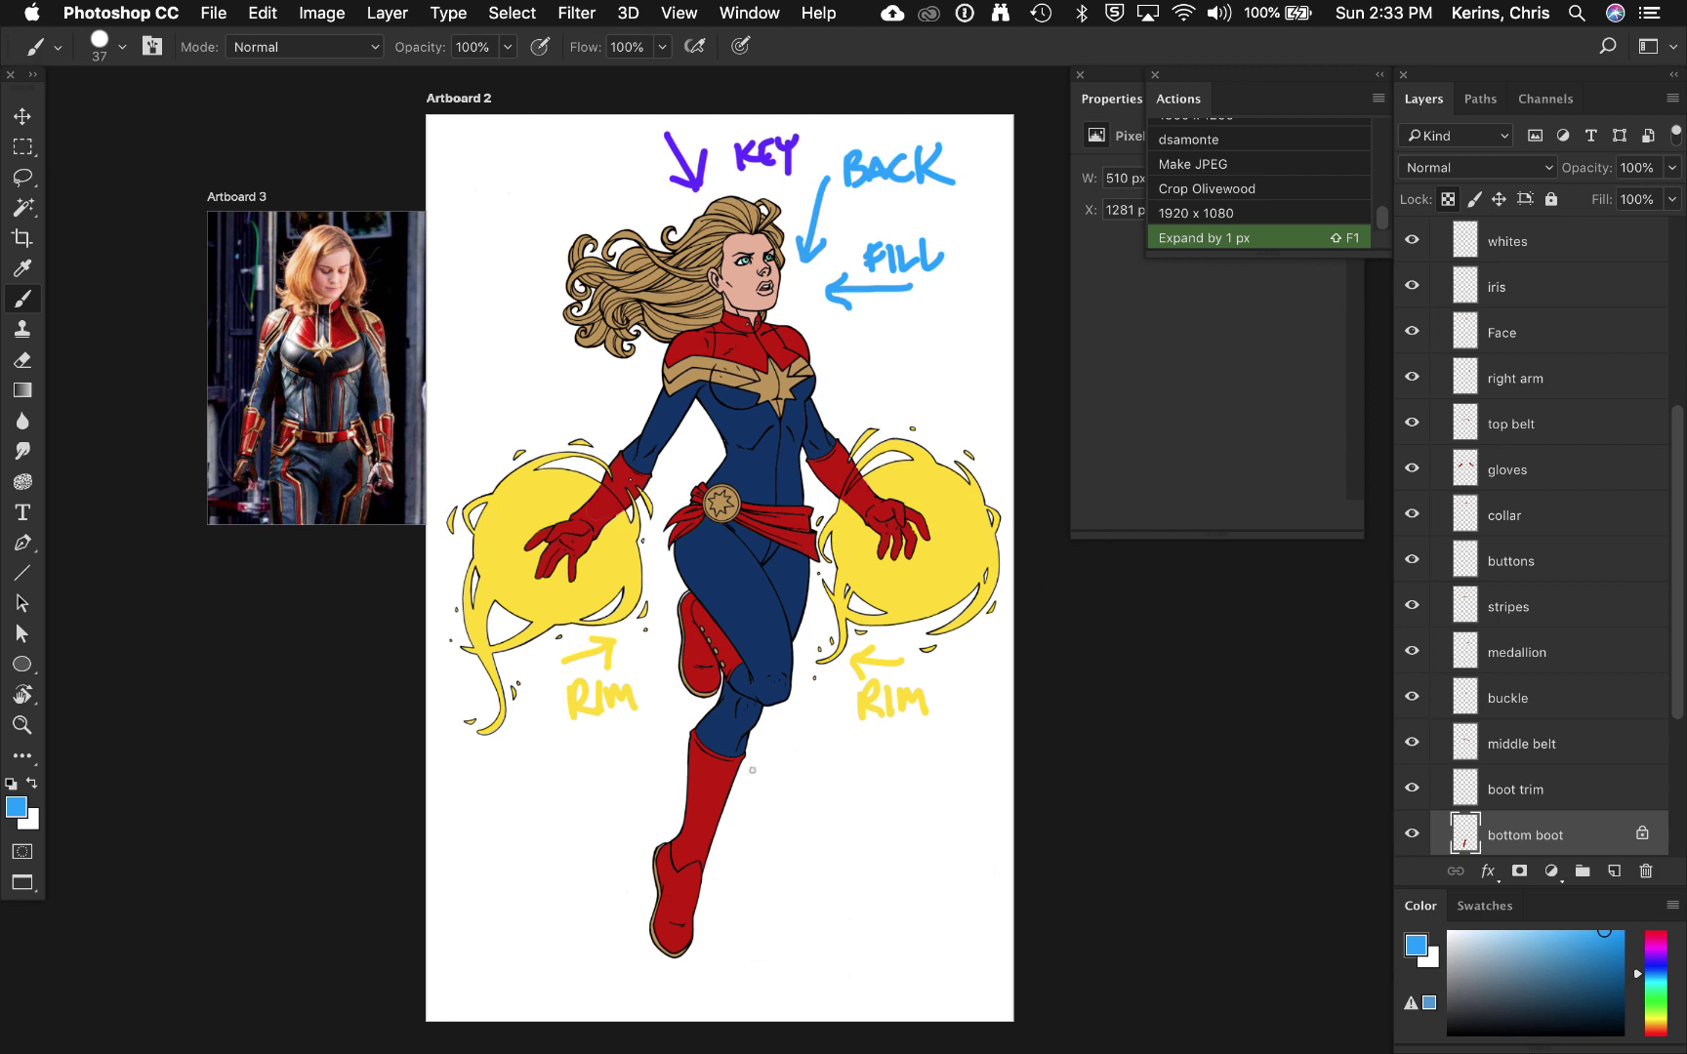
# Step: Try light blue diagonal brush stripes across the bottom boot and undo them
pyautogui.moveTo(687, 815); pyautogui.dragTo(730, 784)
pyautogui.moveTo(661, 860)
pyautogui.mouseDown()
pyautogui.moveTo(715, 830)
pyautogui.moveTo(698, 892)
pyautogui.mouseUp()
pyautogui.moveTo(681, 922)
pyautogui.mouseDown()
pyautogui.moveTo(695, 913)
pyautogui.moveTo(692, 932)
pyautogui.mouseUp()
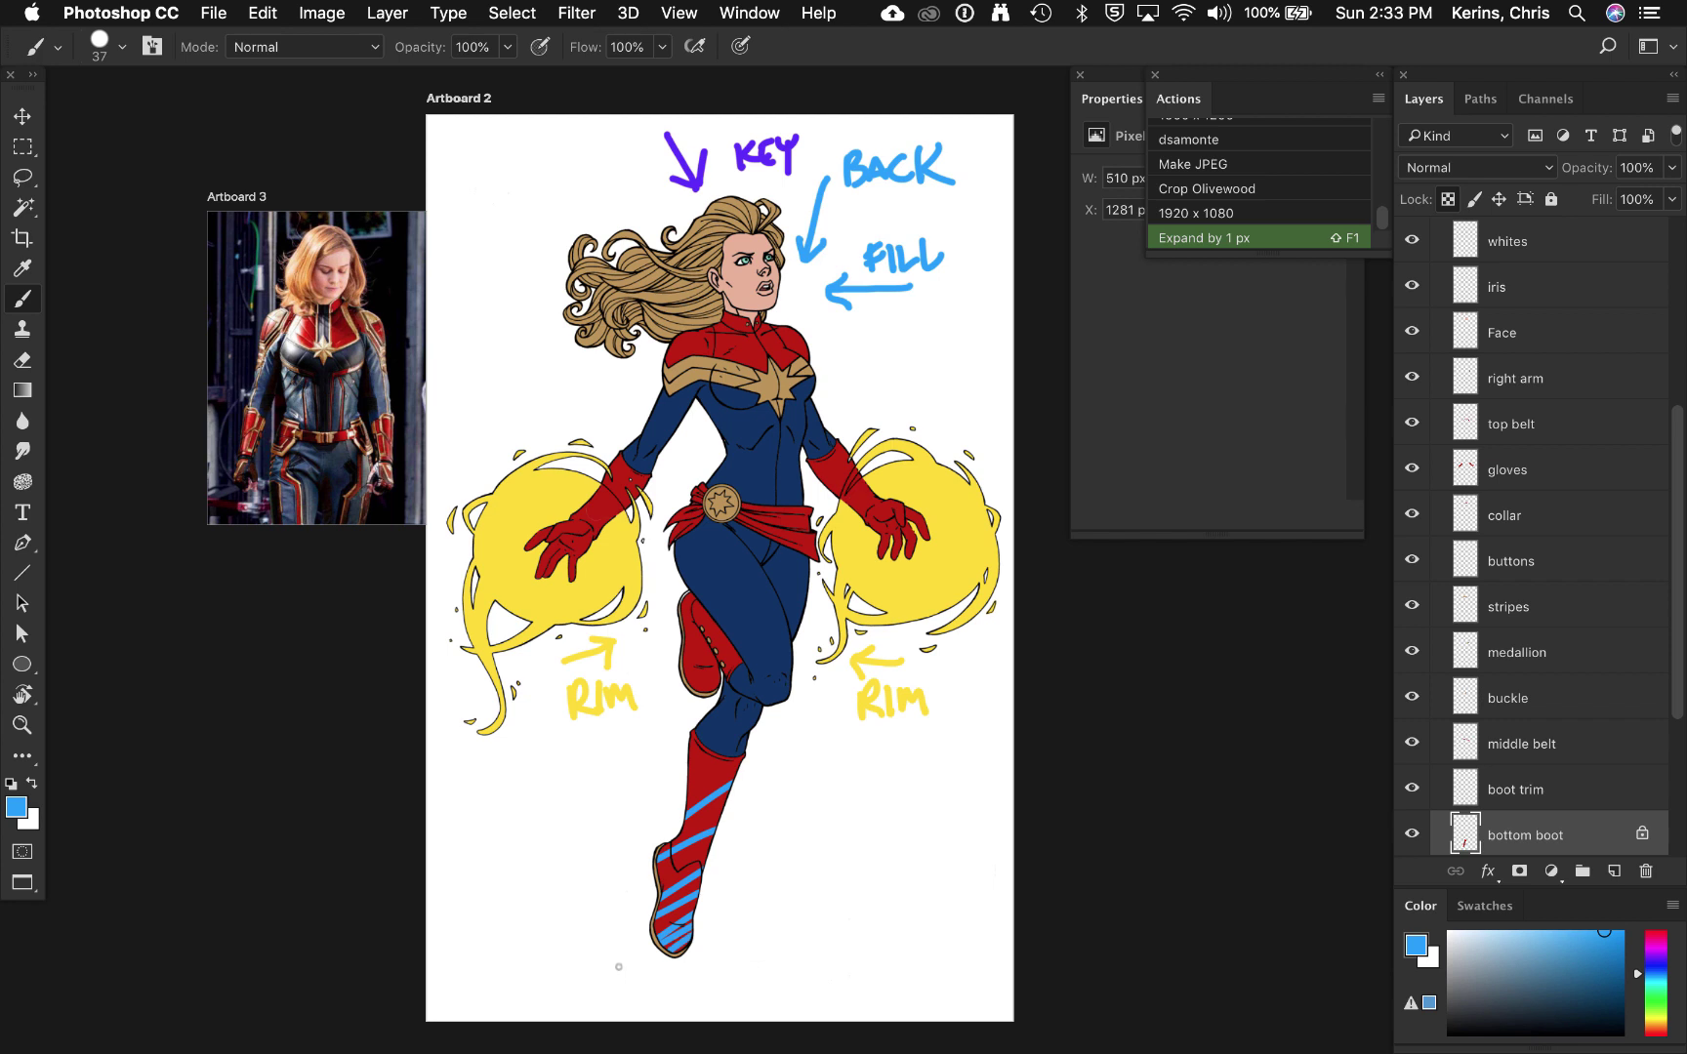
pyautogui.press('super+z')
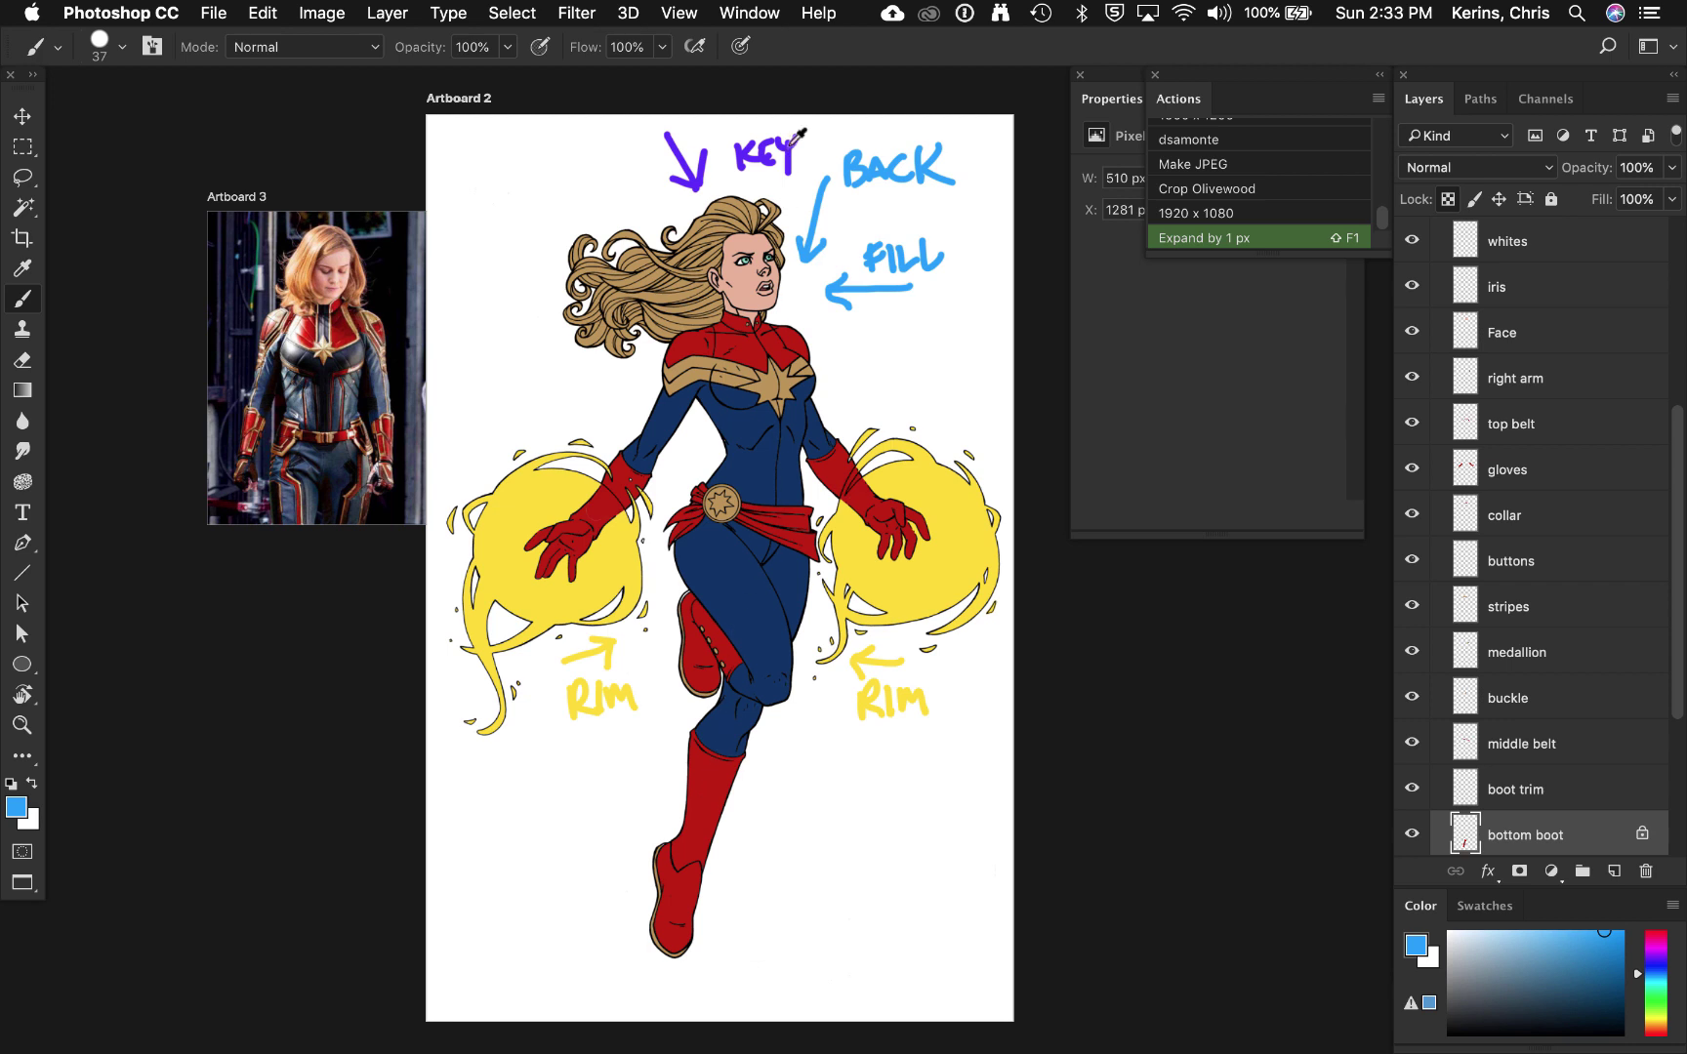
# Step: Sample the purple of the KEY label, shift its hue to magenta-purple, and choose the soft round brush with 0% hardness
pyautogui.keyDown('alt'); pyautogui.click(798, 136); pyautogui.keyUp('alt')
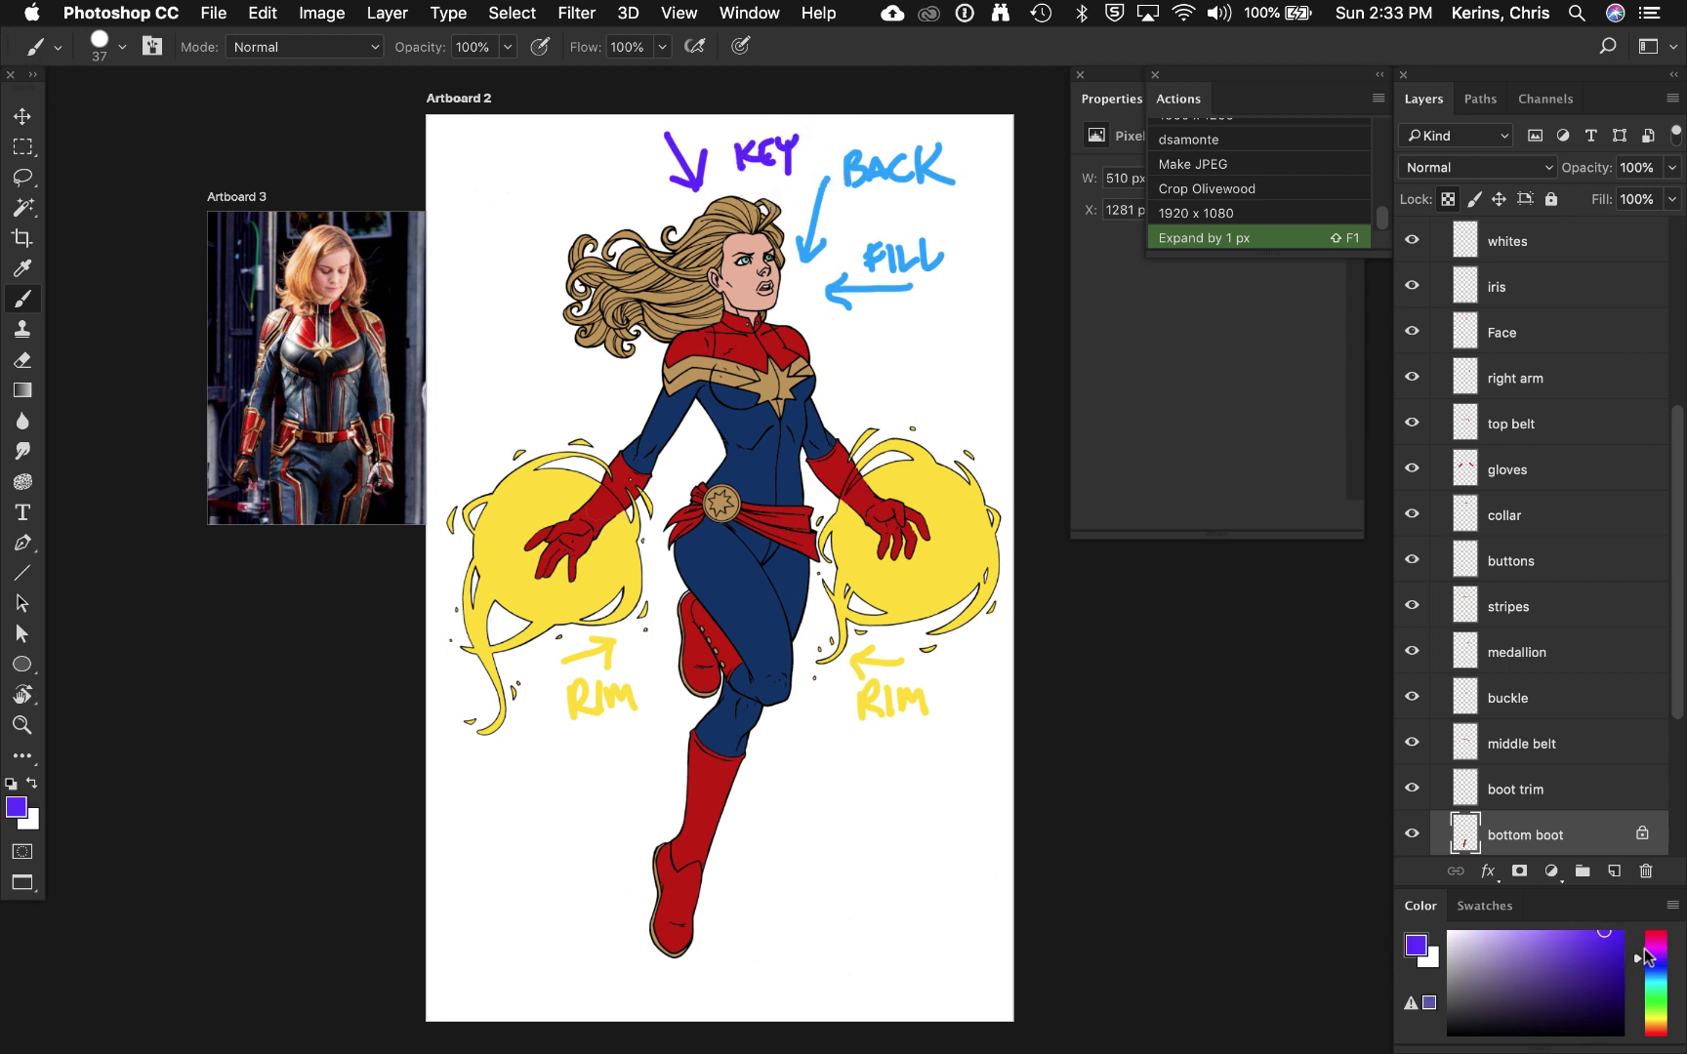
pyautogui.click(1639, 950)
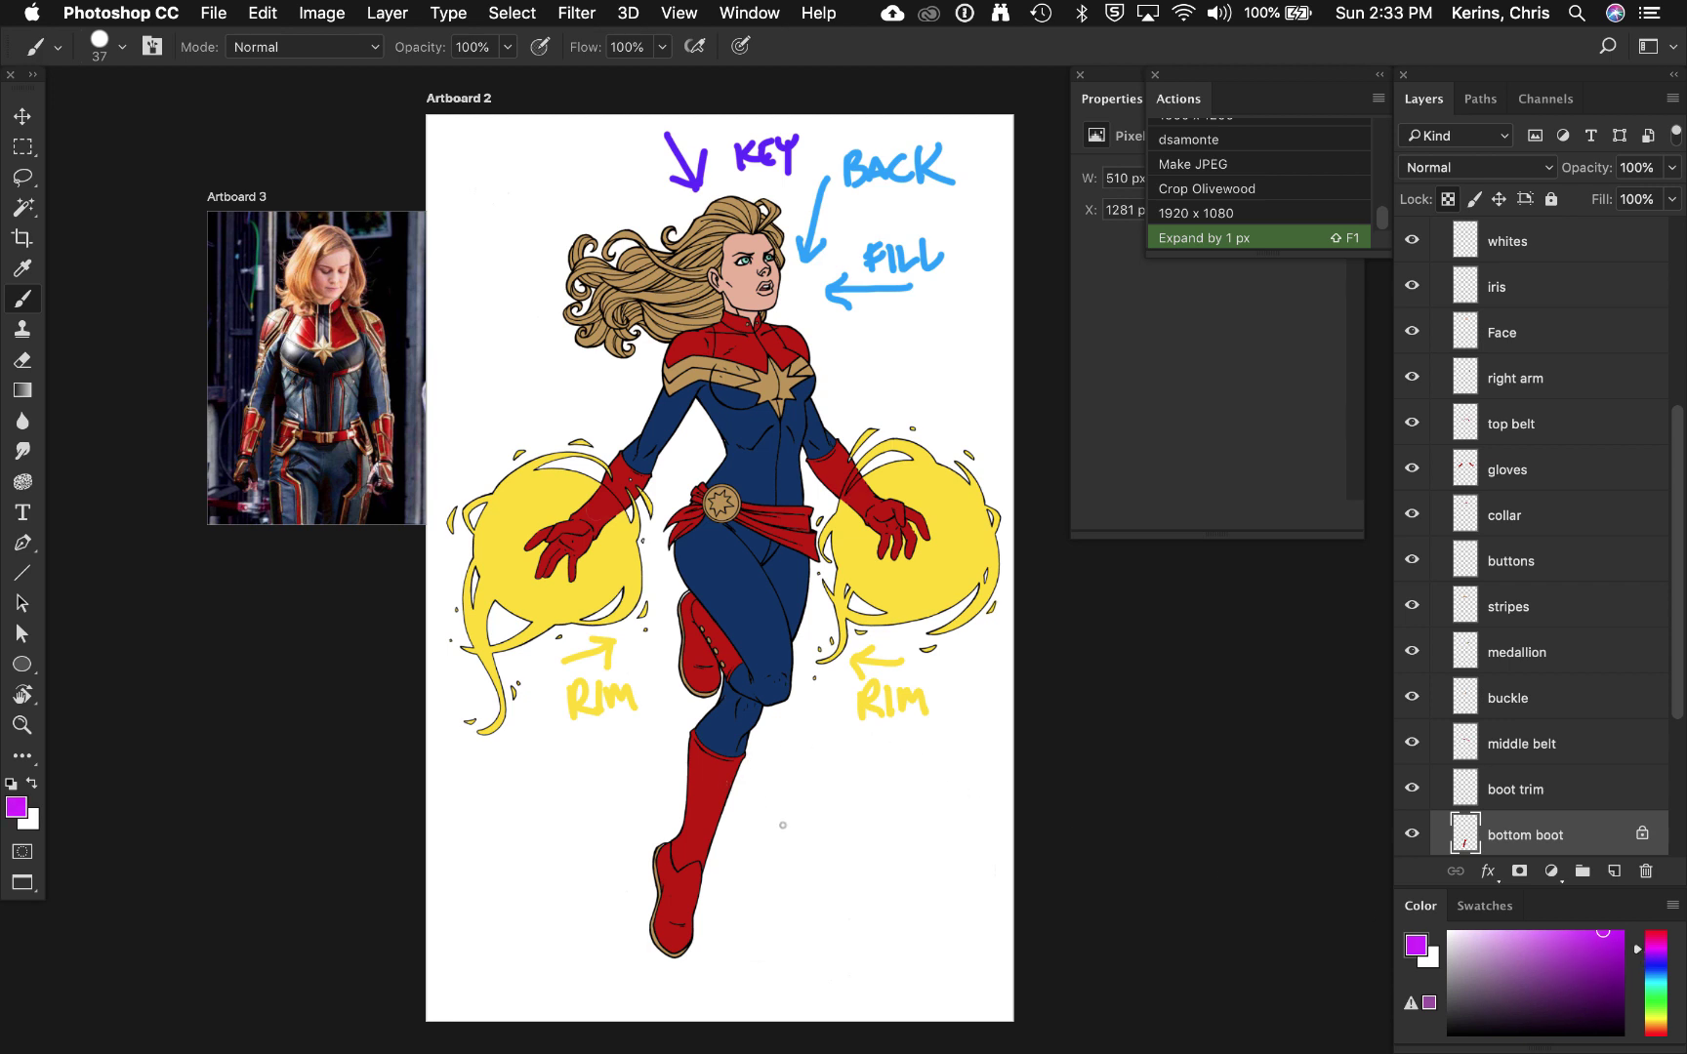
pyautogui.click(122, 47)
pyautogui.click(60, 278)
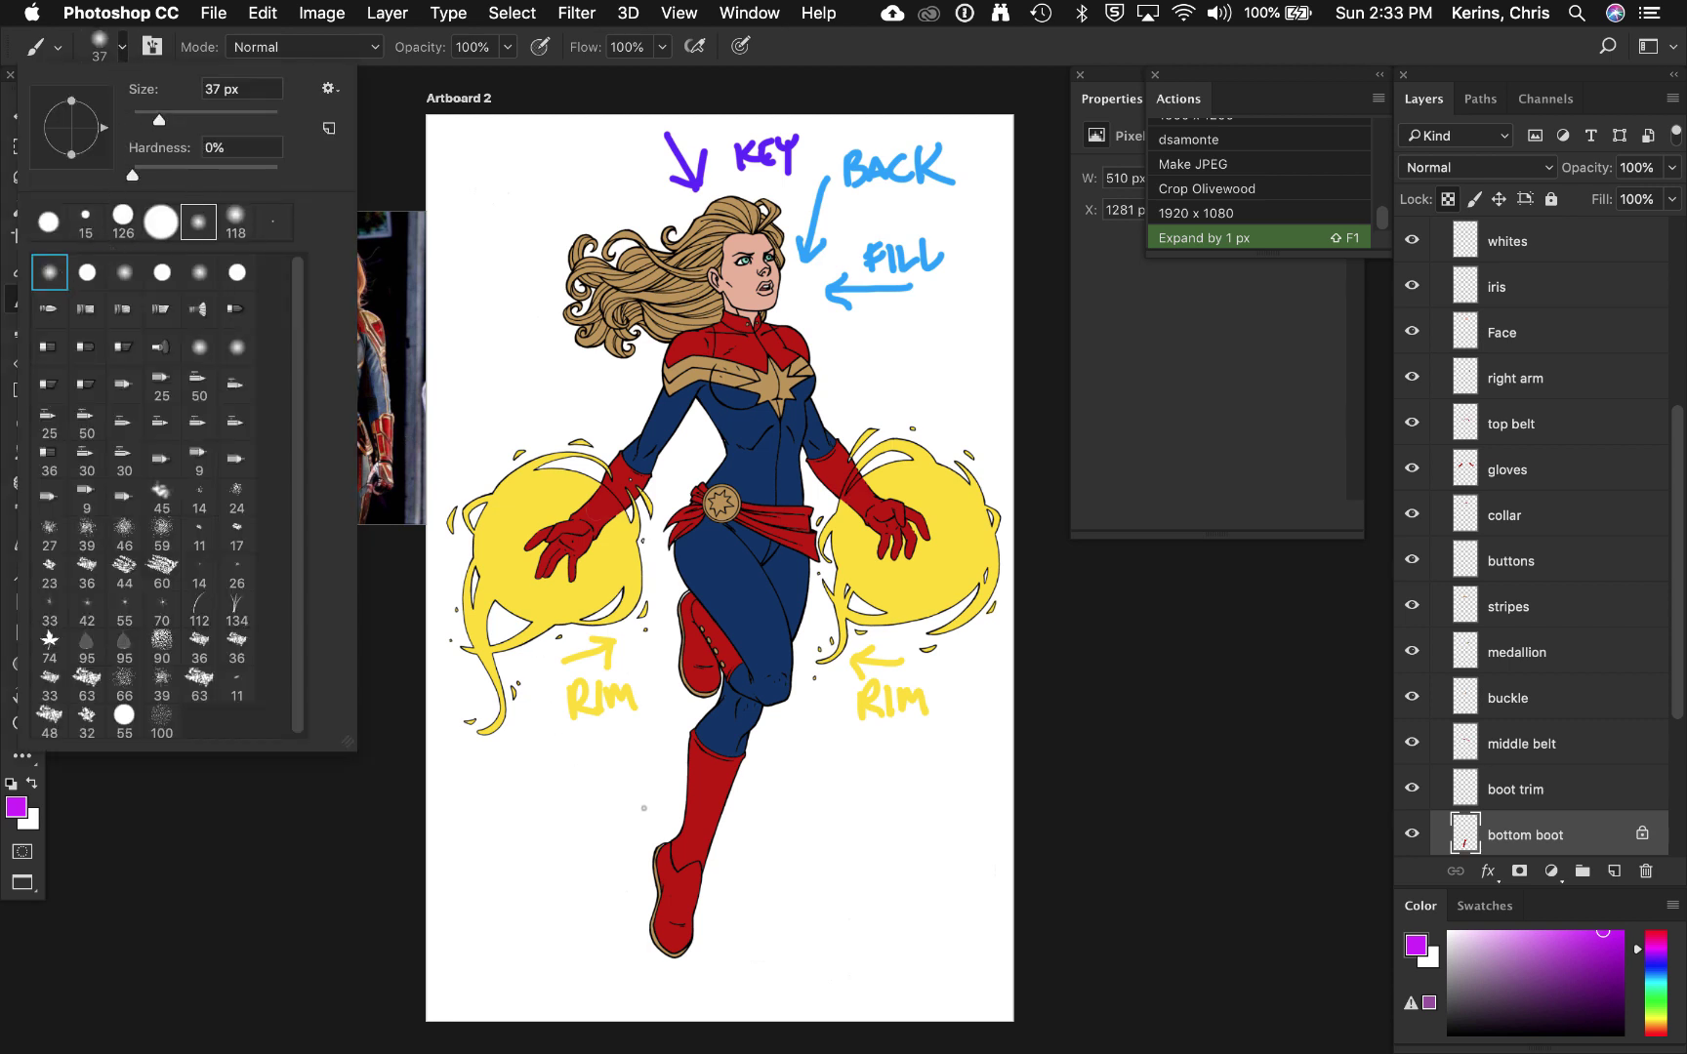
# Step: Enlarge the soft round brush to 156 px and brush a darker shade of the boot's red down the bottom boot as shadow
pyautogui.moveTo(159, 119); pyautogui.dragTo(216, 120)
pyautogui.click(715, 768)
pyautogui.click(1611, 983)
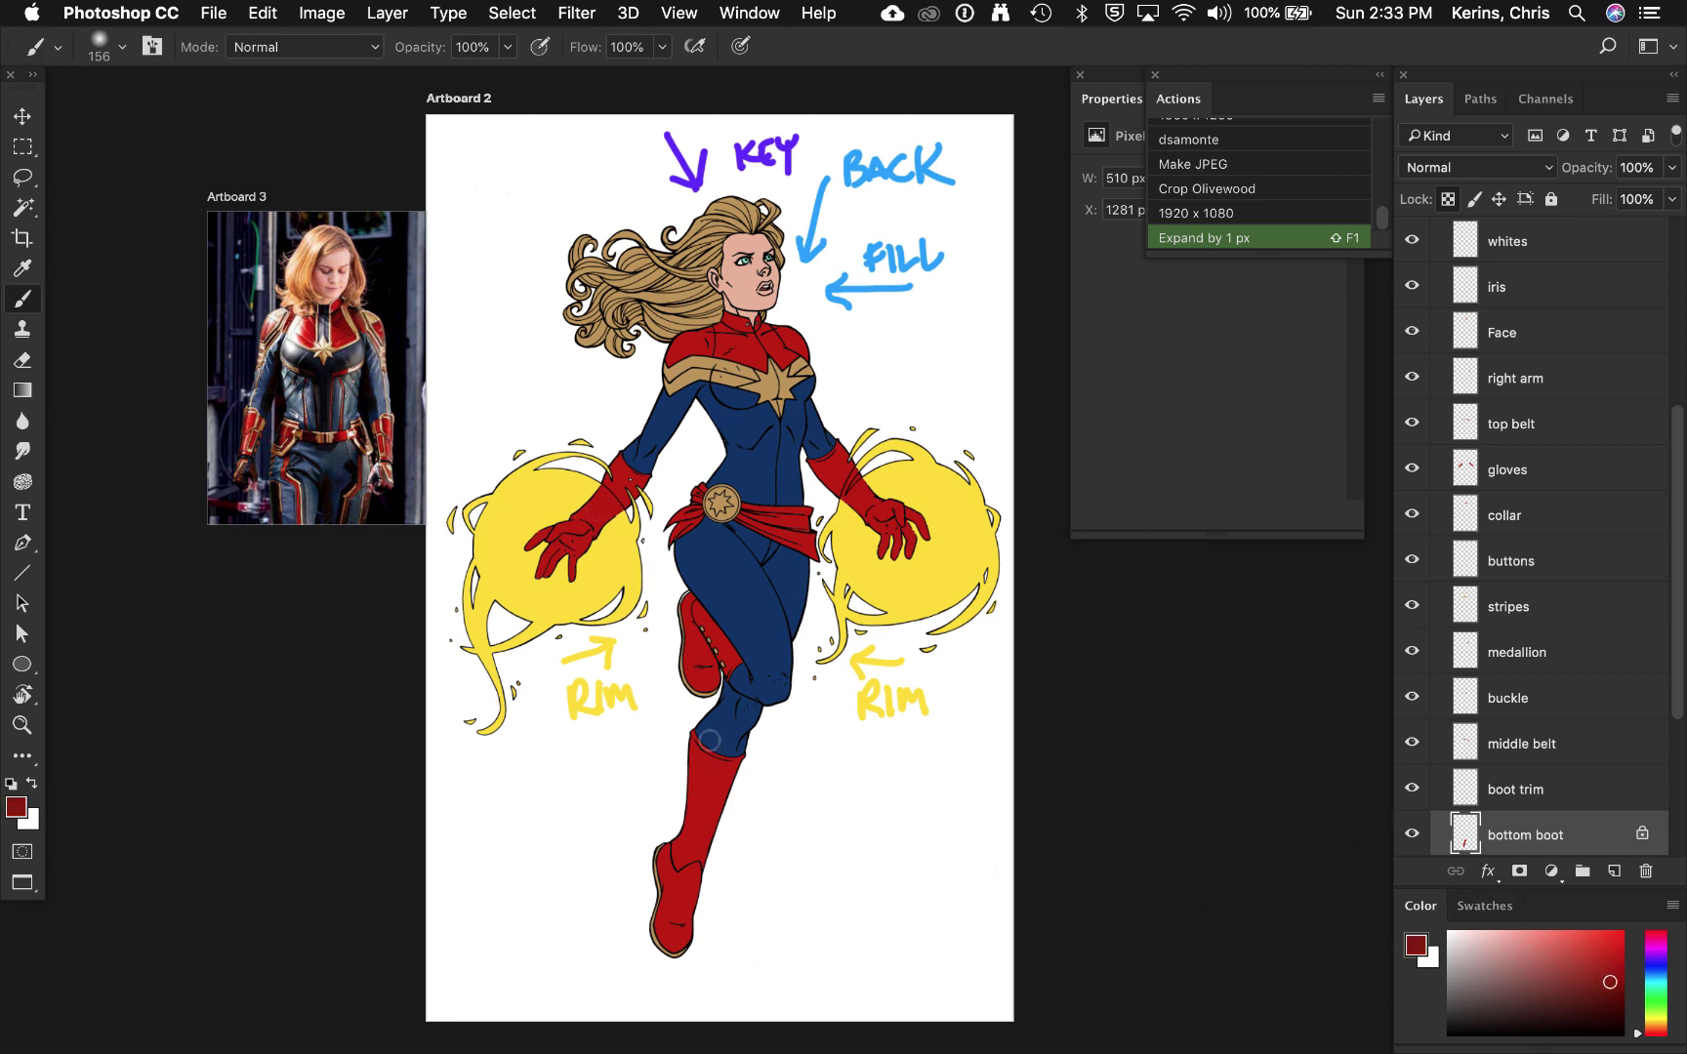
pyautogui.moveTo(710, 740); pyautogui.dragTo(678, 924)
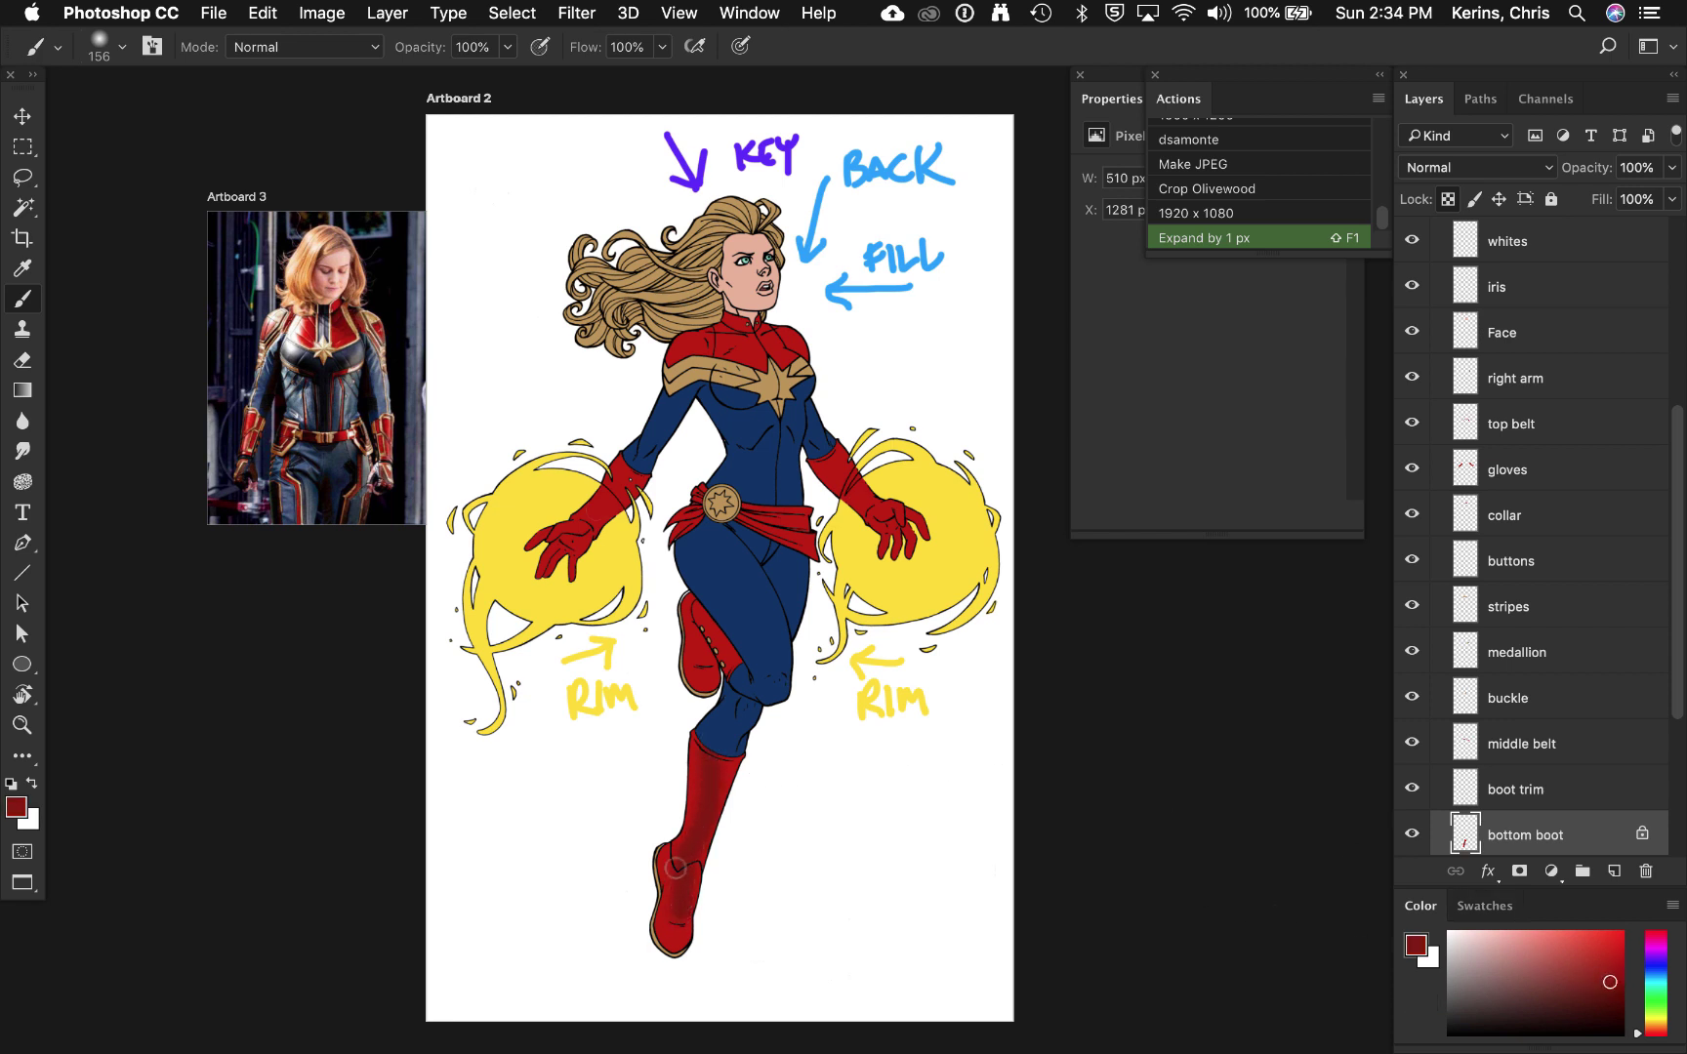
pyautogui.press('super+z')
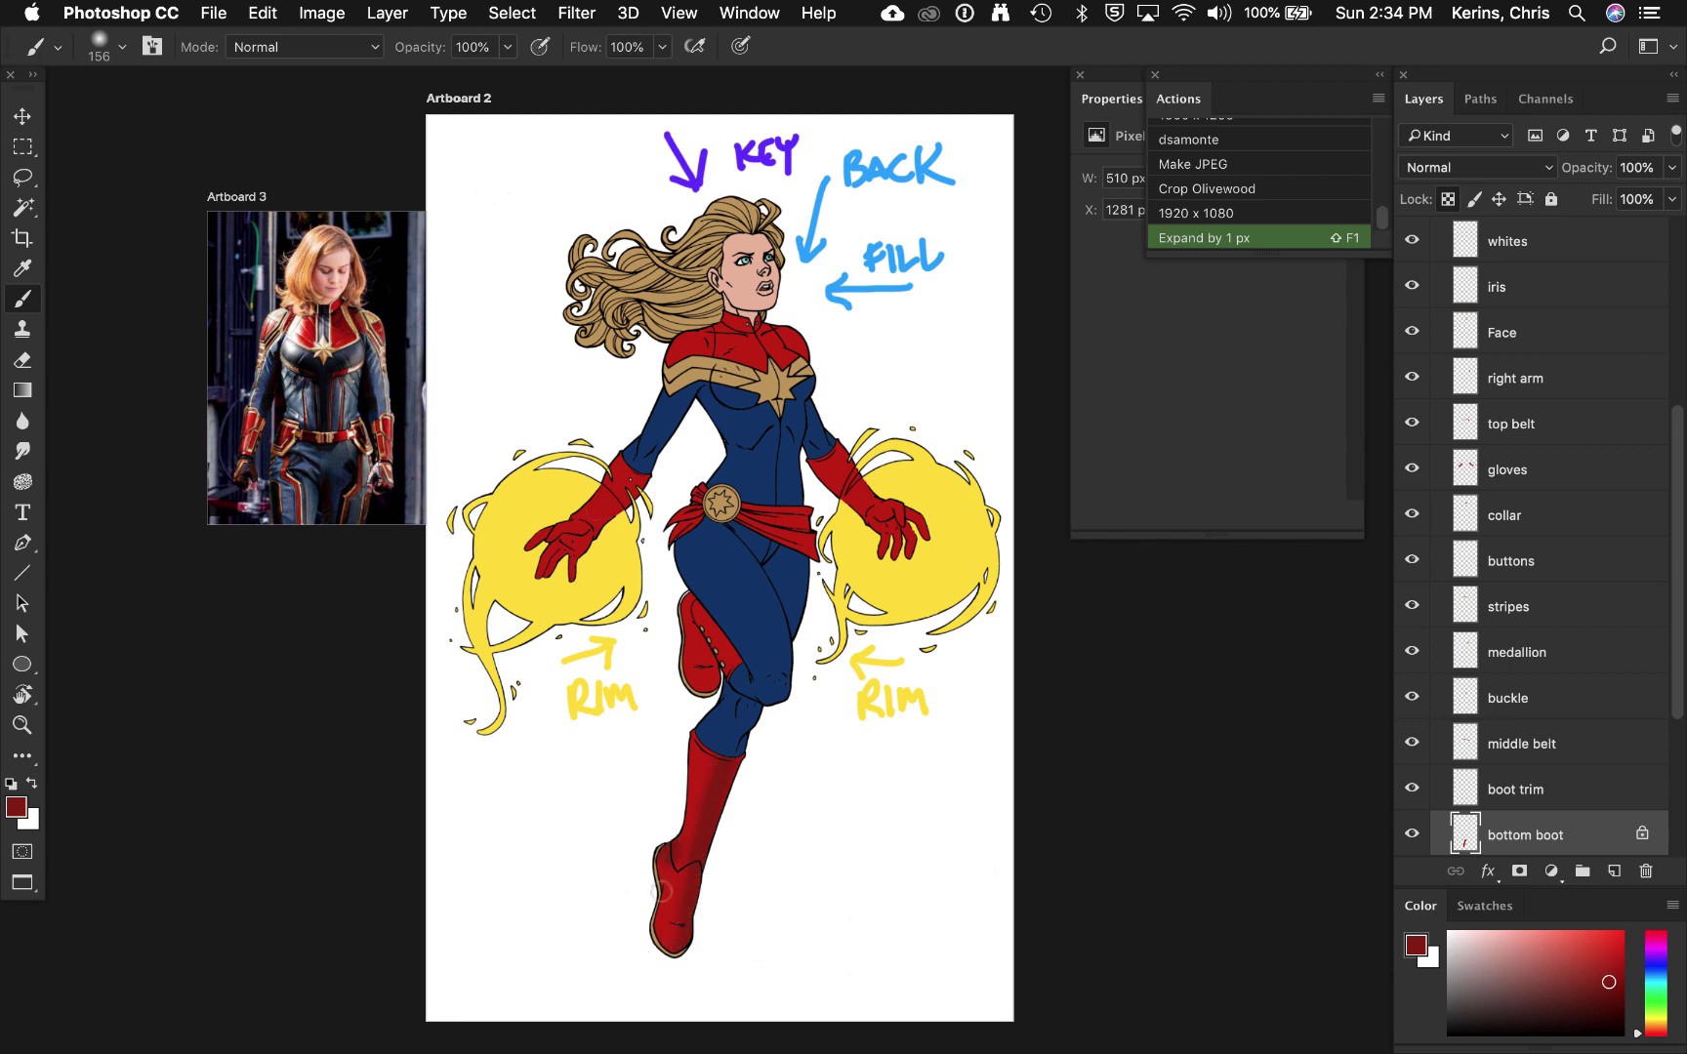
pyautogui.press('super+z')
pyautogui.moveTo(718, 812); pyautogui.dragTo(840, 858)
pyautogui.moveTo(760, 739); pyautogui.dragTo(738, 591)
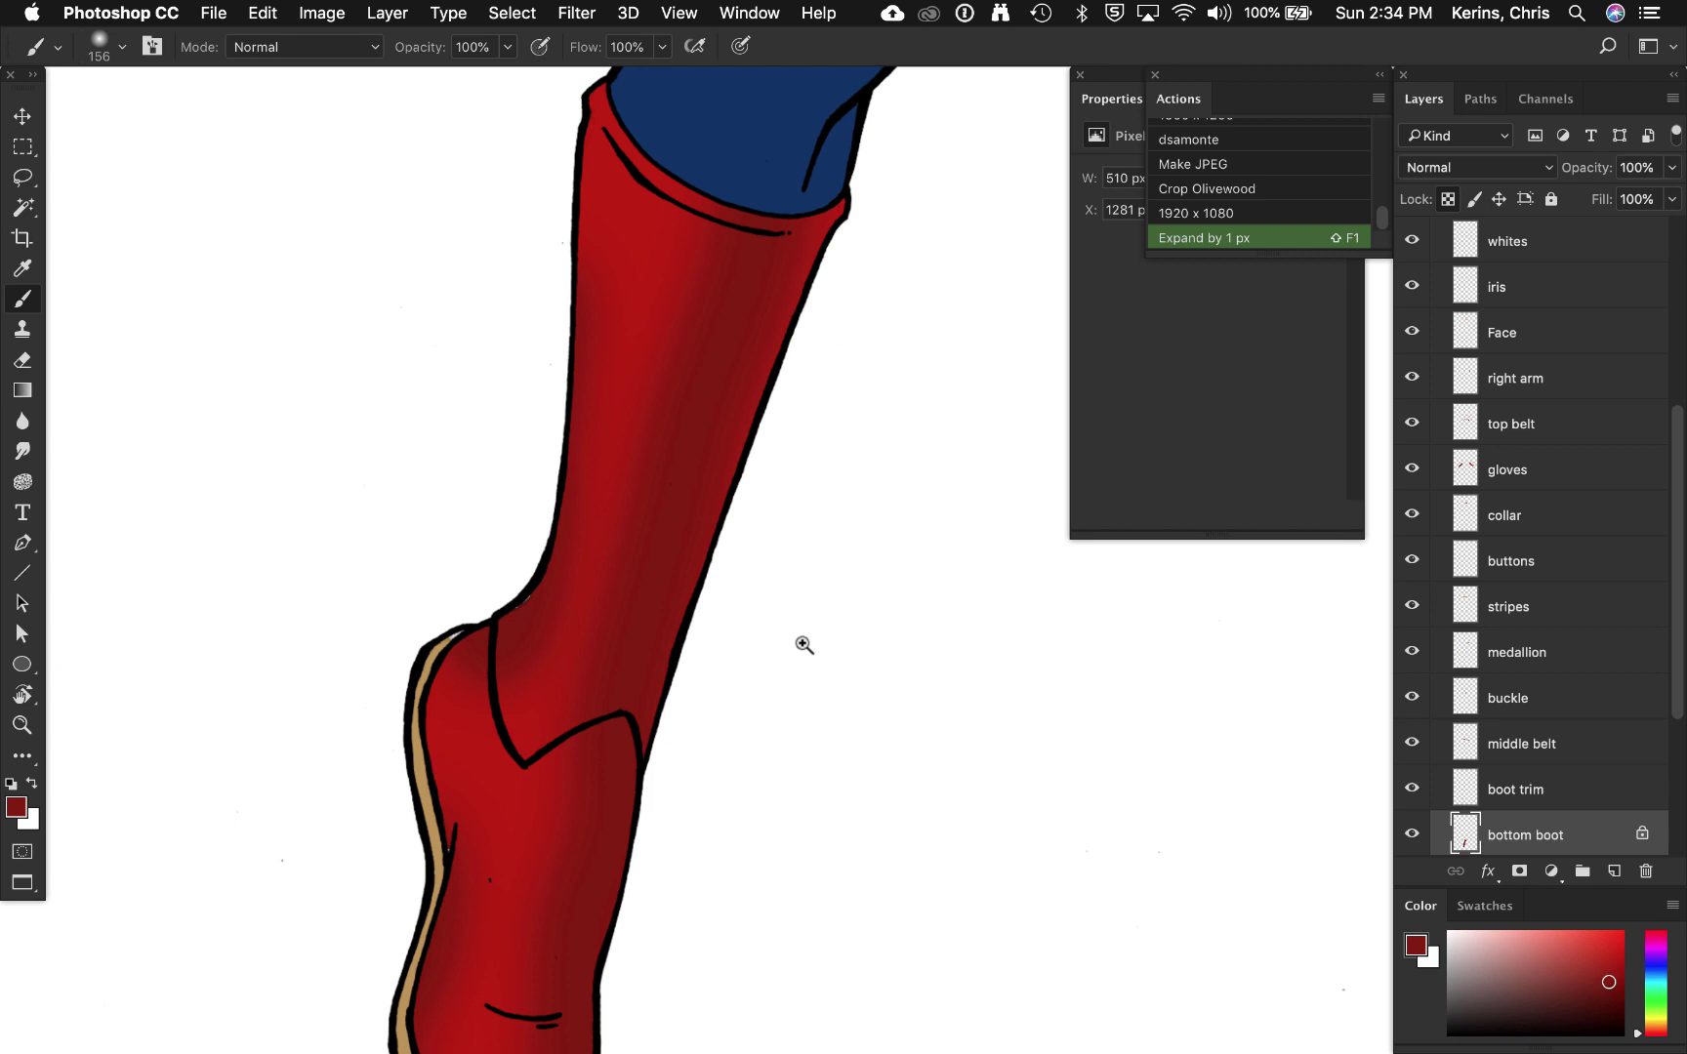
pyautogui.moveTo(804, 645); pyautogui.dragTo(726, 610)
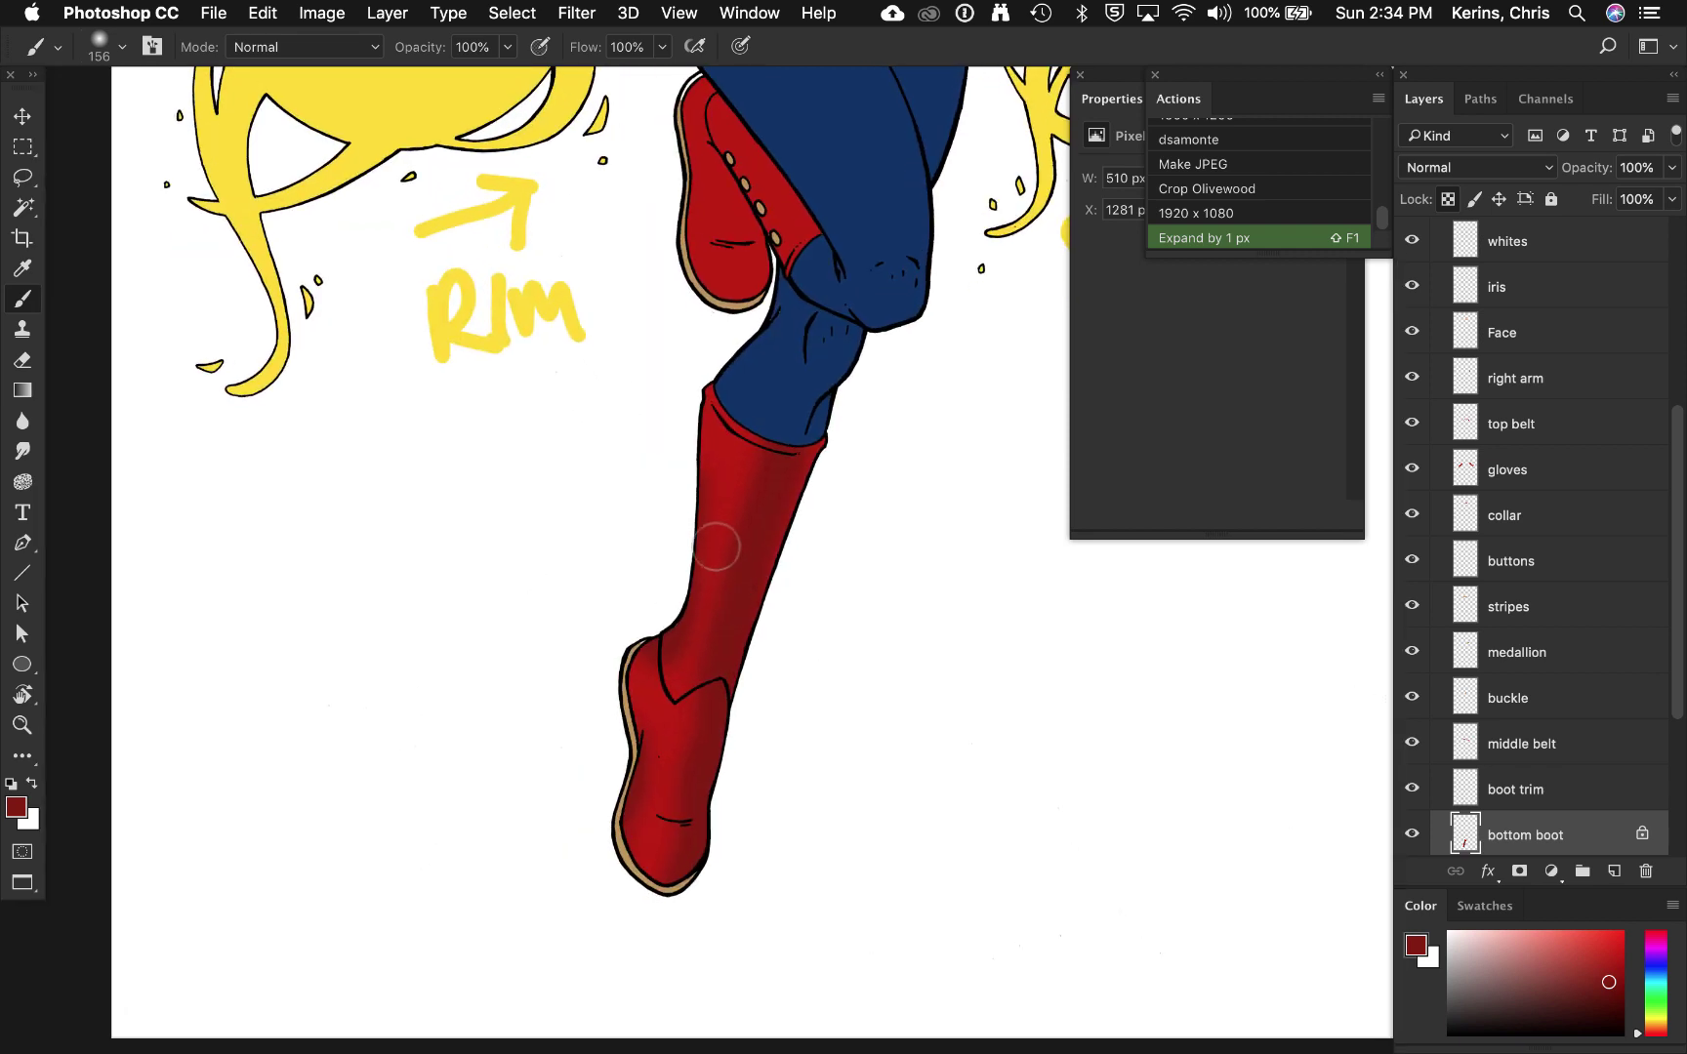
# Step: Restore red over part of the boot shadow, then brush a muted purple key light down the bottom boot at 20% opacity
pyautogui.keyDown('alt'); pyautogui.click(739, 451); pyautogui.keyUp('alt')
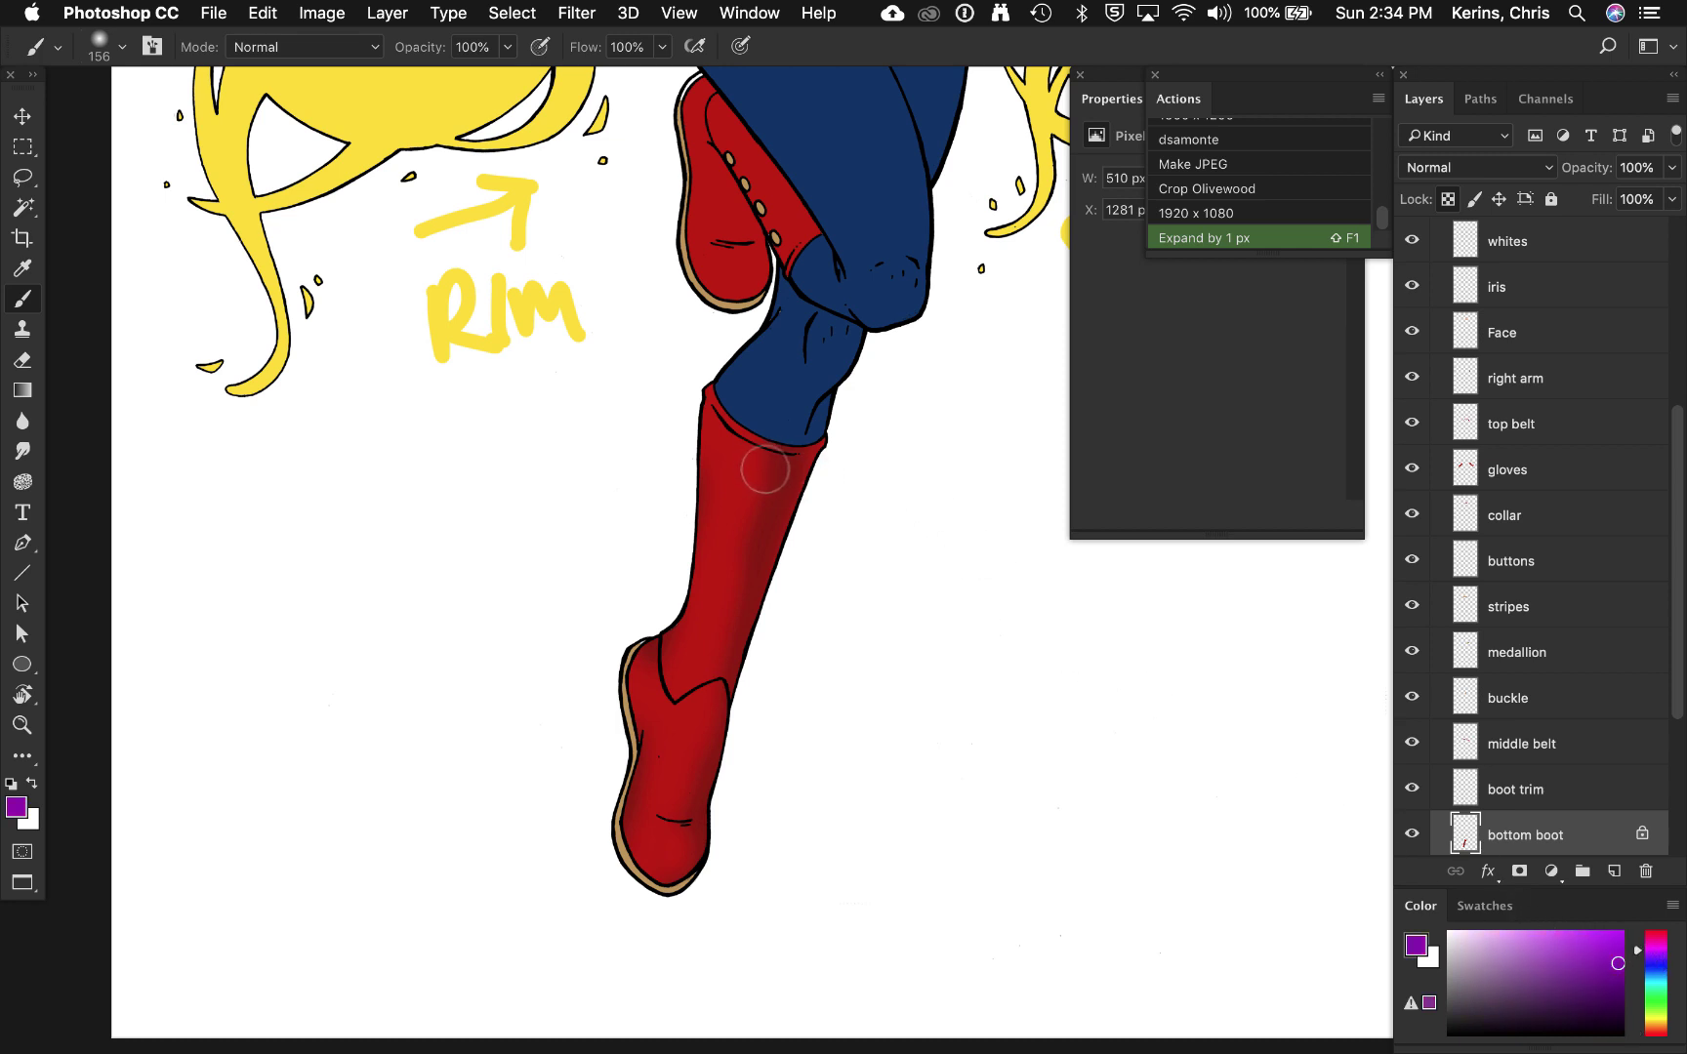
pyautogui.moveTo(1518, 961); pyautogui.dragTo(1517, 980)
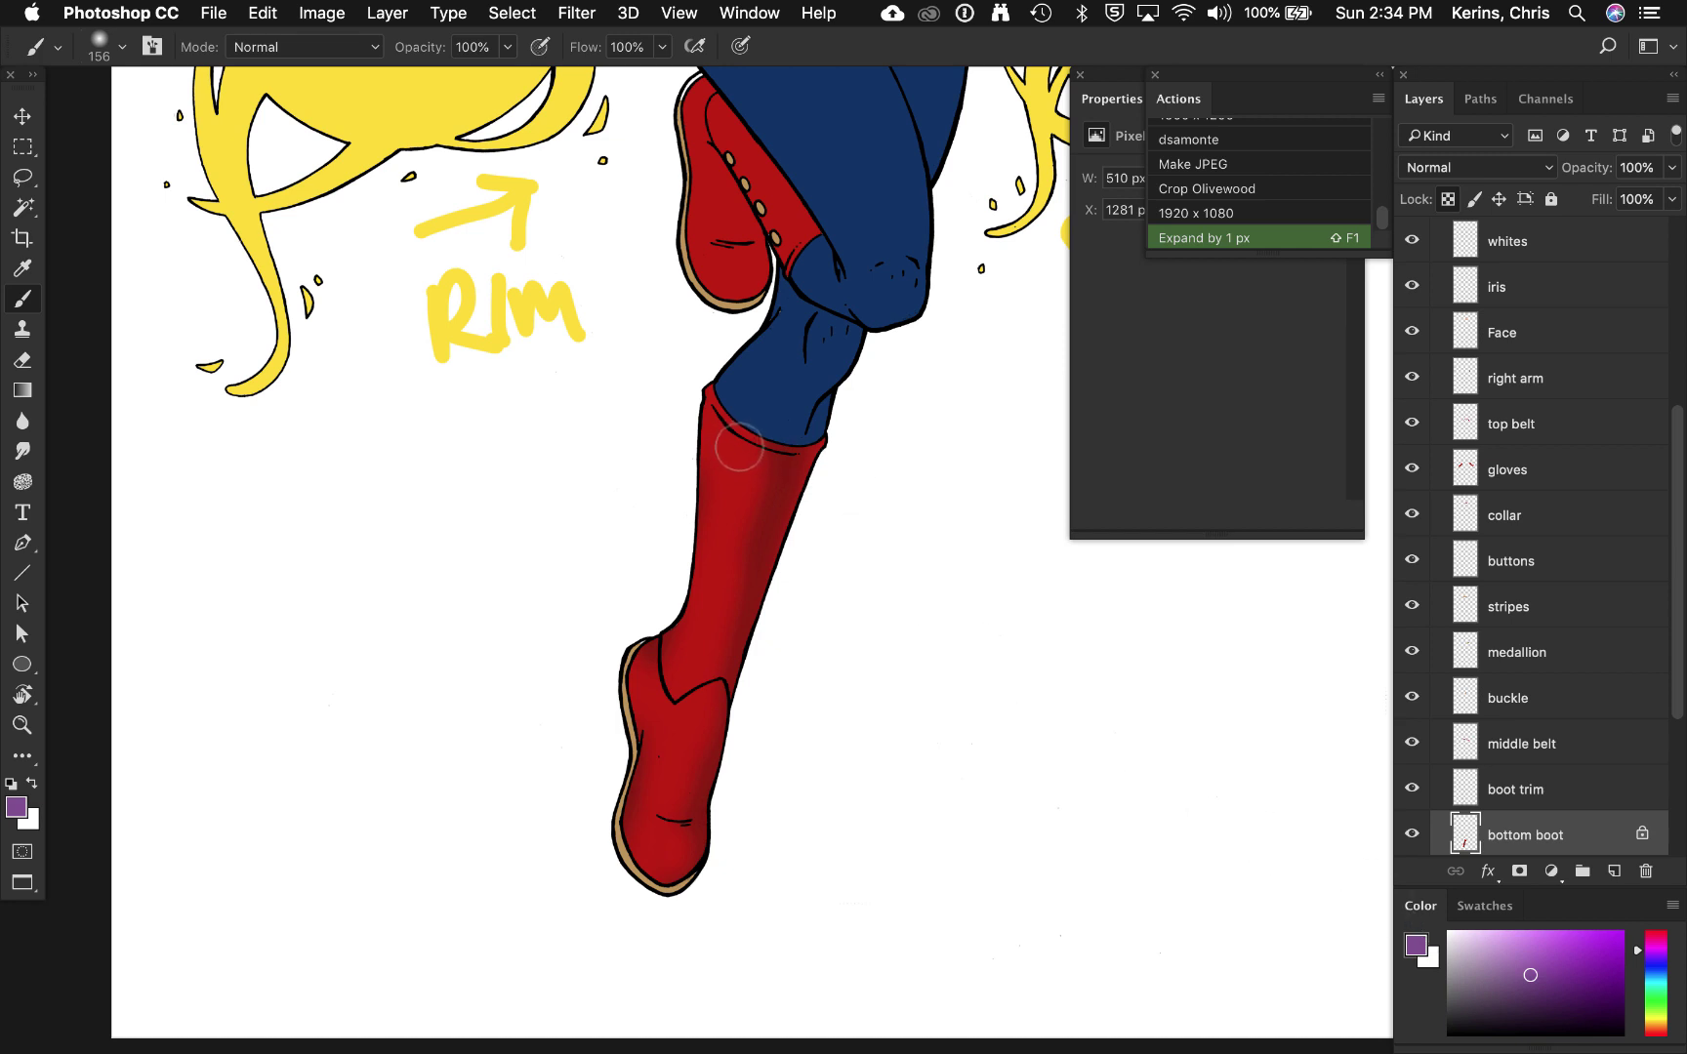
pyautogui.press('2')
pyautogui.moveTo(730, 501)
pyautogui.mouseDown()
pyautogui.moveTo(731, 614)
pyautogui.moveTo(727, 429)
pyautogui.moveTo(762, 458)
pyautogui.moveTo(671, 692)
pyautogui.moveTo(674, 906)
pyautogui.mouseUp()
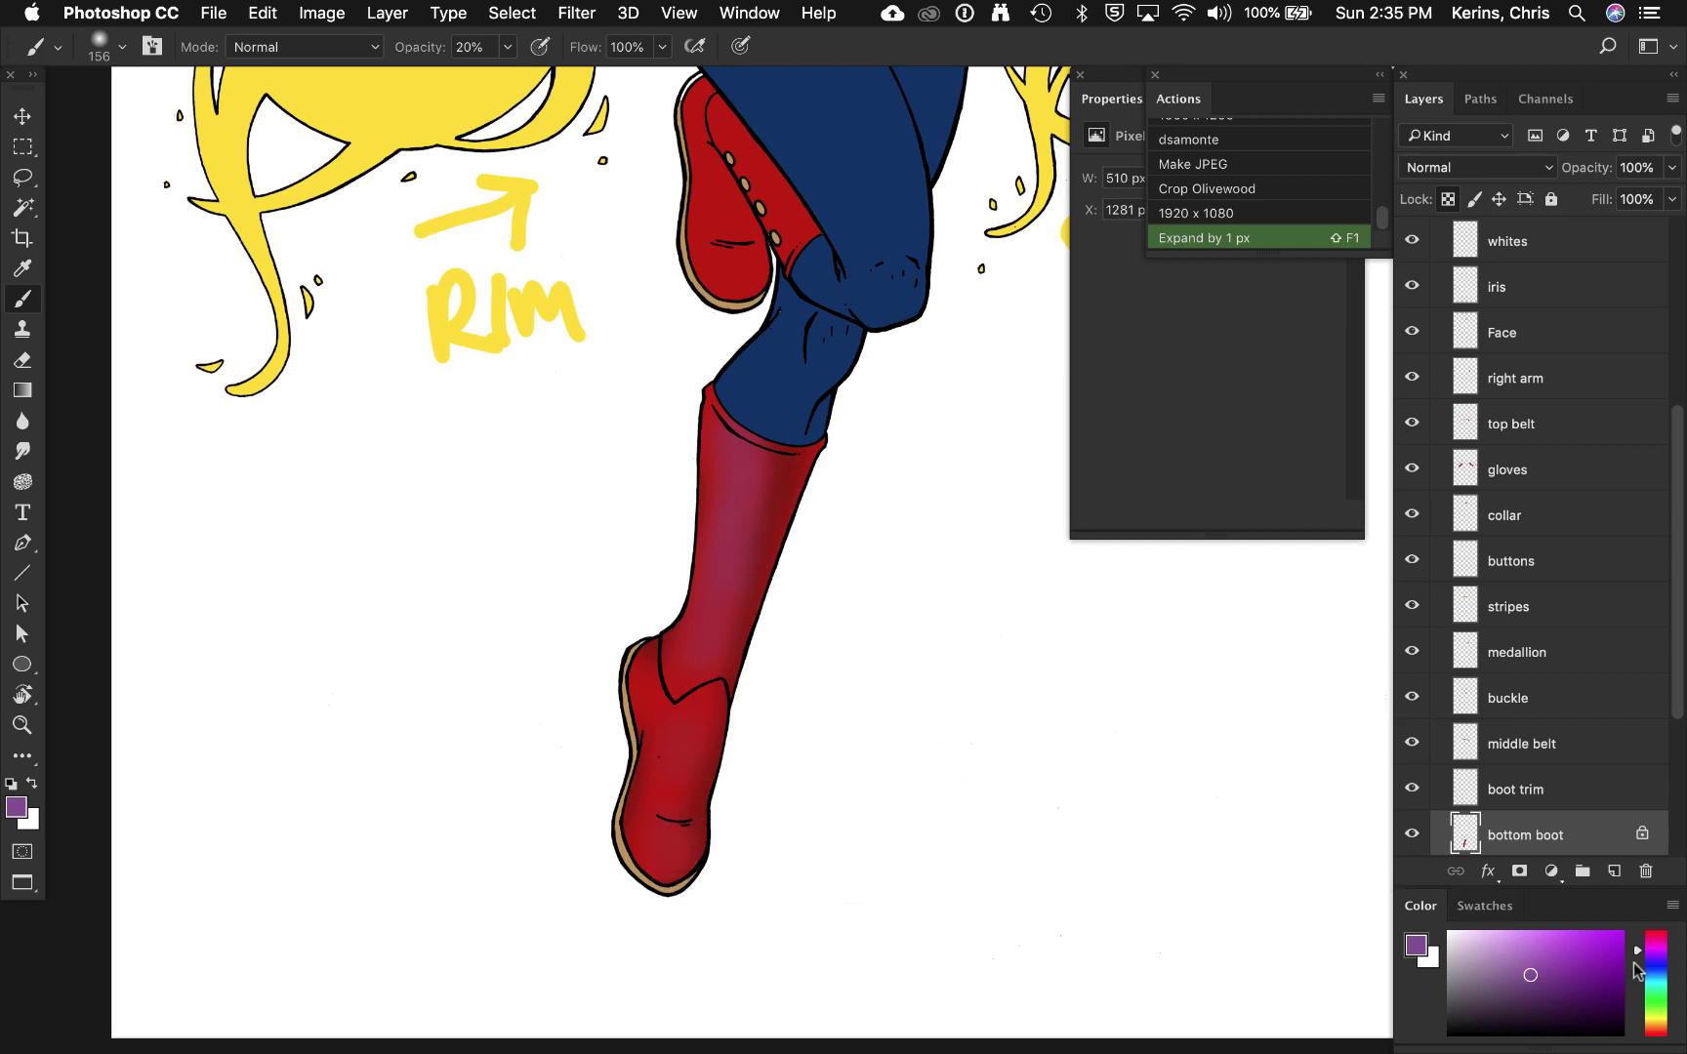
# Step: Brush muted blue fill light along the bottom boot's right edge and muted violet onto its heel
pyautogui.moveTo(1640, 957); pyautogui.dragTo(1638, 978)
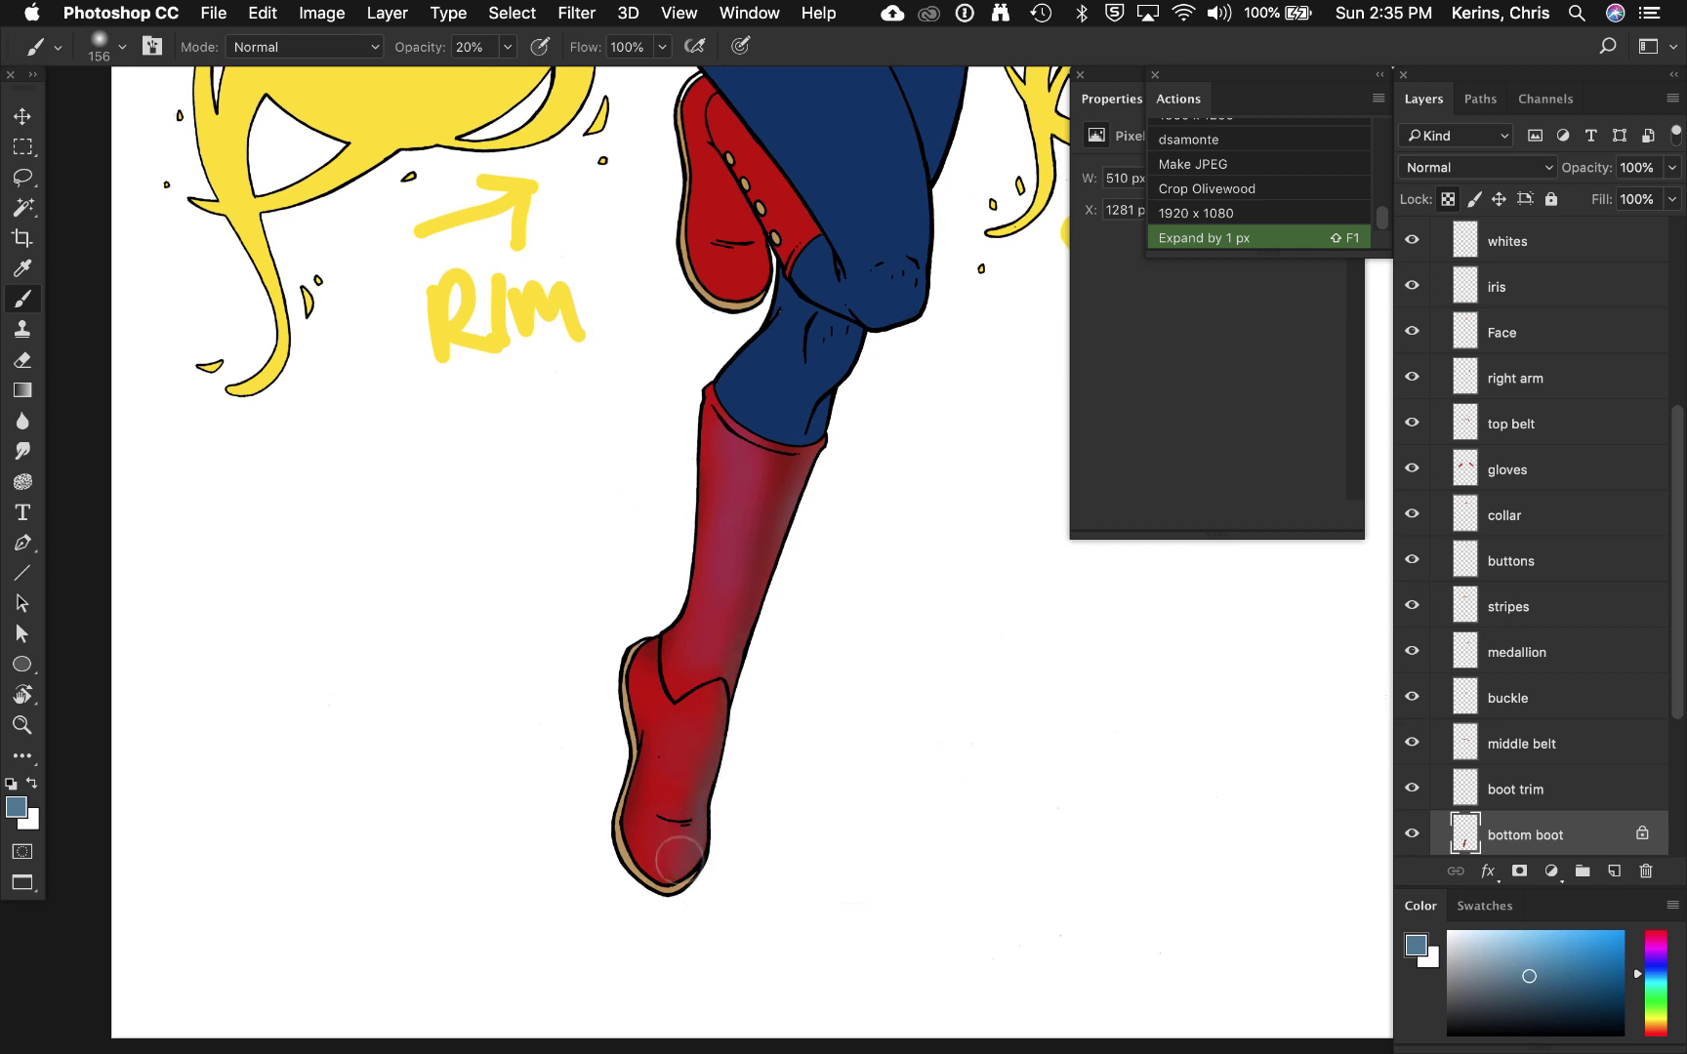
pyautogui.moveTo(818, 452)
pyautogui.mouseDown()
pyautogui.moveTo(772, 598)
pyautogui.moveTo(626, 680)
pyautogui.moveTo(655, 667)
pyautogui.moveTo(740, 688)
pyautogui.mouseUp()
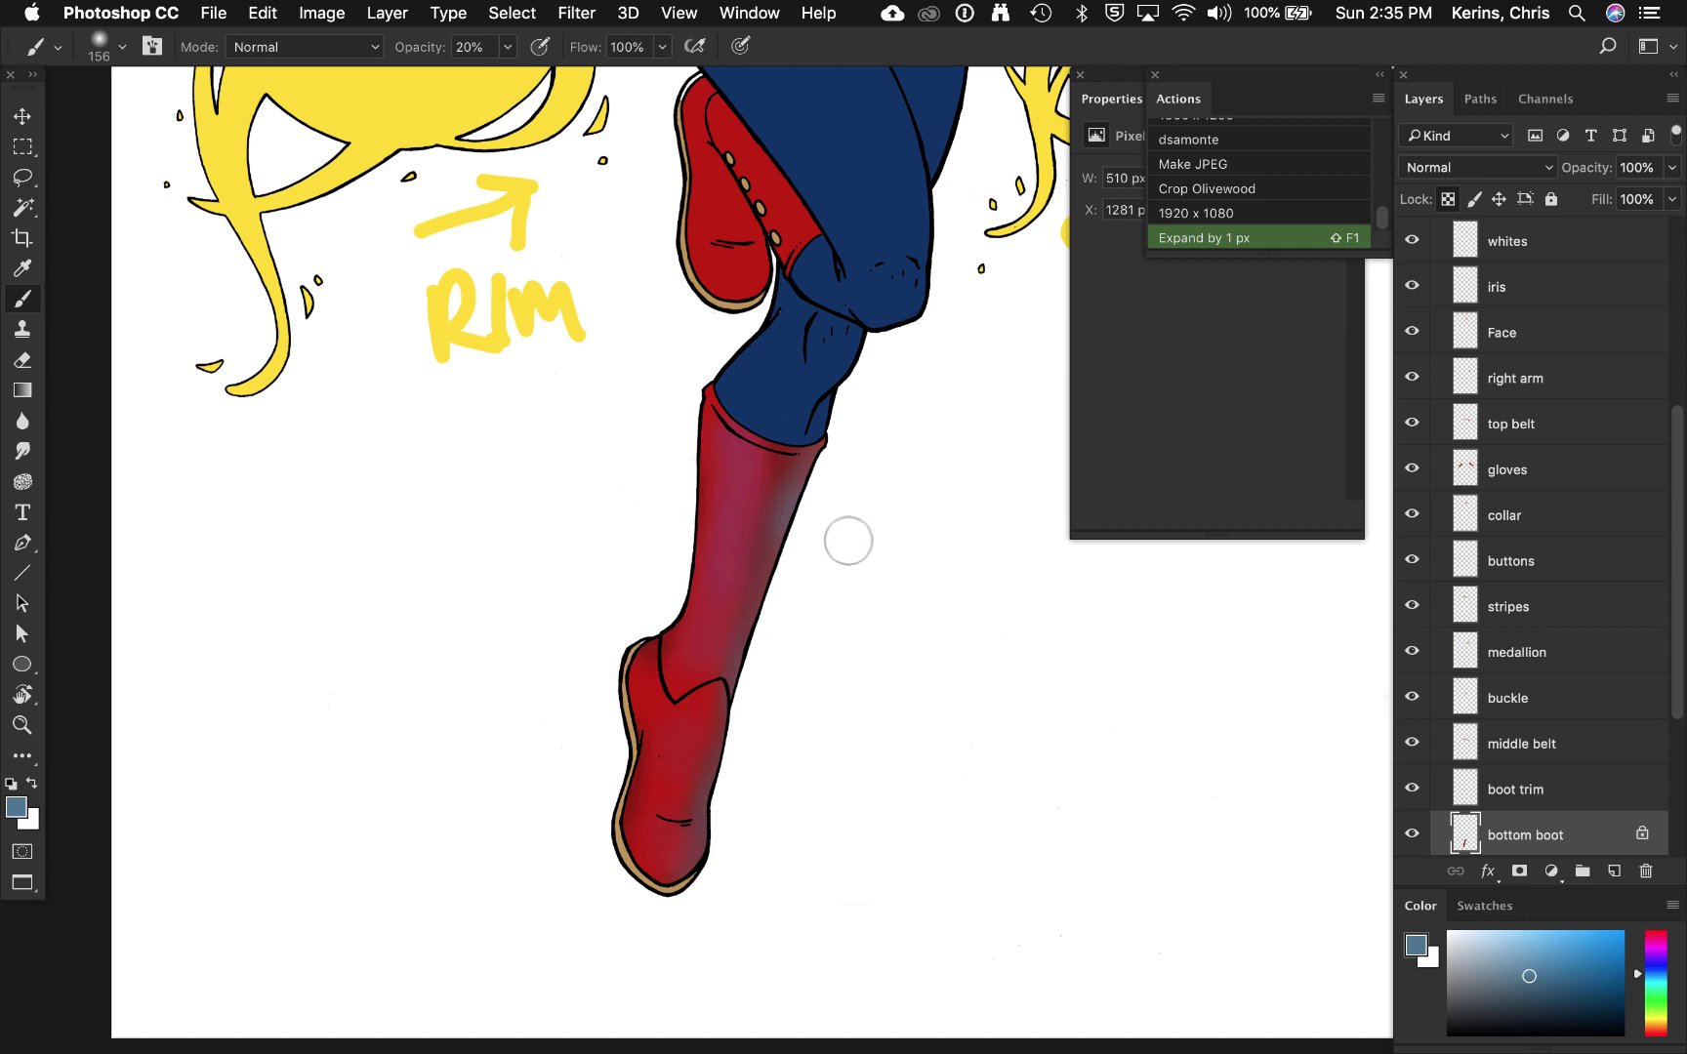
pyautogui.moveTo(1660, 968); pyautogui.dragTo(1660, 959)
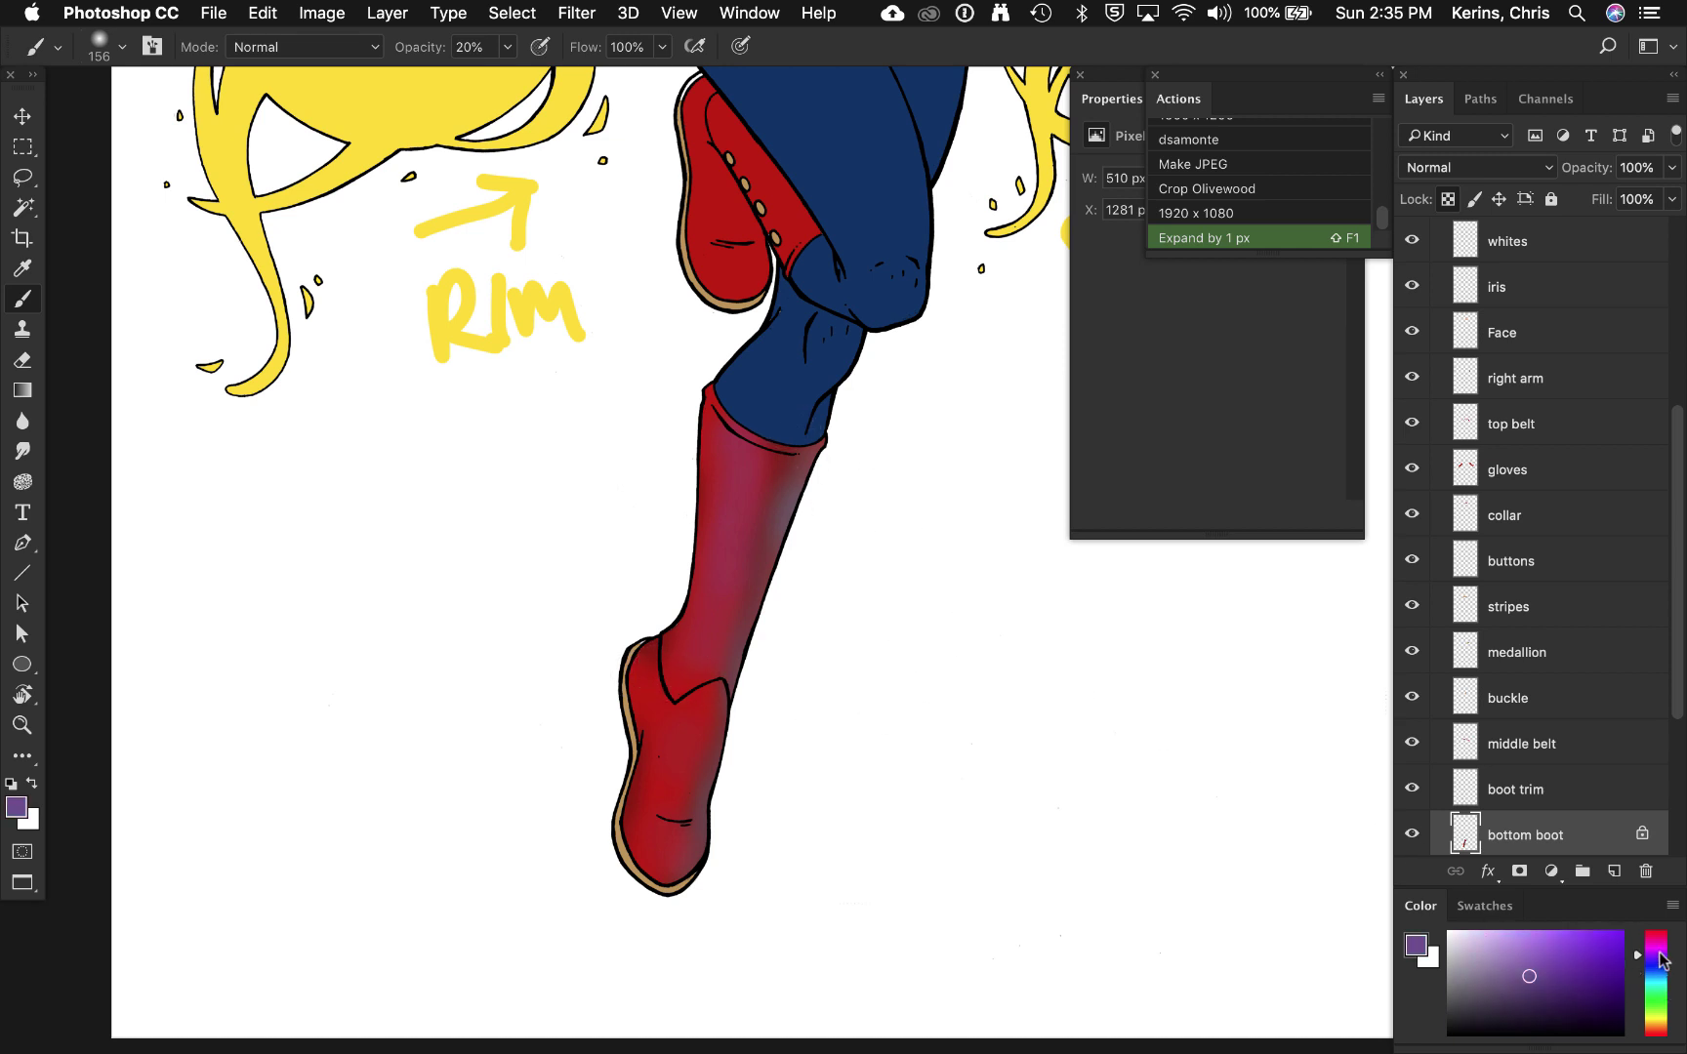
pyautogui.moveTo(629, 668)
pyautogui.mouseDown()
pyautogui.moveTo(634, 789)
pyautogui.moveTo(635, 657)
pyautogui.moveTo(627, 765)
pyautogui.moveTo(642, 712)
pyautogui.mouseUp()
pyautogui.moveTo(771, 618)
pyautogui.mouseDown()
pyautogui.moveTo(668, 671)
pyautogui.moveTo(561, 693)
pyautogui.mouseUp()
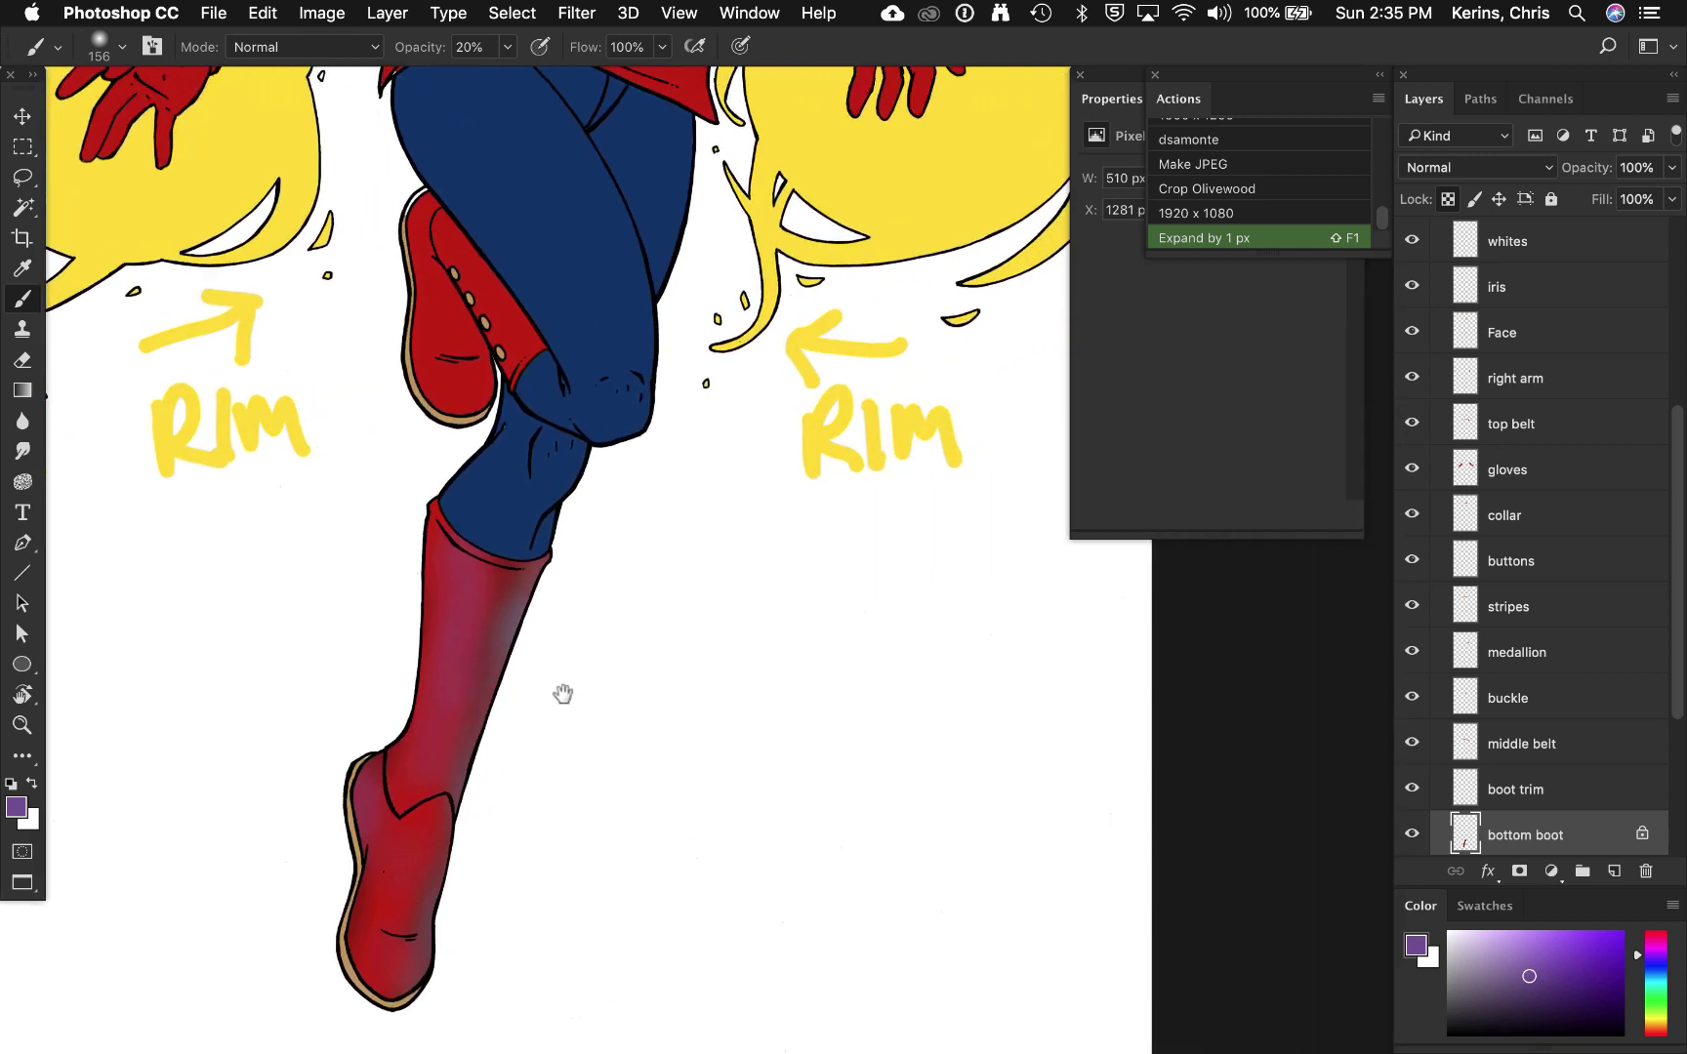
# Step: Pick a pale lavender and brush highlights onto the bottom boot's top cuff and the front of the foot
pyautogui.click(1508, 937)
pyautogui.click(1498, 931)
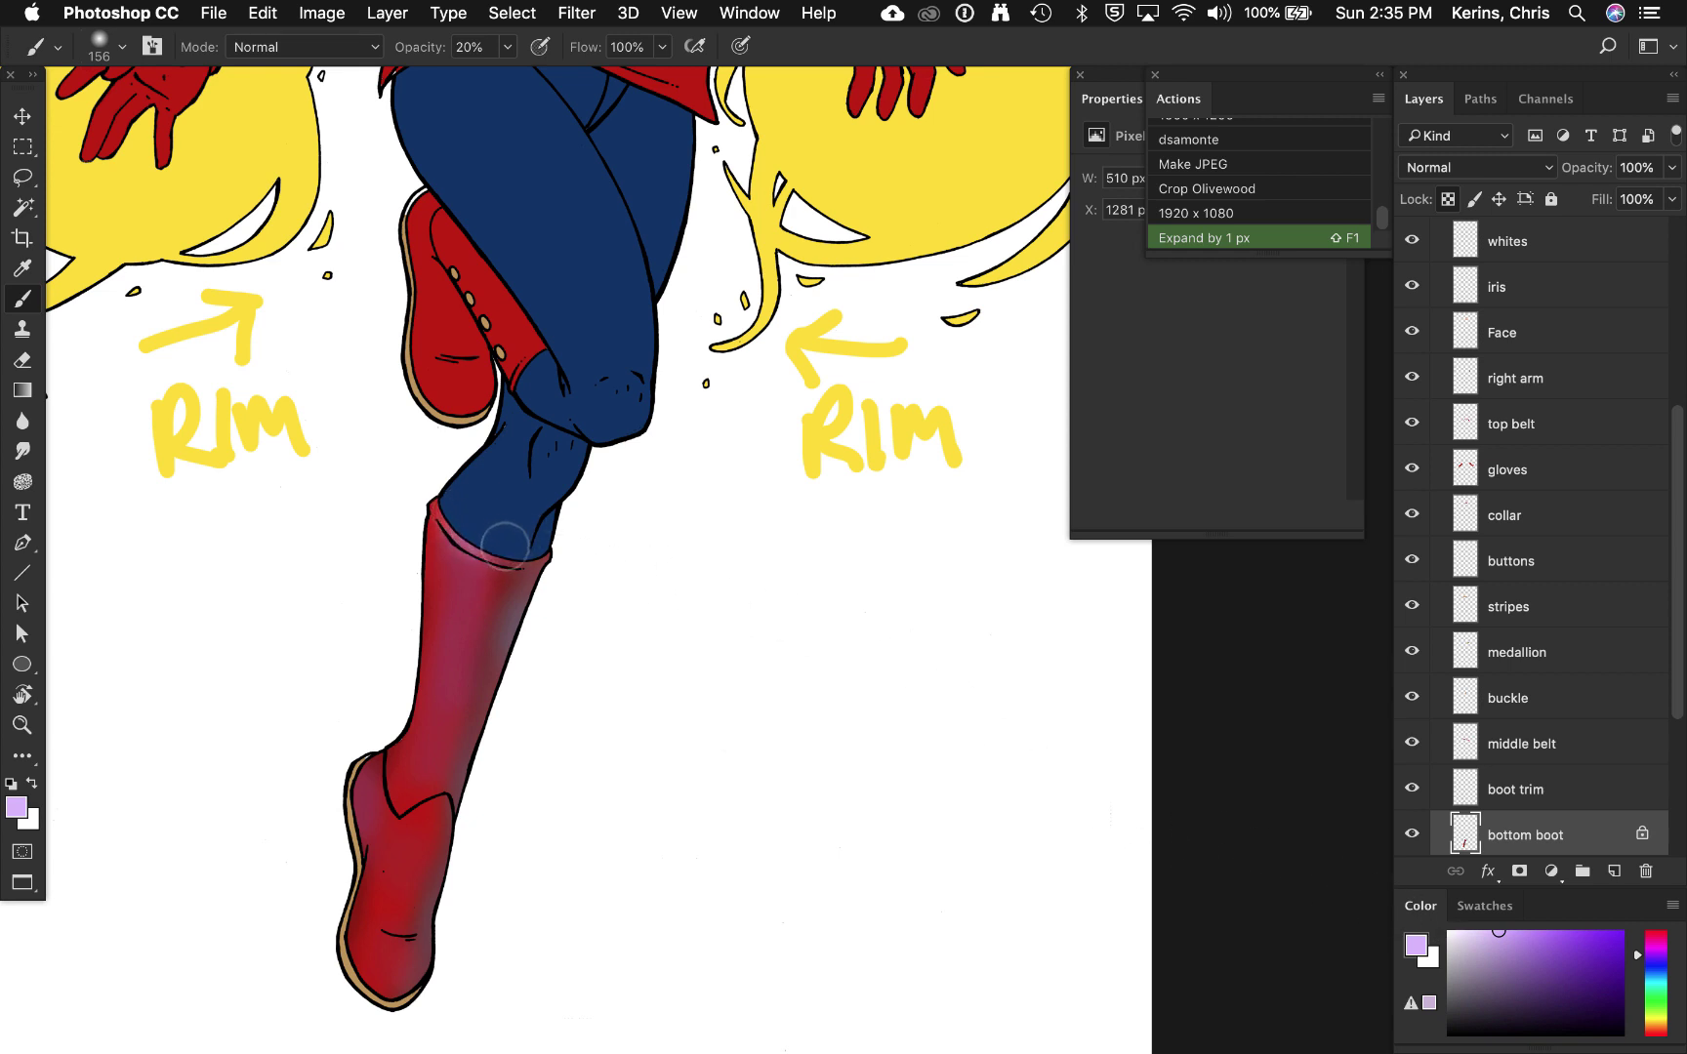
pyautogui.moveTo(504, 547)
pyautogui.mouseDown()
pyautogui.moveTo(462, 499)
pyautogui.moveTo(499, 540)
pyautogui.mouseUp()
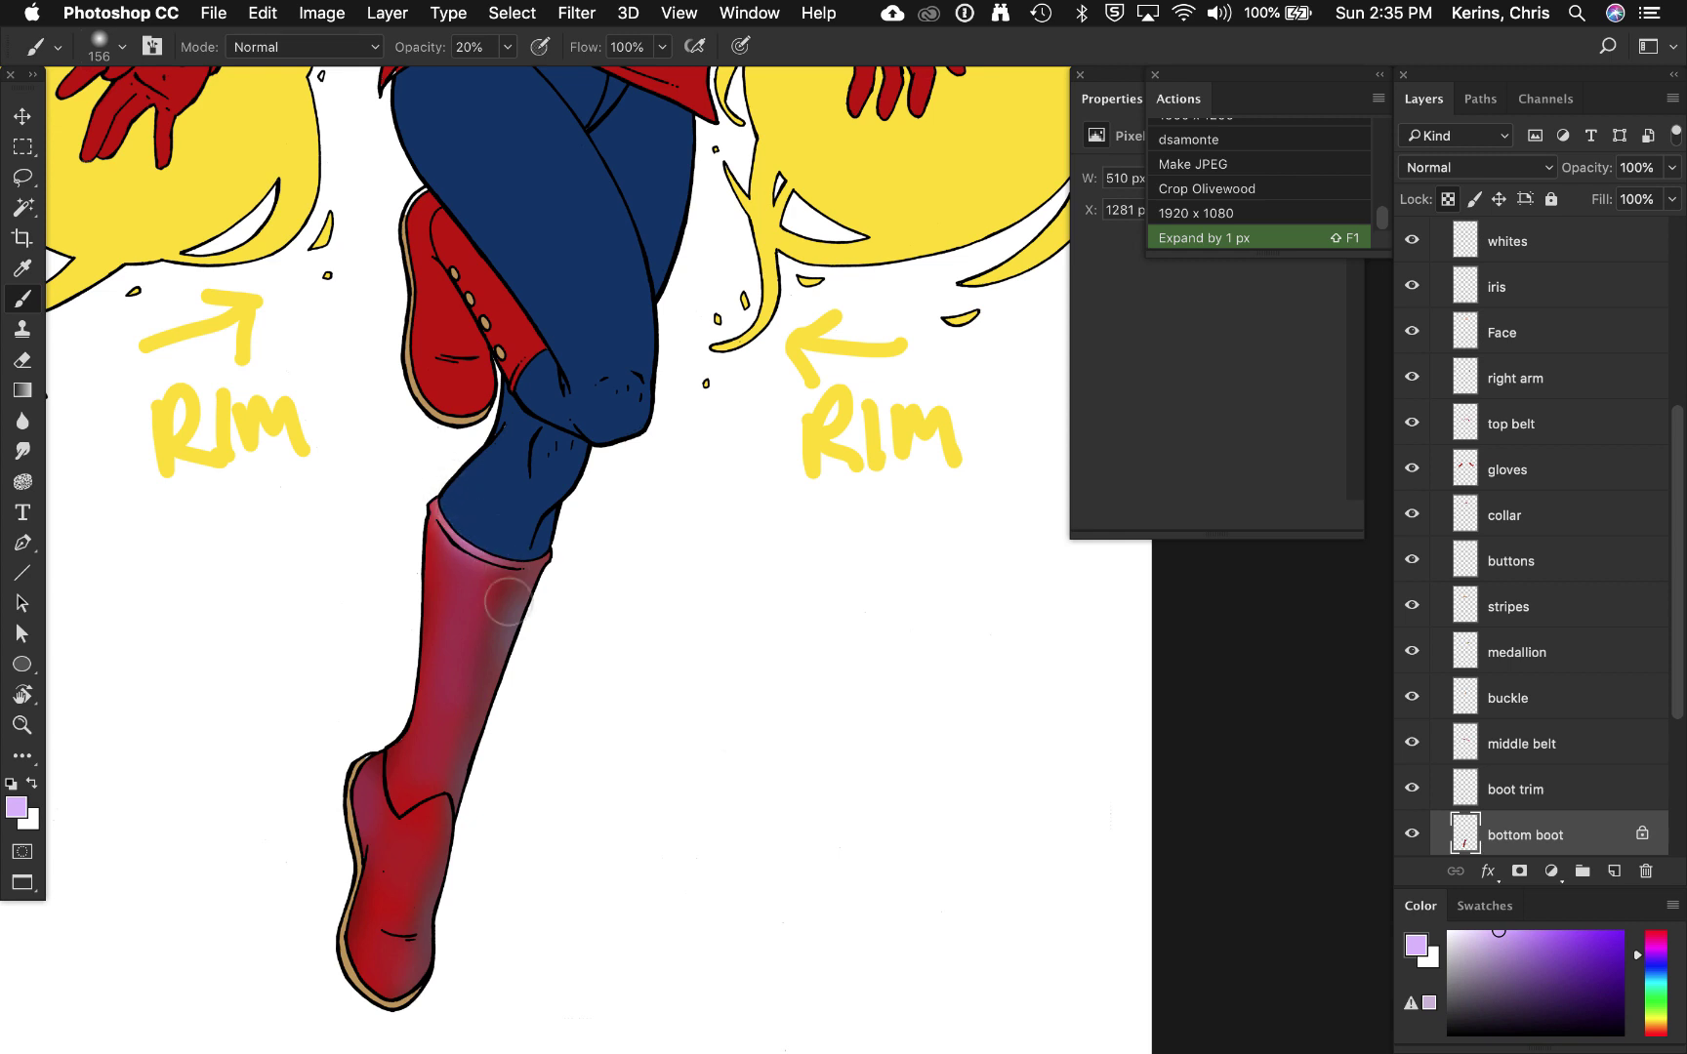
pyautogui.moveTo(425, 809)
pyautogui.mouseDown()
pyautogui.moveTo(408, 887)
pyautogui.moveTo(420, 819)
pyautogui.moveTo(396, 910)
pyautogui.moveTo(424, 914)
pyautogui.moveTo(414, 849)
pyautogui.moveTo(399, 920)
pyautogui.moveTo(426, 1003)
pyautogui.moveTo(405, 918)
pyautogui.moveTo(399, 962)
pyautogui.moveTo(375, 968)
pyautogui.moveTo(398, 1038)
pyautogui.moveTo(369, 957)
pyautogui.moveTo(421, 1043)
pyautogui.mouseUp()
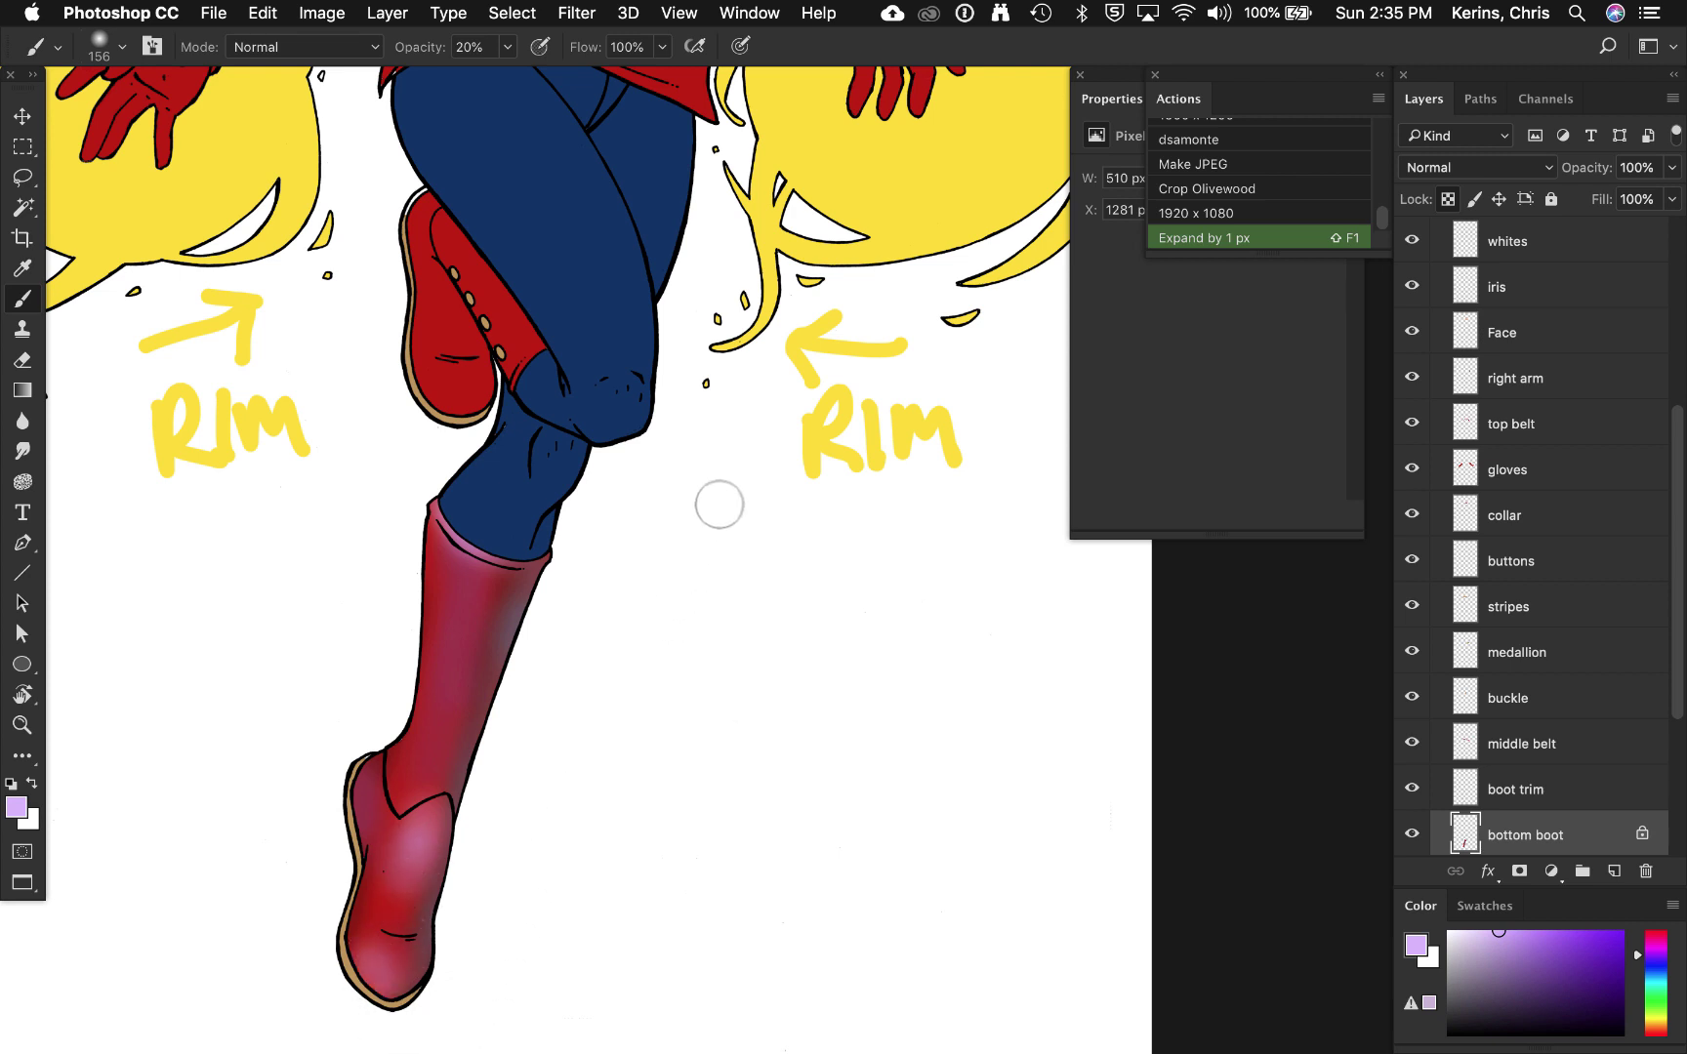
# Step: Sample the yellow of the energy glow and brush rim light along both sides of the bottom boot and its foot
pyautogui.moveTo(716, 501); pyautogui.dragTo(712, 606)
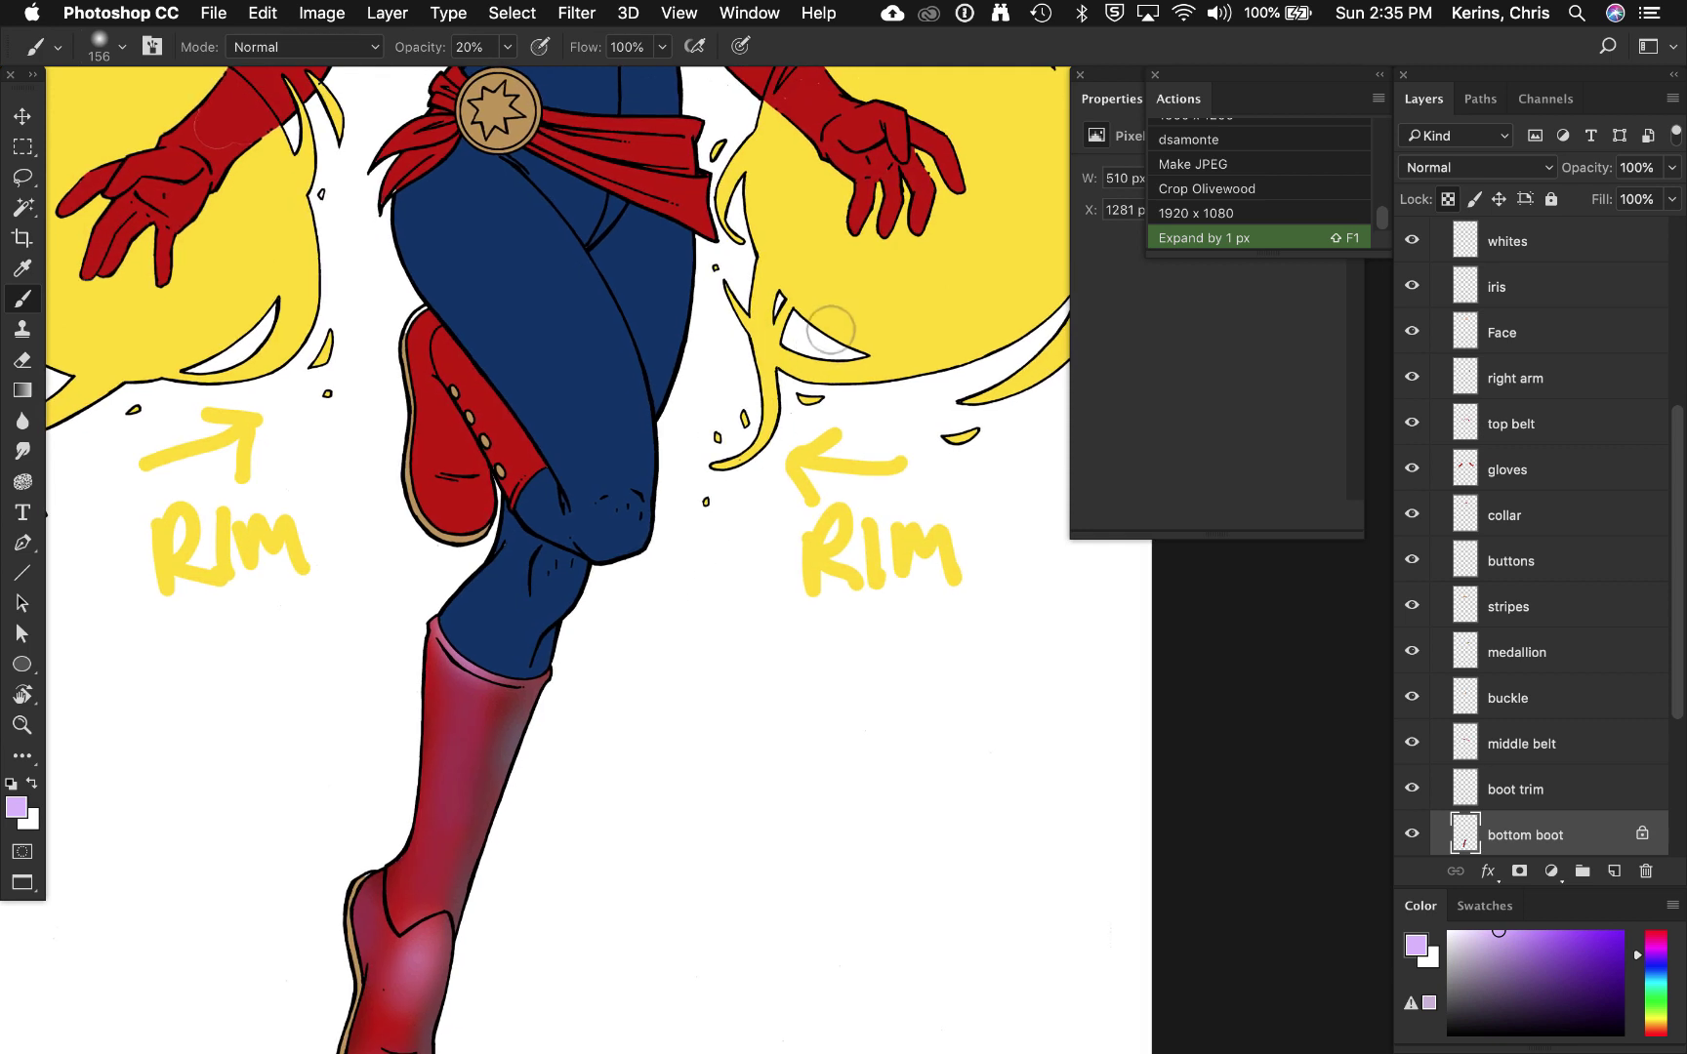
pyautogui.keyDown('alt'); pyautogui.click(920, 305); pyautogui.keyUp('alt')
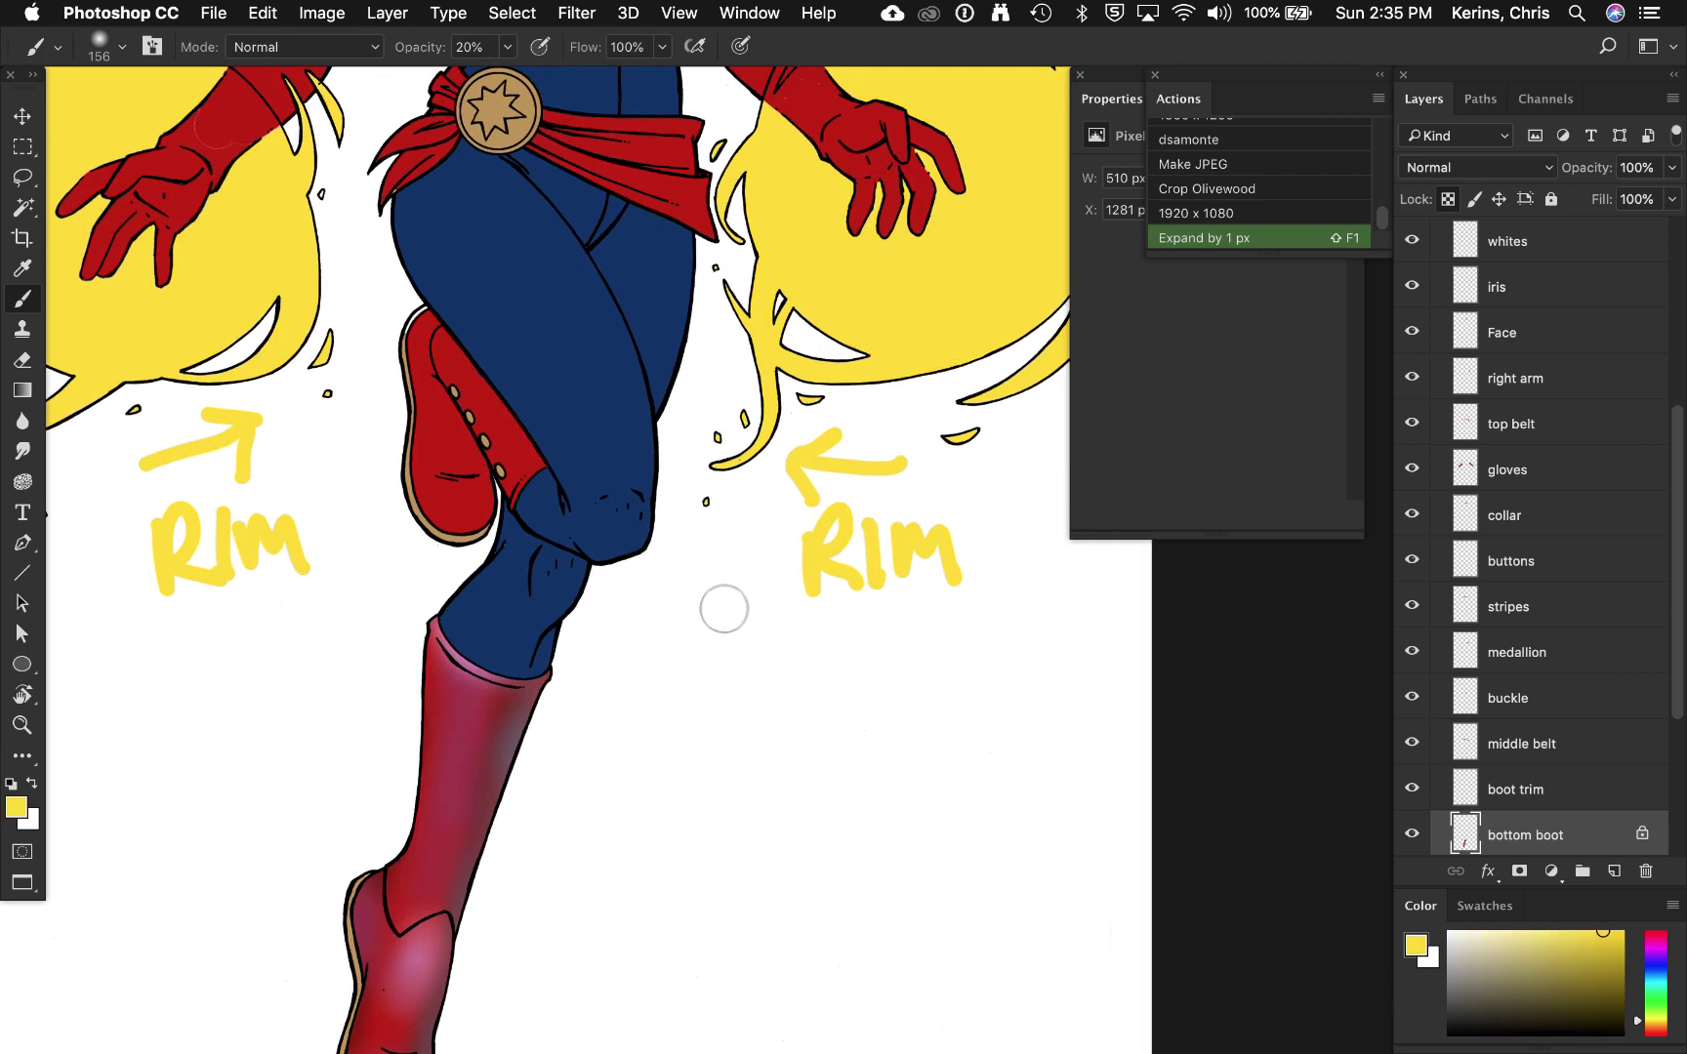
pyautogui.moveTo(574, 675)
pyautogui.mouseDown()
pyautogui.moveTo(541, 776)
pyautogui.moveTo(561, 685)
pyautogui.moveTo(517, 870)
pyautogui.moveTo(556, 695)
pyautogui.moveTo(505, 866)
pyautogui.moveTo(544, 754)
pyautogui.moveTo(525, 804)
pyautogui.mouseUp()
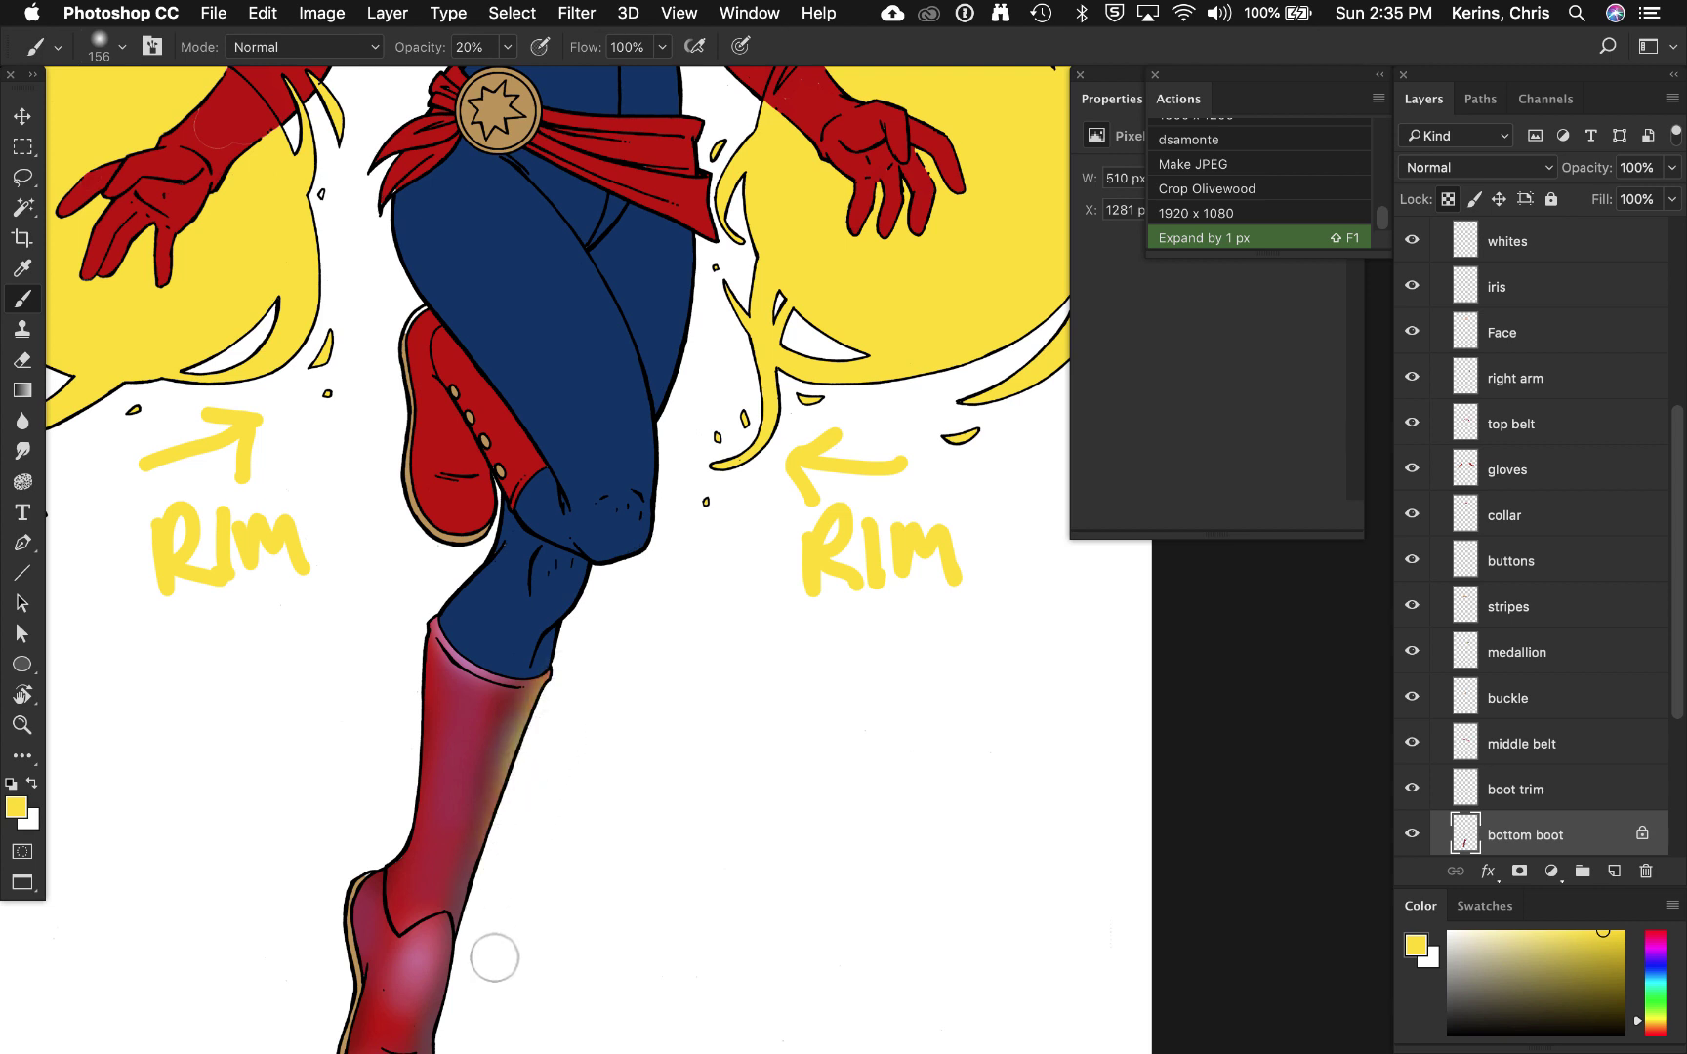
pyautogui.moveTo(412, 647)
pyautogui.mouseDown()
pyautogui.moveTo(369, 867)
pyautogui.moveTo(391, 715)
pyautogui.moveTo(416, 655)
pyautogui.moveTo(403, 789)
pyautogui.moveTo(362, 840)
pyautogui.moveTo(424, 657)
pyautogui.moveTo(378, 797)
pyautogui.mouseUp()
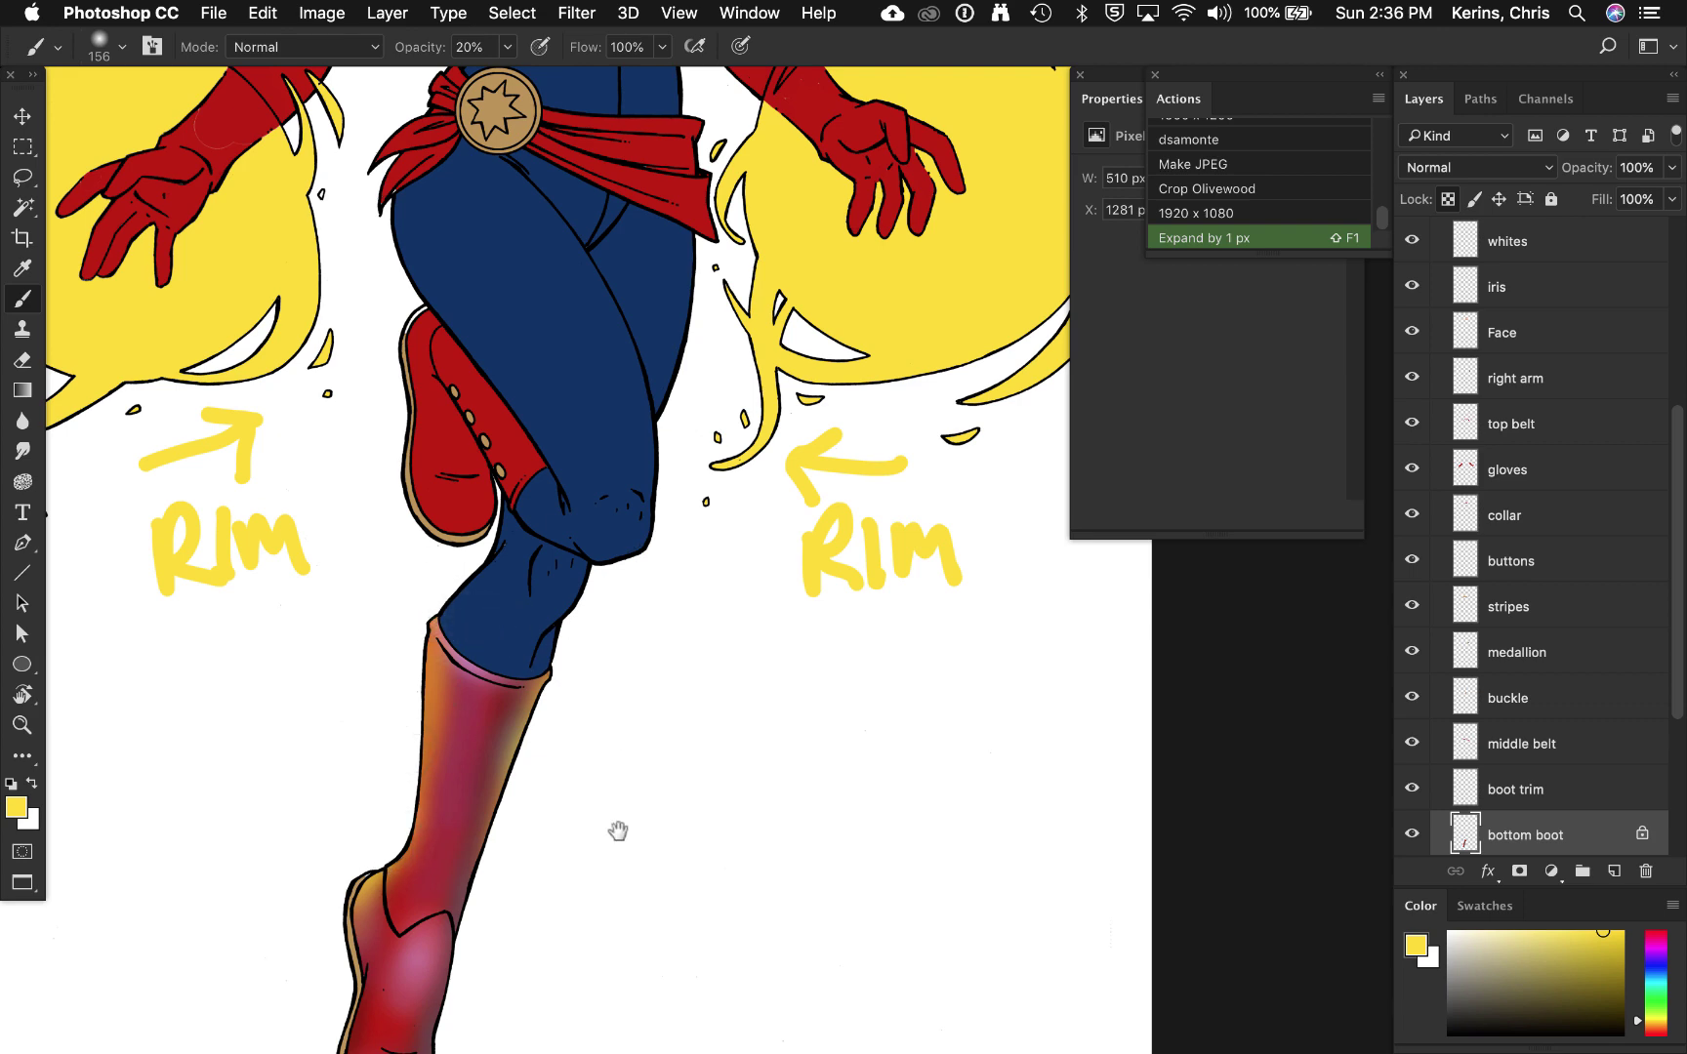
pyautogui.moveTo(618, 832); pyautogui.dragTo(609, 630)
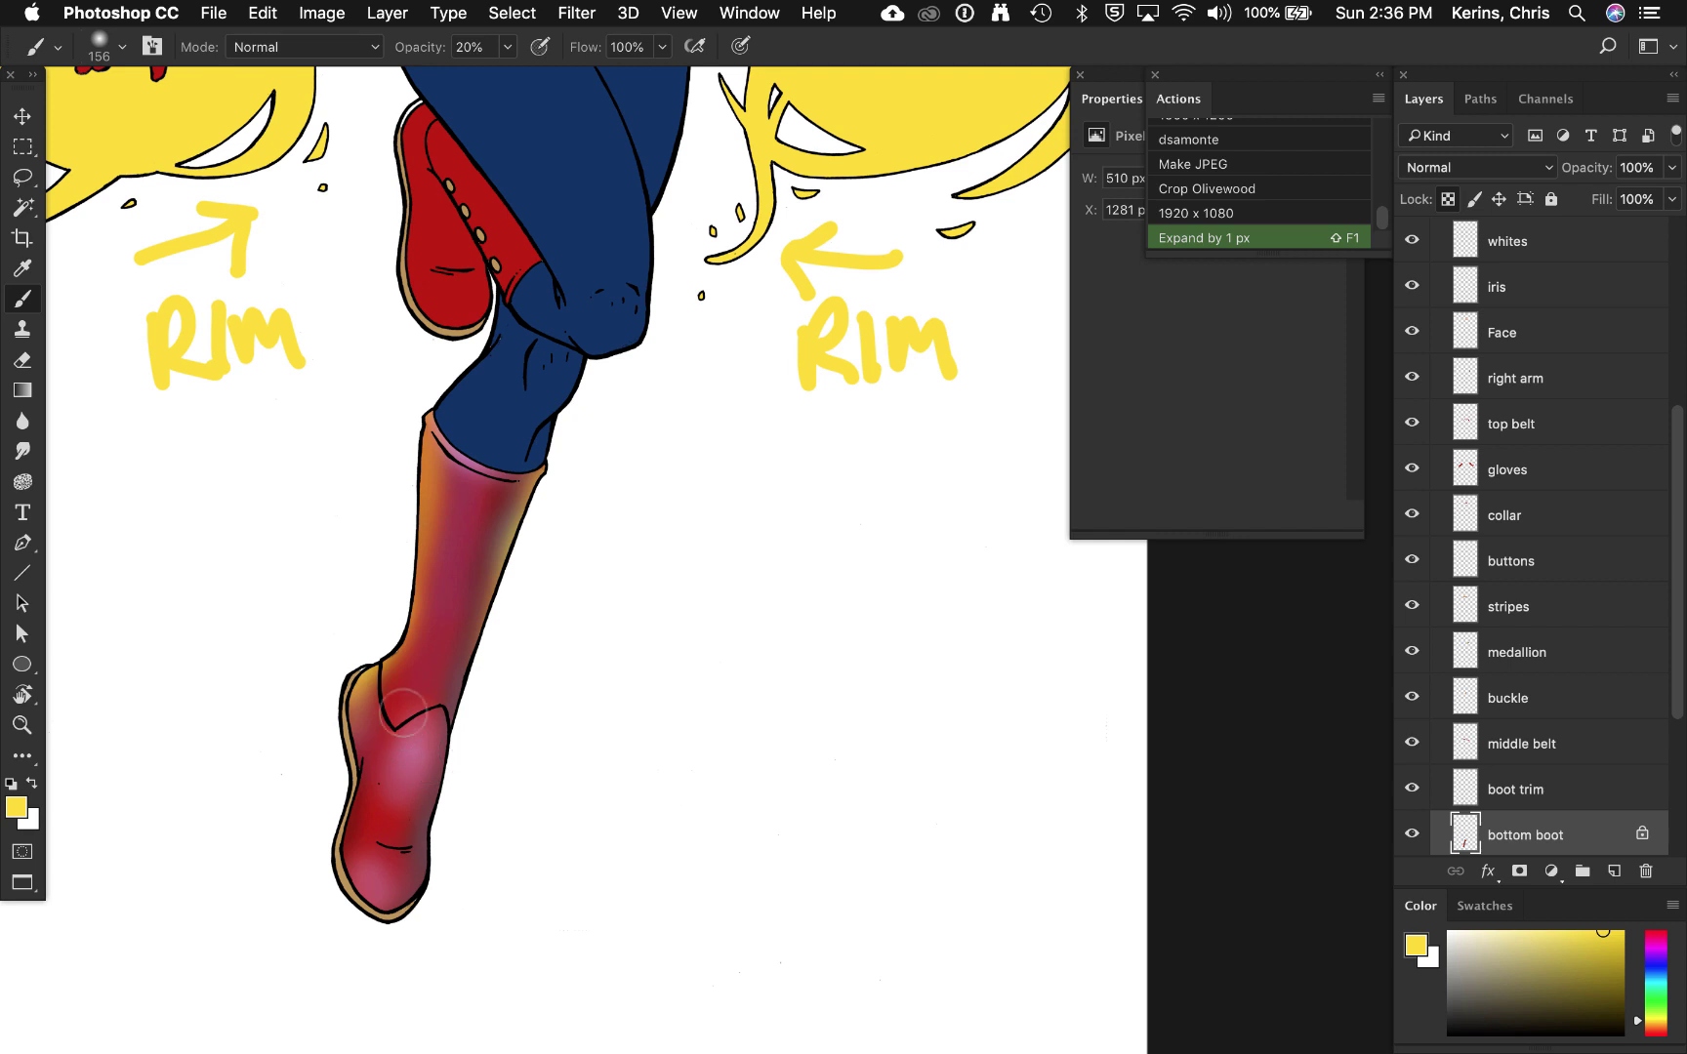
pyautogui.moveTo(378, 774)
pyautogui.mouseDown()
pyautogui.moveTo(368, 849)
pyautogui.moveTo(350, 807)
pyautogui.moveTo(334, 900)
pyautogui.moveTo(362, 832)
pyautogui.moveTo(381, 925)
pyautogui.mouseUp()
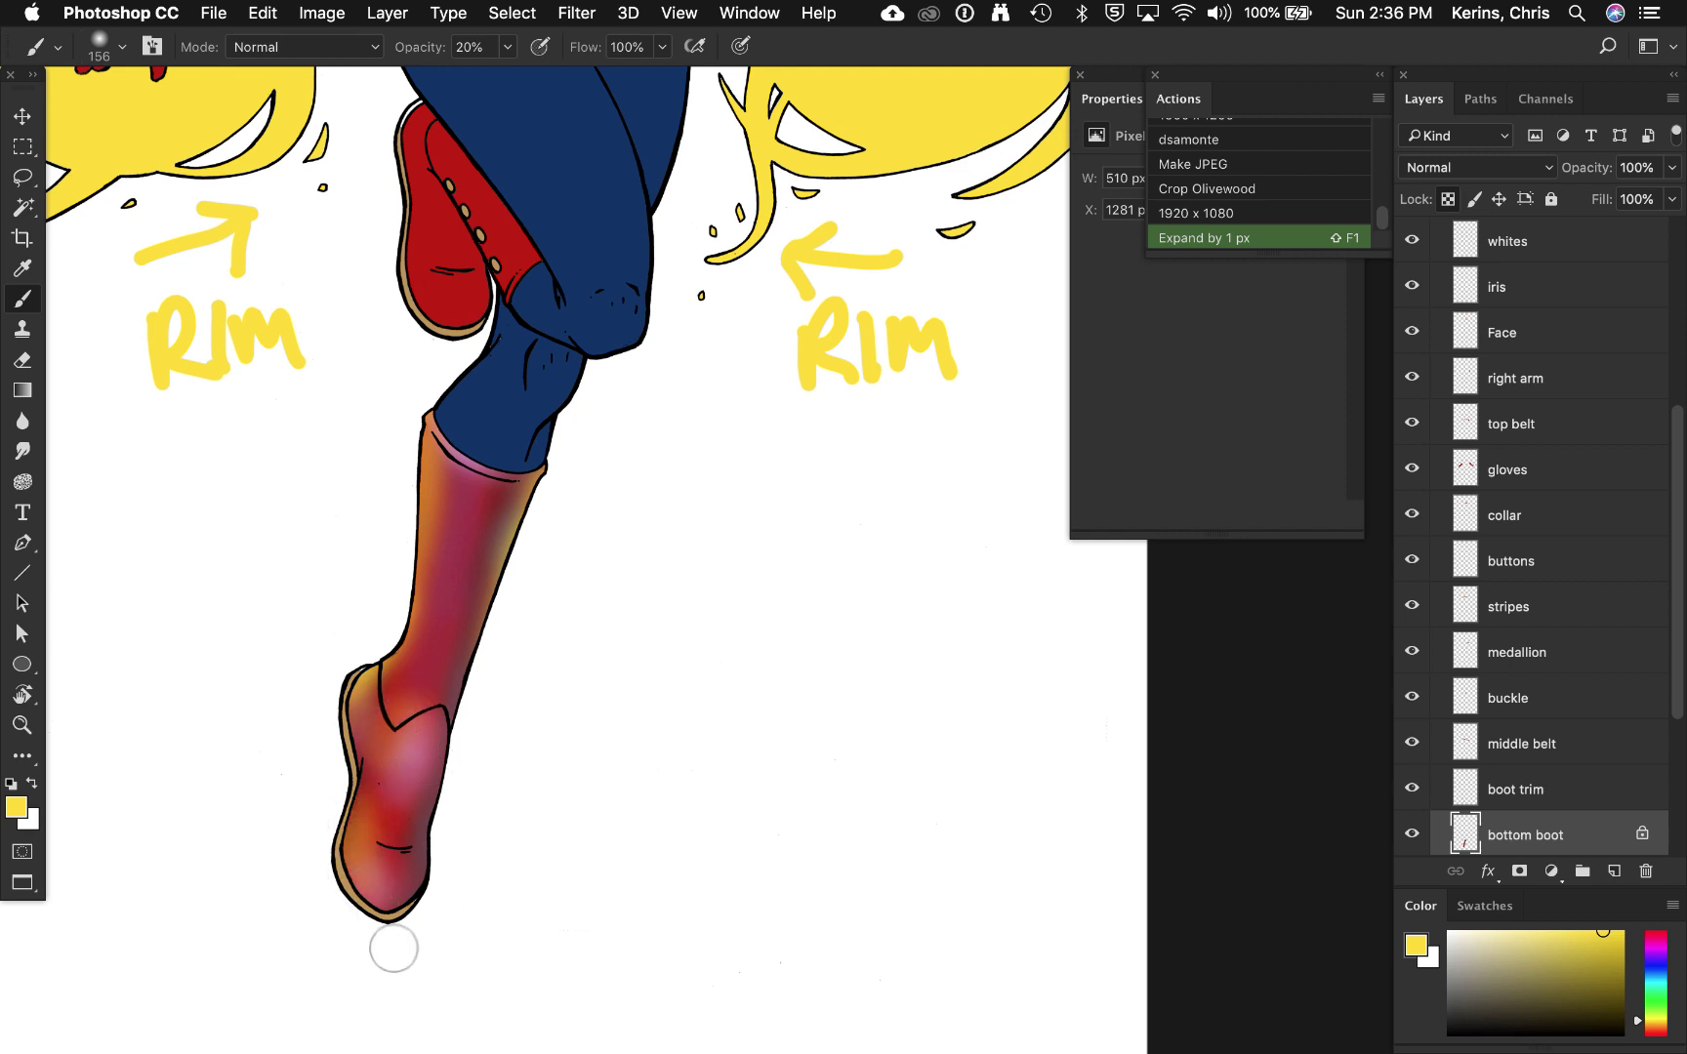
# Step: Sample a muted crimson from the bottom boot and brush progressively darker shades down its shaft and foot, undoing the last stroke
pyautogui.keyDown('alt'); pyautogui.click(461, 652); pyautogui.keyUp('alt')
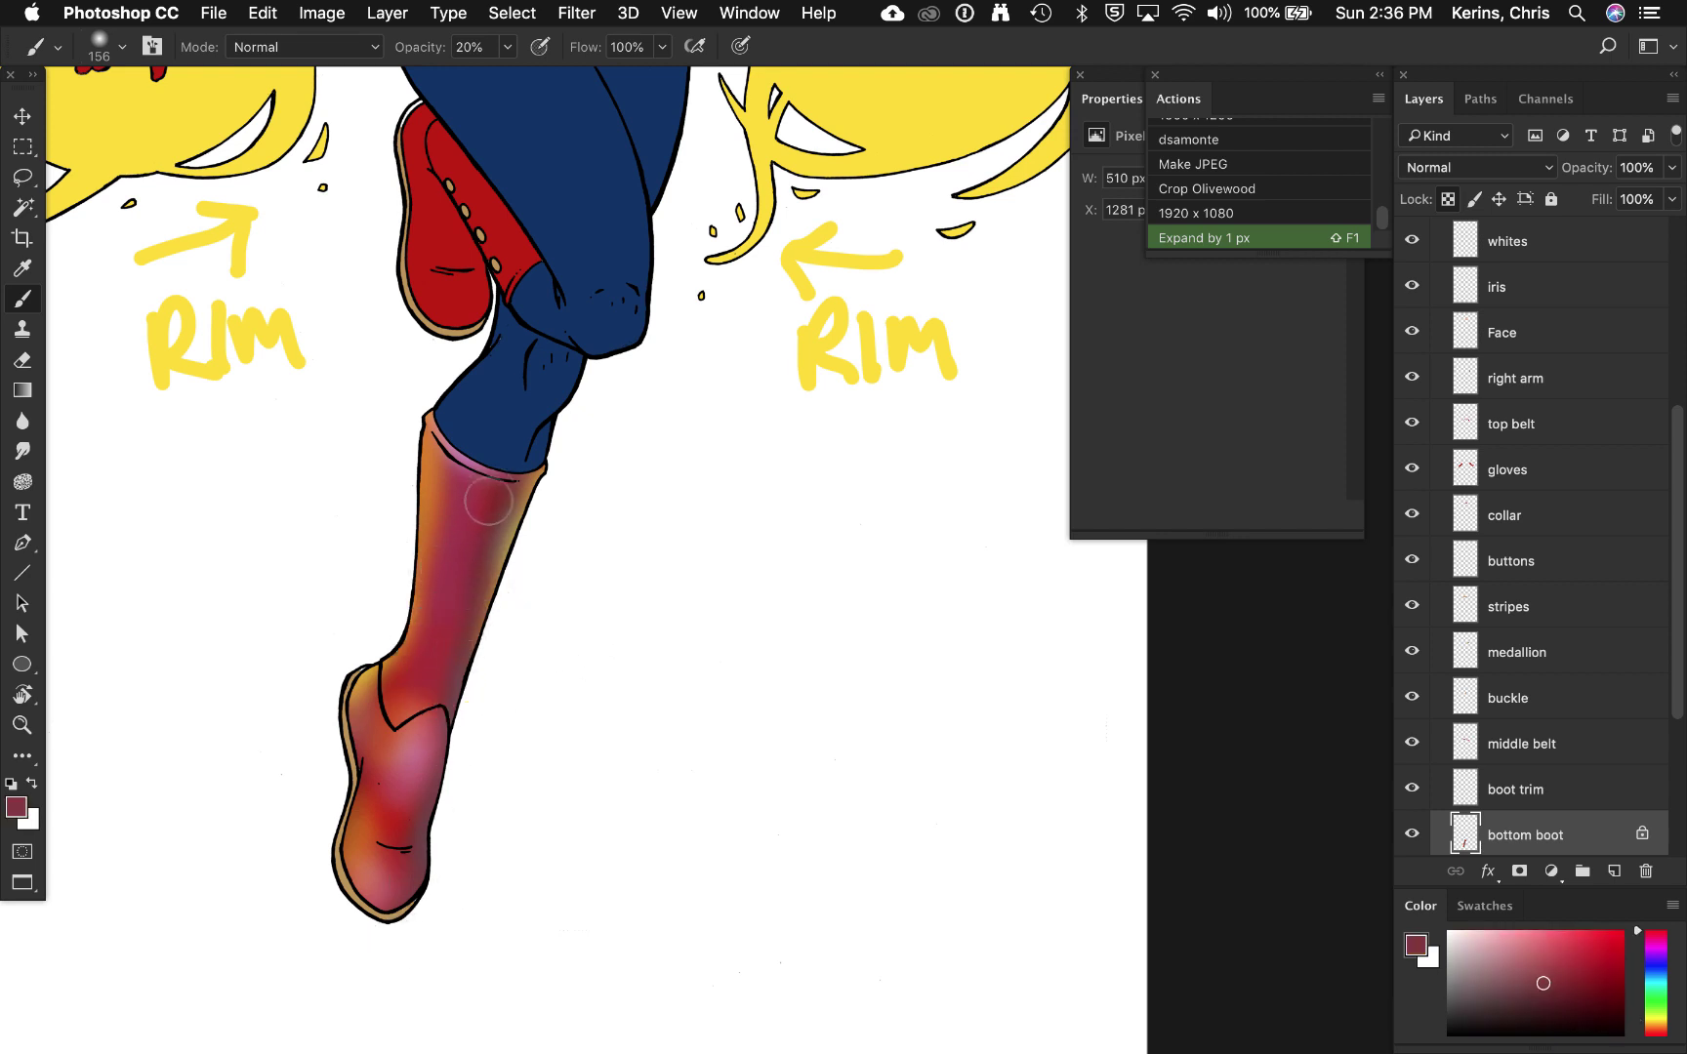
pyautogui.moveTo(489, 501)
pyautogui.mouseDown()
pyautogui.moveTo(438, 690)
pyautogui.moveTo(486, 493)
pyautogui.moveTo(471, 611)
pyautogui.mouseUp()
pyautogui.click(1555, 998)
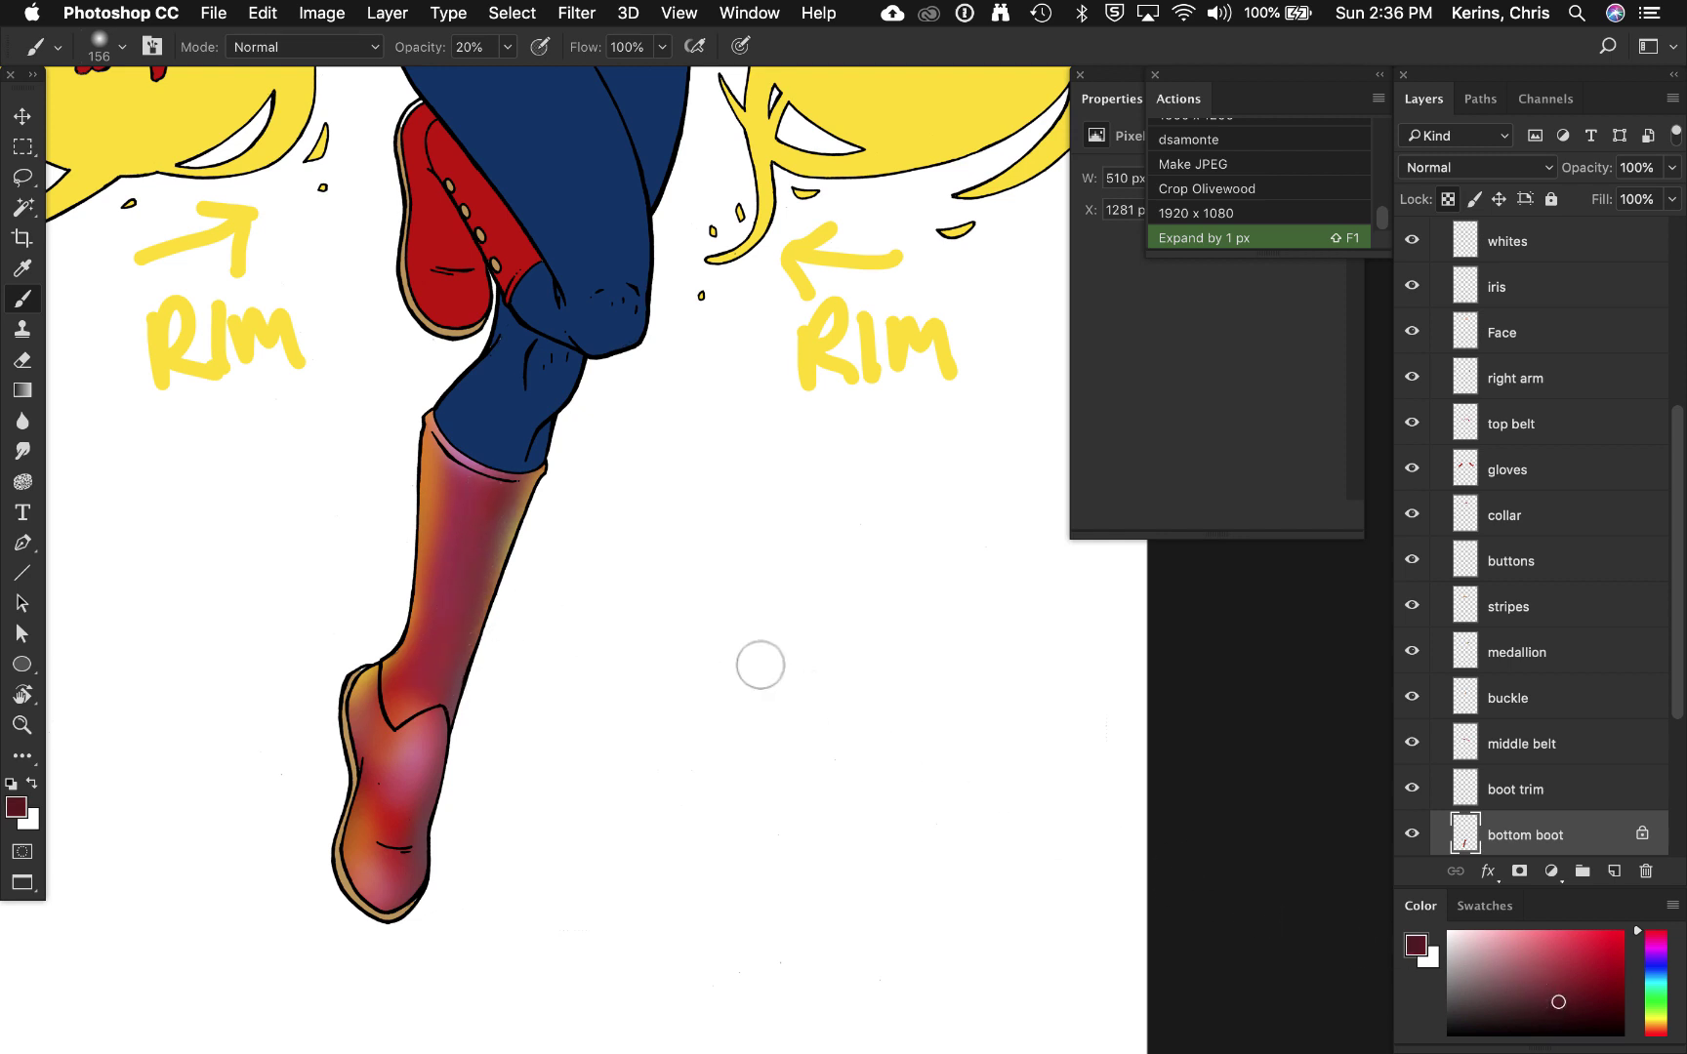
pyautogui.moveTo(459, 620)
pyautogui.mouseDown()
pyautogui.moveTo(483, 494)
pyautogui.moveTo(427, 663)
pyautogui.moveTo(449, 613)
pyautogui.moveTo(404, 800)
pyautogui.mouseUp()
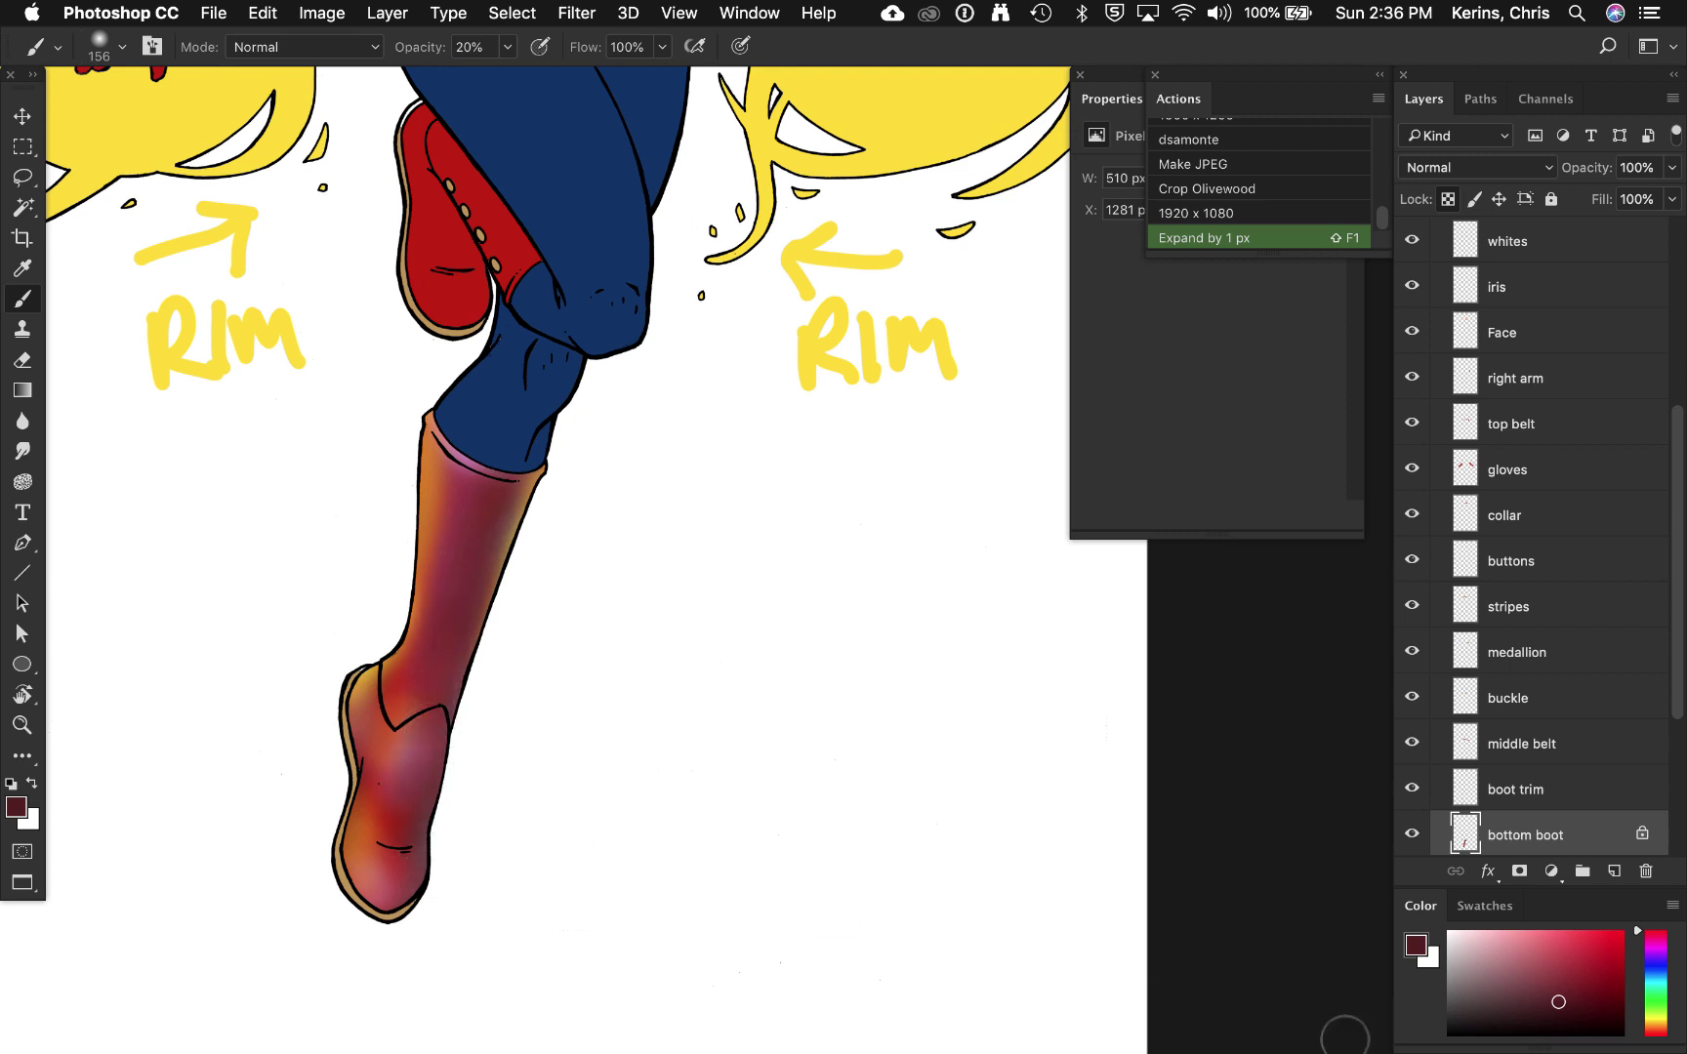
pyautogui.click(1585, 1017)
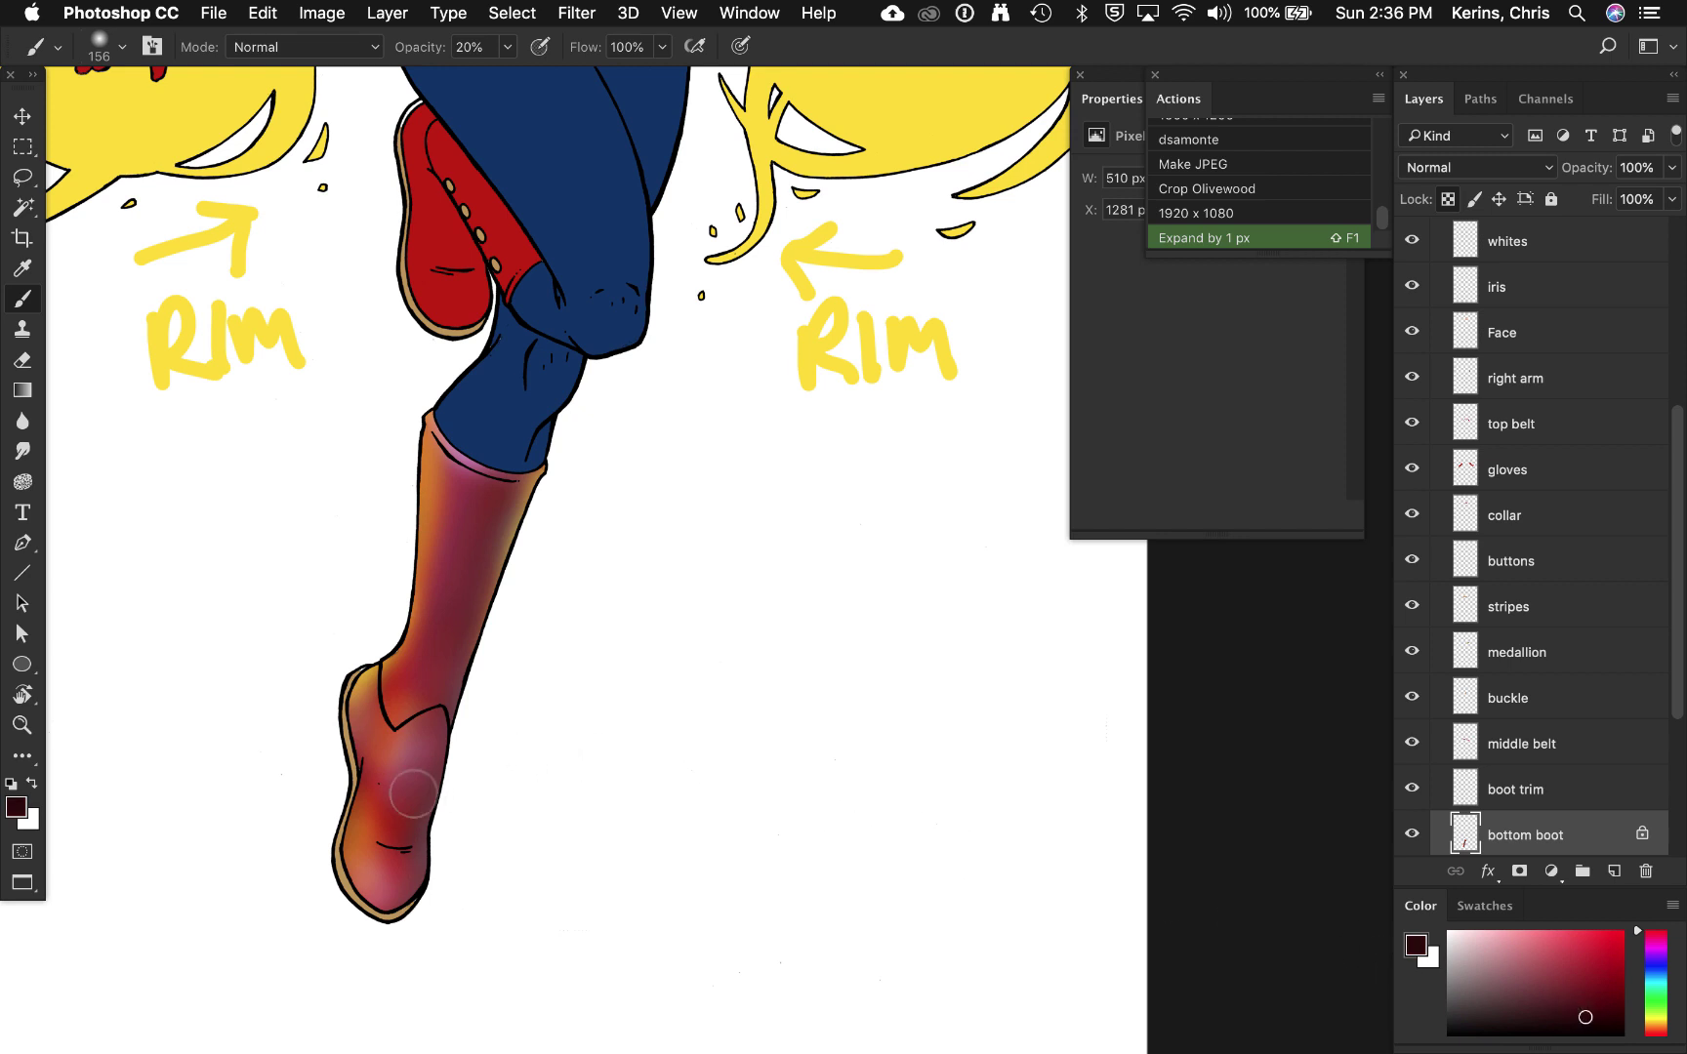
pyautogui.moveTo(414, 792)
pyautogui.mouseDown()
pyautogui.moveTo(423, 854)
pyautogui.moveTo(414, 810)
pyautogui.moveTo(428, 820)
pyautogui.moveTo(404, 816)
pyautogui.moveTo(394, 865)
pyautogui.moveTo(424, 891)
pyautogui.mouseUp()
pyautogui.press('super+z')
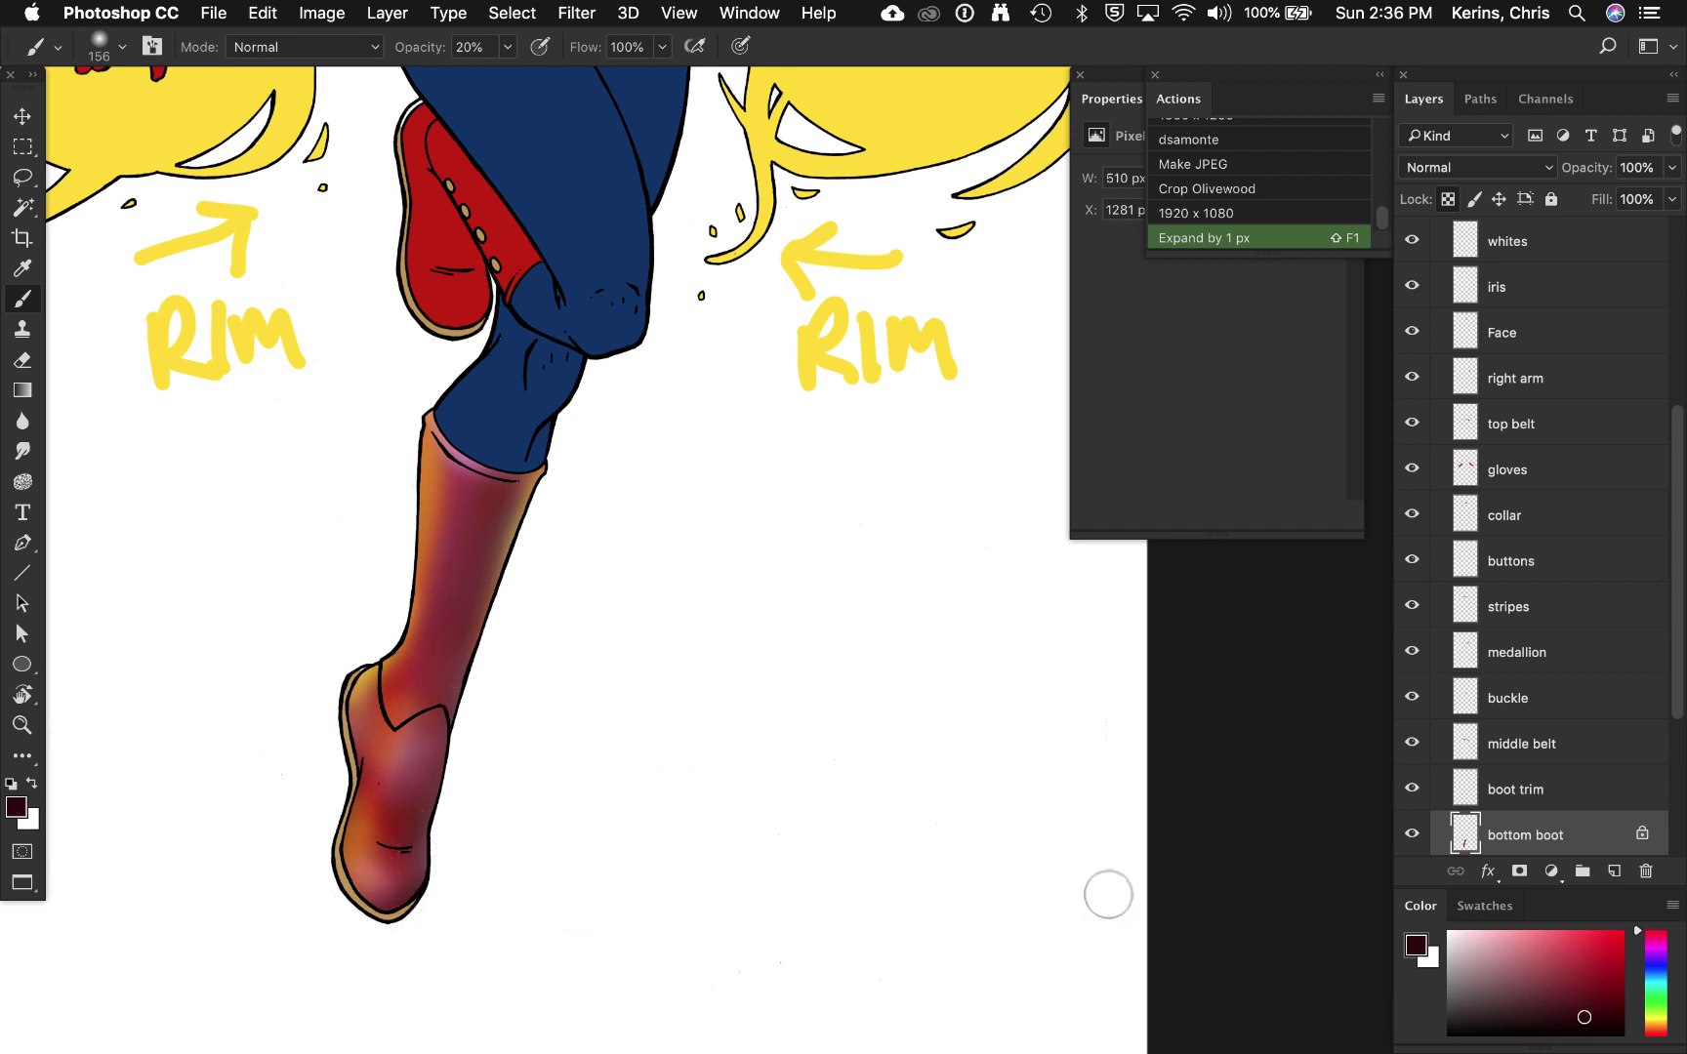
# Step: Pick a near-black red, reduce the brush to 83 px, and brush a narrow core shadow down the bottom boot's shaft
pyautogui.click(1547, 1025)
pyautogui.moveTo(485, 508); pyautogui.dragTo(415, 718)
pyautogui.press('super+z')
pyautogui.moveTo(559, 579); pyautogui.dragTo(553, 578)
pyautogui.moveTo(493, 492); pyautogui.dragTo(438, 678)
pyautogui.moveTo(463, 607)
pyautogui.mouseDown()
pyautogui.moveTo(409, 819)
pyautogui.moveTo(443, 894)
pyautogui.mouseUp()
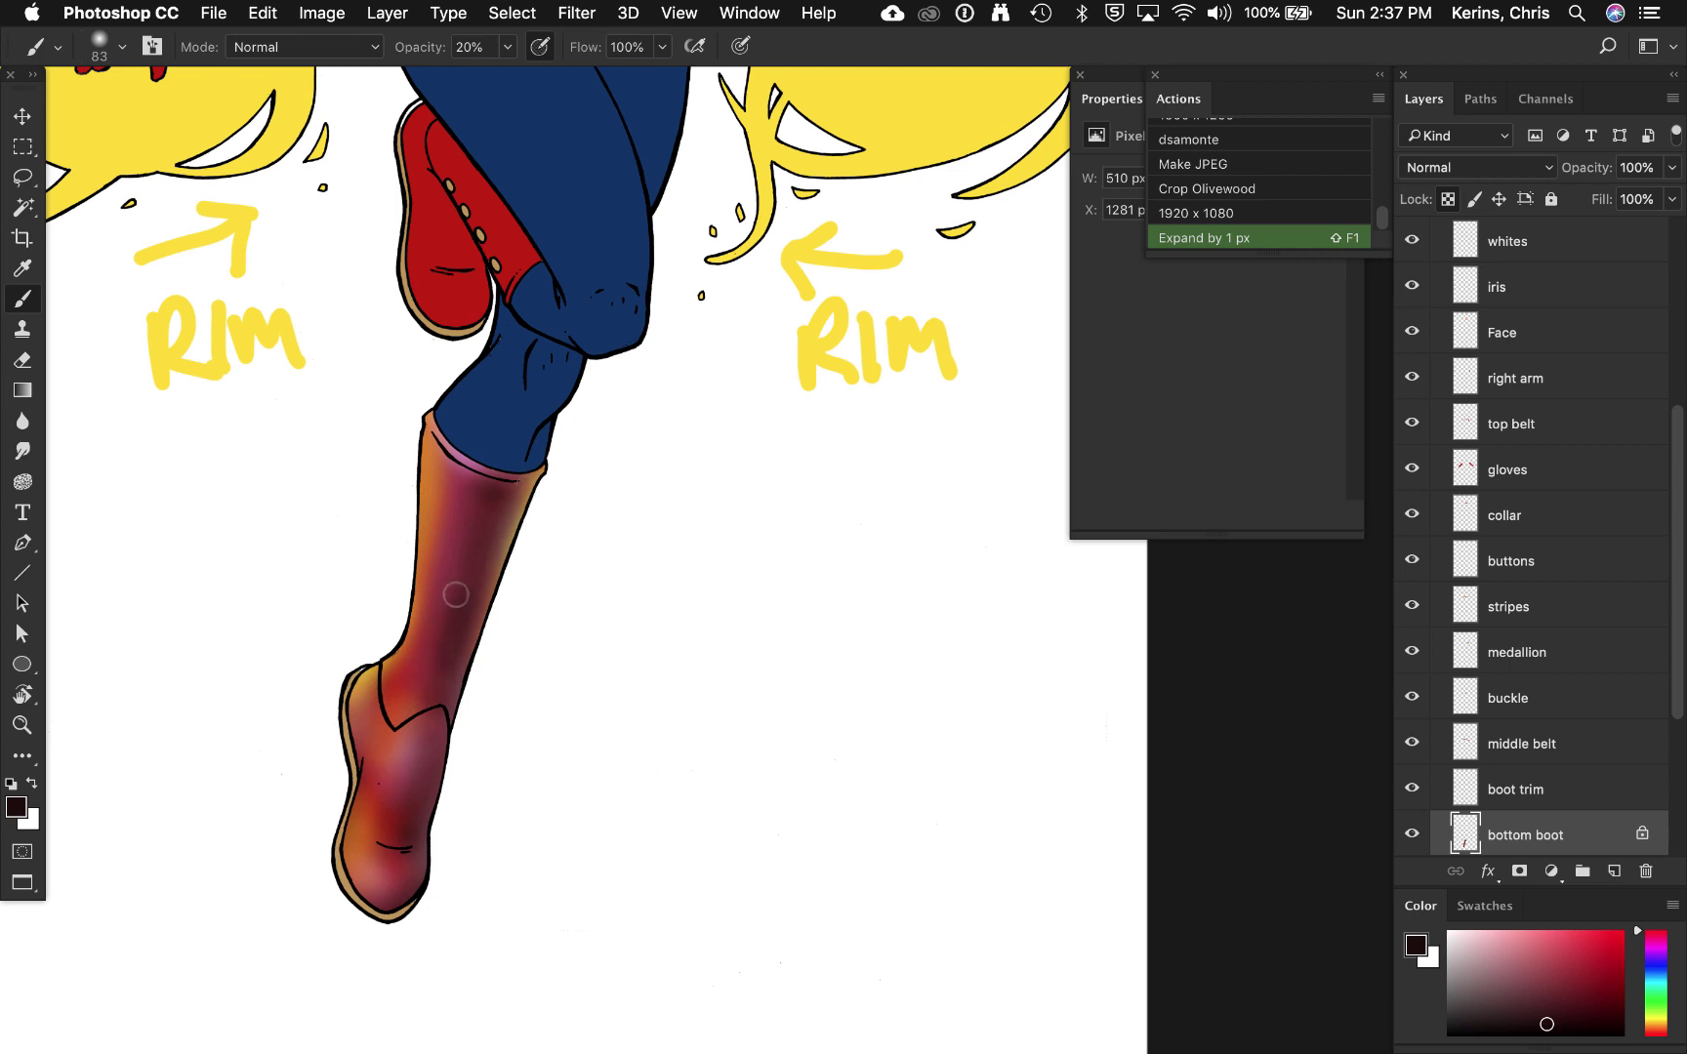
# Step: Sample reds from the lower and upper boots and brush them beside the core shadow to blend the bottom boot's shaft
pyautogui.keyDown('alt'); pyautogui.click(415, 659); pyautogui.keyUp('alt')
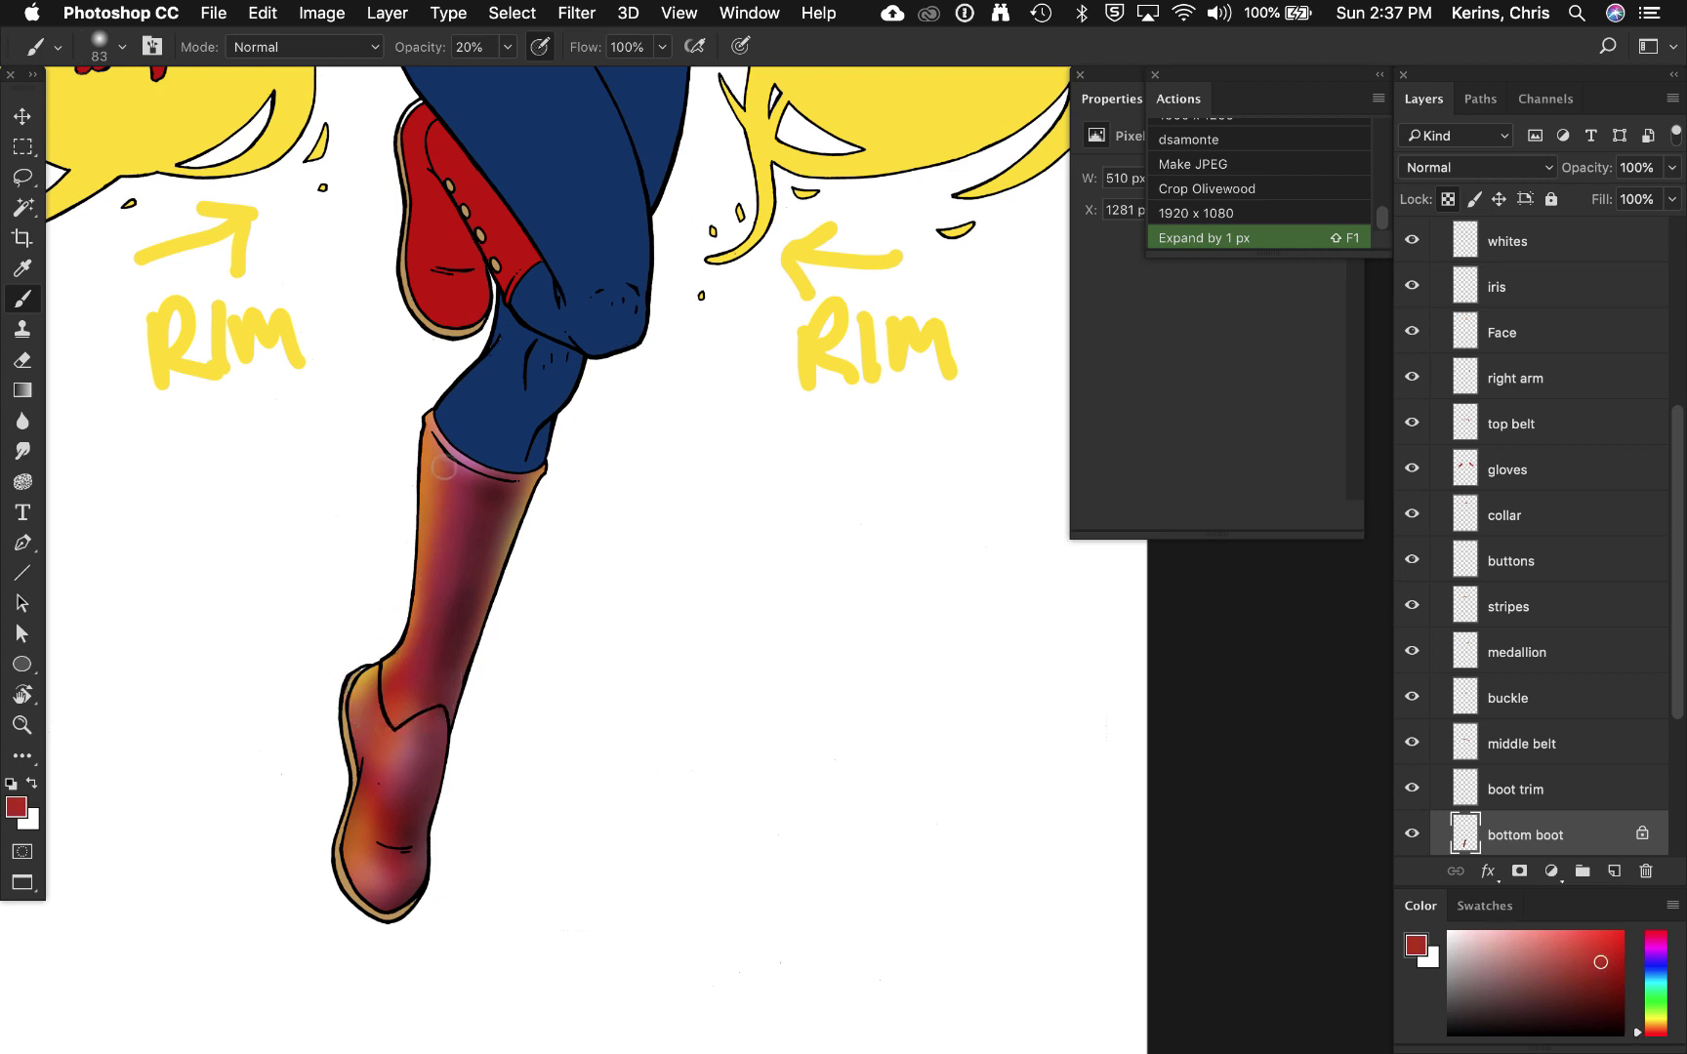
pyautogui.keyDown('alt'); pyautogui.click(466, 286); pyautogui.keyUp('alt')
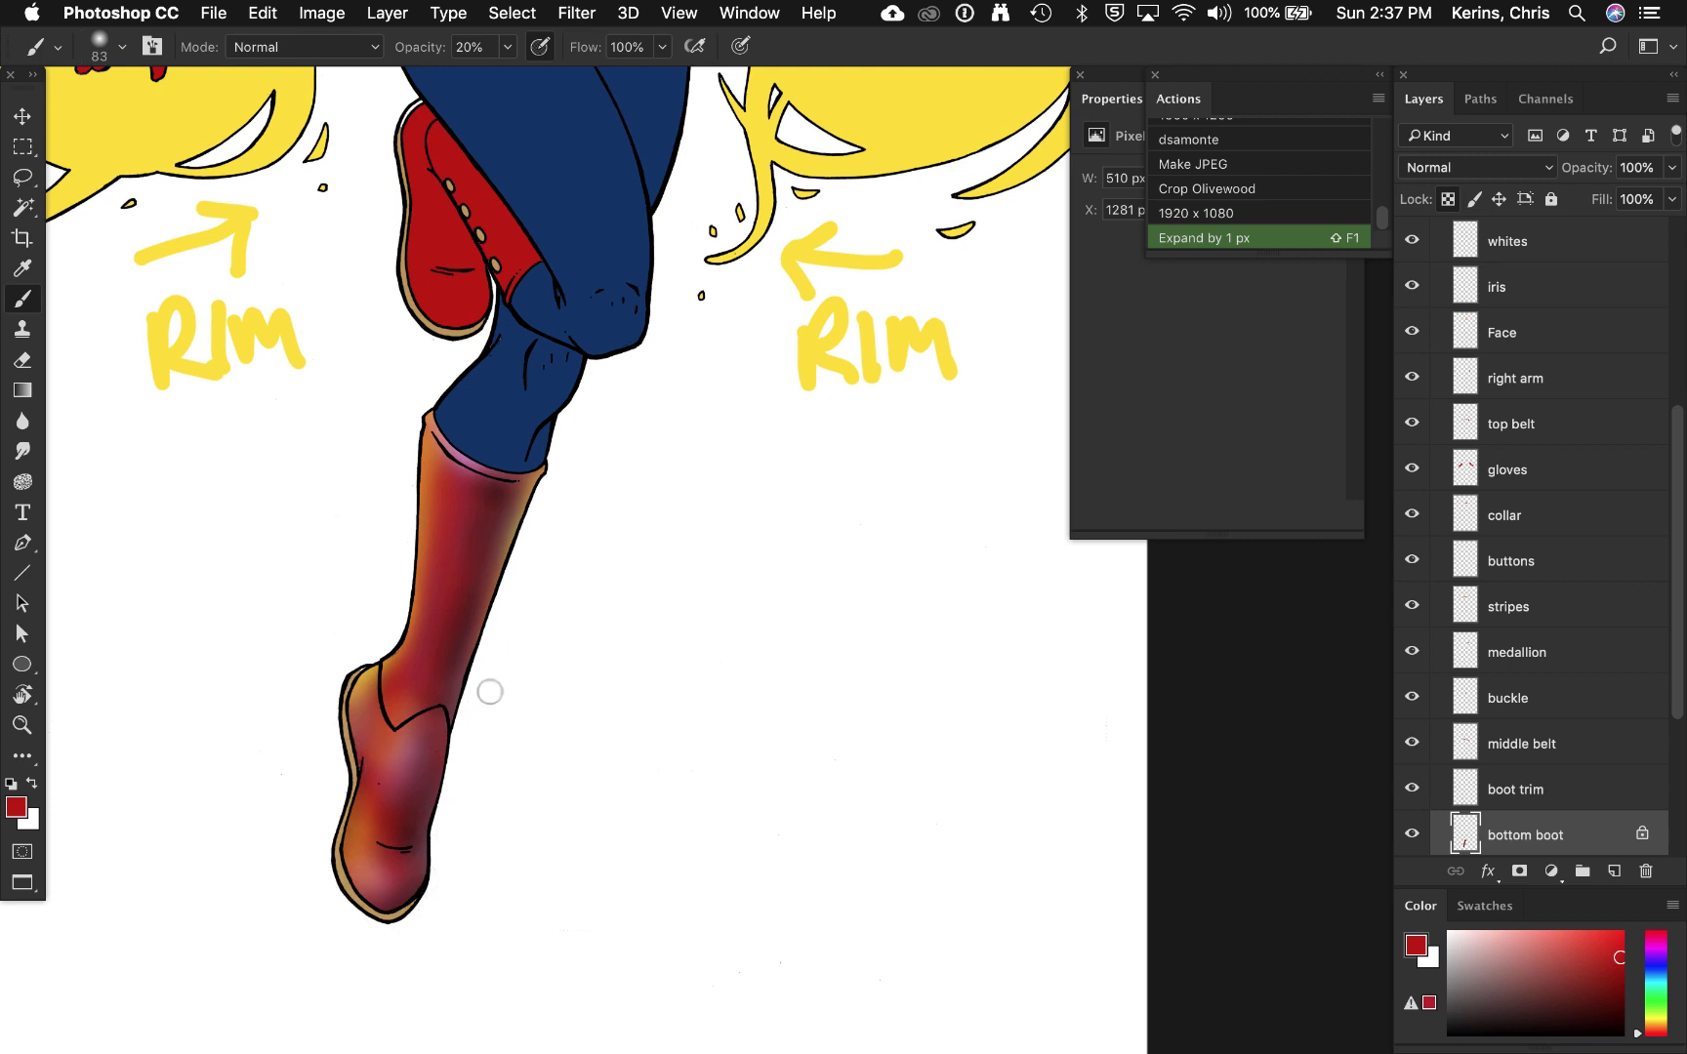
# Step: Select the foot of the raised boot, shade it dark red at 80% opacity on the middle belt layer, and lock that layer's transparent pixels
pyautogui.press('super+0')
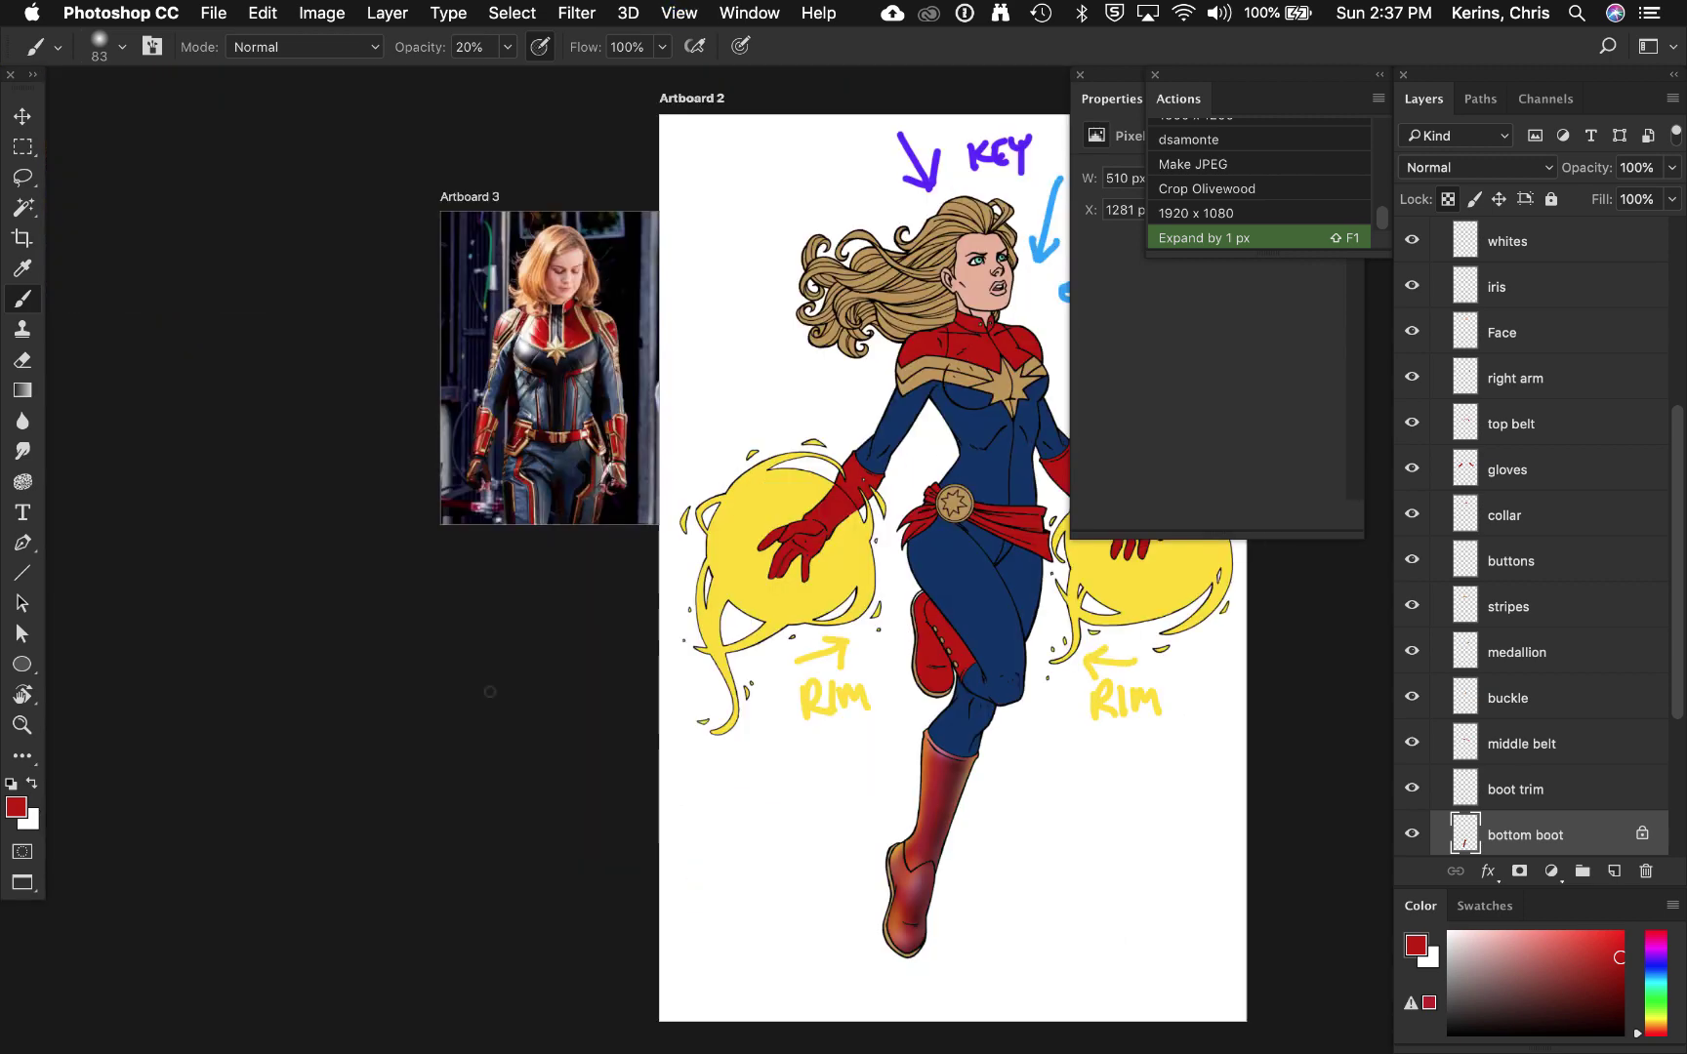
pyautogui.moveTo(1025, 791); pyautogui.dragTo(554, 772)
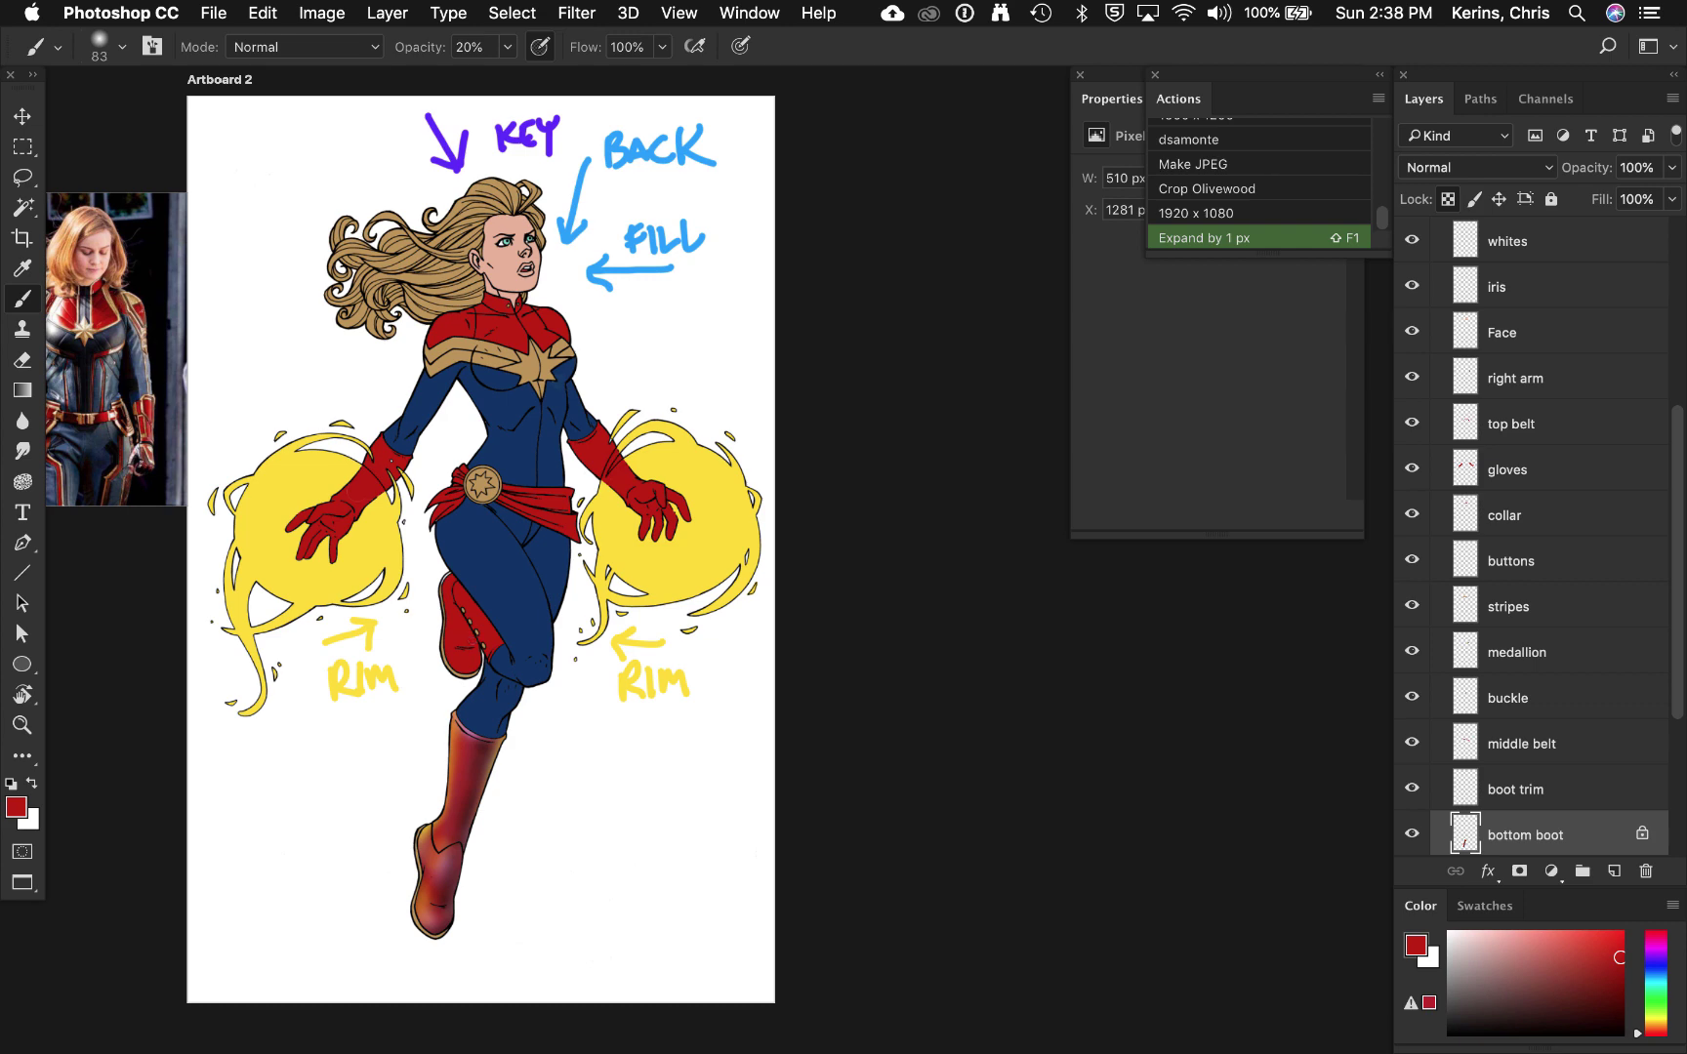
pyautogui.scroll(3, 456, 605)
pyautogui.press('w')
pyautogui.click(480, 592)
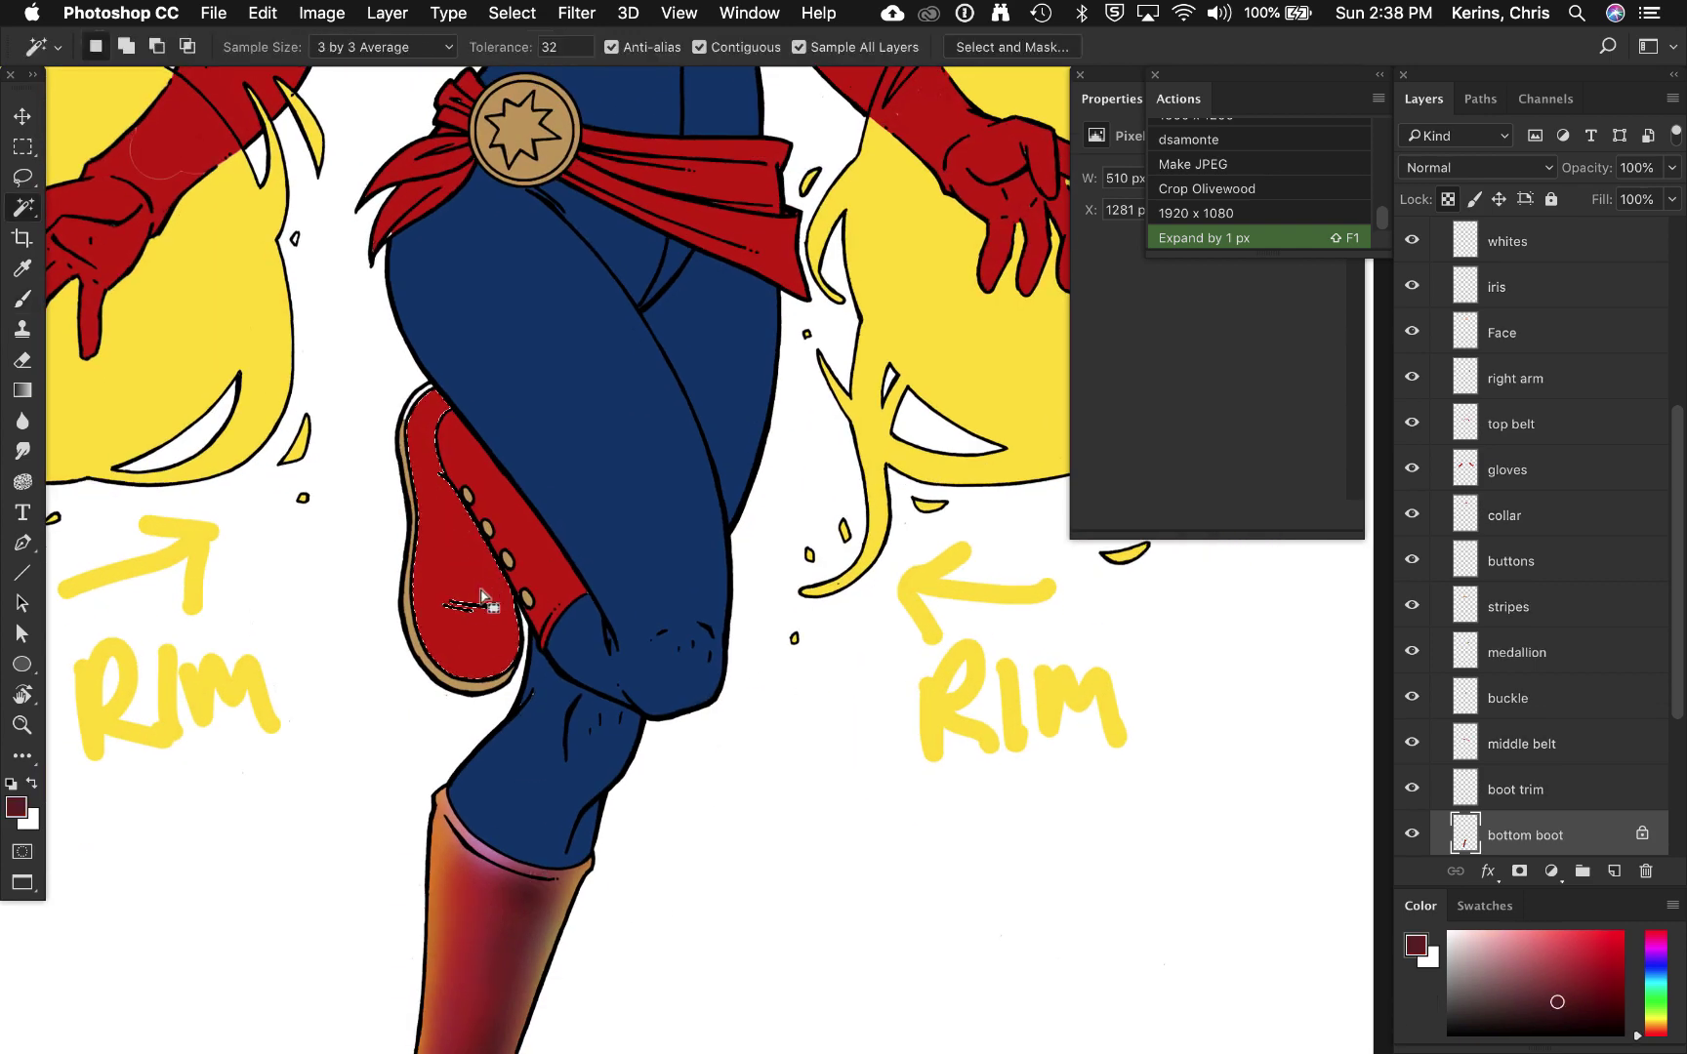
pyautogui.click(1484, 750)
pyautogui.press('b')
pyautogui.moveTo(470, 500)
pyautogui.mouseDown()
pyautogui.moveTo(511, 519)
pyautogui.moveTo(523, 705)
pyautogui.moveTo(477, 515)
pyautogui.moveTo(486, 701)
pyautogui.moveTo(449, 697)
pyautogui.mouseUp()
pyautogui.press('8')
pyautogui.moveTo(493, 623); pyautogui.dragTo(460, 703)
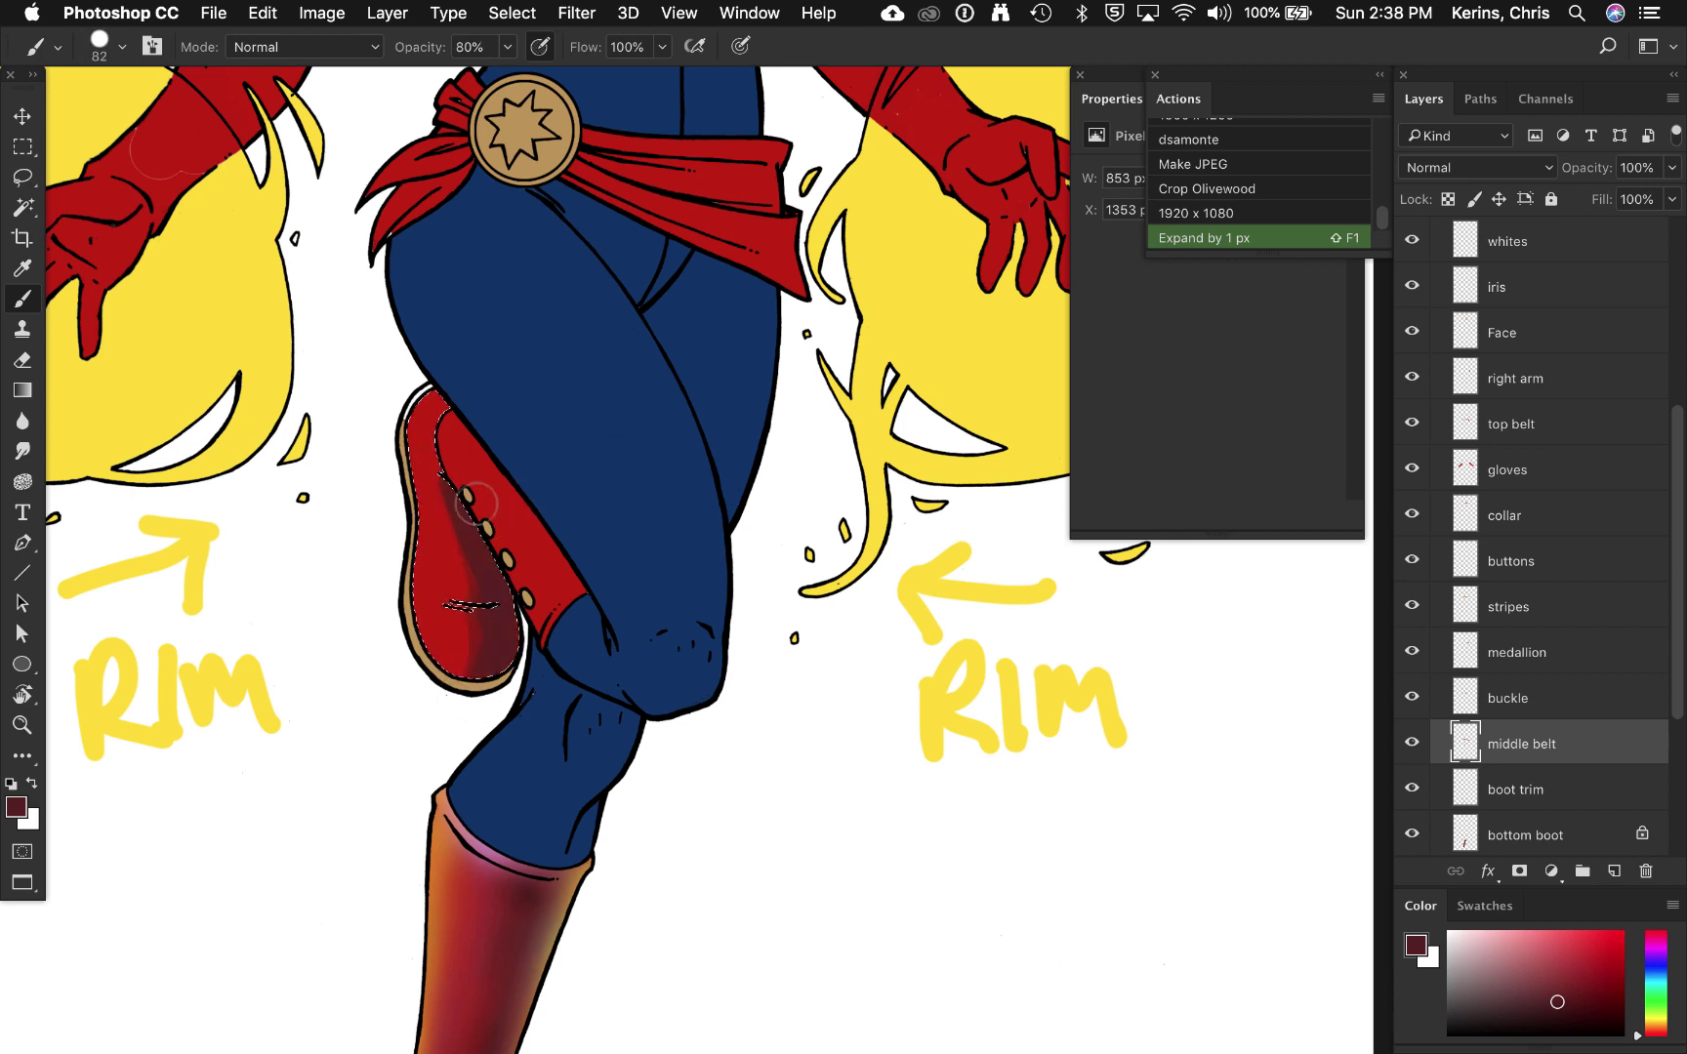
pyautogui.moveTo(614, 589); pyautogui.dragTo(598, 132)
pyautogui.moveTo(449, 465)
pyautogui.mouseDown()
pyautogui.moveTo(551, 591)
pyautogui.moveTo(525, 582)
pyautogui.mouseUp()
pyautogui.press('/')
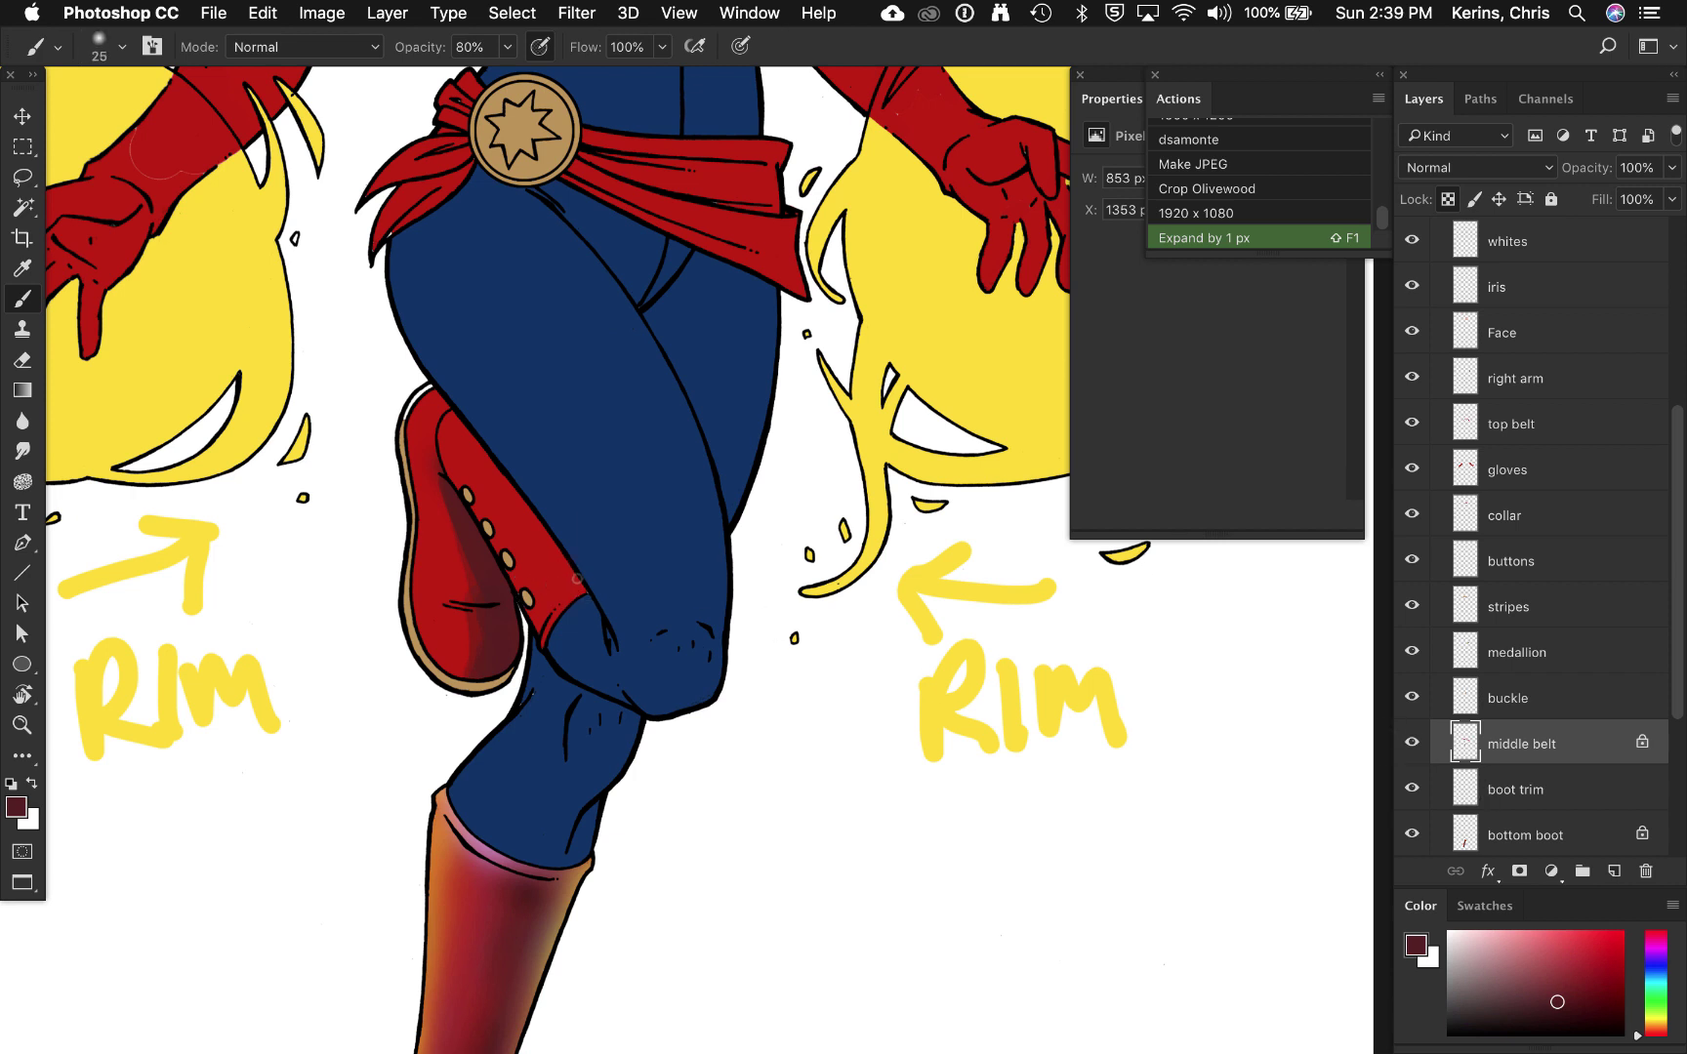
# Step: Lock the top boot layer's transparent pixels and shade the raised boot's shaft dark red at 80% opacity
pyautogui.keyDown('ctrl'); pyautogui.keyDown('super'); pyautogui.click(548, 588); pyautogui.keyUp('super'); pyautogui.keyUp('ctrl')
pyautogui.click(585, 583)
pyautogui.moveTo(472, 472); pyautogui.dragTo(516, 473)
pyautogui.moveTo(465, 469); pyautogui.dragTo(525, 570)
pyautogui.press('super+z')
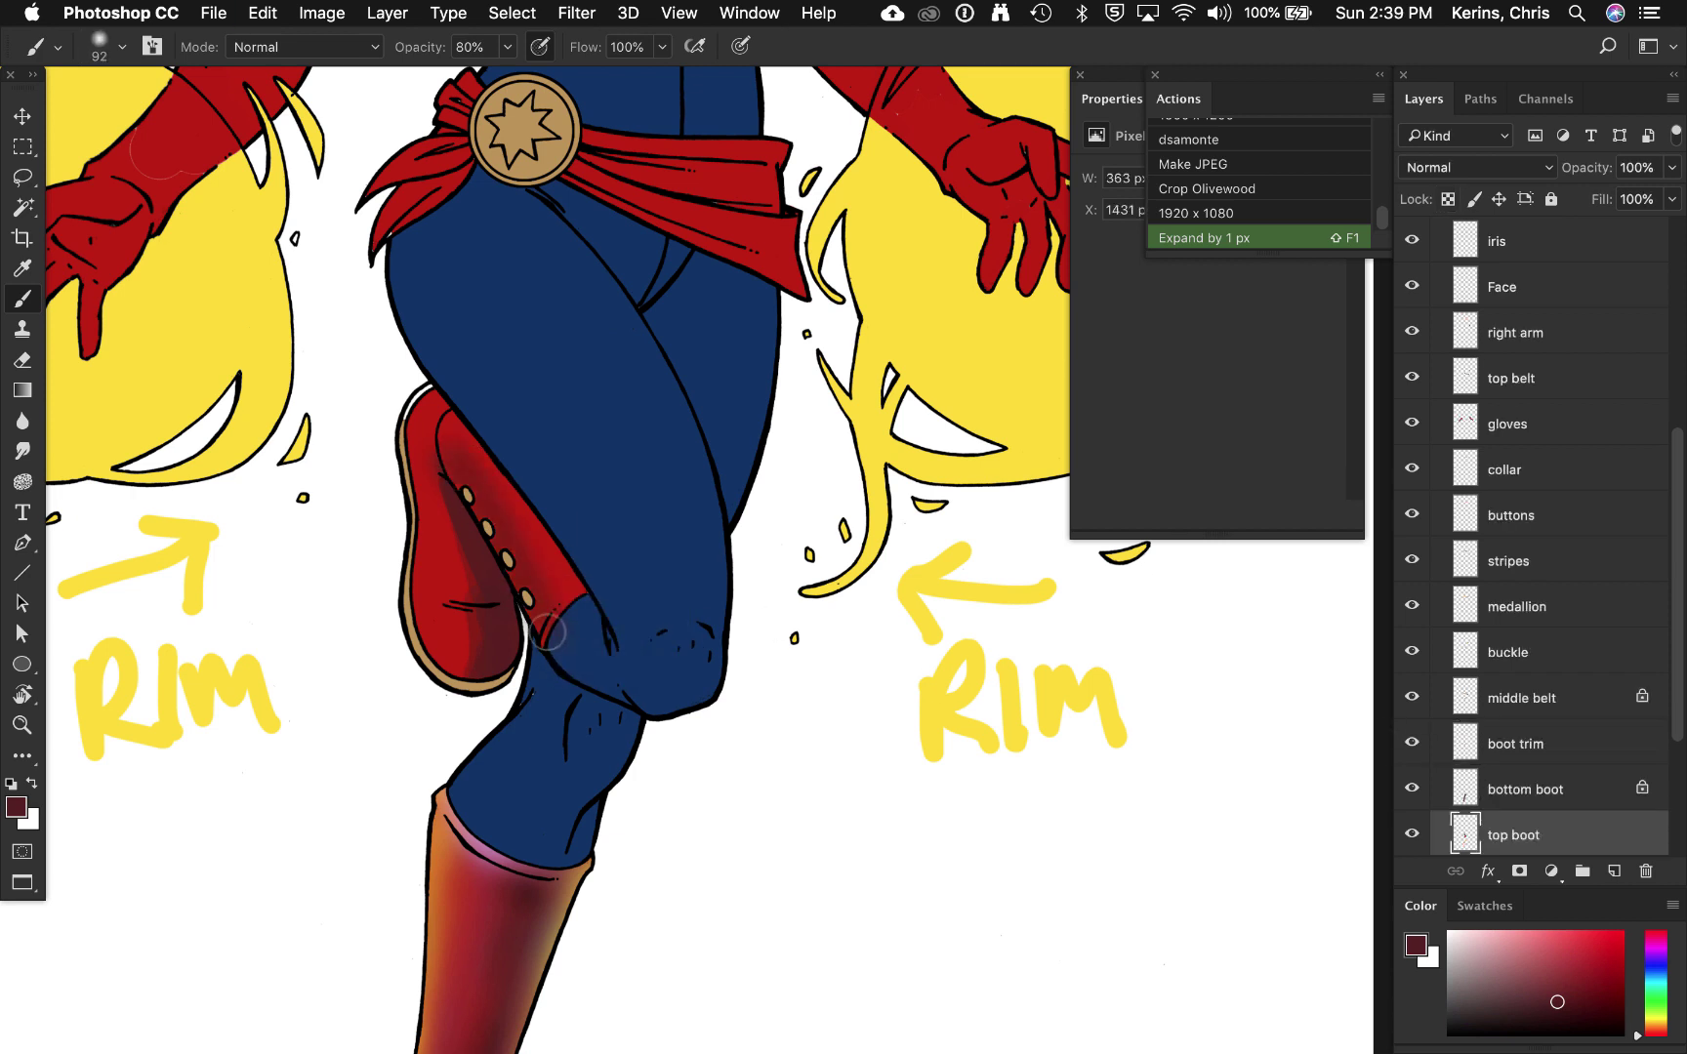
pyautogui.press('super+z')
pyautogui.press('/')
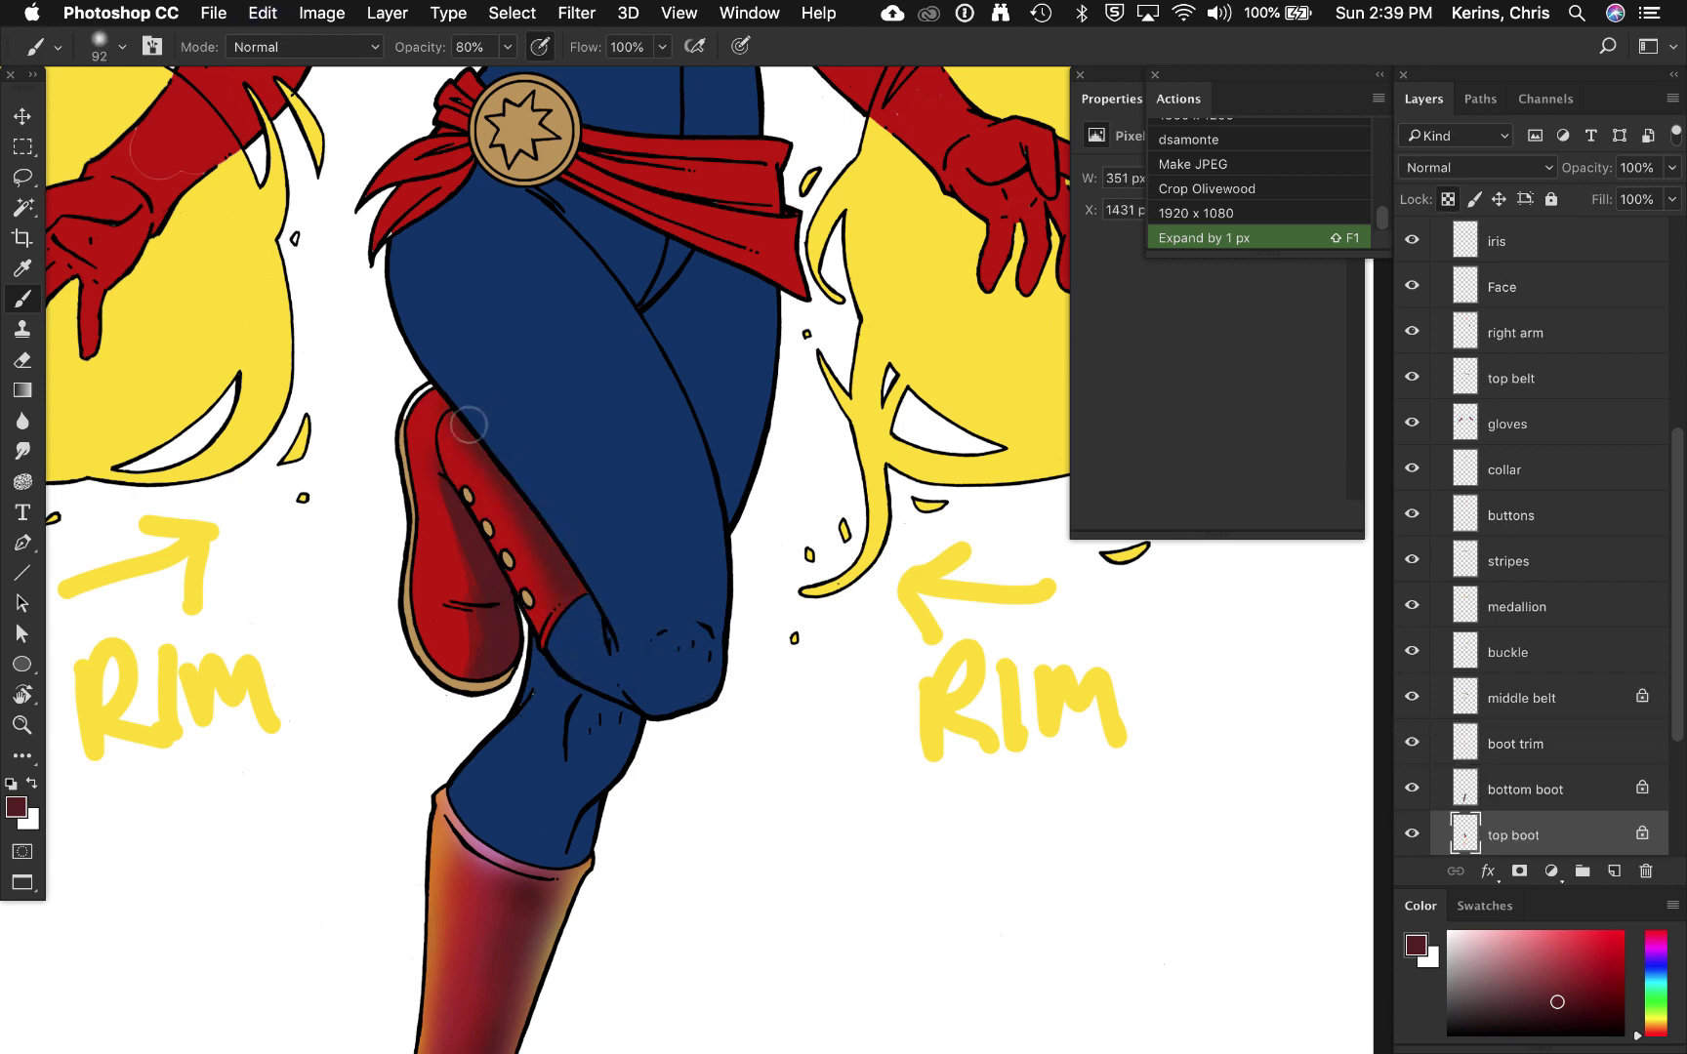
pyautogui.moveTo(455, 408); pyautogui.dragTo(571, 585)
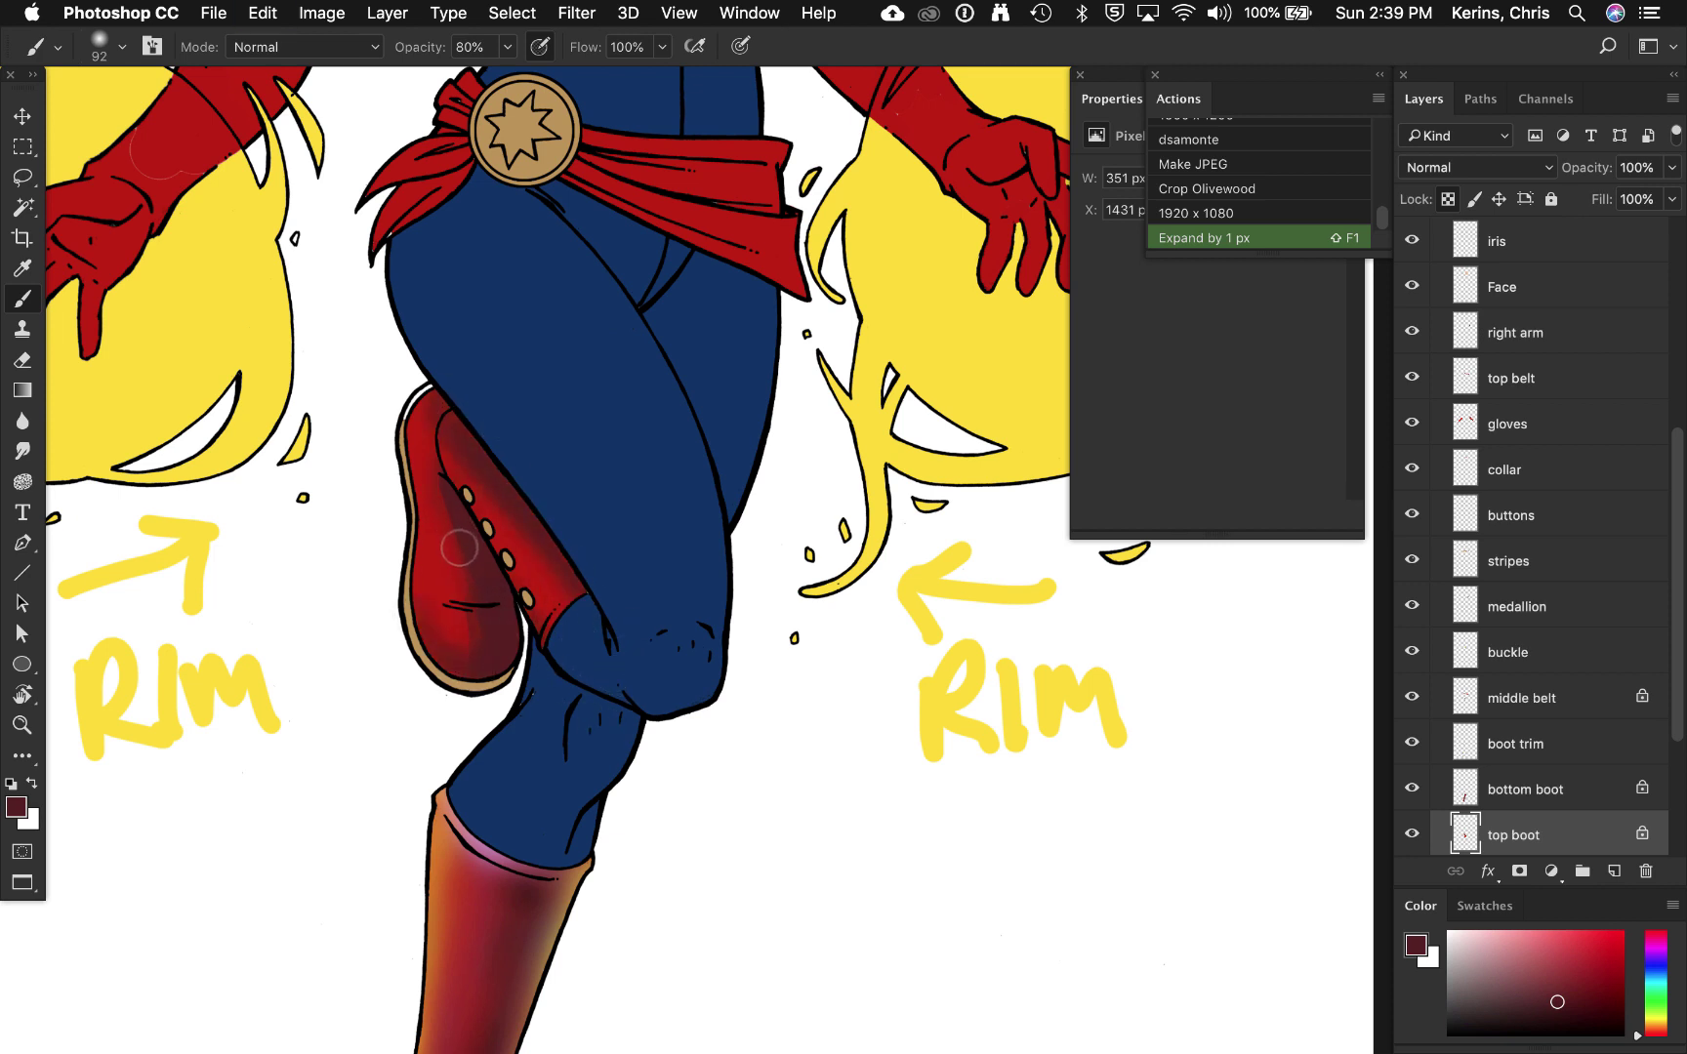
# Step: Brush the glow's yellow onto the raised boot's outer edge at 30% opacity, undoing the last stroke
pyautogui.keyDown('alt'); pyautogui.click(238, 318); pyautogui.keyUp('alt')
pyautogui.press('3')
pyautogui.moveTo(418, 430); pyautogui.dragTo(476, 493)
pyautogui.moveTo(429, 584)
pyautogui.mouseDown()
pyautogui.moveTo(460, 636)
pyautogui.moveTo(518, 636)
pyautogui.mouseUp()
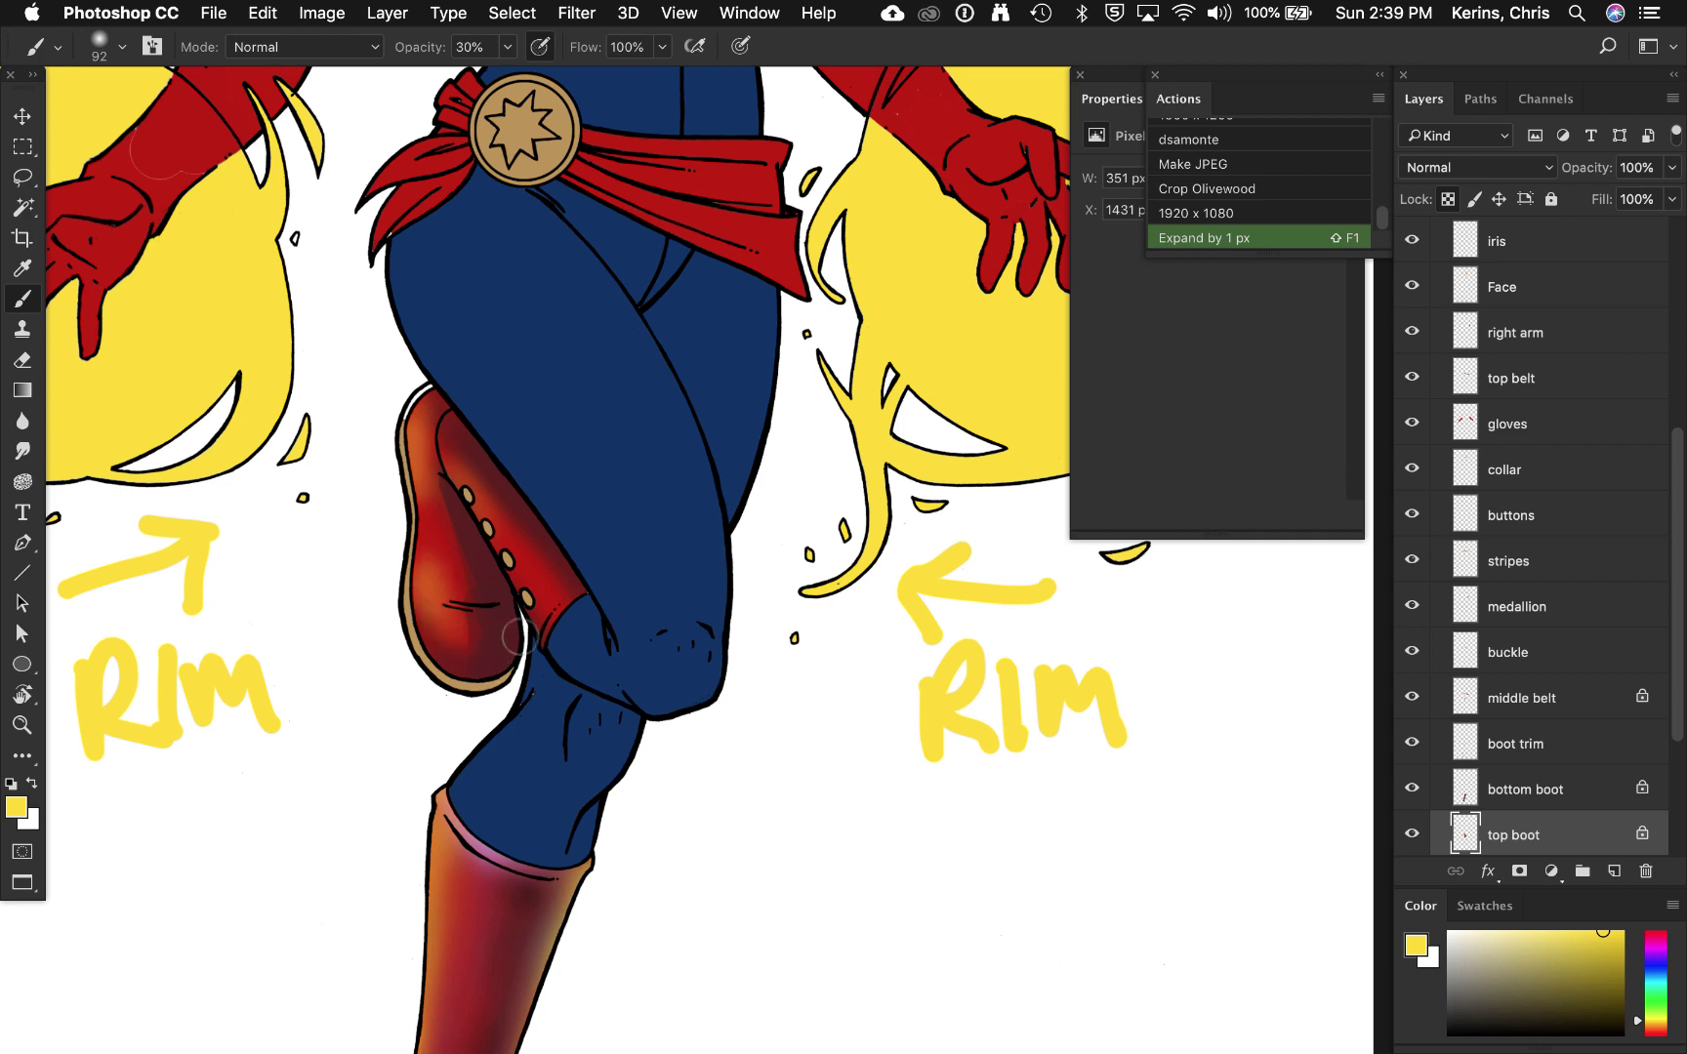
pyautogui.press('super+z')
# Step: Select the dark patch on the raised boot and check the top boot layer by hiding and showing it
pyautogui.press('w')
pyautogui.click(499, 584)
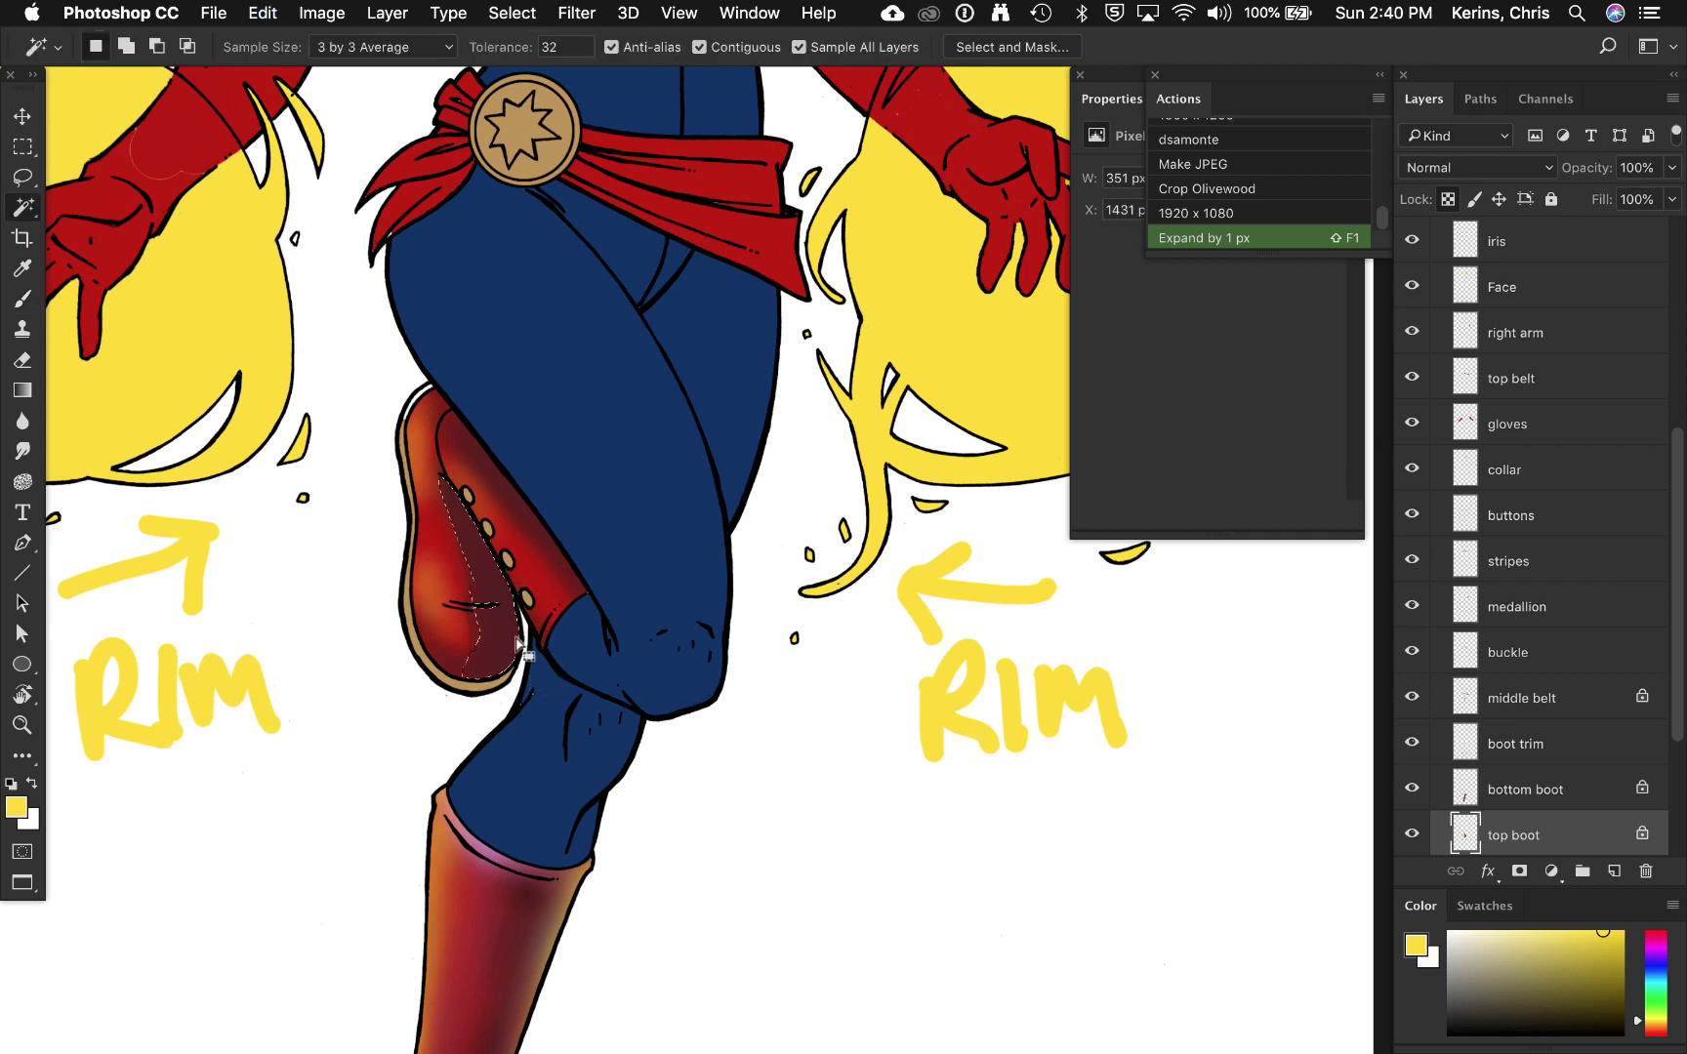
pyautogui.press('b')
pyautogui.click(1412, 835)
pyautogui.click(1411, 834)
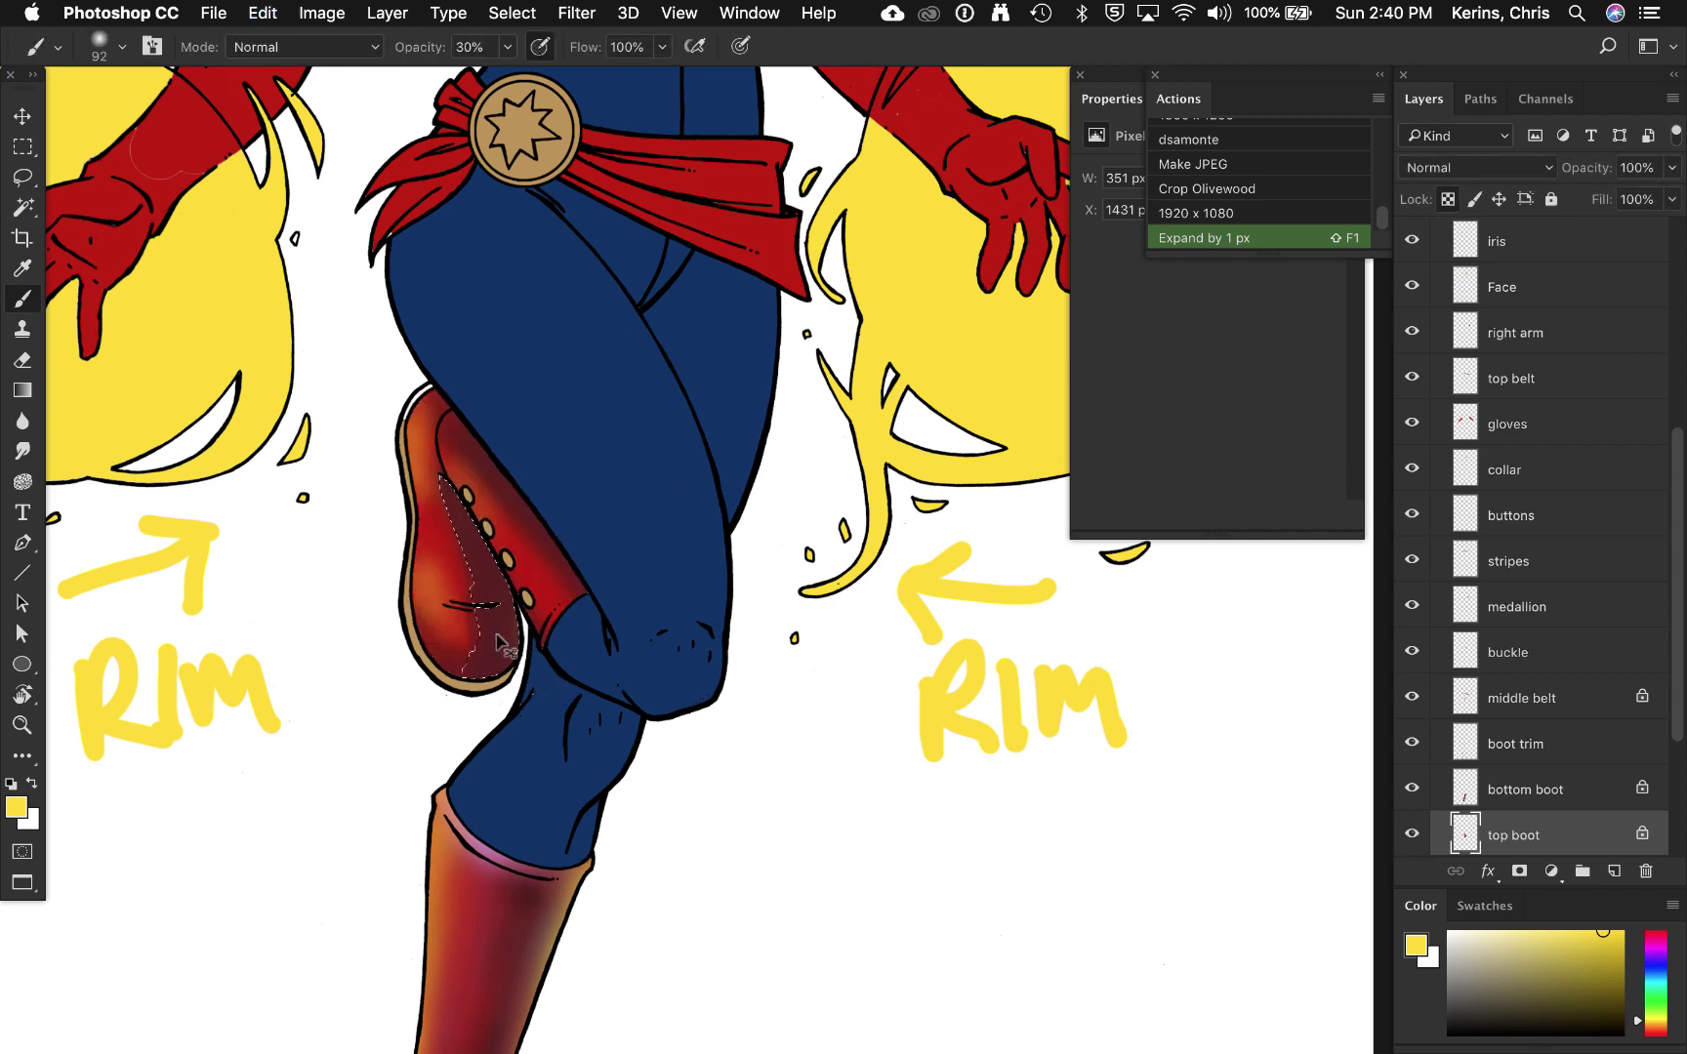
# Step: Clear the misplaced boot shading from the middle belt layer within a rectangular selection, and return to the top boot layer
pyautogui.keyDown('super'); pyautogui.rightClick(494, 607); pyautogui.keyUp('super')
pyautogui.click(556, 654)
pyautogui.press('m')
pyautogui.moveTo(358, 388); pyautogui.dragTo(611, 752)
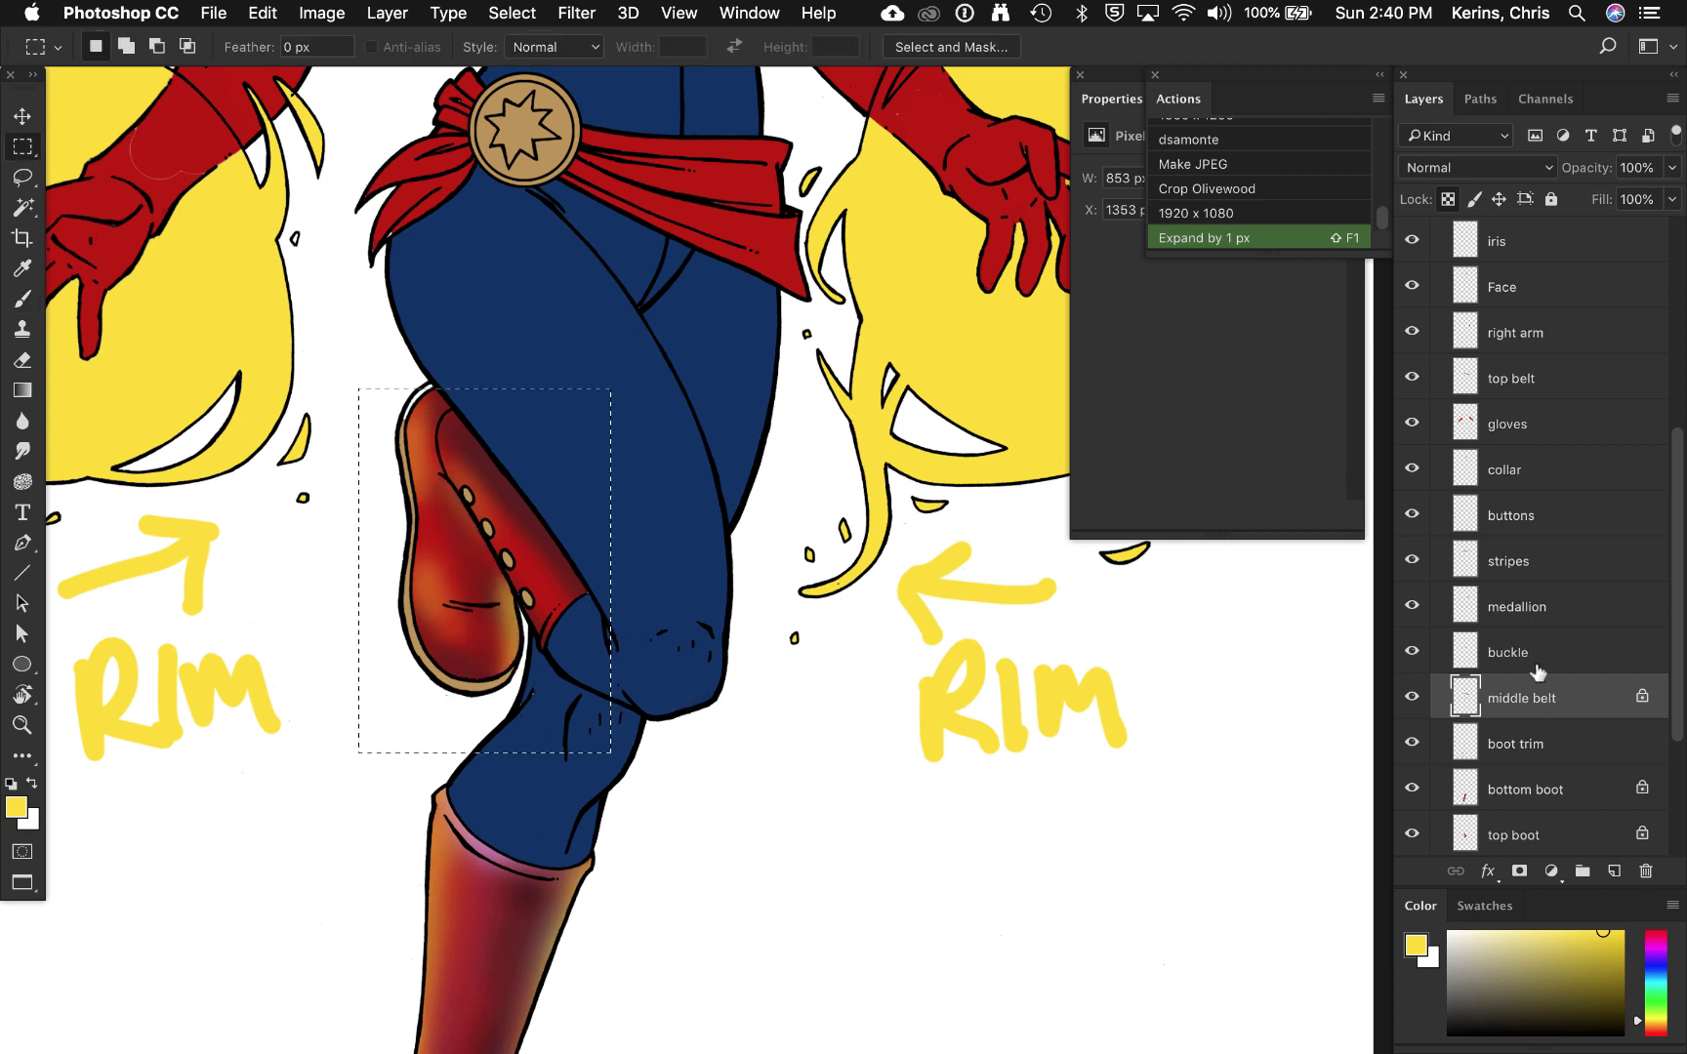
pyautogui.keyDown('super'); pyautogui.rightClick(469, 584); pyautogui.keyUp('super')
pyautogui.keyDown('super'); pyautogui.rightClick(482, 554); pyautogui.keyUp('super')
pyautogui.click(527, 610)
pyautogui.press('w')
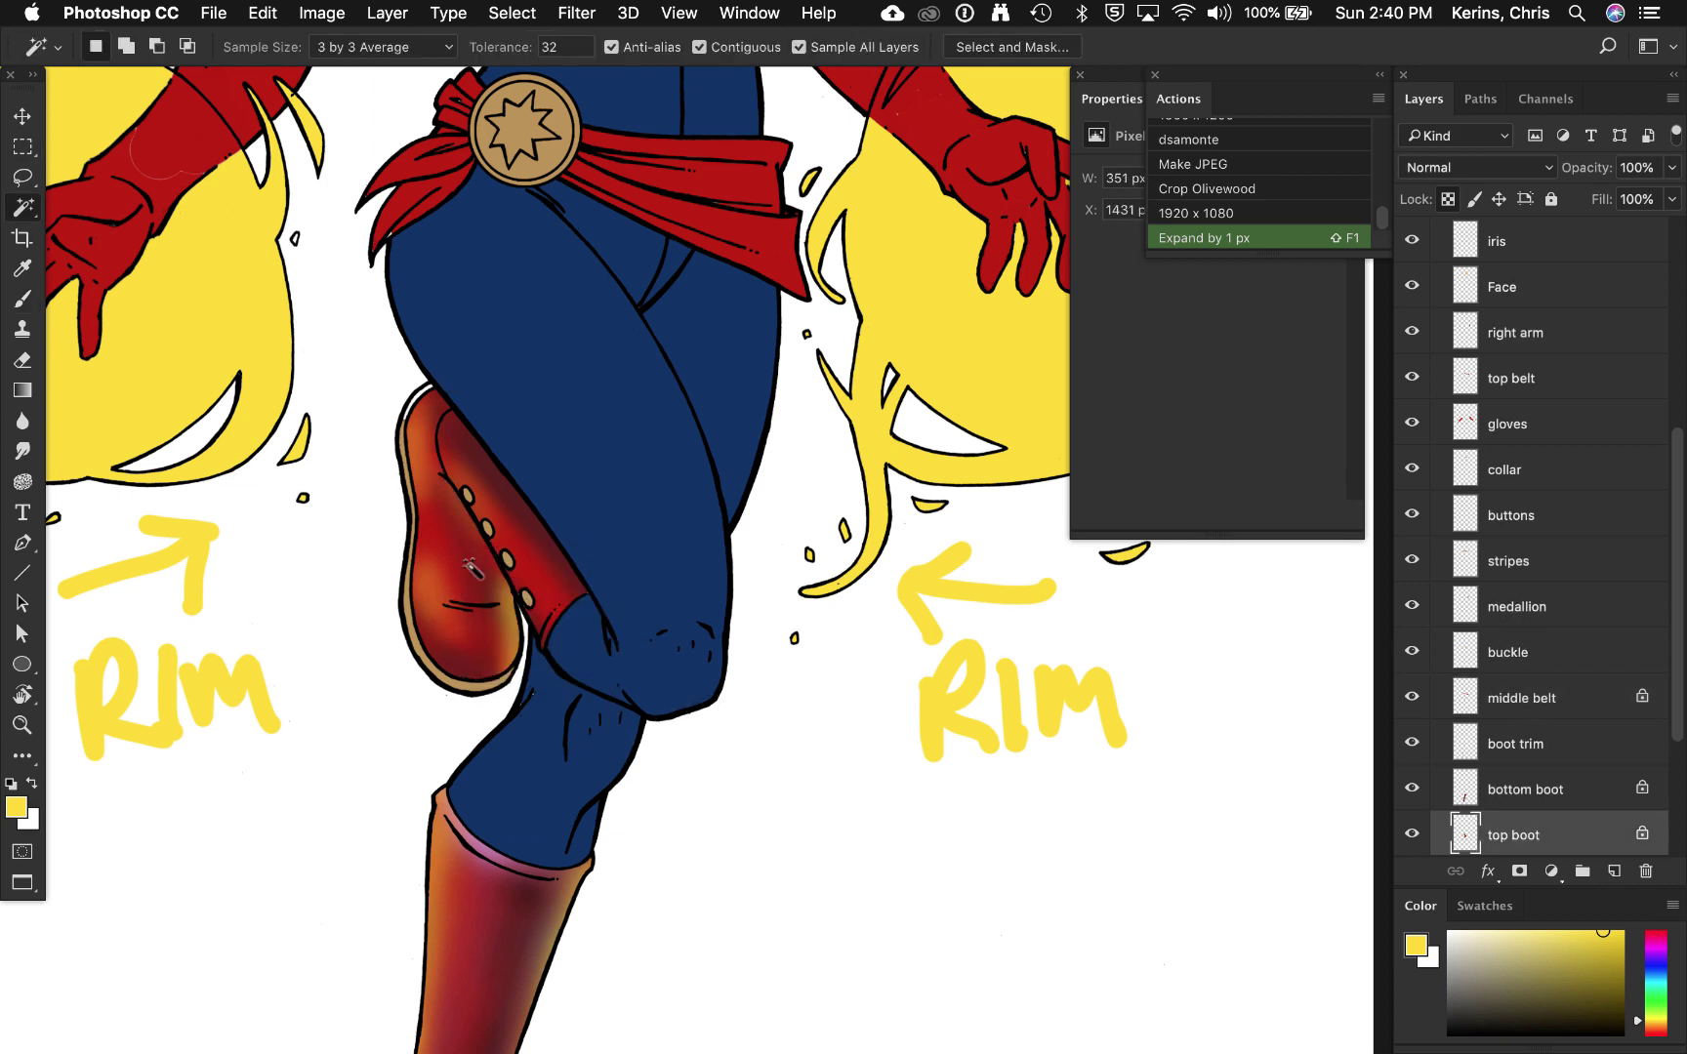
# Step: Select the shadow side of the raised boot's foot and darken it with the sampled dark red at 80% opacity
pyautogui.click(485, 618)
pyautogui.click(489, 624)
pyautogui.press('b')
pyautogui.keyDown('alt'); pyautogui.click(524, 510); pyautogui.keyUp('alt')
pyautogui.press('8')
pyautogui.moveTo(504, 590)
pyautogui.mouseDown()
pyautogui.moveTo(501, 632)
pyautogui.moveTo(473, 530)
pyautogui.mouseUp()
pyautogui.press('super+d')
pyautogui.keyDown('alt'); pyautogui.click(875, 510); pyautogui.keyUp('alt')
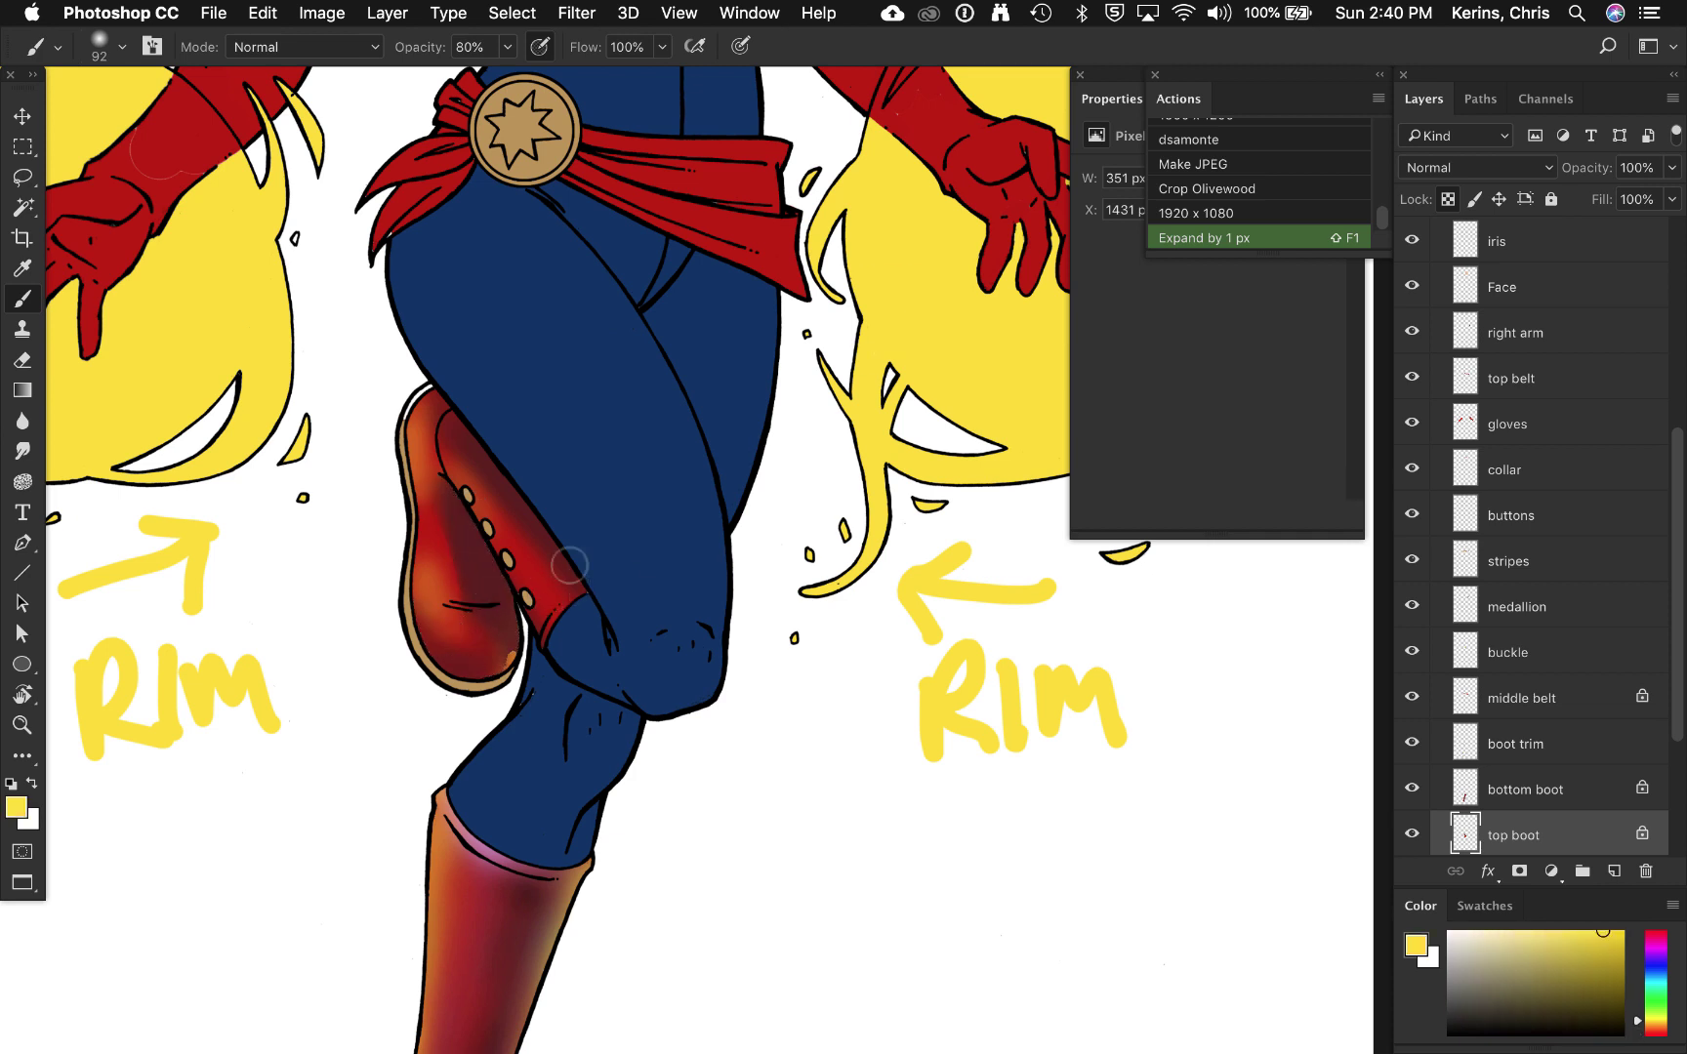
pyautogui.moveTo(532, 584); pyautogui.dragTo(511, 659)
pyautogui.press('super+z')
pyautogui.press('w')
pyautogui.click(494, 586)
pyautogui.press('b')
pyautogui.moveTo(511, 576); pyautogui.dragTo(525, 674)
pyautogui.press('super+z')
pyautogui.press('super+d')
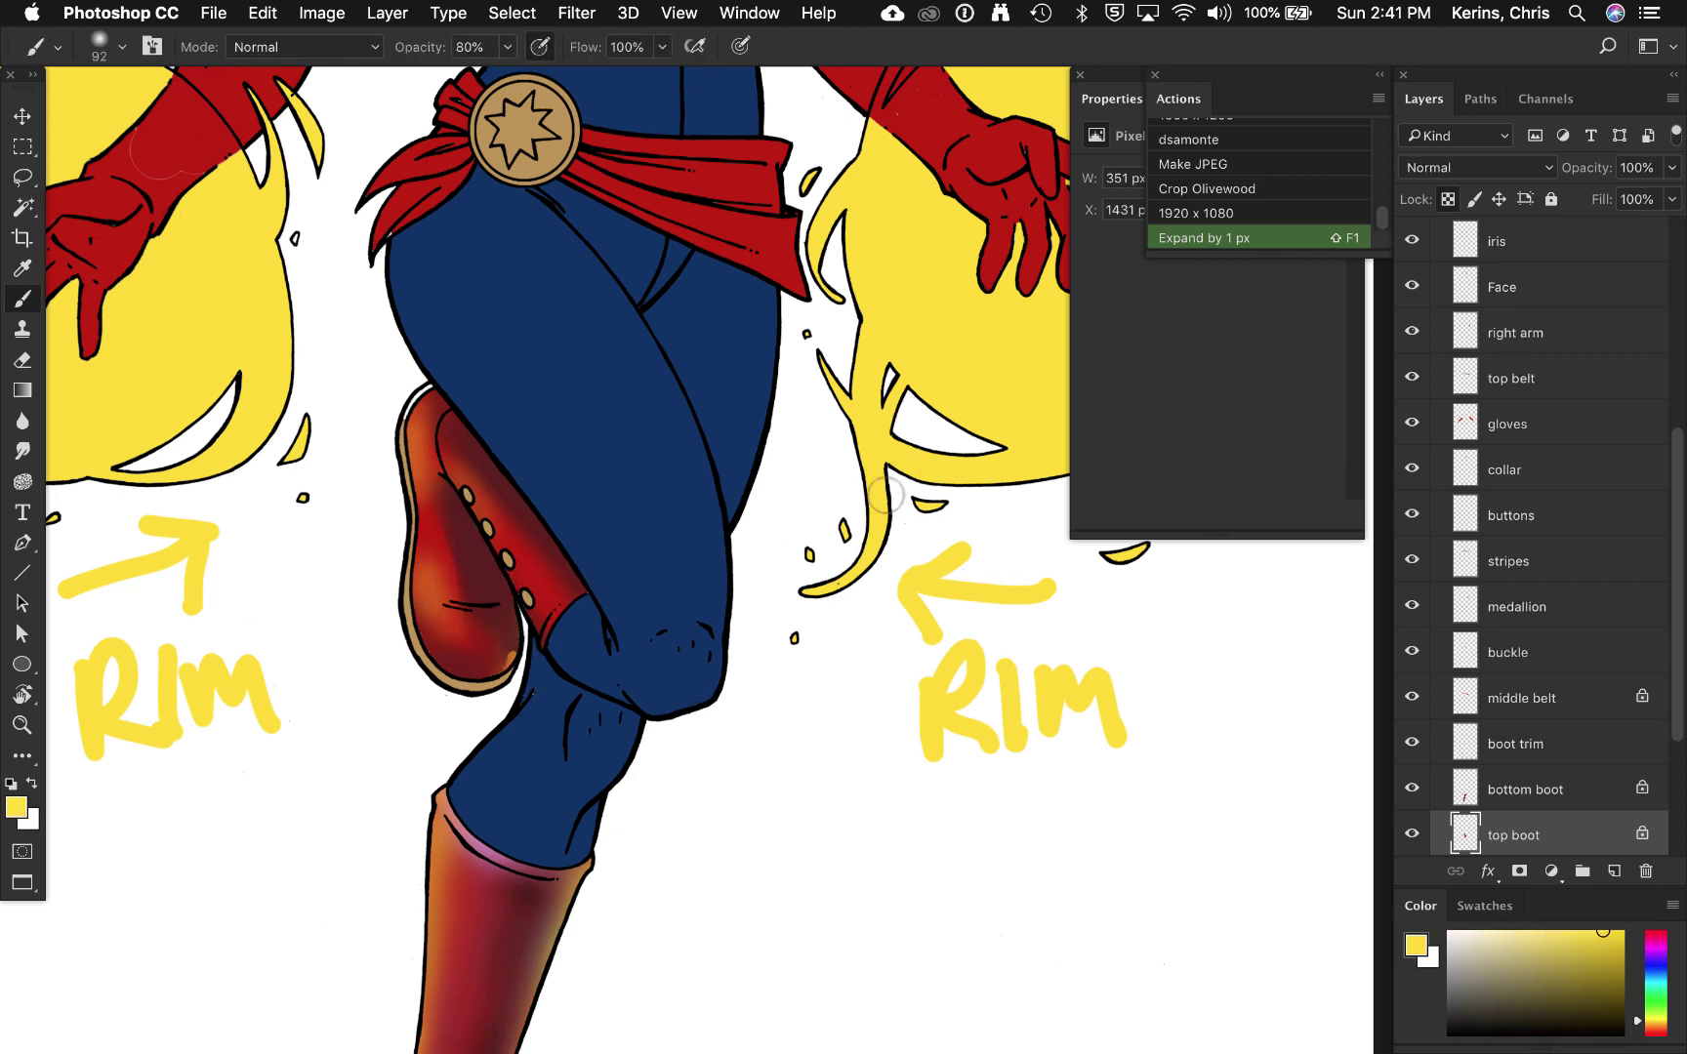
# Step: Set the brush to 30% opacity and sample the glow's yellow for the raised boot's rim light
pyautogui.keyDown('alt'); pyautogui.click(613, 501); pyautogui.keyUp('alt')
pyautogui.press('3')
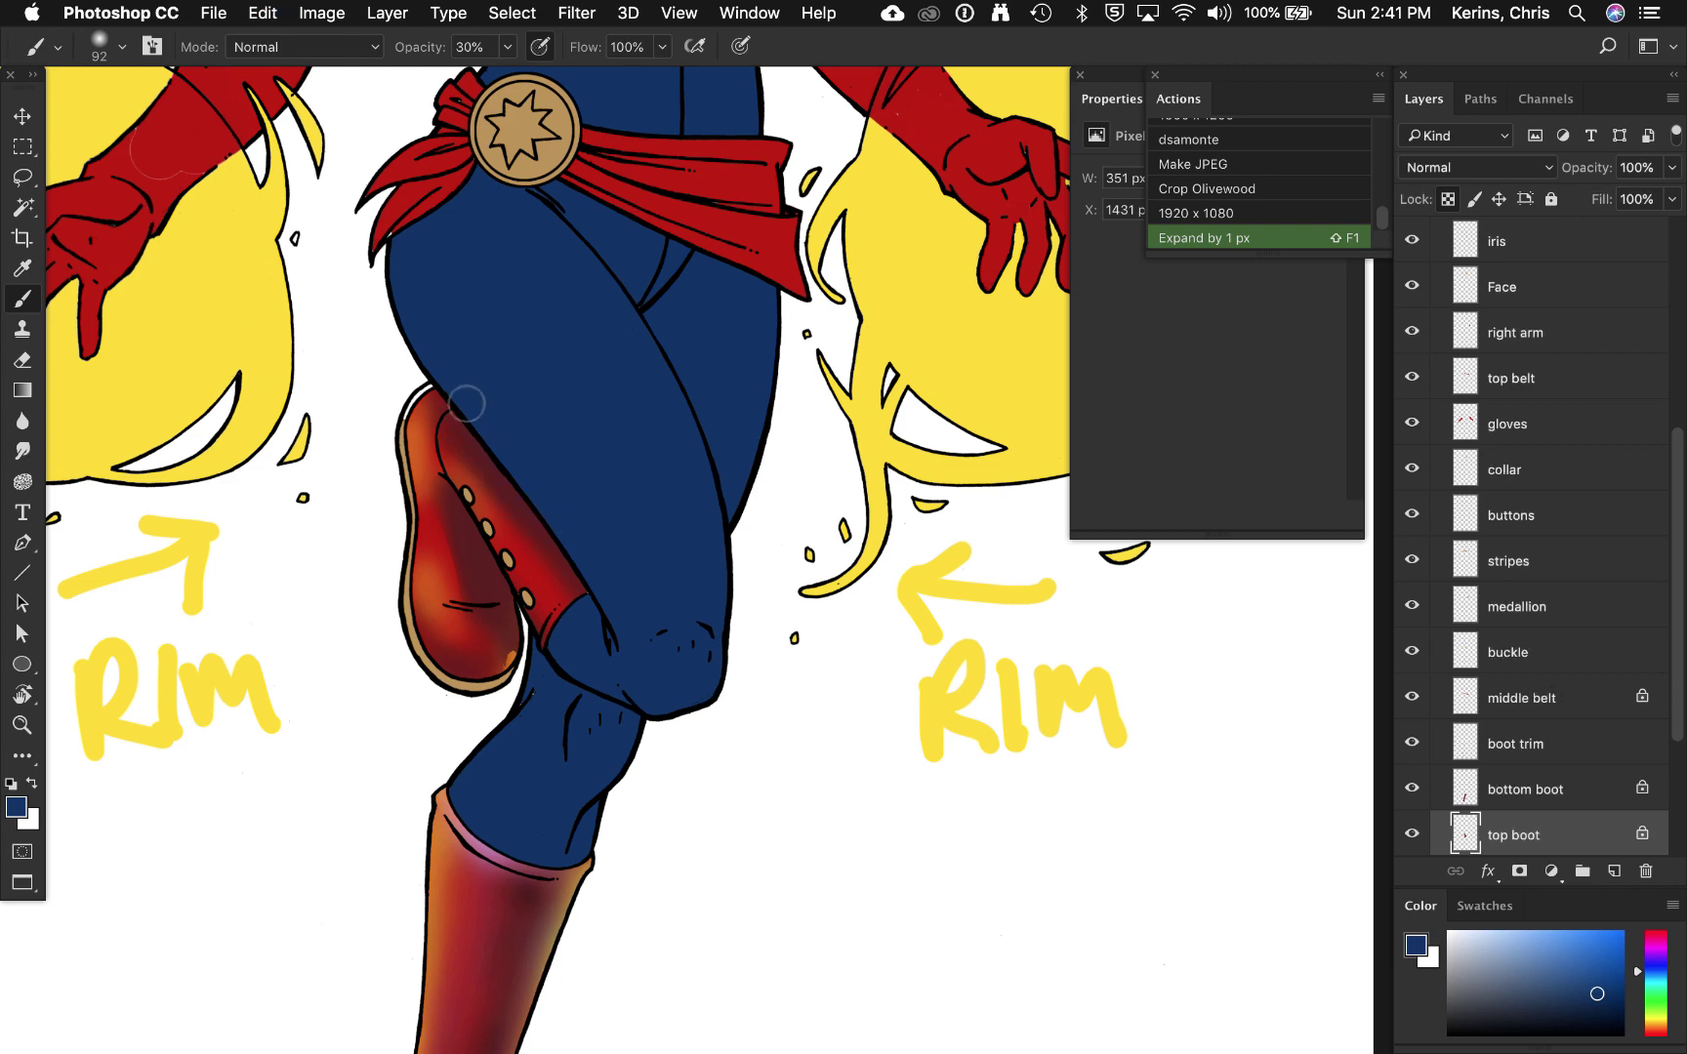
pyautogui.keyDown('alt'); pyautogui.click(329, 302); pyautogui.keyUp('alt')
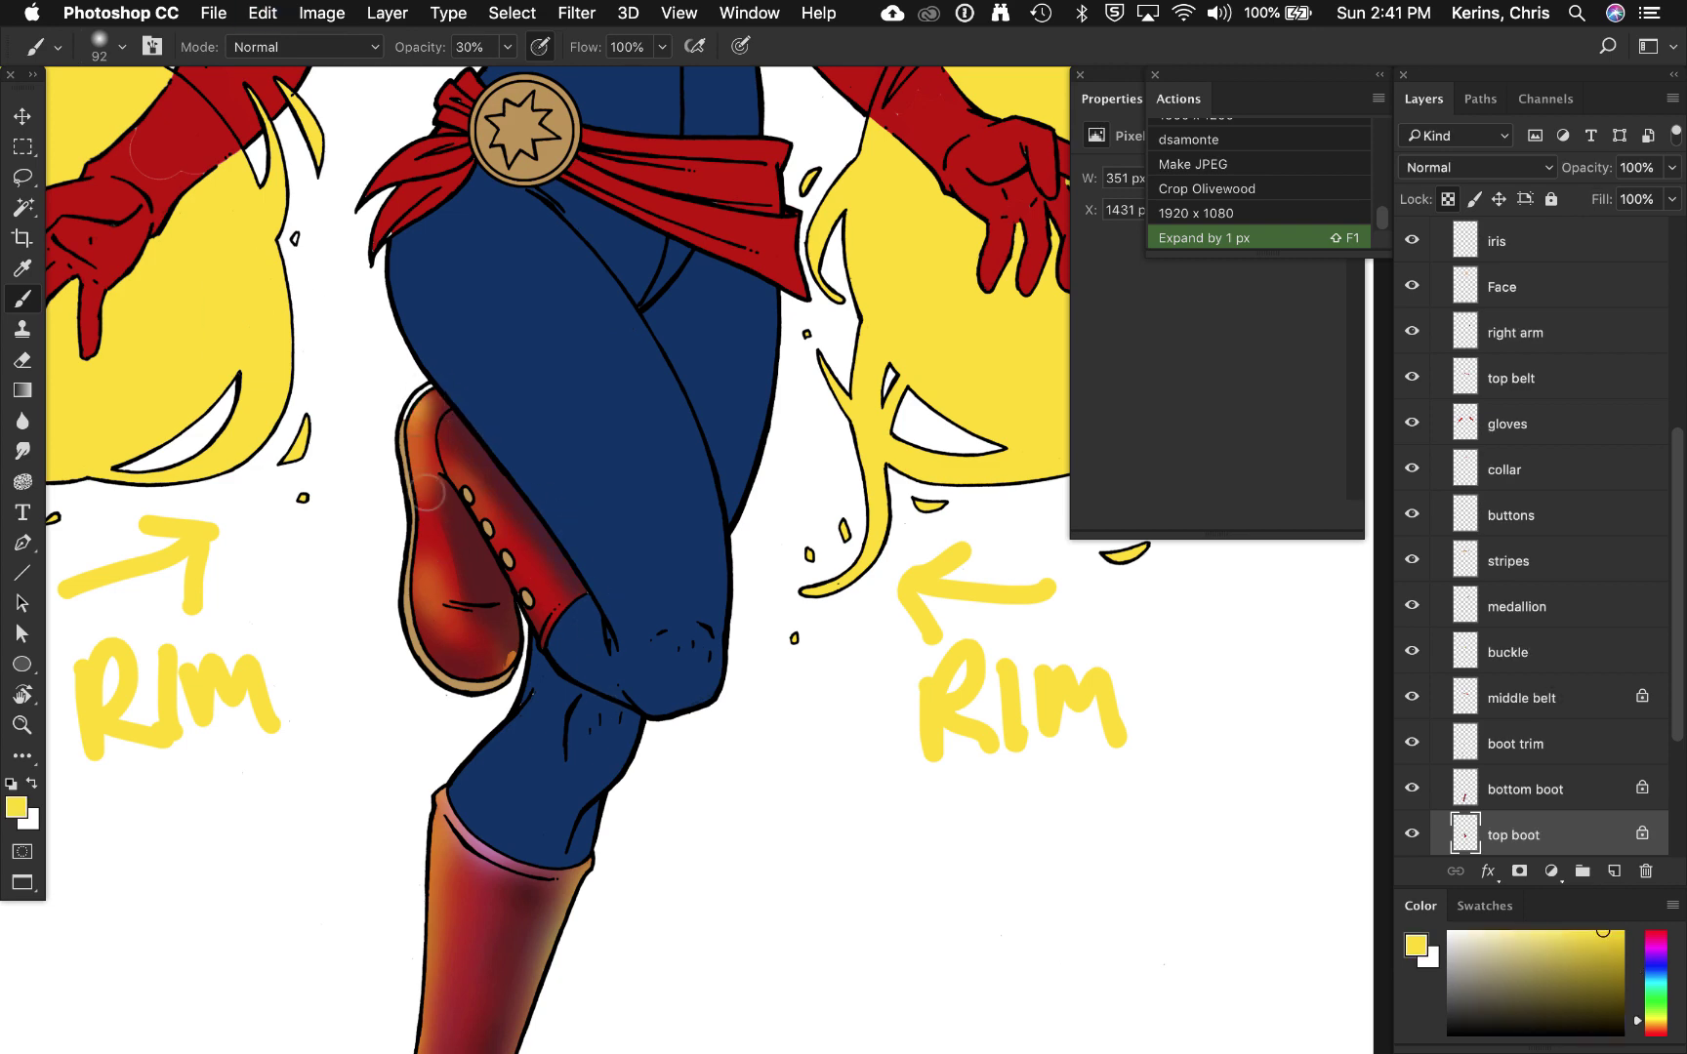
pyautogui.press('super+minus')
pyautogui.press('super+minus')
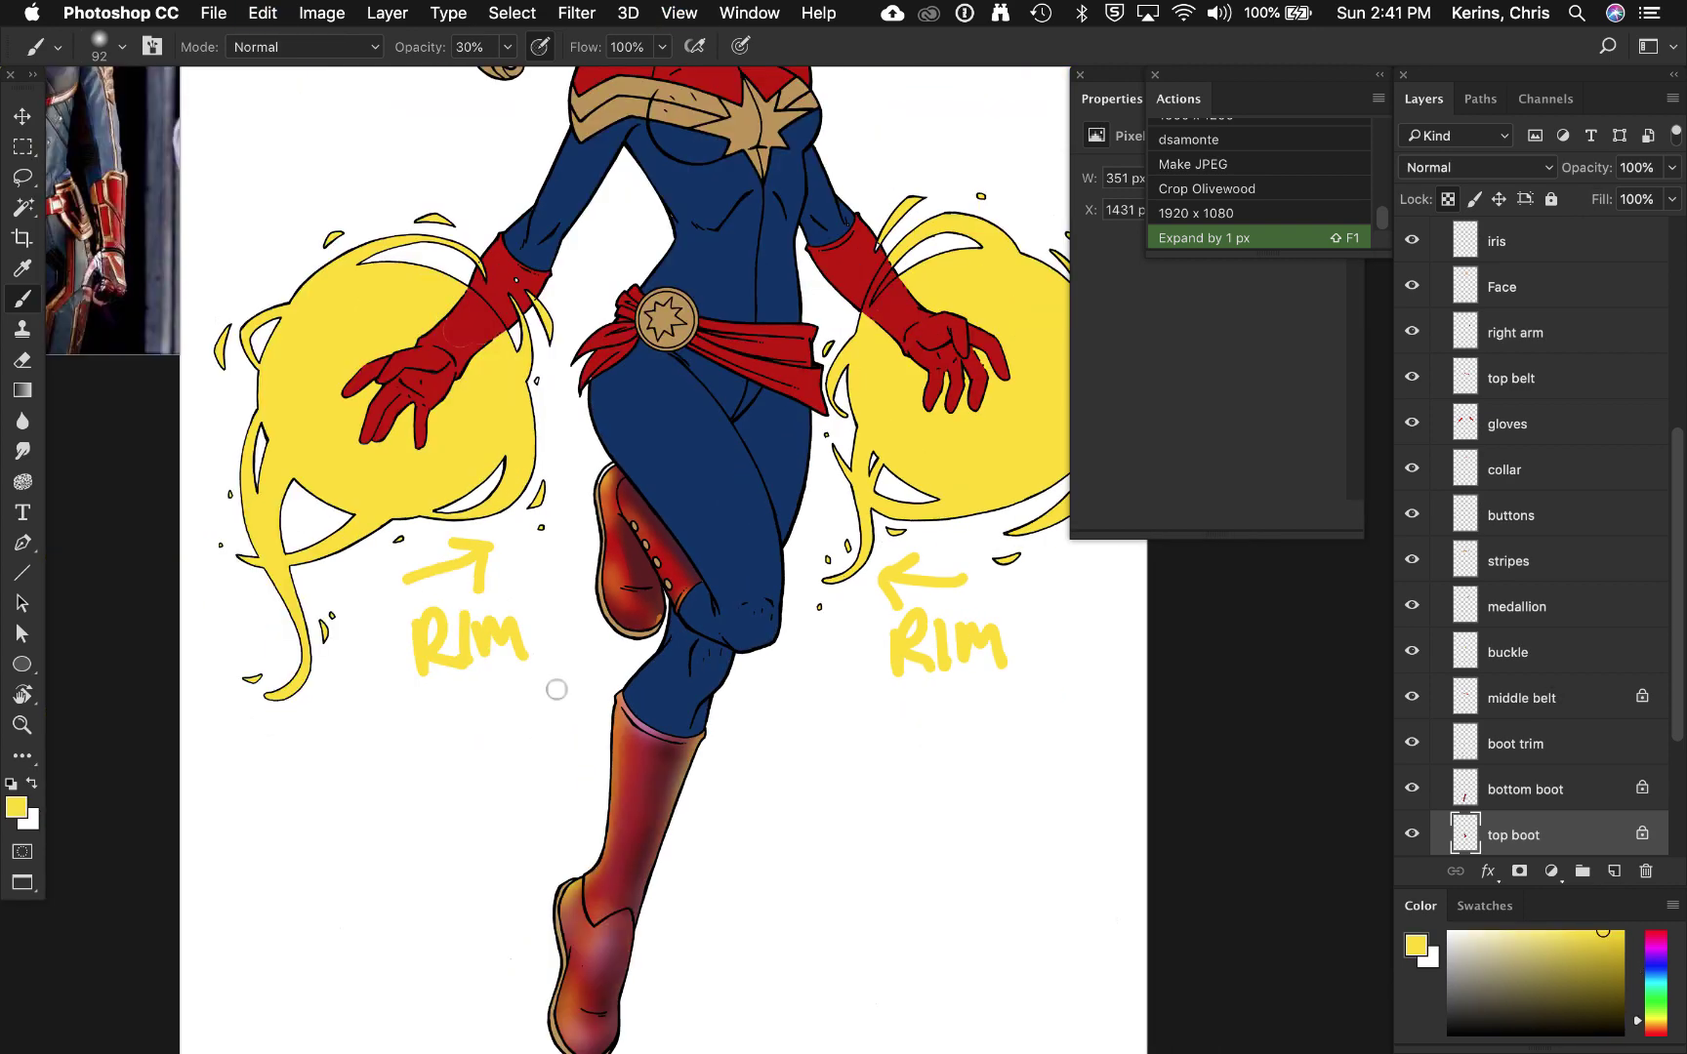
# Step: Select the Left Leg layer, enlarge the brush to about 271 px and sample the leg's blue
pyautogui.moveTo(770, 592); pyautogui.dragTo(606, 595)
pyautogui.scroll(5, 605, 596)
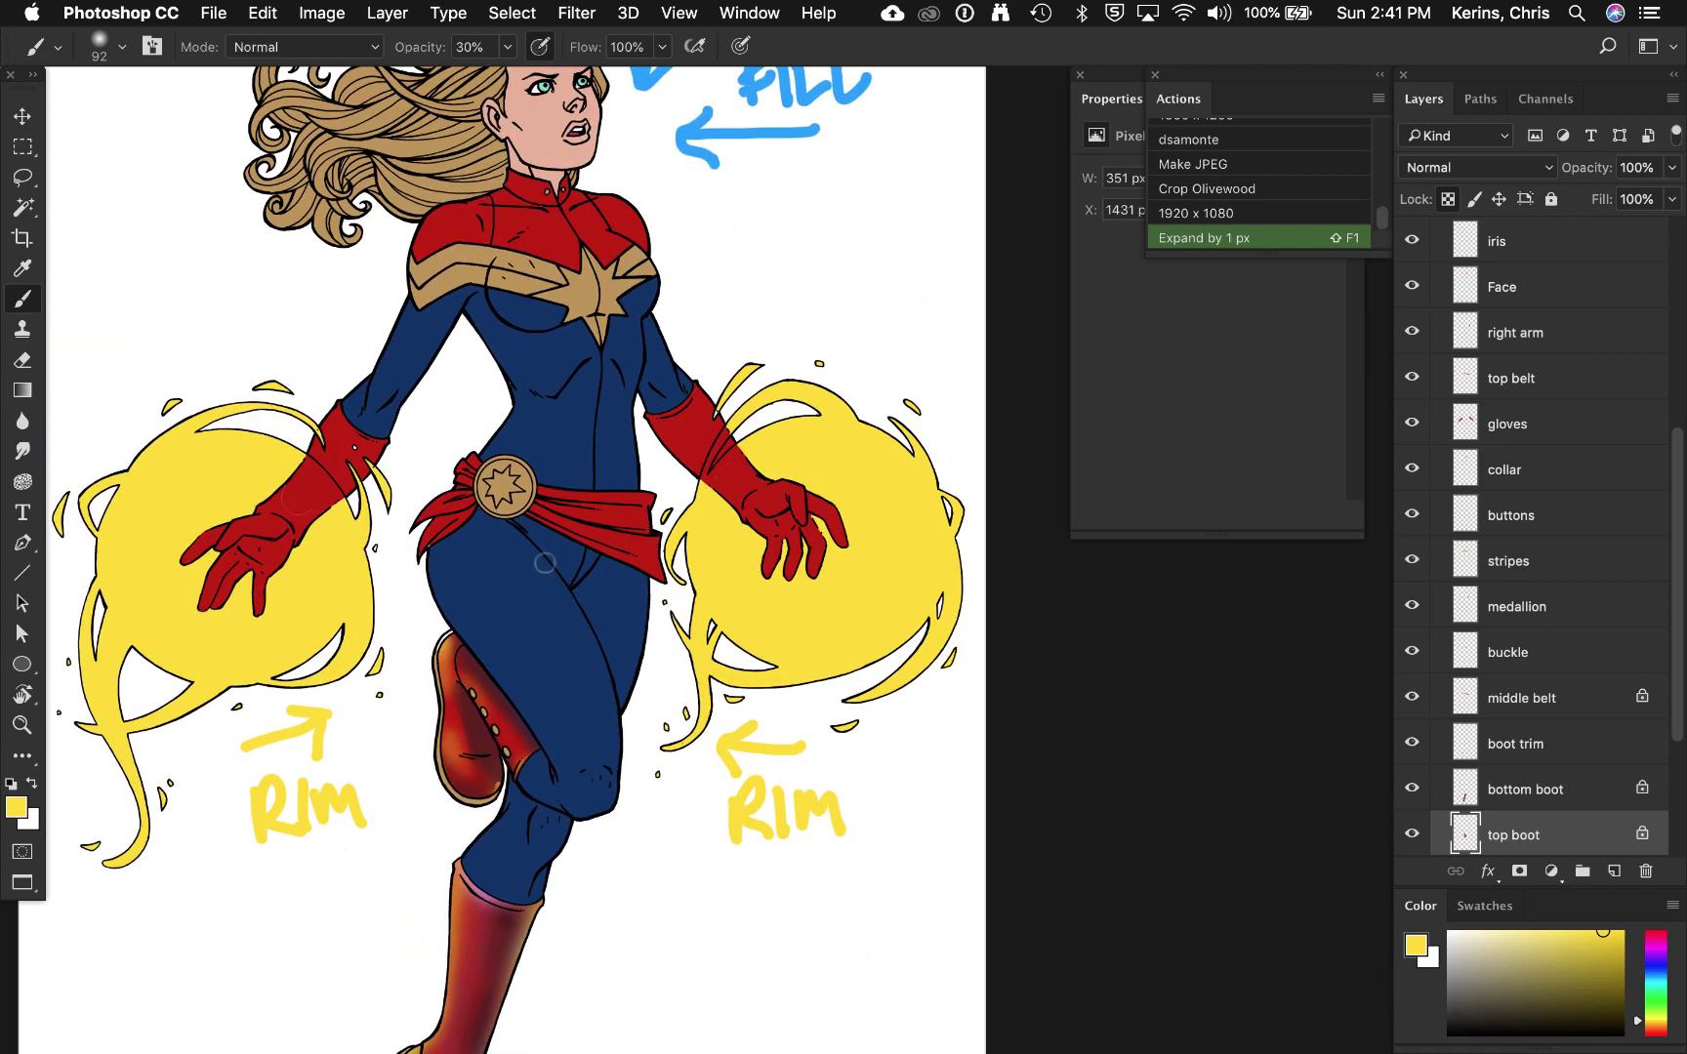
pyautogui.keyDown('super'); pyautogui.click(546, 590); pyautogui.keyUp('super')
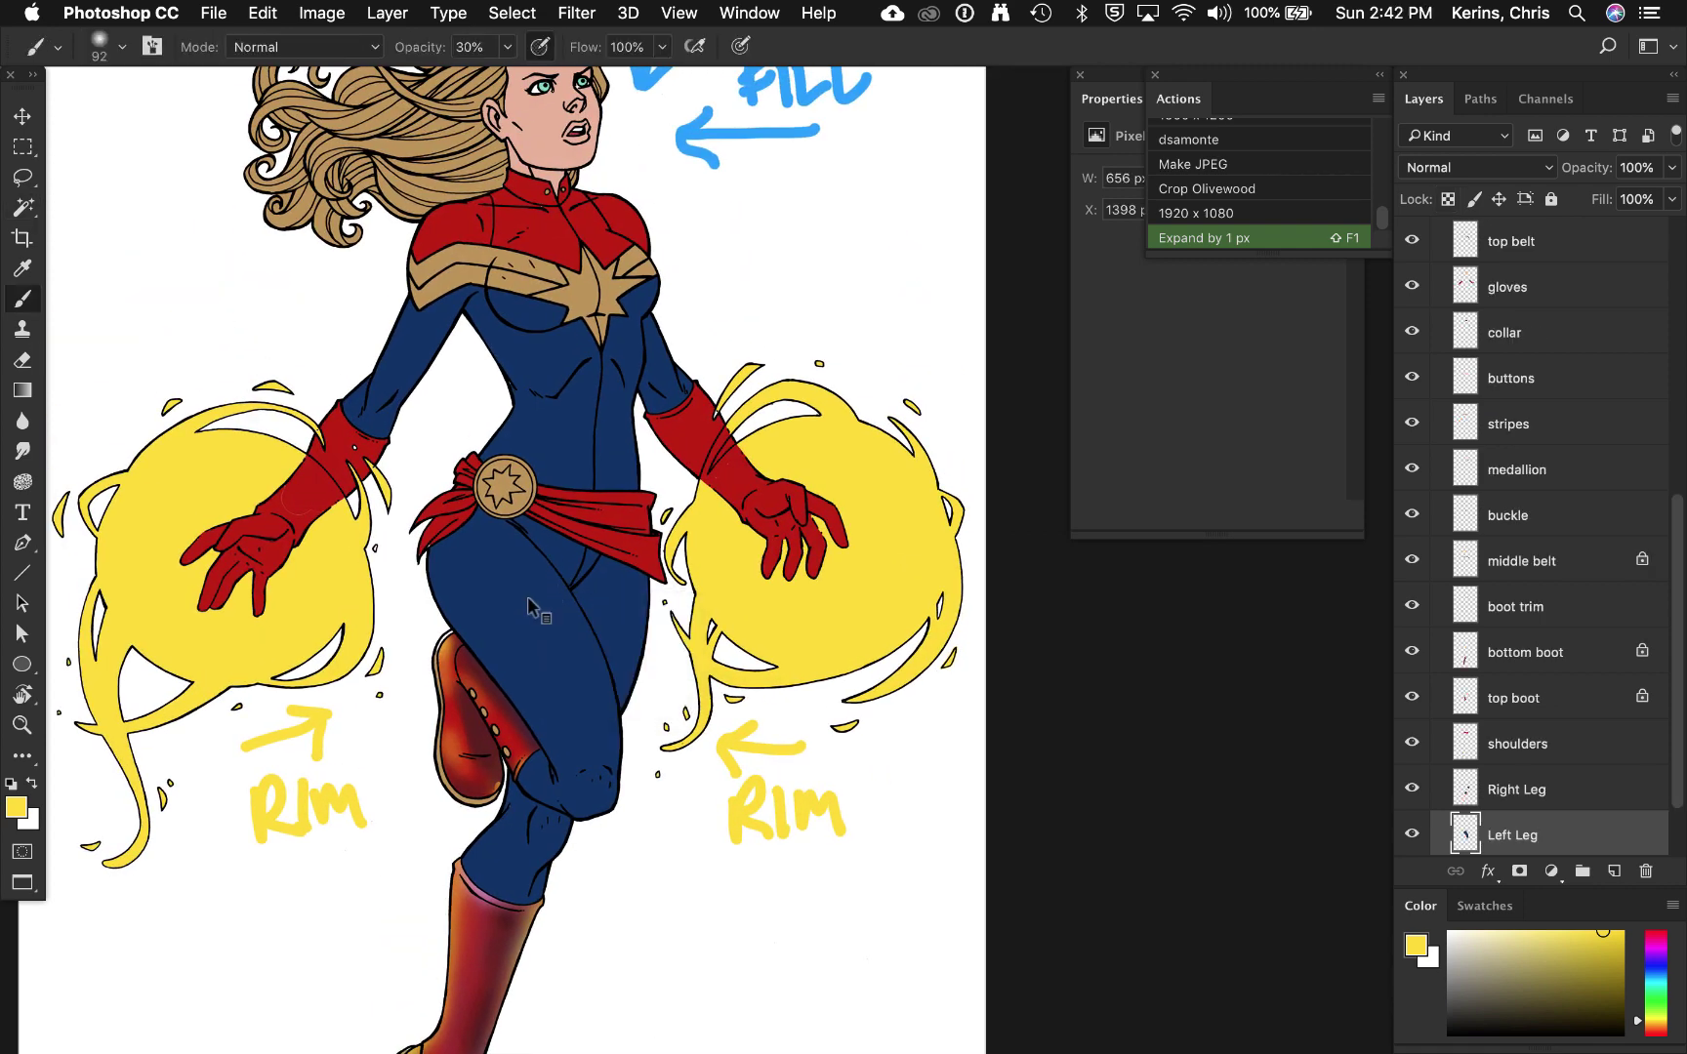
pyautogui.moveTo(527, 605); pyautogui.dragTo(615, 606)
pyautogui.keyDown('alt'); pyautogui.click(527, 605); pyautogui.keyUp('alt')
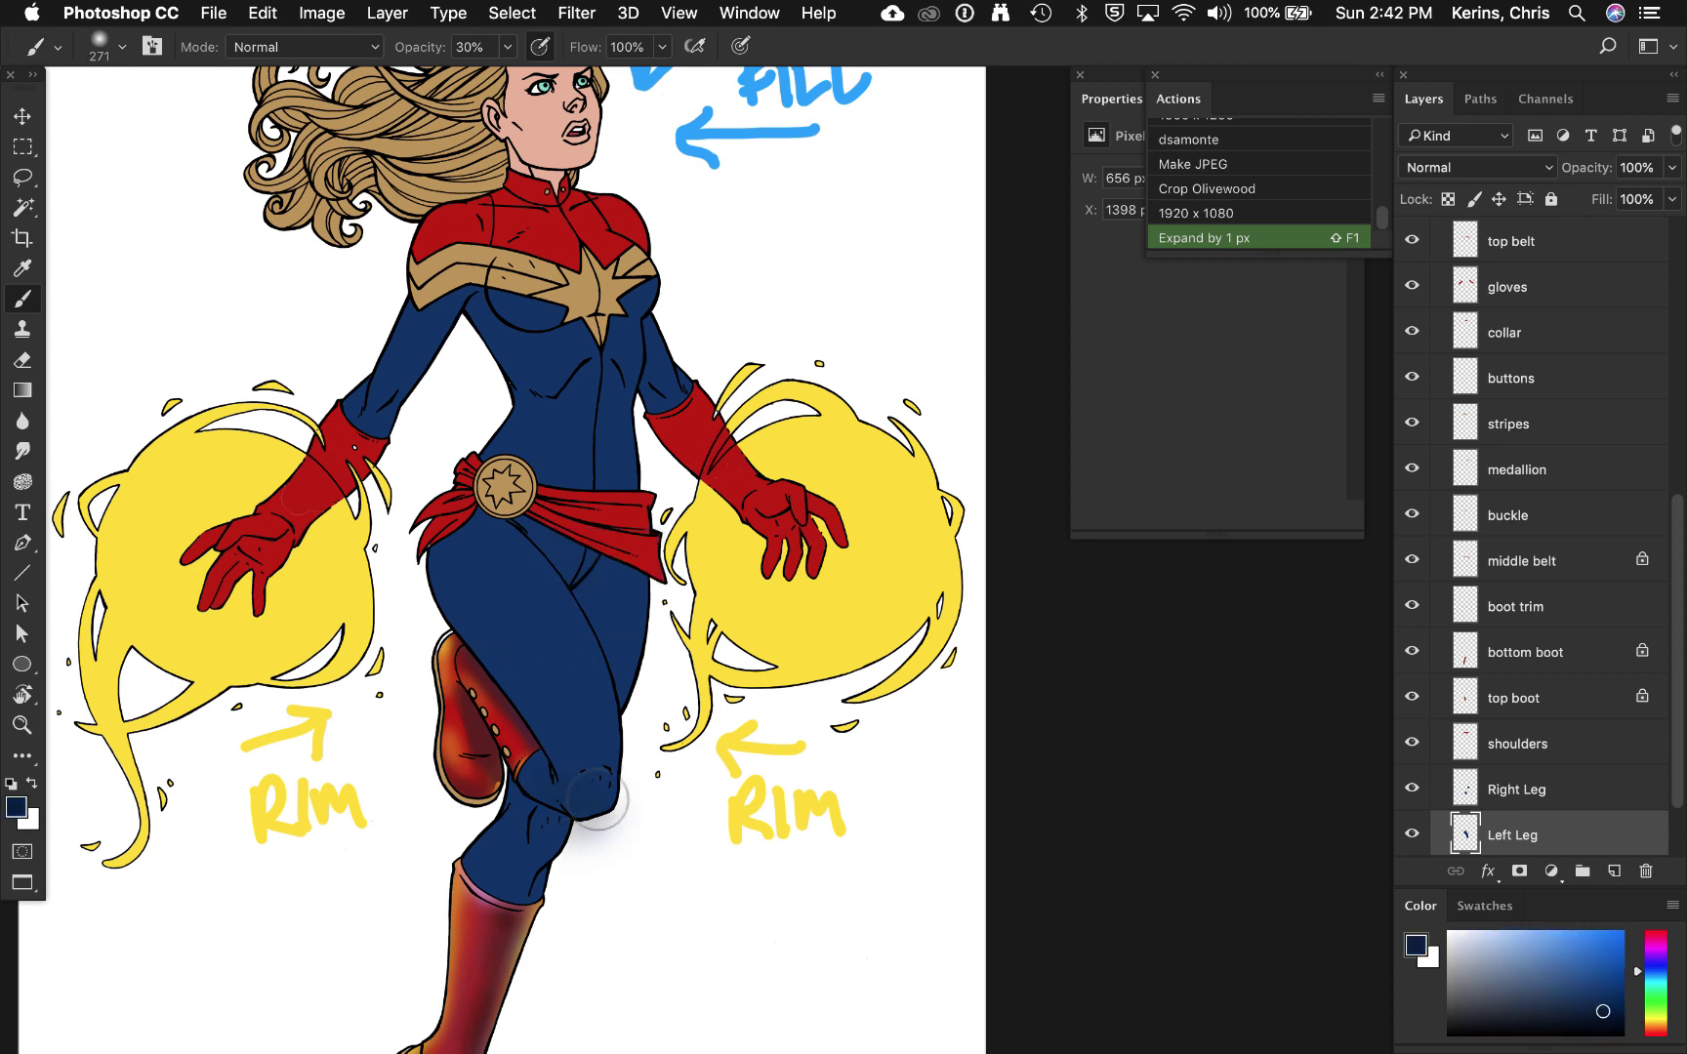
# Step: Select all the figure's color layers and lock their transparent pixels
pyautogui.keyDown('super'); pyautogui.rightClick(577, 712); pyautogui.keyUp('super')
pyautogui.click(647, 776)
pyautogui.scroll(-2, 1681, 830)
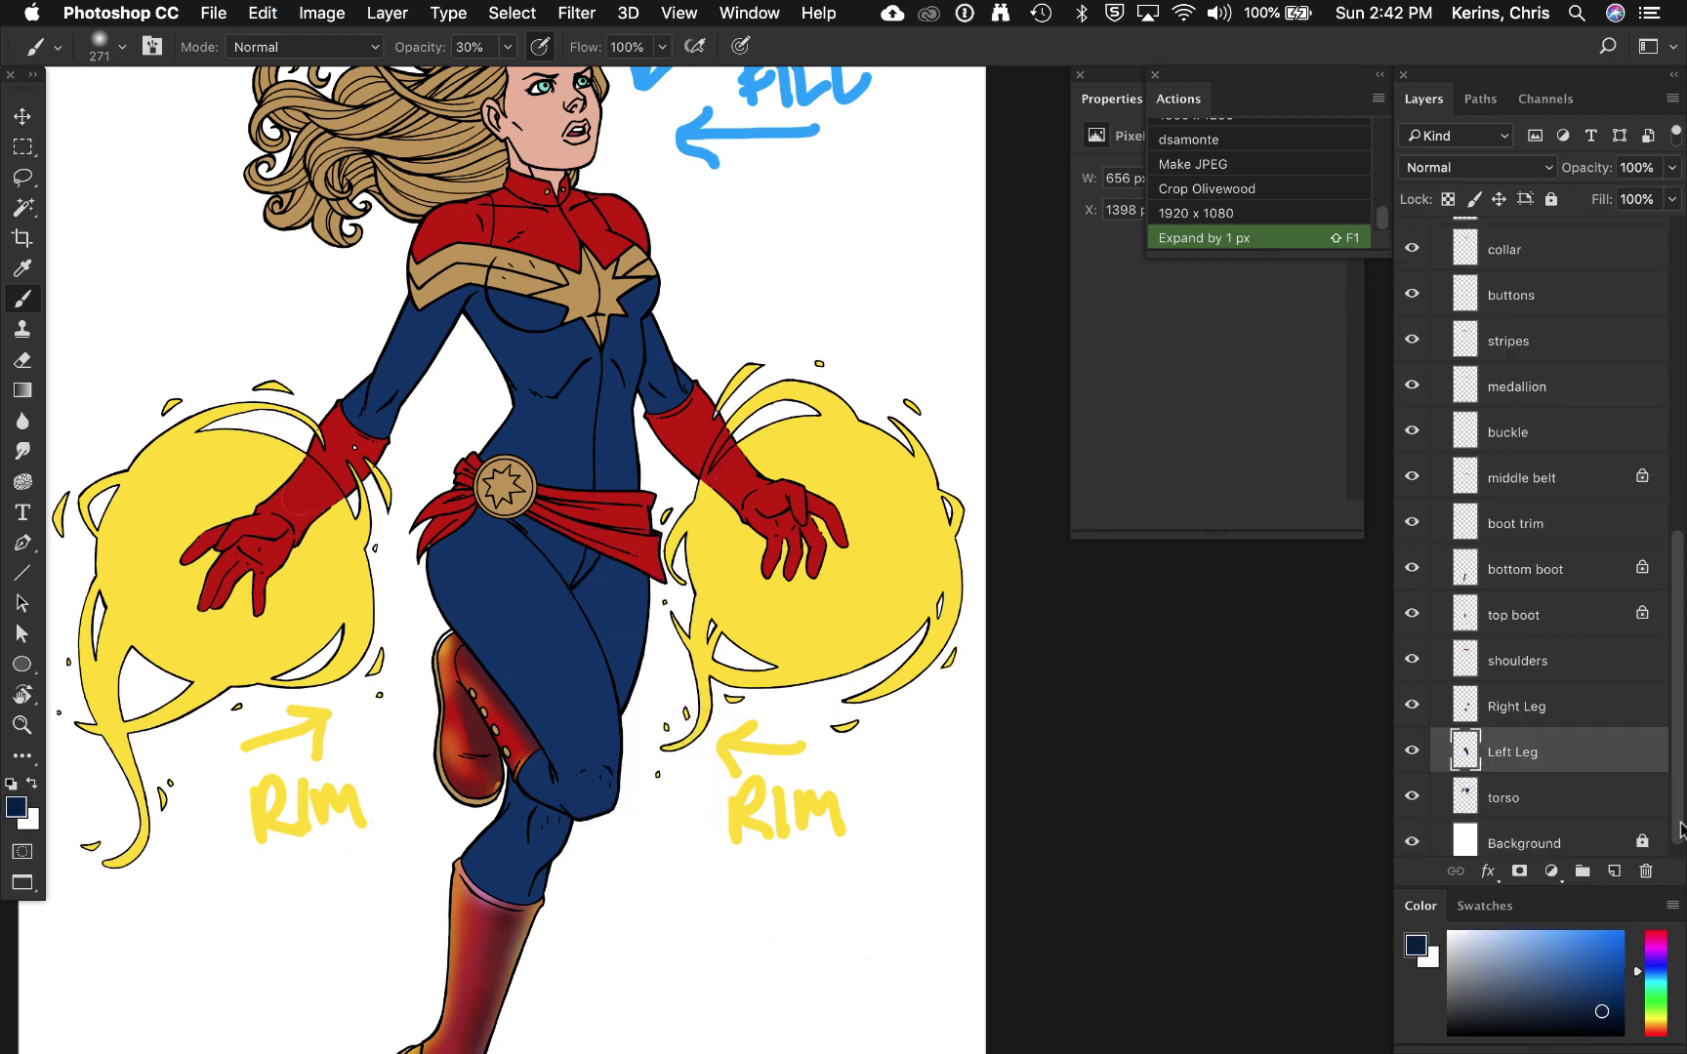
pyautogui.scroll(10, 1562, 586)
pyautogui.press('super+alt+a')
pyautogui.press('super+slash')
pyautogui.scroll(-10, 1562, 585)
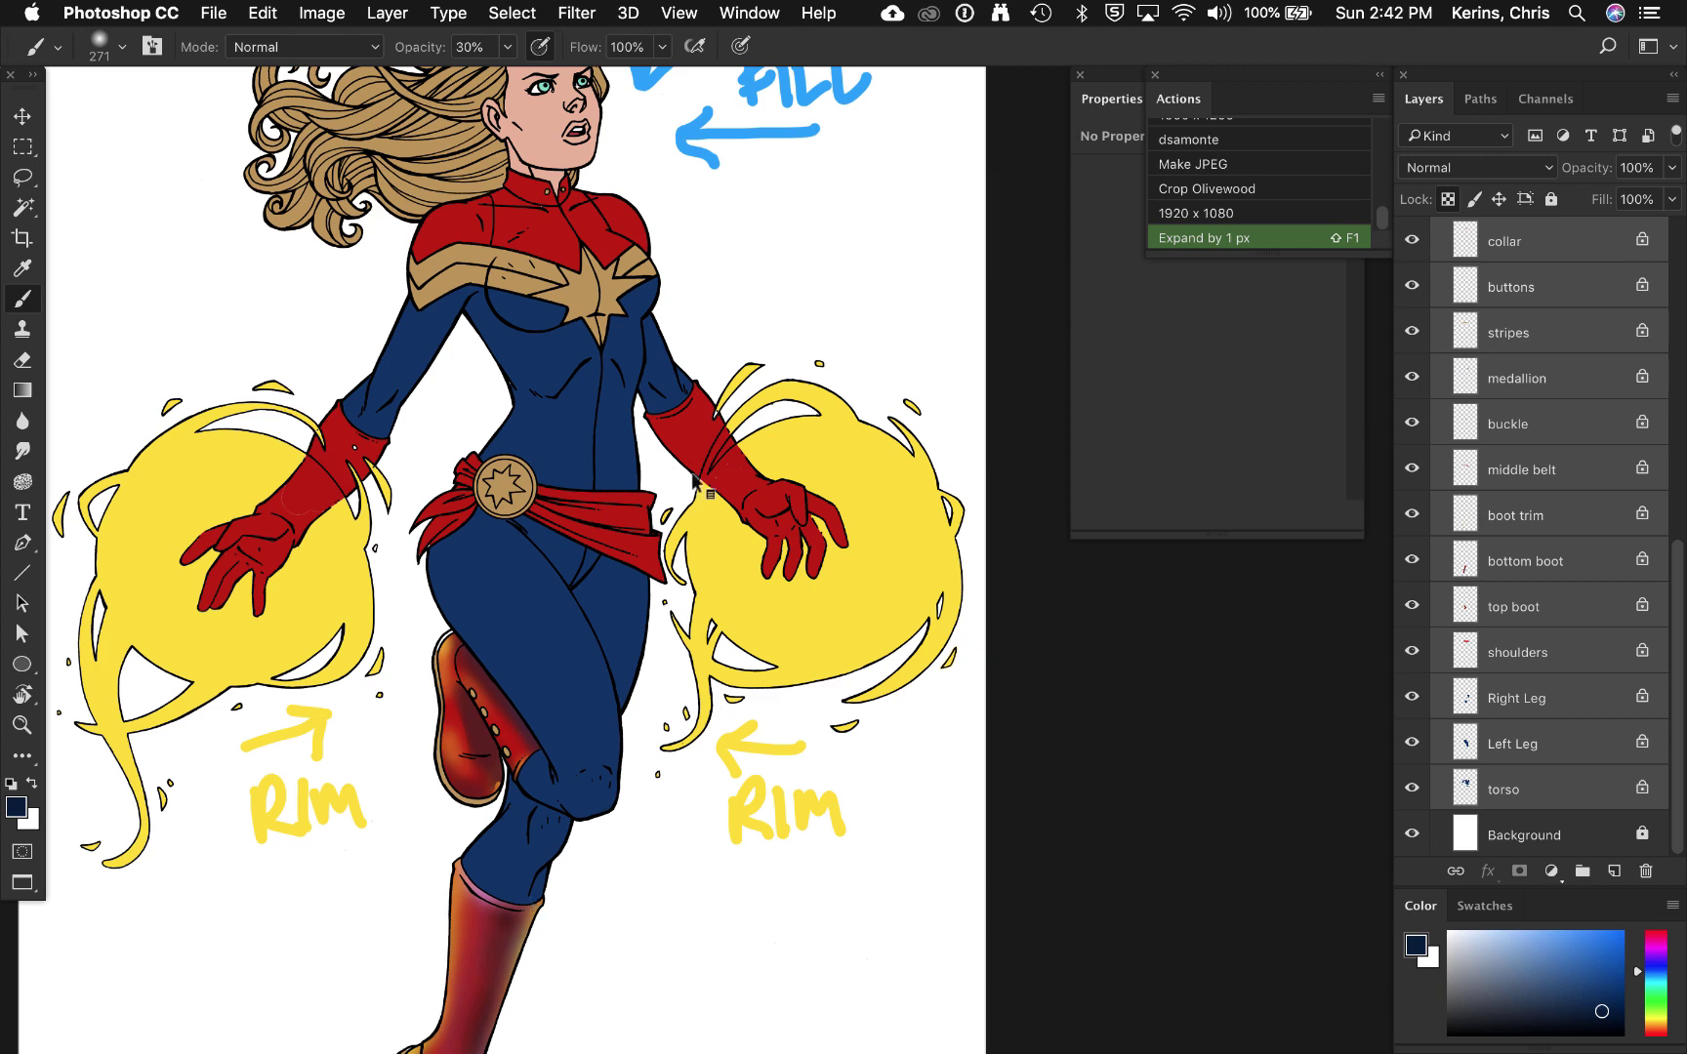
# Step: On the Left Leg layer, shade the thigh and knee with a darker navy, raising the brush opacity to 80%
pyautogui.keyDown('super'); pyautogui.rightClick(563, 635); pyautogui.keyUp('super')
pyautogui.click(625, 694)
pyautogui.moveTo(529, 703)
pyautogui.mouseDown()
pyautogui.moveTo(555, 734)
pyautogui.moveTo(572, 717)
pyautogui.moveTo(657, 783)
pyautogui.moveTo(587, 800)
pyautogui.moveTo(584, 746)
pyautogui.mouseUp()
pyautogui.click(1602, 1028)
pyautogui.click(1623, 1005)
pyautogui.rightClick(591, 771)
pyautogui.rightClick(582, 742)
pyautogui.moveTo(499, 596)
pyautogui.mouseDown()
pyautogui.moveTo(575, 650)
pyautogui.moveTo(618, 726)
pyautogui.moveTo(589, 797)
pyautogui.moveTo(508, 784)
pyautogui.moveTo(537, 824)
pyautogui.moveTo(584, 759)
pyautogui.moveTo(587, 797)
pyautogui.mouseUp()
pyautogui.press('8')
pyautogui.click(1622, 1023)
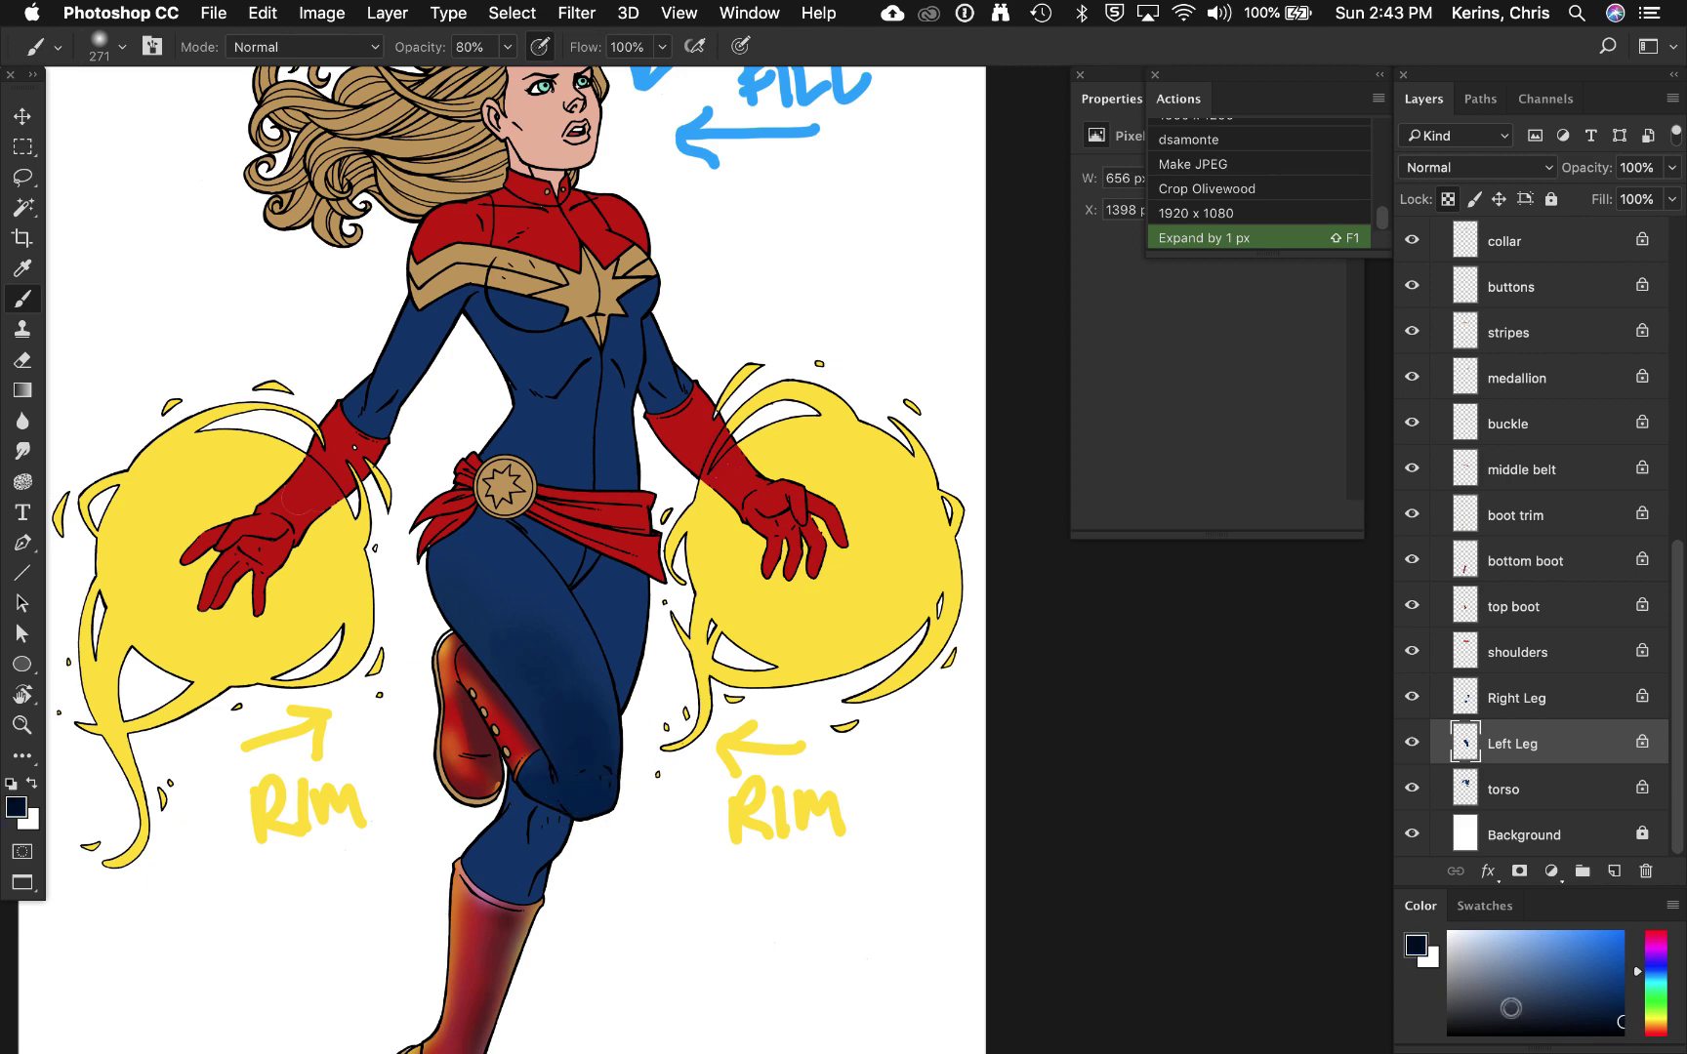
# Step: Highlight the front of the left thigh with a lighter tint of the KEY arrow's purple at 20% opacity
pyautogui.scroll(3, 518, 586)
pyautogui.keyDown('alt'); pyautogui.click(482, 119); pyautogui.keyUp('alt')
pyautogui.press('2')
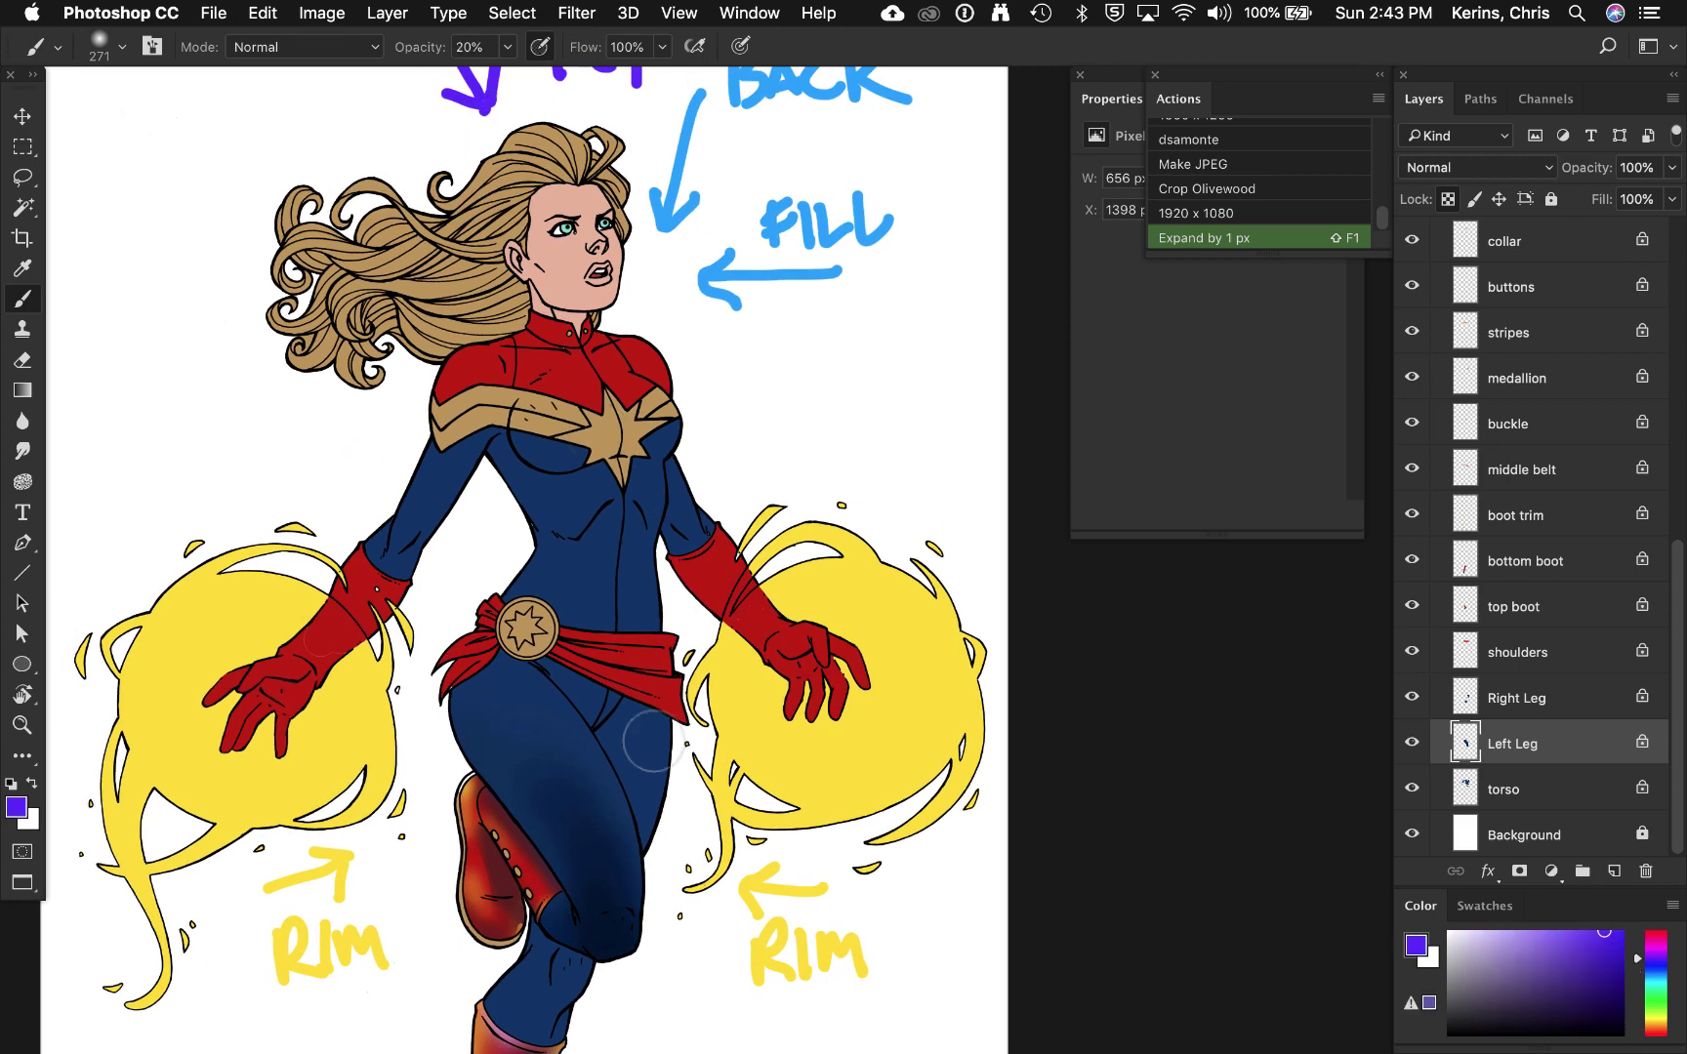
pyautogui.moveTo(545, 747); pyautogui.dragTo(598, 852)
pyautogui.press('super+z')
pyautogui.click(1517, 933)
pyautogui.moveTo(544, 757)
pyautogui.mouseDown()
pyautogui.moveTo(612, 927)
pyautogui.moveTo(607, 881)
pyautogui.mouseUp()
pyautogui.moveTo(527, 703); pyautogui.dragTo(630, 957)
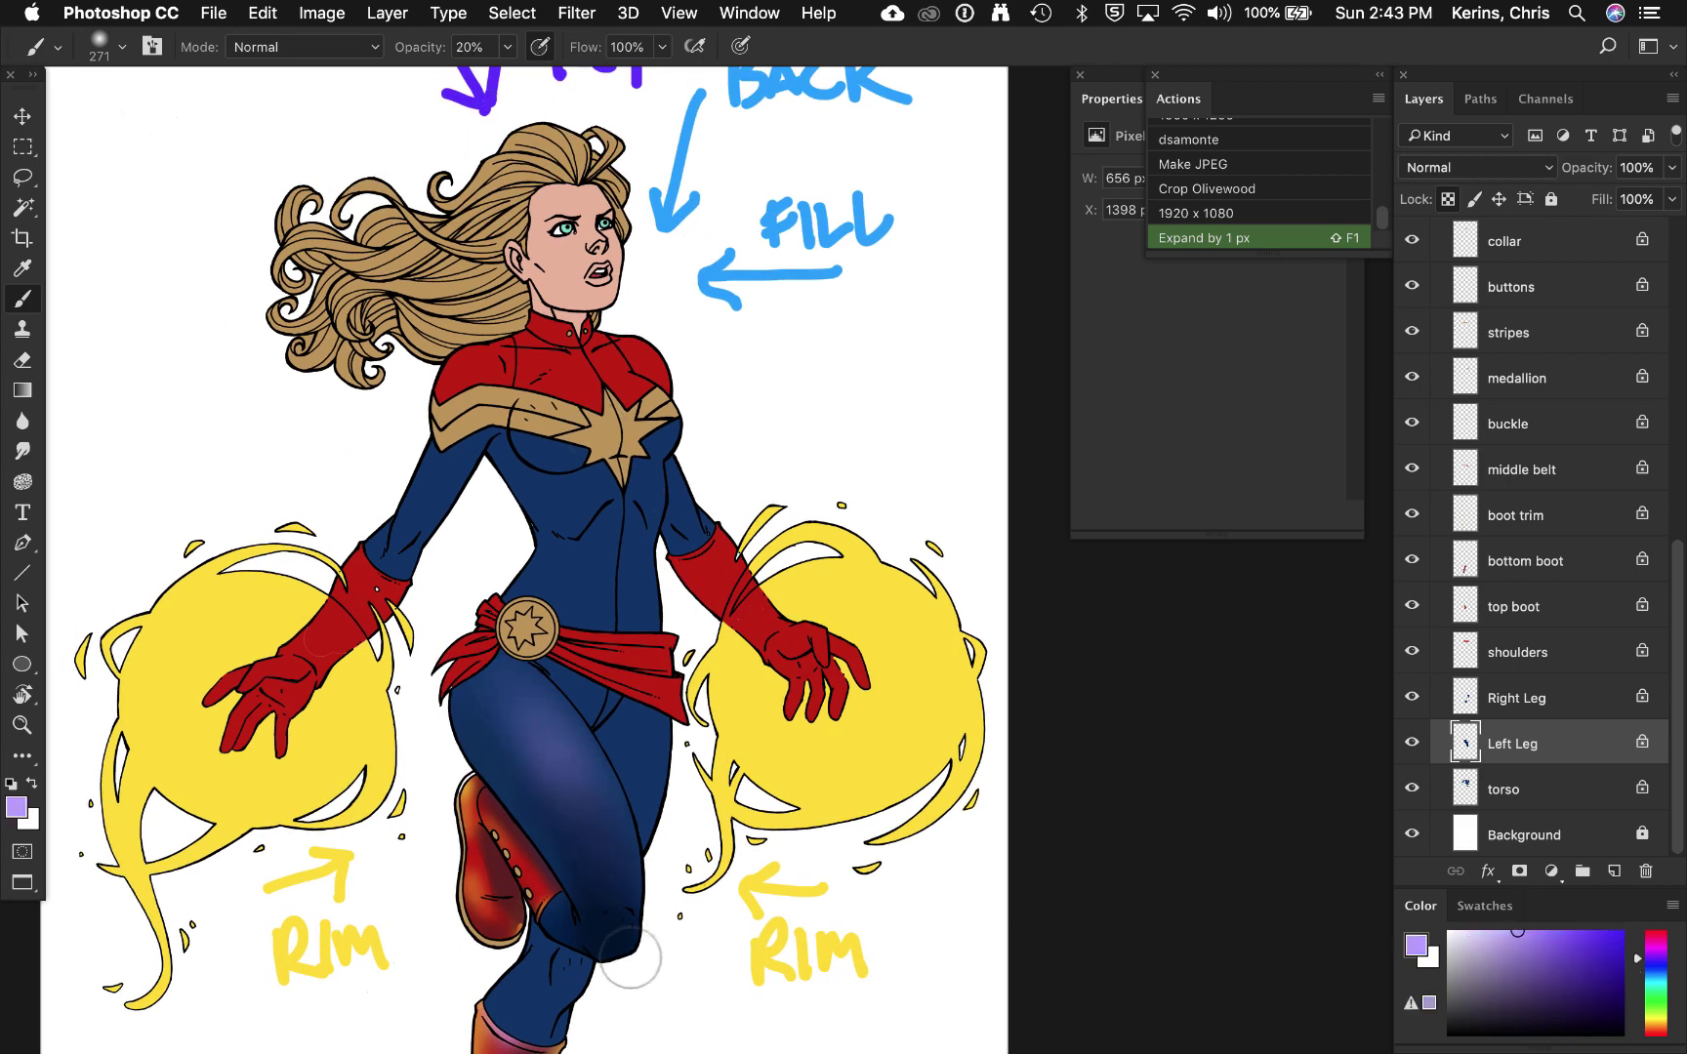
# Step: Brush the glow's yellow along both edges of the left leg at 20% opacity, and sample the FILL arrow's blue
pyautogui.keyDown('alt'); pyautogui.click(378, 752); pyautogui.keyUp('alt')
pyautogui.moveTo(456, 732); pyautogui.dragTo(509, 815)
pyautogui.moveTo(452, 710)
pyautogui.mouseDown()
pyautogui.moveTo(468, 768)
pyautogui.moveTo(511, 812)
pyautogui.mouseUp()
pyautogui.moveTo(613, 743)
pyautogui.mouseDown()
pyautogui.moveTo(634, 864)
pyautogui.moveTo(675, 900)
pyautogui.mouseUp()
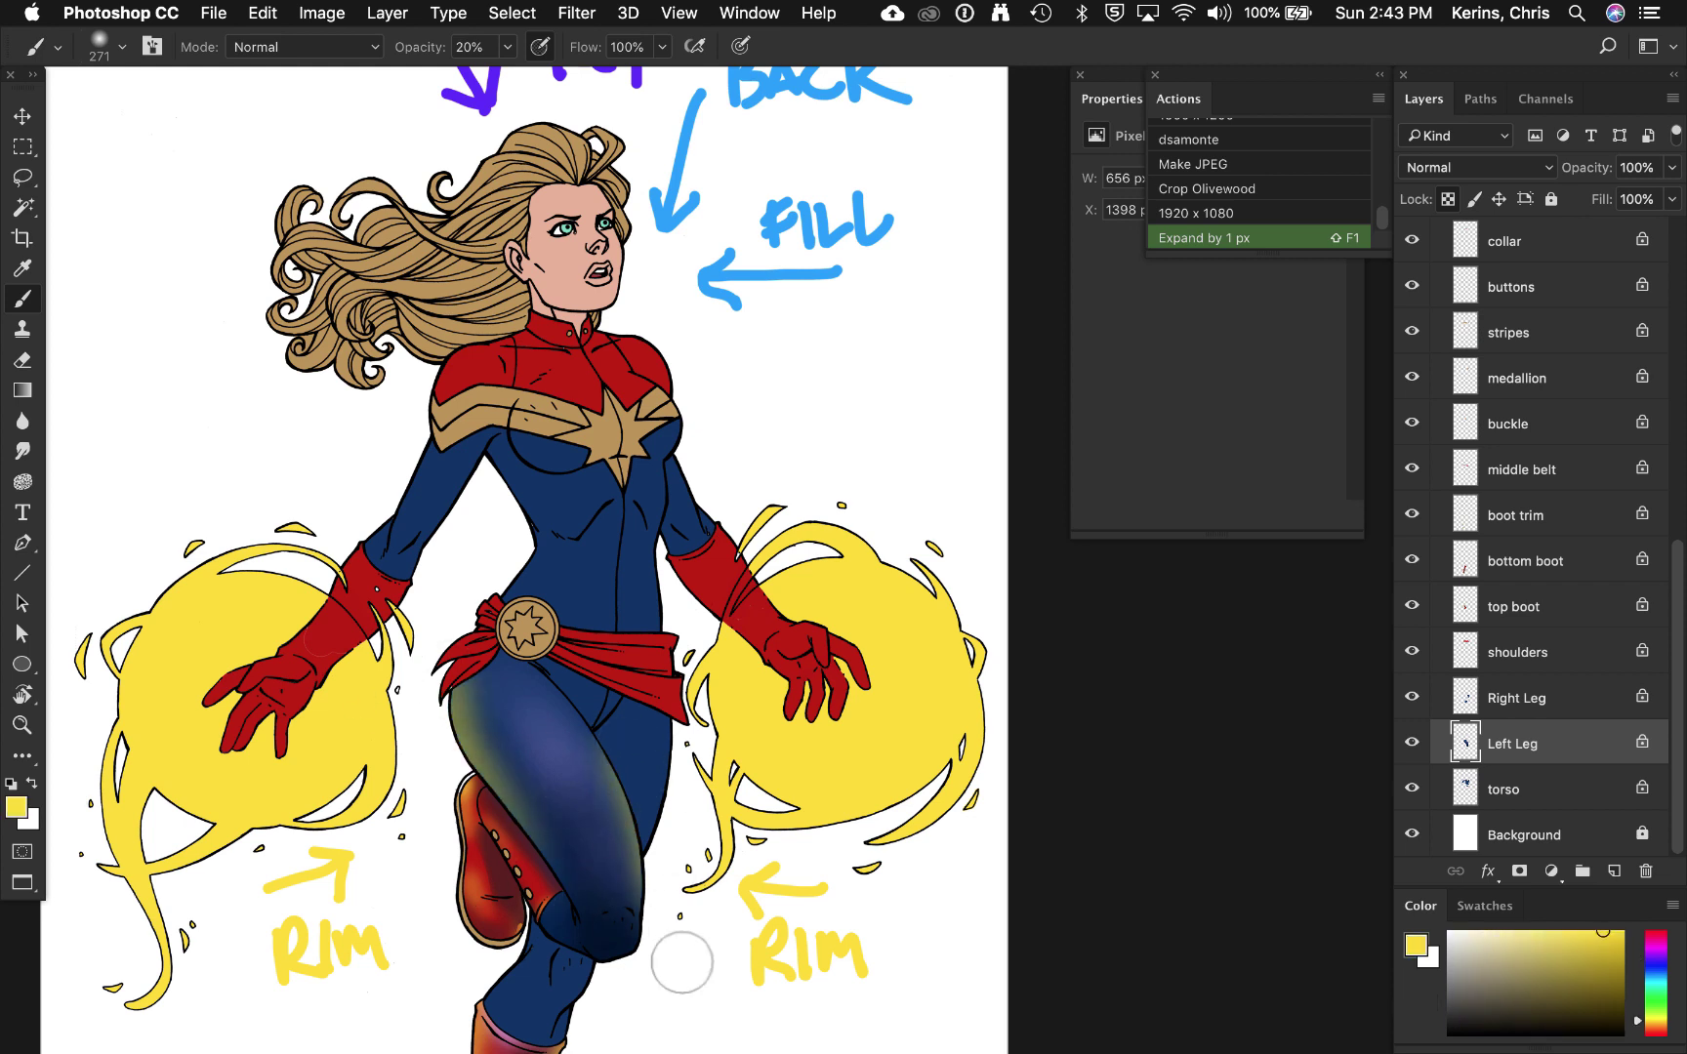
pyautogui.moveTo(525, 898); pyautogui.dragTo(552, 961)
pyautogui.keyDown('alt'); pyautogui.click(720, 270); pyautogui.keyUp('alt')
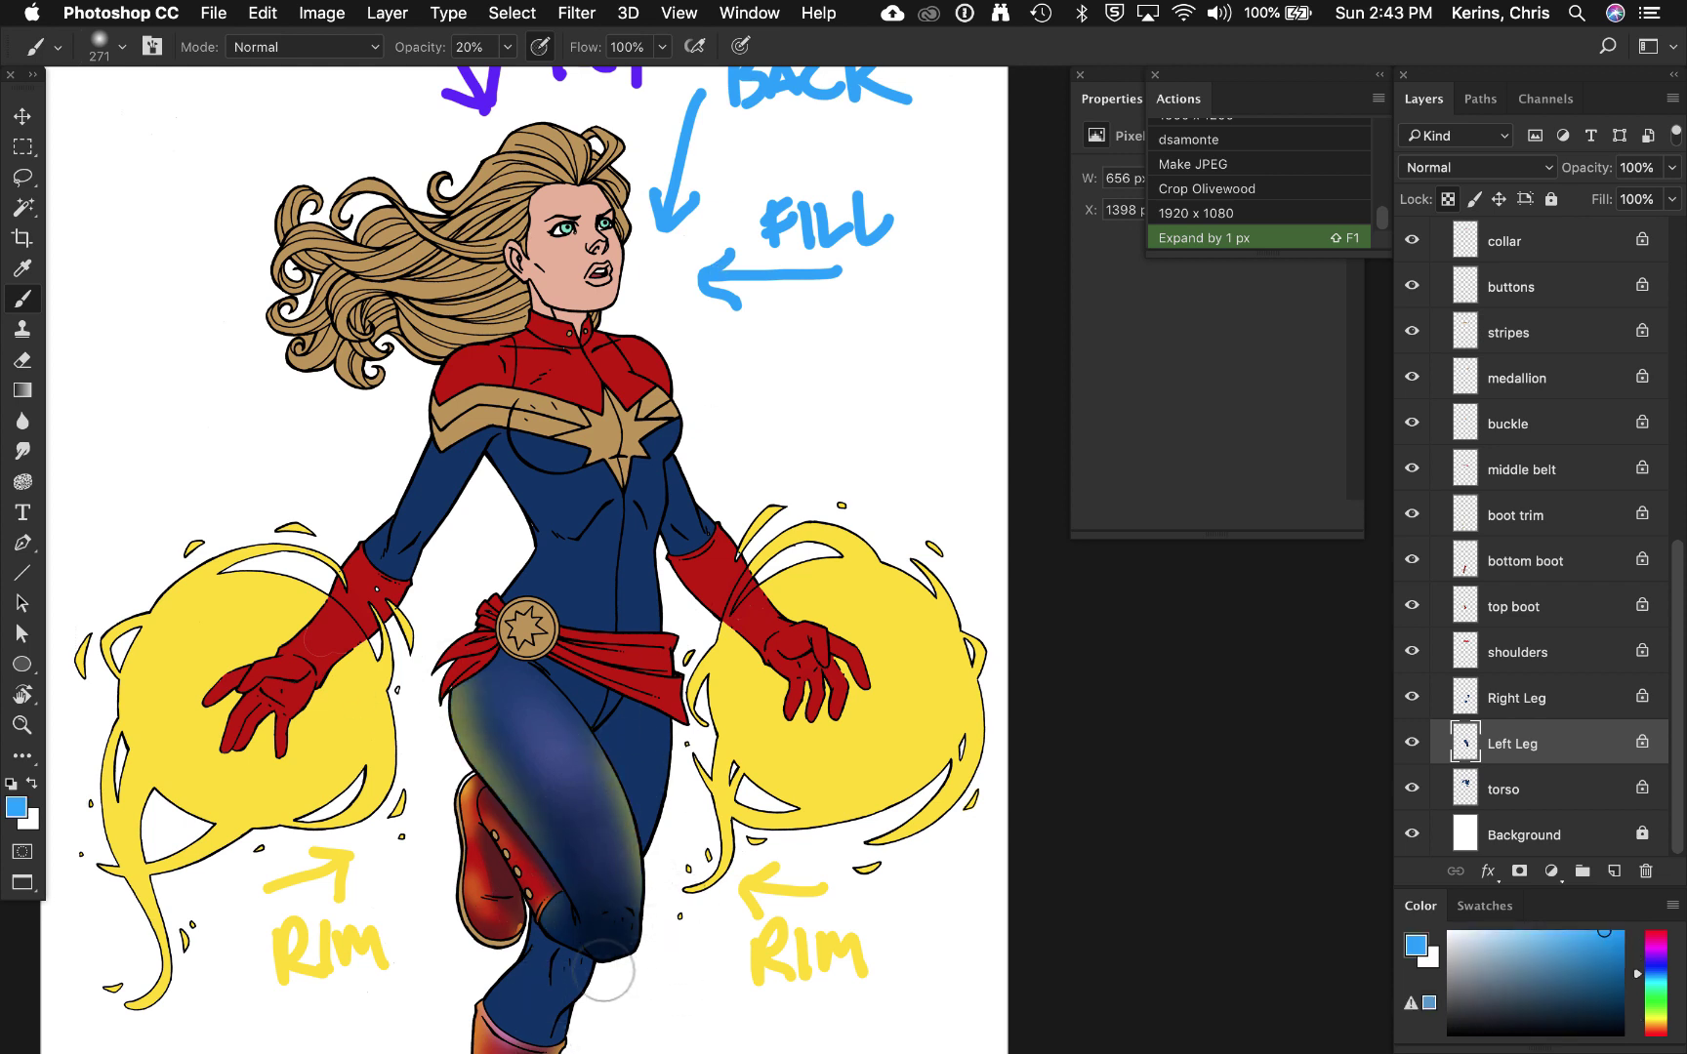
# Step: On the Right Leg layer, shade the lower leg below the knee dark navy with a 132 px brush at 80% opacity
pyautogui.hotkey('alt', ']')
pyautogui.keyDown('alt'); pyautogui.click(640, 727); pyautogui.keyUp('alt')
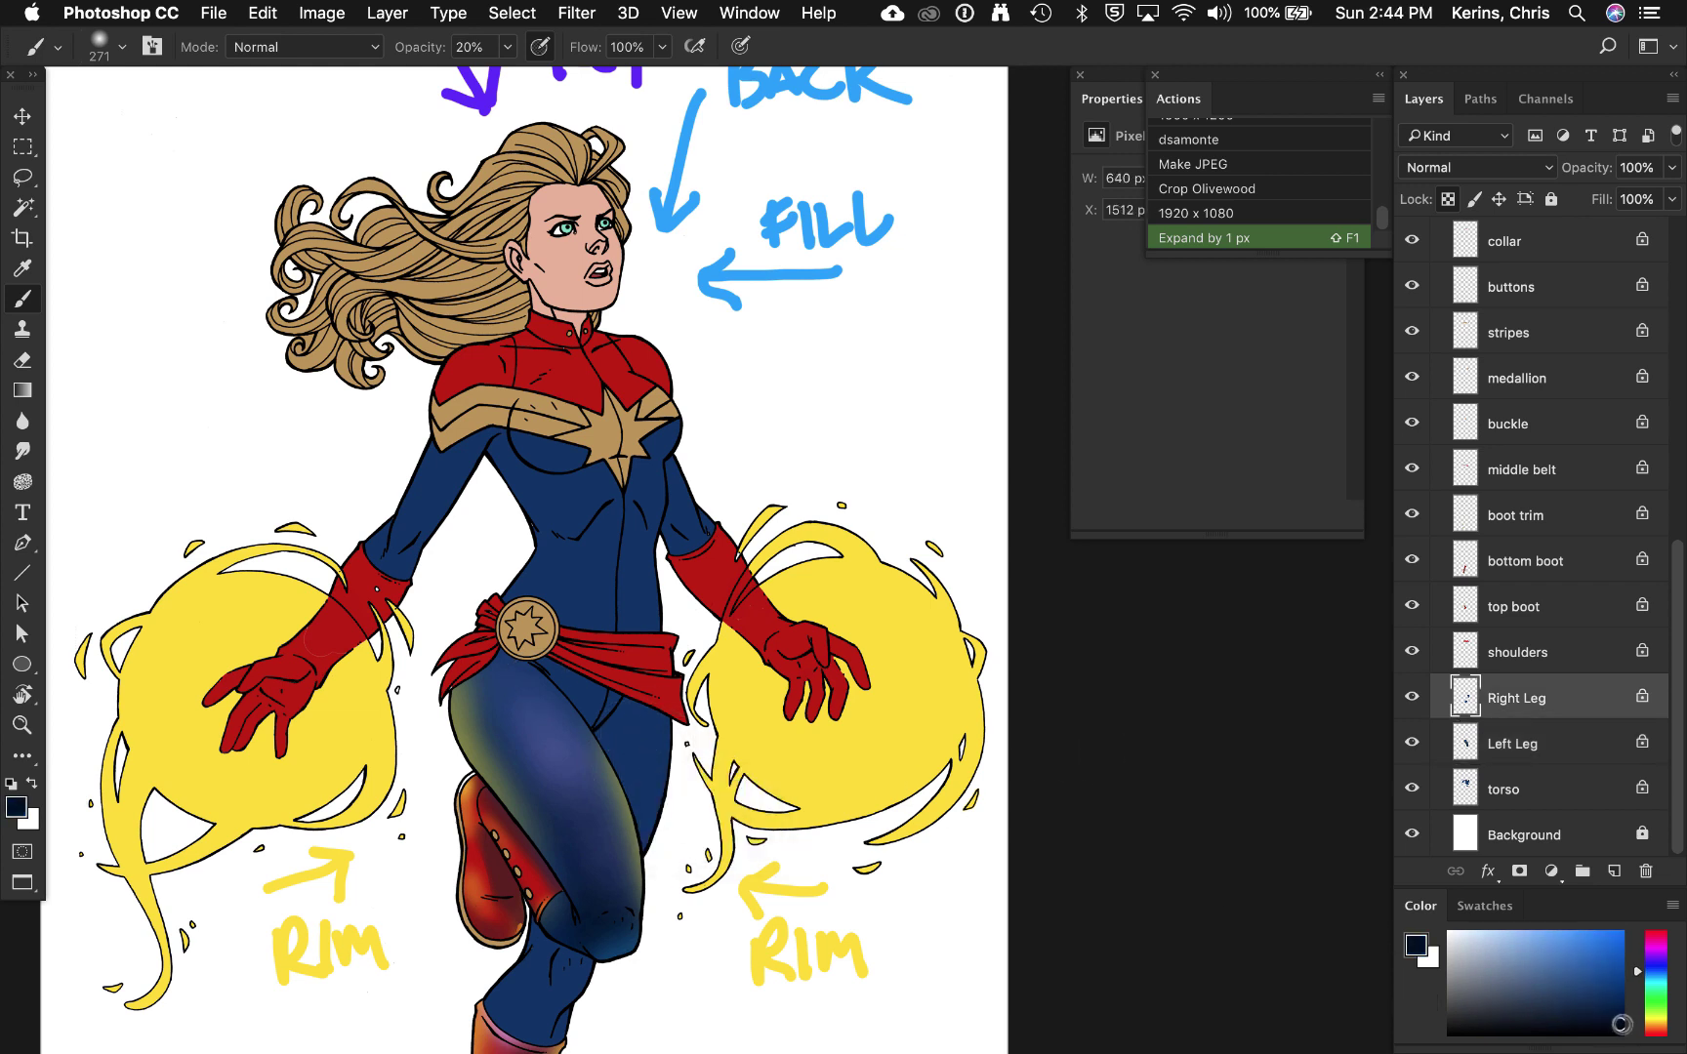
pyautogui.moveTo(682, 722); pyautogui.dragTo(700, 739)
pyautogui.moveTo(534, 918); pyautogui.dragTo(571, 971)
pyautogui.moveTo(515, 1032); pyautogui.dragTo(562, 981)
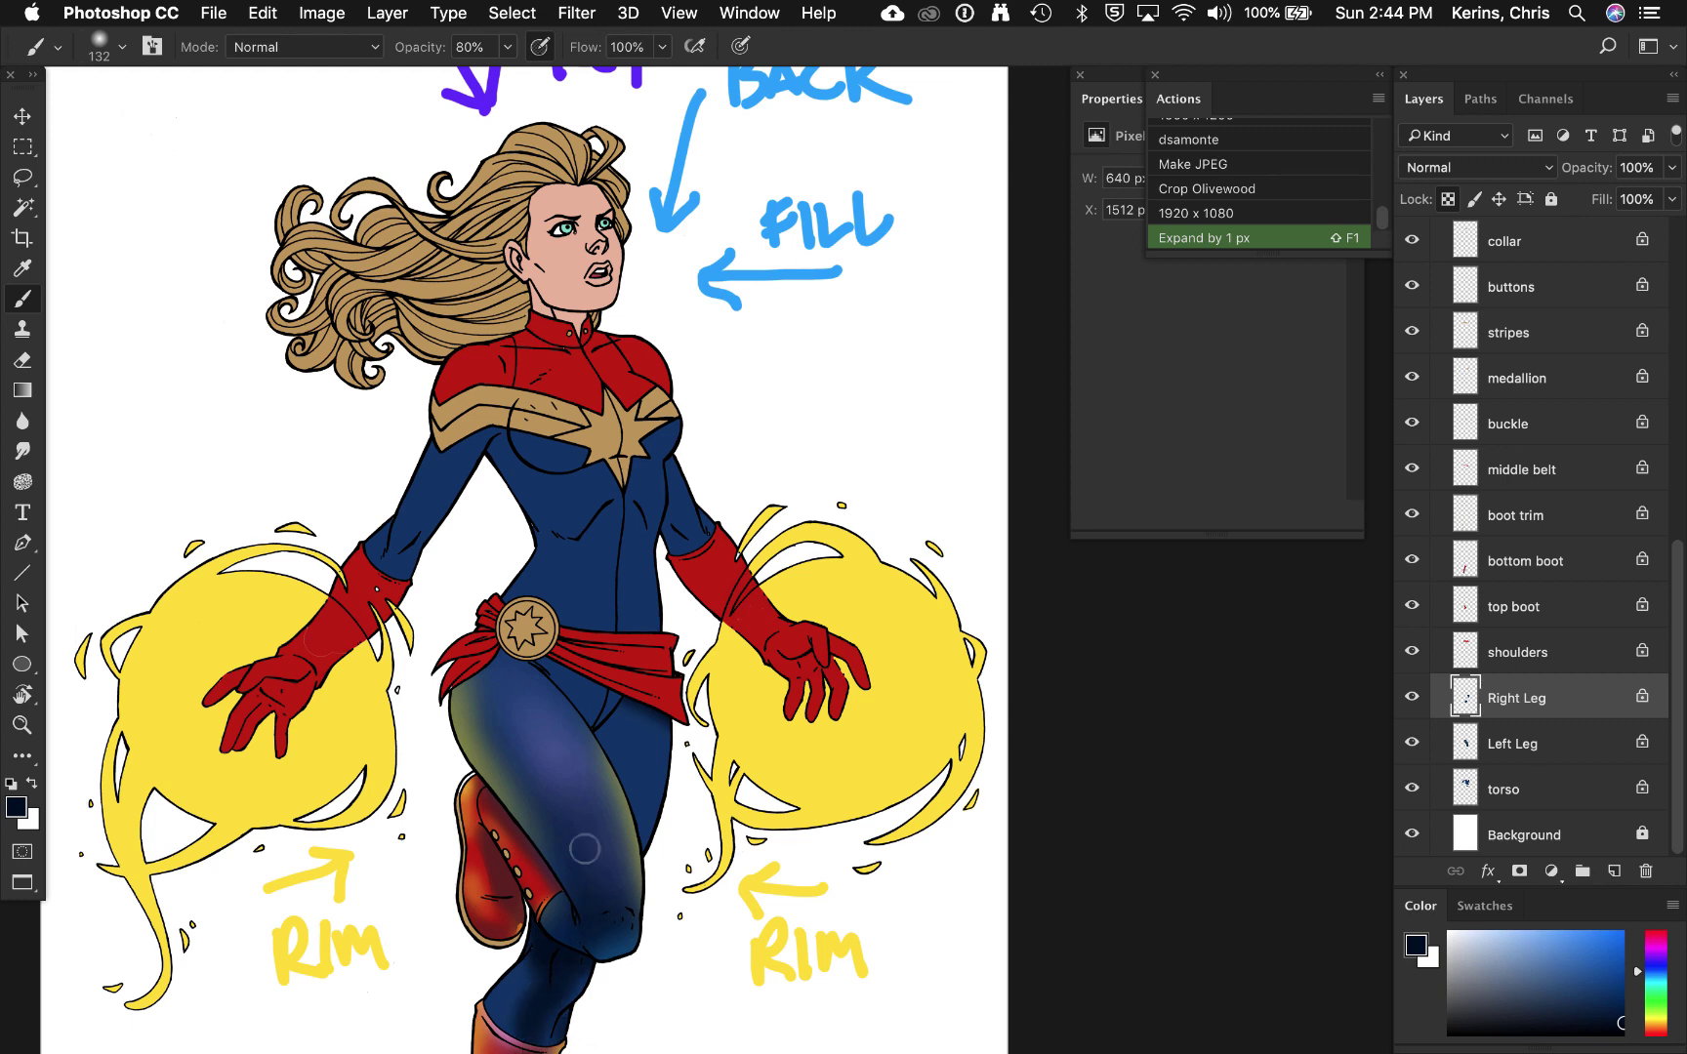
# Step: Add navy shading and yellow rim light to the right leg at 30% opacity, using colors sampled from the artwork
pyautogui.scroll(-5, 583, 848)
pyautogui.keyDown('alt'); pyautogui.click(381, 647); pyautogui.keyUp('alt')
pyautogui.press('3')
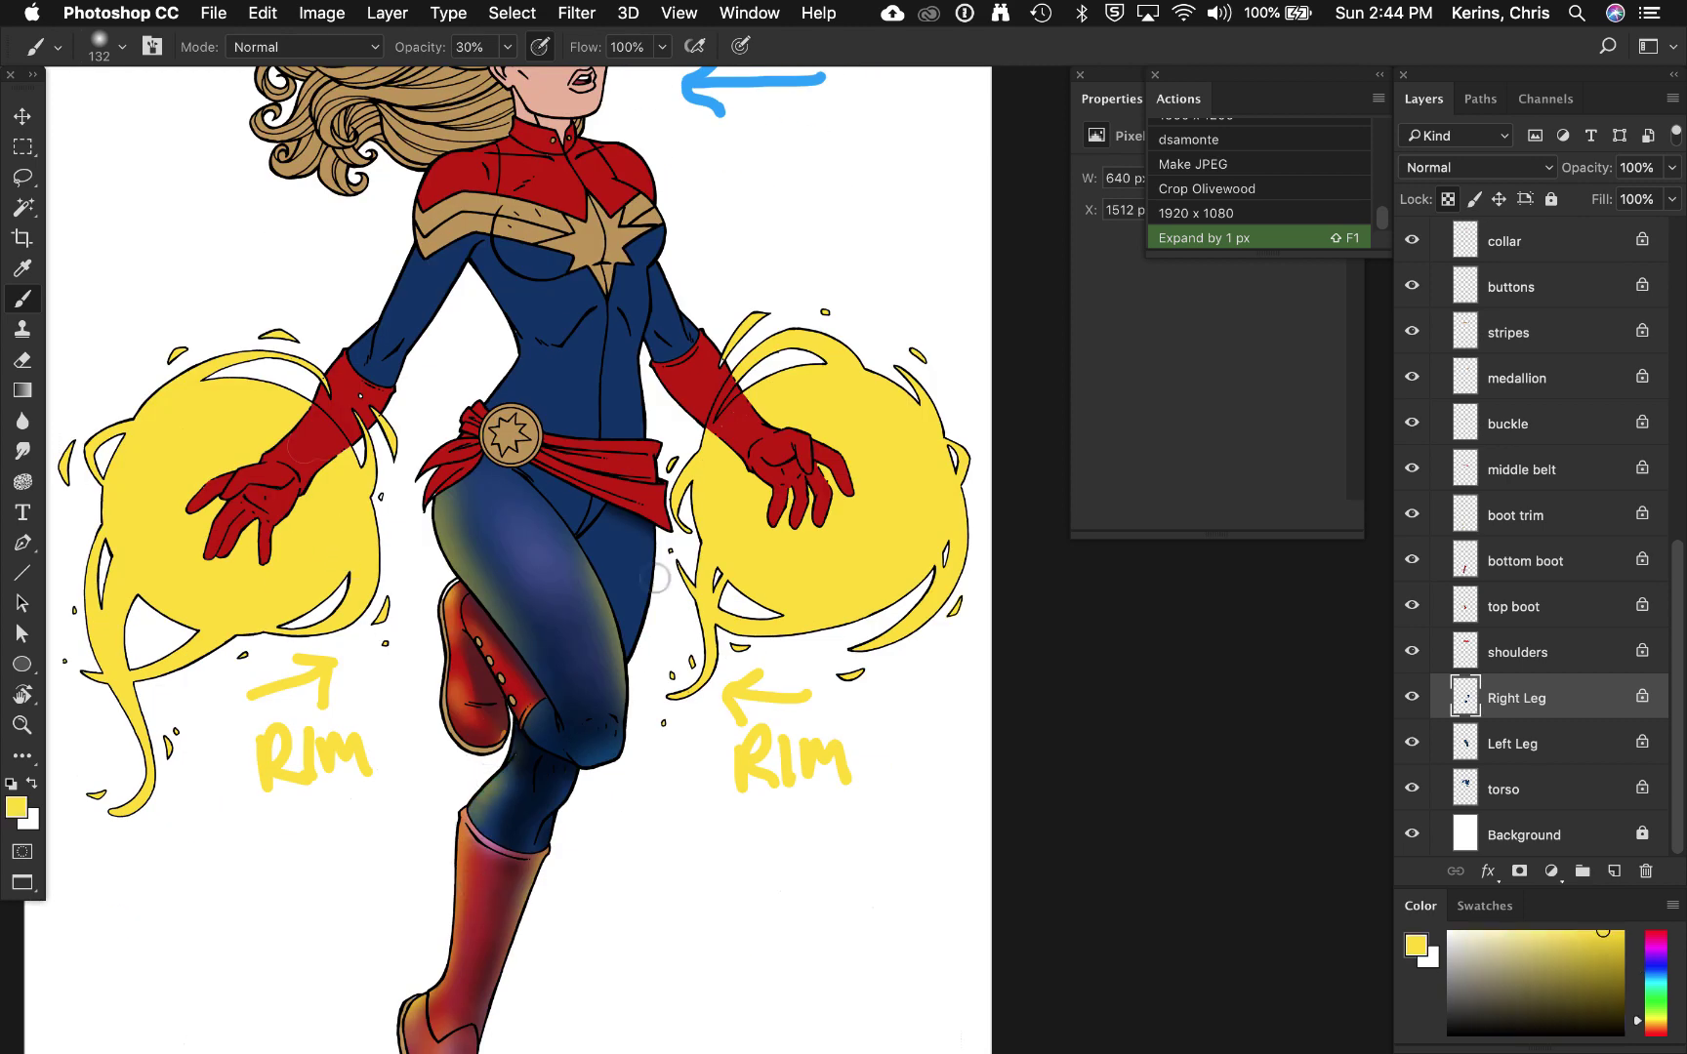
pyautogui.keyDown('alt'); pyautogui.click(586, 683); pyautogui.keyUp('alt')
pyautogui.keyDown('alt'); pyautogui.click(576, 732); pyautogui.keyUp('alt')
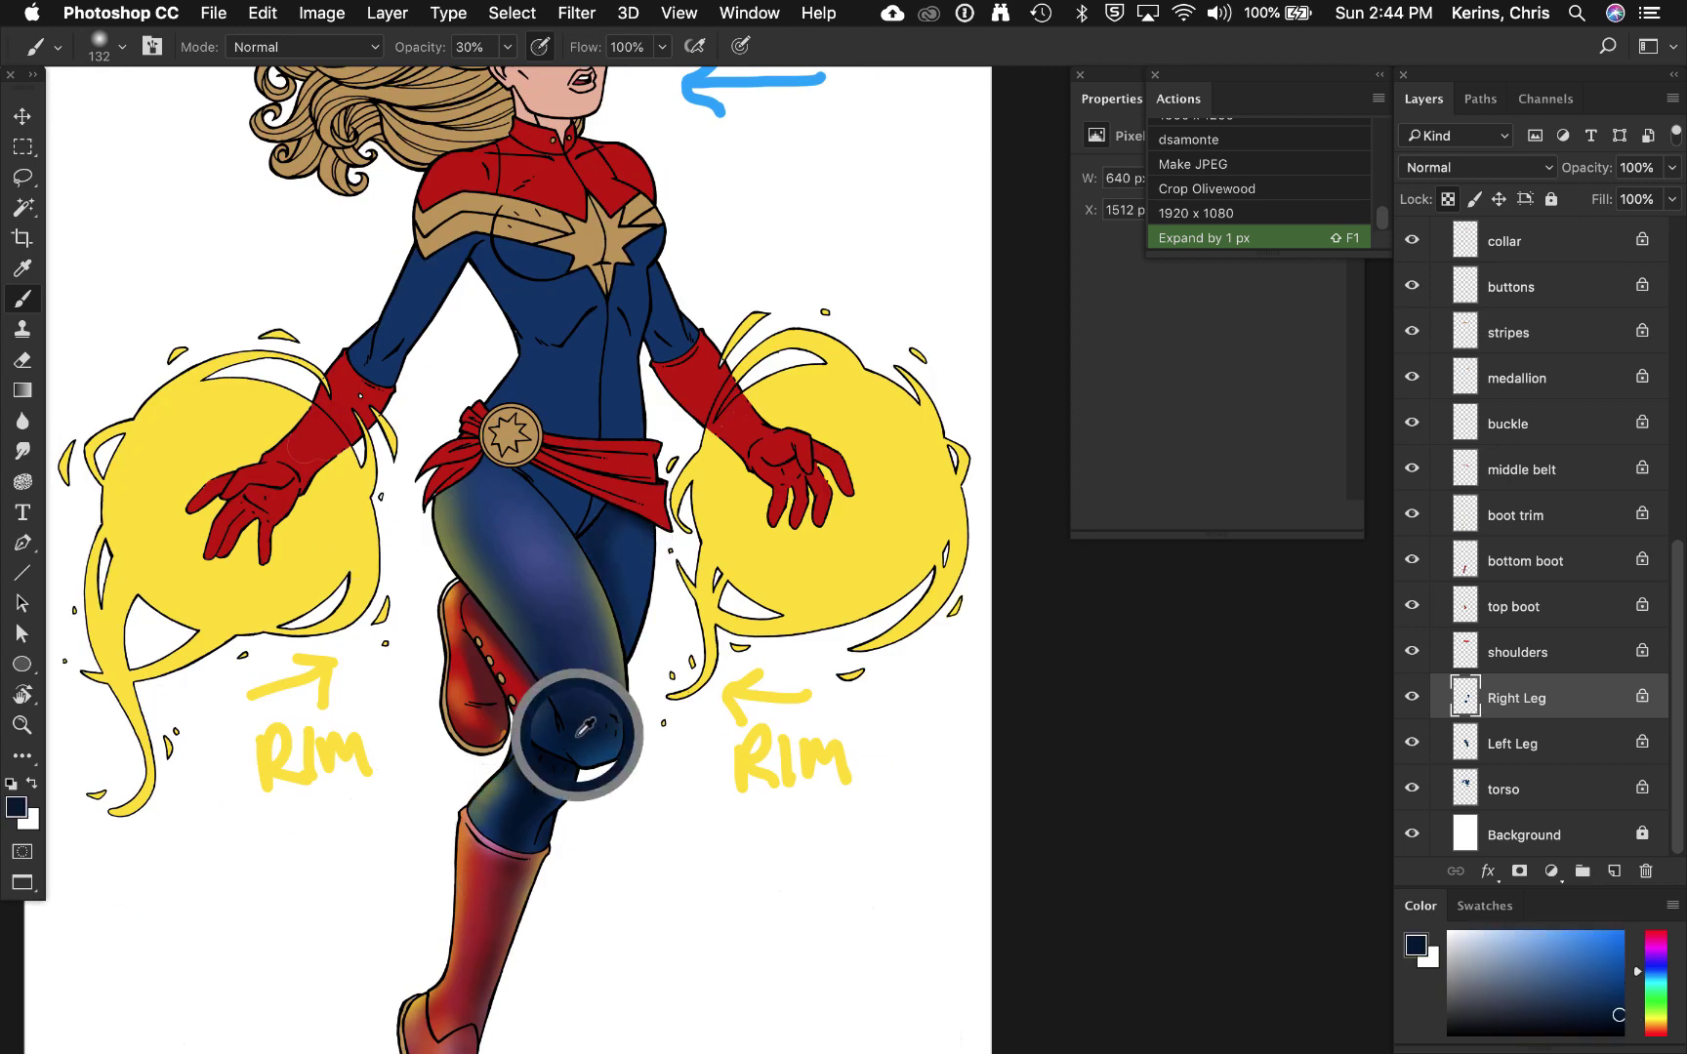
pyautogui.keyDown('alt'); pyautogui.click(688, 537); pyautogui.keyUp('alt')
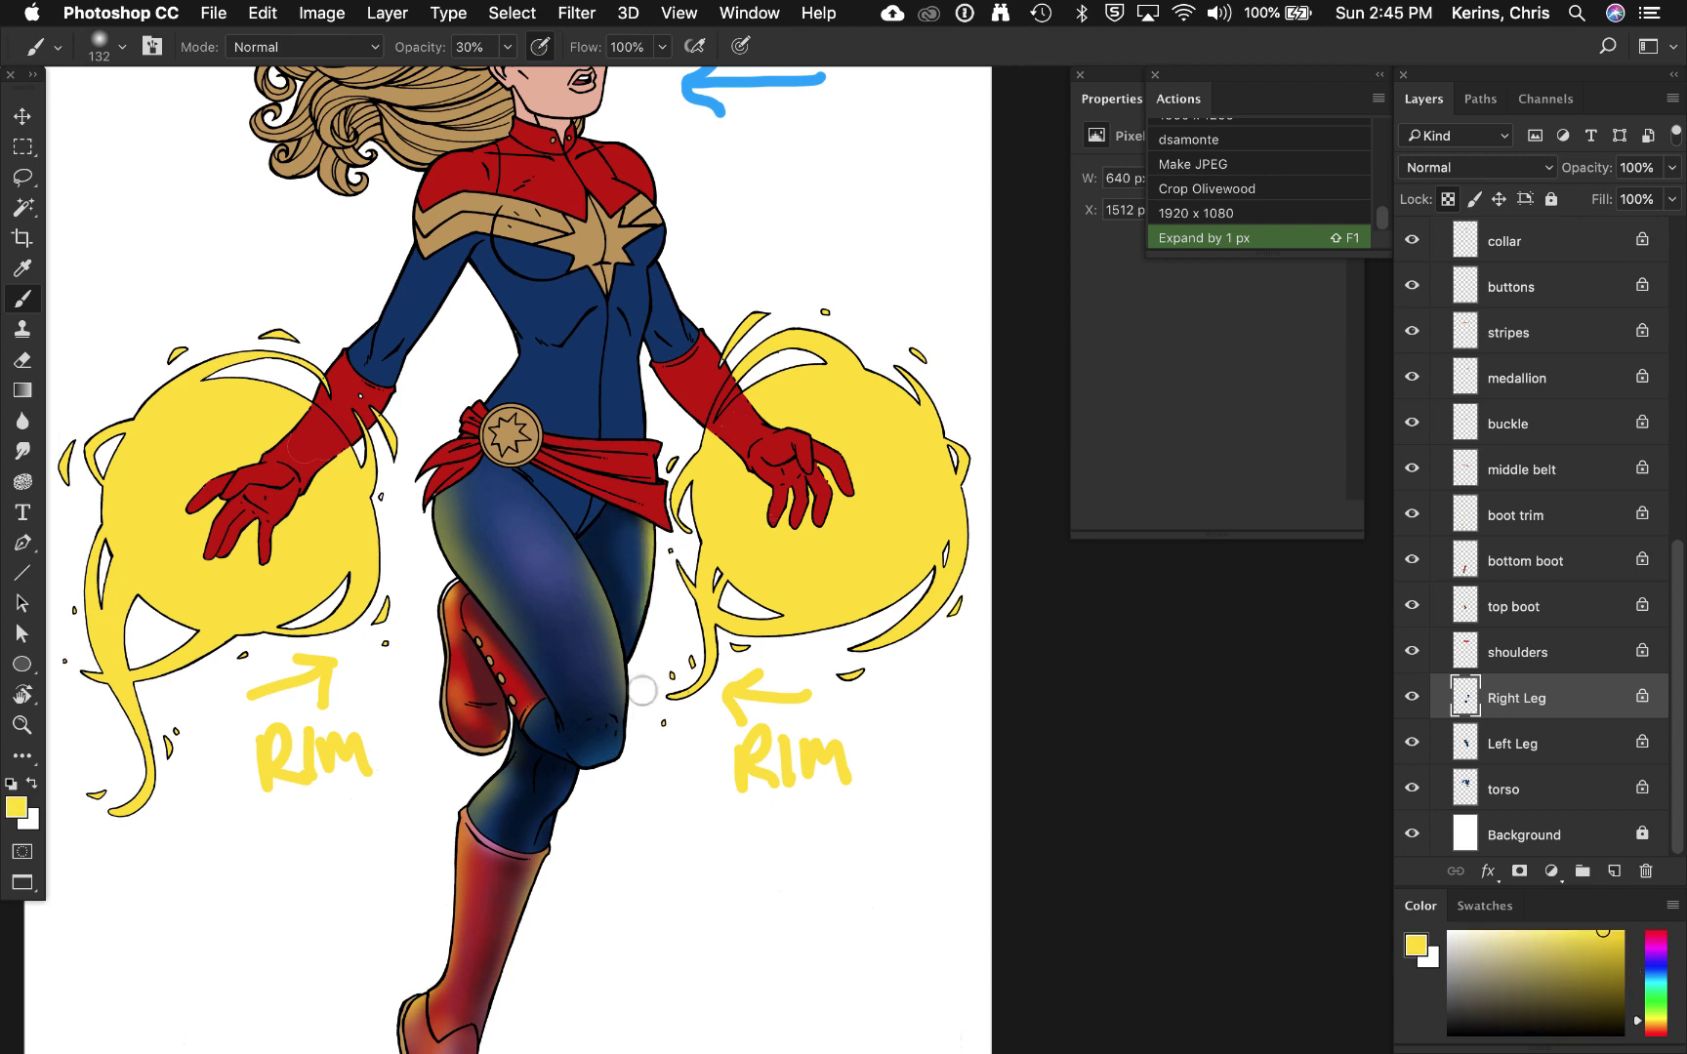
pyautogui.moveTo(615, 490); pyautogui.dragTo(633, 736)
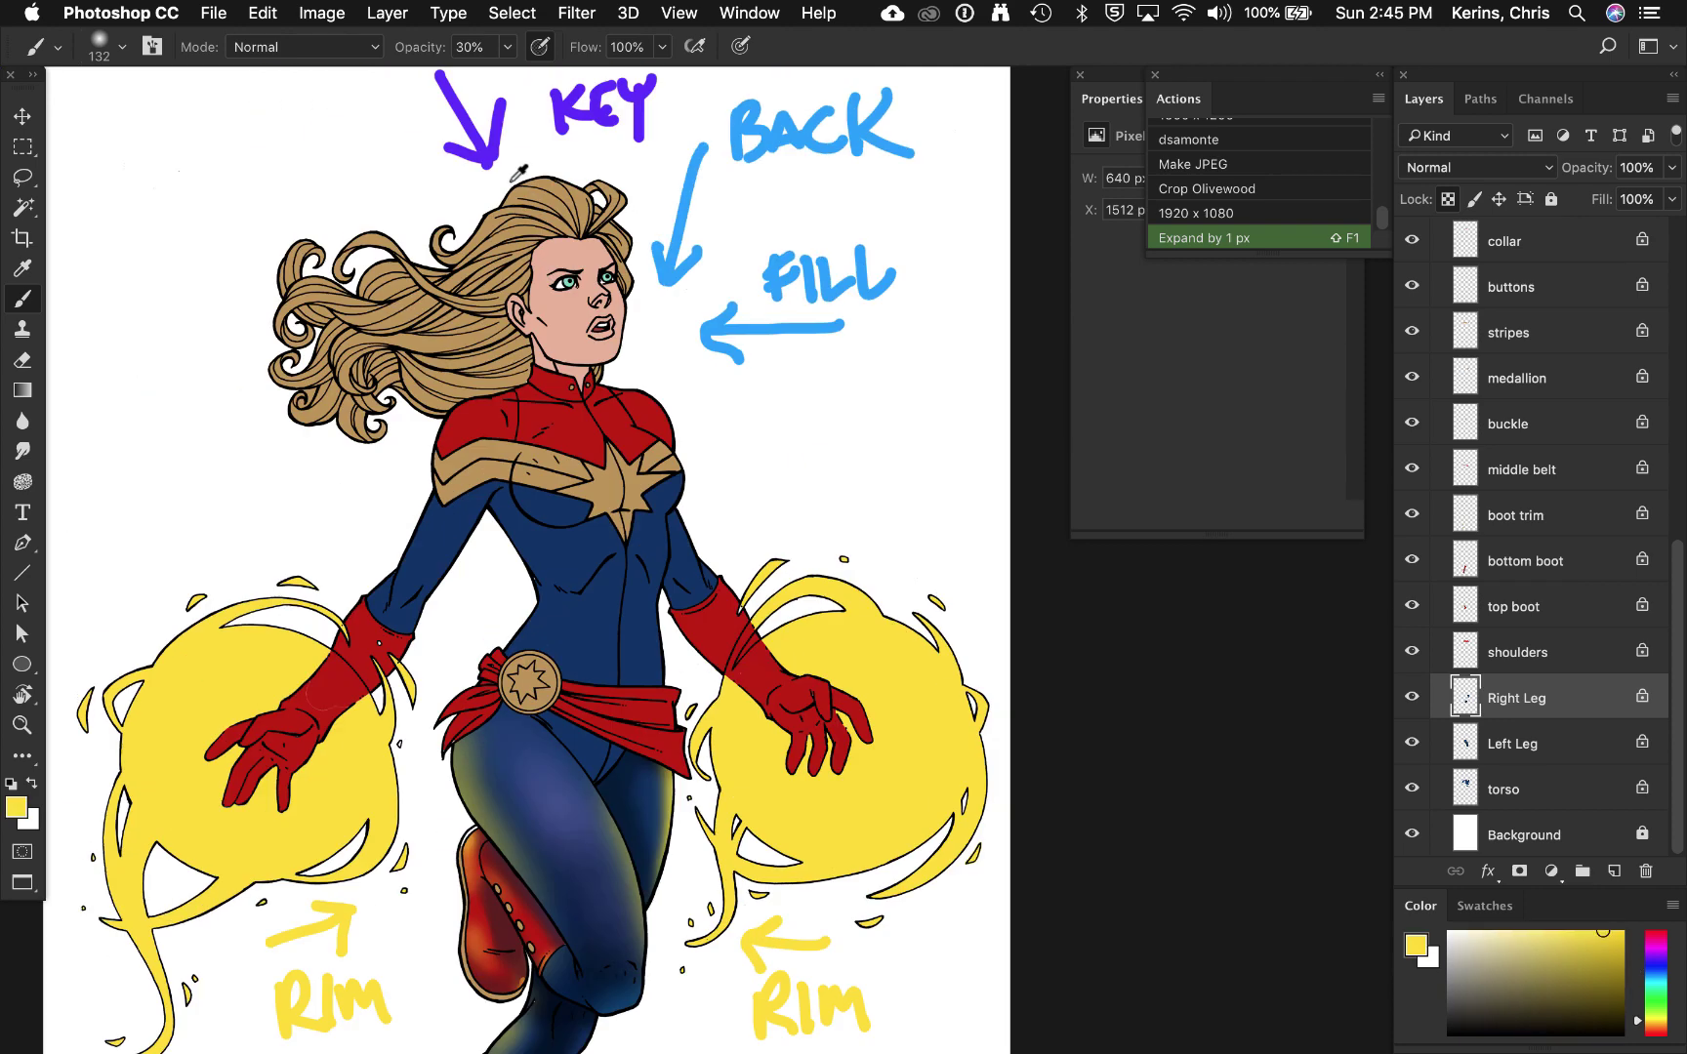
# Step: Highlight the right thigh with a lighter tint of the KEY arrow's purple at 30% opacity
pyautogui.keyDown('alt'); pyautogui.click(639, 106); pyautogui.keyUp('alt')
pyautogui.click(1510, 932)
pyautogui.moveTo(648, 814); pyautogui.dragTo(642, 782)
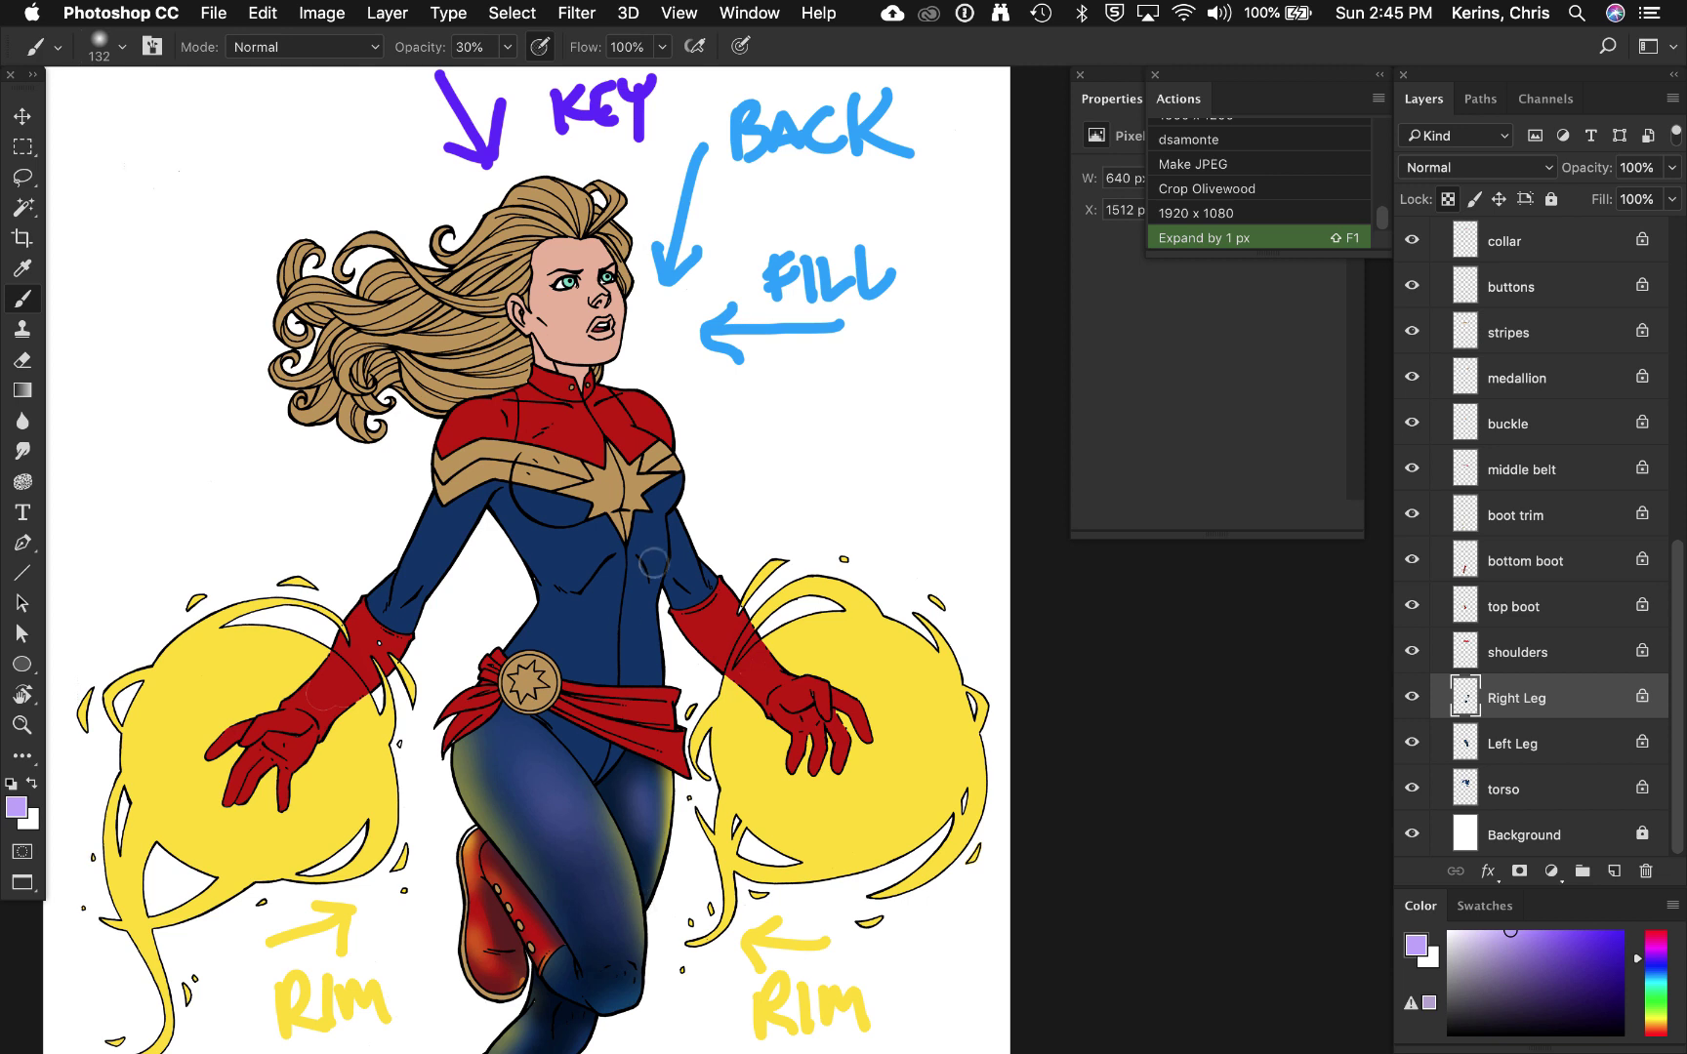
# Step: On the torso layer, shade the torso and sleeve in sampled dark navy at 60% opacity within hidden-edge Magic Wand selections
pyautogui.keyDown('super'); pyautogui.rightClick(603, 618); pyautogui.keyUp('super')
pyautogui.click(657, 670)
pyautogui.keyDown('alt'); pyautogui.click(614, 601); pyautogui.keyUp('alt')
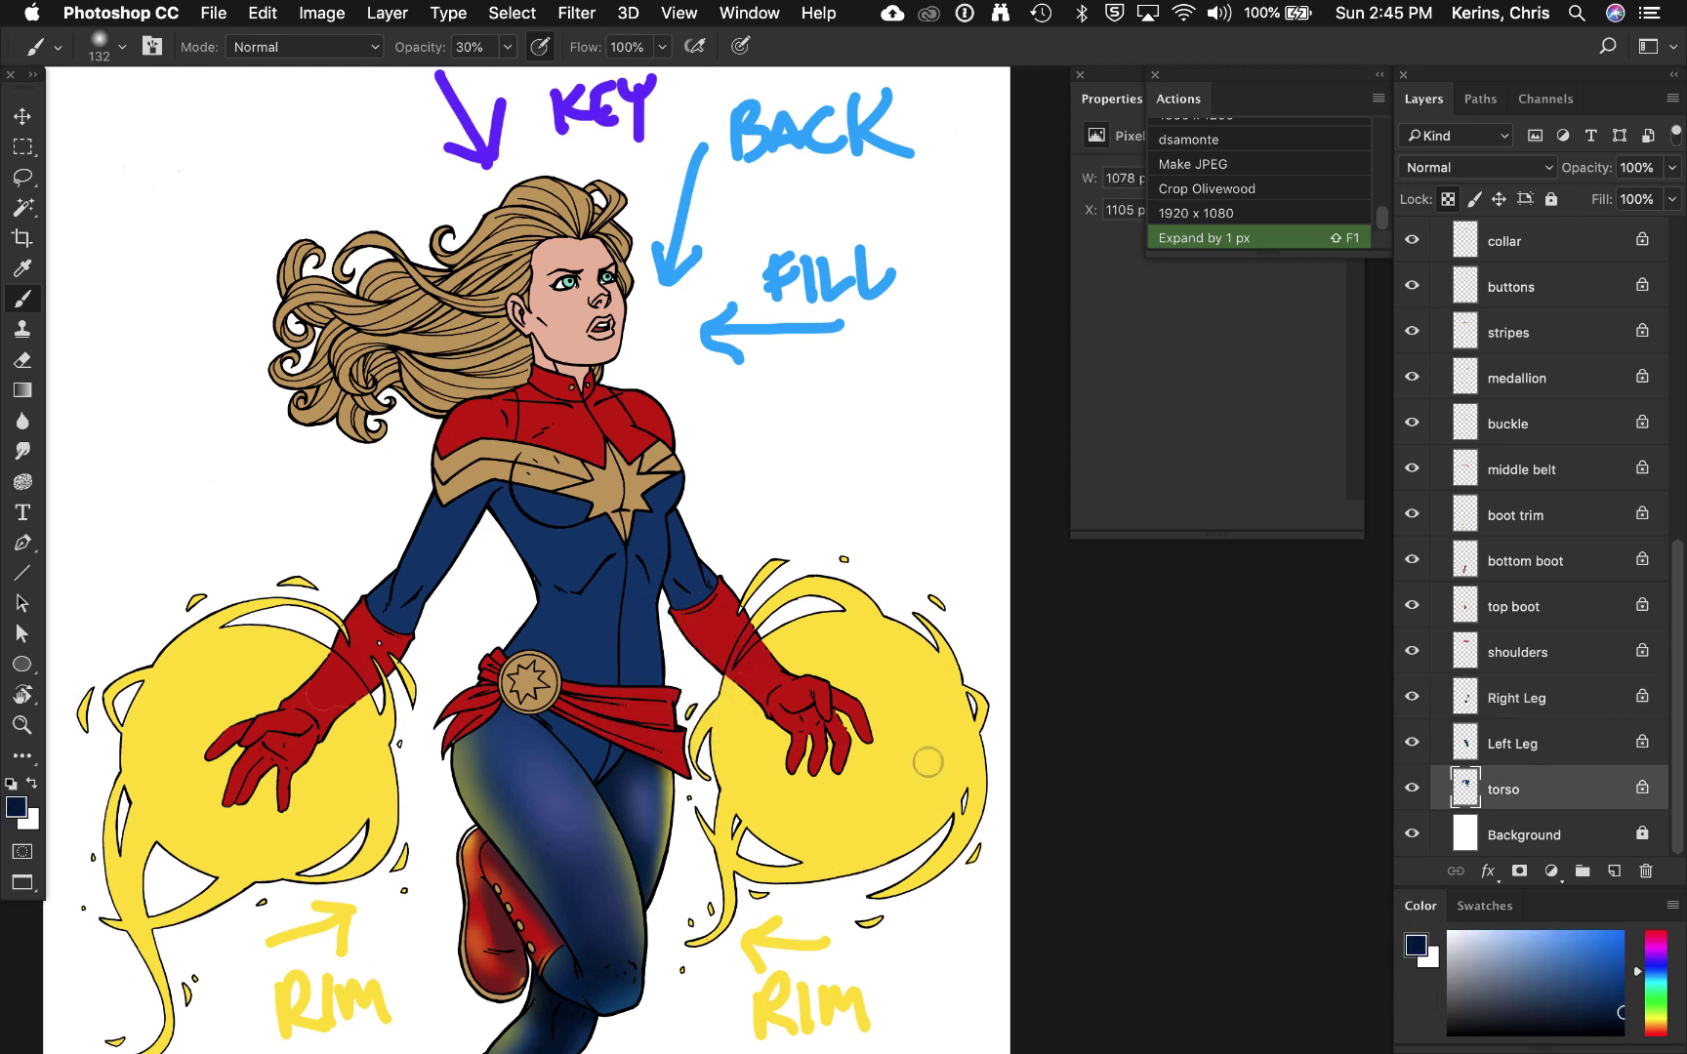
pyautogui.moveTo(602, 585)
pyautogui.mouseDown()
pyautogui.moveTo(580, 740)
pyautogui.moveTo(565, 698)
pyautogui.moveTo(599, 733)
pyautogui.moveTo(608, 638)
pyautogui.moveTo(588, 540)
pyautogui.mouseUp()
pyautogui.press('w')
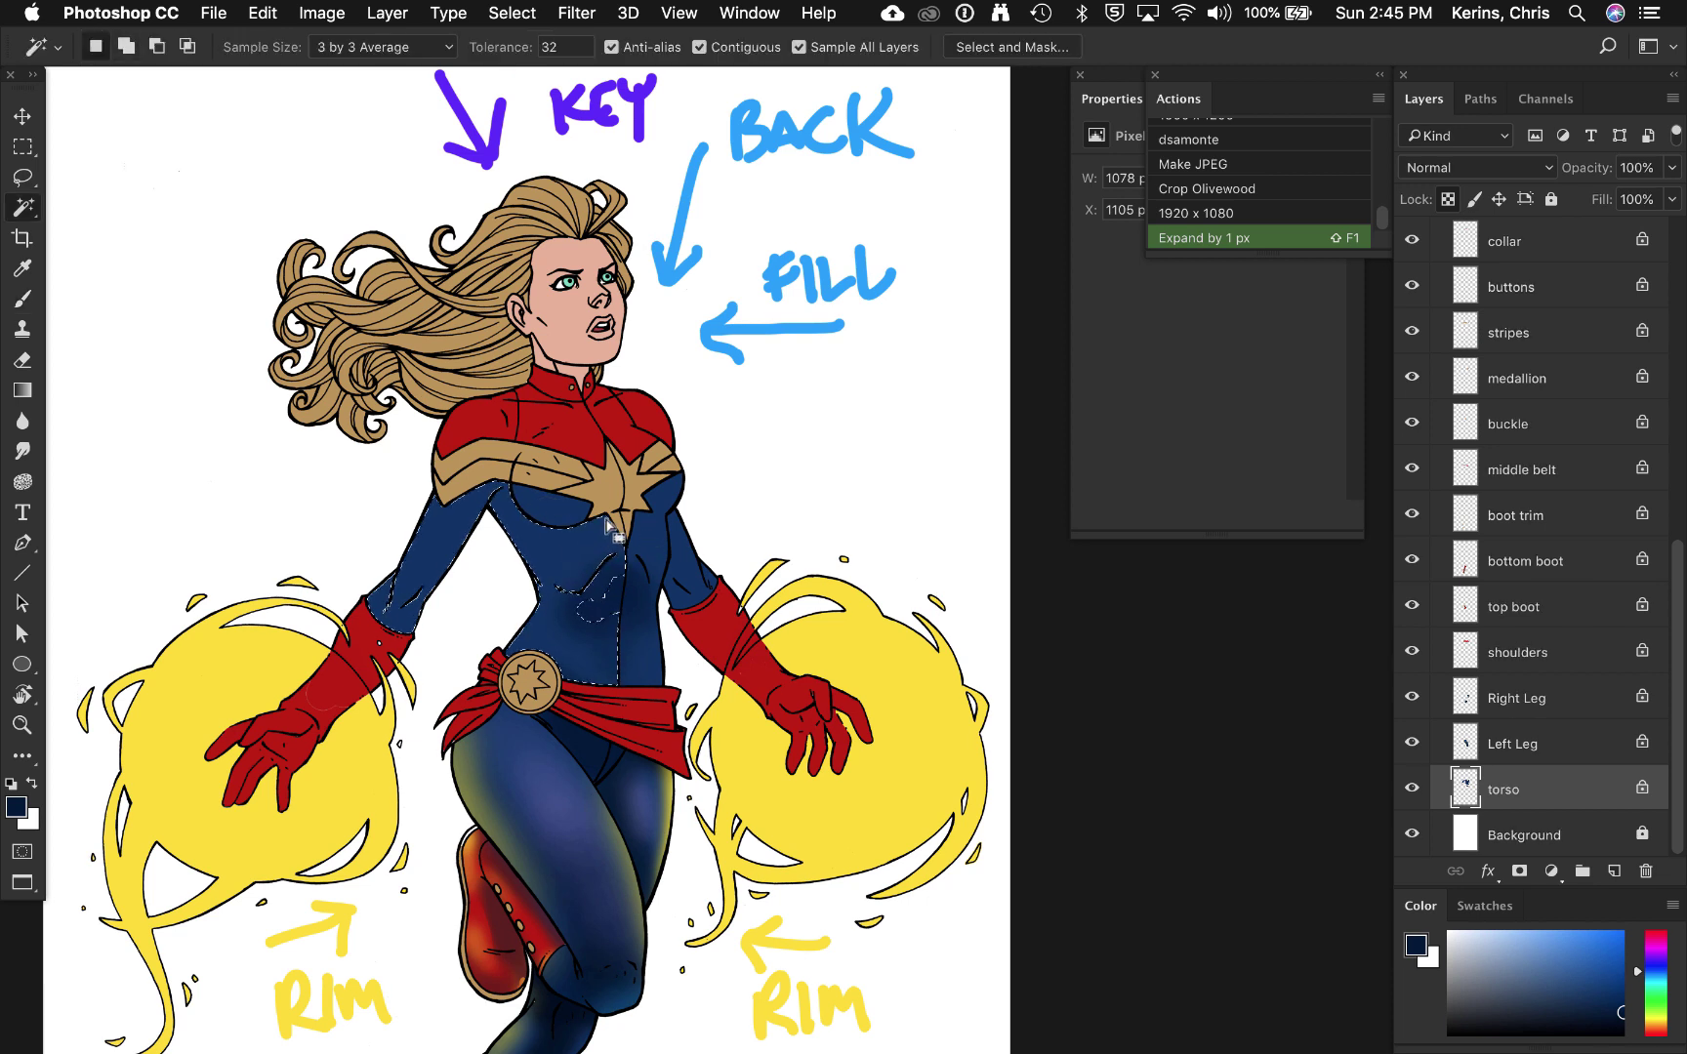
pyautogui.click(598, 546)
pyautogui.hotkey('ctrl', 'h')
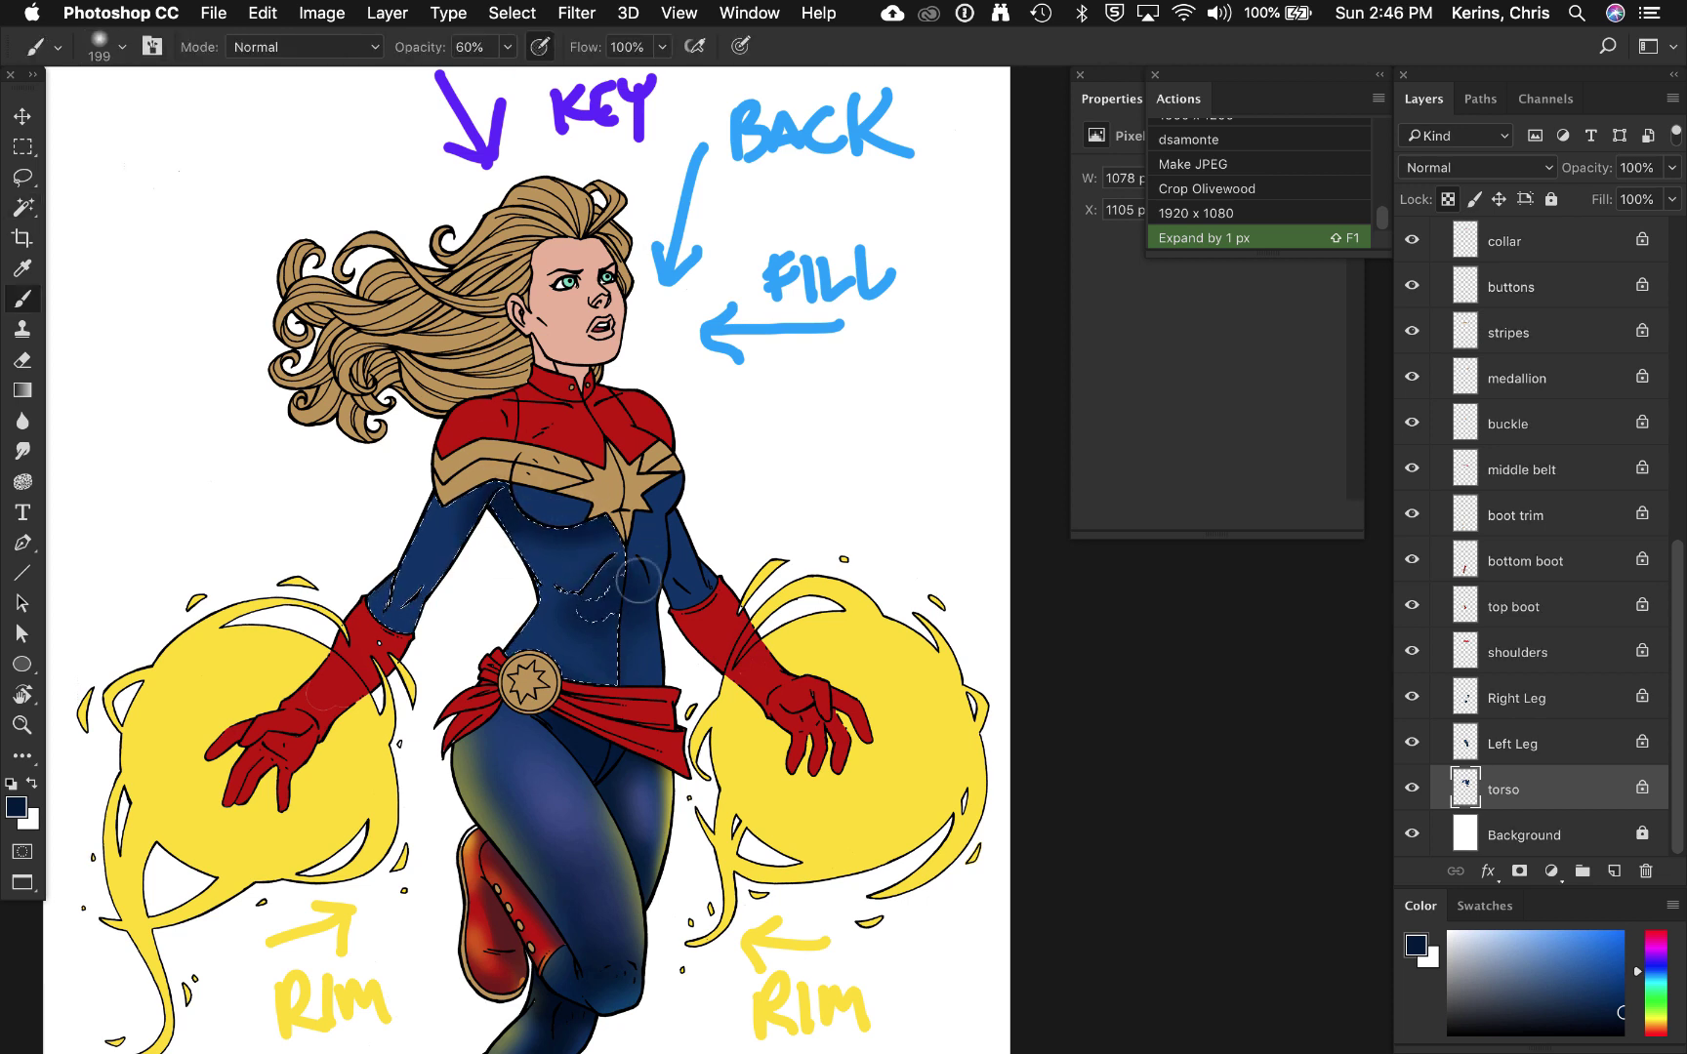
pyautogui.moveTo(647, 511)
pyautogui.mouseDown()
pyautogui.moveTo(568, 524)
pyautogui.moveTo(582, 554)
pyautogui.moveTo(489, 565)
pyautogui.moveTo(682, 584)
pyautogui.moveTo(579, 629)
pyautogui.moveTo(592, 659)
pyautogui.moveTo(644, 615)
pyautogui.mouseUp()
pyautogui.moveTo(466, 542)
pyautogui.mouseDown()
pyautogui.moveTo(411, 625)
pyautogui.moveTo(433, 637)
pyautogui.mouseUp()
# Step: Highlight the sleeve, chest and ribs with a pale tint of the KEY arrow's purple at 60% opacity, undoing the last stroke
pyautogui.keyDown('alt'); pyautogui.click(599, 107); pyautogui.keyUp('alt')
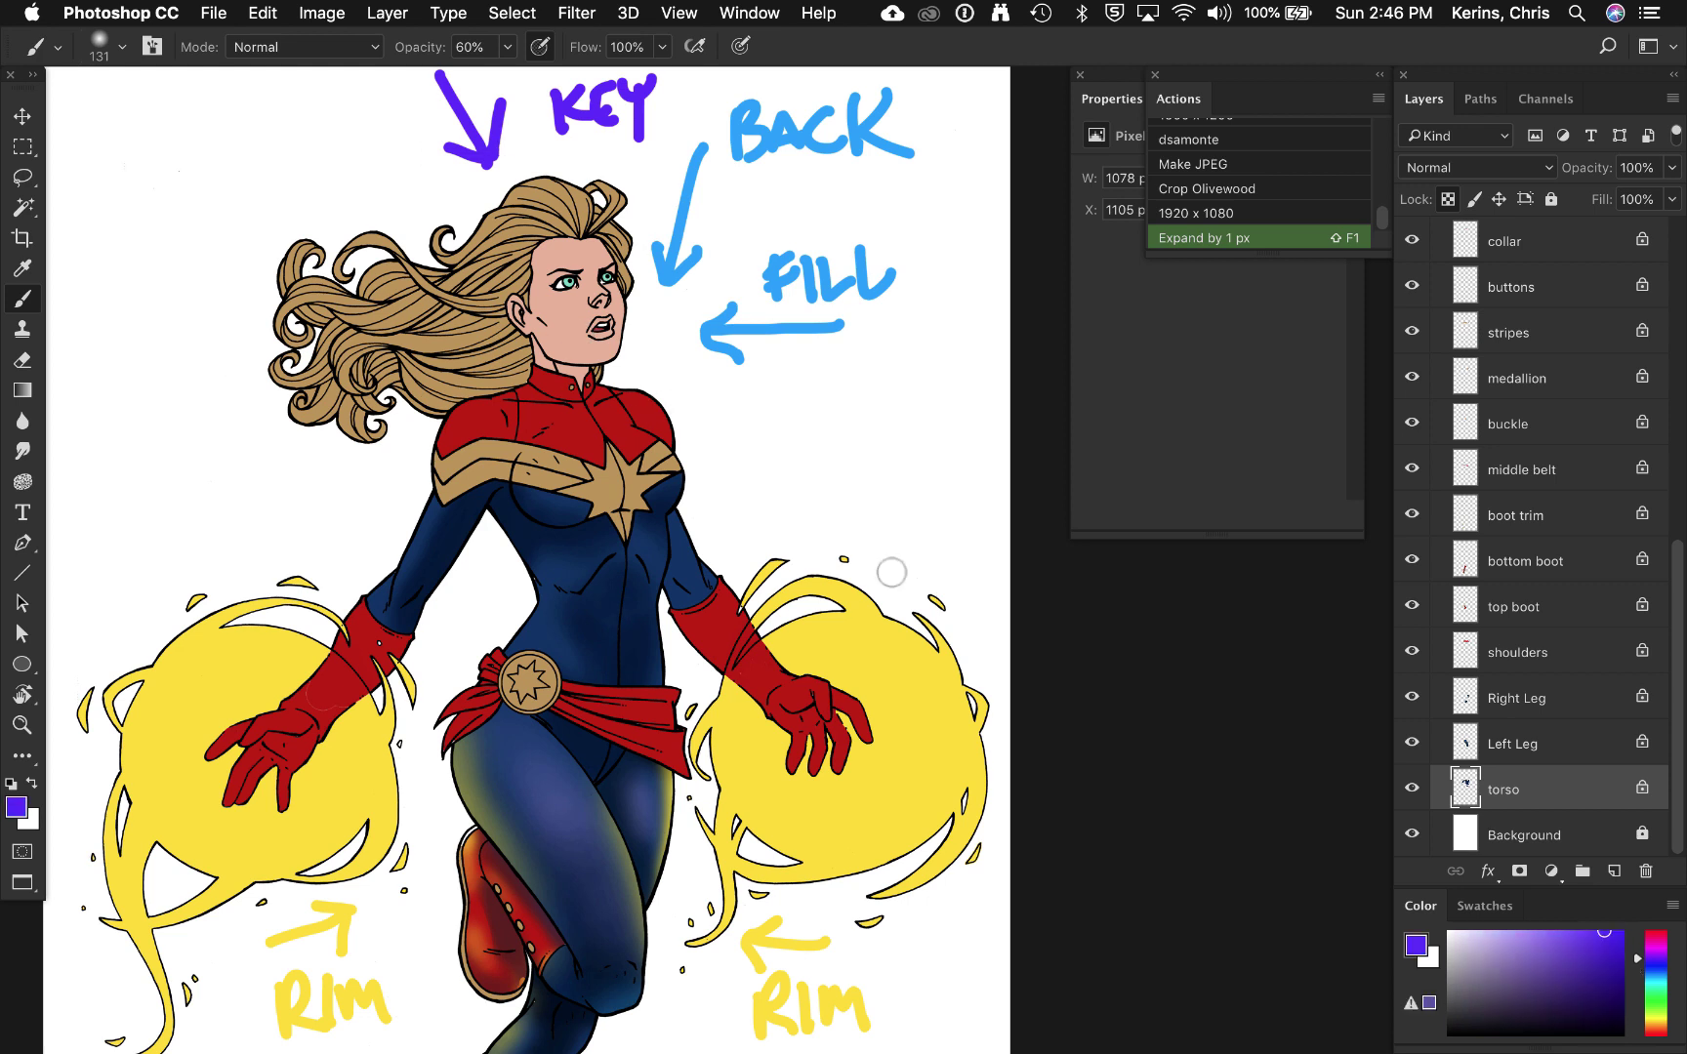
pyautogui.click(1491, 932)
pyautogui.moveTo(420, 498); pyautogui.dragTo(416, 547)
pyautogui.moveTo(528, 493); pyautogui.dragTo(572, 498)
pyautogui.moveTo(562, 568); pyautogui.dragTo(590, 574)
pyautogui.press('super+z')
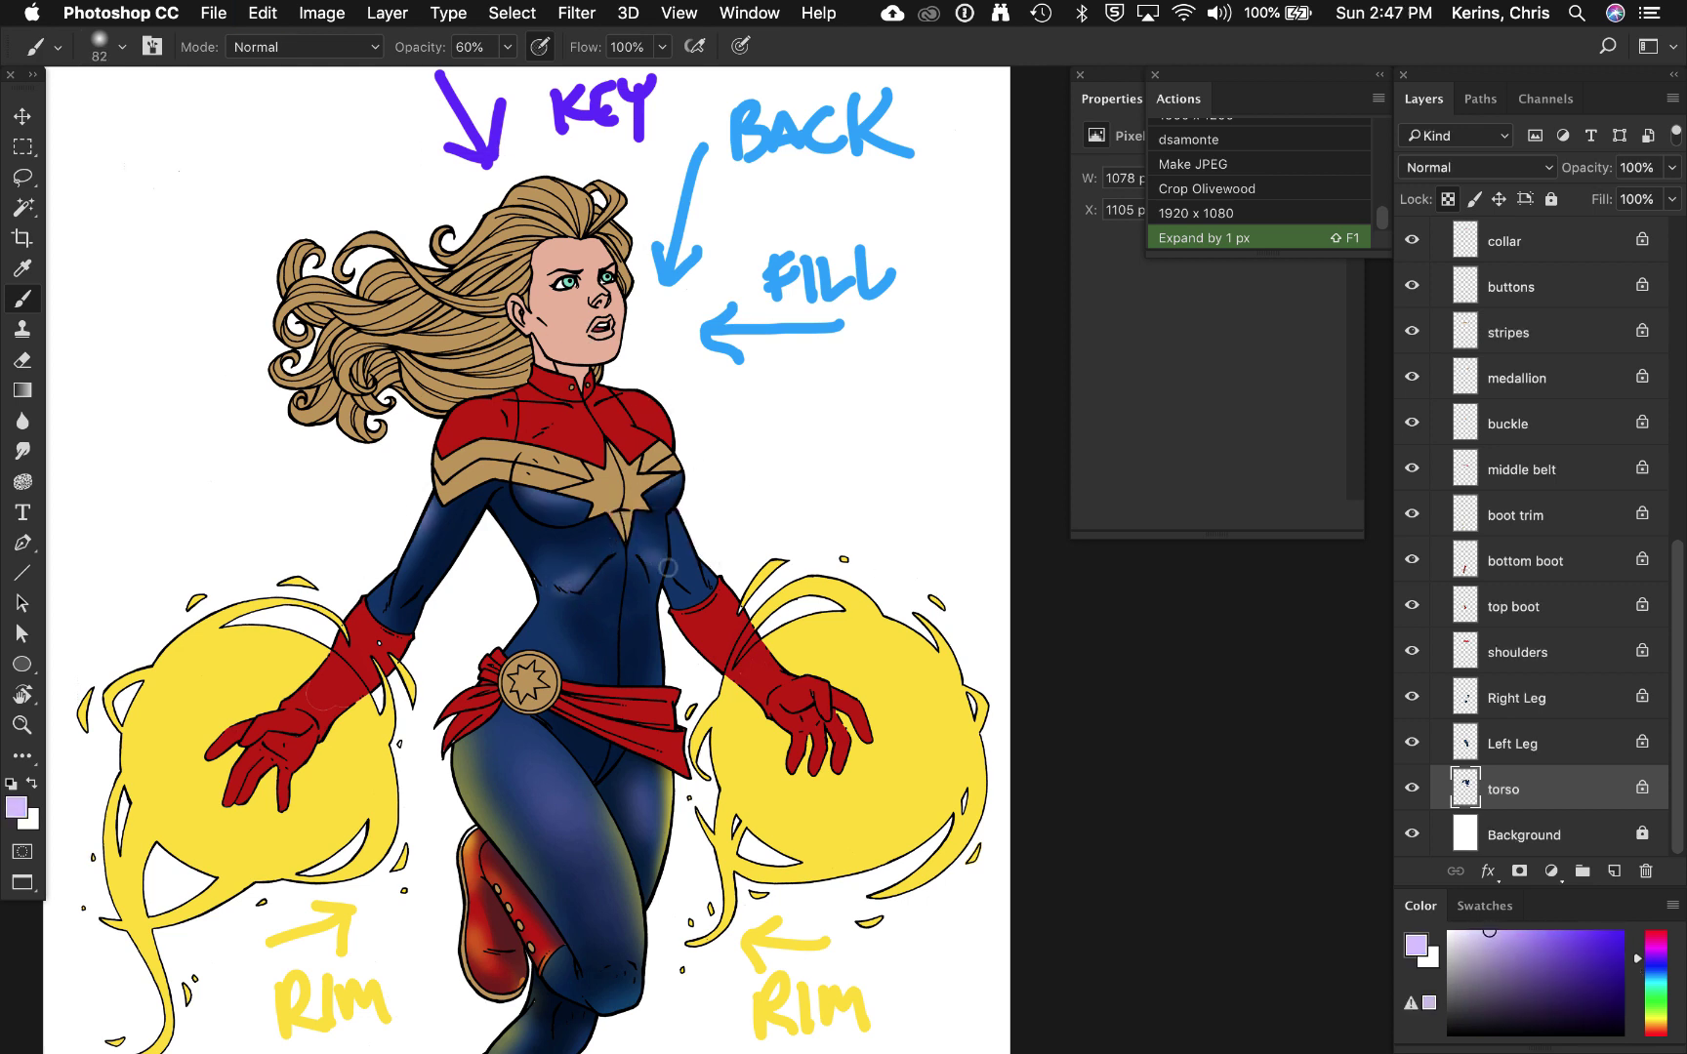
# Step: Highlight the abdomen above the belt with a 161 px brush in a pale tint of the KEY arrow's purple
pyautogui.keyDown('alt'); pyautogui.click(734, 312); pyautogui.keyUp('alt')
pyautogui.keyDown('ctrl'); pyautogui.keyDown('alt'); pyautogui.moveTo(470, 585); pyautogui.dragTo(511, 603); pyautogui.keyUp('alt'); pyautogui.keyUp('ctrl')
pyautogui.keyDown('alt'); pyautogui.click(489, 151); pyautogui.keyUp('alt')
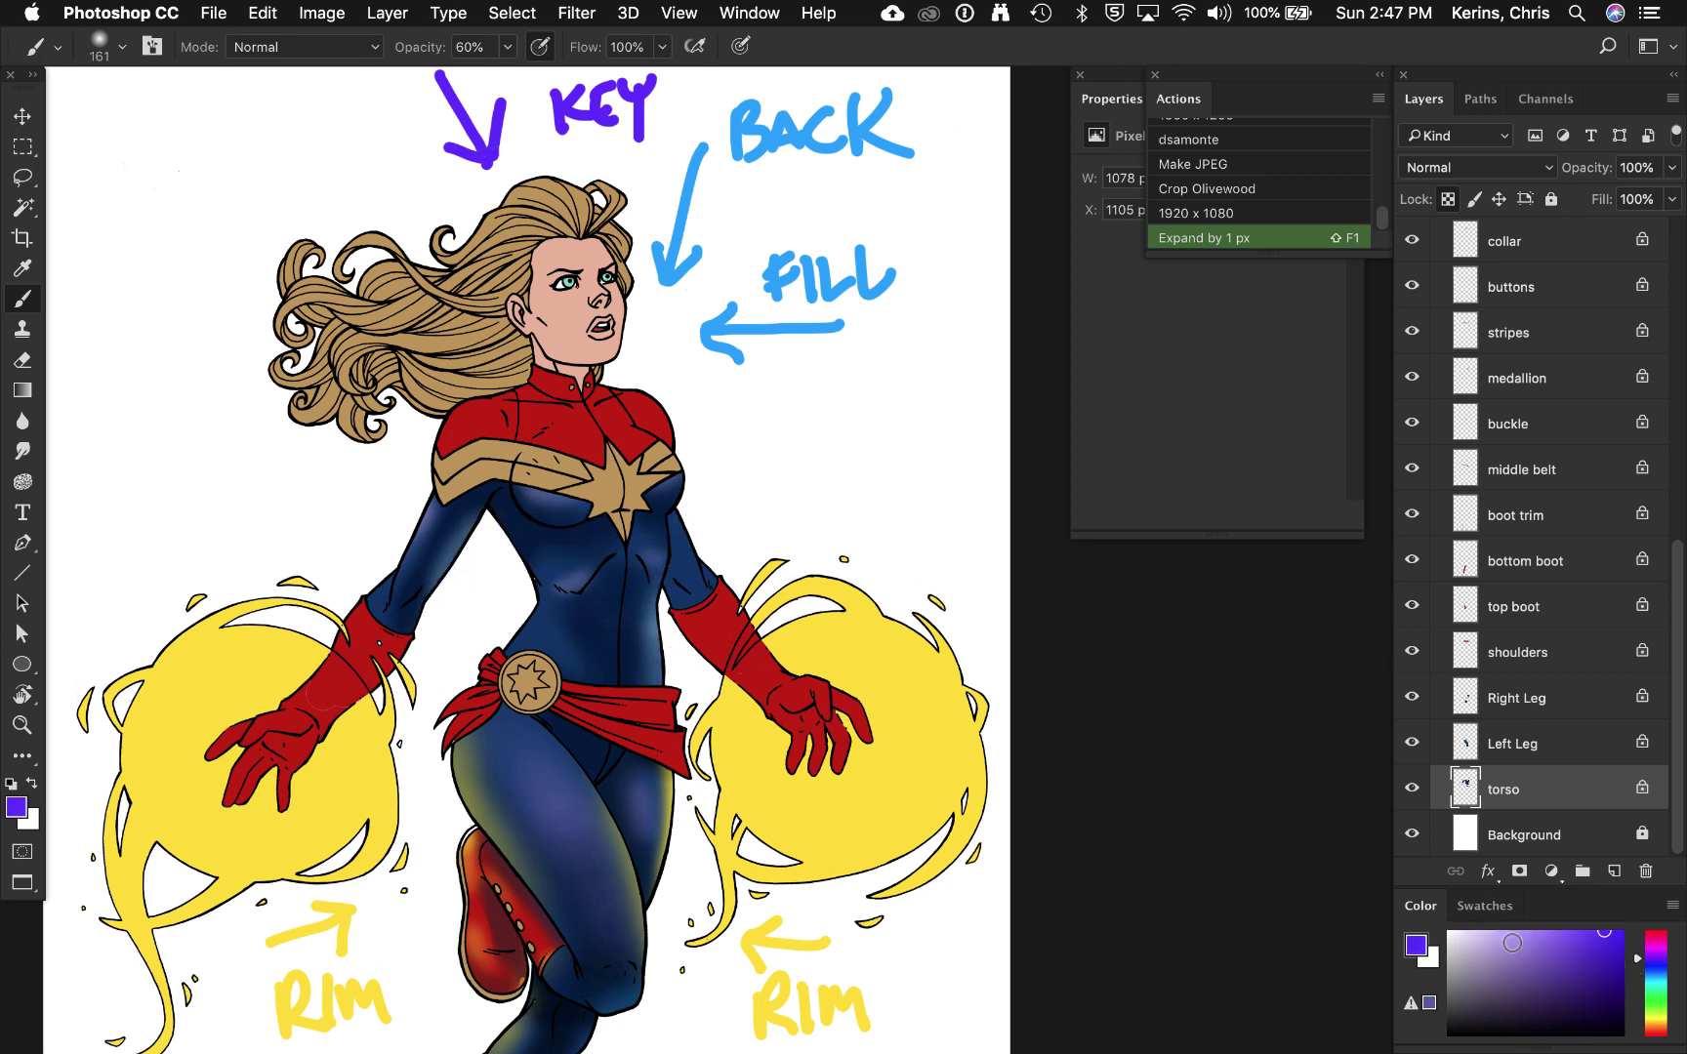
pyautogui.moveTo(1511, 943); pyautogui.dragTo(1493, 920)
pyautogui.moveTo(538, 629); pyautogui.dragTo(565, 682)
# Step: Paint rim light in the glow's yellow along the sleeve, torso edge and chest at 20% opacity, undoing the last stroke
pyautogui.press('2')
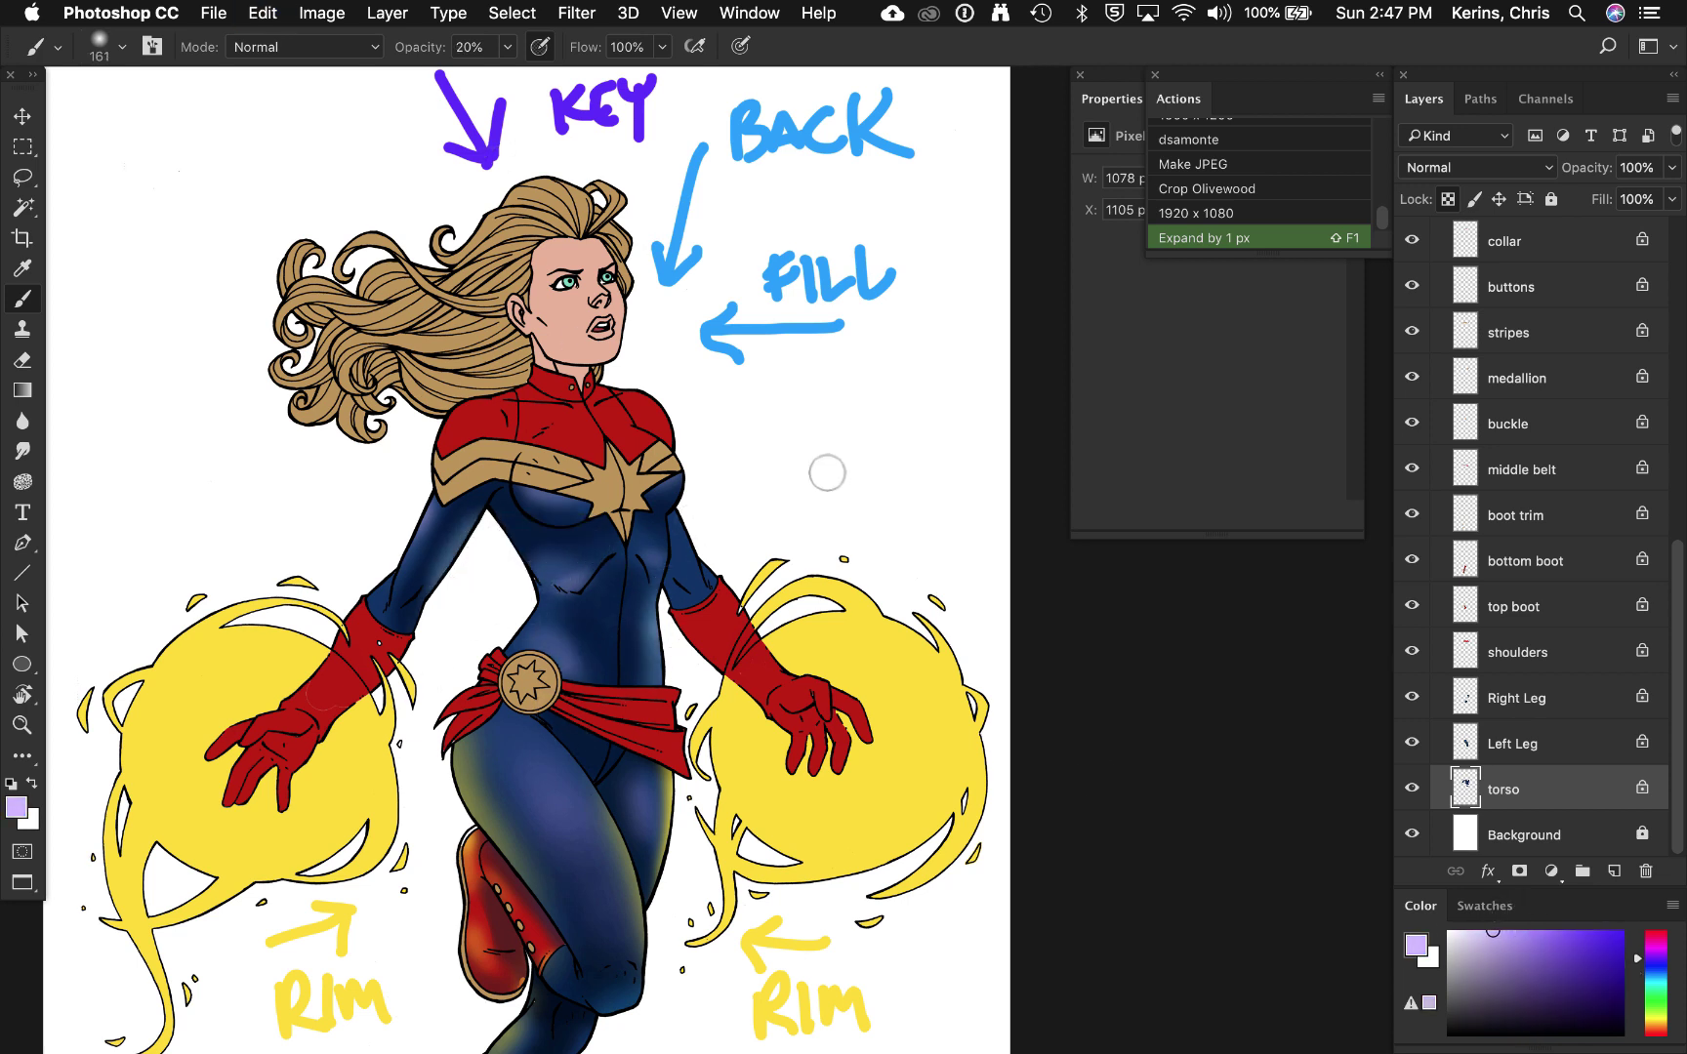
pyautogui.keyDown('alt'); pyautogui.click(385, 714); pyautogui.keyUp('alt')
pyautogui.moveTo(406, 615)
pyautogui.keyDown('ctrl'); pyautogui.keyDown('alt'); pyautogui.mouseDown()
pyautogui.moveTo(389, 616)
pyautogui.moveTo(438, 527)
pyautogui.mouseUp(); pyautogui.keyUp('alt'); pyautogui.keyUp('ctrl')
pyautogui.press('super+z')
pyautogui.moveTo(410, 612)
pyautogui.keyDown('ctrl'); pyautogui.keyDown('alt'); pyautogui.mouseDown()
pyautogui.moveTo(391, 613)
pyautogui.moveTo(430, 537)
pyautogui.moveTo(396, 585)
pyautogui.moveTo(428, 543)
pyautogui.mouseUp(); pyautogui.keyUp('alt'); pyautogui.keyUp('ctrl')
pyautogui.keyDown('alt'); pyautogui.click(358, 711); pyautogui.keyUp('alt')
pyautogui.moveTo(665, 532); pyautogui.dragTo(664, 647)
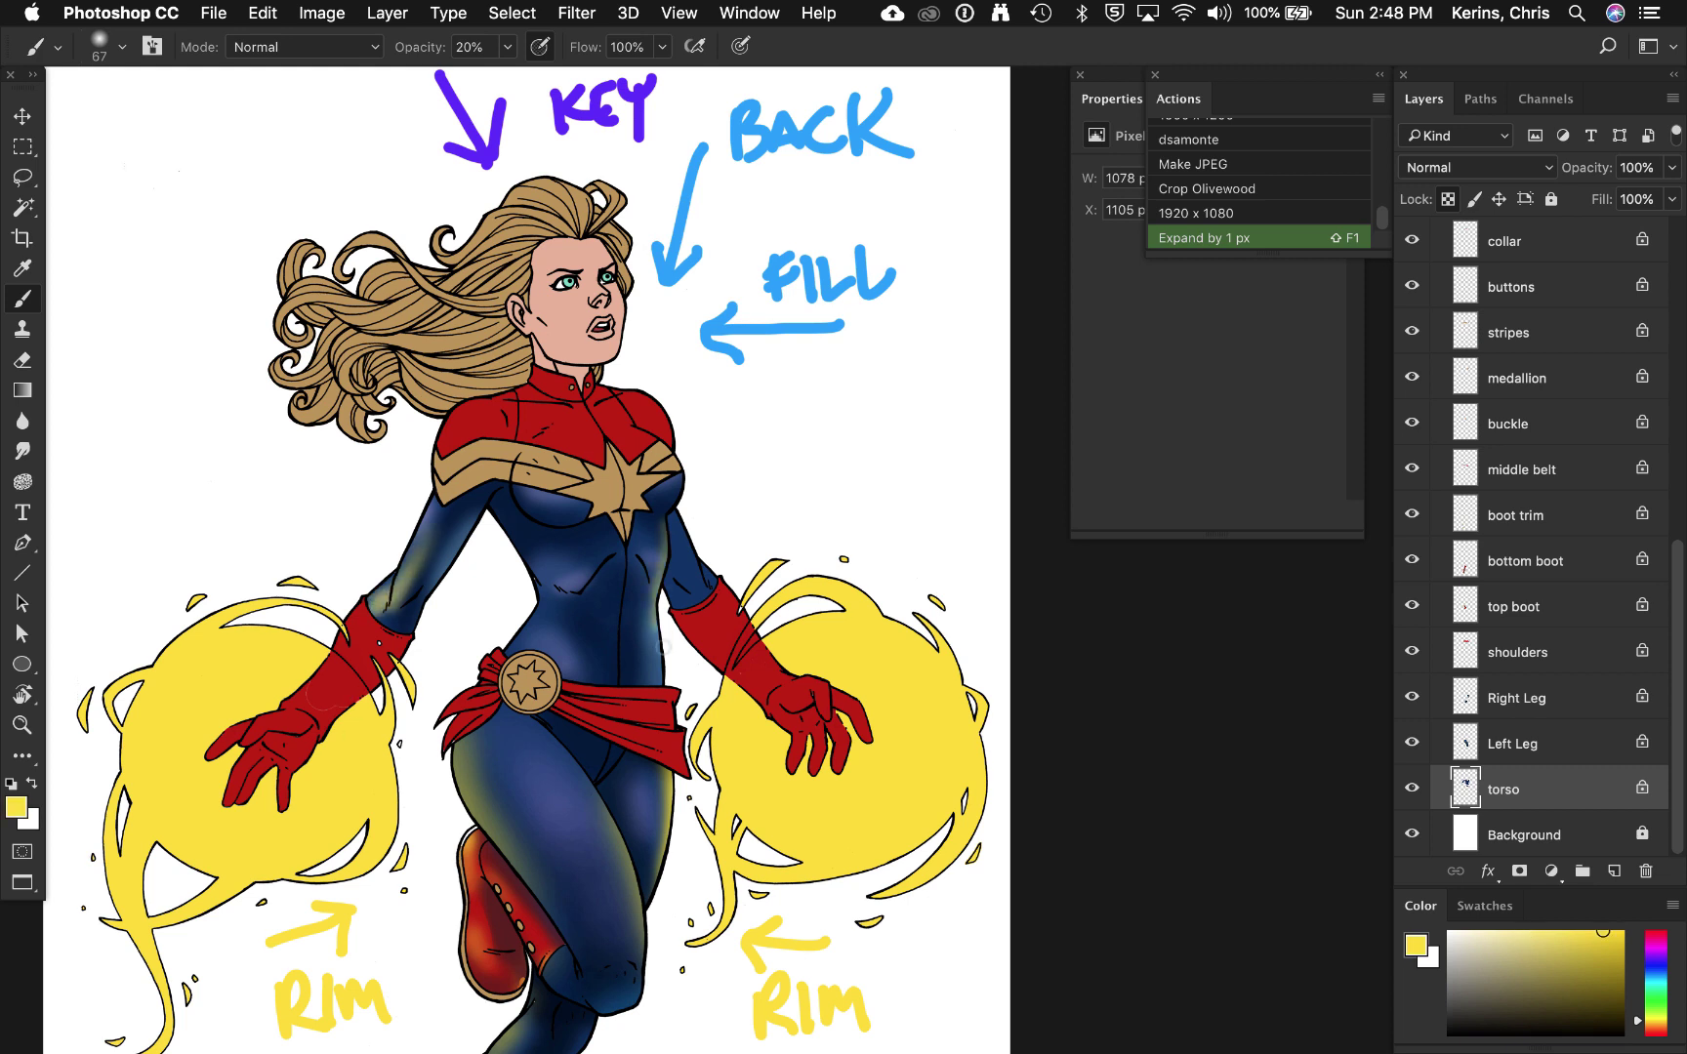
pyautogui.moveTo(669, 516); pyautogui.dragTo(686, 475)
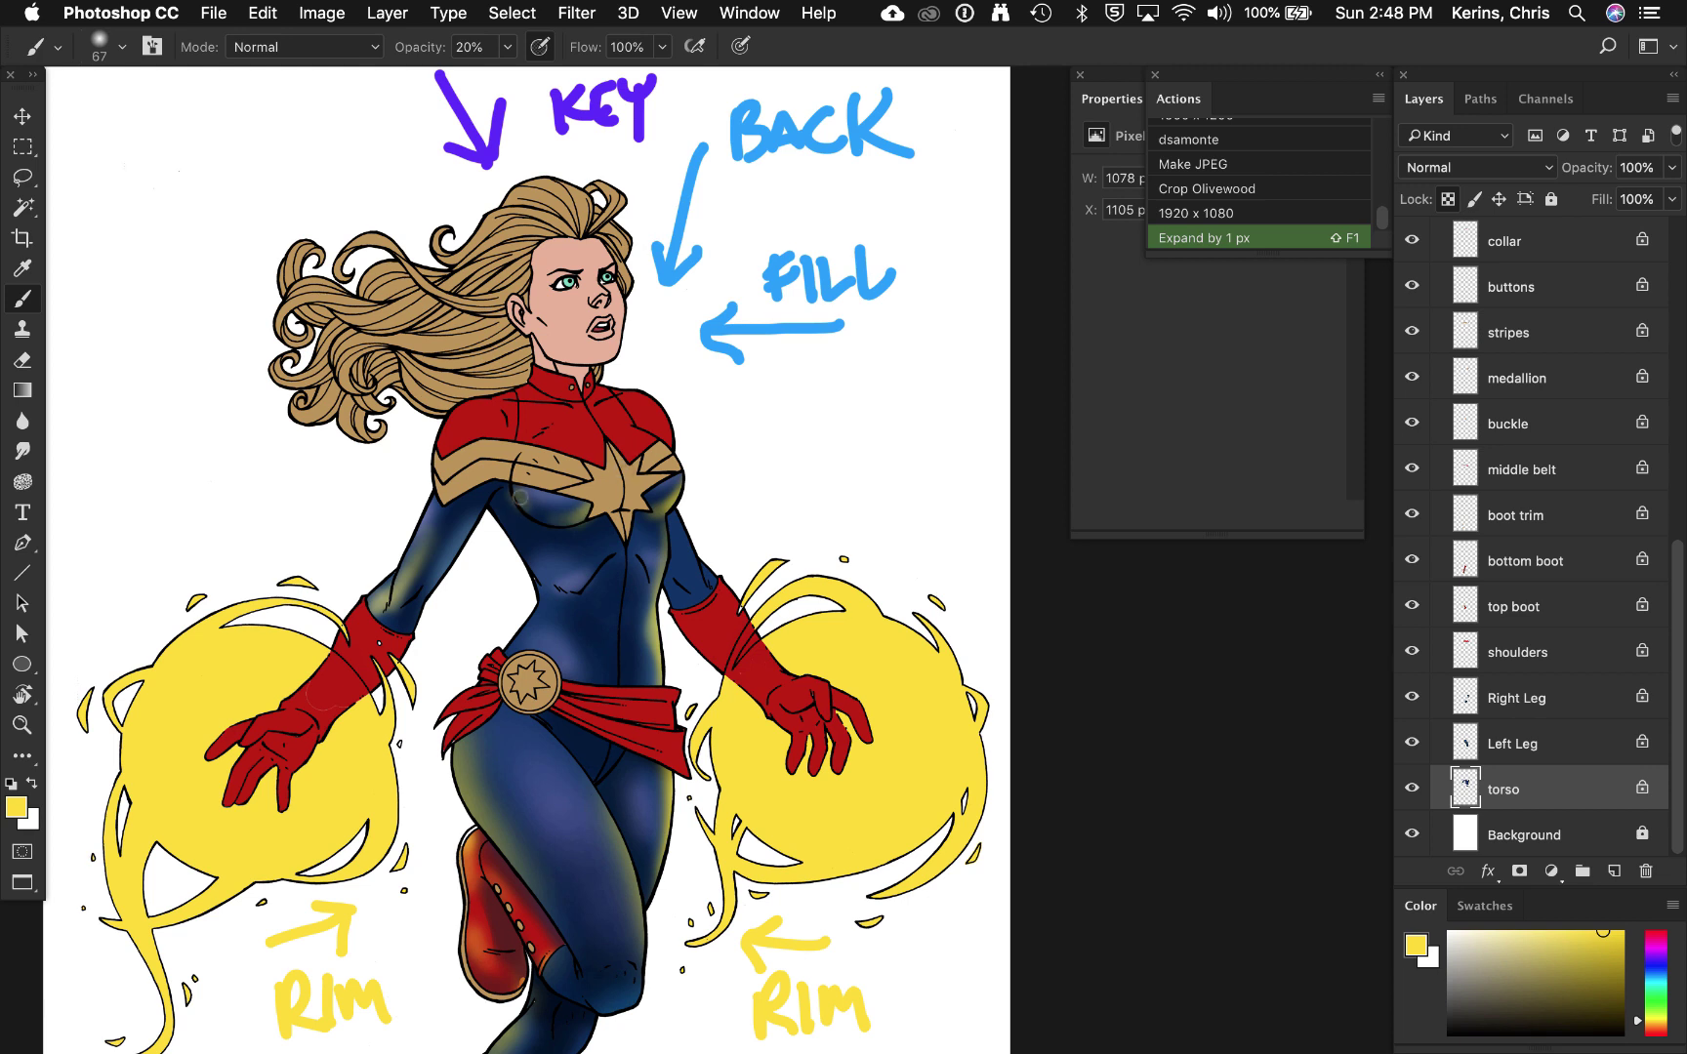
pyautogui.press('super+z')
# Step: On the right arm layer, shade the upper arm beside the torso in sampled dark navy with a 67 px brush
pyautogui.keyDown('super'); pyautogui.rightClick(695, 576); pyautogui.keyUp('super')
pyautogui.click(763, 590)
pyautogui.keyDown('alt'); pyautogui.click(615, 617); pyautogui.keyUp('alt')
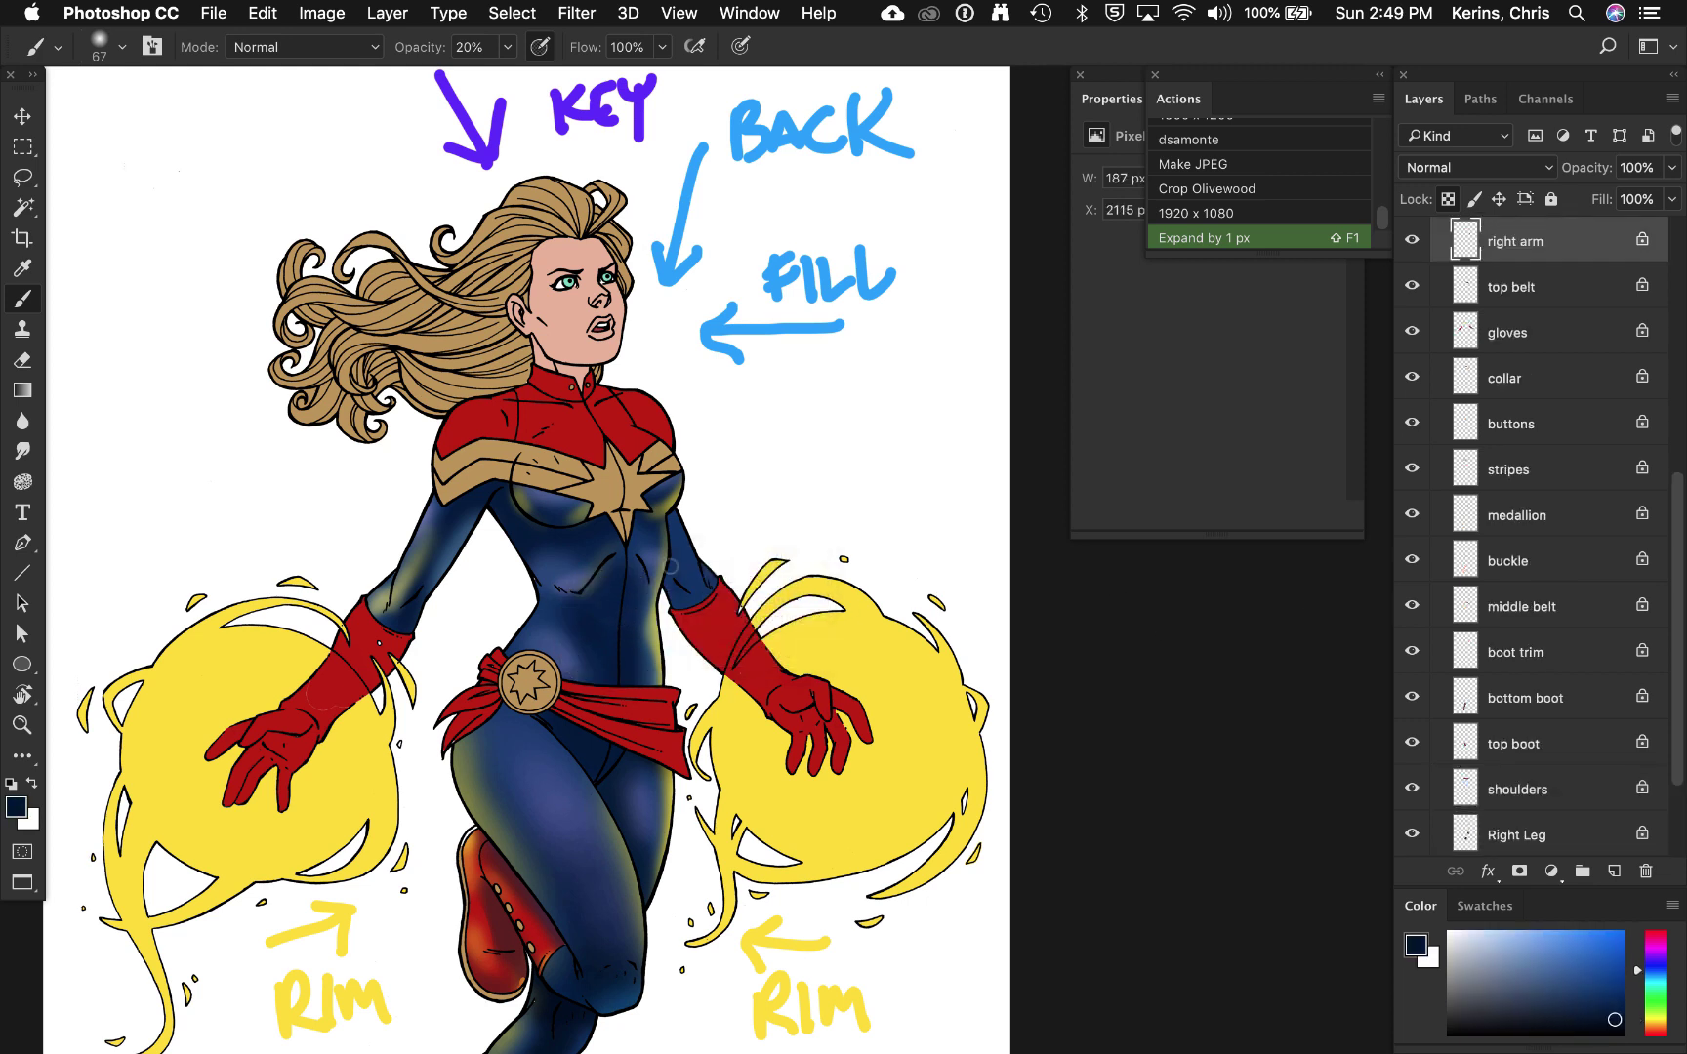
pyautogui.moveTo(672, 589); pyautogui.dragTo(677, 581)
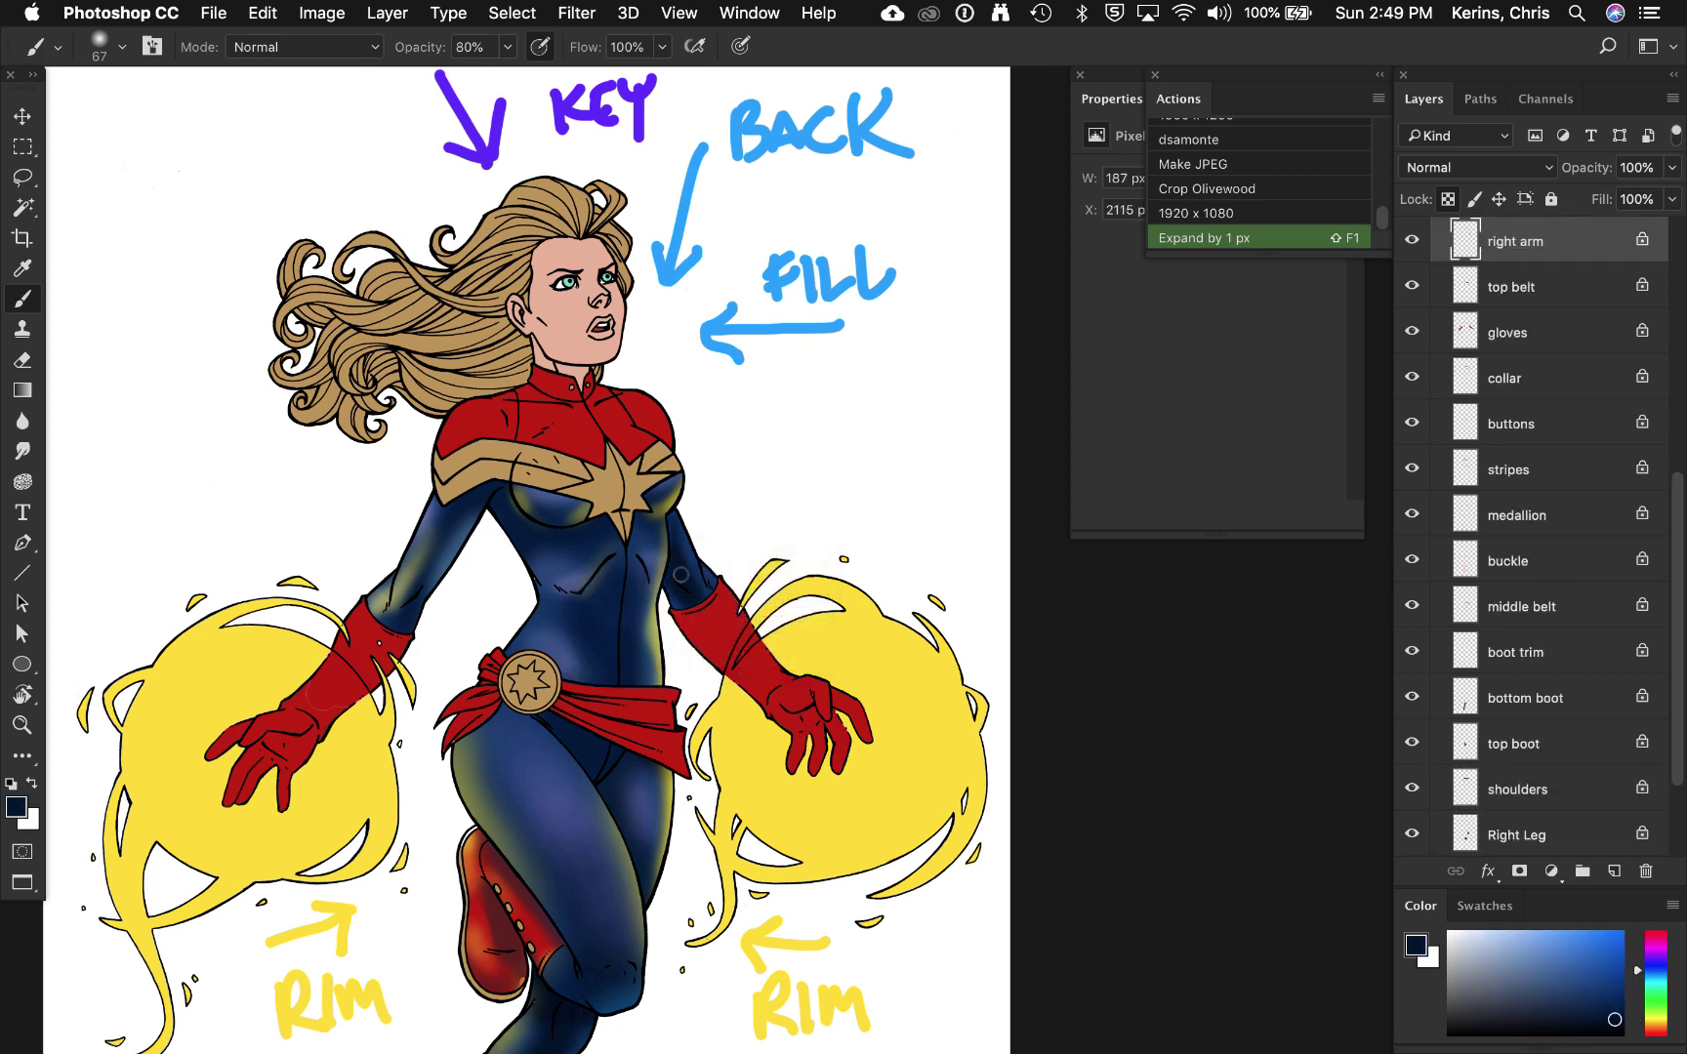
# Step: Light the right arm with a paler tint of the BACK arrow's blue and the glow's yellow at 30% opacity
pyautogui.keyDown('alt'); pyautogui.click(673, 278); pyautogui.keyUp('alt')
pyautogui.click(1537, 933)
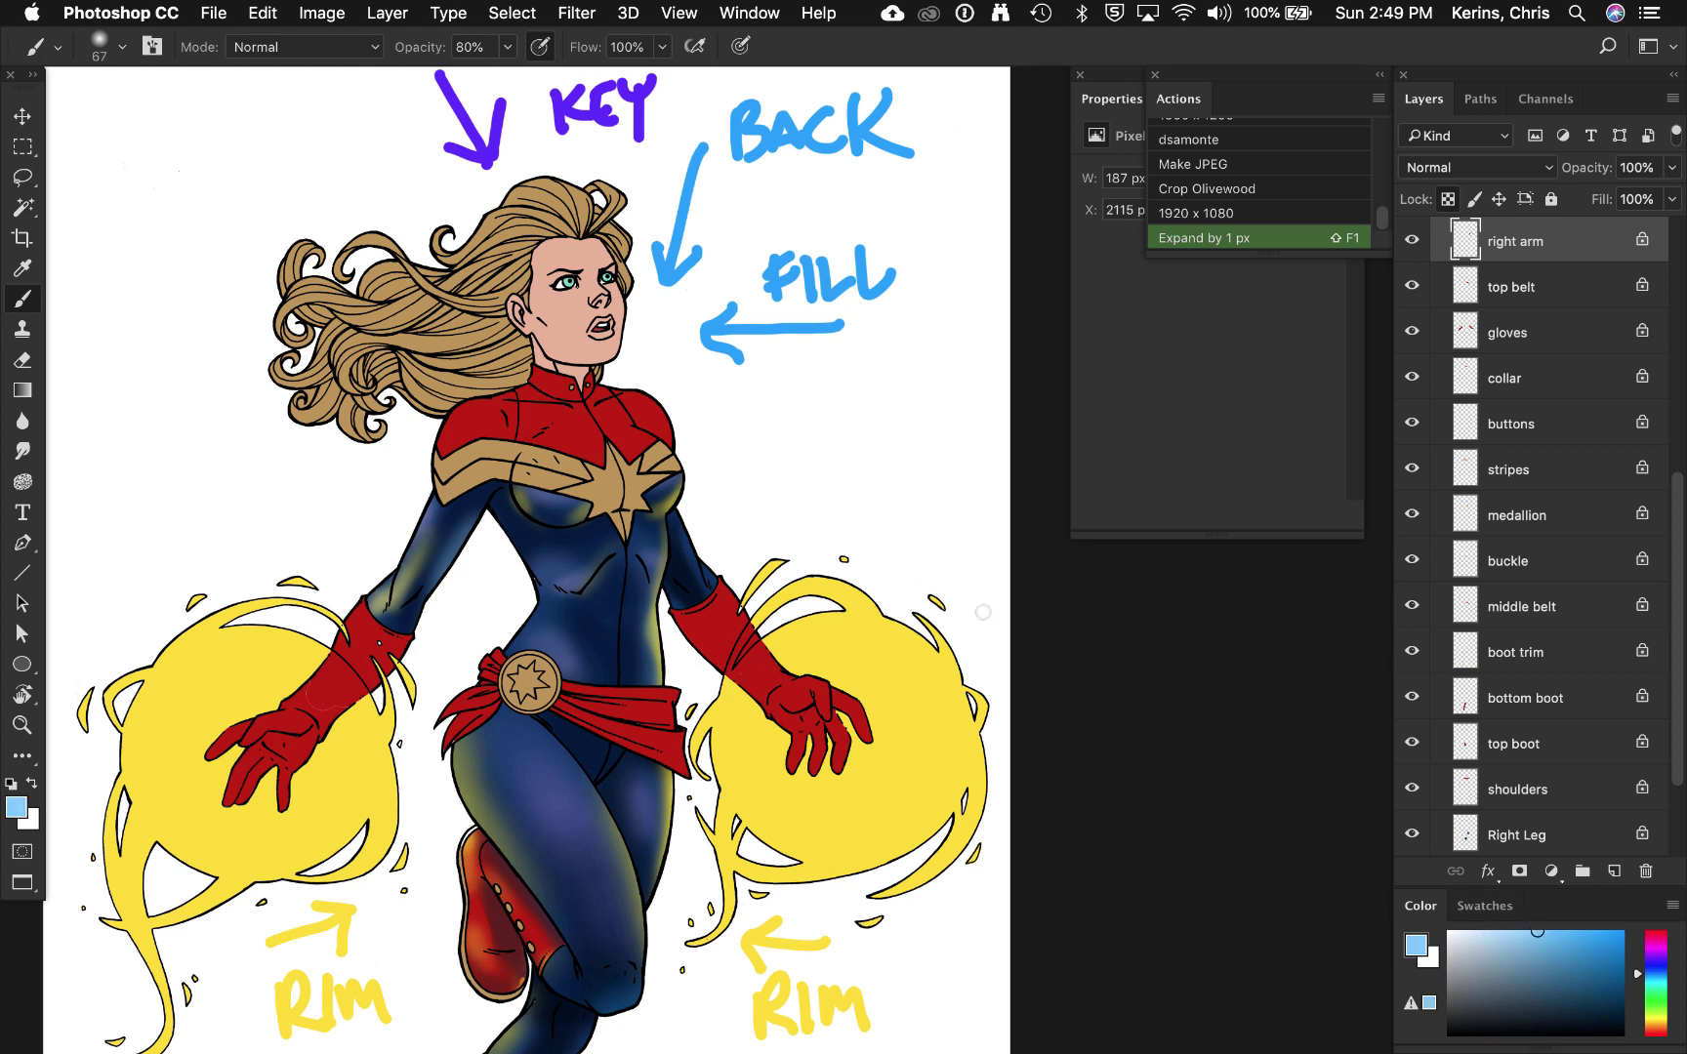
pyautogui.press('3')
pyautogui.moveTo(744, 502)
pyautogui.mouseDown()
pyautogui.moveTo(766, 502)
pyautogui.moveTo(701, 542)
pyautogui.mouseUp()
pyautogui.keyDown('alt'); pyautogui.click(856, 640); pyautogui.keyUp('alt')
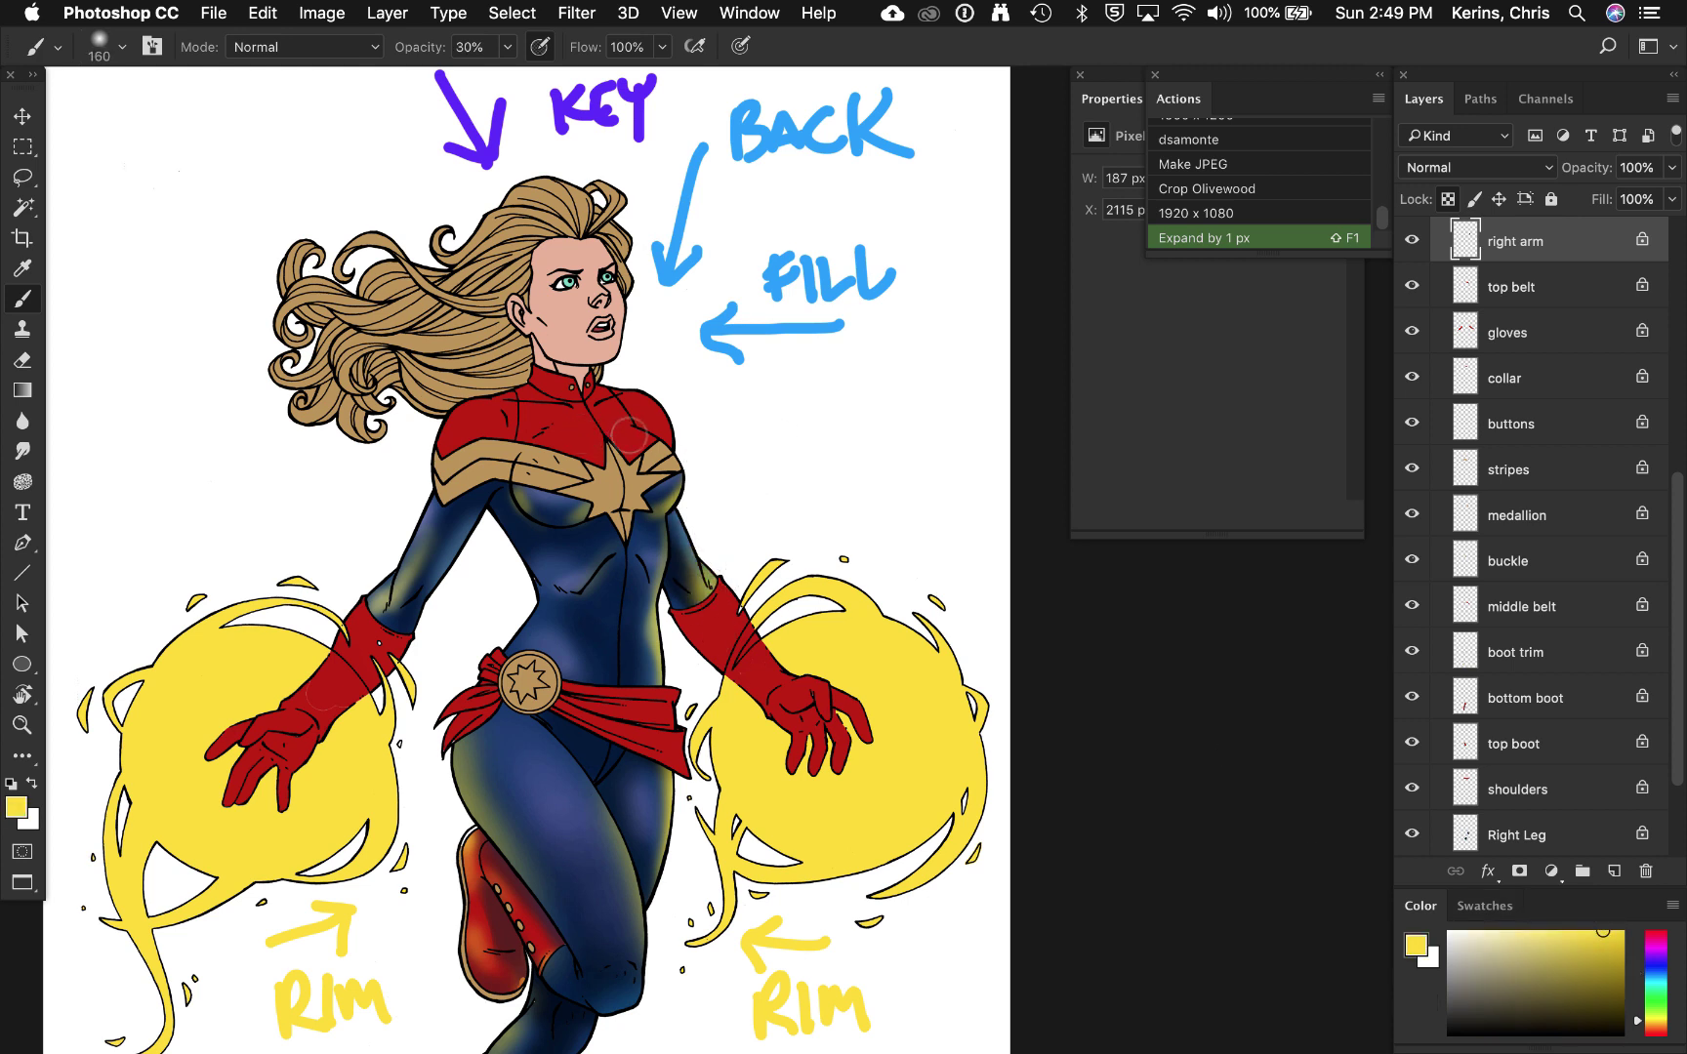
# Step: On the shoulders layer, shade the red upper chest very dark red with a 160 px brush at 30% opacity, undoing the last stroke
pyautogui.keyDown('super'); pyautogui.click(586, 435); pyautogui.keyUp('super')
pyautogui.keyDown('alt'); pyautogui.click(586, 434); pyautogui.keyUp('alt')
pyautogui.moveTo(1606, 1006); pyautogui.dragTo(1623, 1012)
pyautogui.keyDown('super'); pyautogui.rightClick(604, 392); pyautogui.keyUp('super')
pyautogui.click(684, 438)
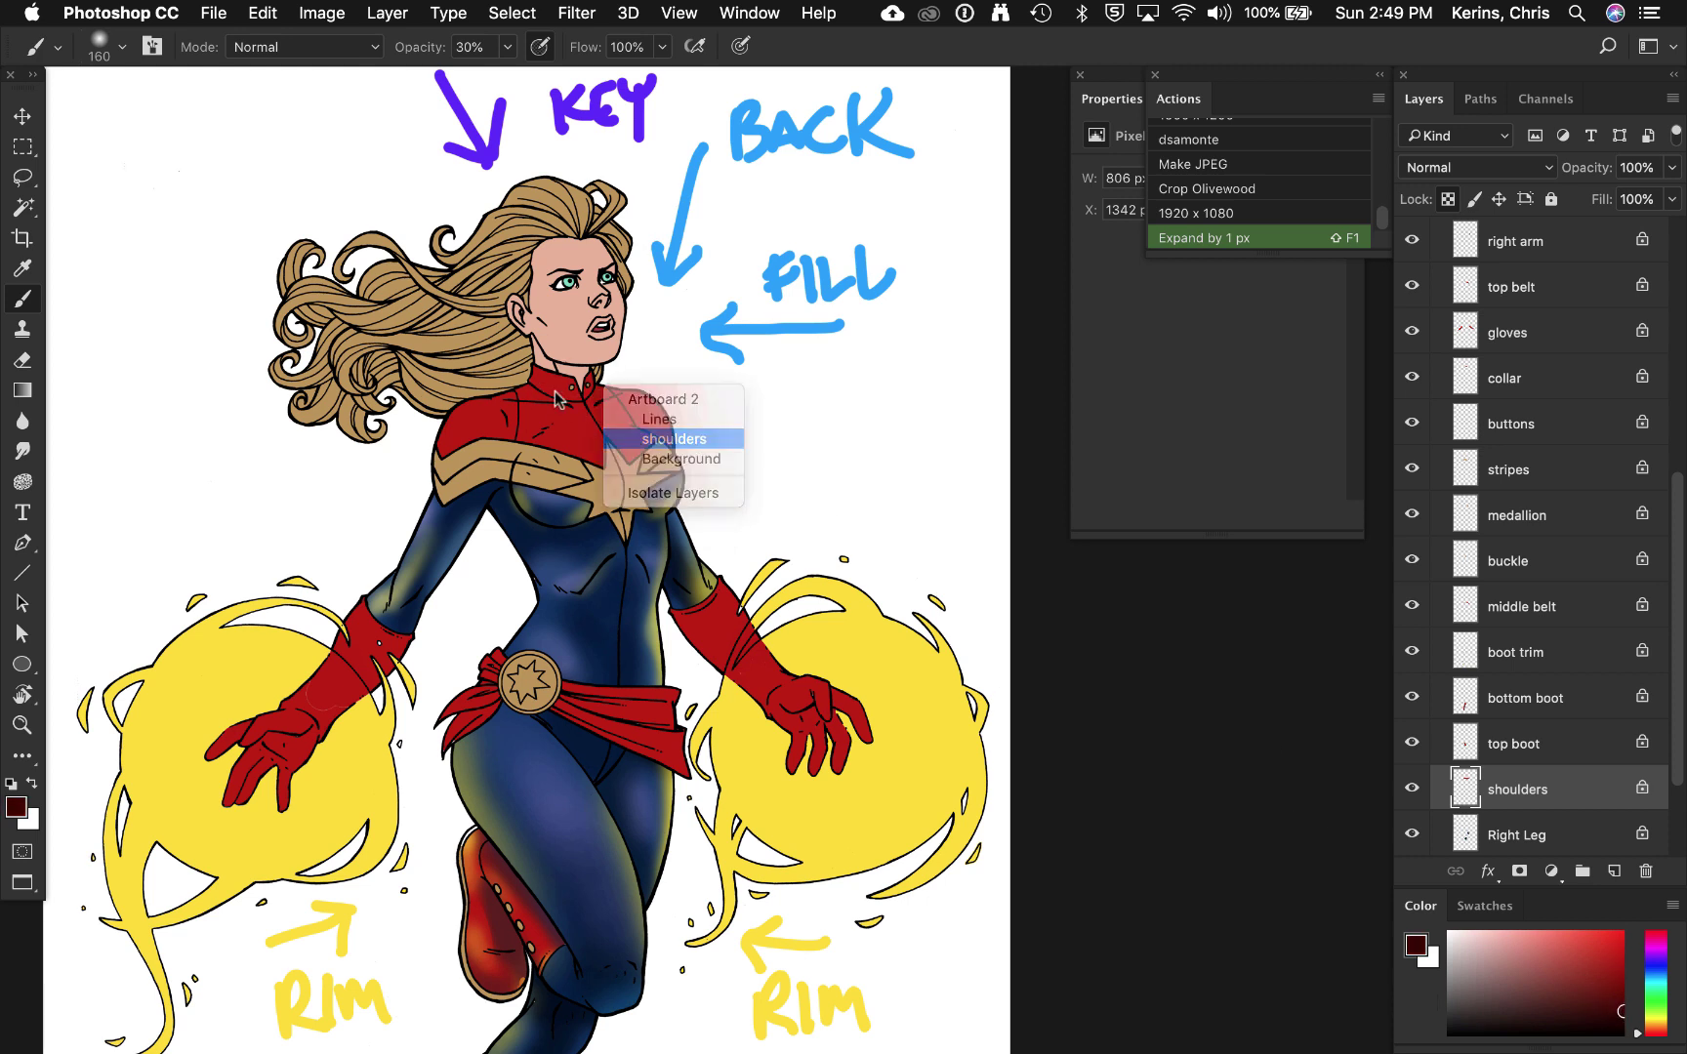
pyautogui.moveTo(586, 420); pyautogui.dragTo(610, 398)
pyautogui.press('super+z')
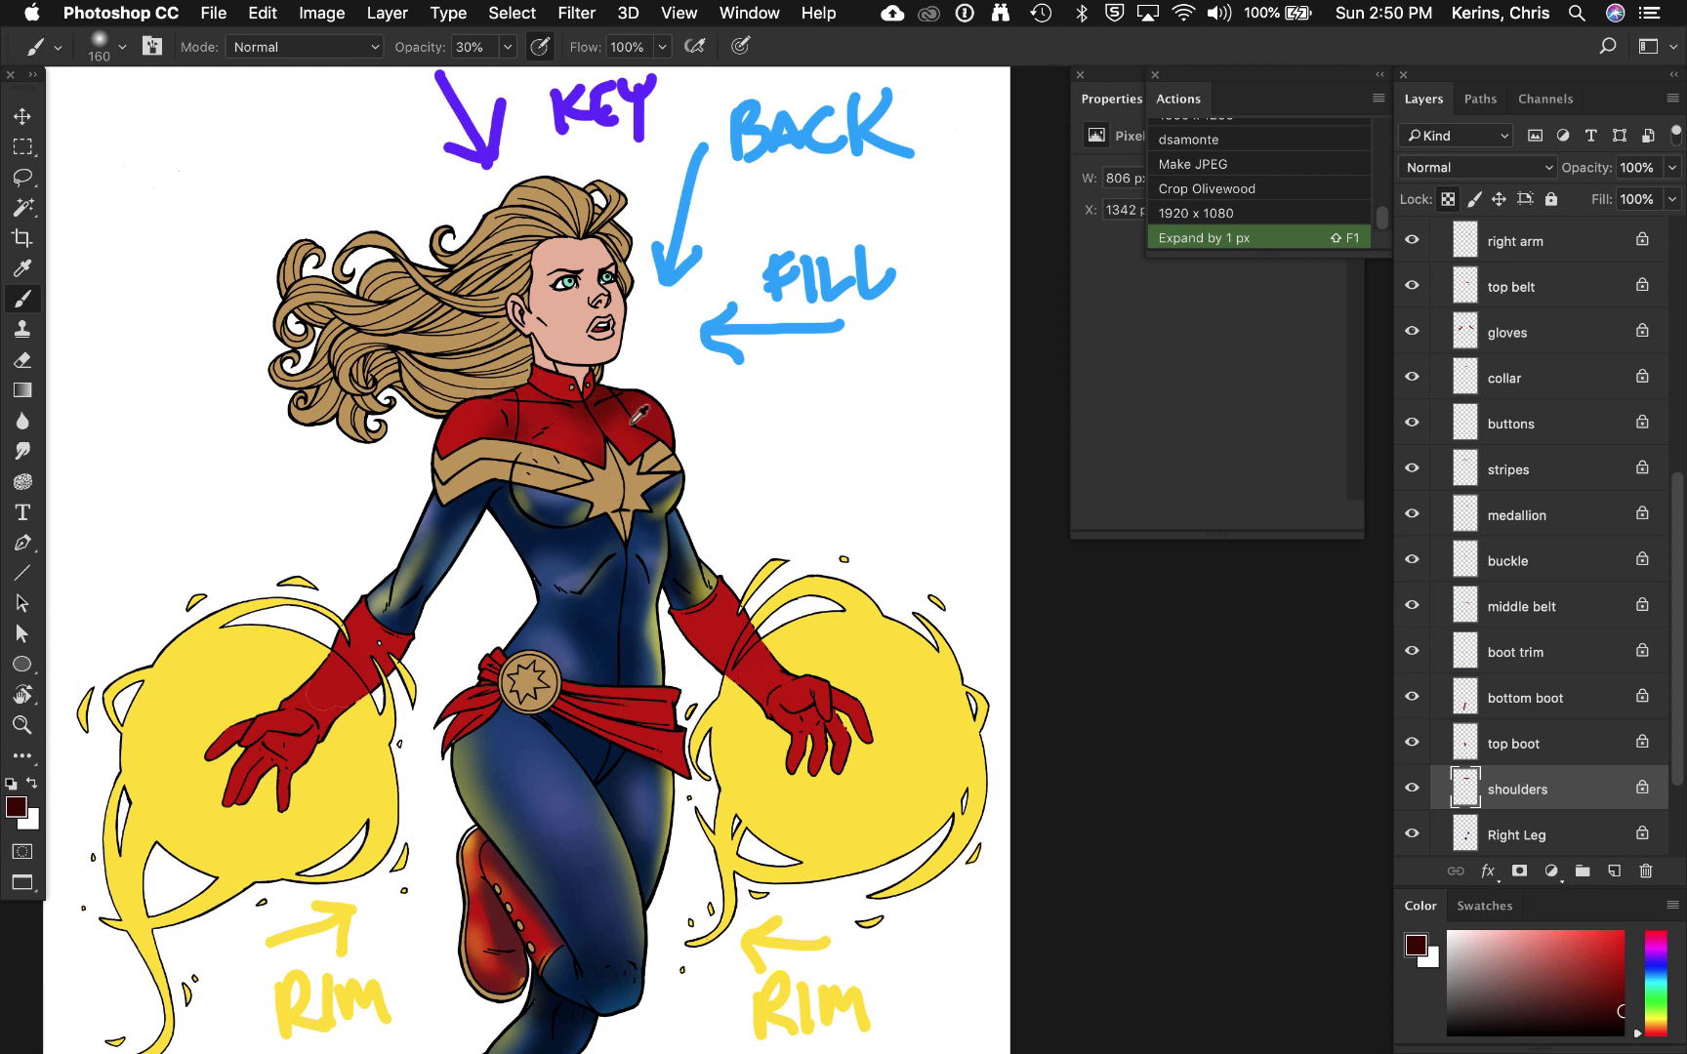
# Step: Highlight both shoulders and the upper chest with a lighter tint of the sampled red, using a 188 px brush at 30% opacity
pyautogui.keyDown('alt'); pyautogui.click(639, 415); pyautogui.keyUp('alt')
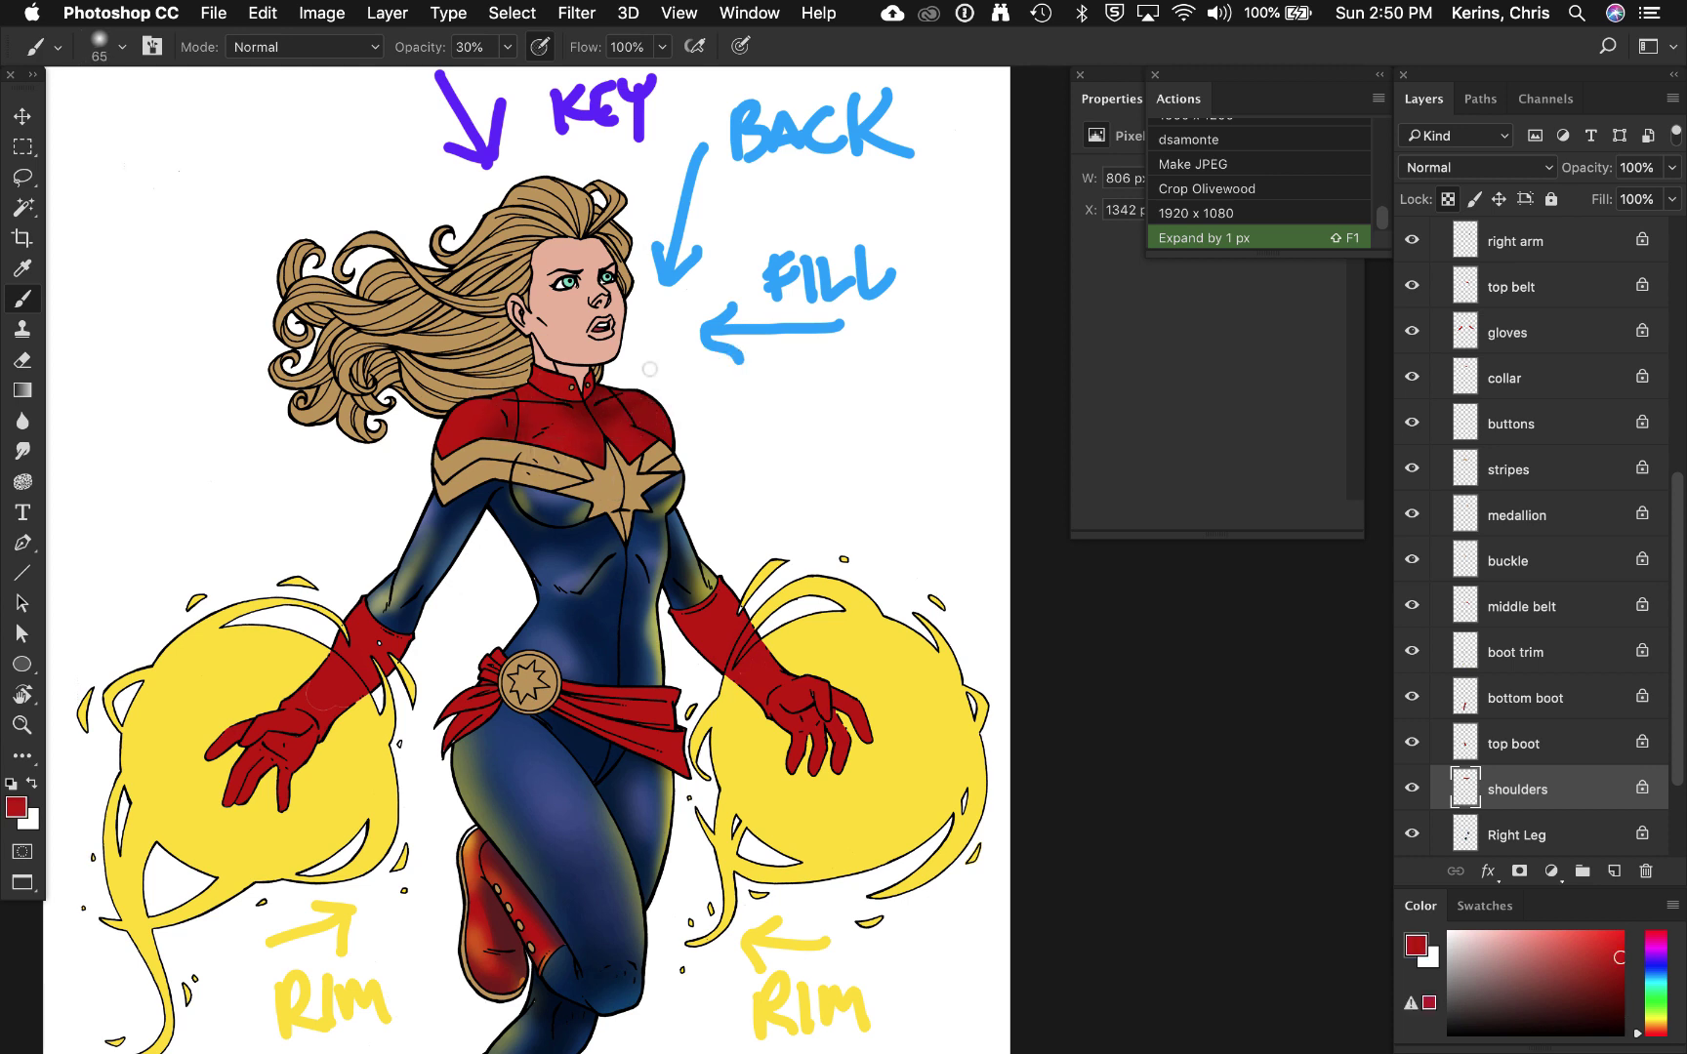
pyautogui.moveTo(622, 418); pyautogui.dragTo(615, 422)
pyautogui.click(1581, 935)
pyautogui.moveTo(548, 419); pyautogui.dragTo(582, 419)
pyautogui.press('3')
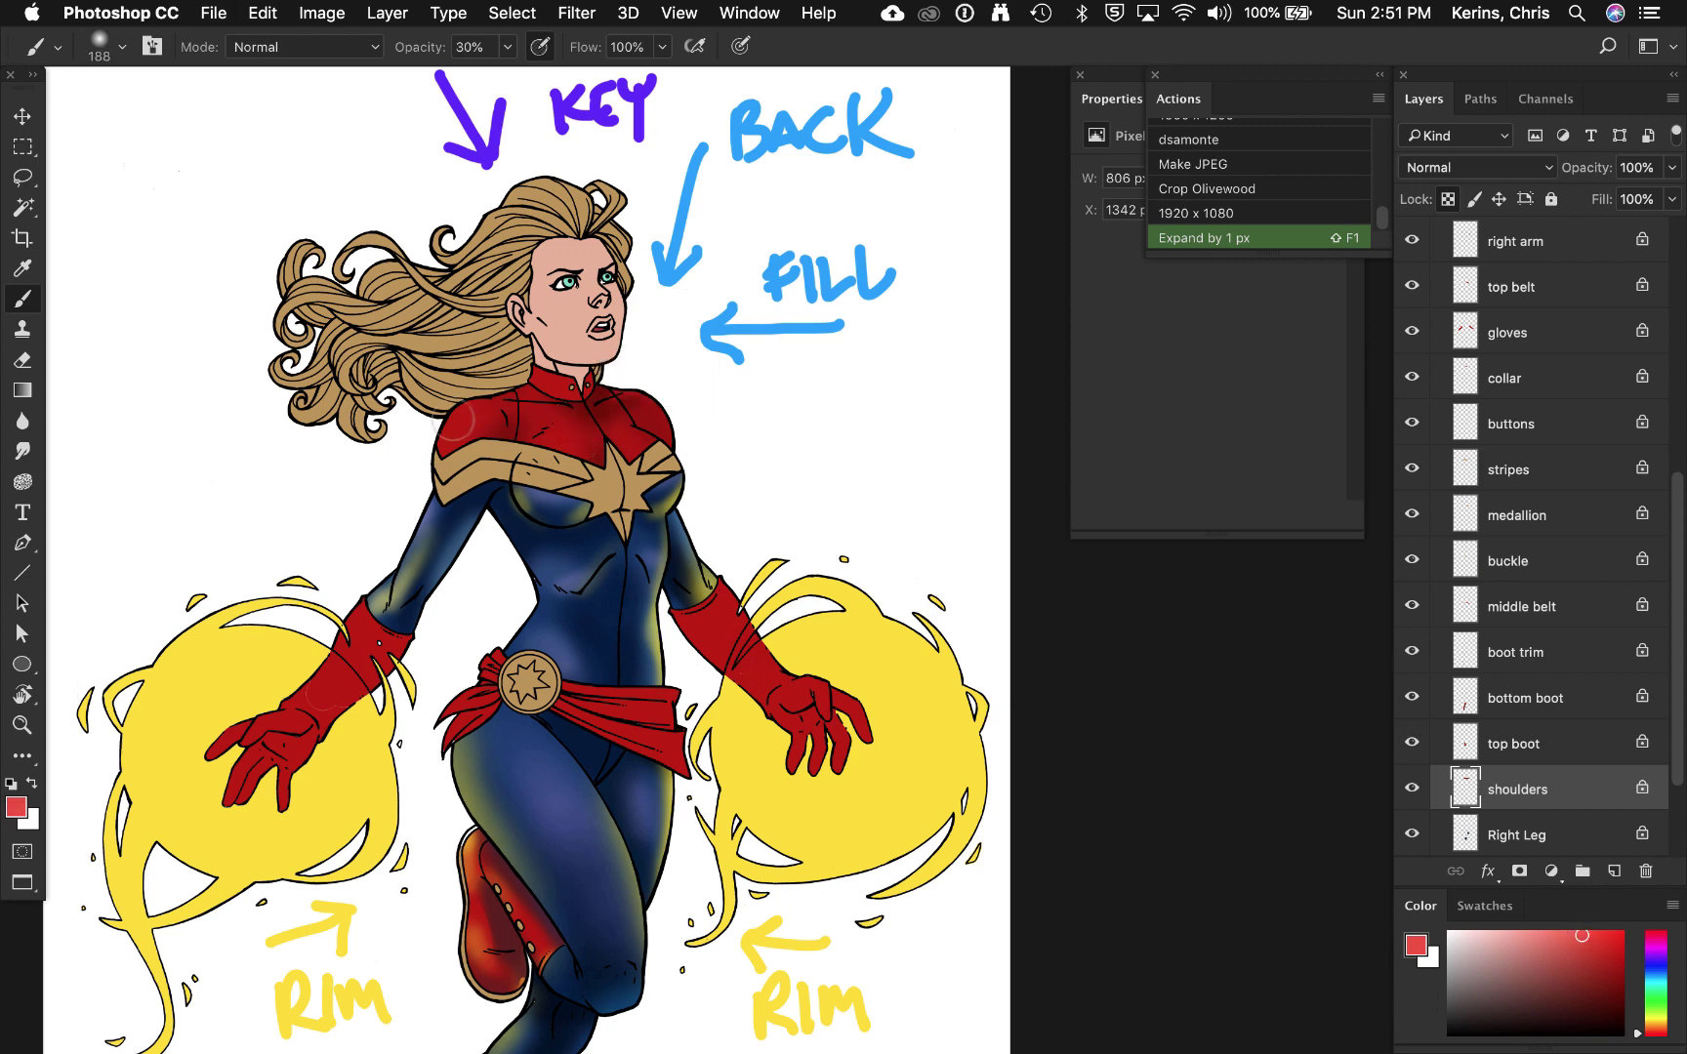
pyautogui.moveTo(452, 420); pyautogui.dragTo(489, 410)
pyautogui.moveTo(663, 407); pyautogui.dragTo(667, 425)
pyautogui.moveTo(554, 444)
pyautogui.mouseDown()
pyautogui.moveTo(549, 432)
pyautogui.moveTo(638, 447)
pyautogui.mouseUp()
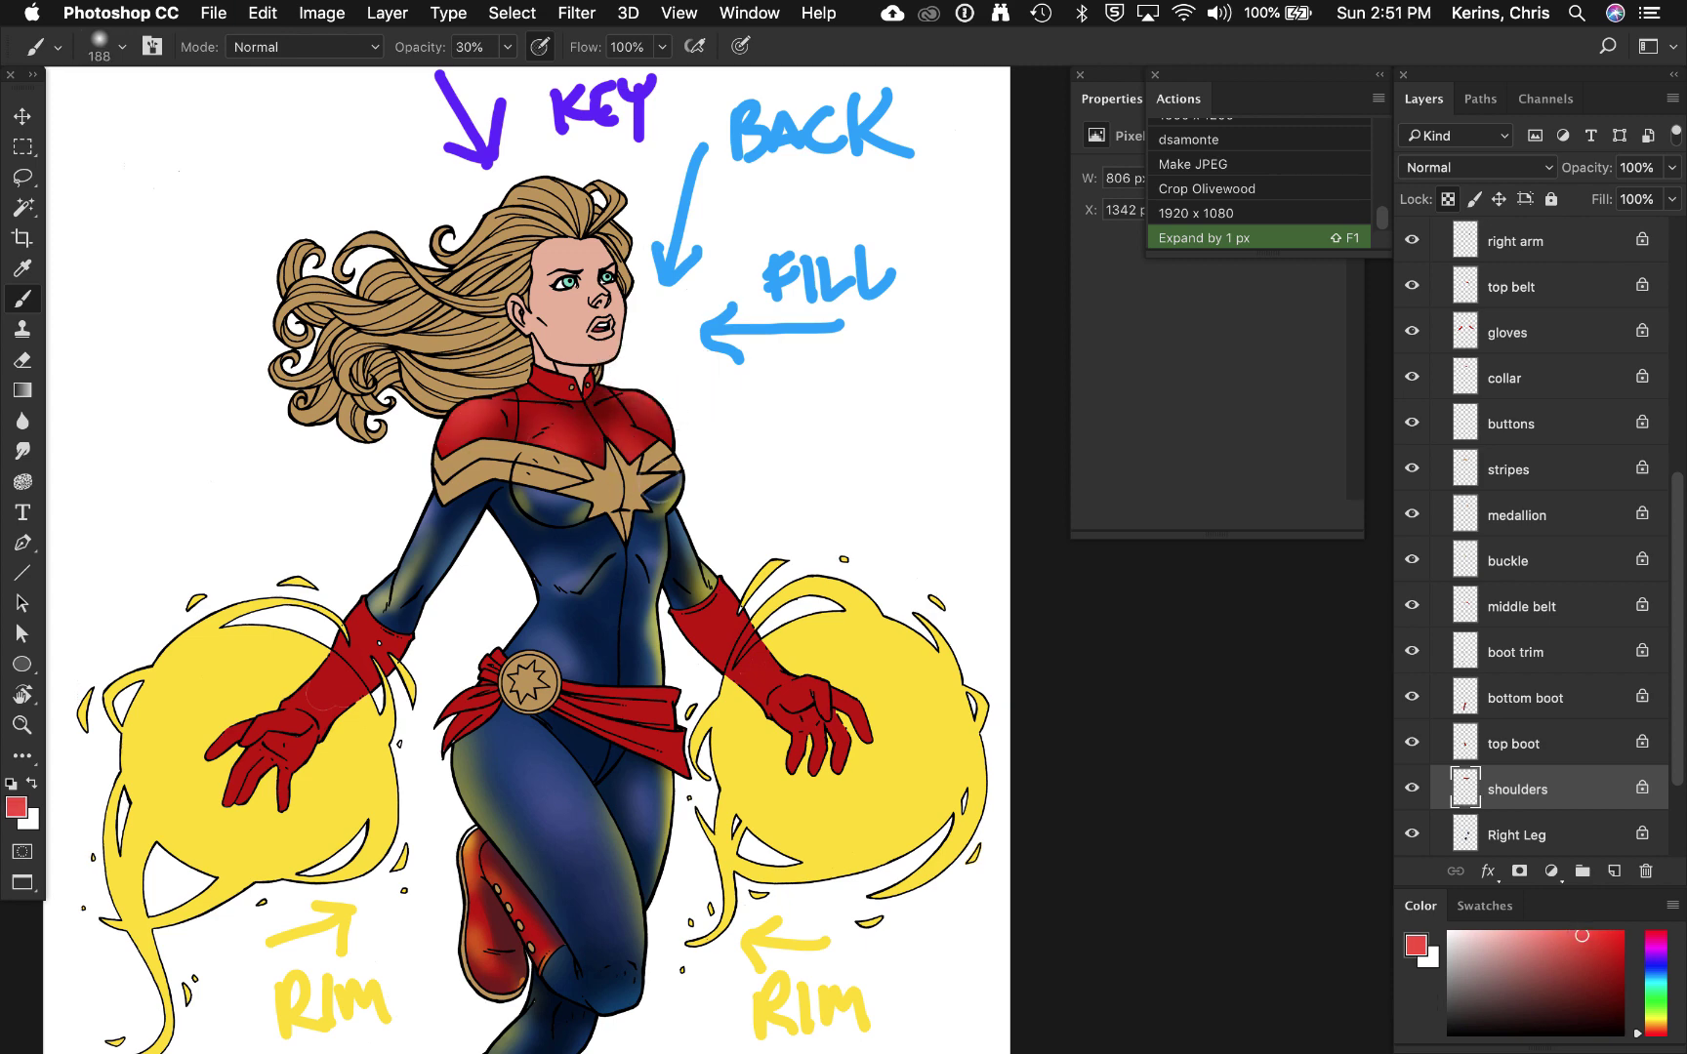
# Step: Tint the shoulder highlights with pale versions of the KEY arrow's purple and the FILL arrow's blue at 30% opacity
pyautogui.rightClick(491, 158)
pyautogui.click(1655, 958)
pyautogui.click(1508, 931)
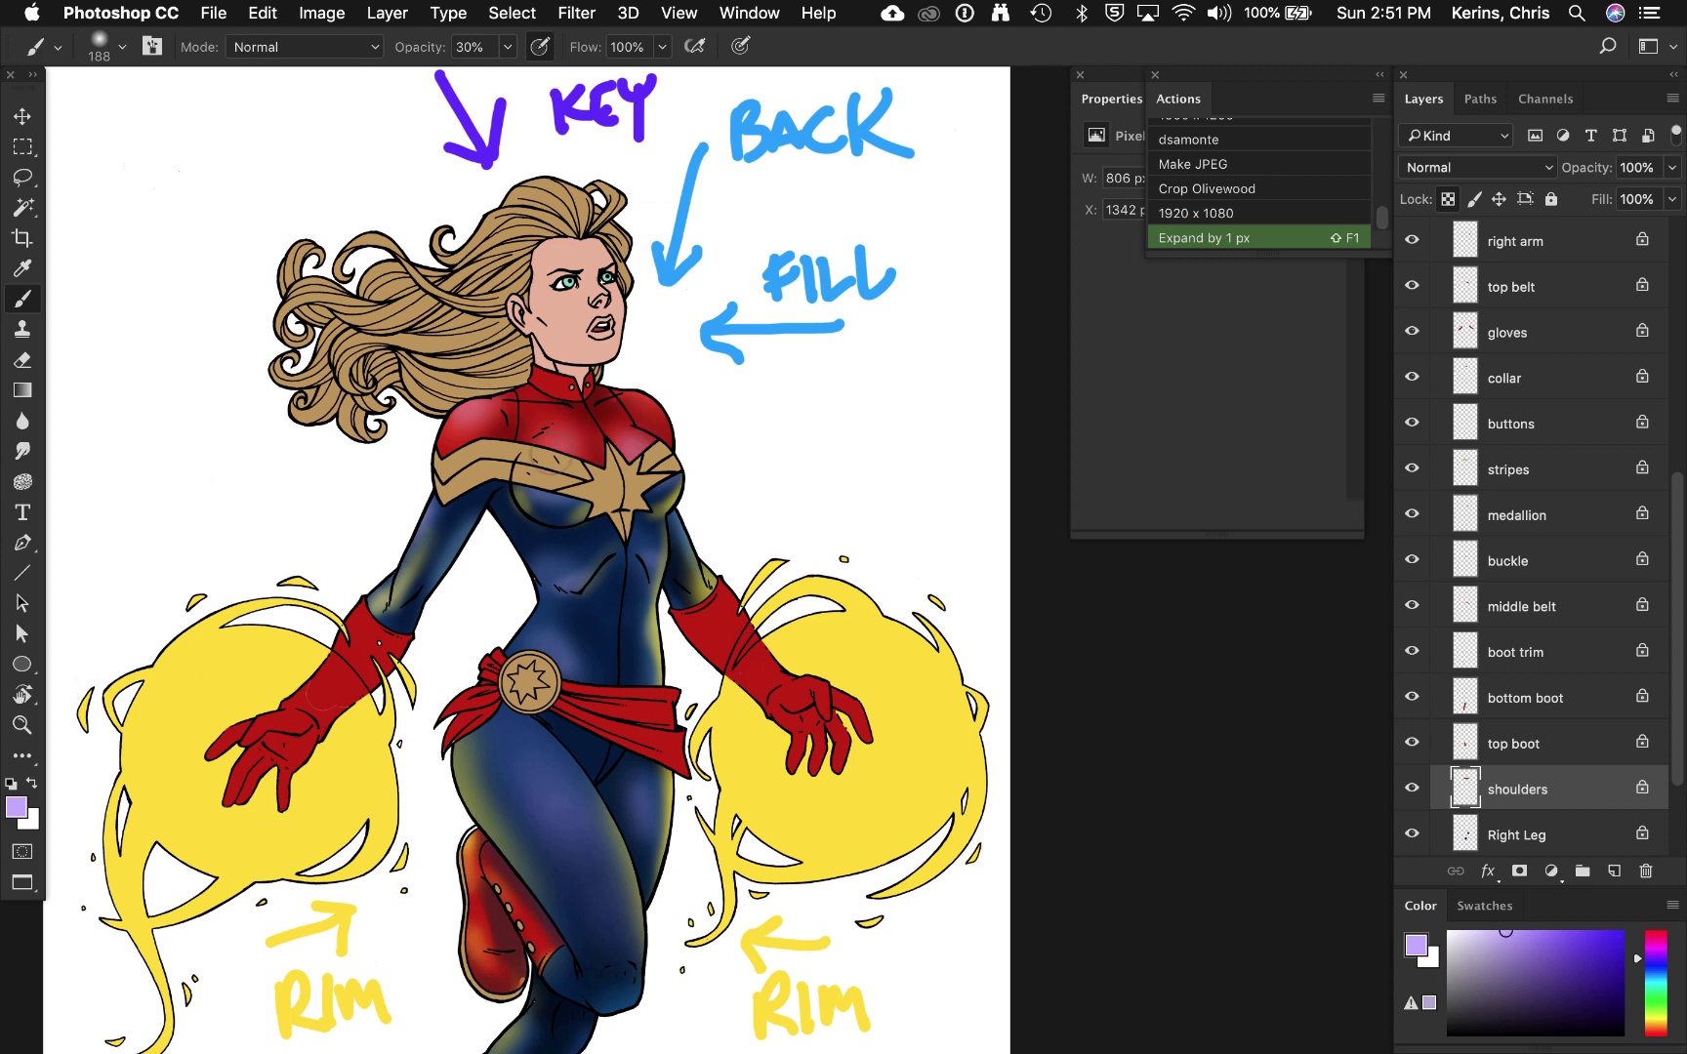
pyautogui.keyDown('alt'); pyautogui.click(716, 324); pyautogui.keyUp('alt')
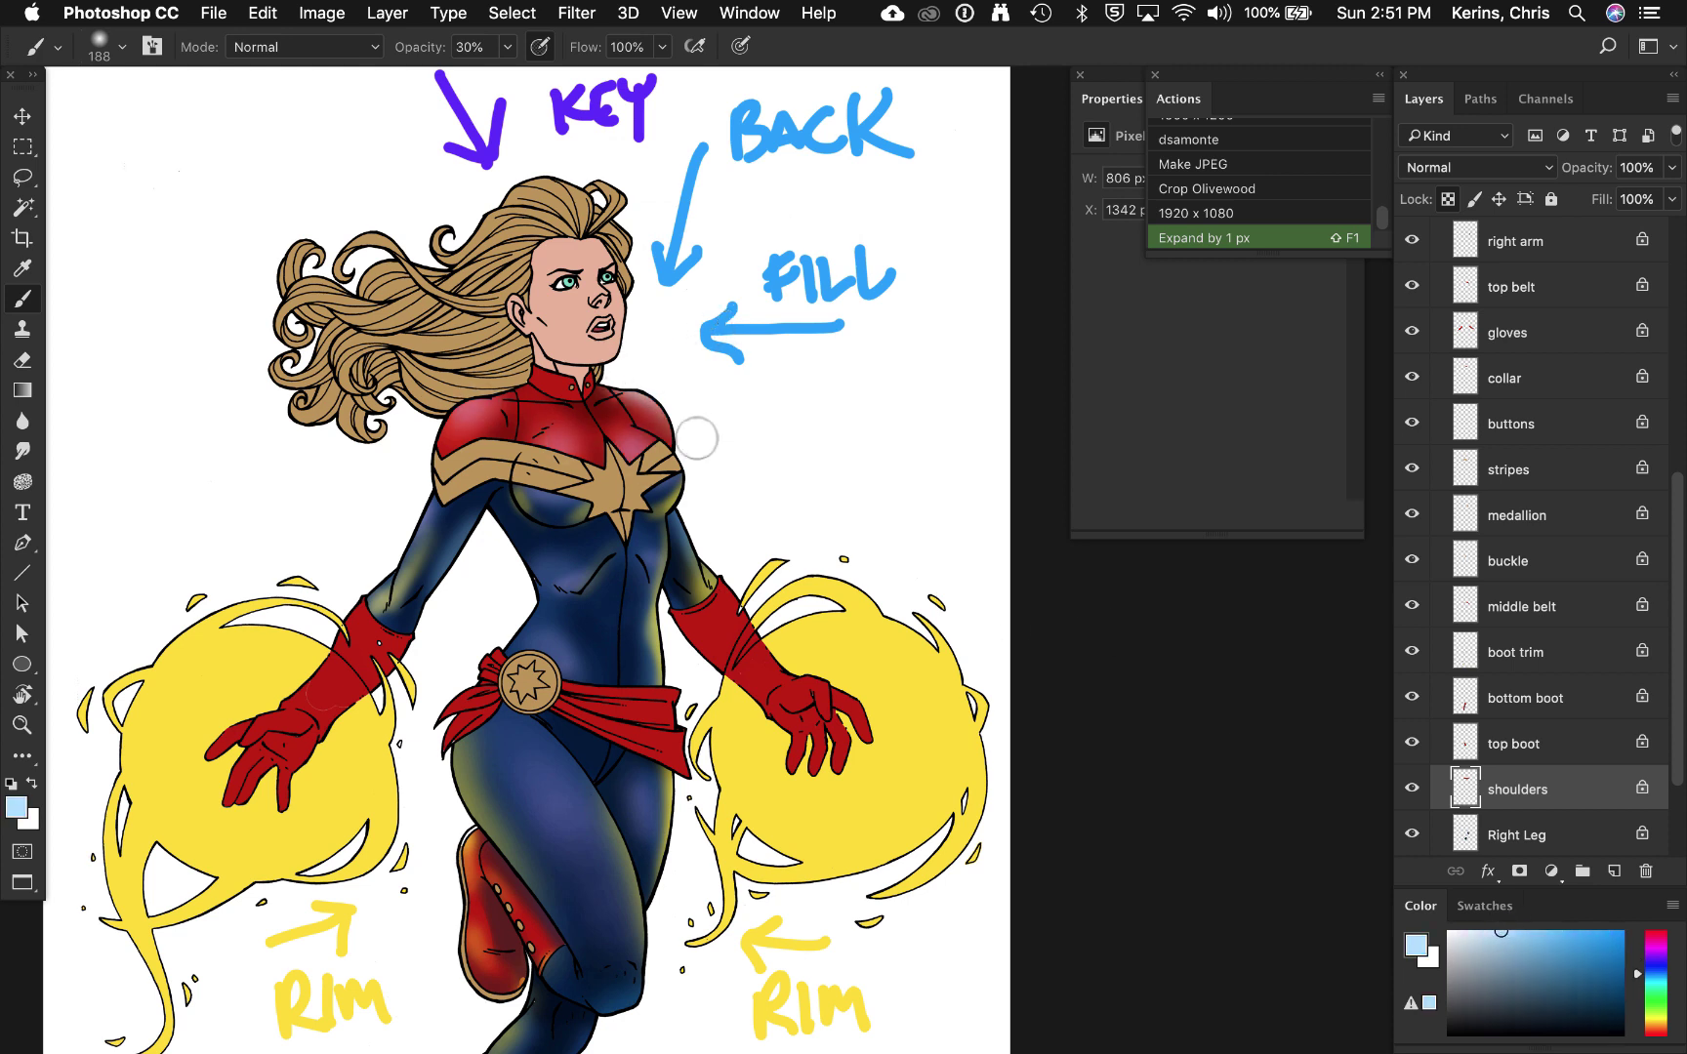
# Step: On the collar layer, add dark red shading and pinkish-red highlights sampled from the shoulders at 30% opacity
pyautogui.keyDown('super'); pyautogui.click(580, 385); pyautogui.keyUp('super')
pyautogui.keyDown('alt'); pyautogui.click(584, 390); pyautogui.keyUp('alt')
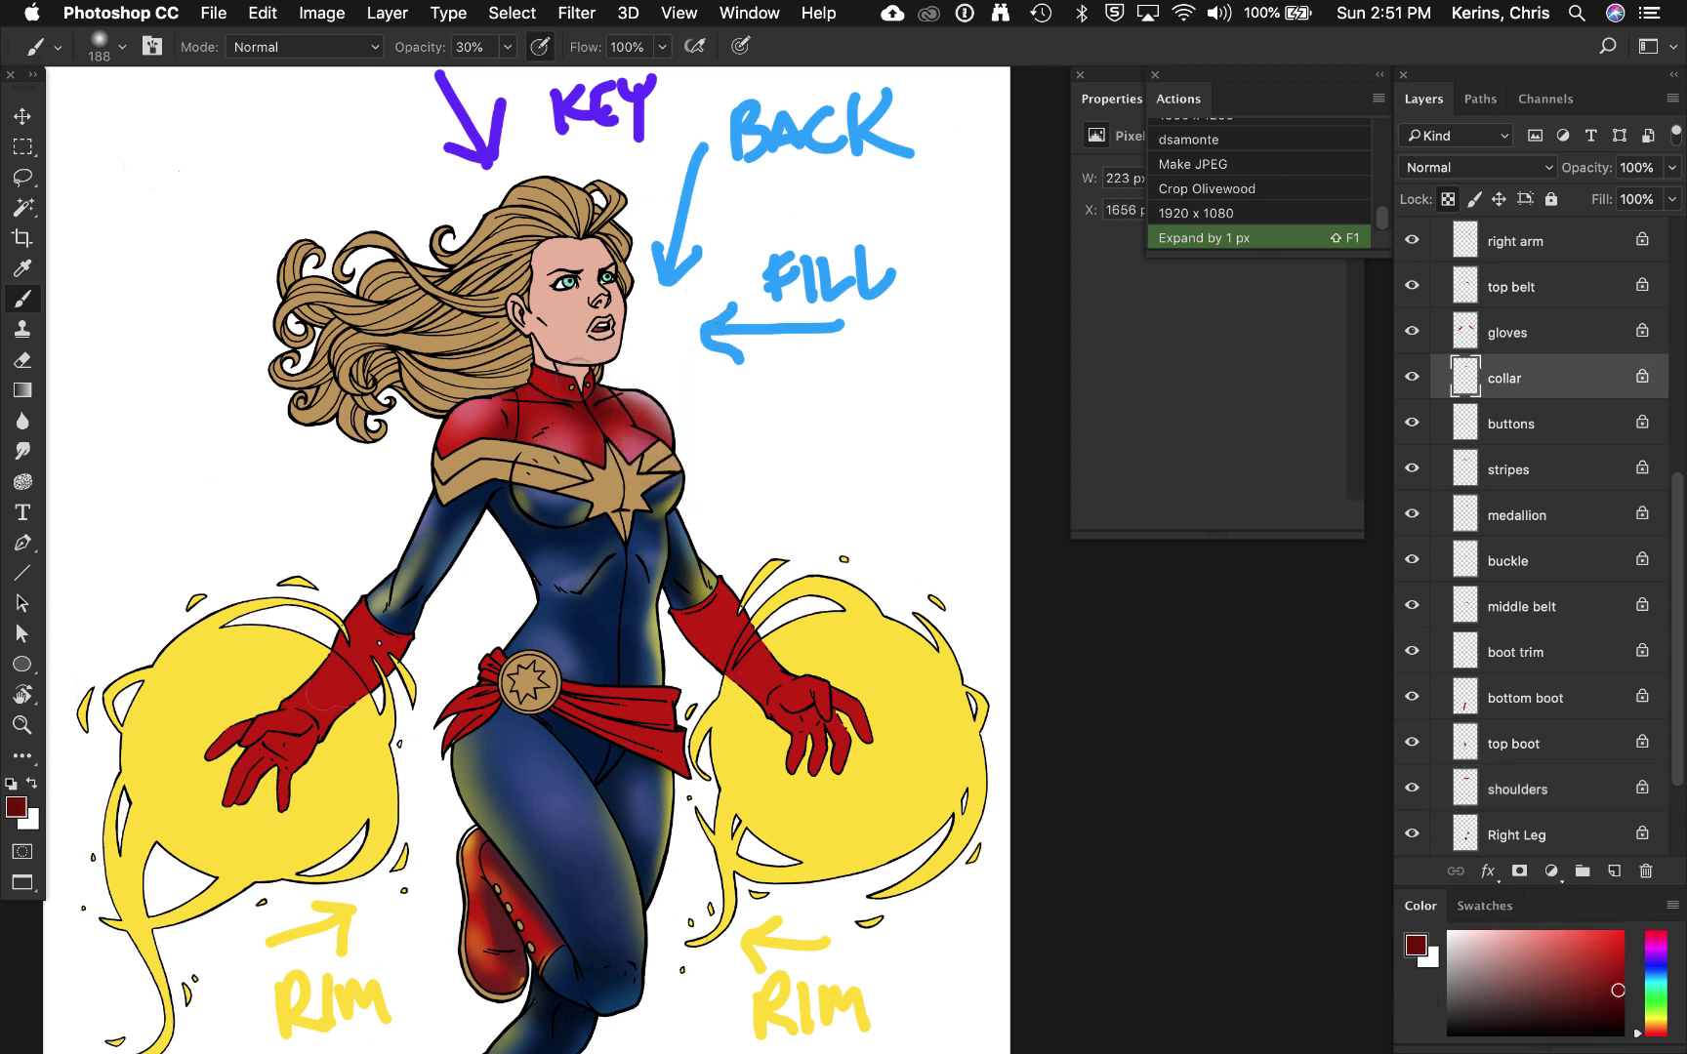
pyautogui.keyDown('alt'); pyautogui.click(475, 426); pyautogui.keyUp('alt')
pyautogui.moveTo(549, 386)
pyautogui.mouseDown()
pyautogui.moveTo(541, 371)
pyautogui.moveTo(561, 402)
pyautogui.moveTo(549, 394)
pyautogui.mouseUp()
pyautogui.keyDown('alt'); pyautogui.click(589, 388); pyautogui.keyUp('alt')
pyautogui.keyDown('alt'); pyautogui.click(571, 410); pyautogui.keyUp('alt')
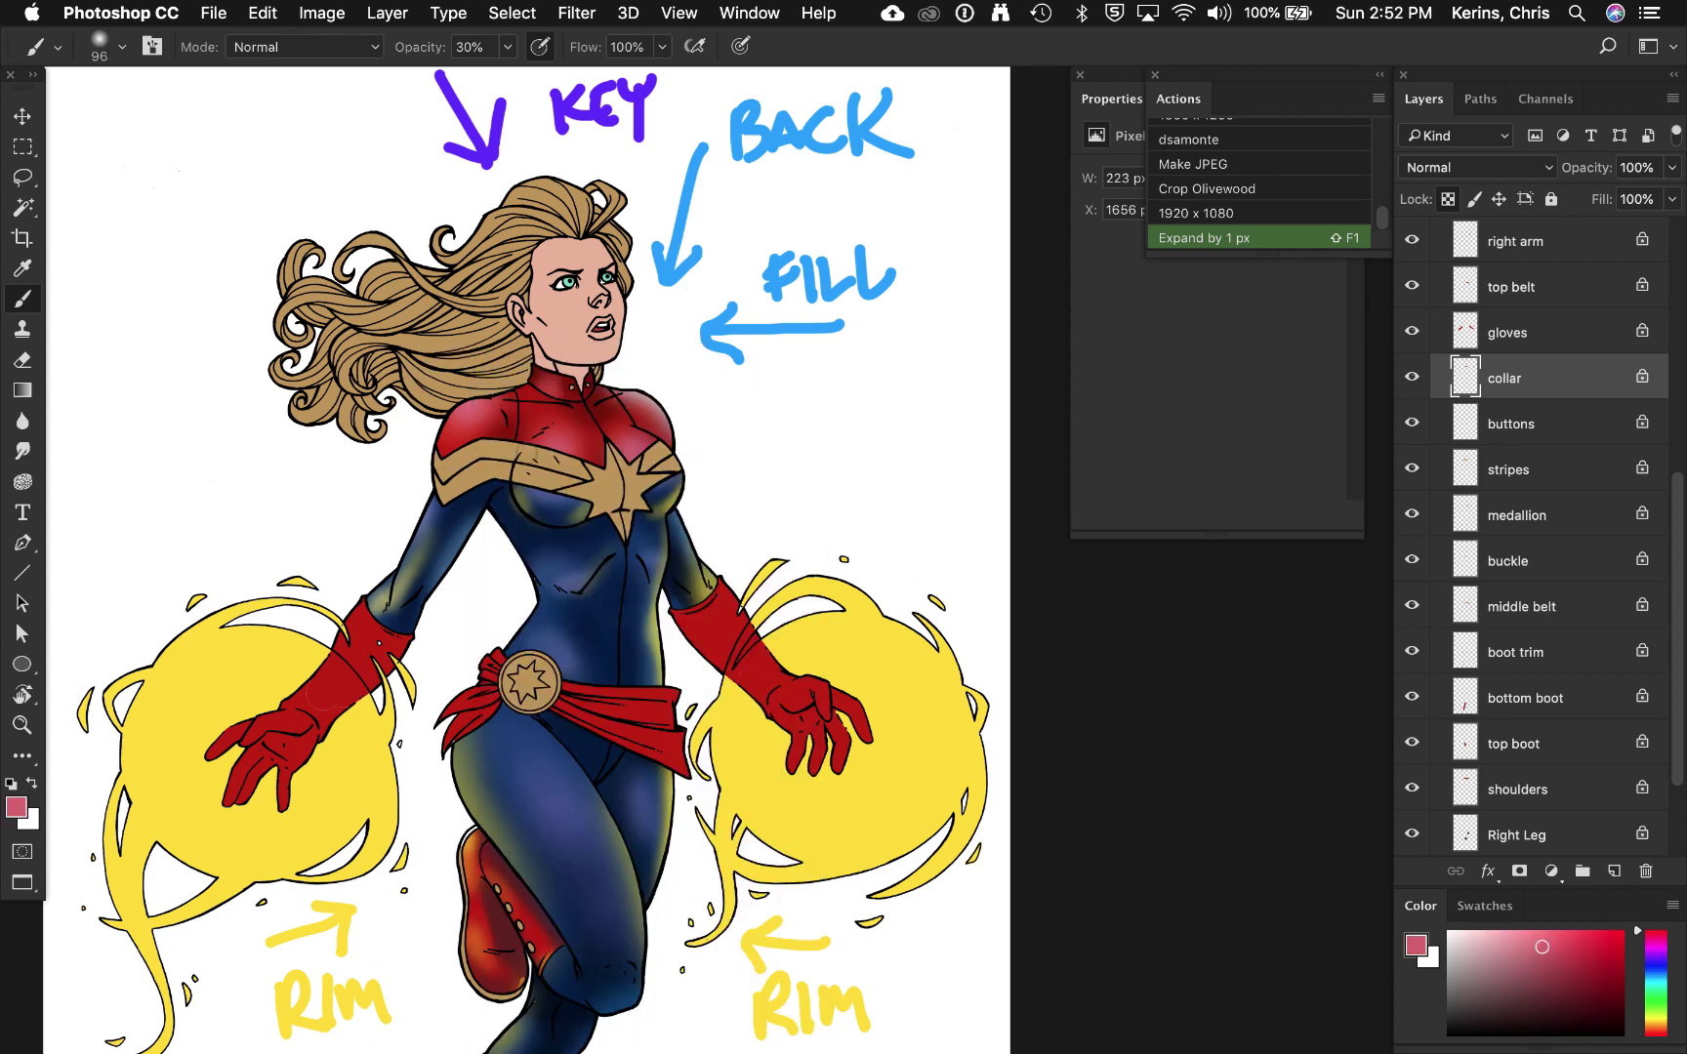
# Step: On the stripes layer, paint pale gold highlights and dark brown shadows on the chest stripes with a 51 px brush at 30% opacity
pyautogui.hscroll(-10, 501, 445)
pyautogui.hscroll(7, 500, 445)
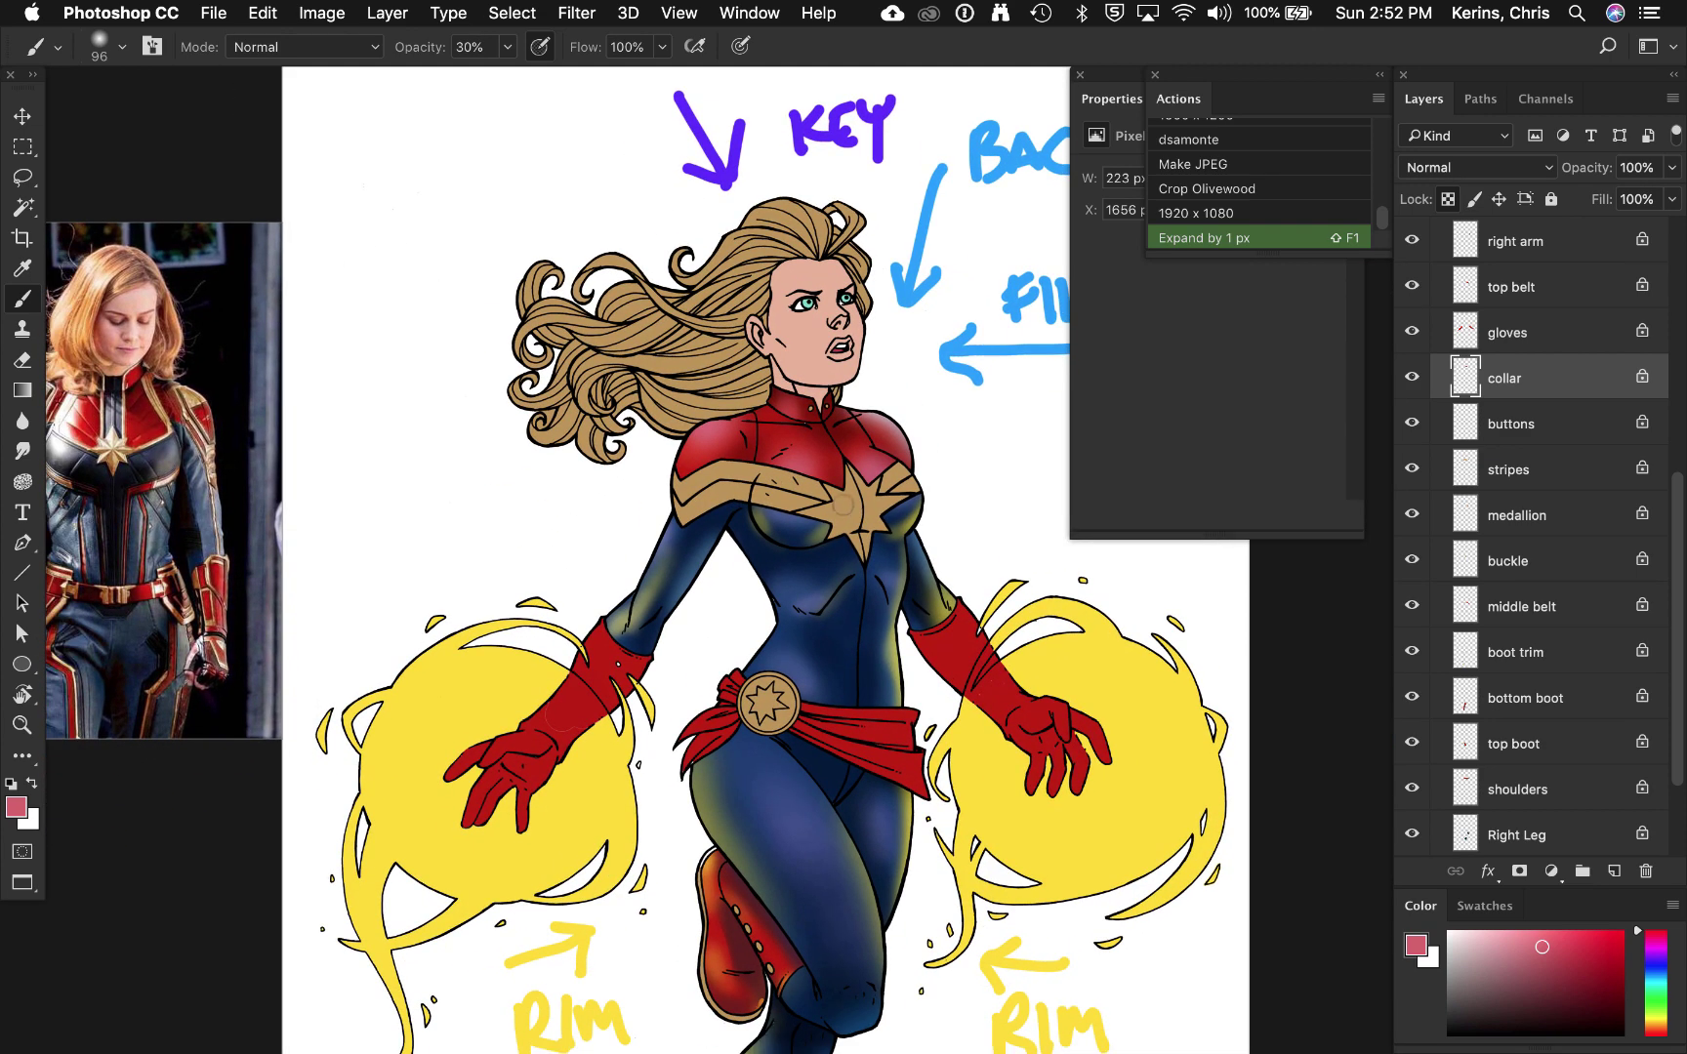
pyautogui.keyDown('super'); pyautogui.rightClick(842, 505); pyautogui.keyUp('super')
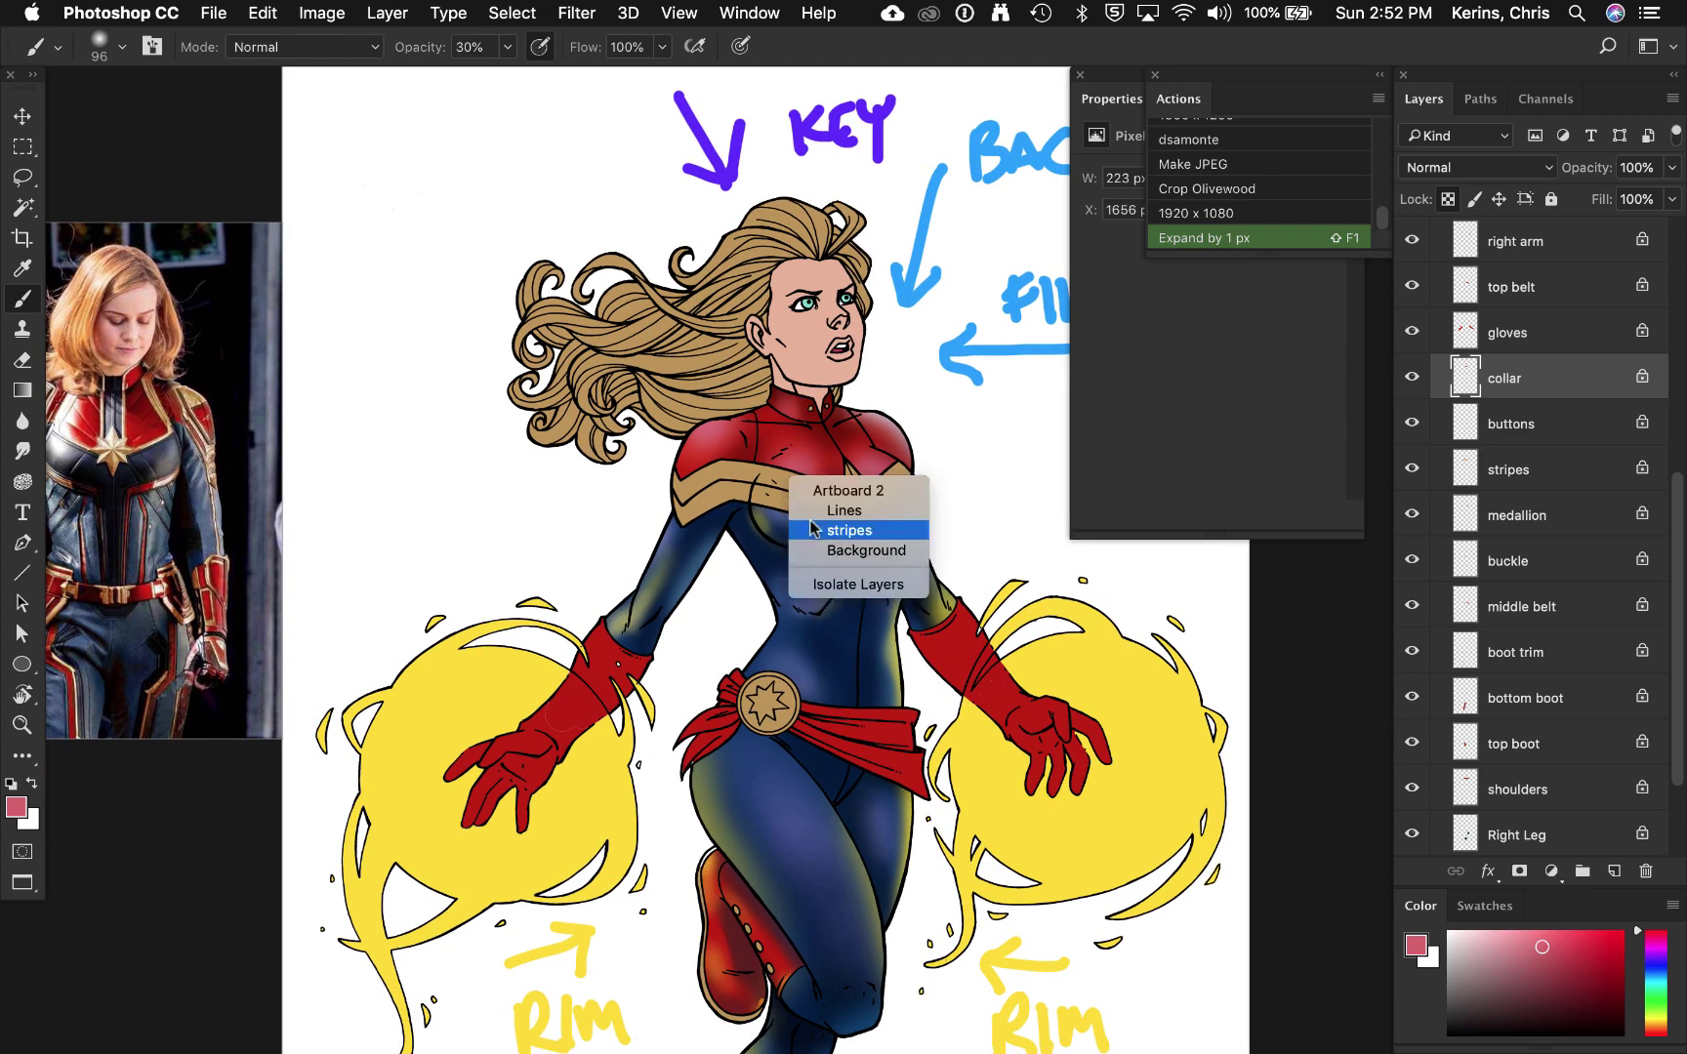
pyautogui.click(849, 528)
pyautogui.keyDown('alt'); pyautogui.click(727, 493); pyautogui.keyUp('alt')
pyautogui.moveTo(727, 493)
pyautogui.mouseDown()
pyautogui.moveTo(711, 666)
pyautogui.moveTo(726, 772)
pyautogui.moveTo(717, 544)
pyautogui.mouseUp()
pyautogui.moveTo(688, 532)
pyautogui.mouseDown()
pyautogui.moveTo(692, 456)
pyautogui.moveTo(692, 554)
pyautogui.mouseUp()
pyautogui.moveTo(773, 480); pyautogui.dragTo(765, 473)
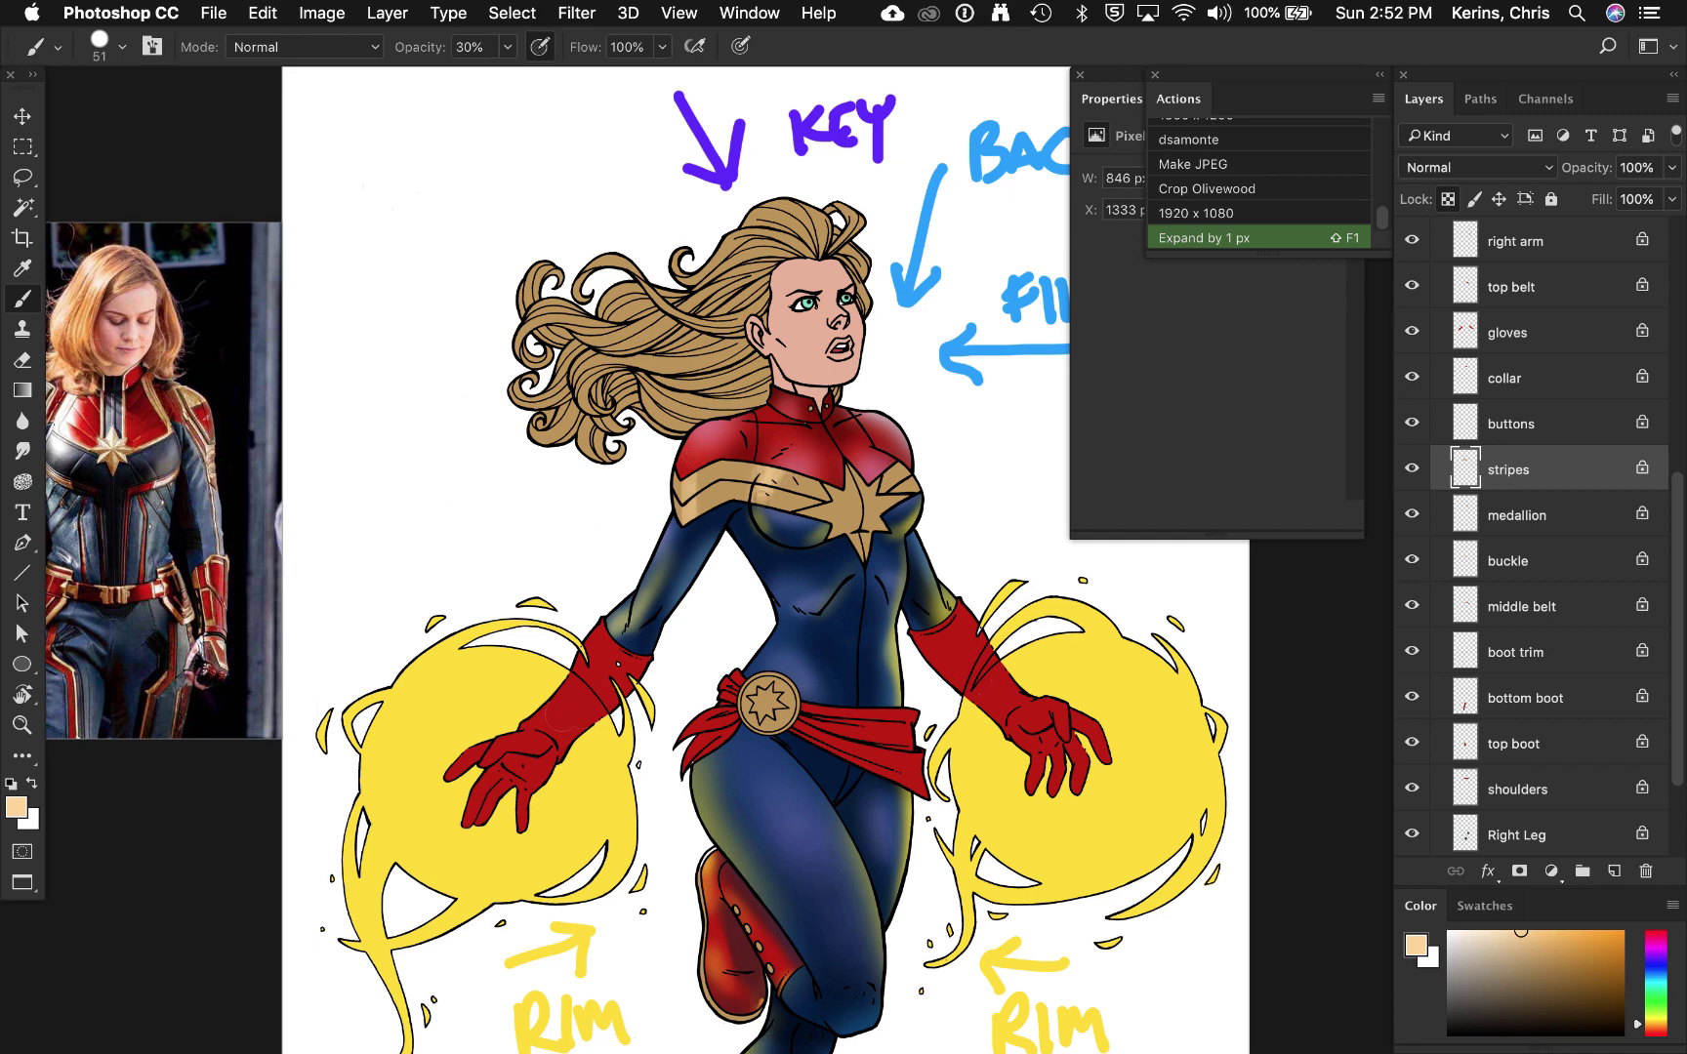
pyautogui.keyDown('alt'); pyautogui.click(687, 515); pyautogui.keyUp('alt')
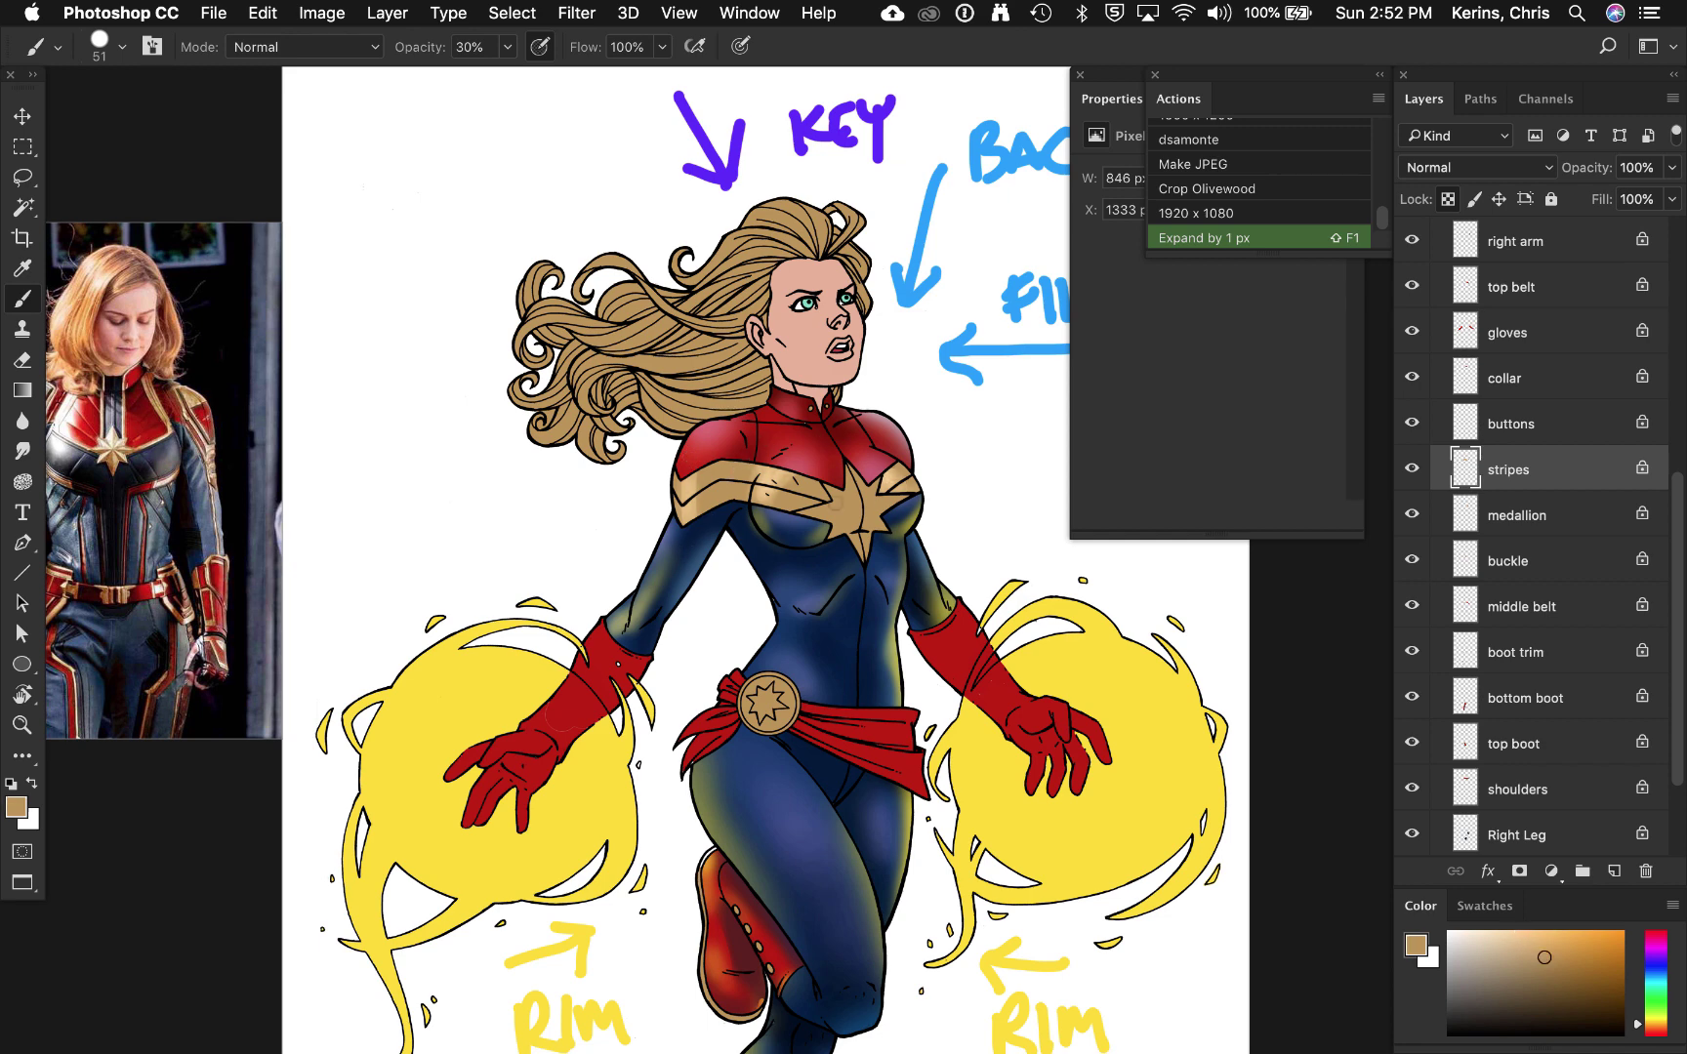
pyautogui.moveTo(832, 477); pyautogui.dragTo(773, 522)
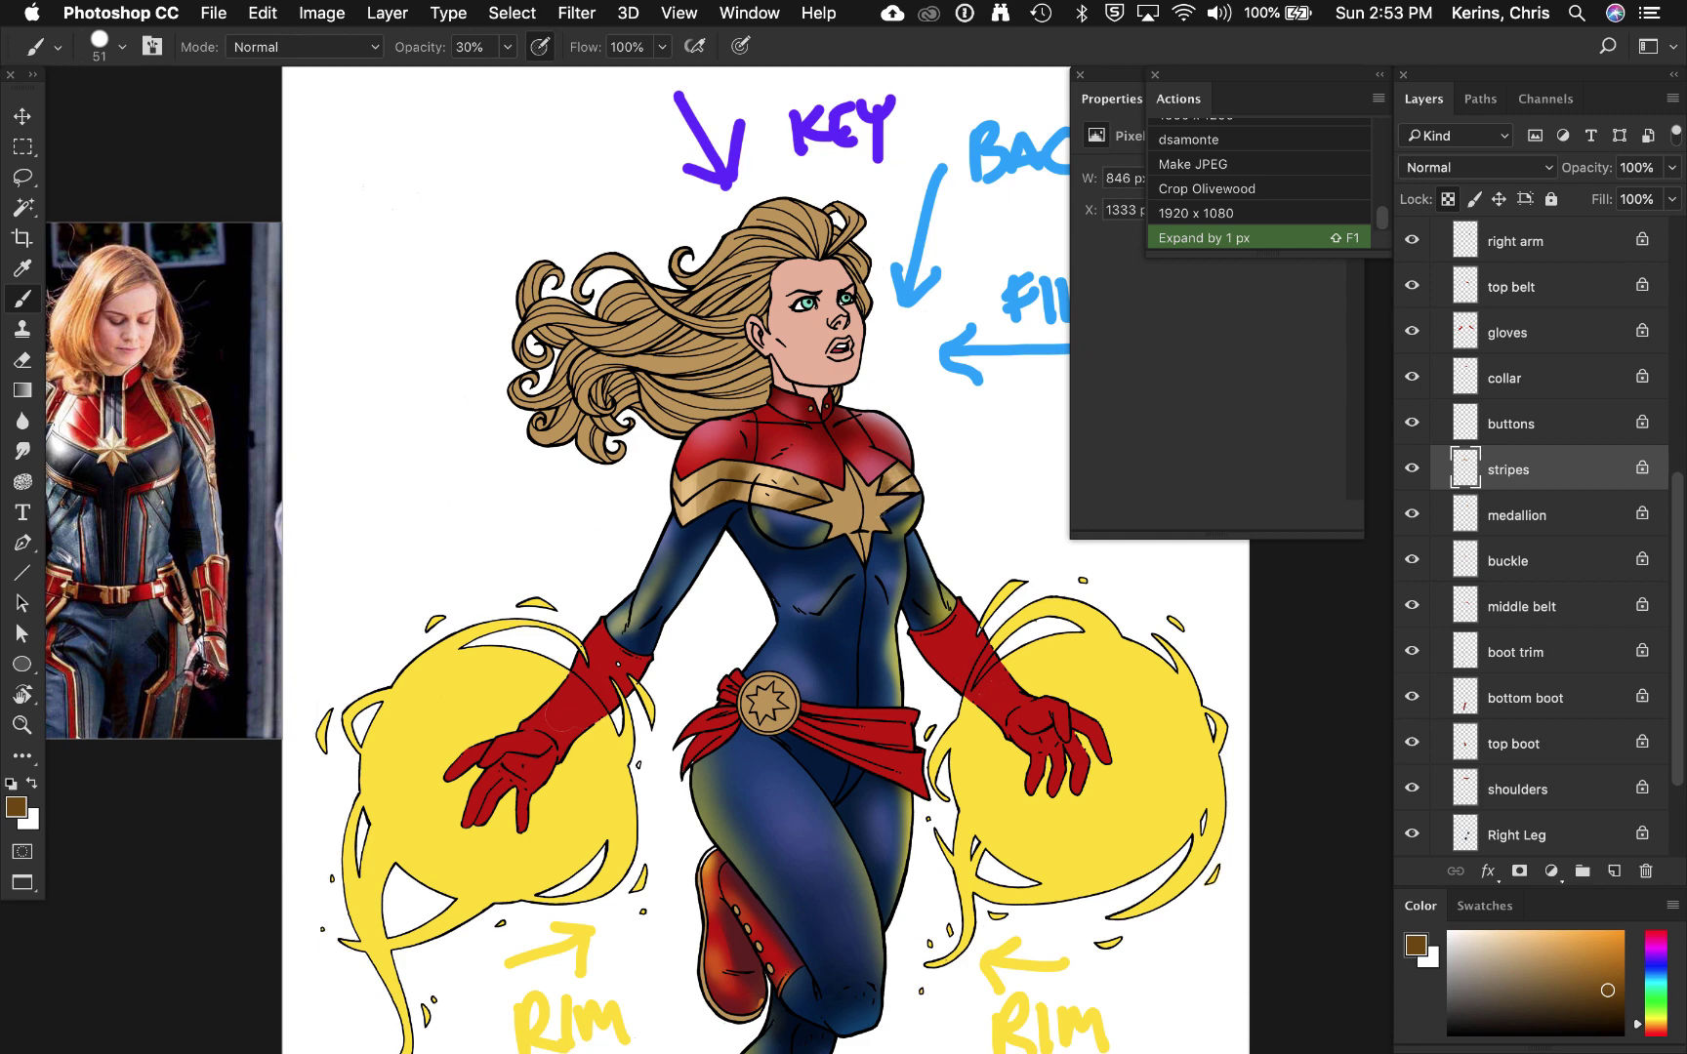
# Step: On the medallion layer, model the chest star with pale gold highlights and dark brown shadows, using colors sampled from the stripes
pyautogui.keyDown('super'); pyautogui.rightClick(842, 477); pyautogui.keyUp('super')
pyautogui.click(908, 559)
pyautogui.keyDown('alt'); pyautogui.click(695, 478); pyautogui.keyUp('alt')
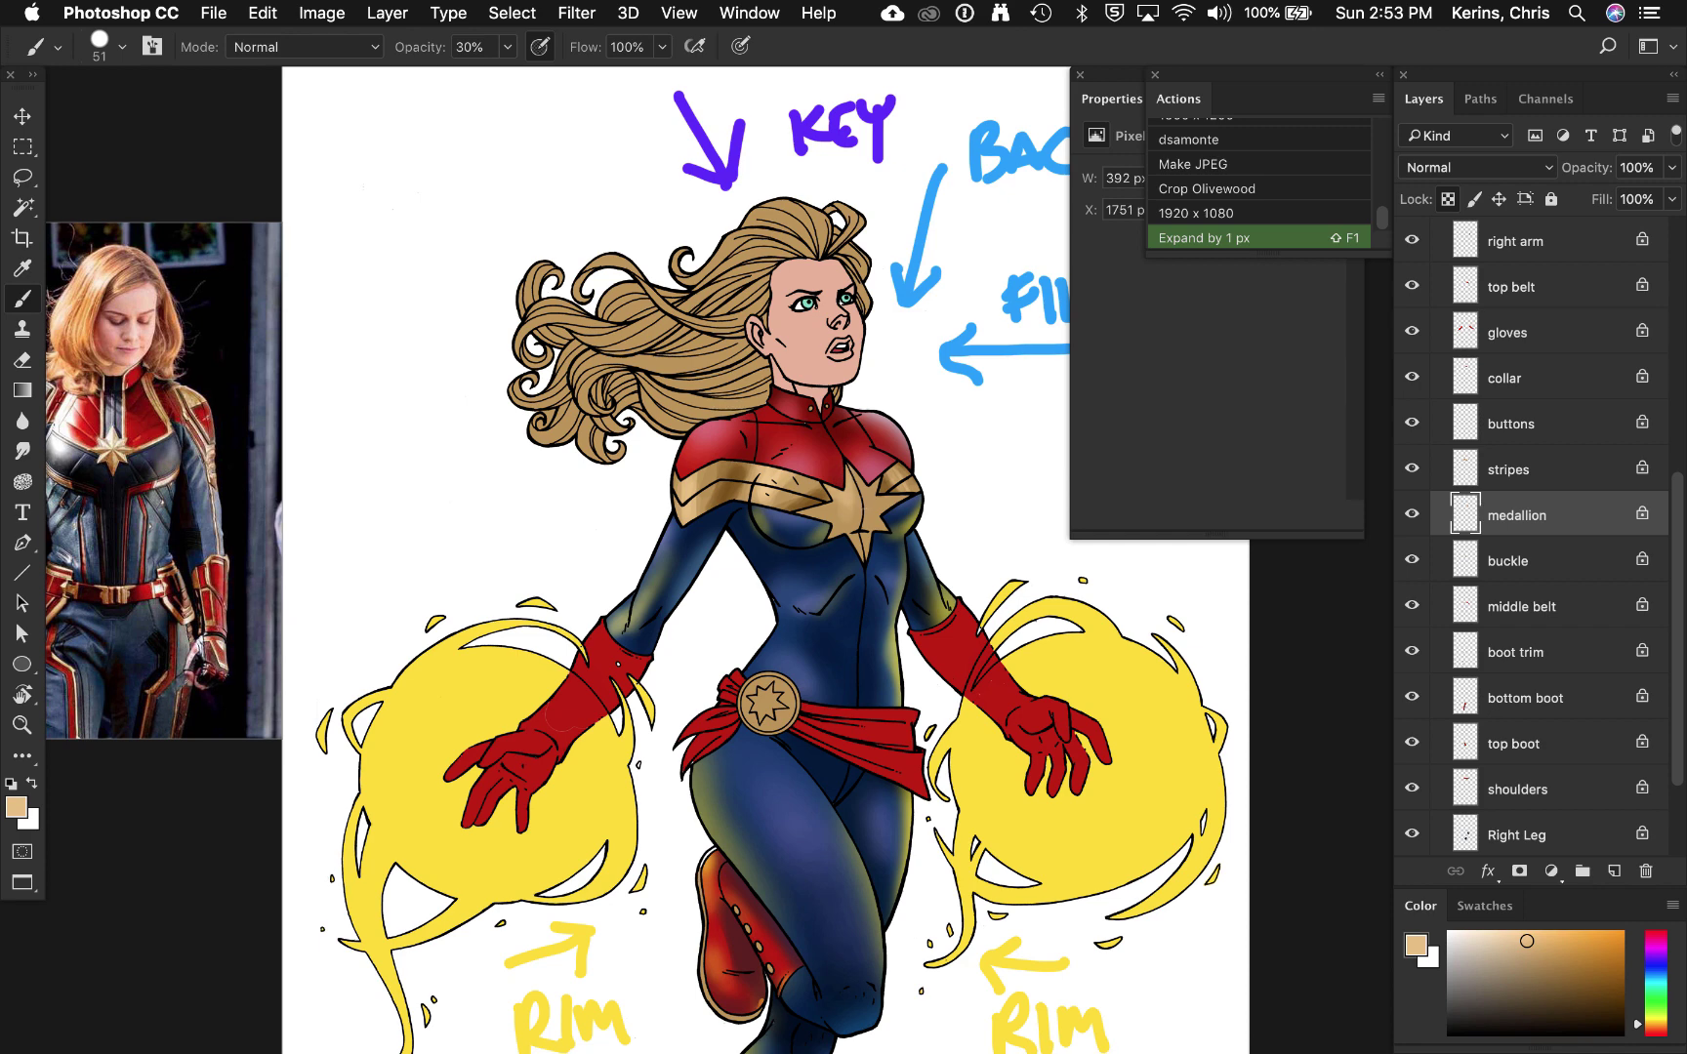
pyautogui.moveTo(889, 503); pyautogui.dragTo(925, 489)
pyautogui.keyDown('alt'); pyautogui.click(729, 486); pyautogui.keyUp('alt')
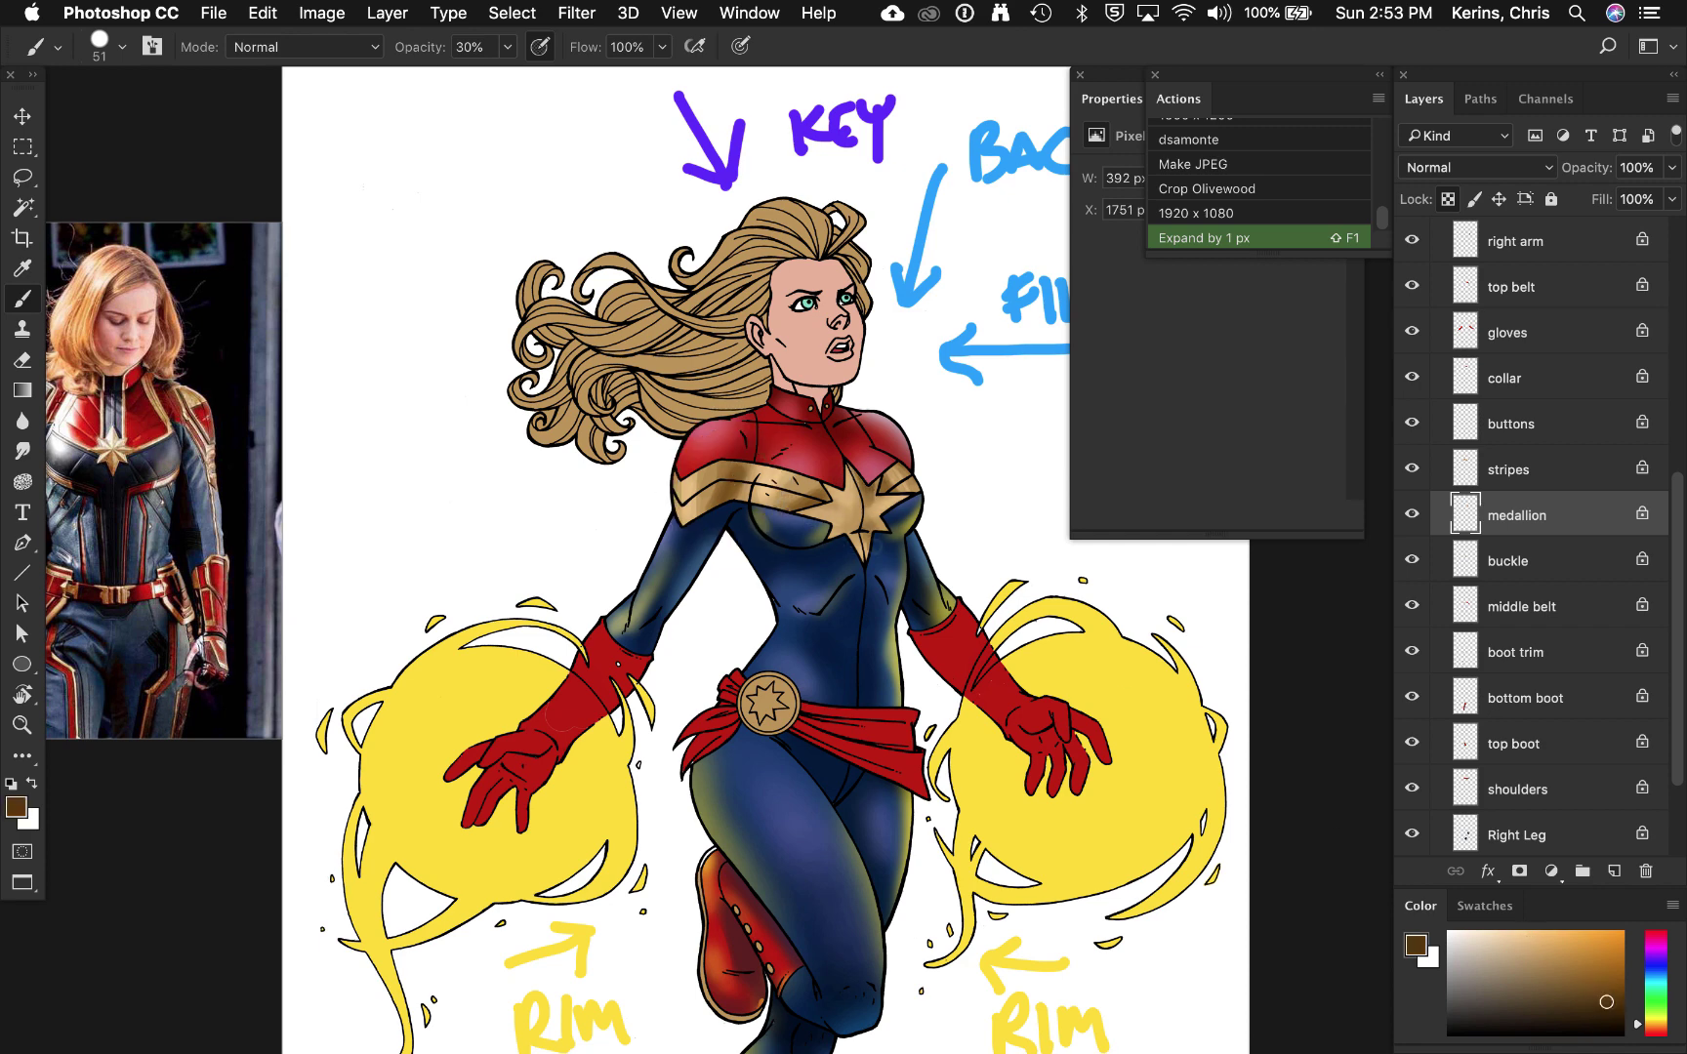
pyautogui.moveTo(811, 519)
pyautogui.mouseDown()
pyautogui.moveTo(833, 473)
pyautogui.moveTo(855, 541)
pyautogui.mouseUp()
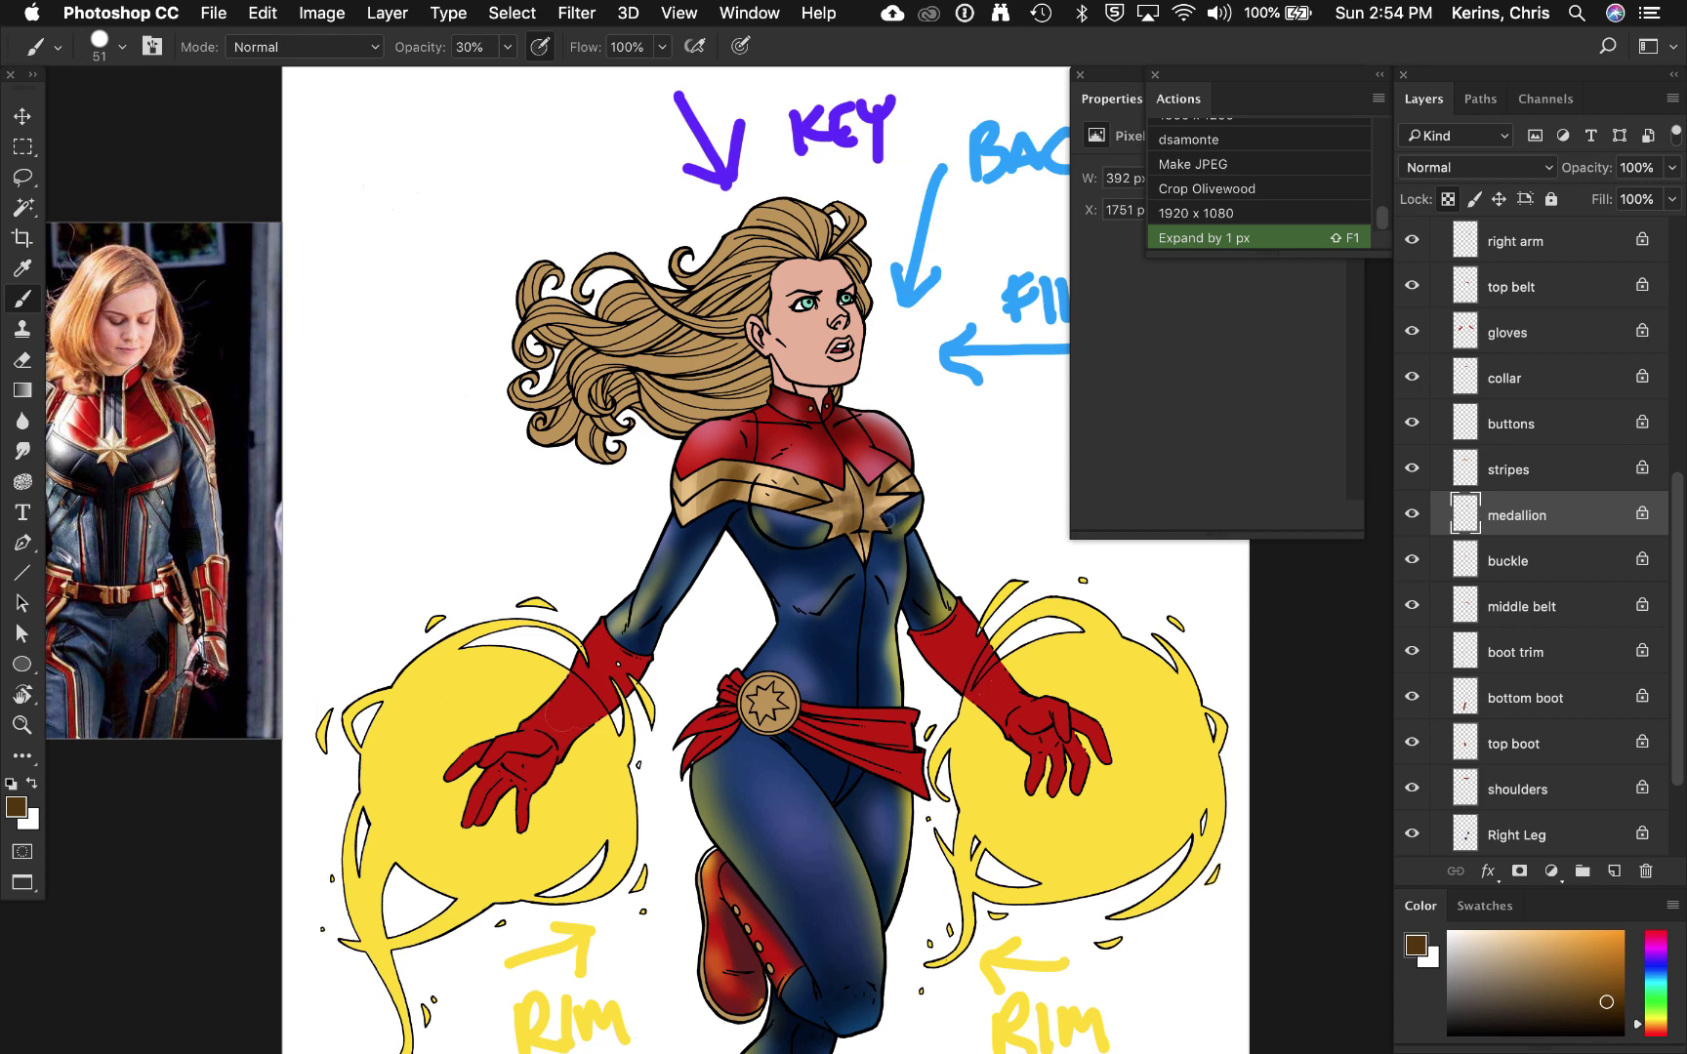
# Step: On the buckle layer, model the round belt buckle with pale gold highlights and dark brown shadows using a 51 px brush at 30% opacity
pyautogui.hotkey('alt', '[')
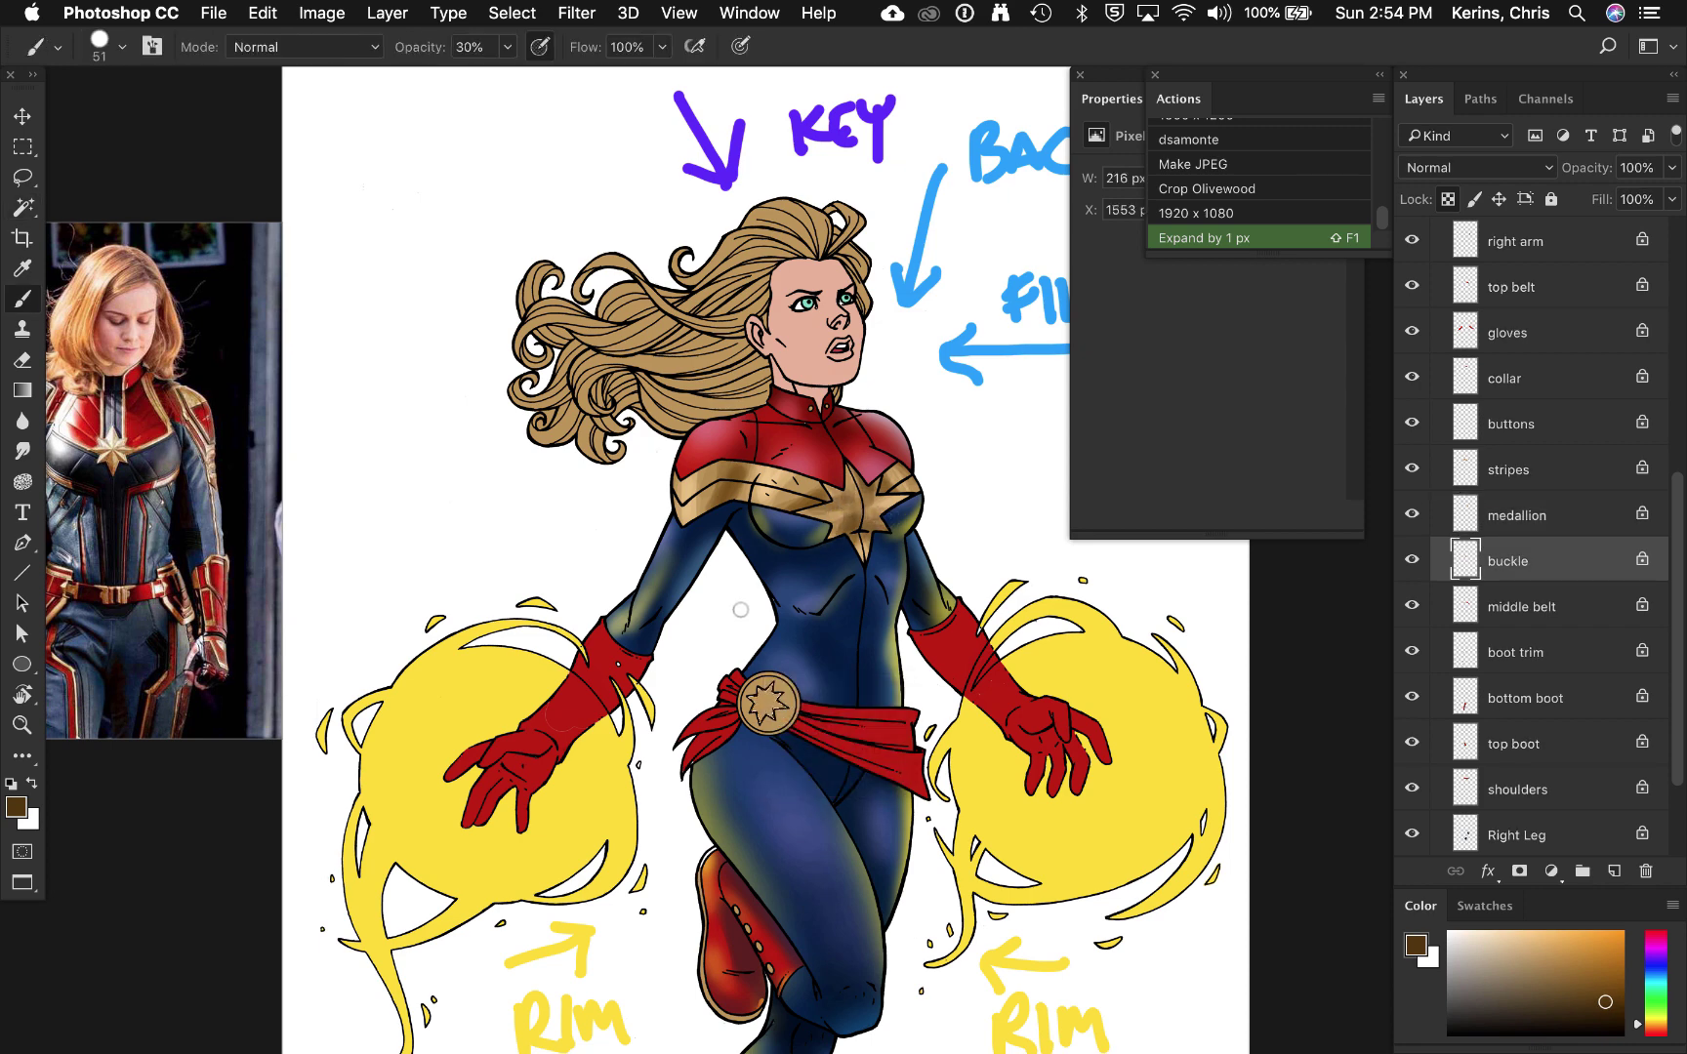
pyautogui.keyDown('alt'); pyautogui.click(766, 703); pyautogui.keyUp('alt')
pyautogui.keyDown('alt'); pyautogui.click(817, 500); pyautogui.keyUp('alt')
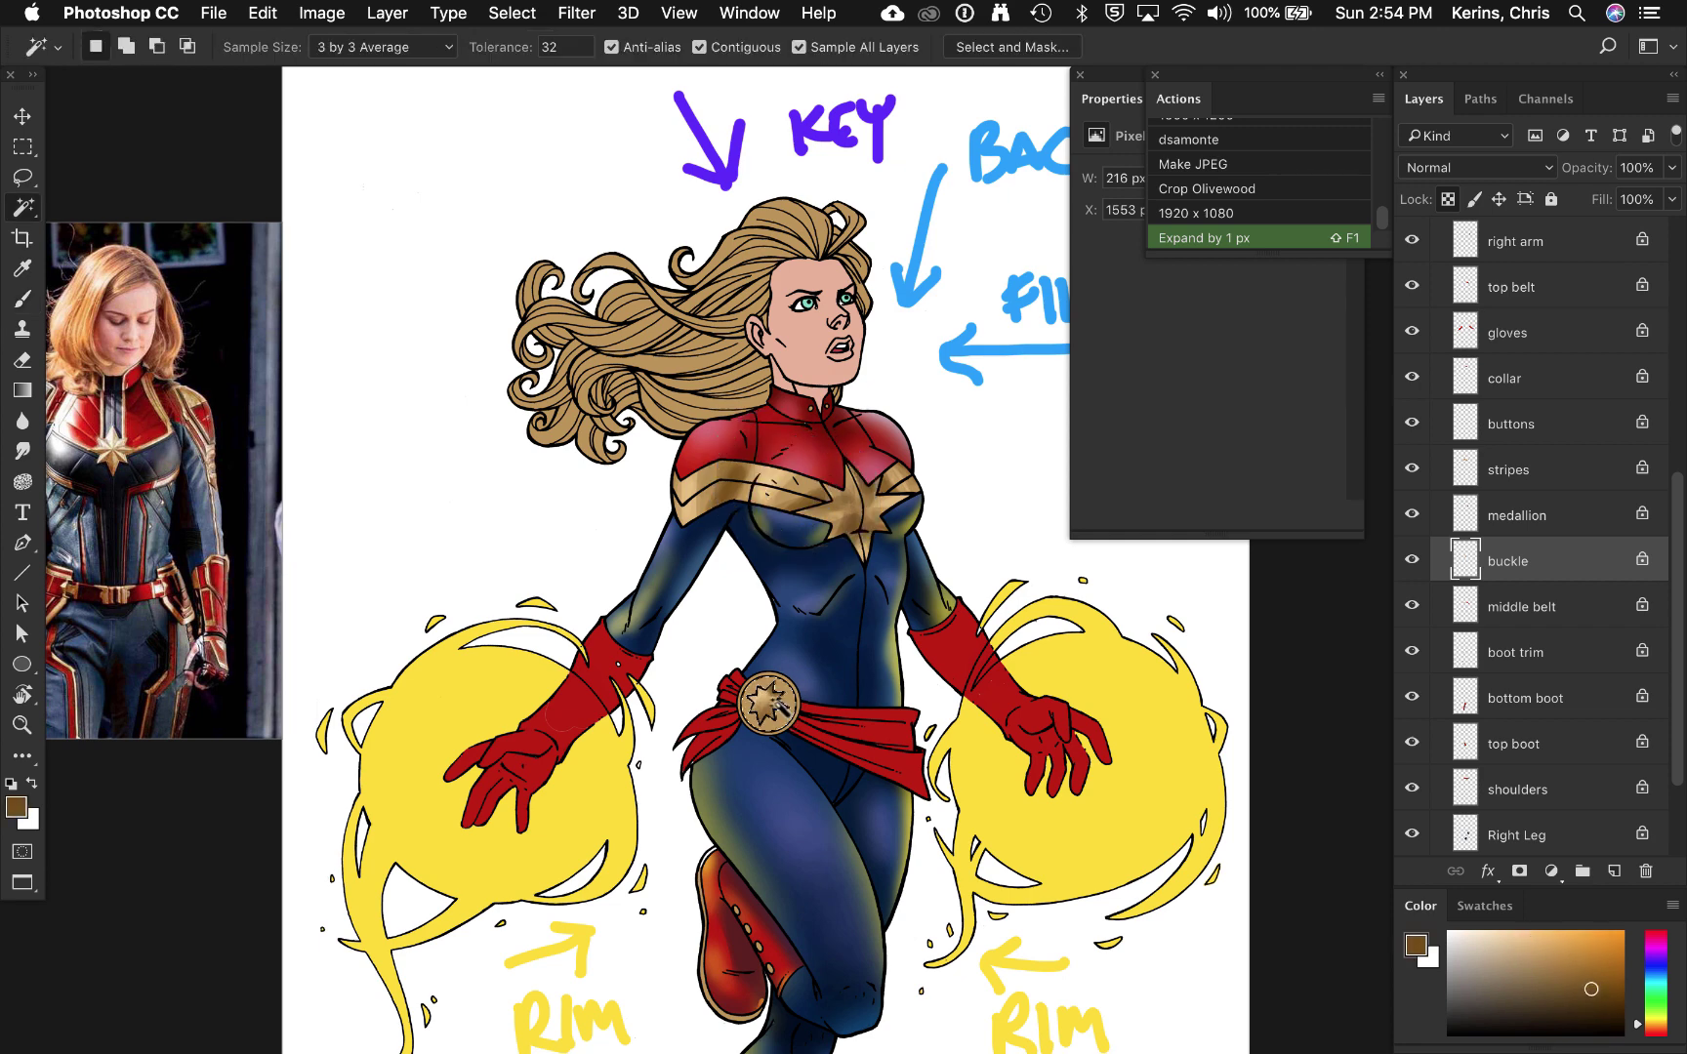
pyautogui.keyDown('alt'); pyautogui.click(689, 490); pyautogui.keyUp('alt')
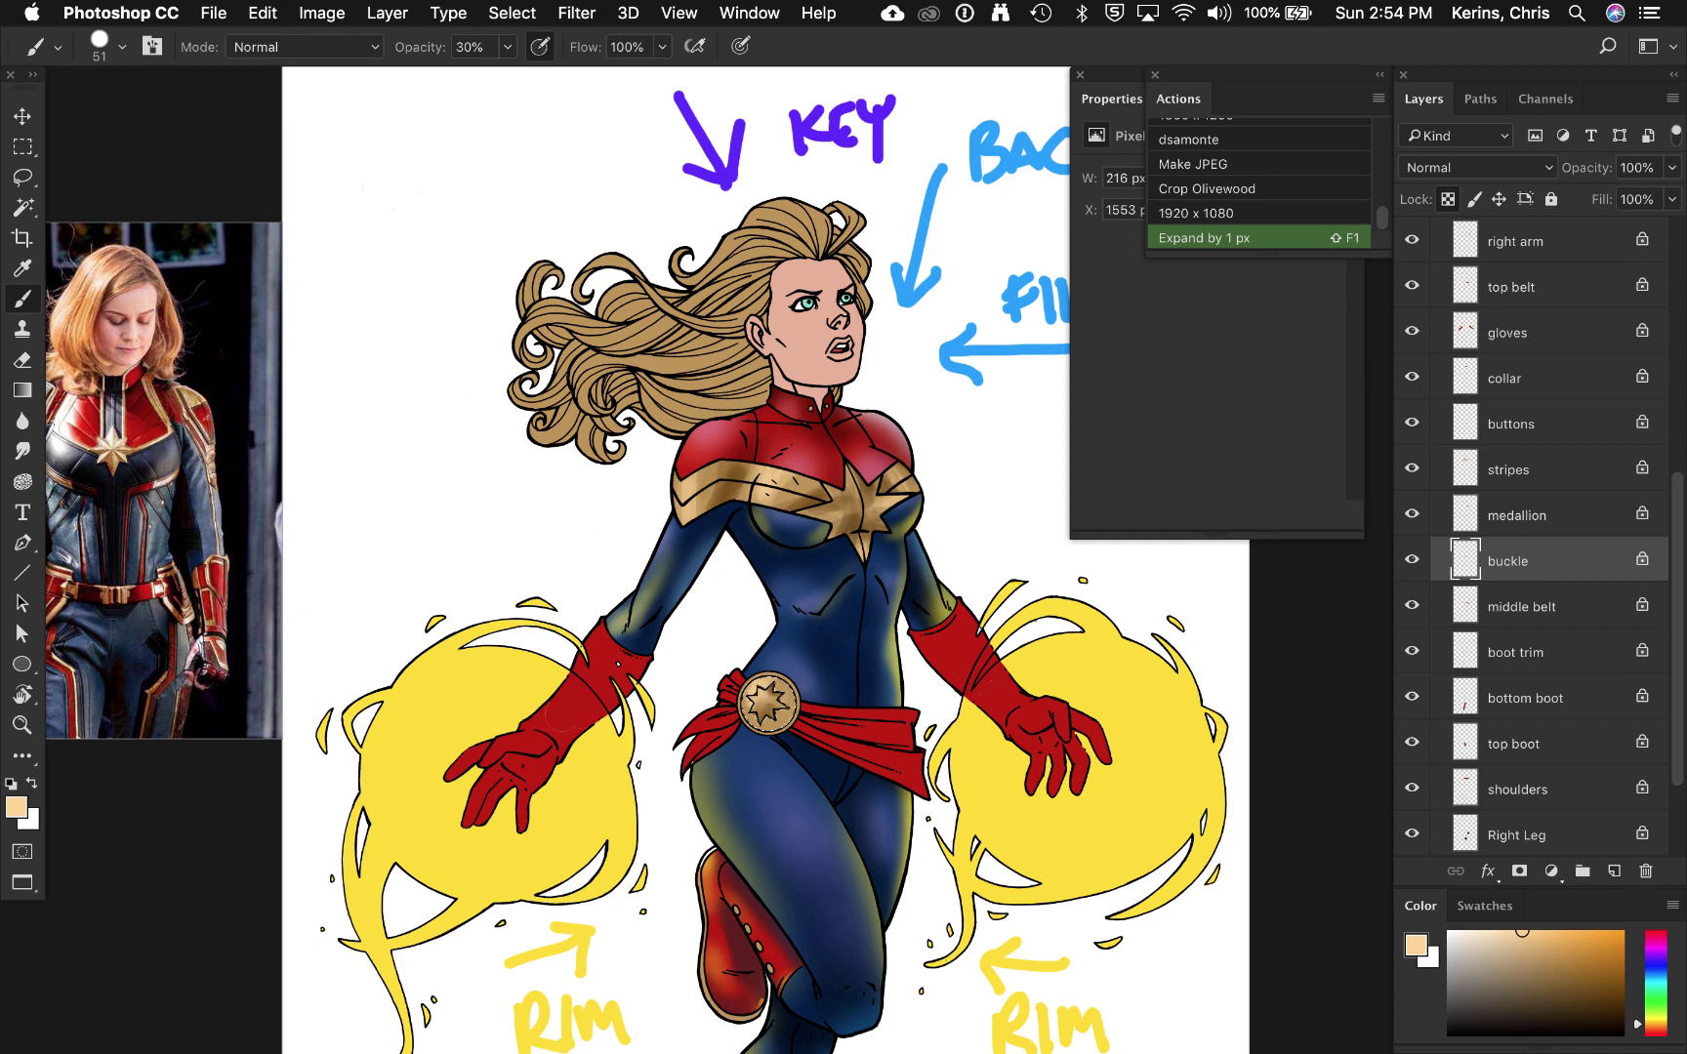
pyautogui.keyDown('alt'); pyautogui.click(822, 496); pyautogui.keyUp('alt')
pyautogui.moveTo(747, 722)
pyautogui.mouseDown()
pyautogui.moveTo(771, 728)
pyautogui.moveTo(791, 705)
pyautogui.moveTo(759, 684)
pyautogui.mouseUp()
pyautogui.press('w')
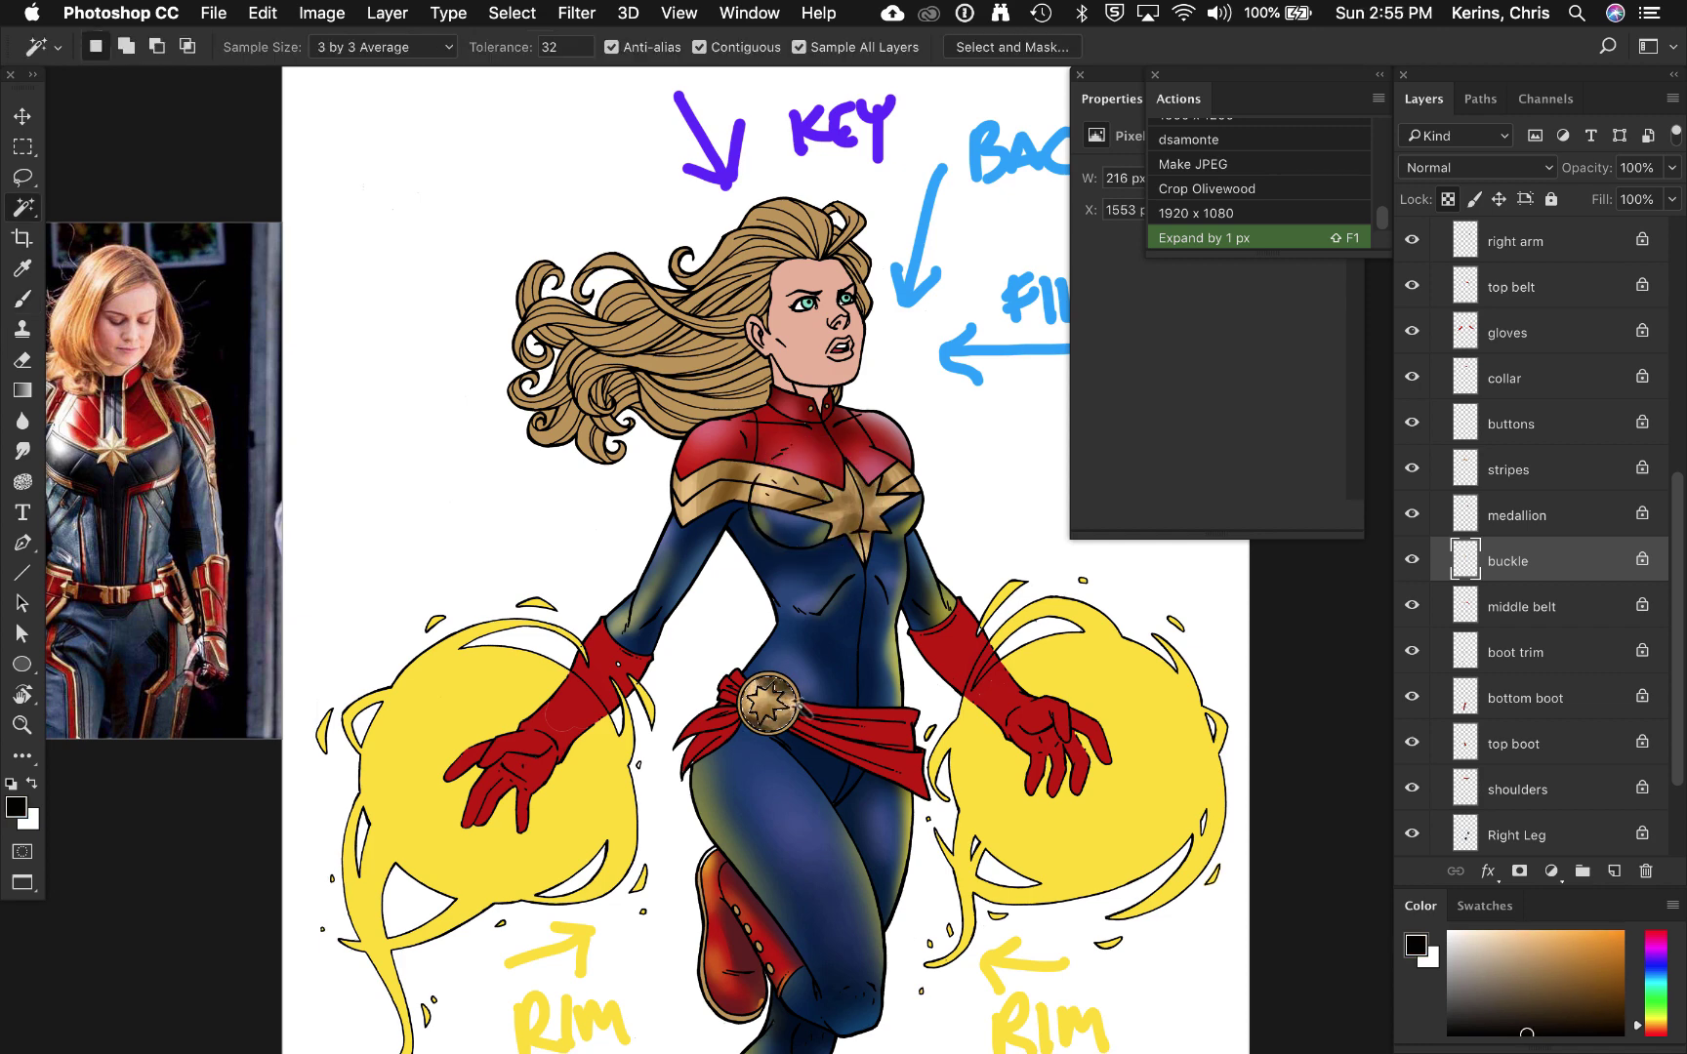
pyautogui.click(797, 710)
pyautogui.press('b')
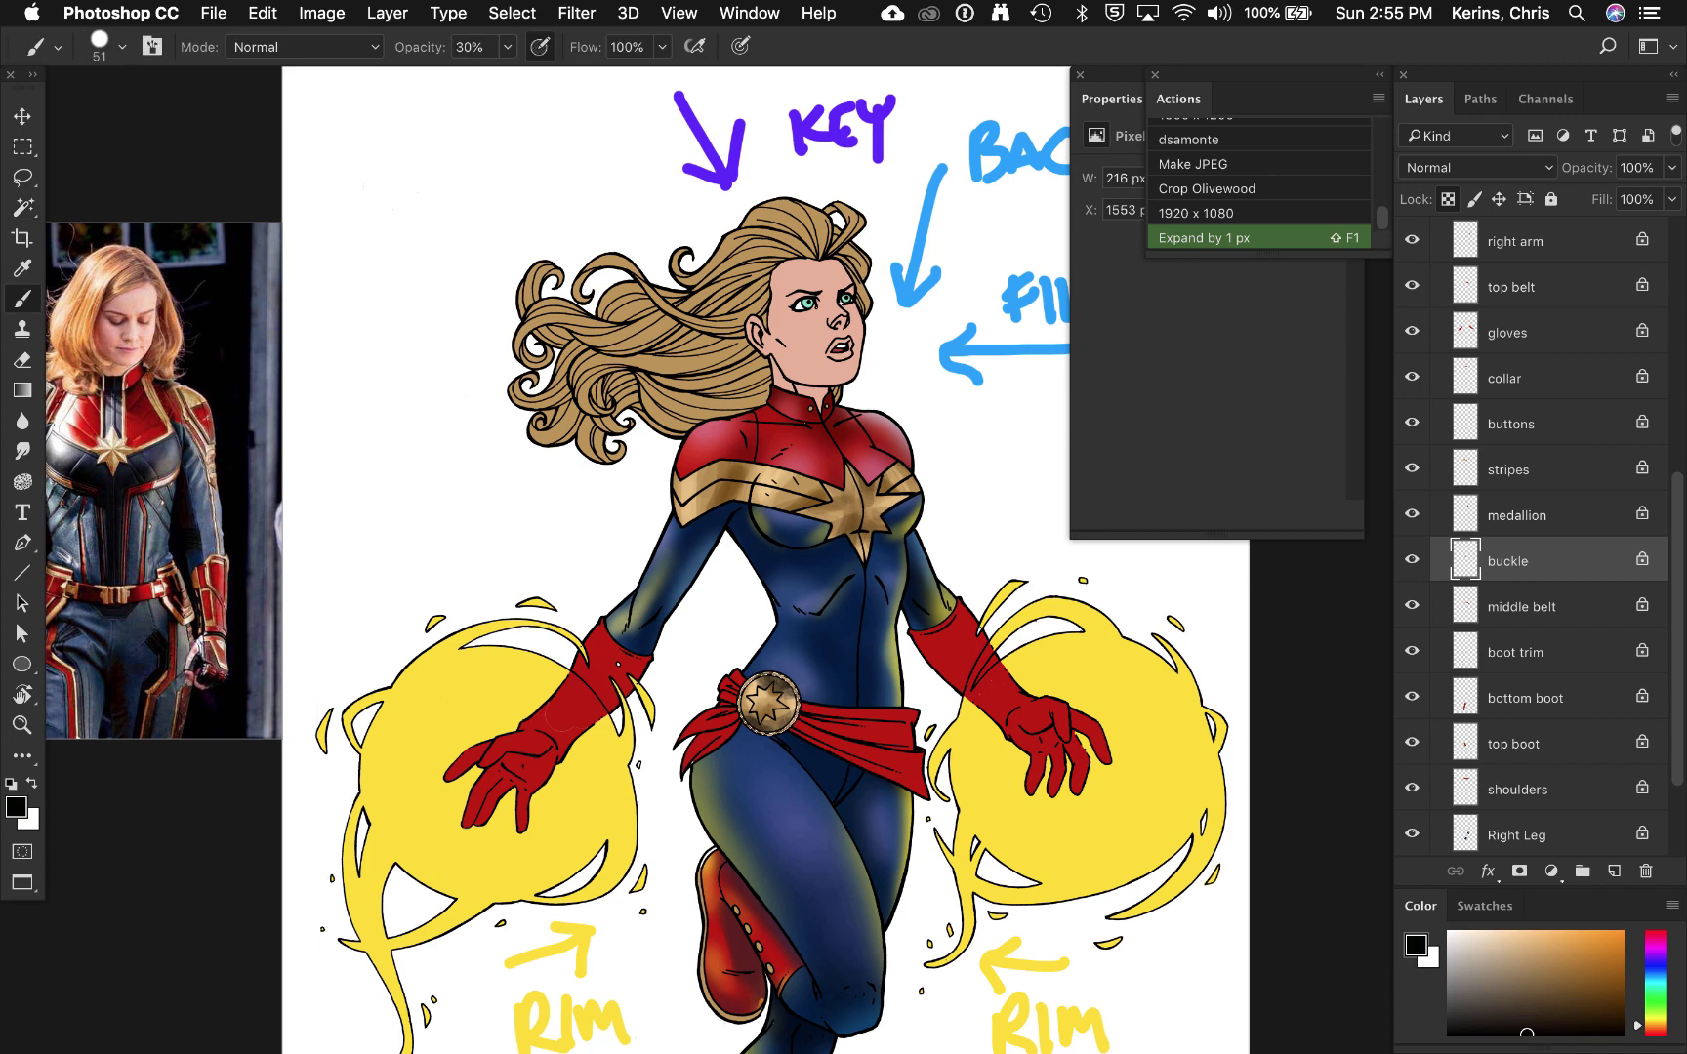
pyautogui.keyDown('alt'); pyautogui.click(758, 690); pyautogui.keyUp('alt')
# Step: On the gloves layer, select the forearm areas of both gloves and shade them dark red with a soft 162 px brush at 30% opacity
pyautogui.keyDown('super'); pyautogui.rightClick(612, 652); pyautogui.keyUp('super')
pyautogui.click(639, 682)
pyautogui.press('w')
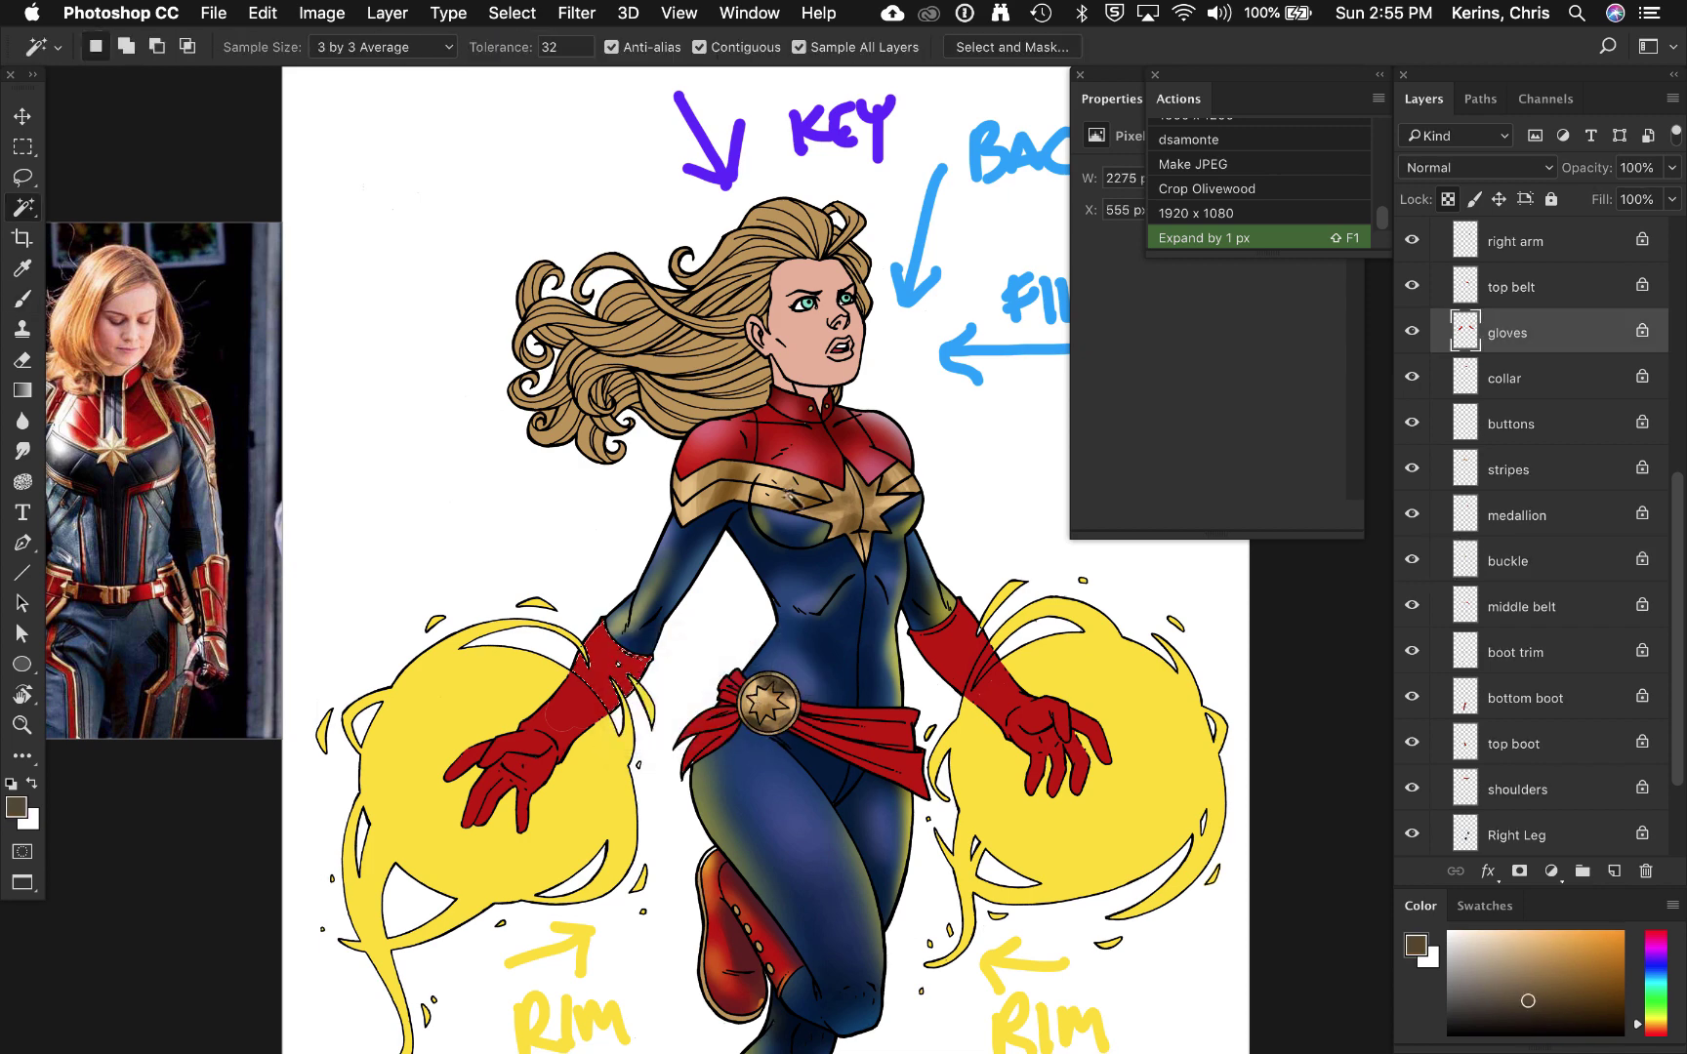
pyautogui.click(618, 672)
pyautogui.press('b')
pyautogui.moveTo(841, 543)
pyautogui.mouseDown()
pyautogui.moveTo(810, 429)
pyautogui.moveTo(796, 527)
pyautogui.mouseUp()
pyautogui.keyDown('alt'); pyautogui.click(757, 447); pyautogui.keyUp('alt')
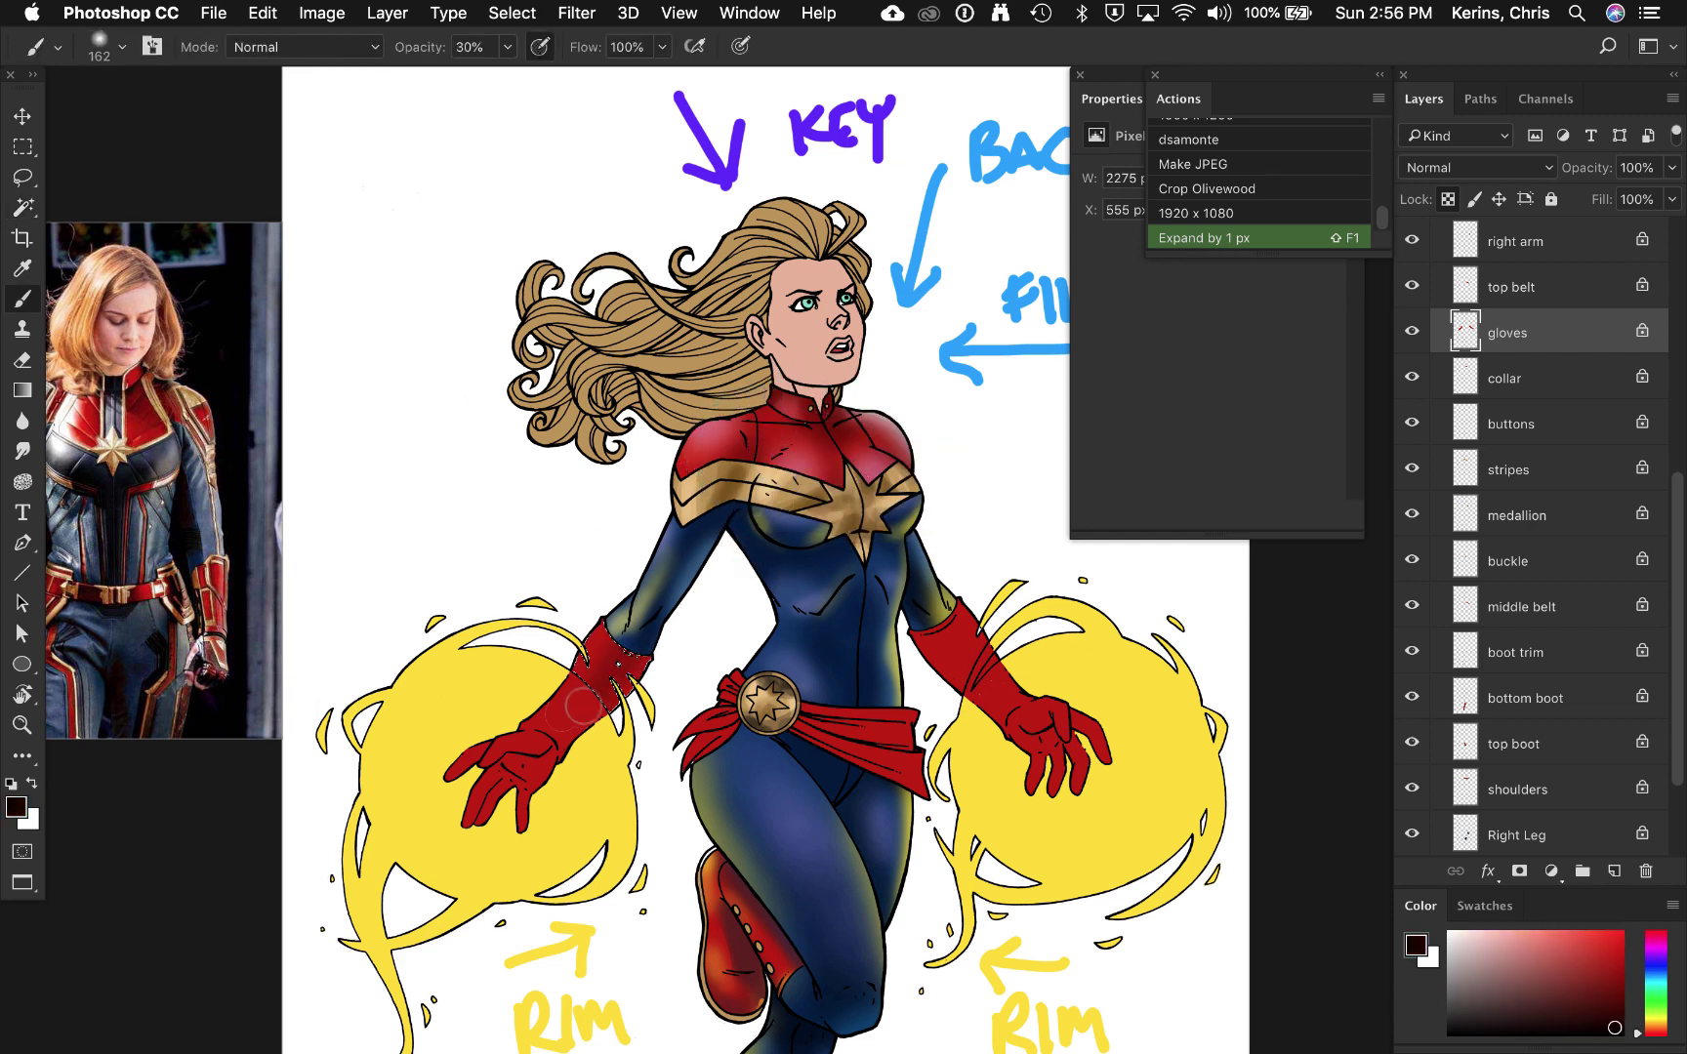
pyautogui.press('w')
pyautogui.keyDown('shift'); pyautogui.click(960, 656); pyautogui.keyUp('shift')
pyautogui.press('b')
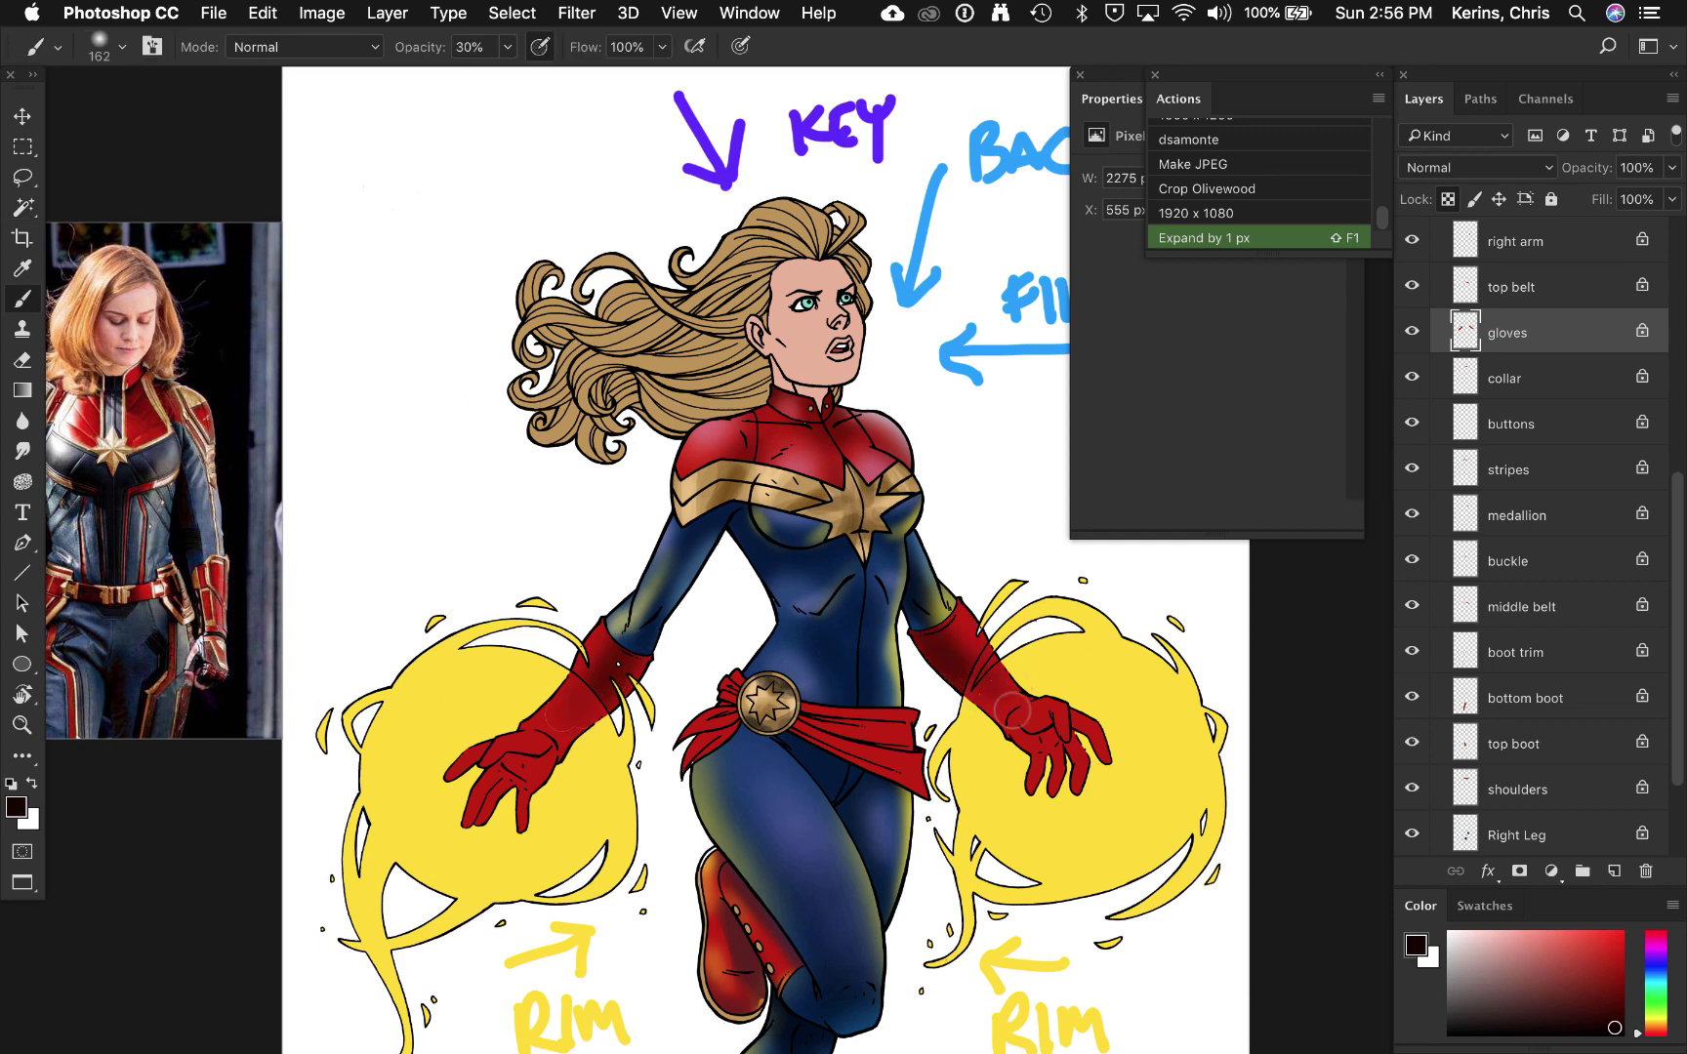
# Step: Paint yellow rim light sampled from the energy glow onto both gloves' forearms and palms with a soft 167 px brush at 30% opacity
pyautogui.keyDown('alt'); pyautogui.click(552, 718); pyautogui.keyUp('alt')
pyautogui.moveTo(571, 651); pyautogui.dragTo(547, 651)
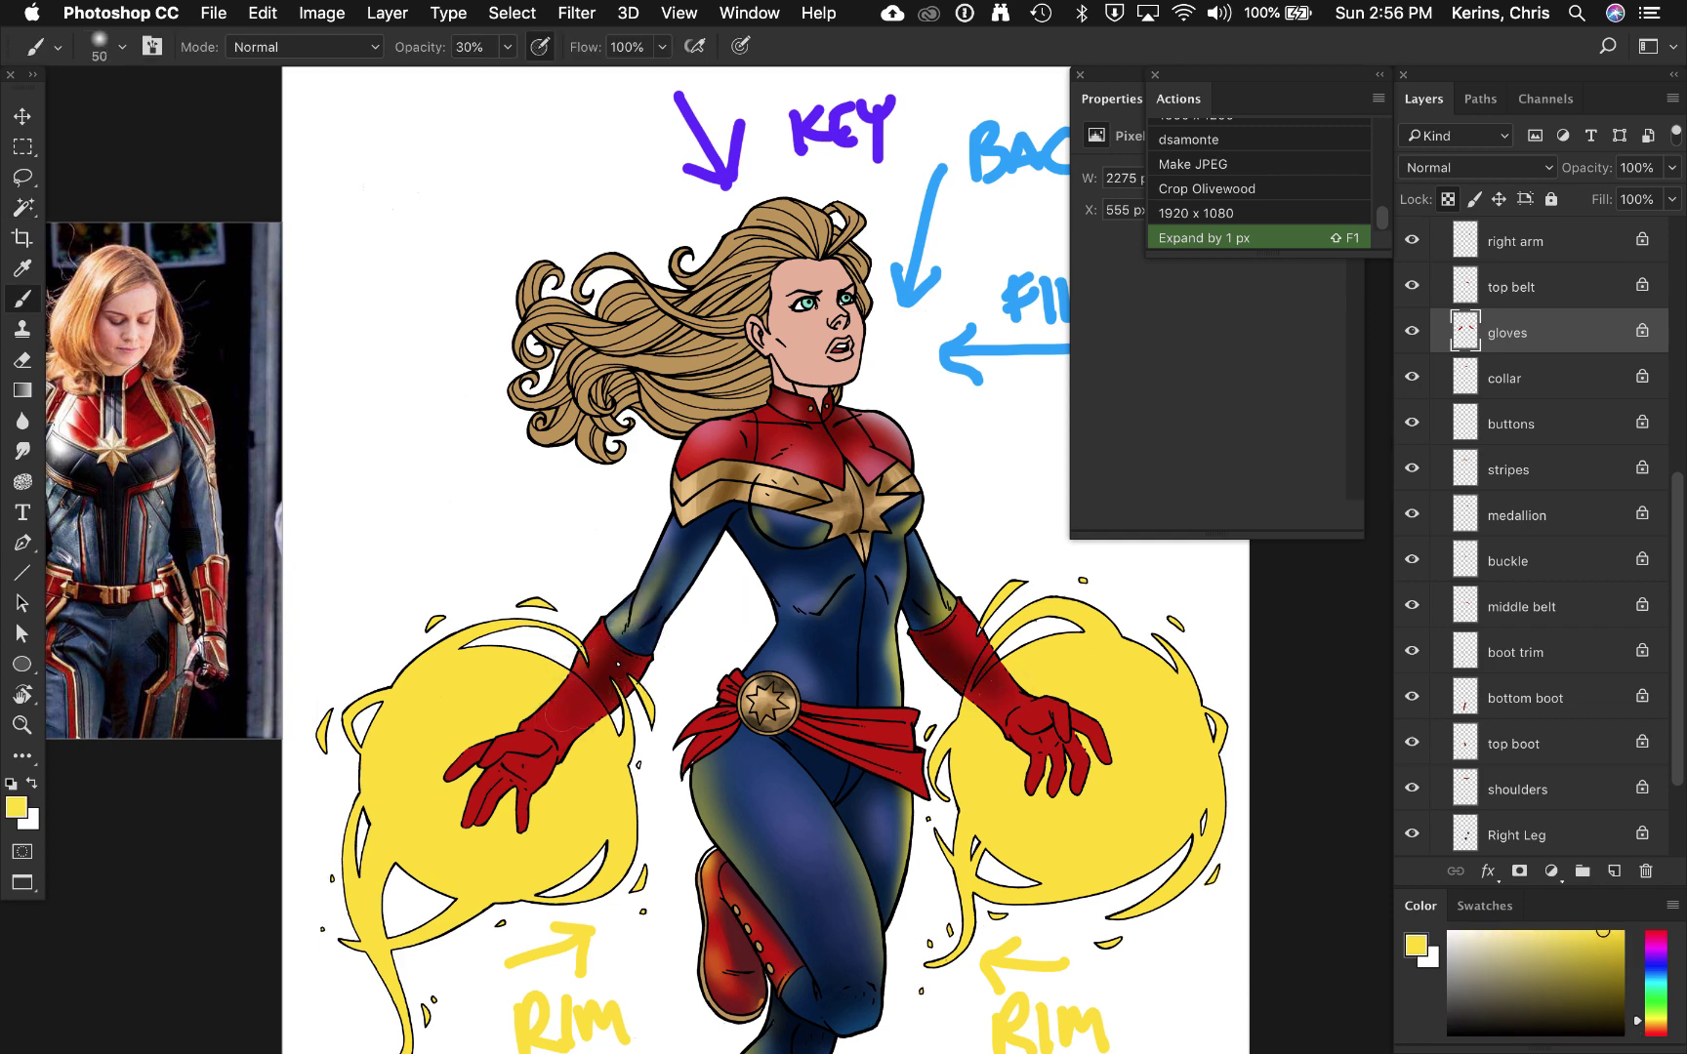
pyautogui.moveTo(970, 630)
pyautogui.mouseDown()
pyautogui.moveTo(1001, 615)
pyautogui.moveTo(990, 705)
pyautogui.mouseUp()
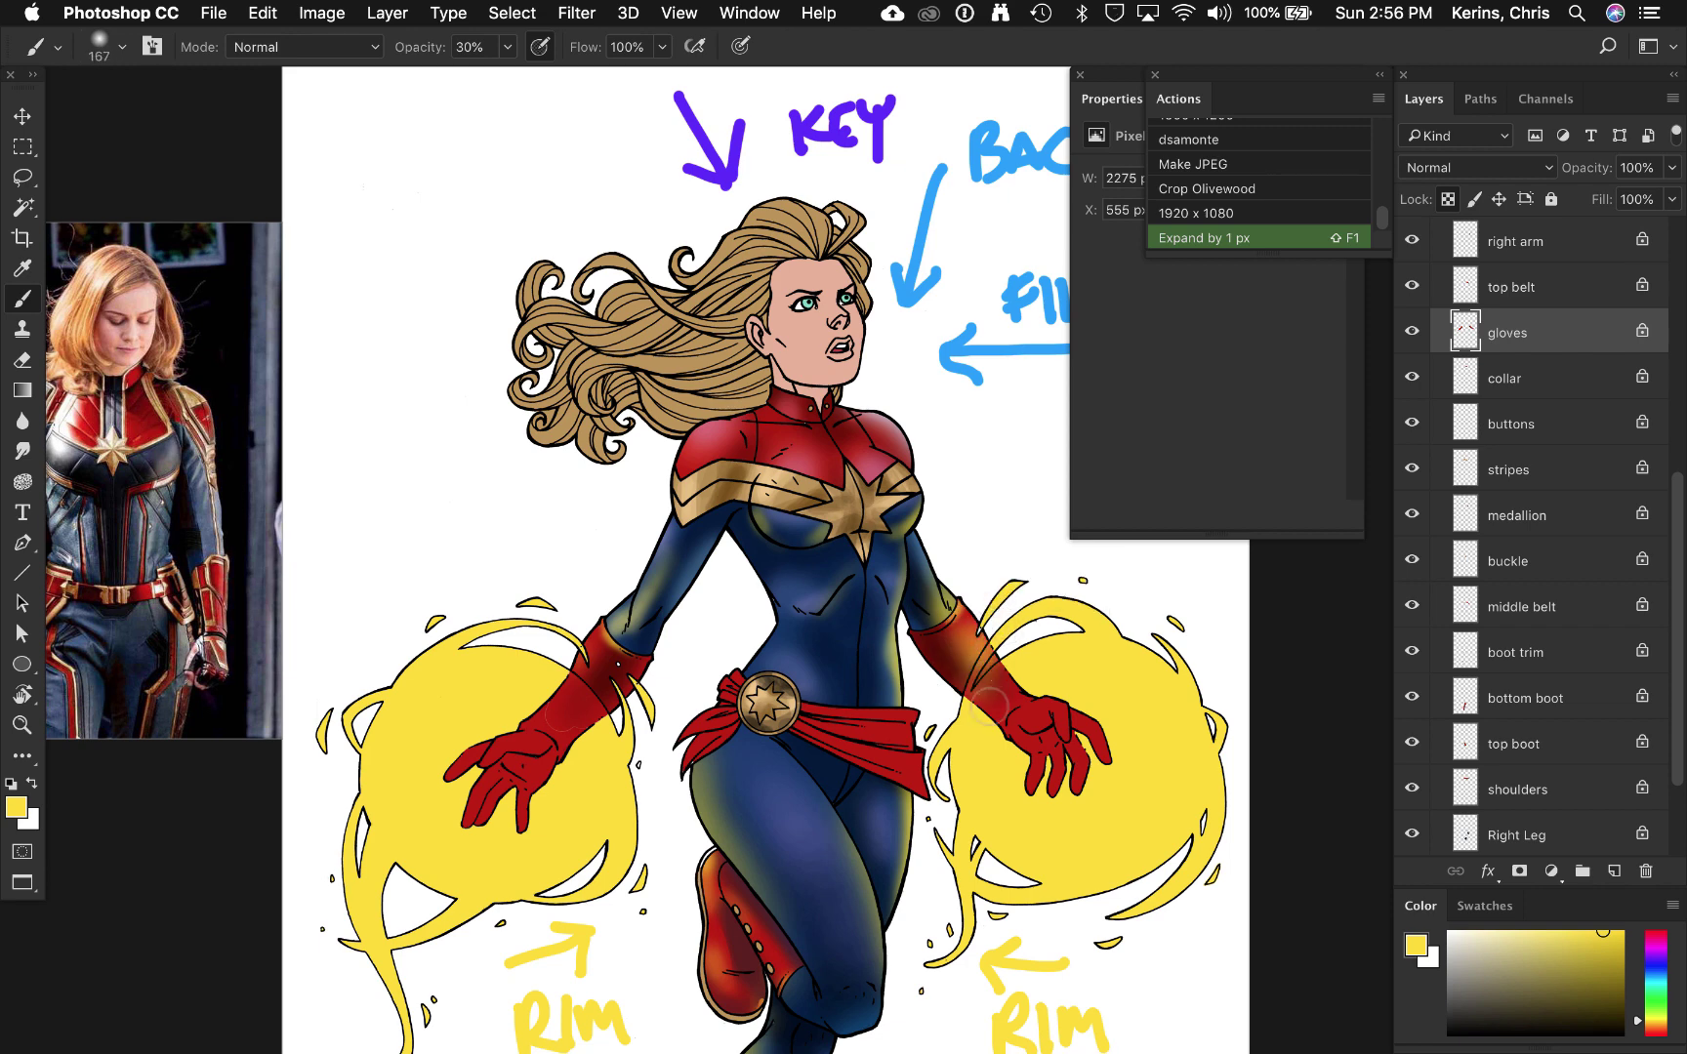
pyautogui.moveTo(593, 683)
pyautogui.mouseDown()
pyautogui.moveTo(605, 723)
pyautogui.moveTo(511, 742)
pyautogui.moveTo(512, 767)
pyautogui.moveTo(532, 751)
pyautogui.mouseUp()
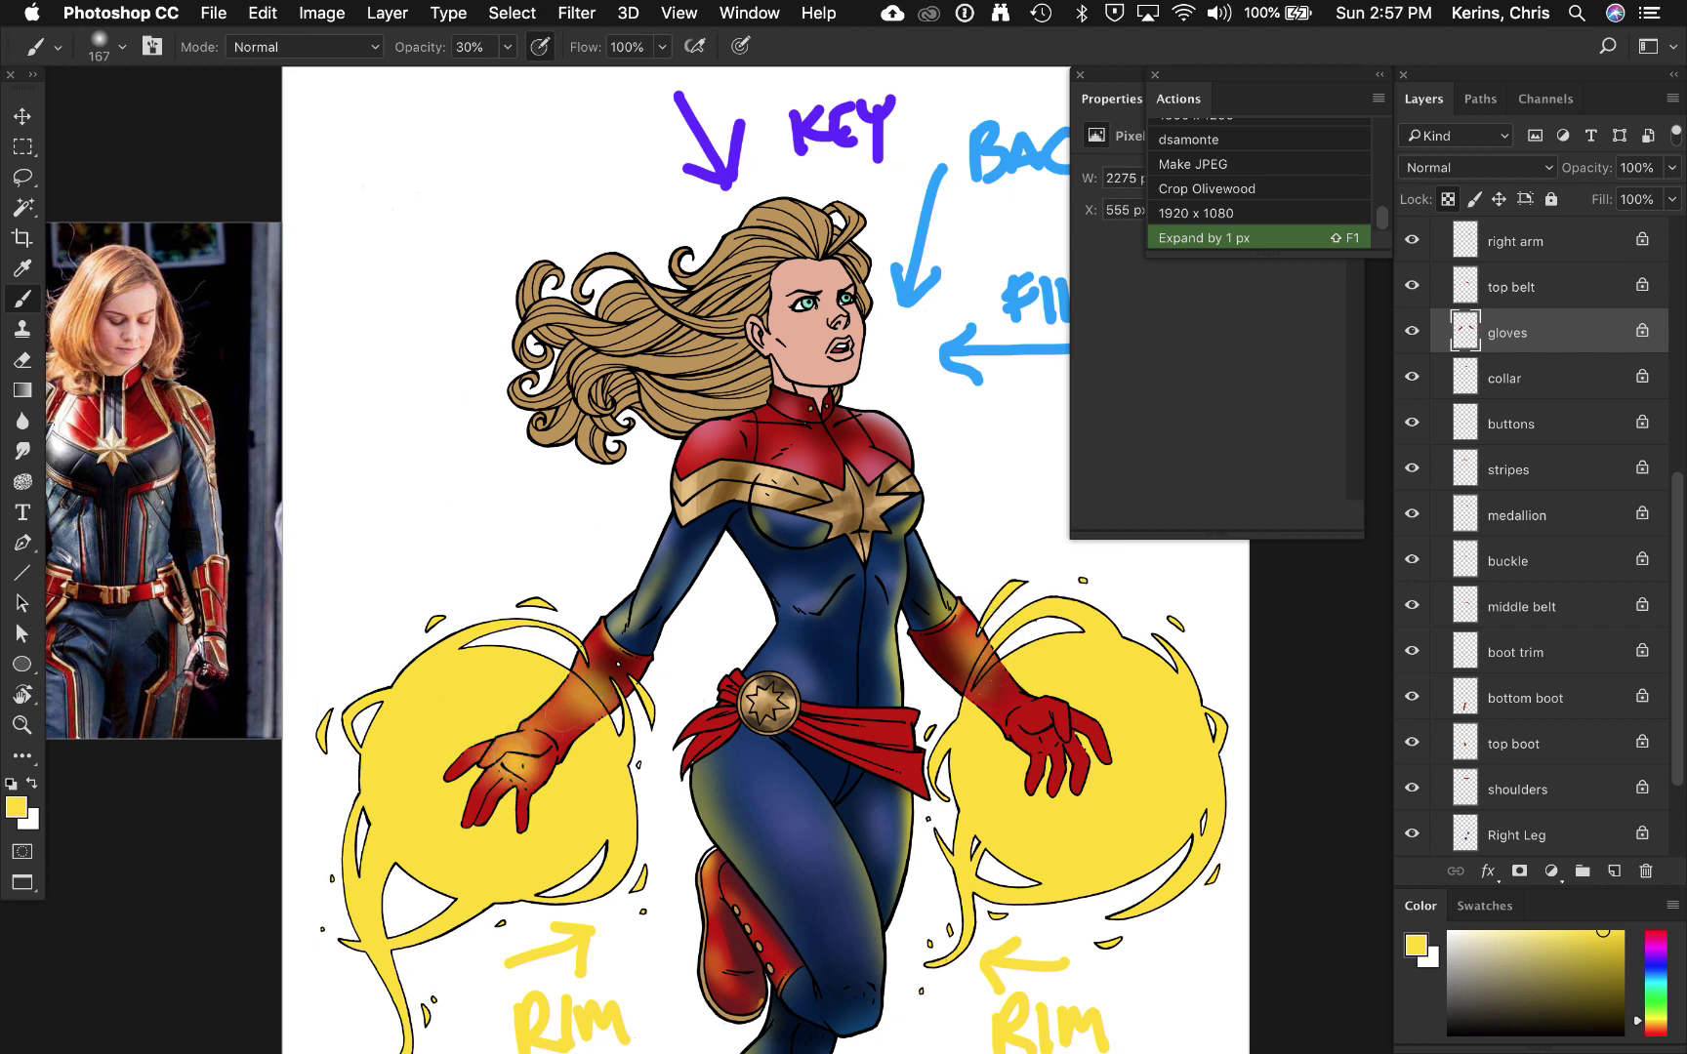
pyautogui.moveTo(1081, 752); pyautogui.dragTo(1017, 701)
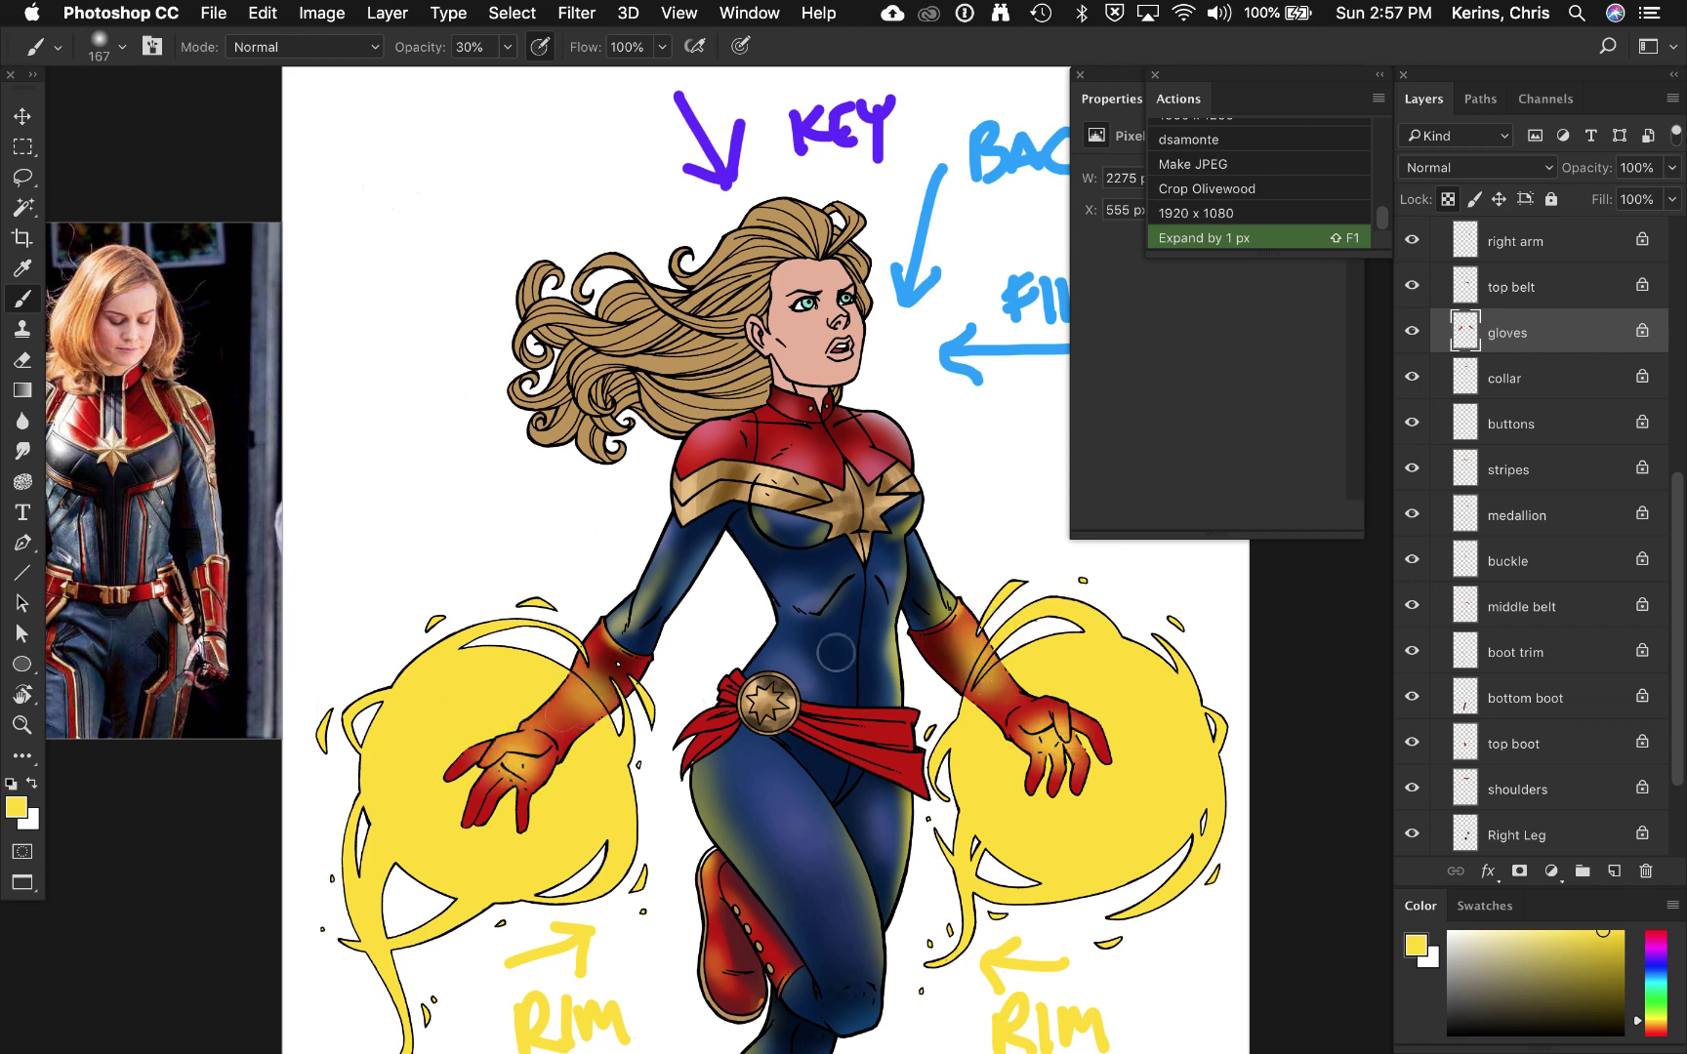
# Step: Shade the sash on the top belt and middle belt layers with sampled dark reds, using a soft 66 px brush at 30% opacity
pyautogui.keyDown('super'); pyautogui.rightClick(894, 717); pyautogui.keyUp('super')
pyautogui.click(929, 766)
pyautogui.keyDown('alt'); pyautogui.click(902, 737); pyautogui.keyUp('alt')
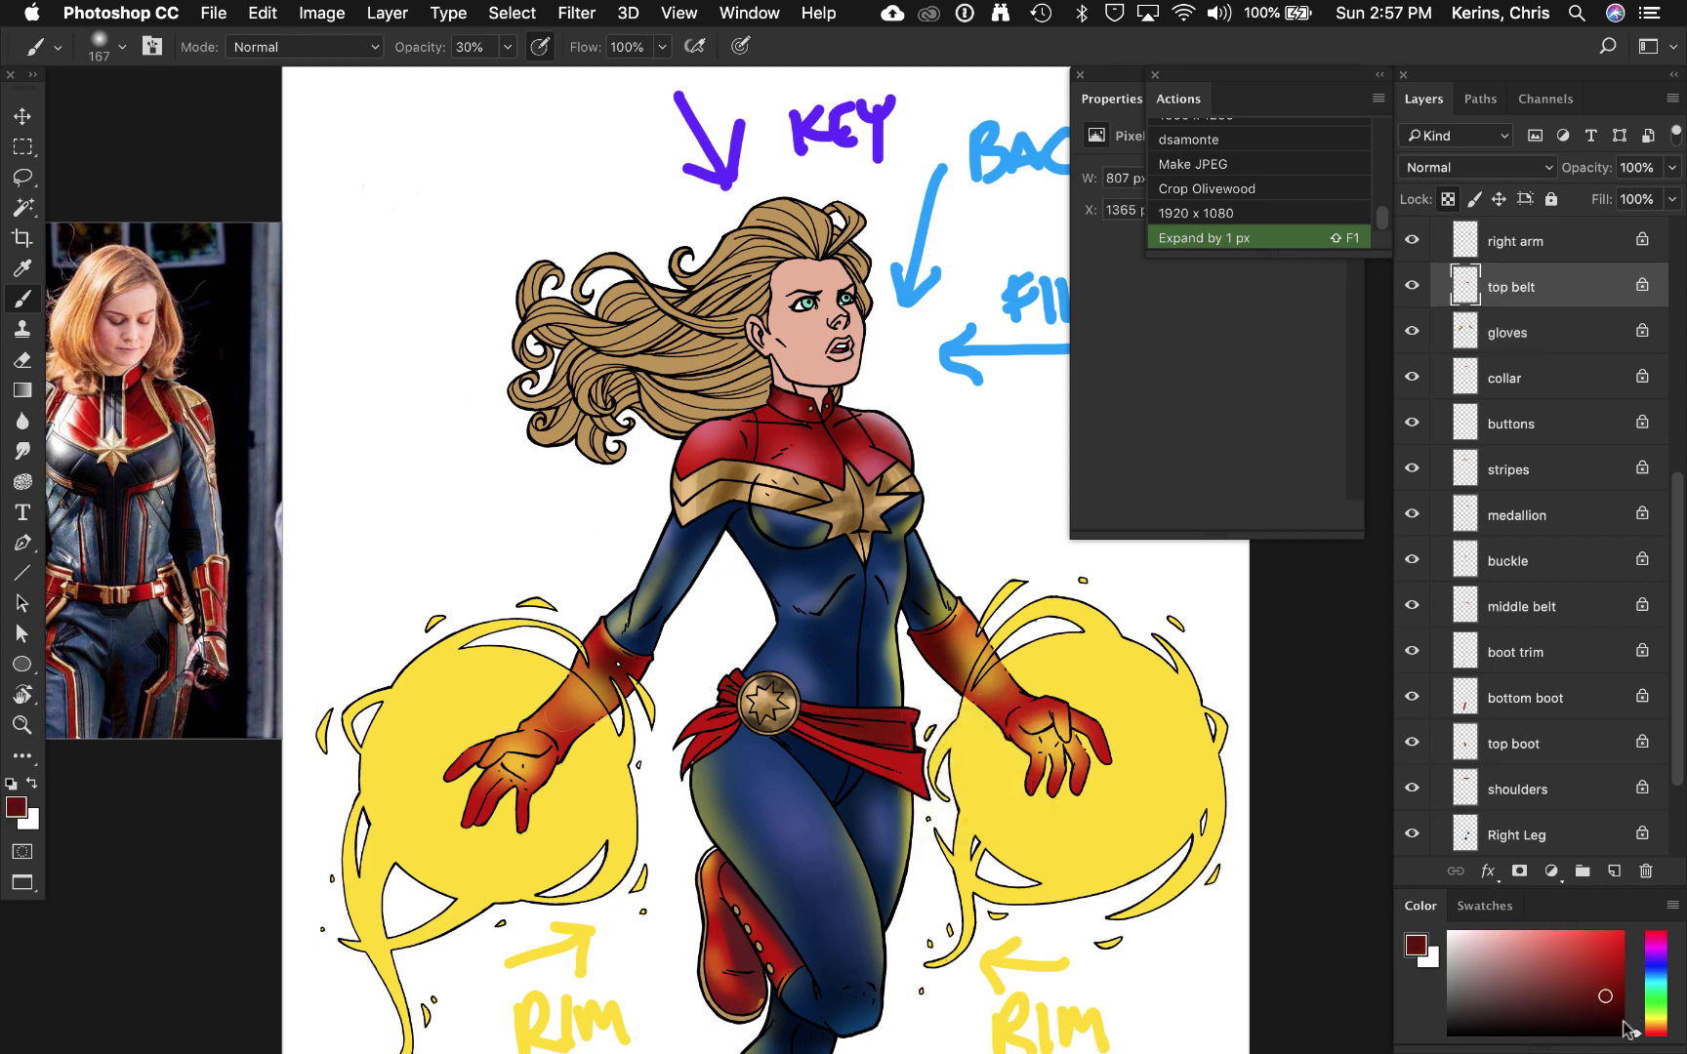
pyautogui.keyDown('alt'); pyautogui.click(866, 725); pyautogui.keyUp('alt')
pyautogui.moveTo(845, 691); pyautogui.dragTo(804, 702)
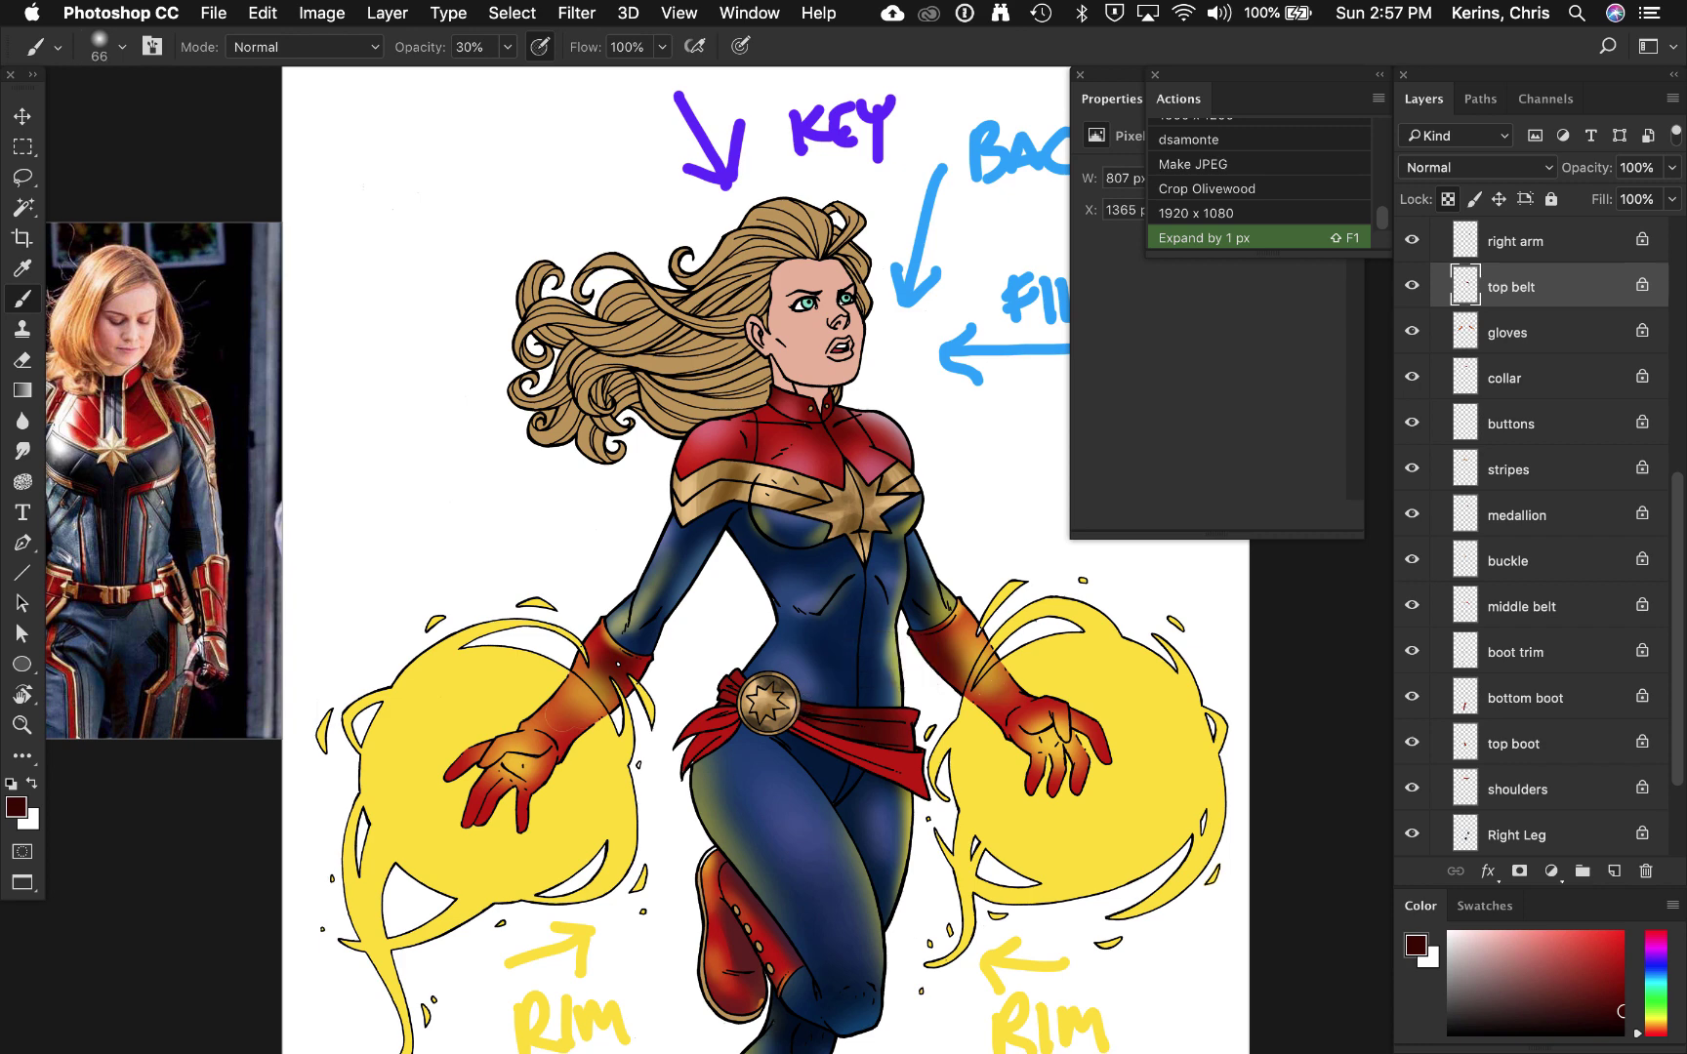
pyautogui.keyDown('alt'); pyautogui.click(1037, 708); pyautogui.keyUp('alt')
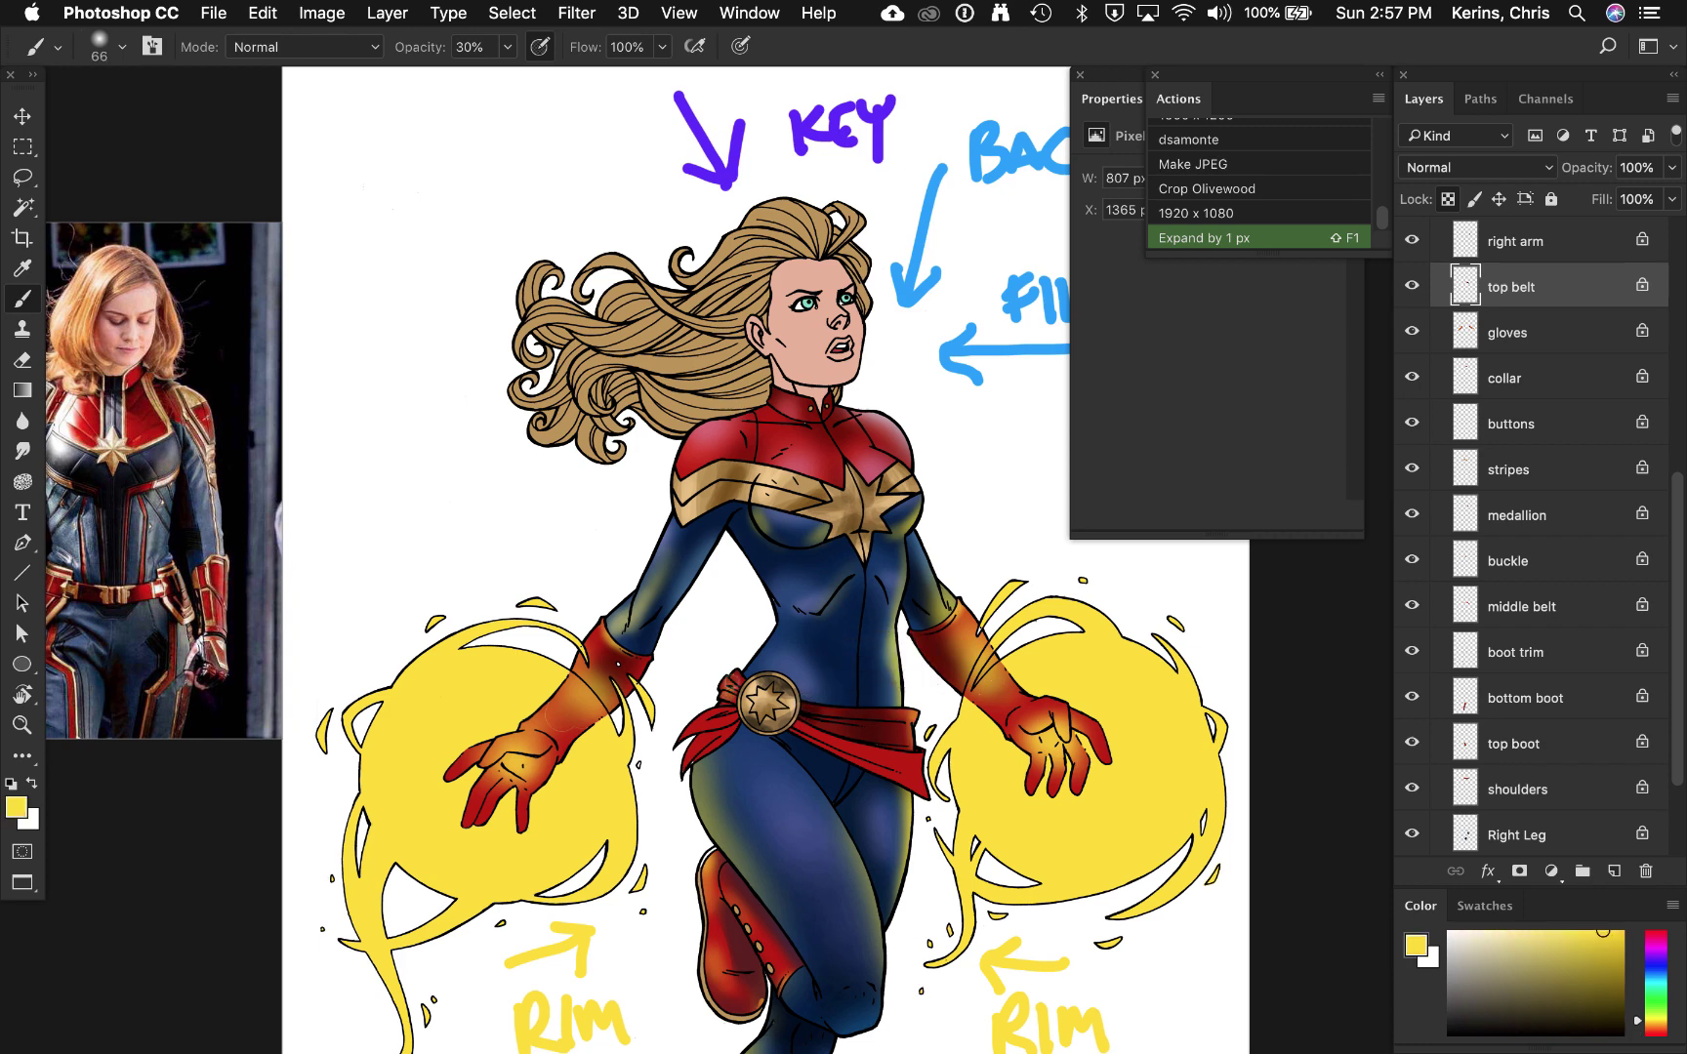
pyautogui.keyDown('super'); pyautogui.rightClick(949, 767); pyautogui.keyUp('super')
pyautogui.click(962, 794)
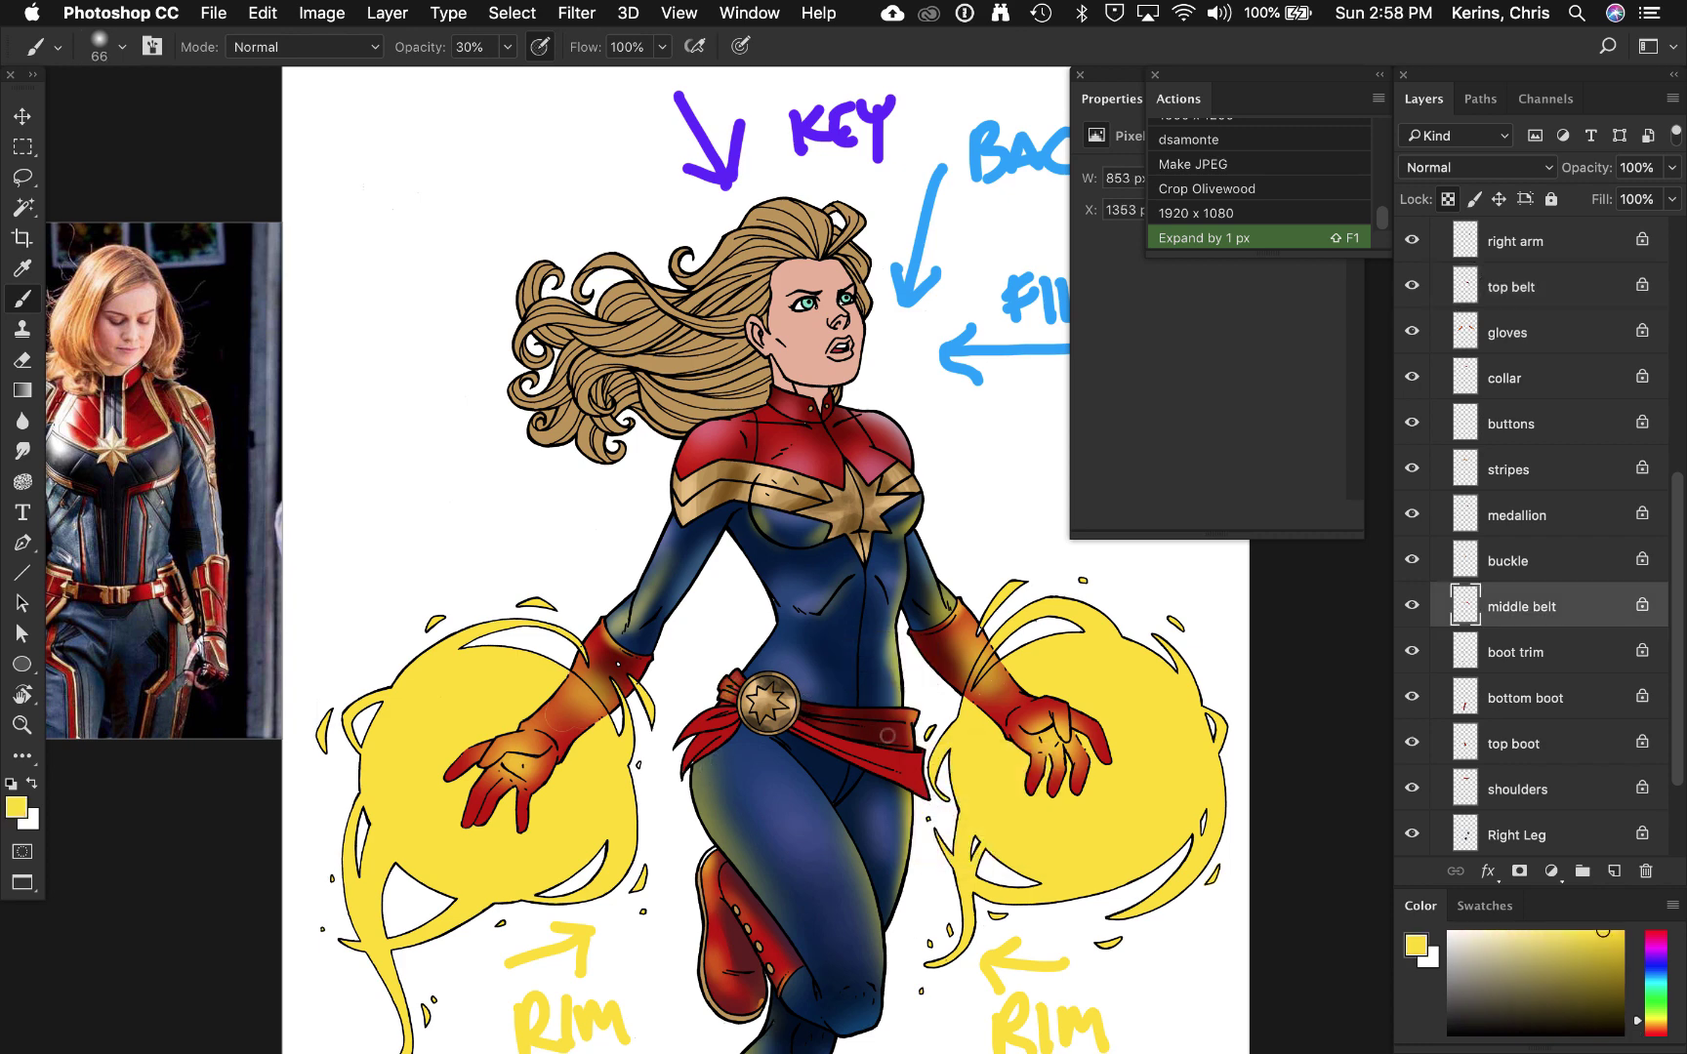
pyautogui.keyDown('alt'); pyautogui.click(841, 746); pyautogui.keyUp('alt')
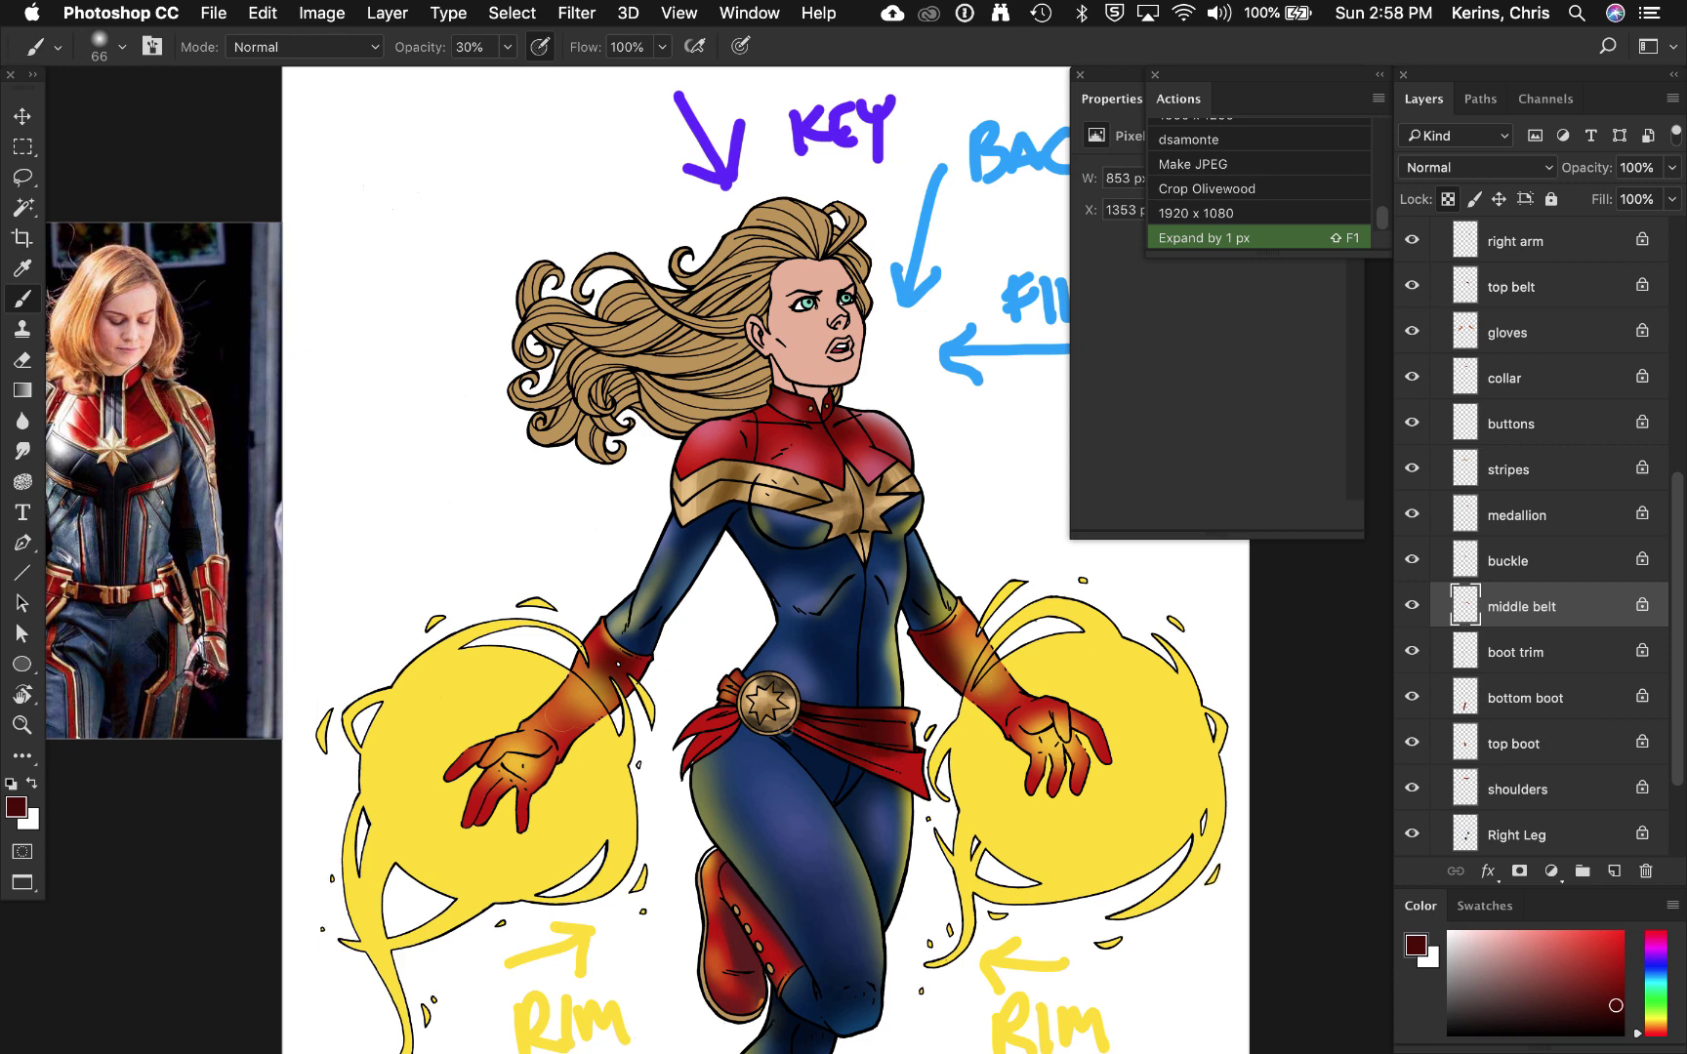
# Step: Add yellow and orange rim light to the sash on the top belt and middle belt layers with a 66 px brush at 30% opacity
pyautogui.click(1495, 649)
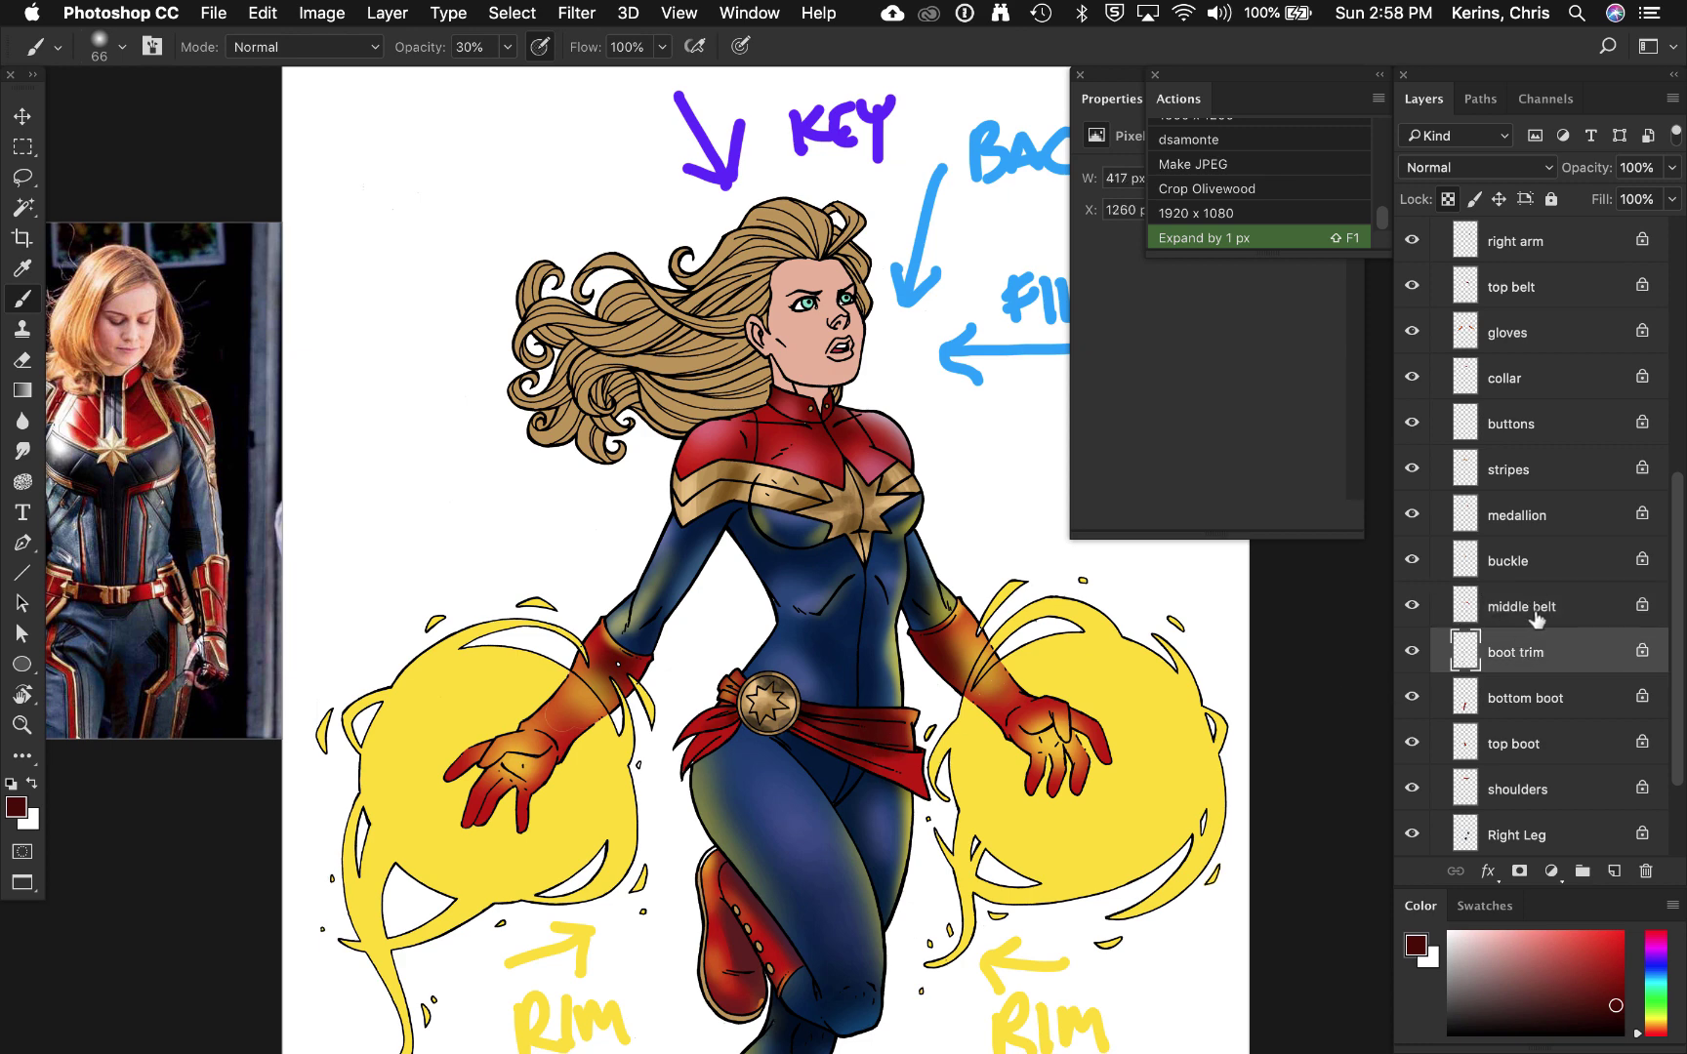
pyautogui.click(1575, 291)
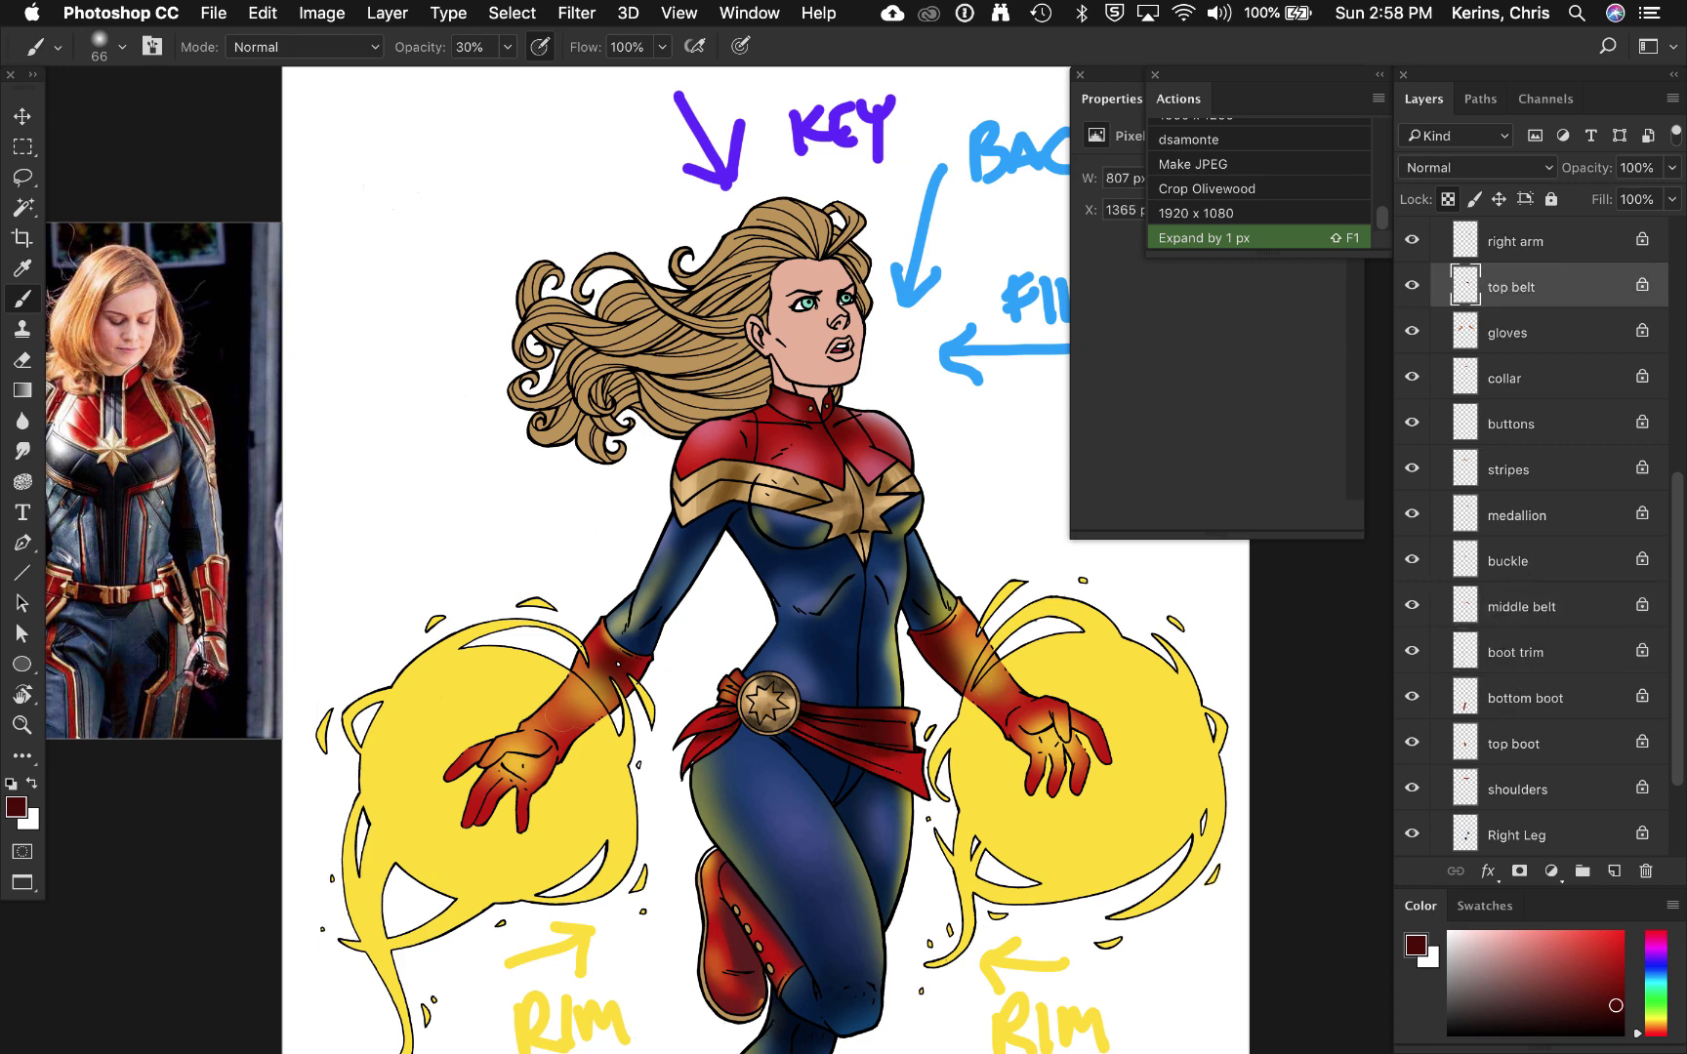
pyautogui.keyDown('alt'); pyautogui.click(964, 778); pyautogui.keyUp('alt')
pyautogui.click(1513, 590)
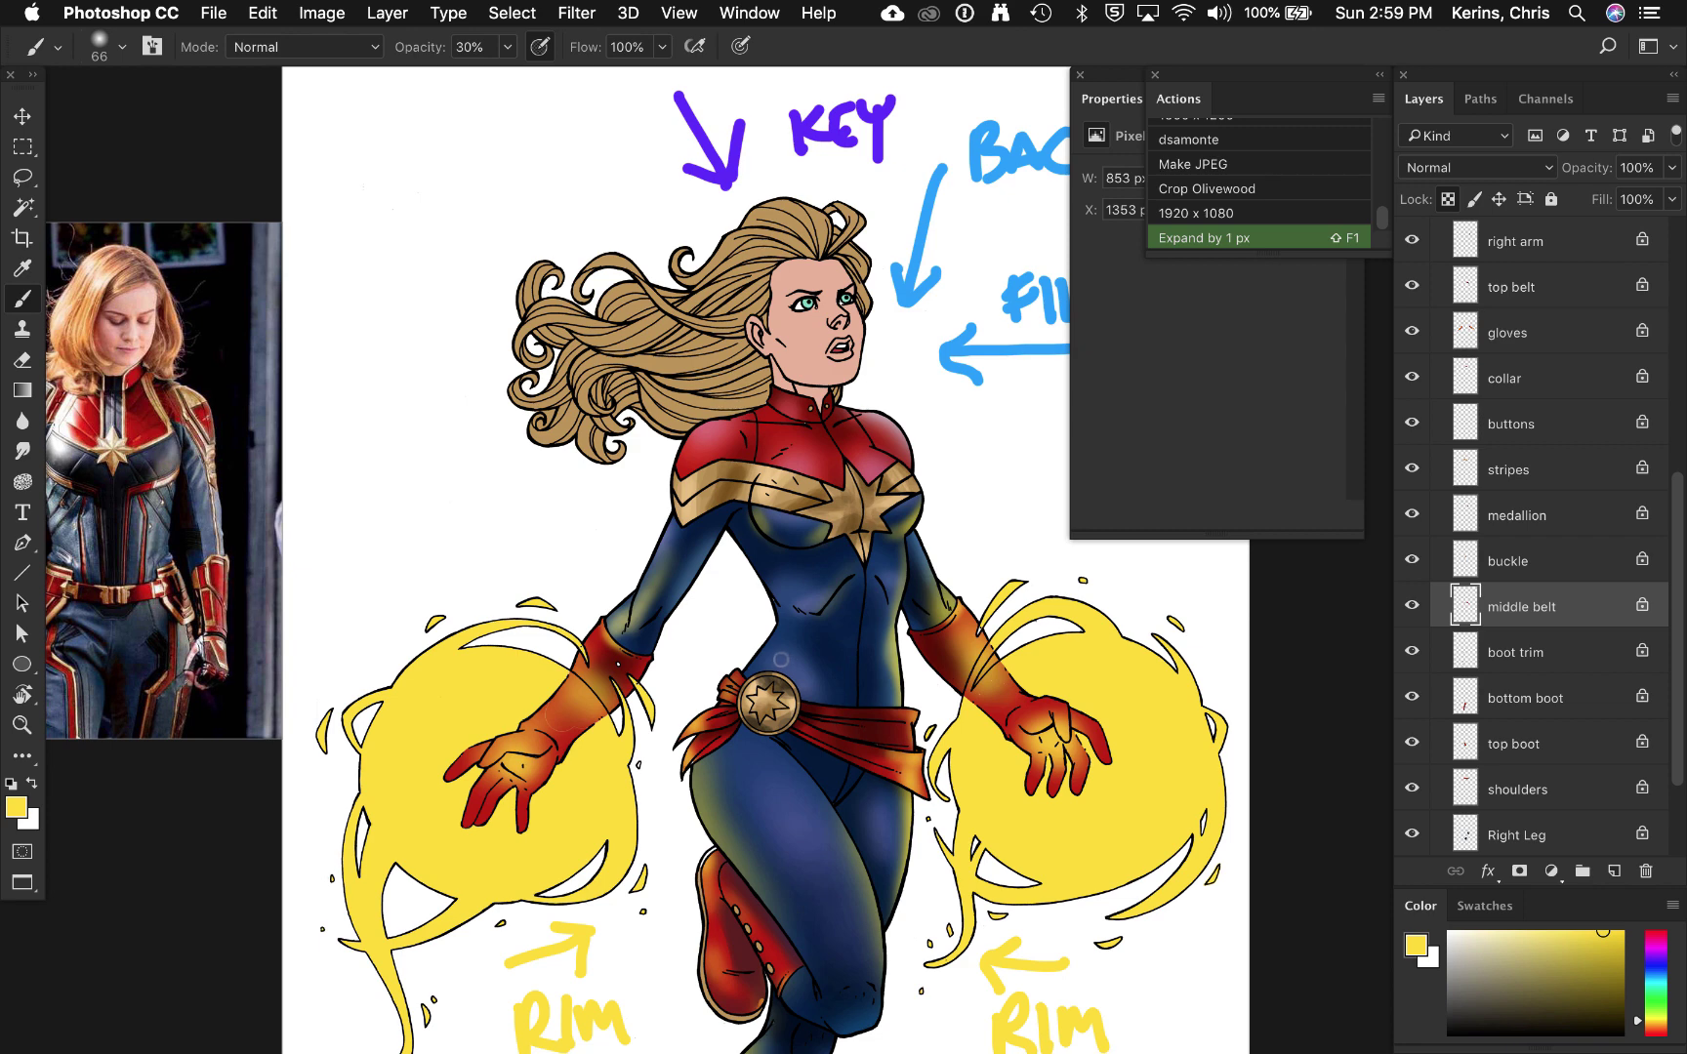
pyautogui.scroll(-3, 781, 660)
pyautogui.hscroll(4, 781, 659)
pyautogui.keyDown('super'); pyautogui.click(715, 613); pyautogui.keyUp('super')
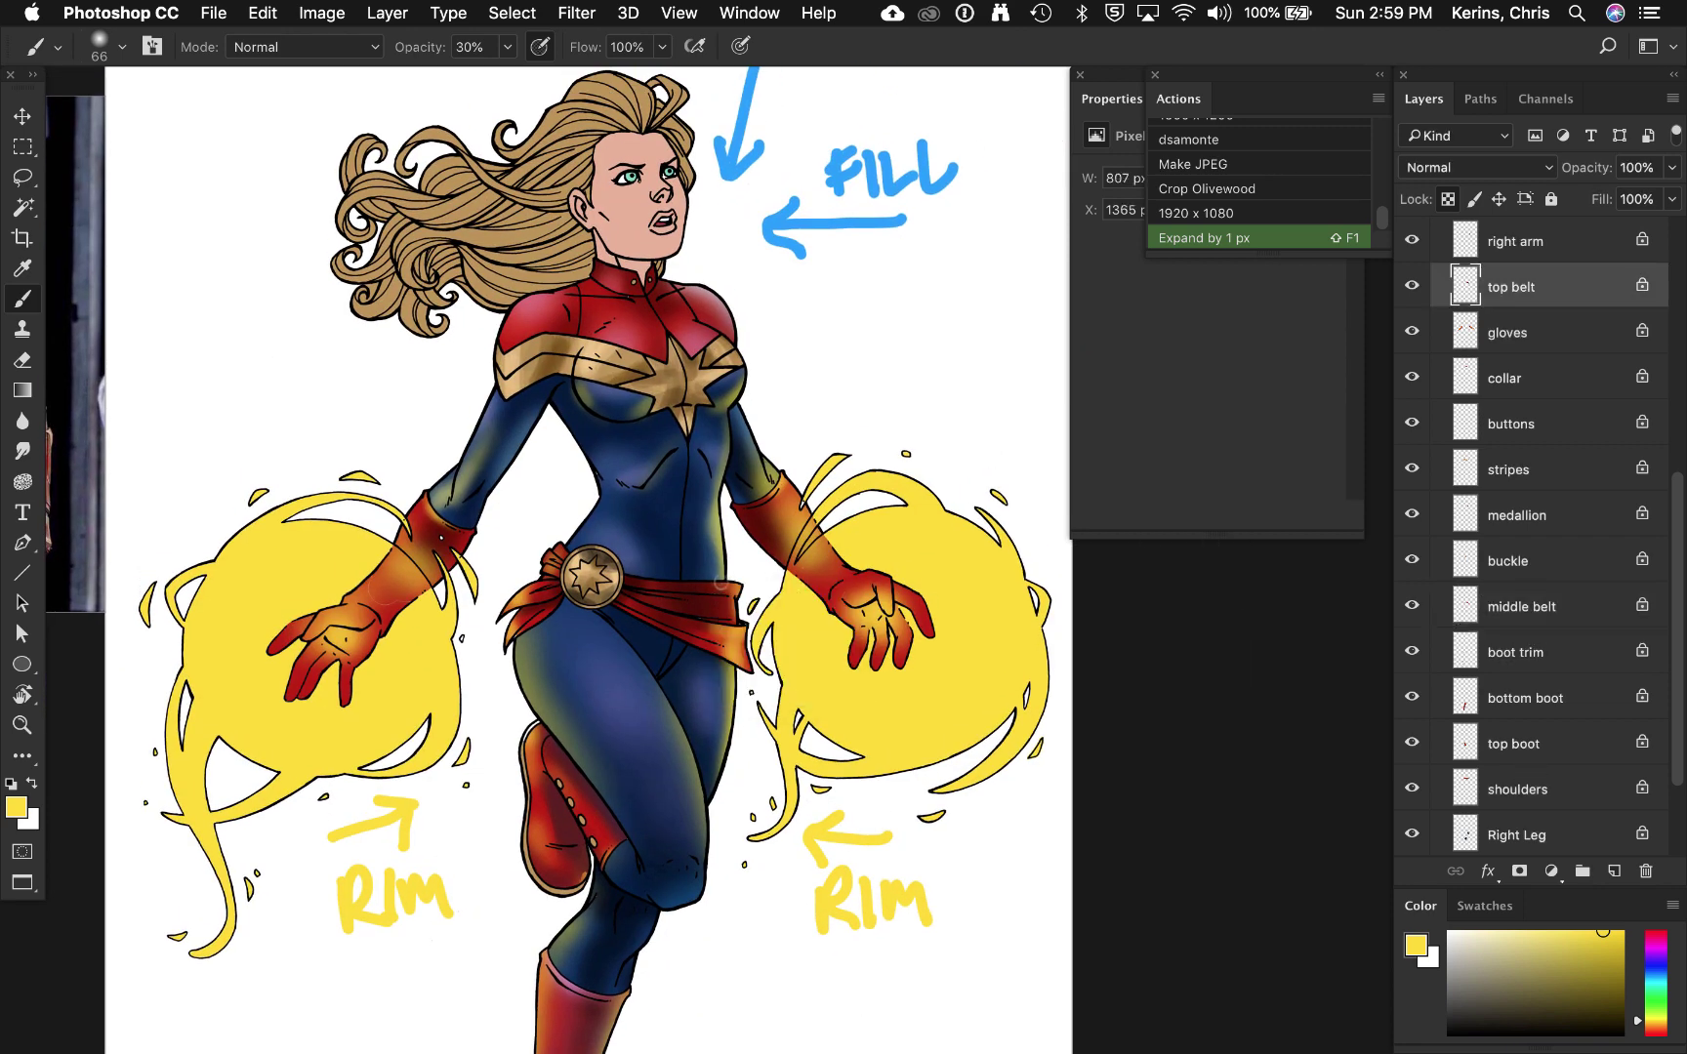
pyautogui.keyDown('alt'); pyautogui.click(743, 583); pyautogui.keyUp('alt')
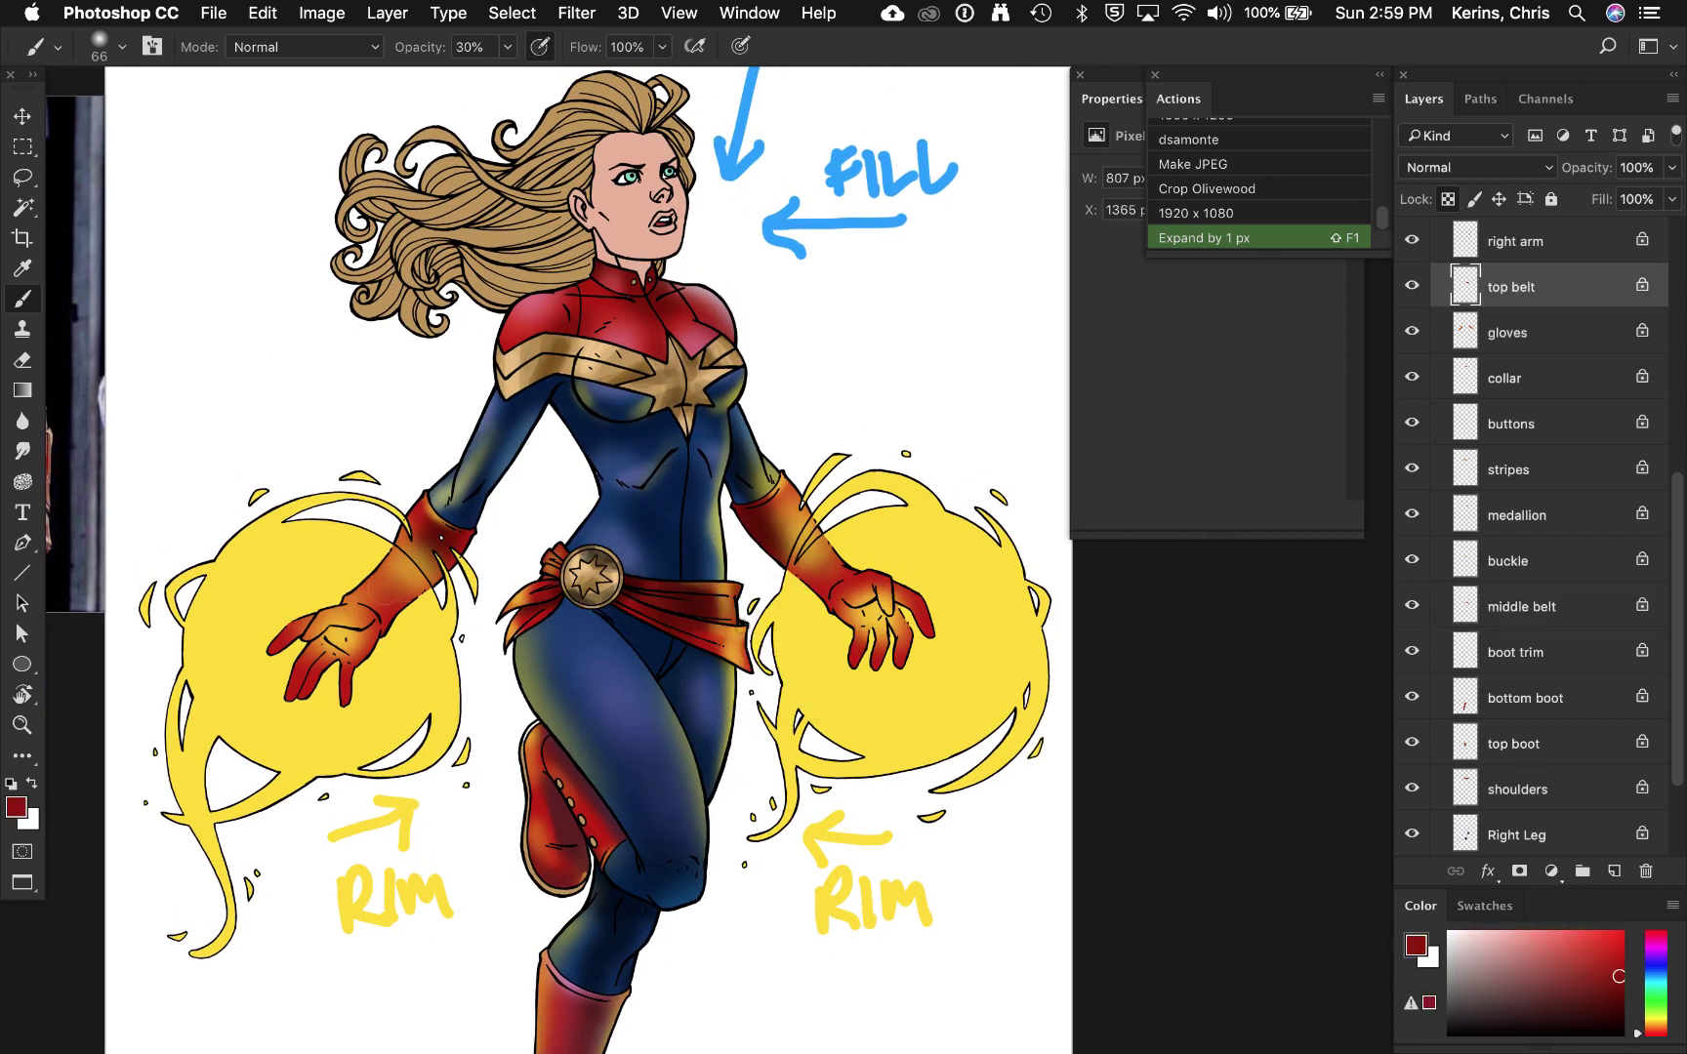
pyautogui.keyDown('alt'); pyautogui.click(711, 591); pyautogui.keyUp('alt')
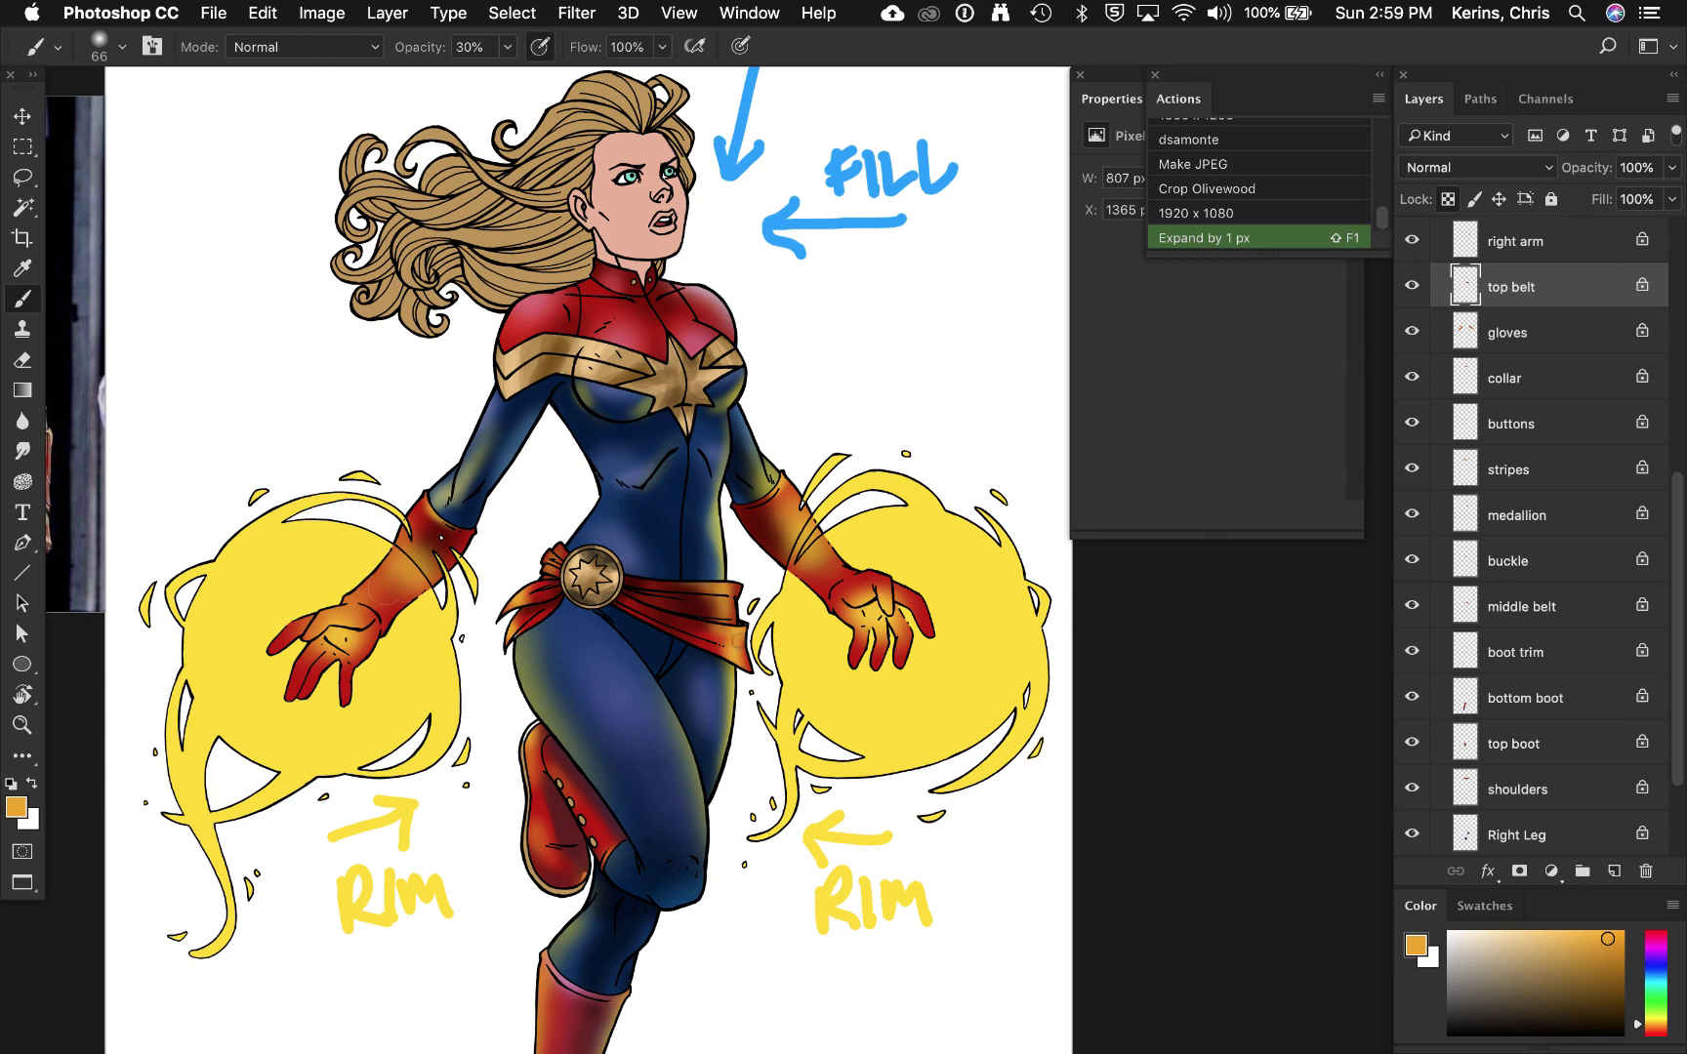
# Step: On the Face layer, darken the sampled skin tone to reddish brown and shade the neck beneath the chin with a 34 px brush at 30% opacity
pyautogui.keyDown('super'); pyautogui.rightClick(621, 207); pyautogui.keyUp('super')
pyautogui.click(678, 241)
pyautogui.keyDown('alt'); pyautogui.click(649, 256); pyautogui.keyUp('alt')
pyautogui.moveTo(674, 282)
pyautogui.mouseDown()
pyautogui.moveTo(672, 527)
pyautogui.moveTo(701, 544)
pyautogui.moveTo(762, 517)
pyautogui.mouseUp()
pyautogui.scroll(5, 671, 527)
pyautogui.click(1550, 968)
pyautogui.keyDown('alt'); pyautogui.keyDown('super'); pyautogui.moveTo(756, 532); pyautogui.dragTo(695, 519); pyautogui.keyUp('super'); pyautogui.keyUp('alt')
pyautogui.press('alt+super+z')
pyautogui.keyDown('alt'); pyautogui.click(701, 546); pyautogui.keyUp('alt')
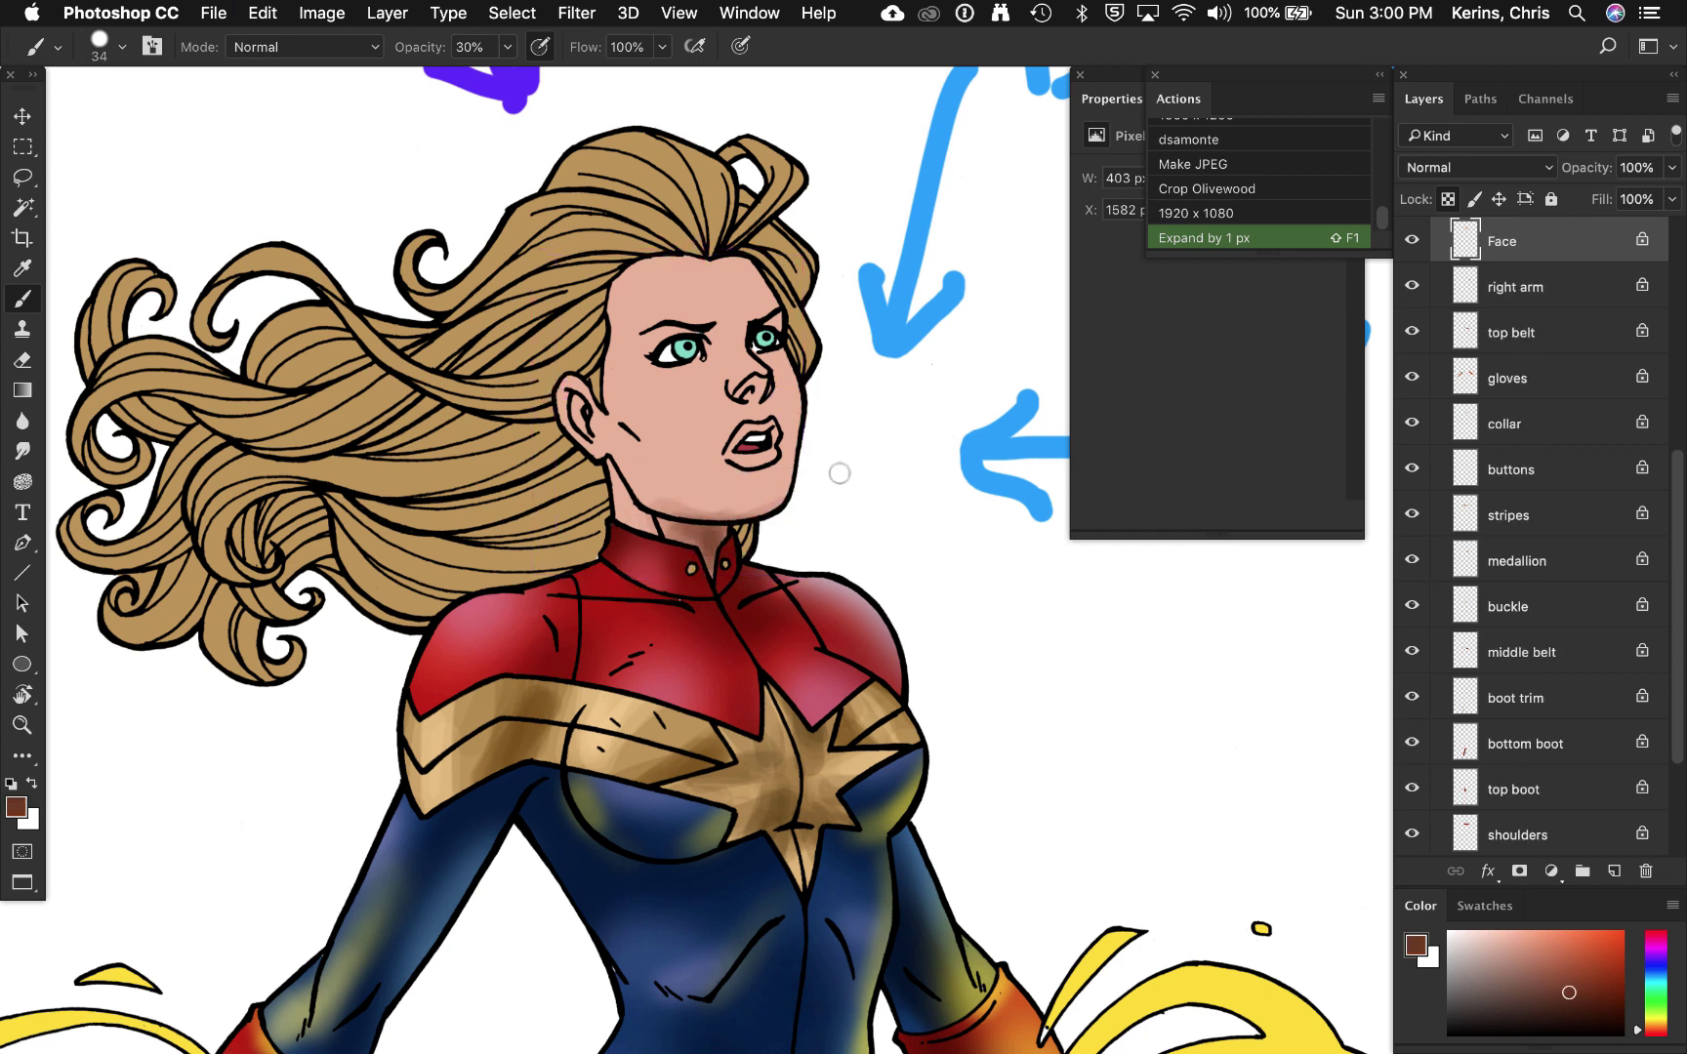
# Step: Paint soft reddish-brown shadows along the jaw and forehead, enlarging the brush up to 111 px at 30% opacity
pyautogui.keyDown('ctrl'); pyautogui.keyDown('alt'); pyautogui.moveTo(847, 497); pyautogui.dragTo(869, 497); pyautogui.keyUp('alt'); pyautogui.keyUp('ctrl')
pyautogui.keyDown('ctrl'); pyautogui.keyDown('alt'); pyautogui.moveTo(851, 425); pyautogui.dragTo(884, 426); pyautogui.keyUp('alt'); pyautogui.keyUp('ctrl')
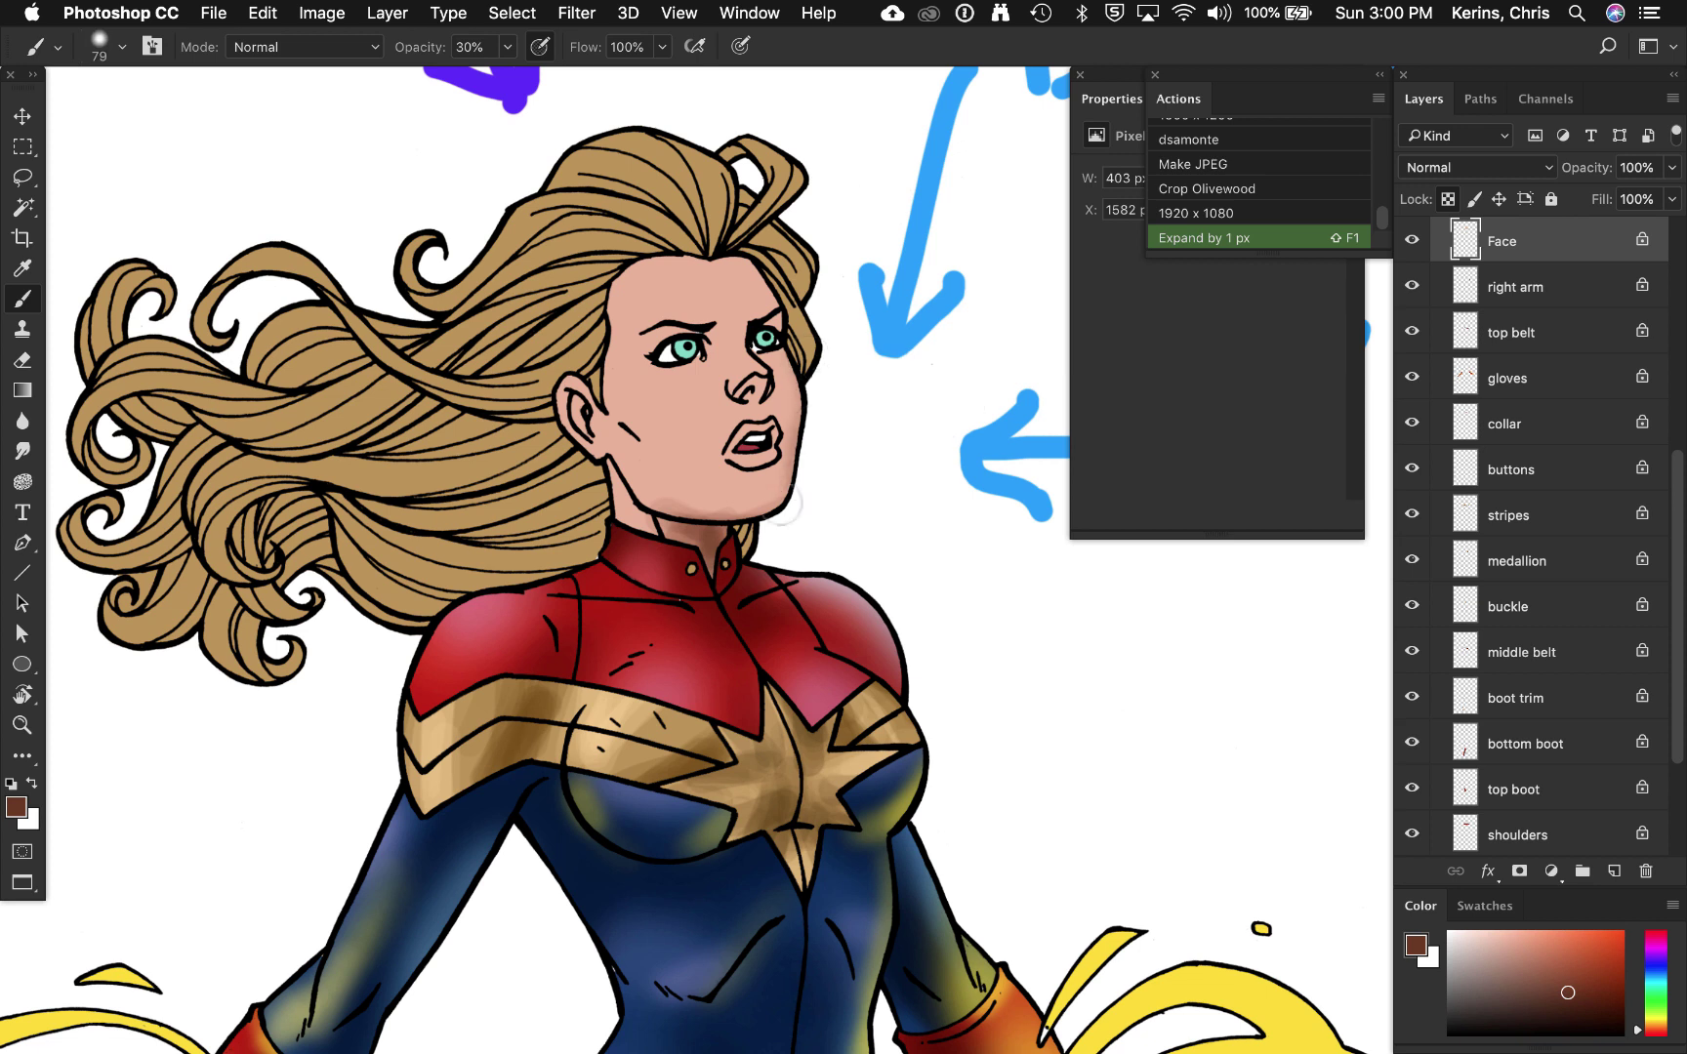
pyautogui.keyDown('ctrl'); pyautogui.keyDown('alt'); pyautogui.moveTo(771, 400); pyautogui.dragTo(758, 400); pyautogui.keyUp('alt'); pyautogui.keyUp('ctrl')
pyautogui.moveTo(742, 273); pyautogui.dragTo(735, 335)
pyautogui.keyDown('ctrl'); pyautogui.keyDown('alt'); pyautogui.moveTo(756, 339); pyautogui.dragTo(745, 339); pyautogui.keyUp('alt'); pyautogui.keyUp('ctrl')
pyautogui.moveTo(741, 338)
pyautogui.mouseDown()
pyautogui.moveTo(703, 330)
pyautogui.moveTo(760, 332)
pyautogui.moveTo(745, 106)
pyautogui.mouseUp()
pyautogui.press('super+z')
pyautogui.moveTo(726, 274); pyautogui.dragTo(776, 271)
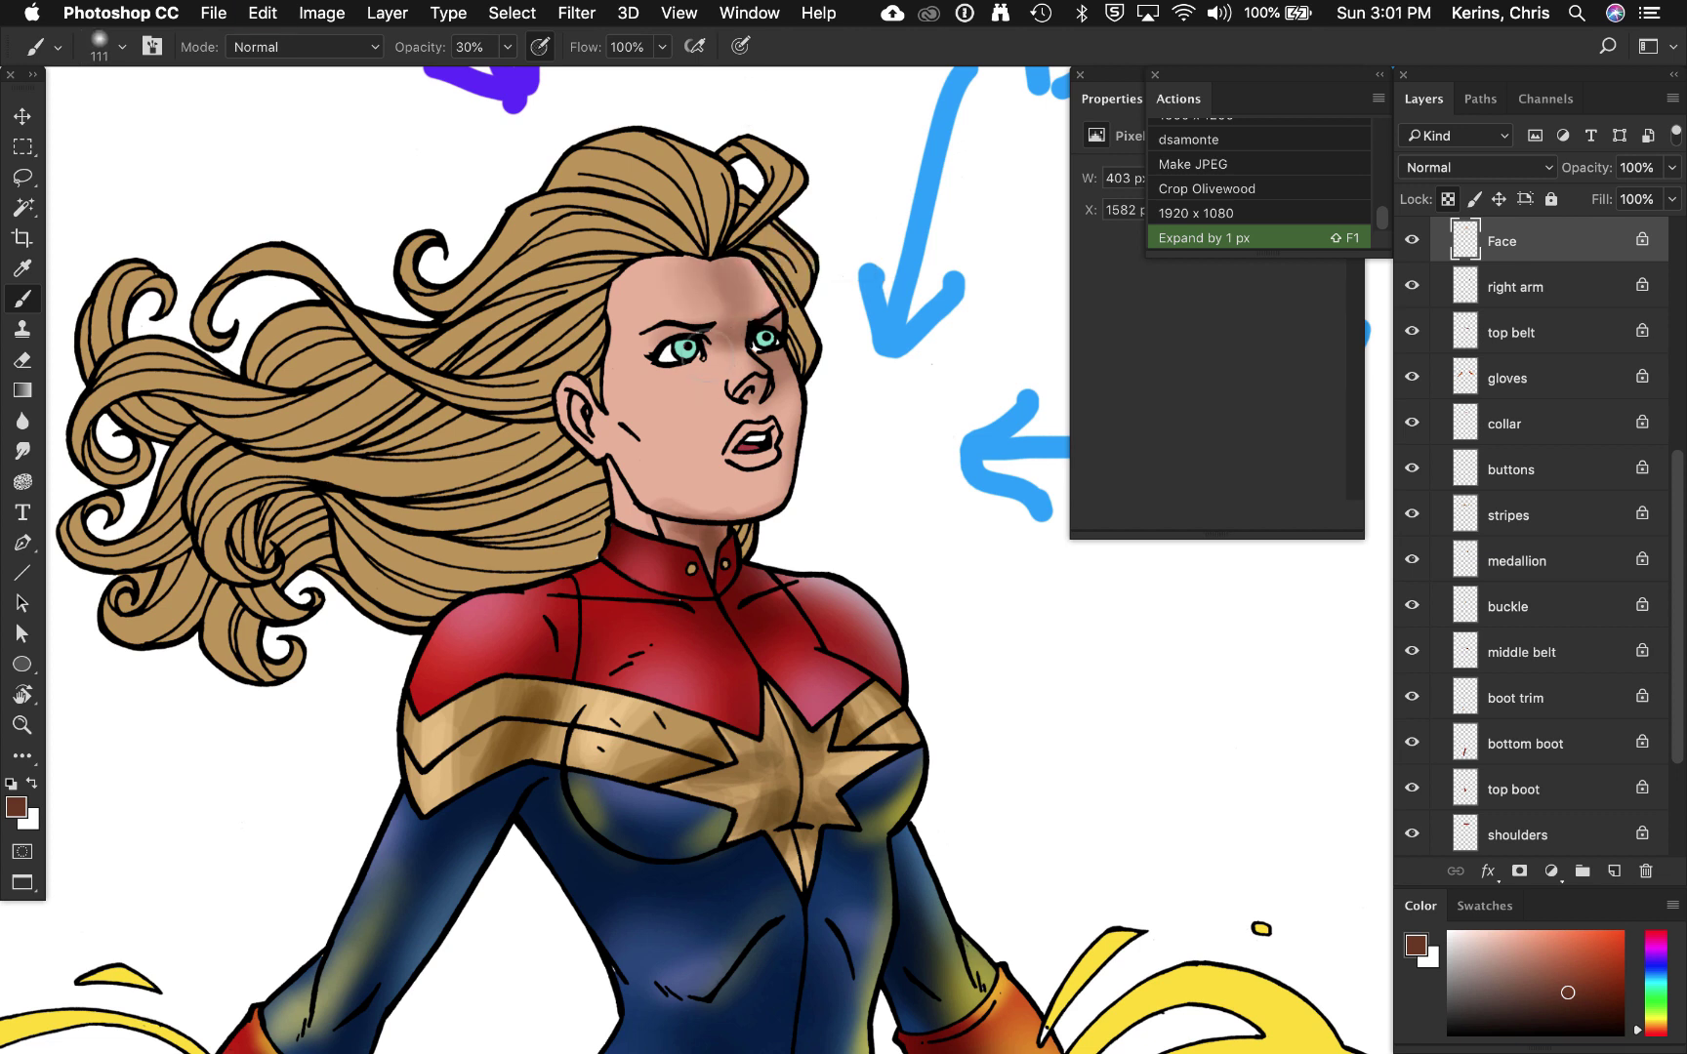
# Step: Blend the shading on the forehead, cheek and jaw with sampled light and medium skin tones, using a 111 px brush at 30% opacity
pyautogui.keyDown('alt'); pyautogui.click(634, 459); pyautogui.keyUp('alt')
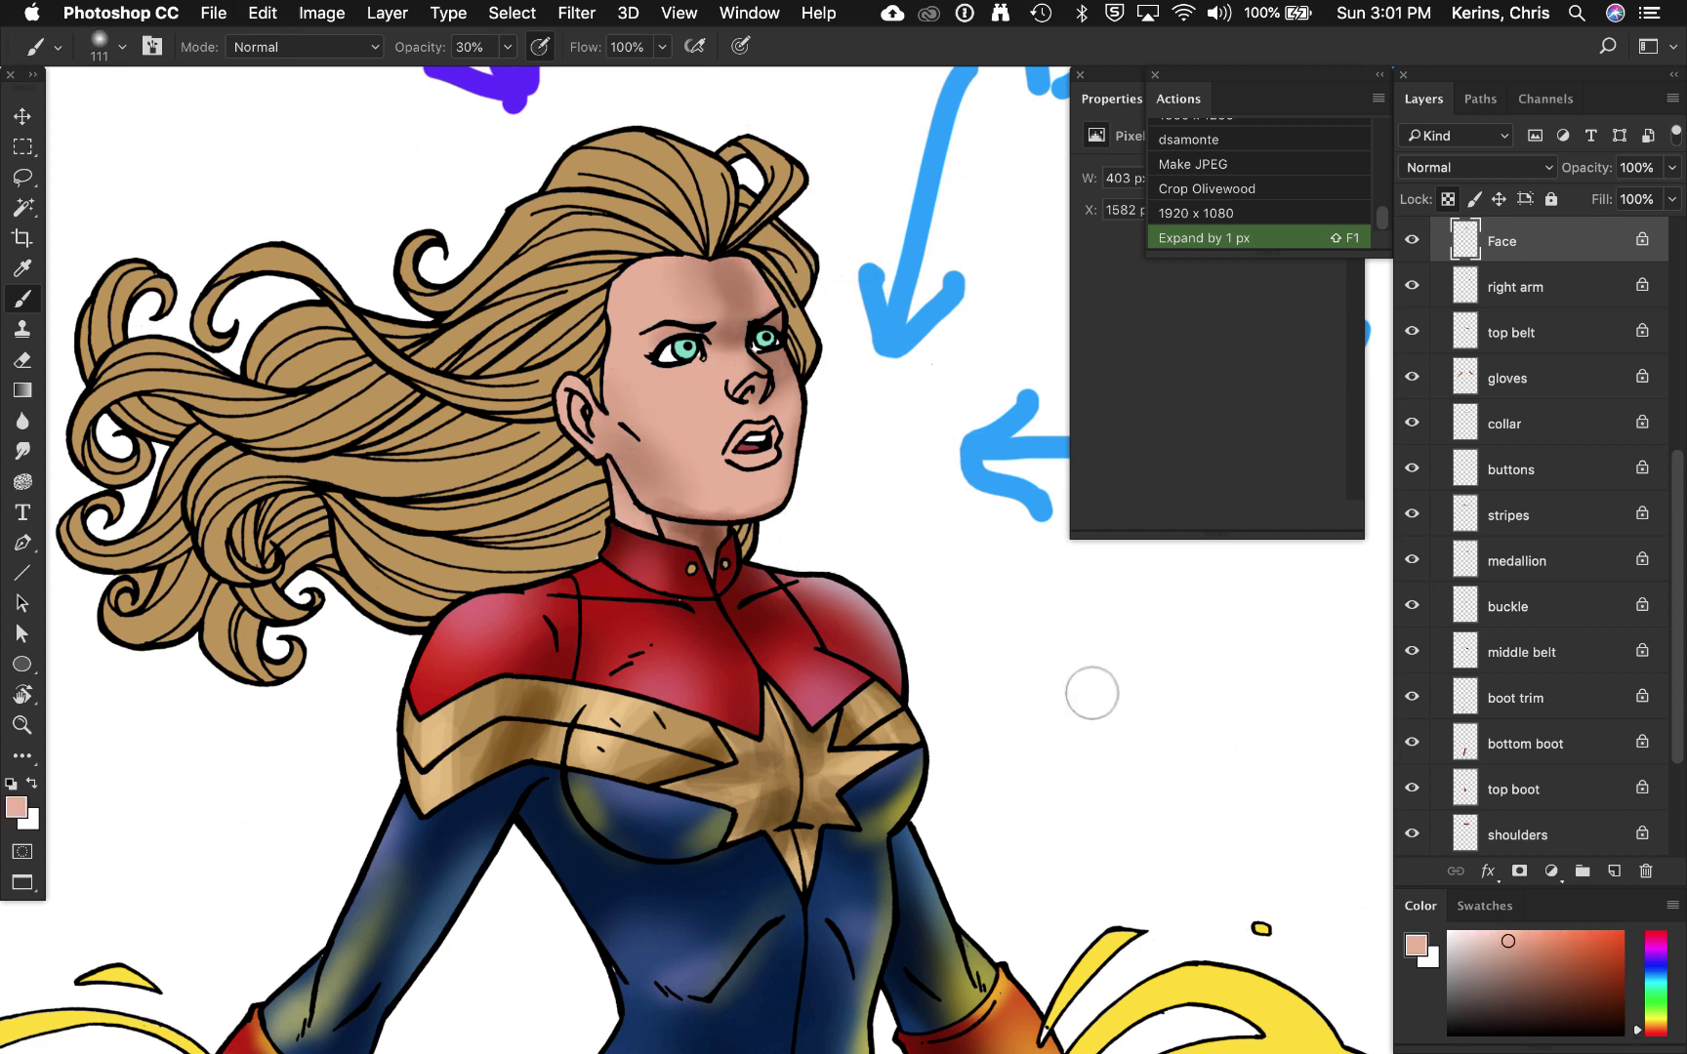
pyautogui.keyDown('alt'); pyautogui.click(705, 483); pyautogui.keyUp('alt')
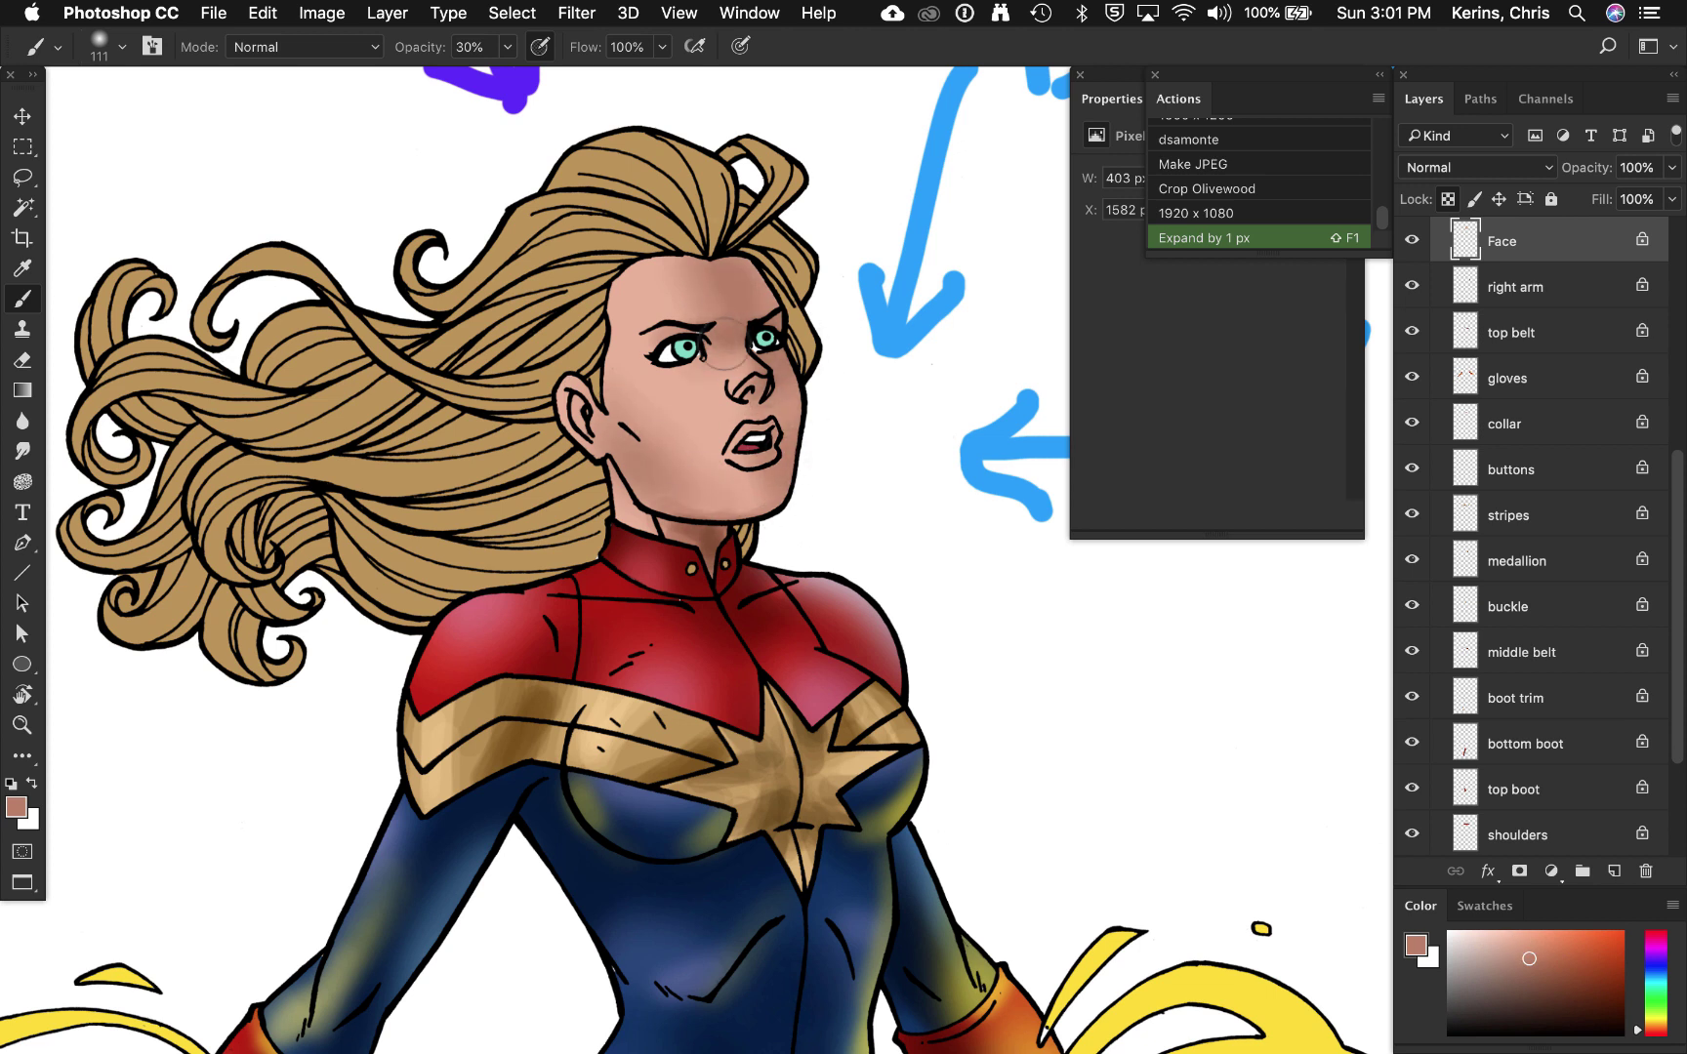
pyautogui.moveTo(607, 375); pyautogui.dragTo(617, 305)
pyautogui.moveTo(694, 462); pyautogui.dragTo(739, 464)
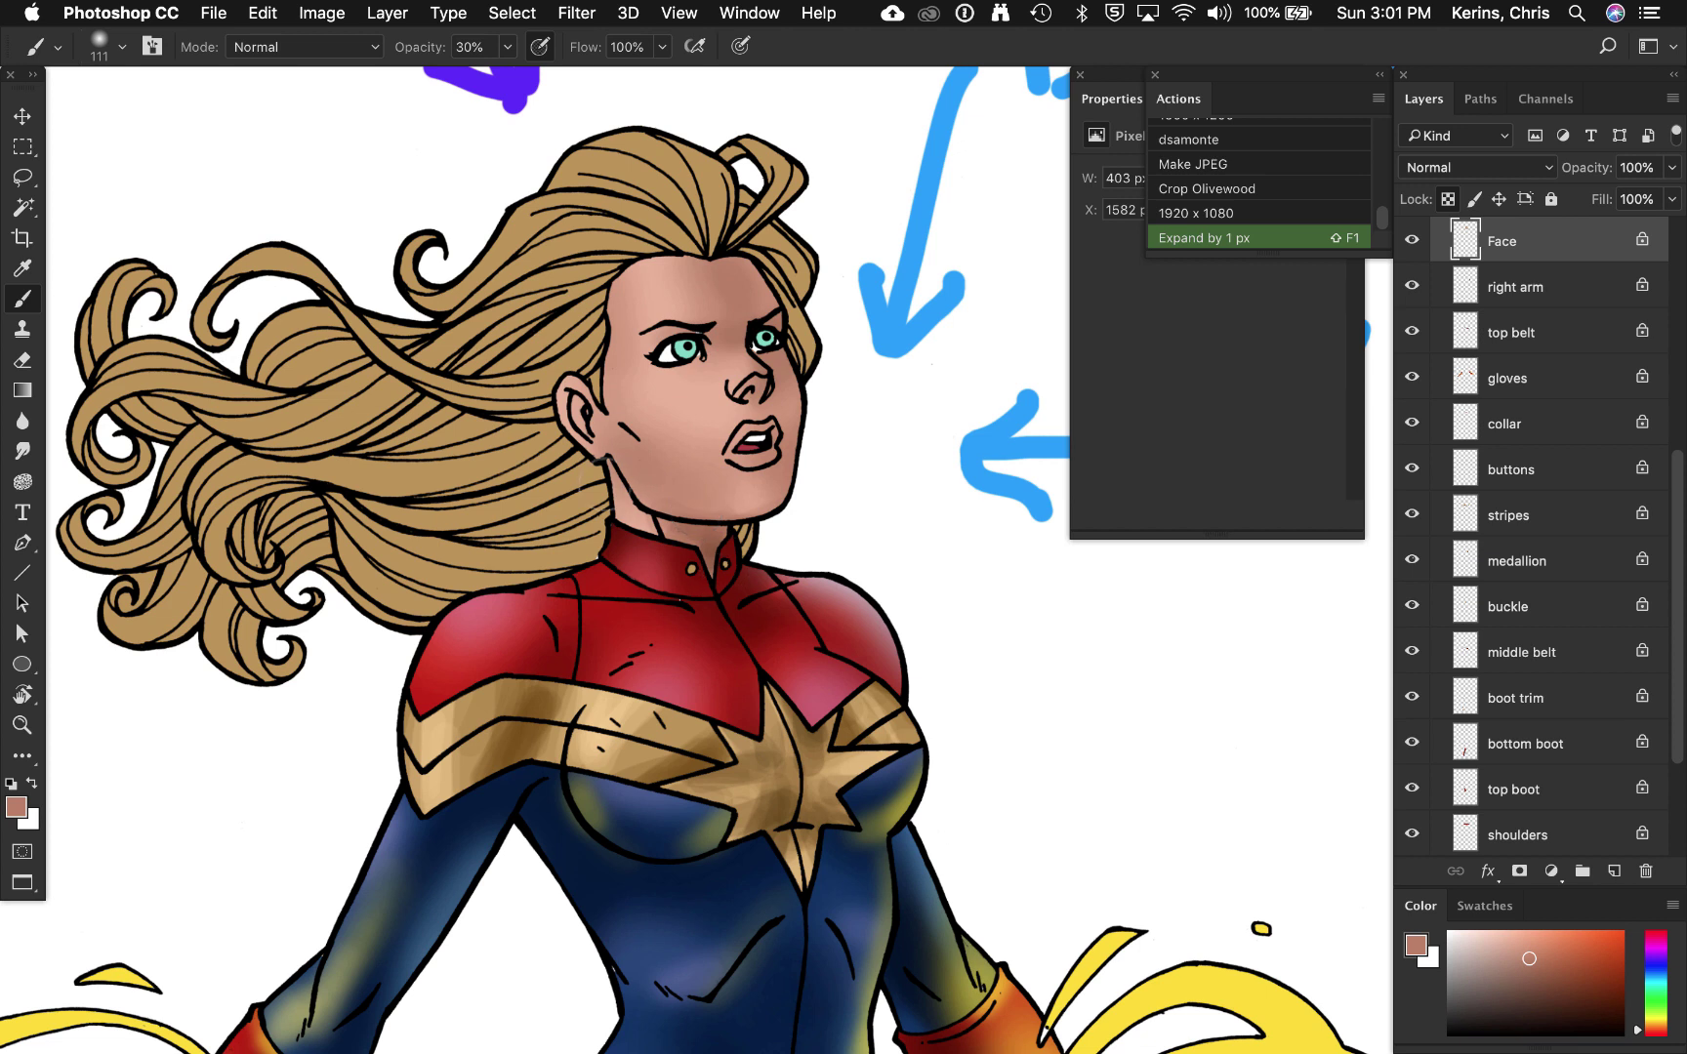
# Step: Deepen the shadows on the neck and inside the ear with a sampled darker skin tone, using a 25 px brush for the ear
pyautogui.keyDown('alt'); pyautogui.click(711, 539); pyautogui.keyUp('alt')
pyautogui.moveTo(615, 455); pyautogui.dragTo(618, 518)
pyautogui.moveTo(578, 416); pyautogui.dragTo(576, 402)
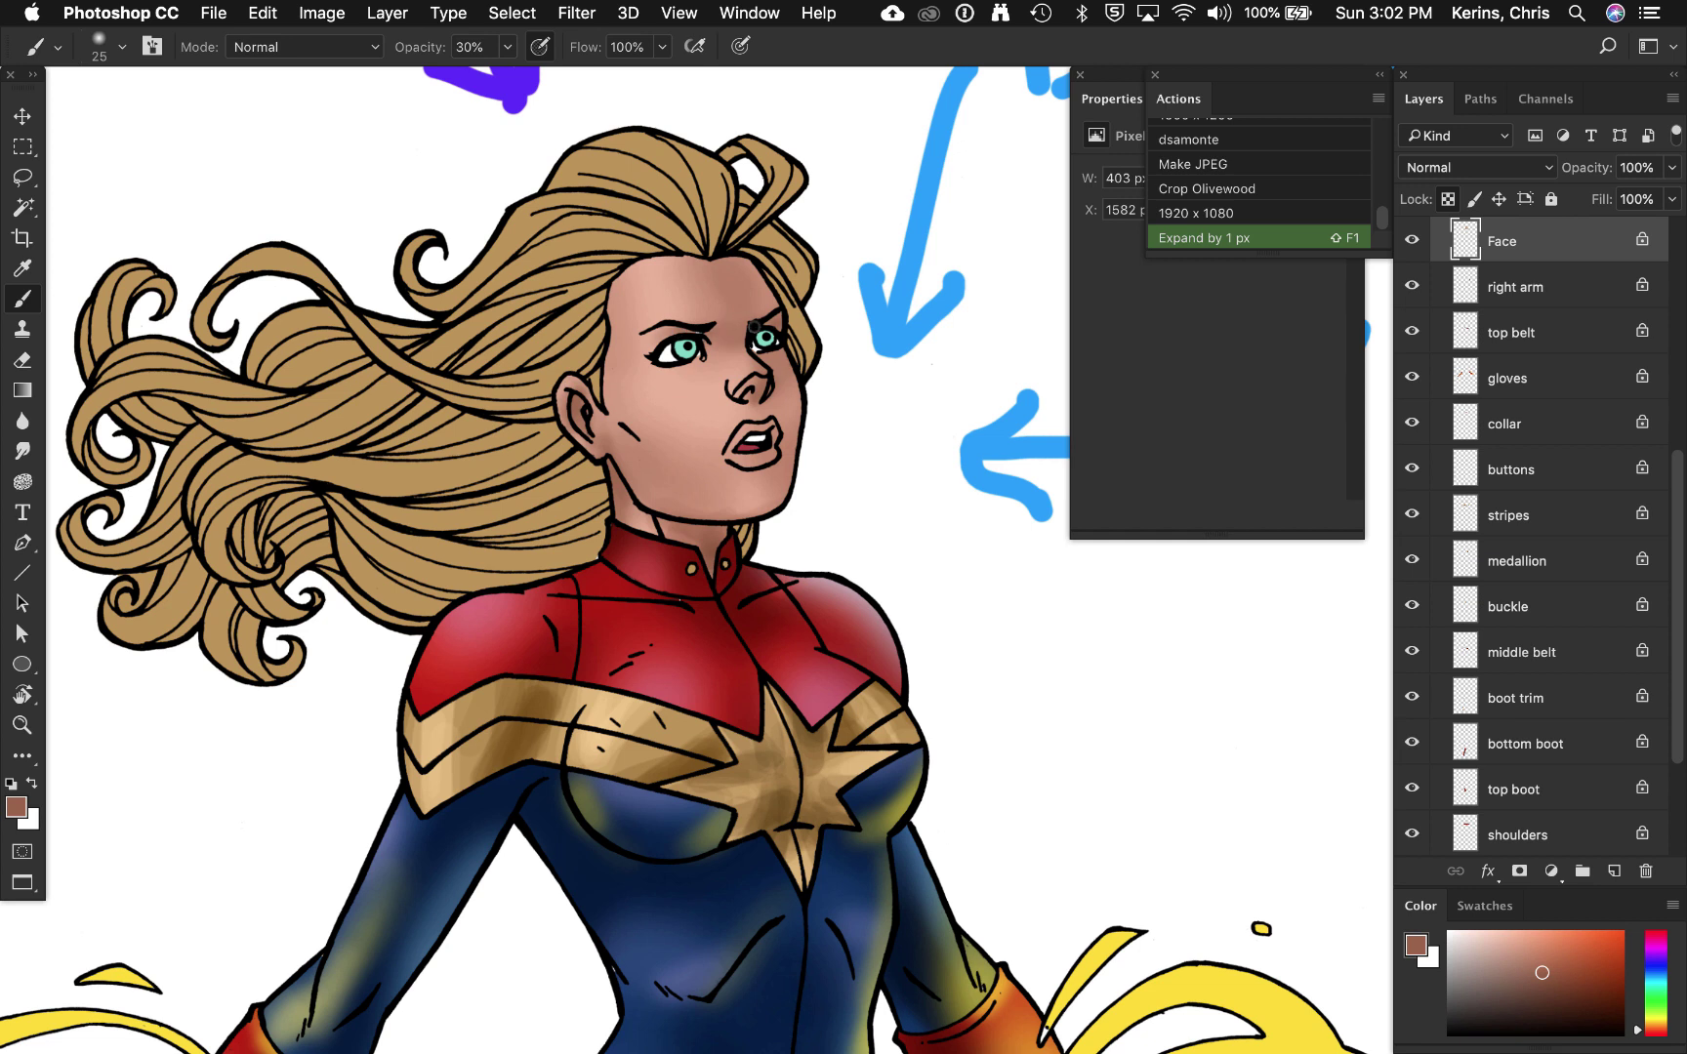
# Step: Color the lips with reds sampled from the costume using a 25 px brush at 30% opacity
pyautogui.keyDown('alt'); pyautogui.click(803, 591); pyautogui.keyUp('alt')
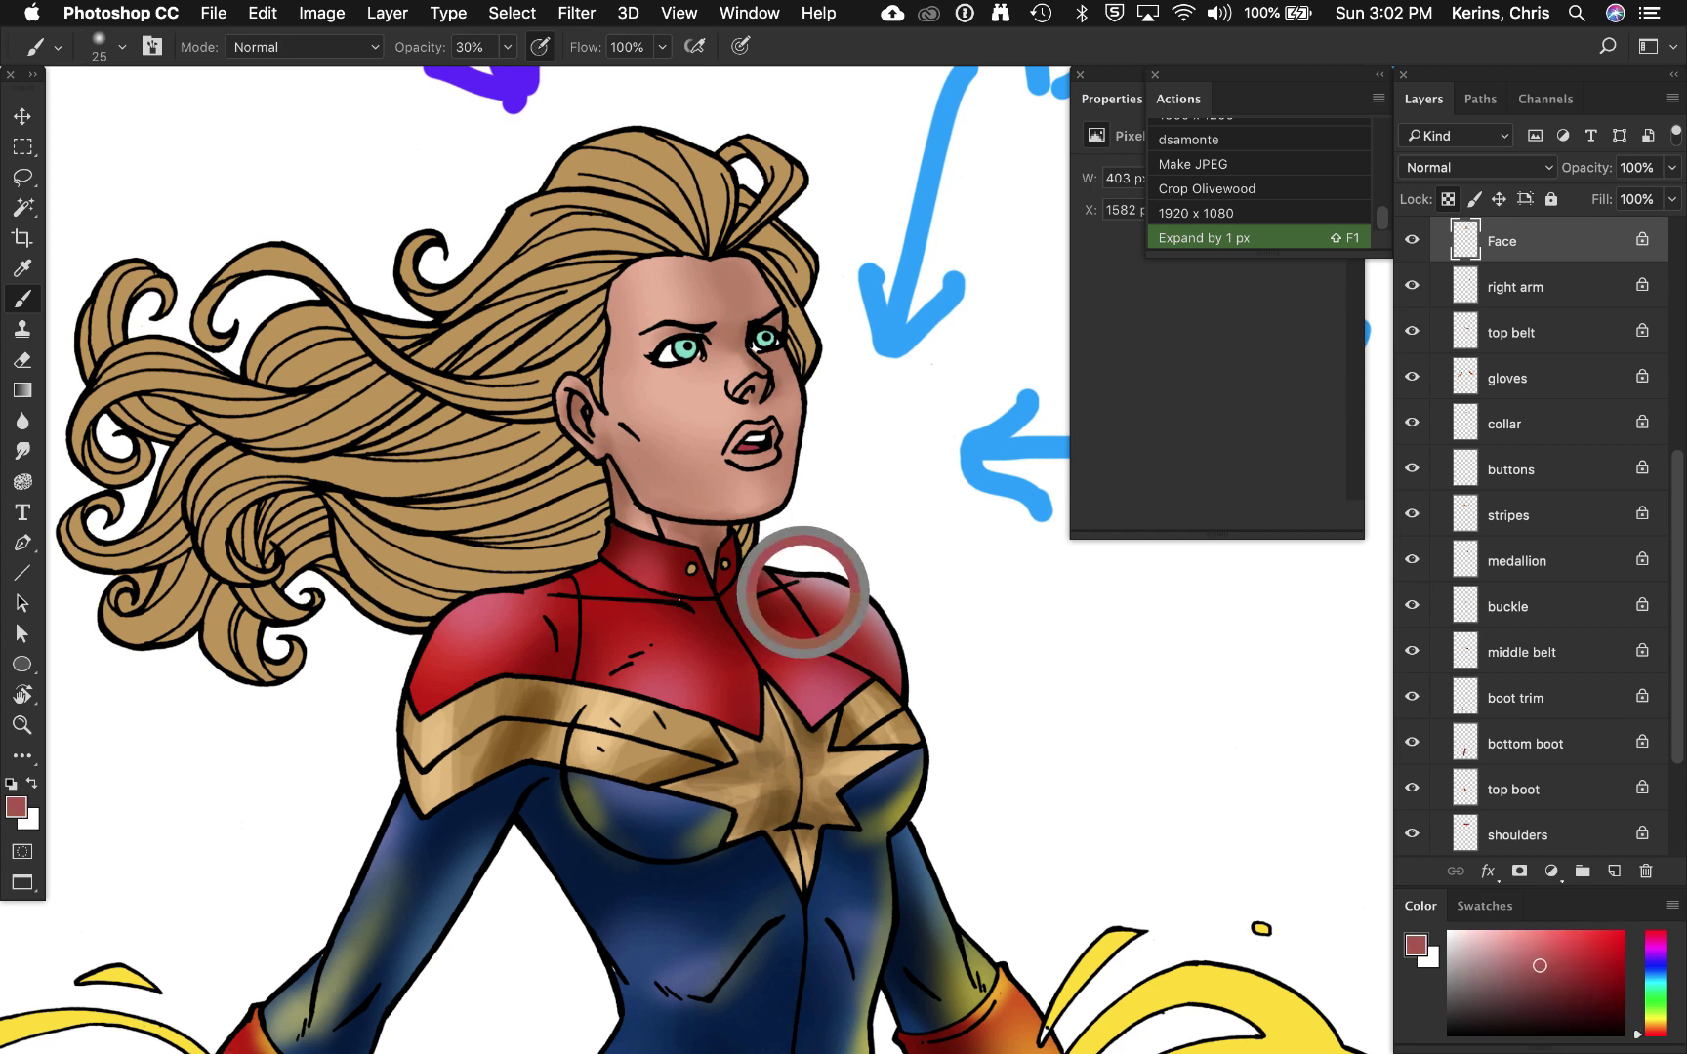
pyautogui.keyDown('alt'); pyautogui.click(747, 446); pyautogui.keyUp('alt')
pyautogui.keyDown('alt'); pyautogui.click(739, 581); pyautogui.keyUp('alt')
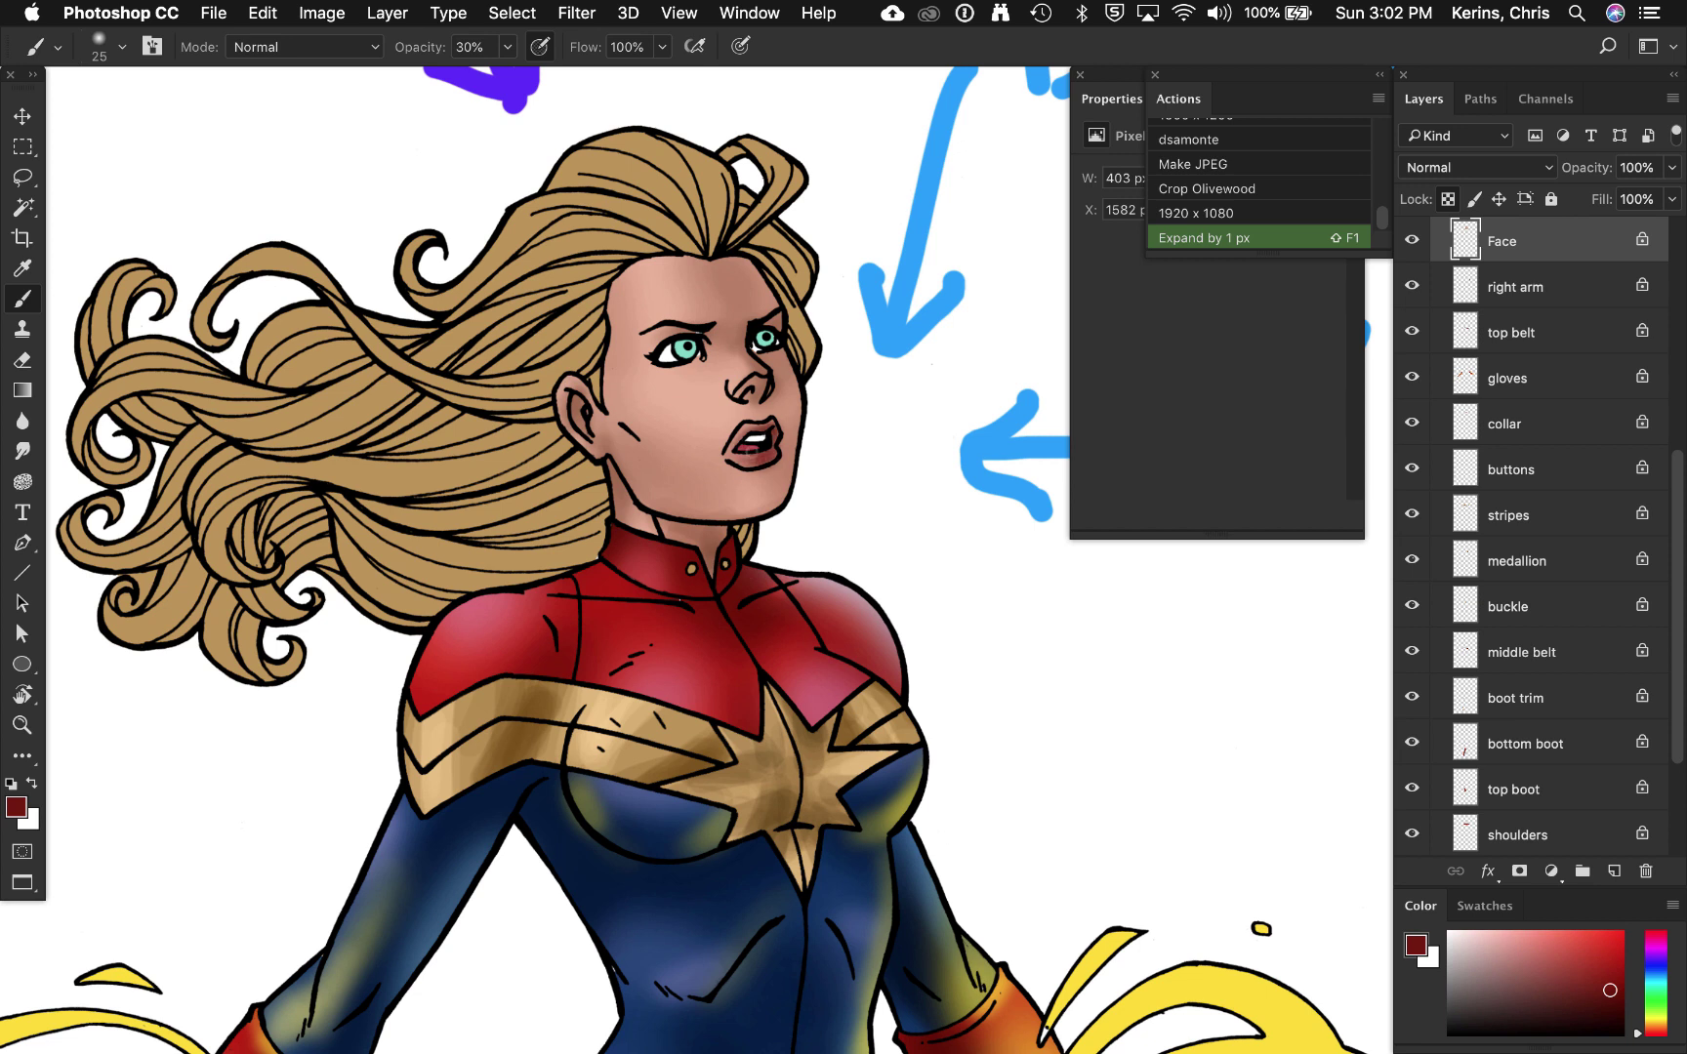
# Step: Add light pink skin highlights to the forehead, cheek and chin with a soft 66 px brush at 30% opacity
pyautogui.keyDown('alt'); pyautogui.click(669, 278); pyautogui.keyUp('alt')
pyautogui.moveTo(625, 390)
pyautogui.mouseDown()
pyautogui.moveTo(664, 390)
pyautogui.moveTo(643, 309)
pyautogui.moveTo(696, 317)
pyautogui.moveTo(686, 425)
pyautogui.moveTo(734, 487)
pyautogui.mouseUp()
pyautogui.keyDown('alt'); pyautogui.click(678, 491); pyautogui.keyUp('alt')
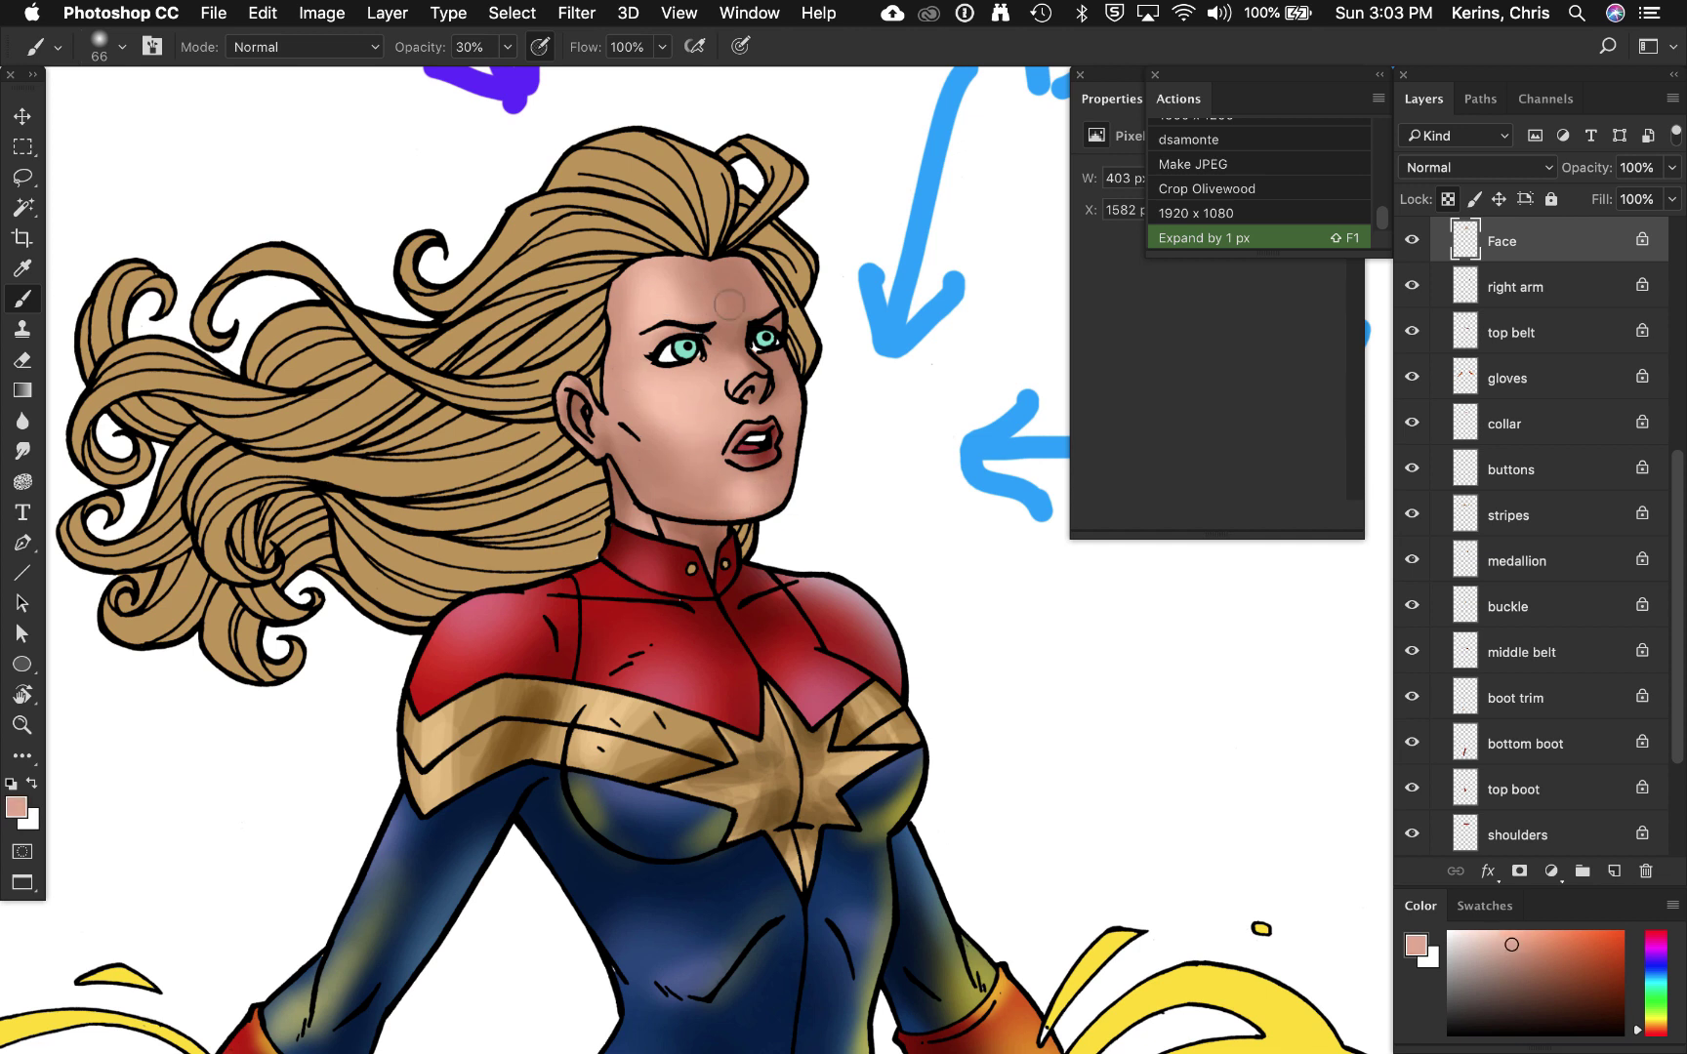
# Step: Shade the front edge of the face beside the nose and eye with a darkened brown sampled from the skin shadows
pyautogui.keyDown('alt'); pyautogui.click(615, 485); pyautogui.keyUp('alt')
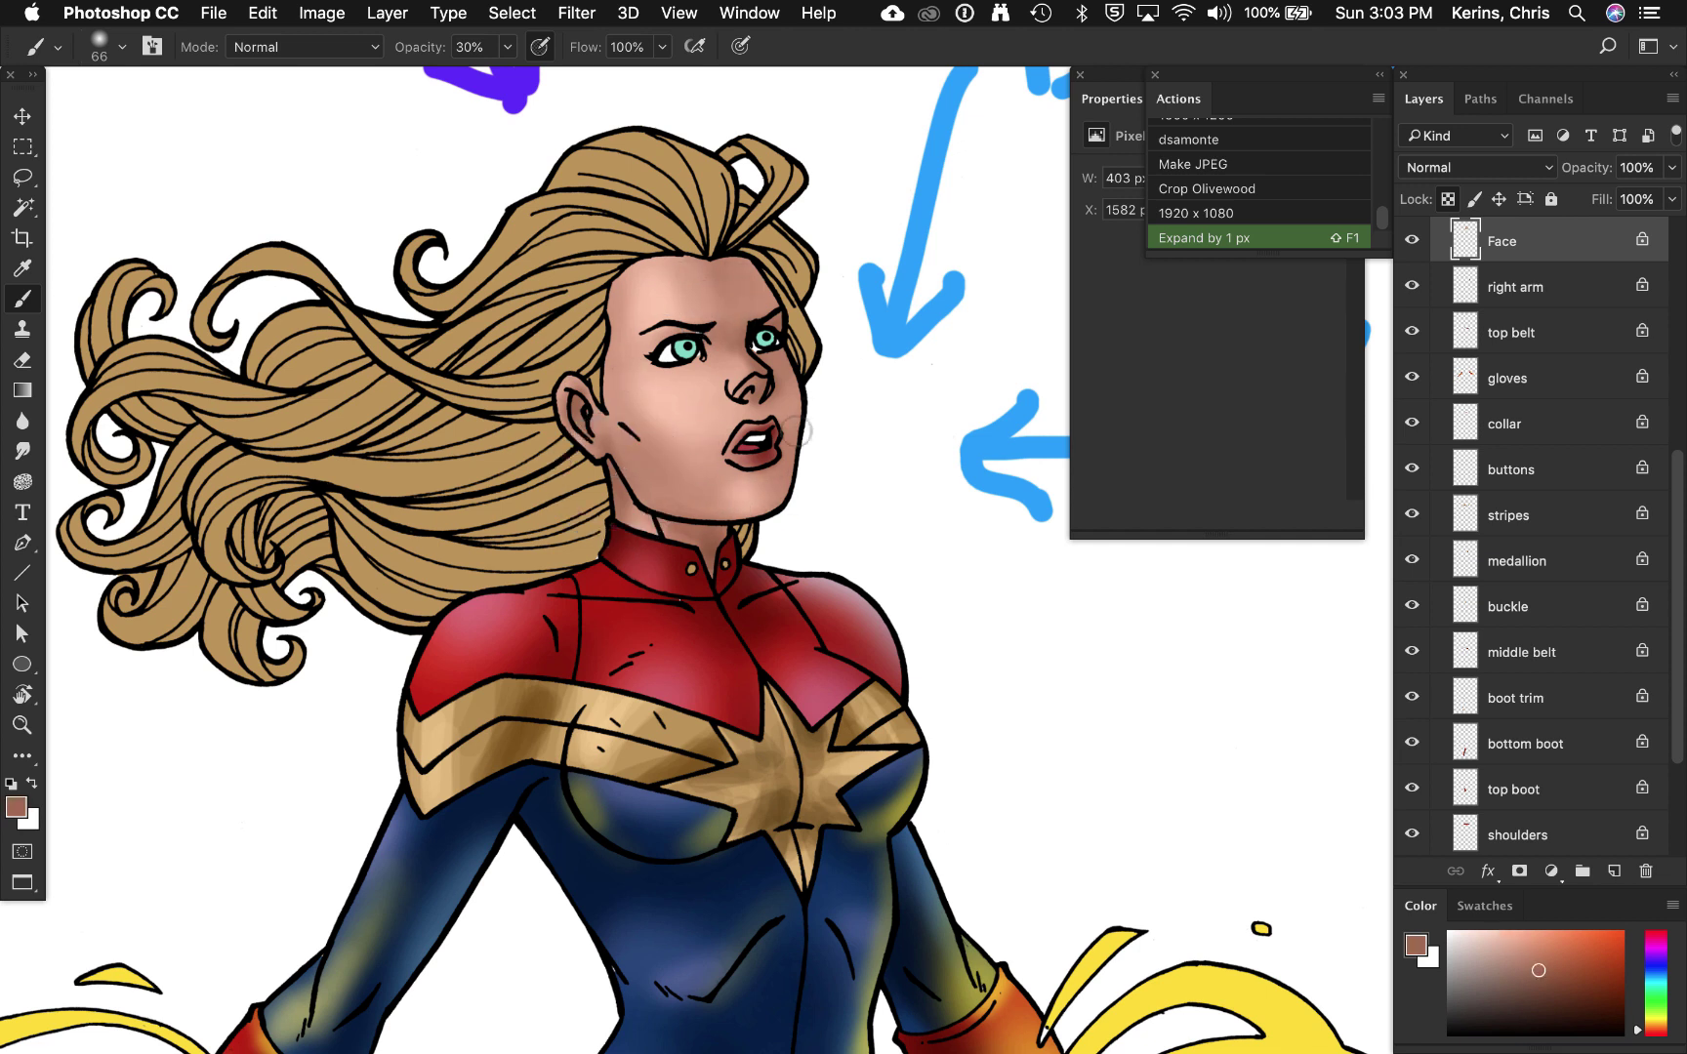
pyautogui.click(1545, 979)
pyautogui.moveTo(783, 375)
pyautogui.mouseDown()
pyautogui.moveTo(768, 355)
pyautogui.moveTo(803, 406)
pyautogui.mouseUp()
# Step: Paint lavender key-light highlights on the forehead and cheek, using a lightened purple sampled from the KEY arrow at 30% opacity
pyautogui.keyDown('alt'); pyautogui.click(883, 342); pyautogui.keyUp('alt')
pyautogui.click(1495, 933)
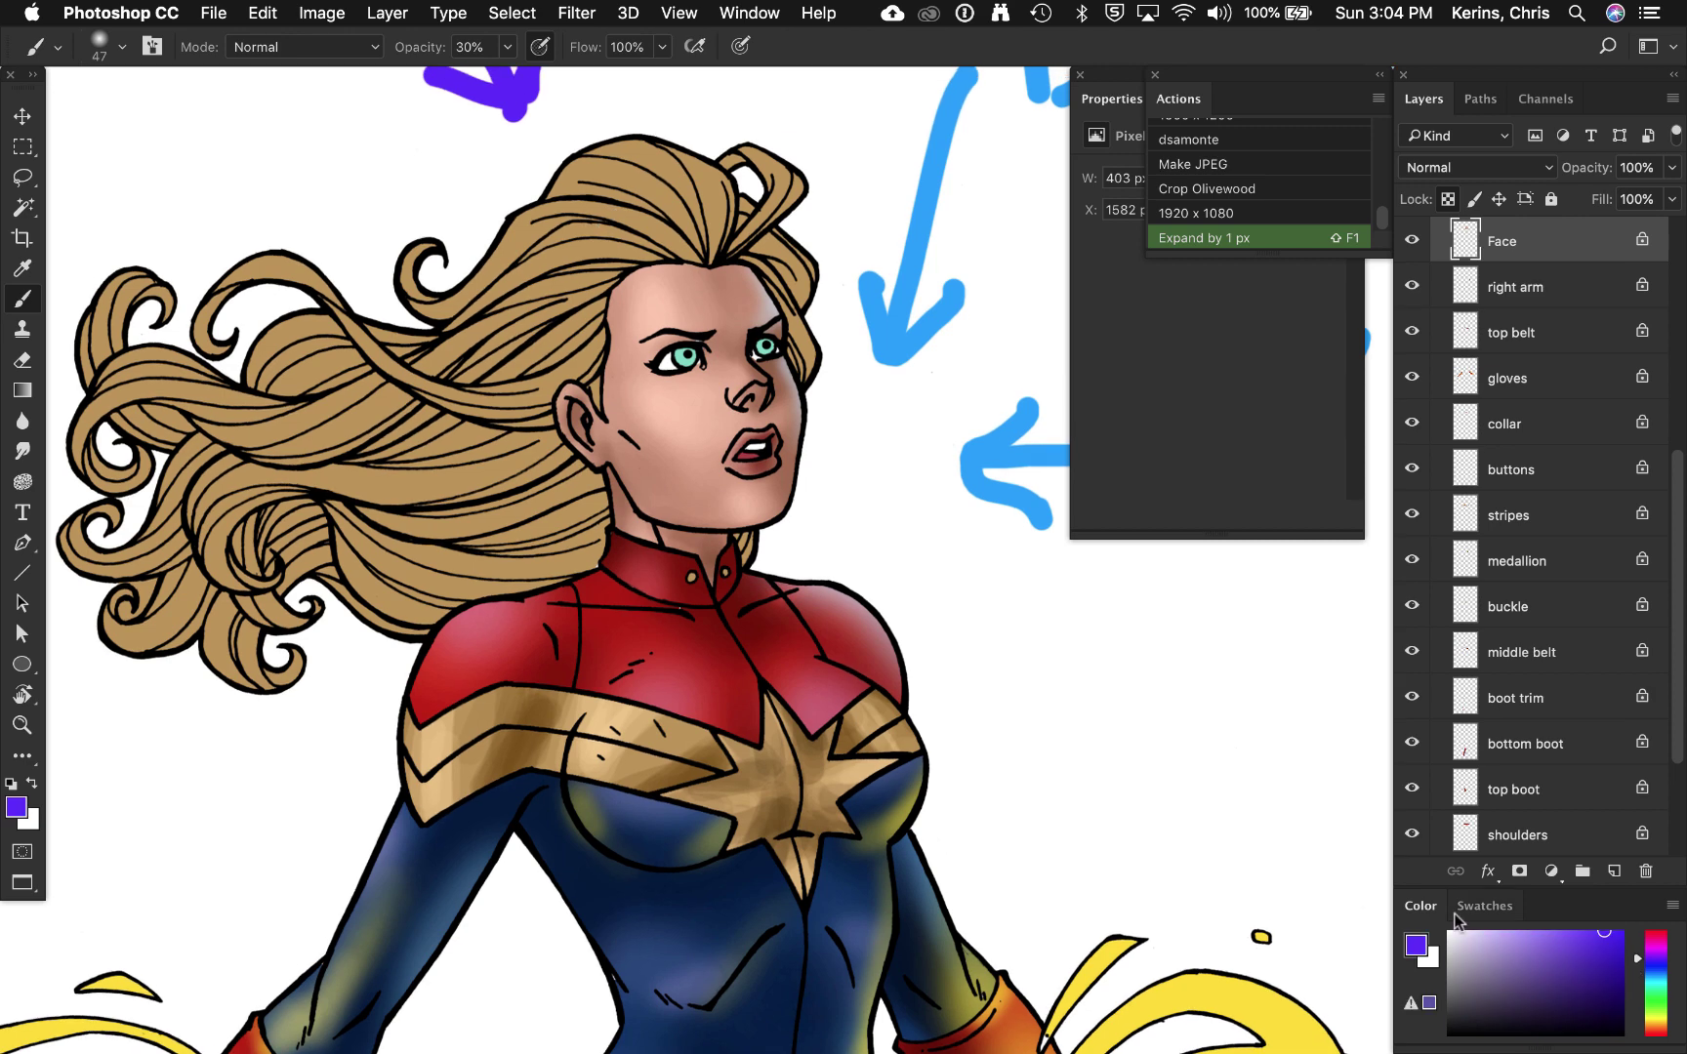
pyautogui.moveTo(660, 281); pyautogui.dragTo(681, 287)
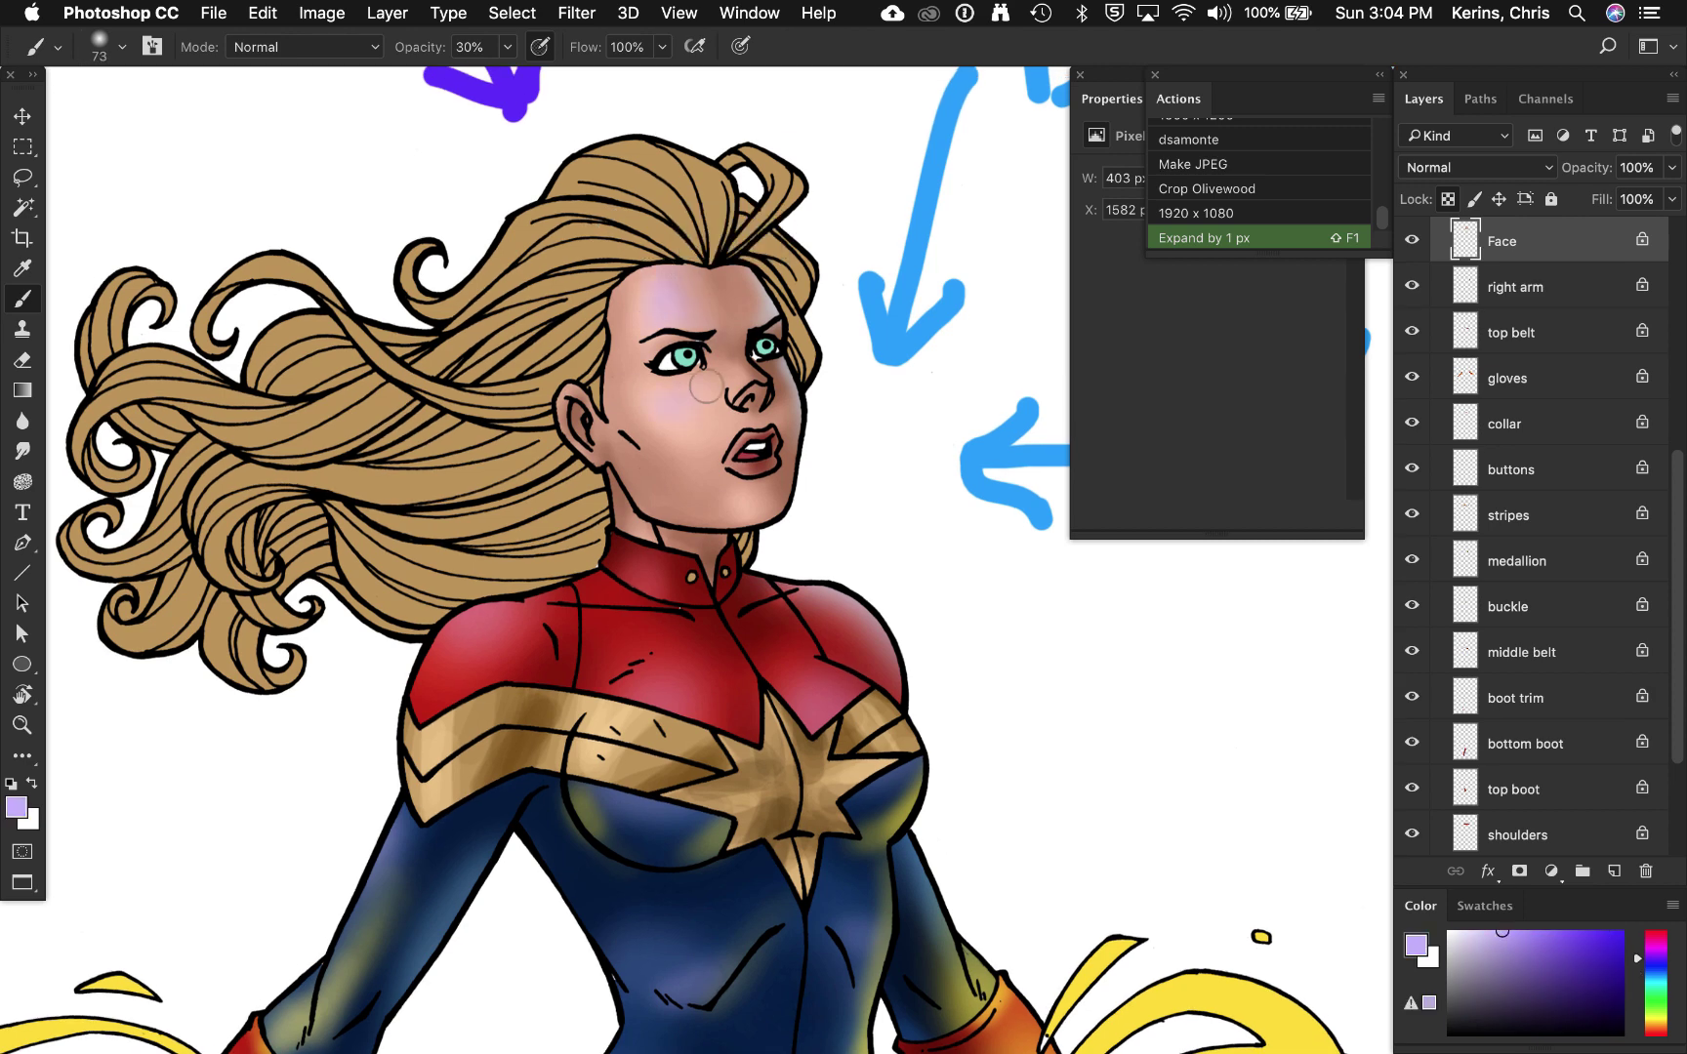
# Step: Add yellow rim light along the jaw and lower cheek with yellow sampled from the energy glow at 30% opacity
pyautogui.scroll(-4, 527, 742)
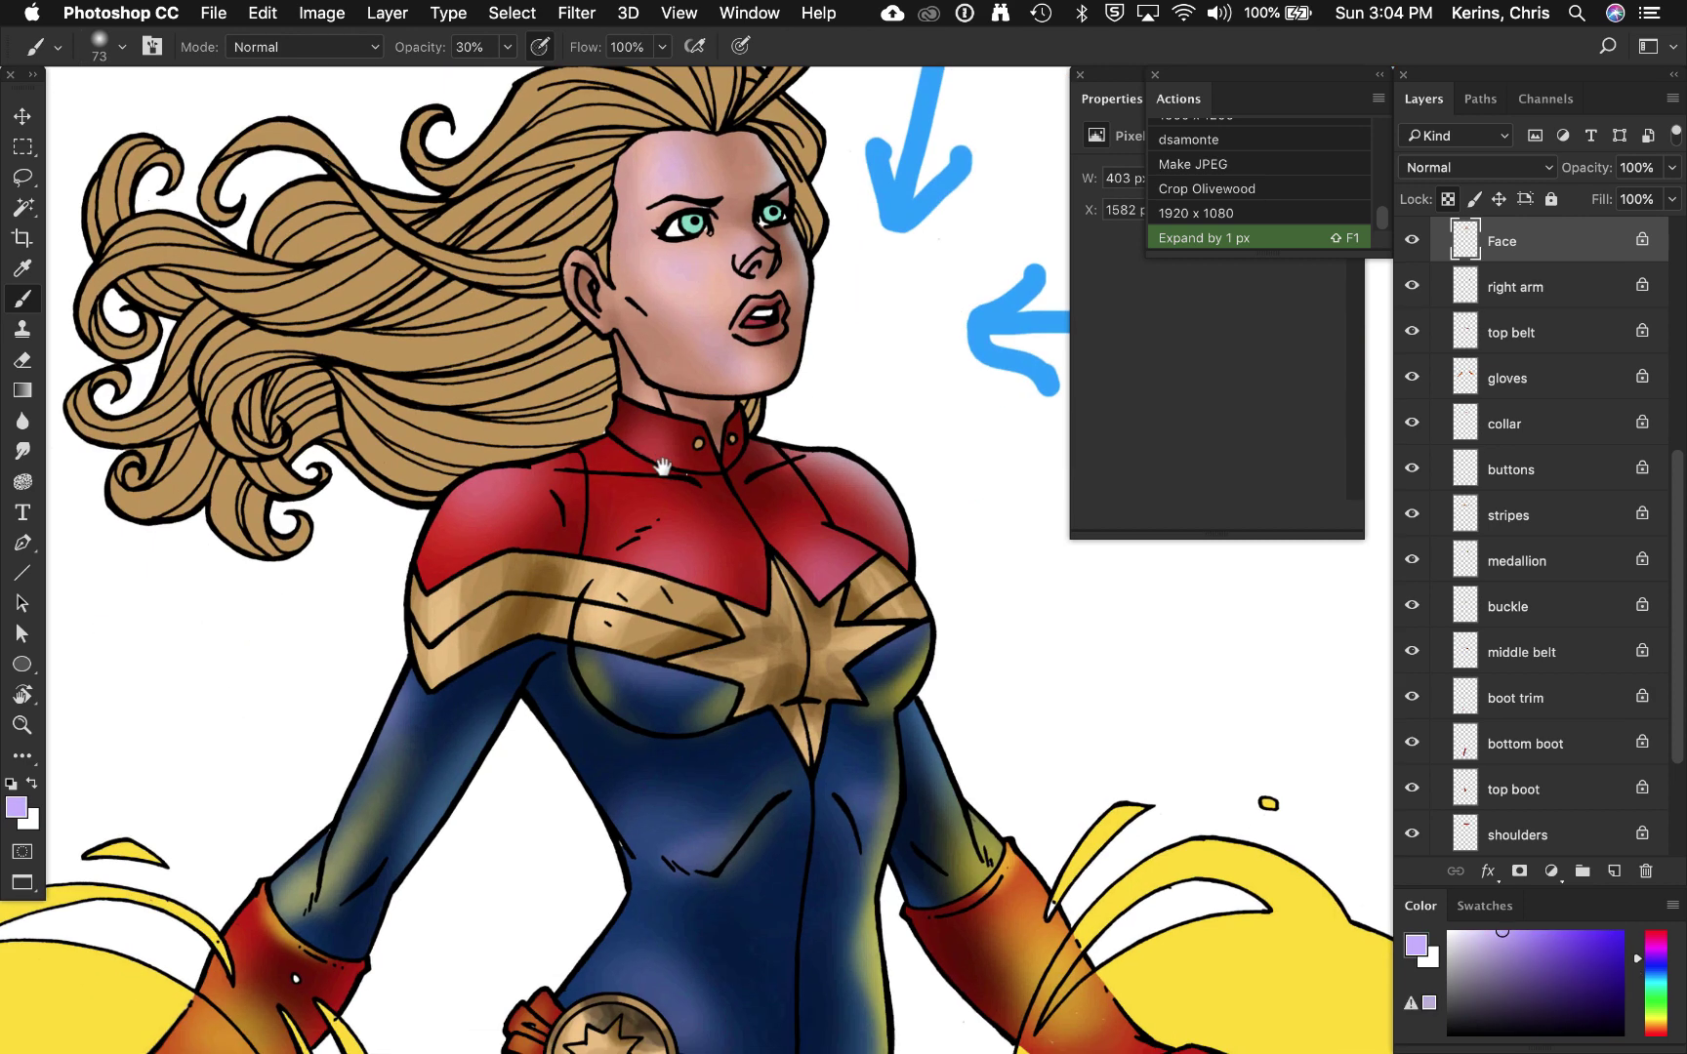
pyautogui.keyDown('alt'); pyautogui.click(219, 941); pyautogui.keyUp('alt')
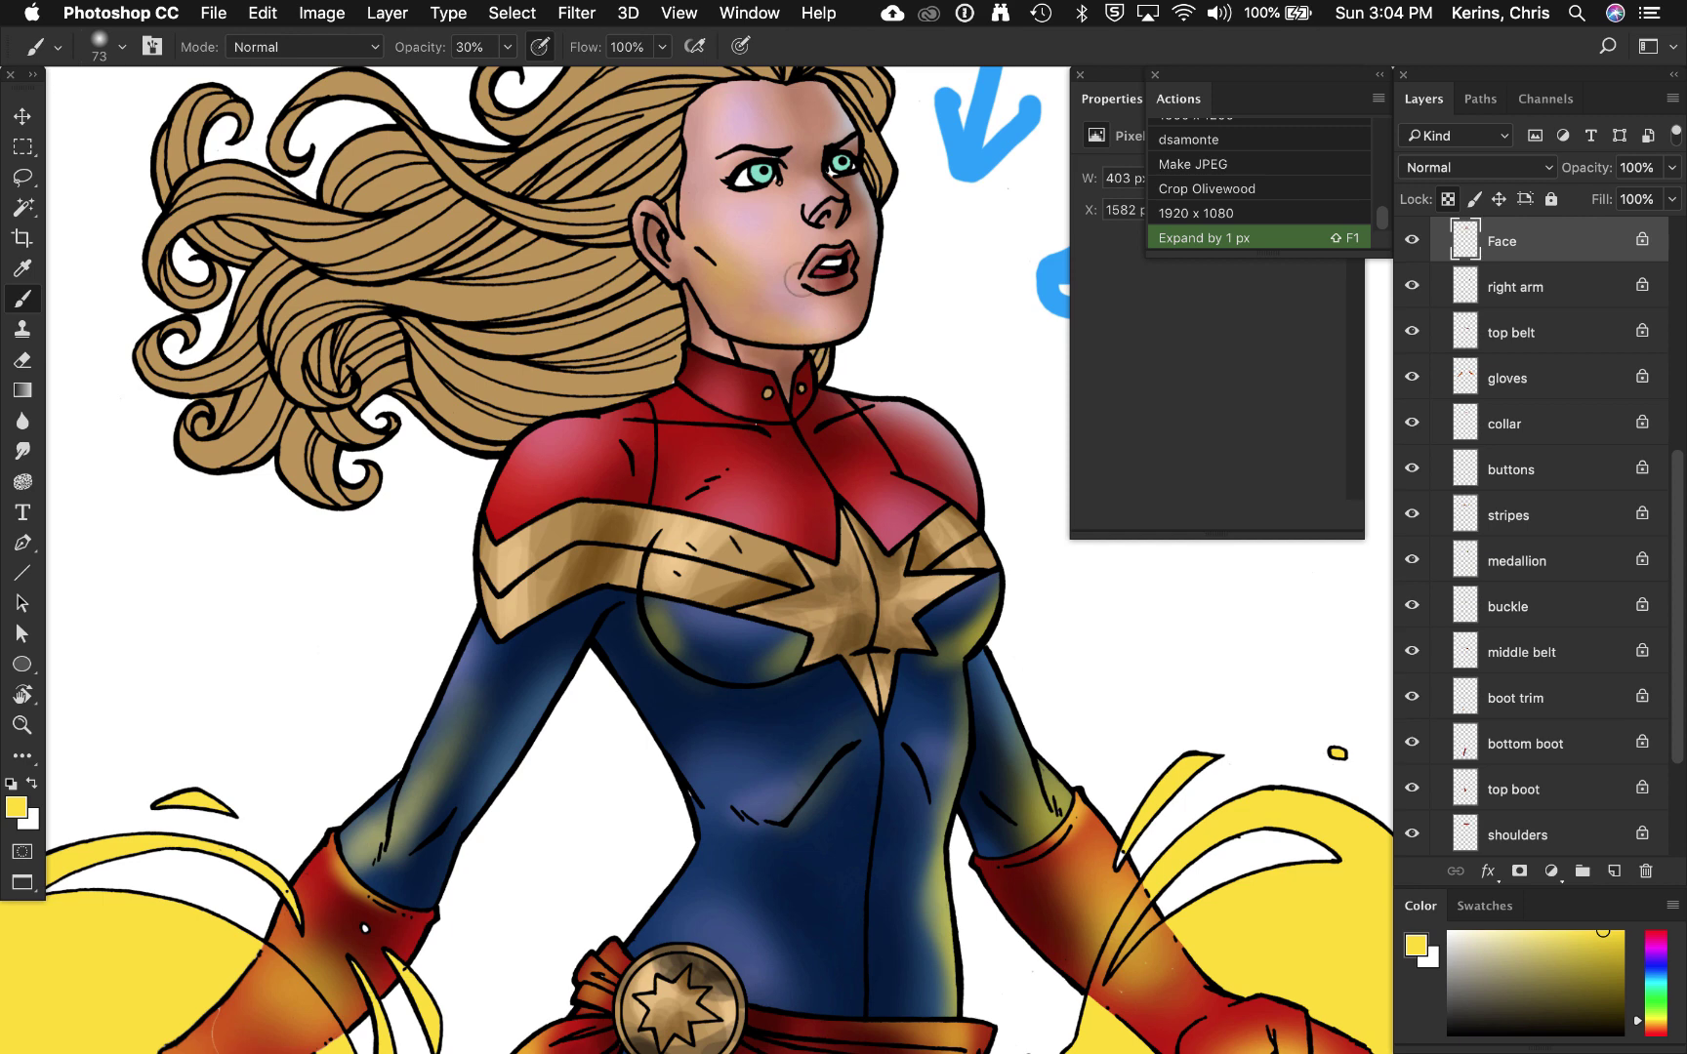
pyautogui.press('[')
pyautogui.press('[')
pyautogui.press('[')
pyautogui.scroll(3, 798, 281)
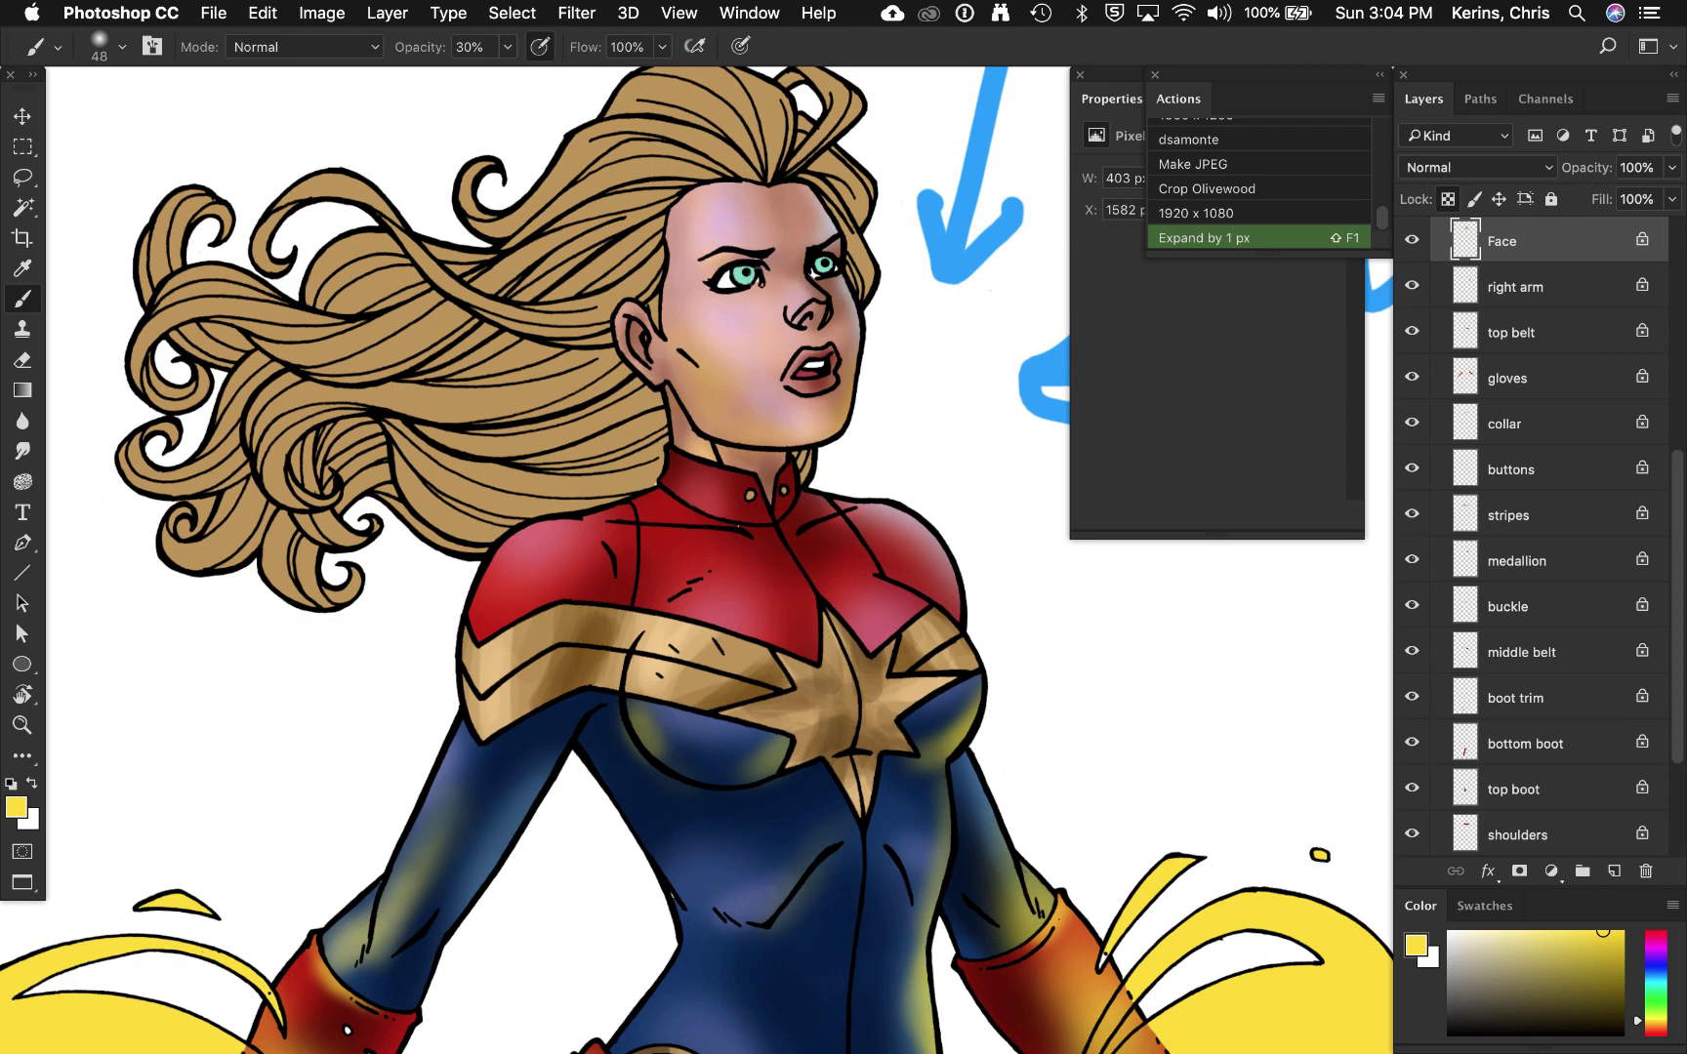
# Step: Deepen the neck shadow with a darkened brown sampled from the skin, and tint the neck with light blue
pyautogui.keyDown('alt'); pyautogui.click(667, 390); pyautogui.keyUp('alt')
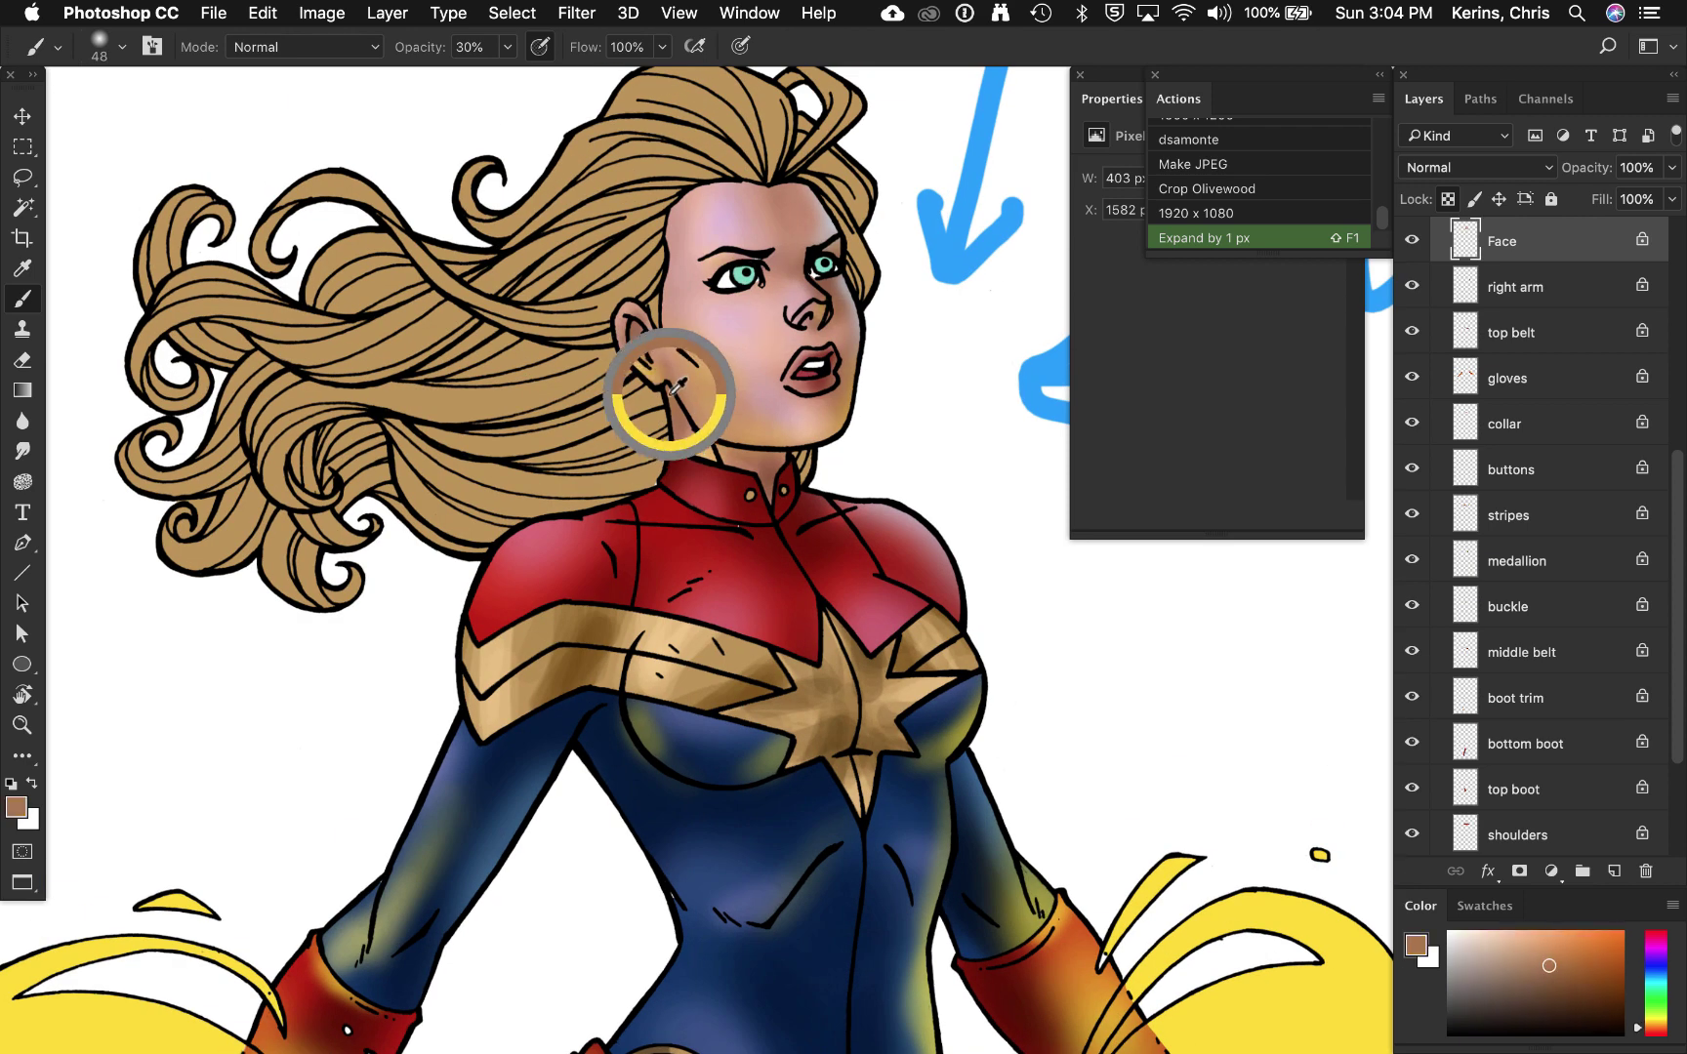
pyautogui.moveTo(670, 423)
pyautogui.mouseDown()
pyautogui.moveTo(676, 443)
pyautogui.moveTo(784, 461)
pyautogui.moveTo(730, 458)
pyautogui.mouseUp()
pyautogui.click(1578, 1003)
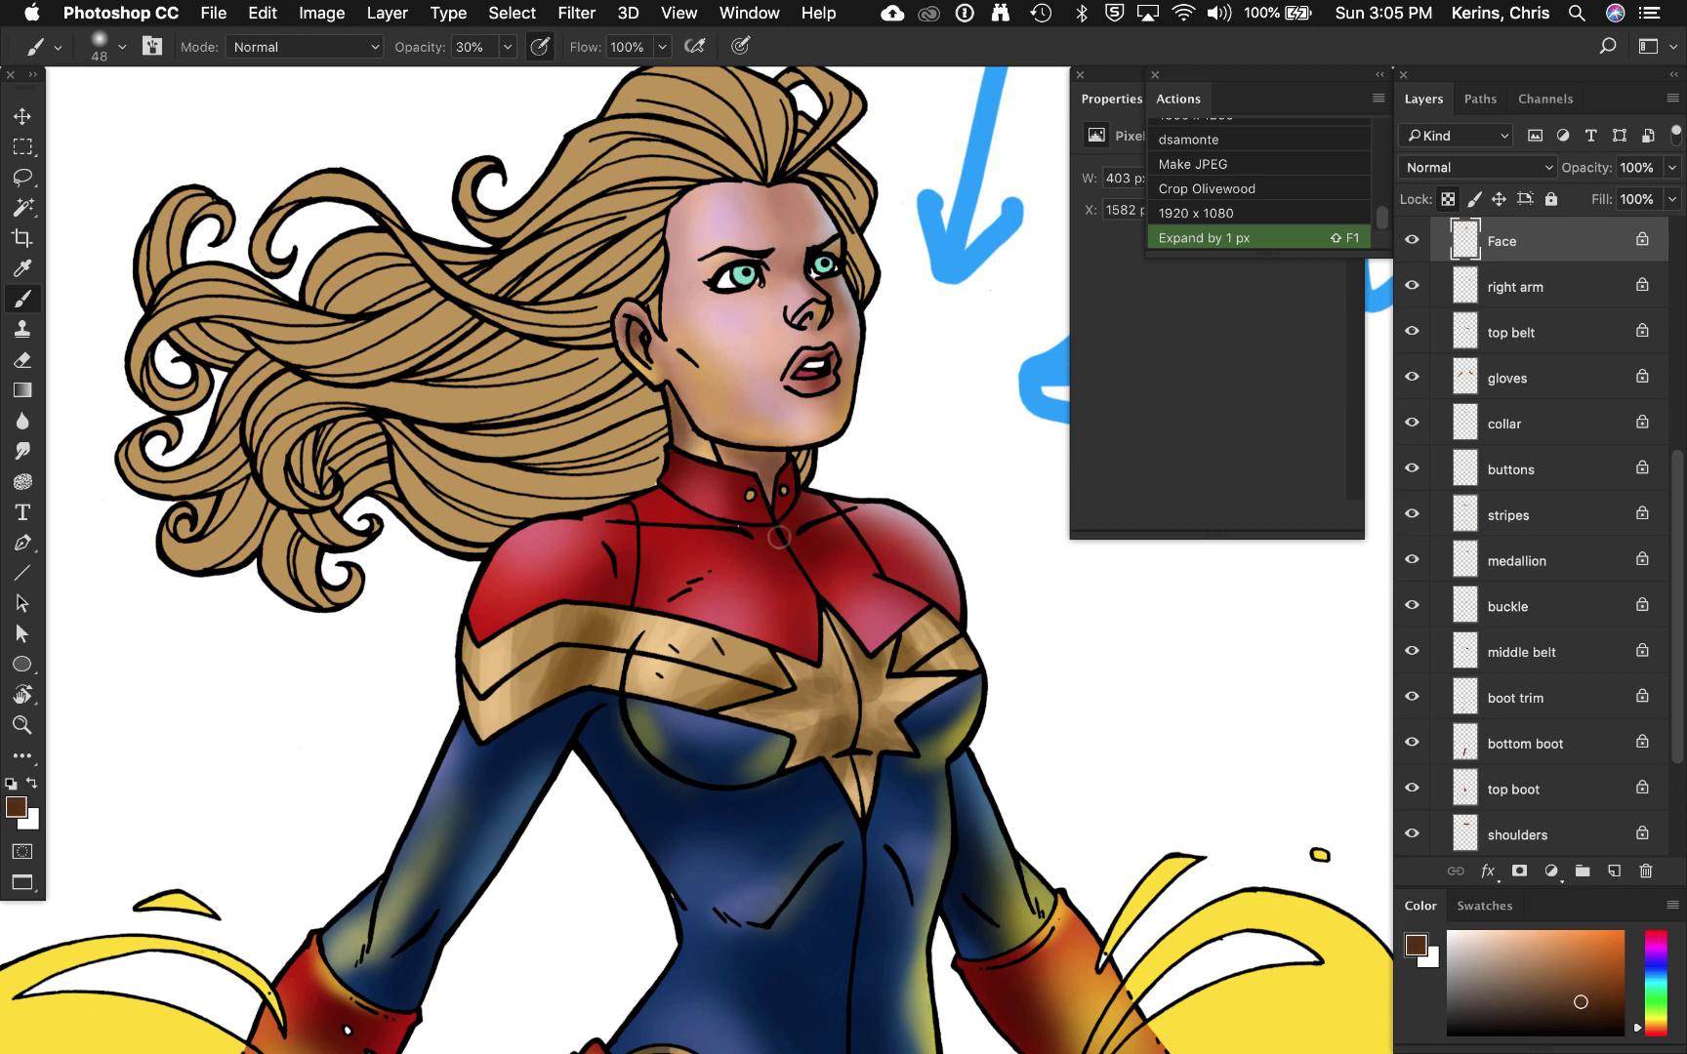
pyautogui.keyDown('alt'); pyautogui.click(826, 438); pyautogui.keyUp('alt')
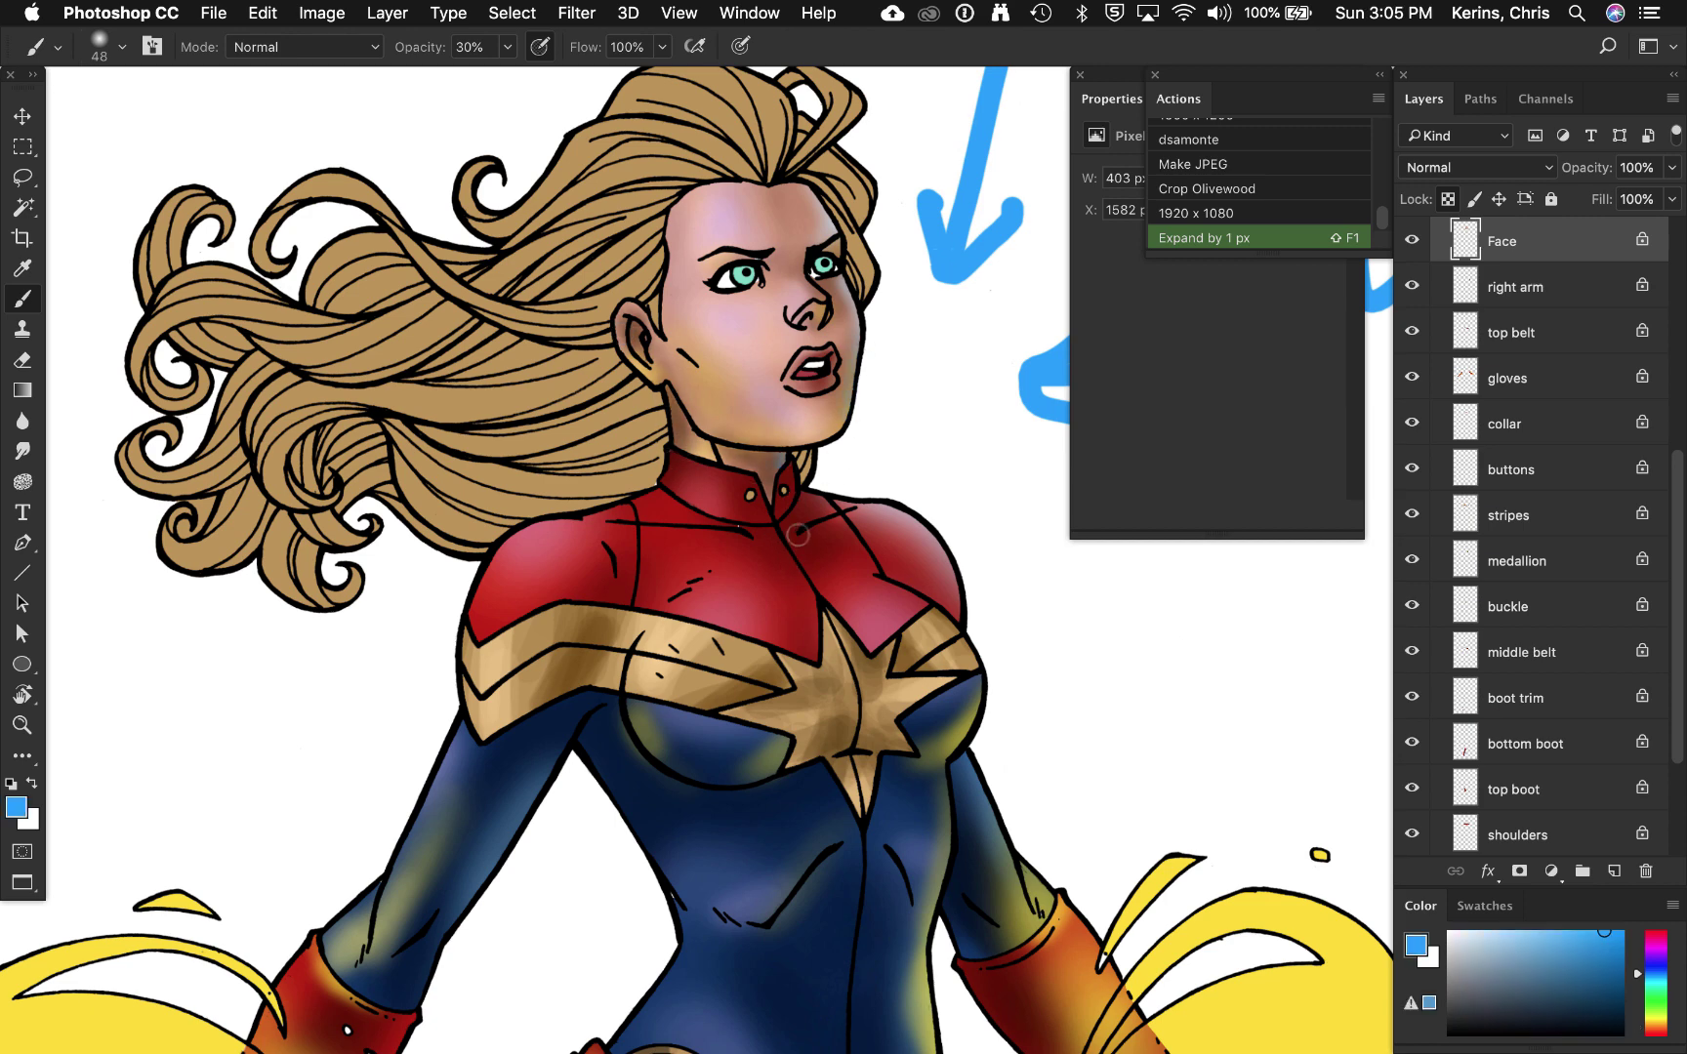
# Step: Select the long loose strand above the ear and paint it dark brown on the hair layer at 80% opacity
pyautogui.press('super+minus')
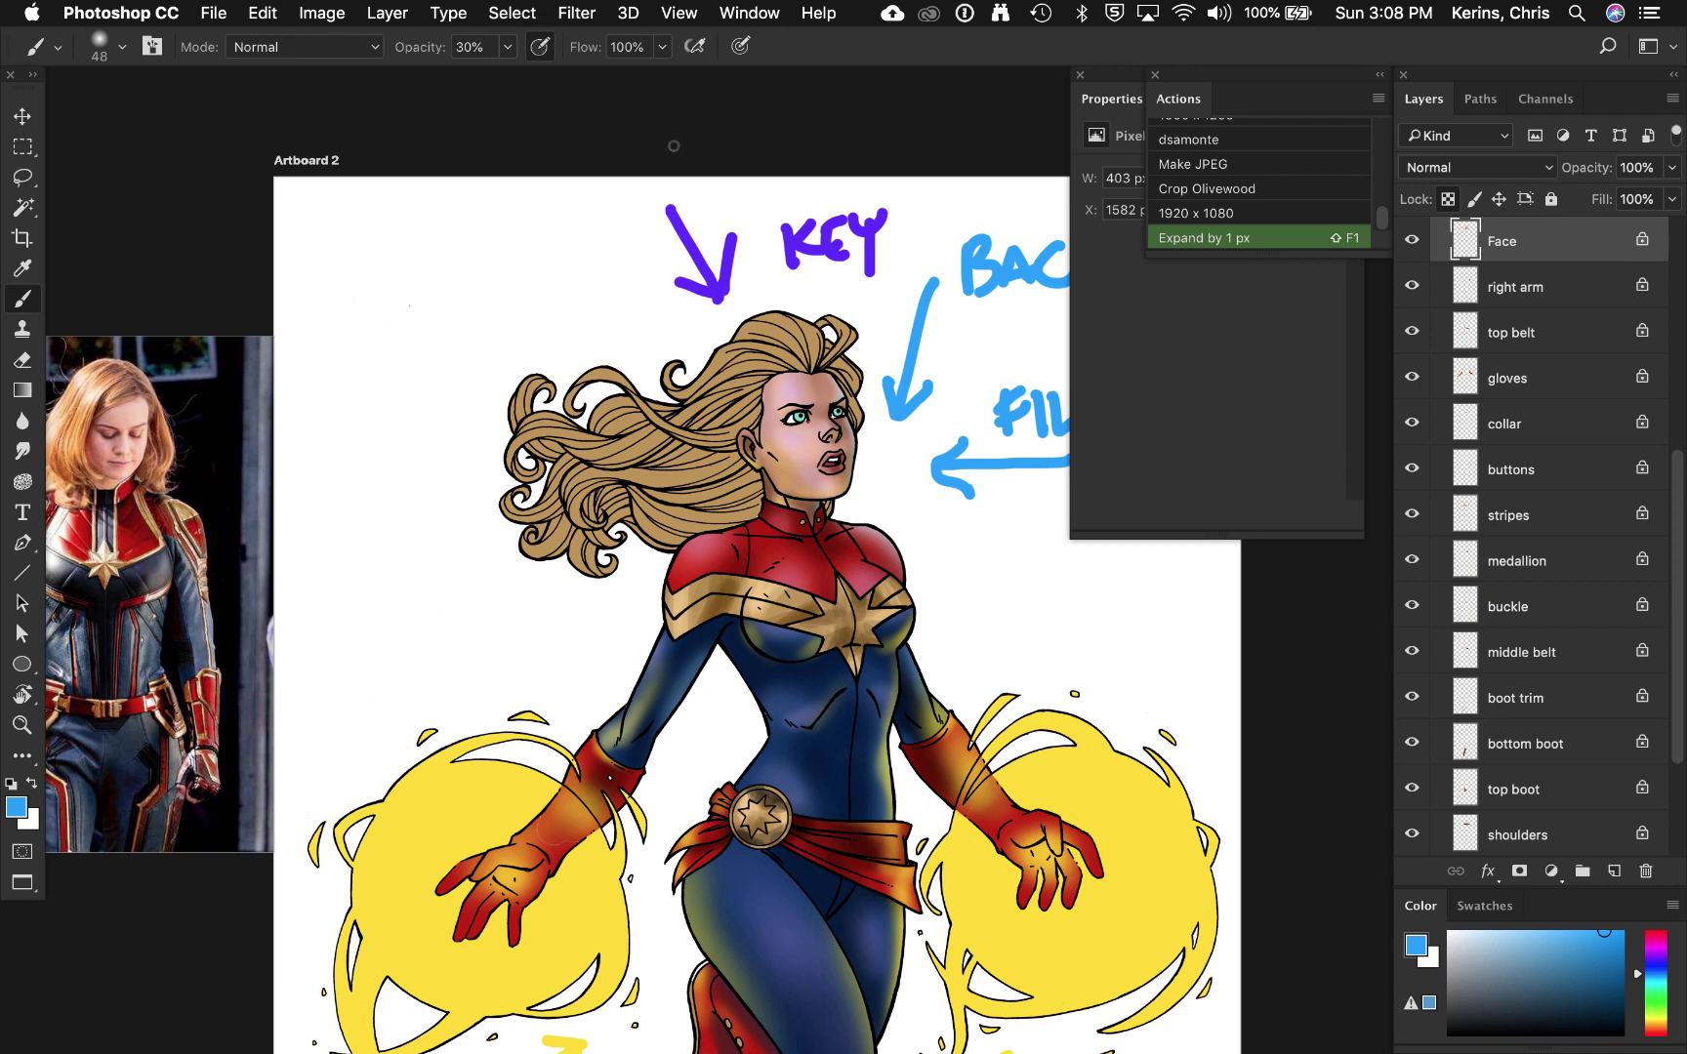
pyautogui.moveTo(767, 426); pyautogui.dragTo(859, 425)
pyautogui.moveTo(384, 300); pyautogui.dragTo(467, 324)
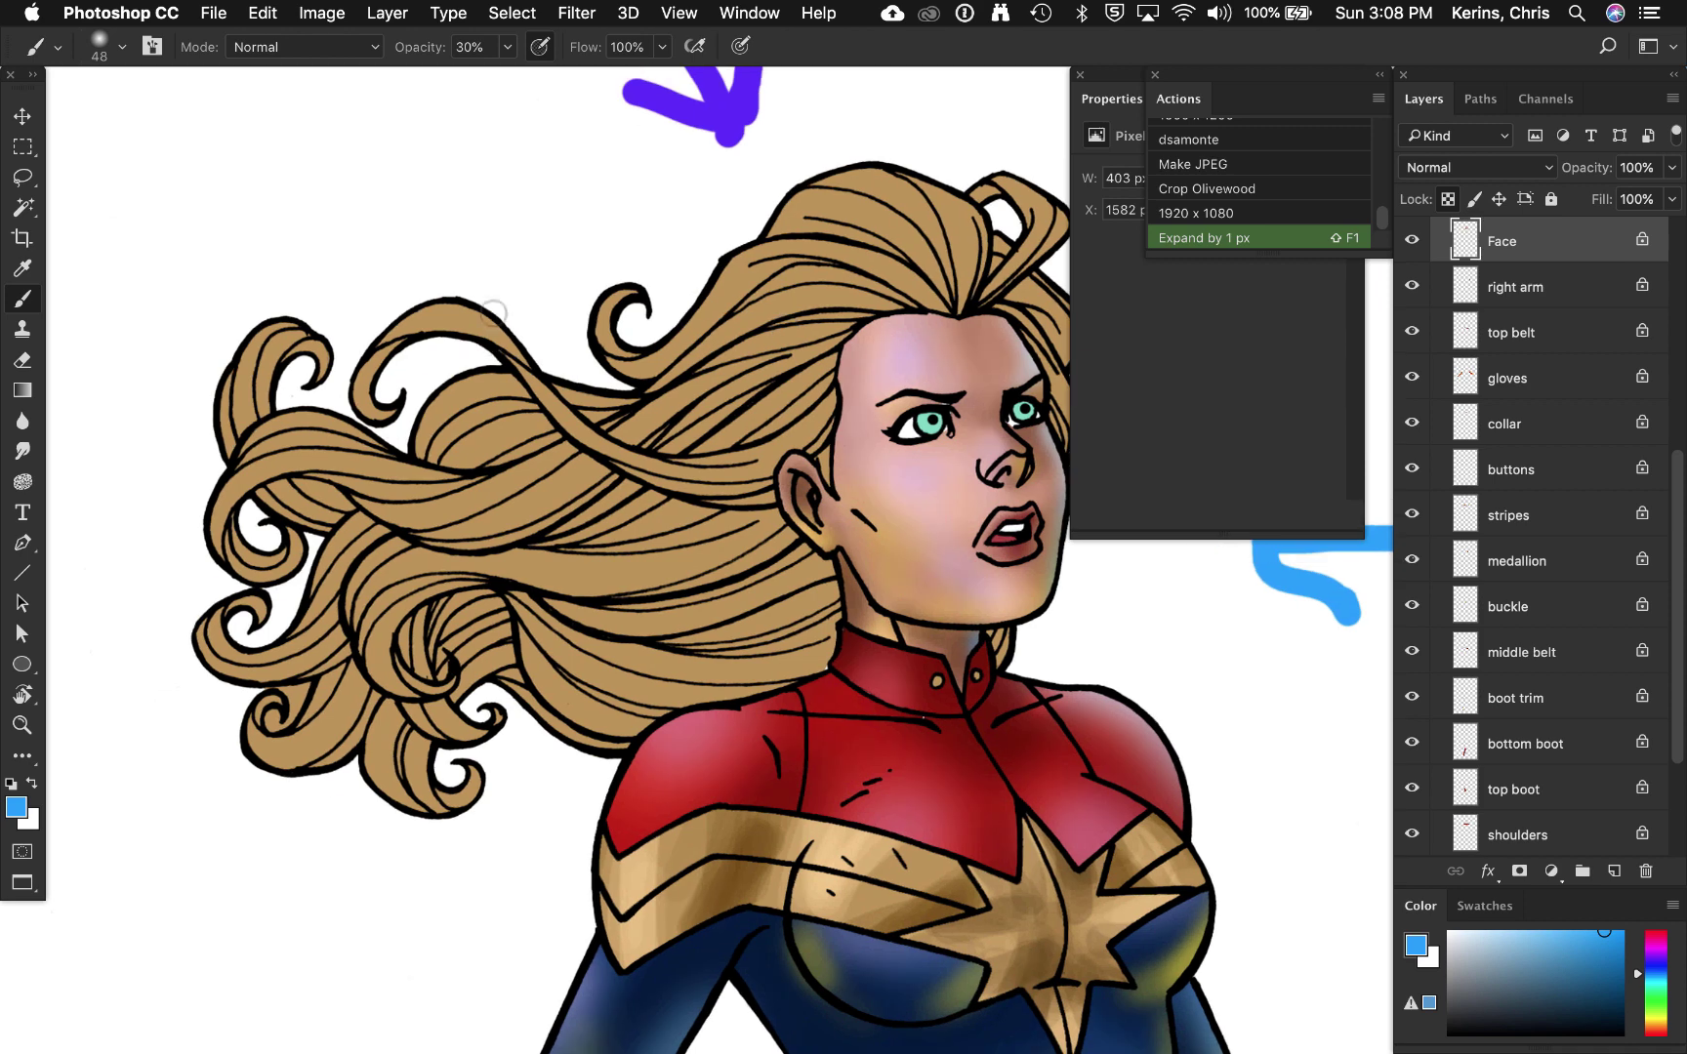
pyautogui.press('w')
pyautogui.keyDown('shift'); pyautogui.click(488, 327); pyautogui.keyUp('shift')
pyautogui.keyDown('shift'); pyautogui.click(760, 488); pyautogui.keyUp('shift')
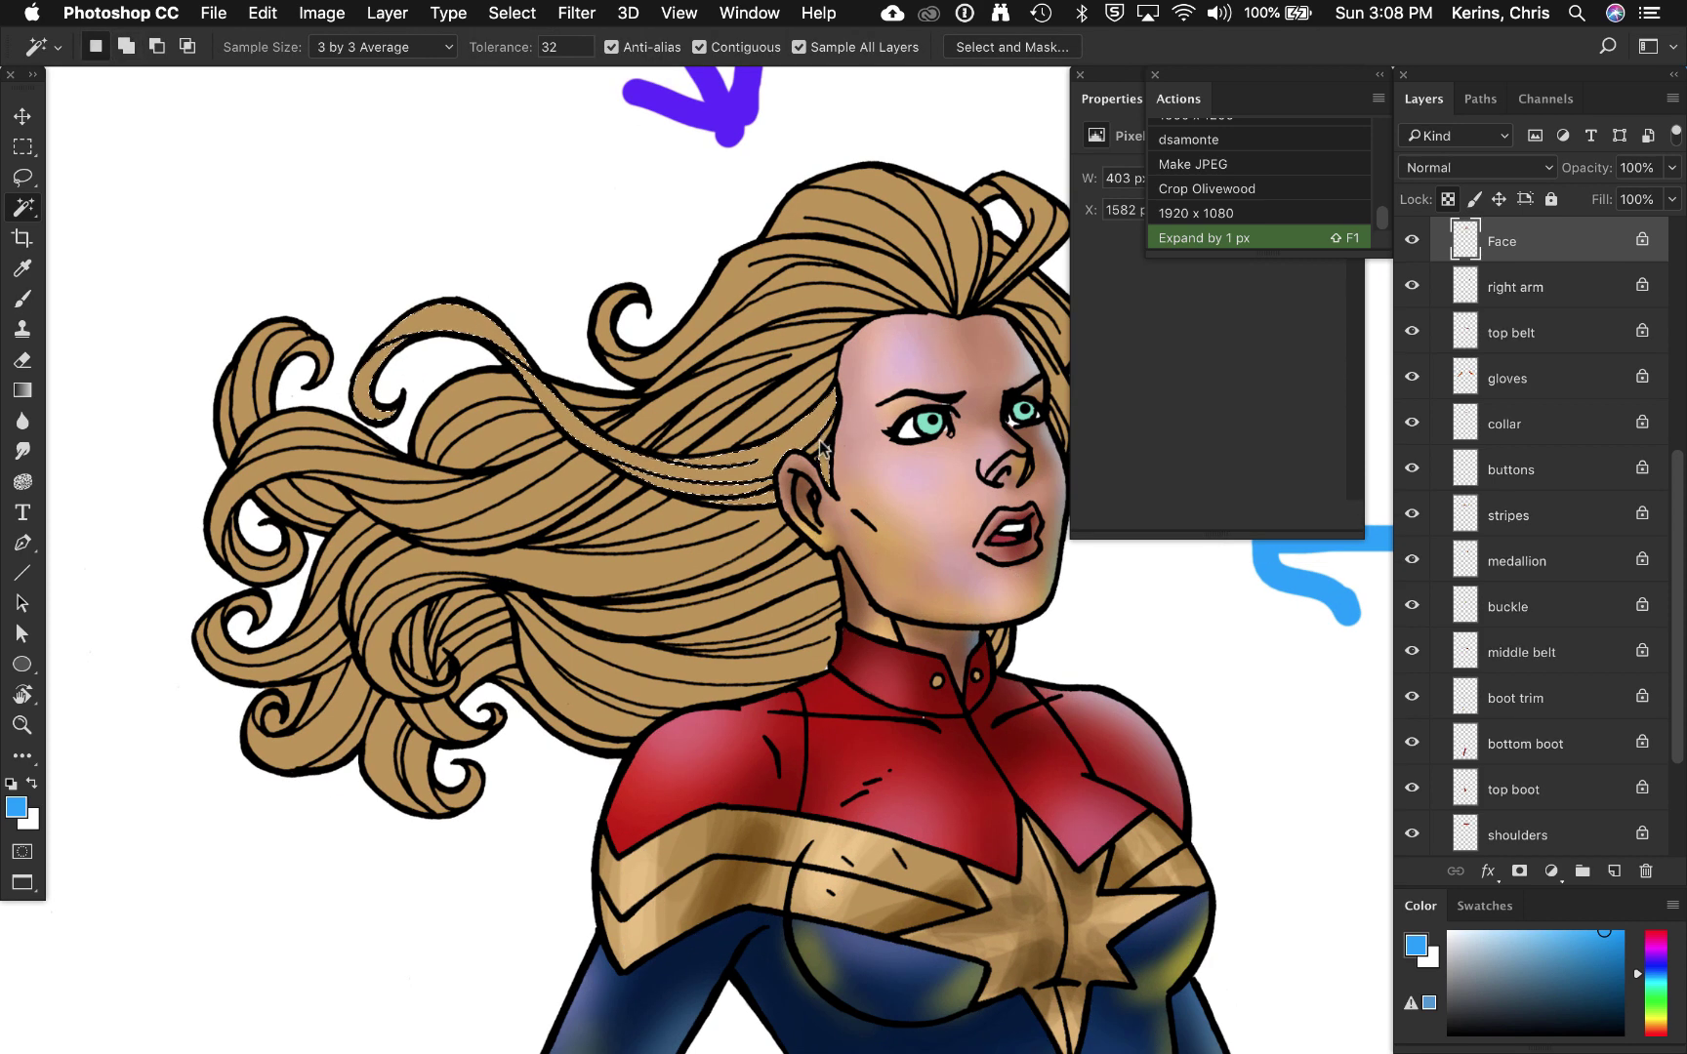
pyautogui.keyDown('super'); pyautogui.rightClick(765, 561); pyautogui.keyUp('super')
pyautogui.click(765, 567)
pyautogui.press('b')
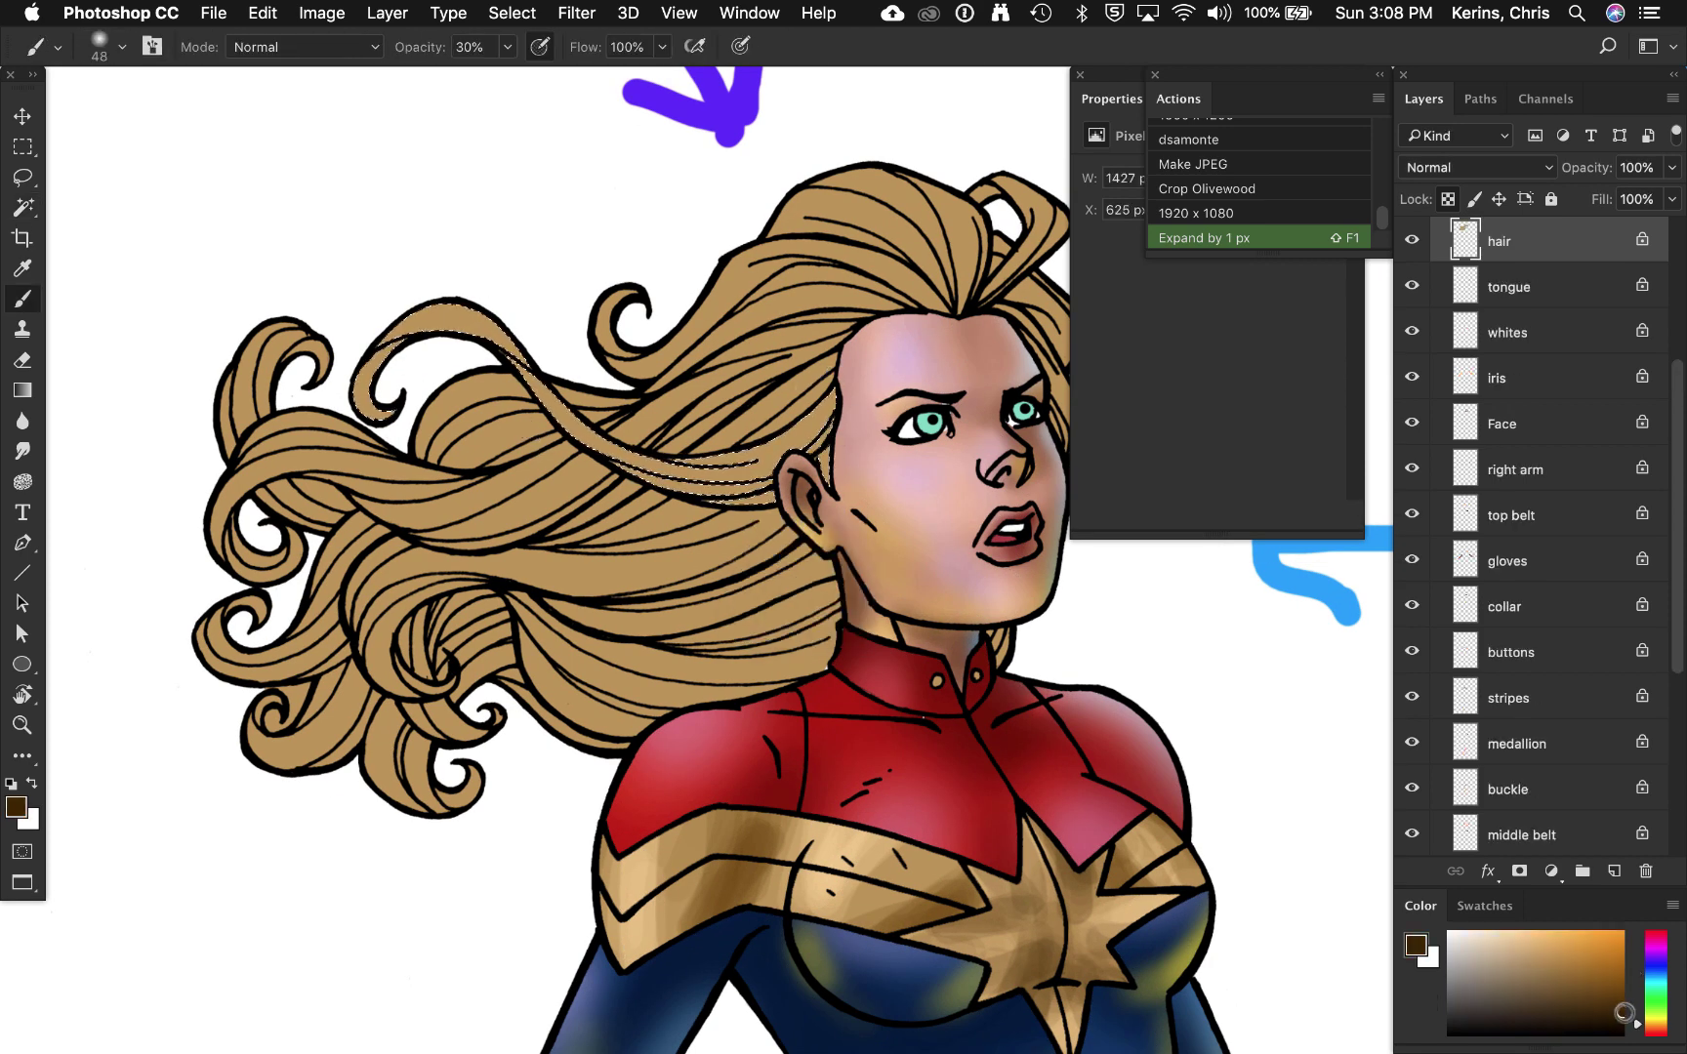
pyautogui.moveTo(386, 384); pyautogui.dragTo(422, 334)
pyautogui.moveTo(575, 377)
pyautogui.mouseDown()
pyautogui.moveTo(576, 405)
pyautogui.moveTo(712, 495)
pyautogui.moveTo(606, 449)
pyautogui.mouseUp()
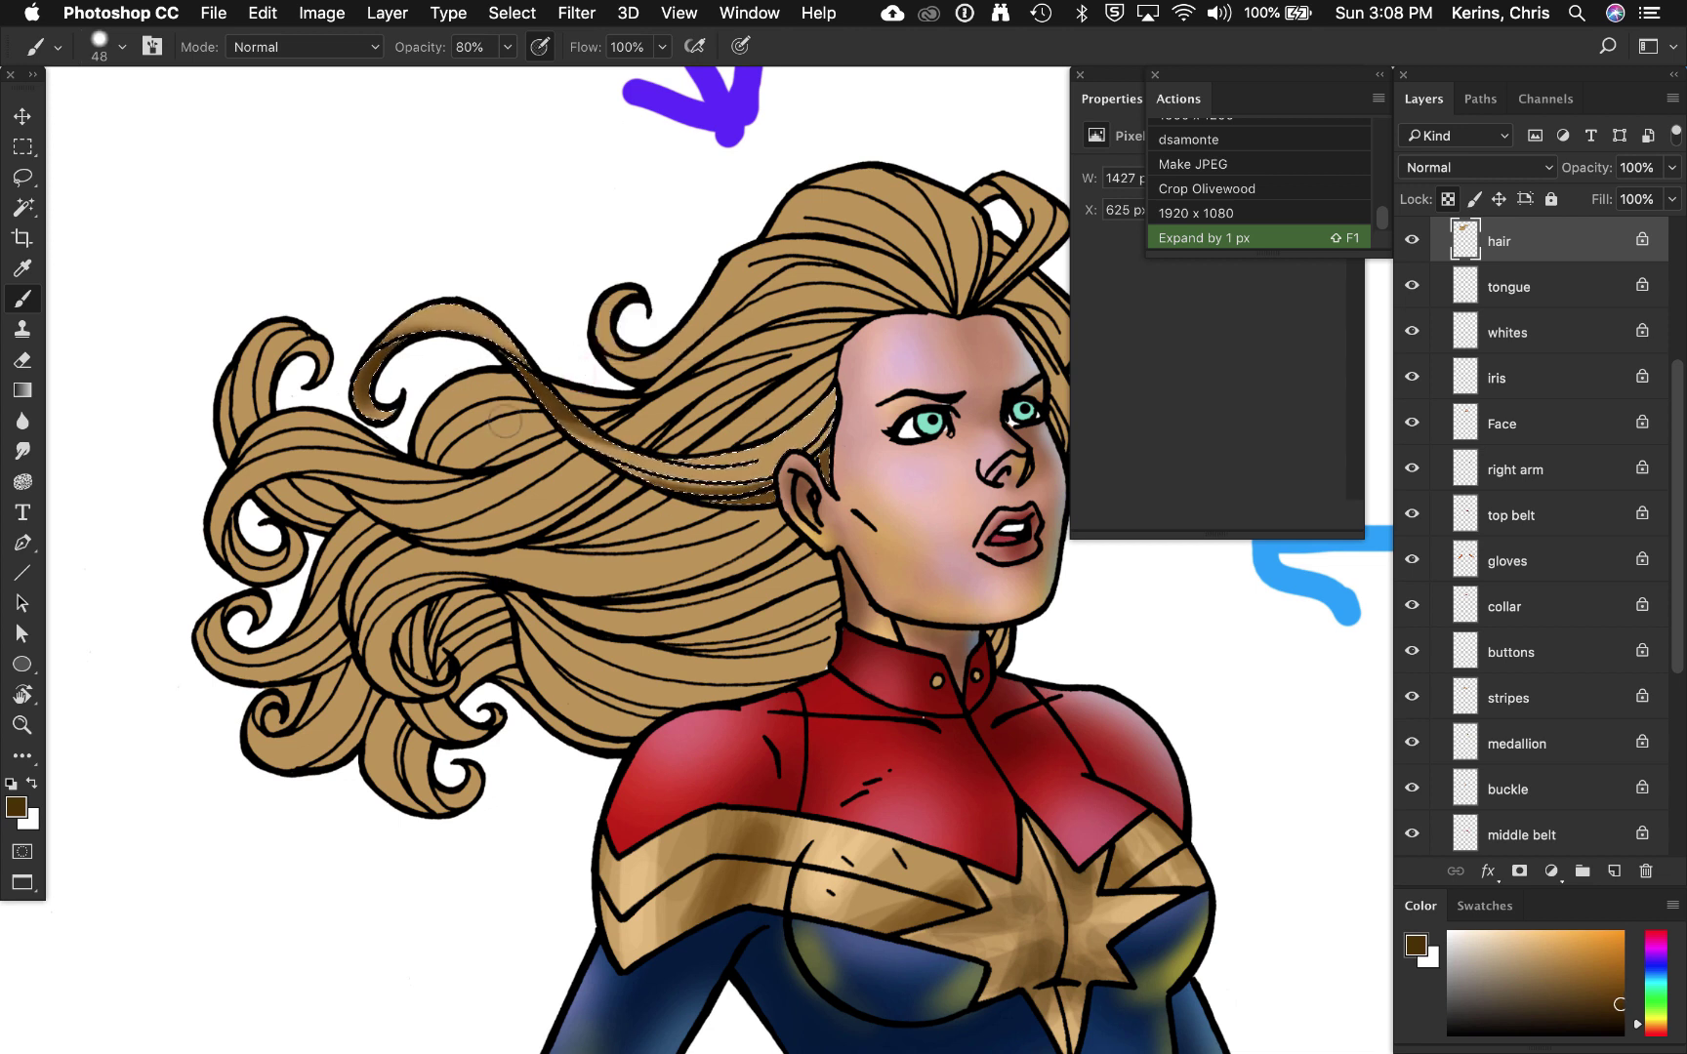
# Step: Brush light tan highlights along the long loose strand at 80% opacity, undoing the first attempt
pyautogui.moveTo(1544, 958); pyautogui.dragTo(1528, 931)
pyautogui.moveTo(824, 402); pyautogui.dragTo(576, 434)
pyautogui.press('super+z')
pyautogui.moveTo(498, 337)
pyautogui.mouseDown()
pyautogui.moveTo(489, 149)
pyautogui.moveTo(470, 109)
pyautogui.mouseUp()
pyautogui.moveTo(414, 378)
pyautogui.mouseDown()
pyautogui.moveTo(722, 483)
pyautogui.moveTo(508, 337)
pyautogui.moveTo(810, 420)
pyautogui.mouseUp()
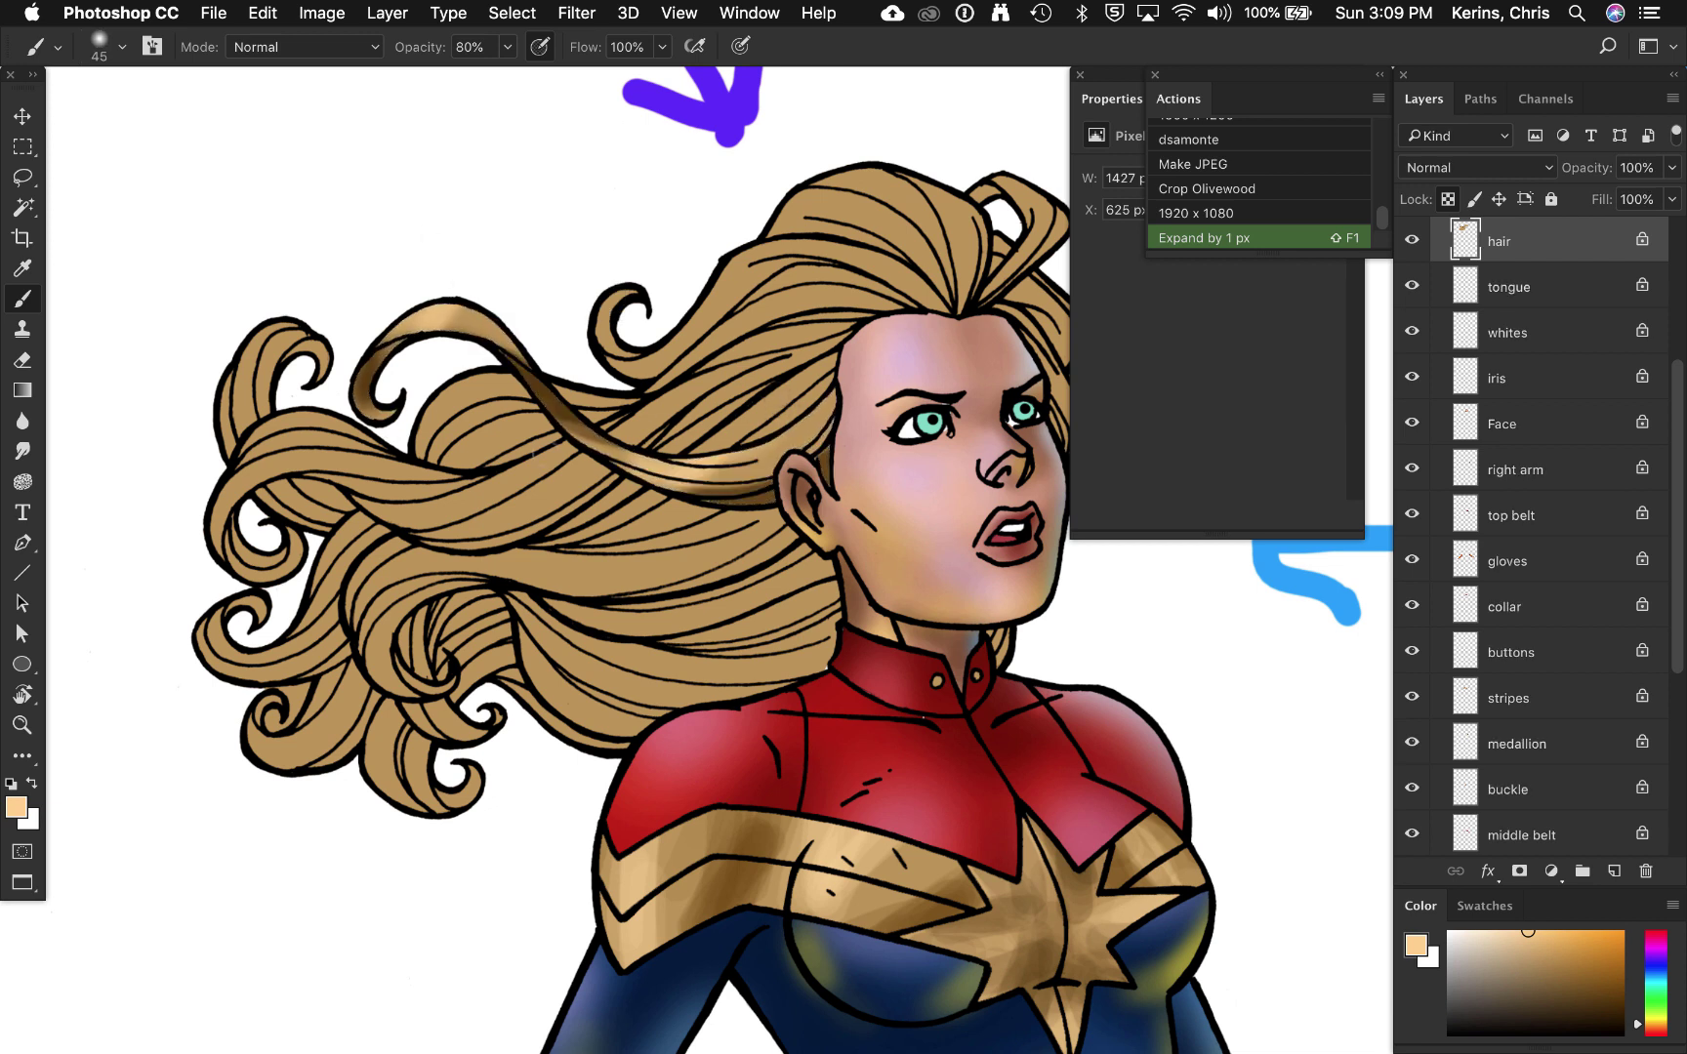
# Step: Select the upper-left curl of hair, expand the selection by 1 px, and paint light tan highlights and brown shadows on it
pyautogui.press('w')
pyautogui.click(266, 369)
pyautogui.keyDown('shift'); pyautogui.click(283, 344); pyautogui.keyUp('shift')
pyautogui.hotkey('shift', 'F1')
pyautogui.press('b')
pyautogui.moveTo(254, 381)
pyautogui.mouseDown()
pyautogui.moveTo(303, 337)
pyautogui.moveTo(283, 386)
pyautogui.moveTo(244, 401)
pyautogui.mouseUp()
pyautogui.click(1602, 999)
pyautogui.moveTo(293, 342); pyautogui.dragTo(254, 390)
# Step: Select the small curl and its strand below the crown, expand by 1 px, and shade and highlight it with a 176 px brush
pyautogui.press('w')
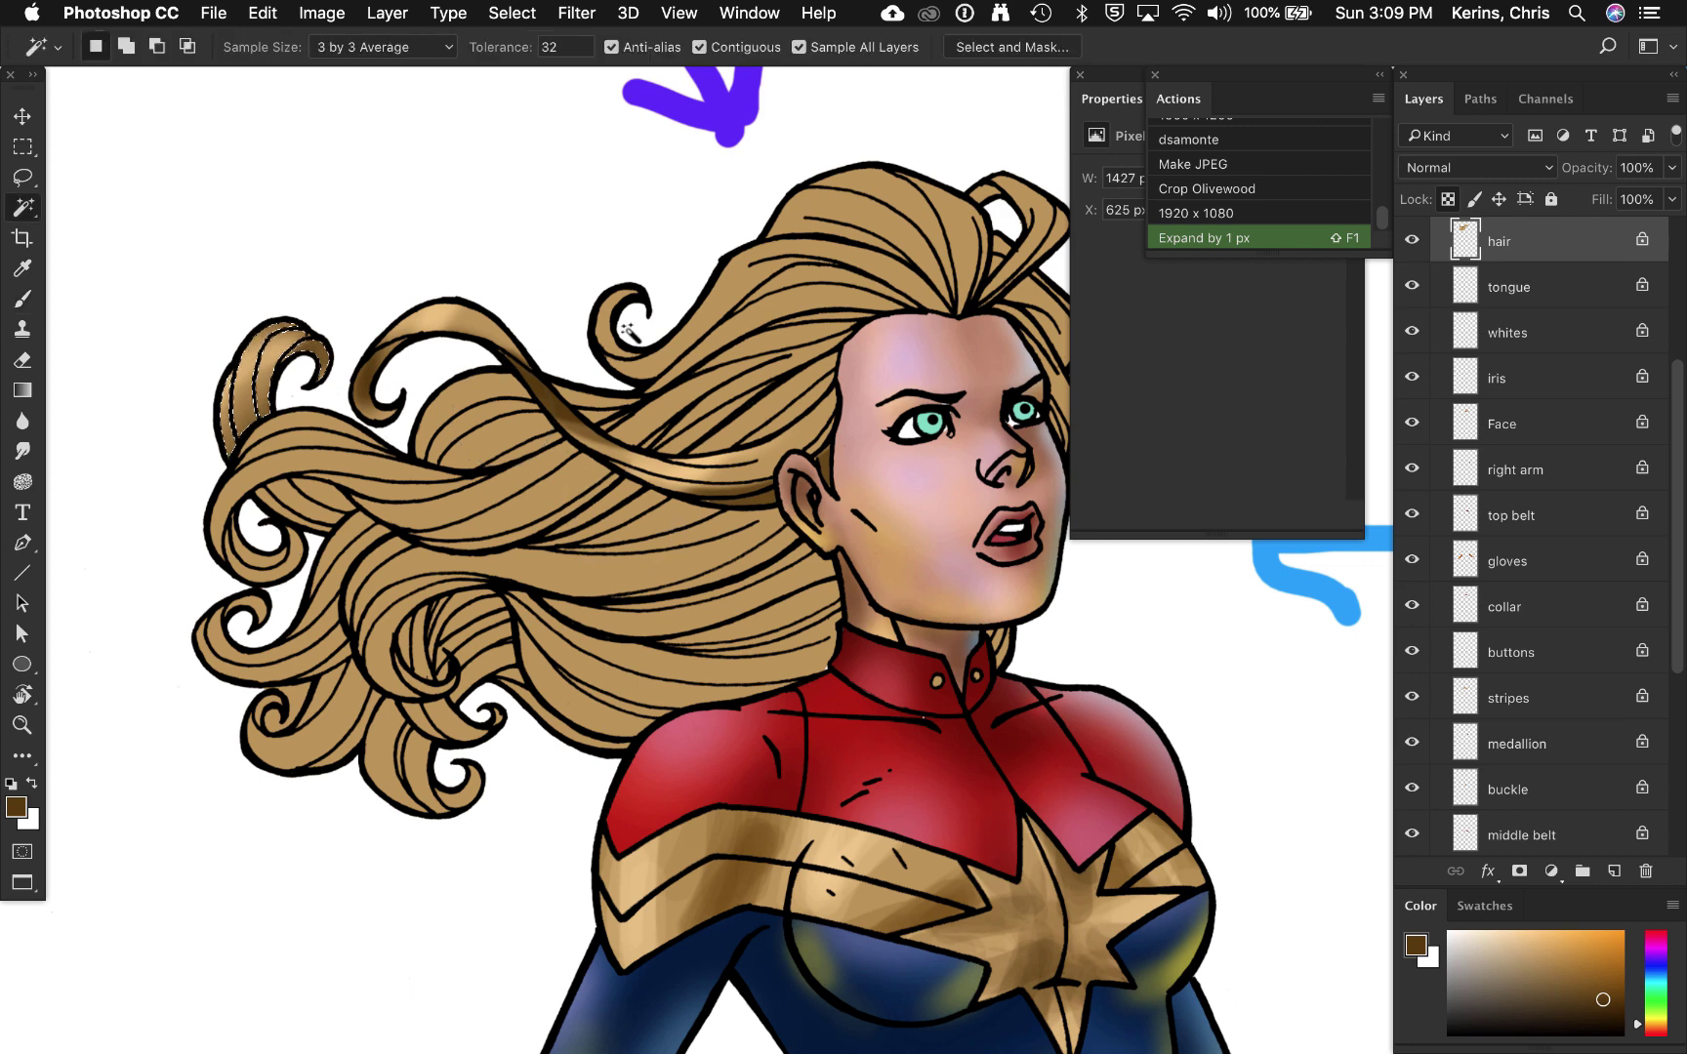
pyautogui.click(806, 283)
pyautogui.hotkey('shift', 'F1')
pyautogui.press('b')
pyautogui.keyDown('alt'); pyautogui.click(659, 272); pyautogui.keyUp('alt')
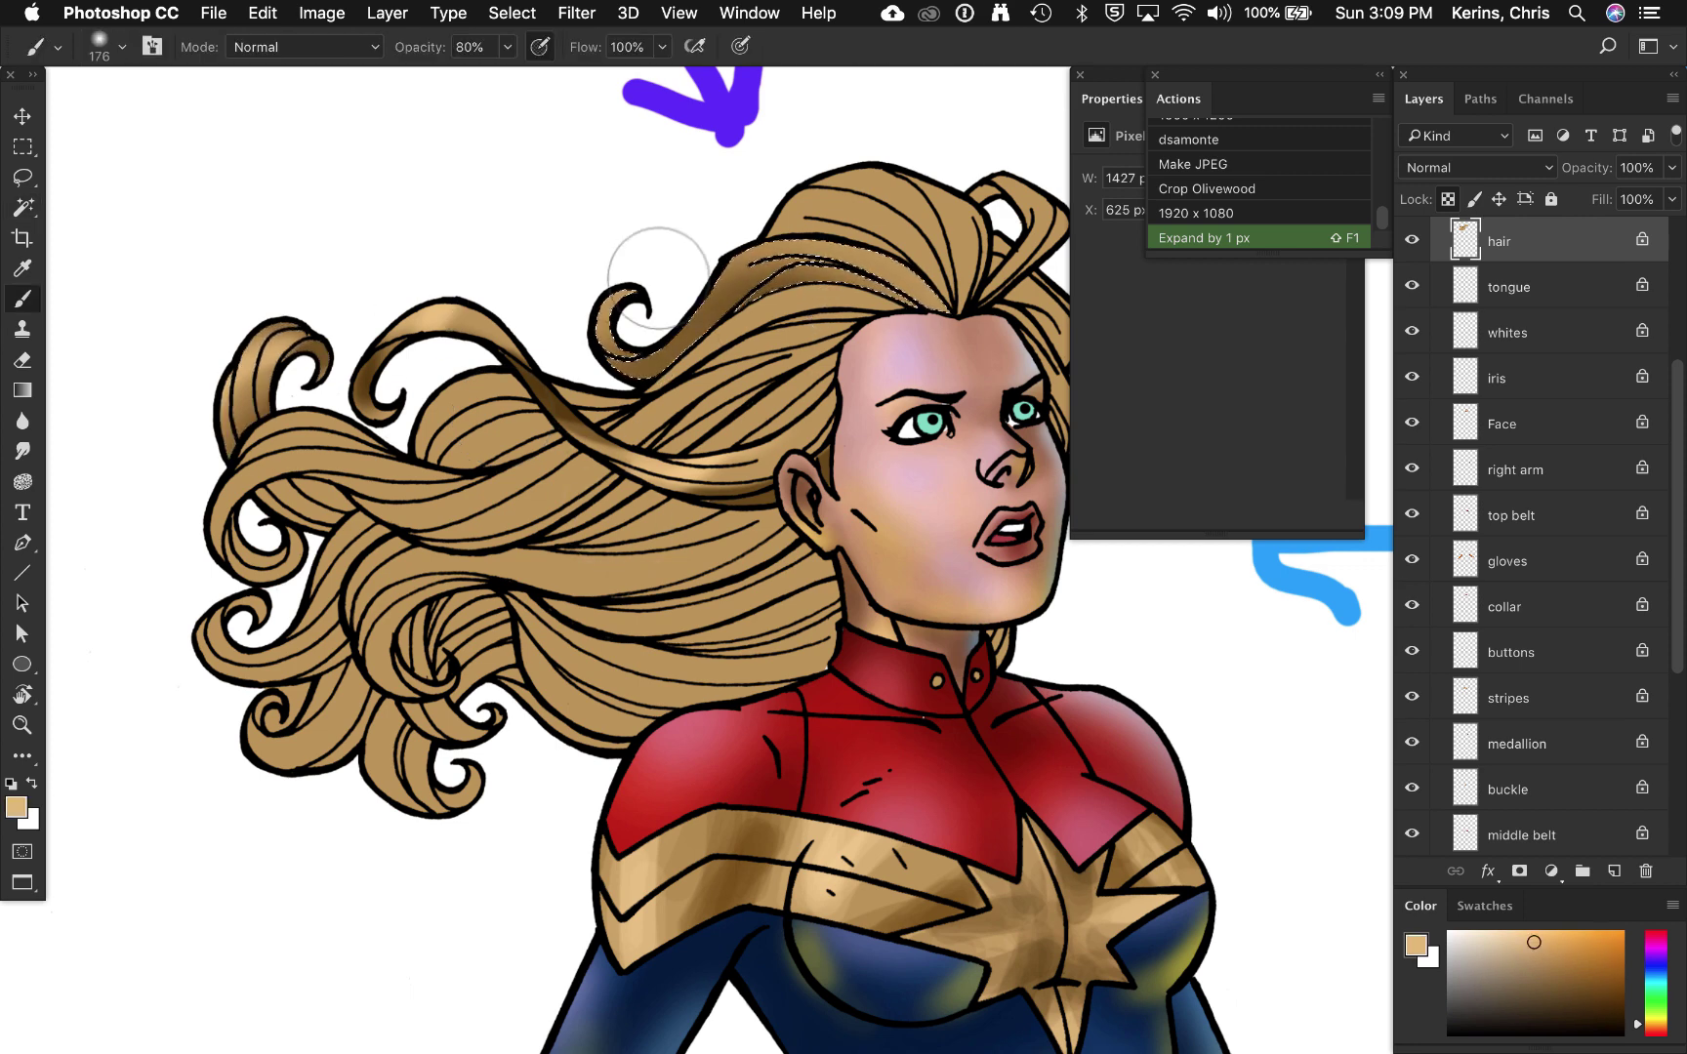
pyautogui.moveTo(722, 281); pyautogui.dragTo(829, 278)
# Step: Select the strand sweeping back from the hairline, expand it by 1 px, and shade it with sampled dark brown
pyautogui.press('w')
pyautogui.click(799, 299)
pyautogui.hotkey('shift', 'F1')
pyautogui.press('b')
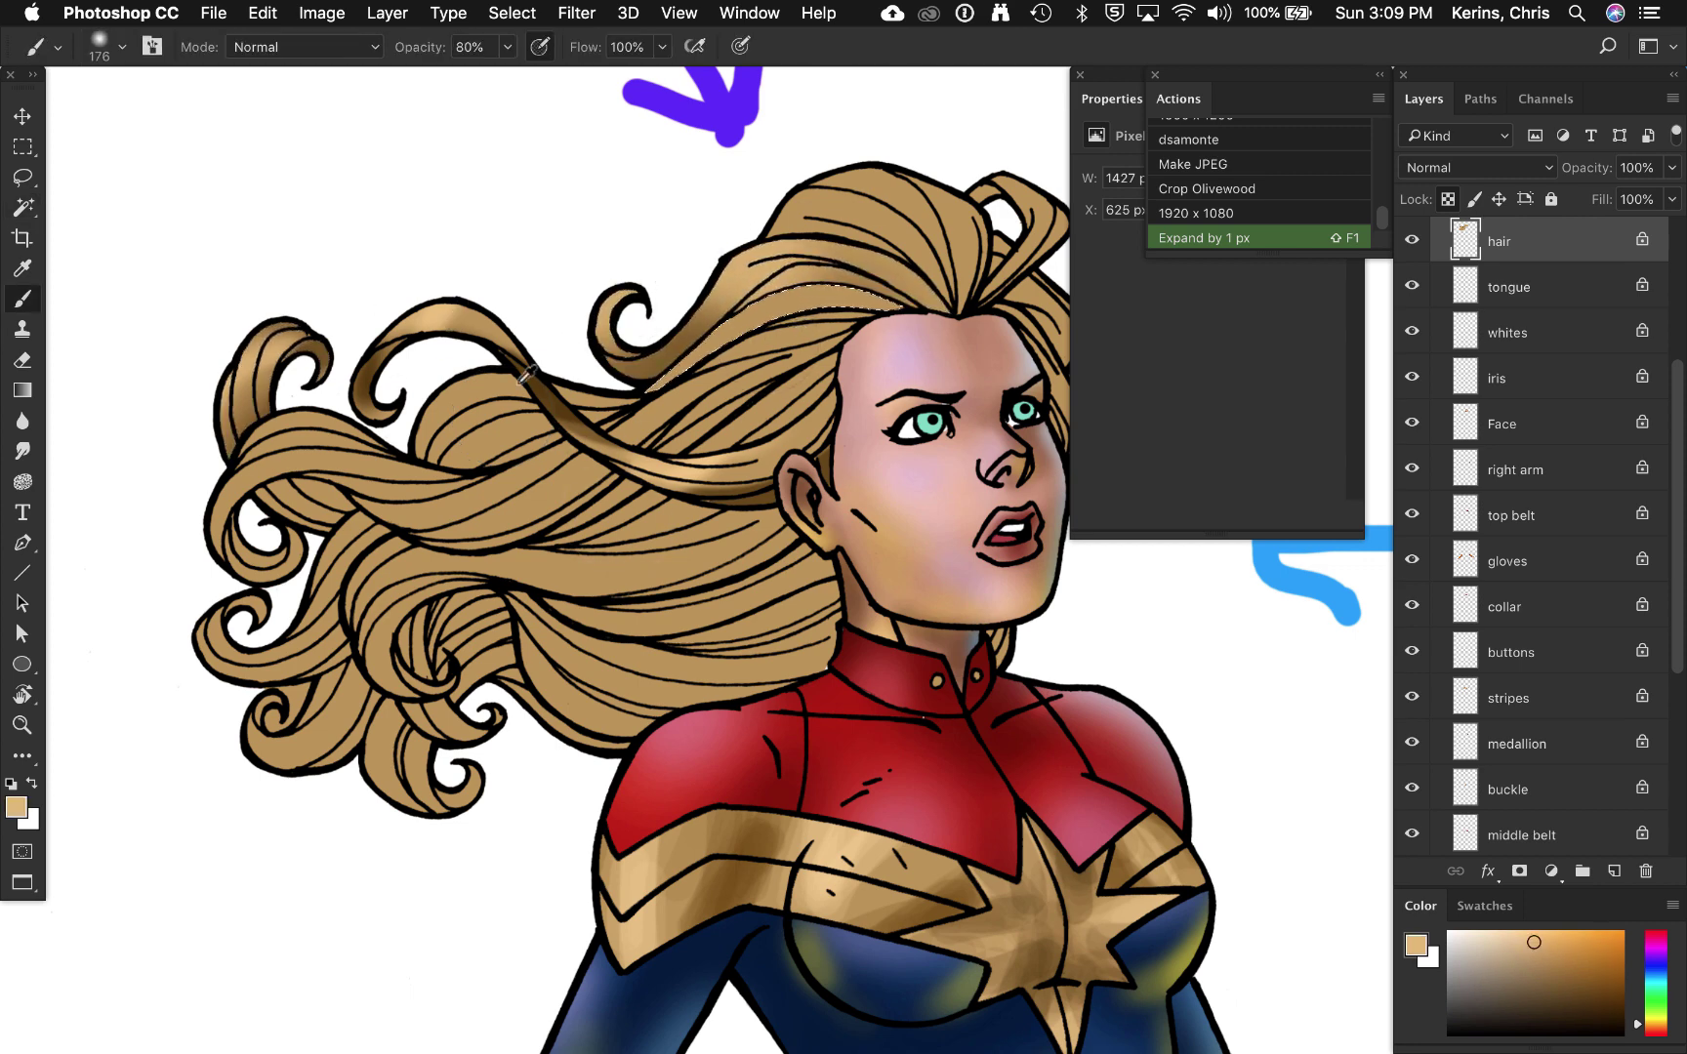
pyautogui.keyDown('alt'); pyautogui.click(566, 426); pyautogui.keyUp('alt')
pyautogui.moveTo(625, 366); pyautogui.dragTo(927, 317)
# Step: Select the crown strands, expand by 1 px, shade them dark brown, and highlight their outer edge with sampled light tan
pyautogui.press('w')
pyautogui.click(840, 216)
pyautogui.hotkey('shift', 'F1')
pyautogui.press('b')
pyautogui.moveTo(776, 232); pyautogui.dragTo(976, 244)
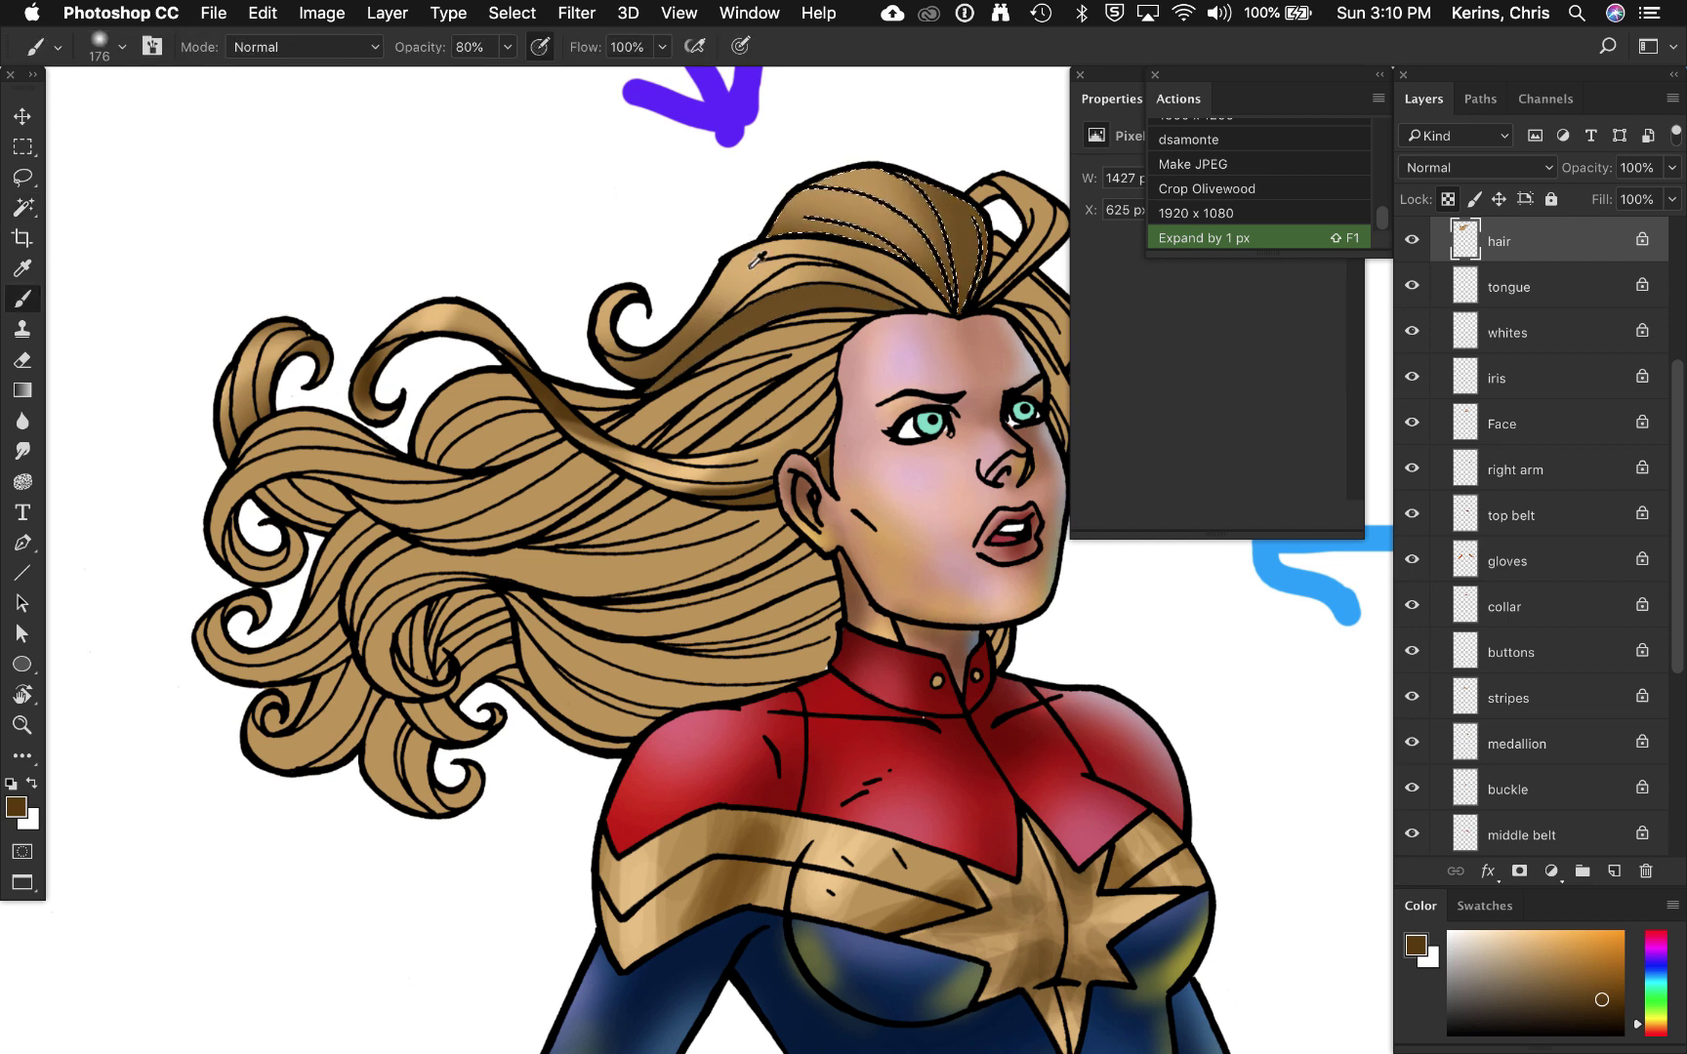
pyautogui.keyDown('alt'); pyautogui.click(746, 270); pyautogui.keyUp('alt')
pyautogui.press('[')
pyautogui.press('[')
pyautogui.press('[')
pyautogui.moveTo(836, 183); pyautogui.dragTo(813, 164)
pyautogui.hotkey('ctrl', 'd')
# Step: Select the rounded lock behind the long loose strand, expand by 1 px, and paint brown shadows and tan highlights with a 101 px brush
pyautogui.press('w')
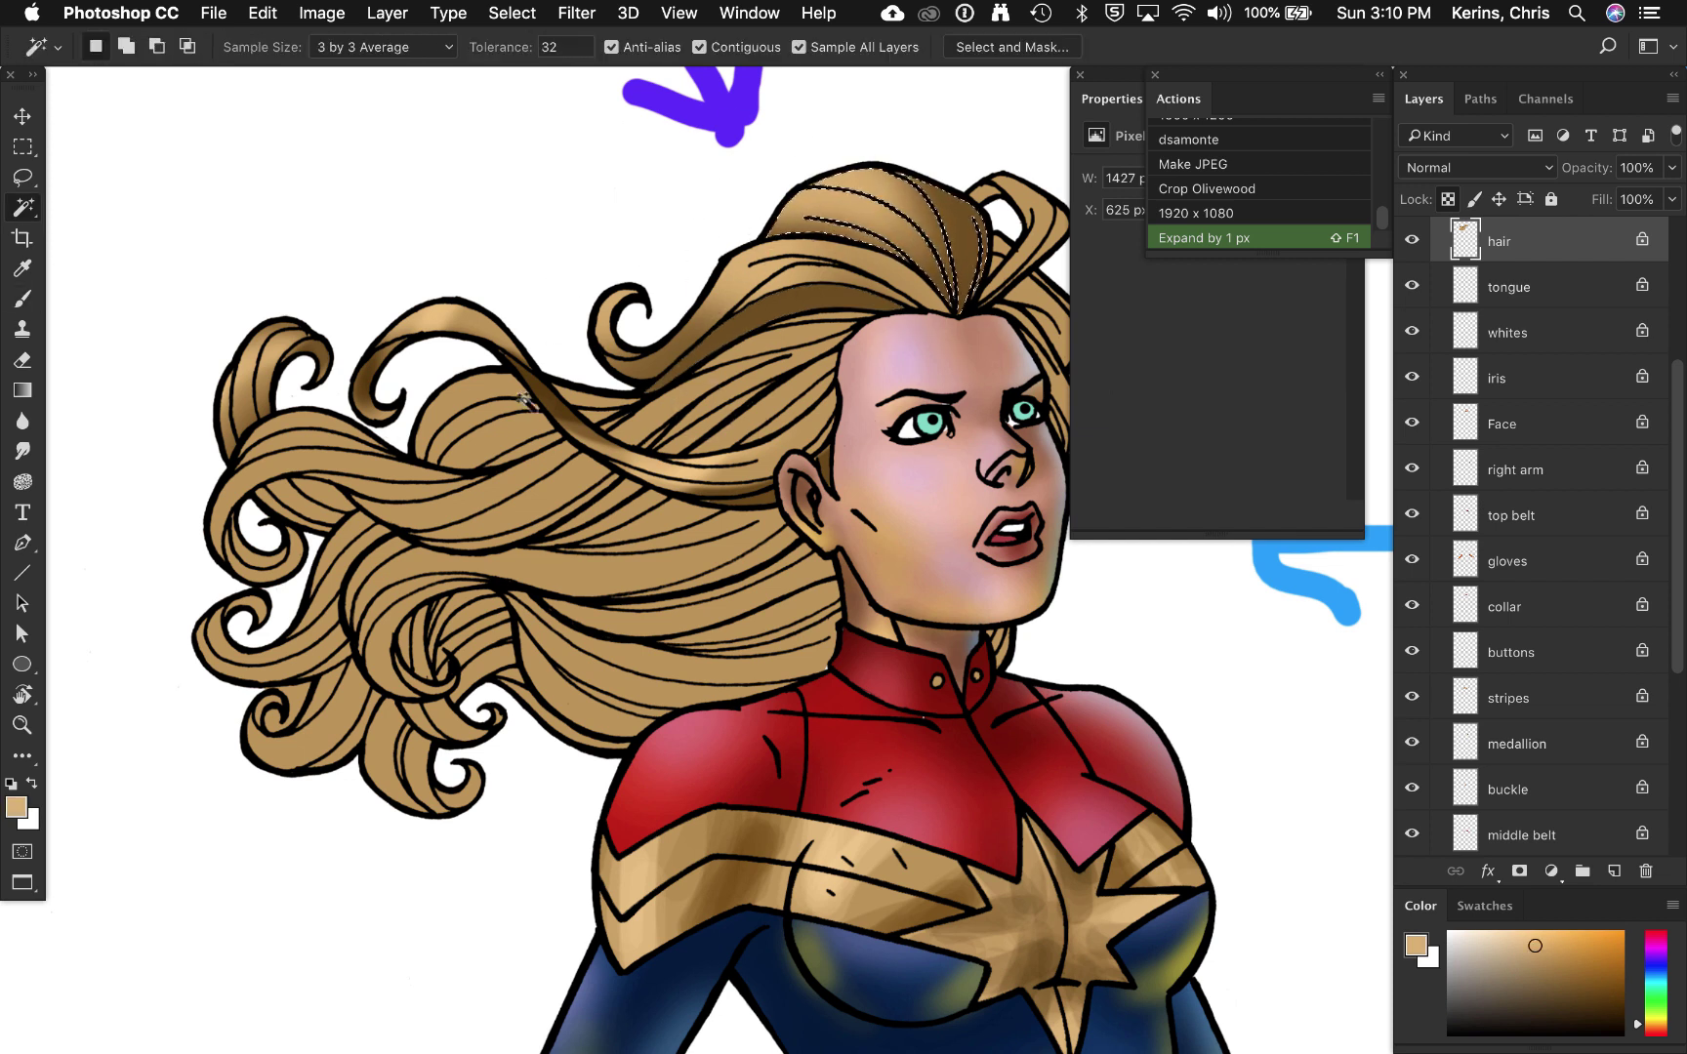
pyautogui.click(595, 430)
pyautogui.hotkey('shift', 'F1')
pyautogui.press('b')
pyautogui.keyDown('alt'); pyautogui.click(569, 419); pyautogui.keyUp('alt')
pyautogui.moveTo(595, 405)
pyautogui.mouseDown()
pyautogui.moveTo(459, 449)
pyautogui.moveTo(644, 400)
pyautogui.mouseUp()
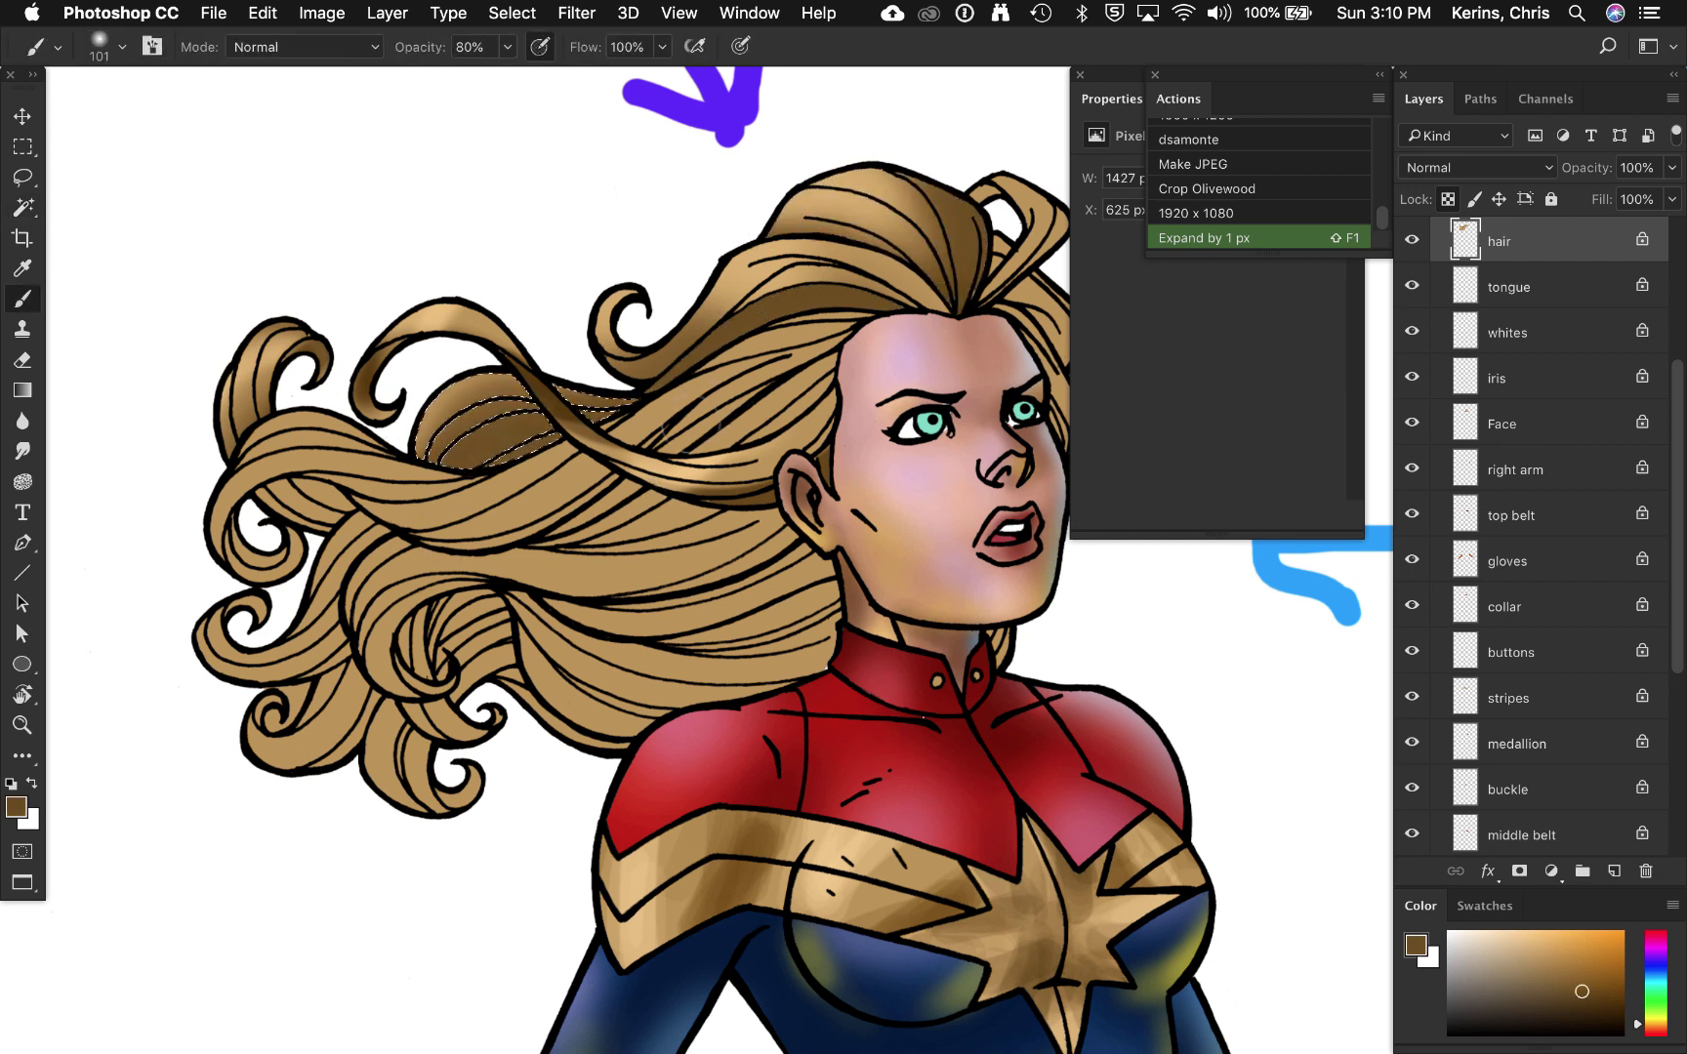
pyautogui.keyDown('alt'); pyautogui.click(457, 318); pyautogui.keyUp('alt')
pyautogui.moveTo(496, 357)
pyautogui.mouseDown()
pyautogui.moveTo(547, 415)
pyautogui.moveTo(464, 459)
pyautogui.moveTo(547, 410)
pyautogui.mouseUp()
pyautogui.keyDown('alt'); pyautogui.click(774, 452); pyautogui.keyUp('alt')
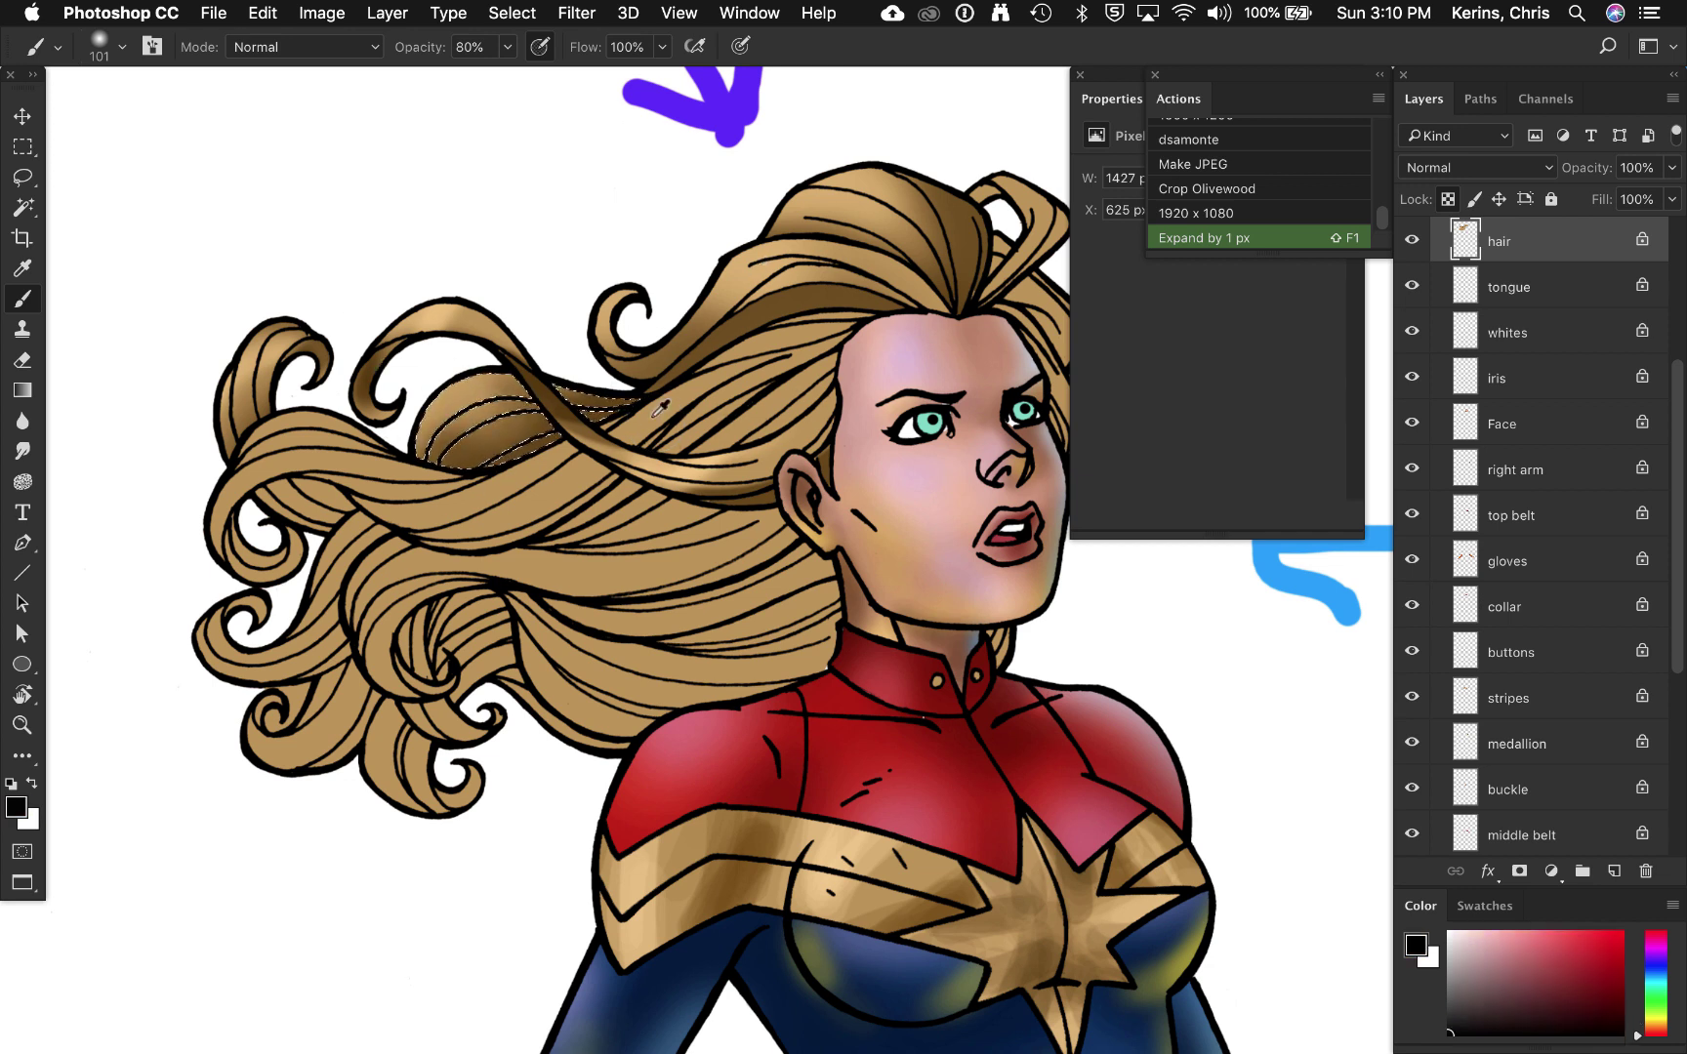
pyautogui.keyDown('alt'); pyautogui.click(759, 493); pyautogui.keyUp('alt')
pyautogui.moveTo(439, 459)
pyautogui.mouseDown()
pyautogui.moveTo(625, 406)
pyautogui.moveTo(488, 422)
pyautogui.mouseUp()
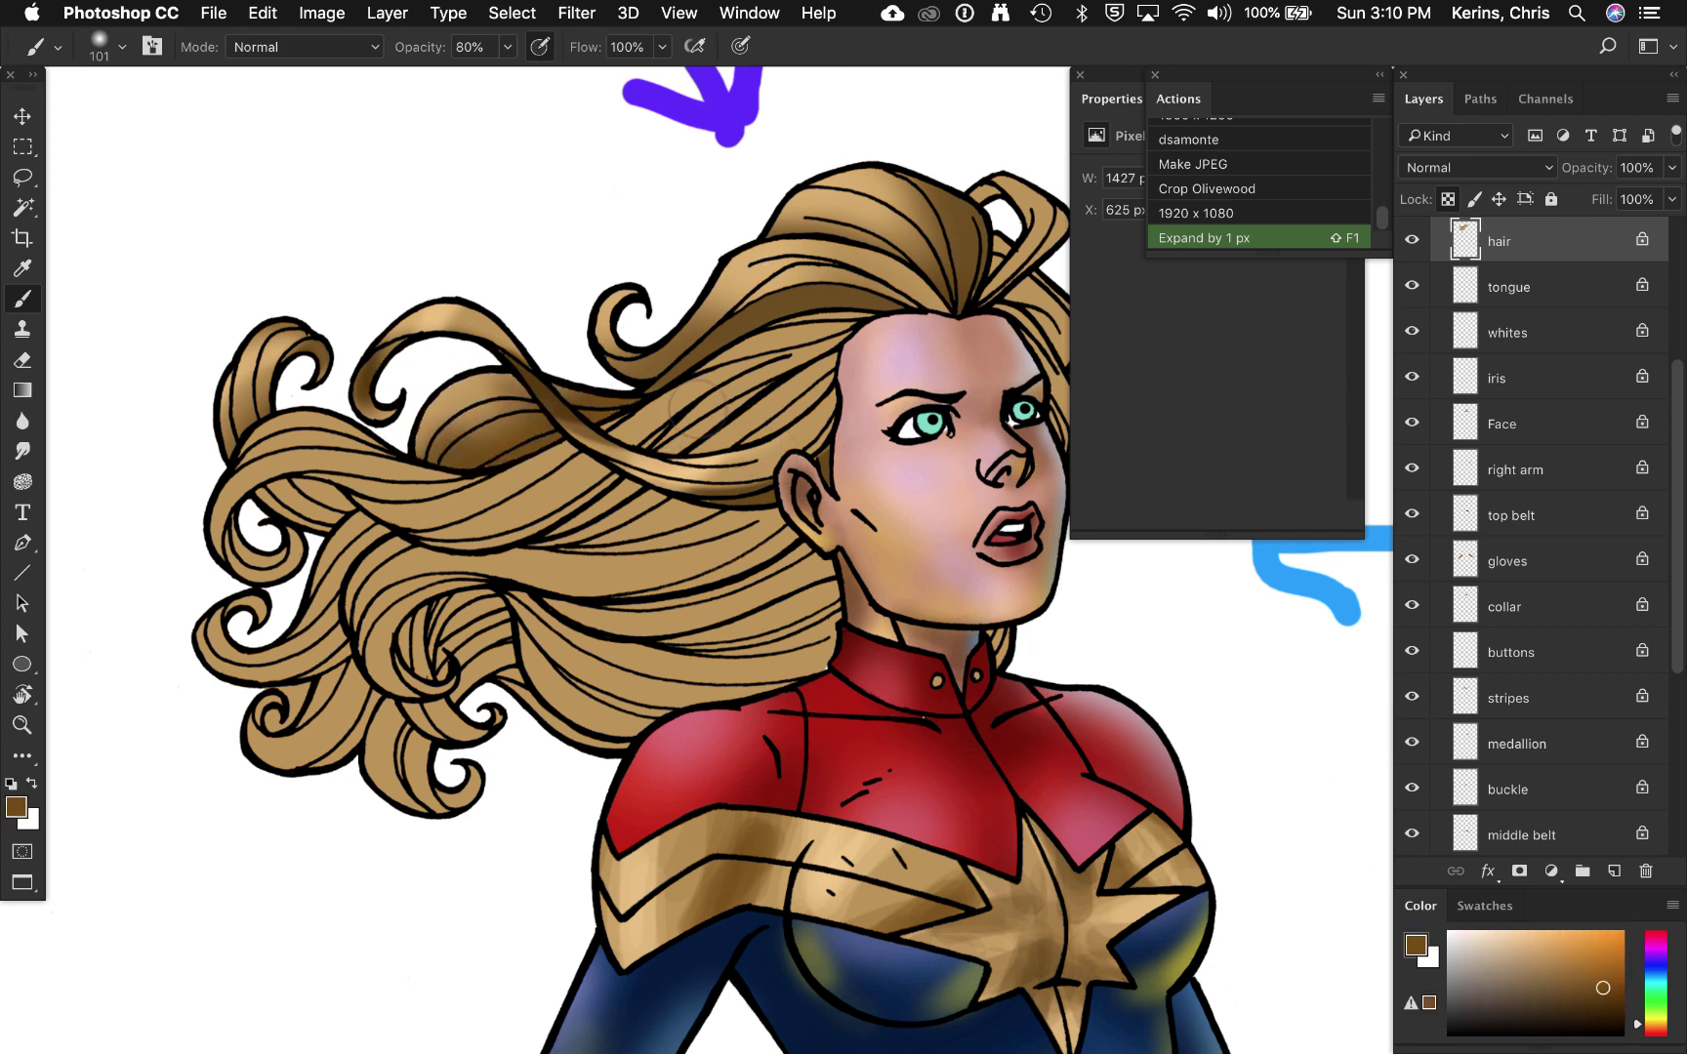
pyautogui.hotkey('ctrl', 'd')
# Step: Select the long strands sweeping from the face to the left curl and shade them brown with a 101 px brush
pyautogui.press('w')
pyautogui.click(320, 420)
pyautogui.click(321, 438)
pyautogui.click(324, 461)
pyautogui.click(387, 491)
pyautogui.click(507, 510)
pyautogui.click(563, 488)
pyautogui.click(674, 415)
pyautogui.click(762, 344)
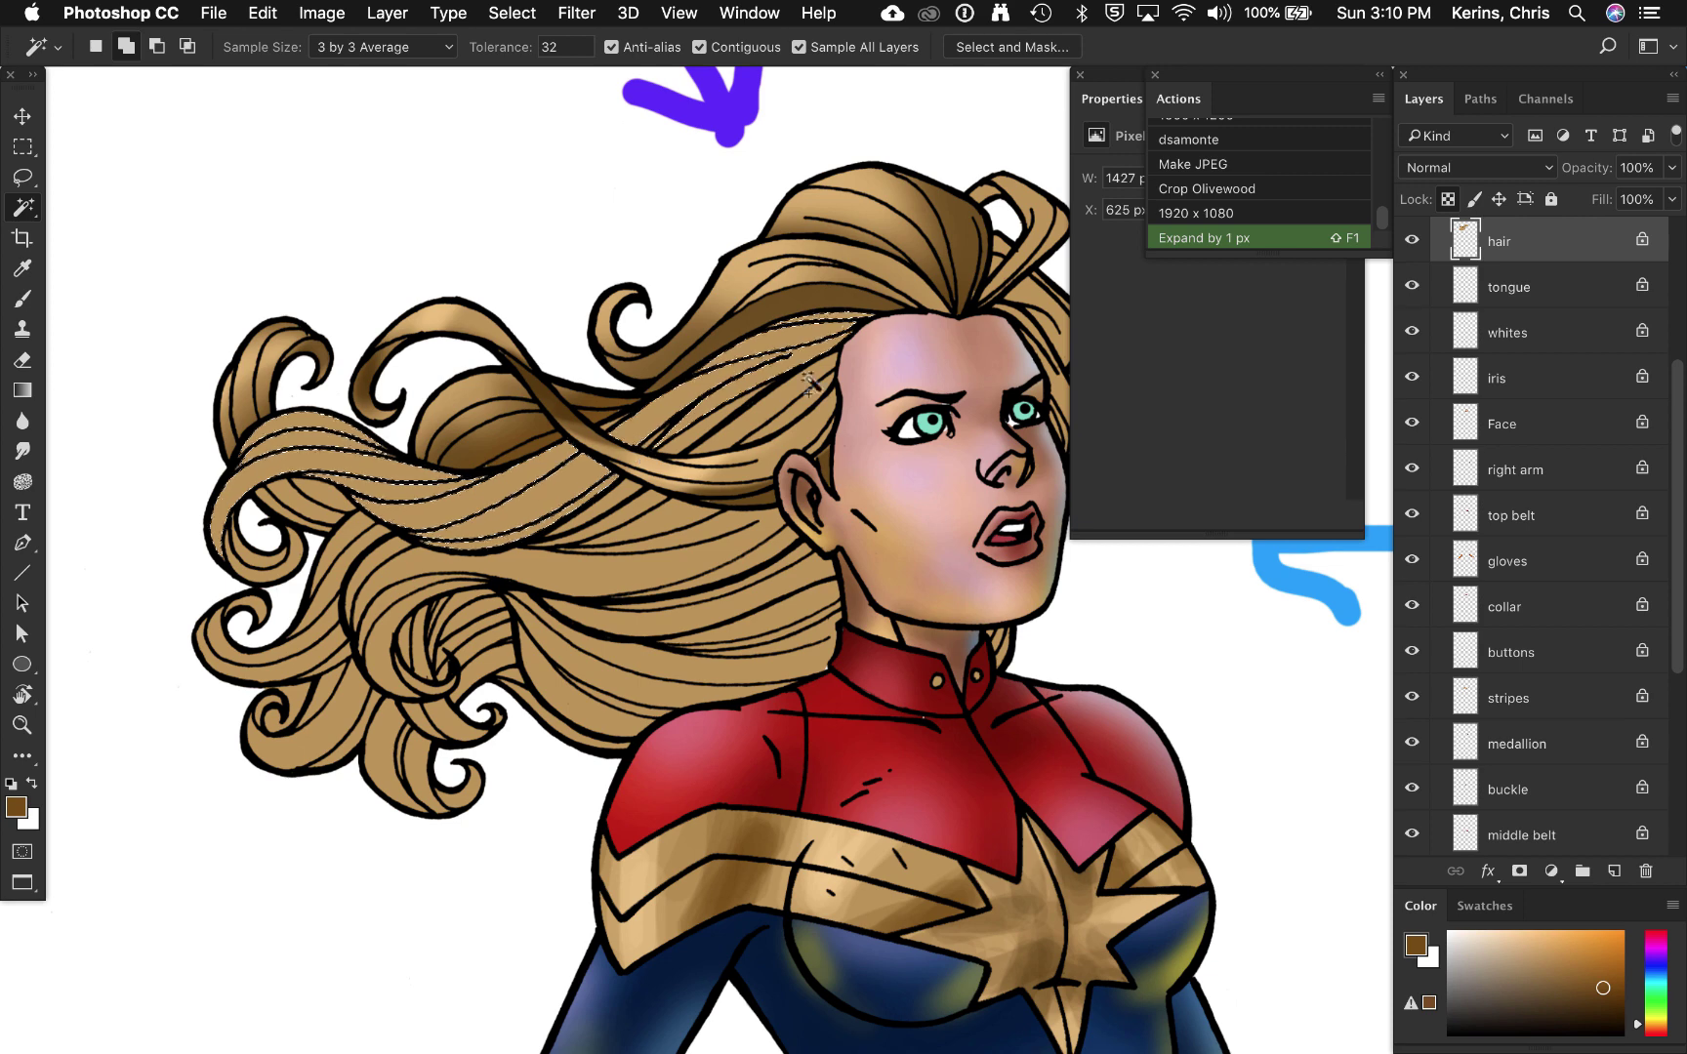
pyautogui.click(741, 395)
pyautogui.press('b')
pyautogui.moveTo(220, 576)
pyautogui.mouseDown()
pyautogui.moveTo(468, 488)
pyautogui.moveTo(841, 292)
pyautogui.moveTo(644, 414)
pyautogui.mouseUp()
# Step: Highlight the selected sweeping strands with light tan sampled from the long loose strand
pyautogui.keyDown('alt'); pyautogui.click(444, 318); pyautogui.keyUp('alt')
pyautogui.moveTo(303, 437); pyautogui.dragTo(238, 513)
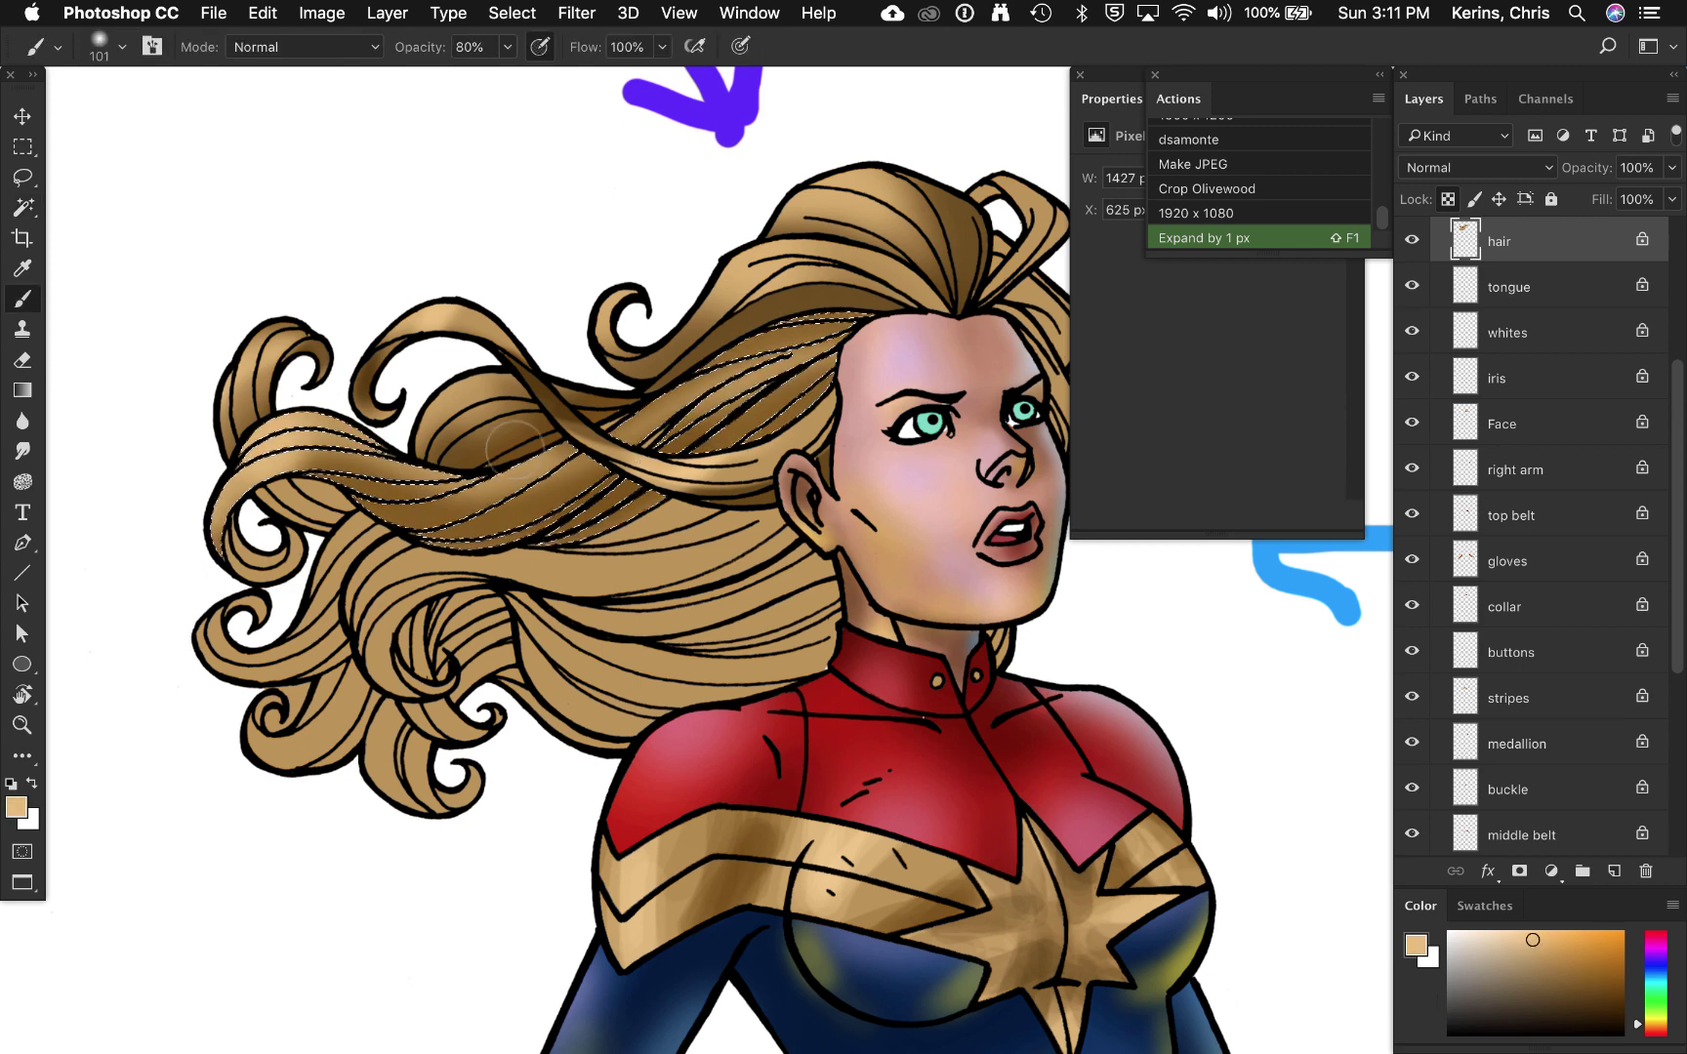
pyautogui.moveTo(520, 449)
pyautogui.mouseDown()
pyautogui.moveTo(425, 517)
pyautogui.moveTo(561, 458)
pyautogui.mouseUp()
pyautogui.moveTo(635, 424); pyautogui.dragTo(830, 342)
# Step: Undo the last highlight strokes, deepen the sweeping strands' shadows with very dark brown, and clear the selection
pyautogui.press('Delete')
pyautogui.press('super+z')
pyautogui.press('super+alt+z')
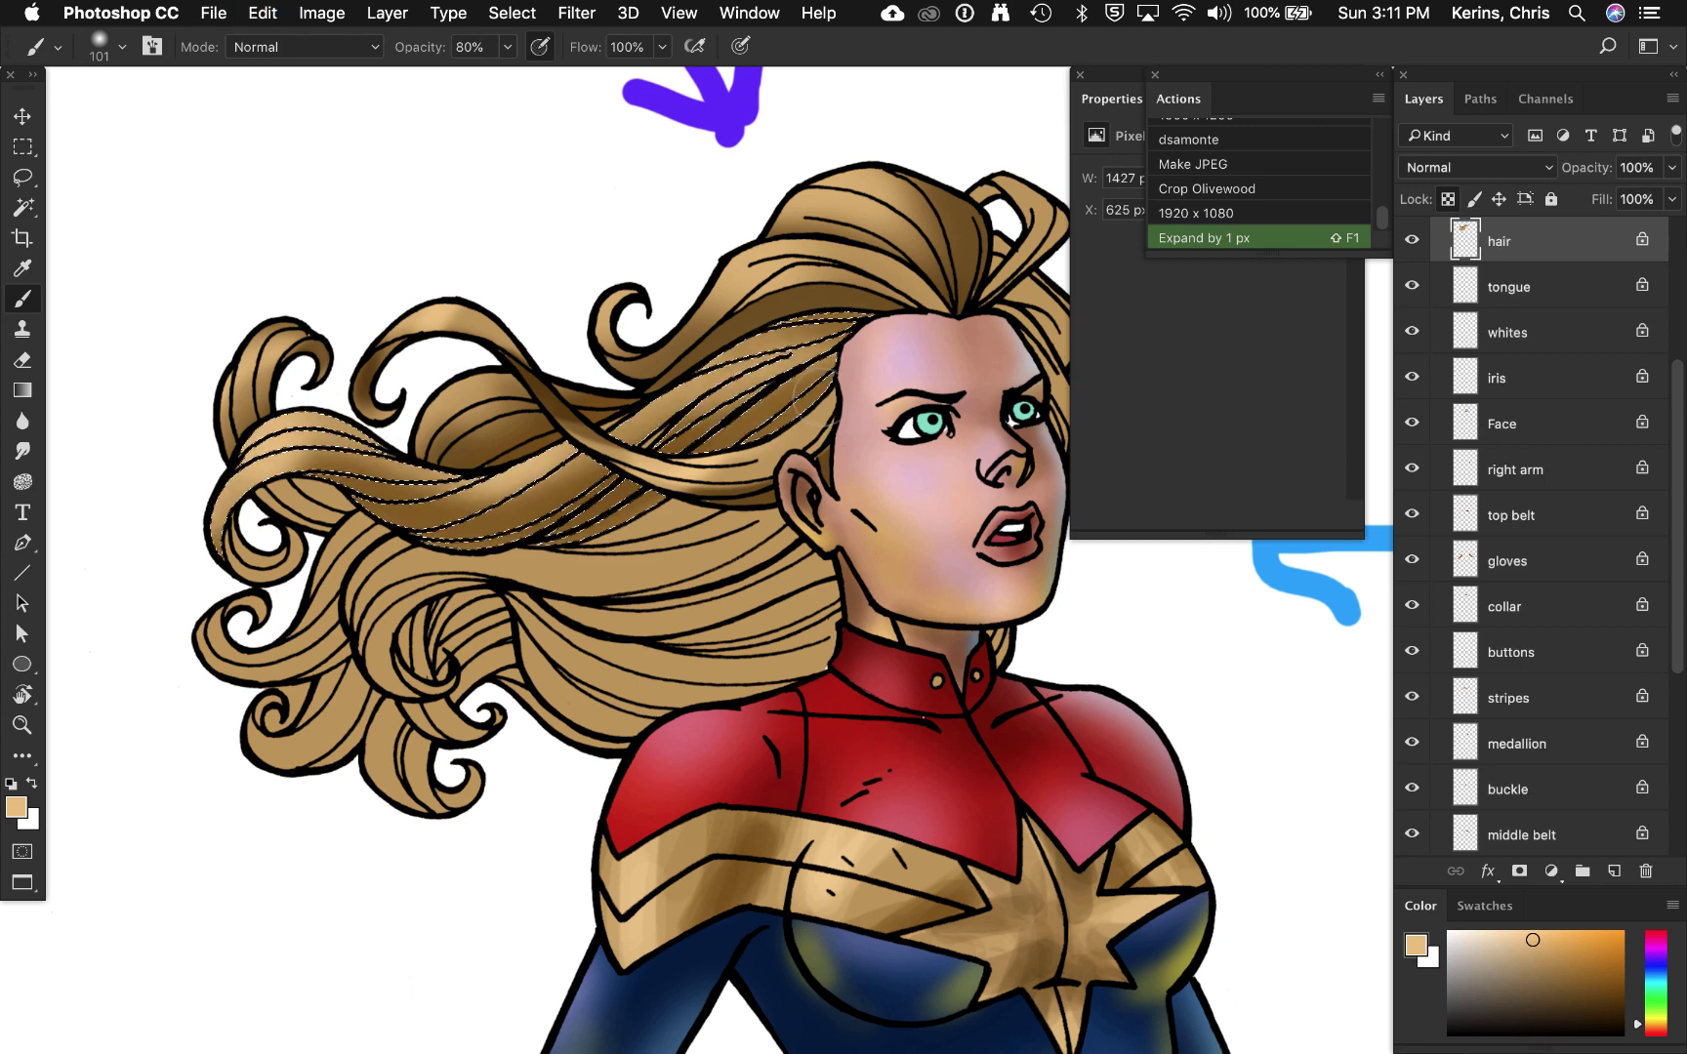
pyautogui.press('super+alt+z')
pyautogui.keyDown('alt'); pyautogui.click(610, 400); pyautogui.keyUp('alt')
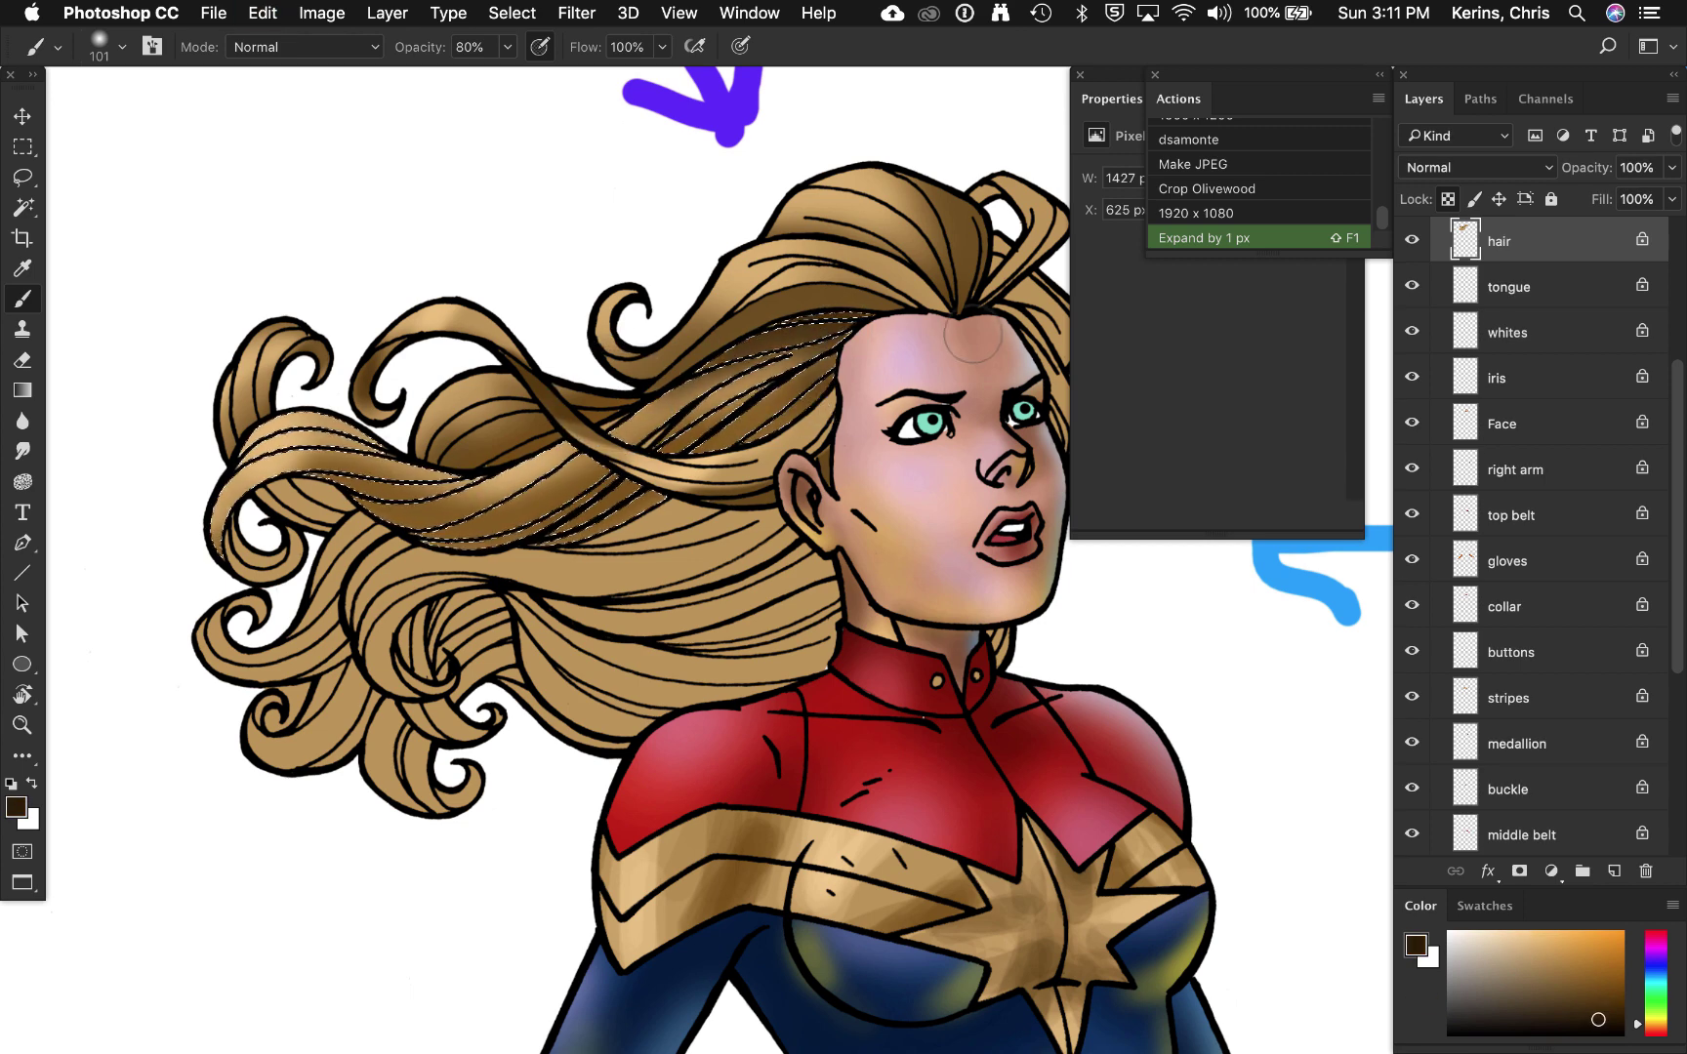
pyautogui.press('super+d')
# Step: Select the small strands inside the left curl and shade them with very dark brown
pyautogui.press('w')
pyautogui.click(321, 500)
pyautogui.keyDown('shift'); pyautogui.click(300, 510); pyautogui.keyUp('shift')
pyautogui.keyDown('shift'); pyautogui.click(277, 507); pyautogui.keyUp('shift')
pyautogui.press('b')
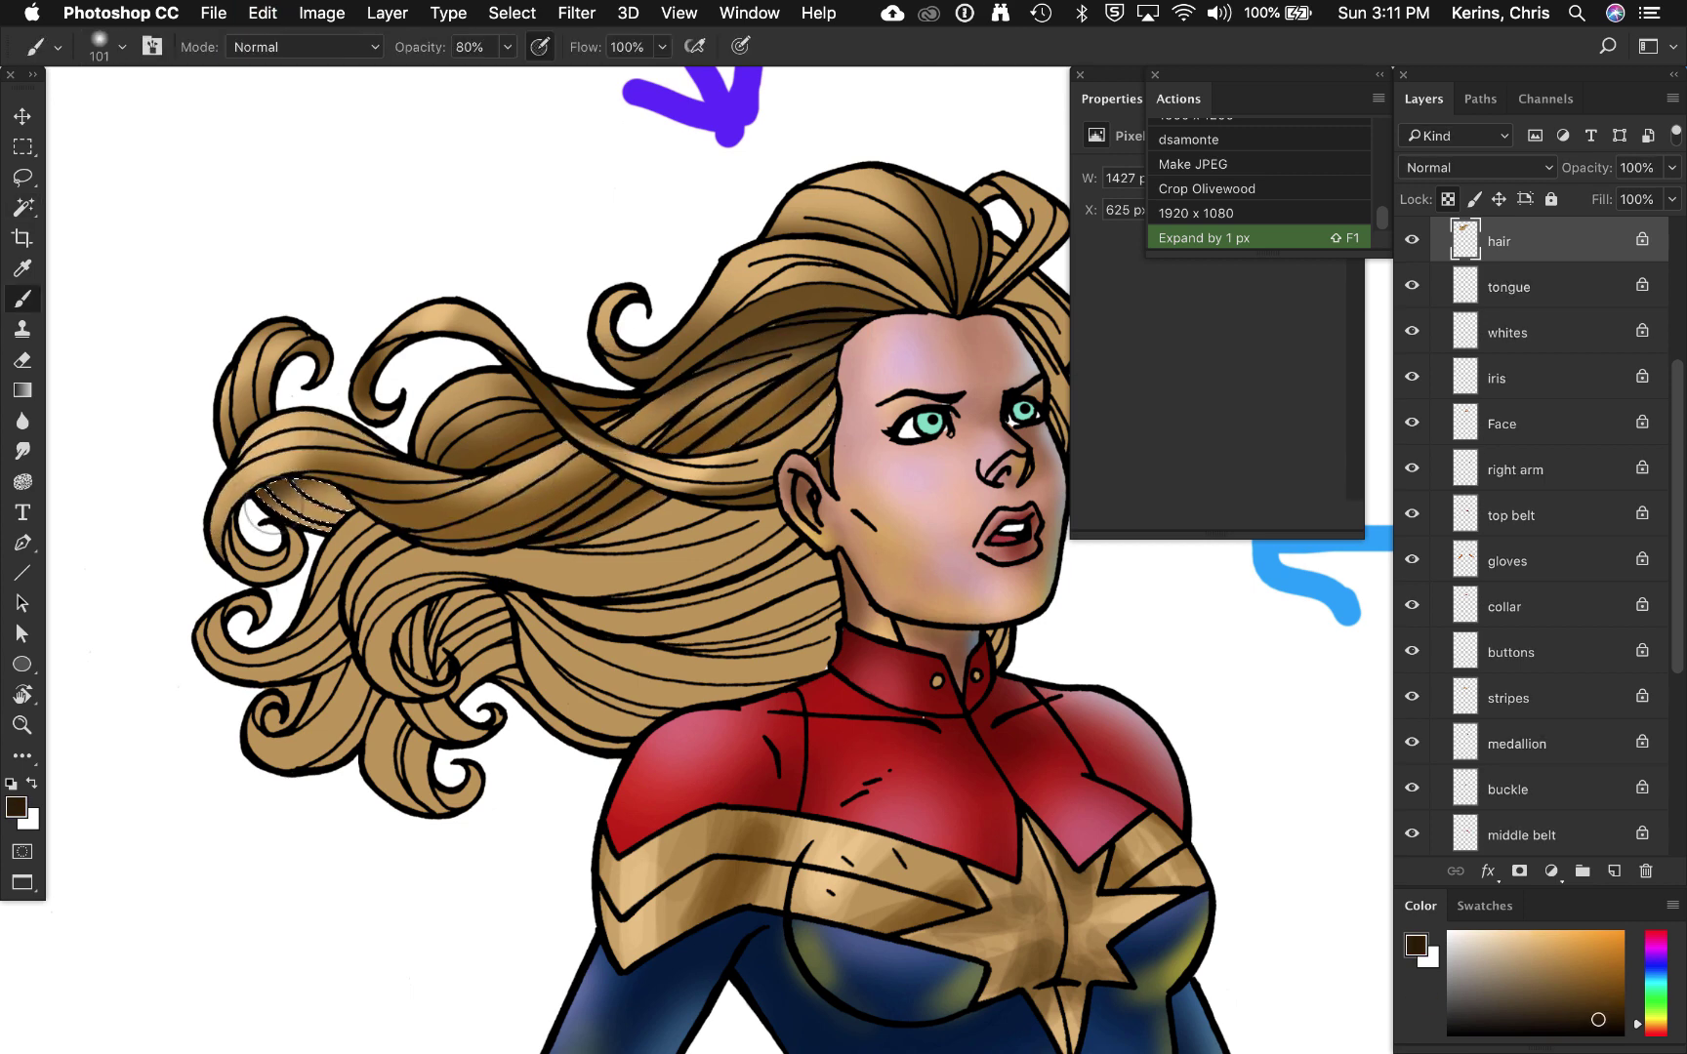
pyautogui.moveTo(265, 509); pyautogui.dragTo(327, 507)
pyautogui.keyDown('alt'); pyautogui.click(446, 501); pyautogui.keyUp('alt')
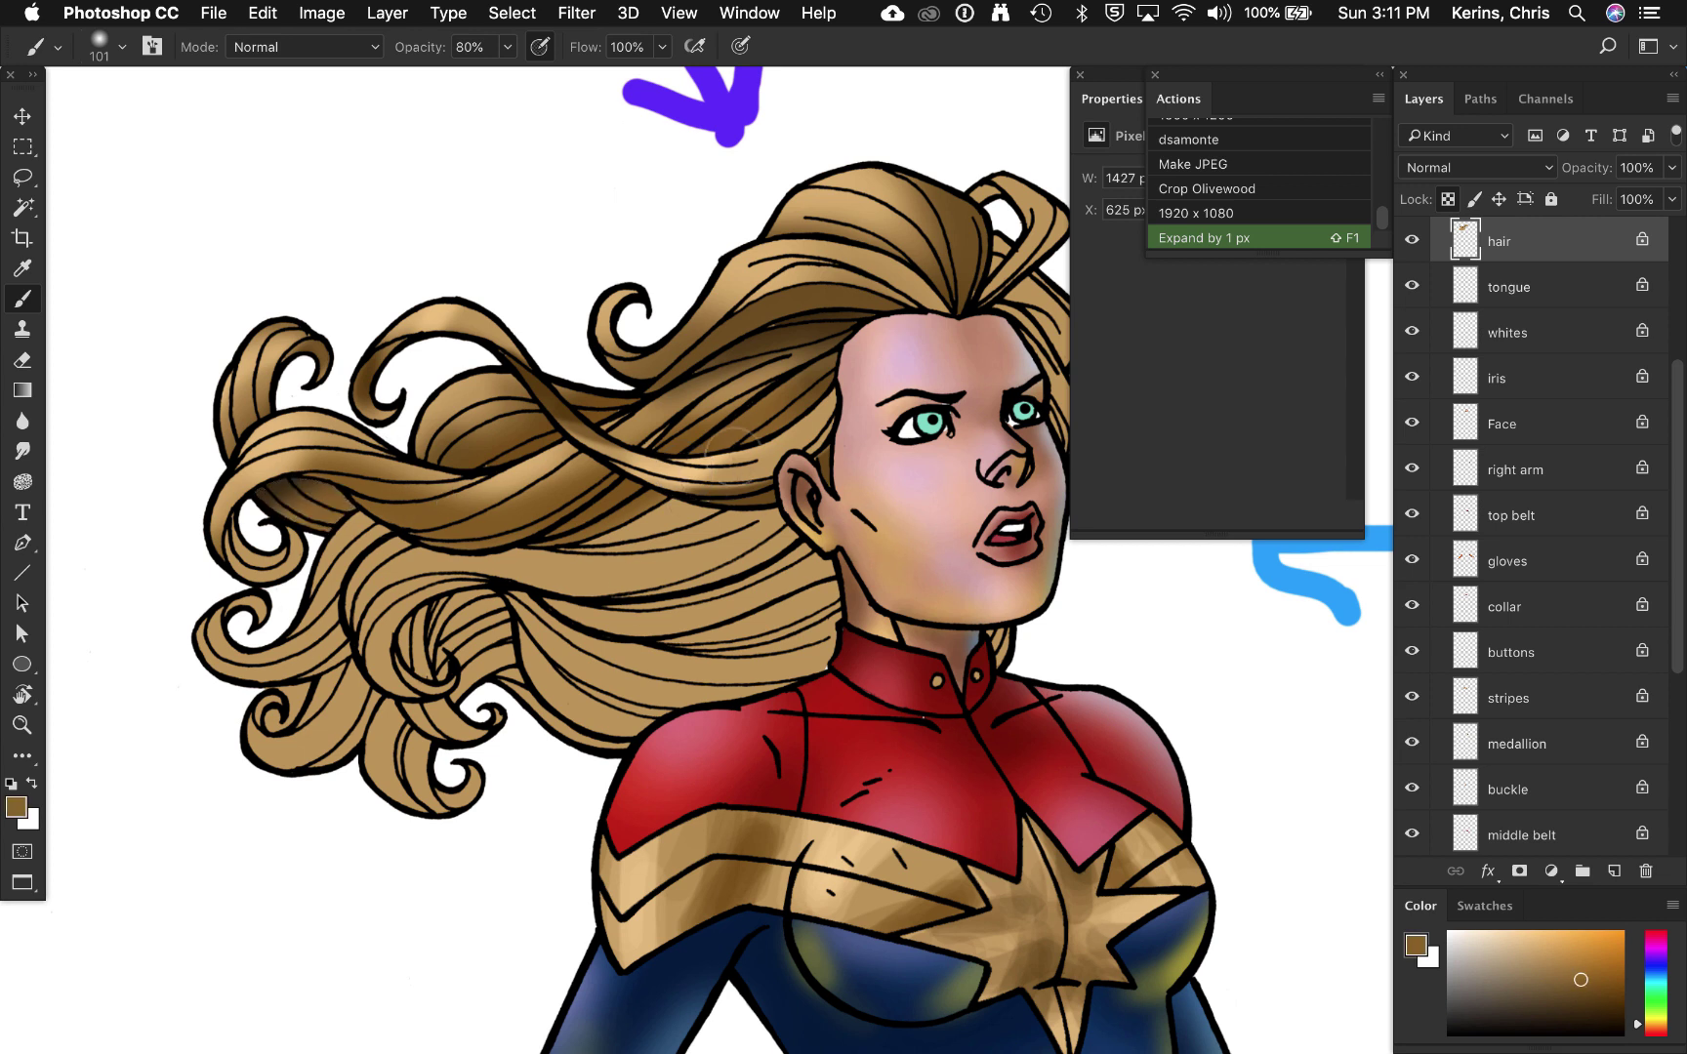
# Step: Select the lower-left curling strands and shade them with brown sampled from the neighbouring shadows
pyautogui.press('w')
pyautogui.press('b')
pyautogui.press('w')
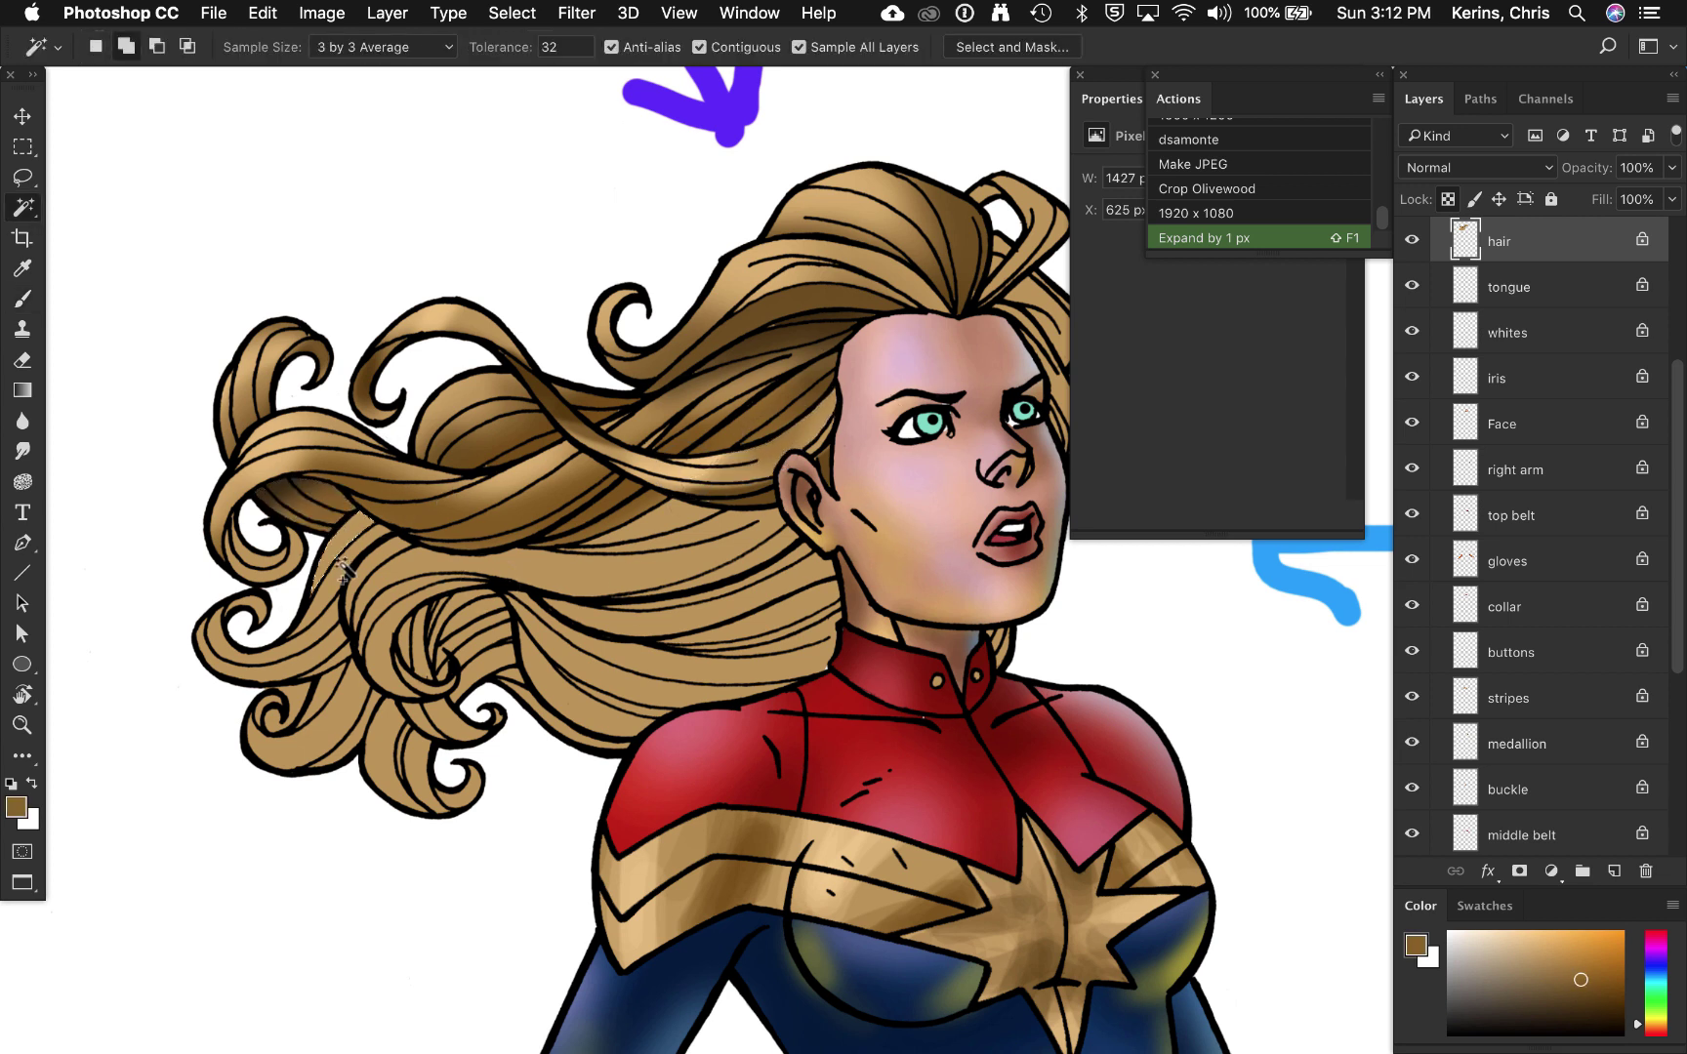
pyautogui.keyDown('shift'); pyautogui.click(340, 565); pyautogui.keyUp('shift')
pyautogui.keyDown('shift'); pyautogui.click(318, 648); pyautogui.keyUp('shift')
pyautogui.press('b')
pyautogui.keyDown('alt'); pyautogui.click(289, 494); pyautogui.keyUp('alt')
pyautogui.moveTo(226, 634)
pyautogui.mouseDown()
pyautogui.moveTo(310, 652)
pyautogui.moveTo(292, 602)
pyautogui.moveTo(310, 639)
pyautogui.mouseUp()
# Step: Highlight the lower-left curl with light tan sampled from the long loose strand, and resample brown from the hair shadows
pyautogui.keyDown('alt'); pyautogui.click(570, 555); pyautogui.keyUp('alt')
pyautogui.keyDown('alt'); pyautogui.click(570, 557); pyautogui.keyUp('alt')
pyautogui.keyDown('alt'); pyautogui.click(440, 317); pyautogui.keyUp('alt')
pyautogui.moveTo(188, 675)
pyautogui.mouseDown()
pyautogui.moveTo(244, 644)
pyautogui.moveTo(256, 604)
pyautogui.mouseUp()
pyautogui.keyDown('alt'); pyautogui.click(334, 639); pyautogui.keyUp('alt')
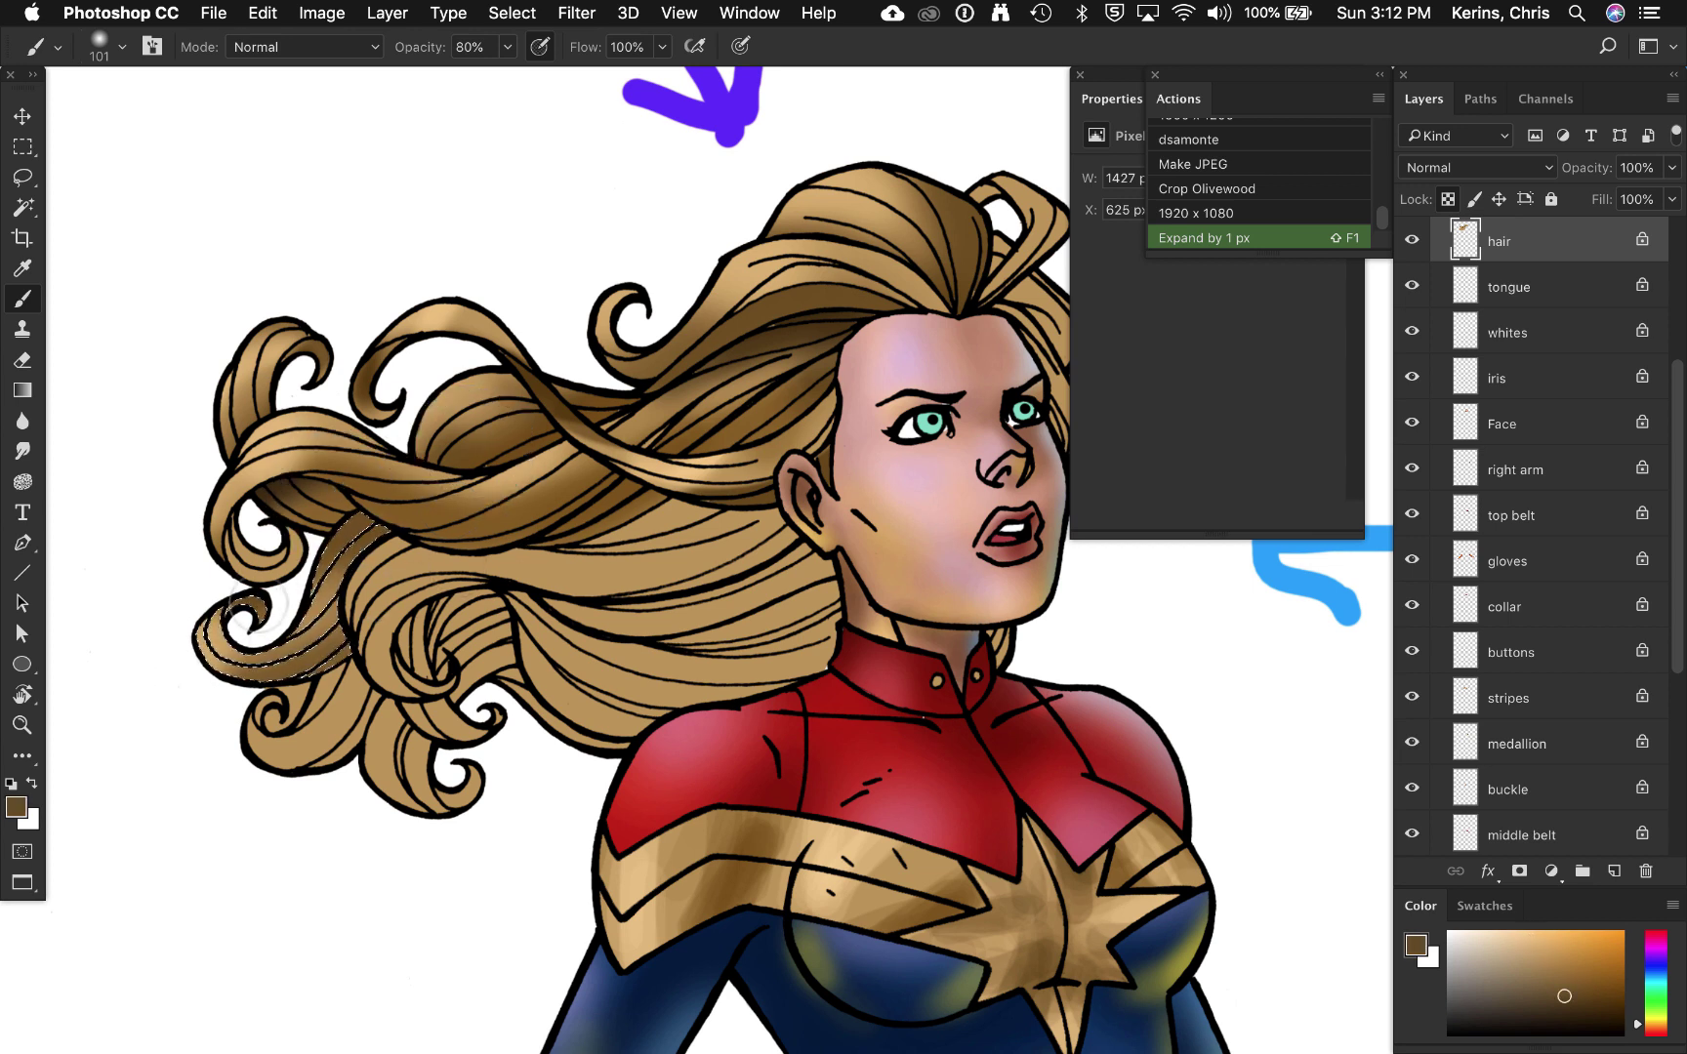
# Step: Select the strands running from below the ear to the inner curl, paint dark shadows and tan highlights, and clear the selection
pyautogui.press('w')
pyautogui.click(739, 561)
pyautogui.click(389, 636)
pyautogui.press('b')
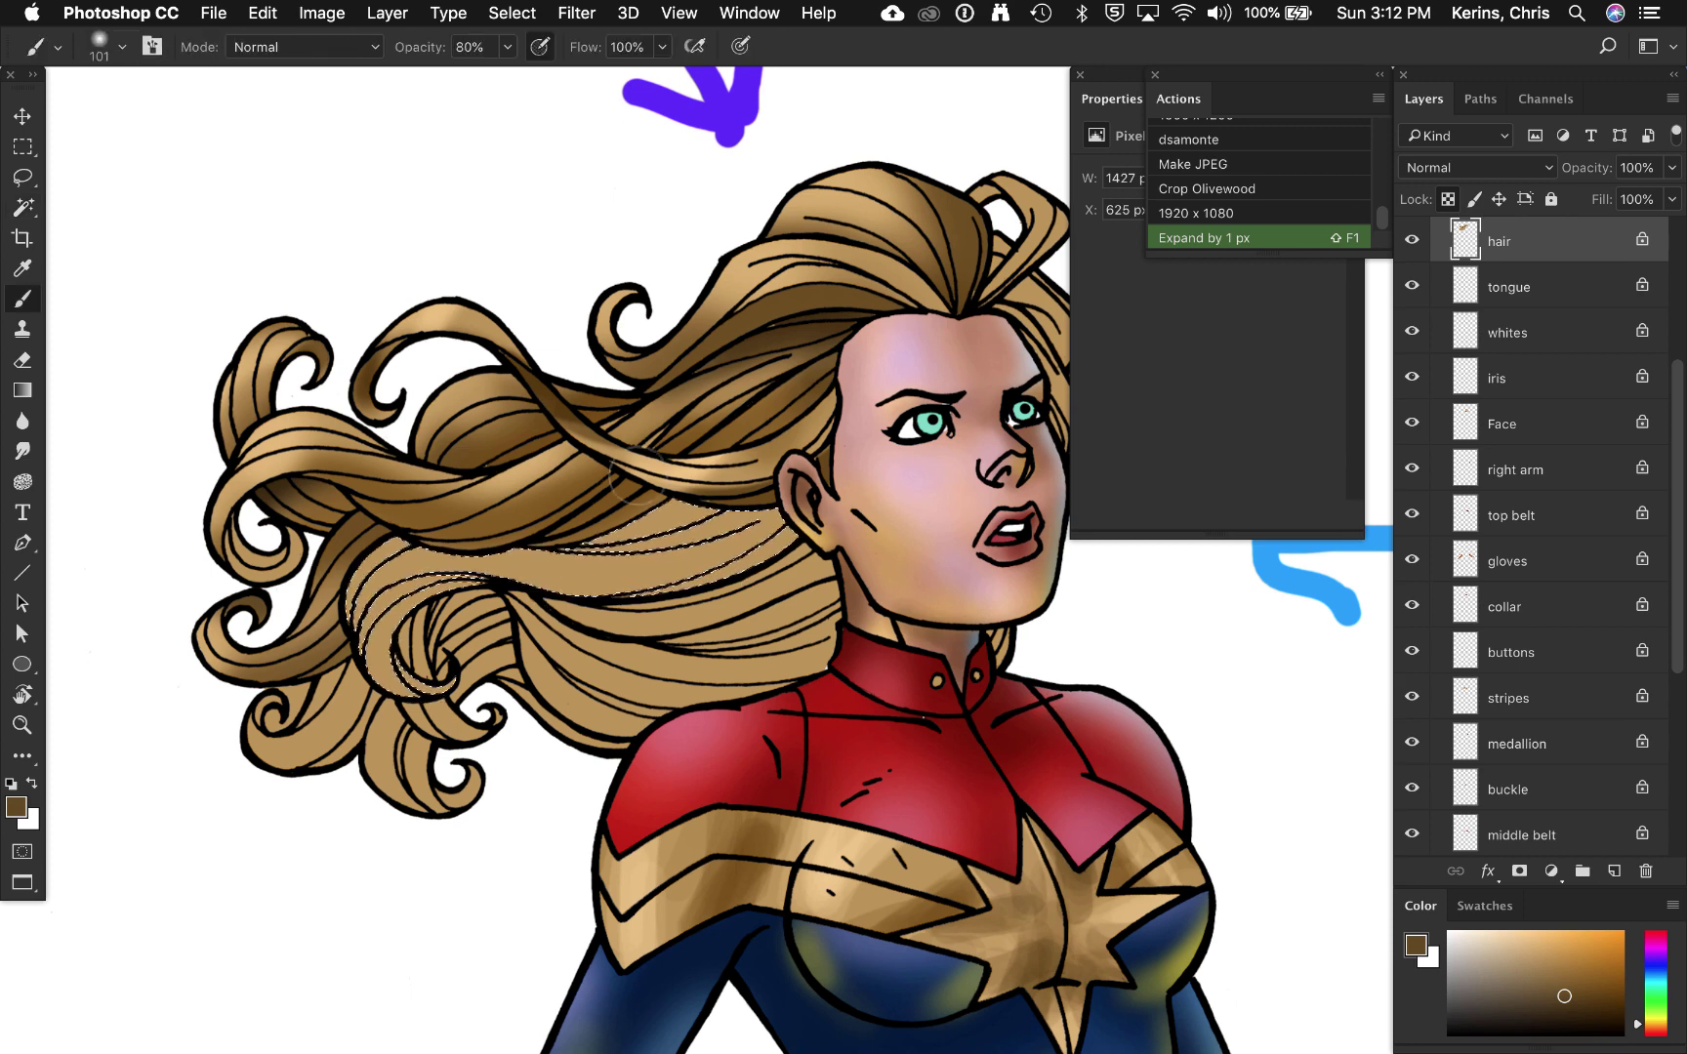
pyautogui.keyDown('alt'); pyautogui.click(593, 485); pyautogui.keyUp('alt')
pyautogui.moveTo(537, 552)
pyautogui.mouseDown()
pyautogui.moveTo(710, 501)
pyautogui.moveTo(505, 508)
pyautogui.moveTo(410, 625)
pyautogui.moveTo(449, 586)
pyautogui.mouseUp()
pyautogui.moveTo(757, 508); pyautogui.dragTo(597, 535)
pyautogui.keyDown('alt'); pyautogui.click(554, 478); pyautogui.keyUp('alt')
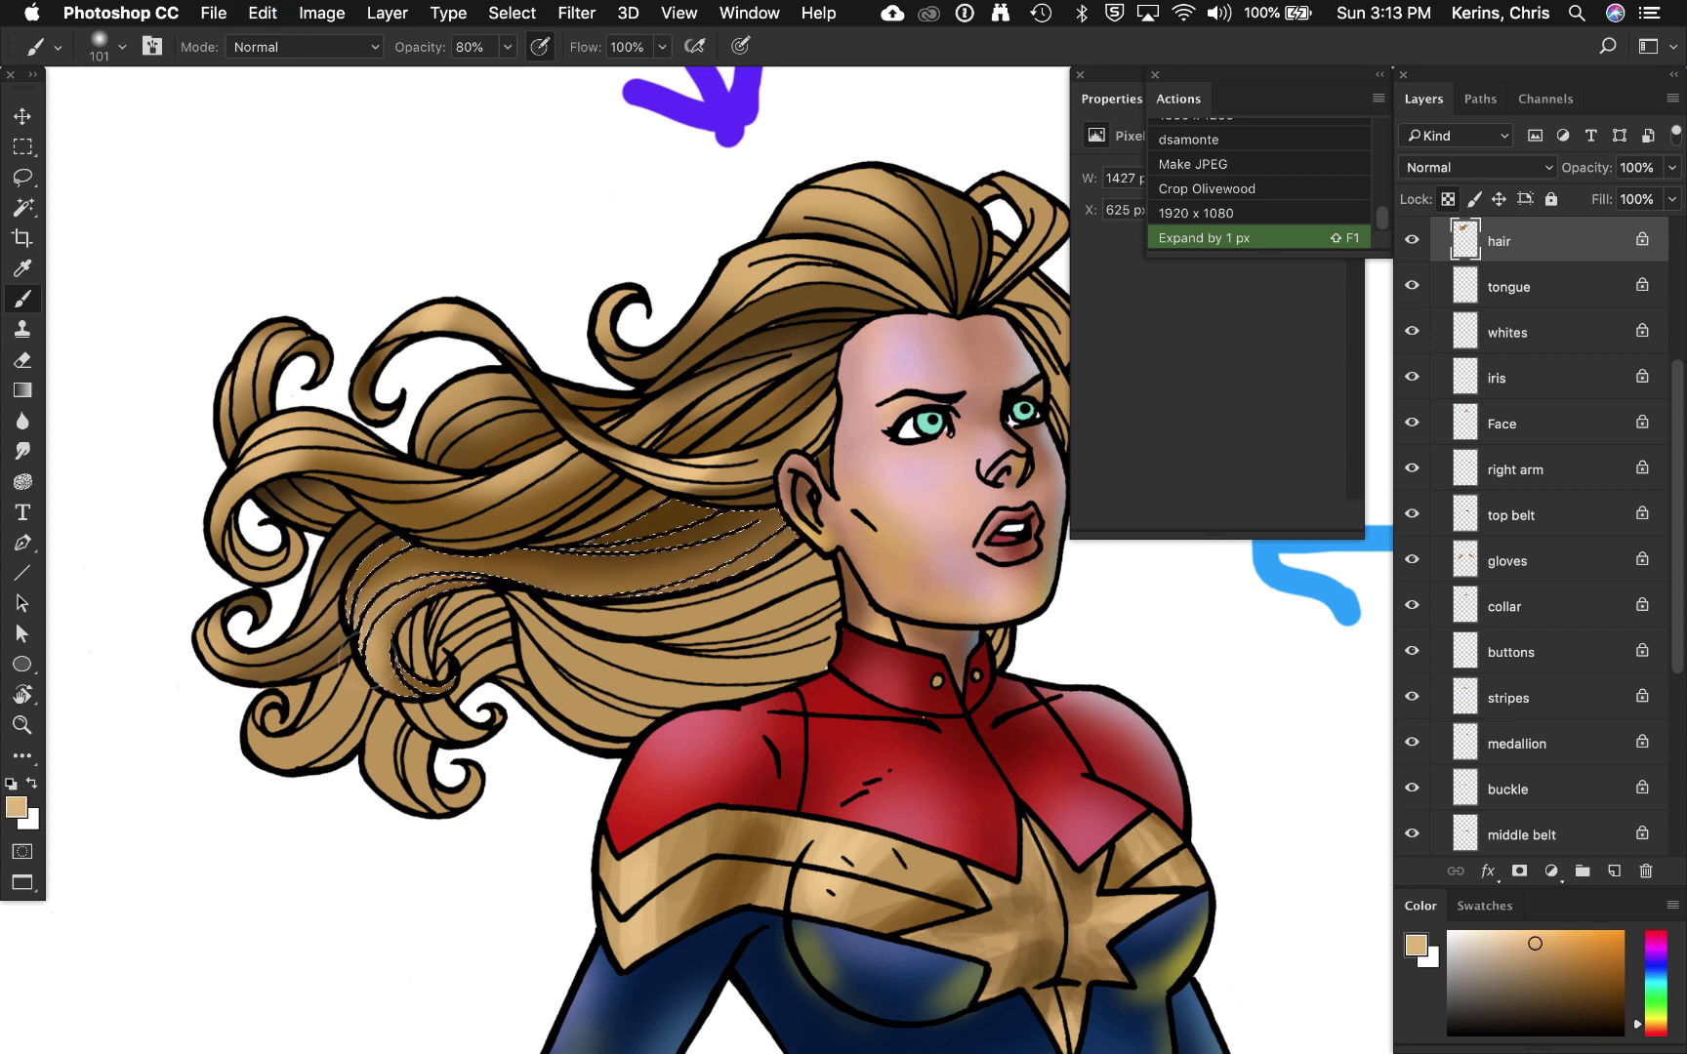
pyautogui.keyDown('alt'); pyautogui.click(590, 461); pyautogui.keyUp('alt')
pyautogui.press('super+d')
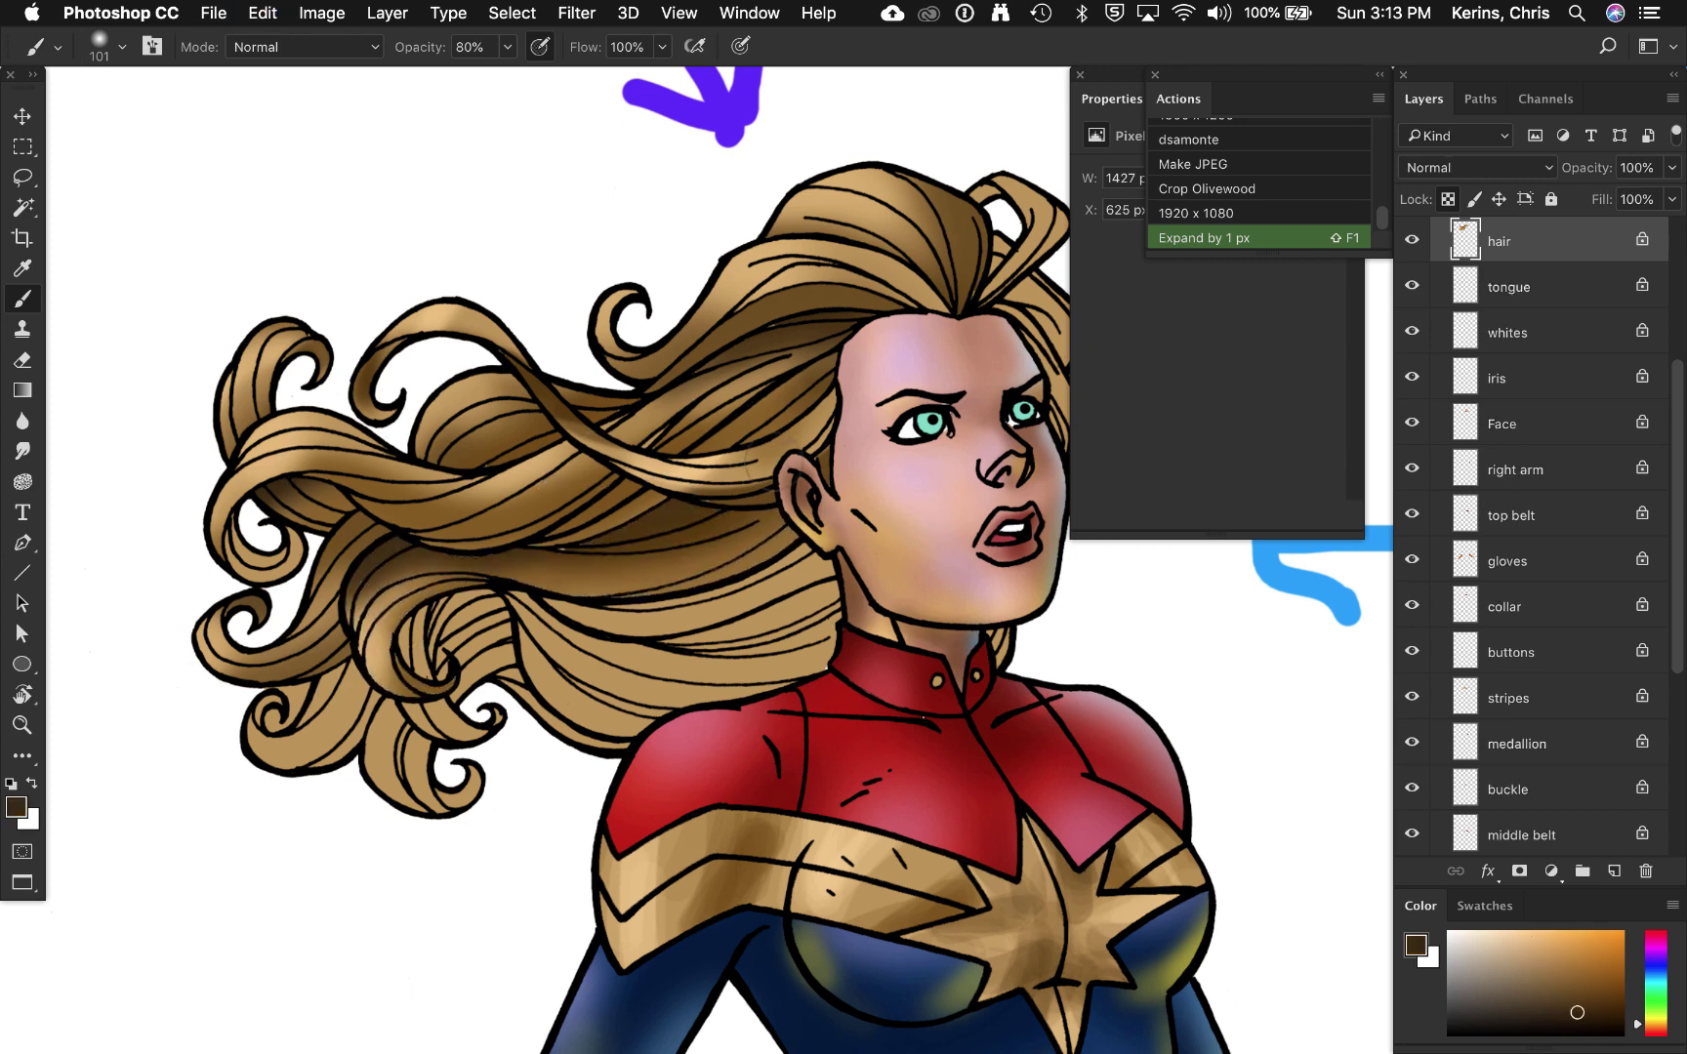
# Step: Select the strands under the inner curl and the bottom curl, and shade them with brown sampled from the hair
pyautogui.keyDown('alt'); pyautogui.click(596, 581); pyautogui.keyUp('alt')
pyautogui.press('w')
pyautogui.click(301, 707)
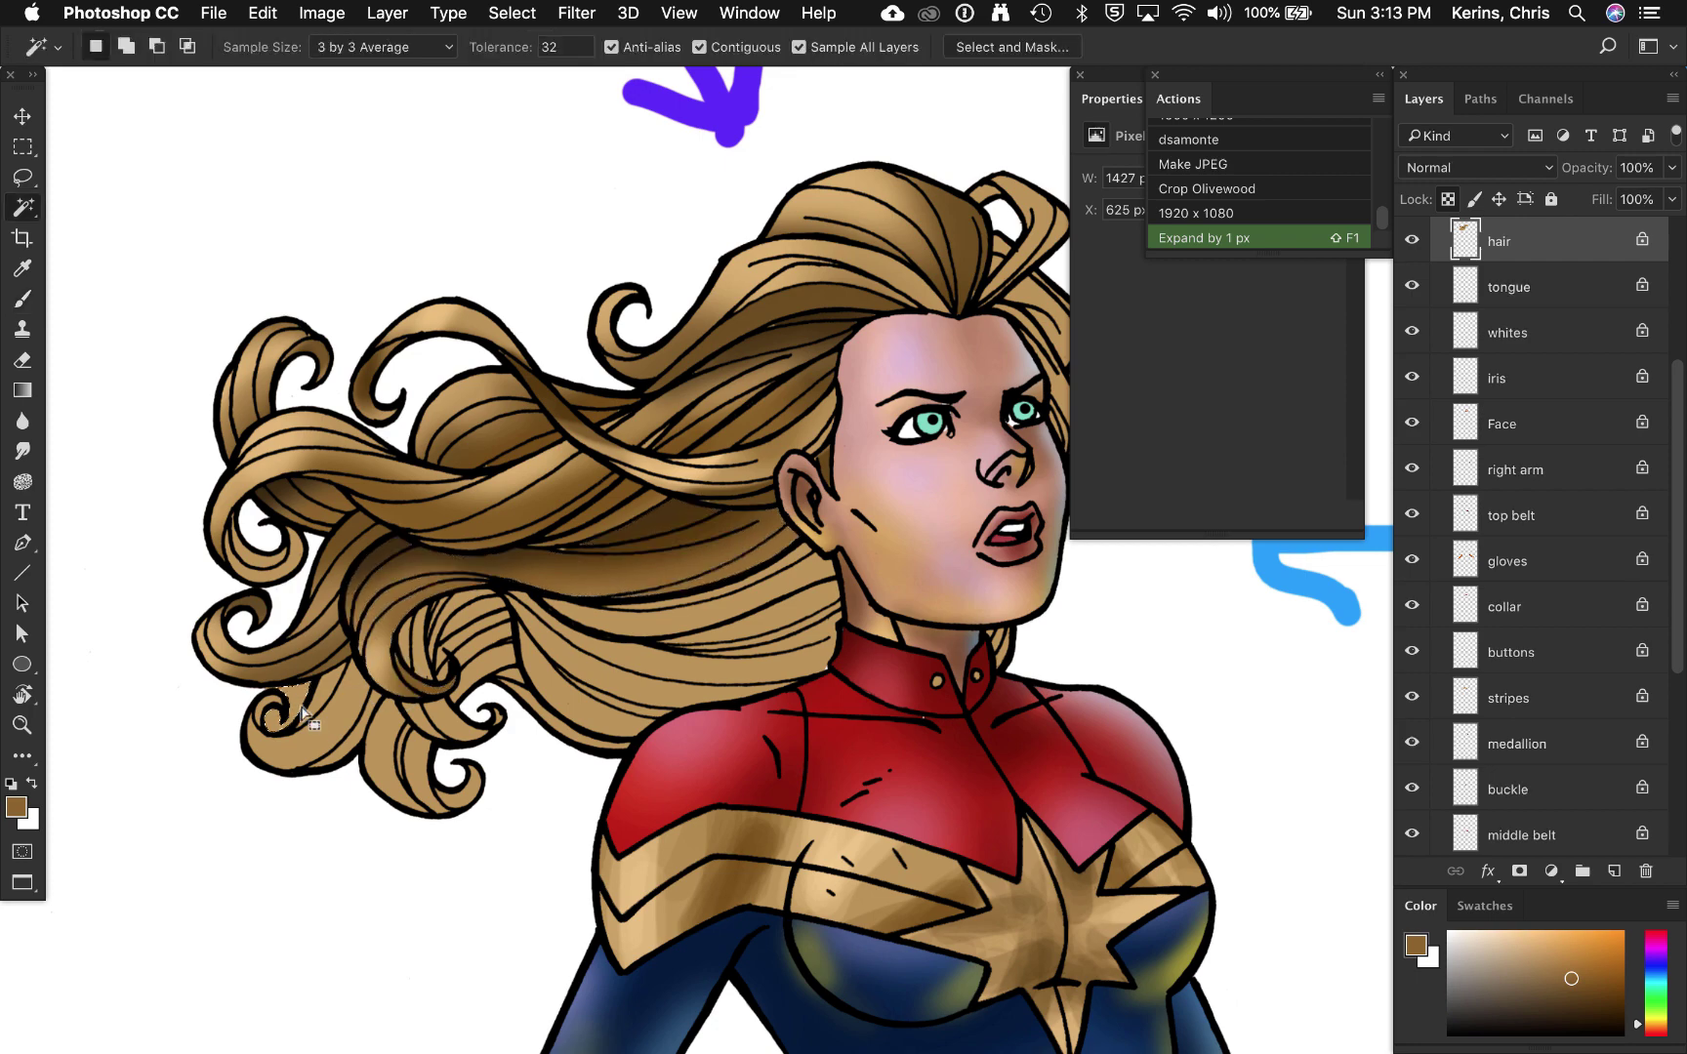
pyautogui.keyDown('shift'); pyautogui.click(439, 635); pyautogui.keyUp('shift')
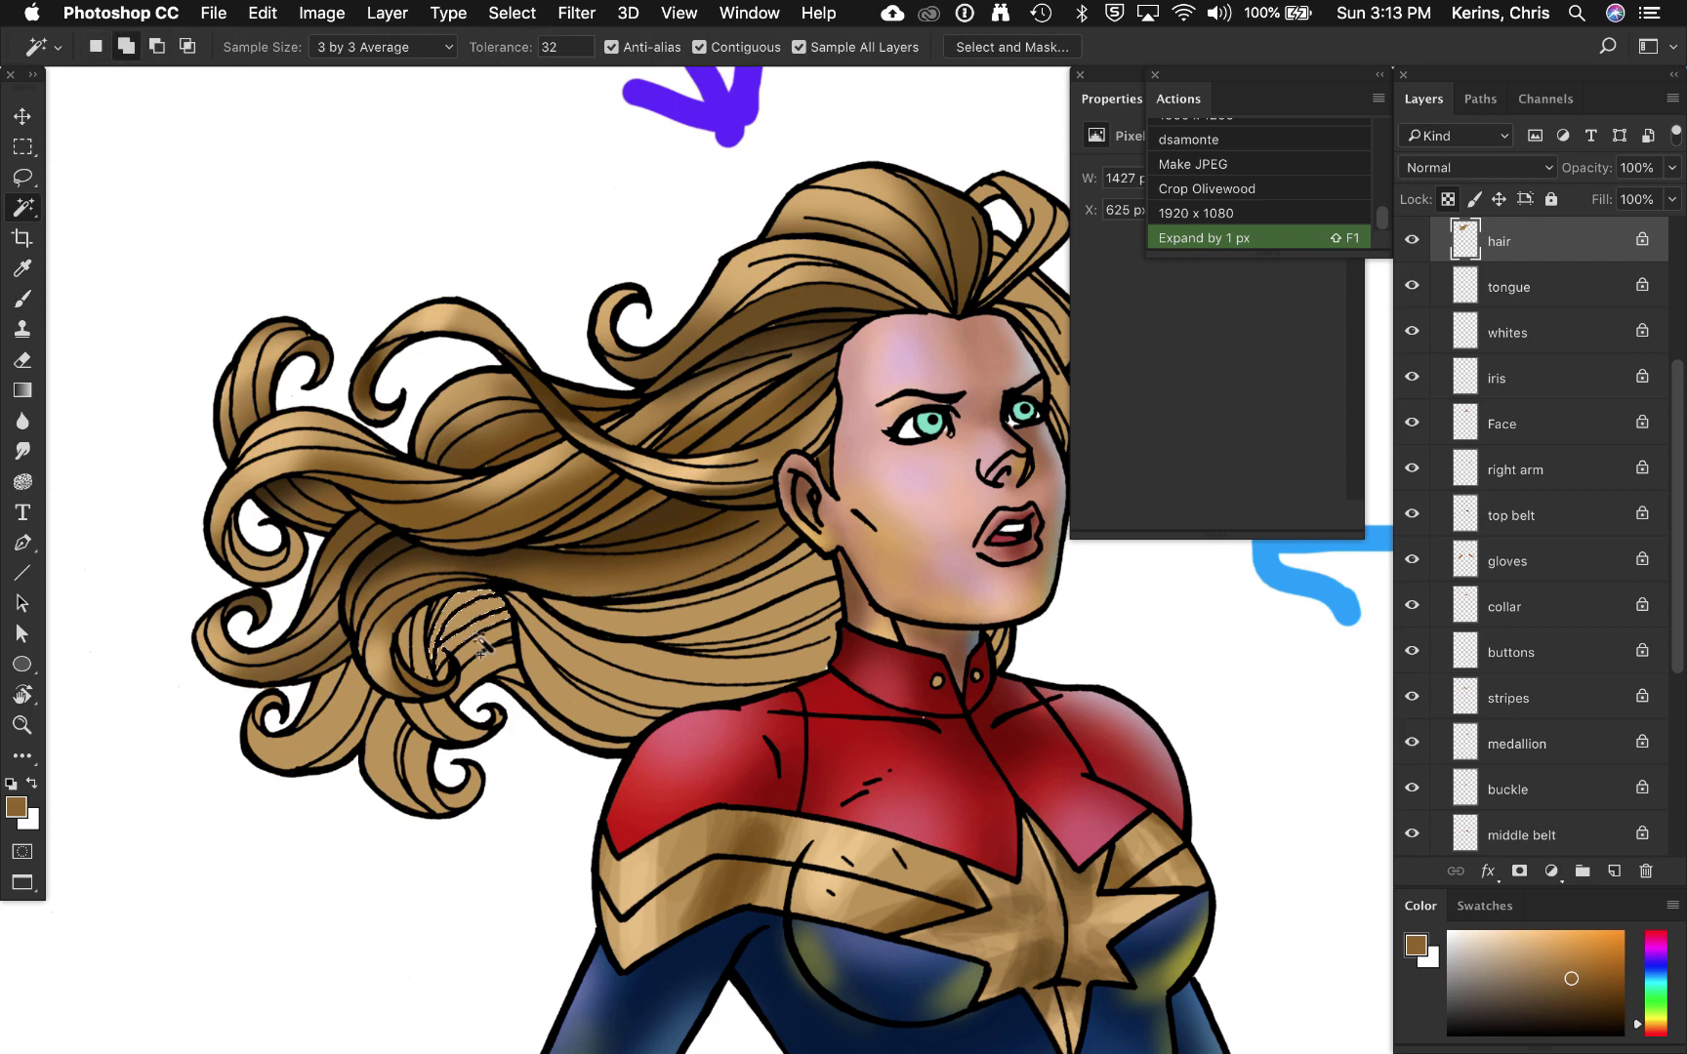
pyautogui.keyDown('shift'); pyautogui.click(400, 741); pyautogui.keyUp('shift')
pyautogui.press('b')
pyautogui.keyDown('alt'); pyautogui.click(638, 558); pyautogui.keyUp('alt')
pyautogui.moveTo(488, 606)
pyautogui.mouseDown()
pyautogui.moveTo(459, 673)
pyautogui.moveTo(454, 795)
pyautogui.moveTo(415, 776)
pyautogui.mouseUp()
# Step: Deepen the selected lower strands and curl ends with darker sampled browns, and highlight their middles with sampled tan
pyautogui.keyDown('alt'); pyautogui.click(393, 788); pyautogui.keyUp('alt')
pyautogui.moveTo(524, 701); pyautogui.dragTo(473, 679)
pyautogui.keyDown('alt'); pyautogui.click(409, 540); pyautogui.keyUp('alt')
pyautogui.moveTo(518, 582); pyautogui.dragTo(445, 625)
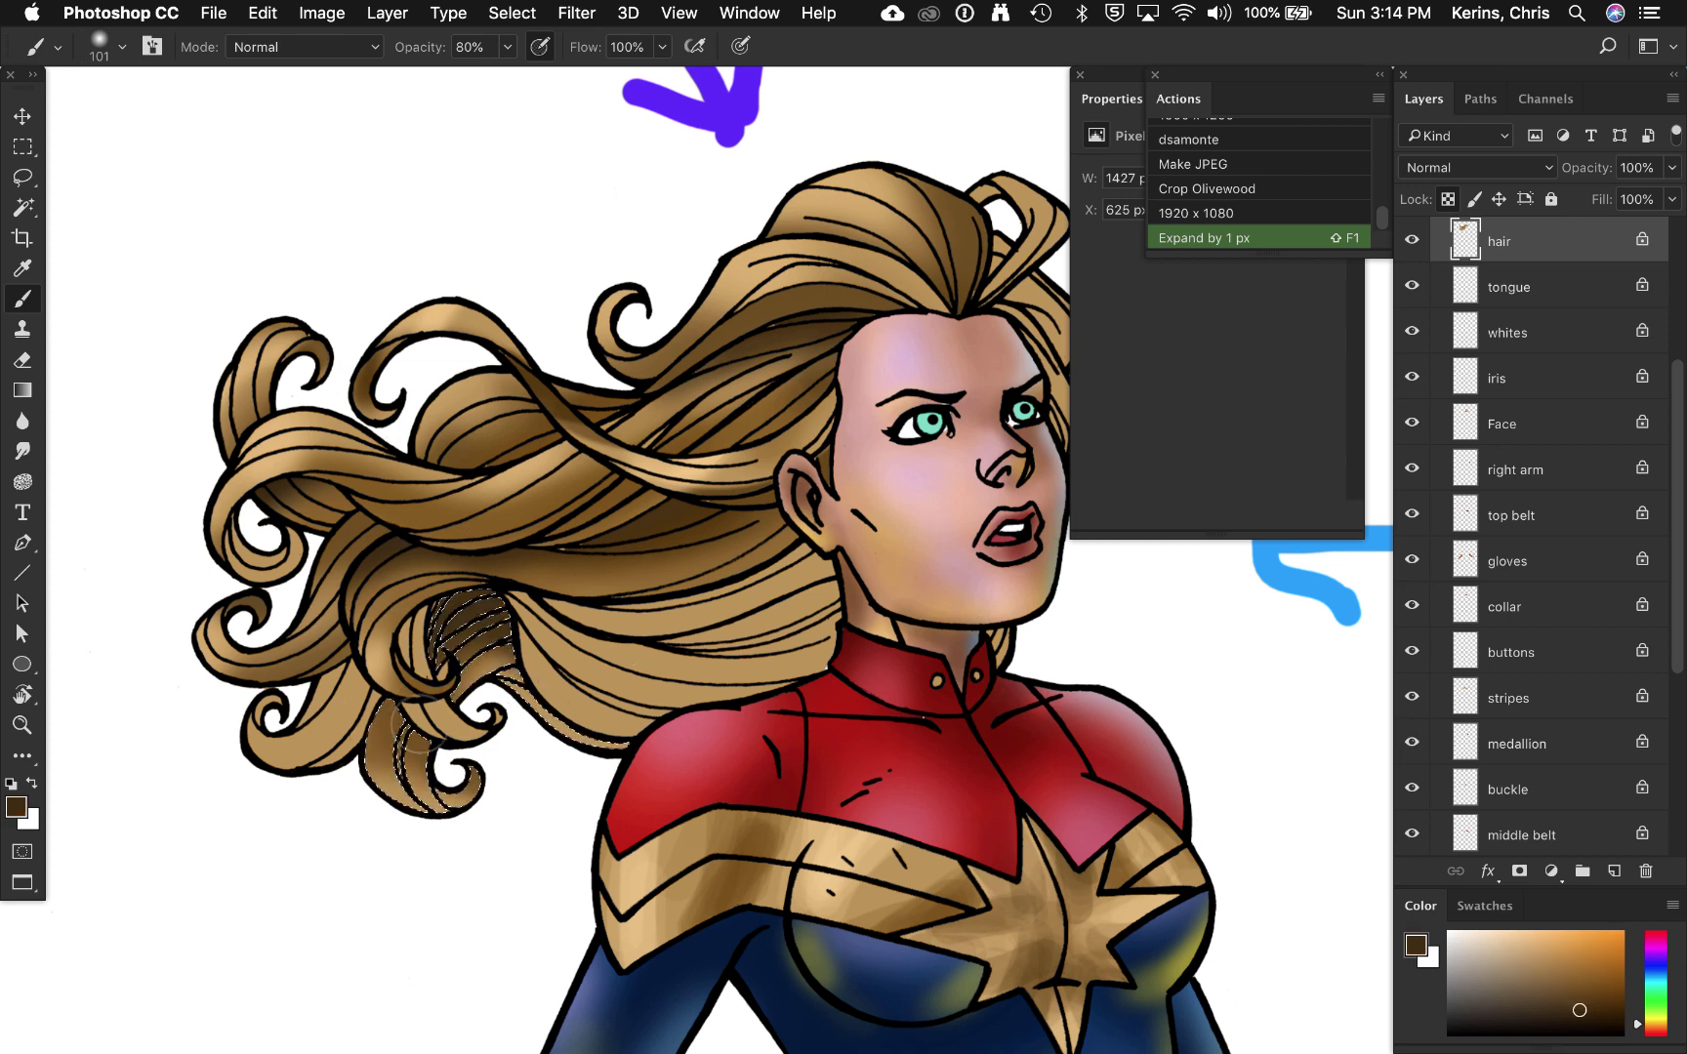
pyautogui.moveTo(381, 705); pyautogui.dragTo(415, 728)
pyautogui.moveTo(488, 788); pyautogui.dragTo(453, 781)
pyautogui.moveTo(550, 714); pyautogui.dragTo(516, 696)
pyautogui.keyDown('alt'); pyautogui.click(645, 705); pyautogui.keyUp('alt')
pyautogui.moveTo(393, 781); pyautogui.dragTo(453, 776)
pyautogui.moveTo(487, 651); pyautogui.dragTo(474, 646)
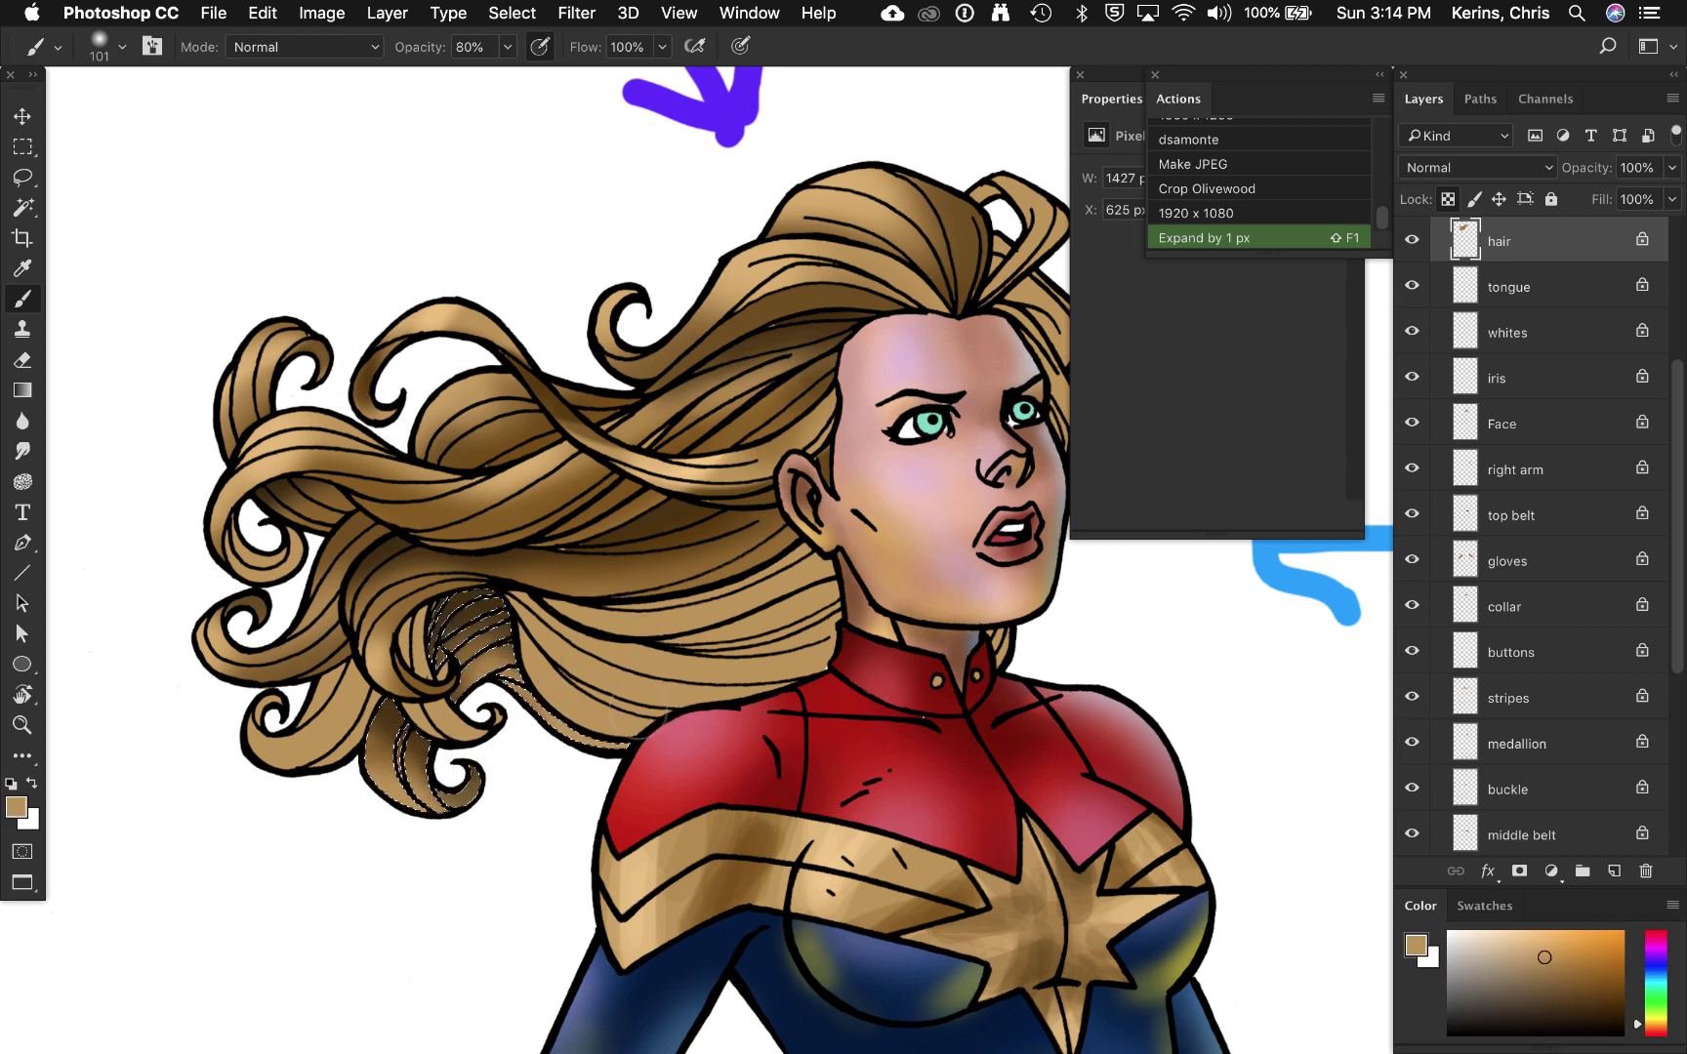
# Step: Select the broad strand of the lower-left curl, shade it with sampled brown, and sample light tan from the costume's gold stripe
pyautogui.press('w')
pyautogui.click(342, 718)
pyautogui.click(362, 732)
pyautogui.click(273, 726)
pyautogui.press('super+z')
pyautogui.click(258, 713)
pyautogui.press('b')
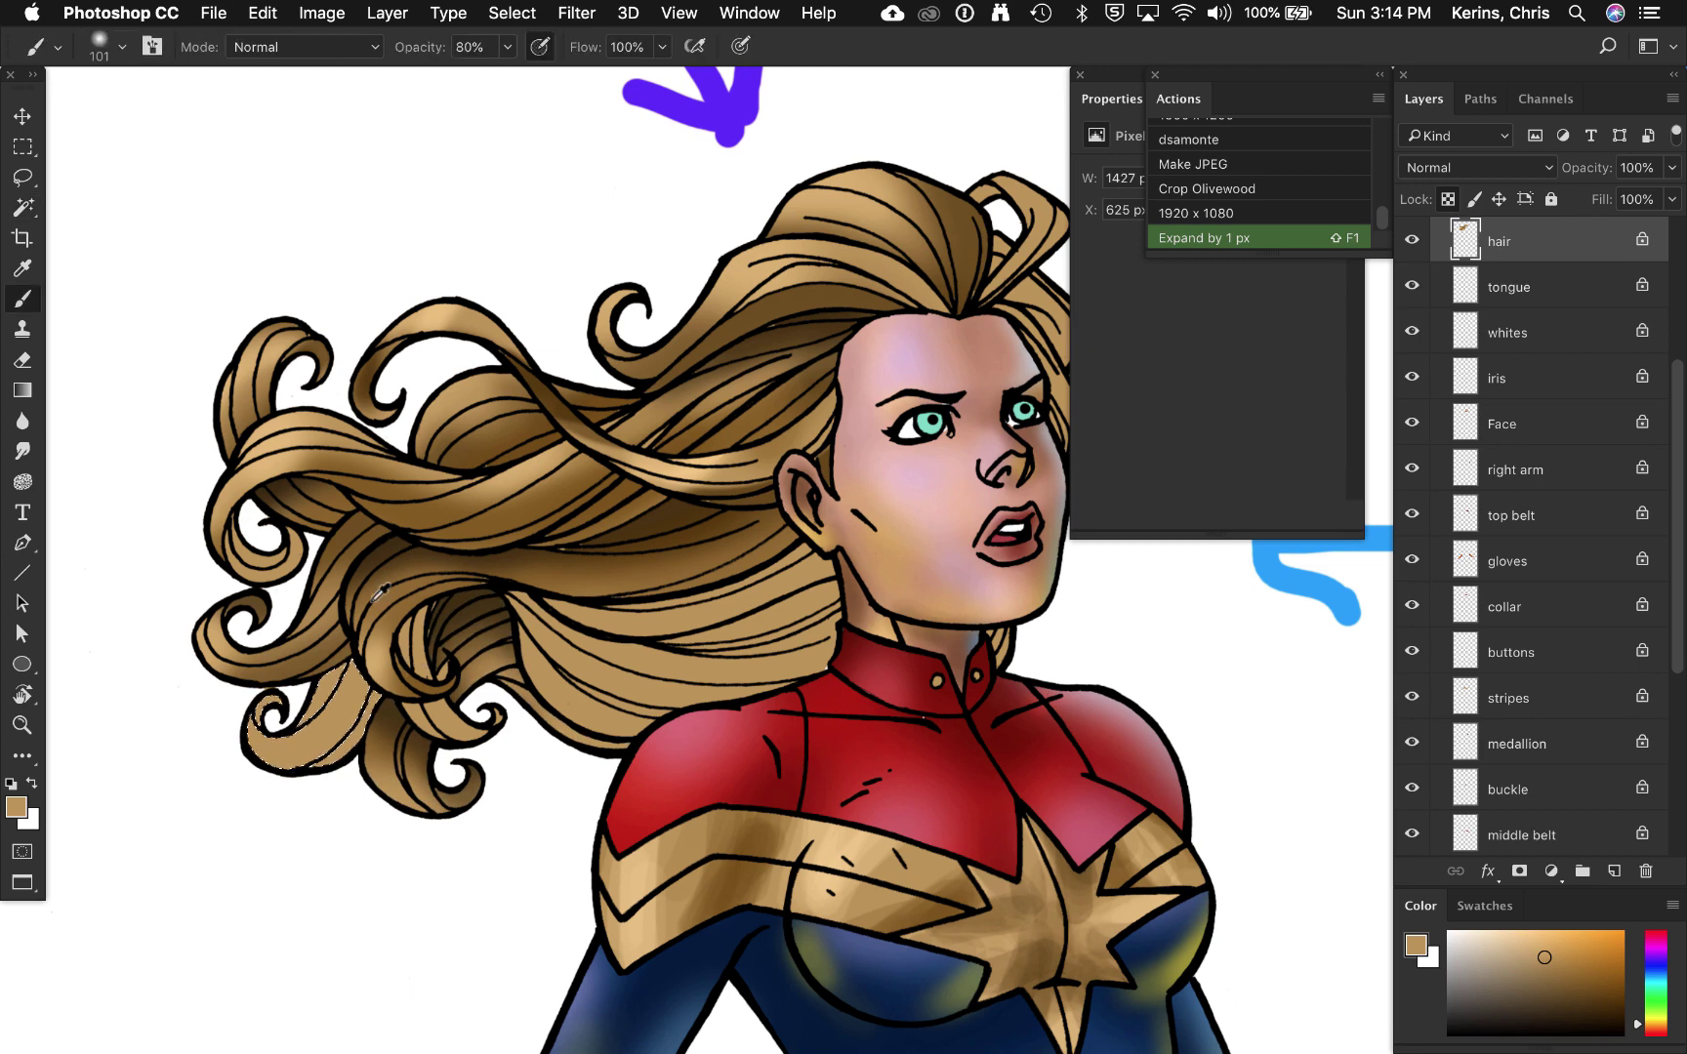
pyautogui.keyDown('alt'); pyautogui.click(394, 716); pyautogui.keyUp('alt')
pyautogui.moveTo(327, 678)
pyautogui.mouseDown()
pyautogui.moveTo(363, 751)
pyautogui.moveTo(305, 689)
pyautogui.moveTo(329, 781)
pyautogui.moveTo(283, 764)
pyautogui.mouseUp()
pyautogui.keyDown('alt'); pyautogui.click(342, 717); pyautogui.keyUp('alt')
pyautogui.keyDown('alt'); pyautogui.click(630, 849); pyautogui.keyUp('alt')
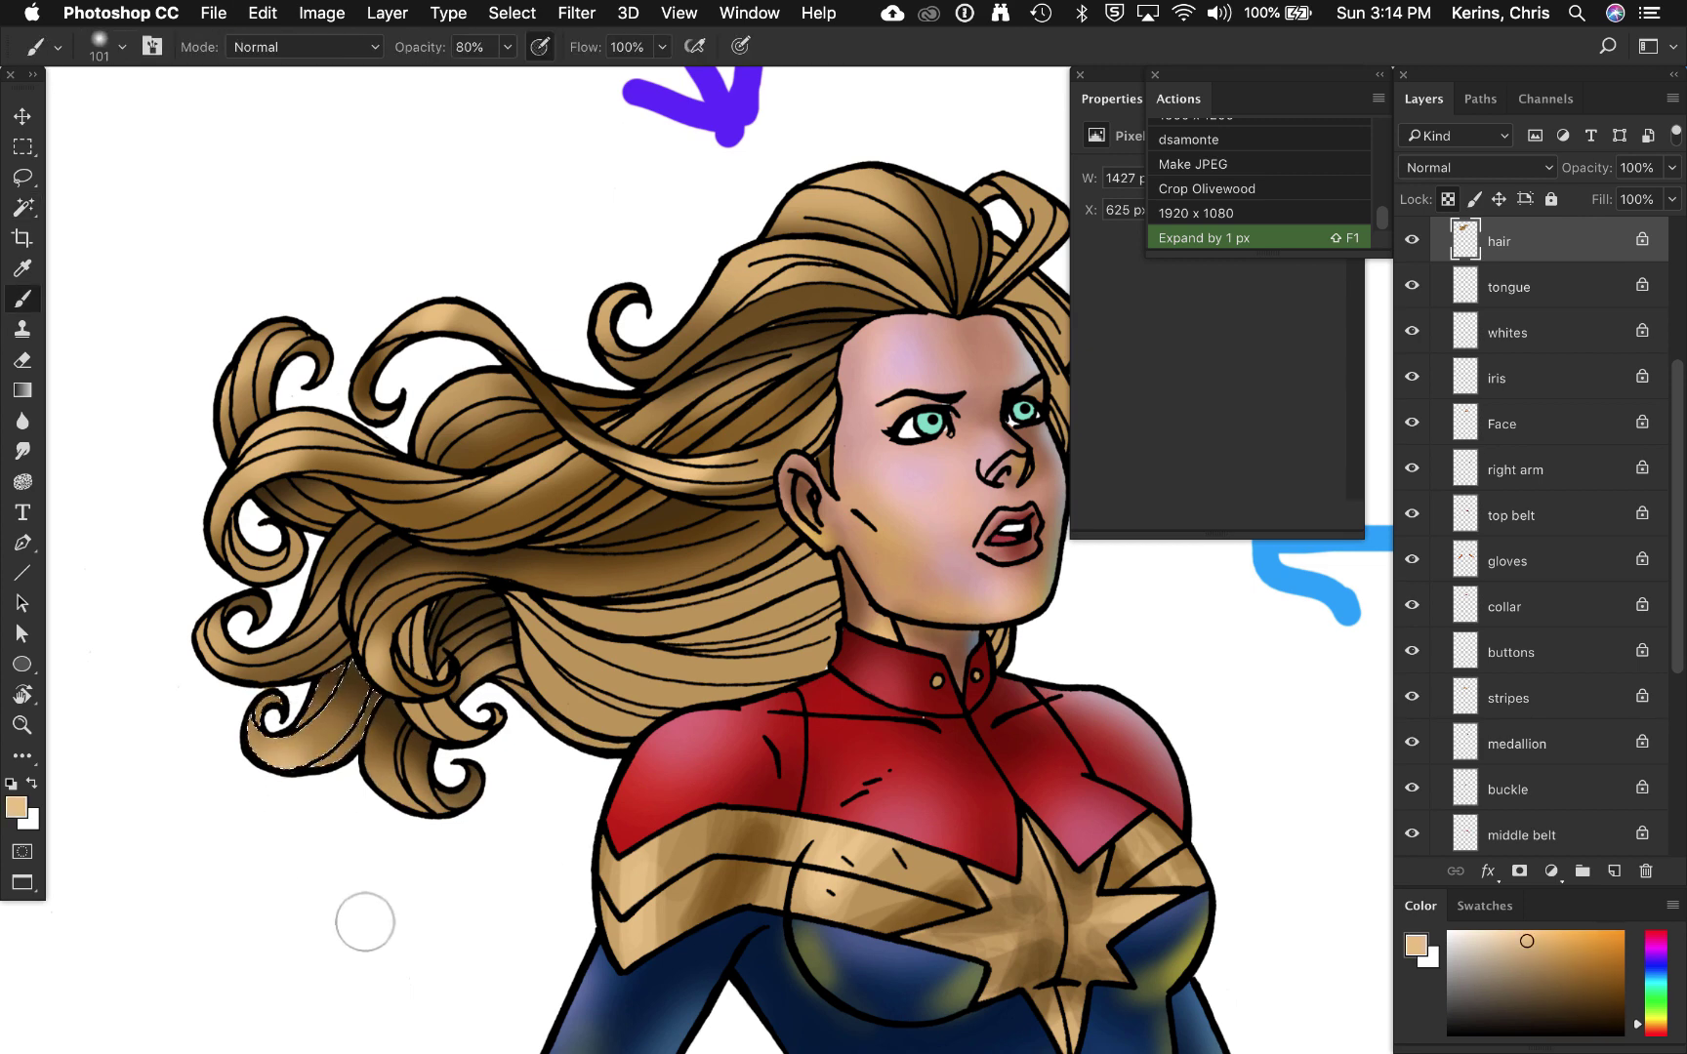
# Step: Select the strands sweeping back from below the ear, shade them with brown sampled from the neighbouring hair, and clear the selection
pyautogui.press('w')
pyautogui.click(730, 583)
pyautogui.keyDown('shift'); pyautogui.click(802, 583); pyautogui.keyUp('shift')
pyautogui.keyDown('shift'); pyautogui.click(775, 607); pyautogui.keyUp('shift')
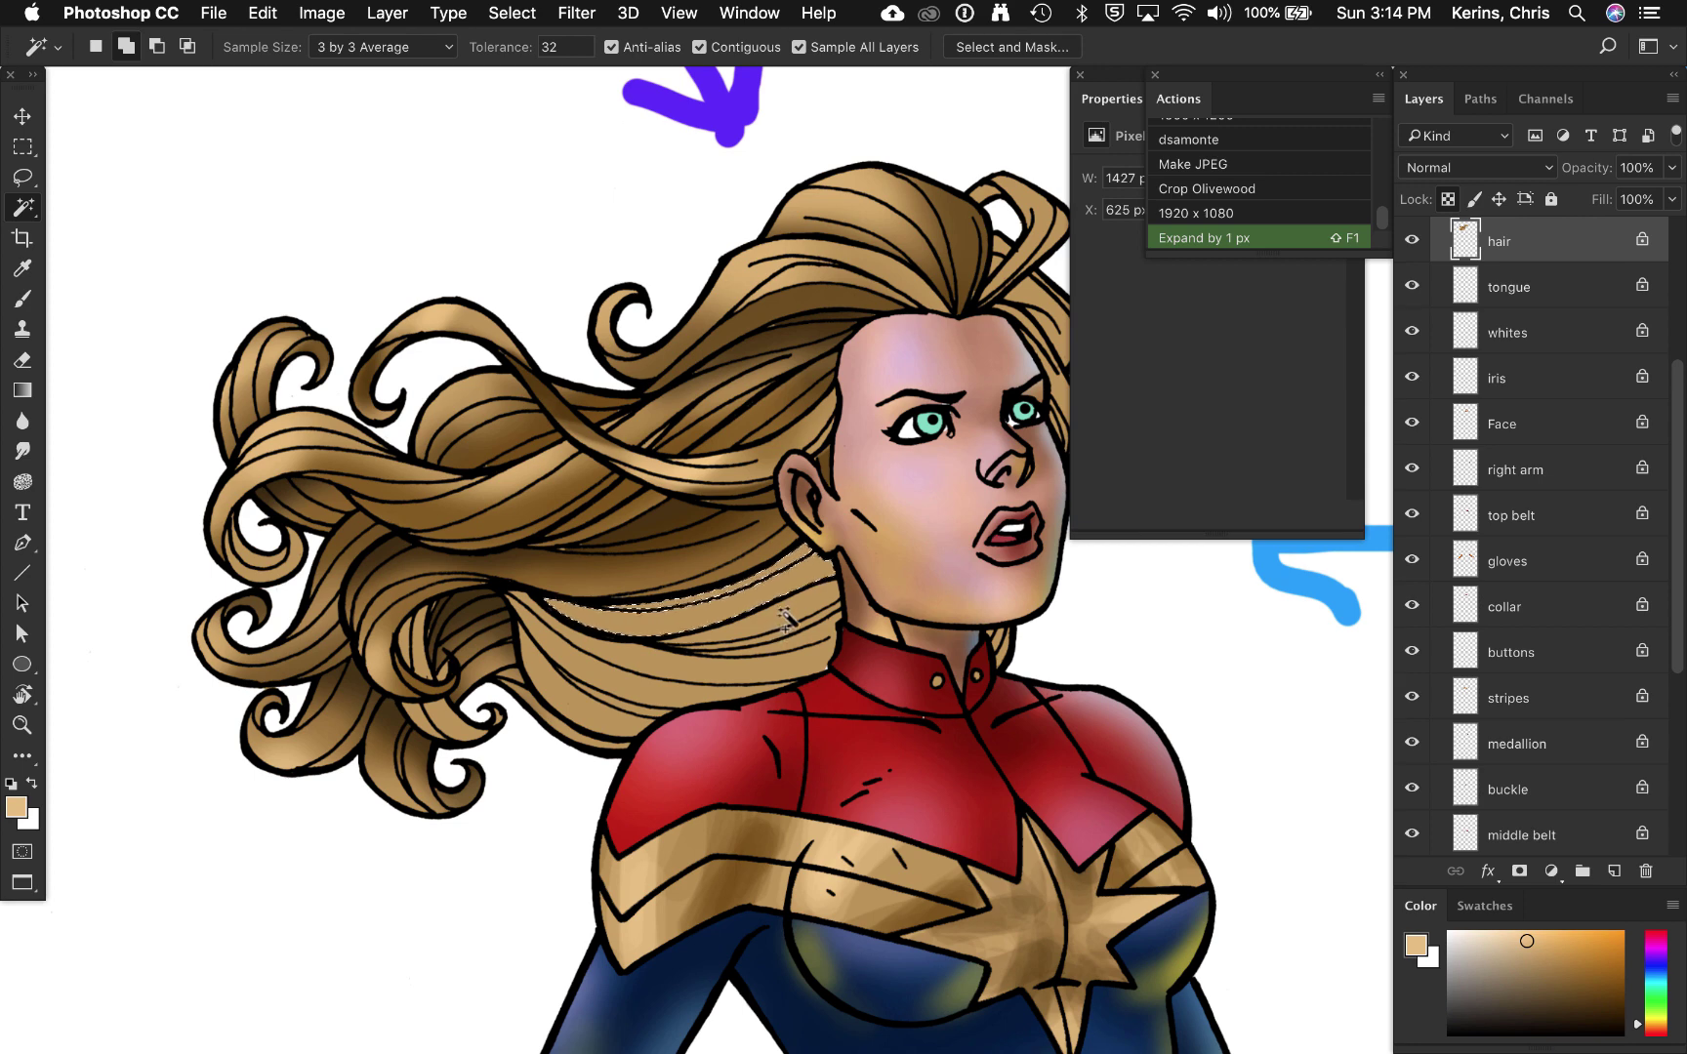
pyautogui.press('b')
pyautogui.keyDown('alt'); pyautogui.click(593, 578); pyautogui.keyUp('alt')
pyautogui.moveTo(571, 625); pyautogui.dragTo(828, 552)
pyautogui.press('super+d')
# Step: Select the remaining flat strands between the neck and shoulder and shade them with sampled brown
pyautogui.press('w')
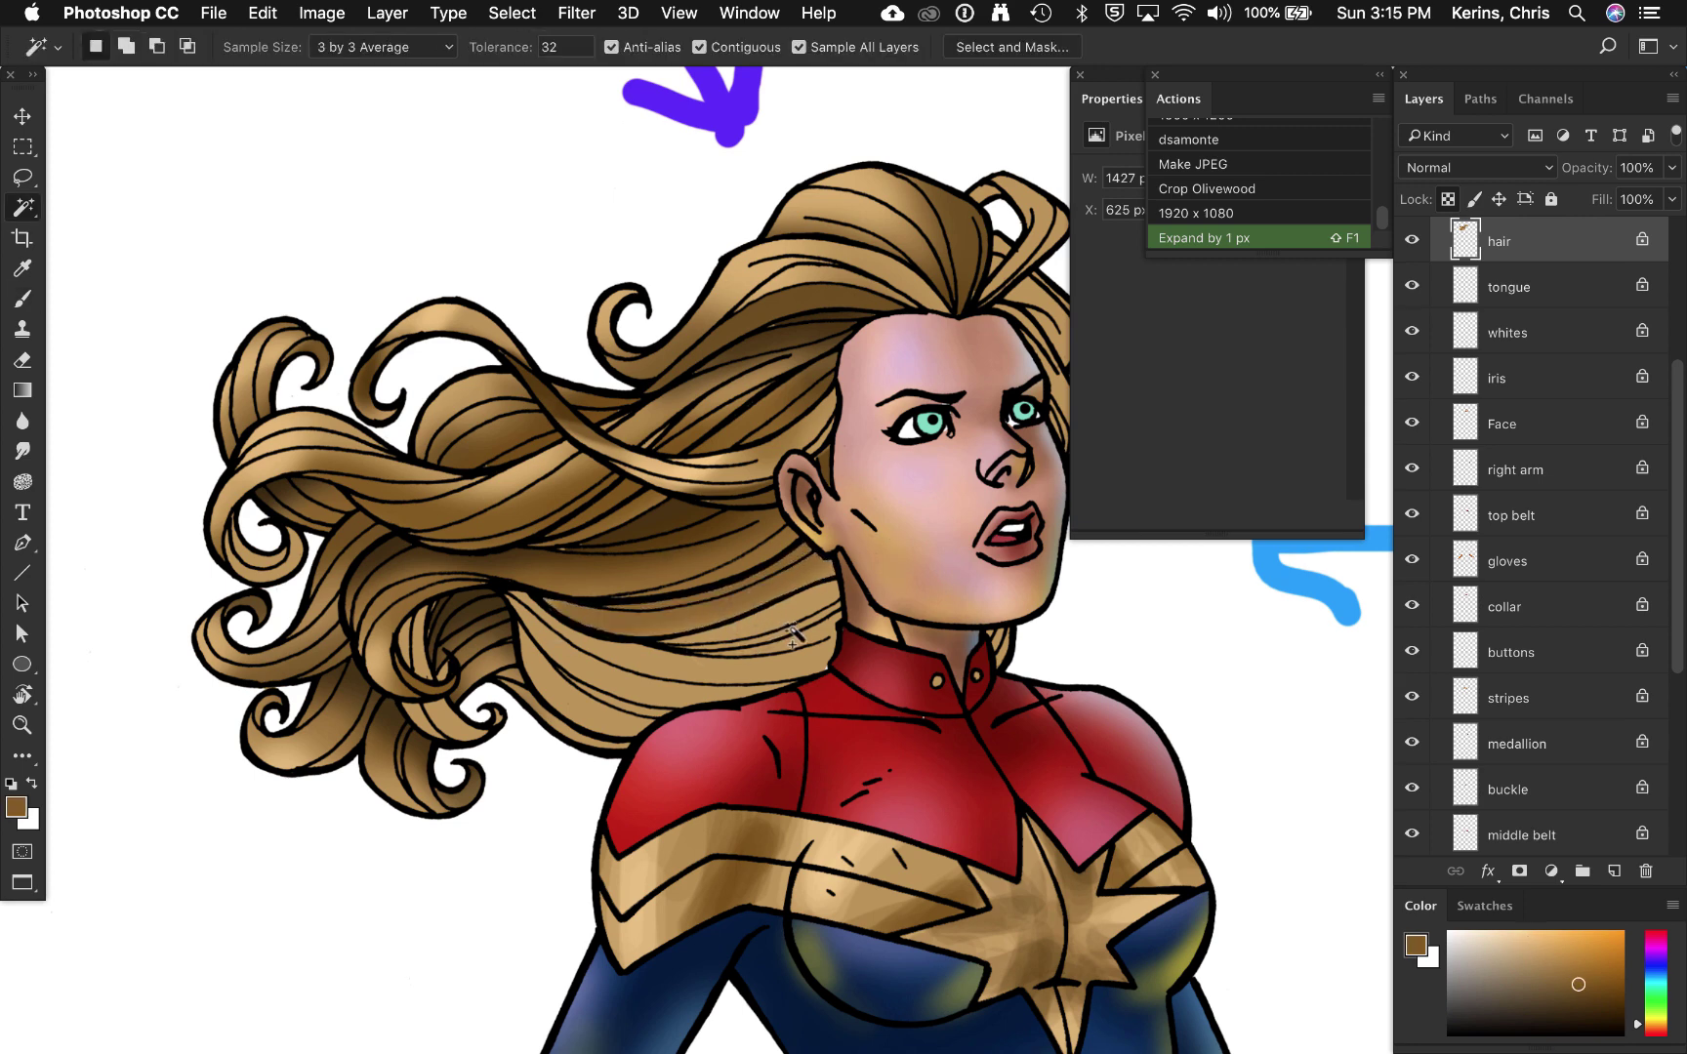
pyautogui.click(786, 608)
pyautogui.keyDown('shift'); pyautogui.click(803, 628); pyautogui.keyUp('shift')
pyautogui.keyDown('shift'); pyautogui.click(737, 666); pyautogui.keyUp('shift')
pyautogui.keyDown('shift'); pyautogui.click(614, 691); pyautogui.keyUp('shift')
pyautogui.keyDown('shift'); pyautogui.click(623, 717); pyautogui.keyUp('shift')
pyautogui.press('b')
pyautogui.keyDown('alt'); pyautogui.click(722, 517); pyautogui.keyUp('alt')
pyautogui.moveTo(836, 587)
pyautogui.mouseDown()
pyautogui.moveTo(771, 678)
pyautogui.moveTo(615, 673)
pyautogui.moveTo(535, 625)
pyautogui.moveTo(620, 747)
pyautogui.mouseUp()
# Step: Highlight the strands above the shoulder with sampled tan, darken their ends with brown, and resample tan from the nearby hair
pyautogui.keyDown('alt'); pyautogui.click(517, 469); pyautogui.keyUp('alt')
pyautogui.keyDown('alt'); pyautogui.click(625, 675); pyautogui.keyUp('alt')
pyautogui.moveTo(800, 648); pyautogui.dragTo(586, 649)
pyautogui.keyDown('alt'); pyautogui.click(722, 517); pyautogui.keyUp('alt')
pyautogui.moveTo(828, 594)
pyautogui.mouseDown()
pyautogui.moveTo(673, 649)
pyautogui.moveTo(563, 625)
pyautogui.moveTo(527, 644)
pyautogui.moveTo(605, 727)
pyautogui.mouseUp()
pyautogui.keyDown('alt'); pyautogui.click(519, 674); pyautogui.keyUp('alt')
# Step: Select the thin lowest strand running to the shoulder and shade it with sampled dark brown
pyautogui.press('w')
pyautogui.click(543, 713)
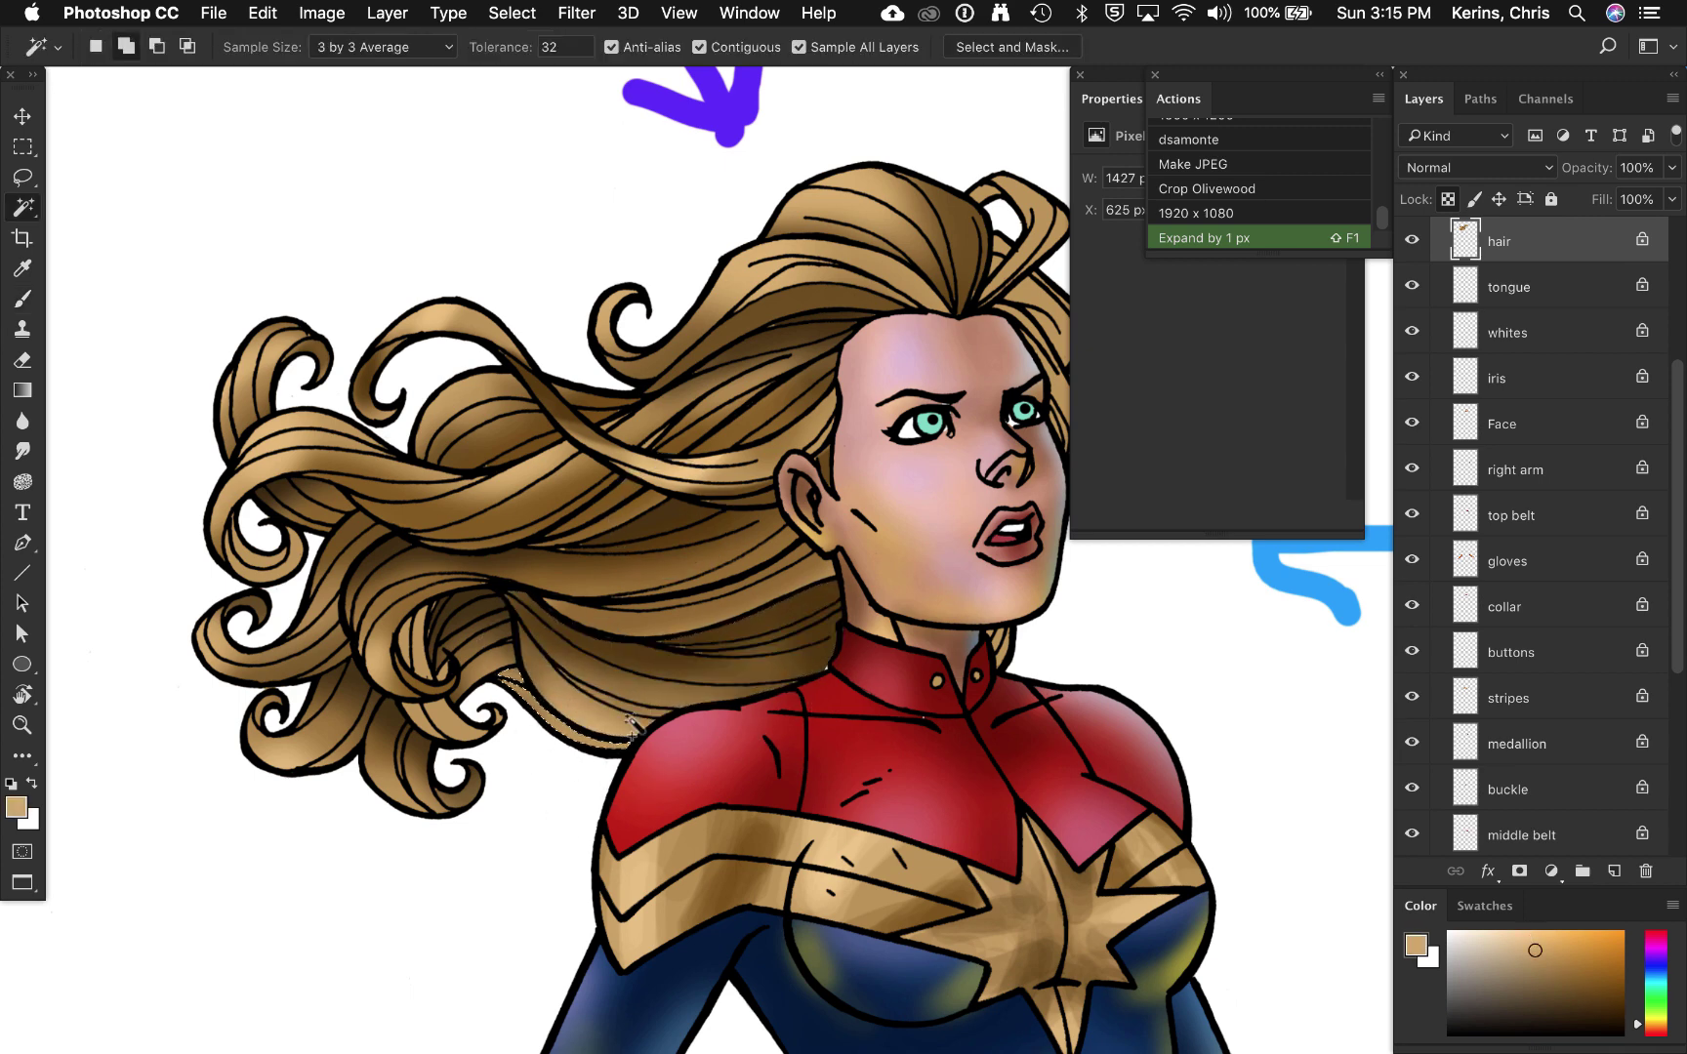
pyautogui.press('b')
pyautogui.keyDown('alt'); pyautogui.click(503, 691); pyautogui.keyUp('alt')
pyautogui.keyDown('alt'); pyautogui.click(547, 707); pyautogui.keyUp('alt')
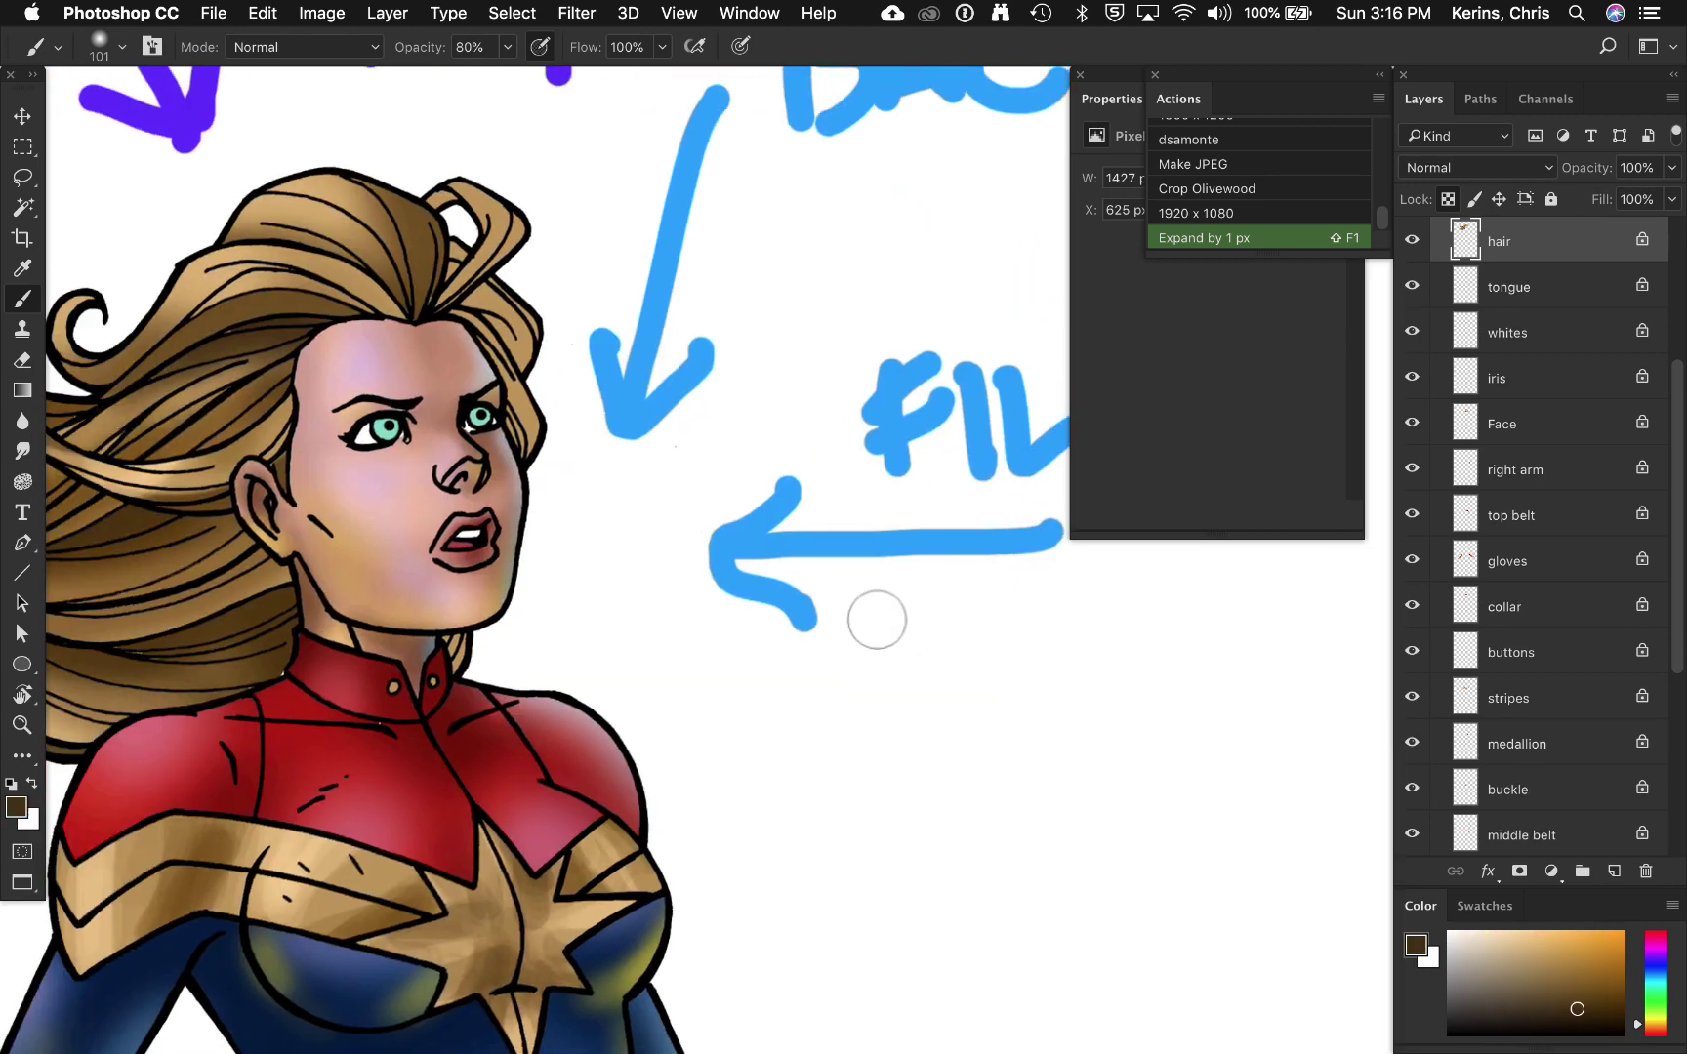
# Step: Select the looping strand above the forehead, shade its inner part with dark brown, and sample tan from the crown
pyautogui.hscroll(-5, 876, 619)
pyautogui.press('w')
pyautogui.click(689, 239)
pyautogui.press('b')
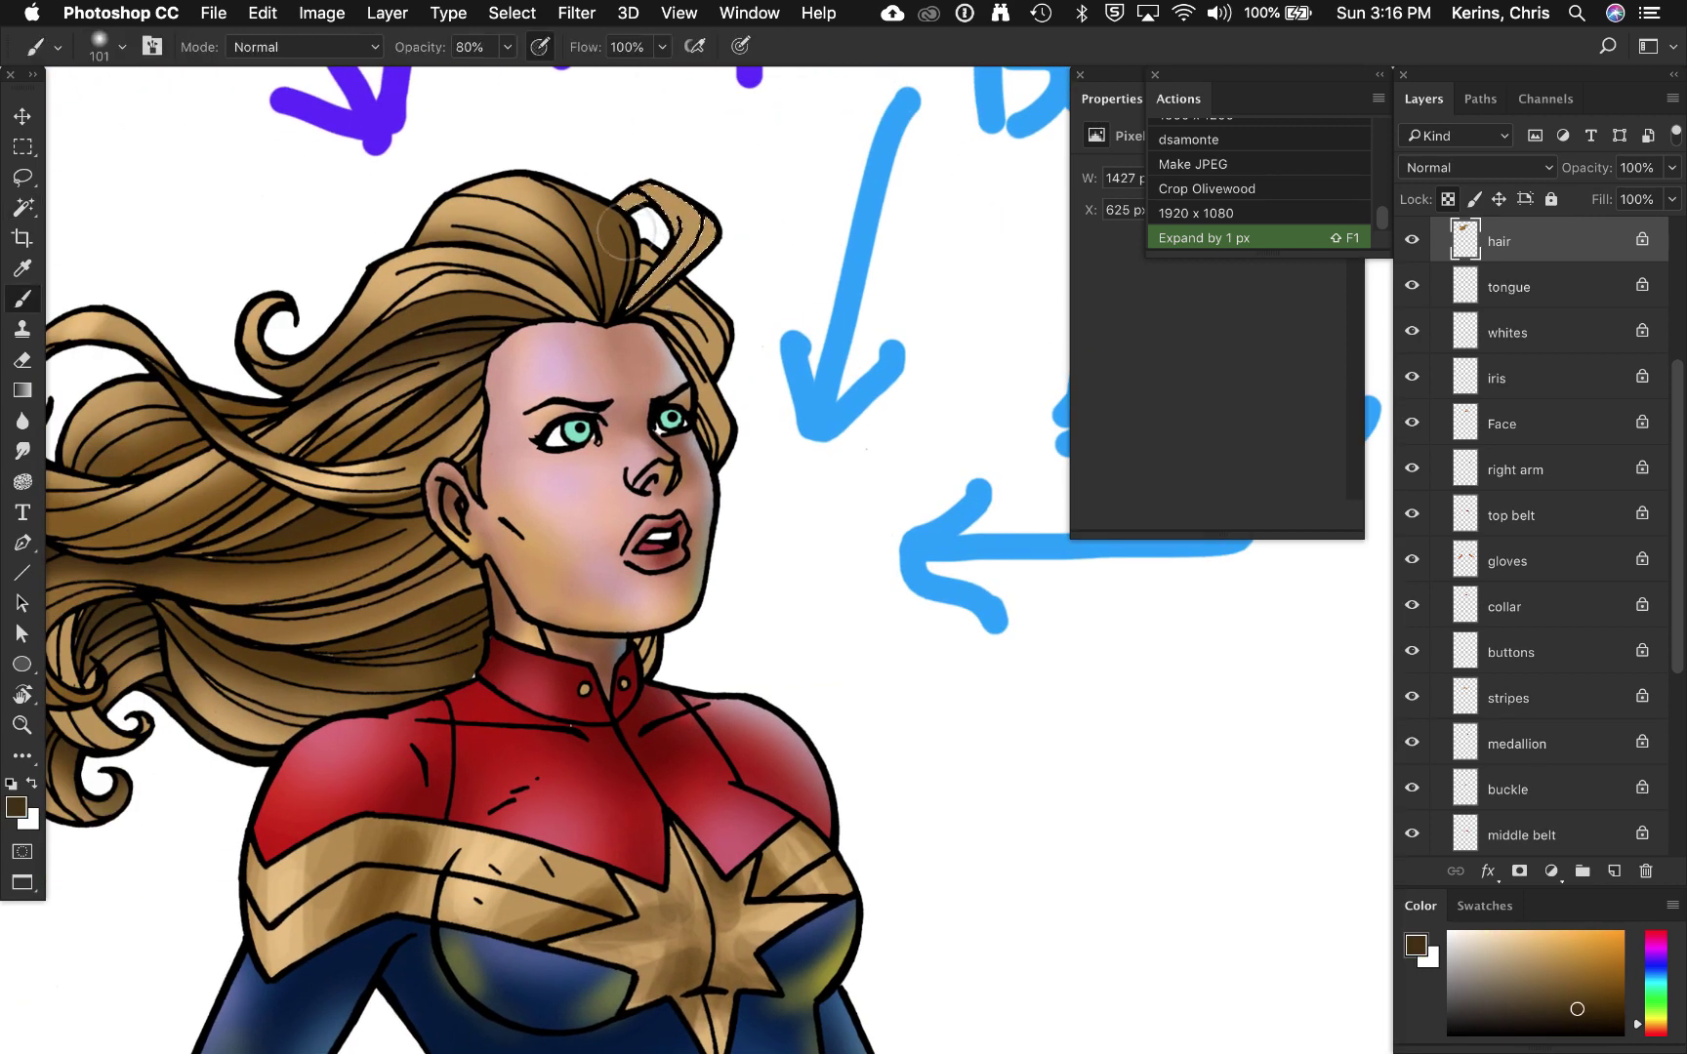
pyautogui.moveTo(683, 215)
pyautogui.mouseDown()
pyautogui.moveTo(634, 278)
pyautogui.moveTo(690, 223)
pyautogui.mouseUp()
pyautogui.keyDown('alt'); pyautogui.click(522, 196); pyautogui.keyUp('alt')
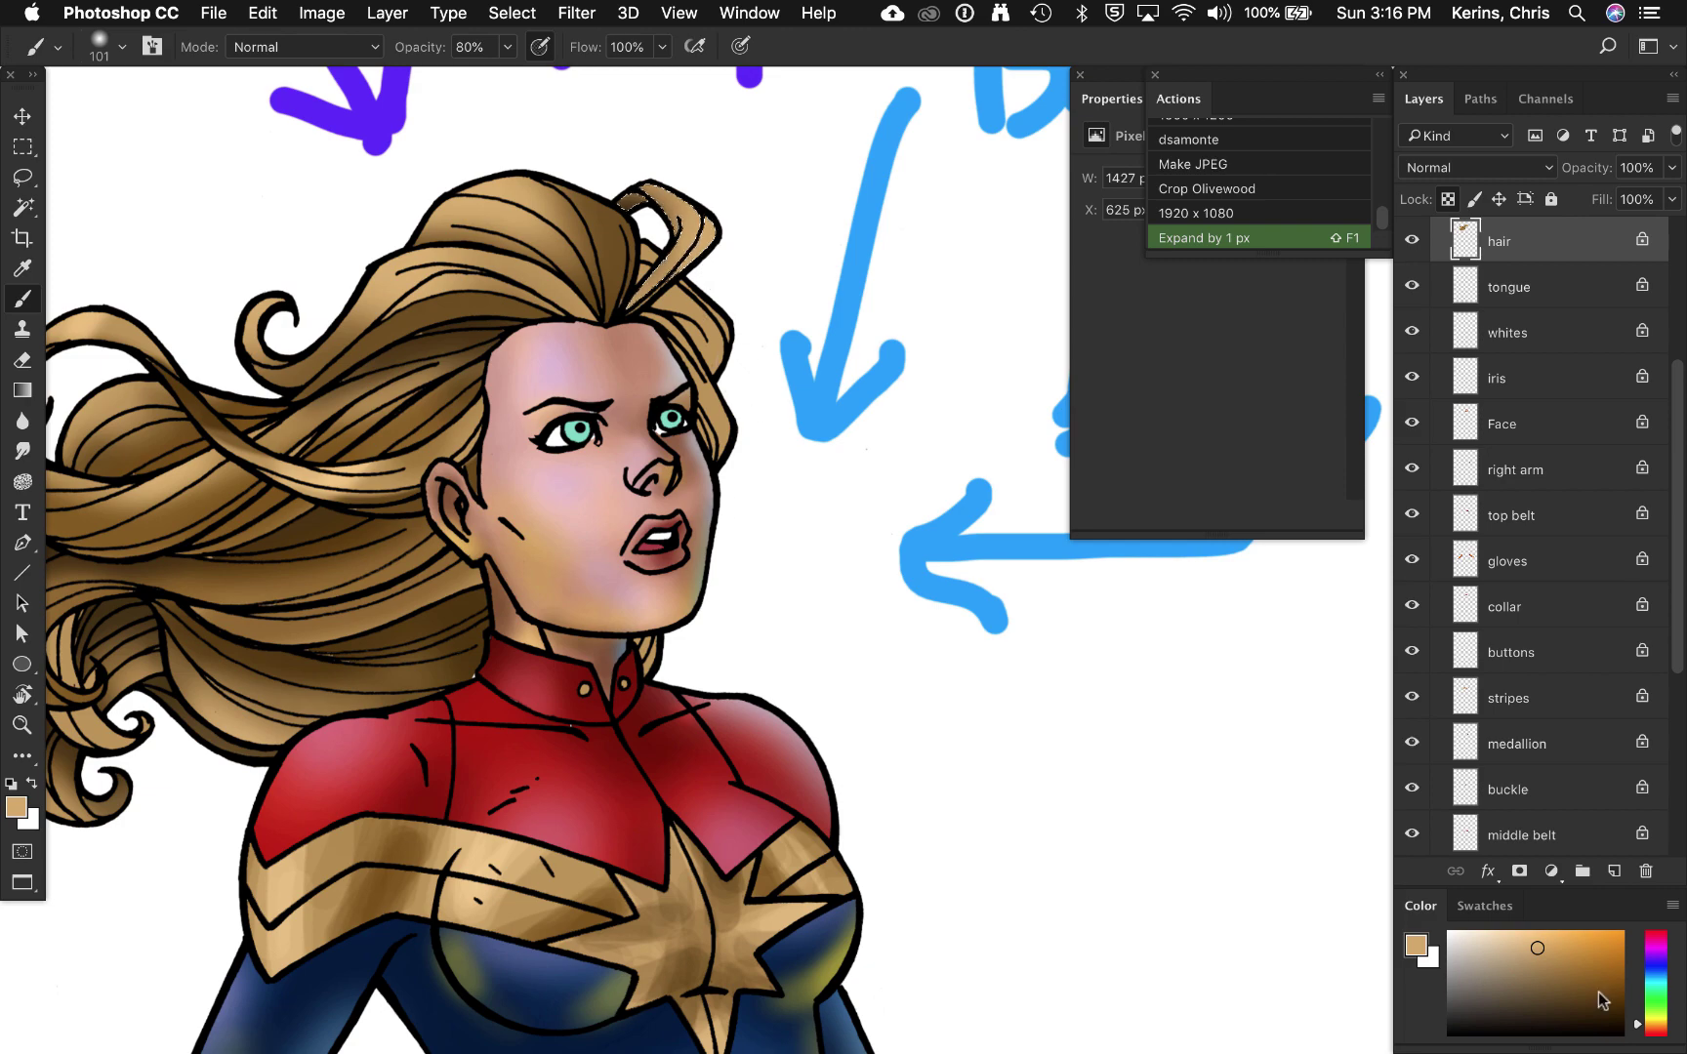
# Step: Paint yellow rim light on the looping strand above the forehead with yellow sampled from the fireball
pyautogui.moveTo(1215, 843); pyautogui.dragTo(711, 631)
pyautogui.keyDown('alt'); pyautogui.click(749, 929); pyautogui.keyUp('alt')
pyautogui.moveTo(488, 488); pyautogui.dragTo(927, 726)
pyautogui.moveTo(620, 298); pyautogui.dragTo(639, 252)
# Step: Select the strands on the far side of the forehead, shade them with sampled brown, and sample muted yellow from the loop
pyautogui.press('w')
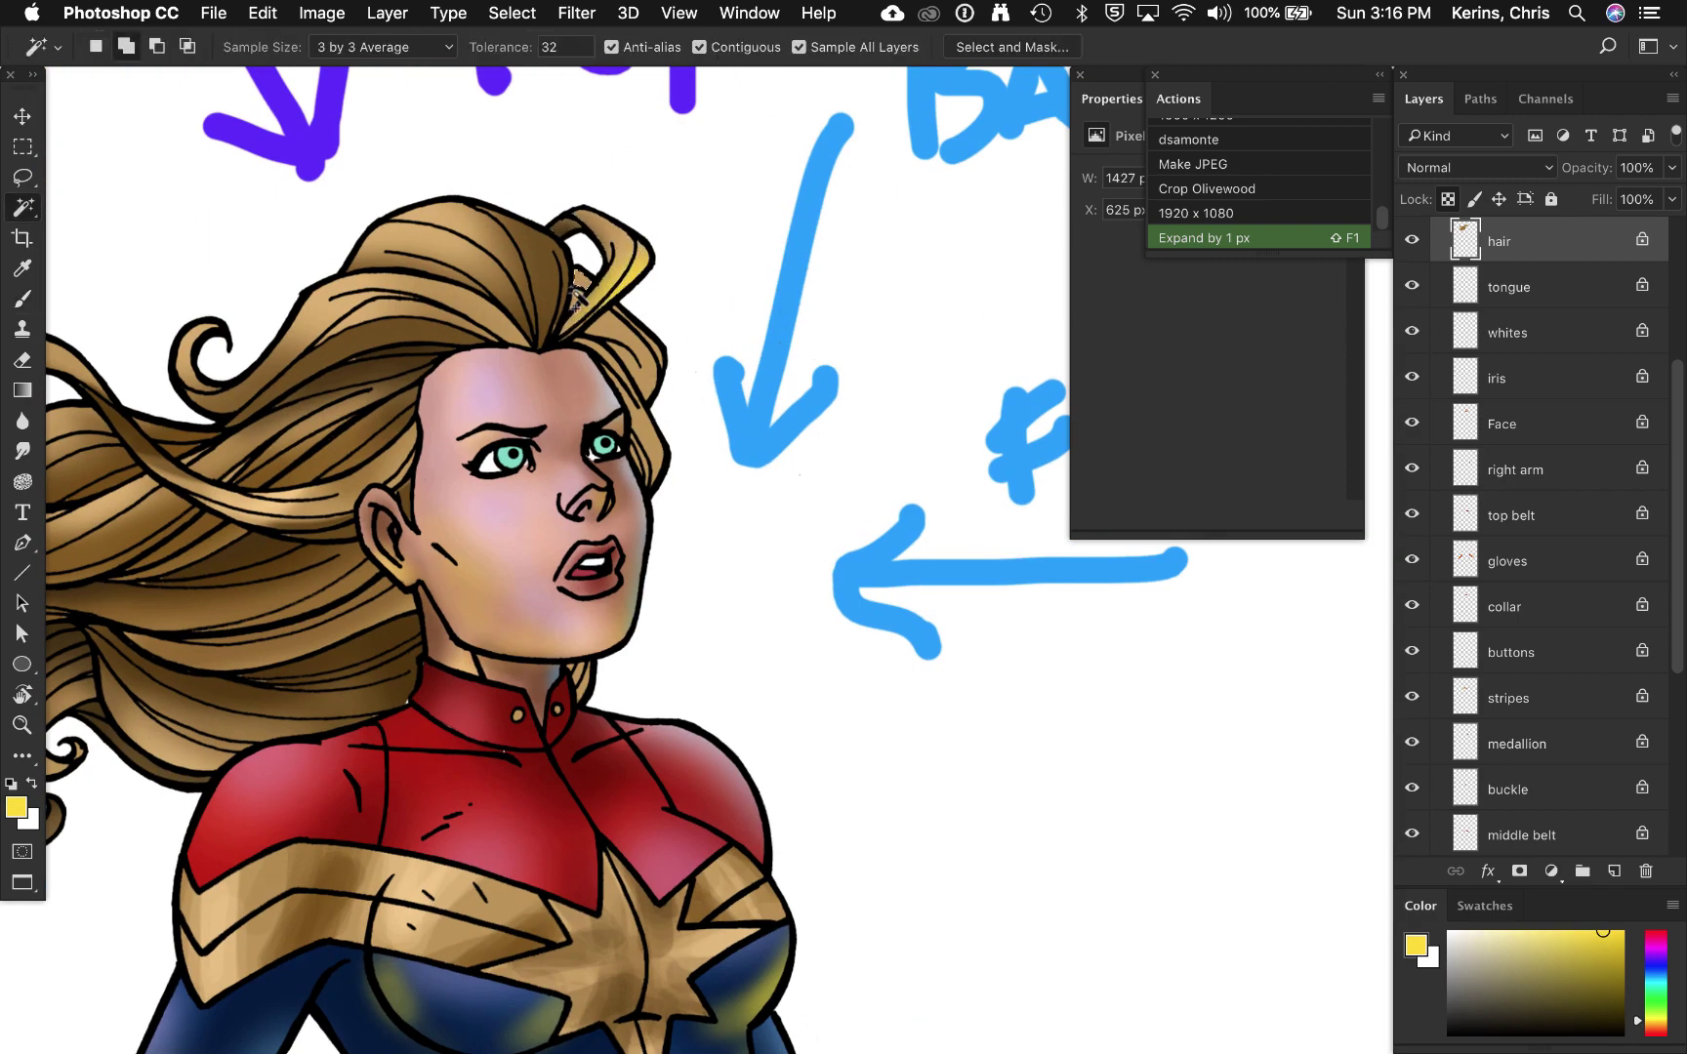
pyautogui.click(641, 344)
pyautogui.press('b')
pyautogui.keyDown('alt'); pyautogui.click(629, 375); pyautogui.keyUp('alt')
pyautogui.moveTo(635, 356)
pyautogui.mouseDown()
pyautogui.moveTo(576, 274)
pyautogui.moveTo(662, 282)
pyautogui.mouseUp()
pyautogui.keyDown('alt'); pyautogui.click(610, 284); pyautogui.keyUp('alt')
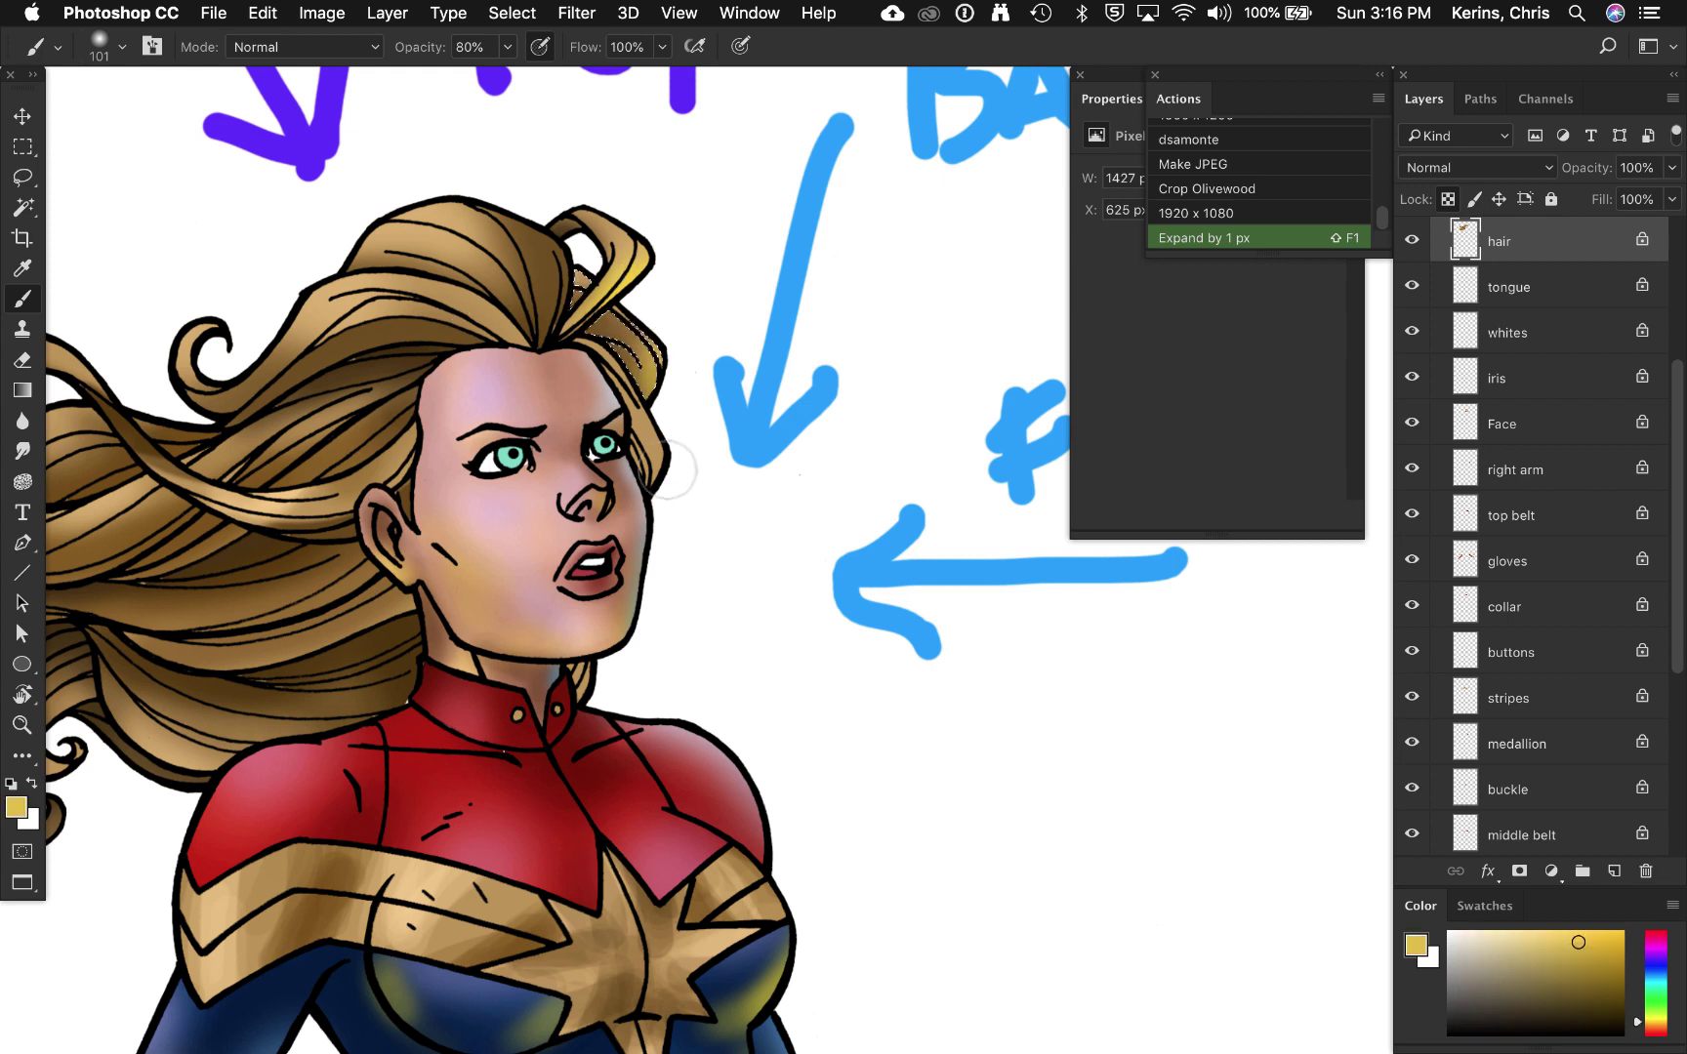
# Step: Select the narrow strands framing the far side of the face and paint their brown shadows and tan highlights with sampled colors
pyautogui.keyDown('alt'); pyautogui.click(606, 232); pyautogui.keyUp('alt')
pyautogui.press('w')
pyautogui.click(639, 444)
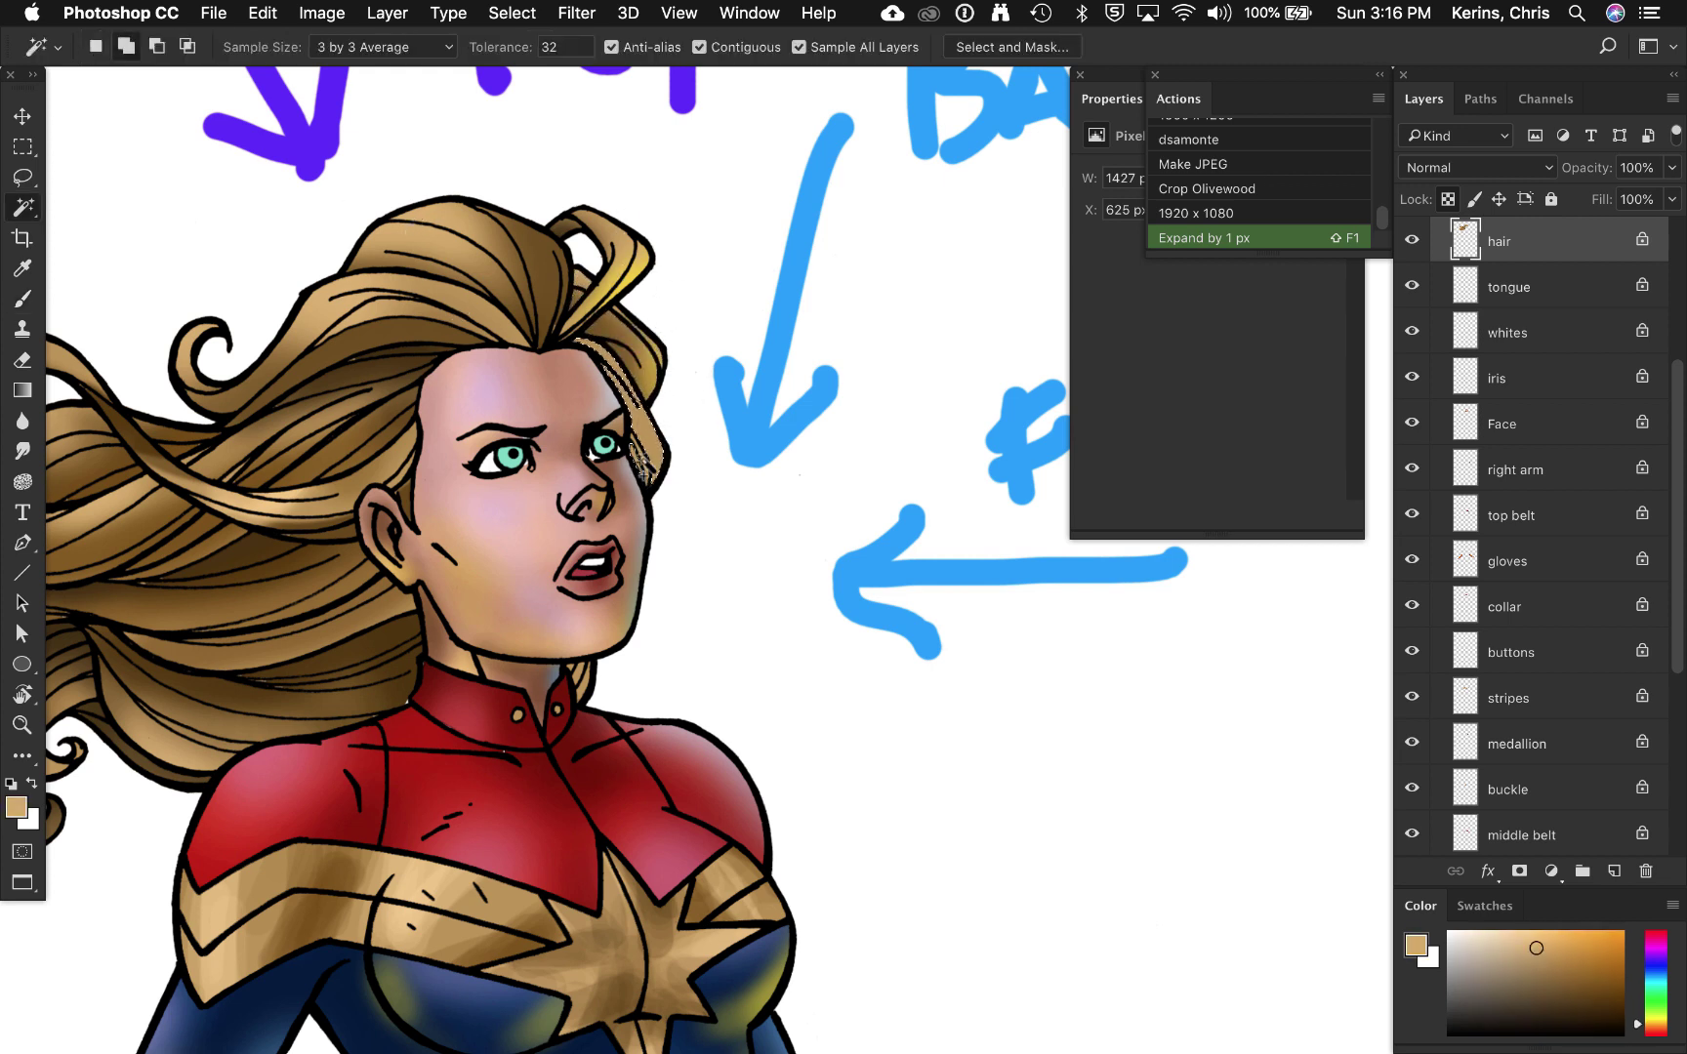
pyautogui.press('b')
pyautogui.keyDown('alt'); pyautogui.click(590, 415); pyautogui.keyUp('alt')
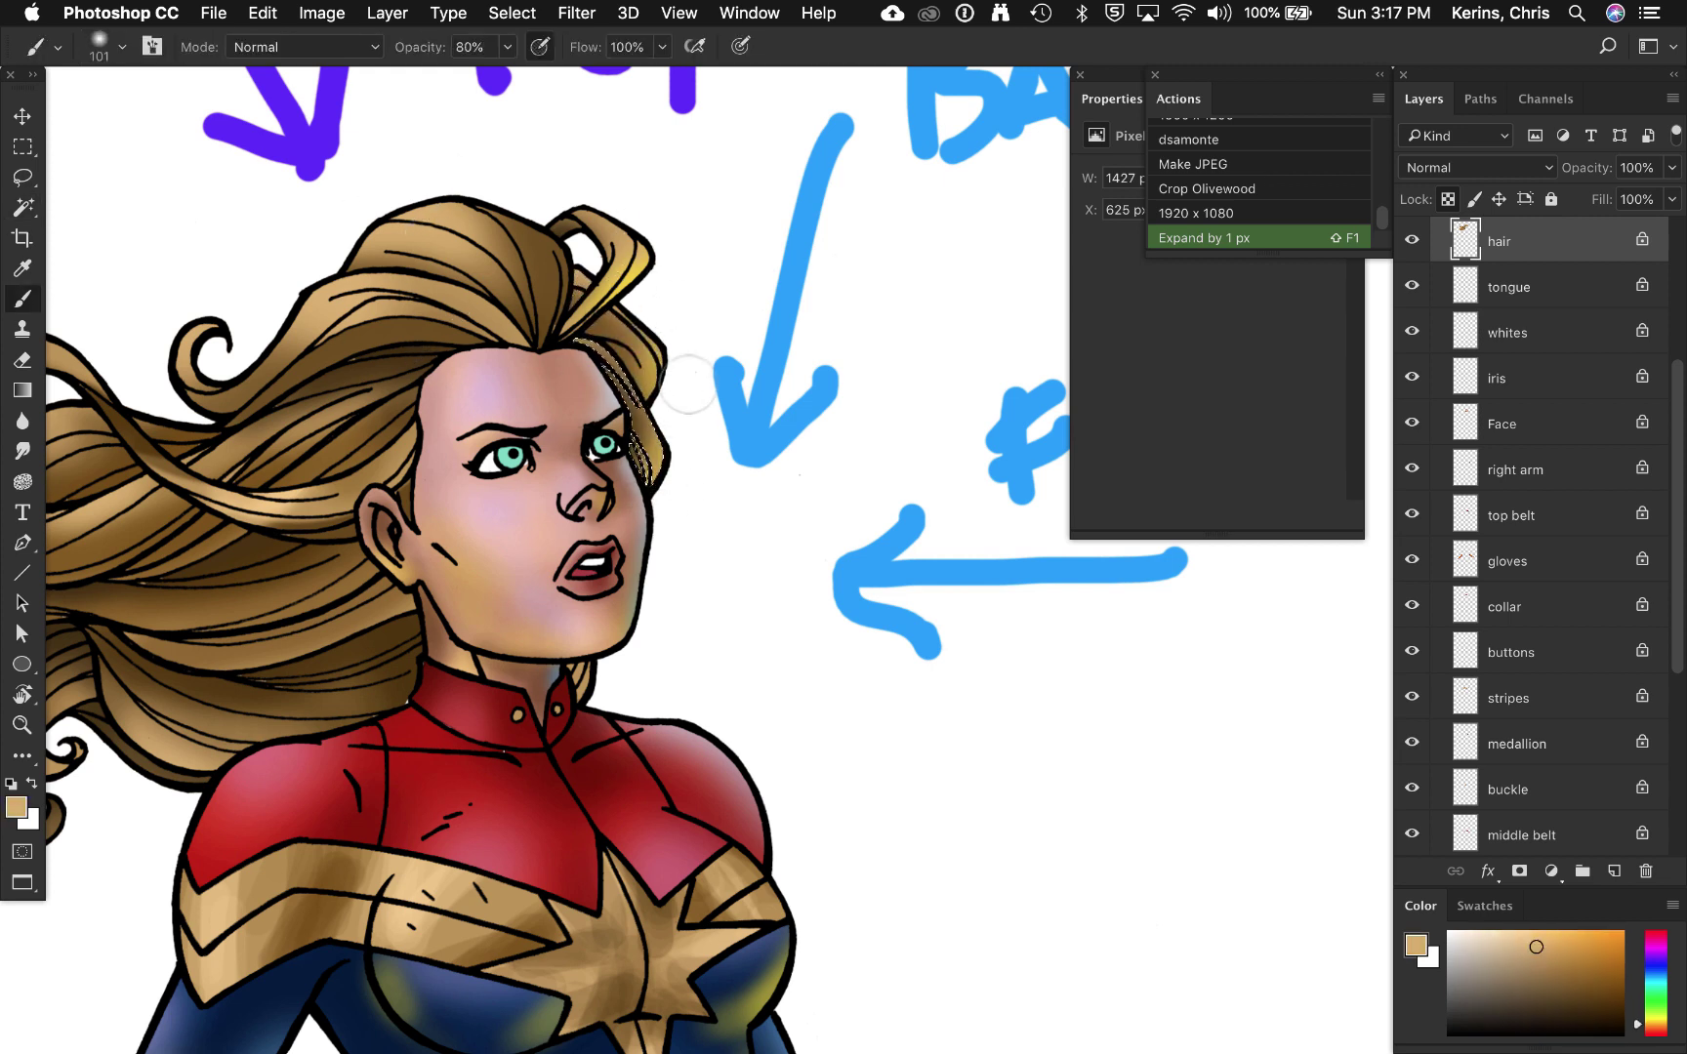
# Step: Paint a back highlight on the forehead loop with light blue sampled from the BACK arrow, and clear the selection
pyautogui.keyDown('alt'); pyautogui.click(757, 439); pyautogui.keyUp('alt')
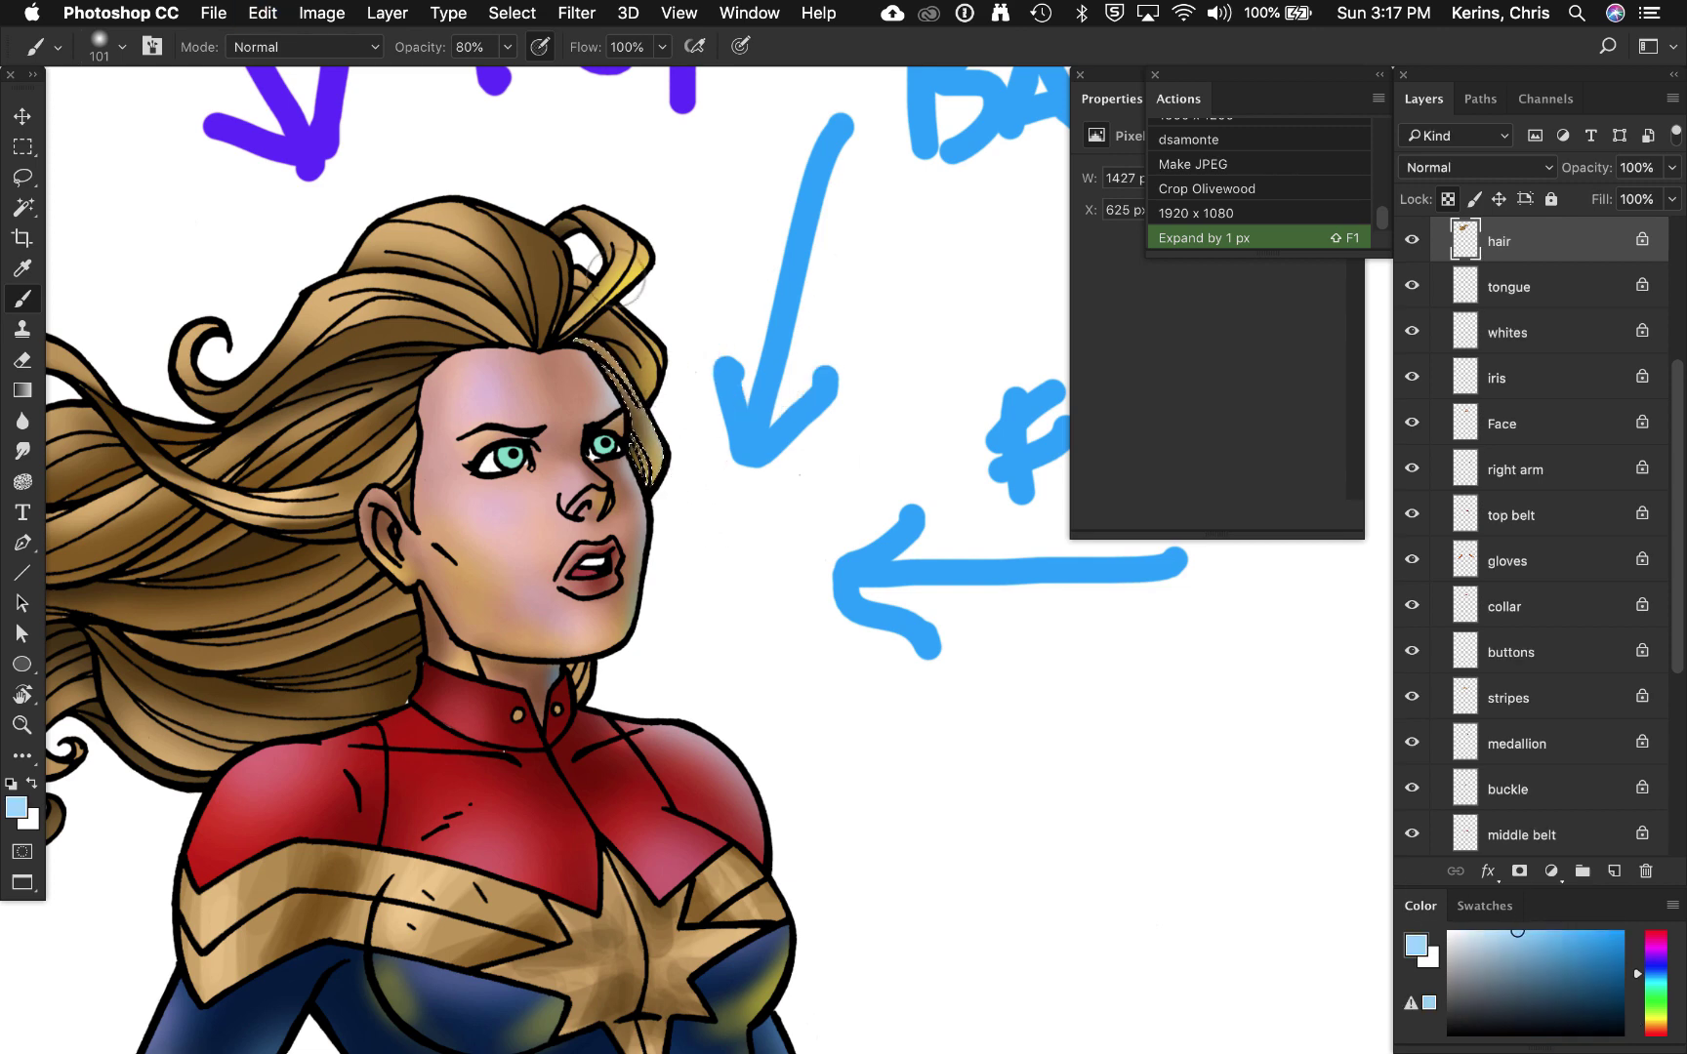
pyautogui.press('w')
pyautogui.click(641, 263)
pyautogui.press('b')
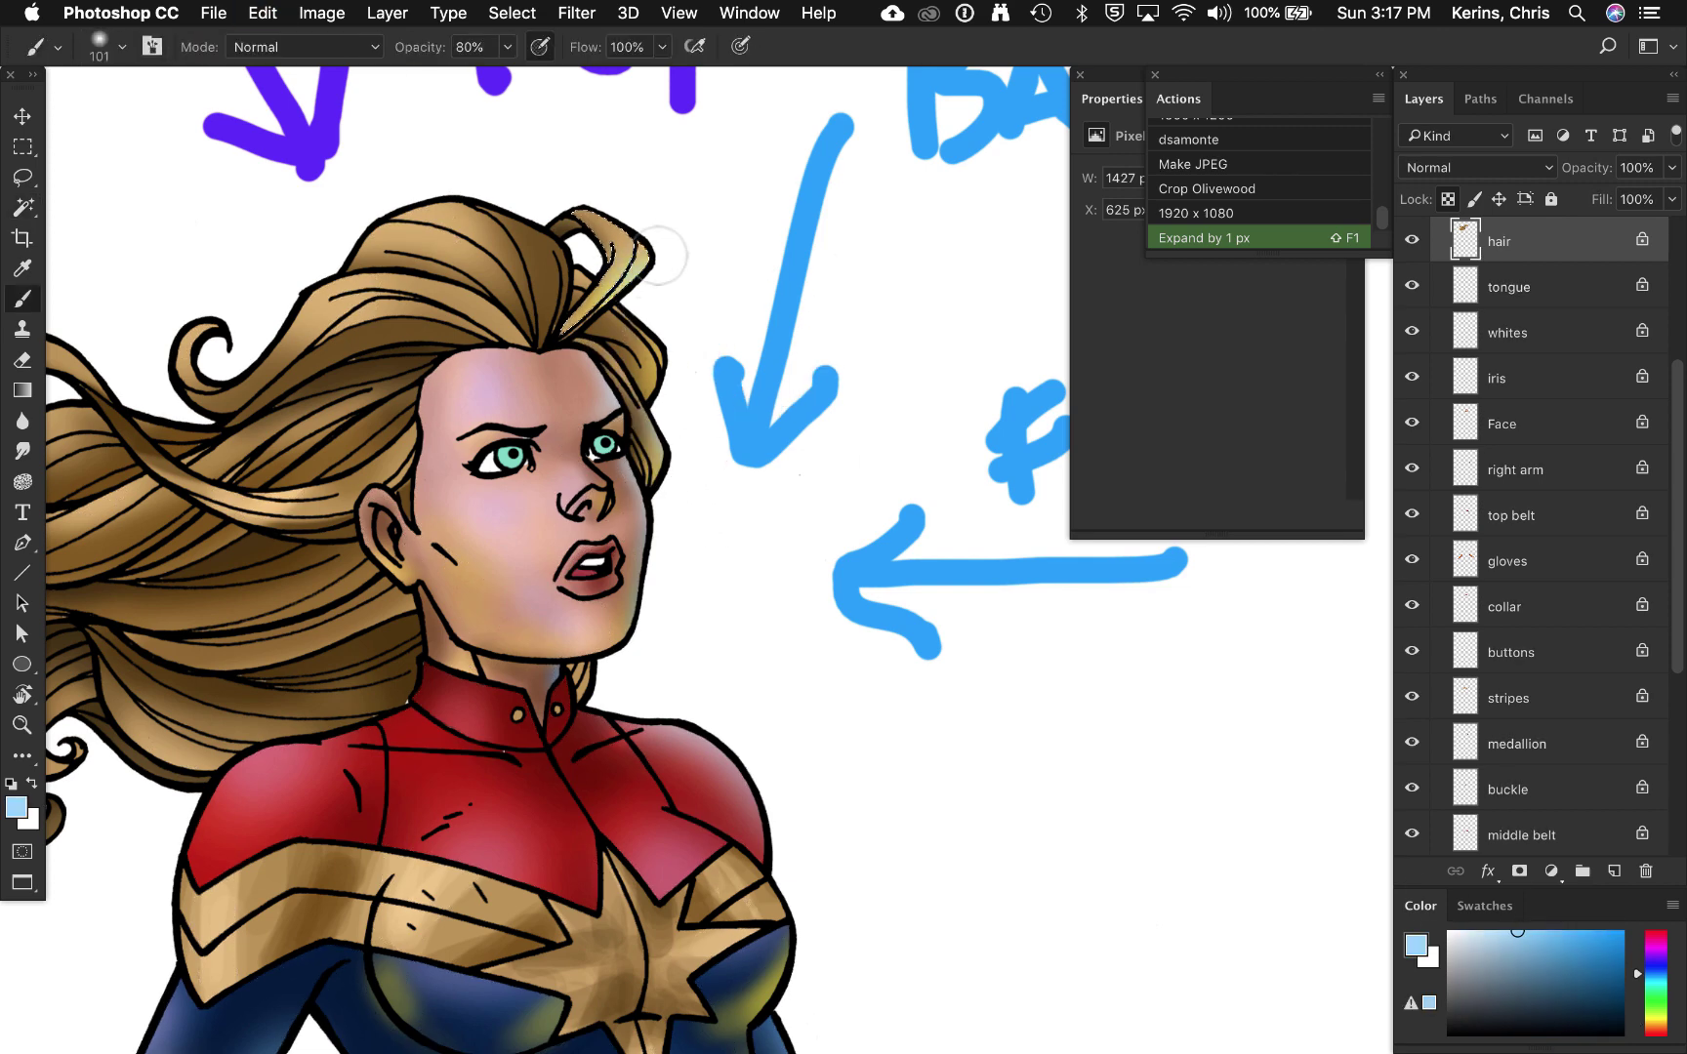
pyautogui.press('super+d')
# Step: Paint light purple key highlights over the crown and far-left curls with a size 143 brush, using a lightened KEY arrow color
pyautogui.keyDown('alt'); pyautogui.click(320, 162); pyautogui.keyUp('alt')
pyautogui.click(1503, 932)
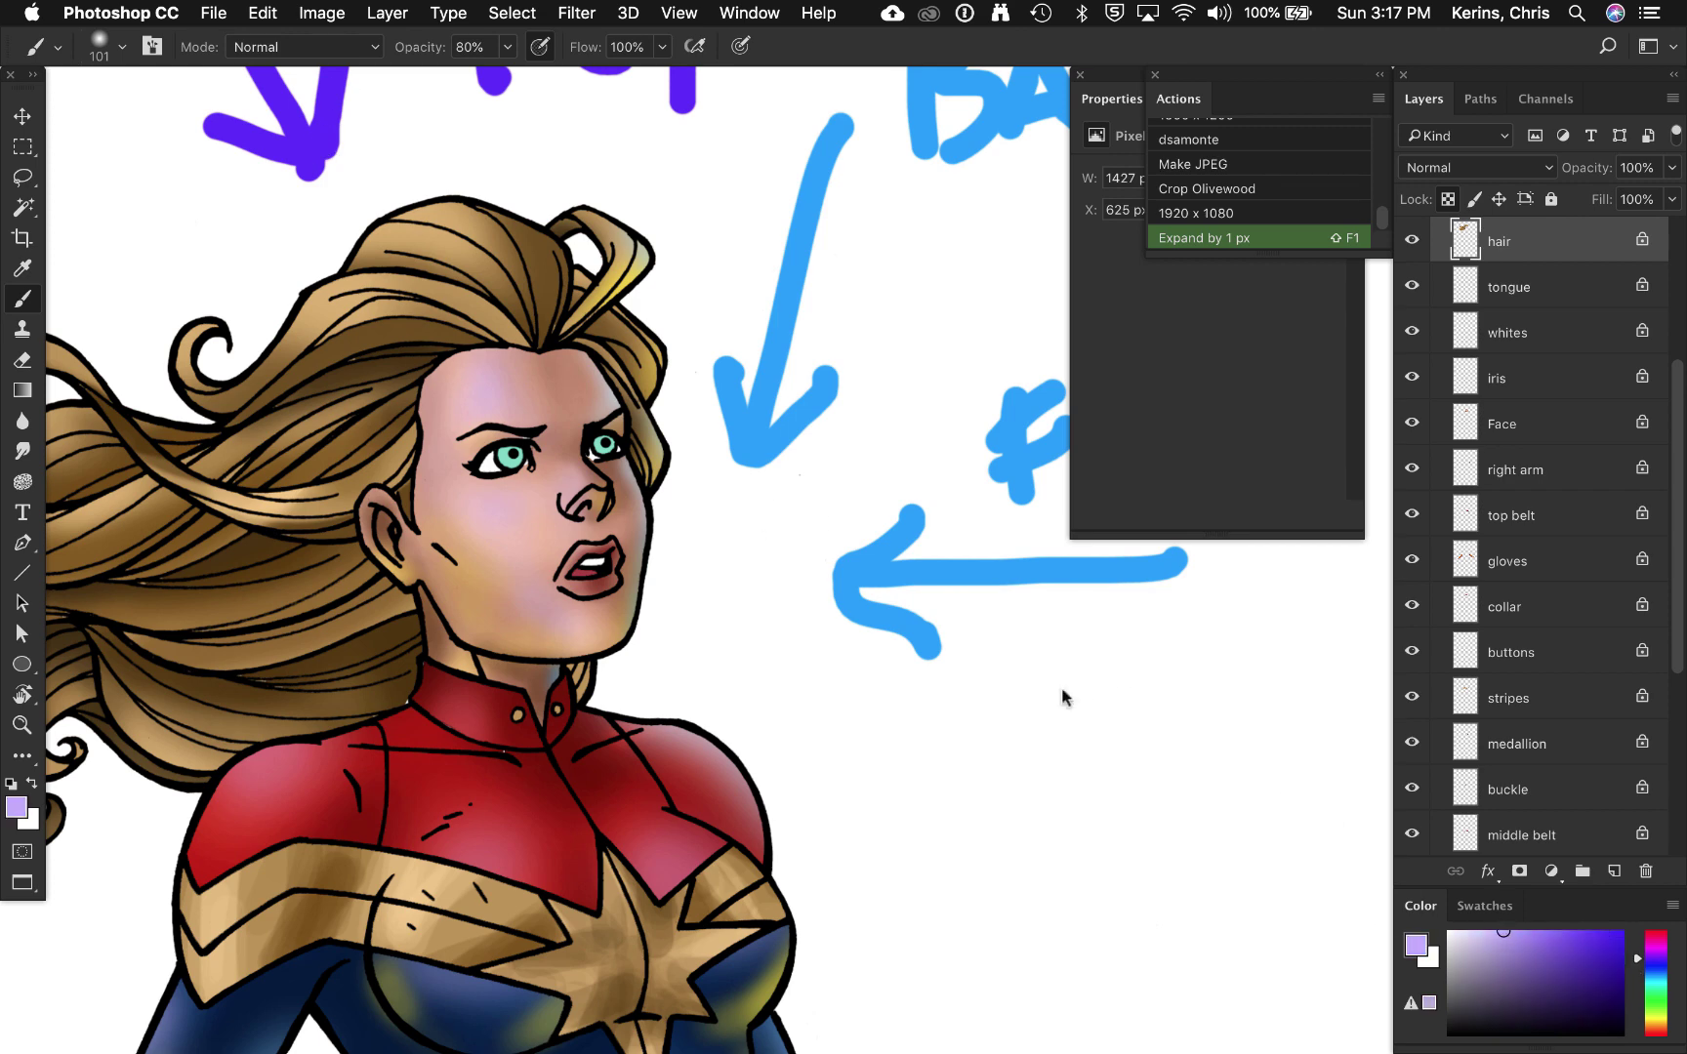
pyautogui.moveTo(404, 264); pyautogui.dragTo(416, 263)
pyautogui.moveTo(403, 196); pyautogui.dragTo(239, 353)
pyautogui.hscroll(-9, 405, 269)
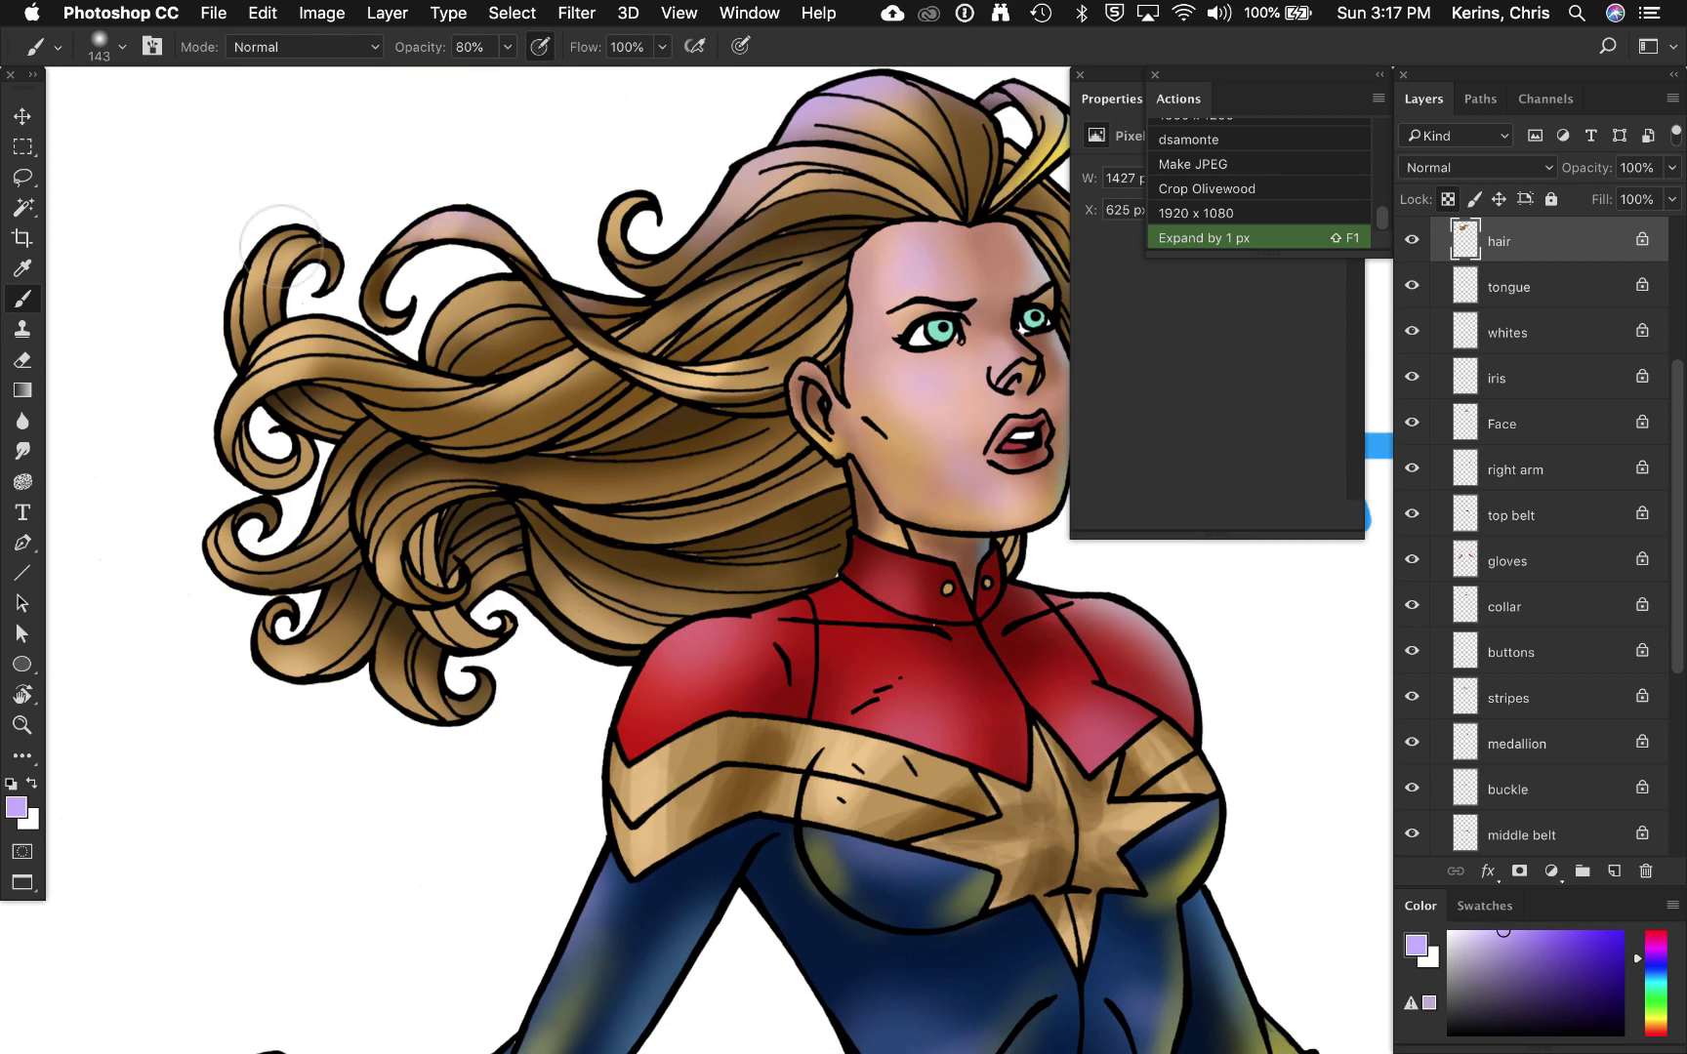
pyautogui.moveTo(283, 239)
pyautogui.mouseDown()
pyautogui.moveTo(265, 298)
pyautogui.moveTo(310, 317)
pyautogui.moveTo(349, 307)
pyautogui.moveTo(234, 410)
pyautogui.mouseUp()
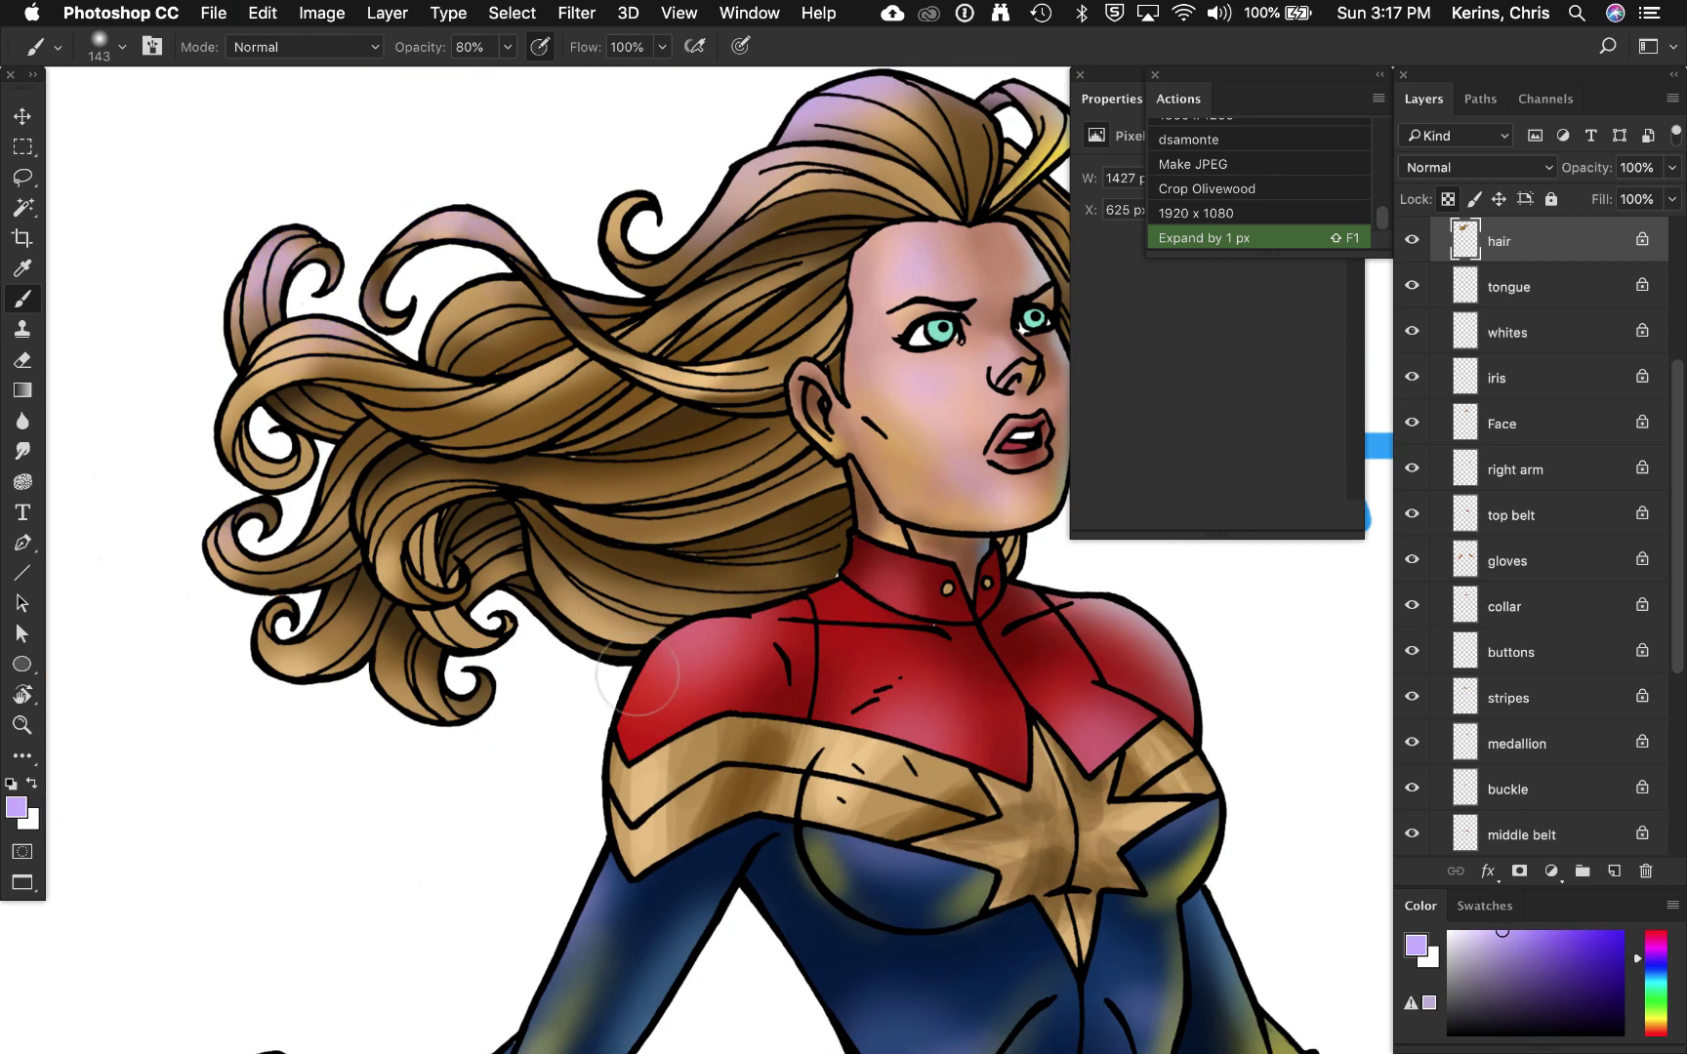
# Step: Select the long wavy strand in the middle of the hair for light purple key highlights
pyautogui.press('w')
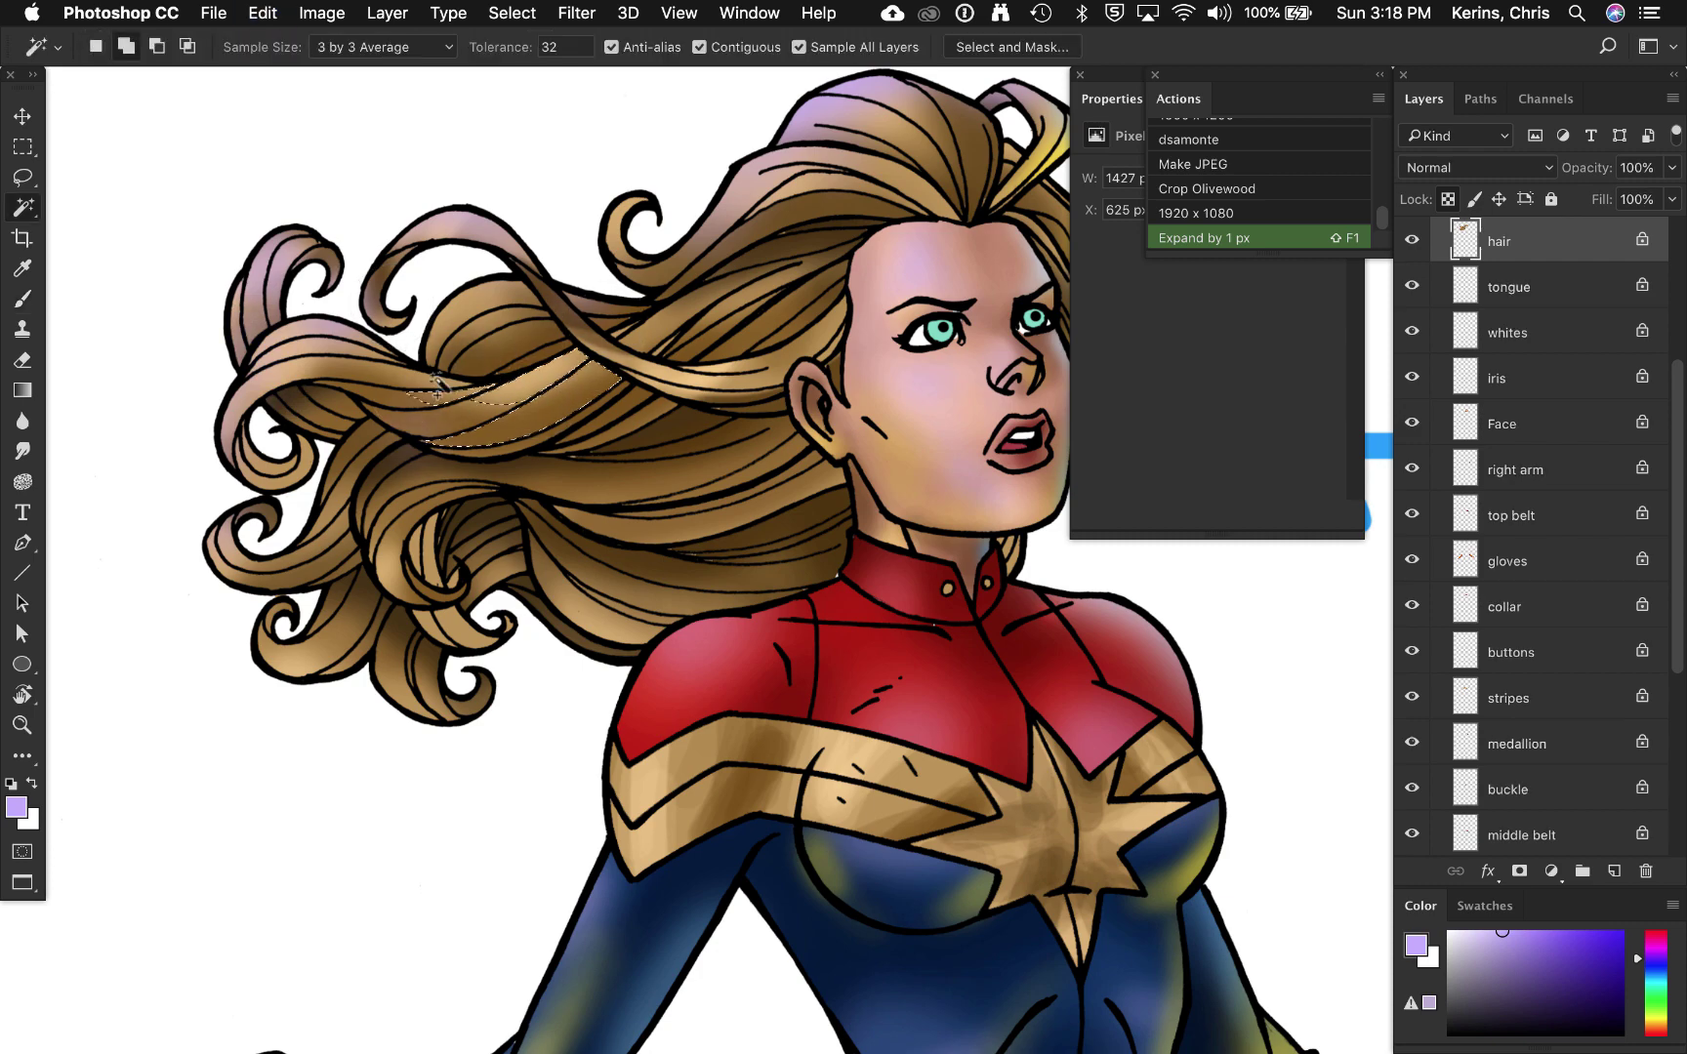
pyautogui.click(488, 406)
pyautogui.press('b')
pyautogui.hscroll(8, 592, 422)
# Step: Select the loose strands running back from the ear and paint light purple key highlights along them
pyautogui.press('w')
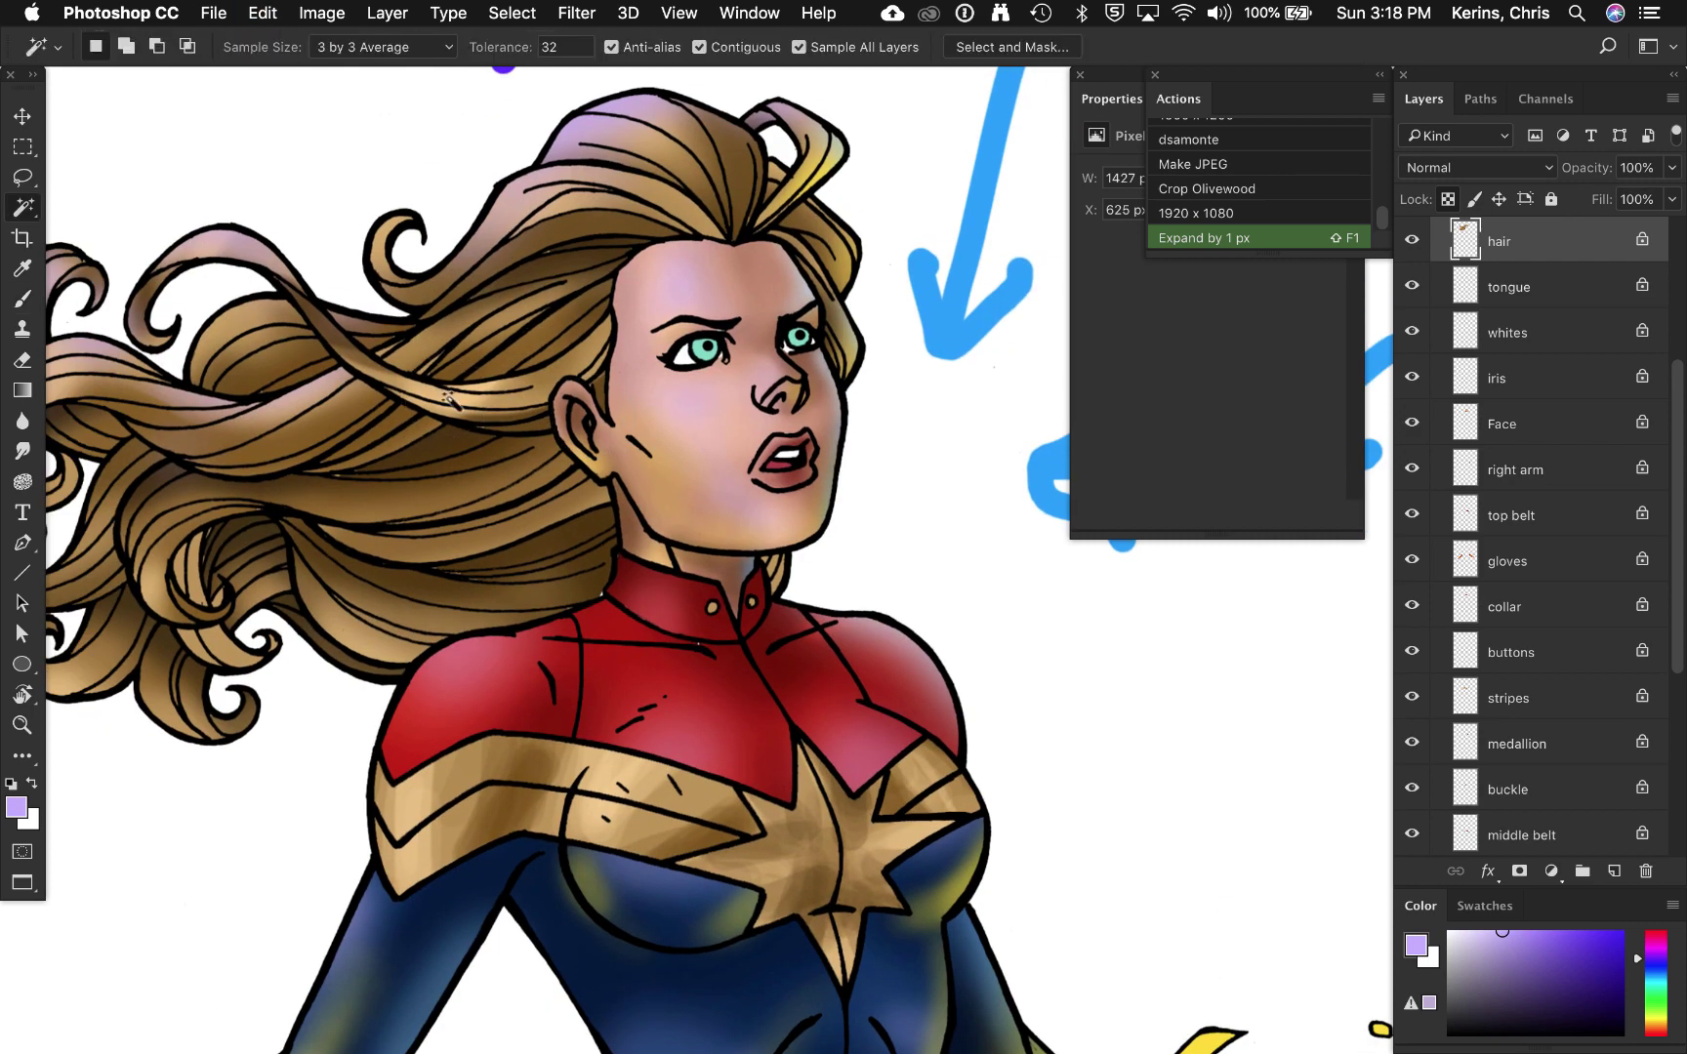
pyautogui.click(439, 395)
pyautogui.keyDown('shift'); pyautogui.click(391, 385); pyautogui.keyUp('shift')
pyautogui.press('super+z')
pyautogui.keyDown('shift'); pyautogui.click(389, 389); pyautogui.keyUp('shift')
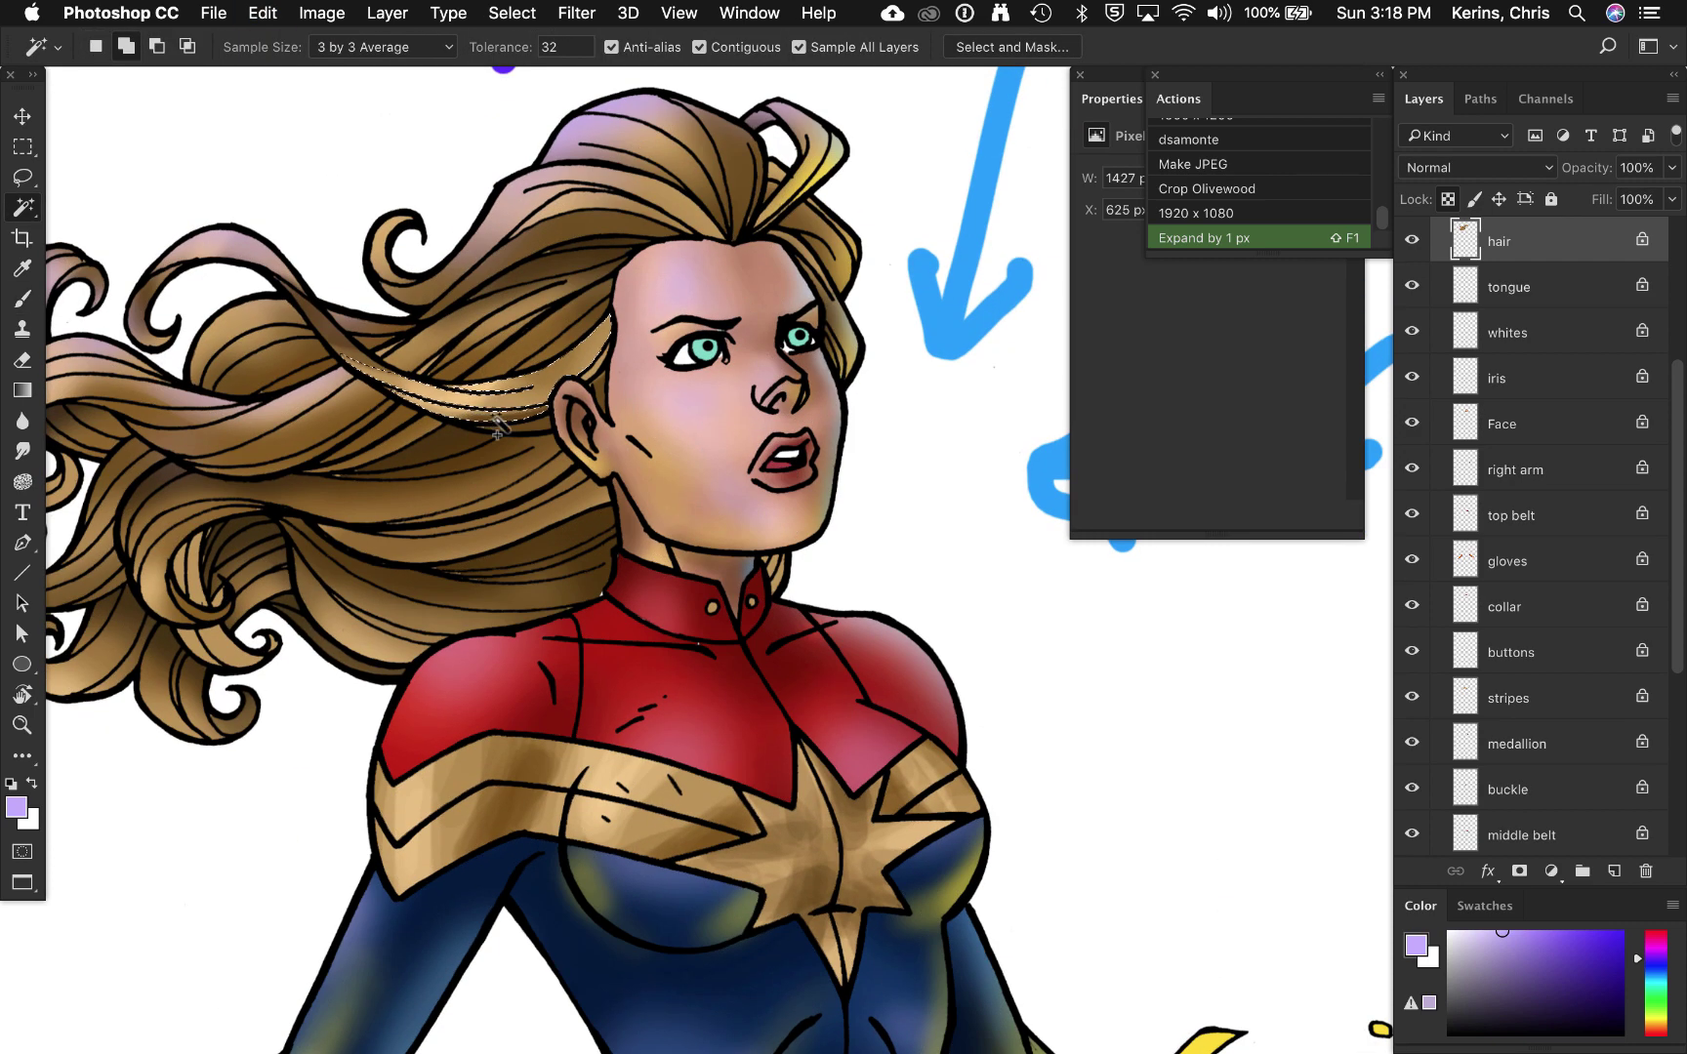
pyautogui.press('b')
pyautogui.scroll(-5, 664, 506)
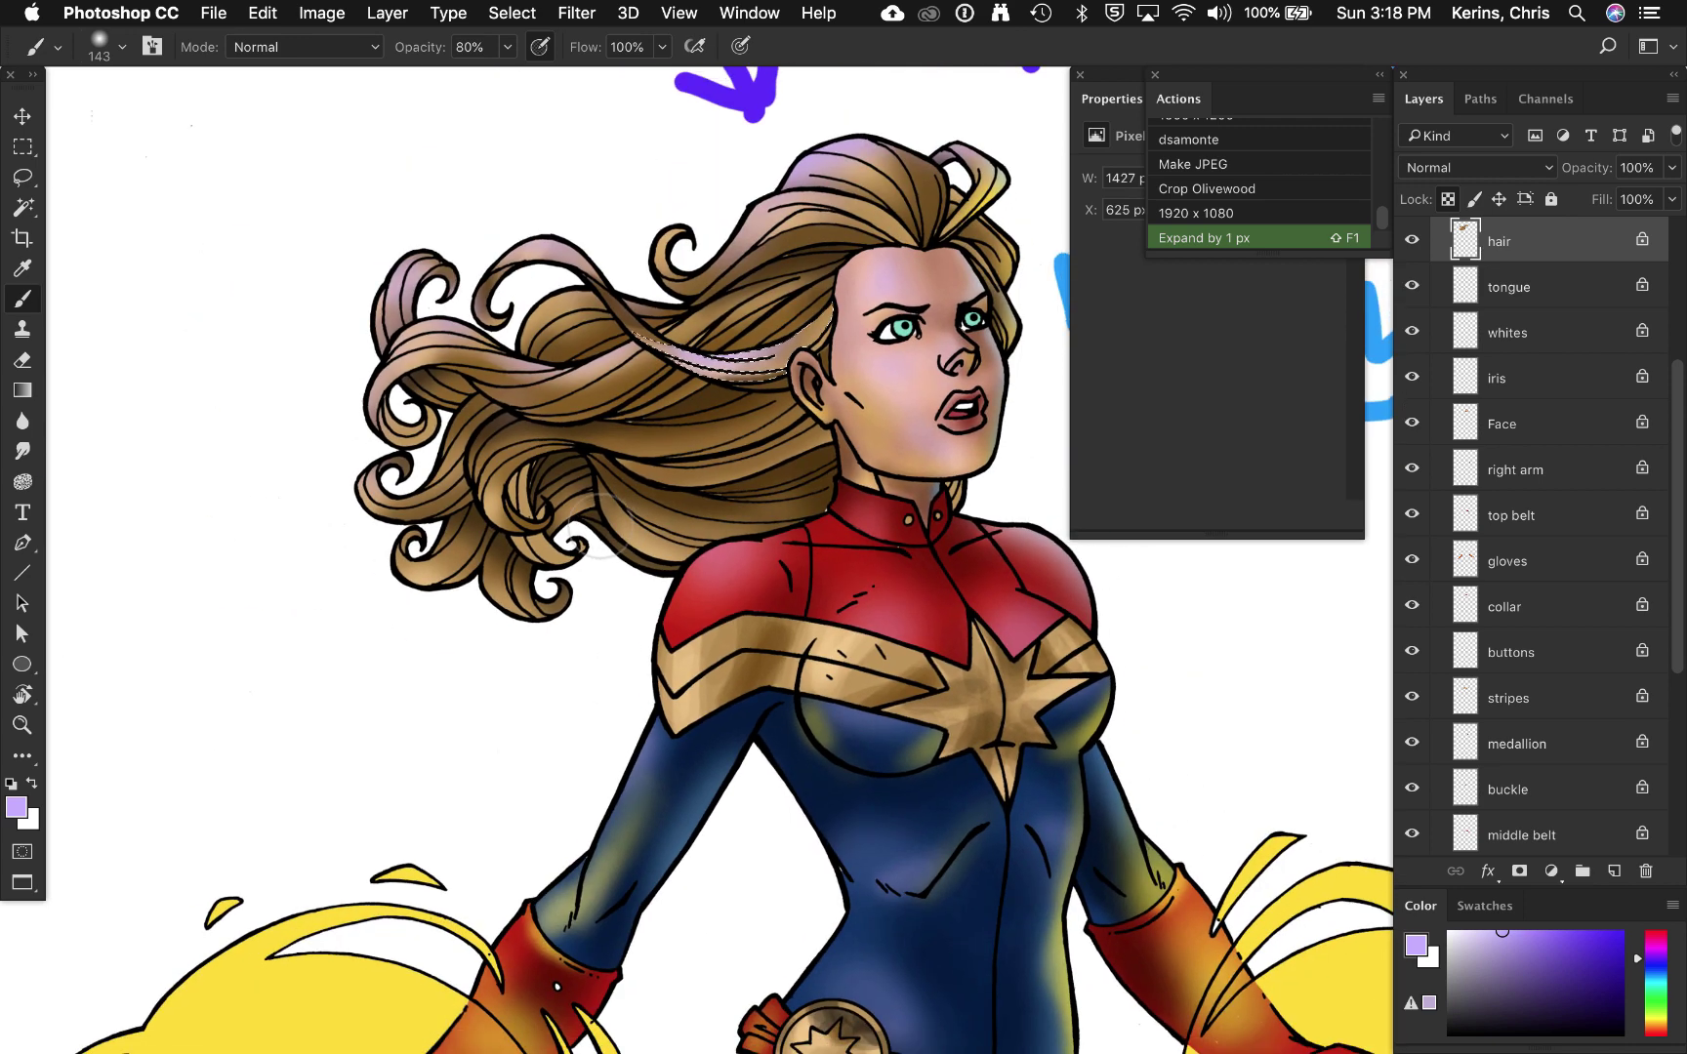
# Step: Clear the selection and paint yellow rim light sampled from the left fireball along the lower edges of the hair
pyautogui.keyDown('alt'); pyautogui.click(468, 902); pyautogui.keyUp('alt')
pyautogui.press('super+d')
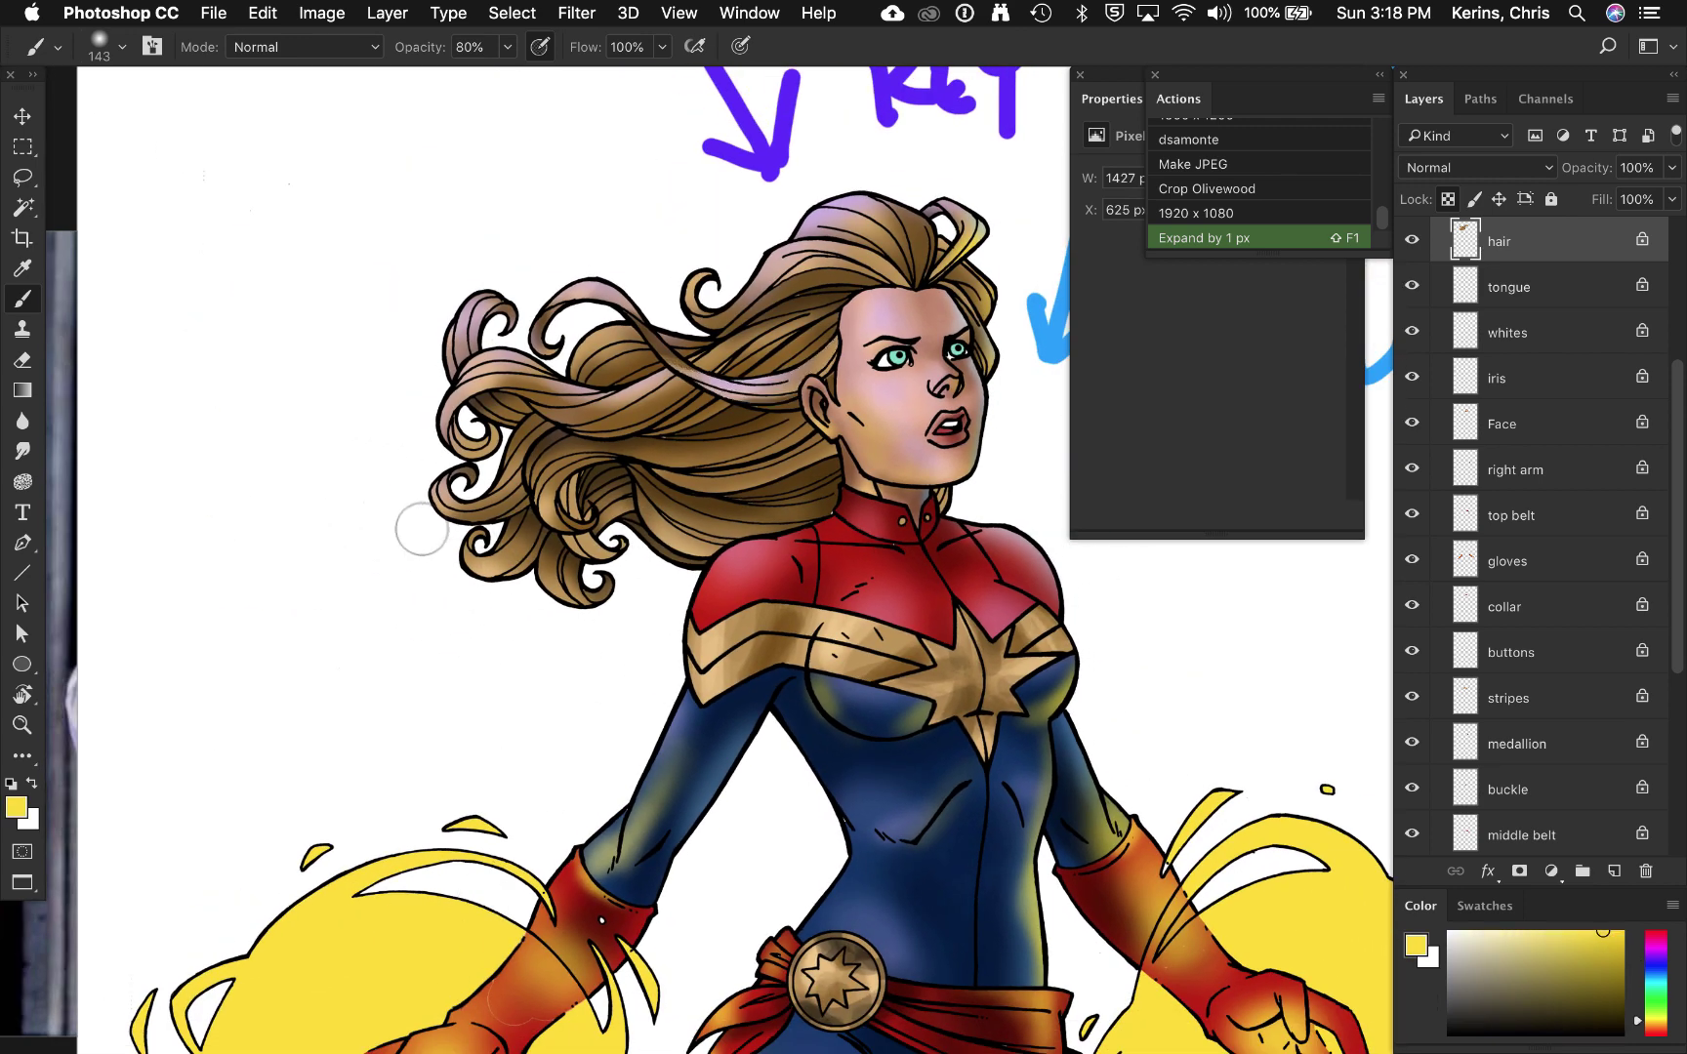
pyautogui.moveTo(424, 527); pyautogui.dragTo(688, 559)
pyautogui.moveTo(683, 468); pyautogui.dragTo(734, 459)
pyautogui.scroll(-5, 843, 481)
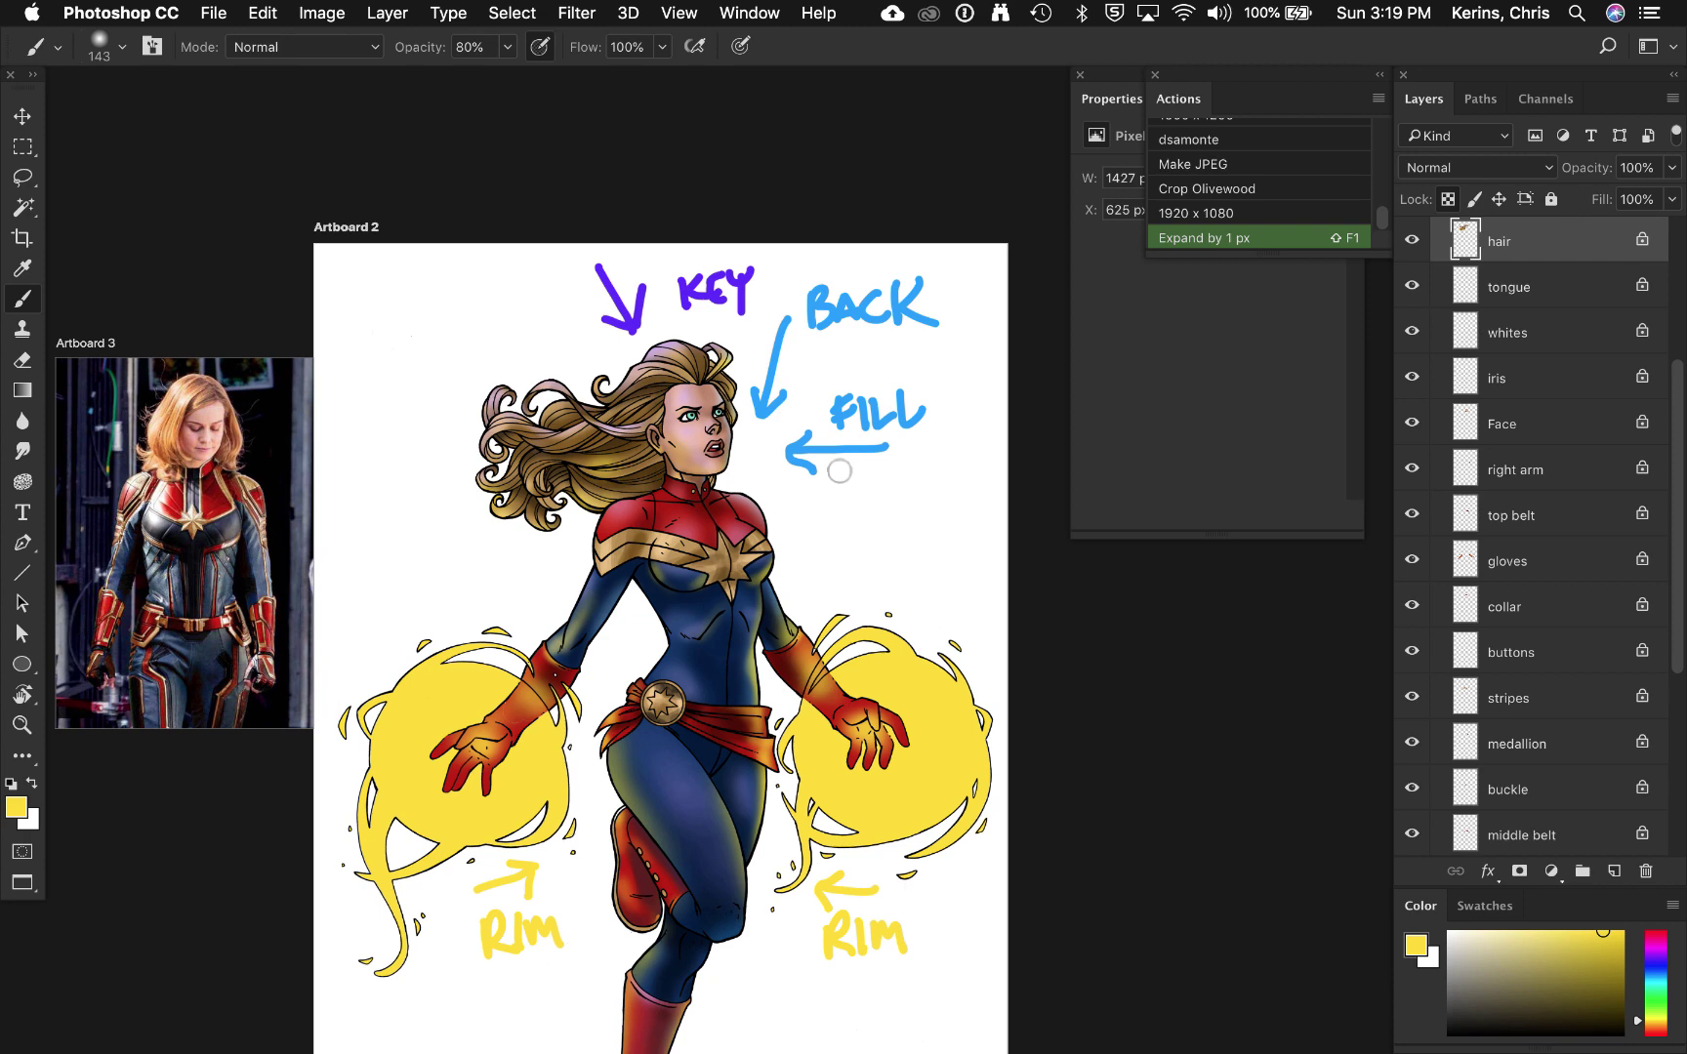
# Step: Switch to the right fireball layer and set the foreground color to a paler yellow
pyautogui.hotkey('alt', ']')
pyautogui.hotkey('alt', ']')
pyautogui.click(1413, 944)
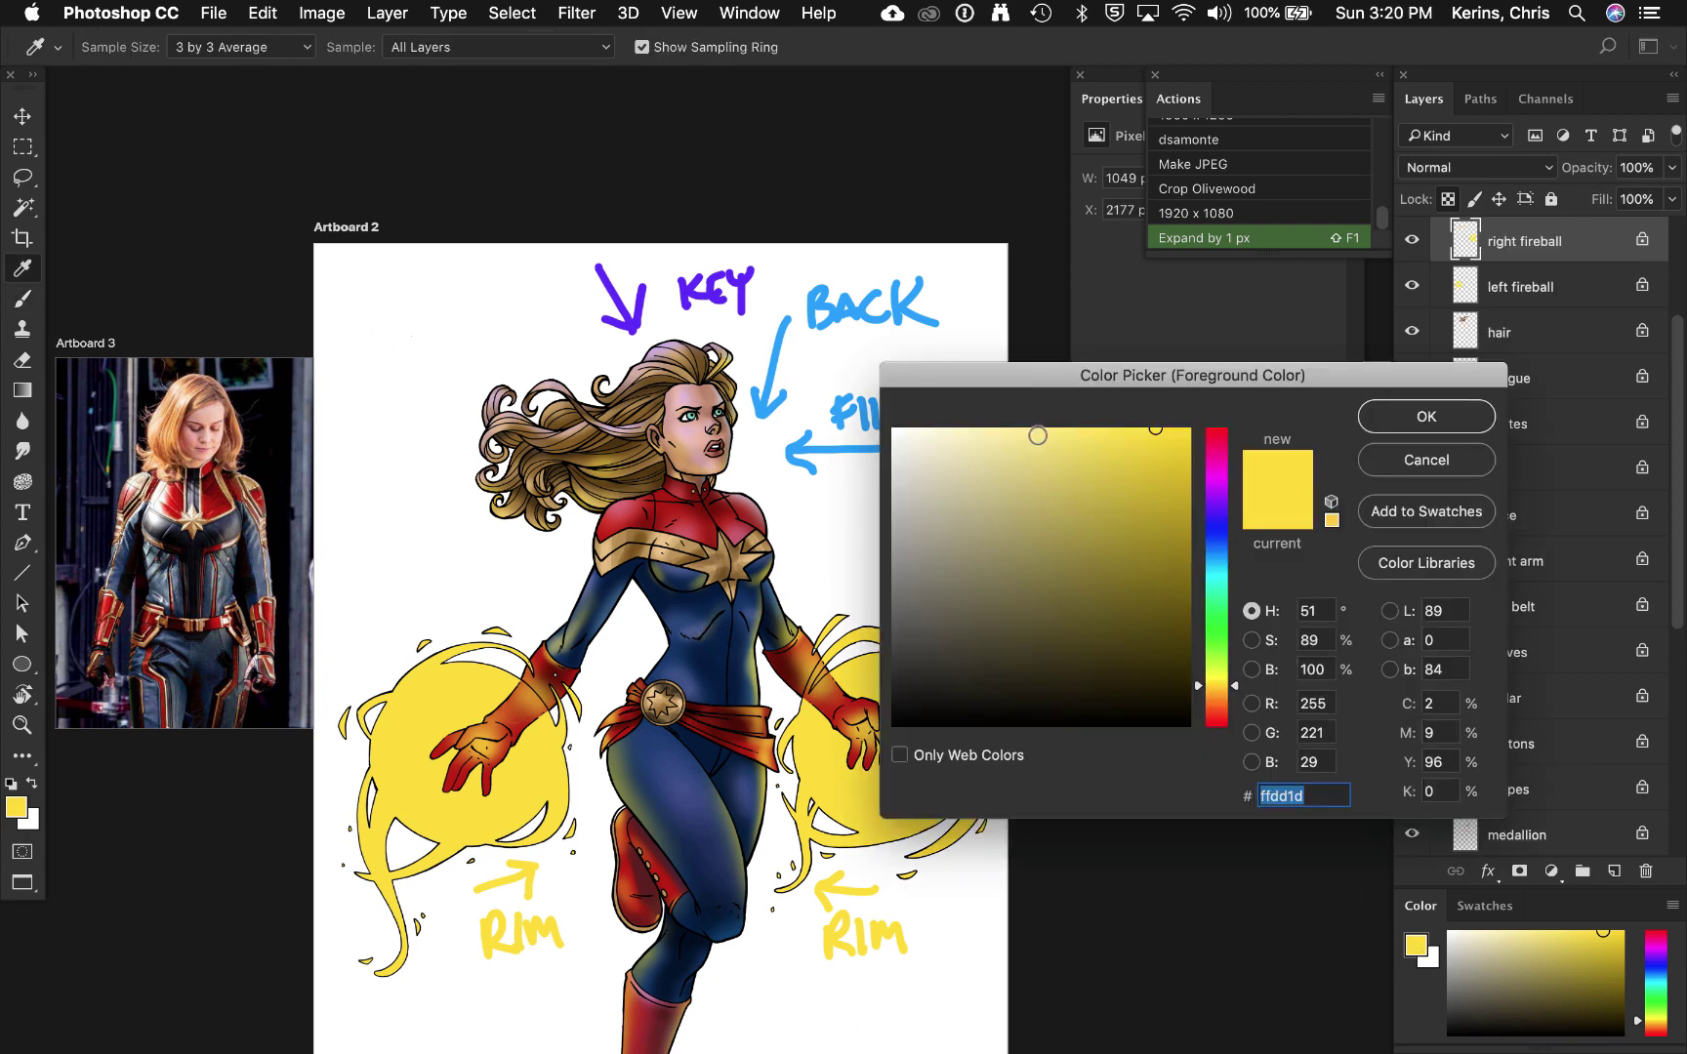
pyautogui.click(1037, 436)
pyautogui.press('Return')
# Step: Set the background color to orange f5a100
pyautogui.click(1432, 961)
pyautogui.click(1432, 960)
pyautogui.click(830, 771)
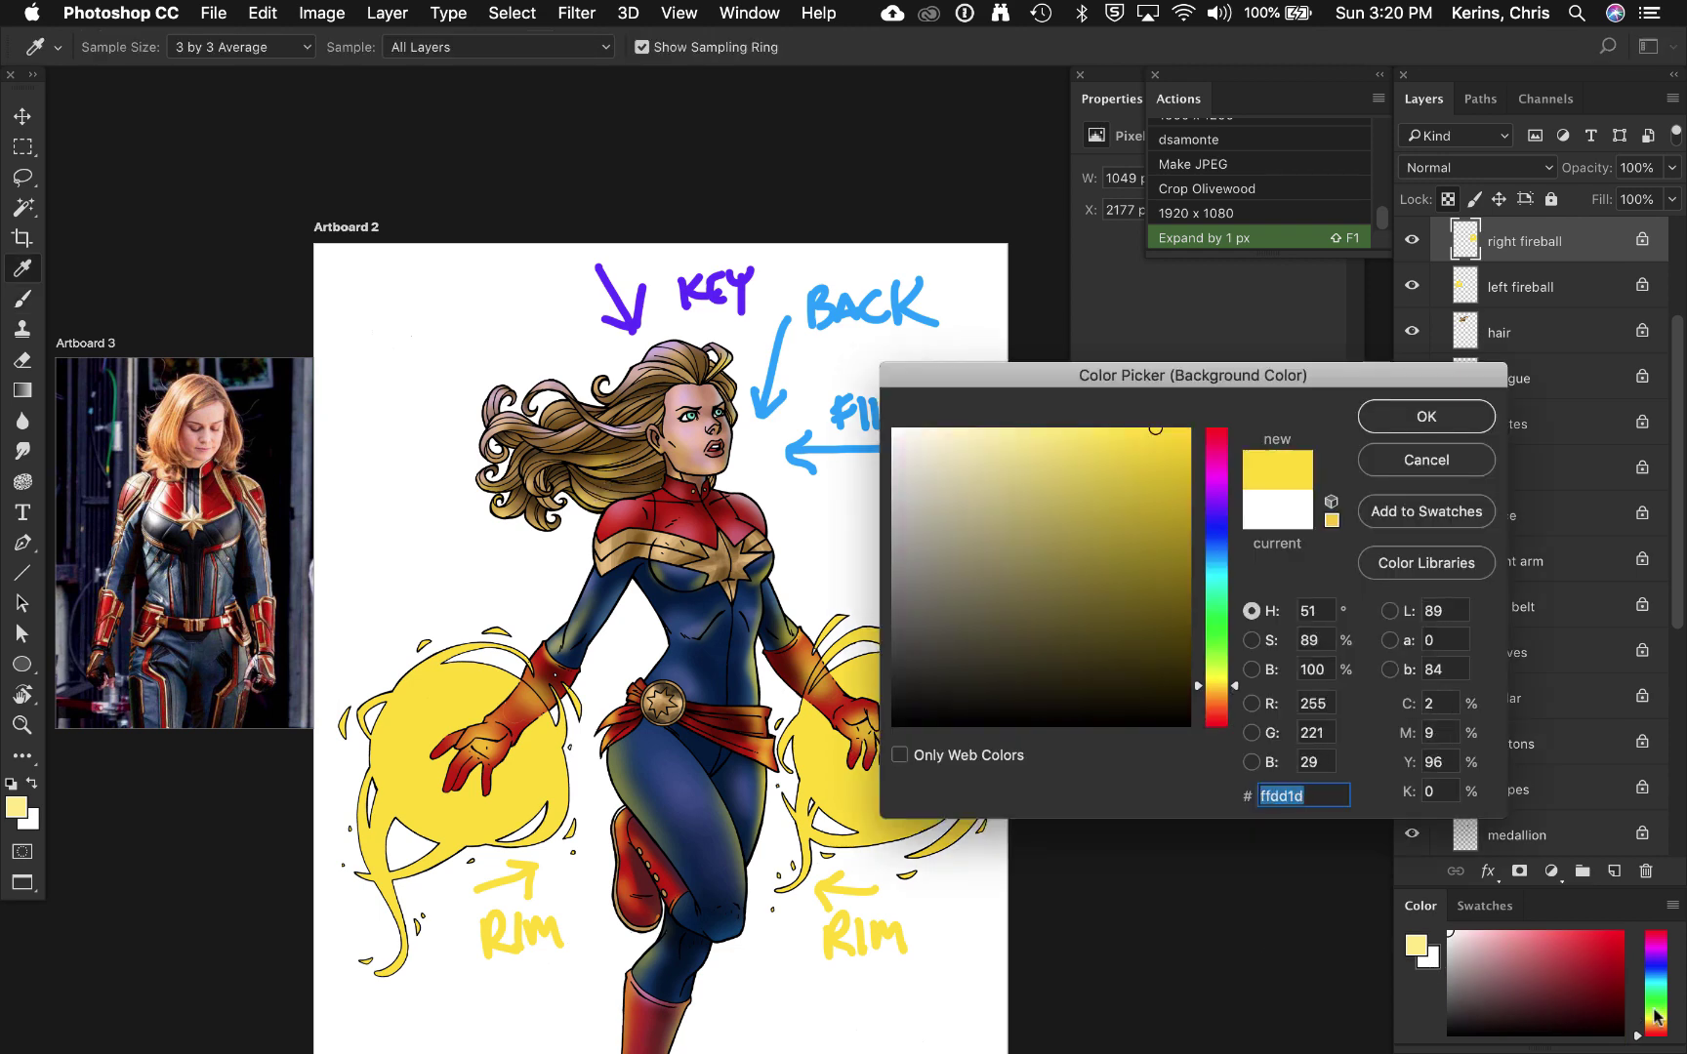
pyautogui.click(1215, 695)
pyautogui.moveTo(1158, 430); pyautogui.dragTo(1188, 440)
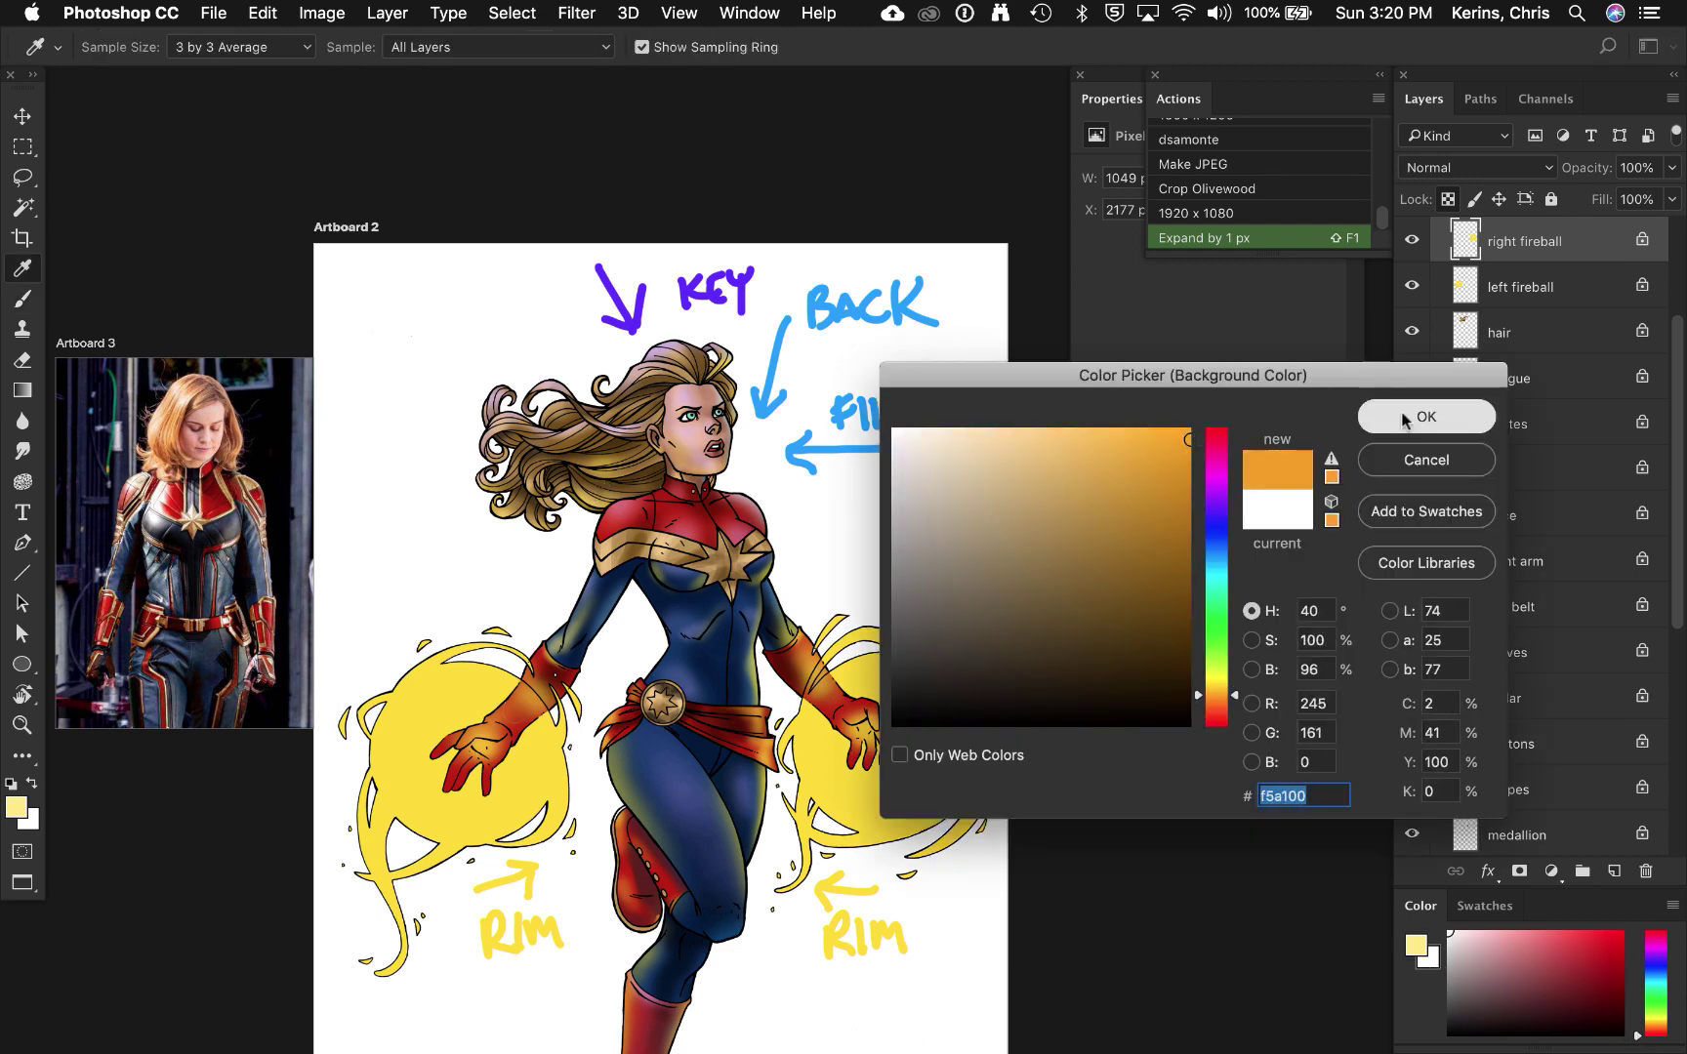
pyautogui.click(1405, 420)
# Step: Shade the right fireball with radial gradients at 50% opacity, toggling Reverse for a pale yellow centre and orange edges, and sample the centre's color
pyautogui.press('g')
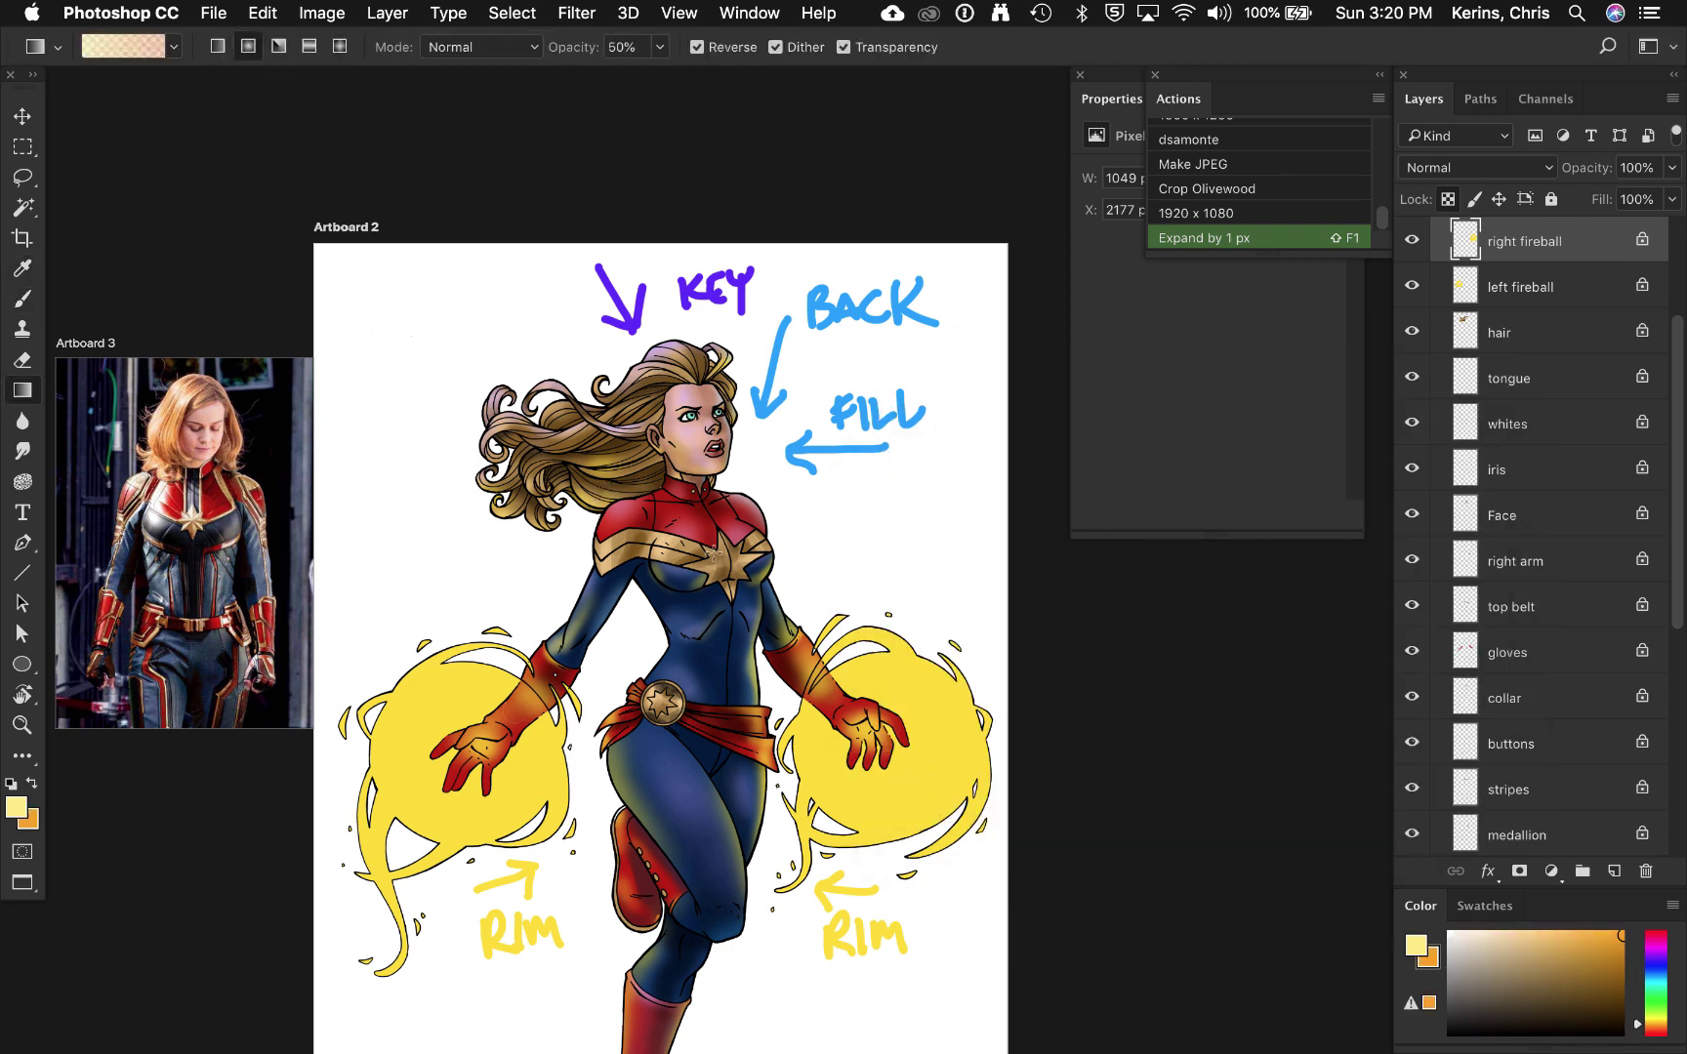
pyautogui.click(176, 49)
pyautogui.click(51, 93)
pyautogui.moveTo(889, 755); pyautogui.dragTo(932, 687)
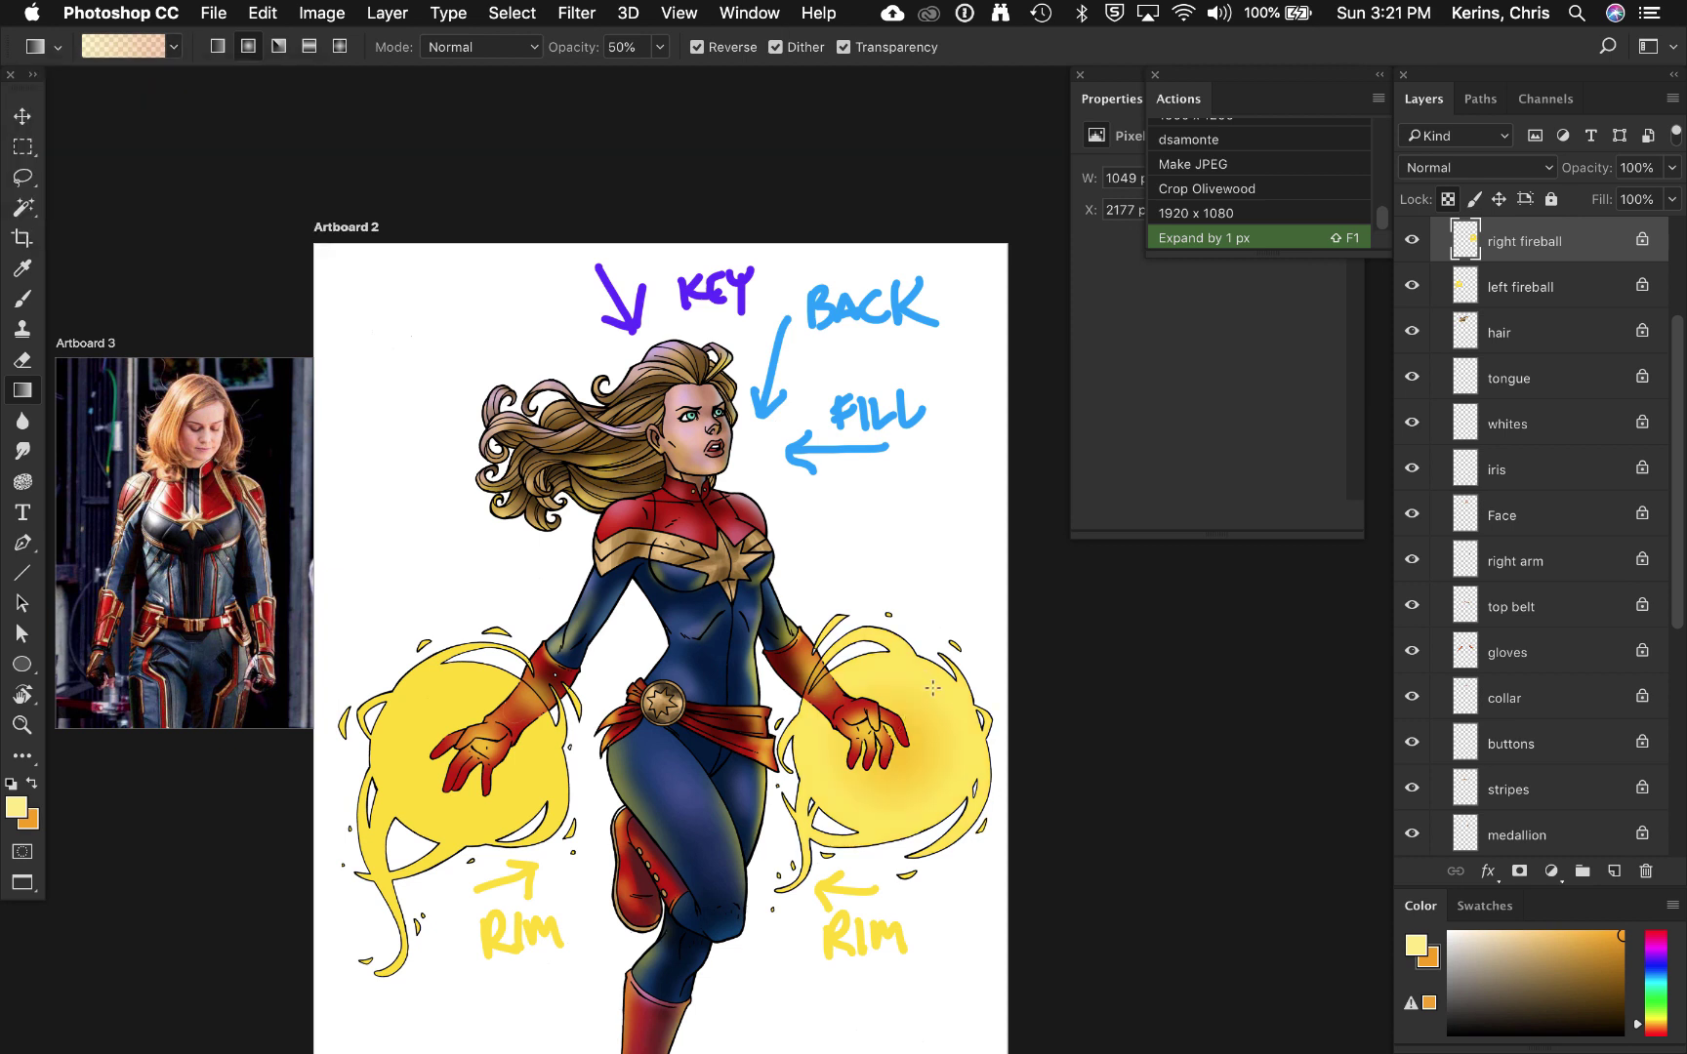
pyautogui.click(696, 47)
pyautogui.moveTo(890, 756)
pyautogui.mouseDown()
pyautogui.moveTo(930, 686)
pyautogui.moveTo(908, 739)
pyautogui.moveTo(942, 739)
pyautogui.mouseUp()
pyautogui.press('b')
pyautogui.keyDown('alt'); pyautogui.click(887, 750); pyautogui.keyUp('alt')
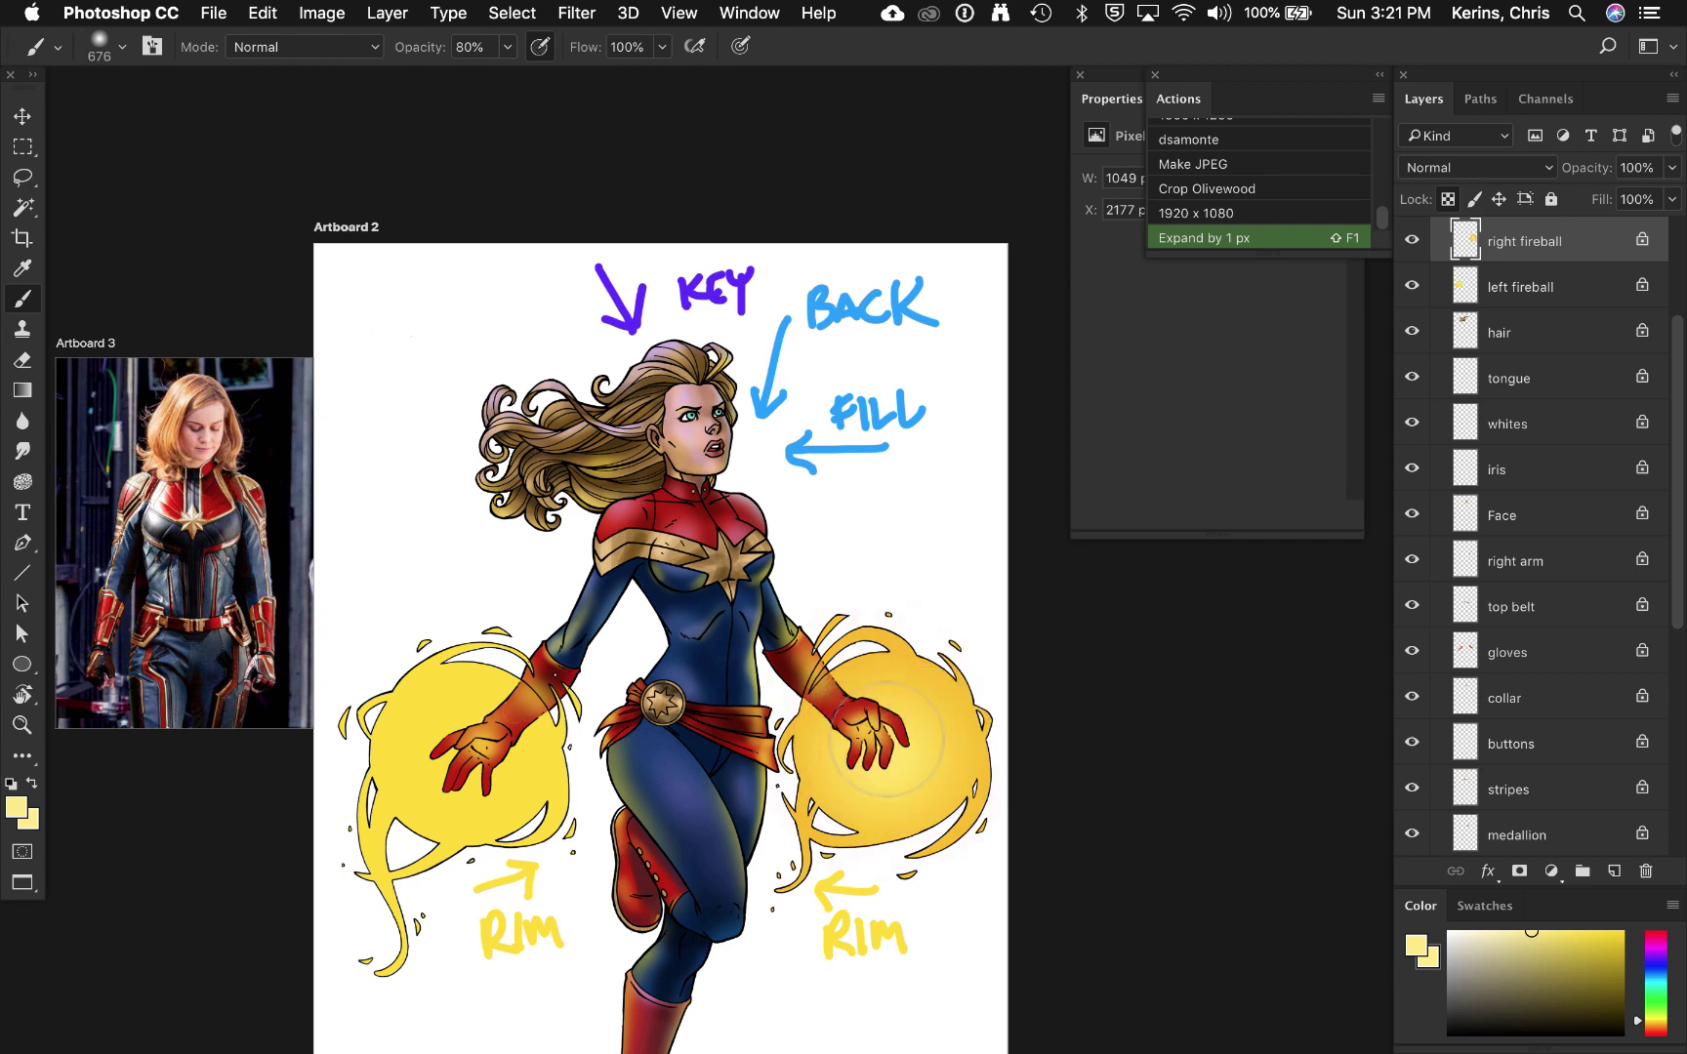
# Step: Add an Inner Glow effect to the right fireball layer with Multiply blend mode and orange f39a00 as its color
pyautogui.click(1488, 871)
pyautogui.click(1525, 985)
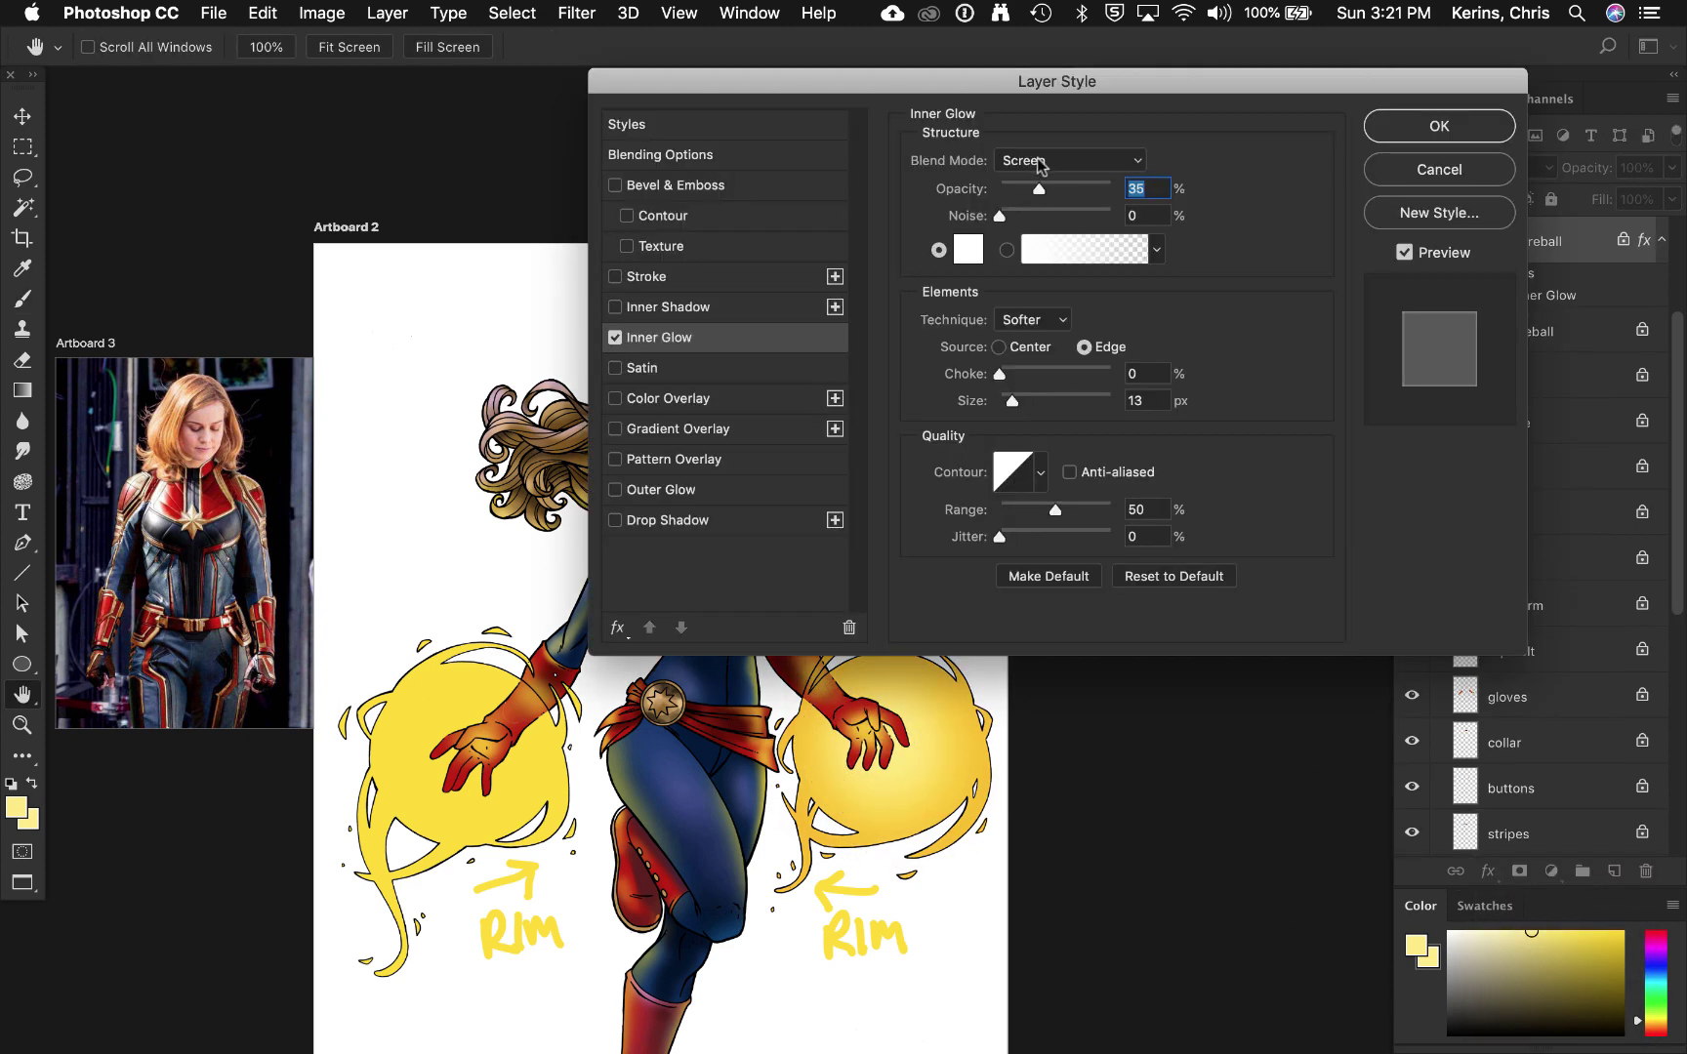
pyautogui.click(1040, 162)
pyautogui.click(1034, 47)
pyautogui.click(967, 249)
pyautogui.moveTo(1218, 724); pyautogui.dragTo(1217, 696)
pyautogui.click(1193, 435)
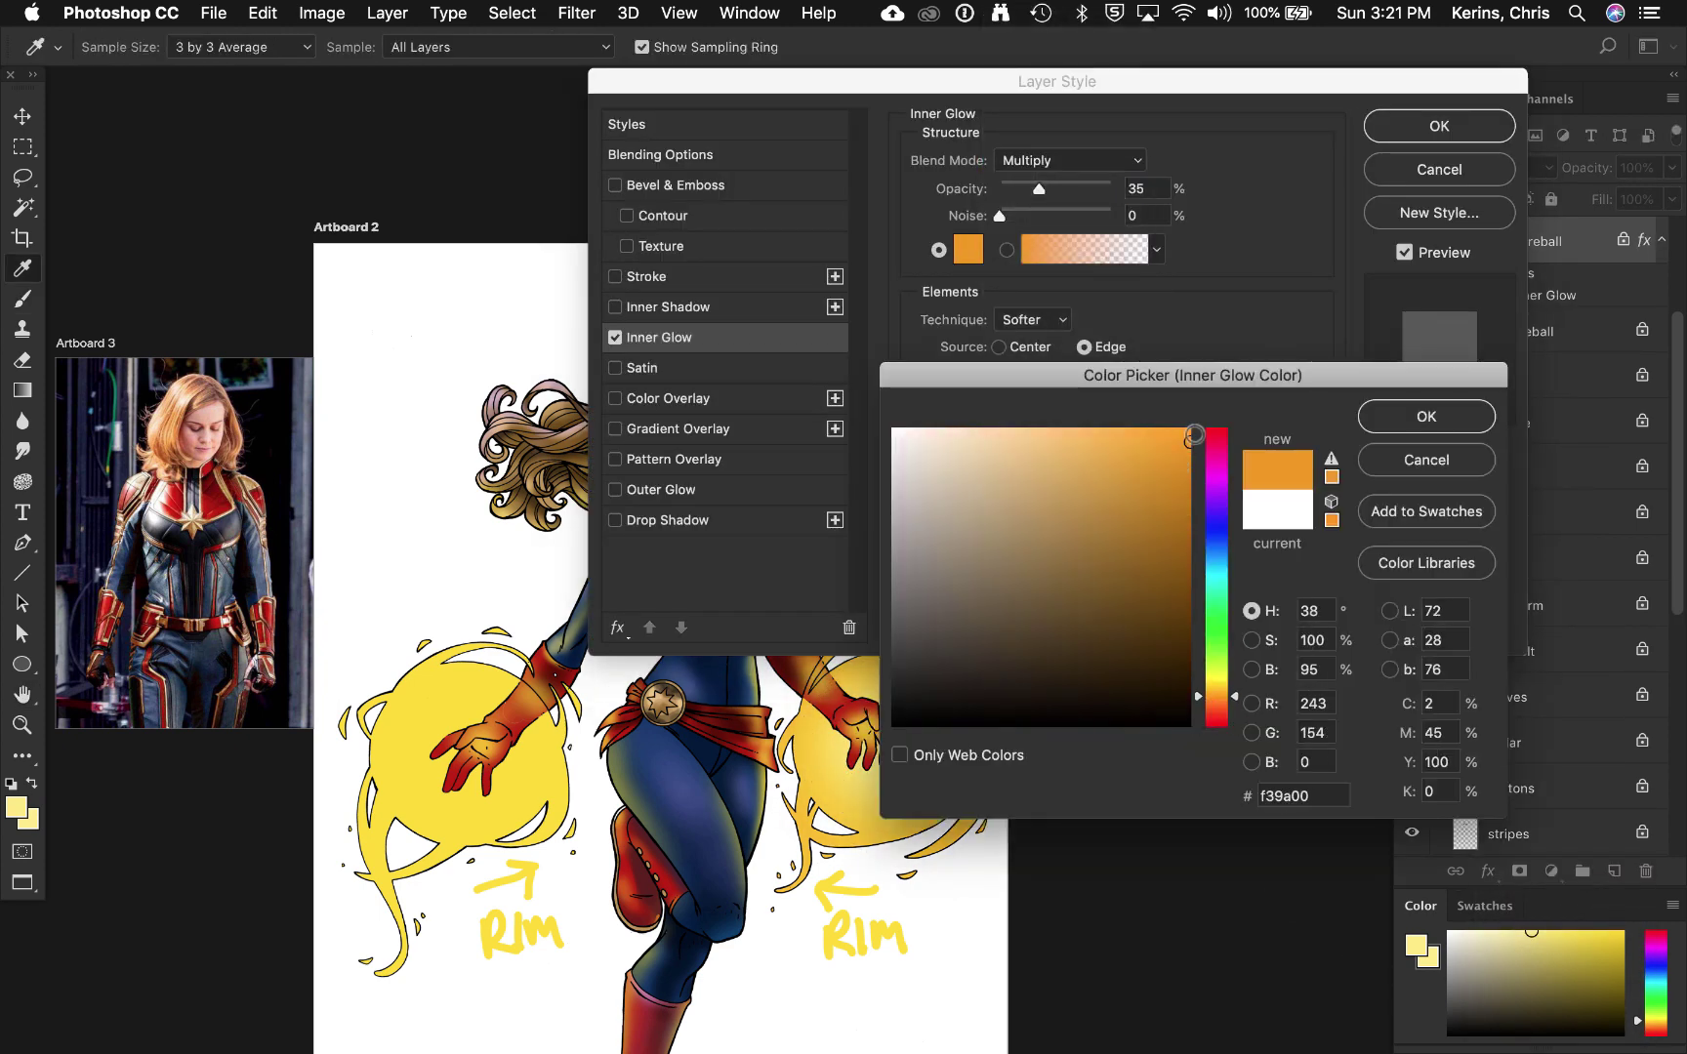
pyautogui.click(1427, 416)
# Step: Set the inner glow's size to 40 px and technique to Precise, adjust its choke, and apply the effect
pyautogui.moveTo(1136, 78); pyautogui.dragTo(1232, 37)
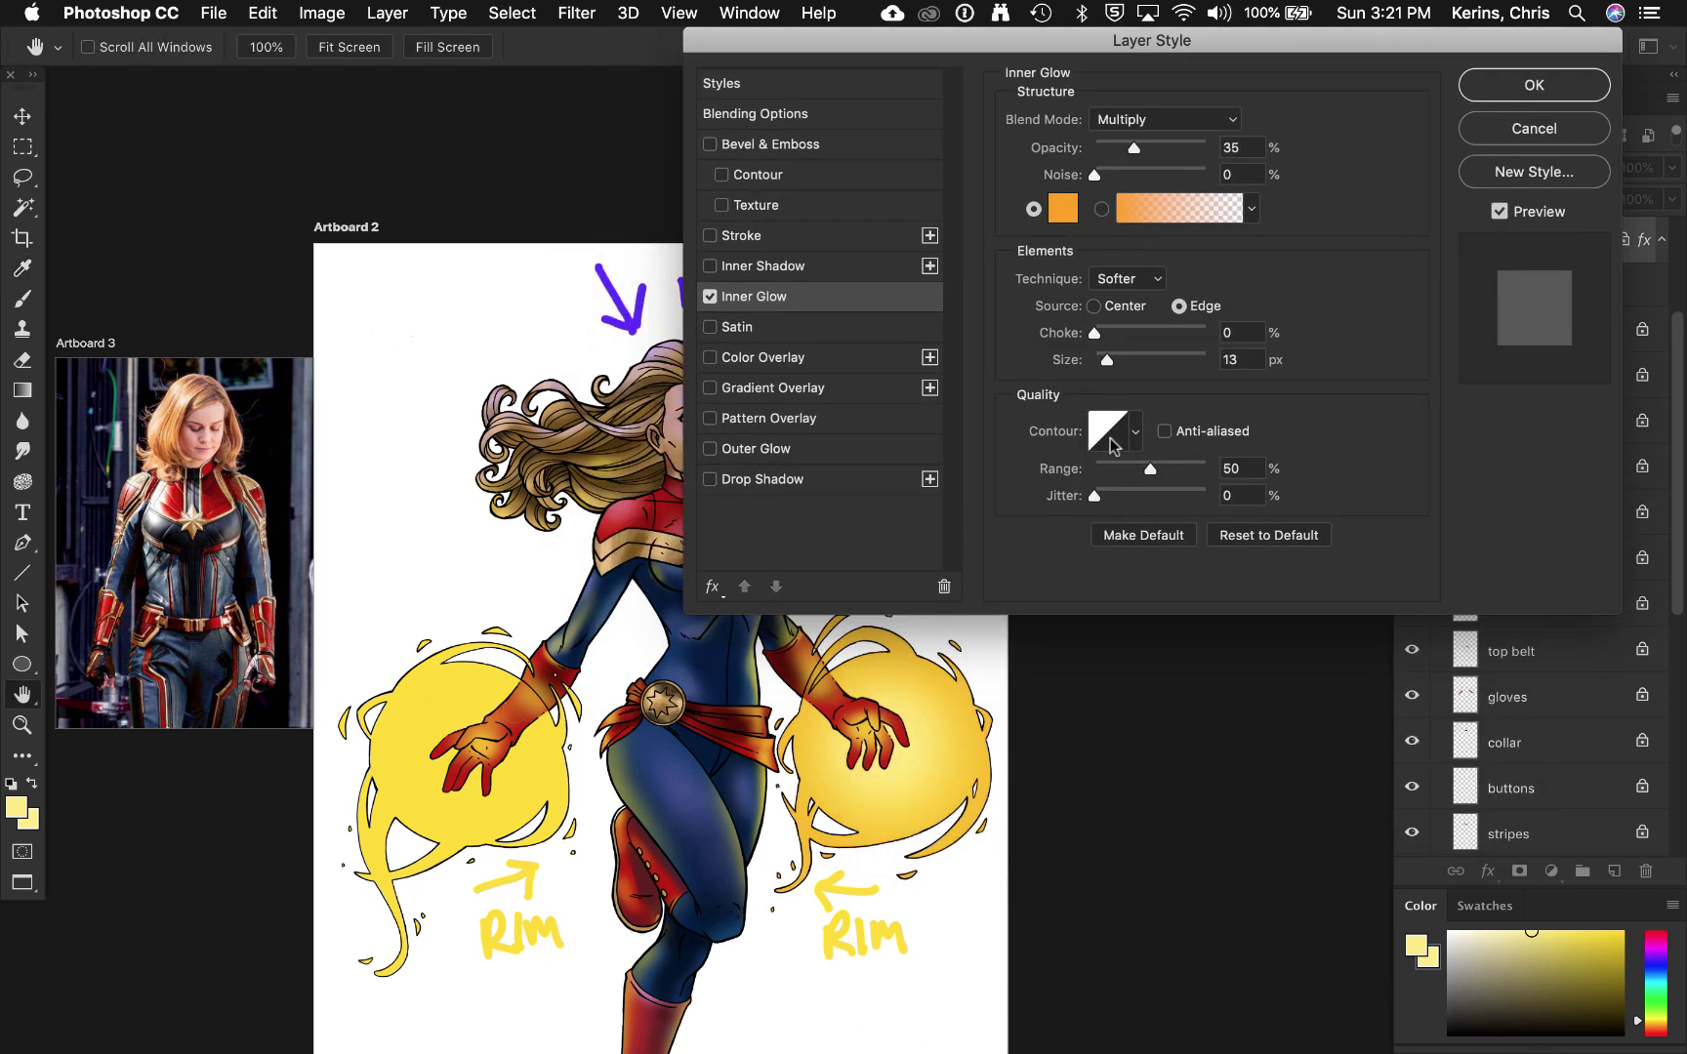
pyautogui.moveTo(1107, 359)
pyautogui.mouseDown()
pyautogui.moveTo(1144, 360)
pyautogui.moveTo(1118, 359)
pyautogui.mouseUp()
pyautogui.moveTo(1094, 333); pyautogui.dragTo(1120, 342)
pyautogui.click(1156, 282)
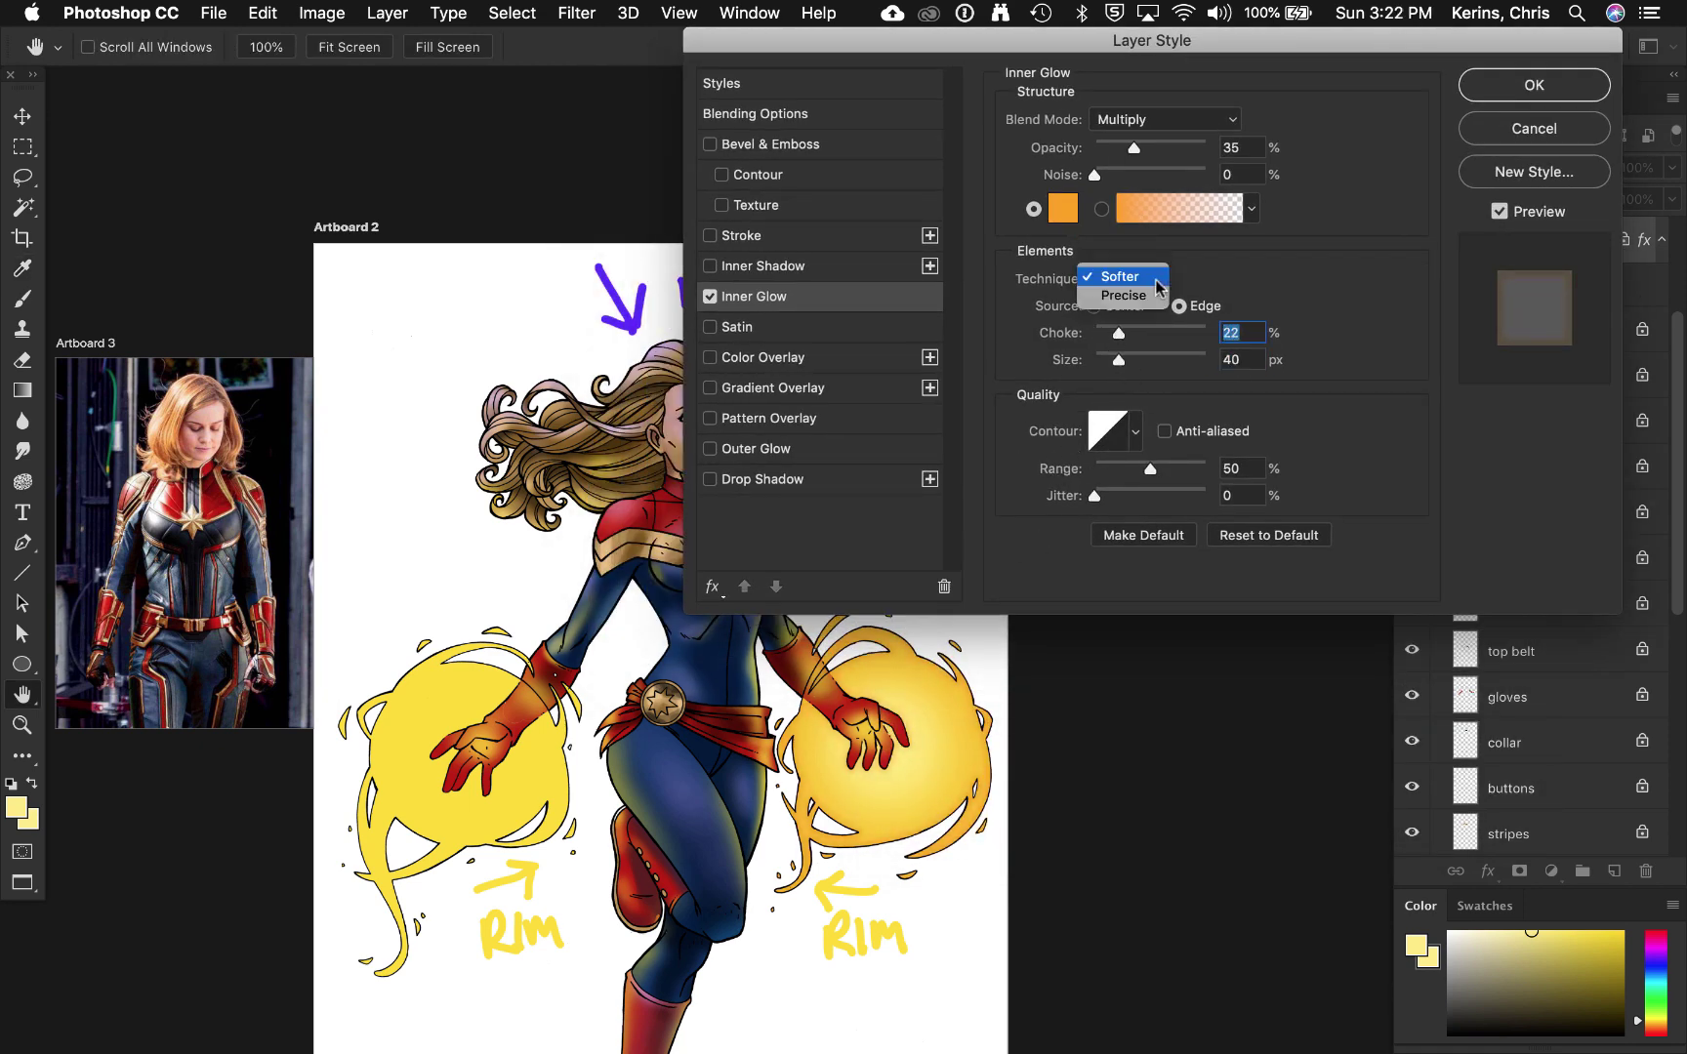
pyautogui.click(1128, 295)
pyautogui.click(1119, 361)
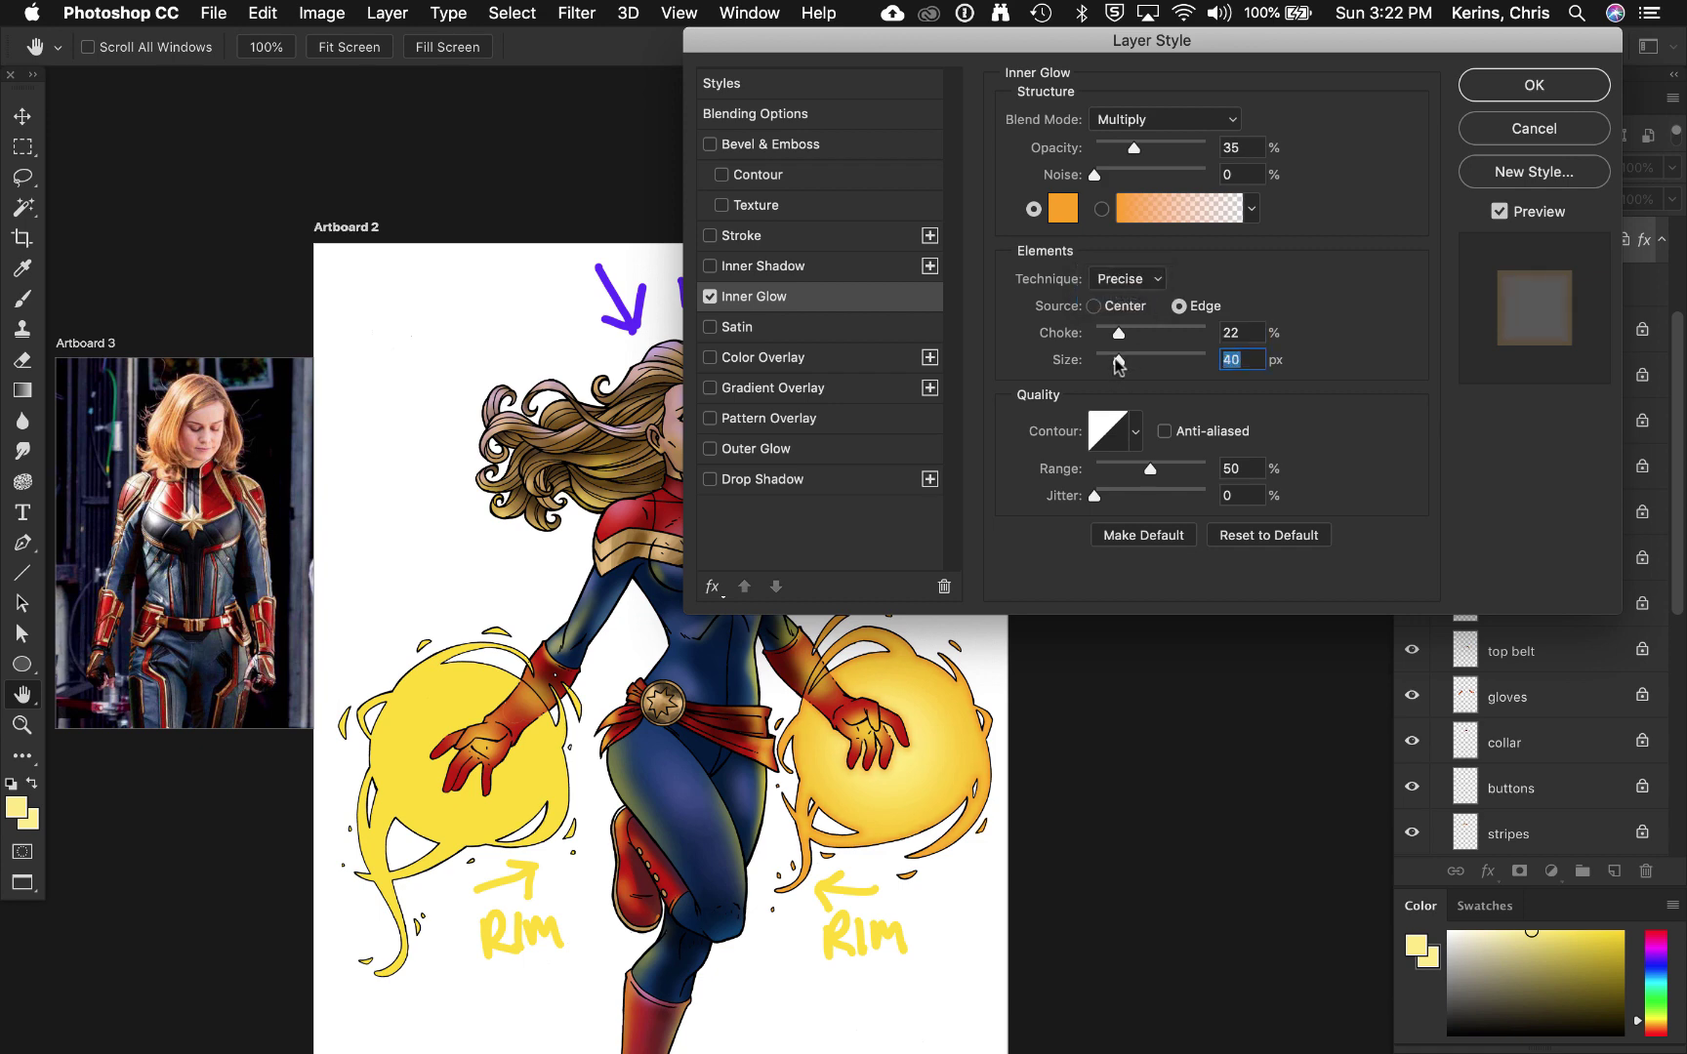
pyautogui.moveTo(1118, 334); pyautogui.dragTo(1107, 351)
pyautogui.click(1534, 85)
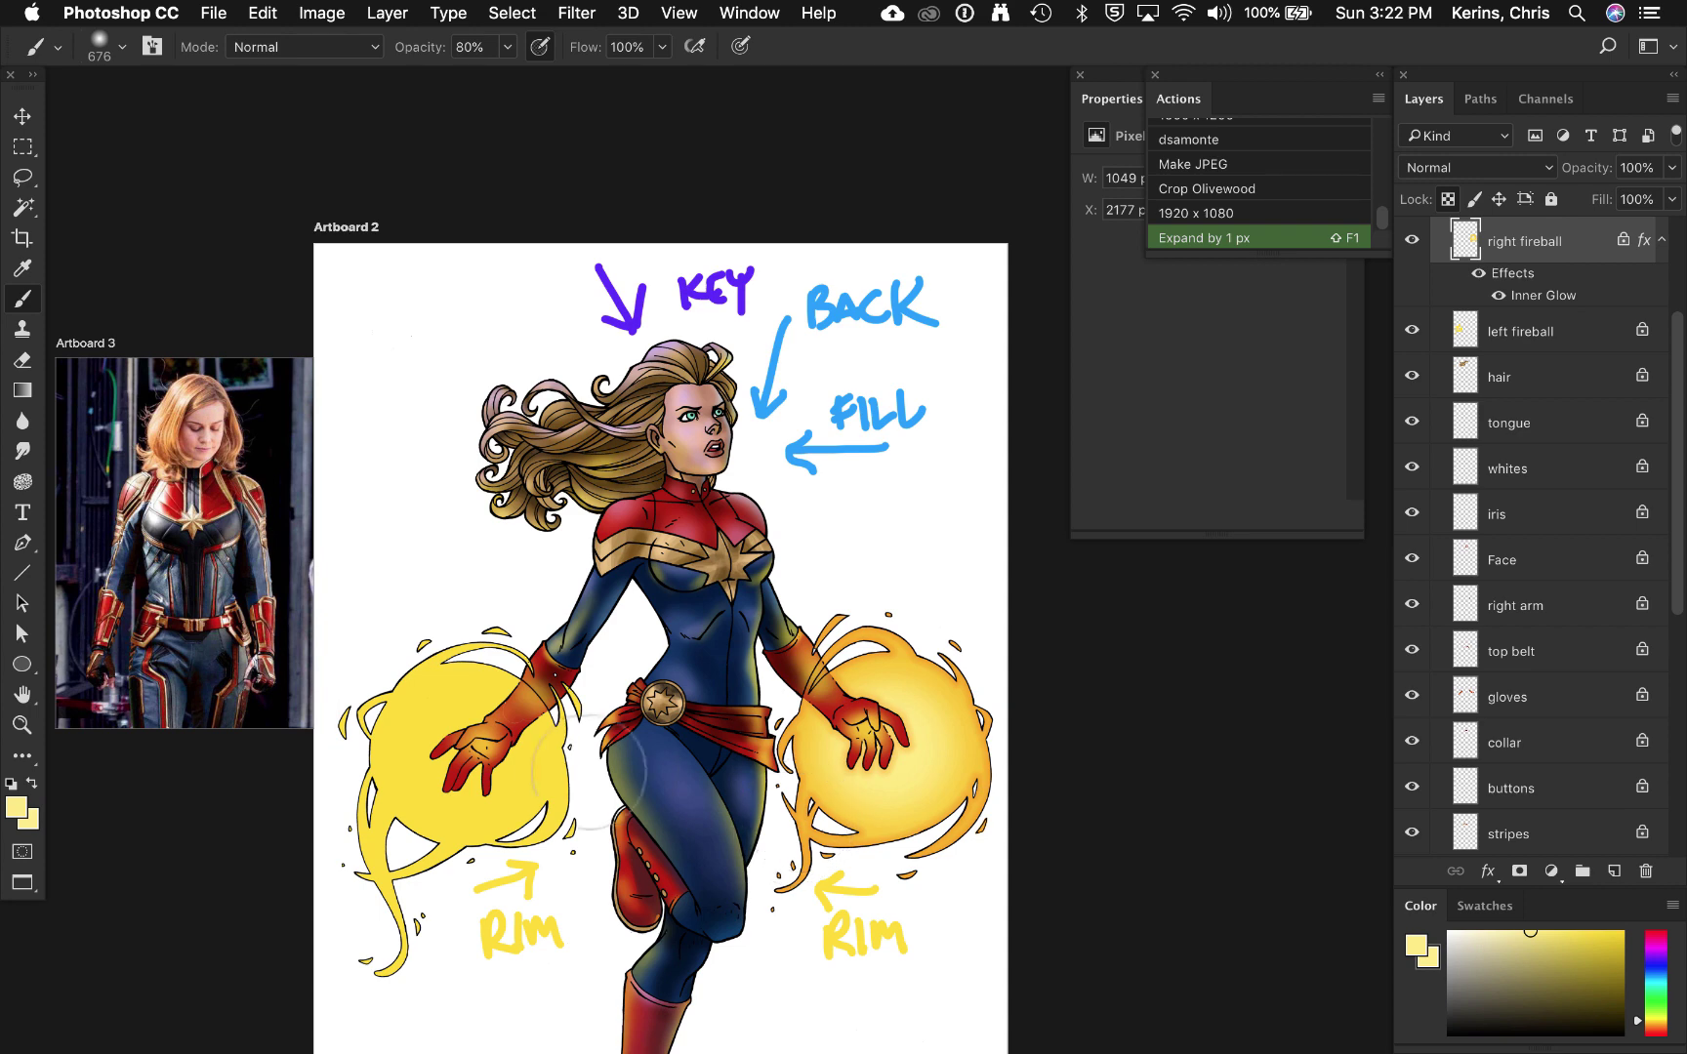
# Step: Select the left fireball layer and copy the right fireball's Inner Glow effect onto it
pyautogui.keyDown('super'); pyautogui.rightClick(589, 771); pyautogui.keyUp('super')
pyautogui.click(600, 806)
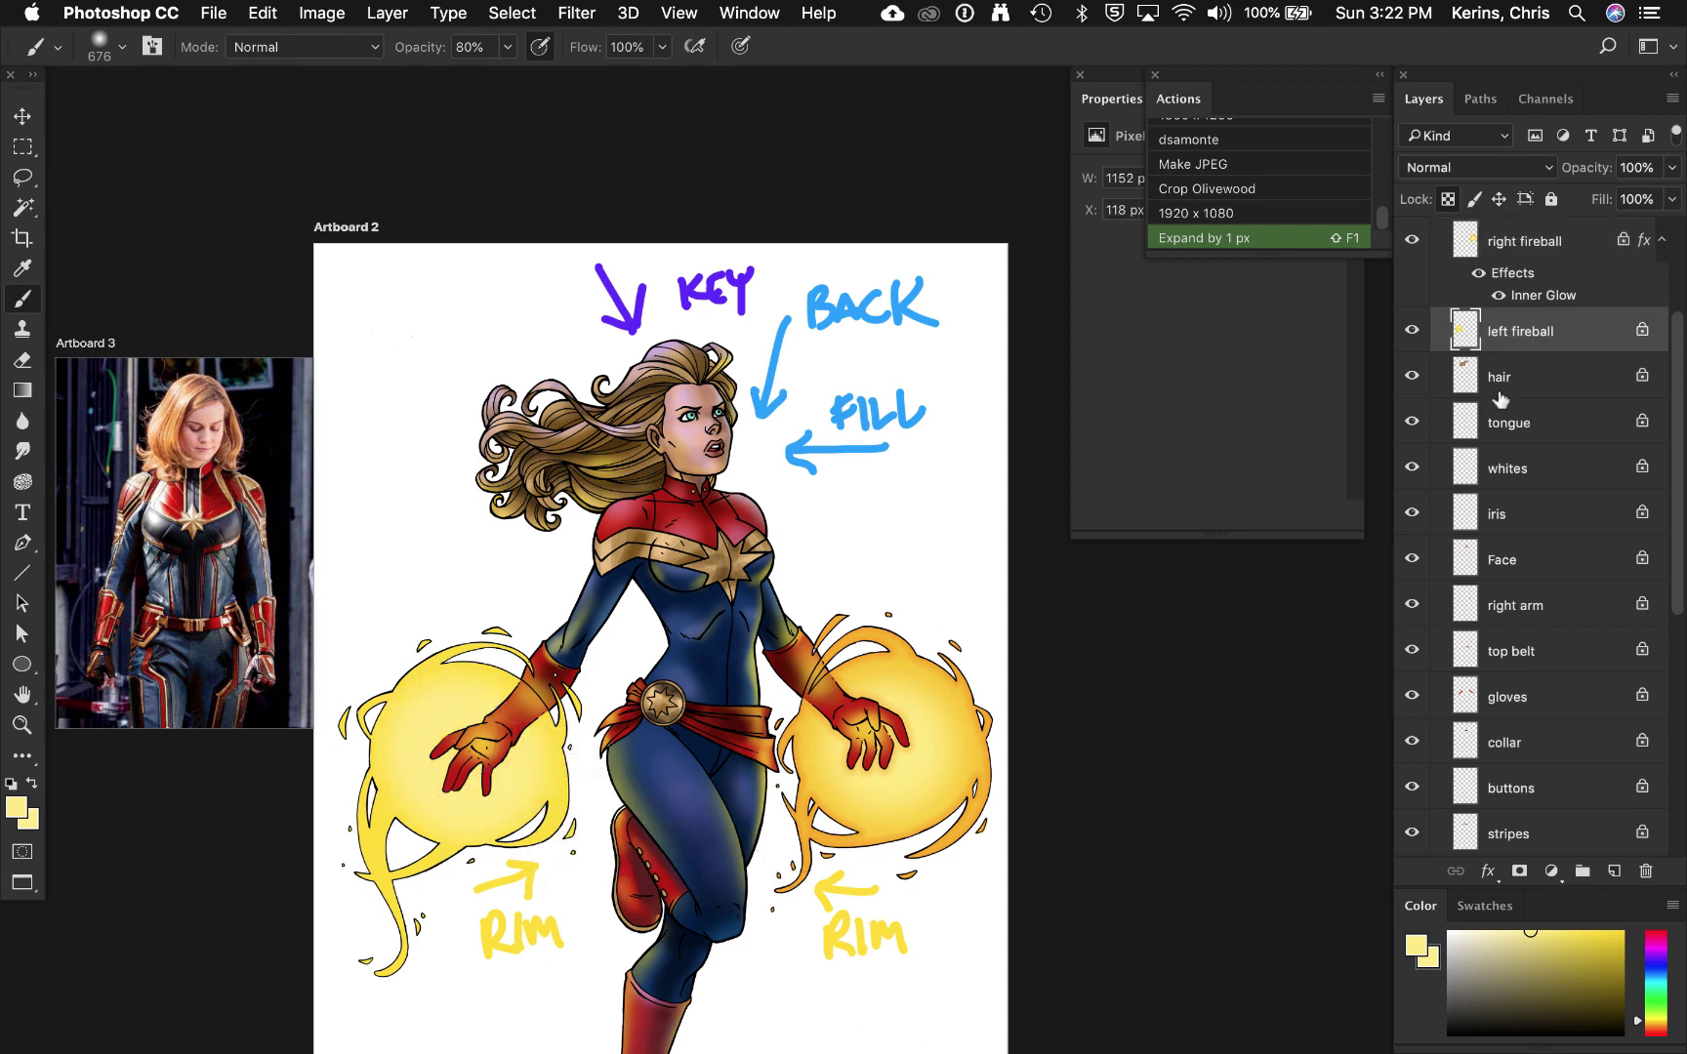
pyautogui.moveTo(1500, 398); pyautogui.dragTo(1562, 332)
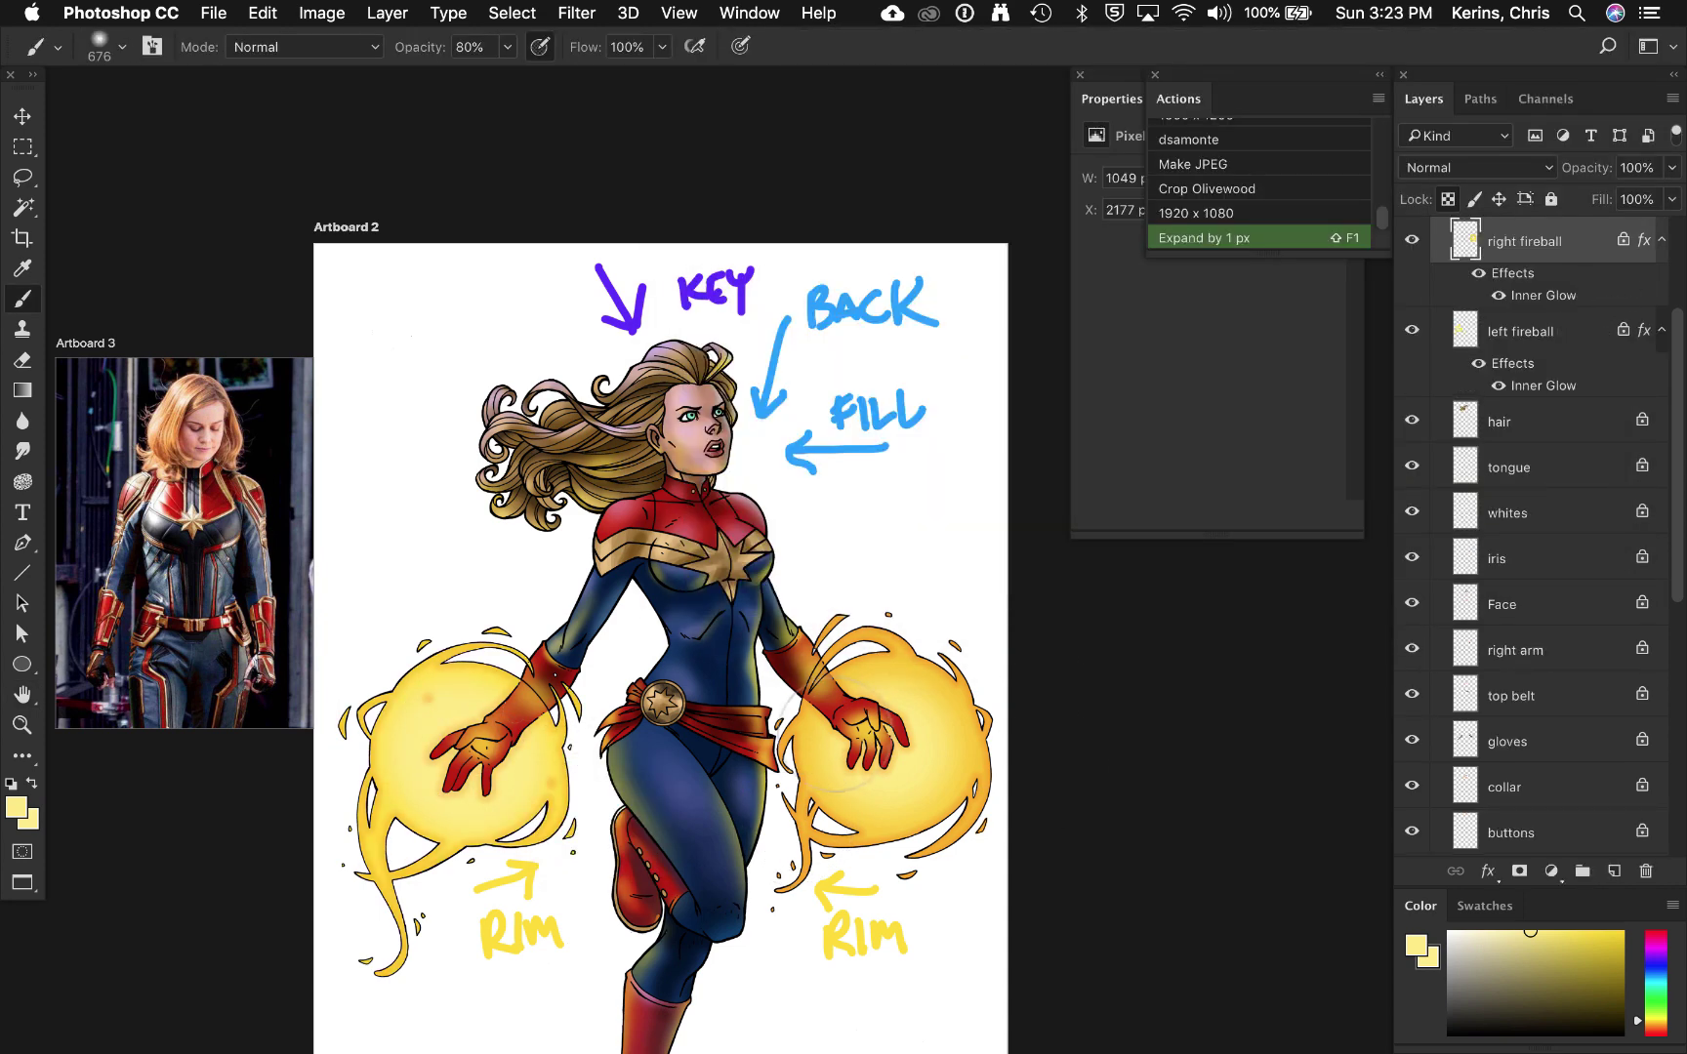
# Step: Sample orange from the right fireball's edge and dab small soft orange spots inside the fireballs, shrinking the brush to 51 px
pyautogui.click(1521, 330)
pyautogui.keyDown('alt'); pyautogui.click(886, 632); pyautogui.keyUp('alt')
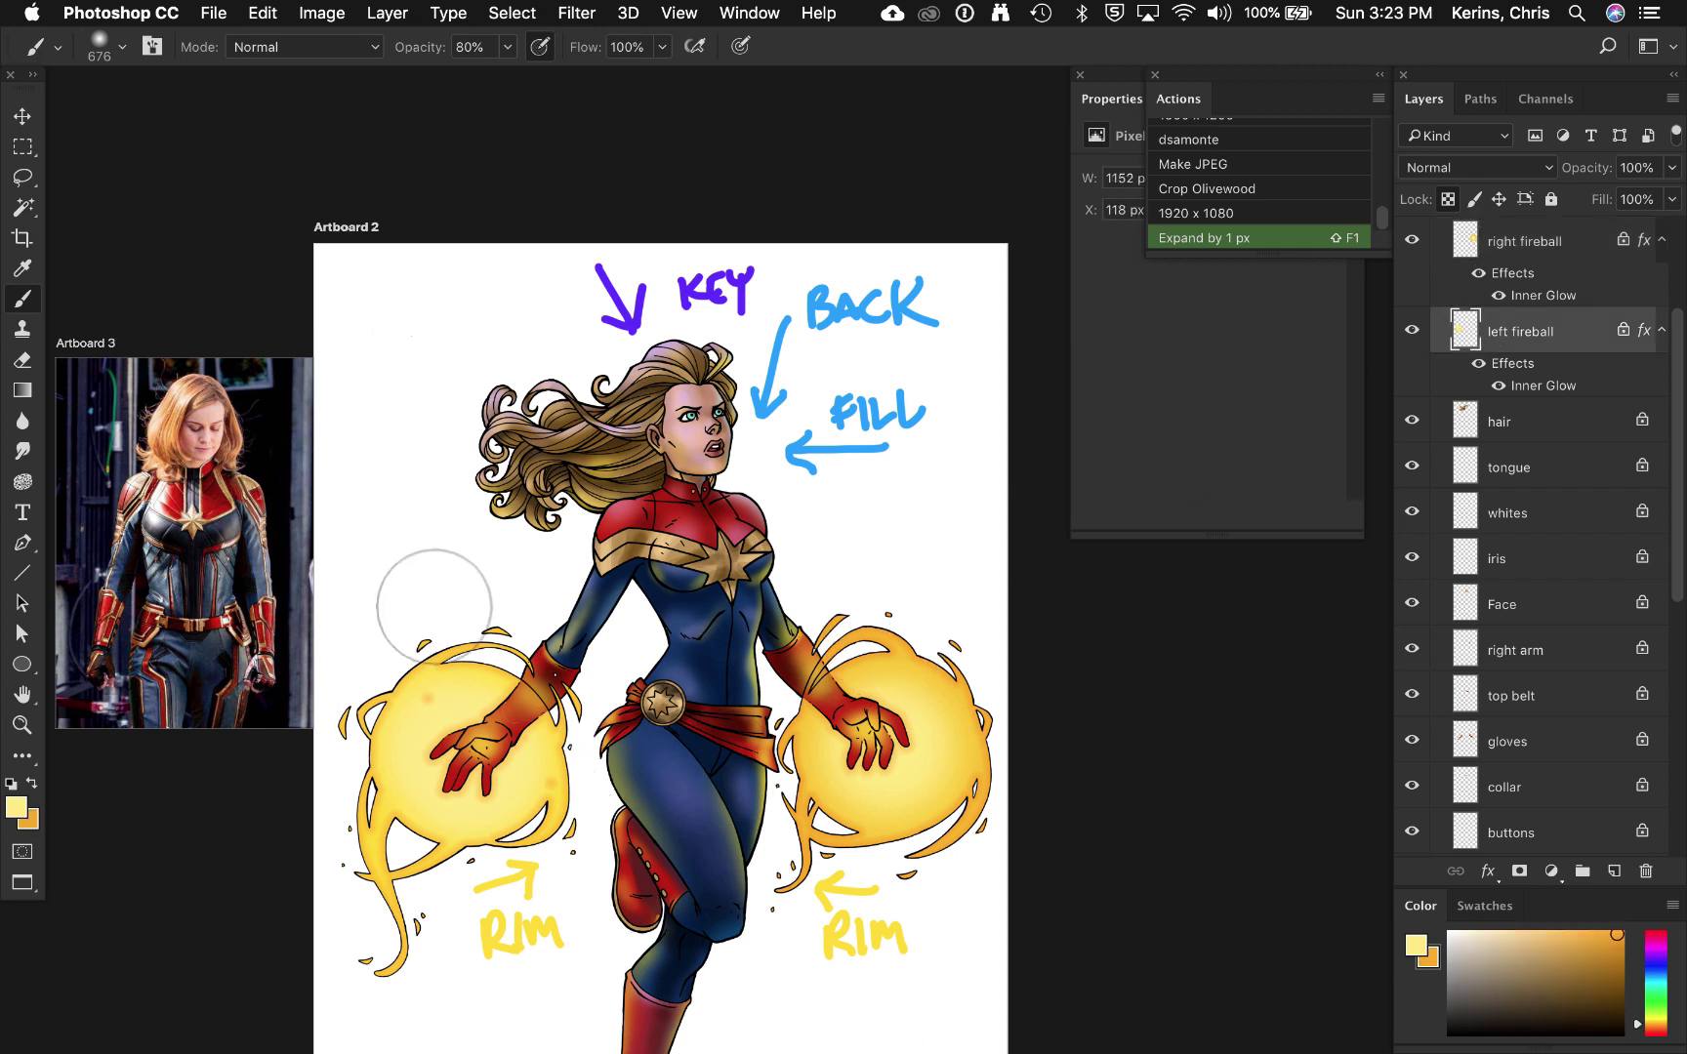
pyautogui.moveTo(435, 605); pyautogui.dragTo(386, 685)
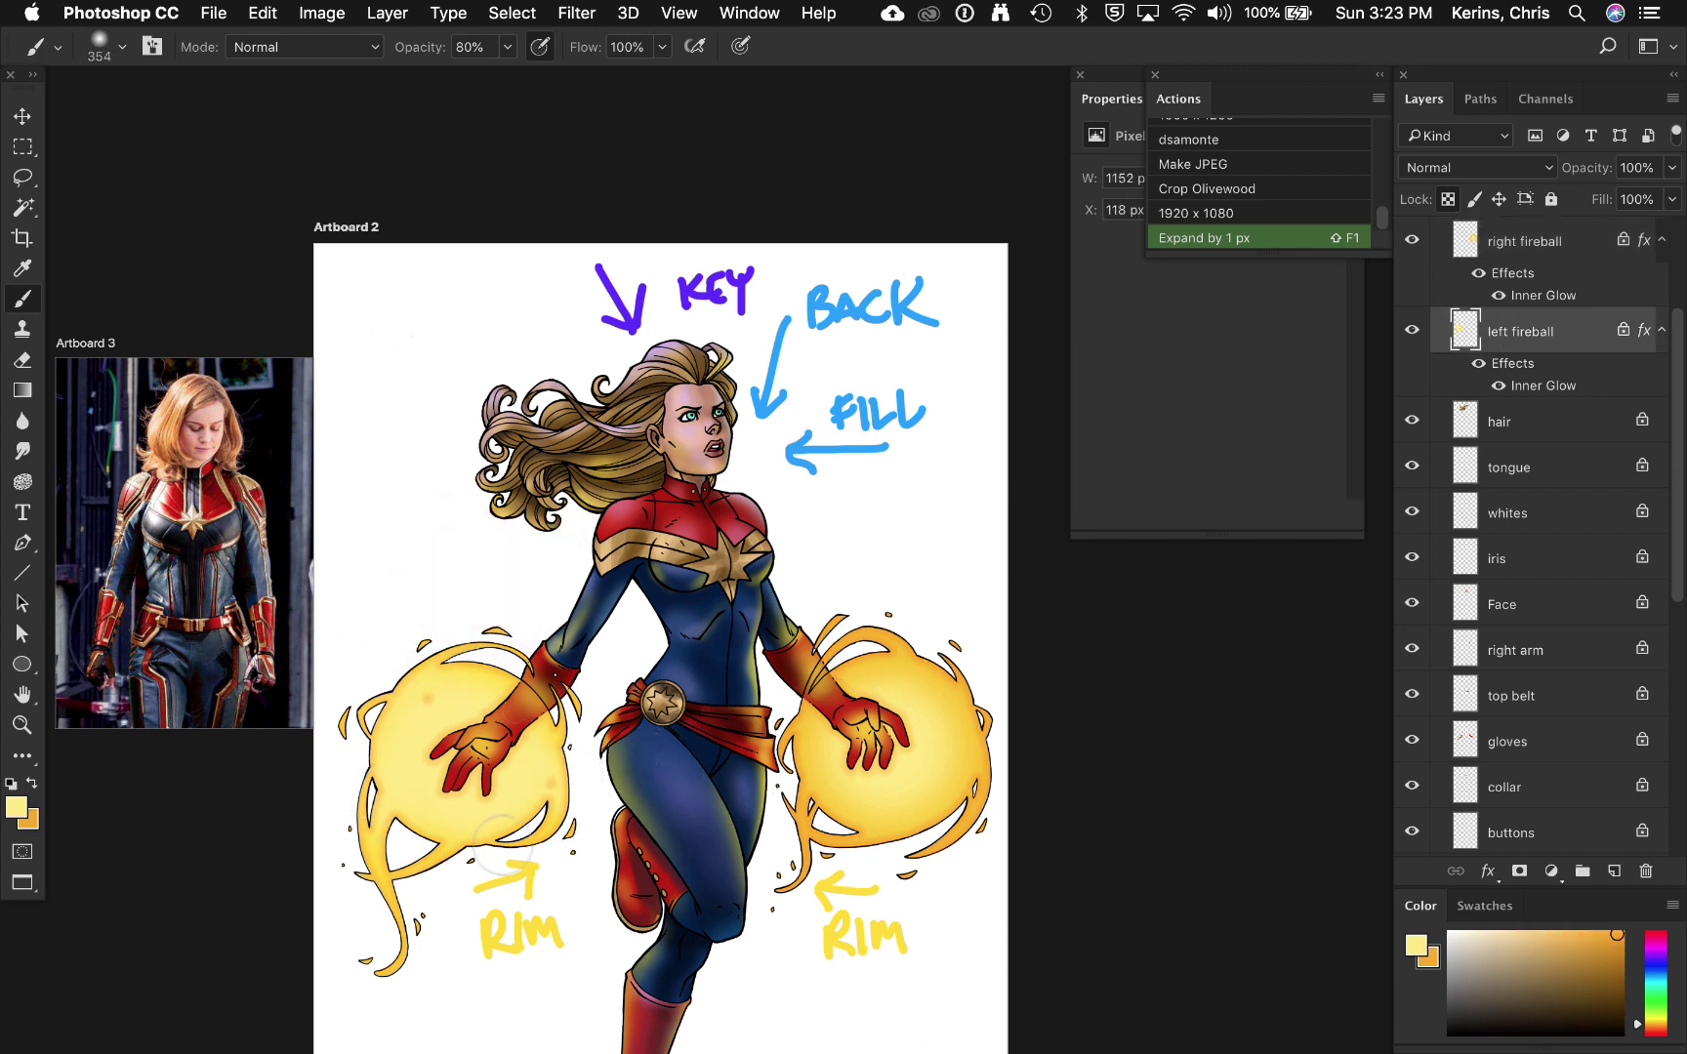
pyautogui.press('x')
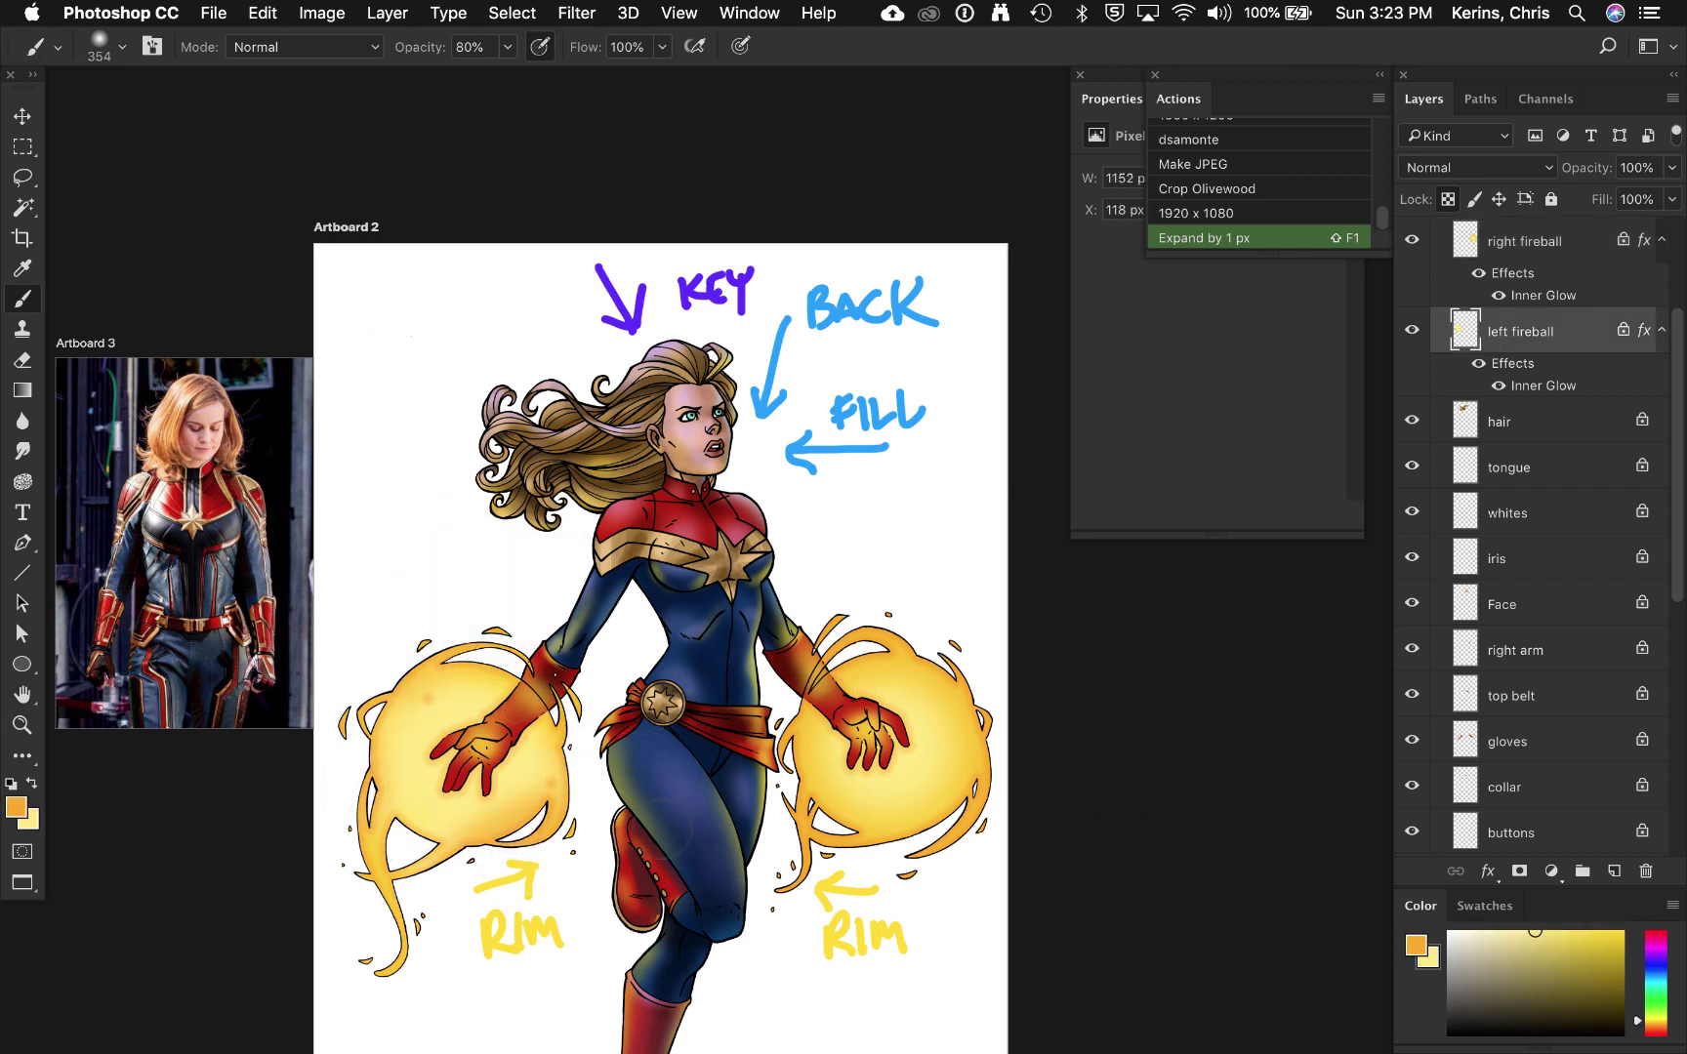
pyautogui.hotkey('alt', ']')
pyautogui.press('x')
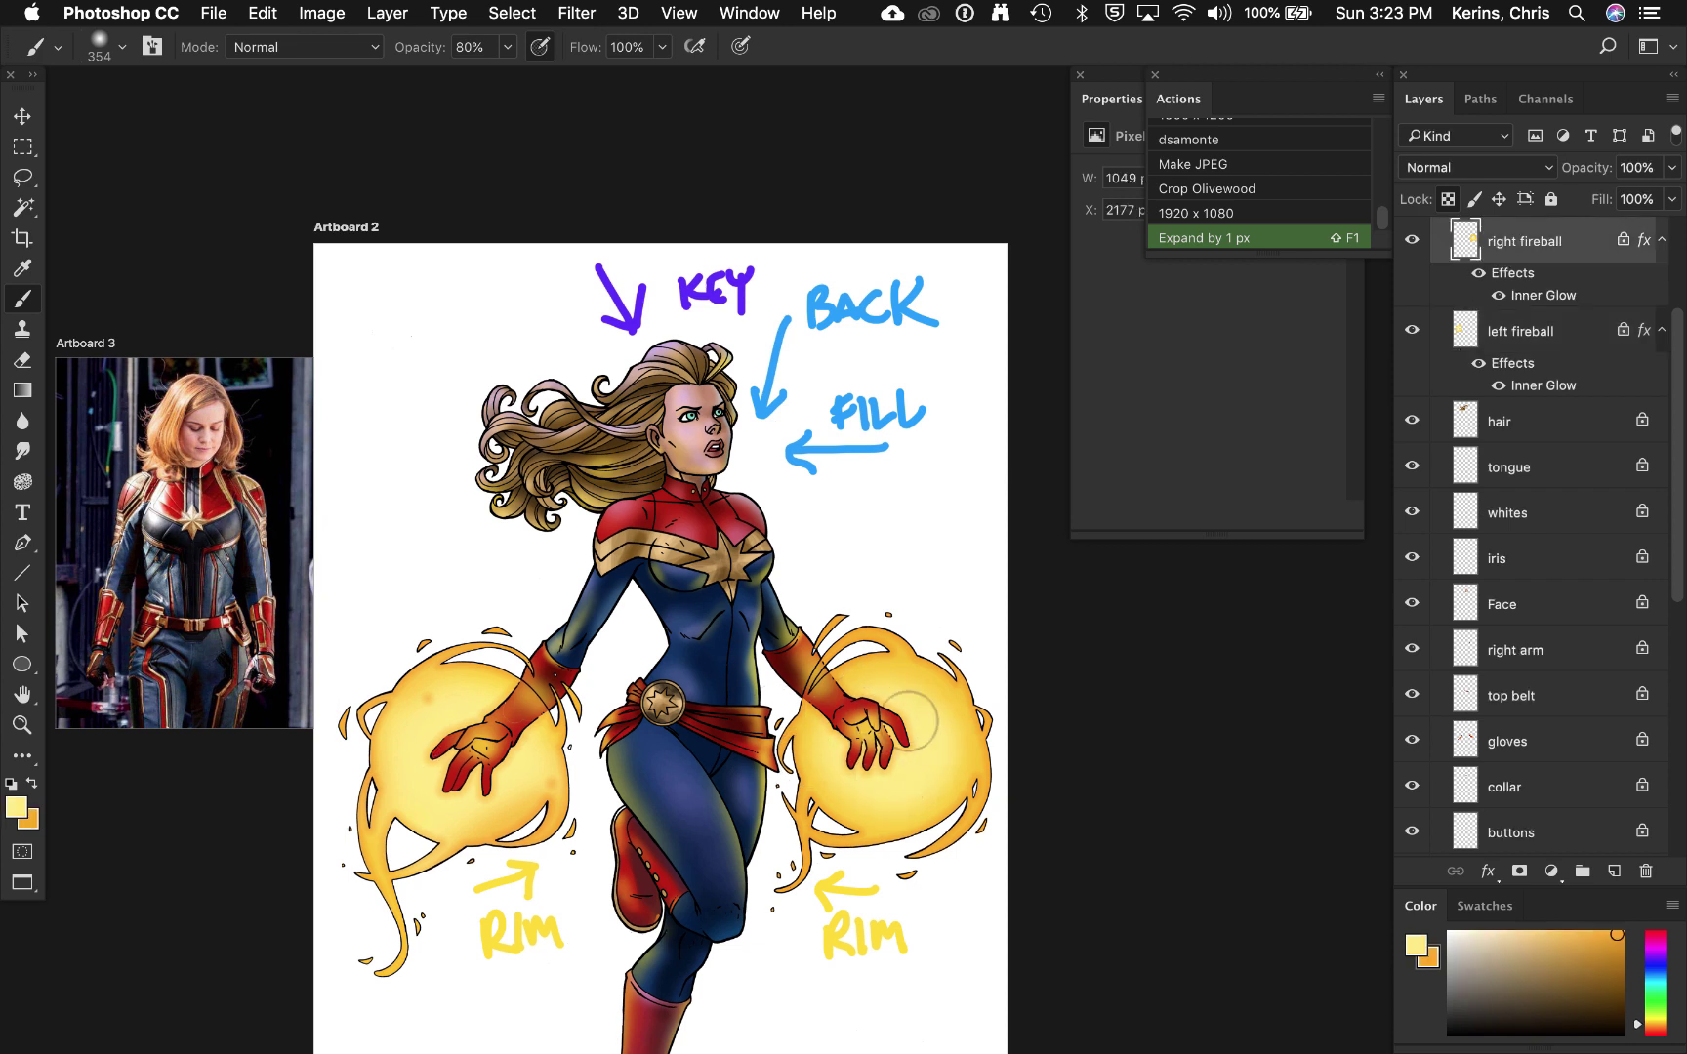
pyautogui.press('x')
pyautogui.keyDown('ctrl'); pyautogui.keyDown('alt'); pyautogui.moveTo(537, 781); pyautogui.dragTo(441, 826); pyautogui.keyUp('alt'); pyautogui.keyUp('ctrl')
pyautogui.keyDown('ctrl'); pyautogui.keyDown('alt'); pyautogui.moveTo(954, 718); pyautogui.dragTo(903, 684); pyautogui.keyUp('alt'); pyautogui.keyUp('ctrl')
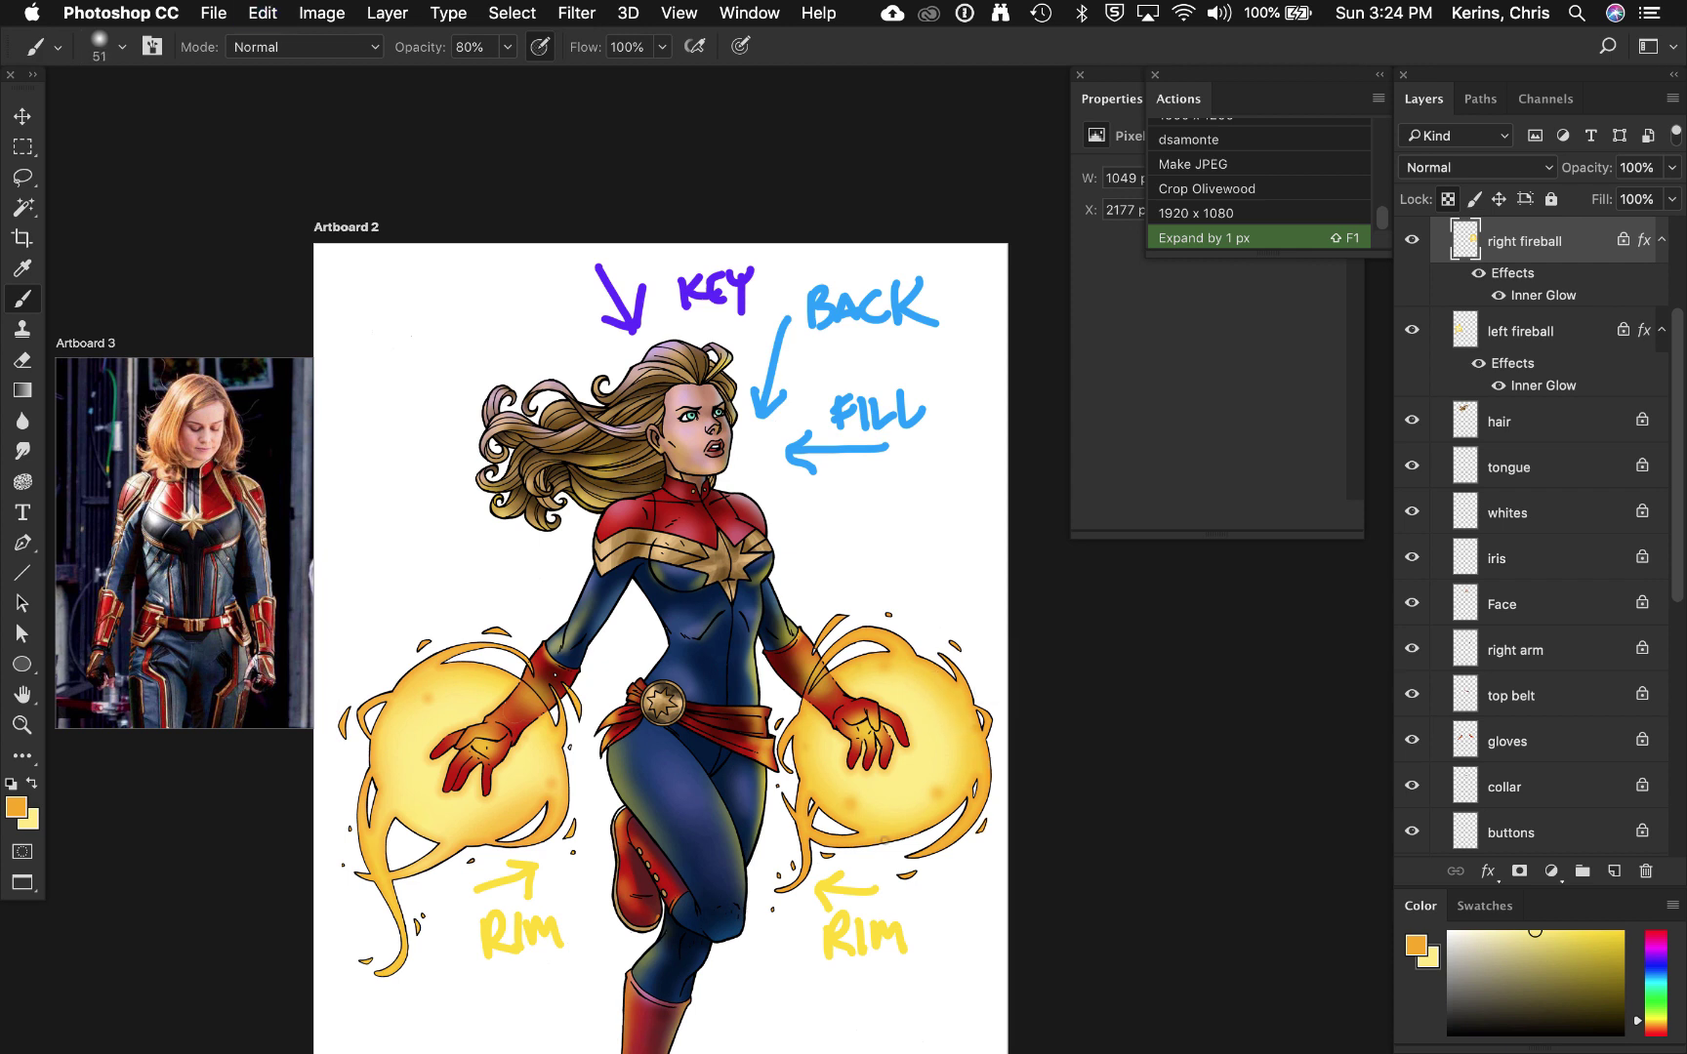
# Step: Merge the right fireball layer into the left fireball layer and dab pale cream spots on both fireballs
pyautogui.press('super+e')
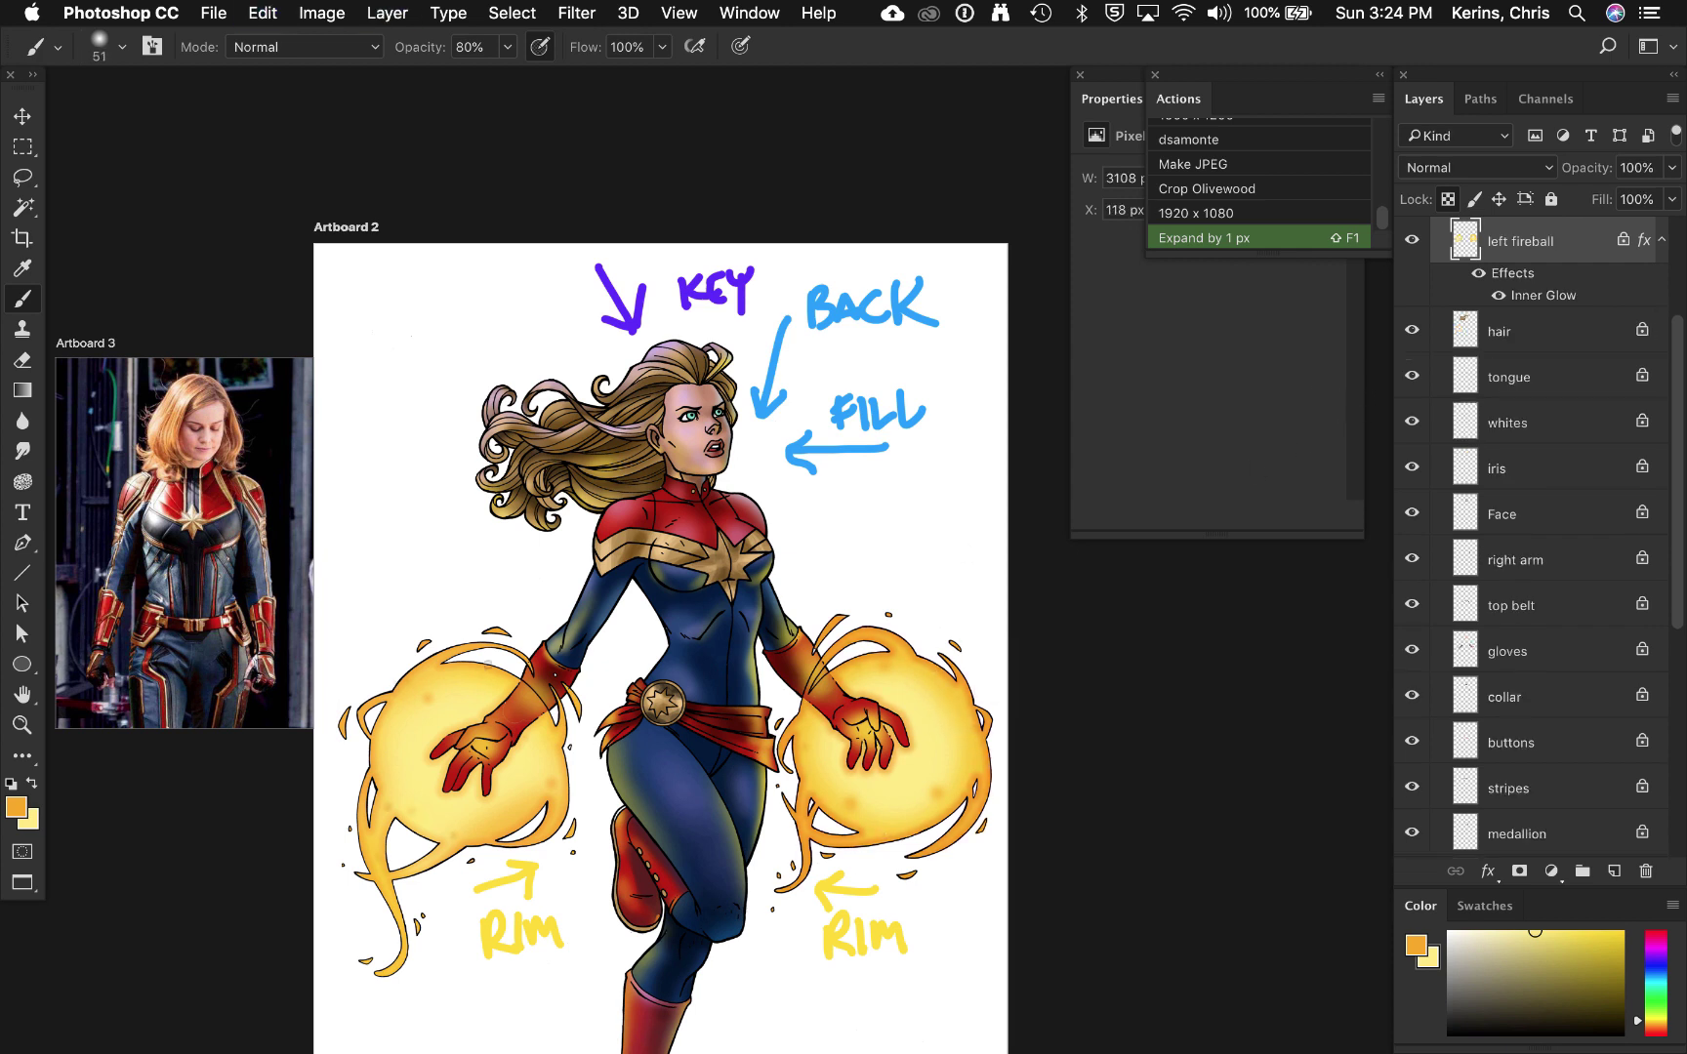
pyautogui.click(1485, 932)
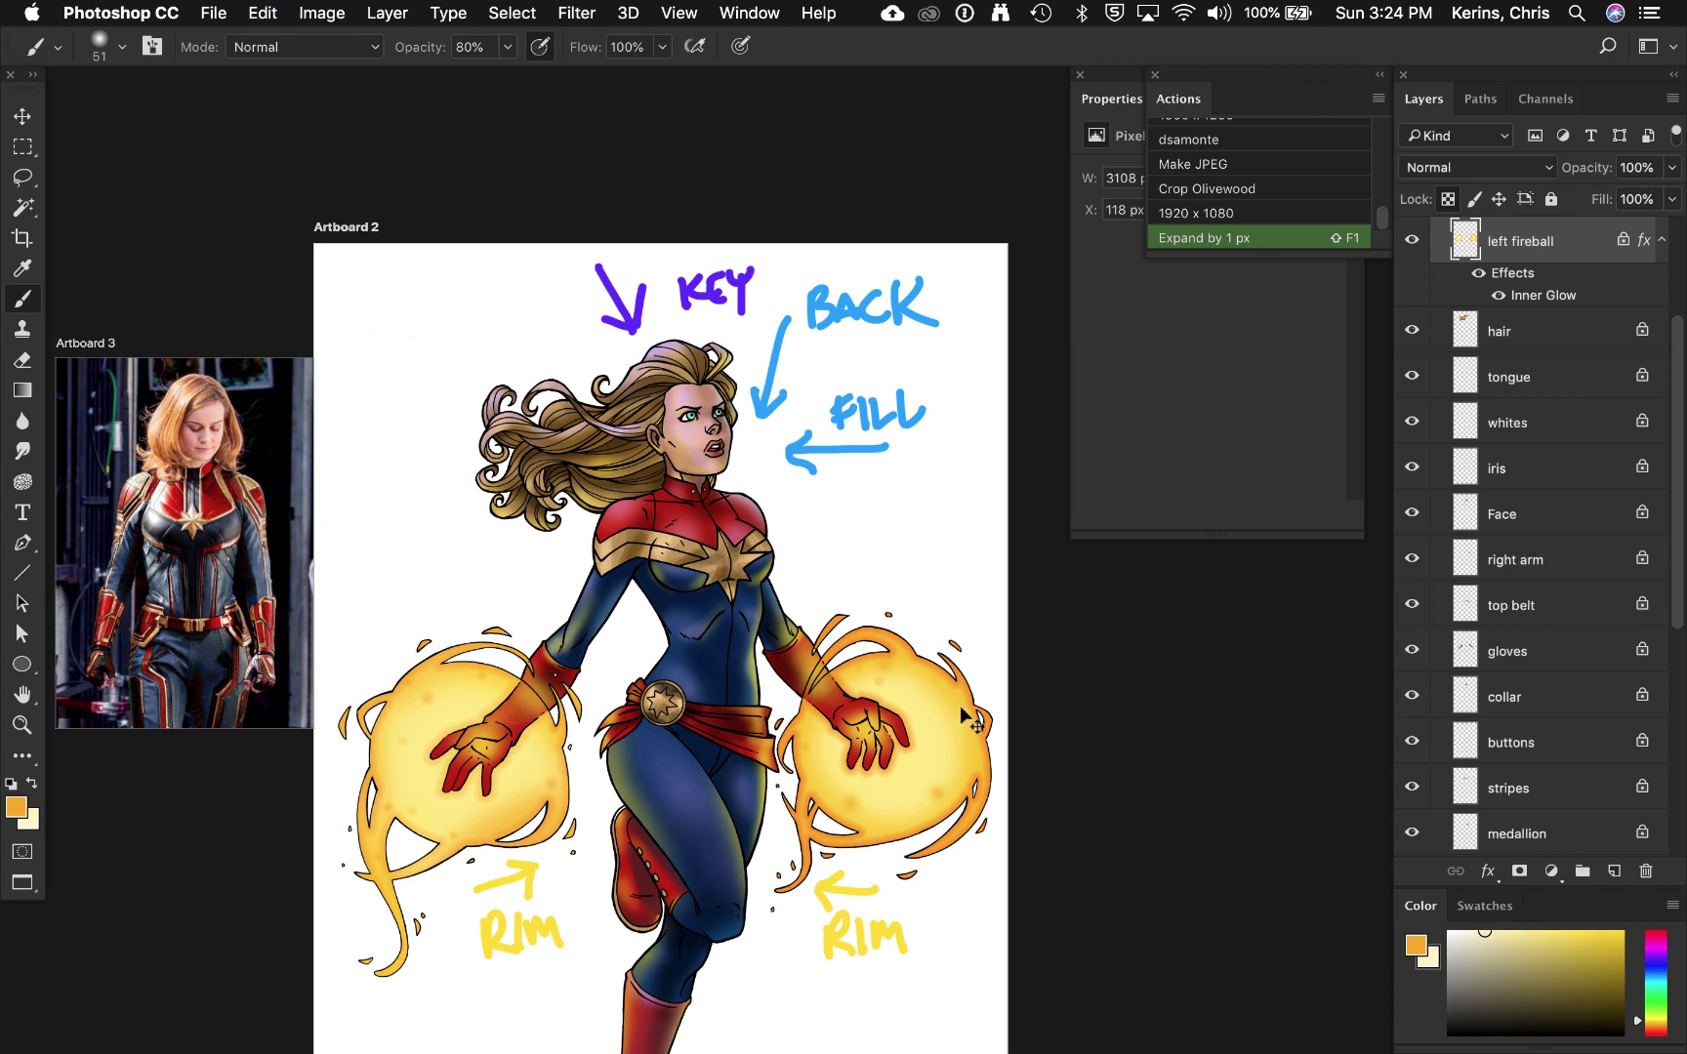
pyautogui.click(1421, 946)
pyautogui.click(1504, 933)
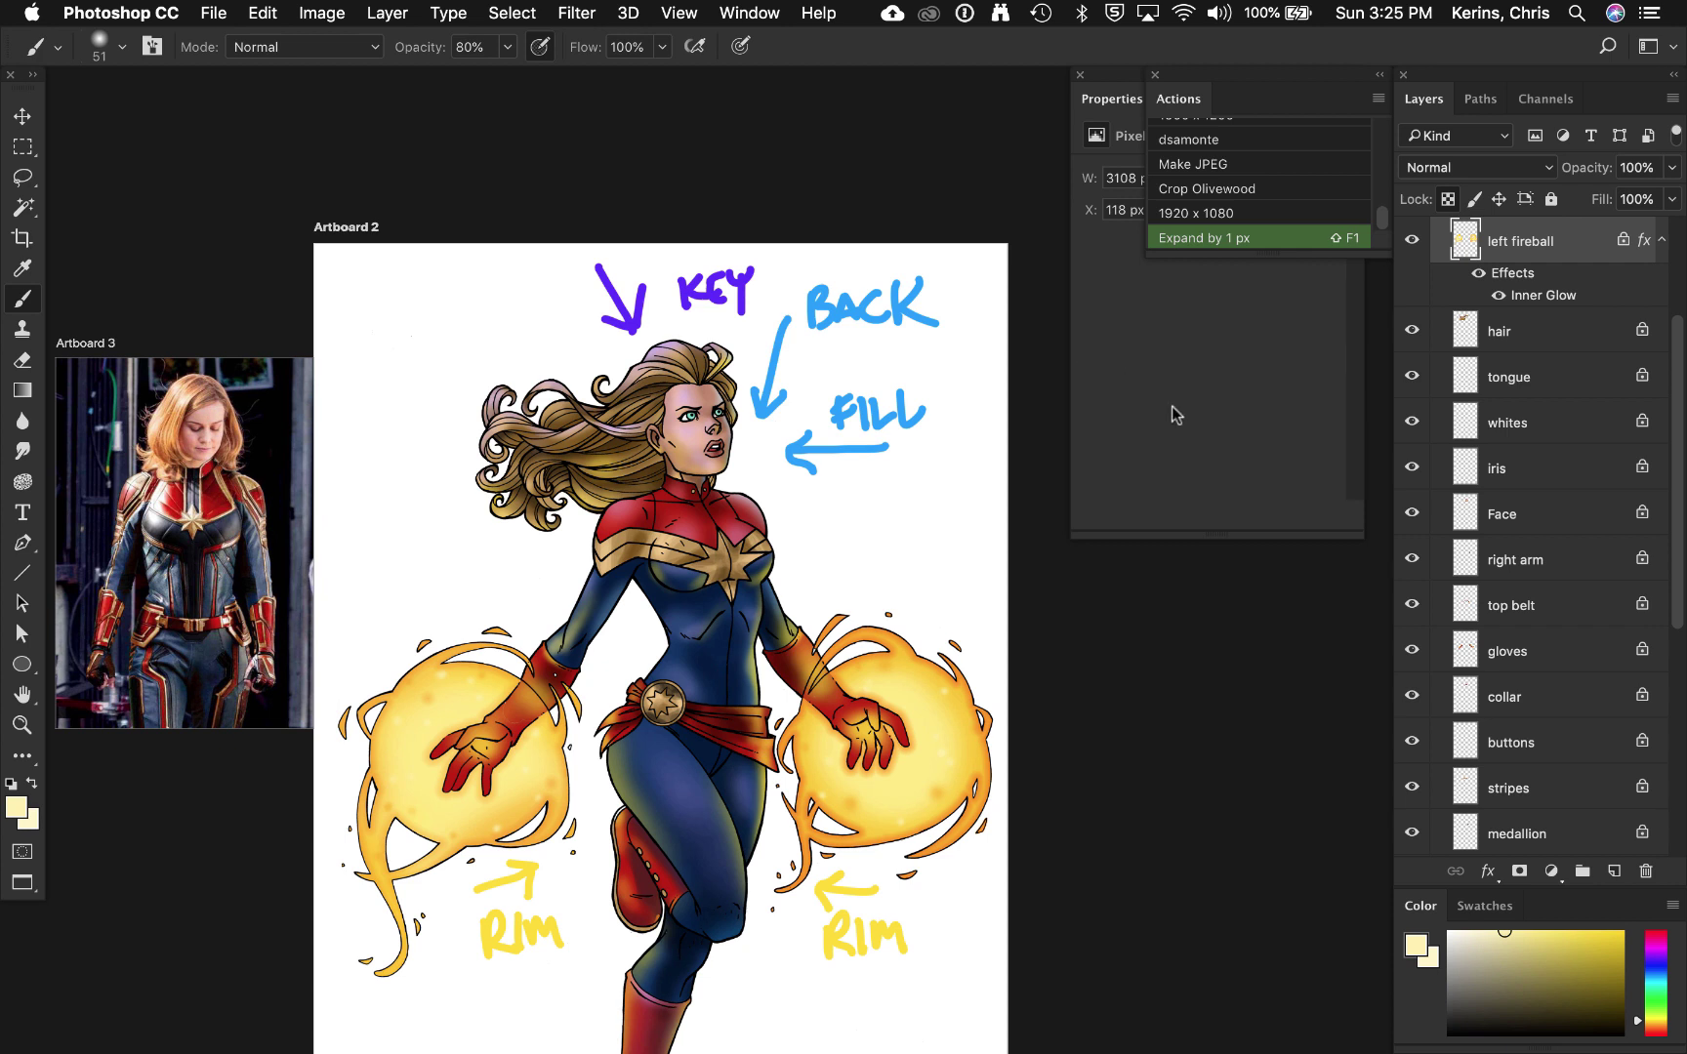
# Step: Switch to the Left Leg layer and brush yellow sampled from the left fireball along the thigh's outer edge
pyautogui.keyDown('super'); pyautogui.click(652, 787); pyautogui.keyUp('super')
pyautogui.keyDown('alt'); pyautogui.click(549, 750); pyautogui.keyUp('alt')
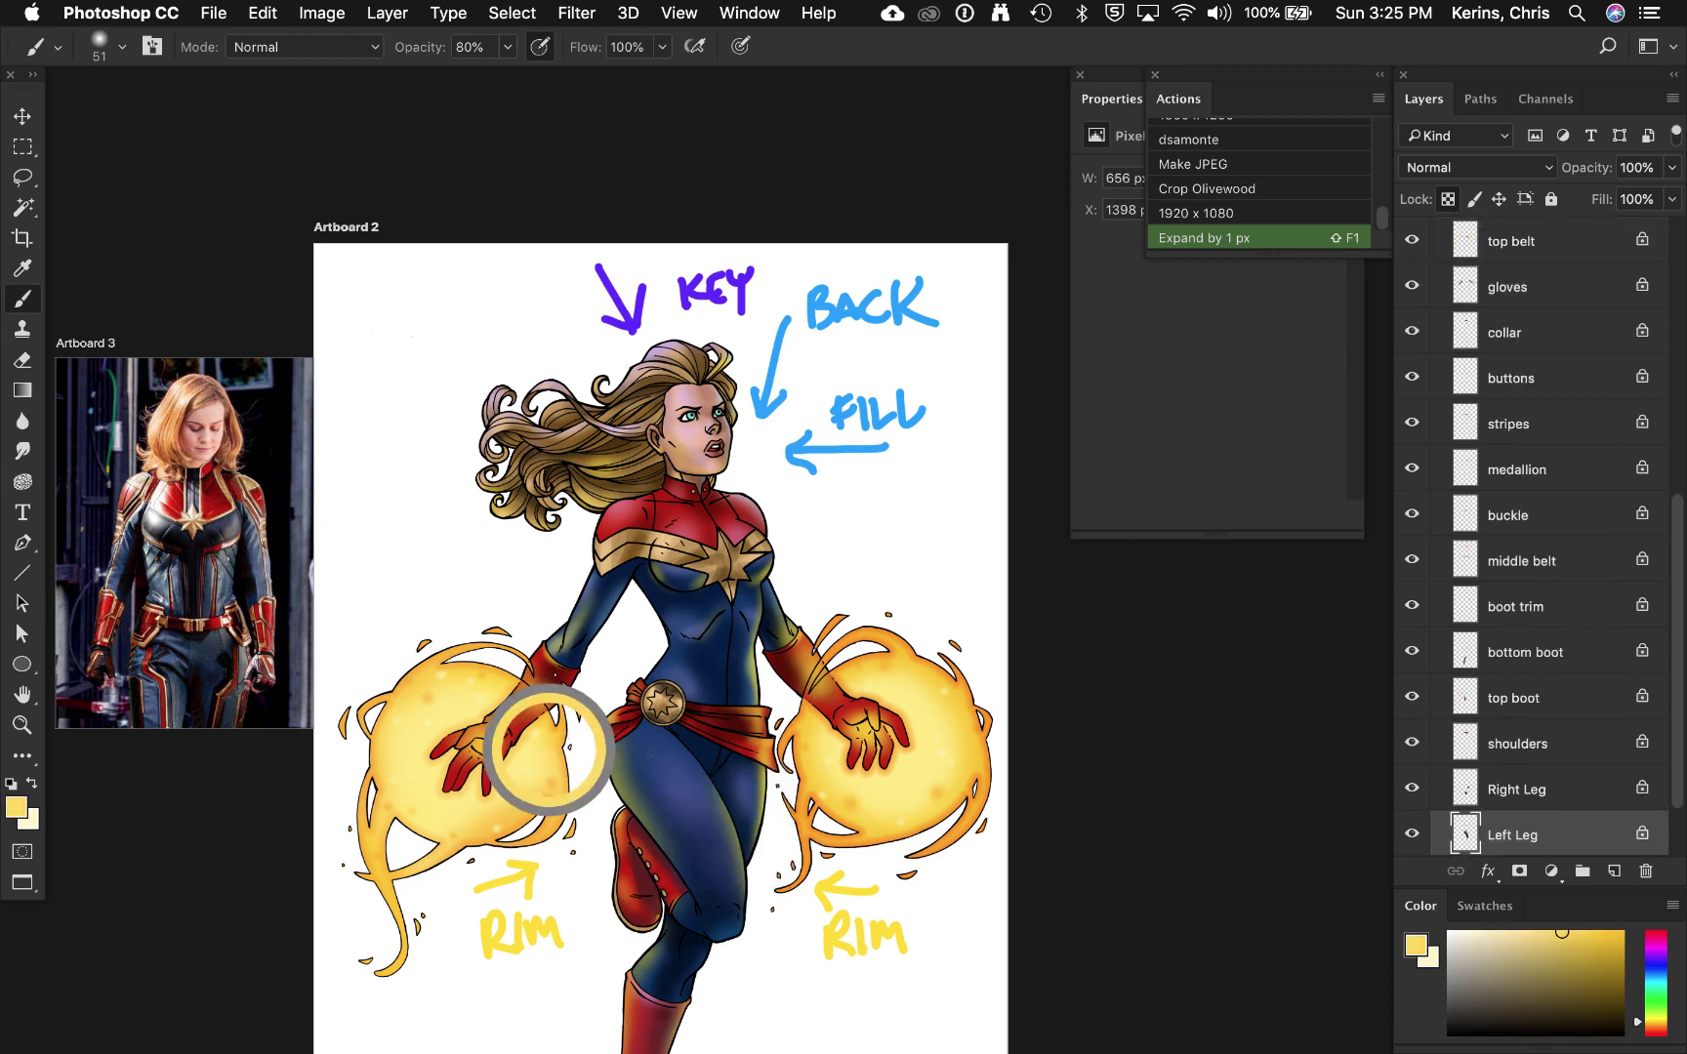
pyautogui.keyDown('alt'); pyautogui.click(625, 771); pyautogui.keyUp('alt')
pyautogui.moveTo(575, 766); pyautogui.dragTo(623, 768)
pyautogui.moveTo(655, 784)
pyautogui.mouseDown()
pyautogui.moveTo(630, 784)
pyautogui.moveTo(650, 775)
pyautogui.mouseUp()
pyautogui.press('.')
pyautogui.rightClick(635, 583)
pyautogui.doubleClick(723, 528)
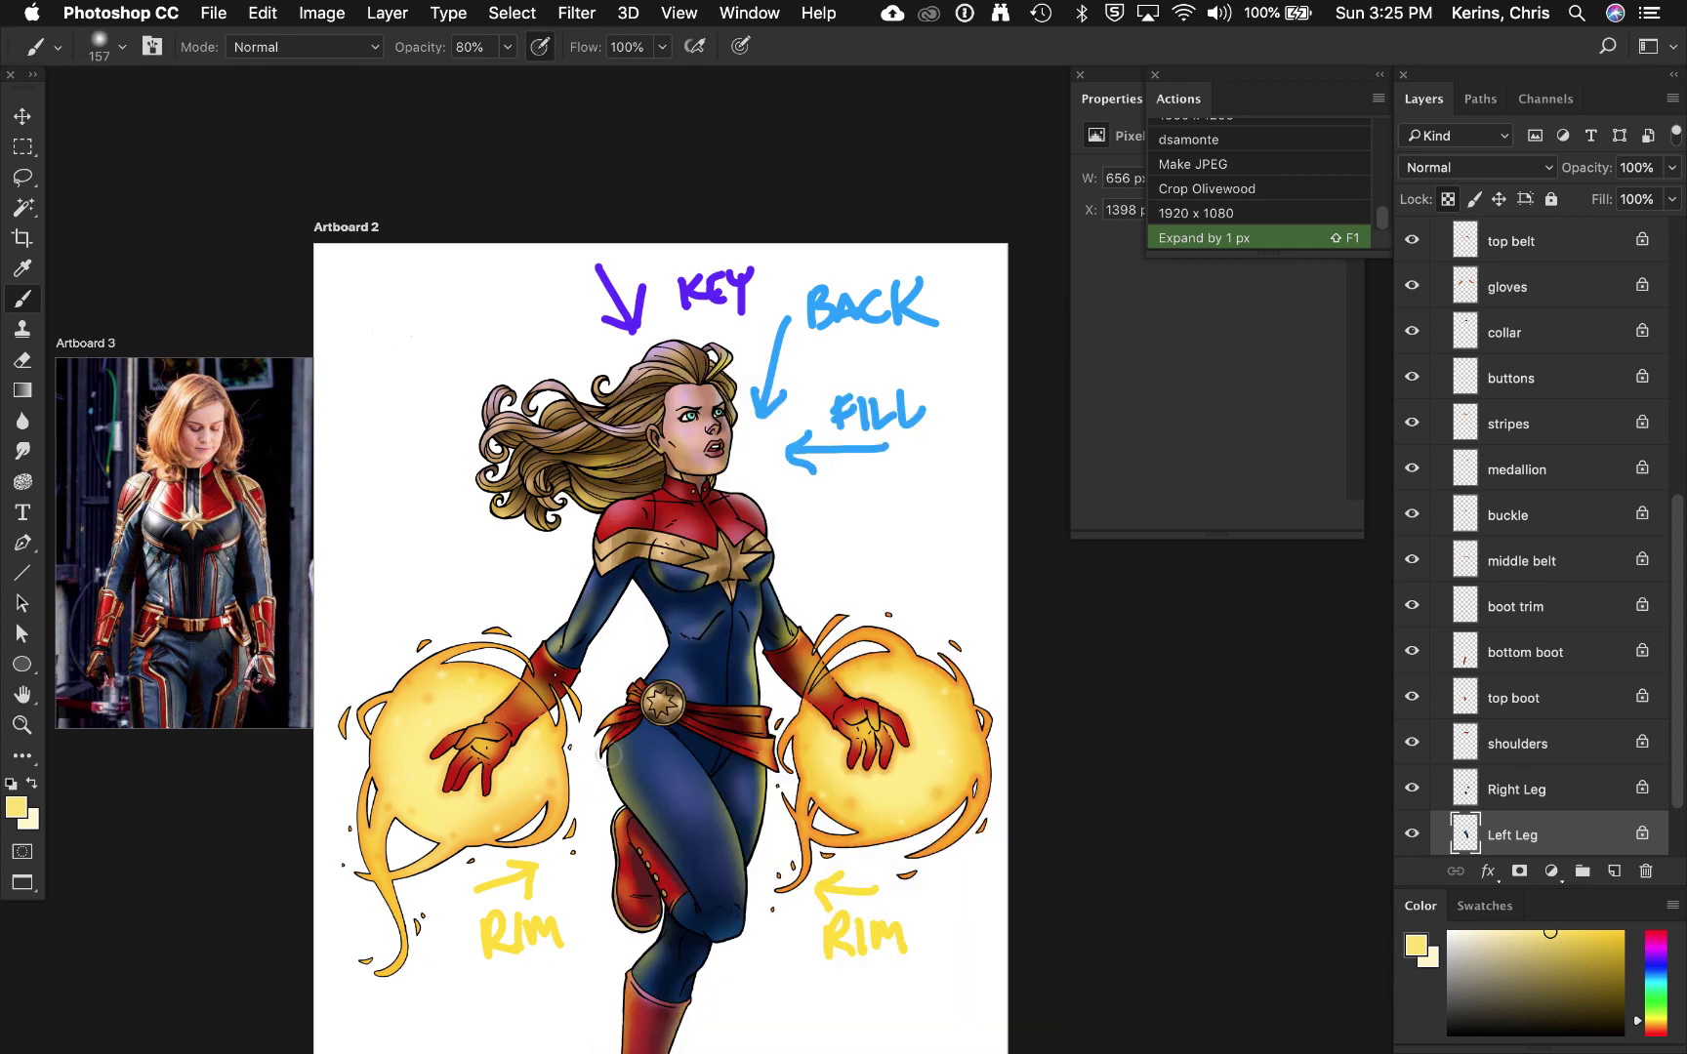
# Step: Sample orange from the left fireball's edge and brush it softly along the thigh's outer edge
pyautogui.keyDown('alt'); pyautogui.click(607, 771); pyautogui.keyUp('alt')
pyautogui.keyDown('alt'); pyautogui.click(581, 746); pyautogui.keyUp('alt')
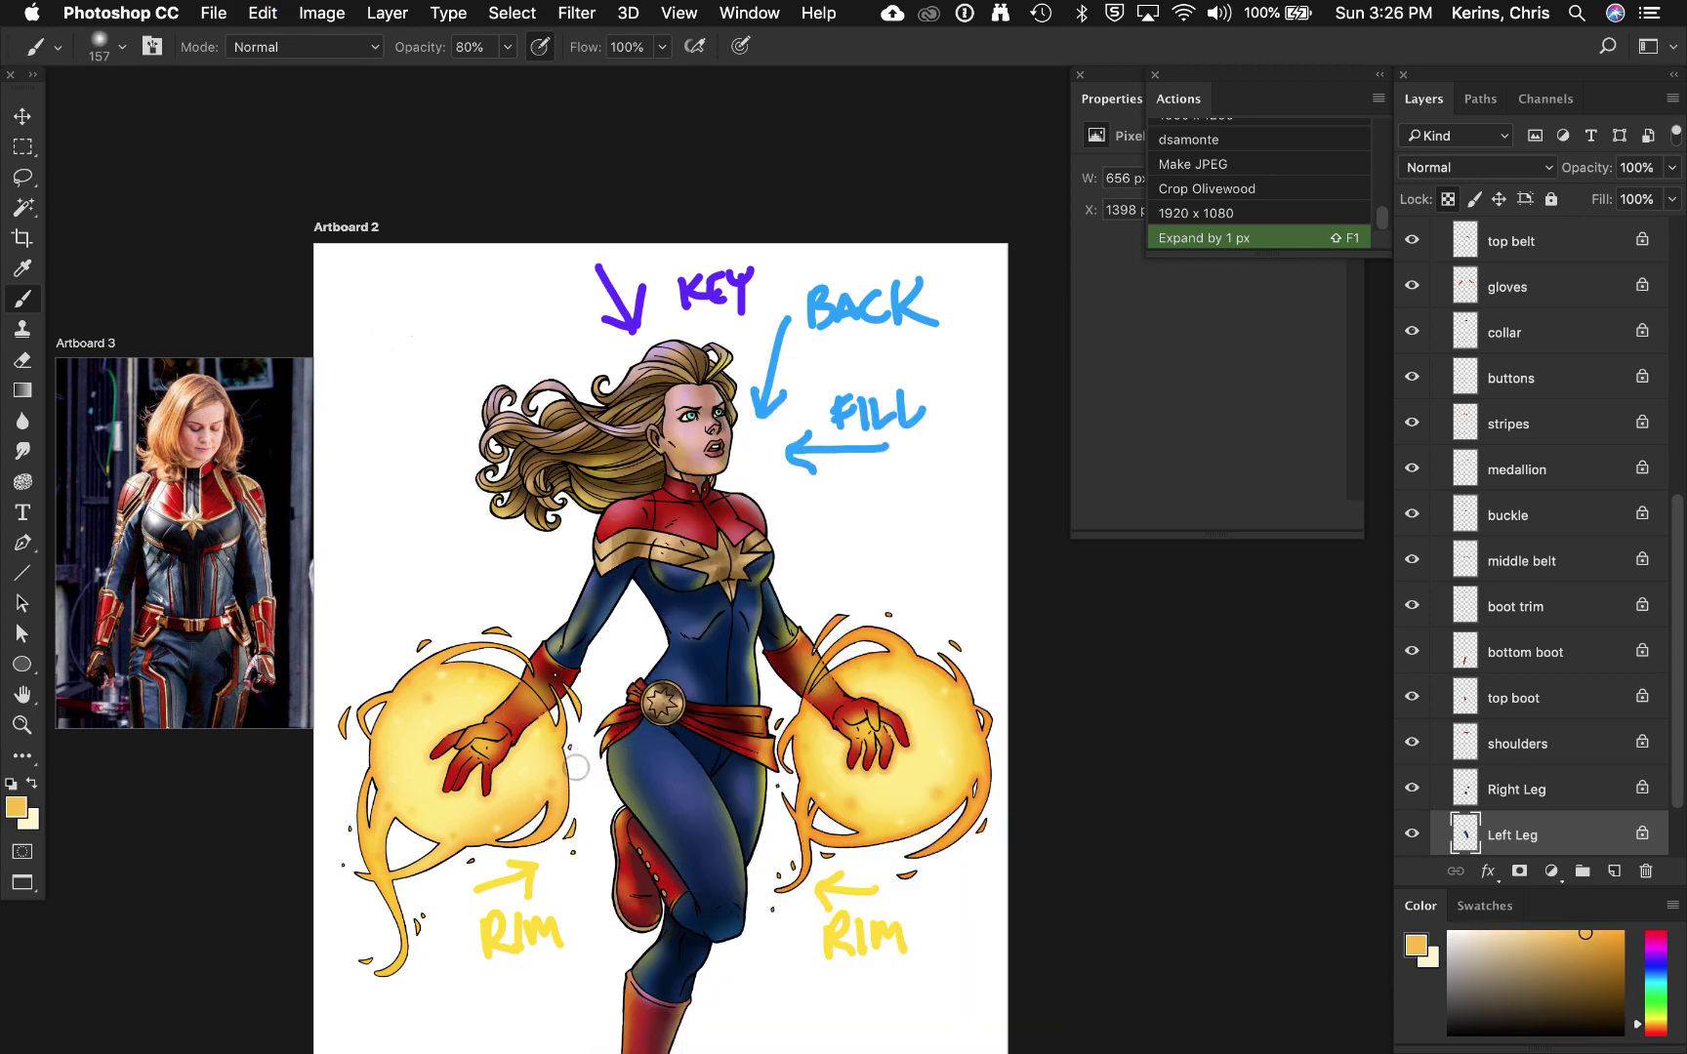
pyautogui.moveTo(580, 772); pyautogui.dragTo(617, 772)
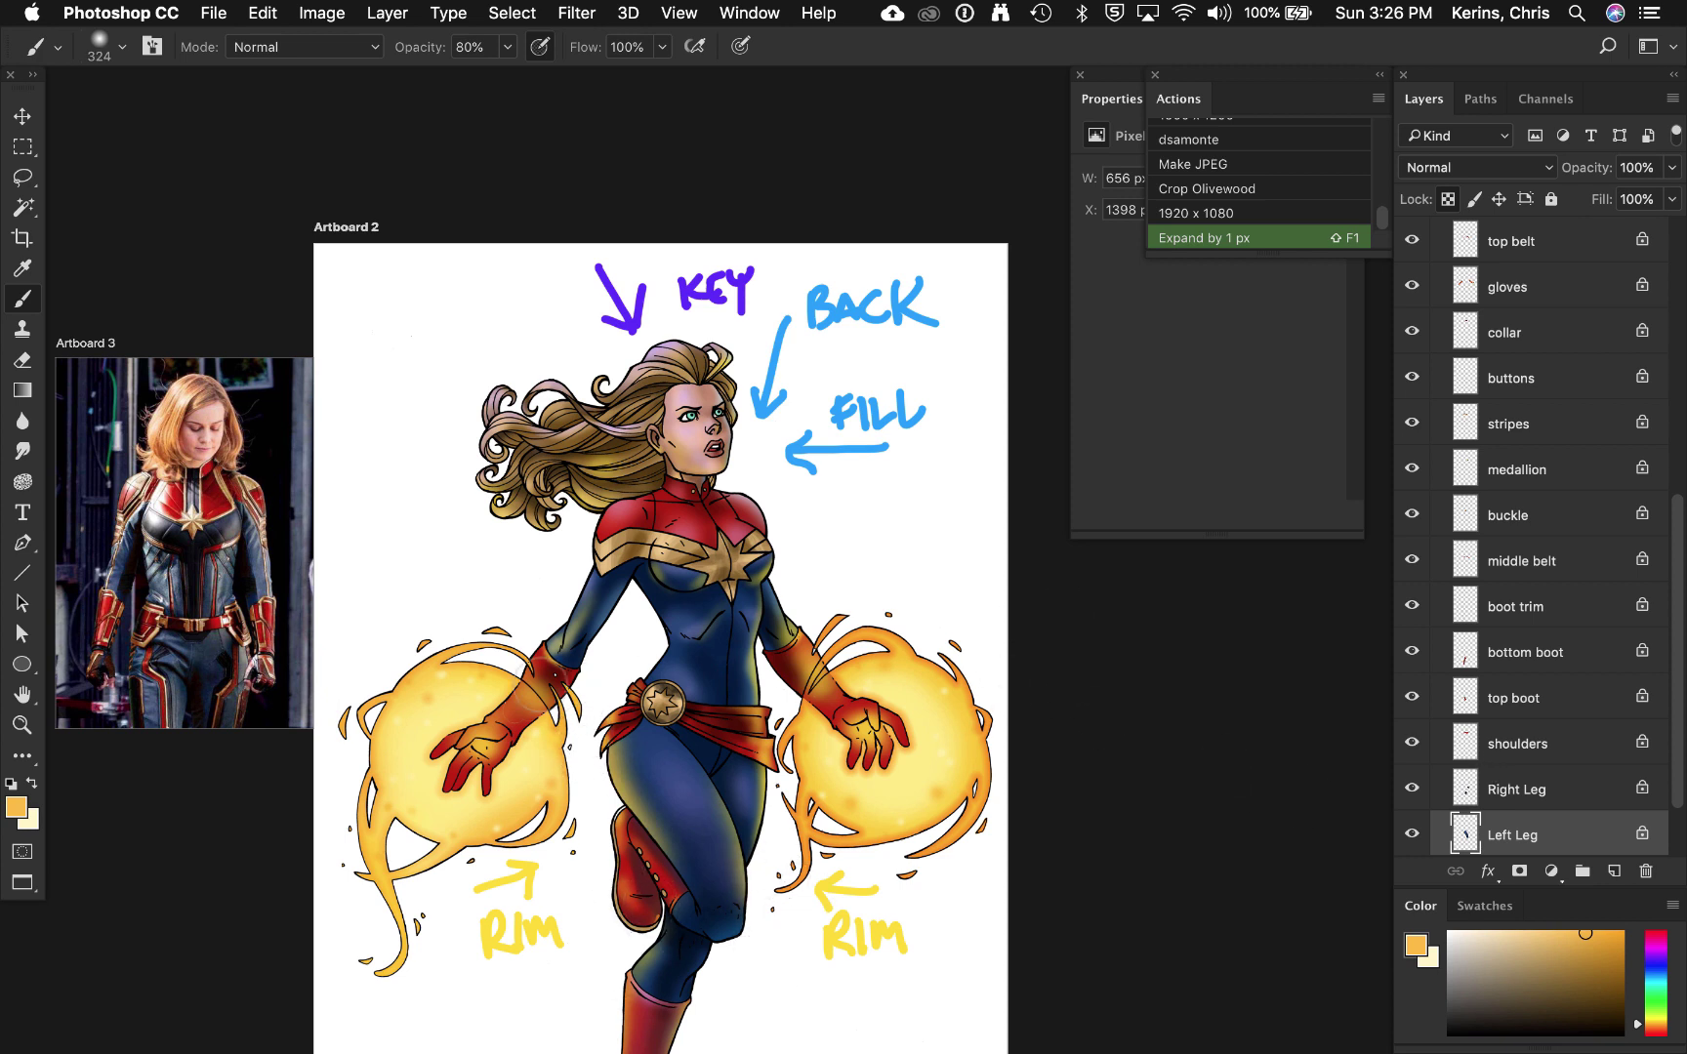
# Step: Add a layer mask to the gloves layer and paint it with soft black over both hands to partly fade them
pyautogui.keyDown('super'); pyautogui.click(545, 677); pyautogui.keyUp('super')
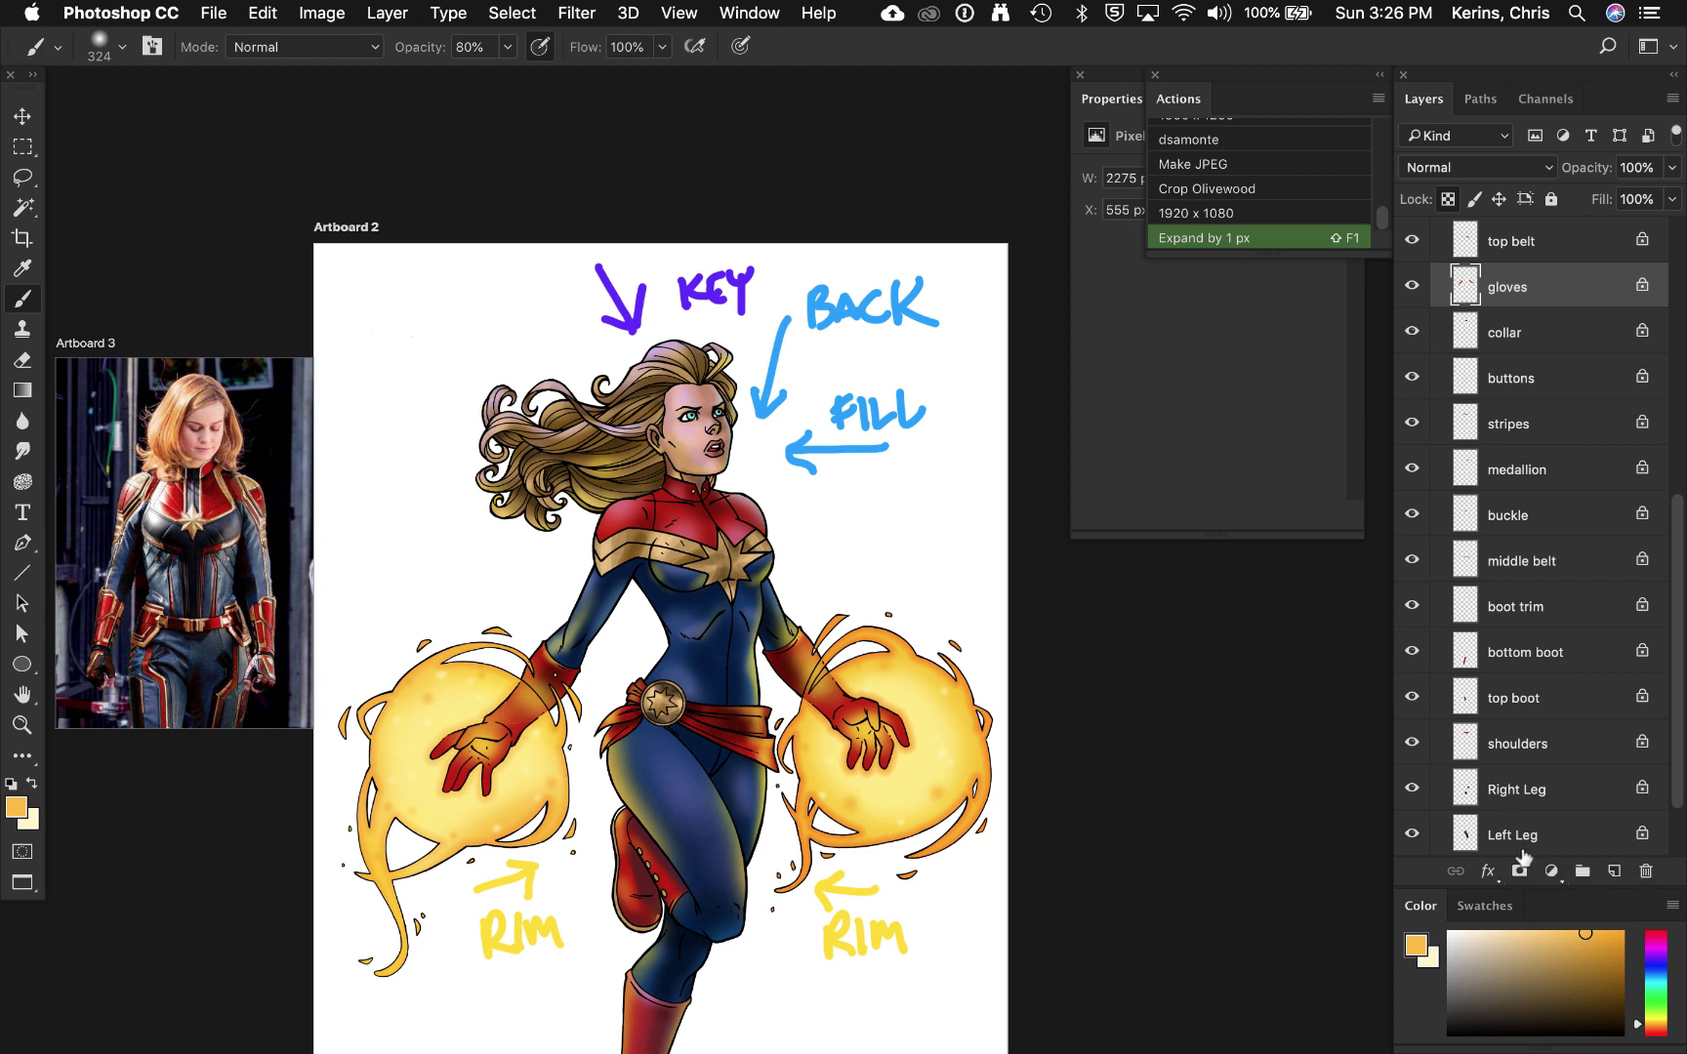
pyautogui.click(1520, 872)
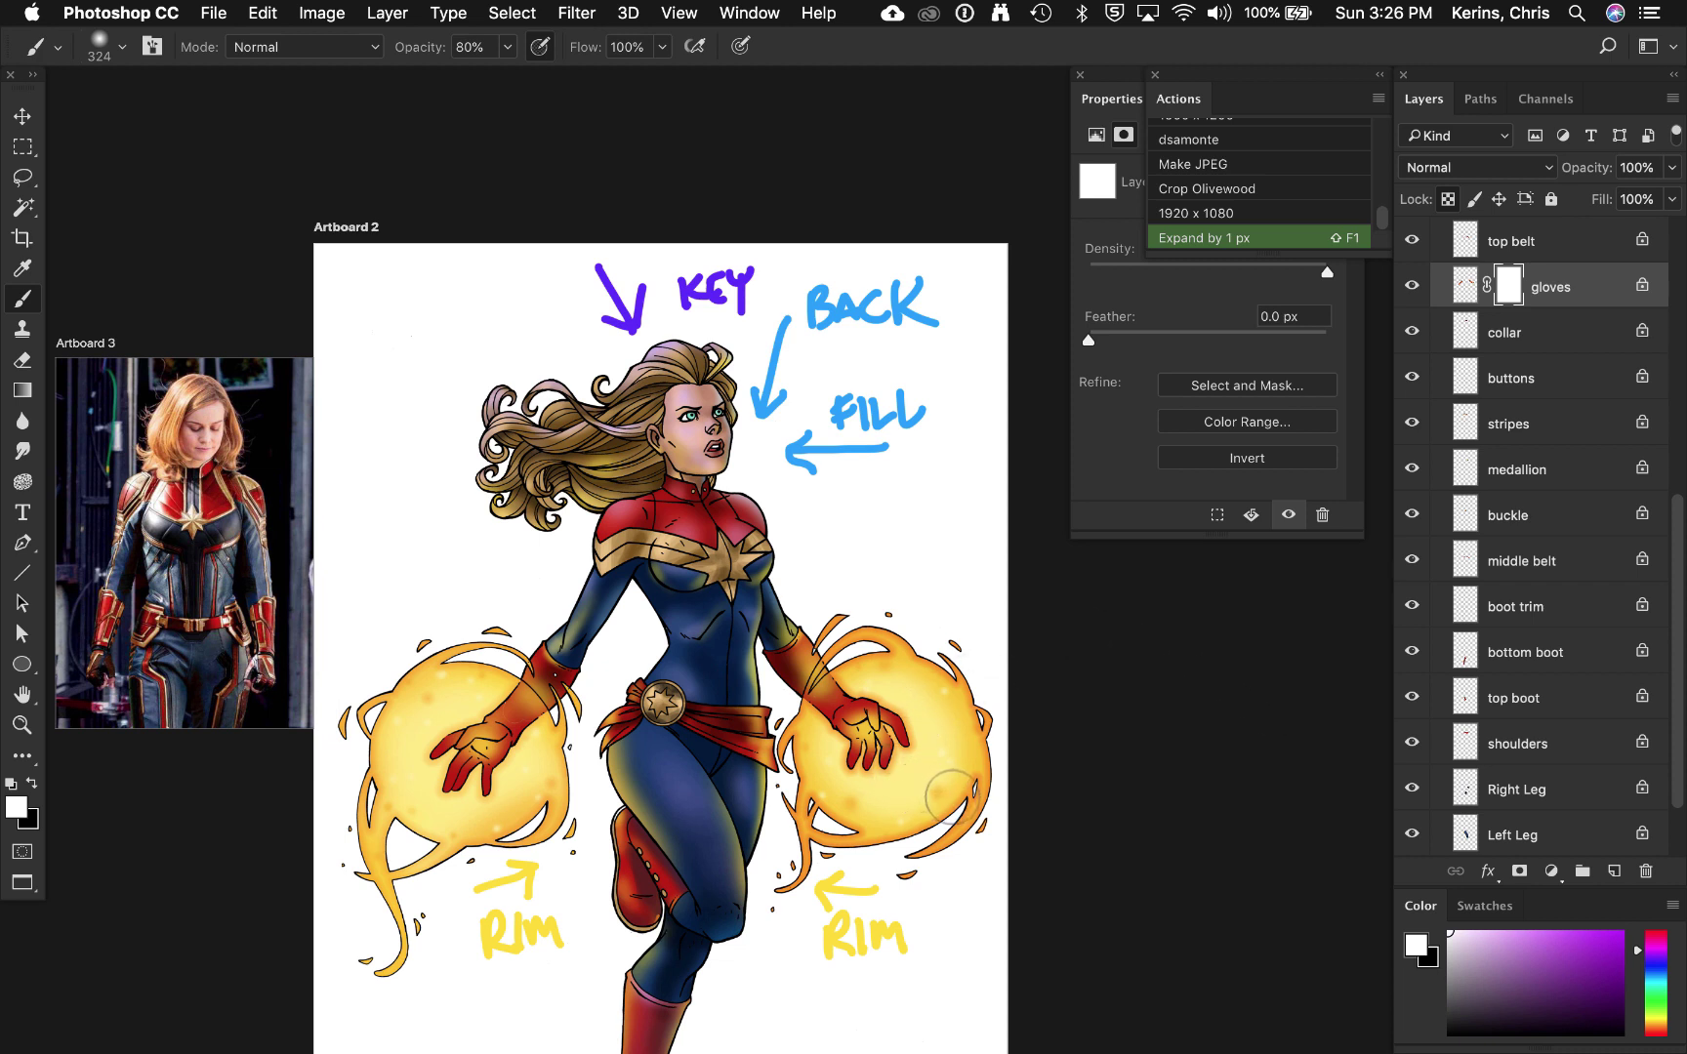
pyautogui.moveTo(906, 774); pyautogui.dragTo(966, 796)
pyautogui.press('x')
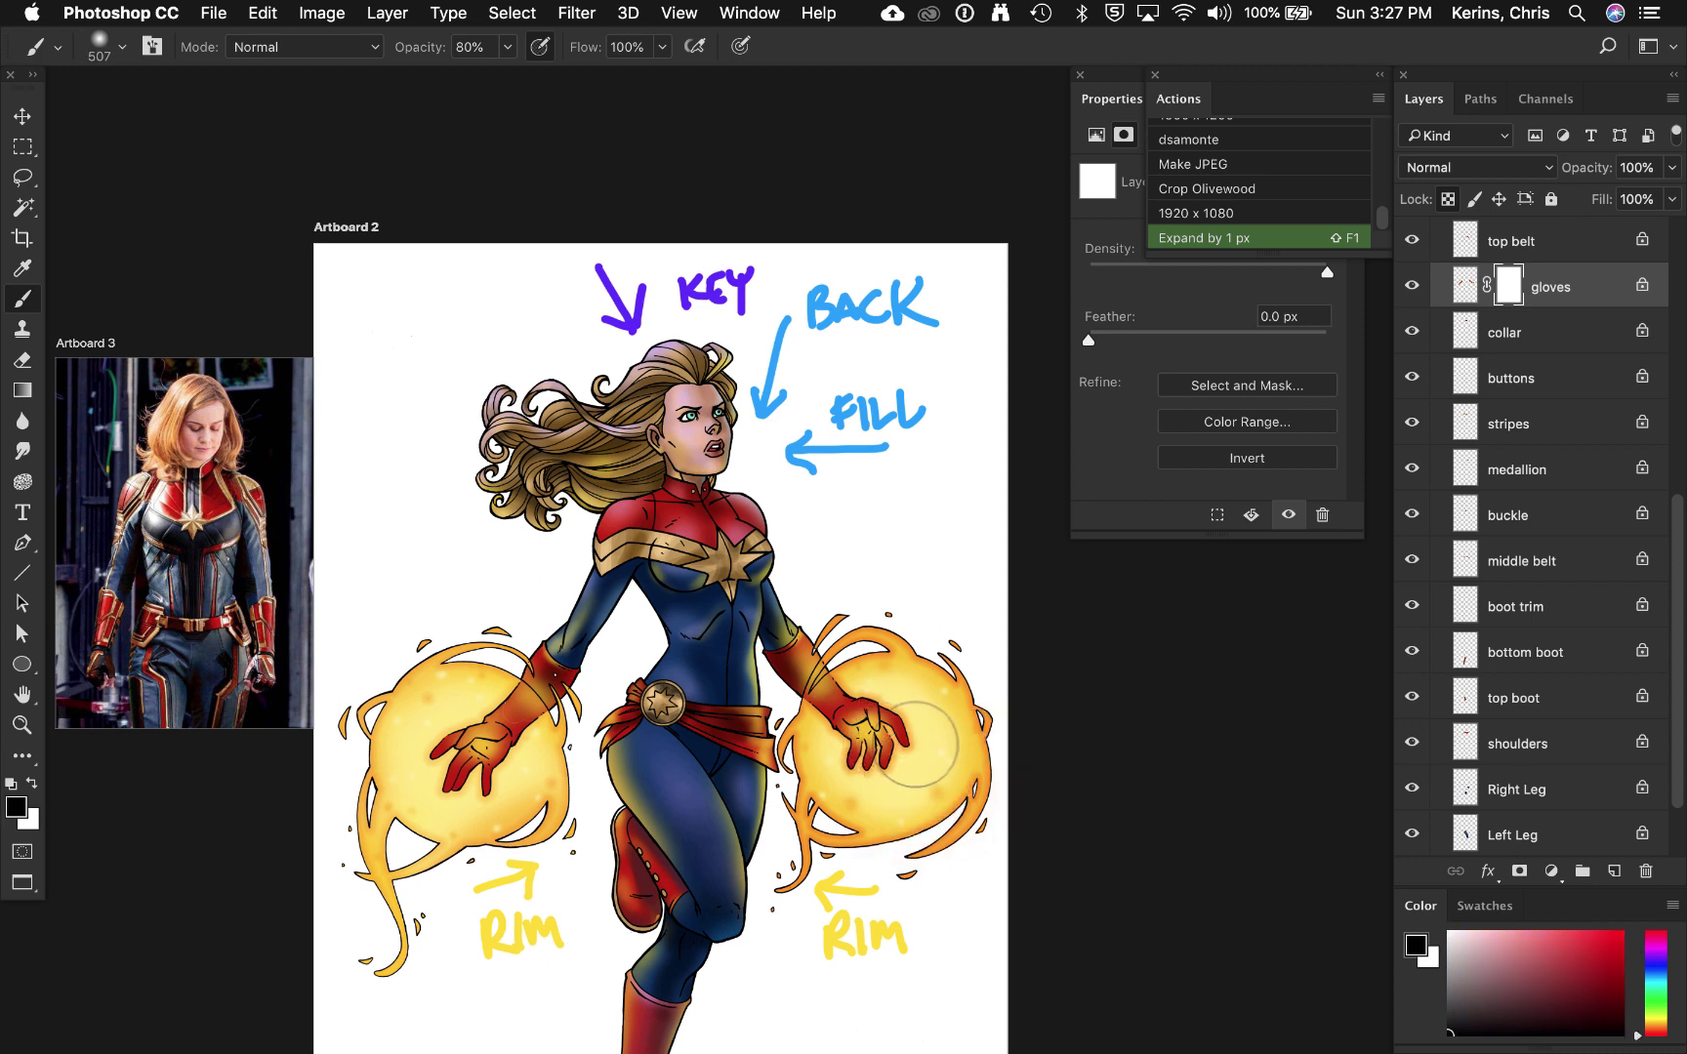
pyautogui.moveTo(915, 745)
pyautogui.mouseDown()
pyautogui.moveTo(854, 812)
pyautogui.moveTo(890, 698)
pyautogui.moveTo(851, 836)
pyautogui.moveTo(869, 685)
pyautogui.mouseUp()
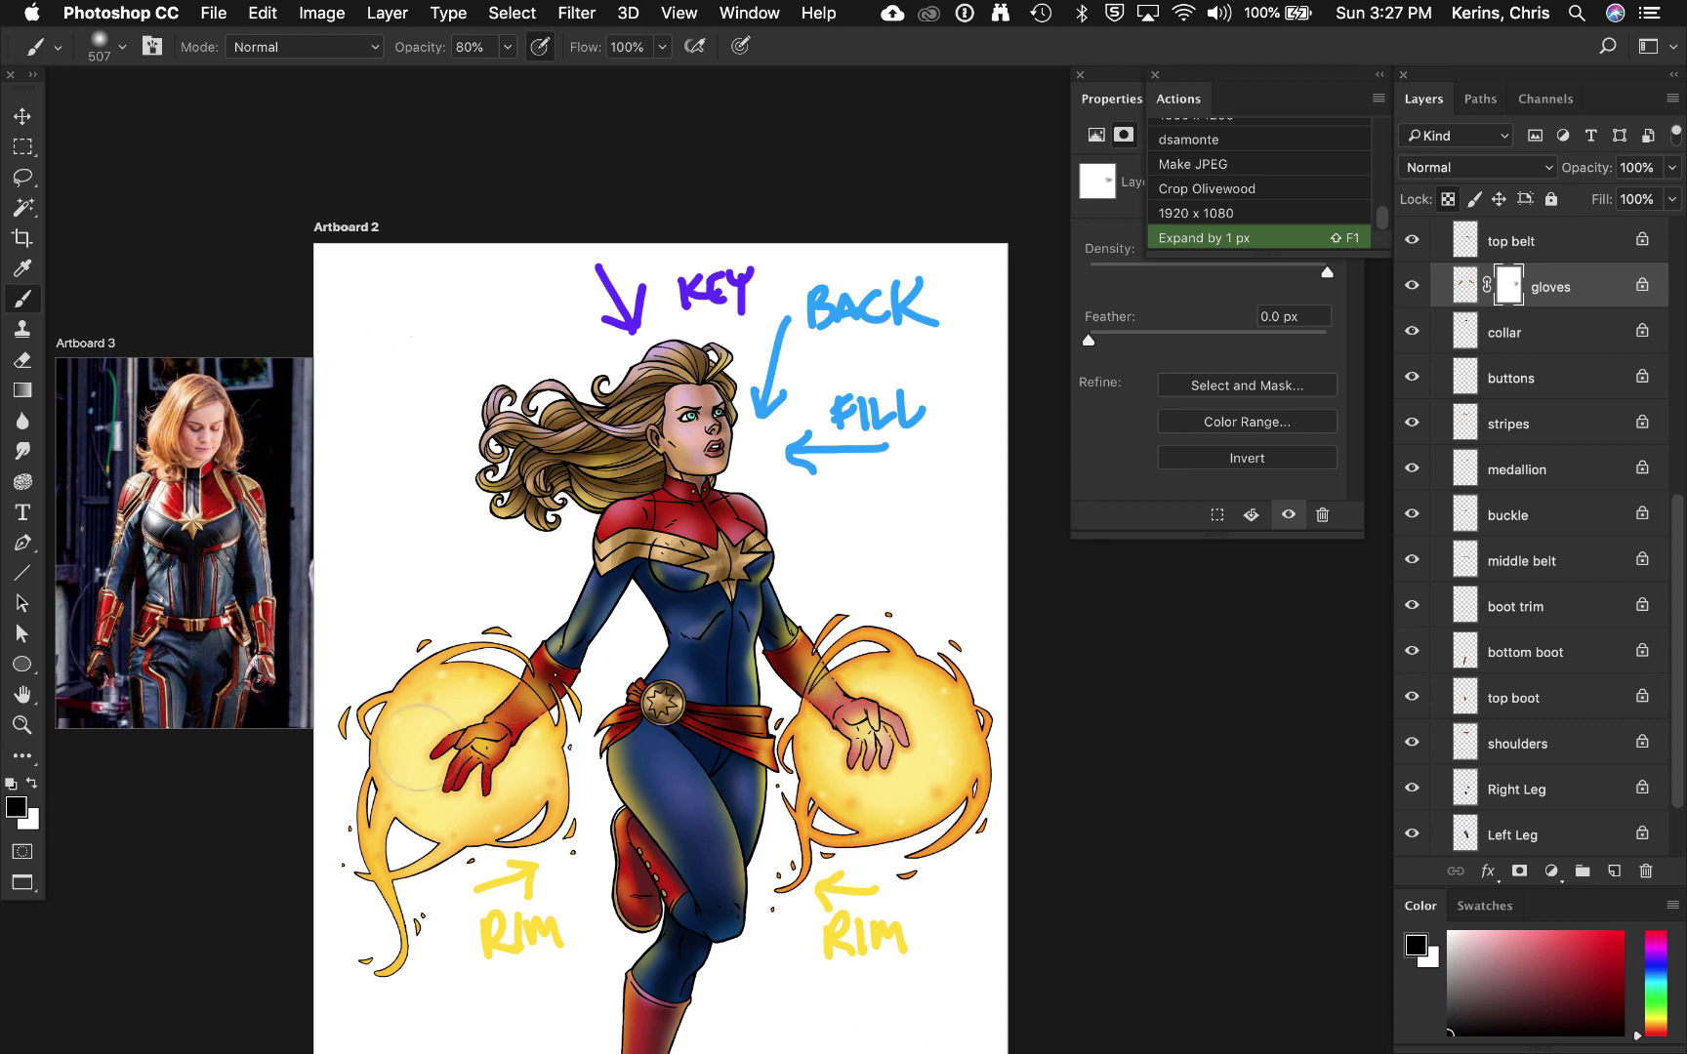
pyautogui.moveTo(417, 747)
pyautogui.mouseDown()
pyautogui.moveTo(528, 799)
pyautogui.moveTo(470, 714)
pyautogui.moveTo(523, 775)
pyautogui.moveTo(517, 833)
pyautogui.mouseUp()
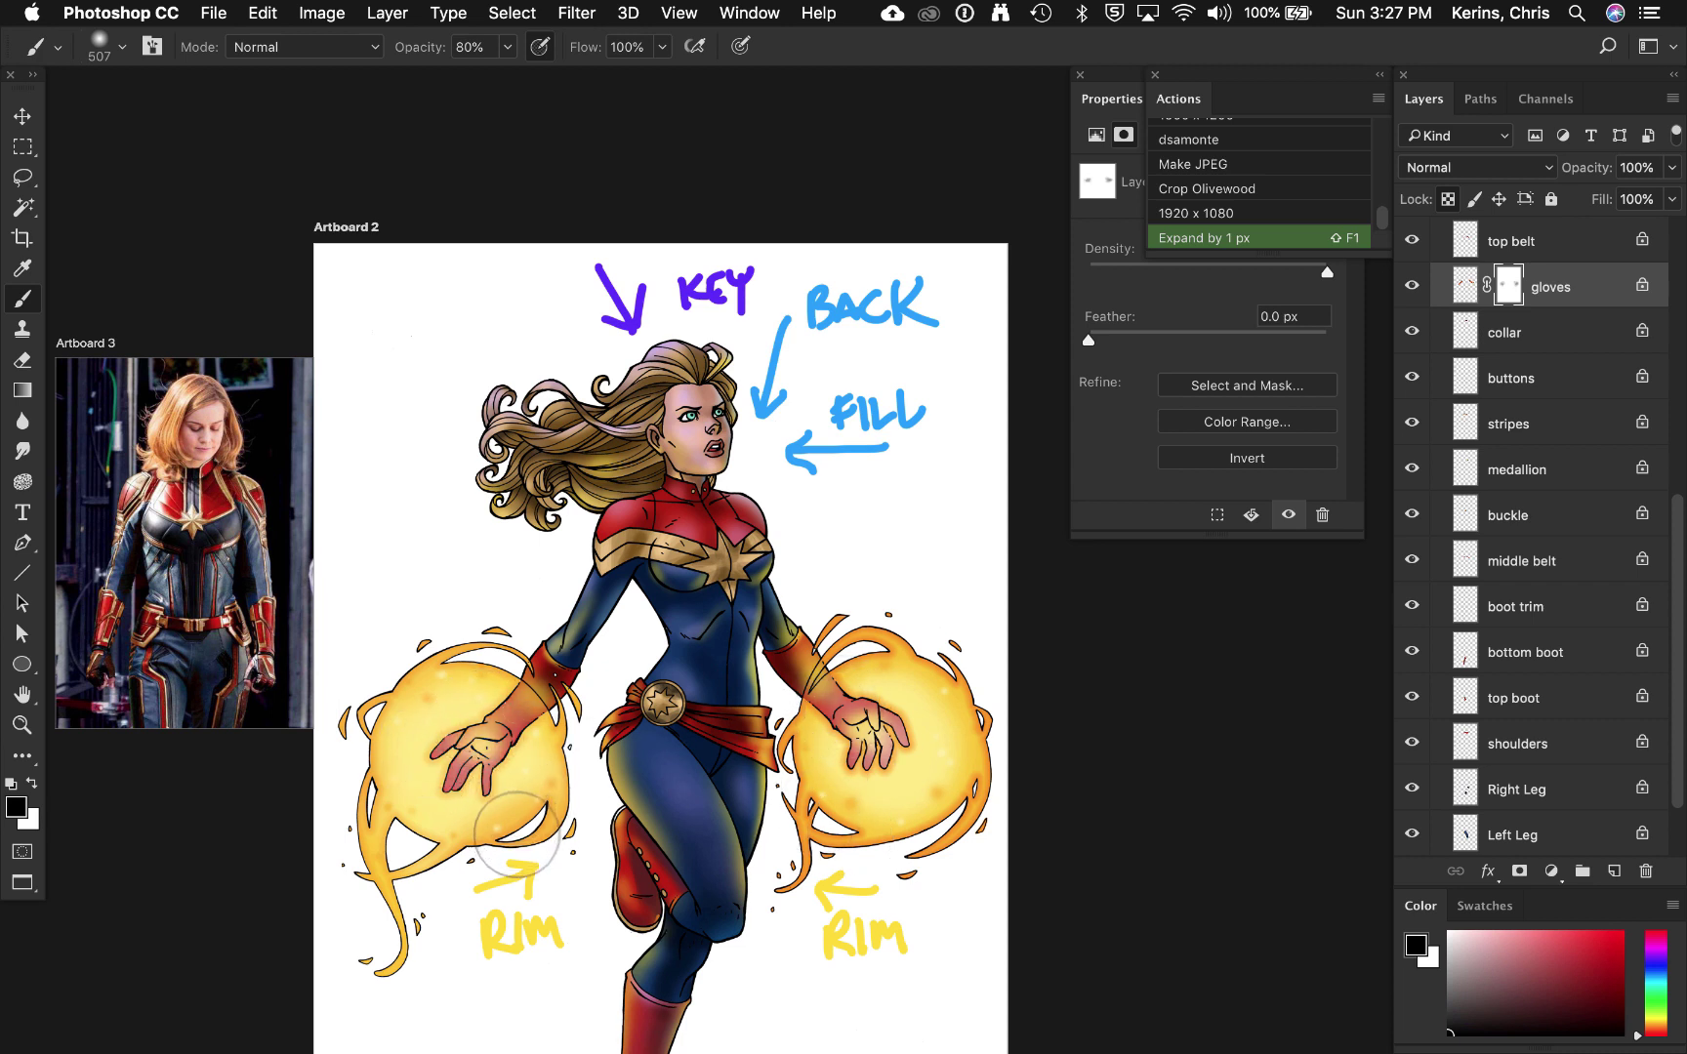
# Step: Unlock the Background layer and fill it with medium grey
pyautogui.scroll(-2, 1660, 747)
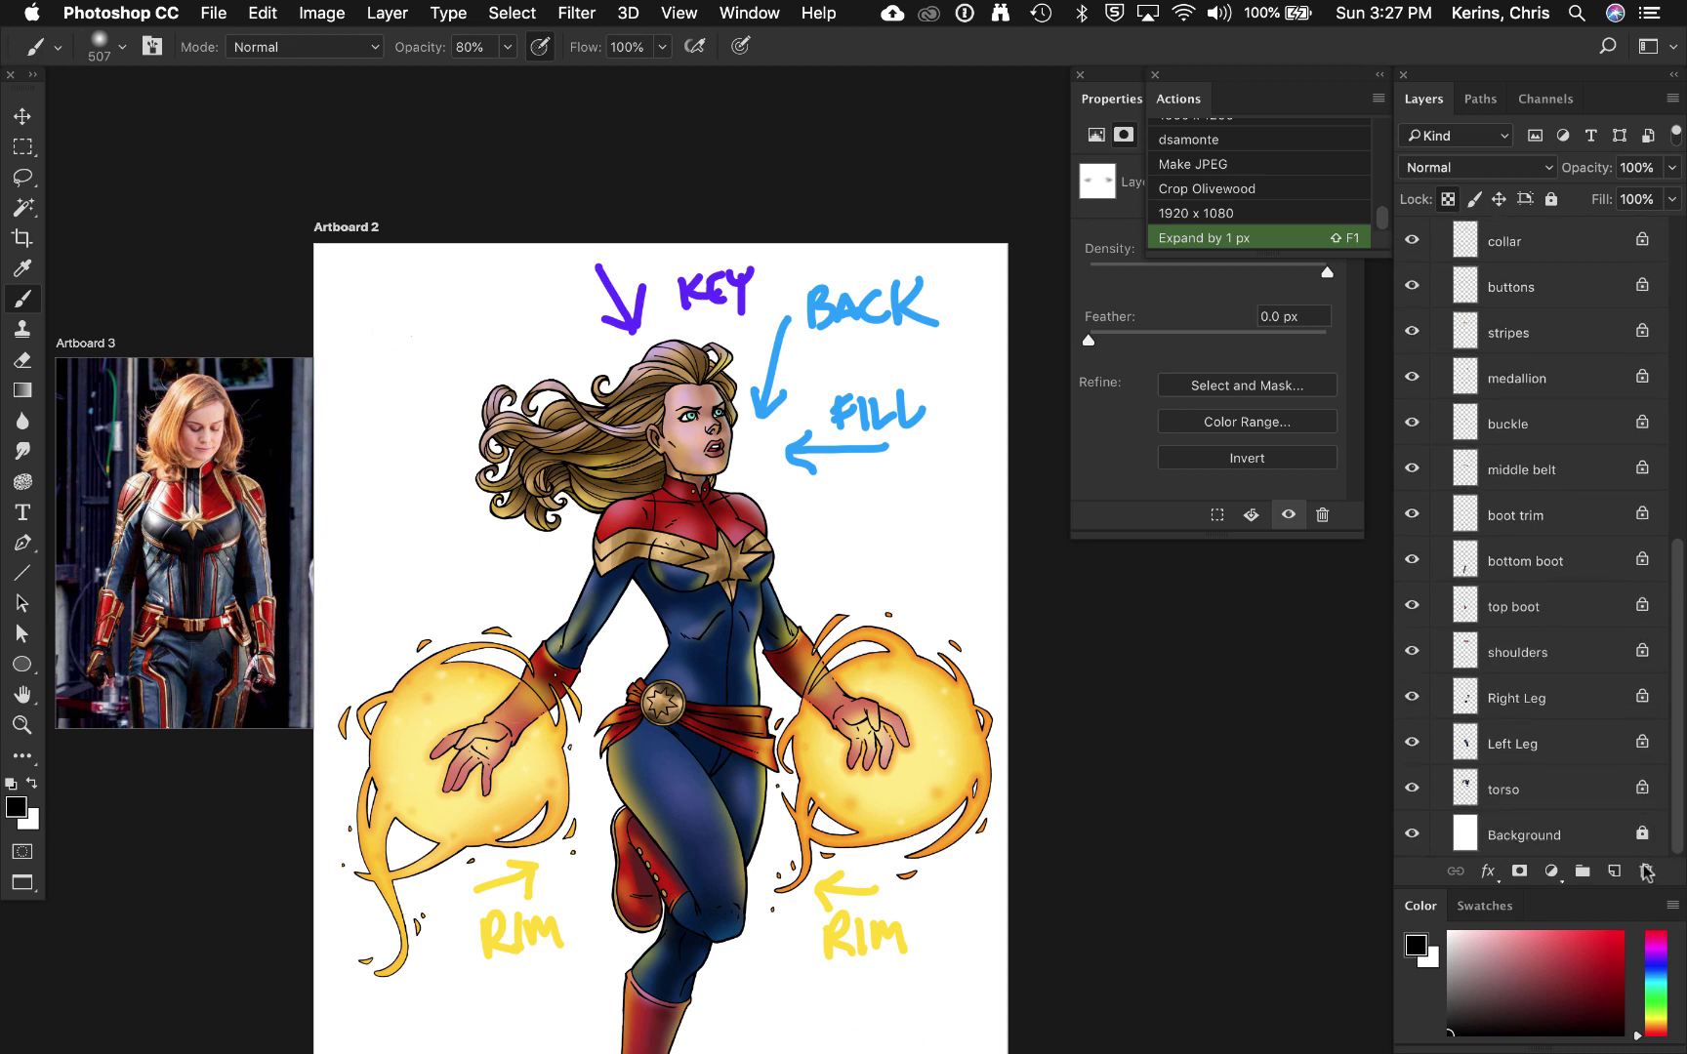
pyautogui.click(1562, 836)
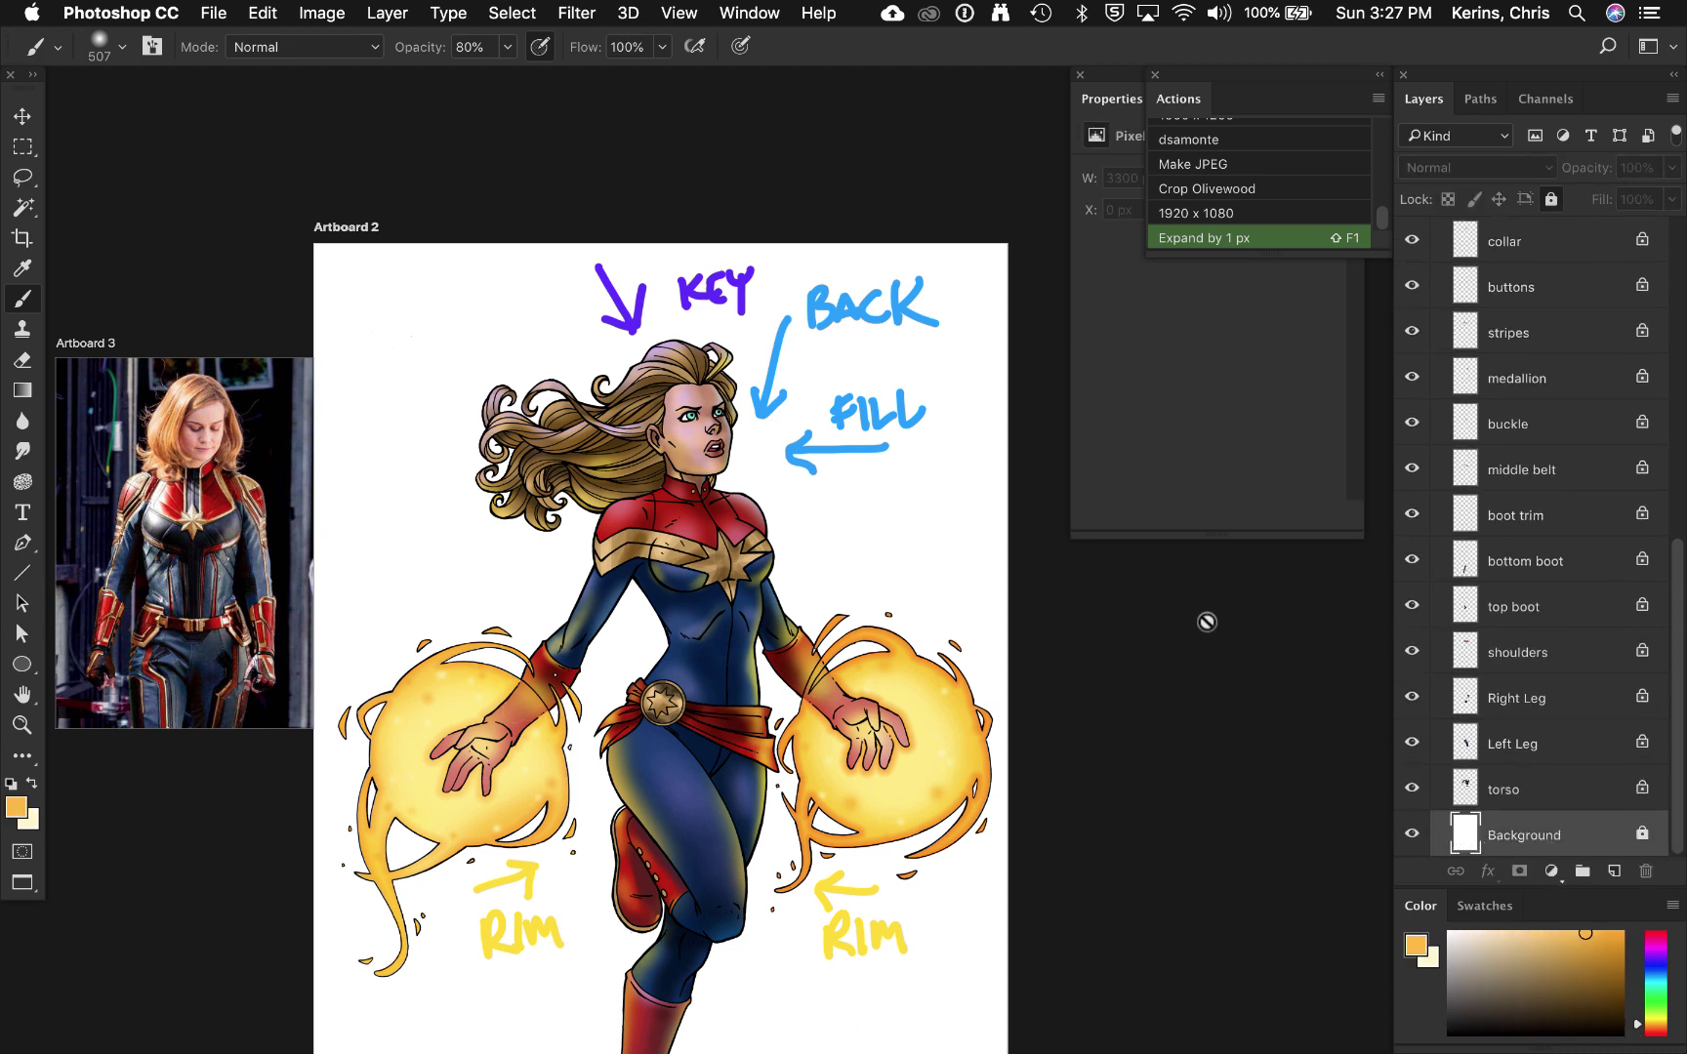
pyautogui.click(1449, 972)
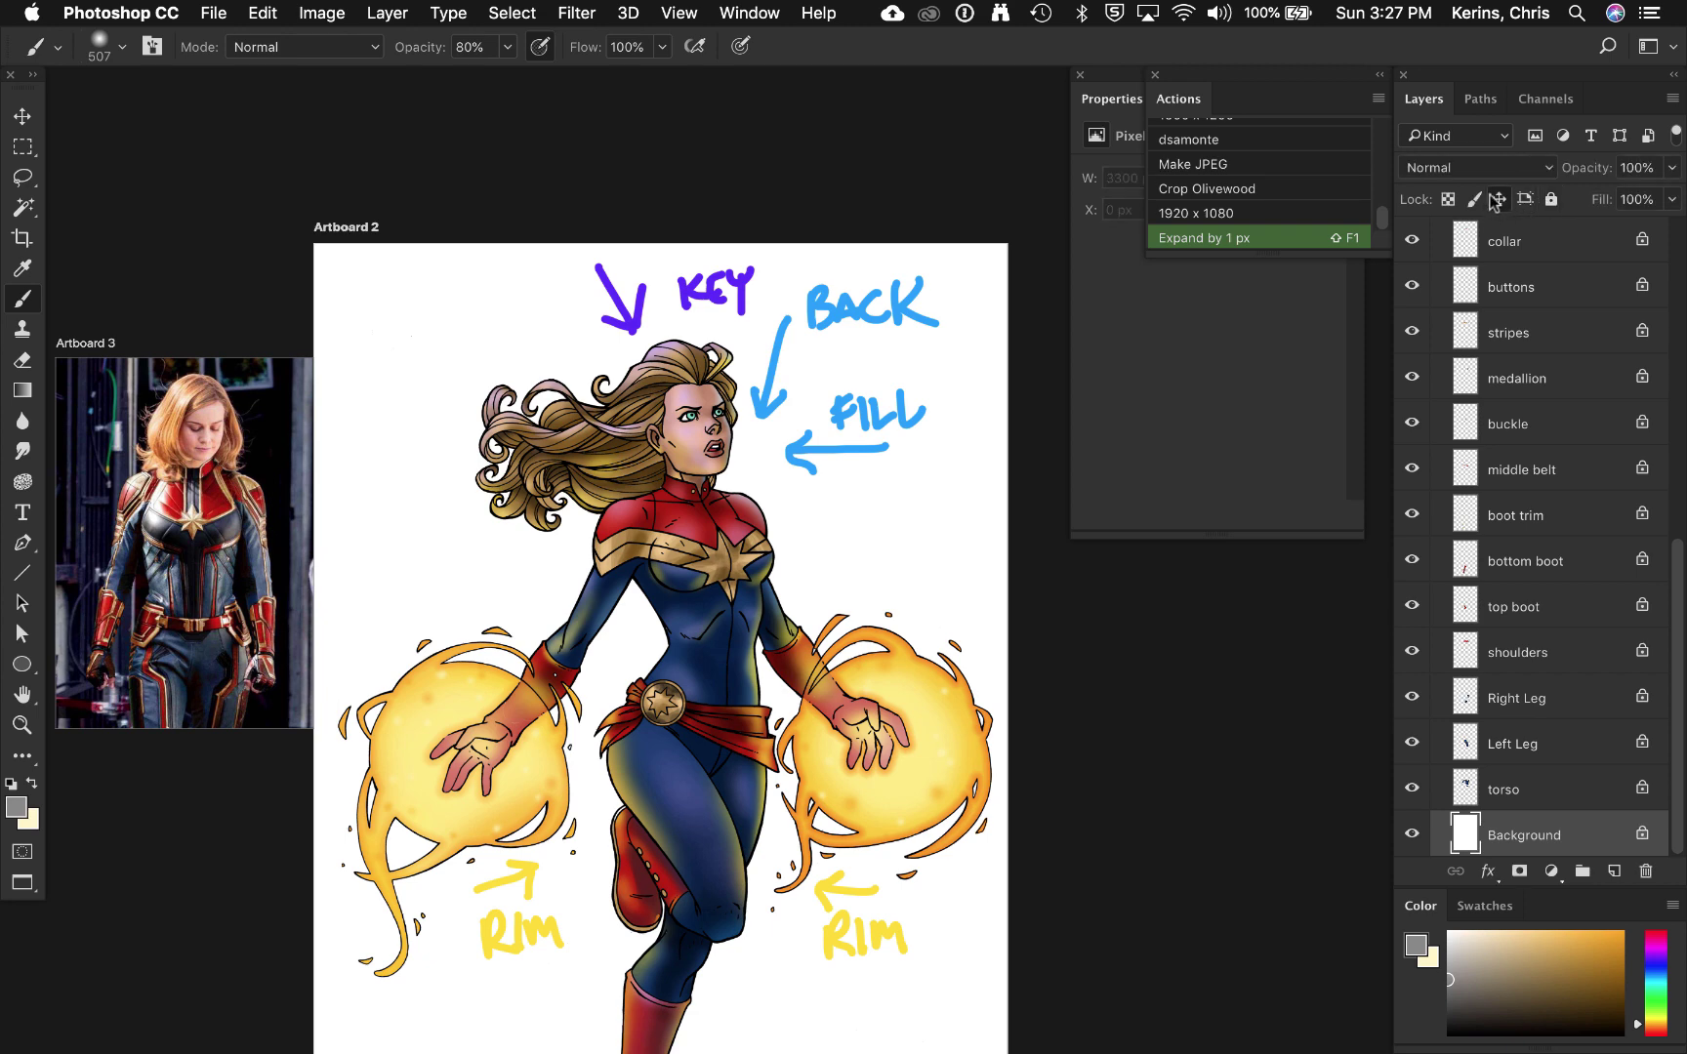
pyautogui.hotkey('alt', 'BackSpace')
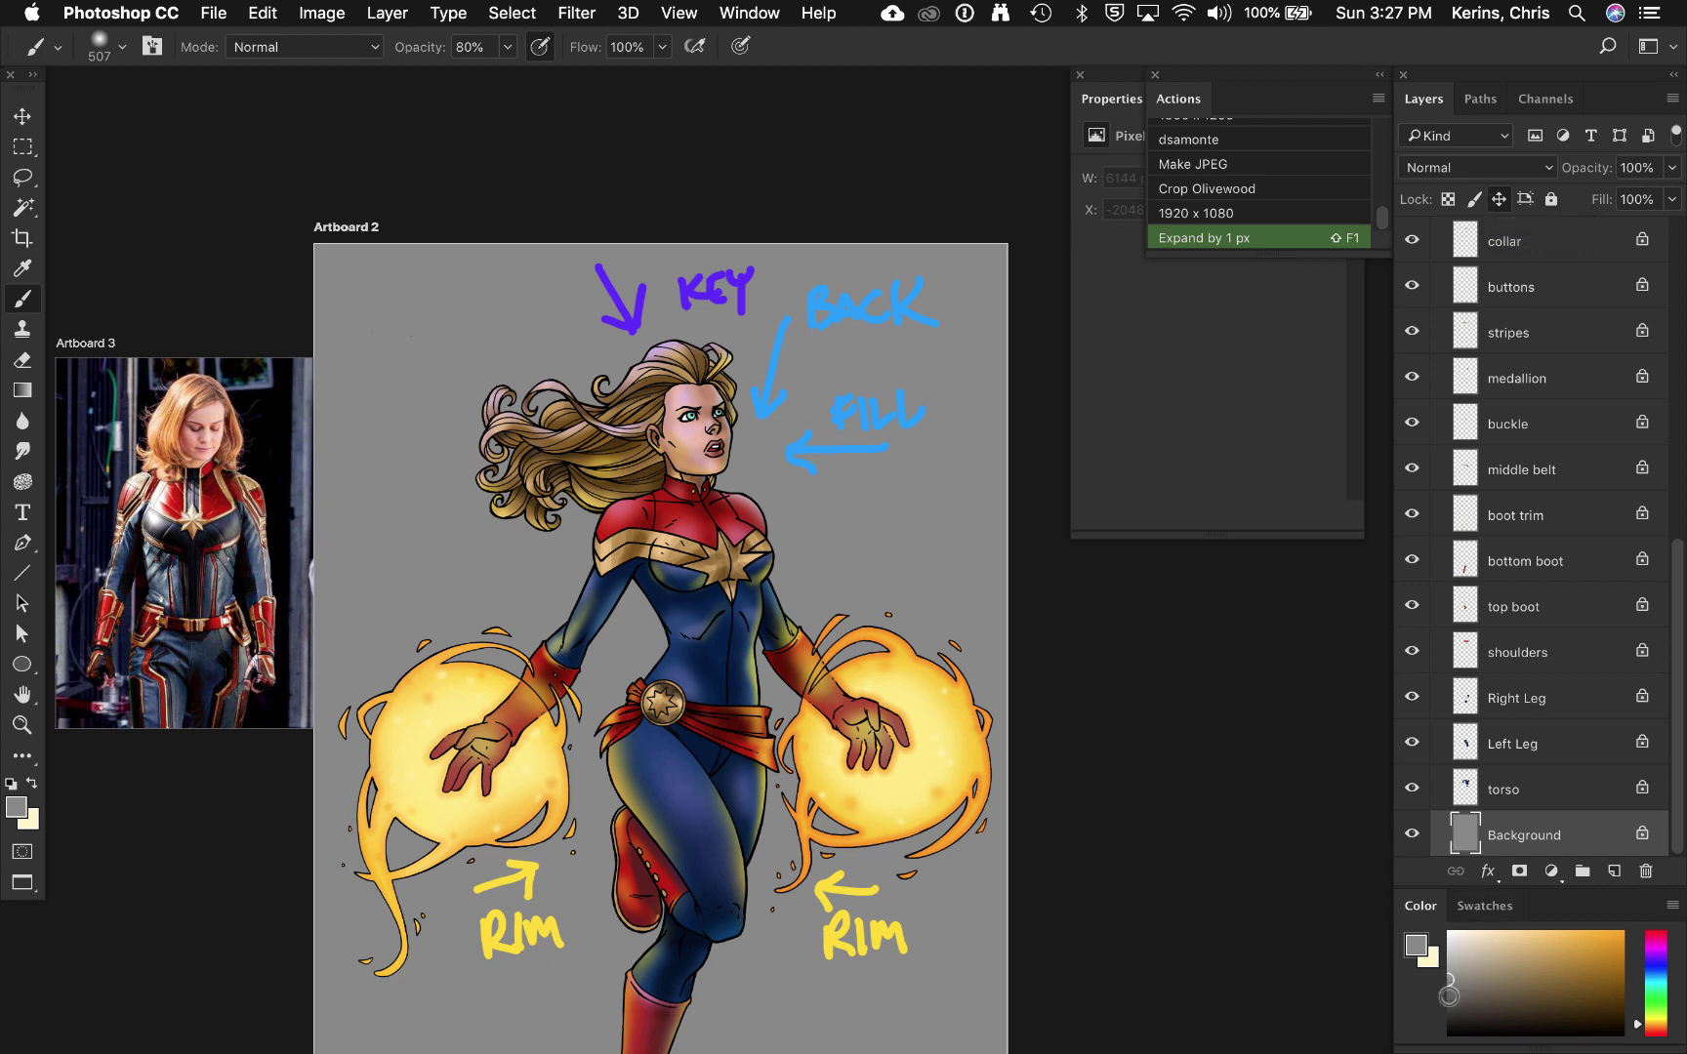
# Step: Refill the Background layer with a muted blue-grey and darken it to a near-black blue-grey
pyautogui.moveTo(1448, 979); pyautogui.dragTo(1461, 1003)
pyautogui.click(1652, 964)
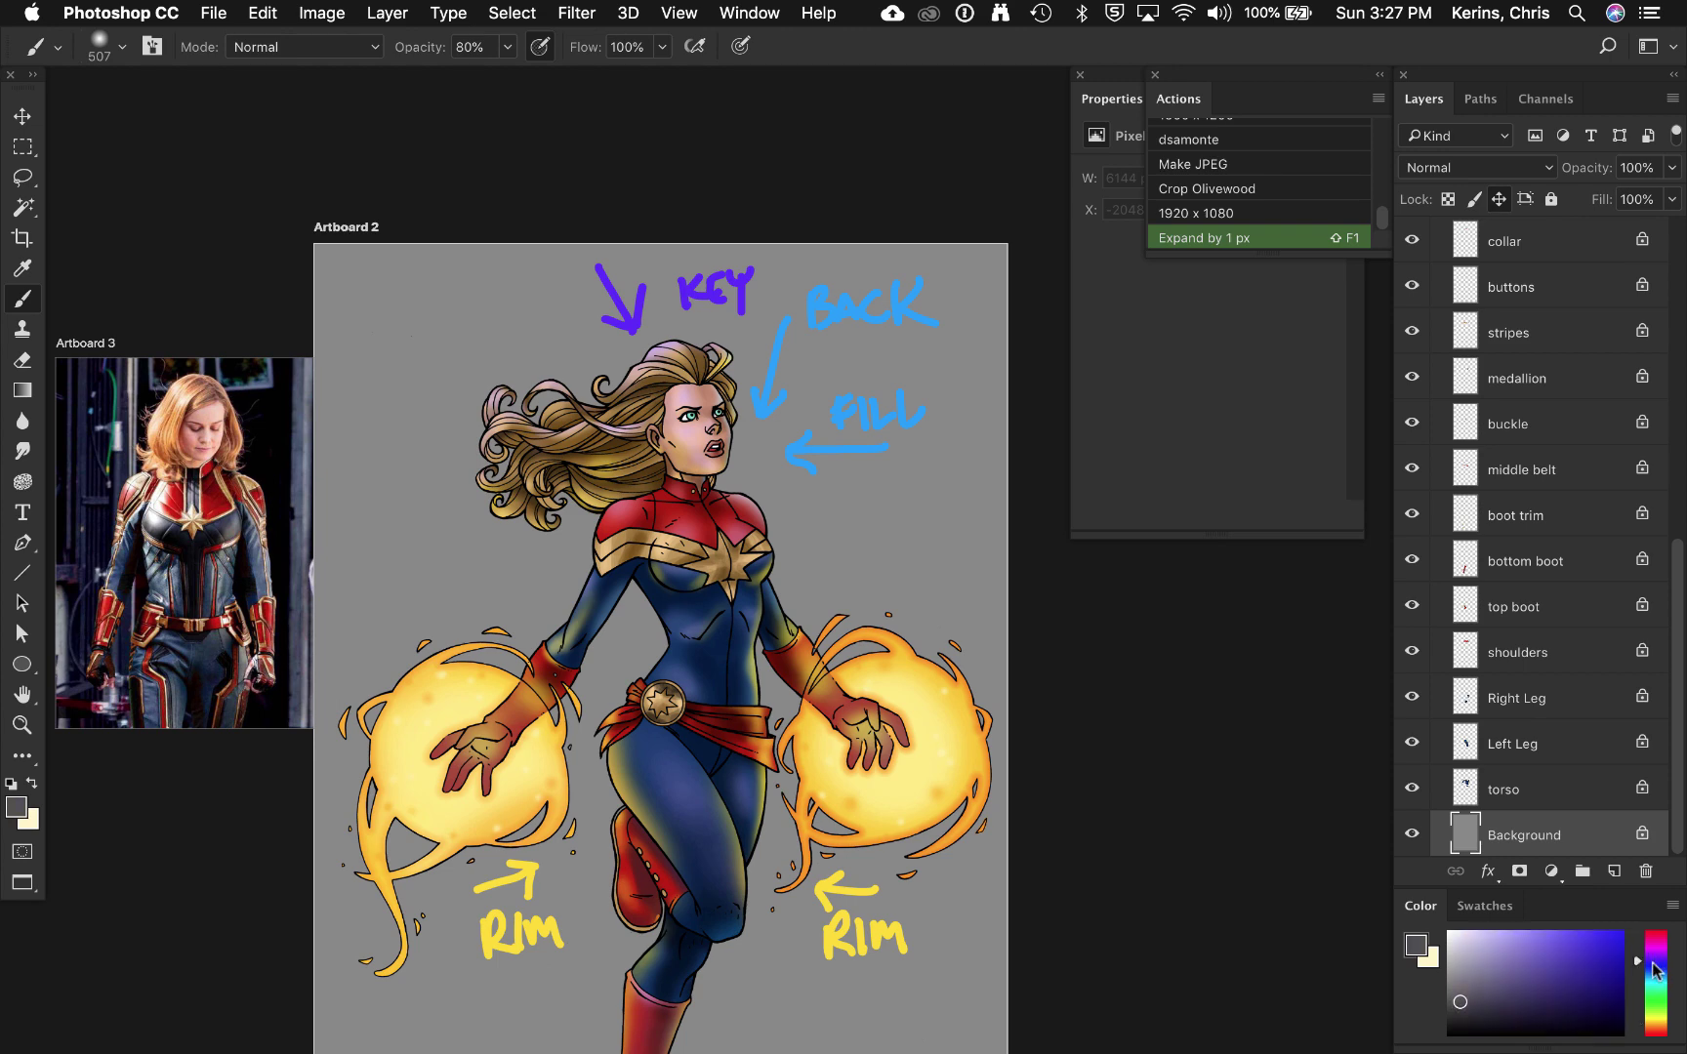
pyautogui.hotkey('alt', 'BackSpace')
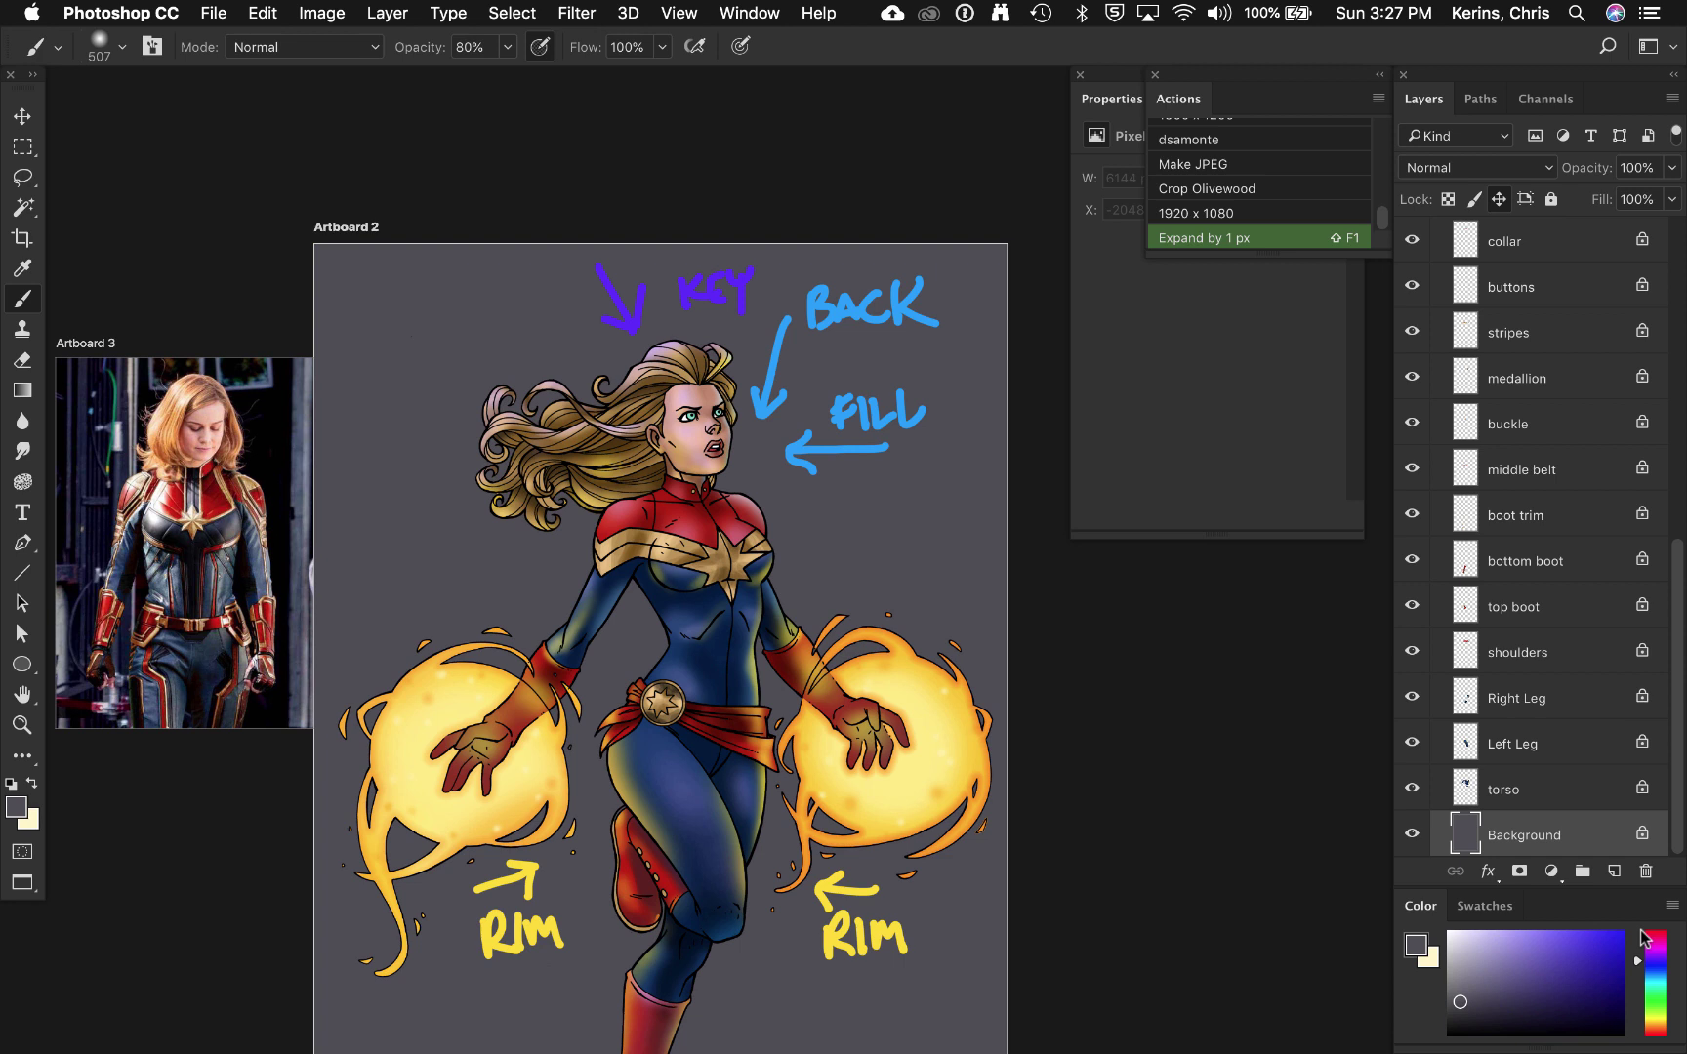
pyautogui.click(1464, 1018)
pyautogui.hotkey('alt', 'BackSpace')
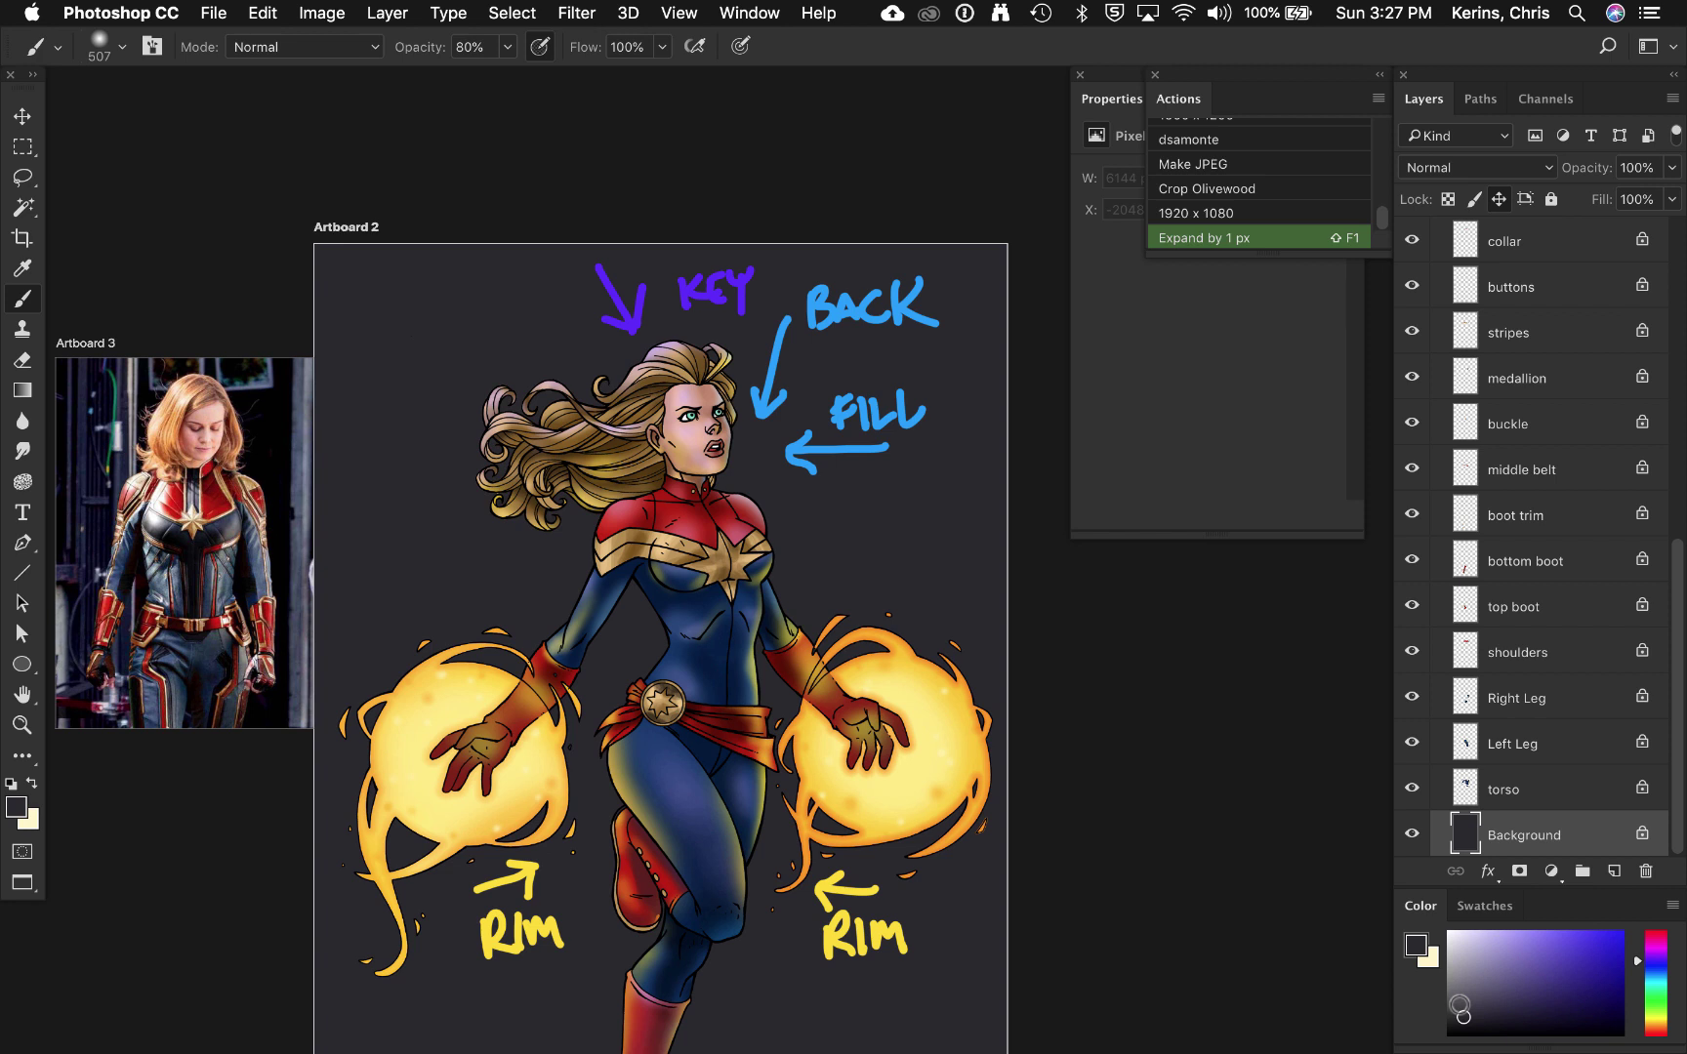
# Step: Hide Layer 2 containing the handwritten lighting notes and review the whole figure
pyautogui.click(1671, 273)
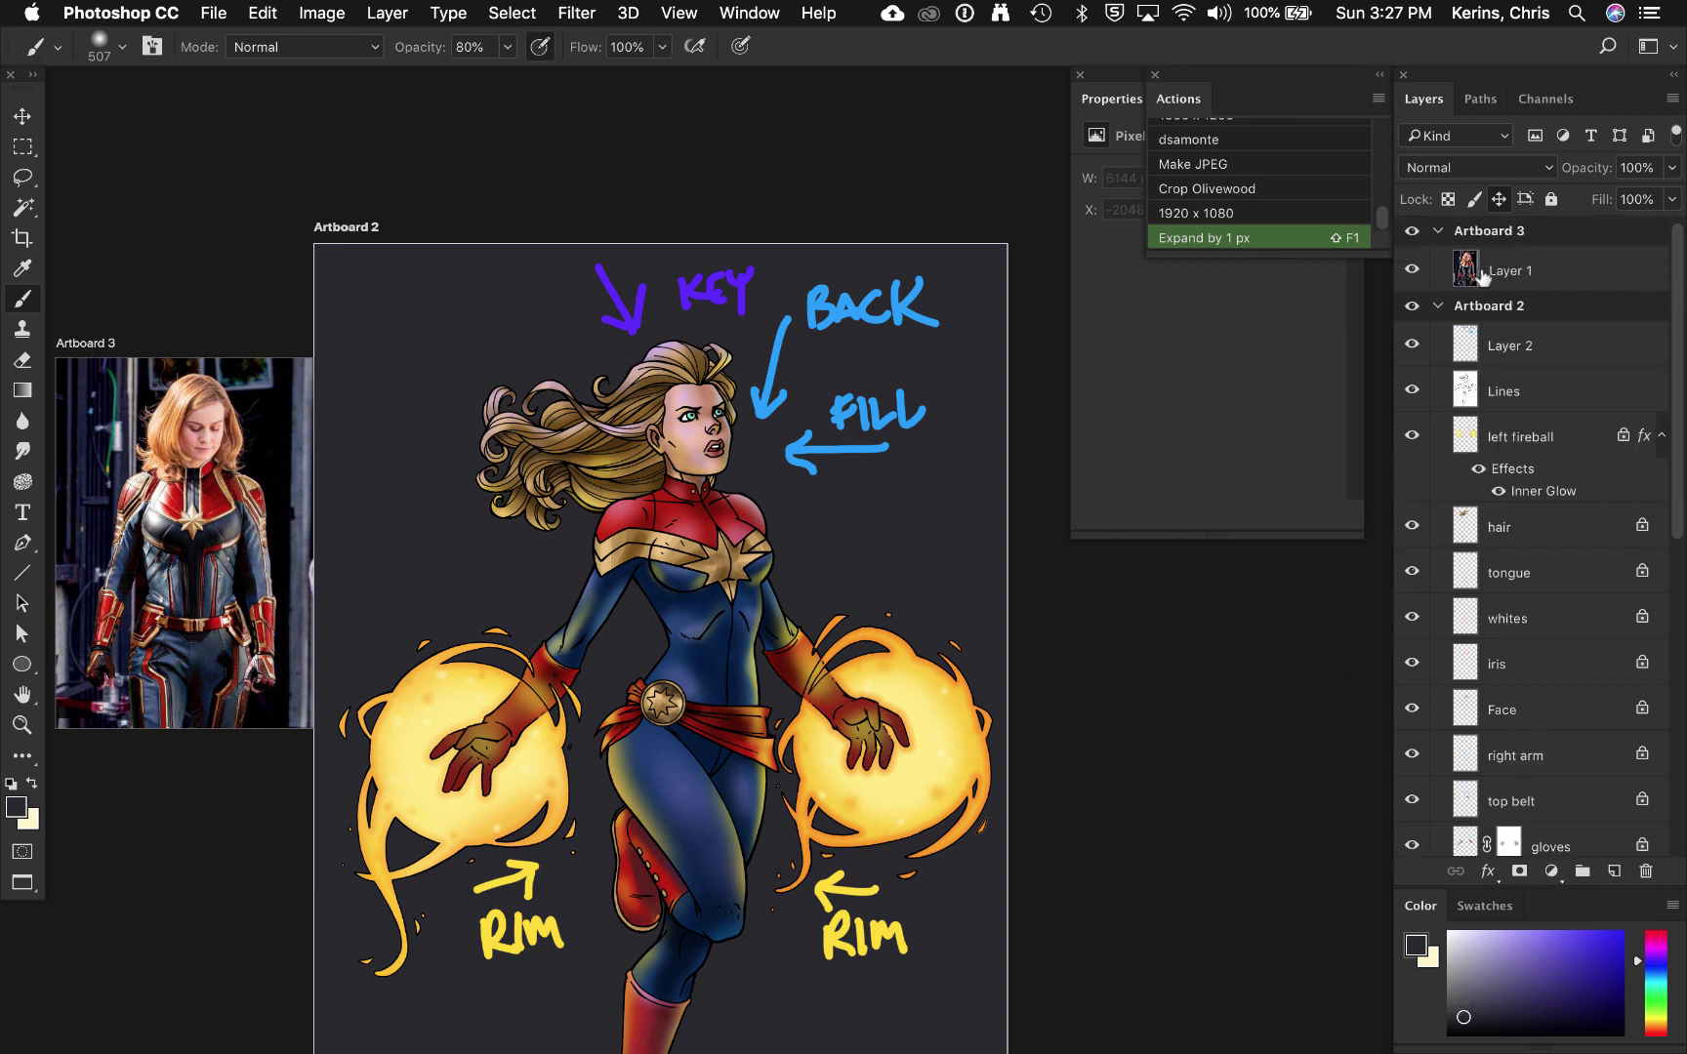
pyautogui.click(1412, 349)
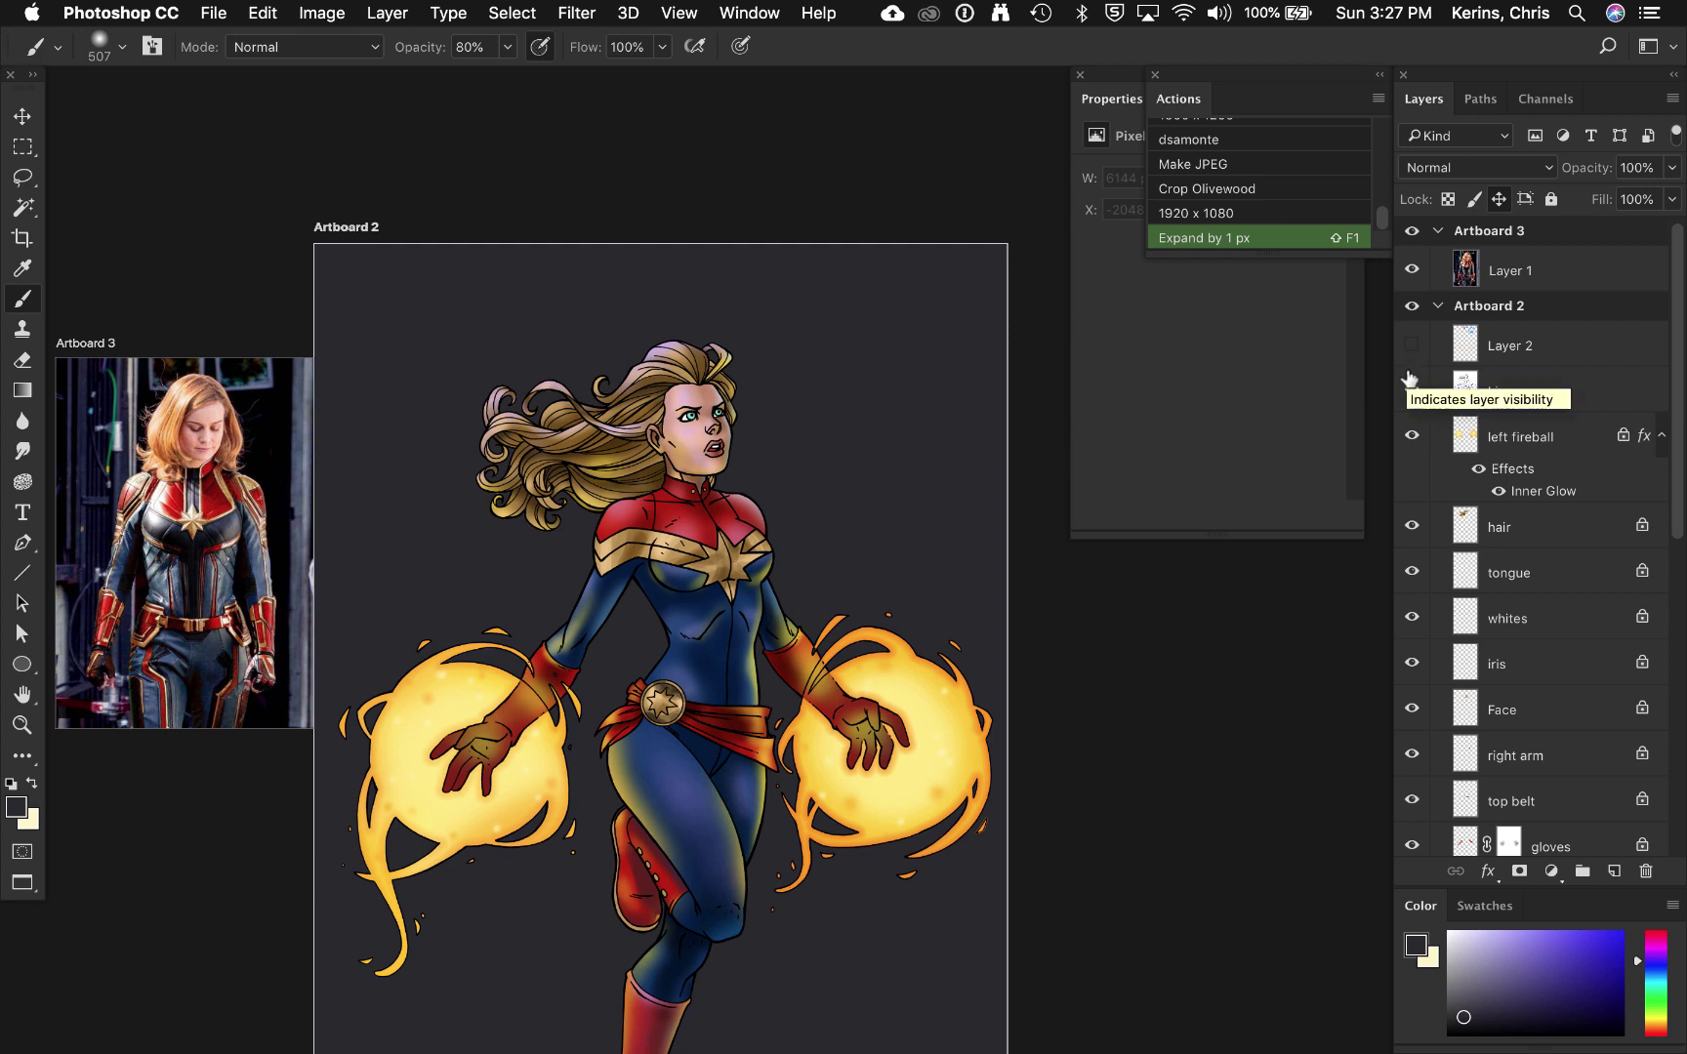
pyautogui.scroll(-3, 1409, 379)
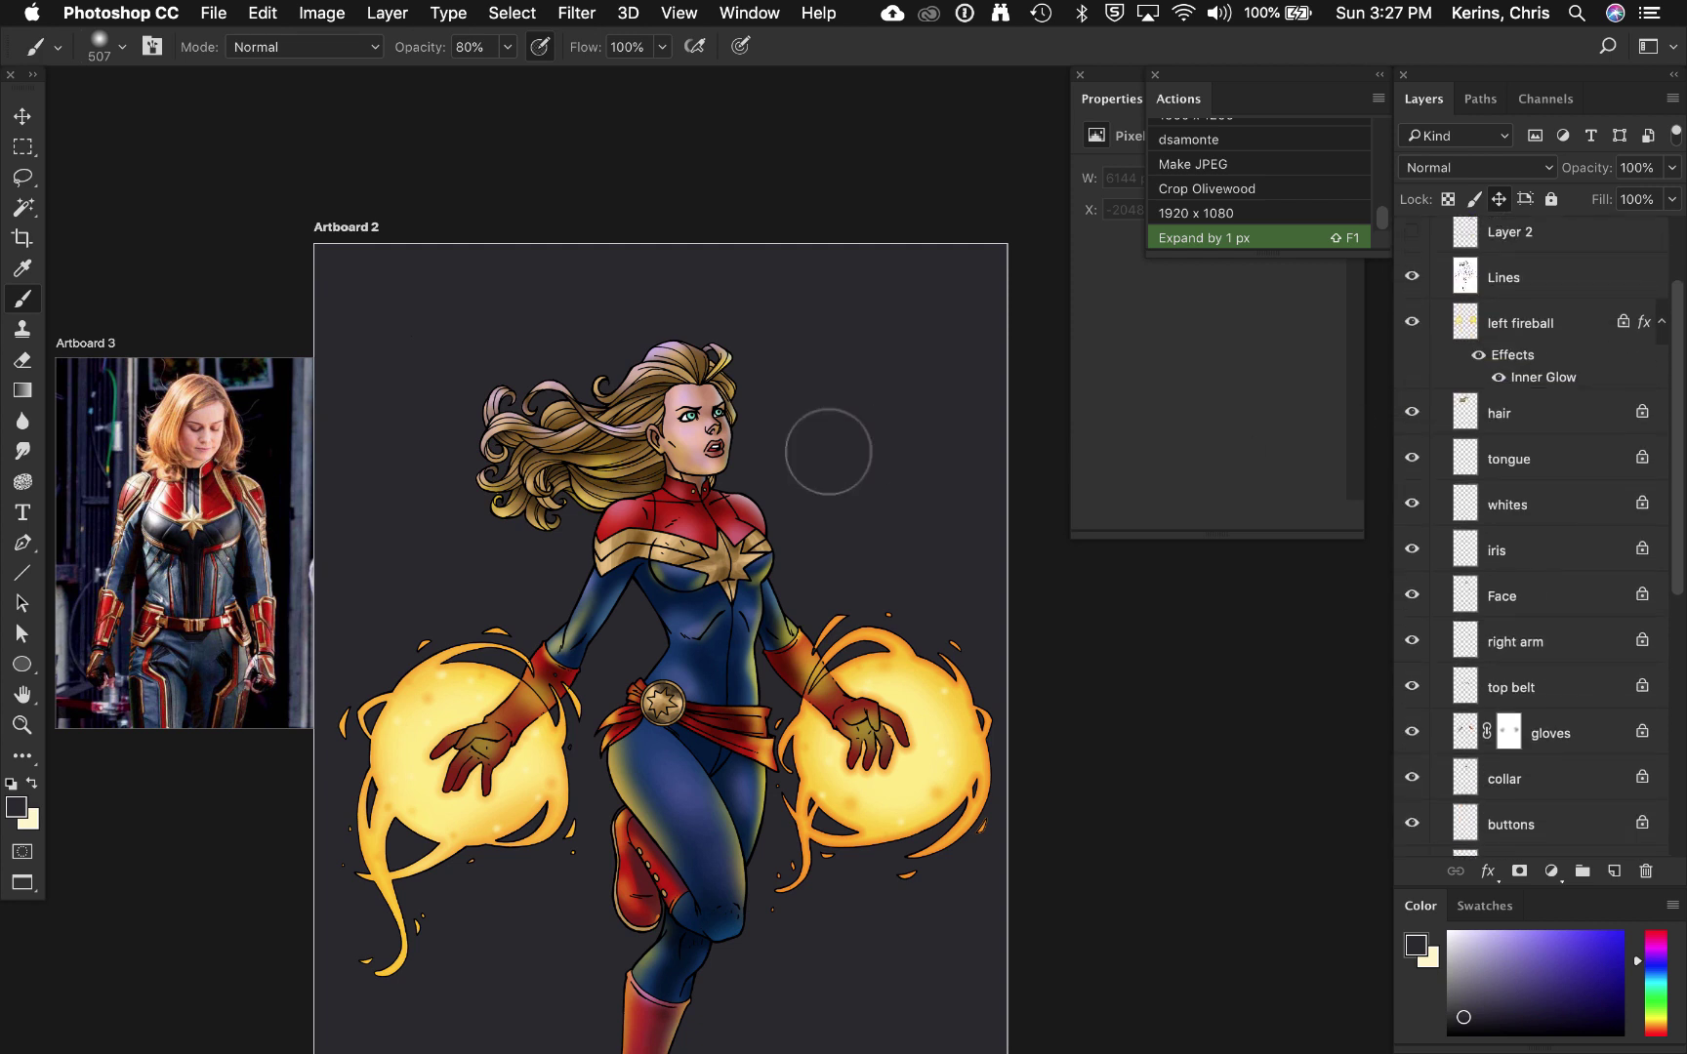
pyautogui.scroll(-1, 828, 451)
pyautogui.scroll(-3, 827, 451)
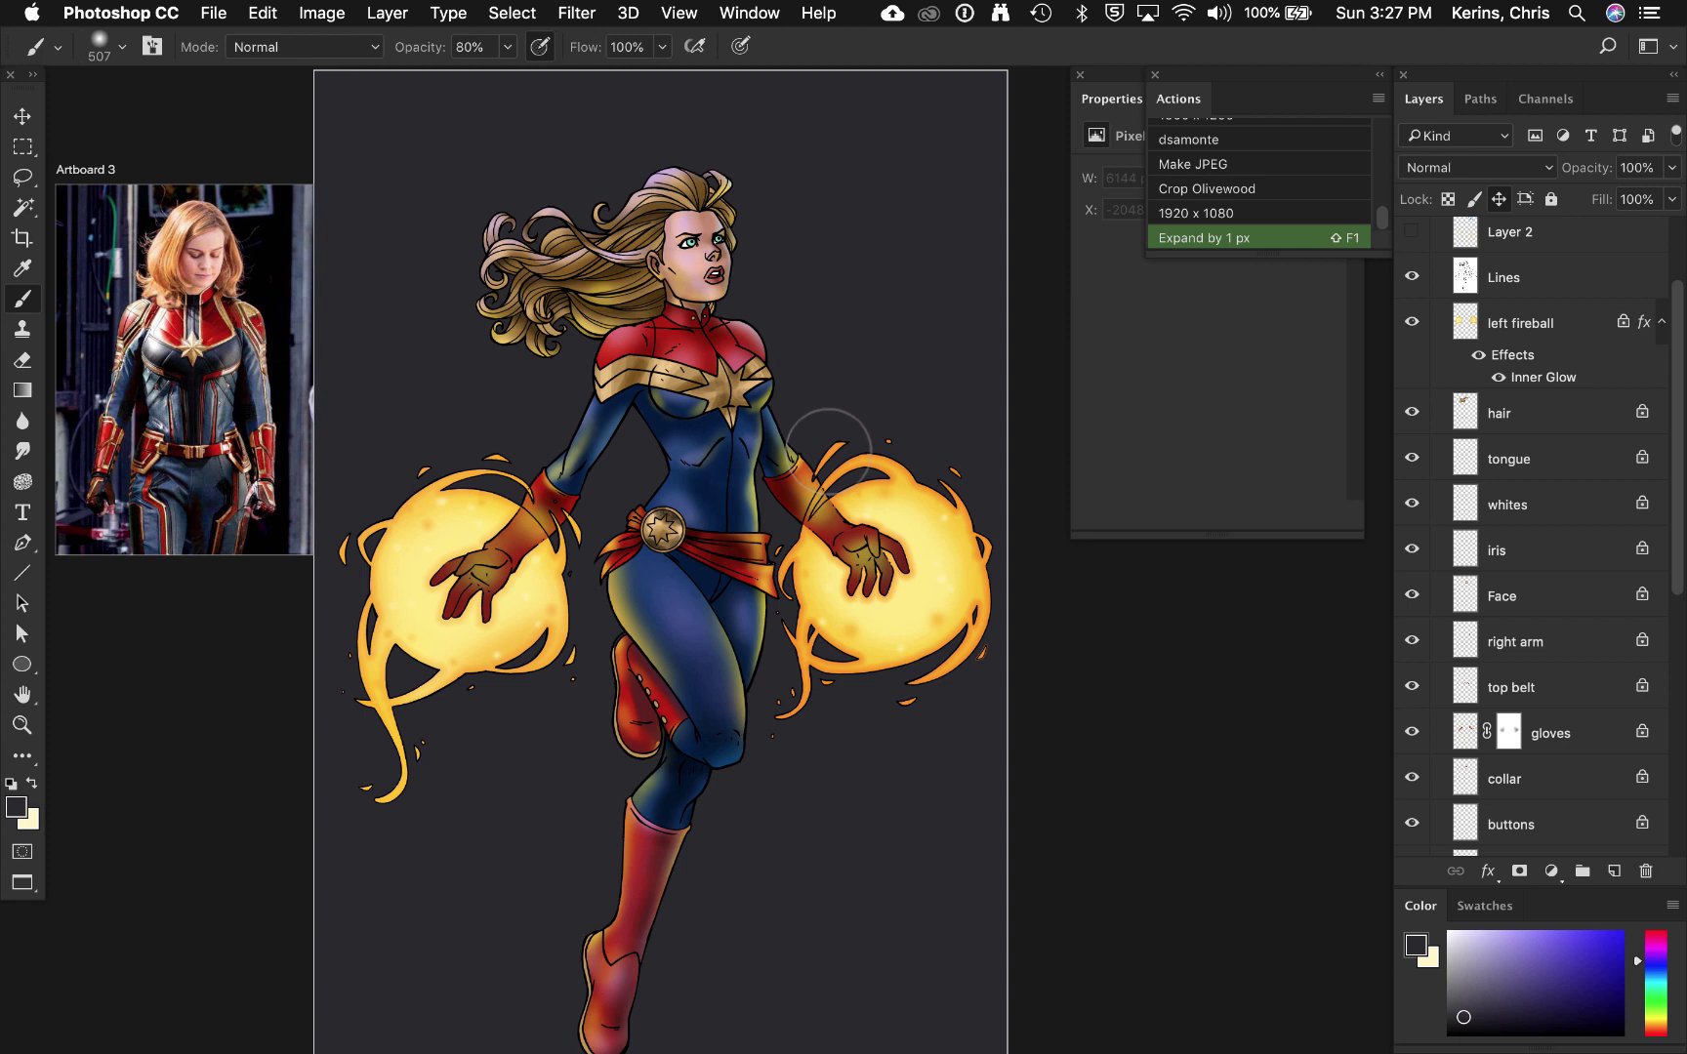
pyautogui.scroll(-1, 827, 450)
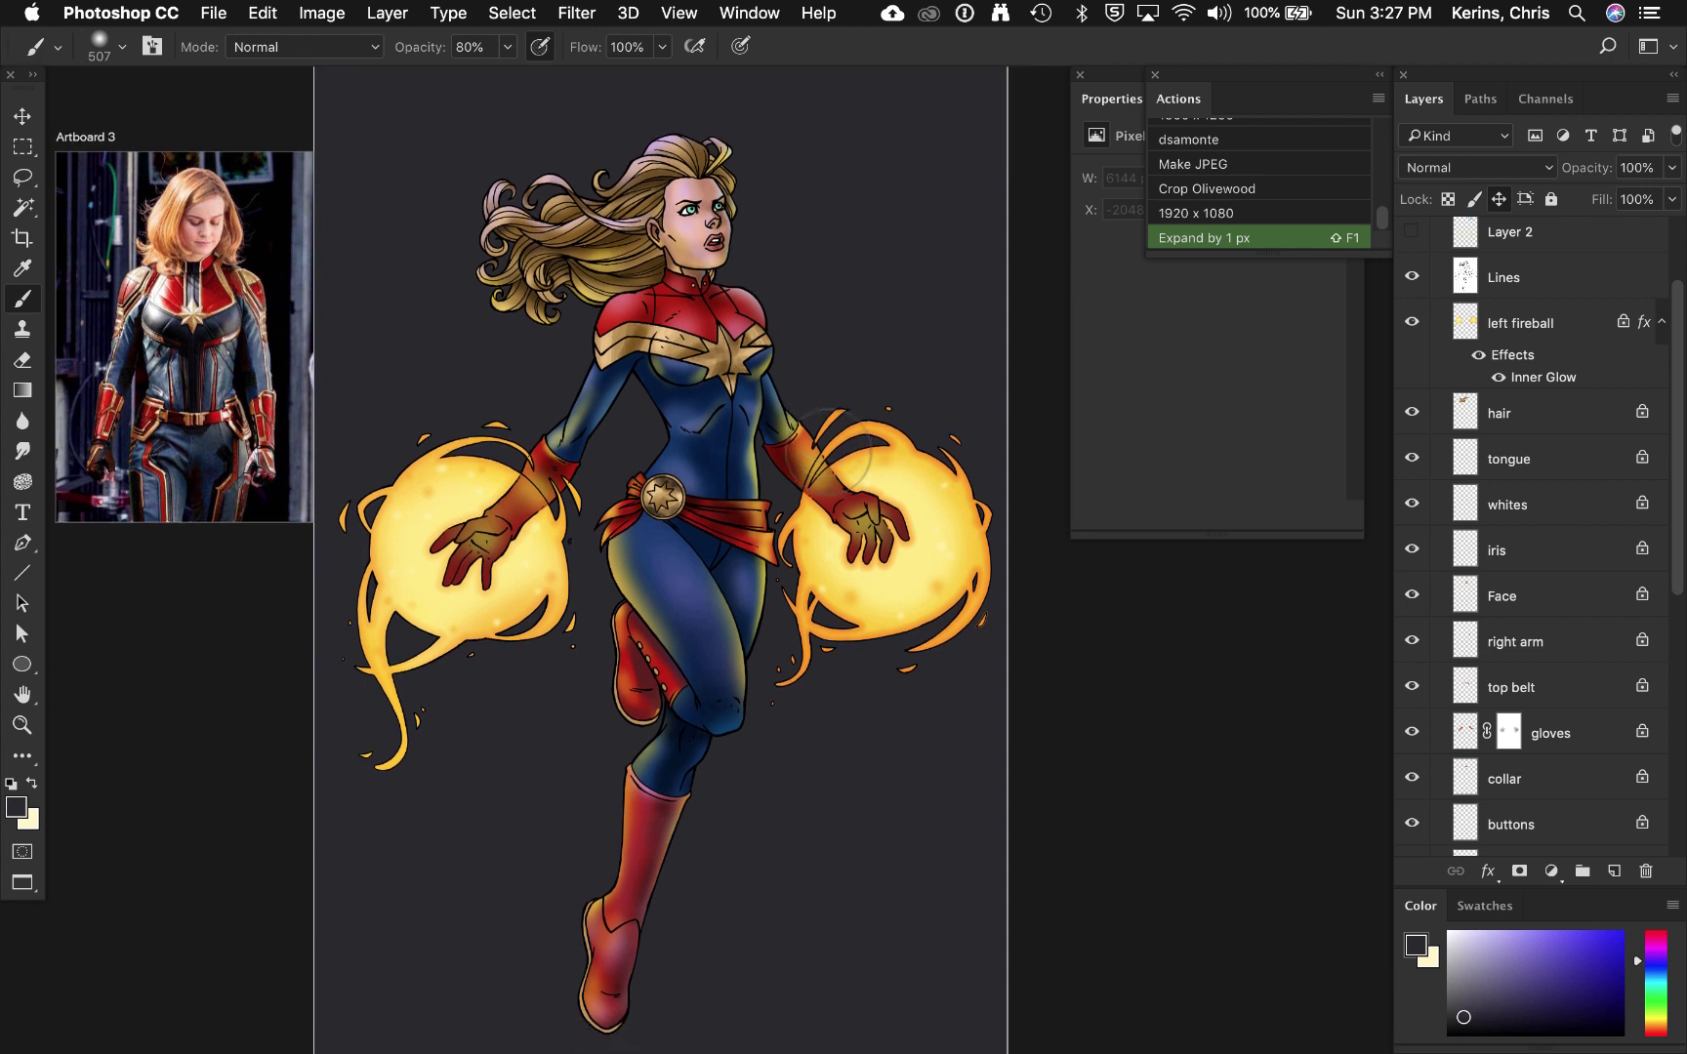